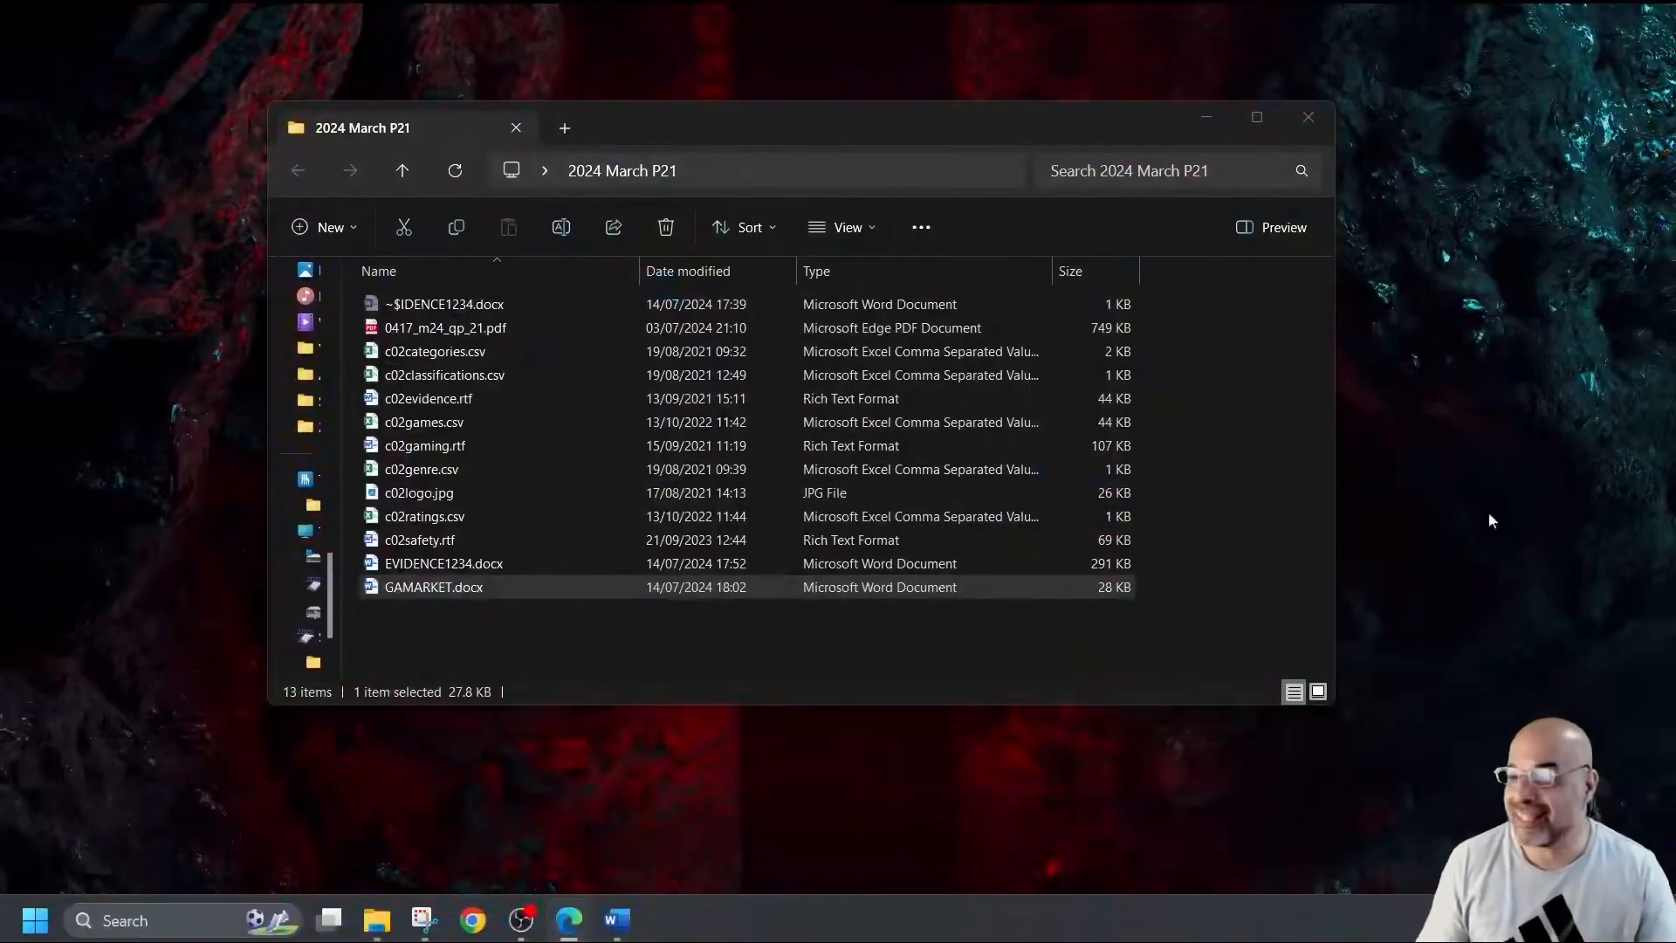
Open c02games.csv from the 2024 March P21 folder in Excel.
double_click(453, 426)
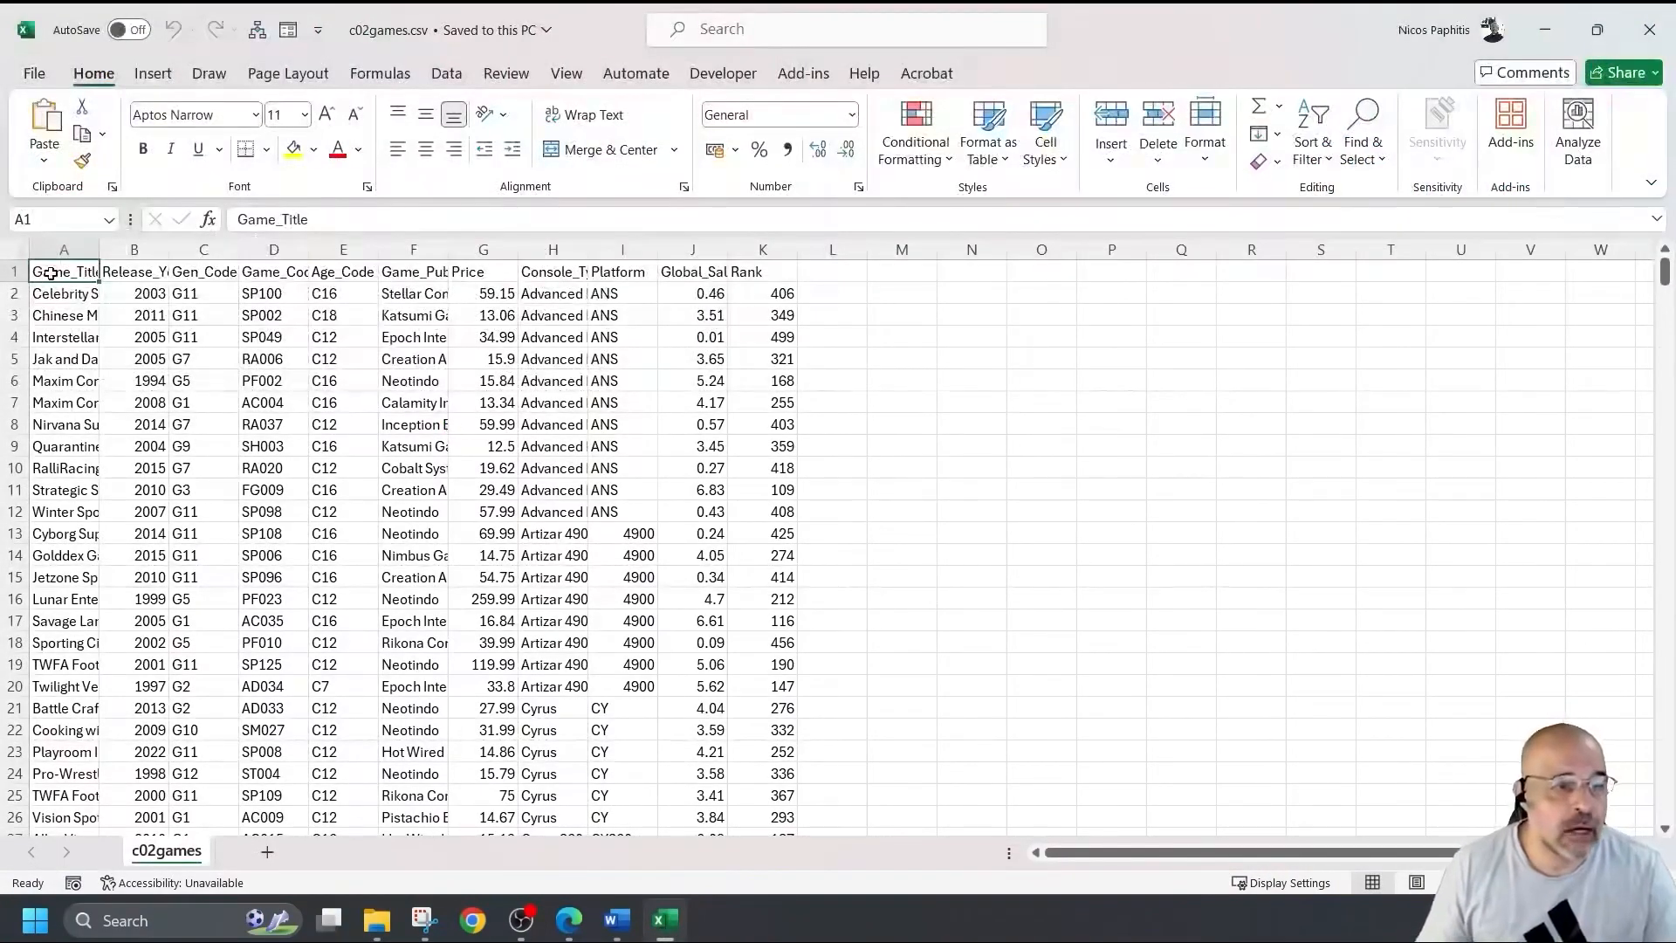
AutoFit every column of the c02games sheet to its contents.
left_click(16, 250)
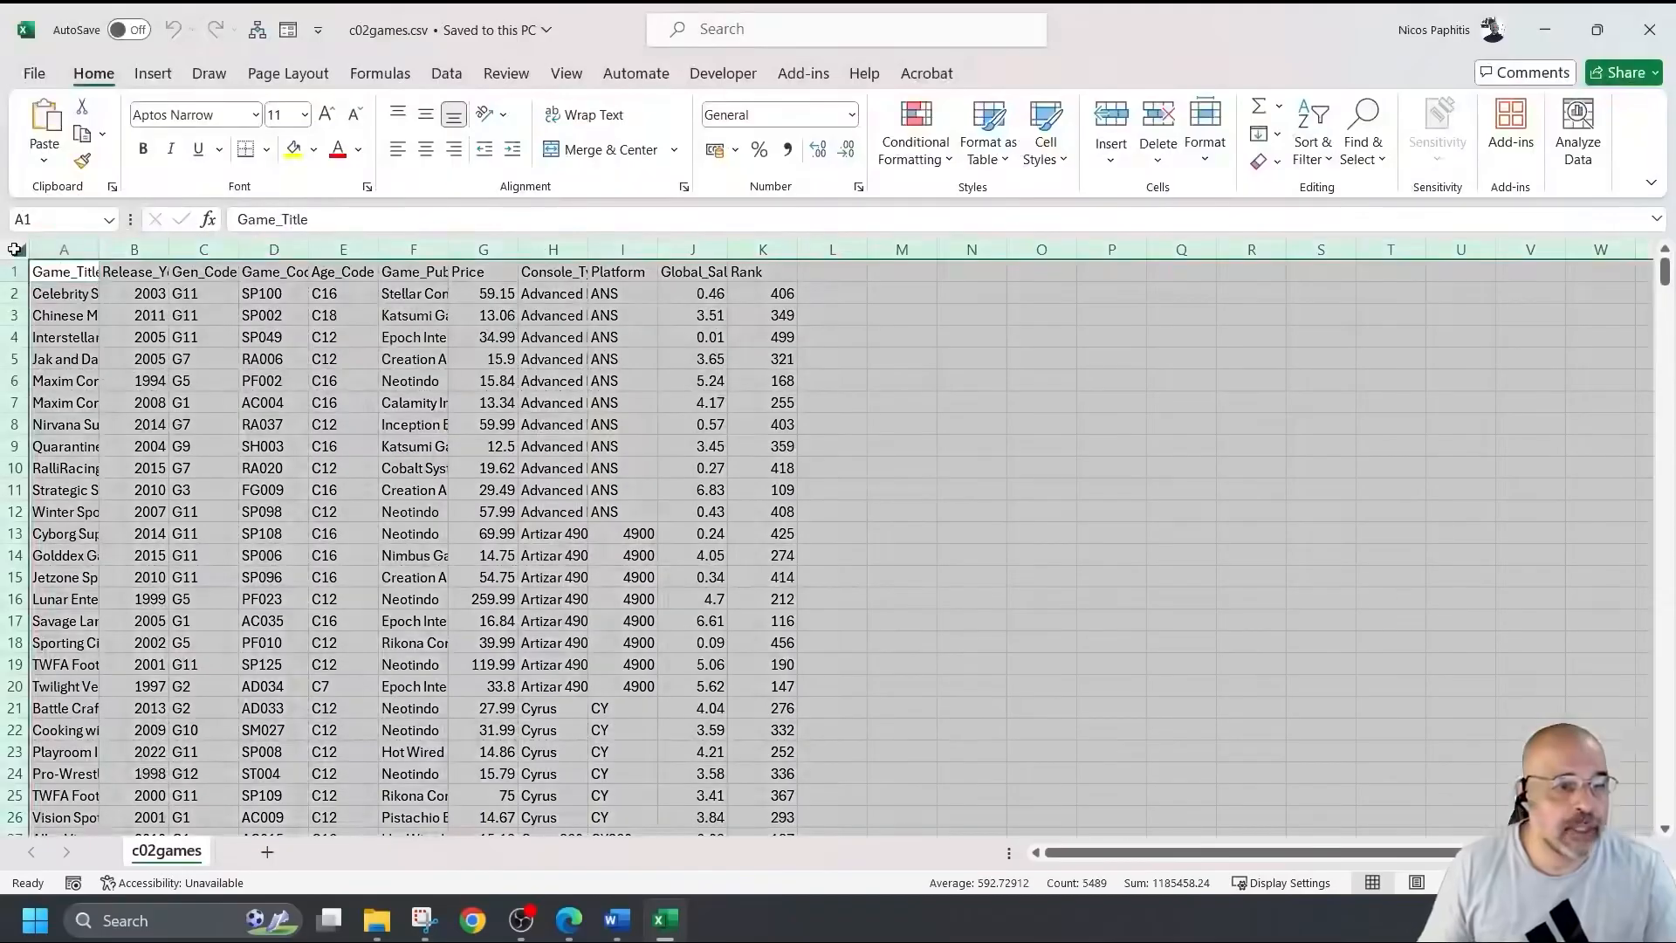
double_click(167, 252)
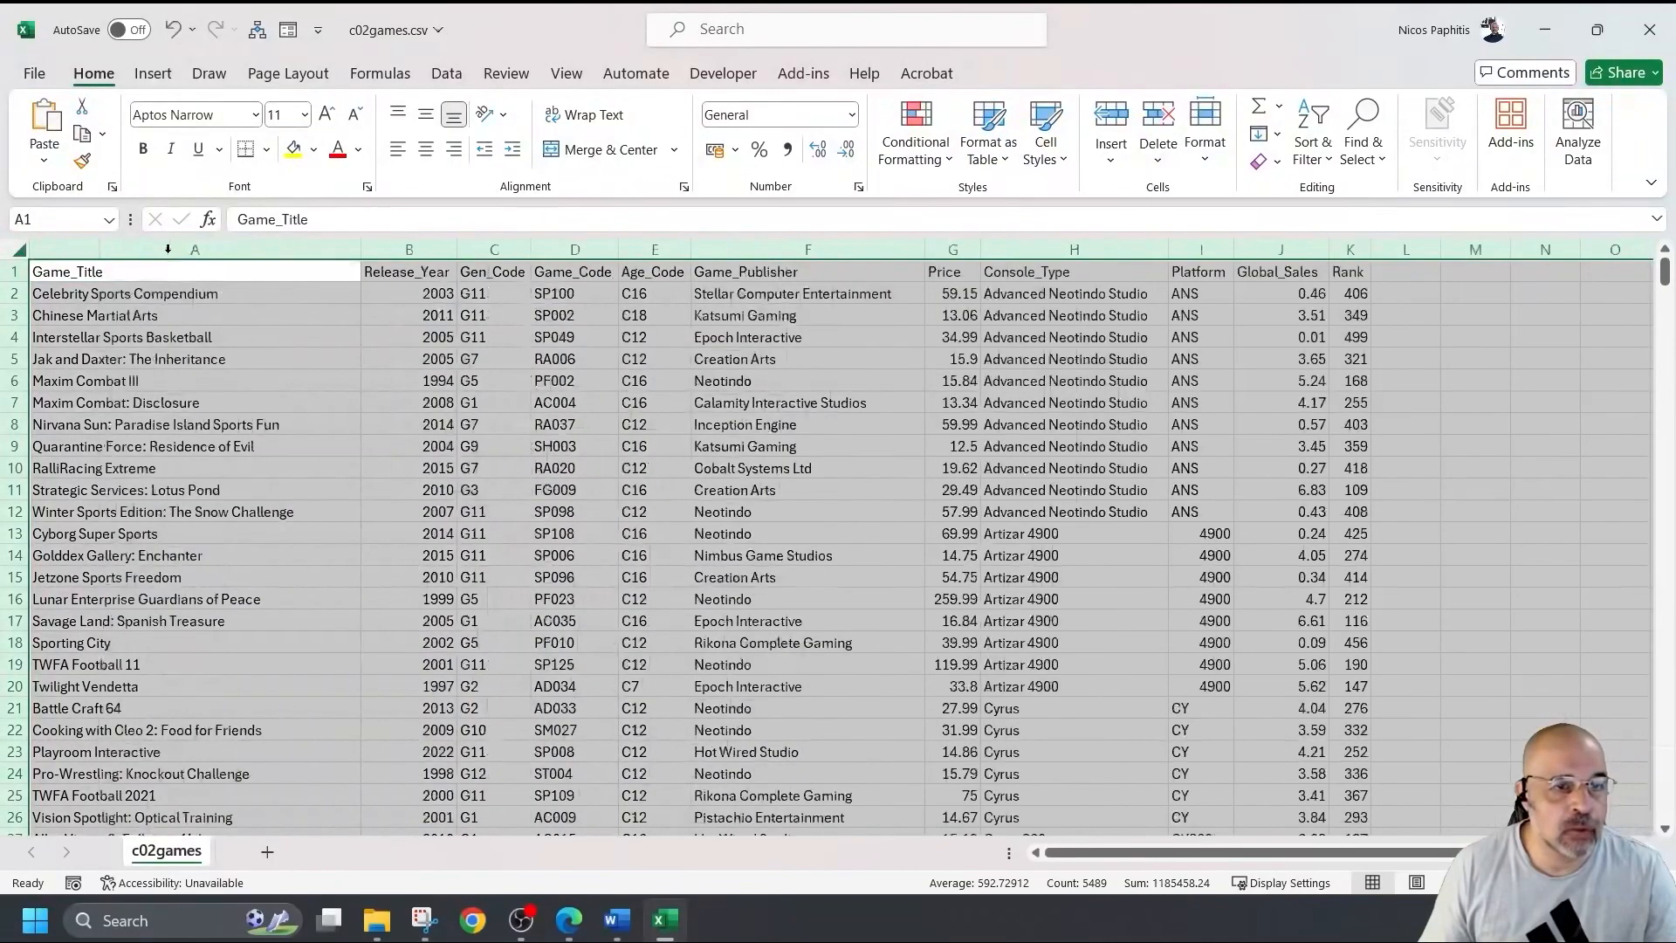
scroll(710, 326, "down", 7)
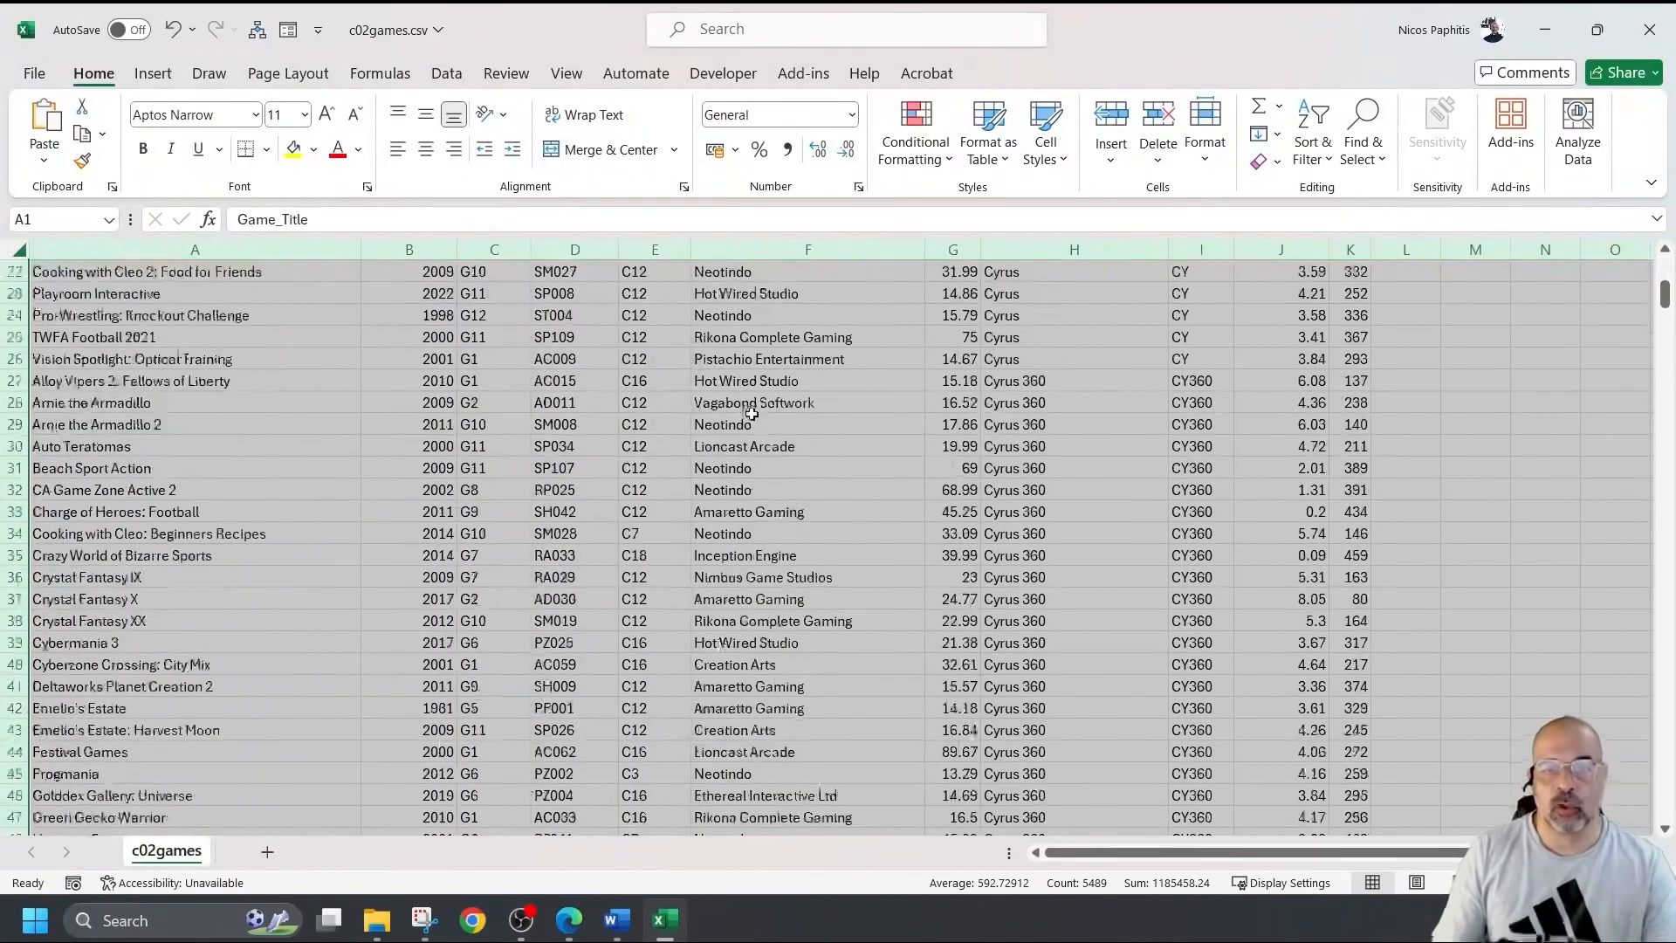
scroll(739, 420, "up", 7)
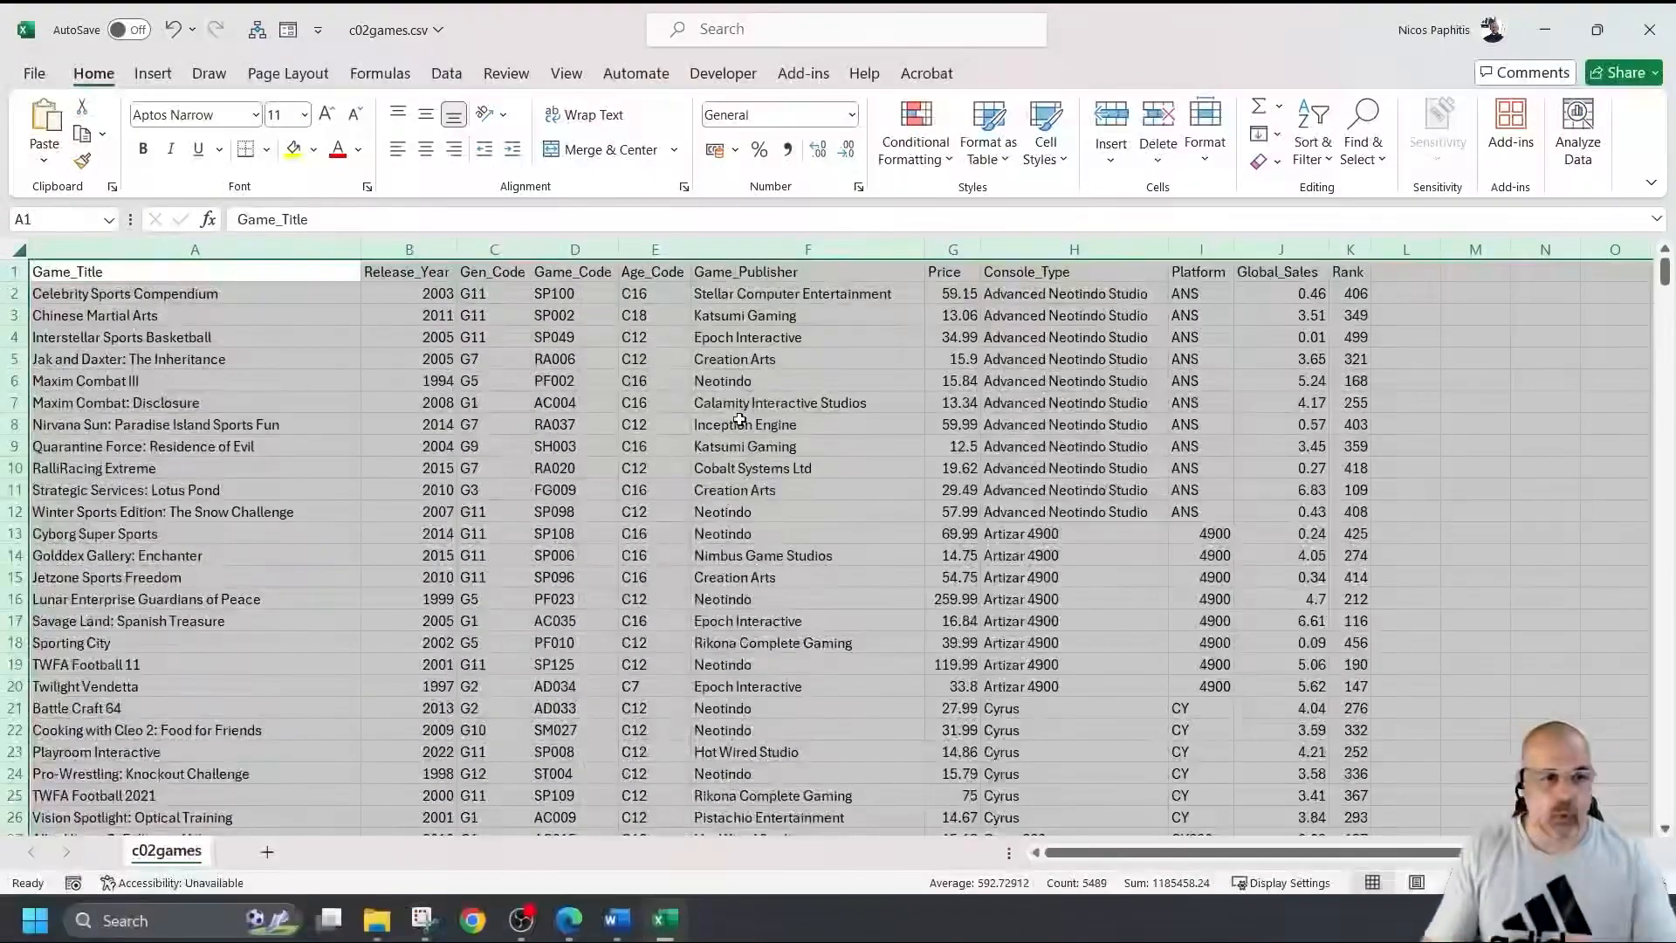
Select the data columns A to K for conditional formatting.
left_click(735, 492)
left_click_drag(175, 250, 1339, 247)
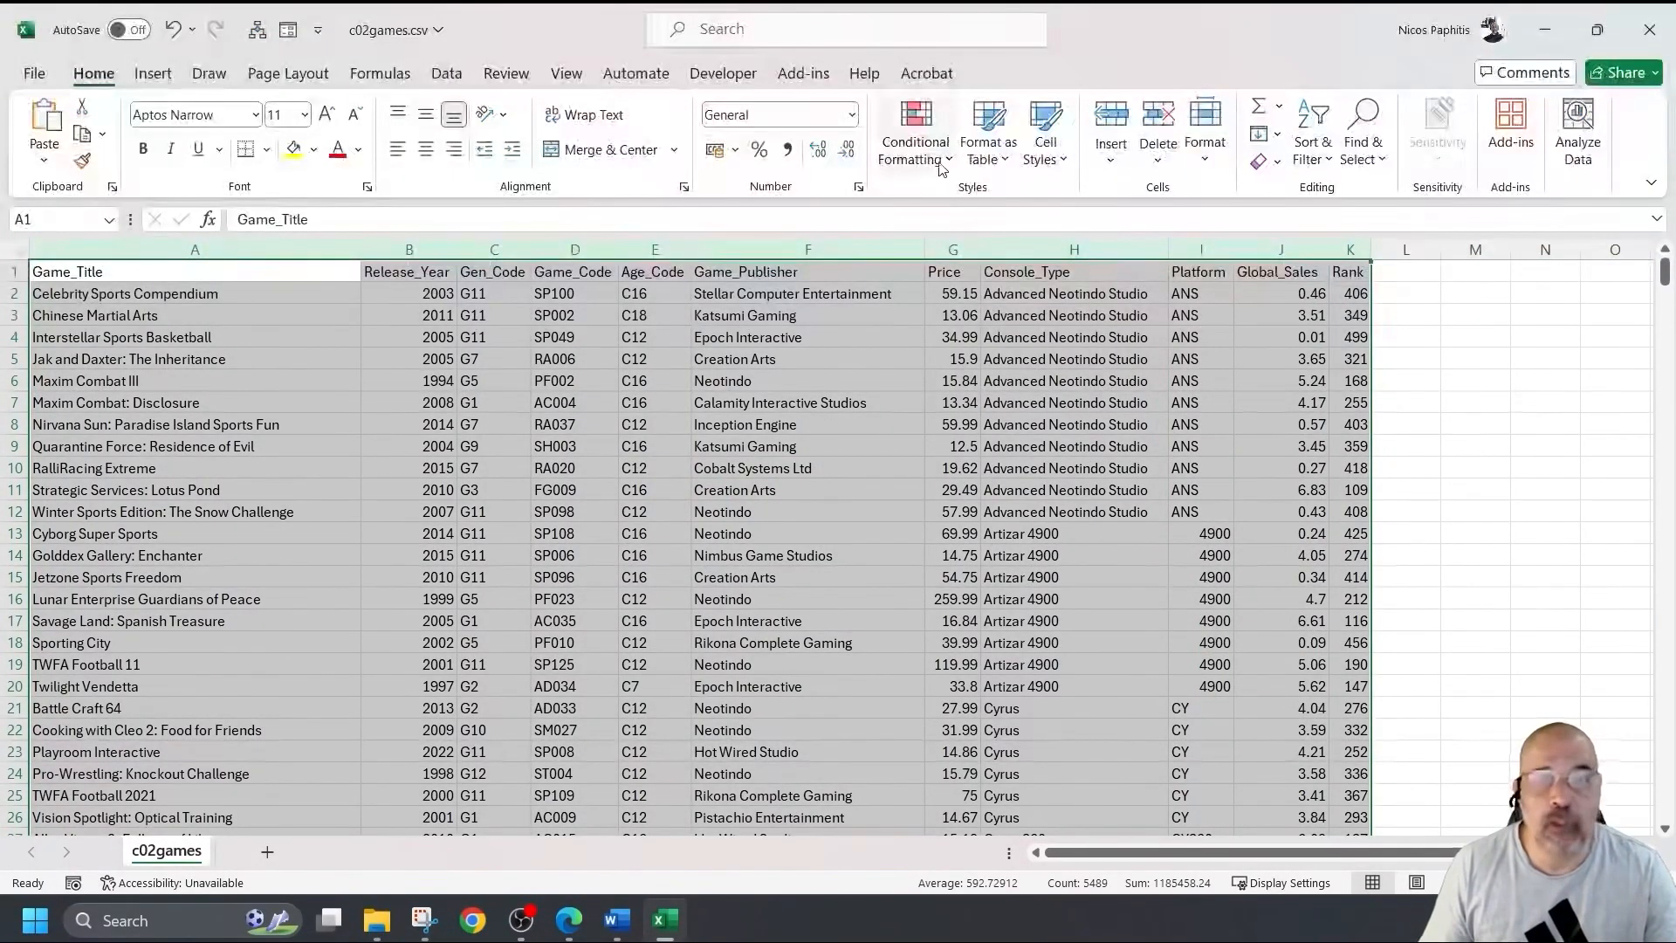
left_click(915, 140)
Start a new rule in the Rules Manager that formats duplicate values.
left_click(1006, 489)
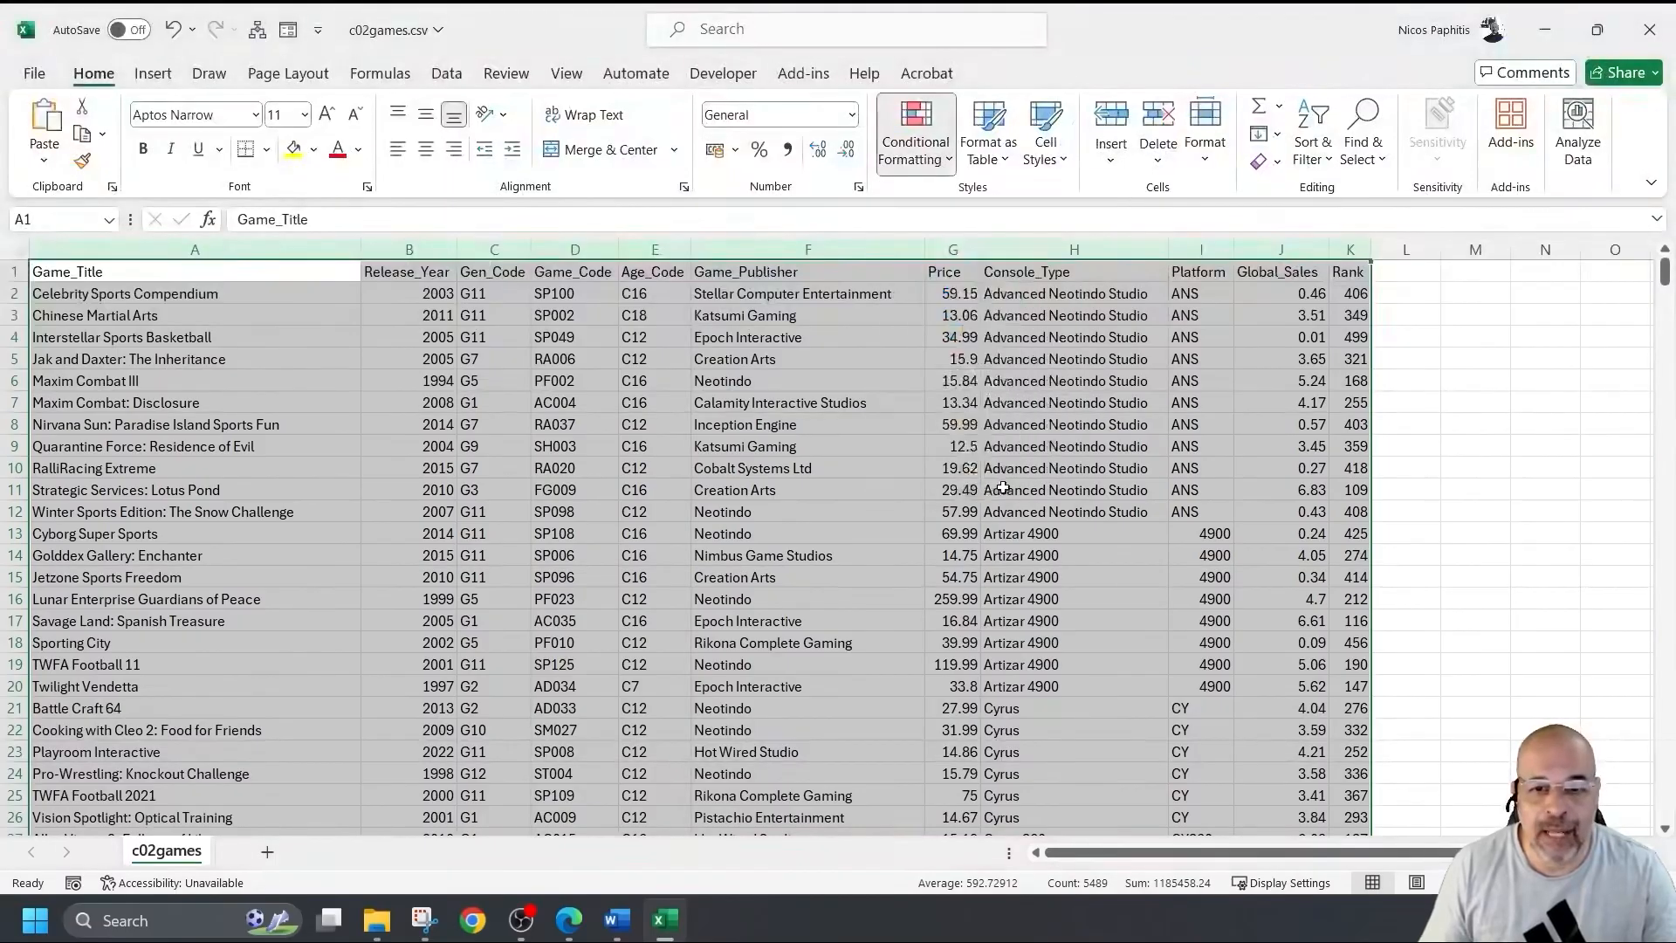
left_click_drag(1039, 569, 584, 262)
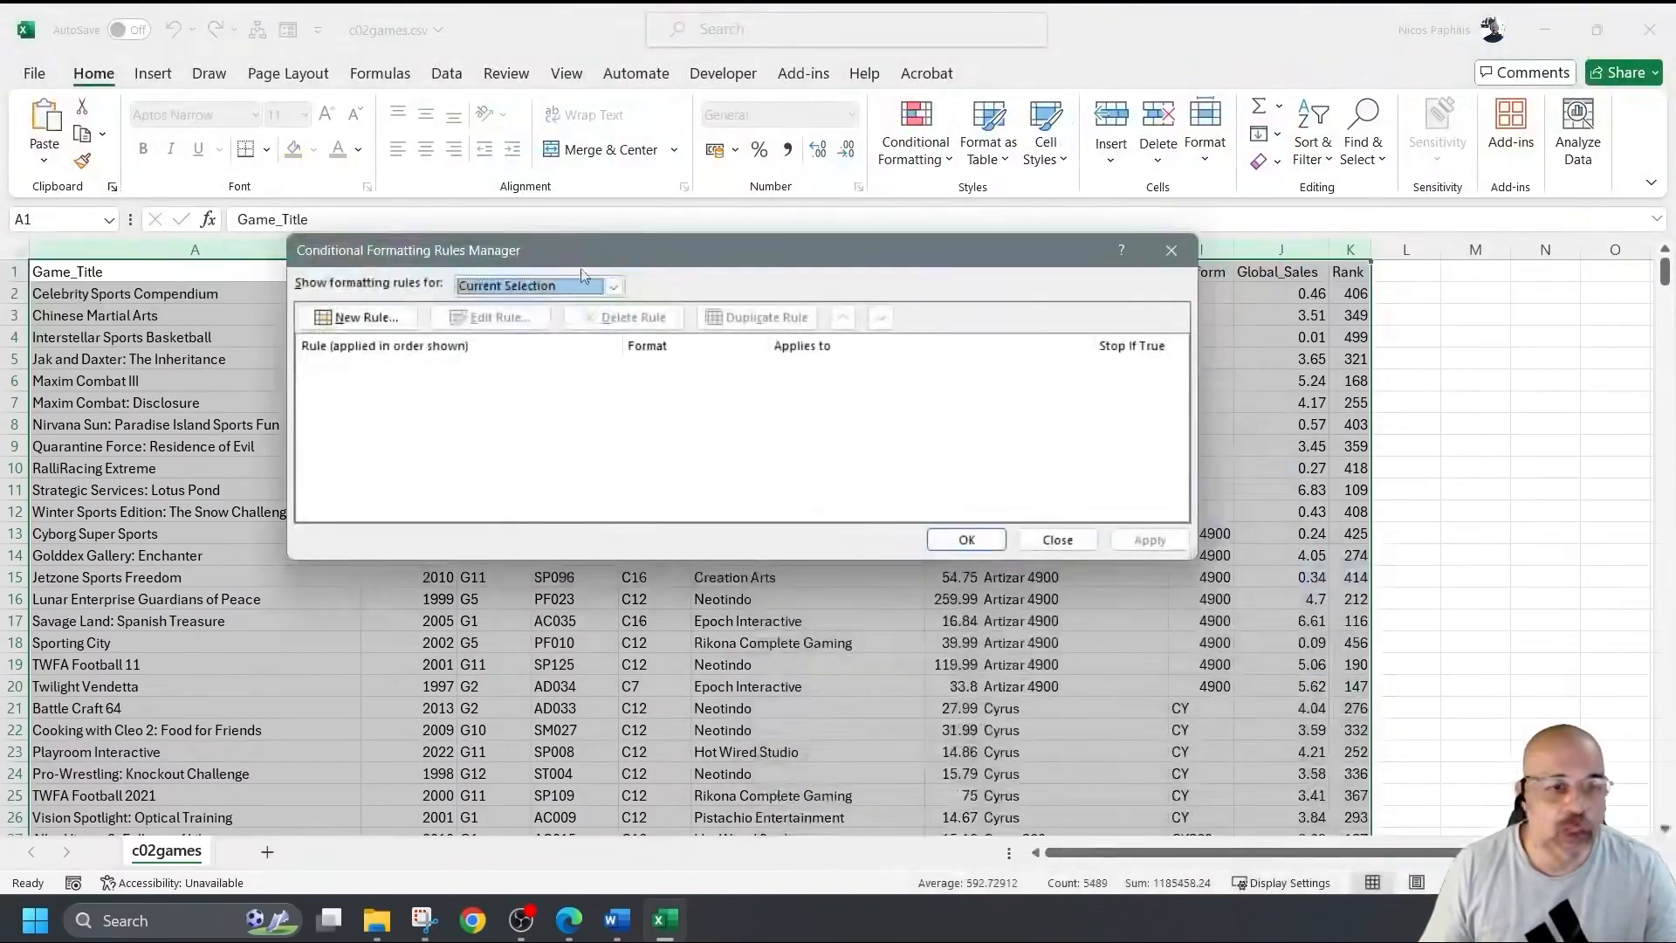
left_click(437, 316)
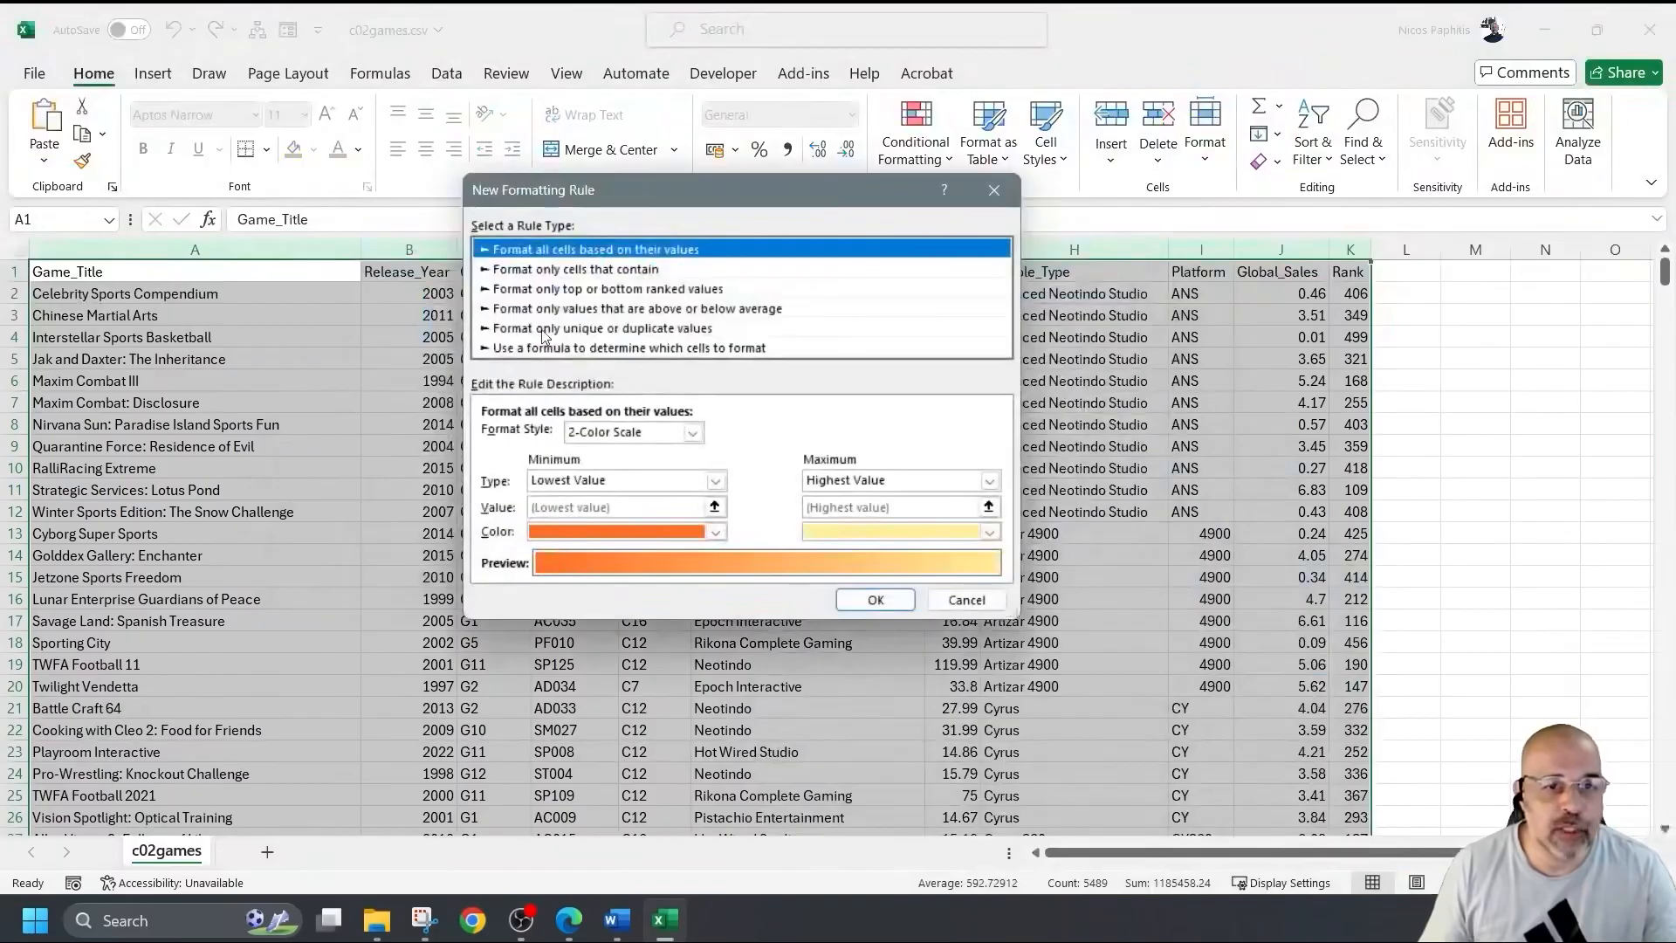
left_click(633, 329)
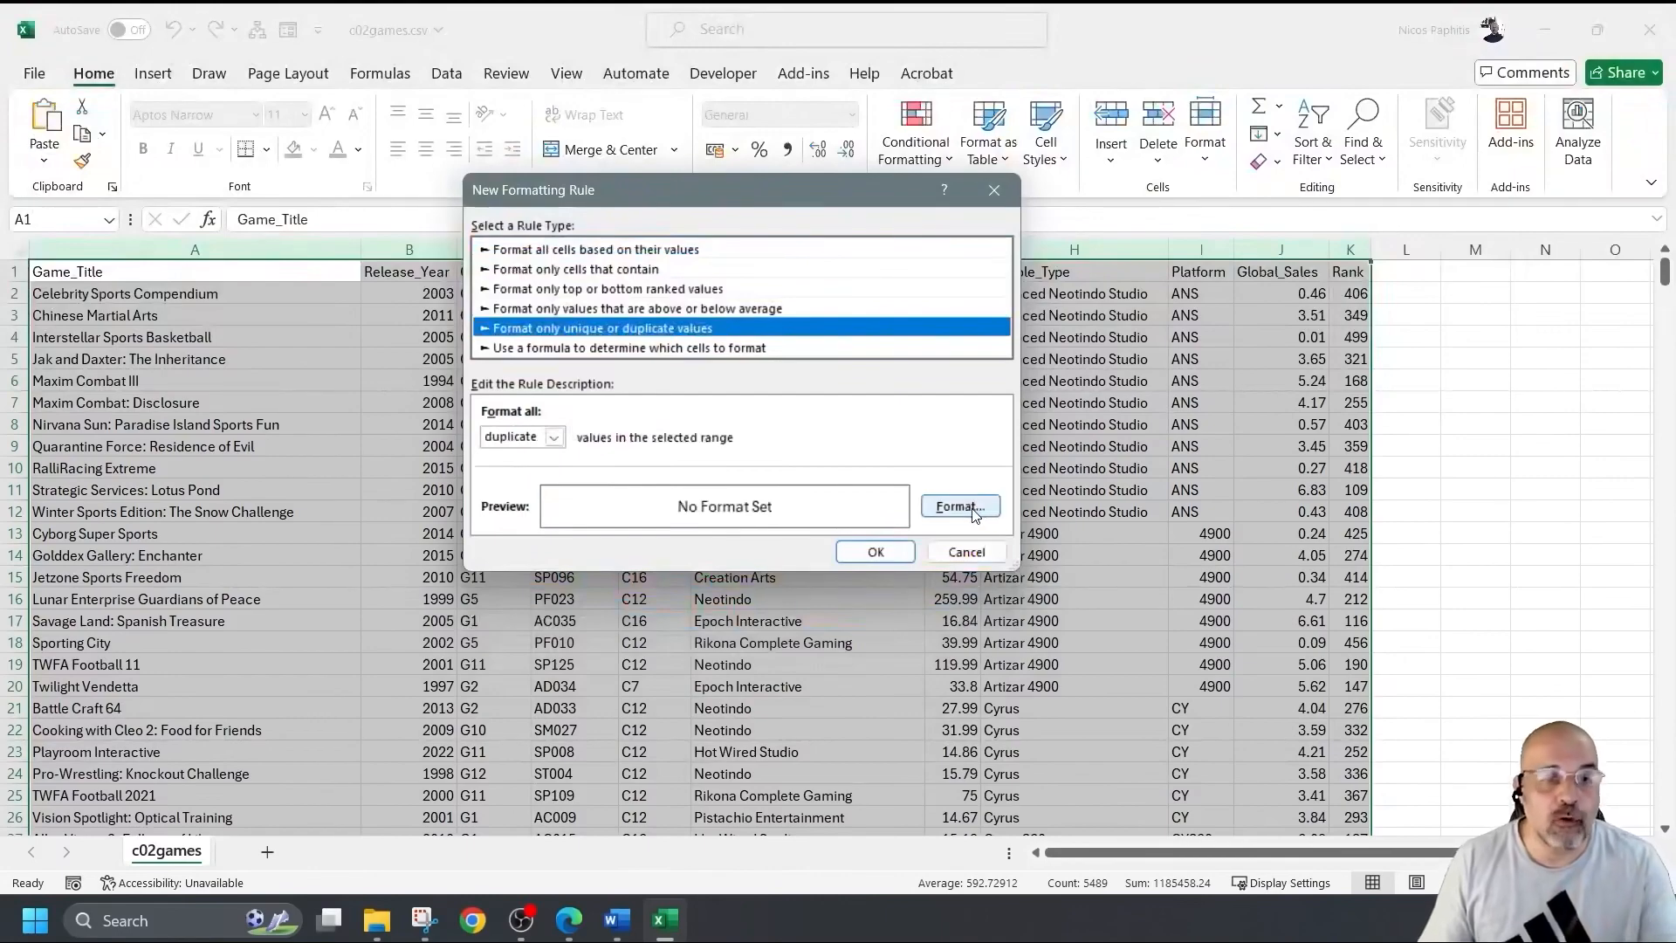
left_click(554, 436)
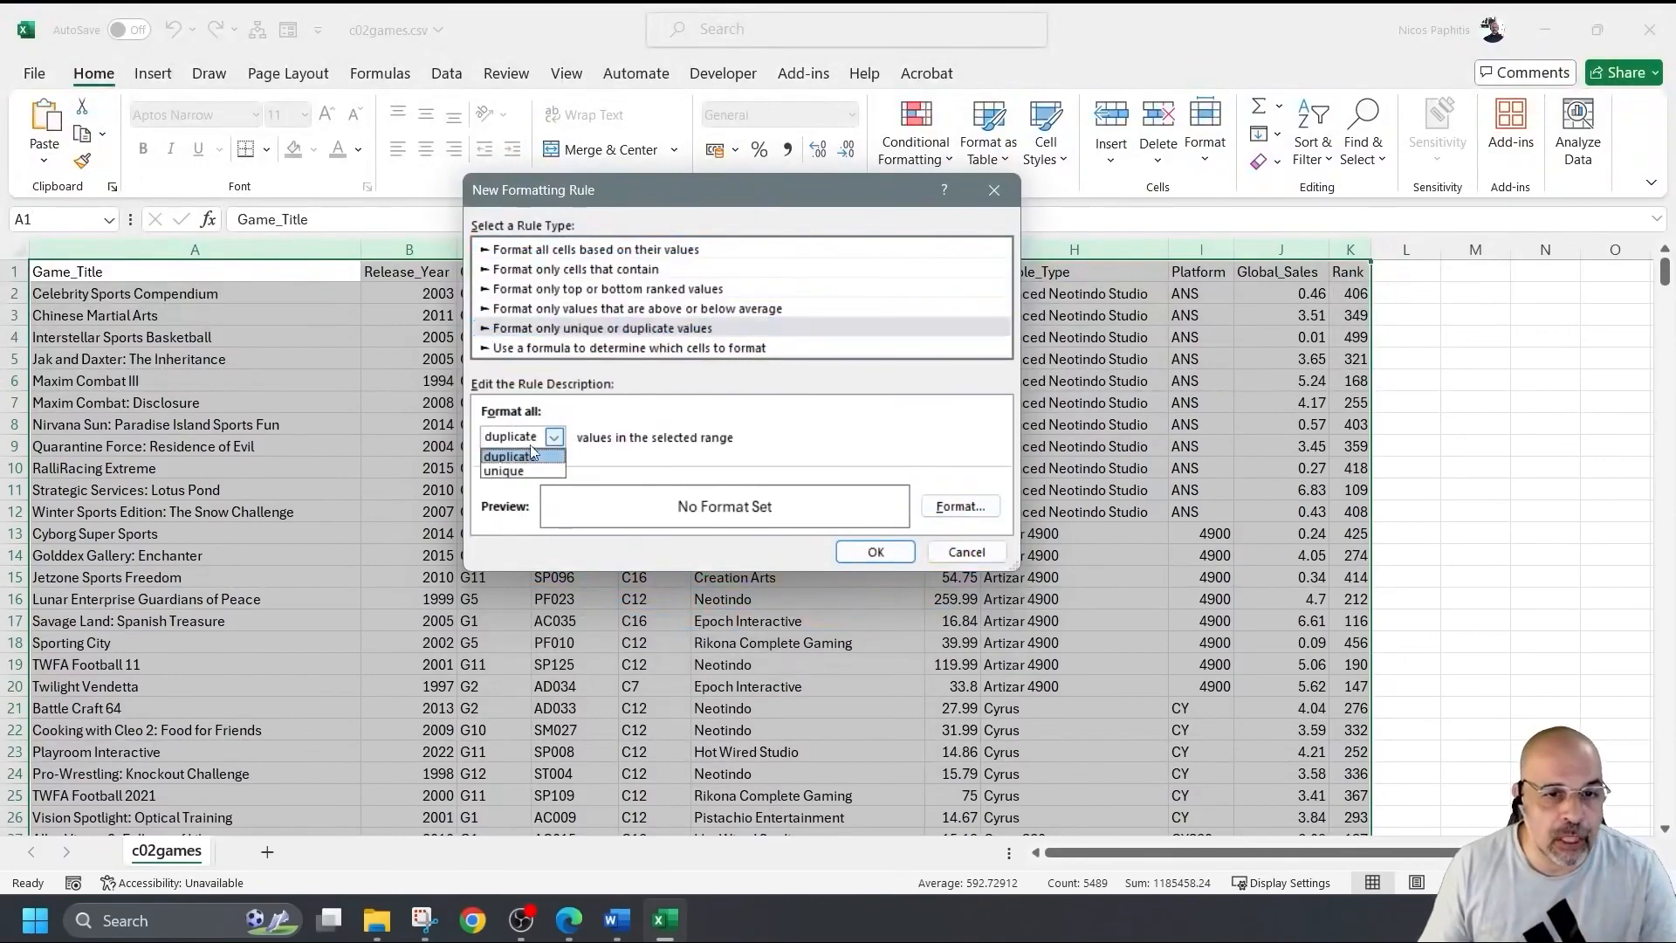
left_click(521, 456)
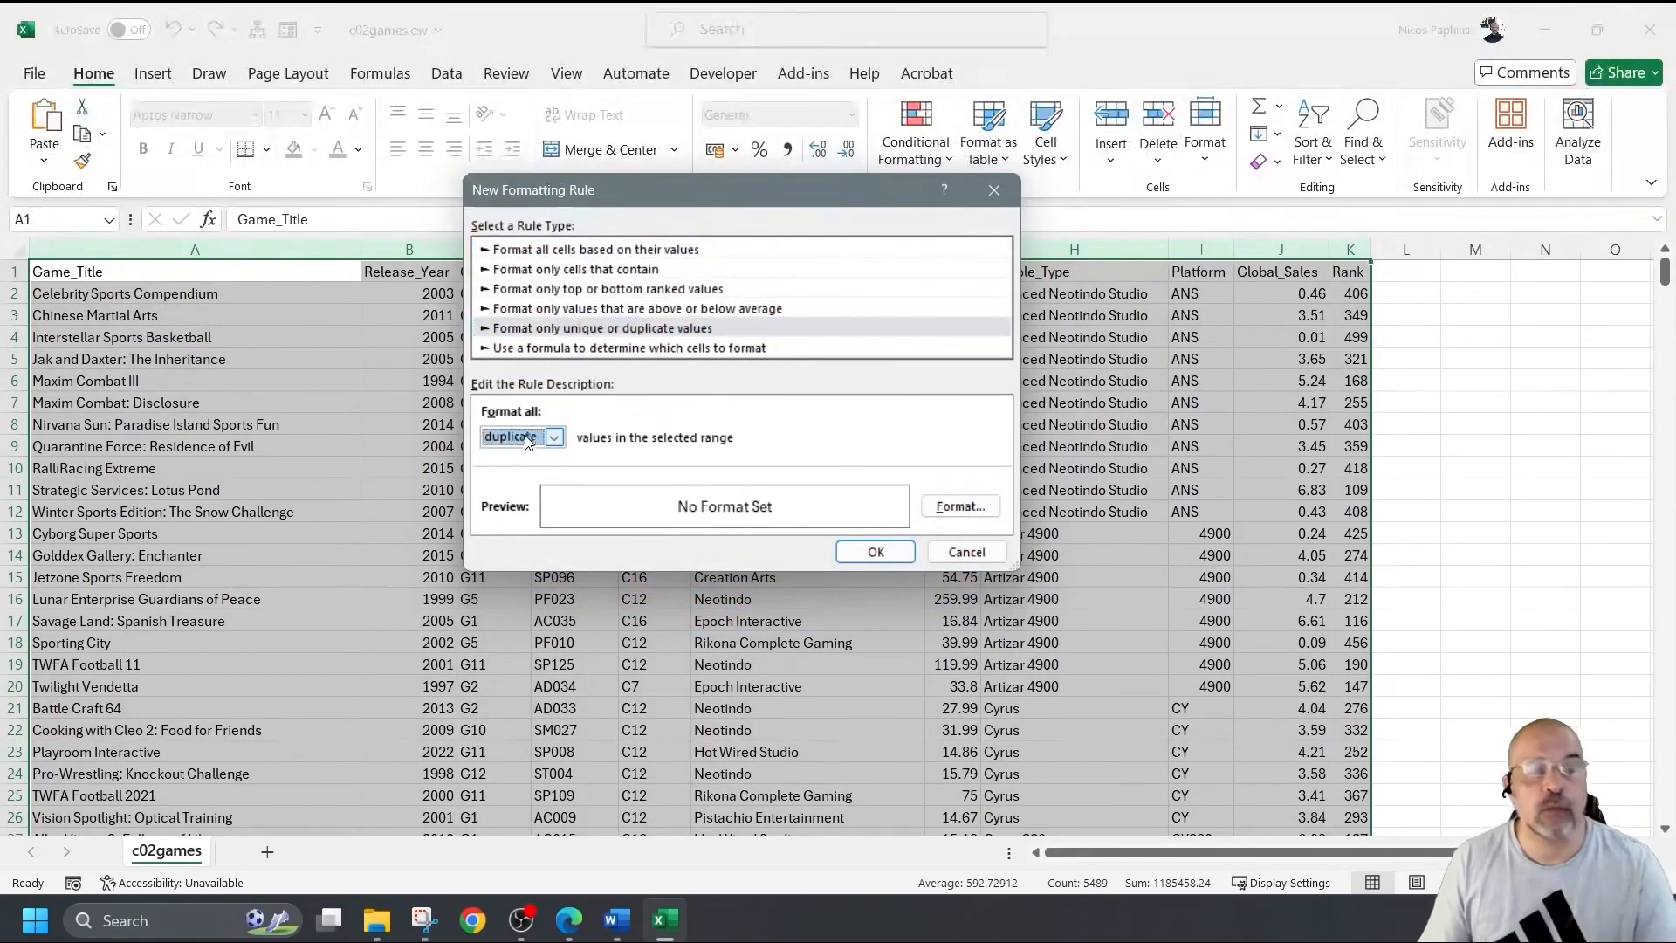
Give the duplicate rule a gold fill and apply it to columns A to K.
left_click(961, 506)
left_click(671, 131)
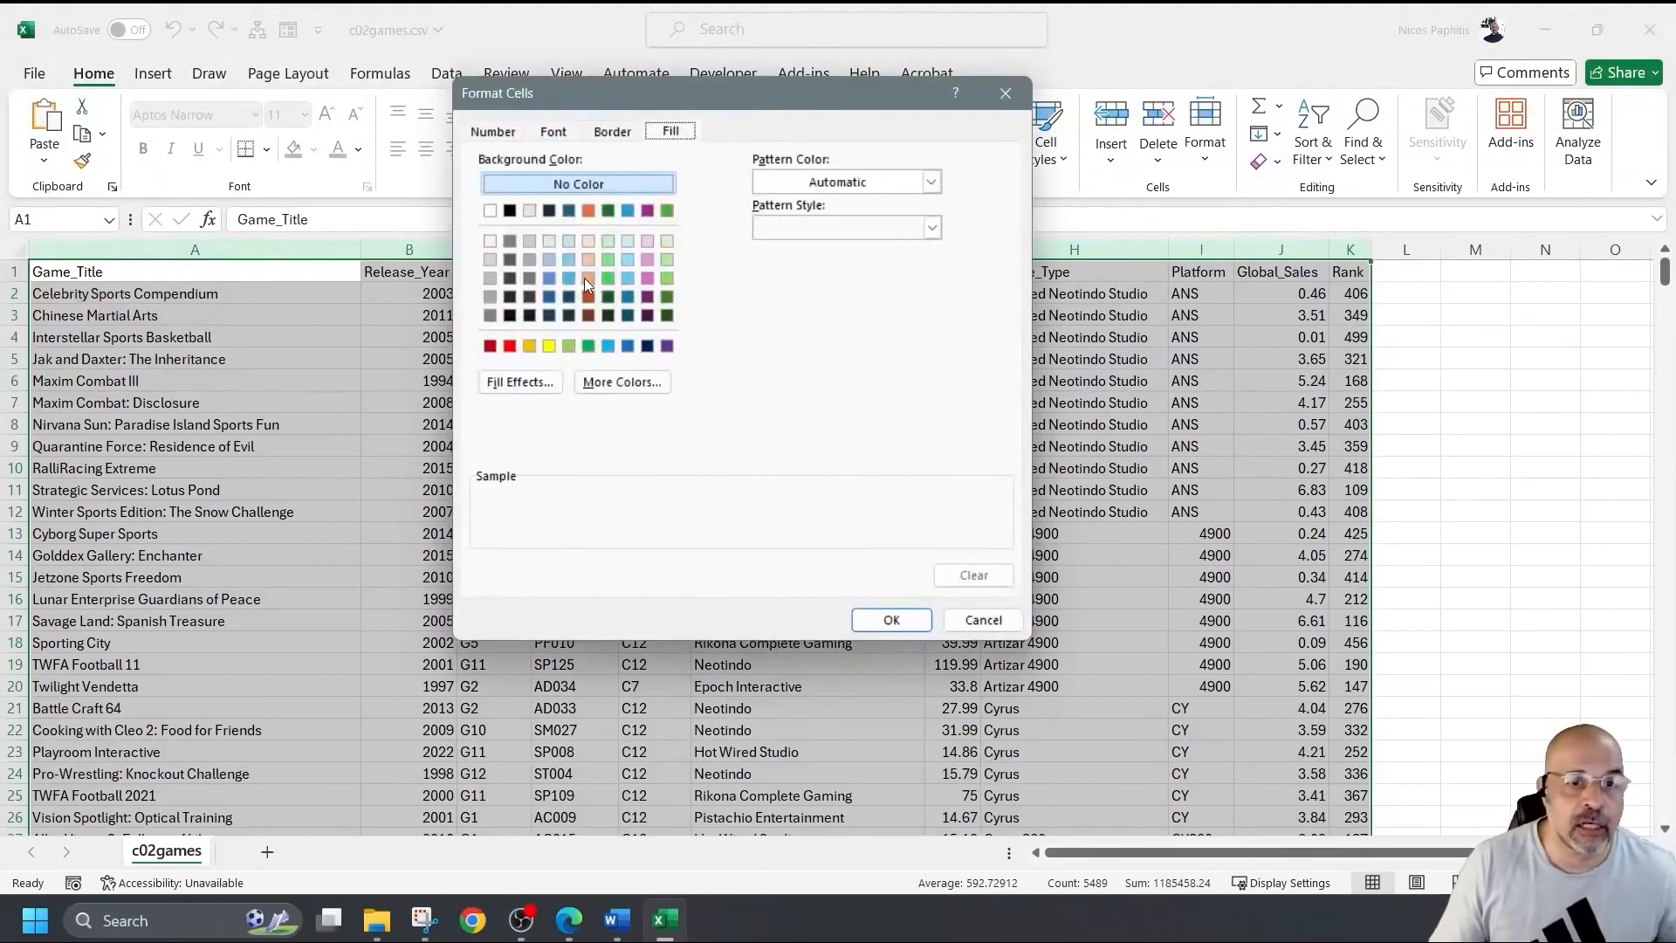
left_click(529, 345)
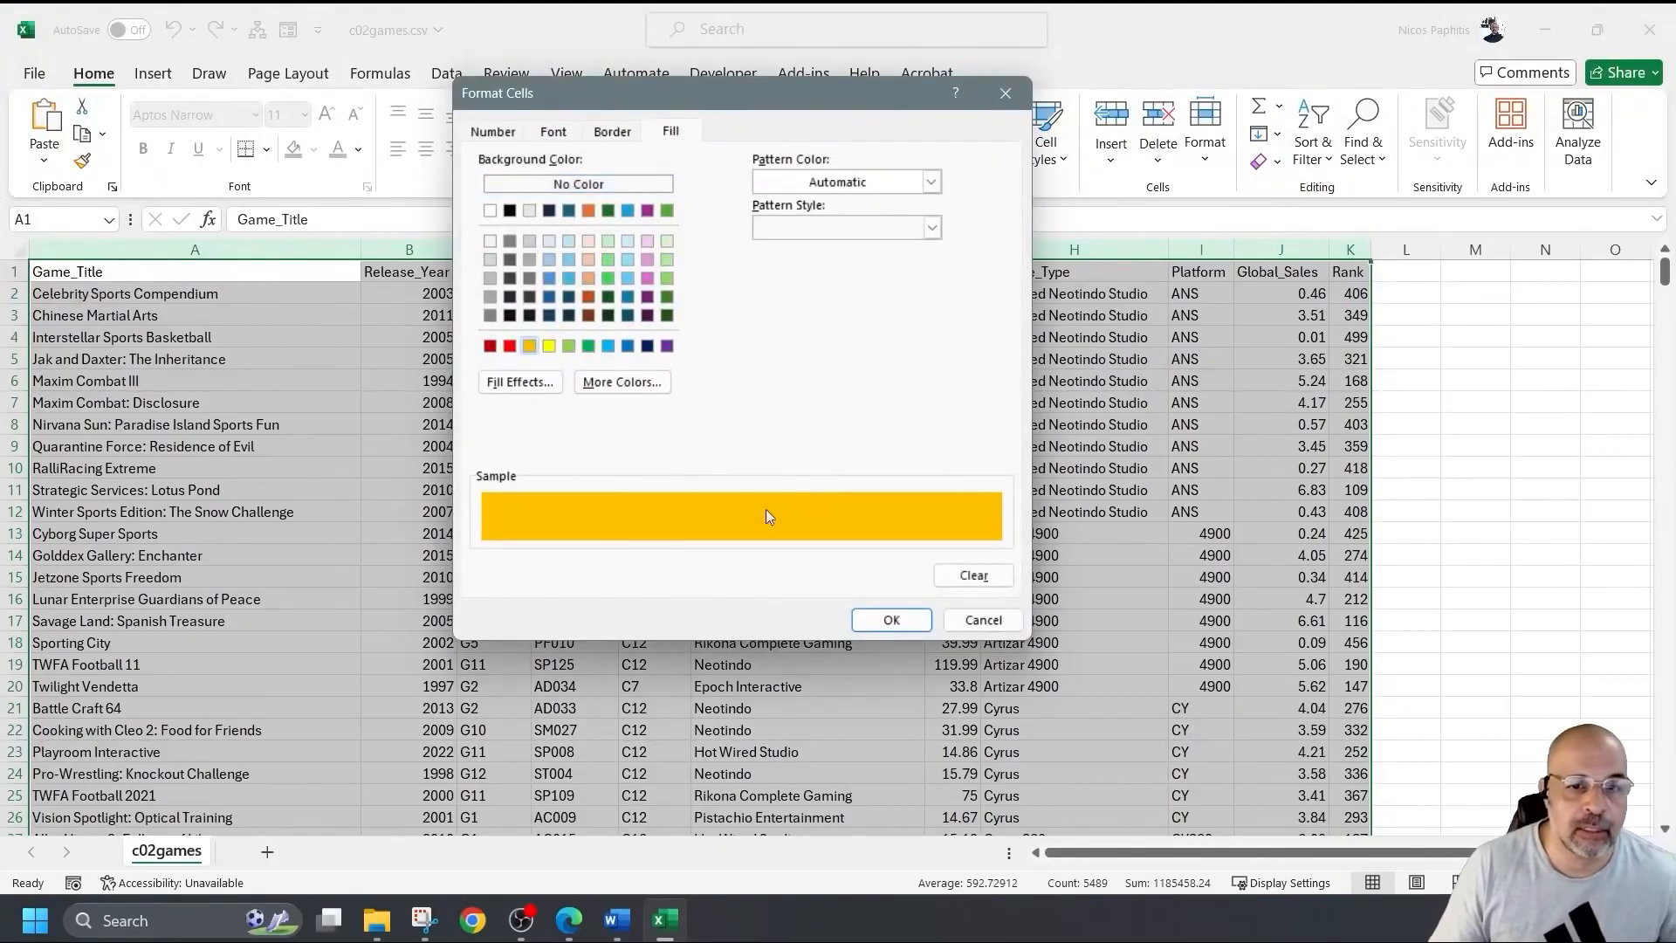
left_click(913, 622)
left_click(912, 550)
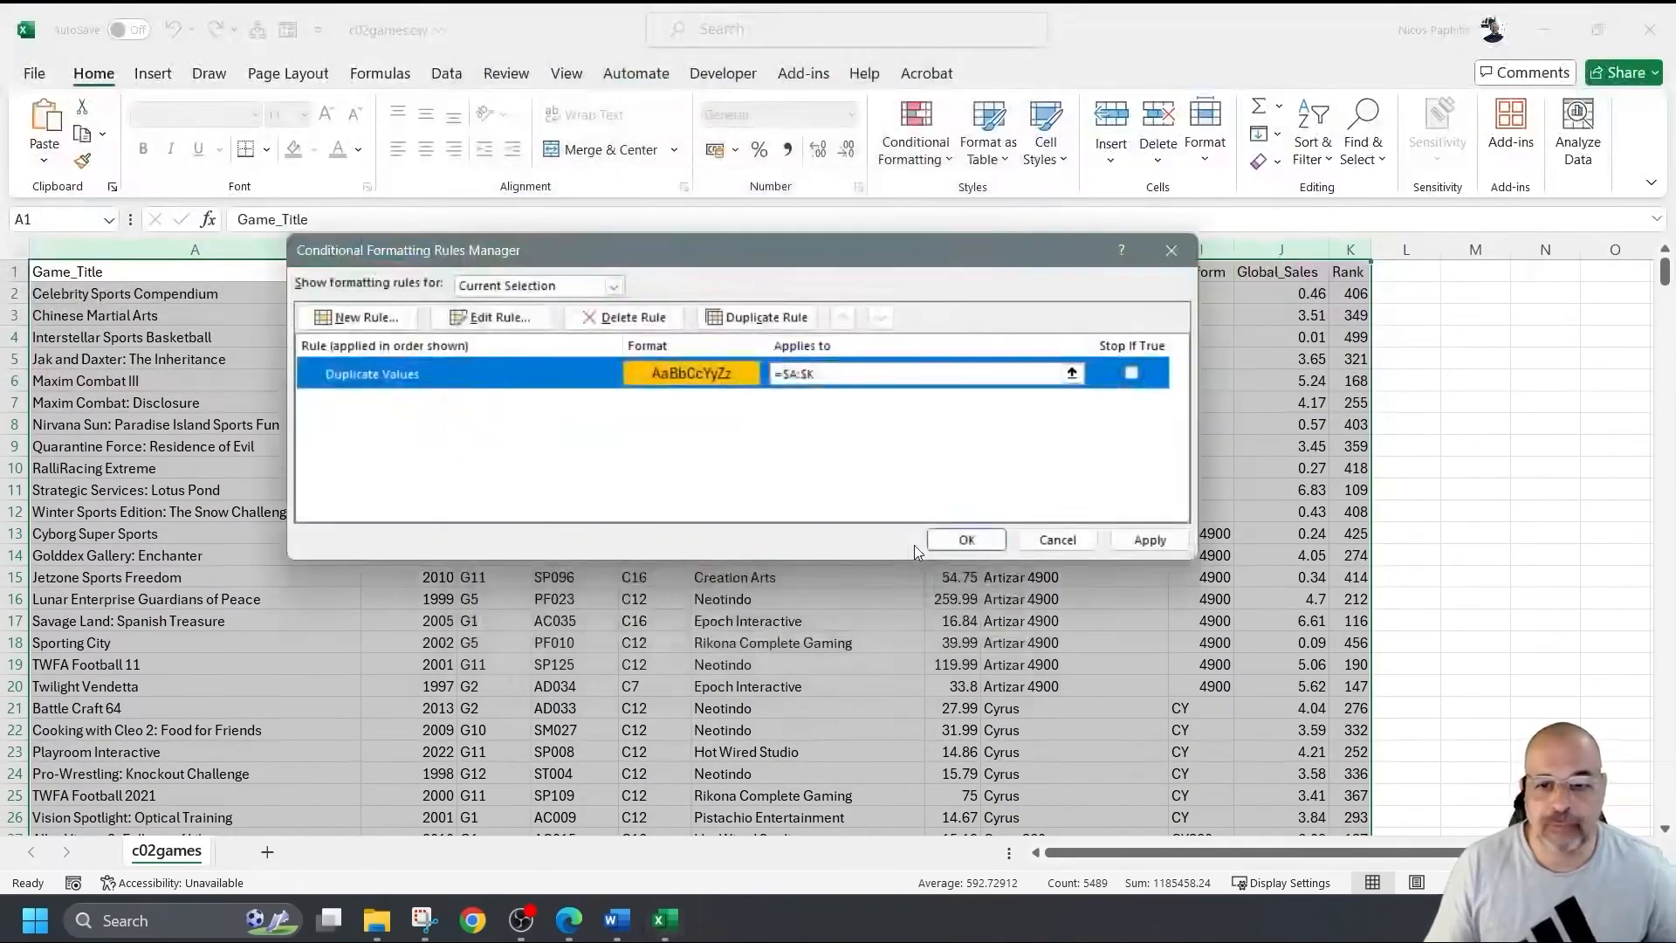
left_click(1131, 542)
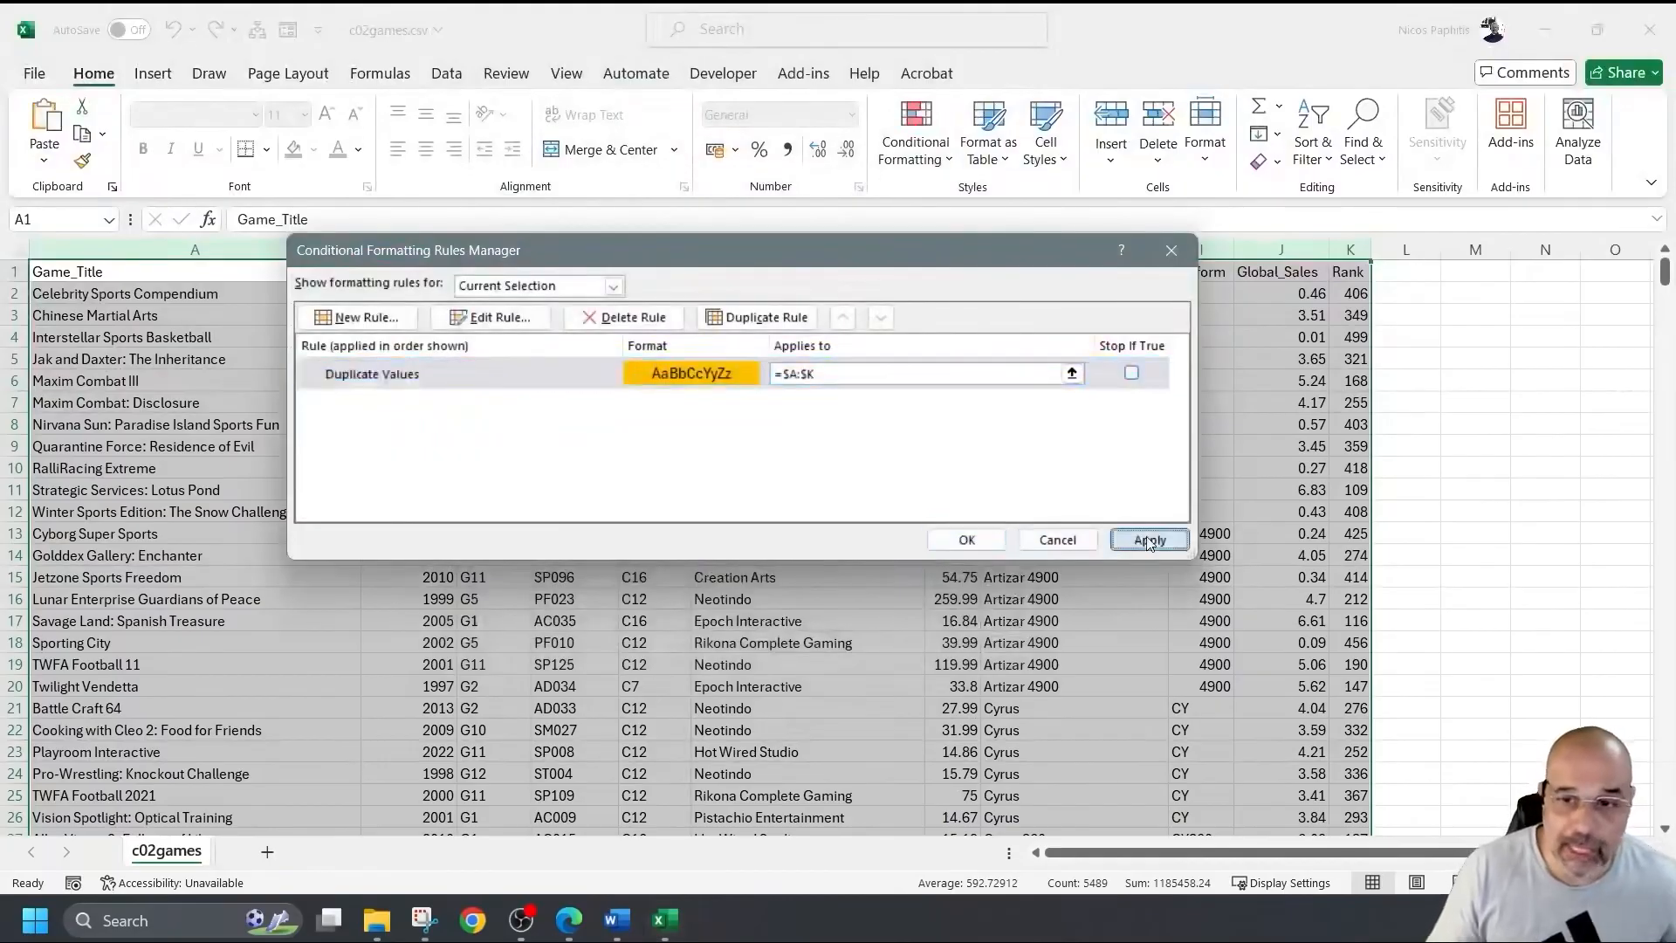
left_click(1171, 251)
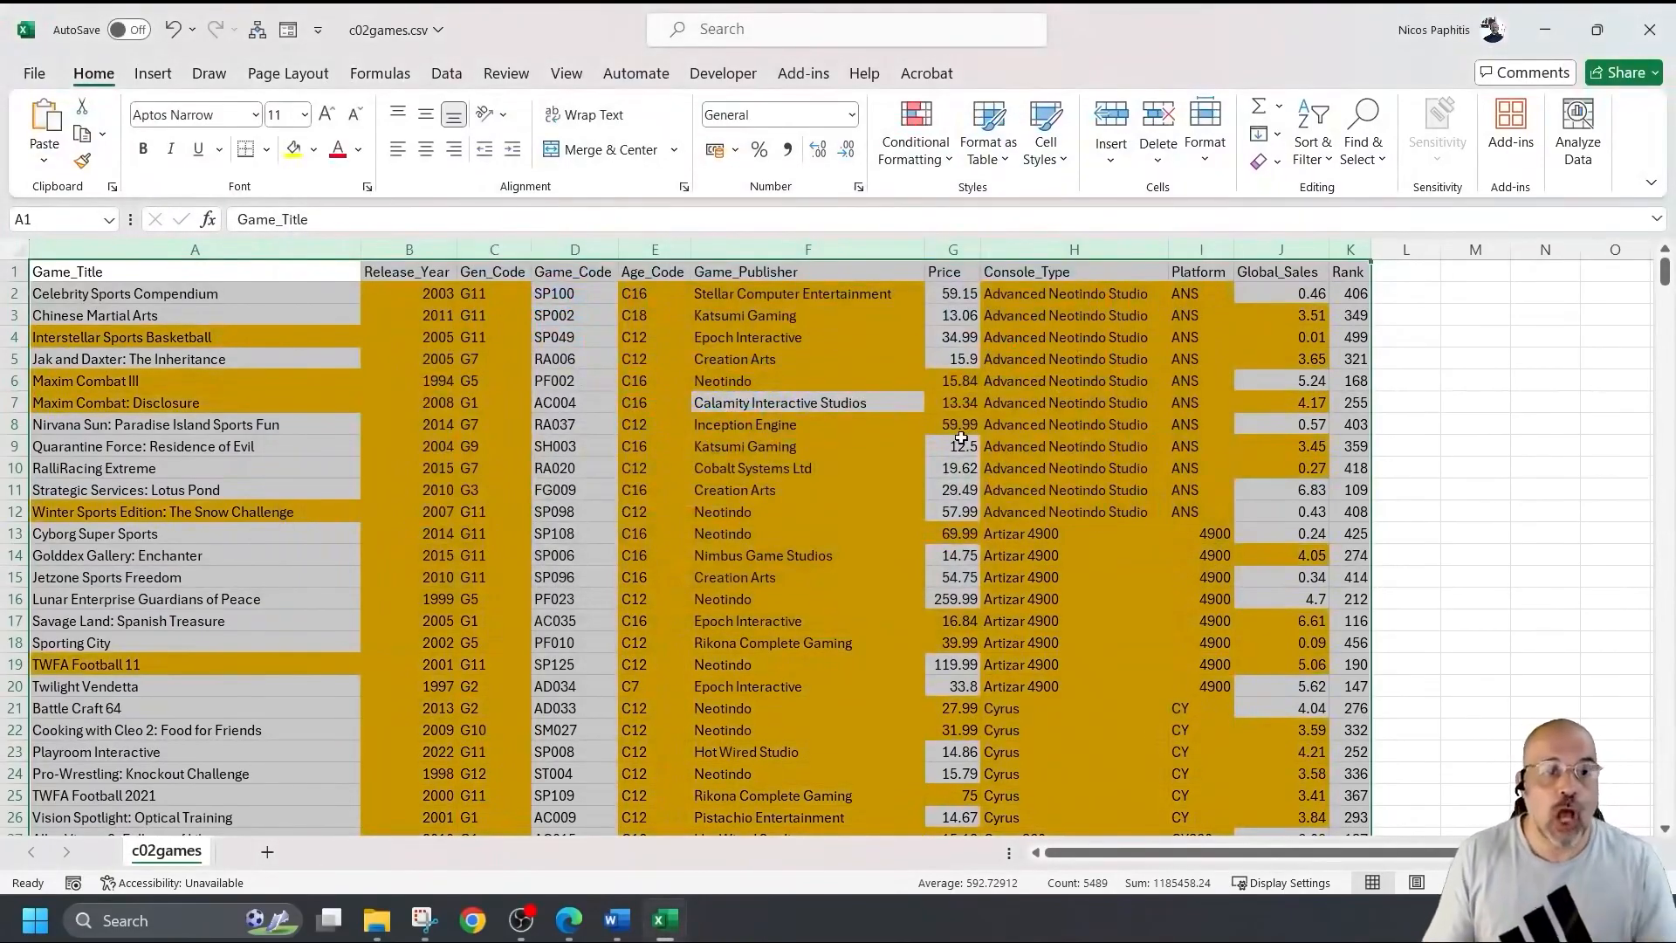
left_click(546, 402)
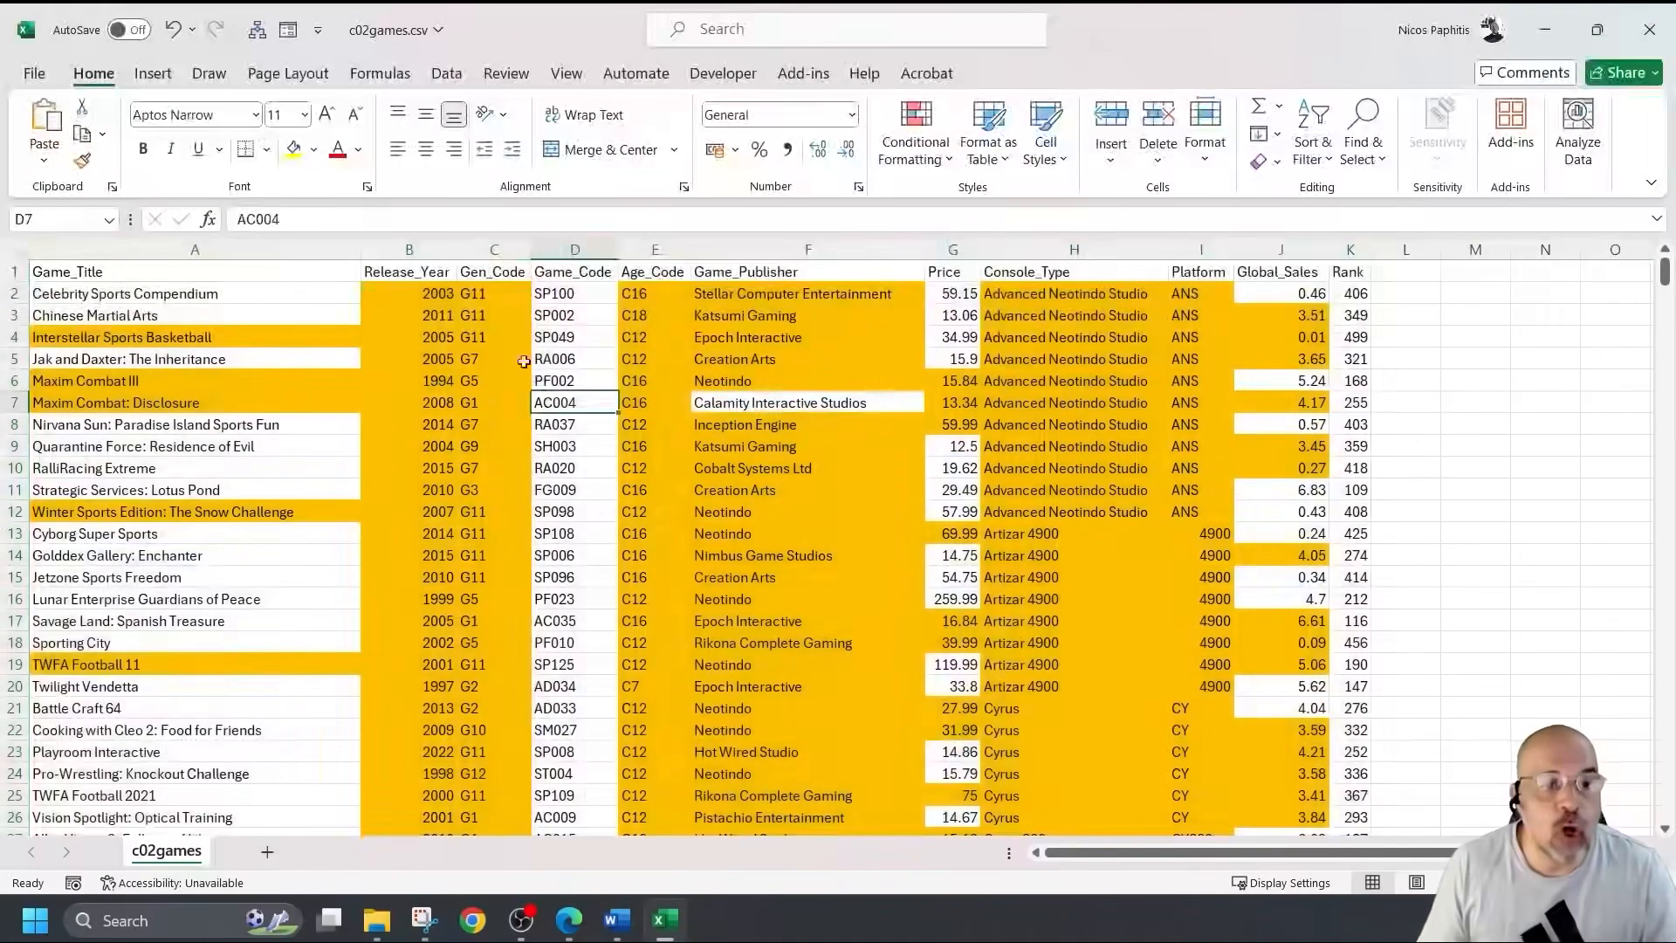
left_click(392, 250)
left_click(497, 251)
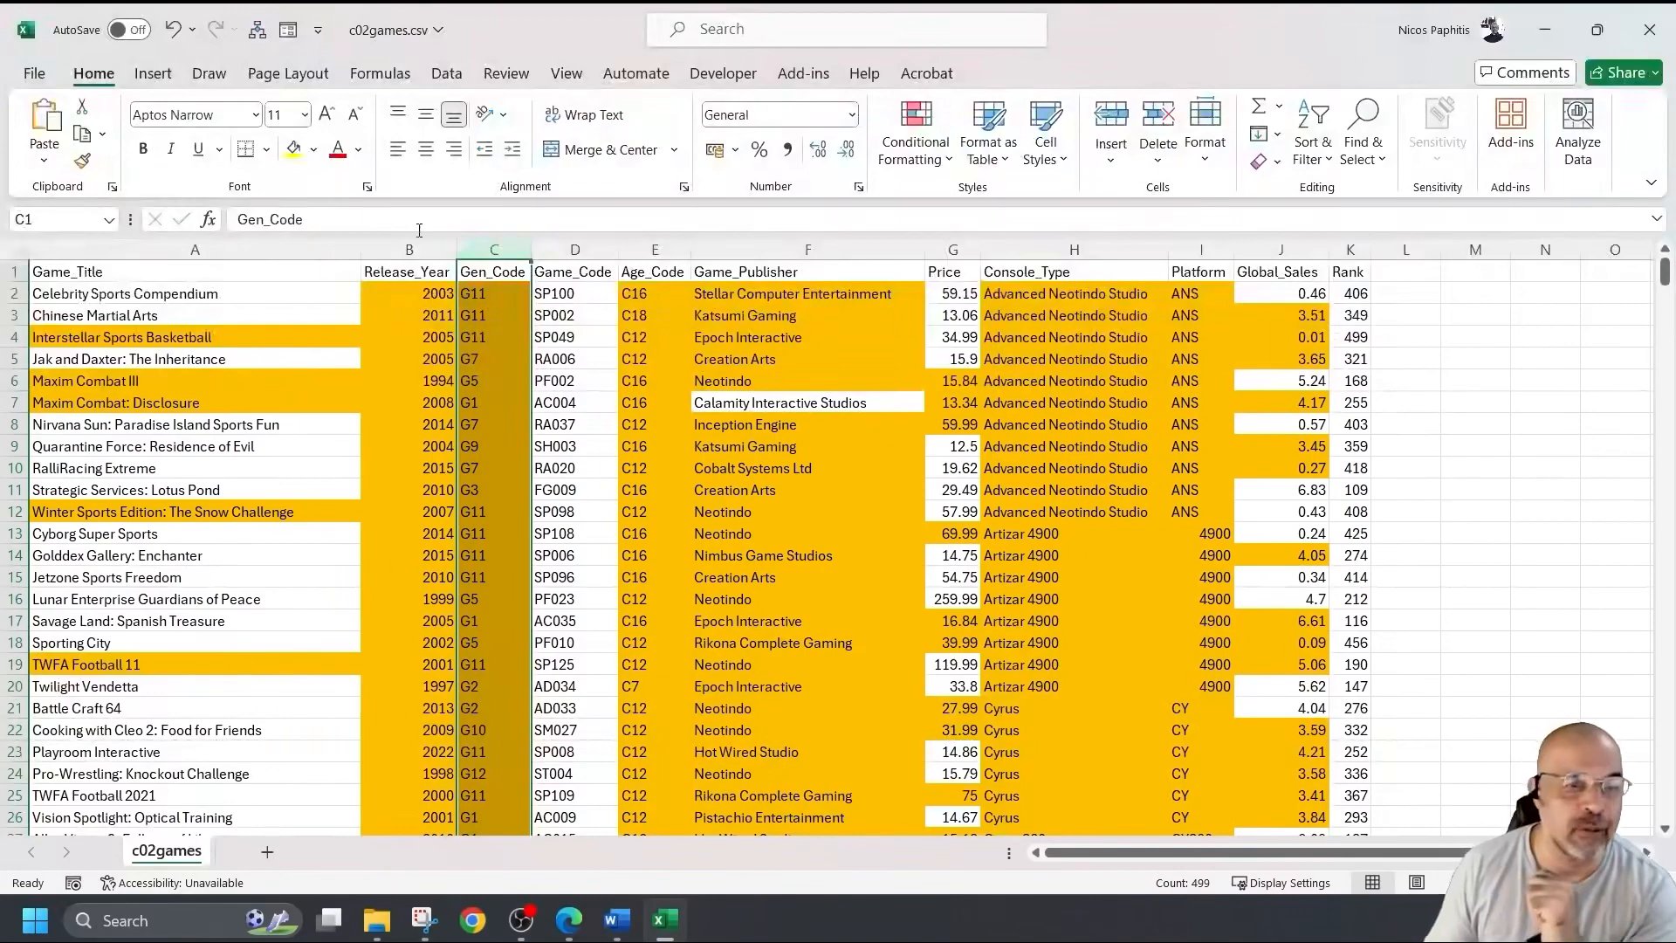
left_click(195, 251)
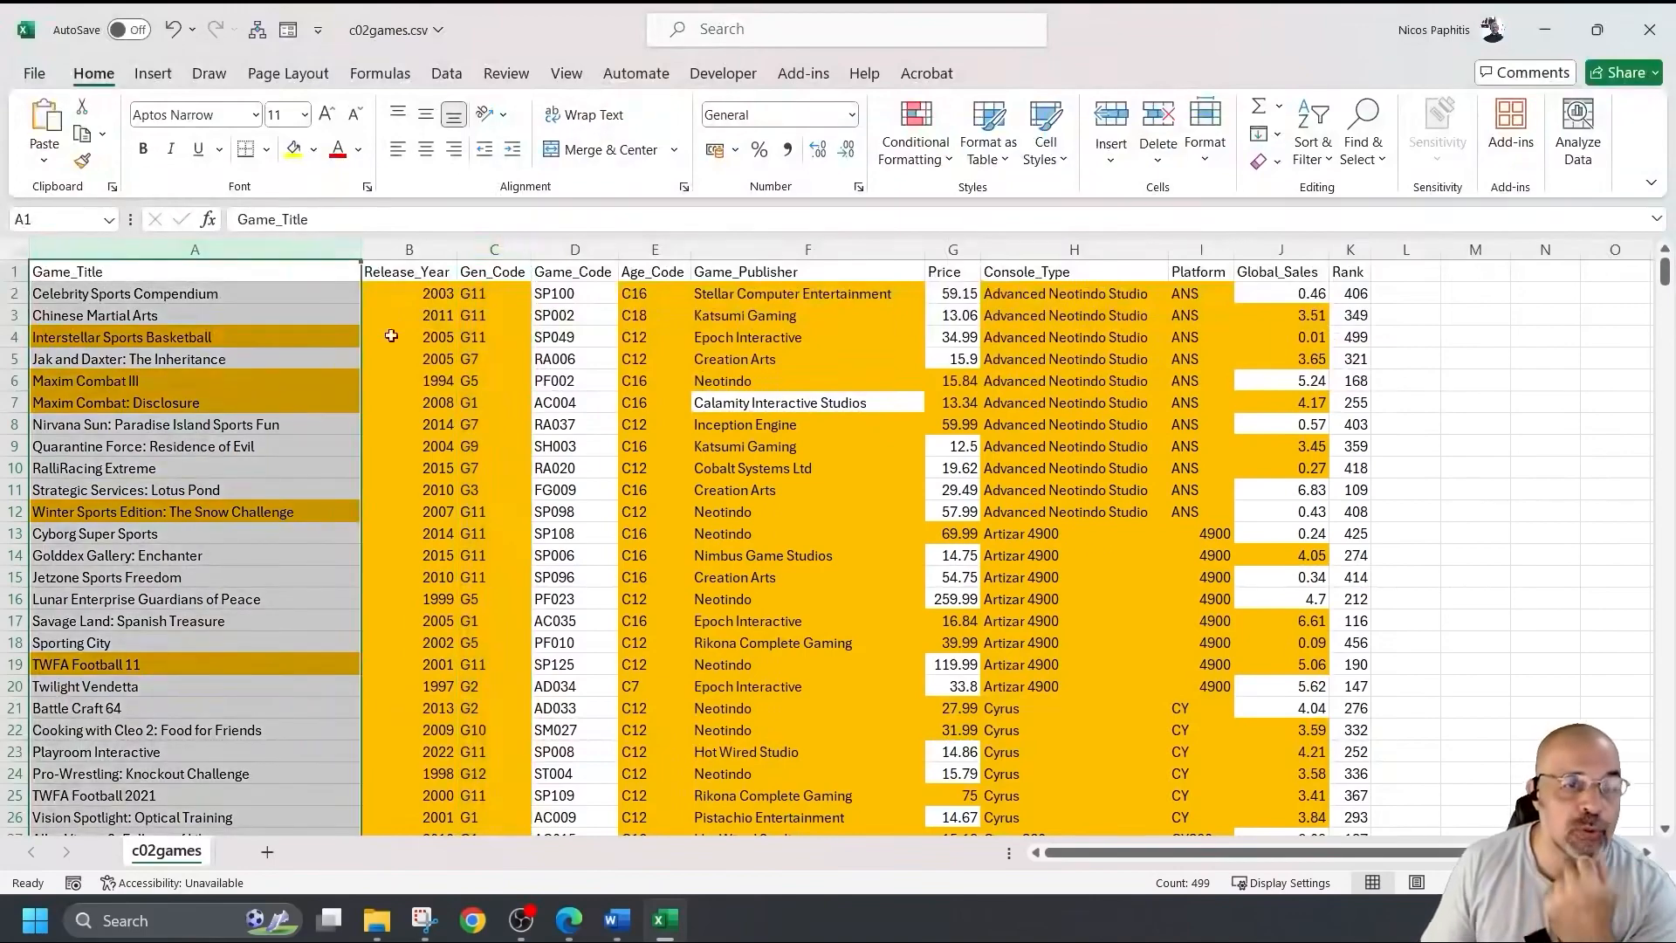
left_click(437, 251)
left_click(488, 251)
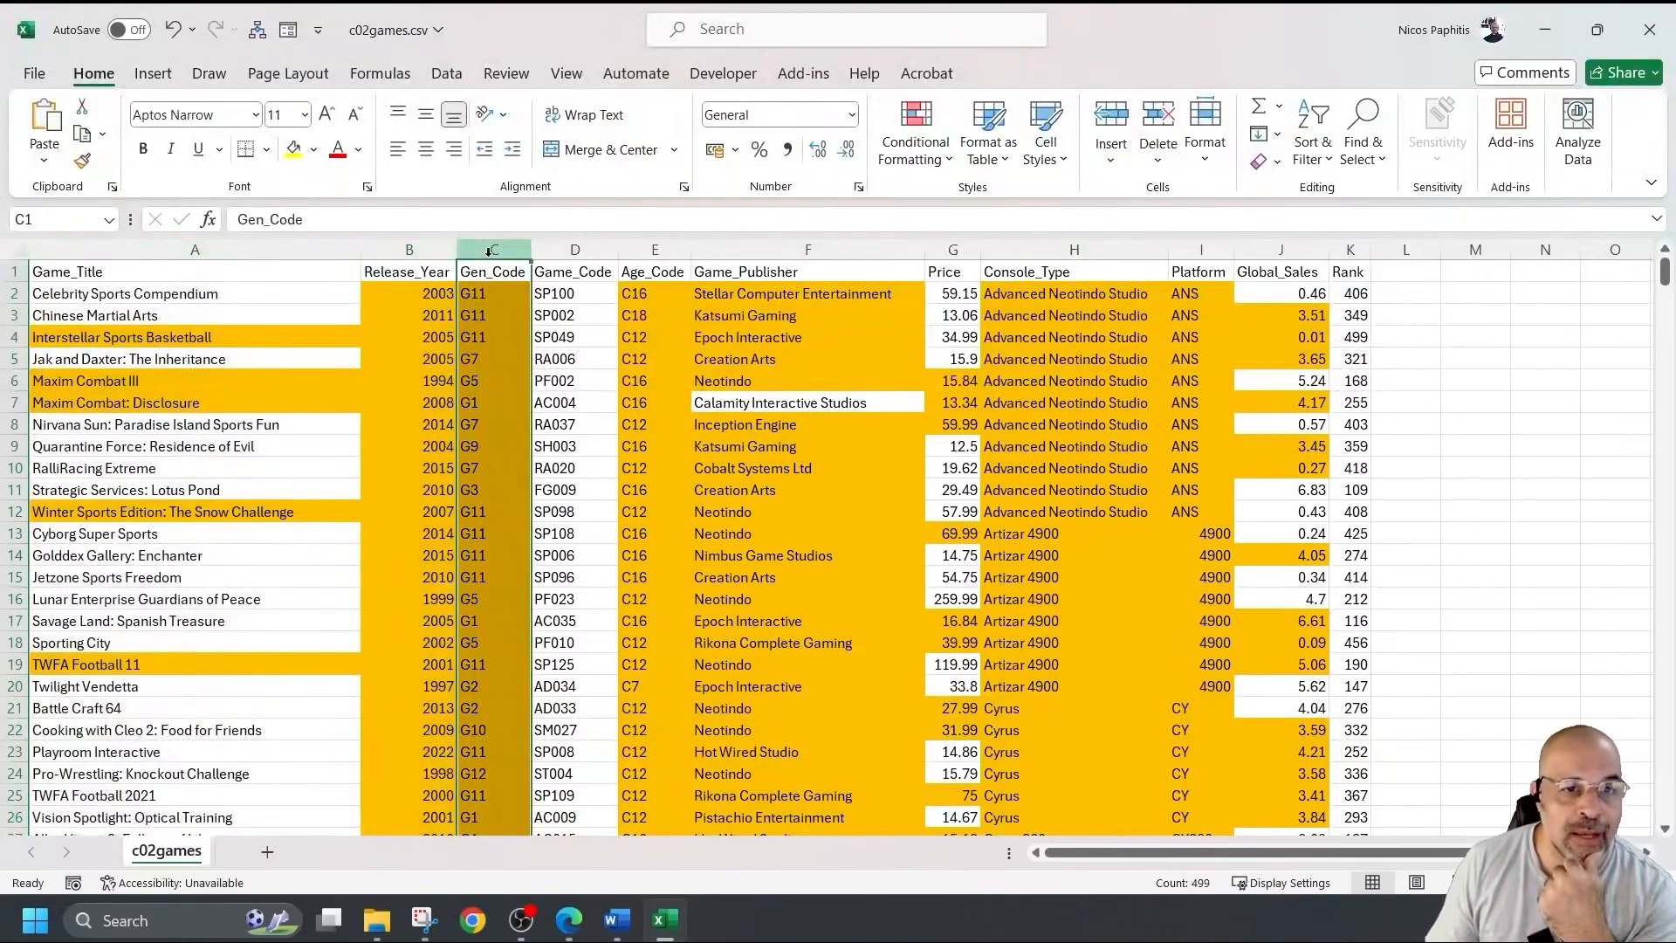
left_click(566, 250)
left_click(656, 249)
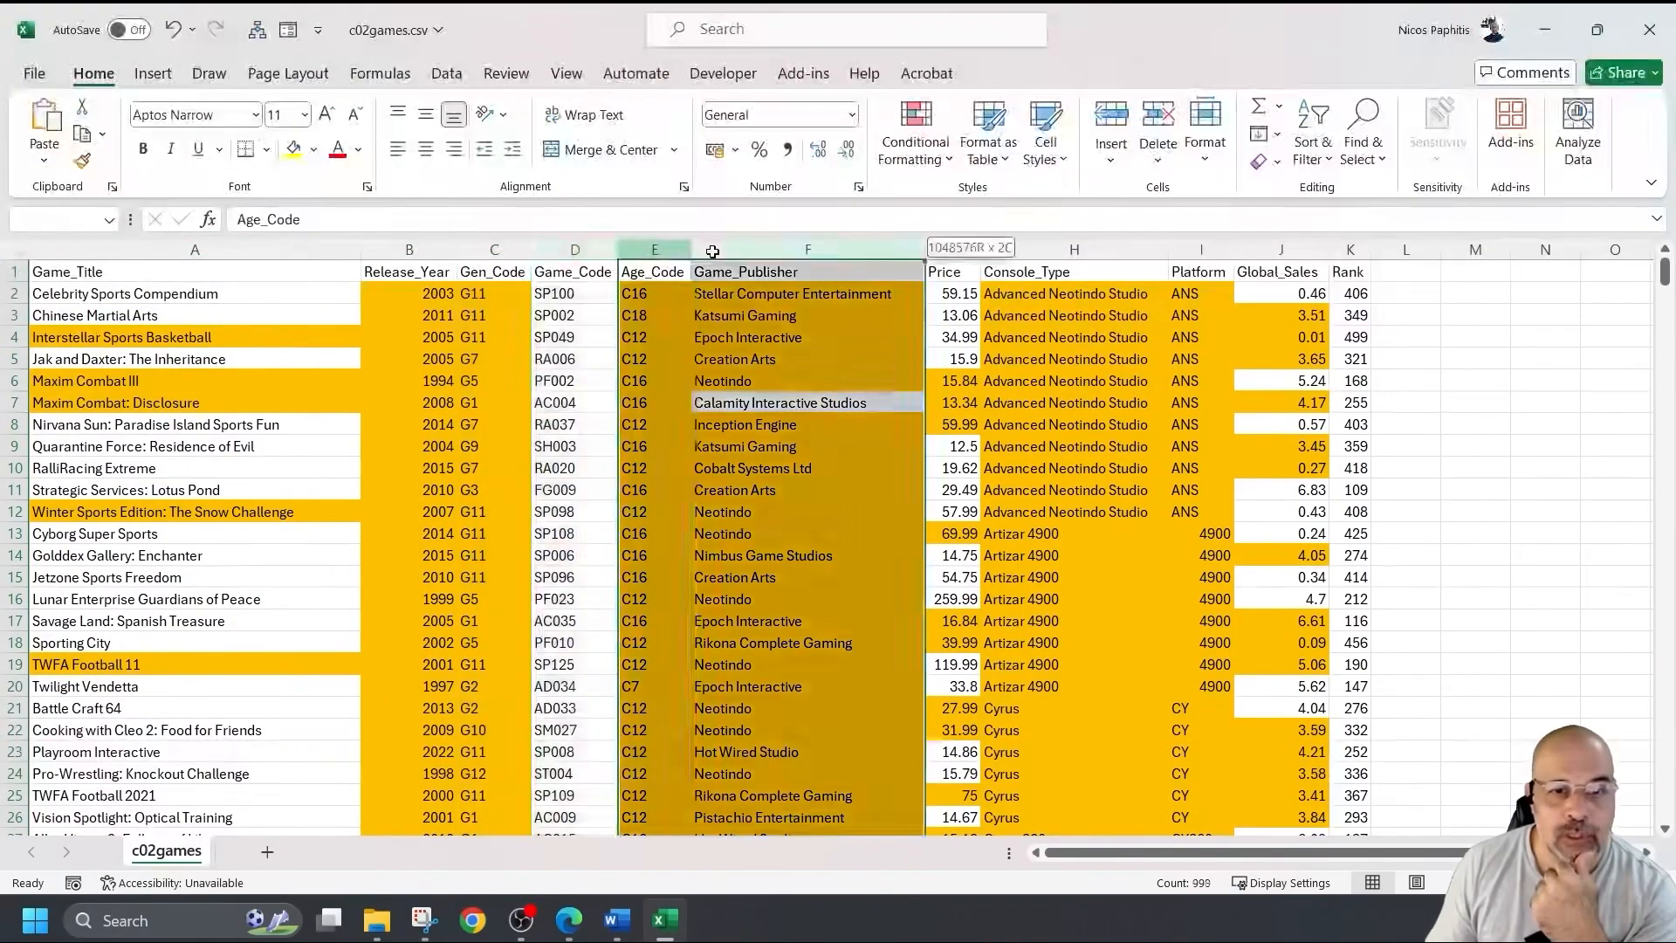
left_click(808, 250)
left_click(953, 250)
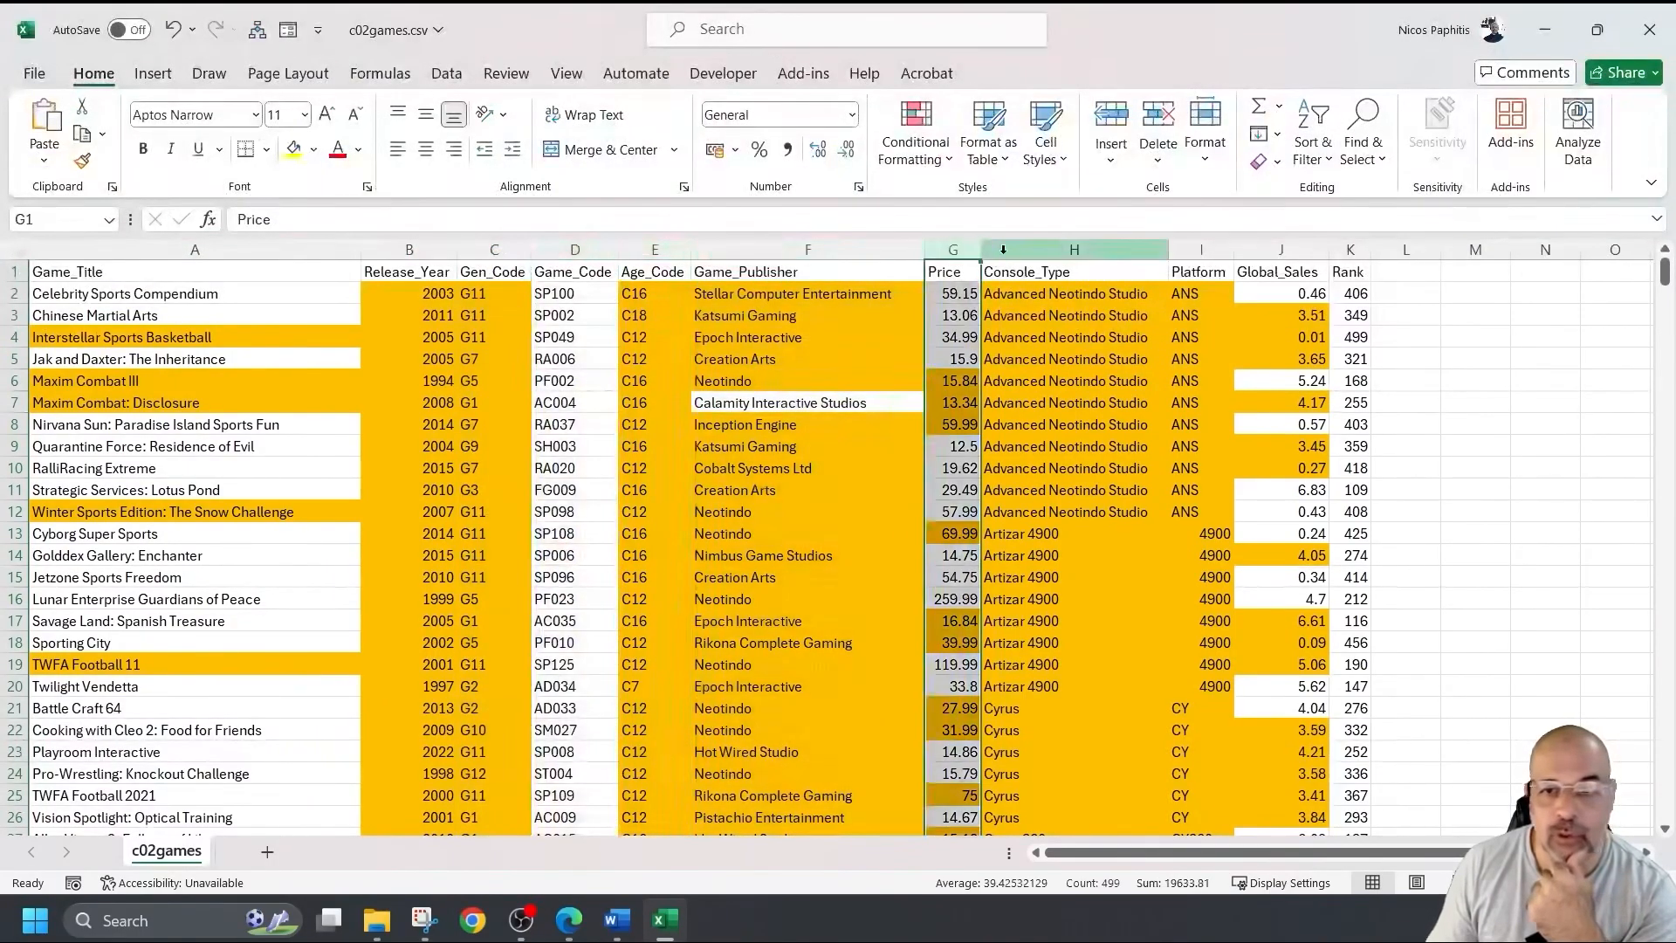
left_click(1075, 251)
left_click(1201, 251)
left_click(1272, 255)
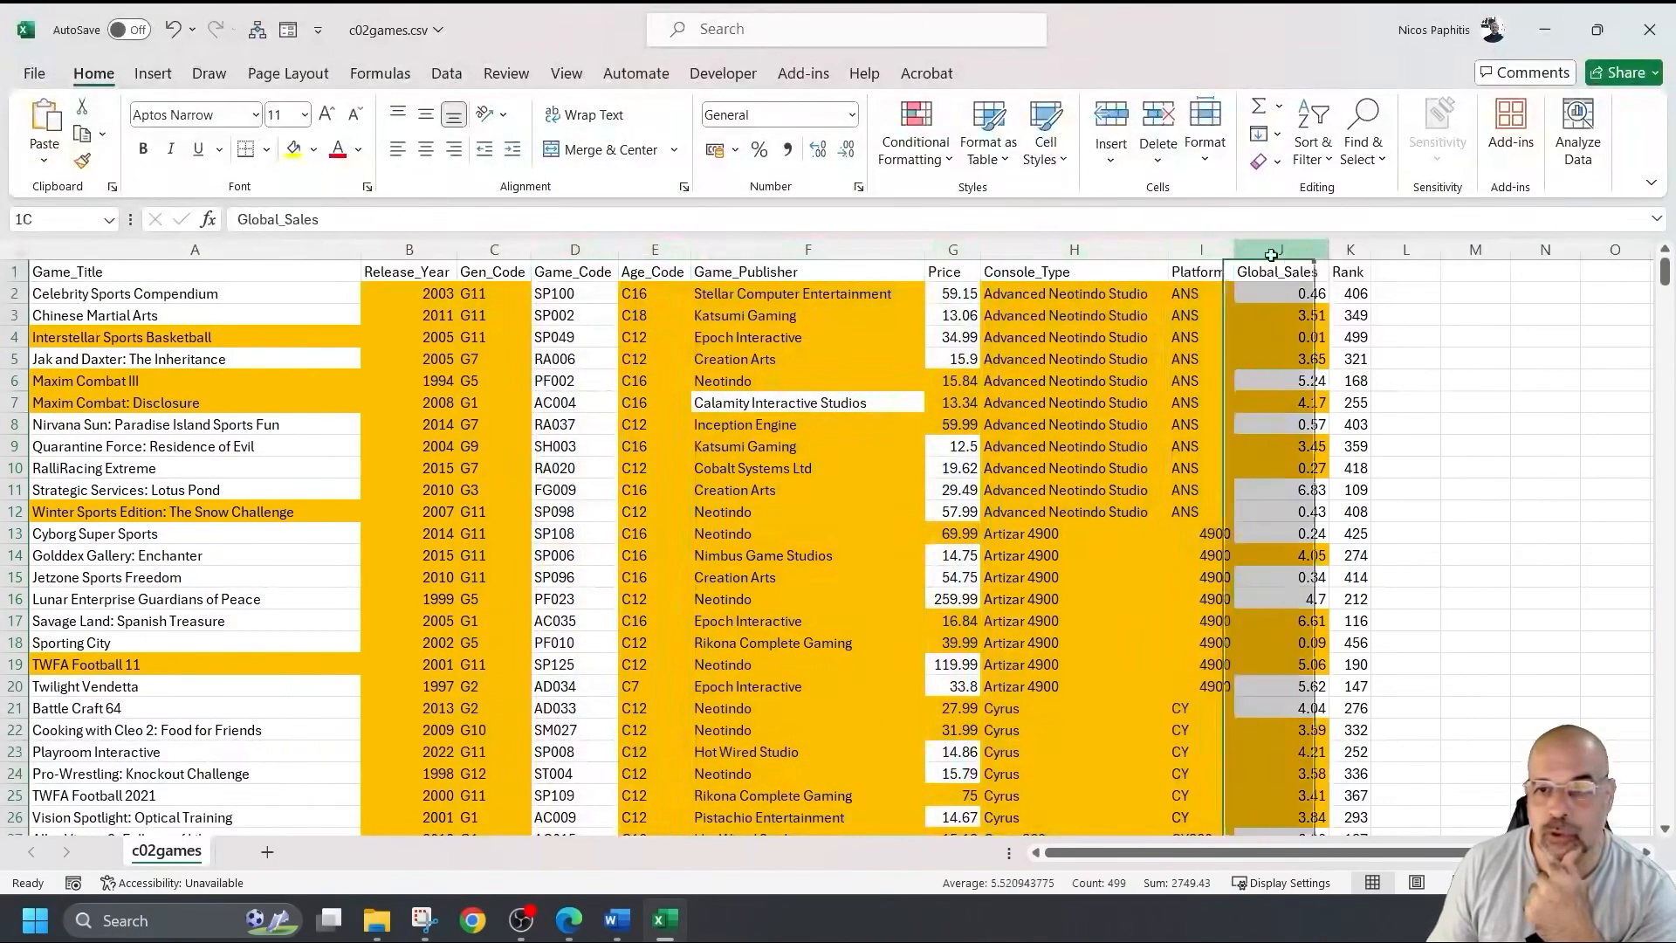
left_click(1351, 250)
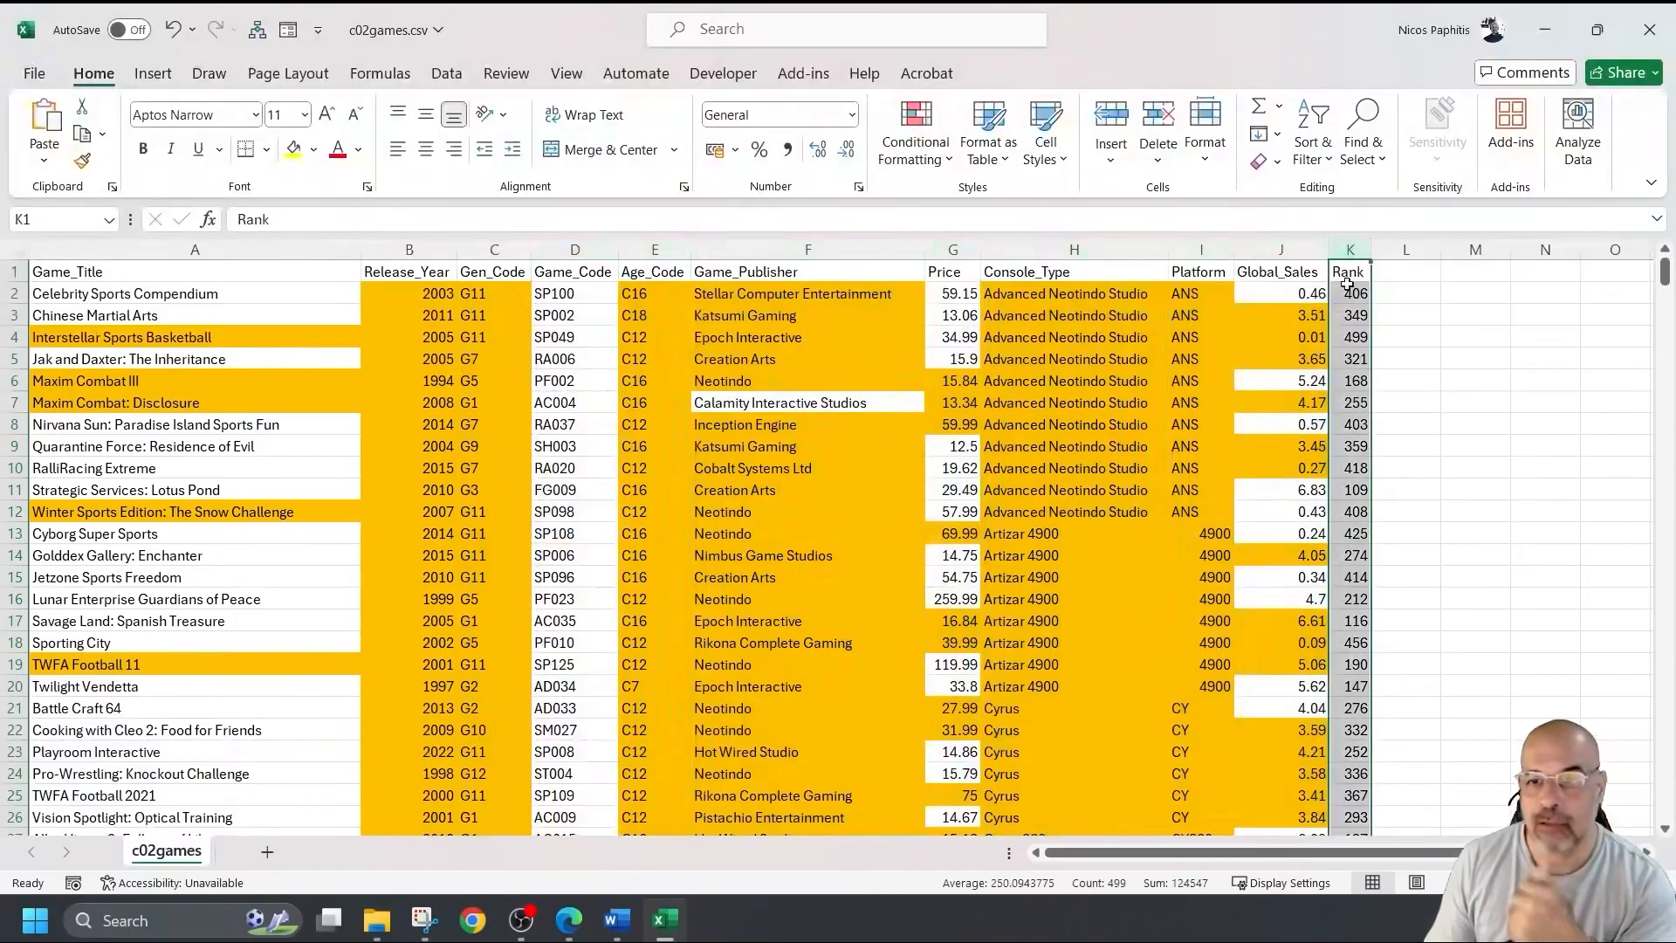
left_click(579, 250)
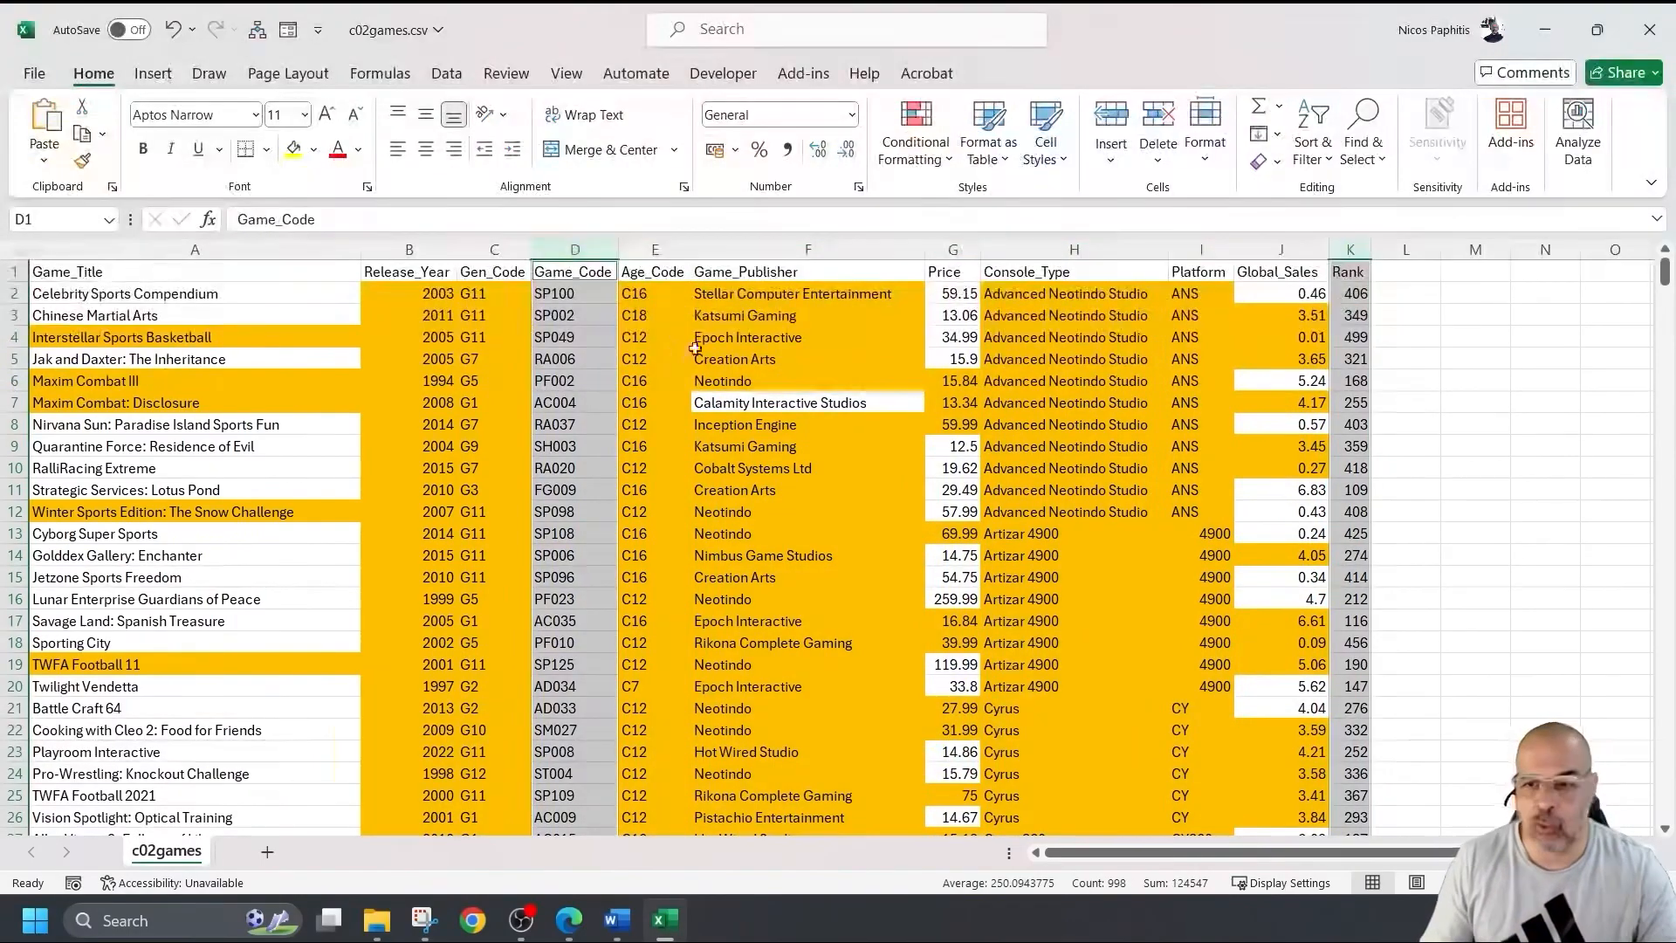
scroll(734, 407, "down", 5)
scroll(733, 408, "down", 12)
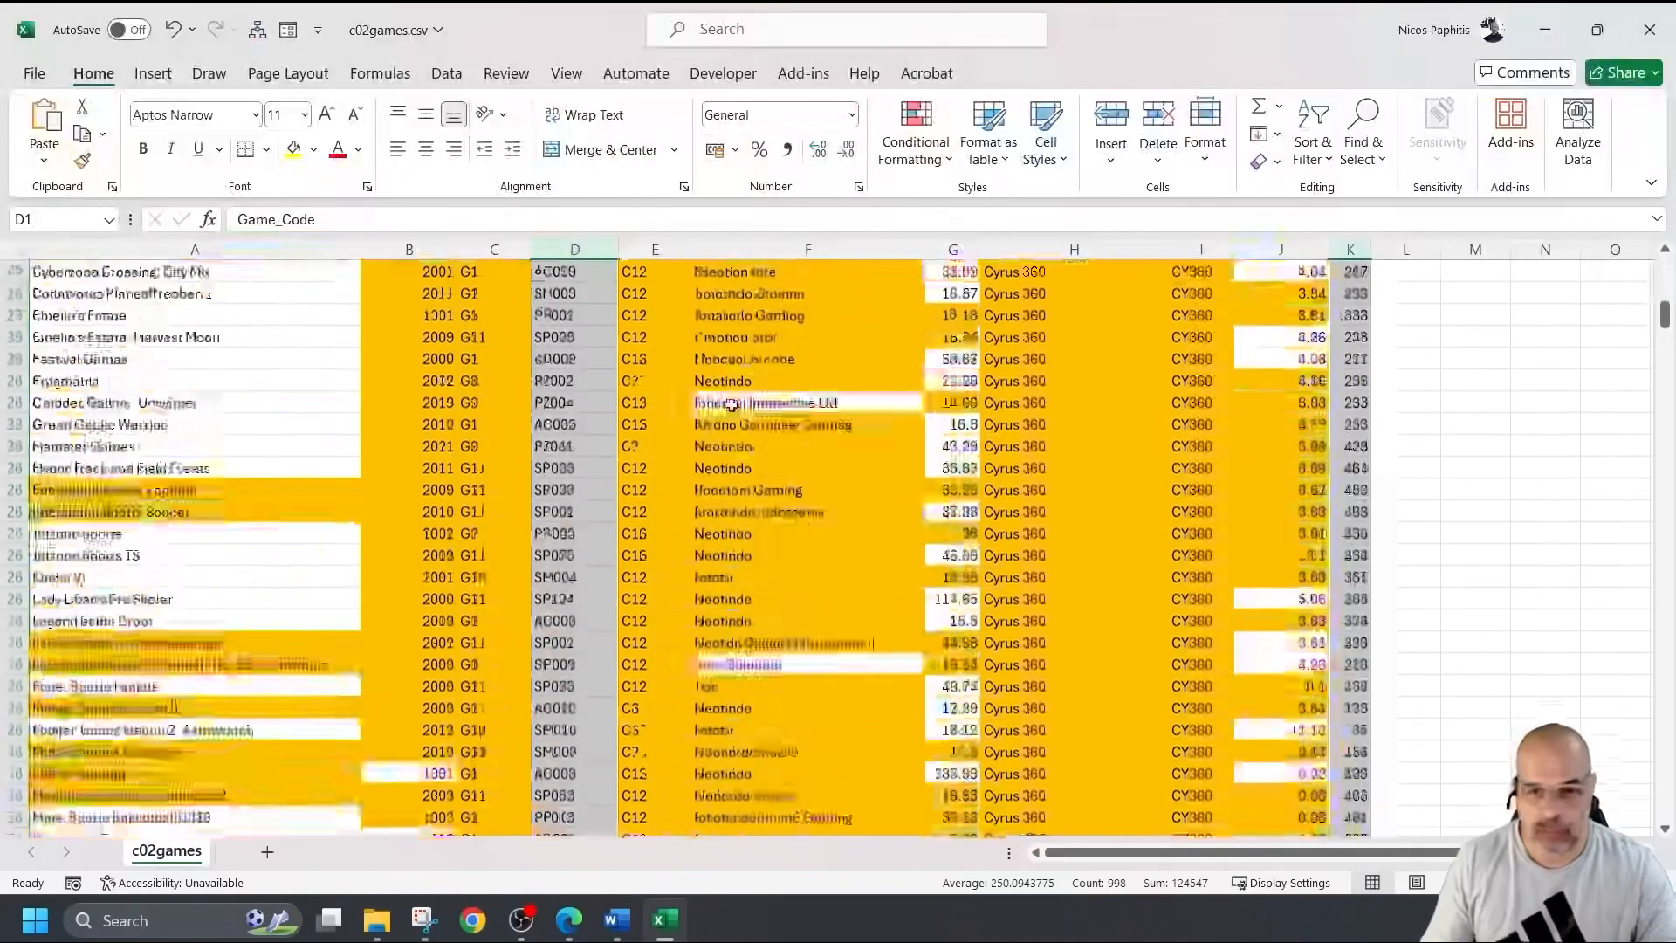
scroll(733, 403, "down", 1)
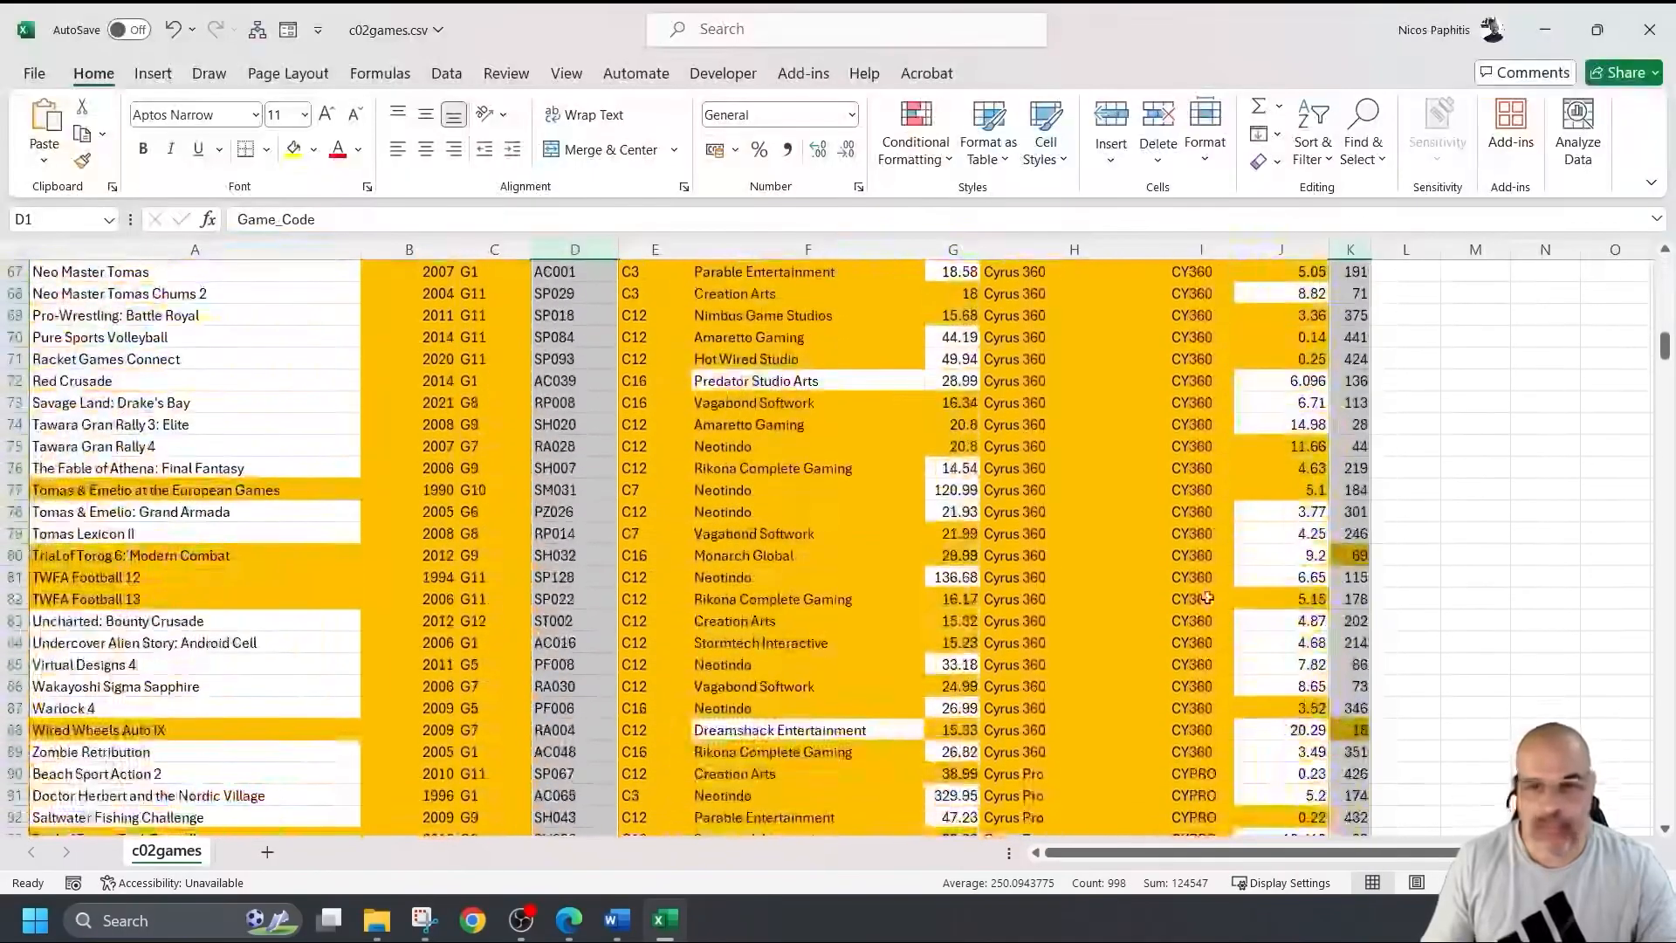
left_click(1353, 554)
left_click(1352, 732, "ctrl")
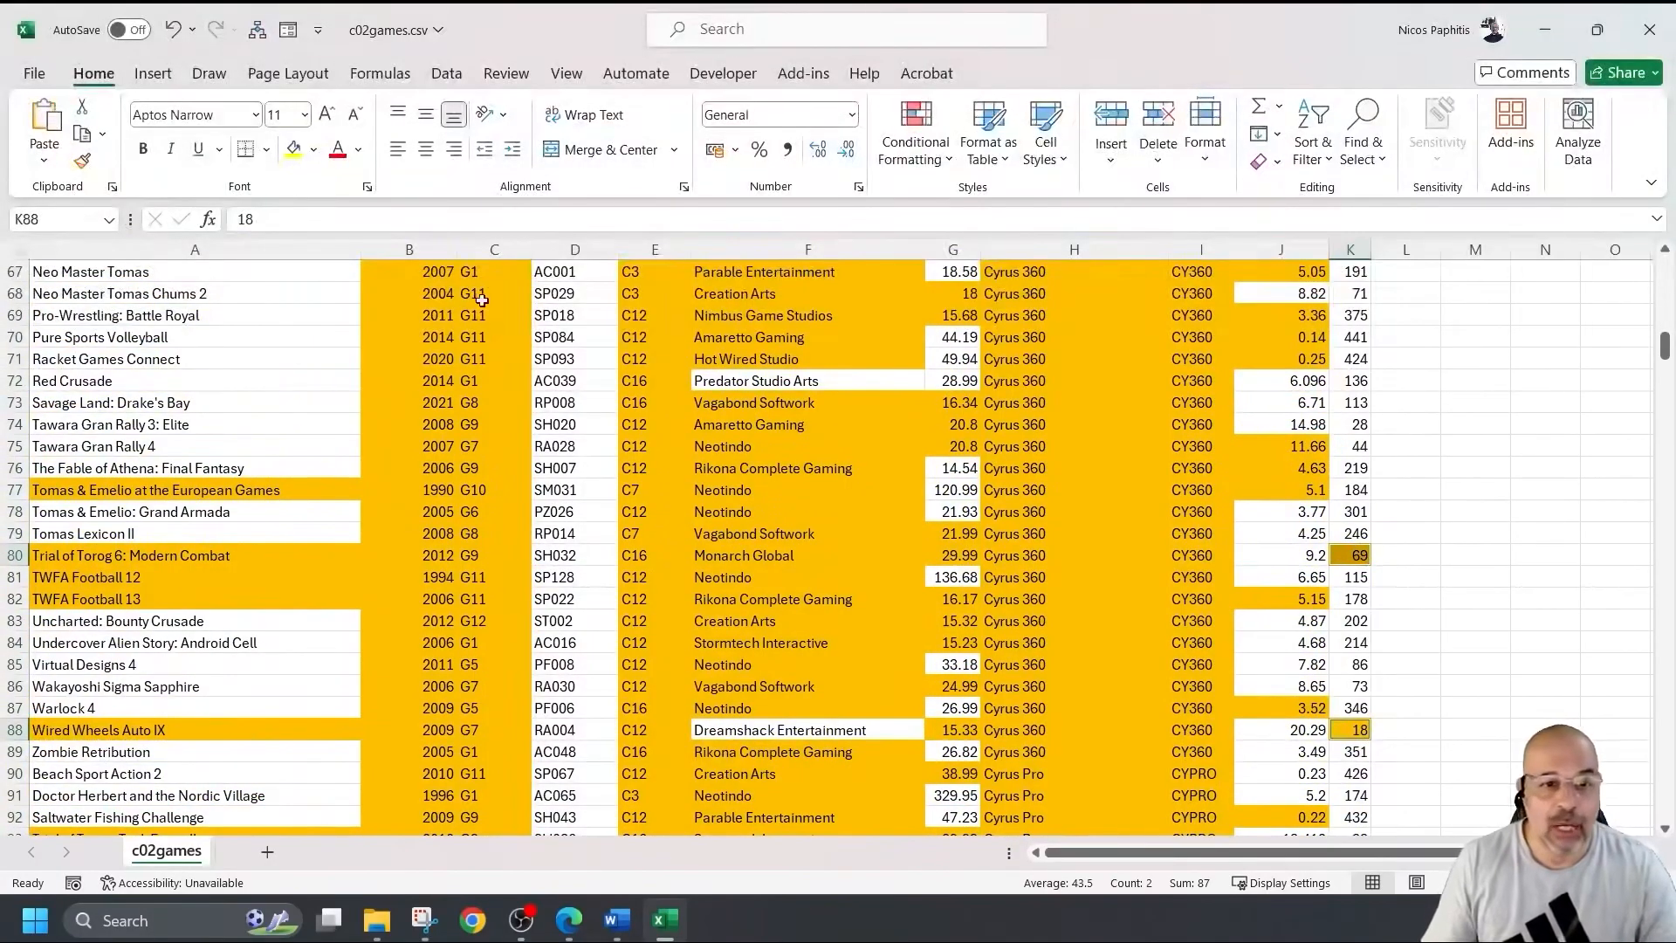
left_click(575, 249)
scroll(568, 388, "down", 7)
scroll(566, 389, "down", 20)
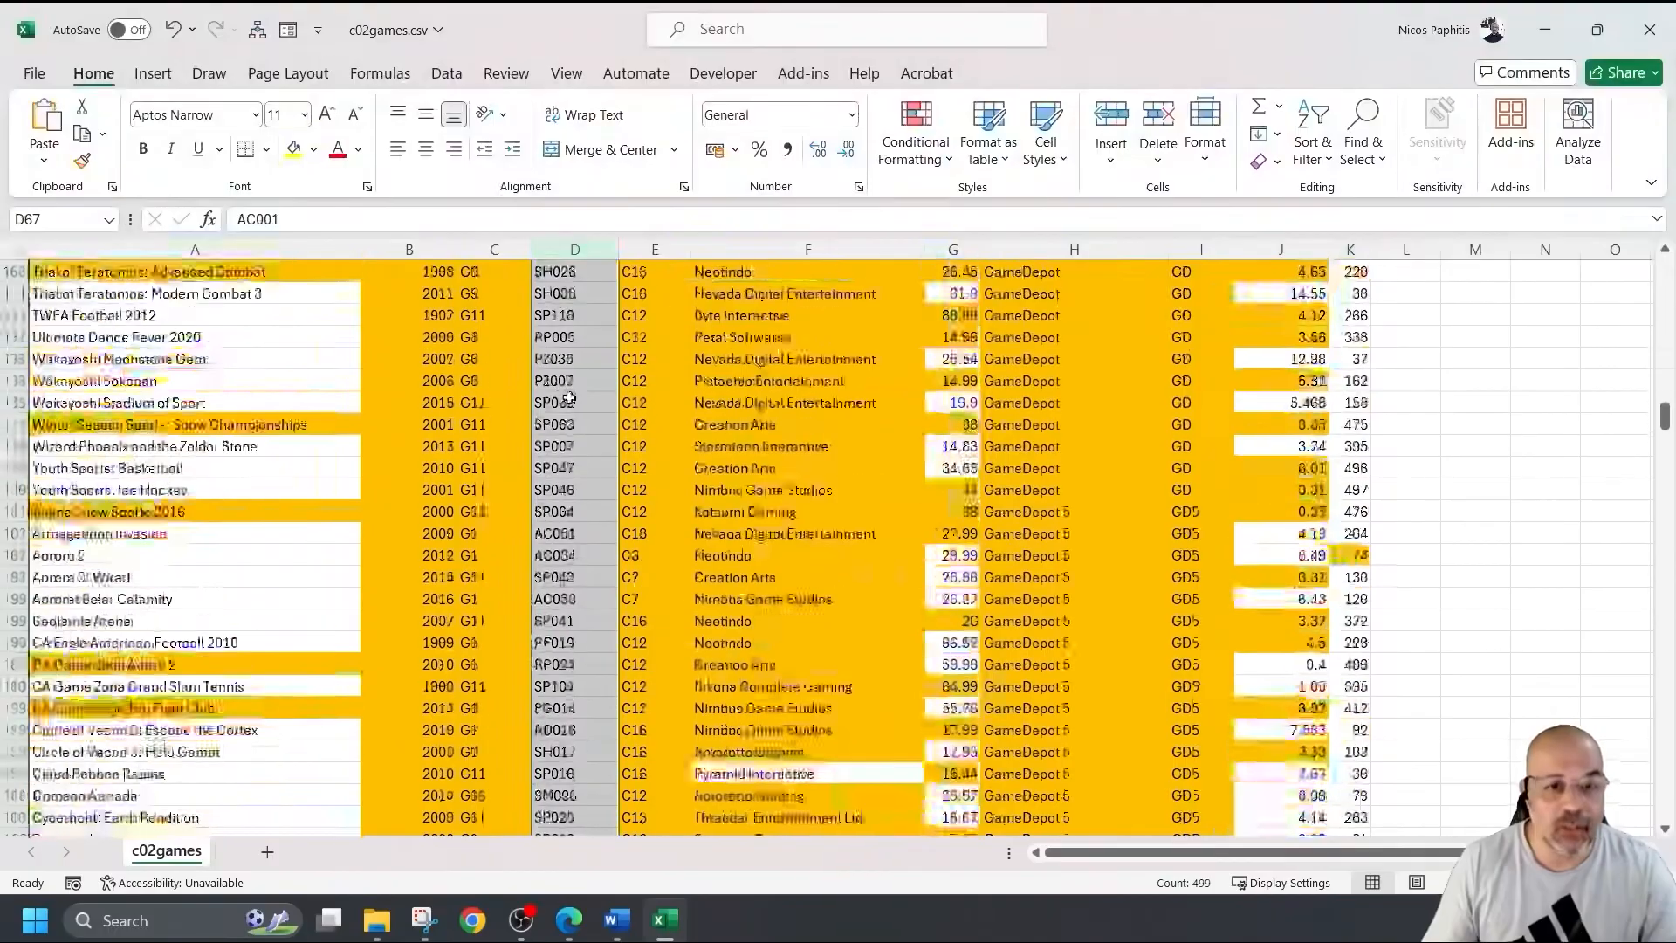
scroll(567, 430, "down", 20)
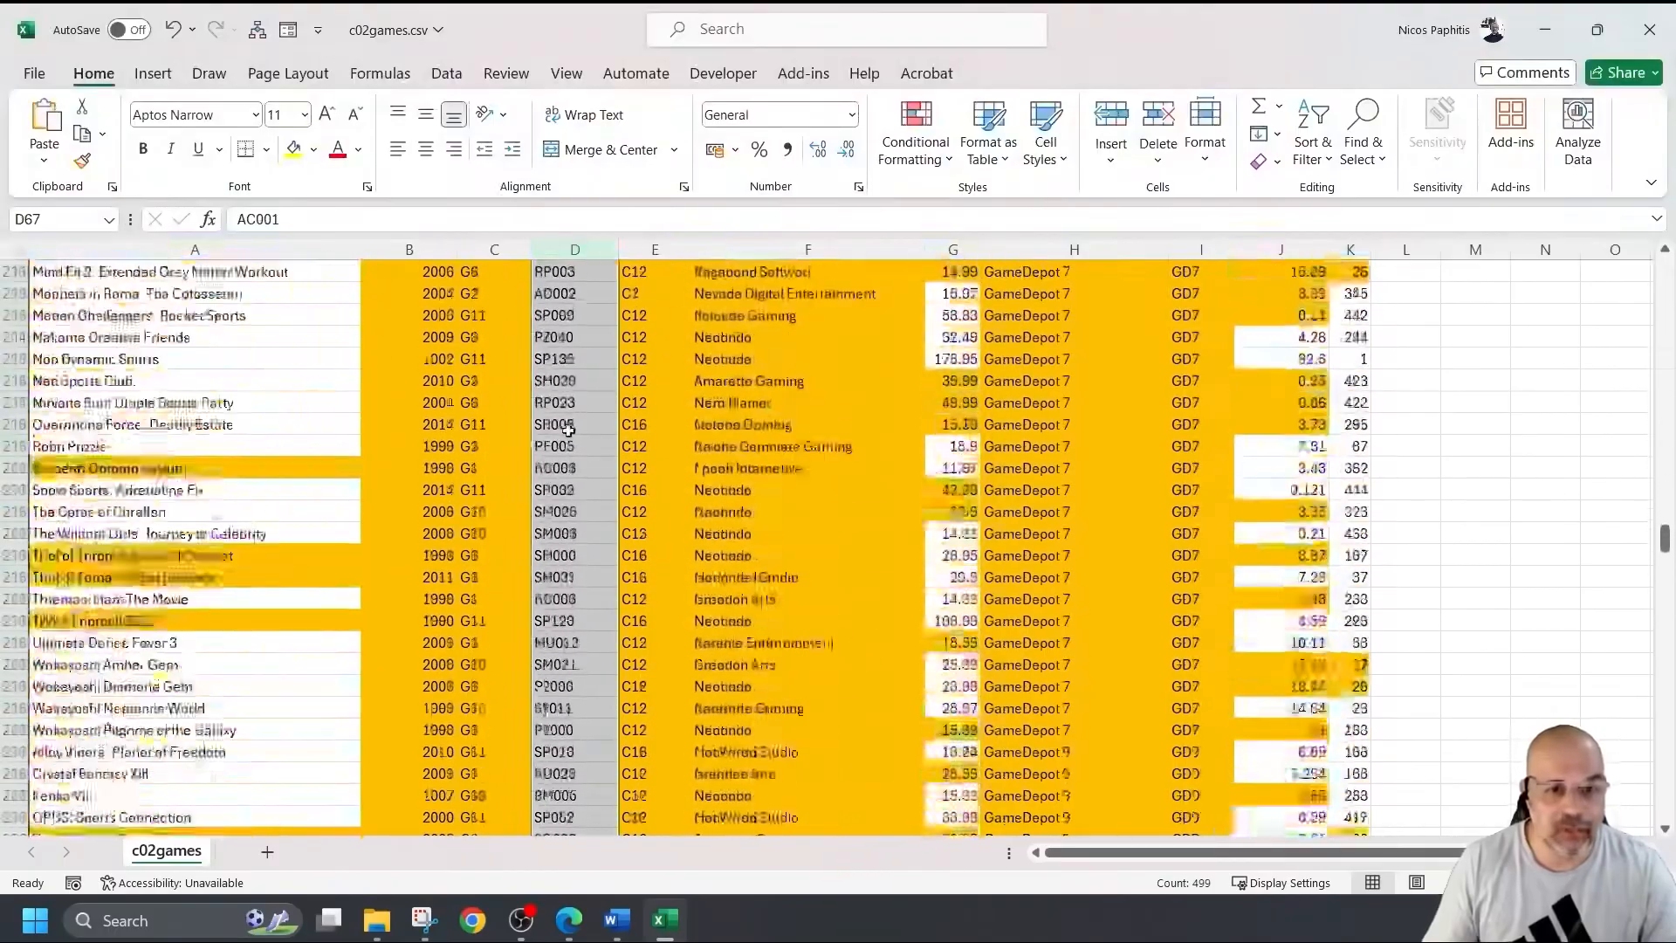
scroll(568, 434, "down", 15)
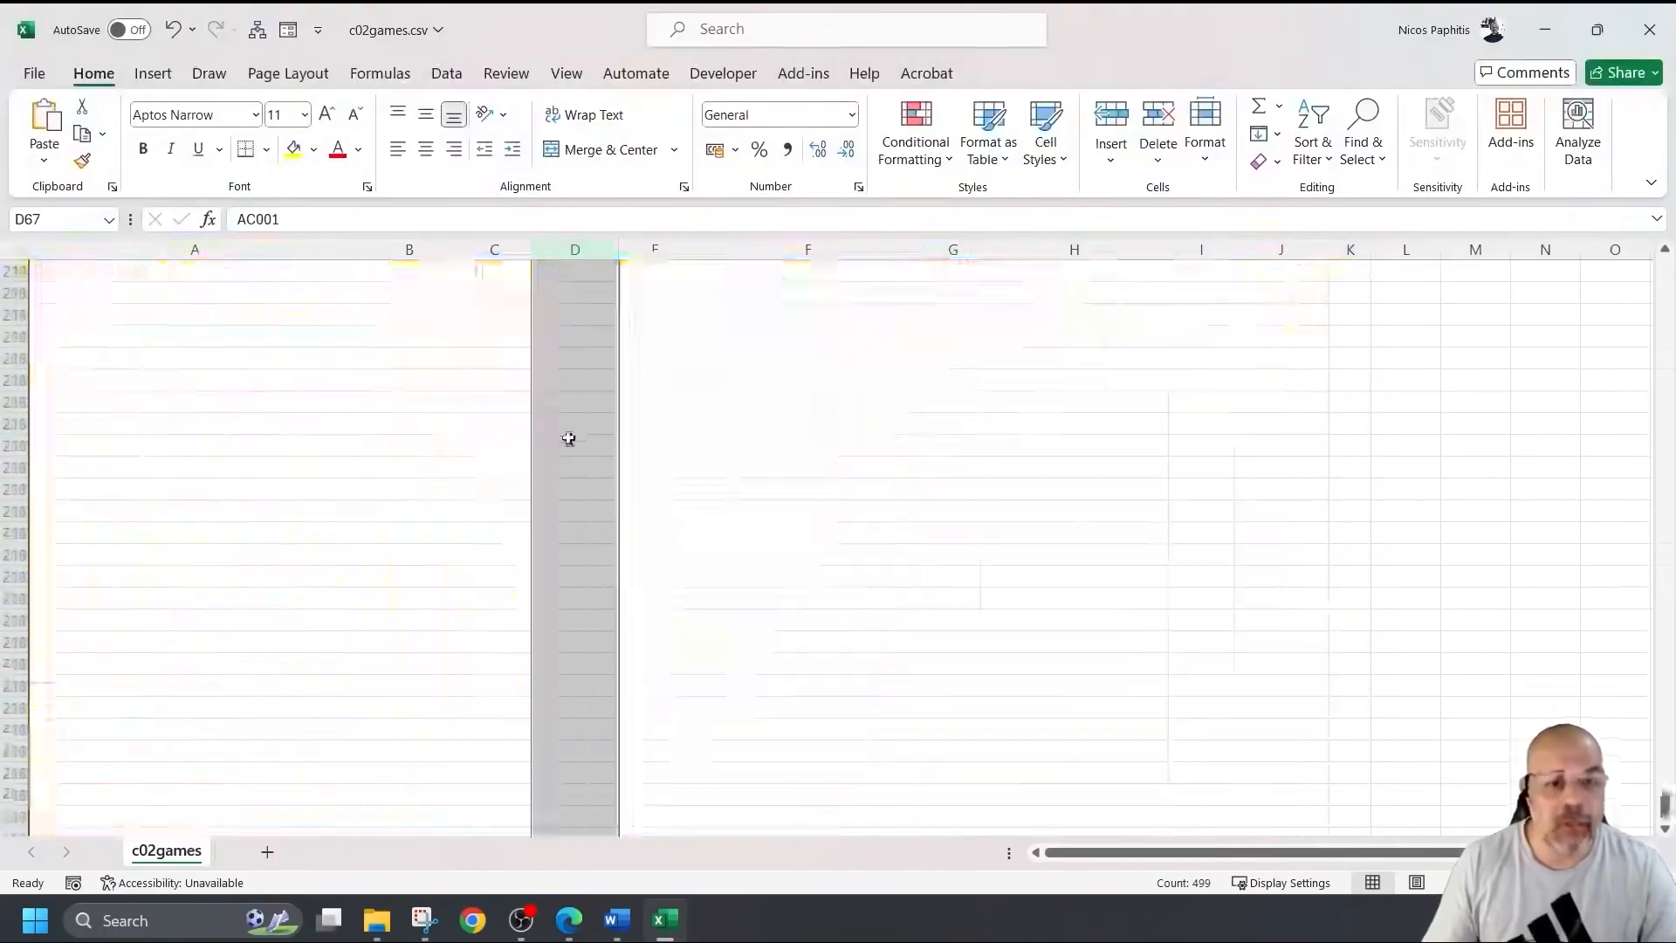
scroll(568, 437, "up", 20)
scroll(557, 384, "up", 10)
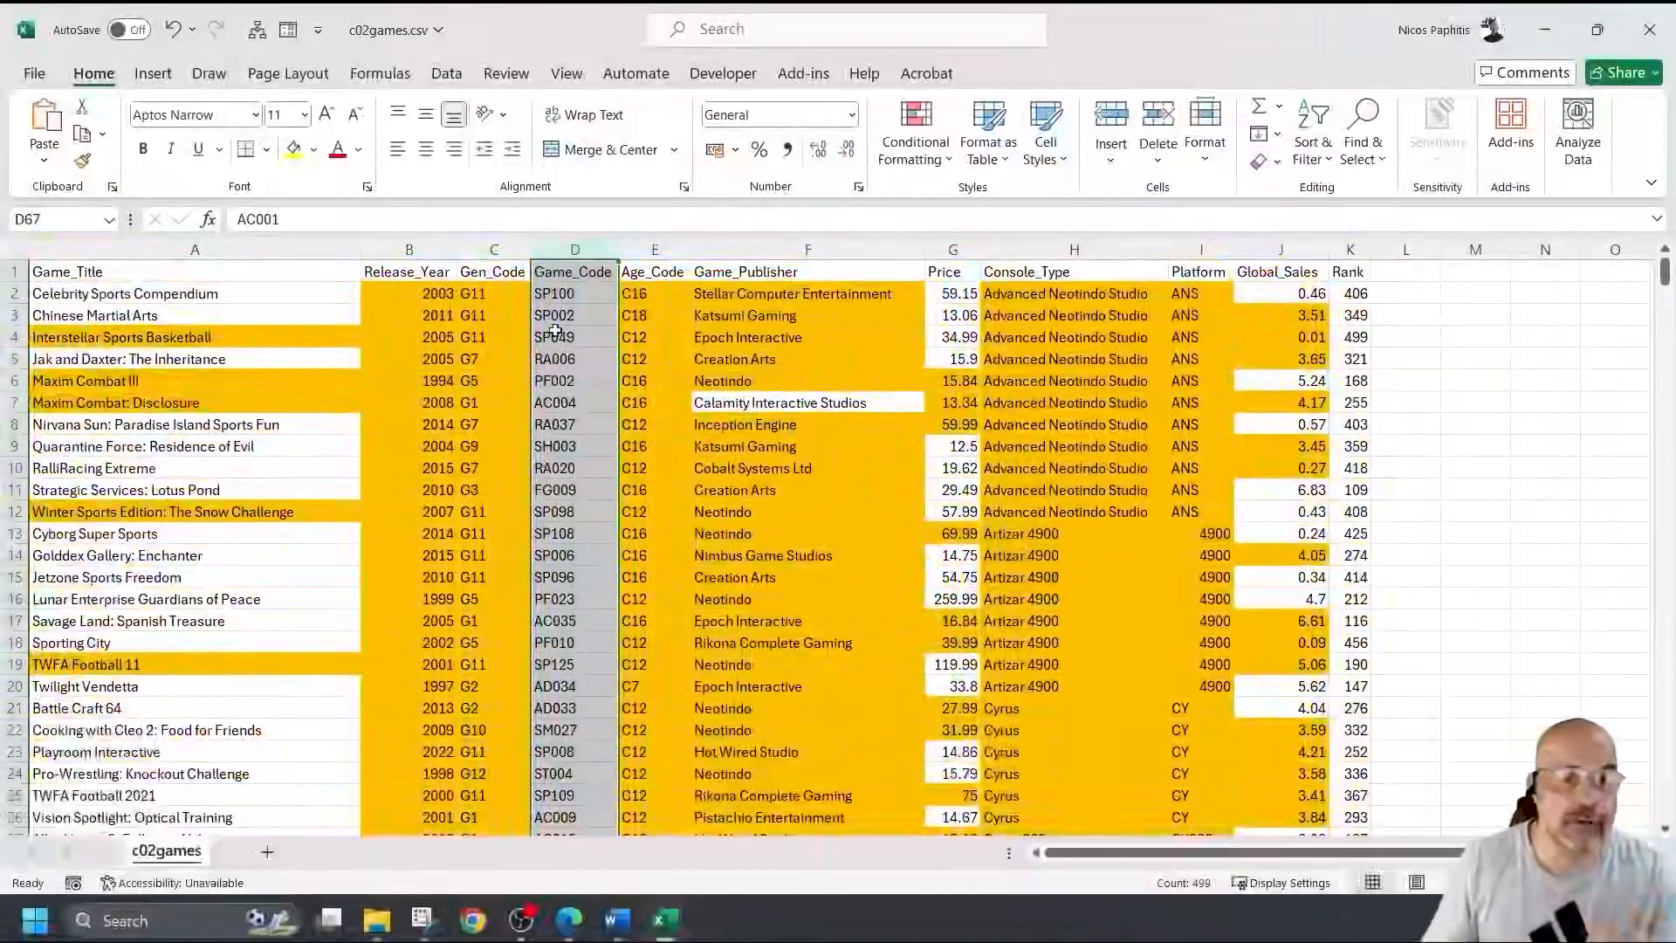
left_click(590, 272)
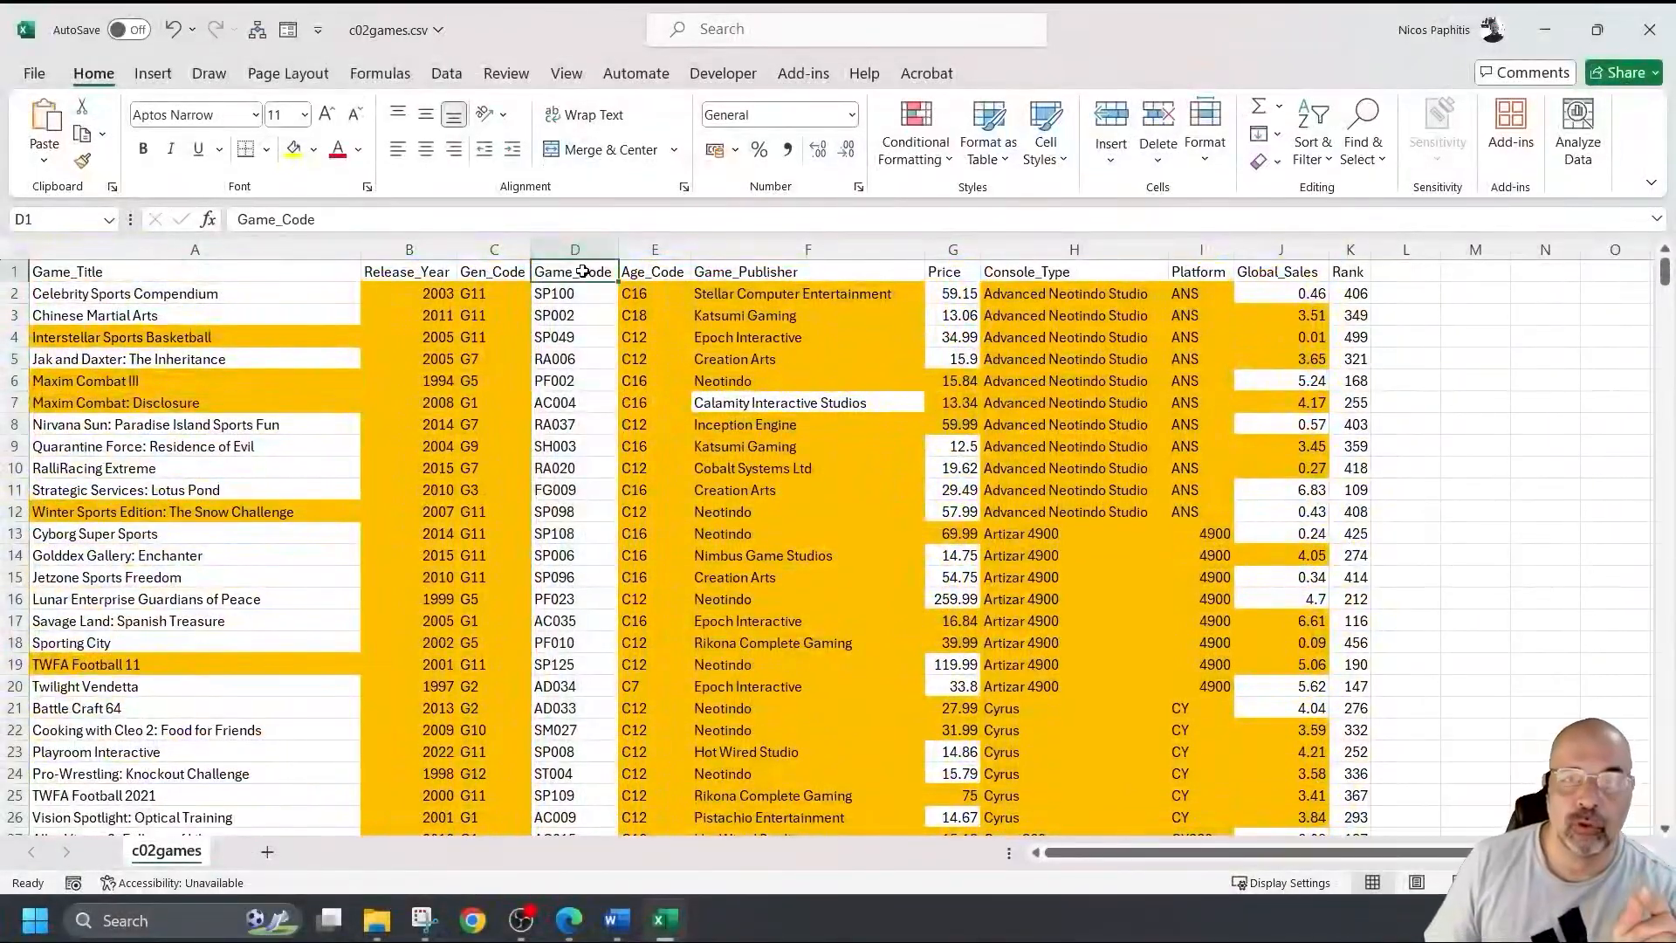
Close the c02games.csv workbook, choosing Don't Save to discard changes.
left_click(1650, 32)
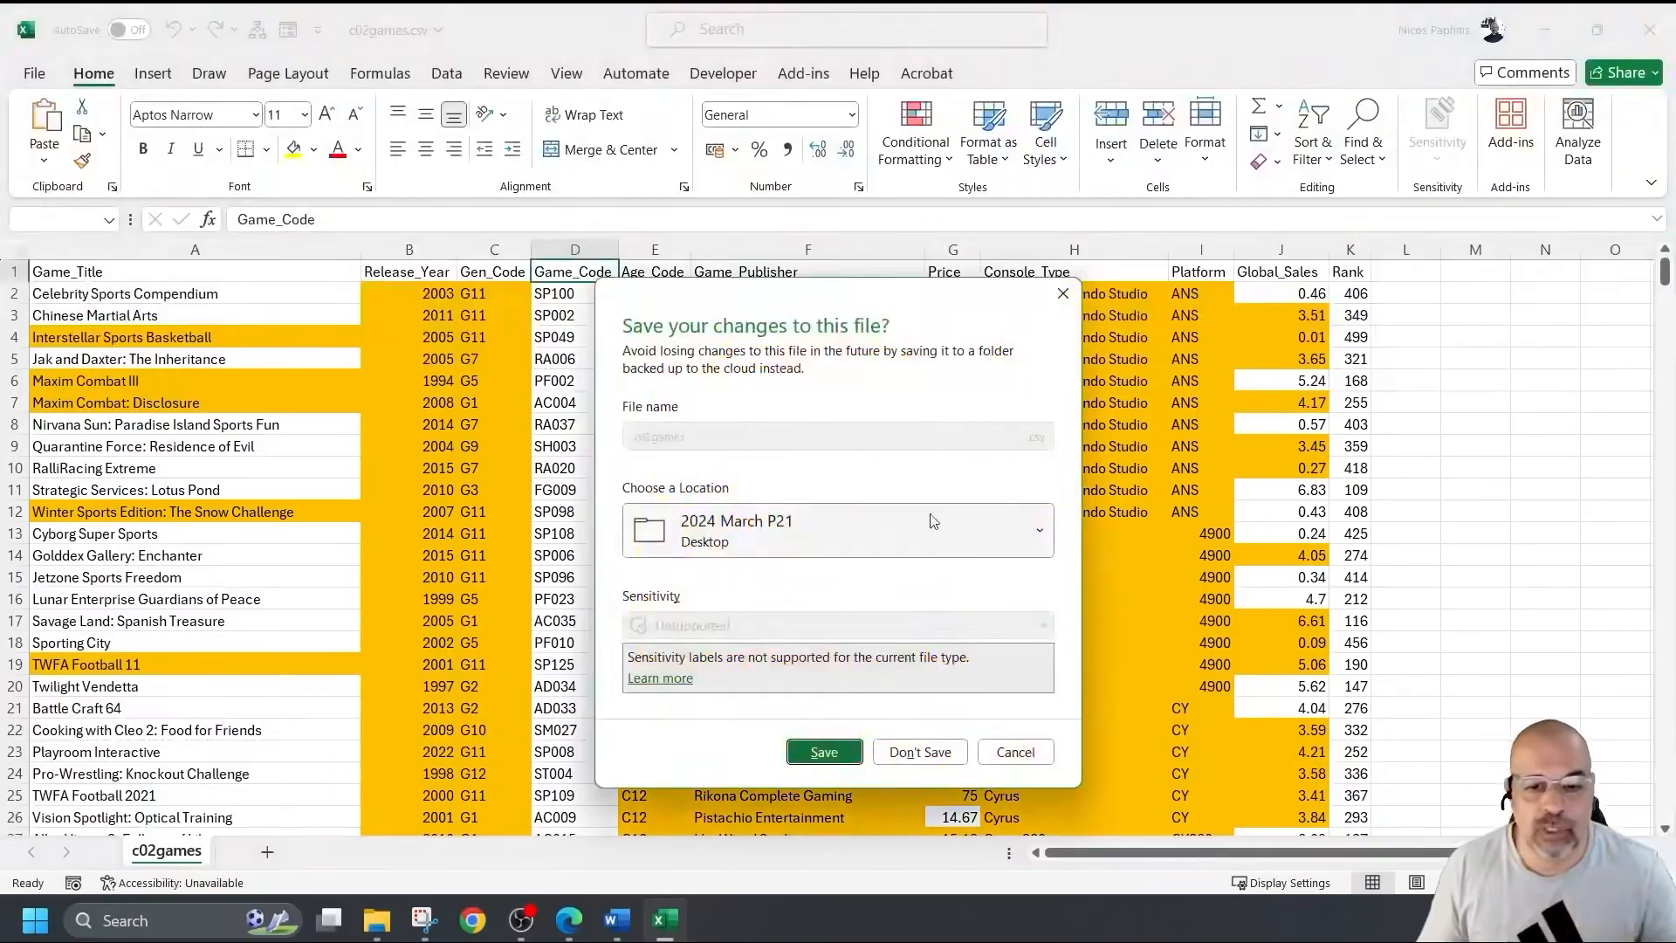
left_click(919, 752)
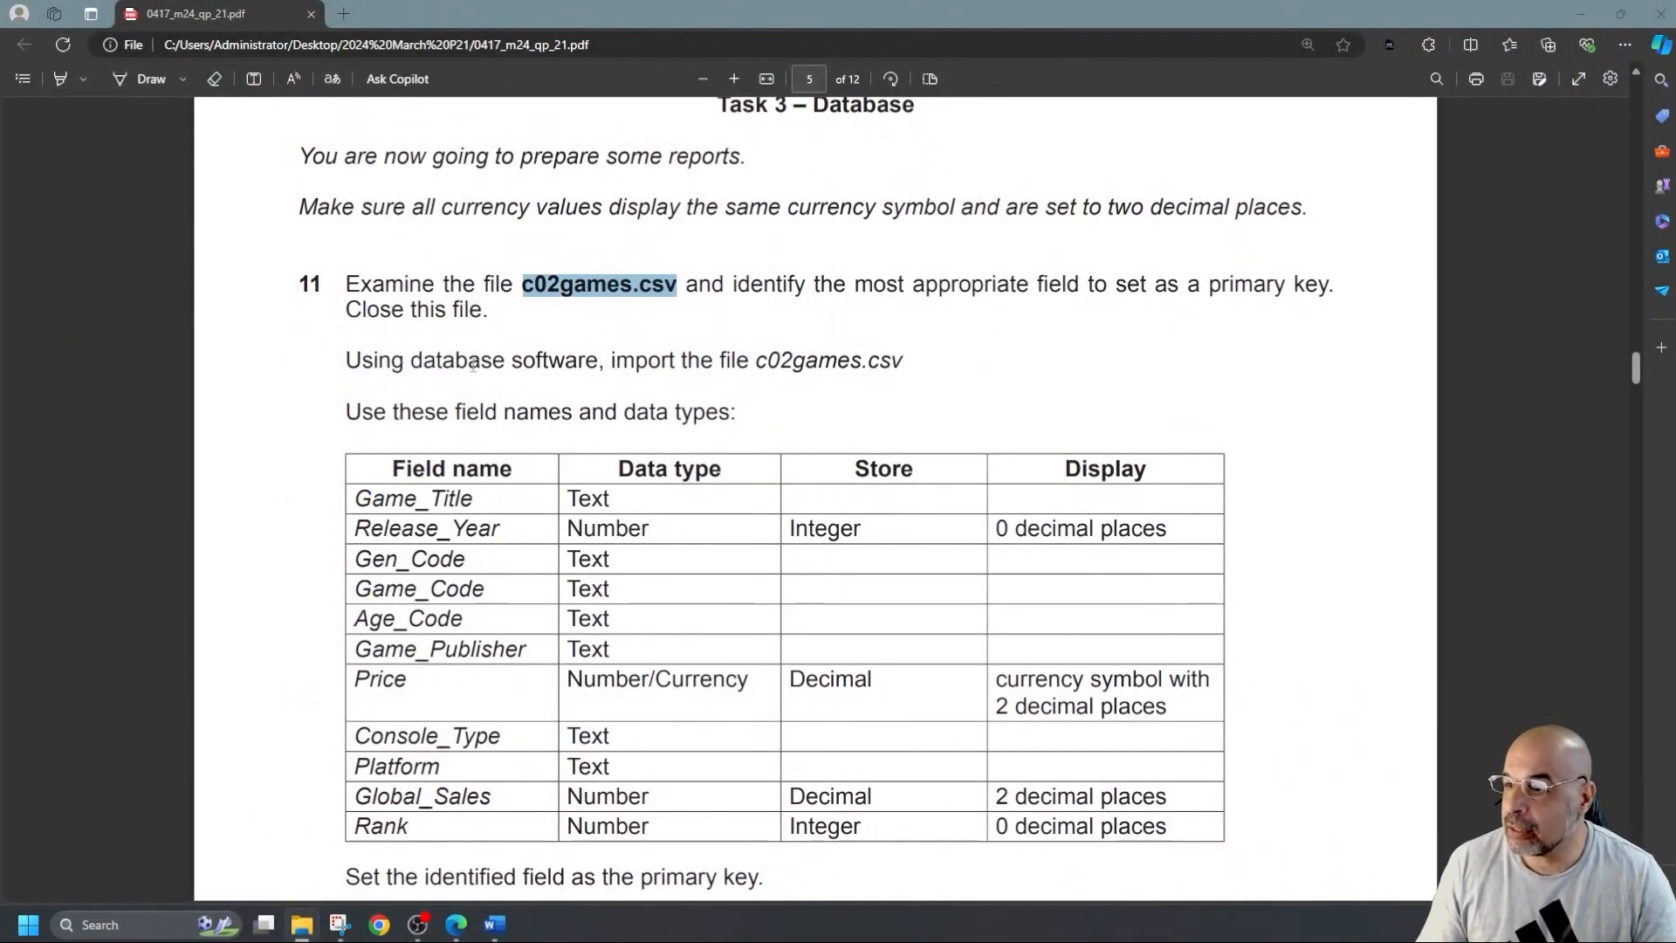
Highlight Game_Code yellow in the question paper's field table.
left_click_drag(739, 359, 960, 357)
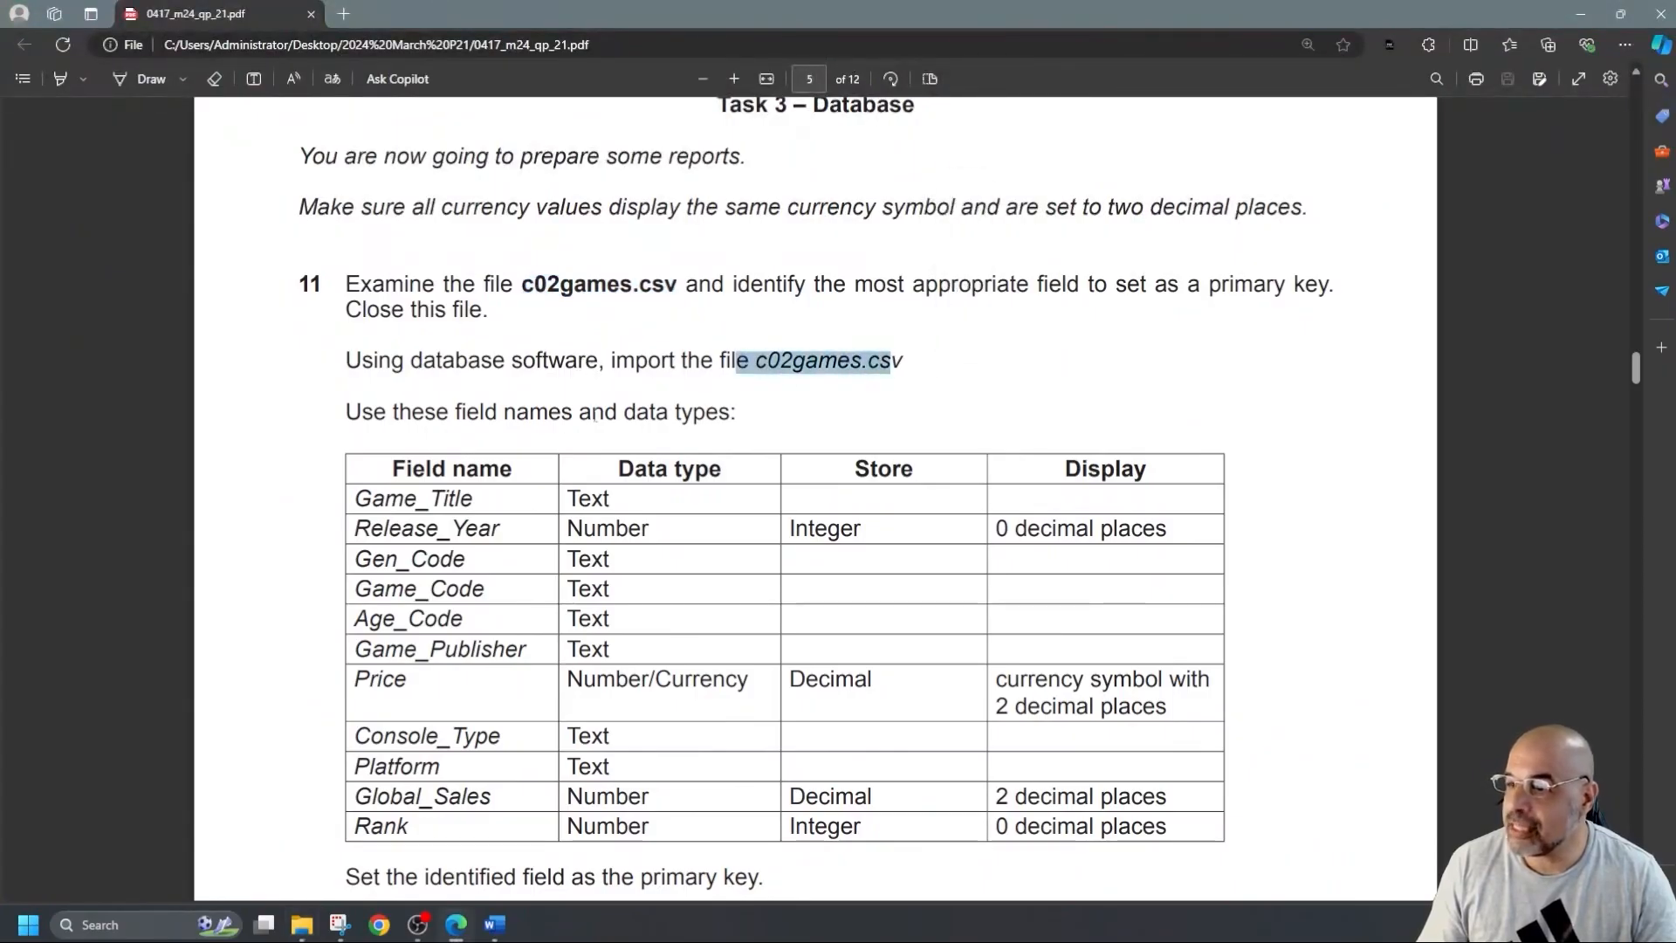
scroll(736, 433, "down", 2)
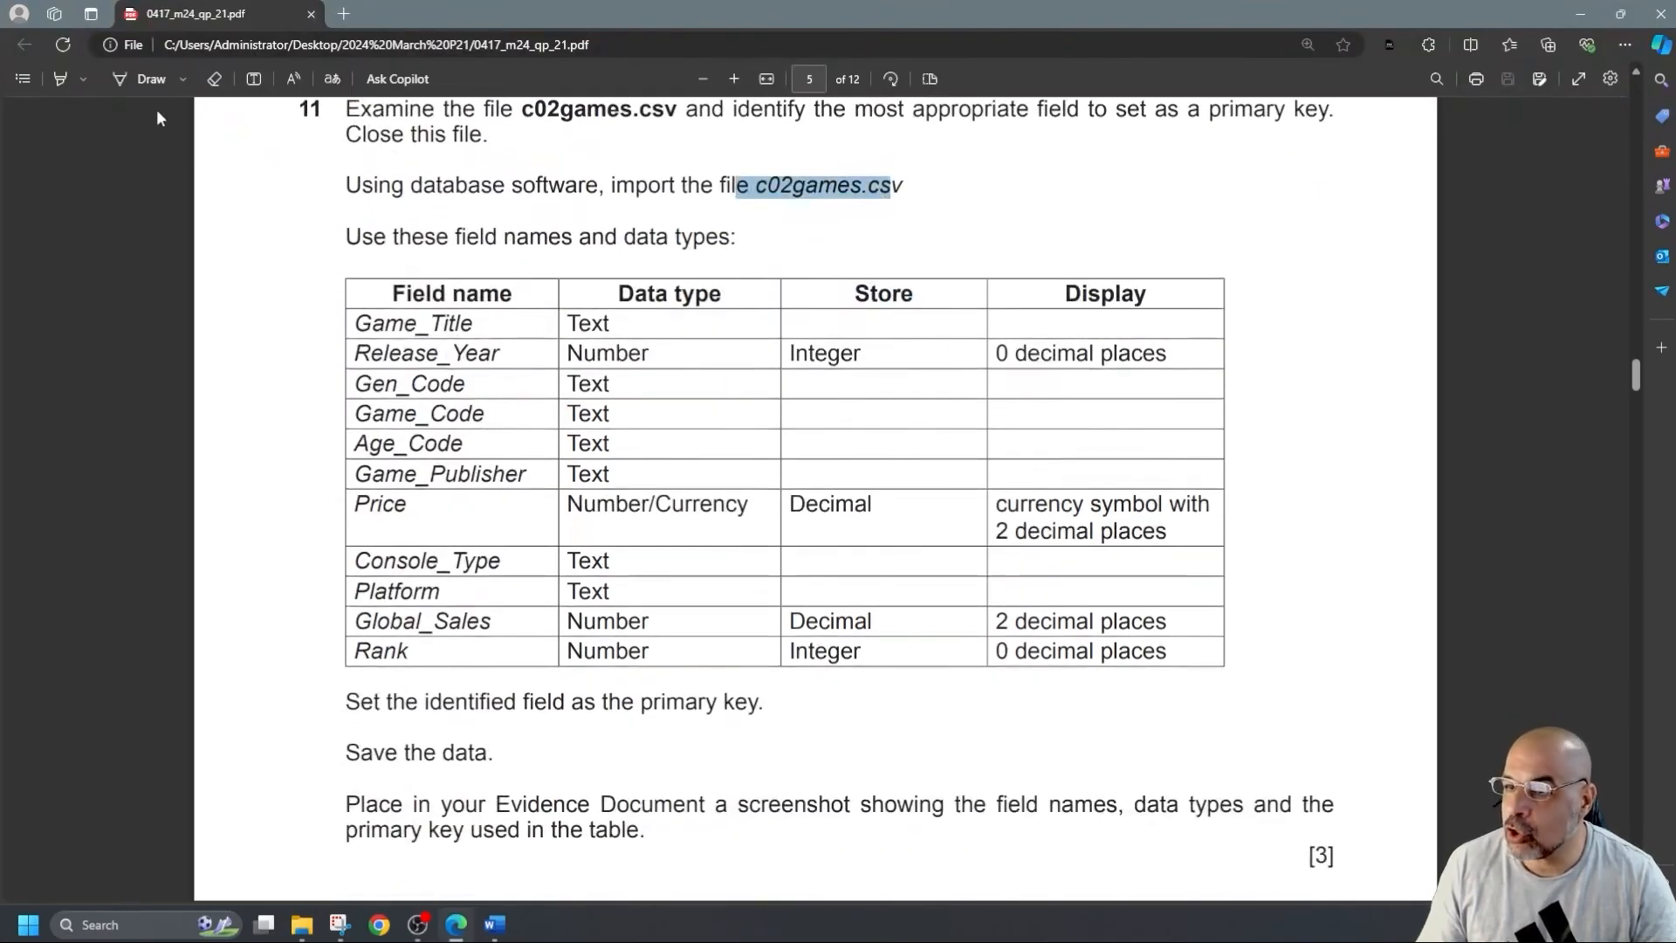
left_click(60, 78)
mouse_move(505, 414)
left_mouse_down()
mouse_move(301, 413)
mouse_move(331, 412)
left_mouse_up()
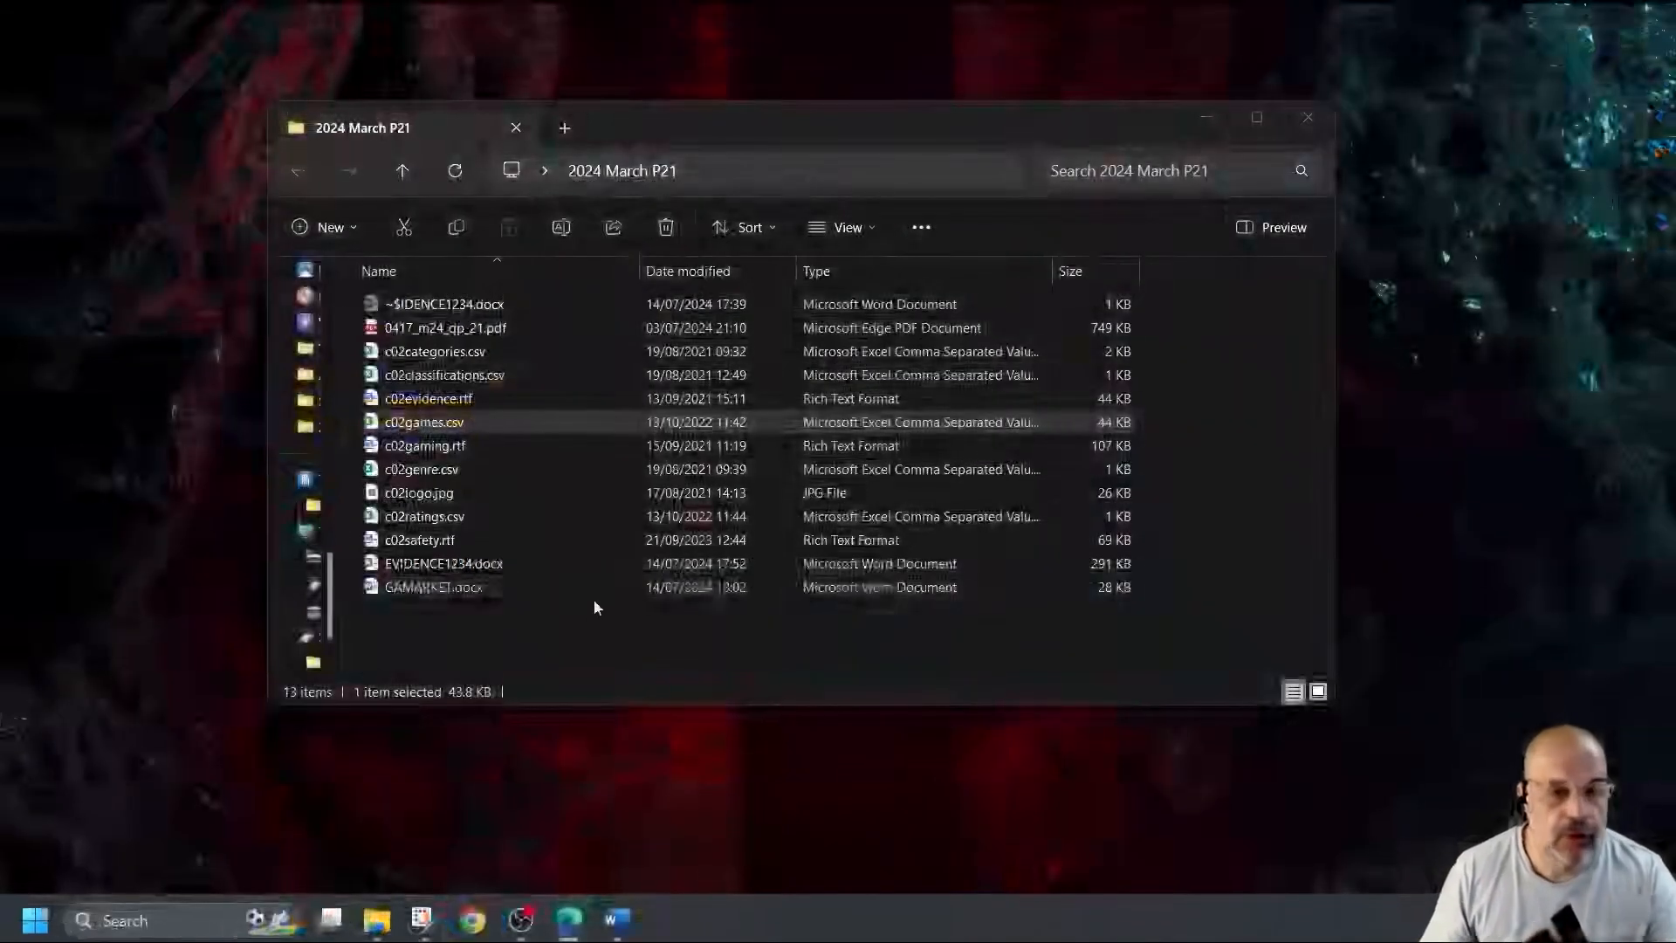
Create a new Microsoft Access database from the folder's New menu.
right_click(554, 630)
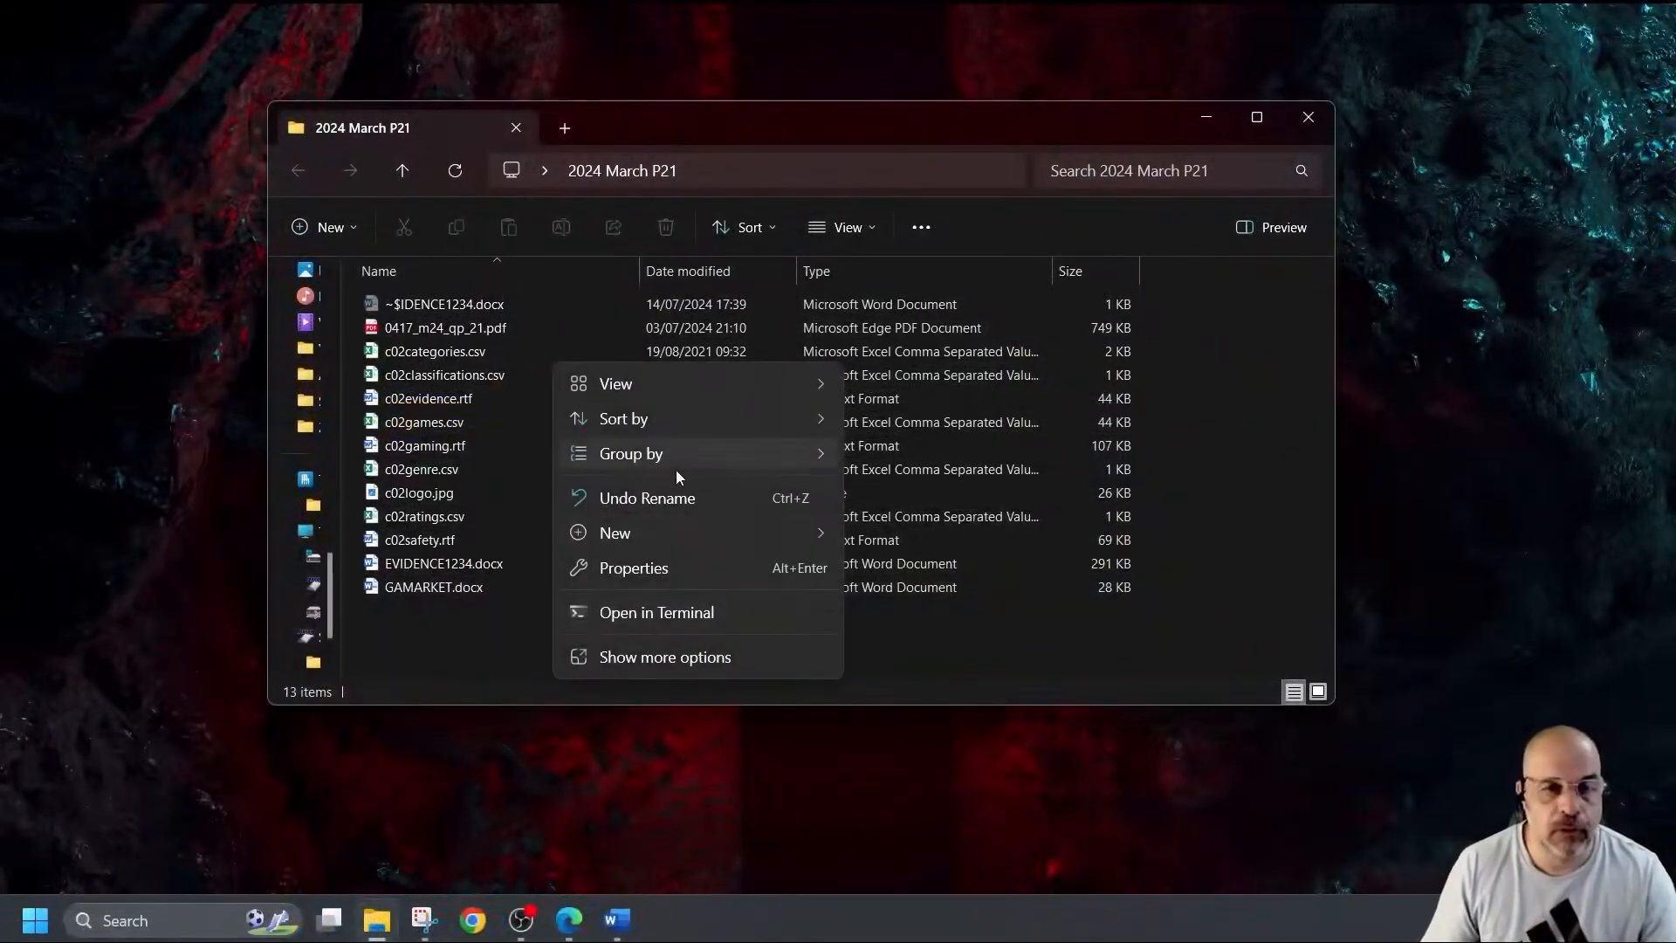
mouse_move(679, 538)
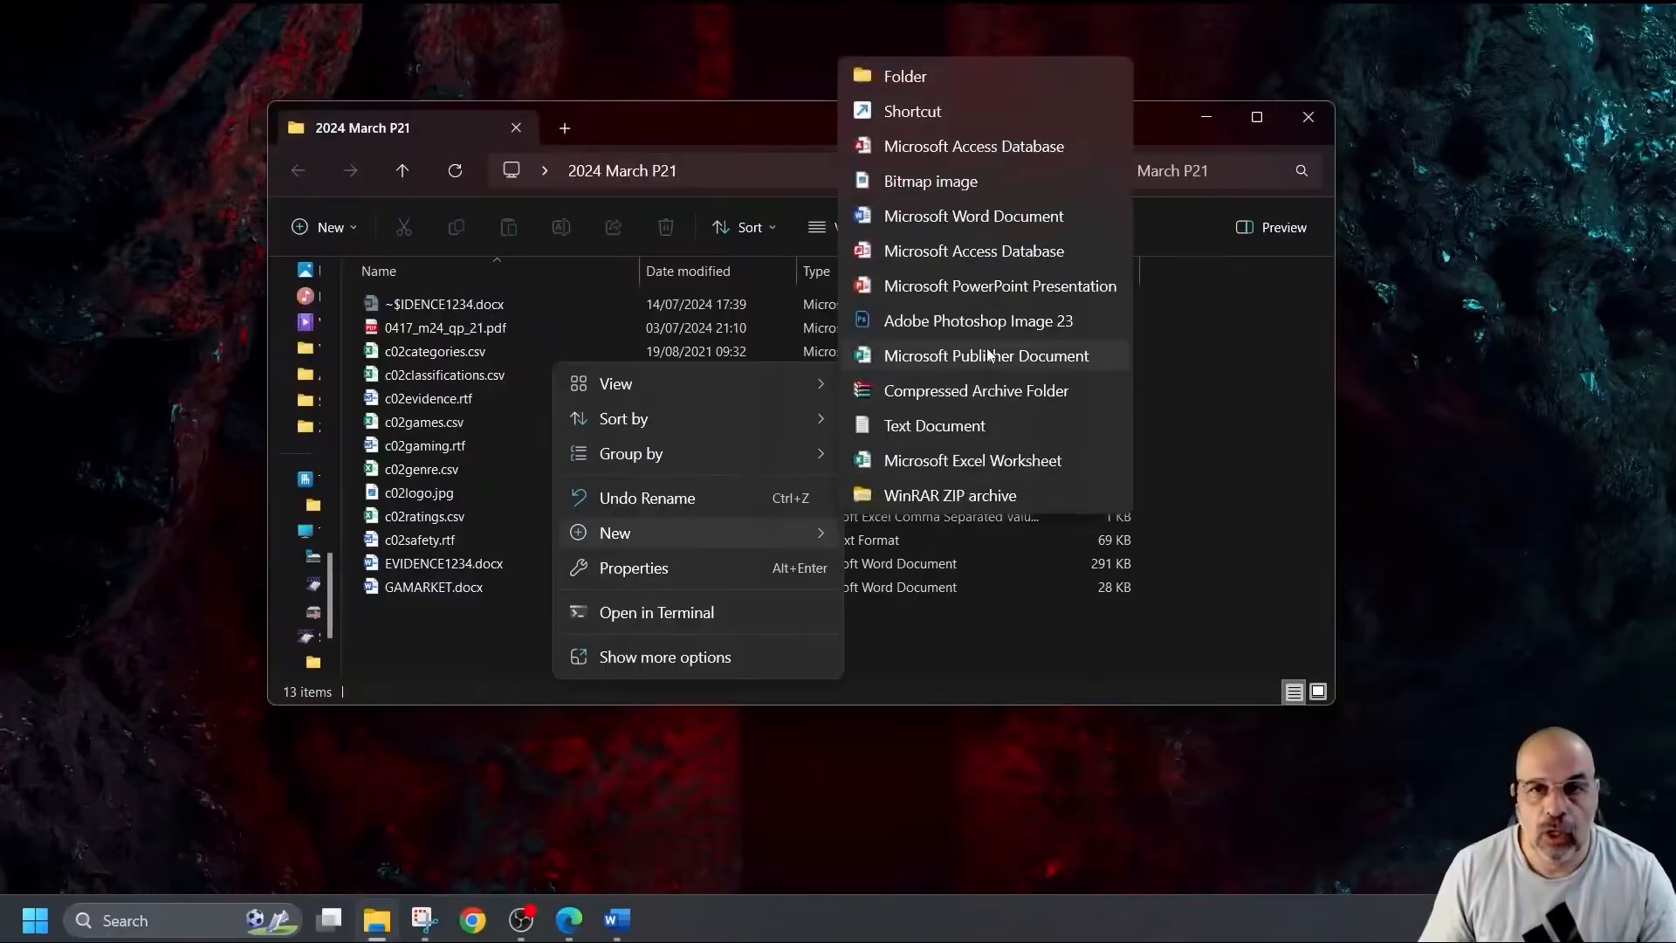
left_click(1014, 250)
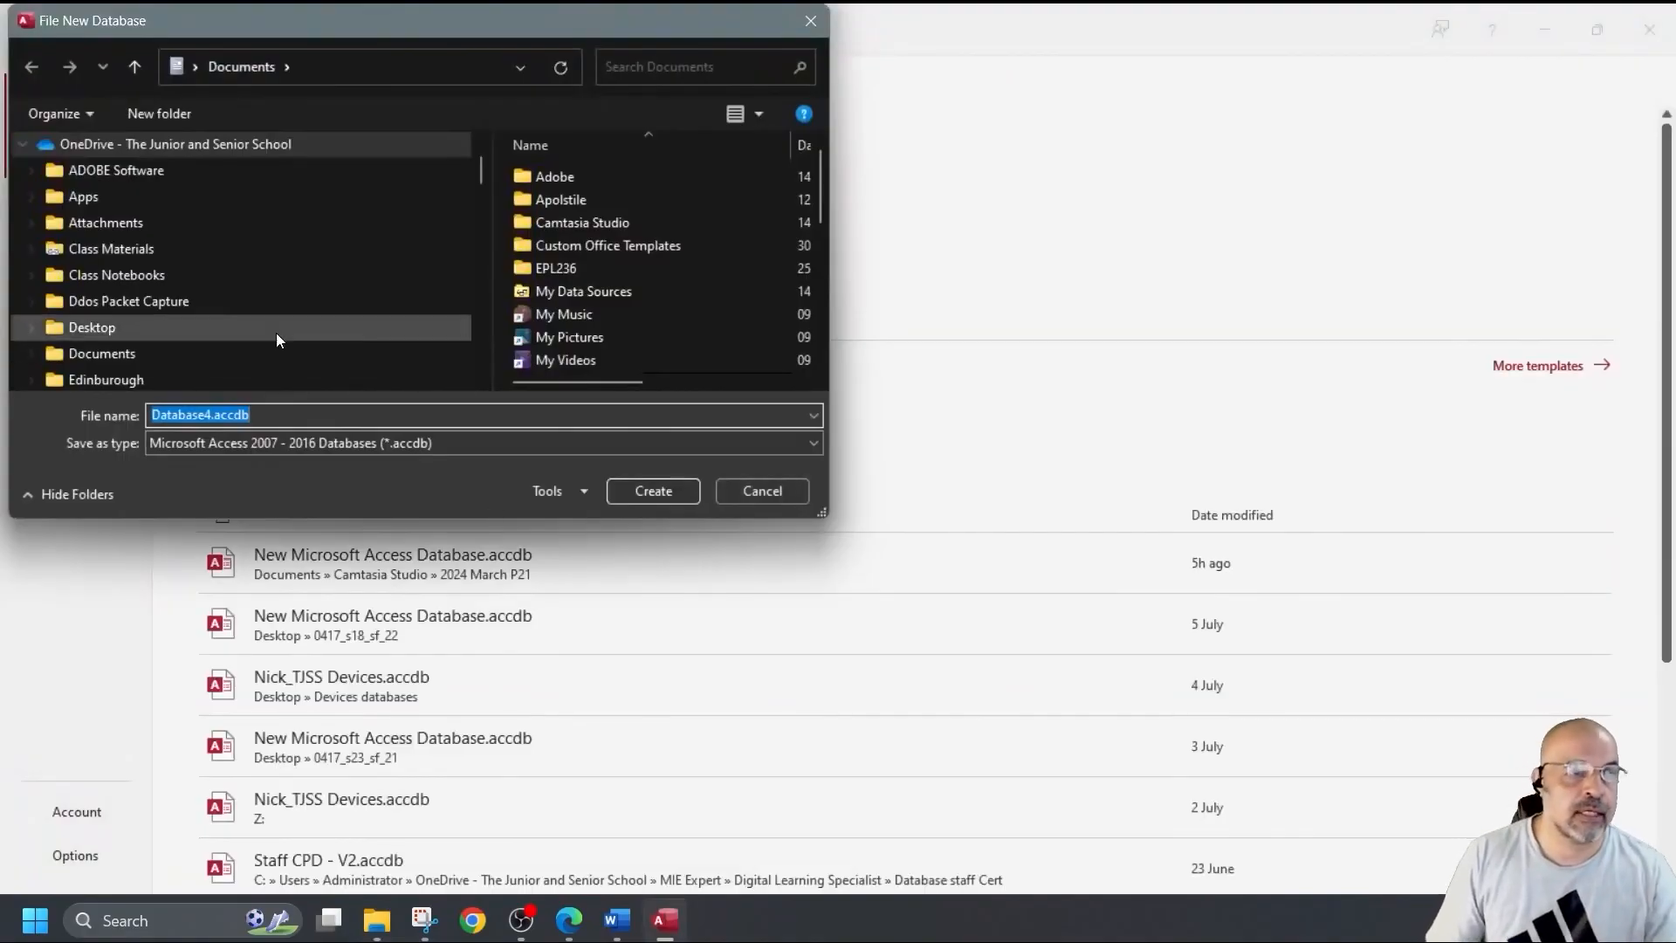
Create the blank database March2024_21.accdb in Desktop > 2024 March P21.
scroll(224, 340, "down", 15)
scroll(222, 341, "up", 4)
scroll(222, 341, "down", 4)
scroll(222, 341, "up", 2)
scroll(222, 339, "up", 5)
scroll(221, 339, "down", 1)
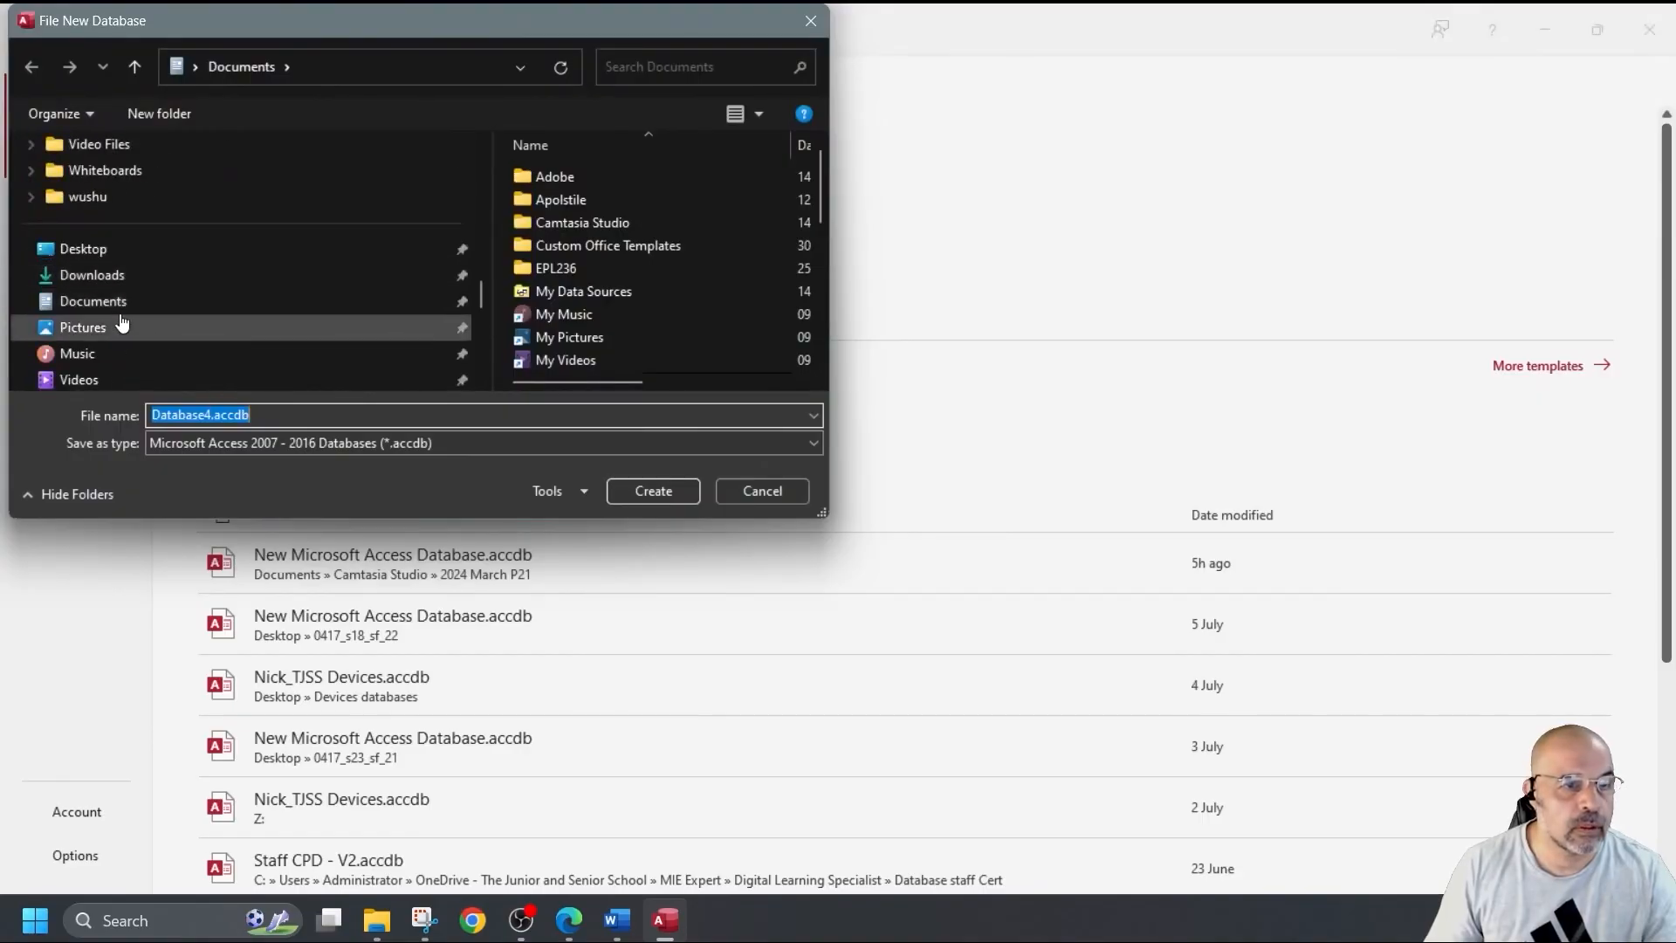
left_click(87, 249)
double_click(580, 201)
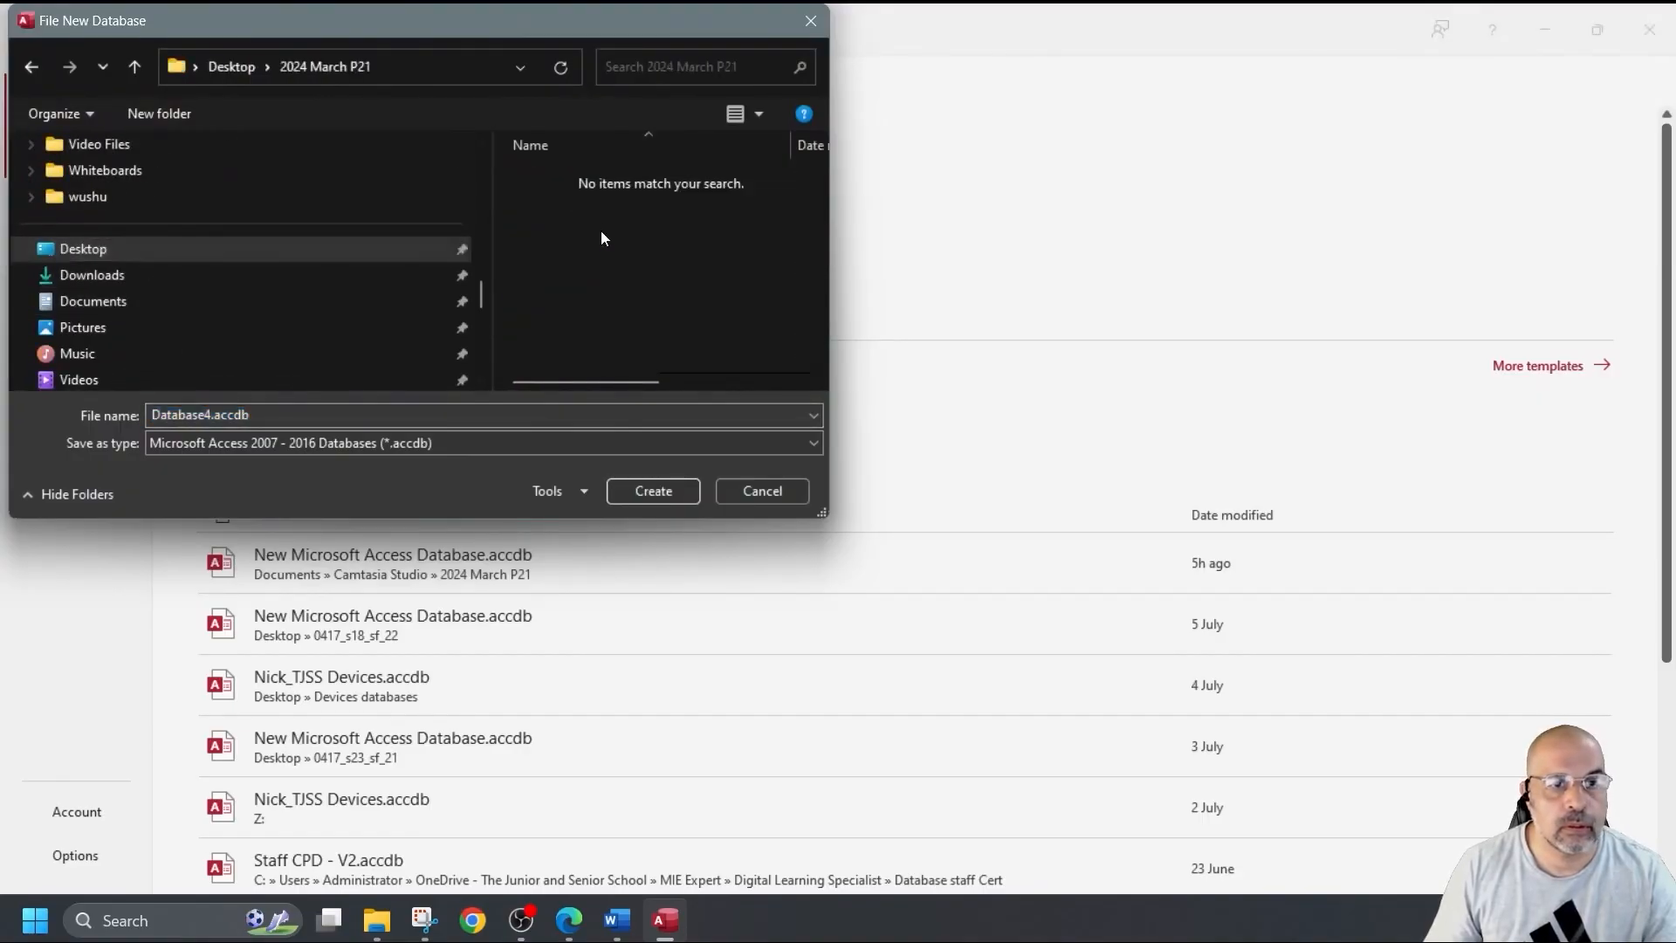
double_click(286, 416)
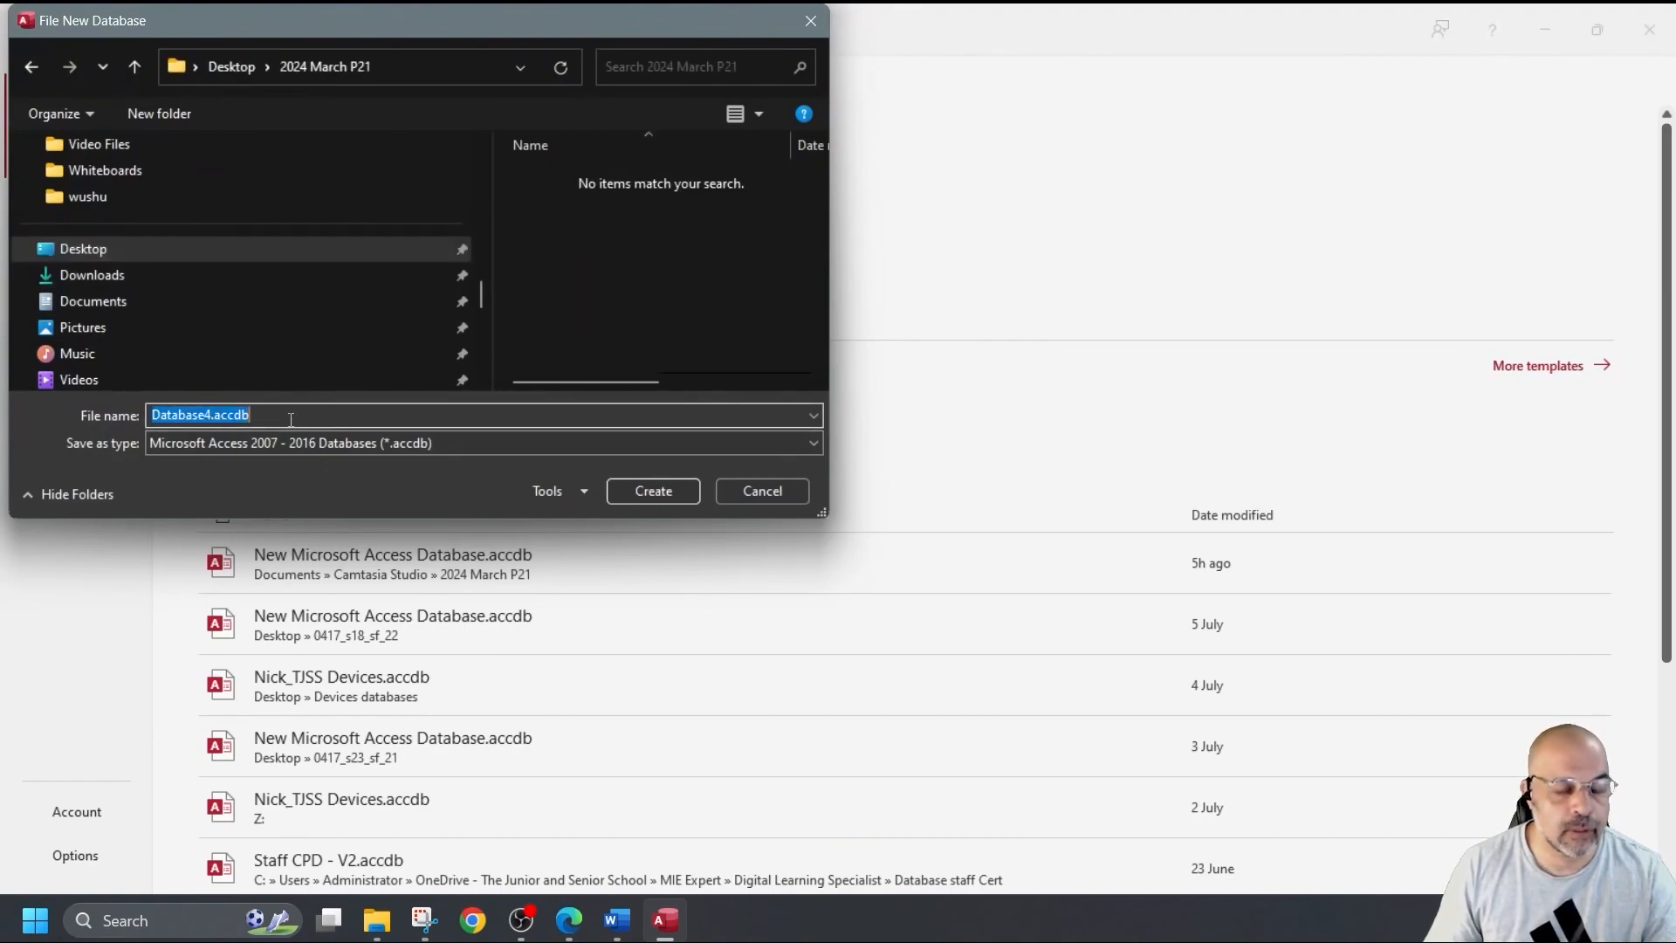
type("March2024_21")
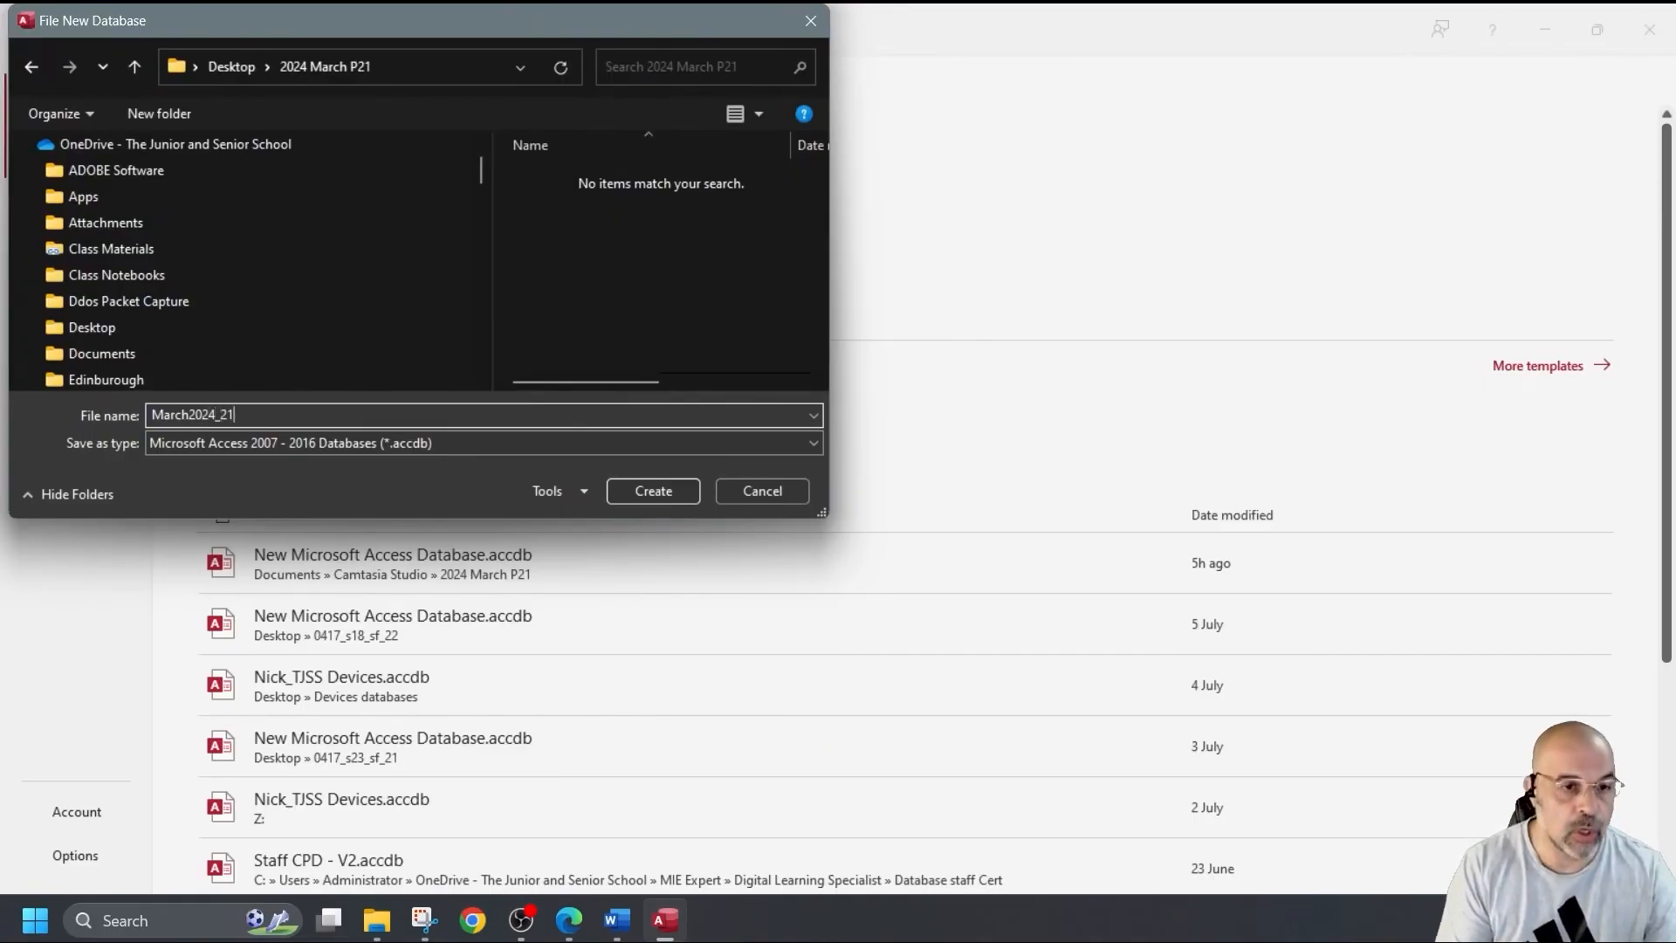
left_click(678, 499)
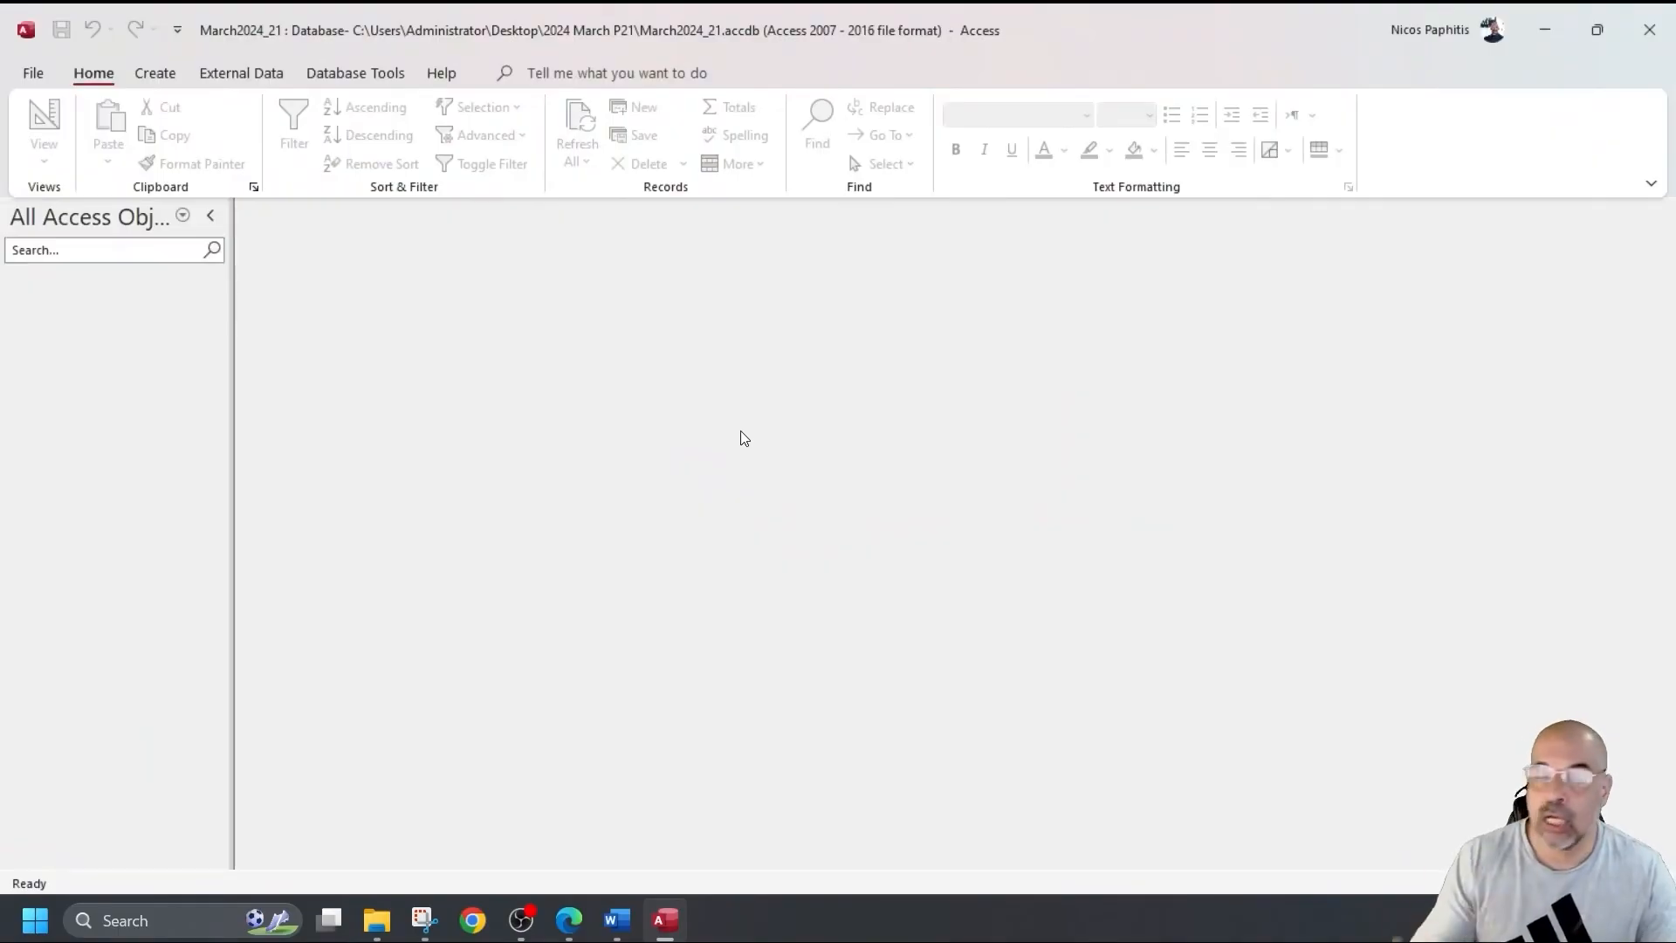
Import the text file c02games.csv from 2024 March P21 into a new table.
left_click(241, 73)
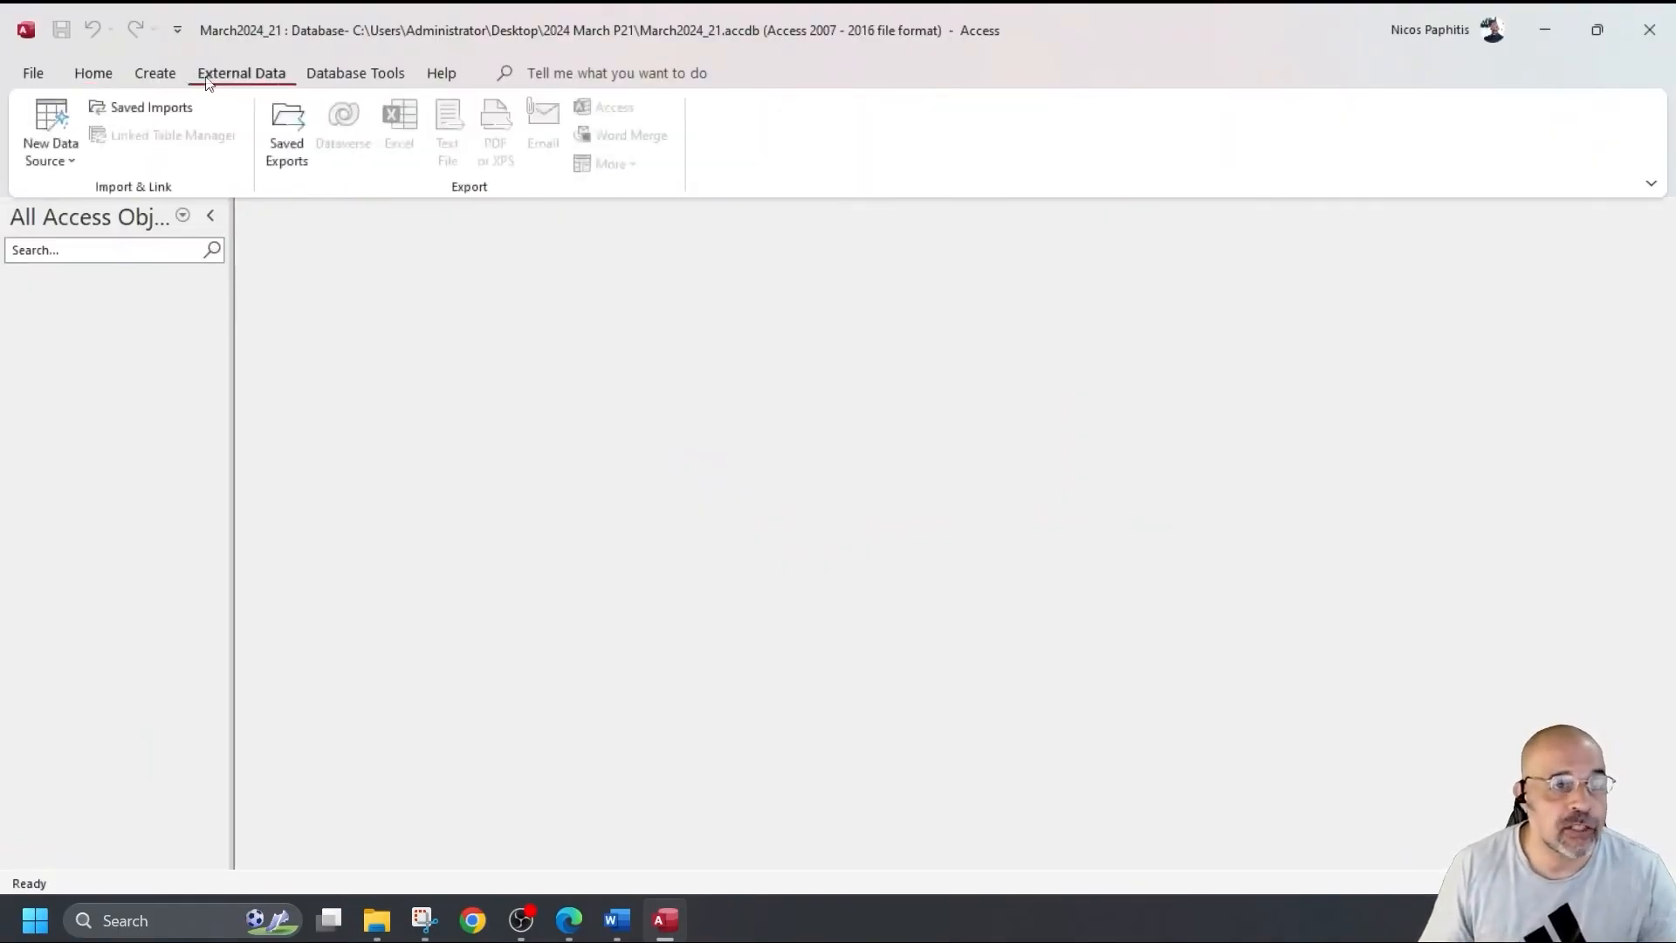
left_click(56, 113)
mouse_move(141, 216)
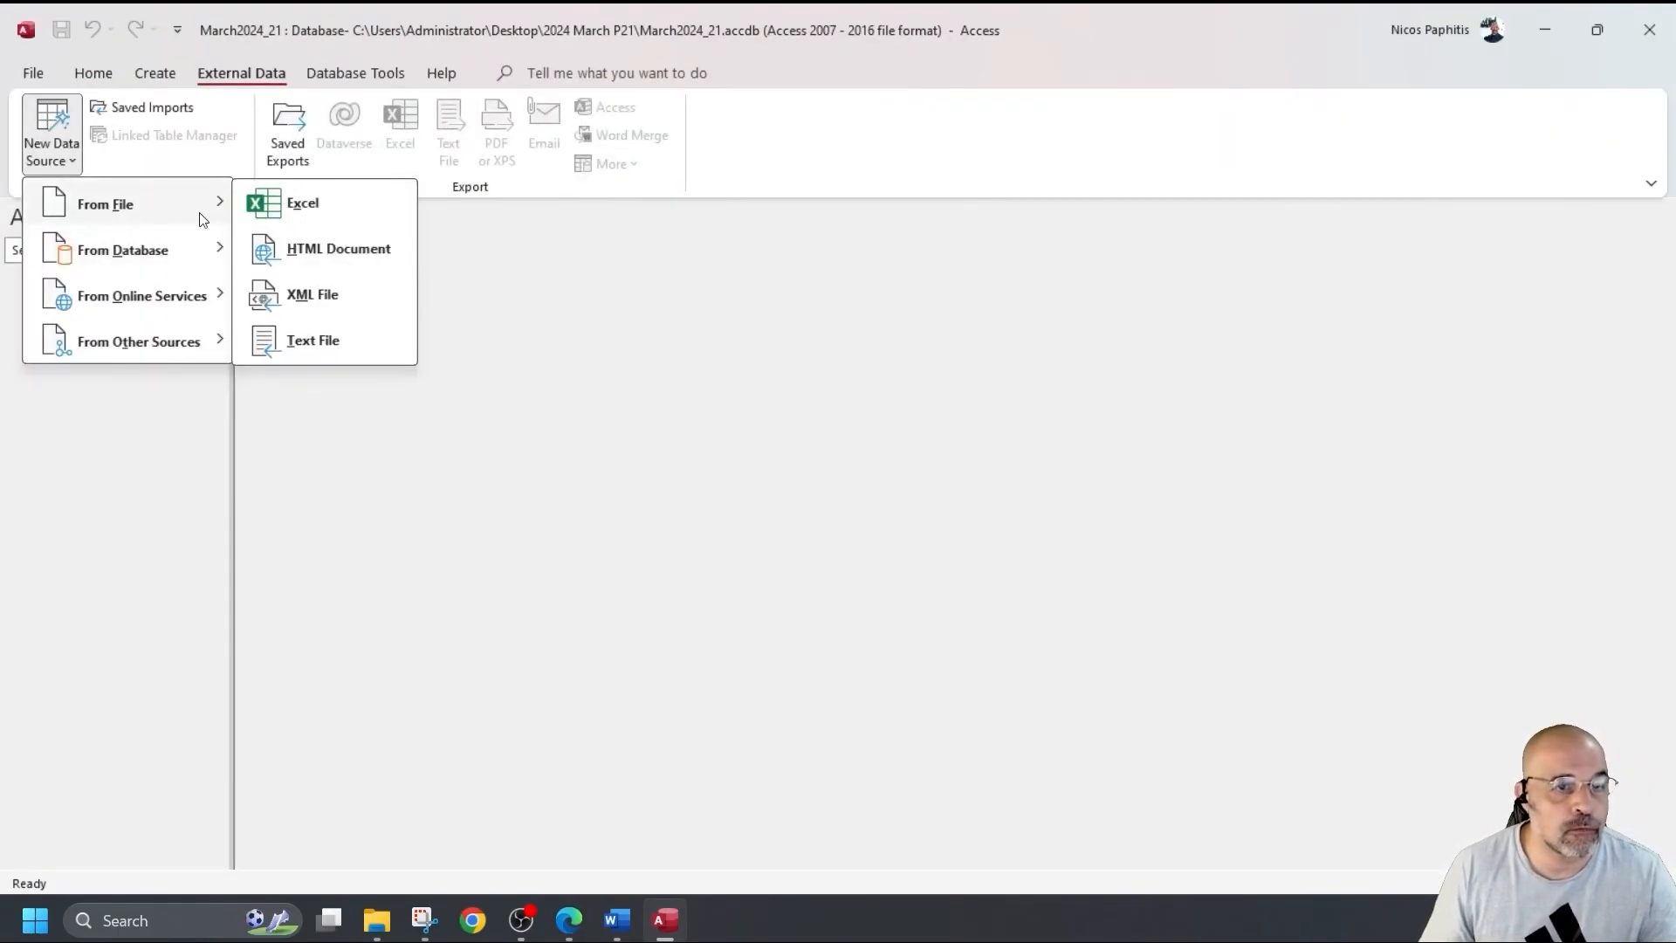
left_click(332, 353)
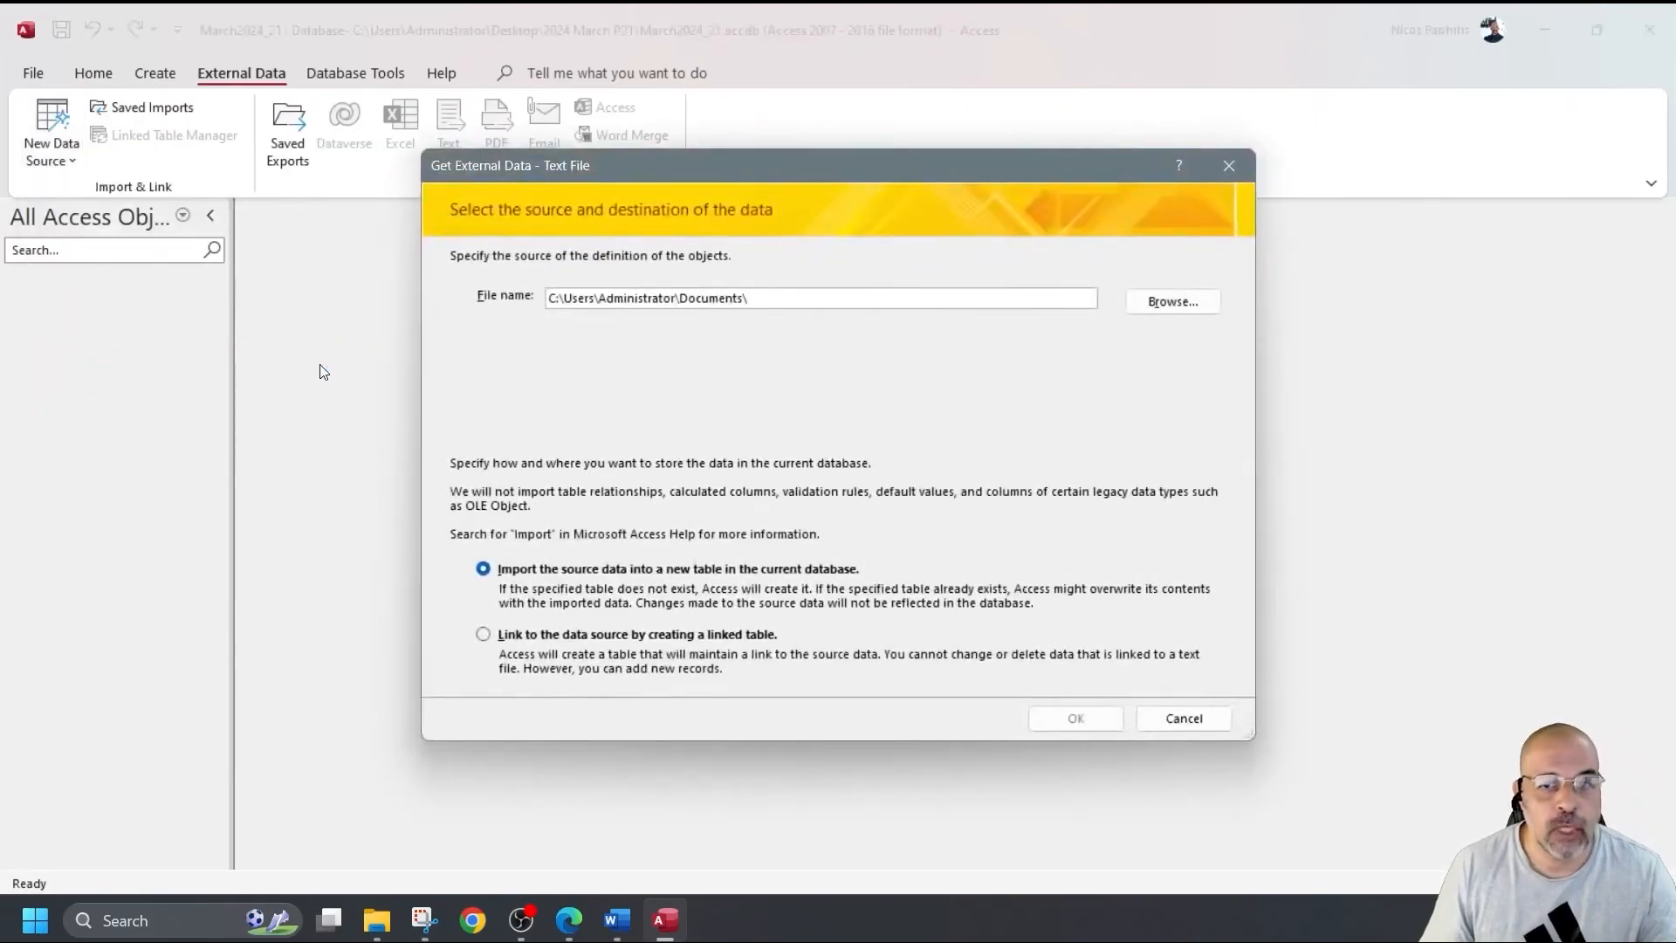
left_click(1159, 308)
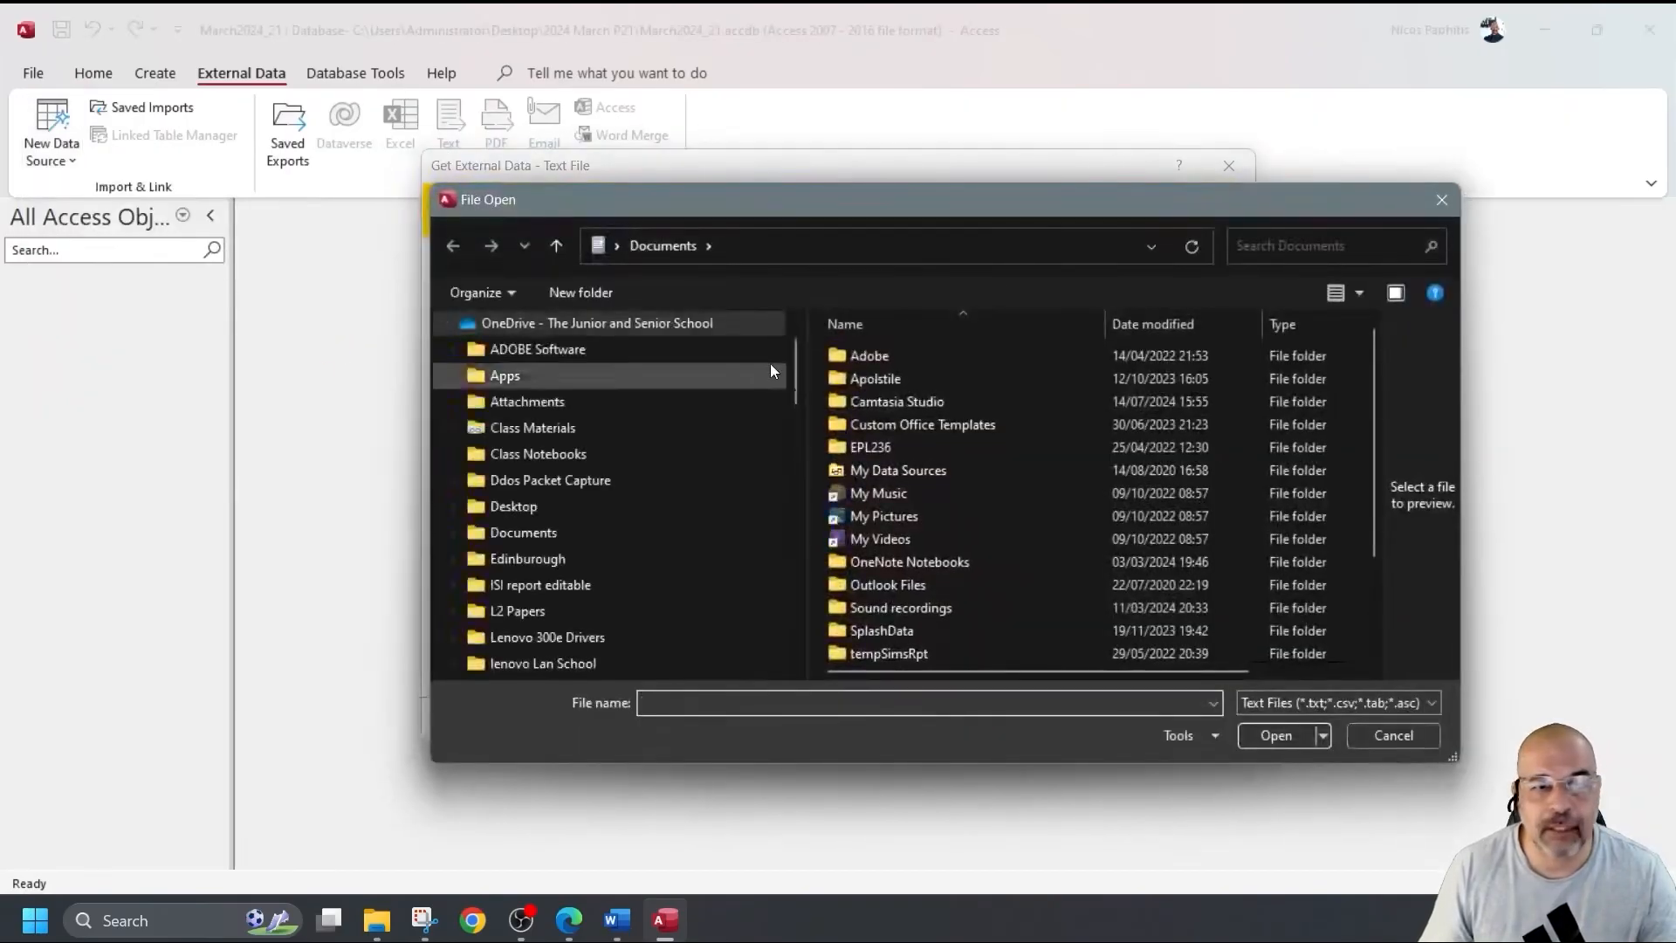
scroll(637, 454, "down", 5)
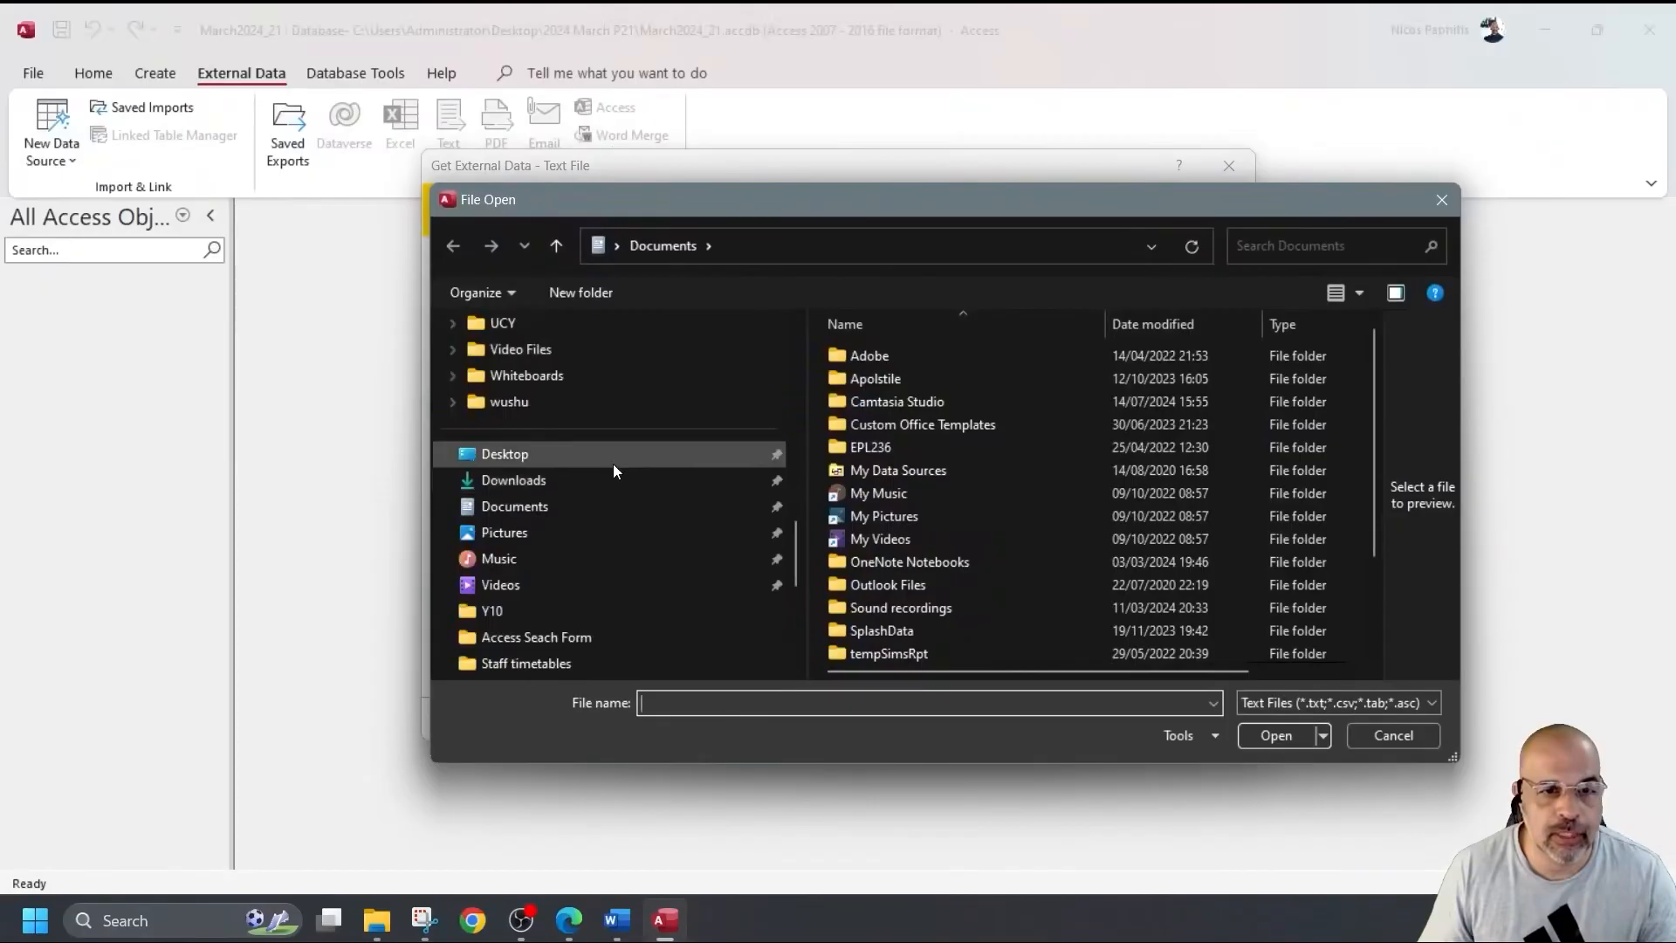
double_click(899, 427)
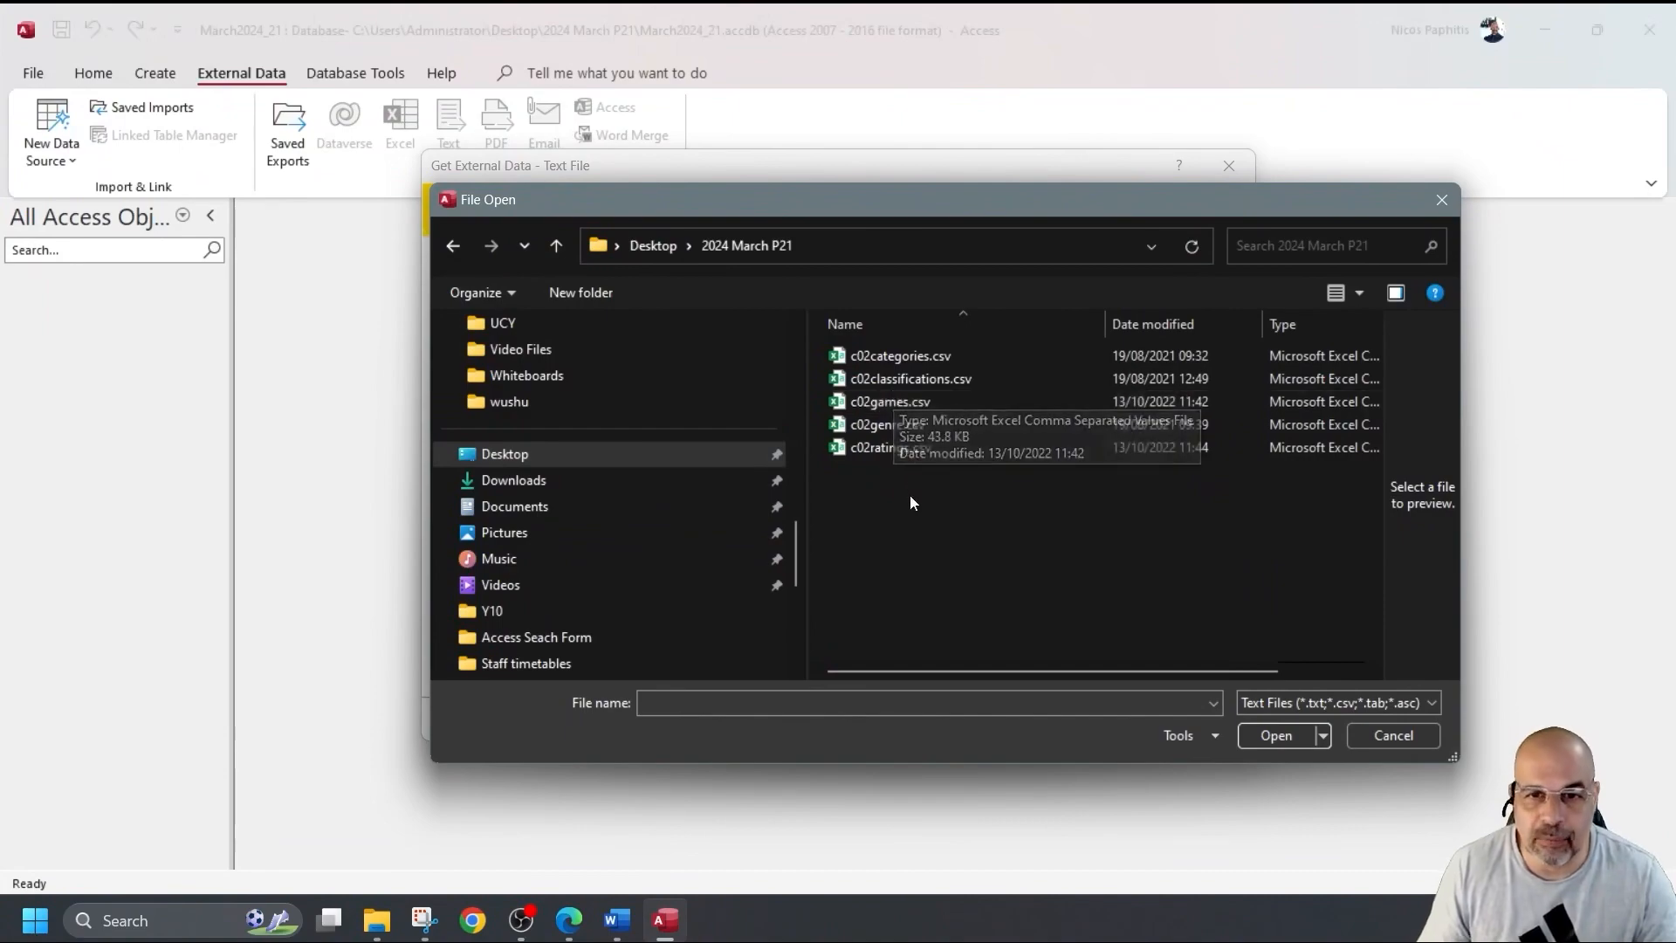
double_click(899, 401)
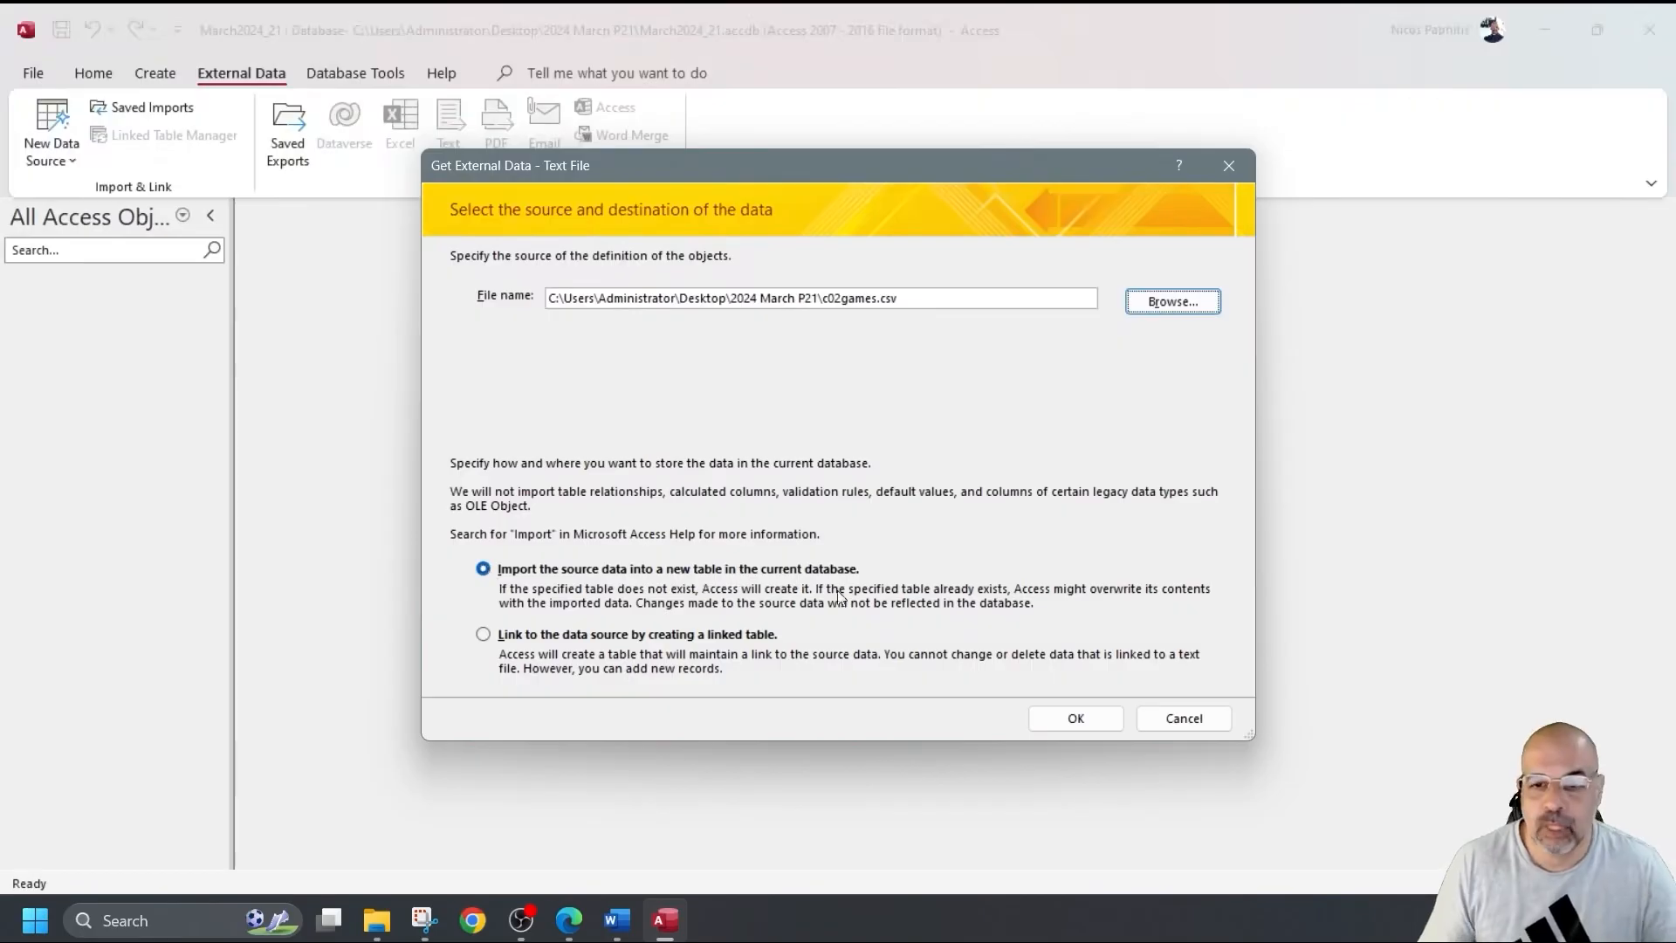
left_click(1076, 718)
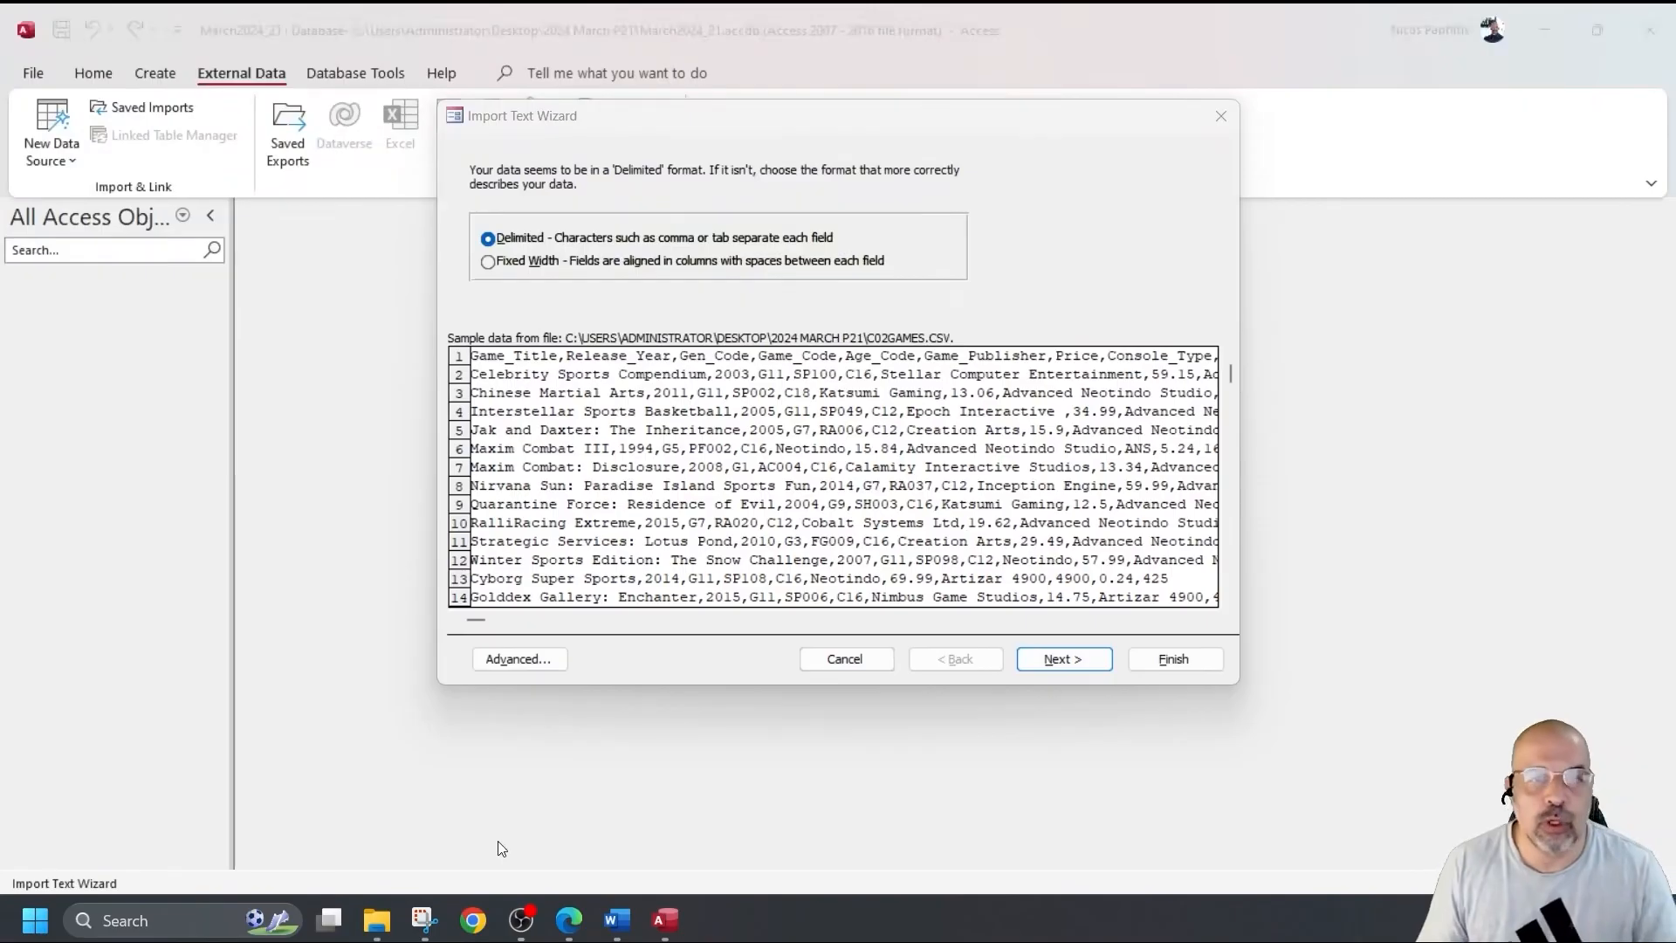
left_click(489, 924)
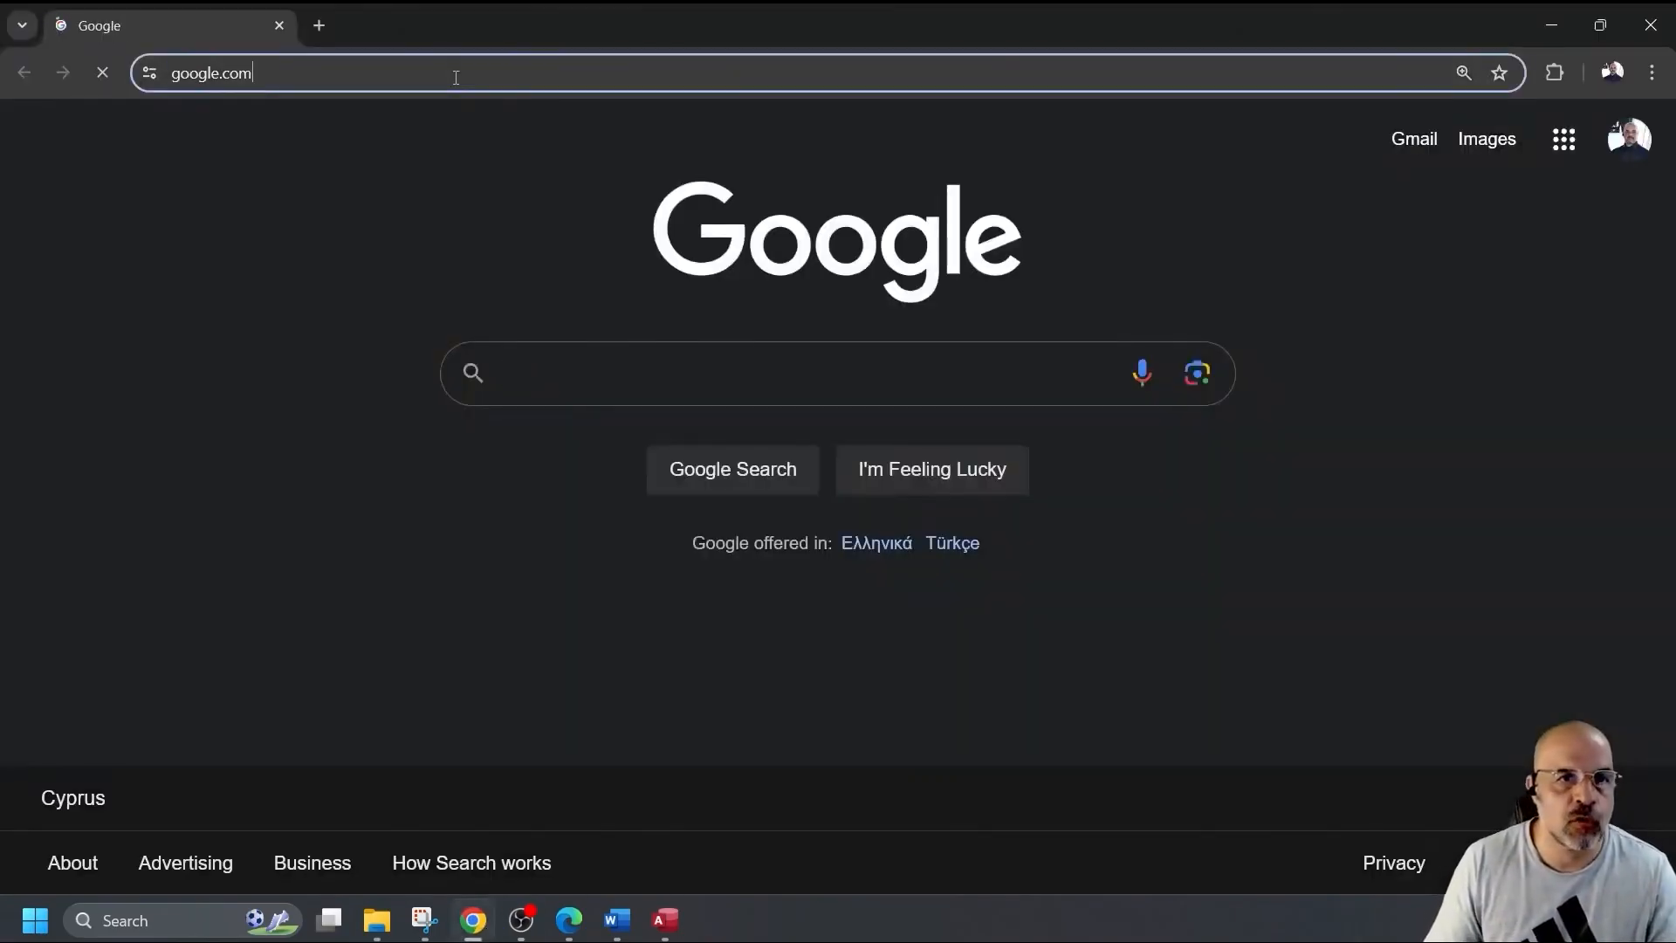
Search Google images for 'corrupt text file' and preview a Stack Overflow result.
left_click(453, 73)
type("co")
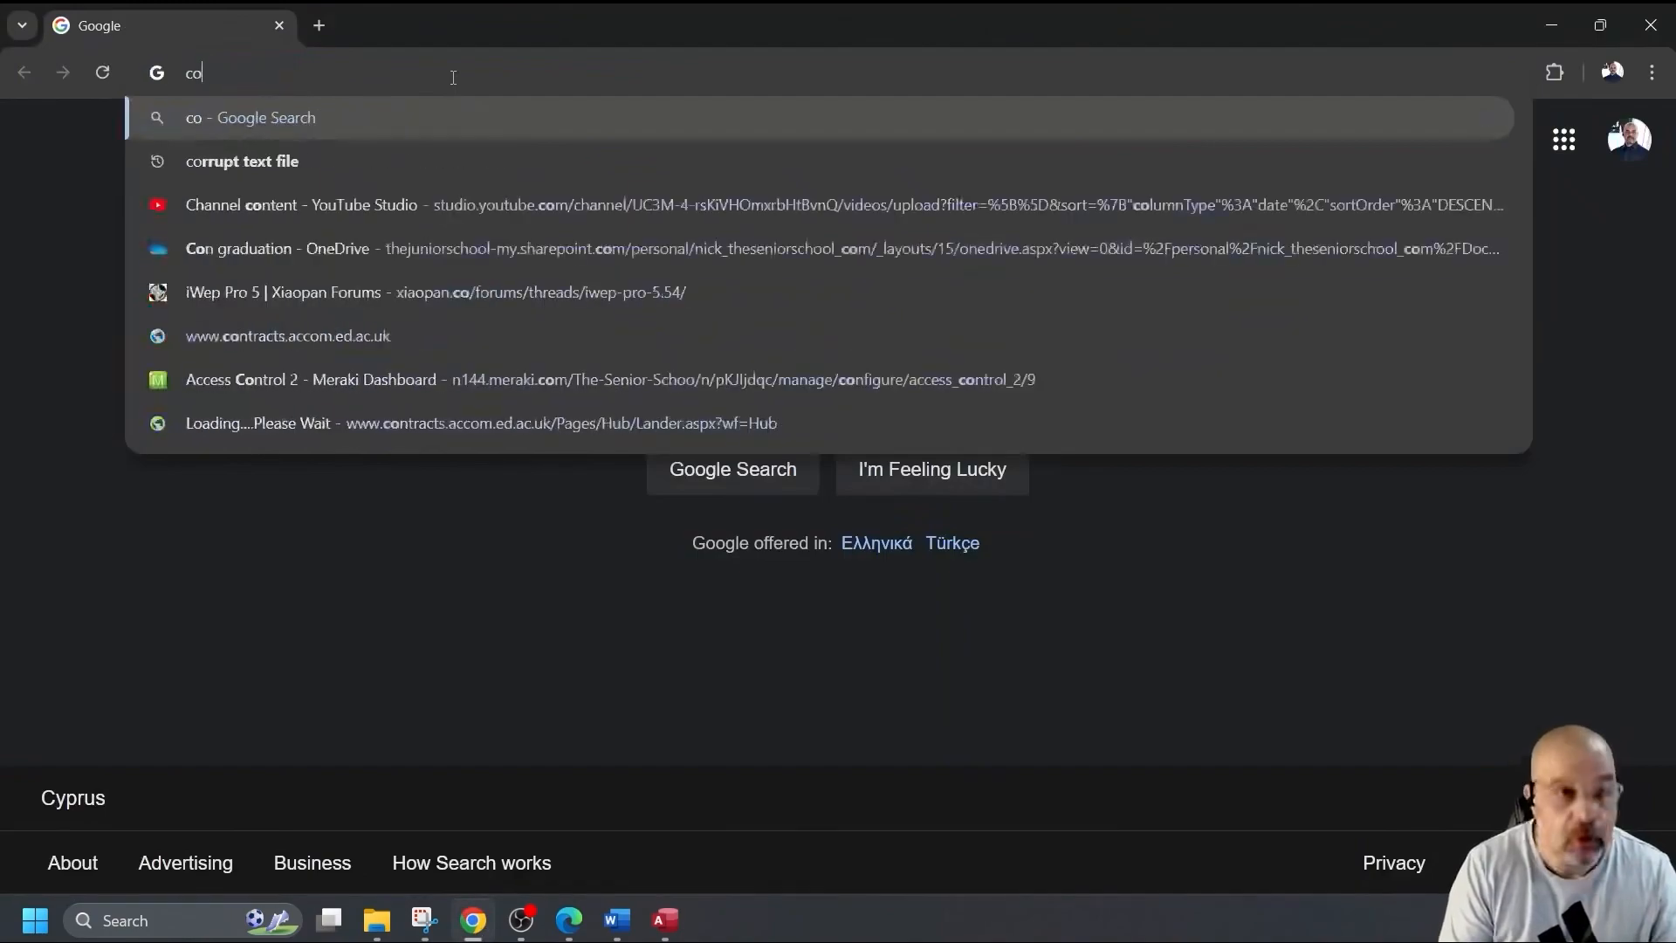
type("rrupt t")
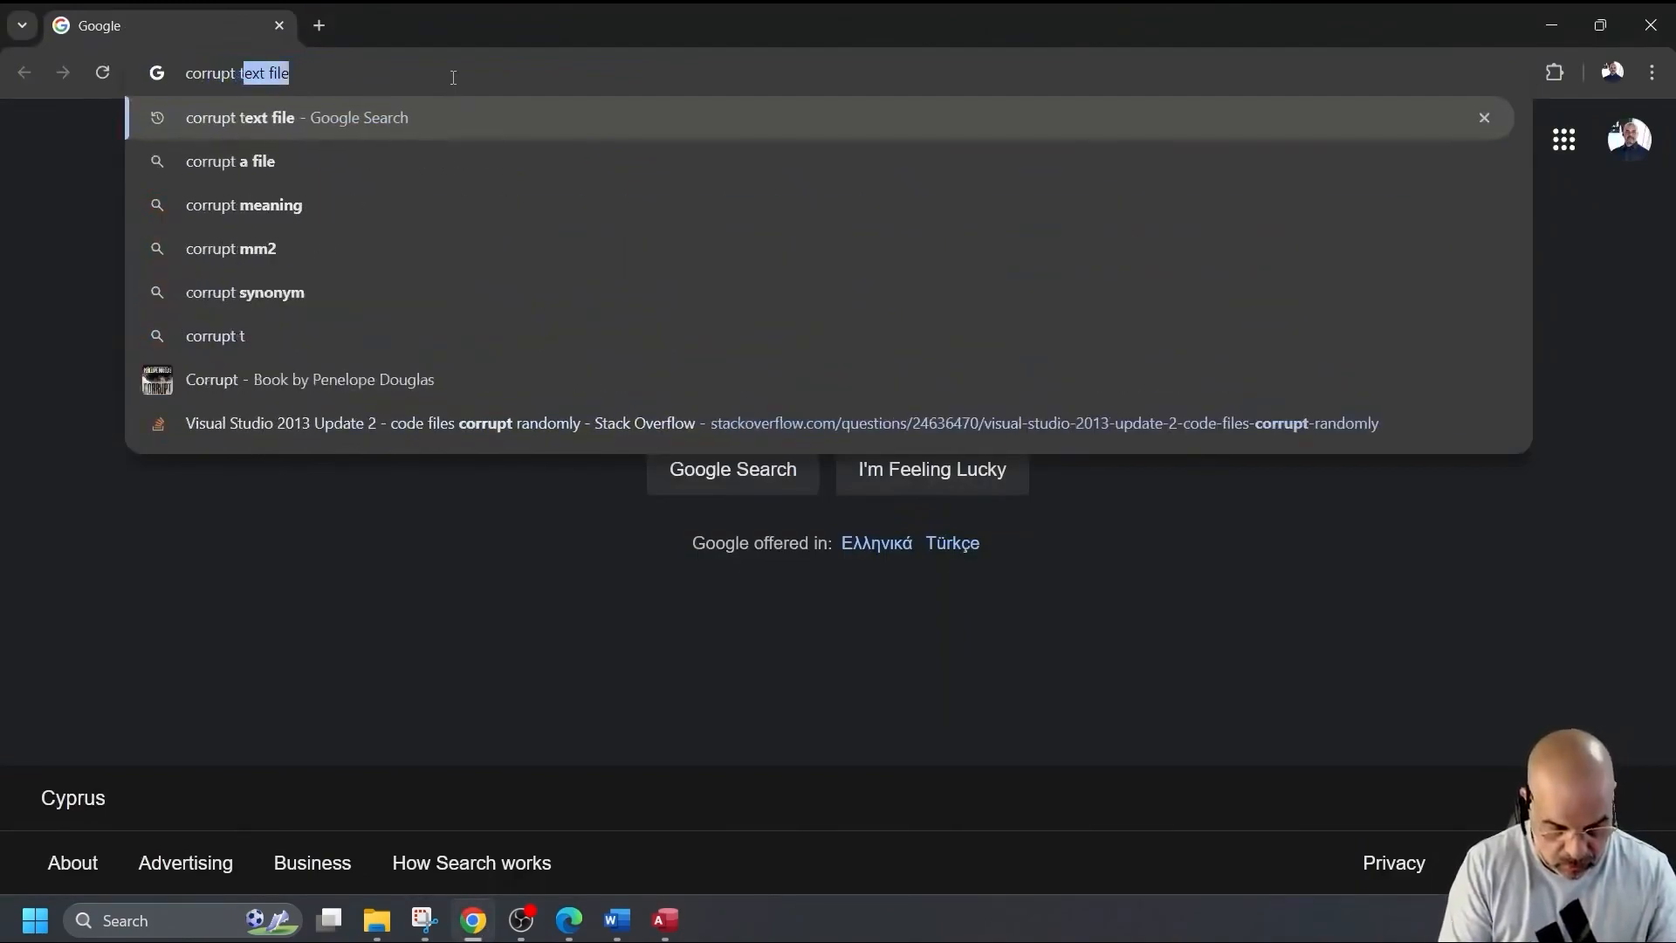
type("ext file")
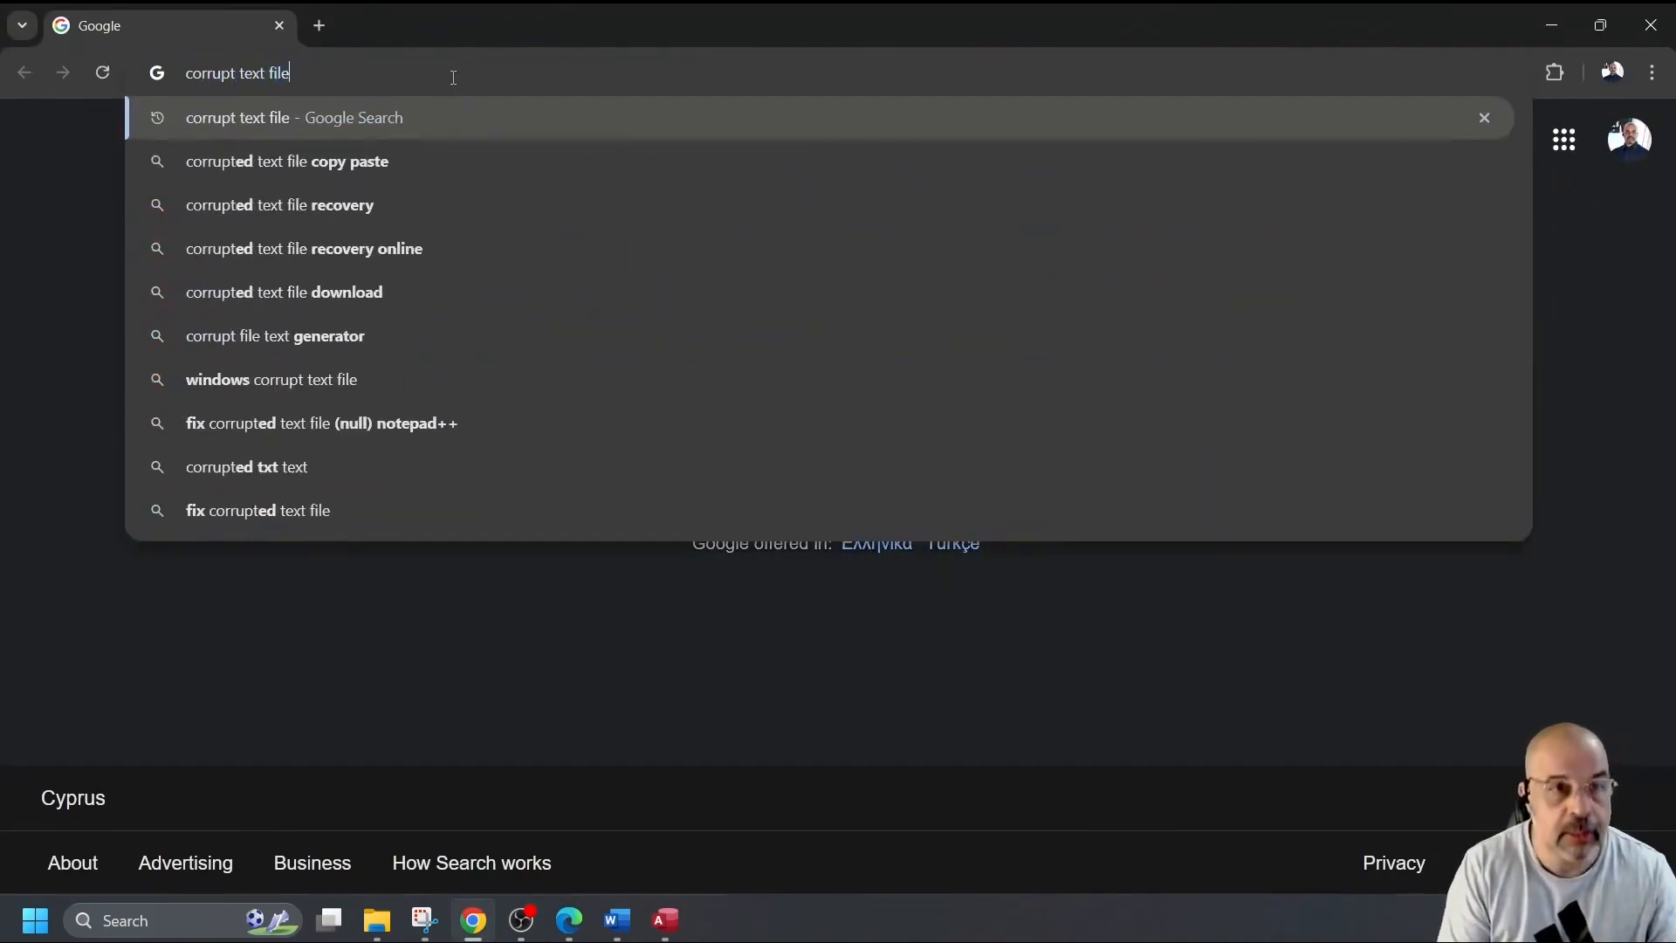
key("Return")
left_click(190, 248)
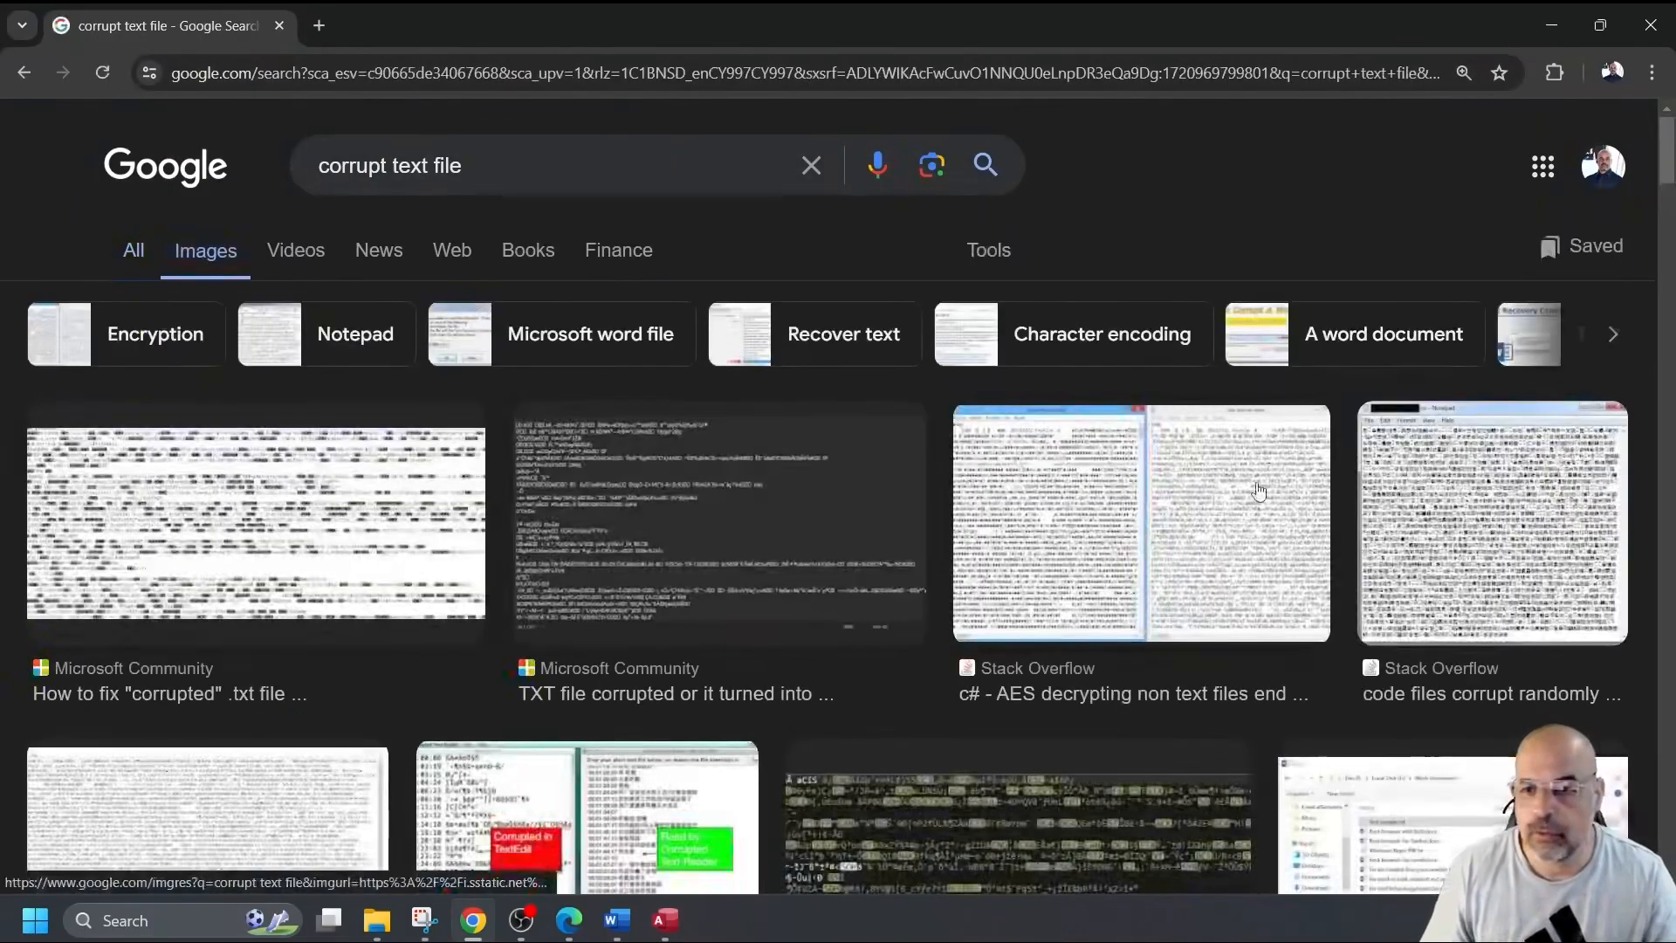
left_click(1434, 485)
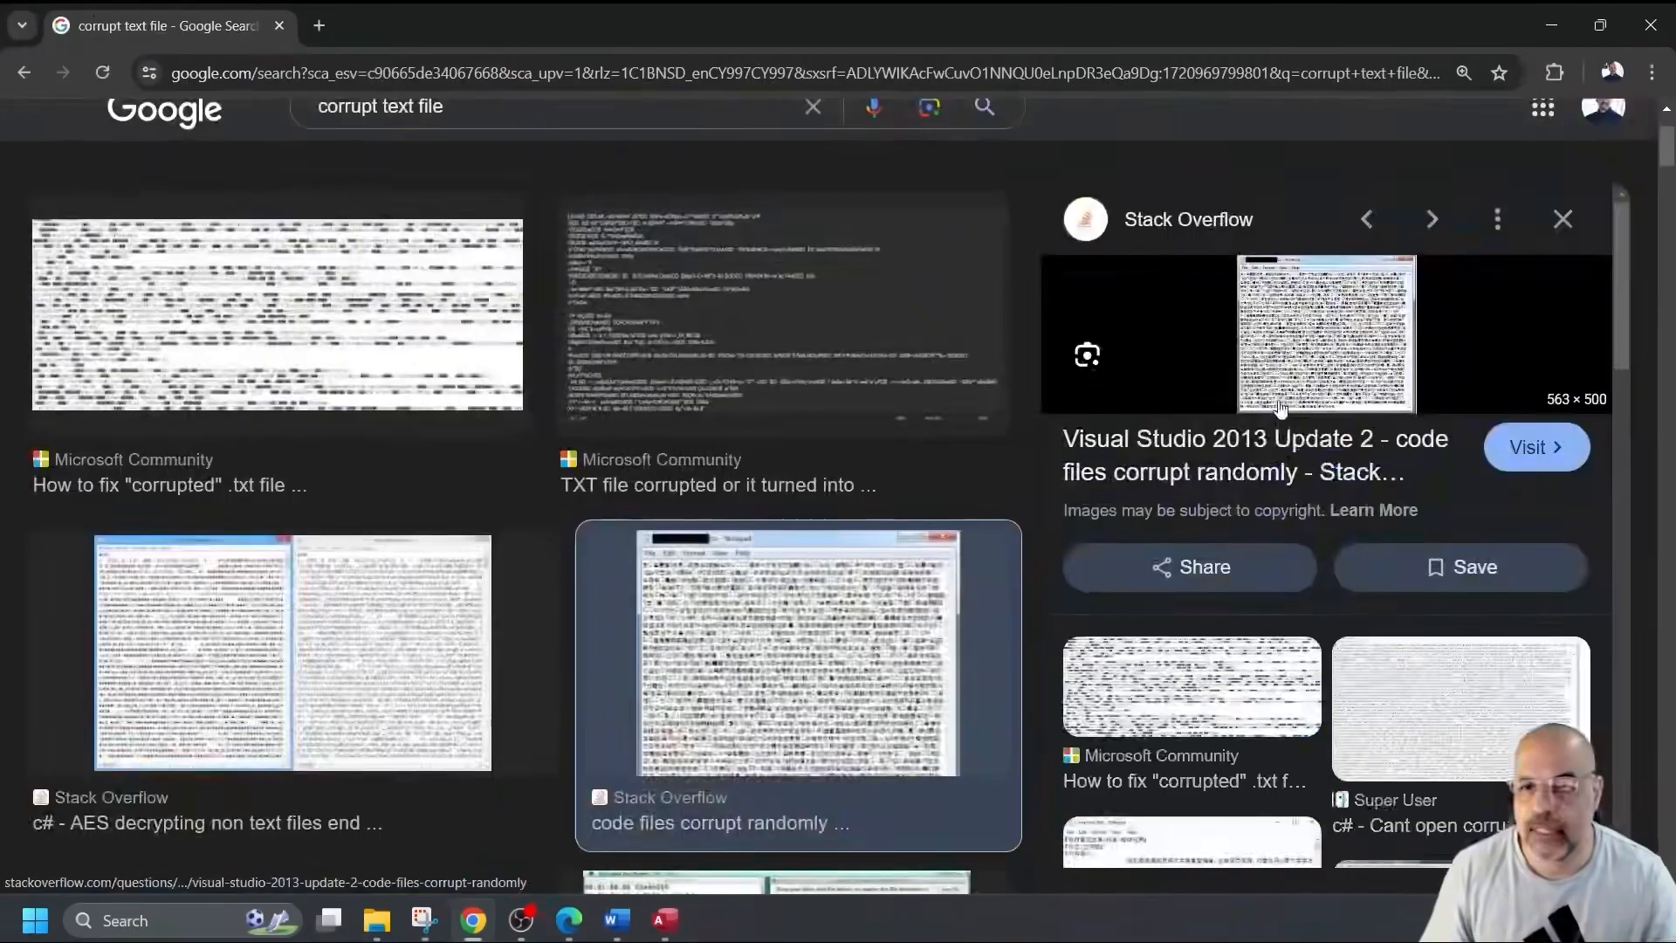
Adjust the page zoom between 125% and 200%, then close Chrome.
key("ctrl+plus")
key("ctrl+plus")
key("ctrl+plus")
key("ctrl+plus")
key("ctrl+plus")
key("ctrl+minus")
key("ctrl+minus")
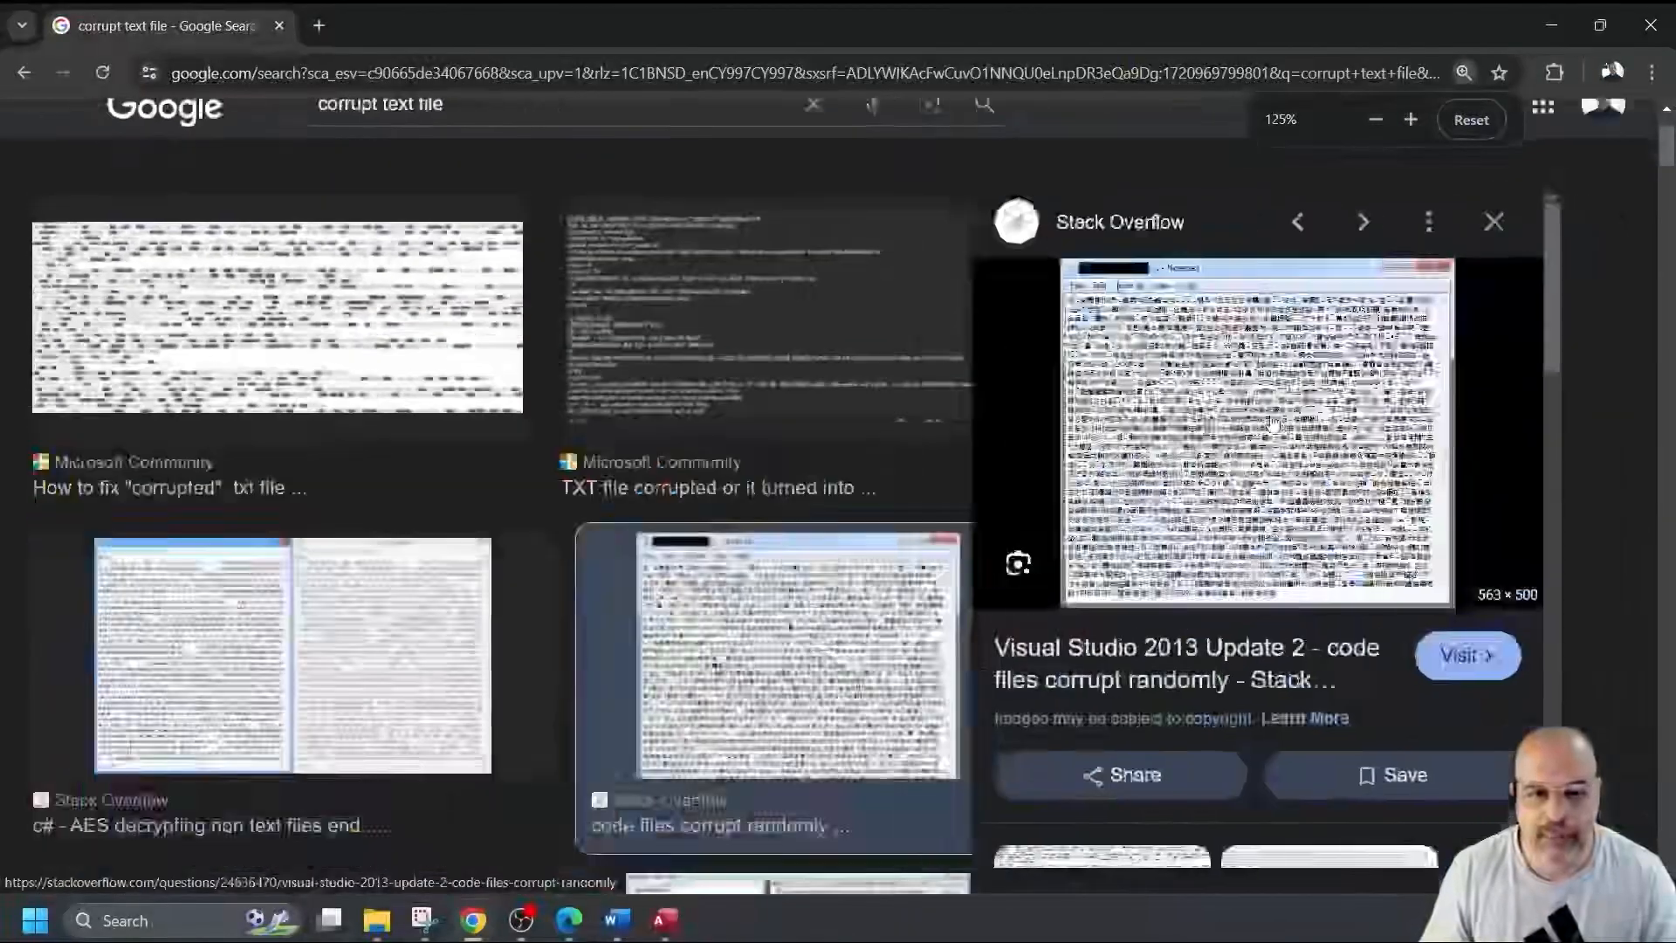
key("ctrl+plus")
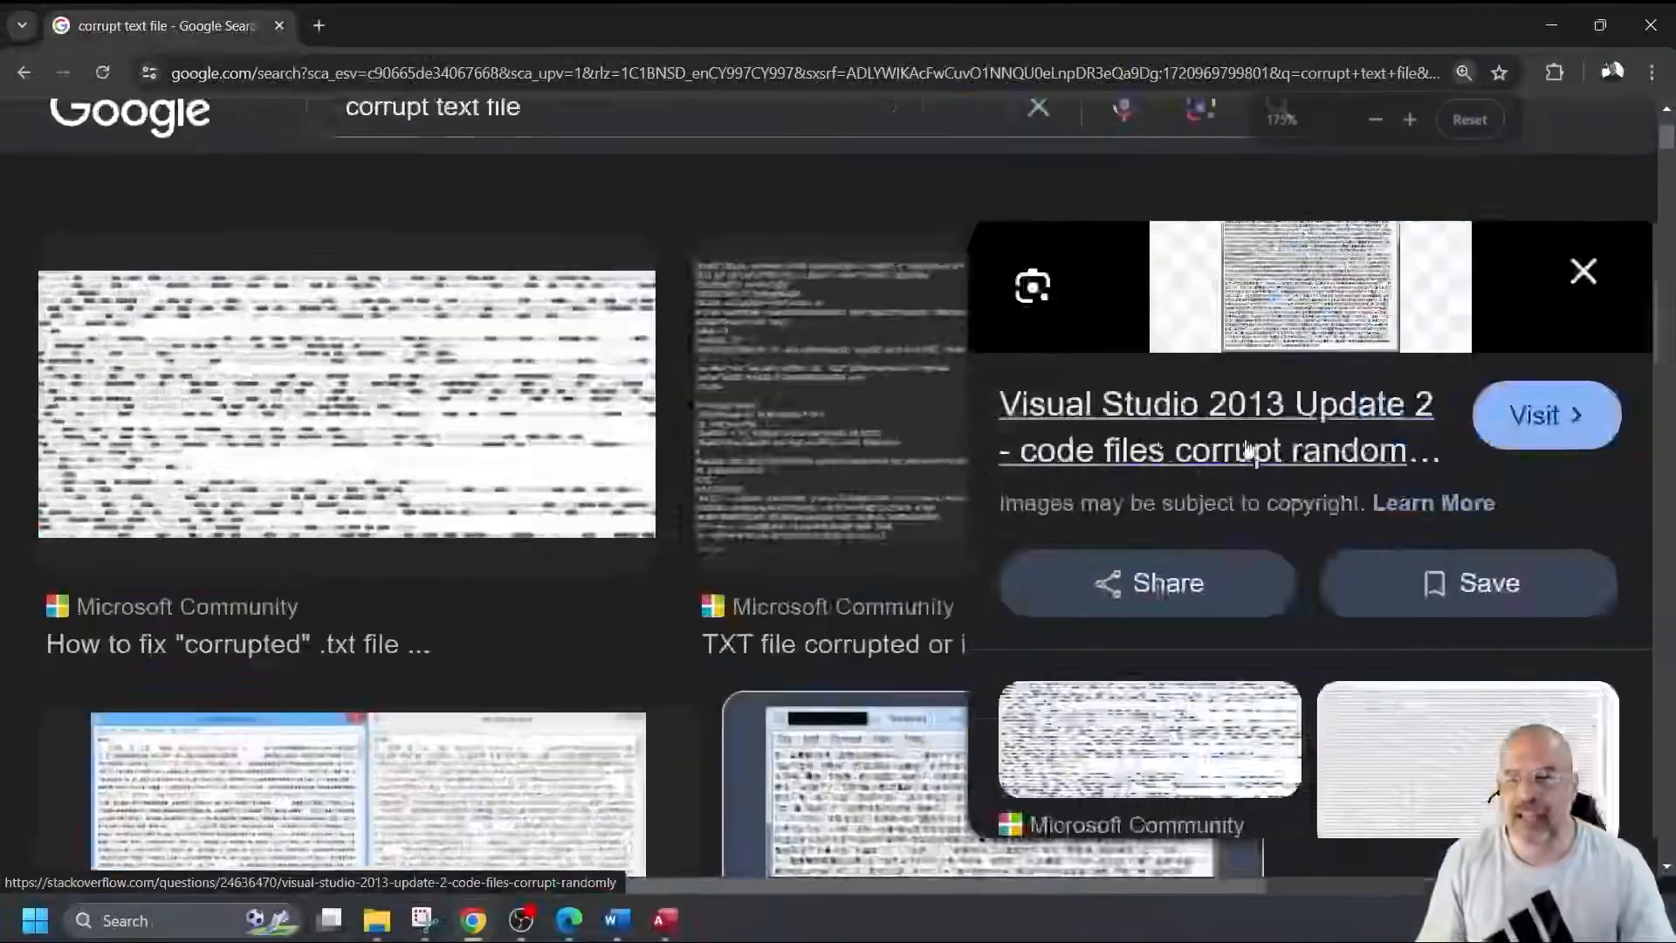
key("ctrl+minus")
key("ctrl+minus")
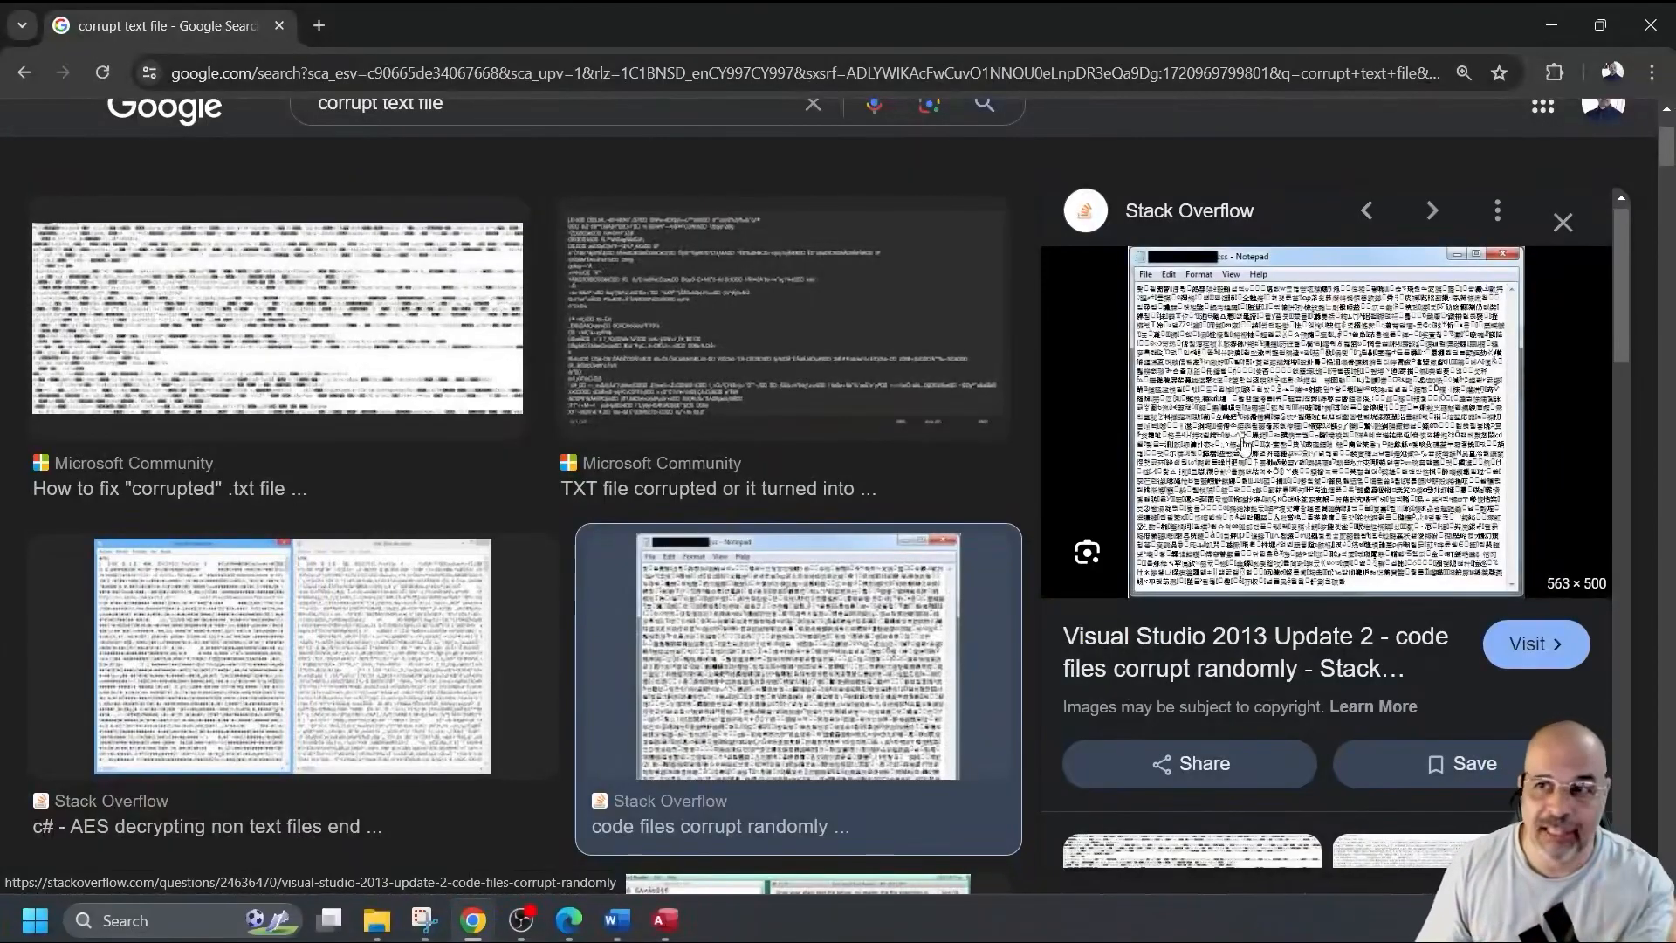
left_click(1650, 25)
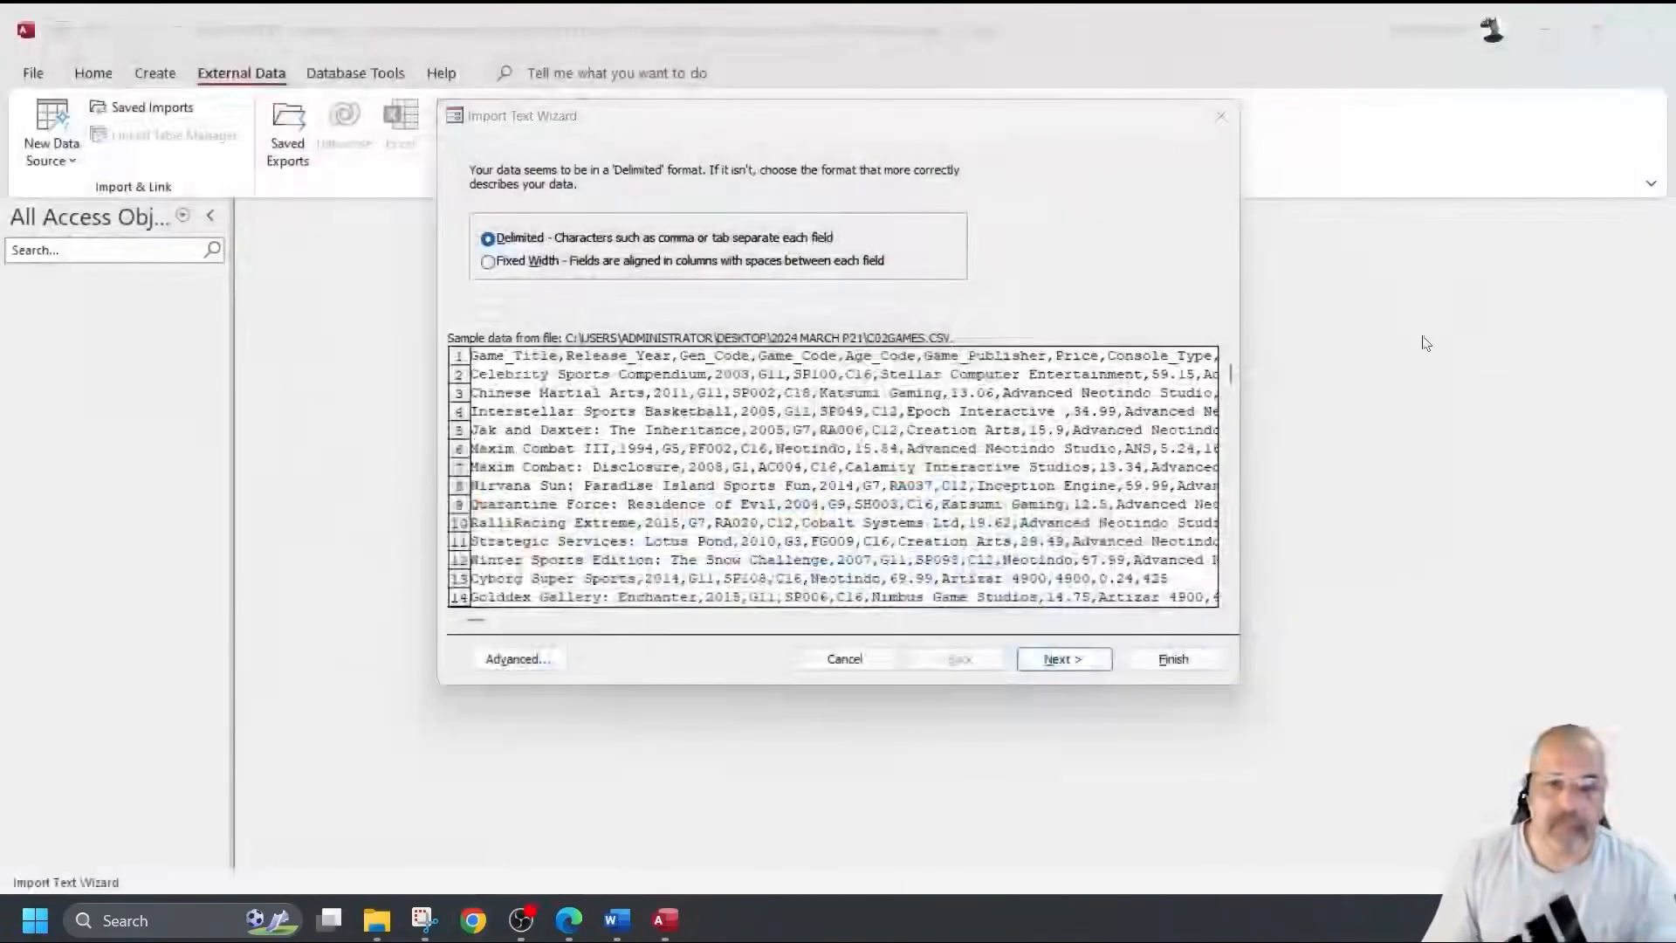
Keep the import comma-delimited with First Row Contains Field Names ticked.
left_click(1079, 661)
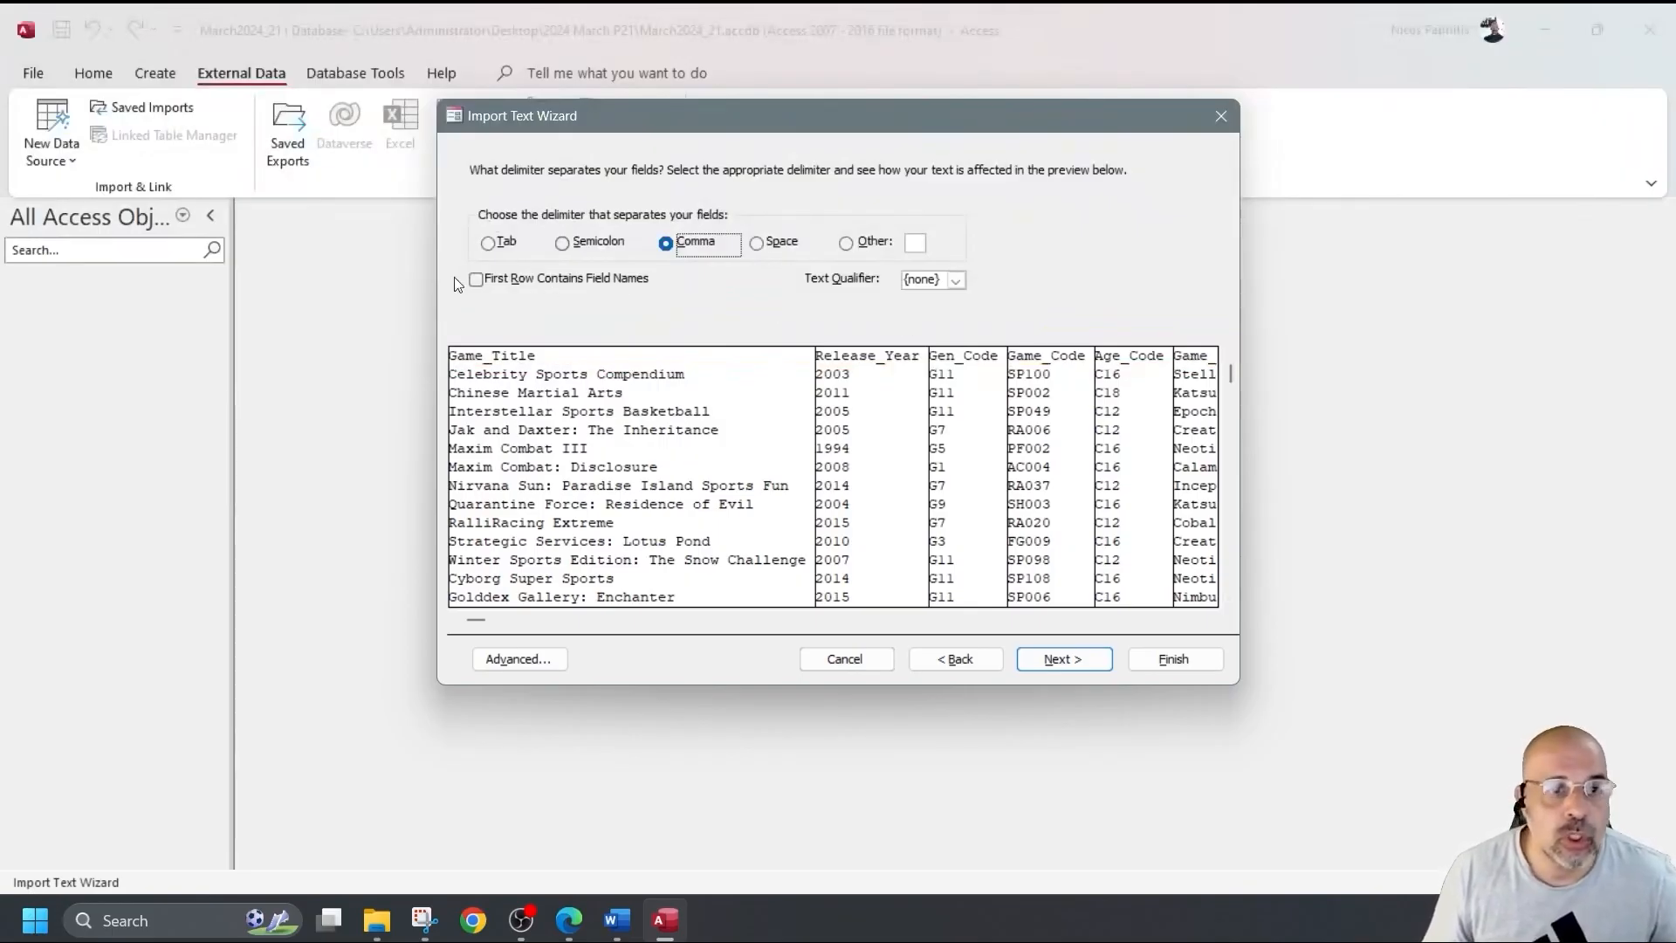
left_click(477, 280)
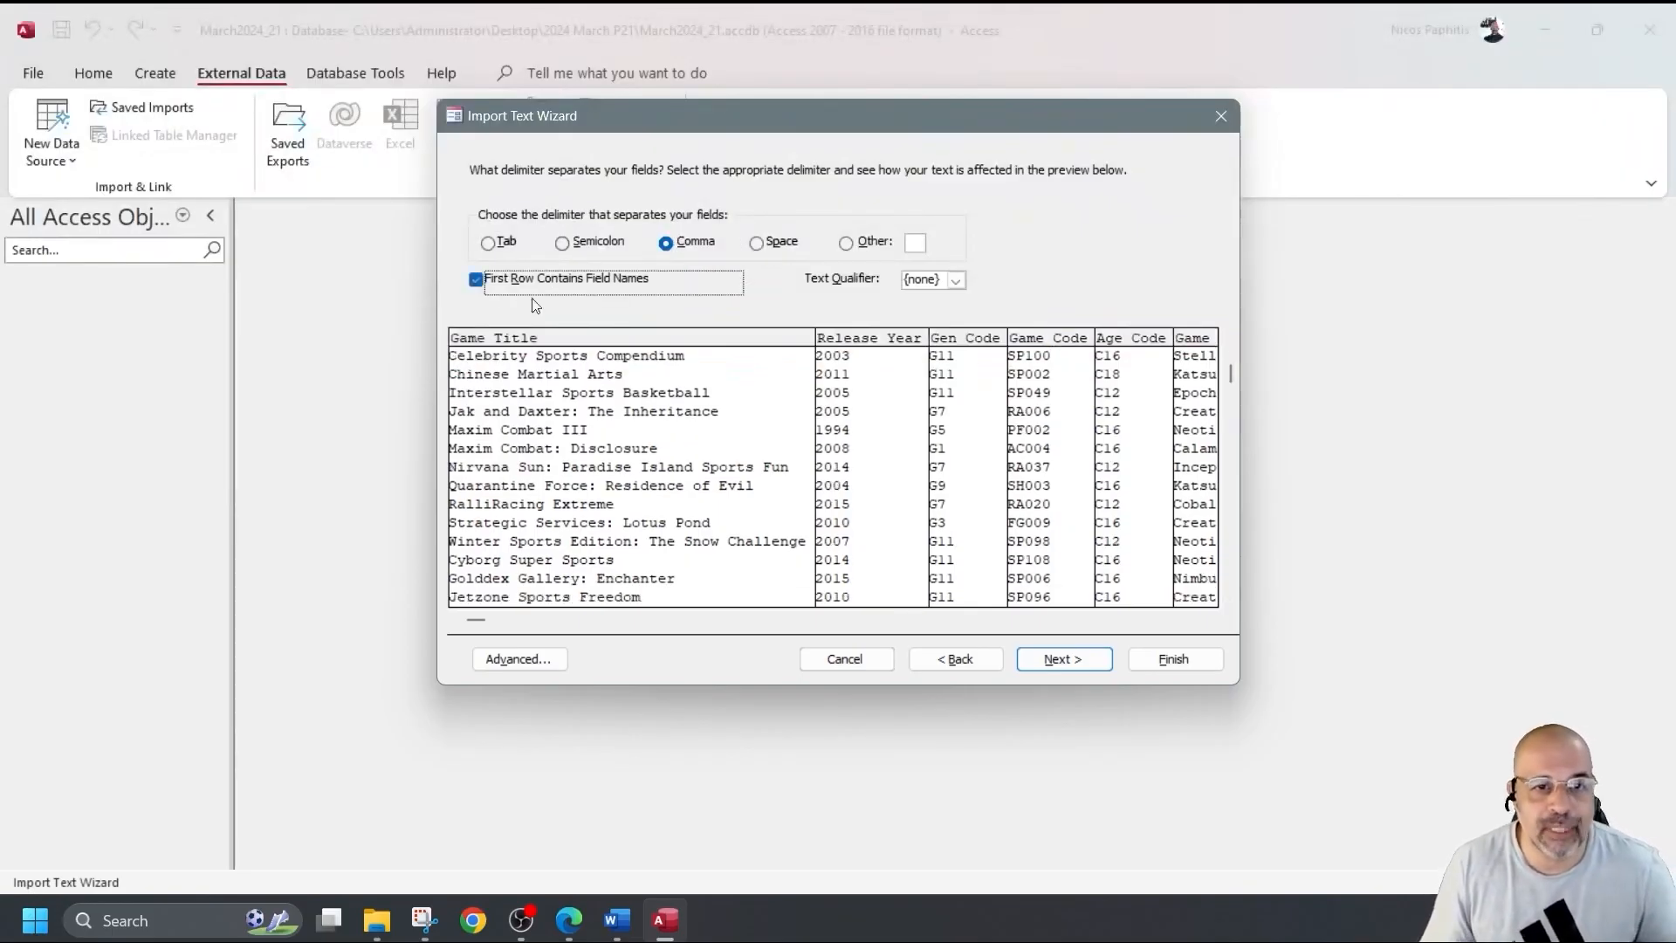
left_click(1065, 660)
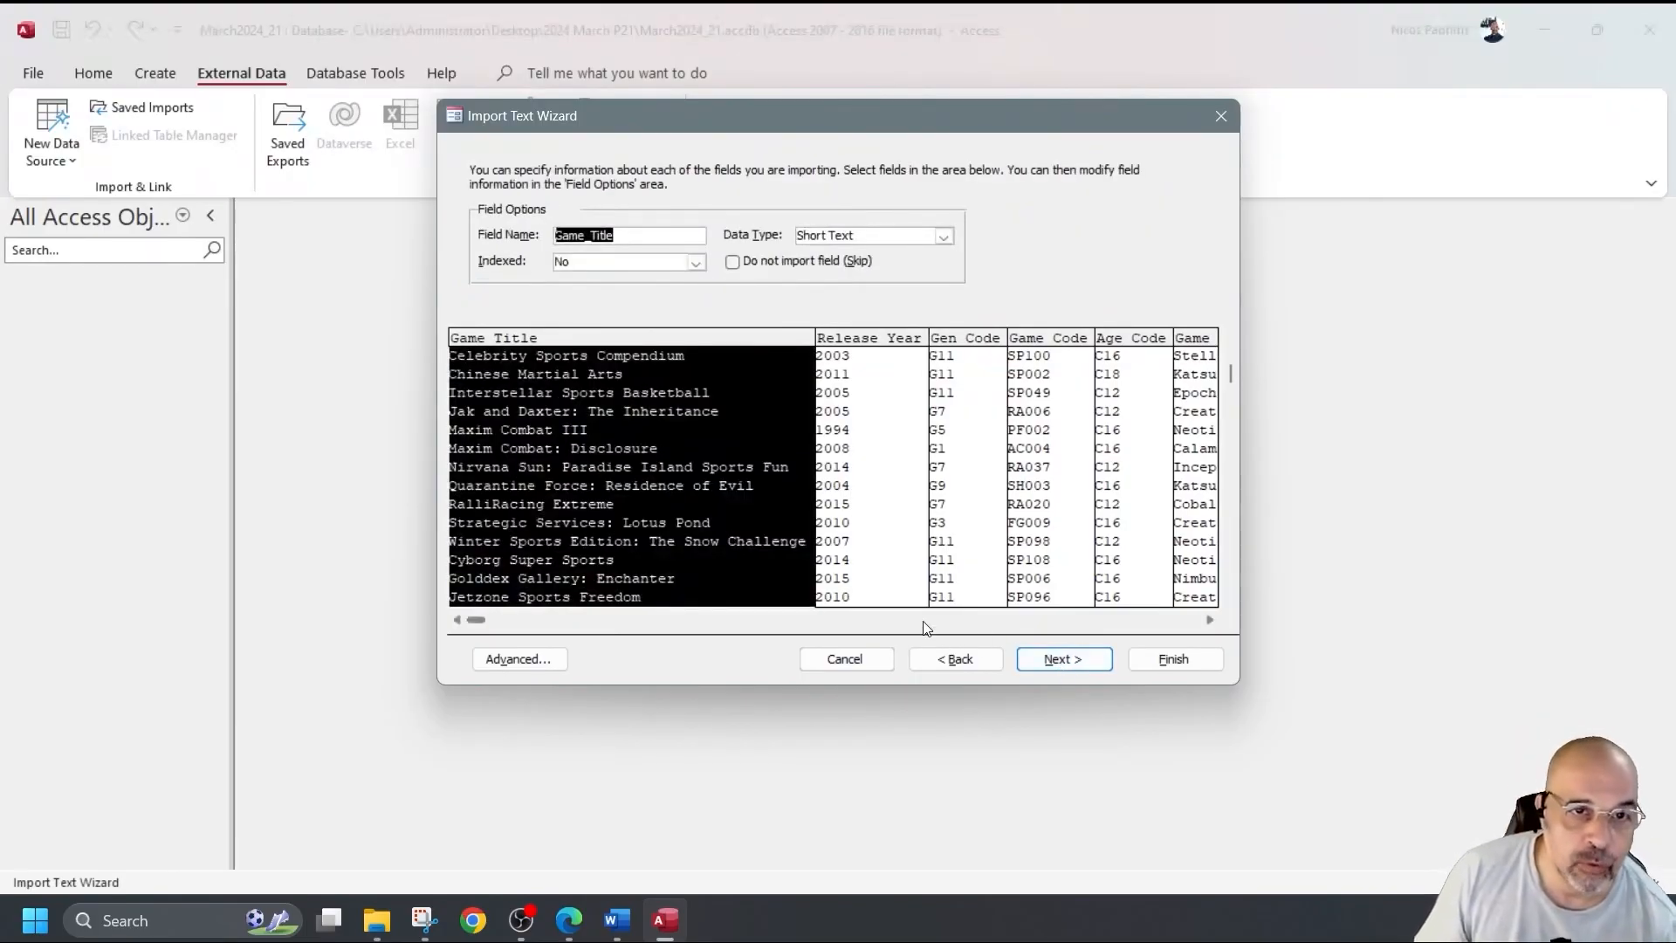
Open the Advanced import specification and place it beside the PDF's field type table.
left_click(524, 660)
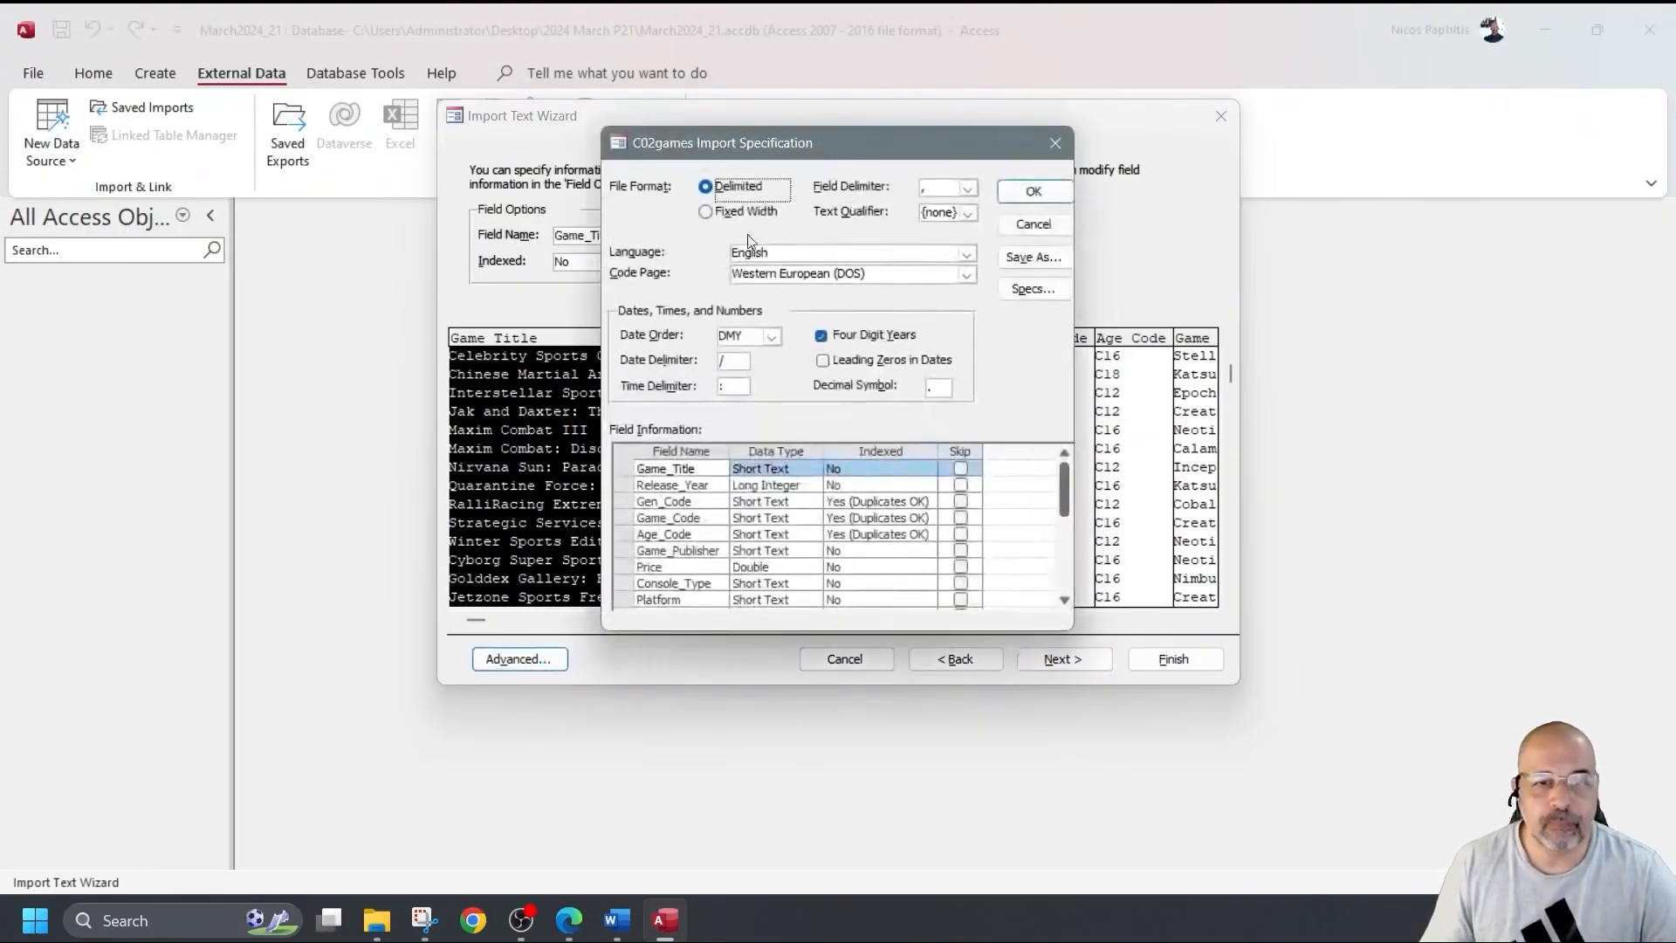
left_click_drag(843, 154, 1675, 234)
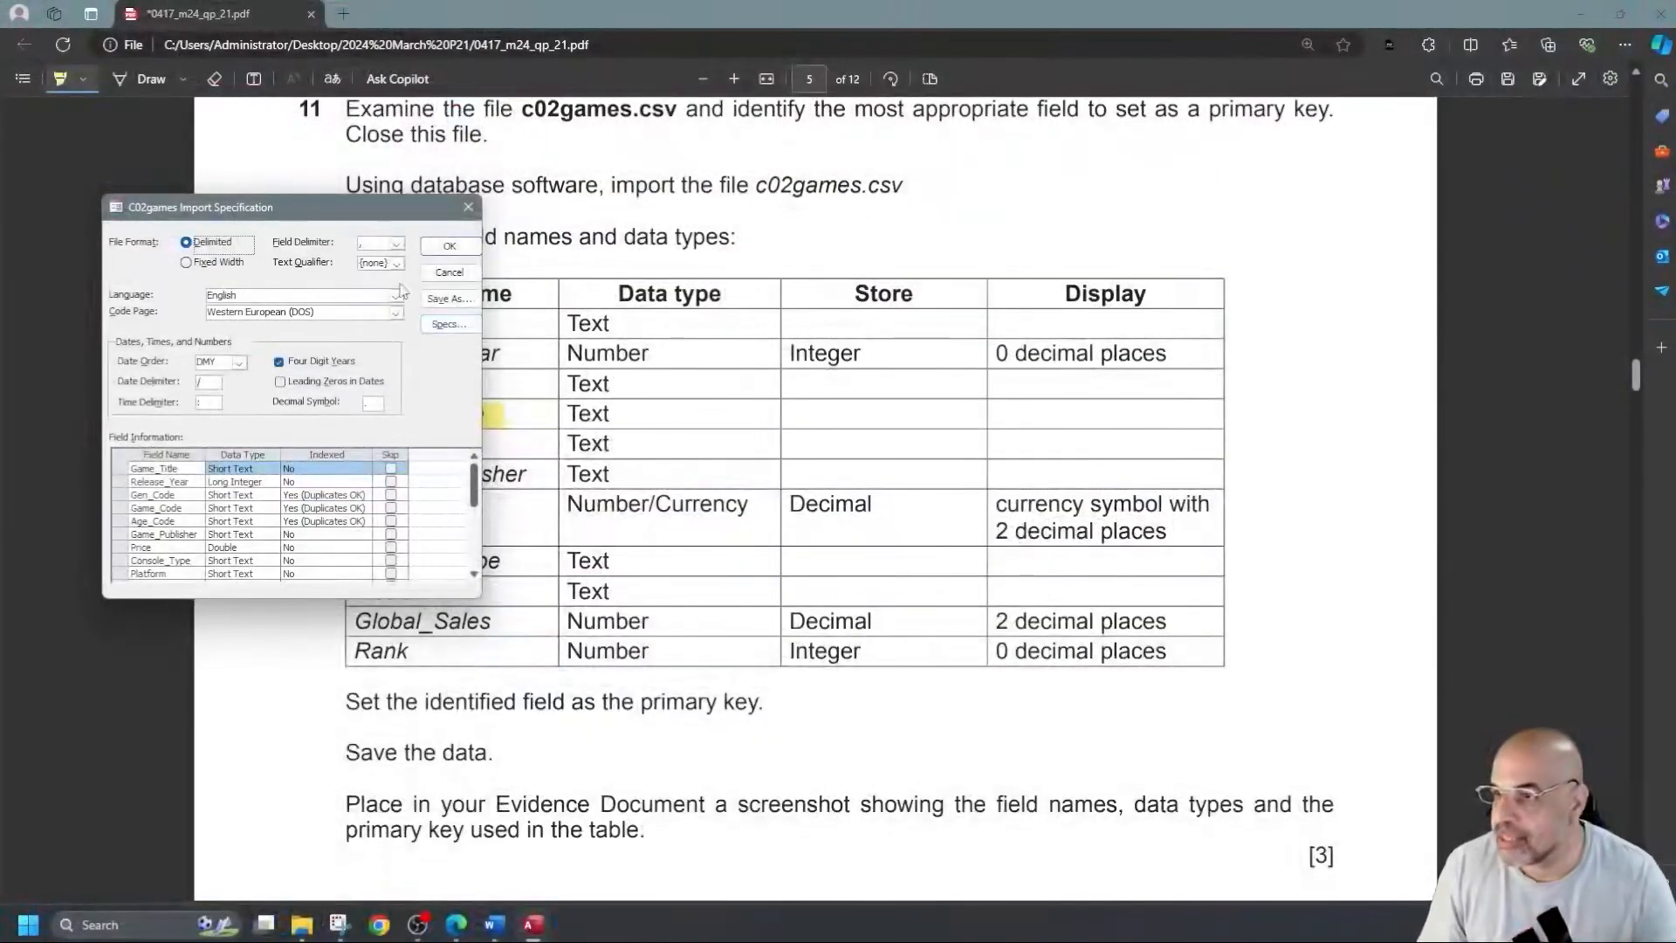
left_click_drag(380, 210, 682, 358)
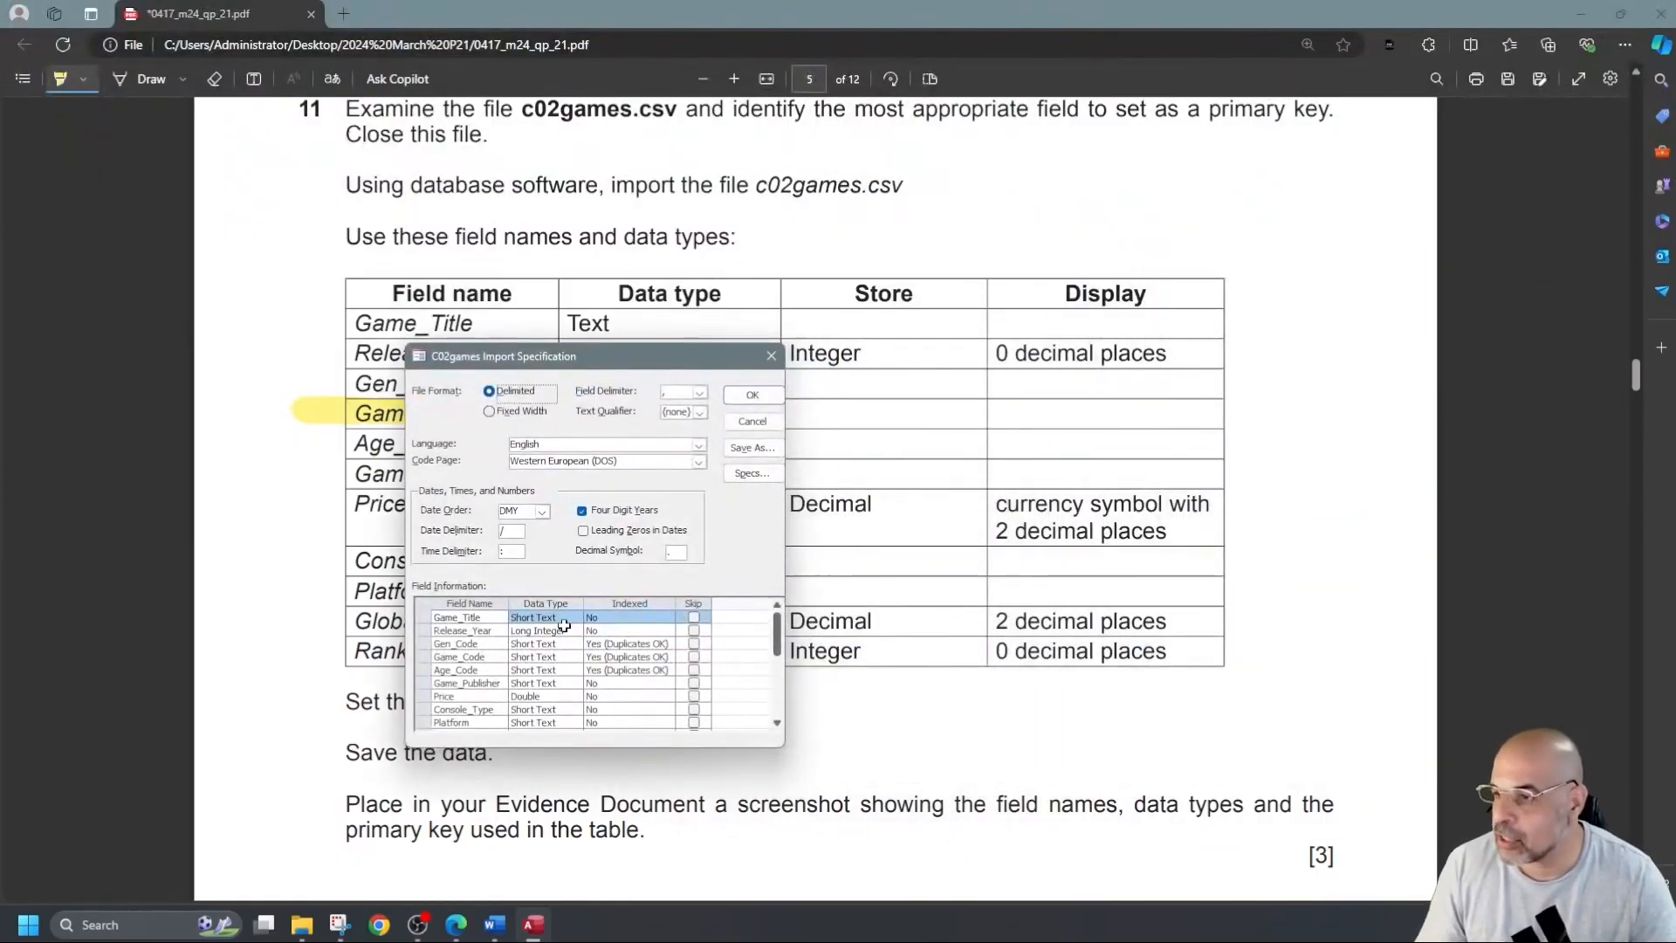
left_click_drag(560, 359, 788, 388)
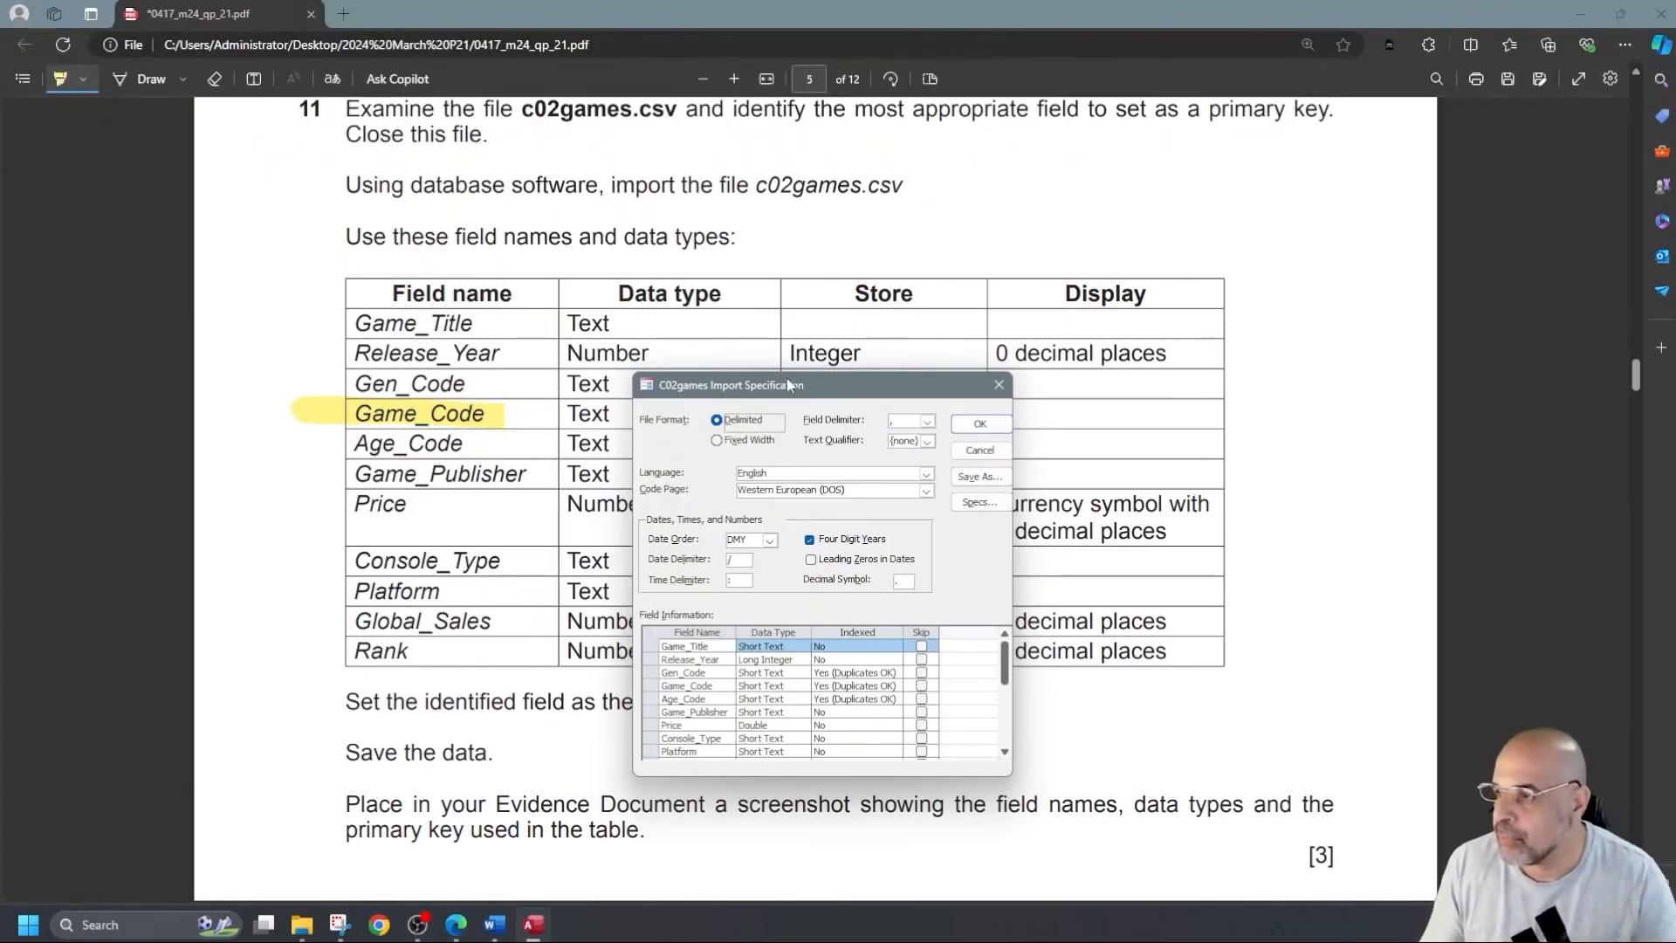
left_click_drag(809, 380, 950, 217)
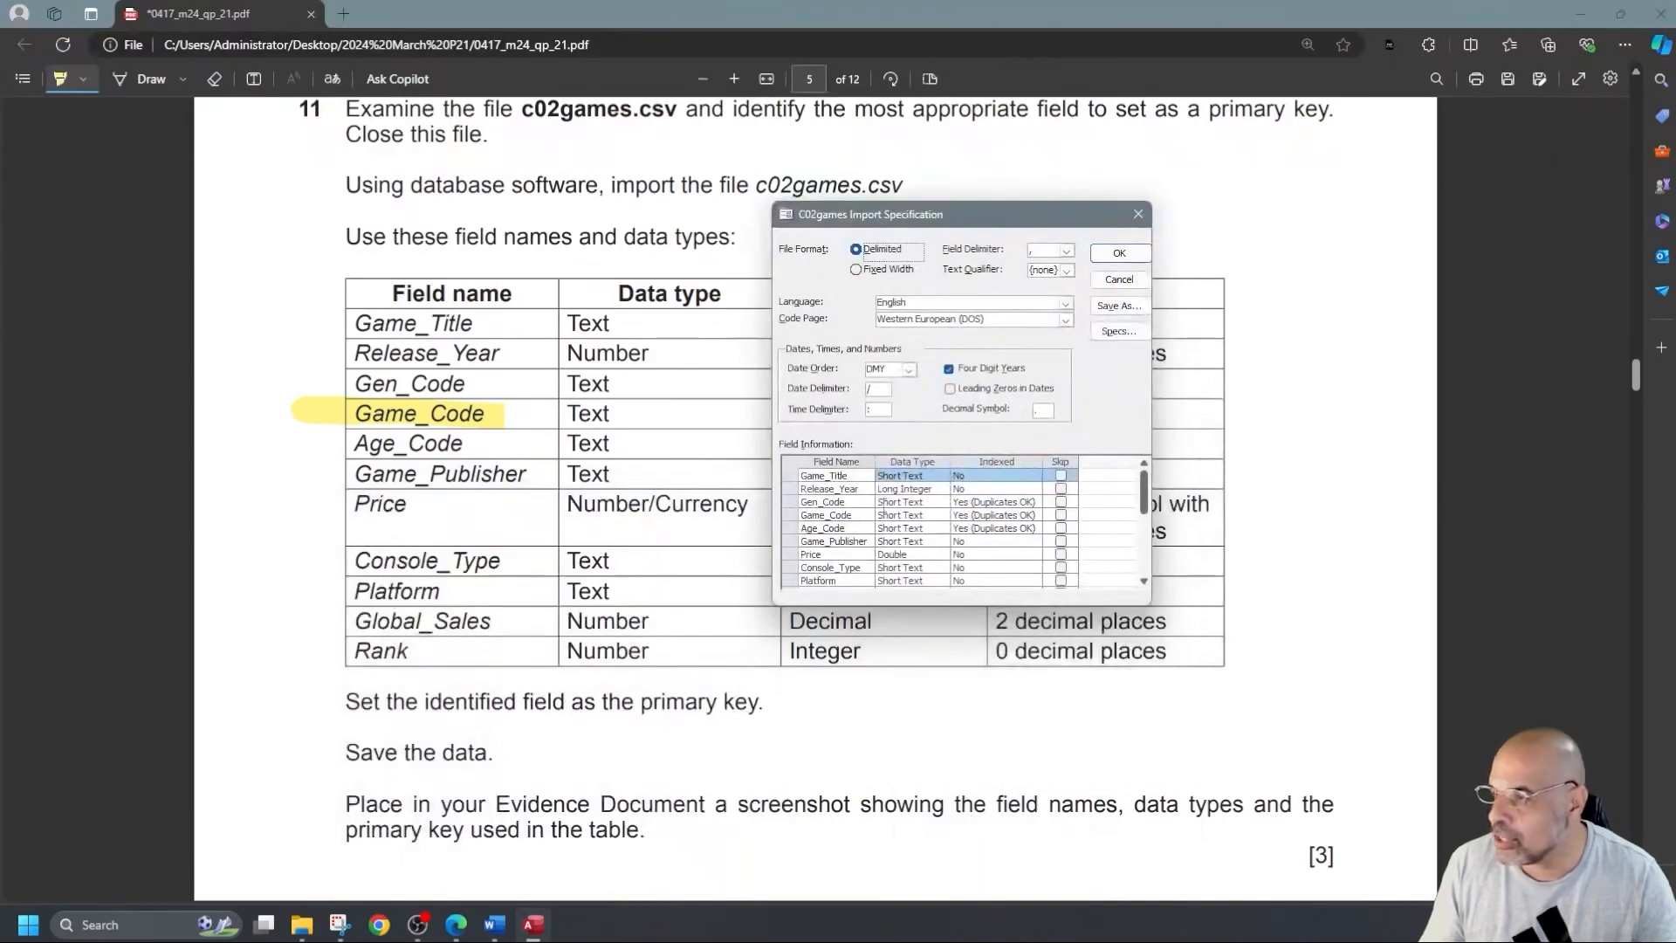
Review the field data types in the import specification and set Price to Currency.
left_click(888, 502)
left_click(888, 516)
left_click(890, 528)
left_click(893, 541)
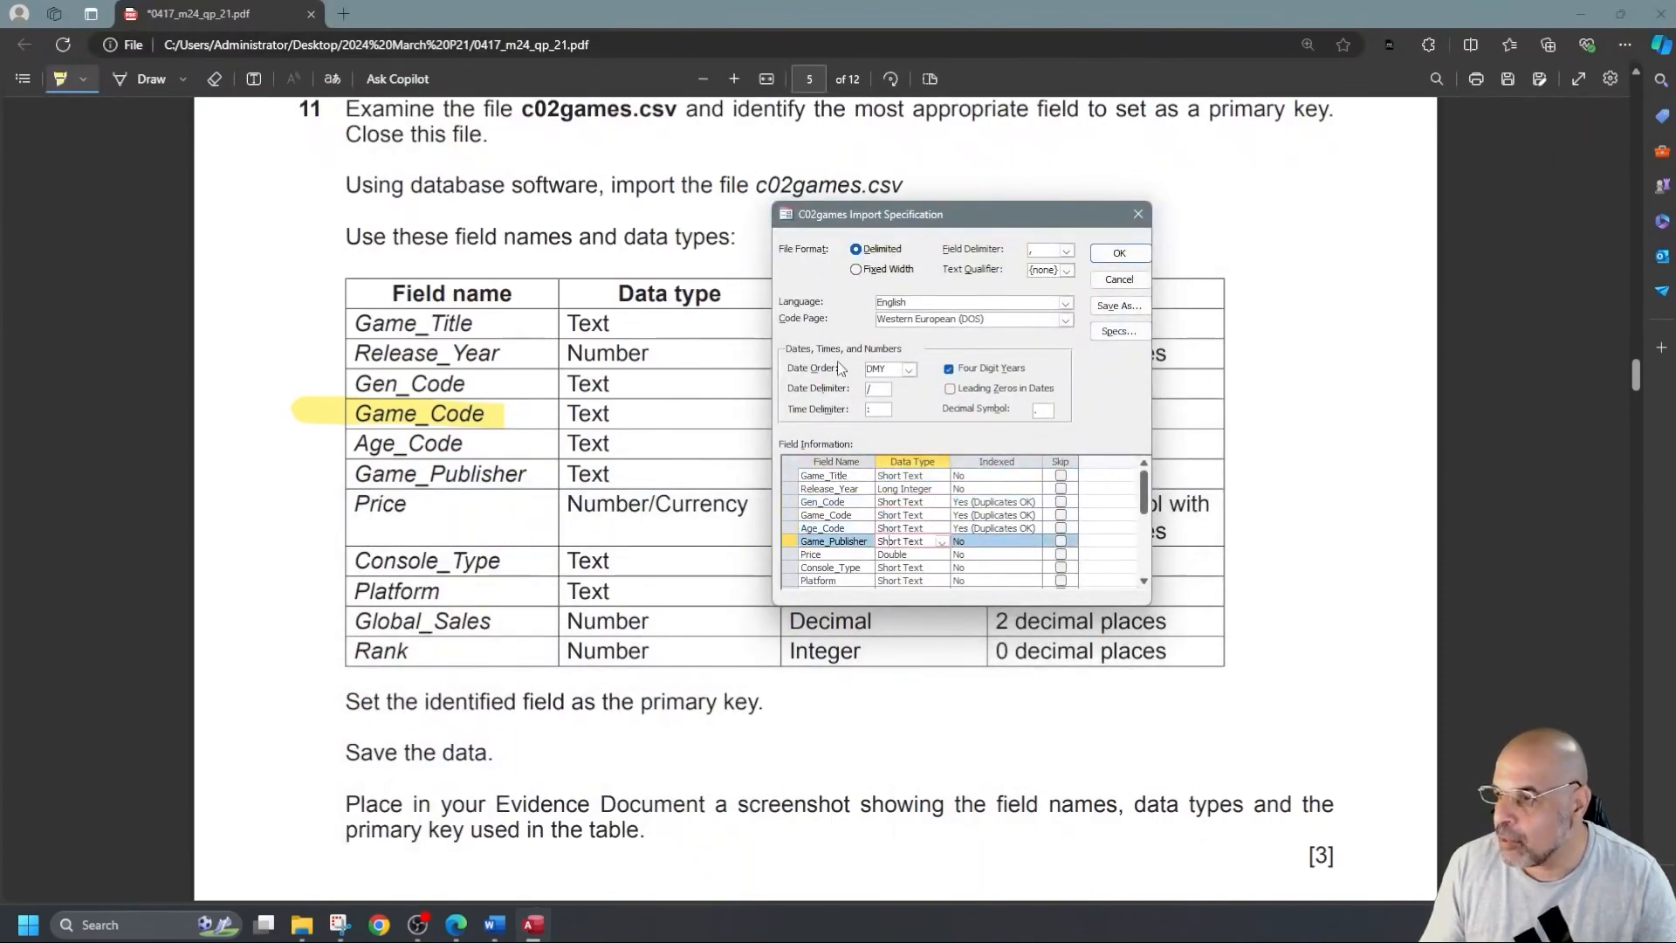
left_click_drag(953, 206, 858, 144)
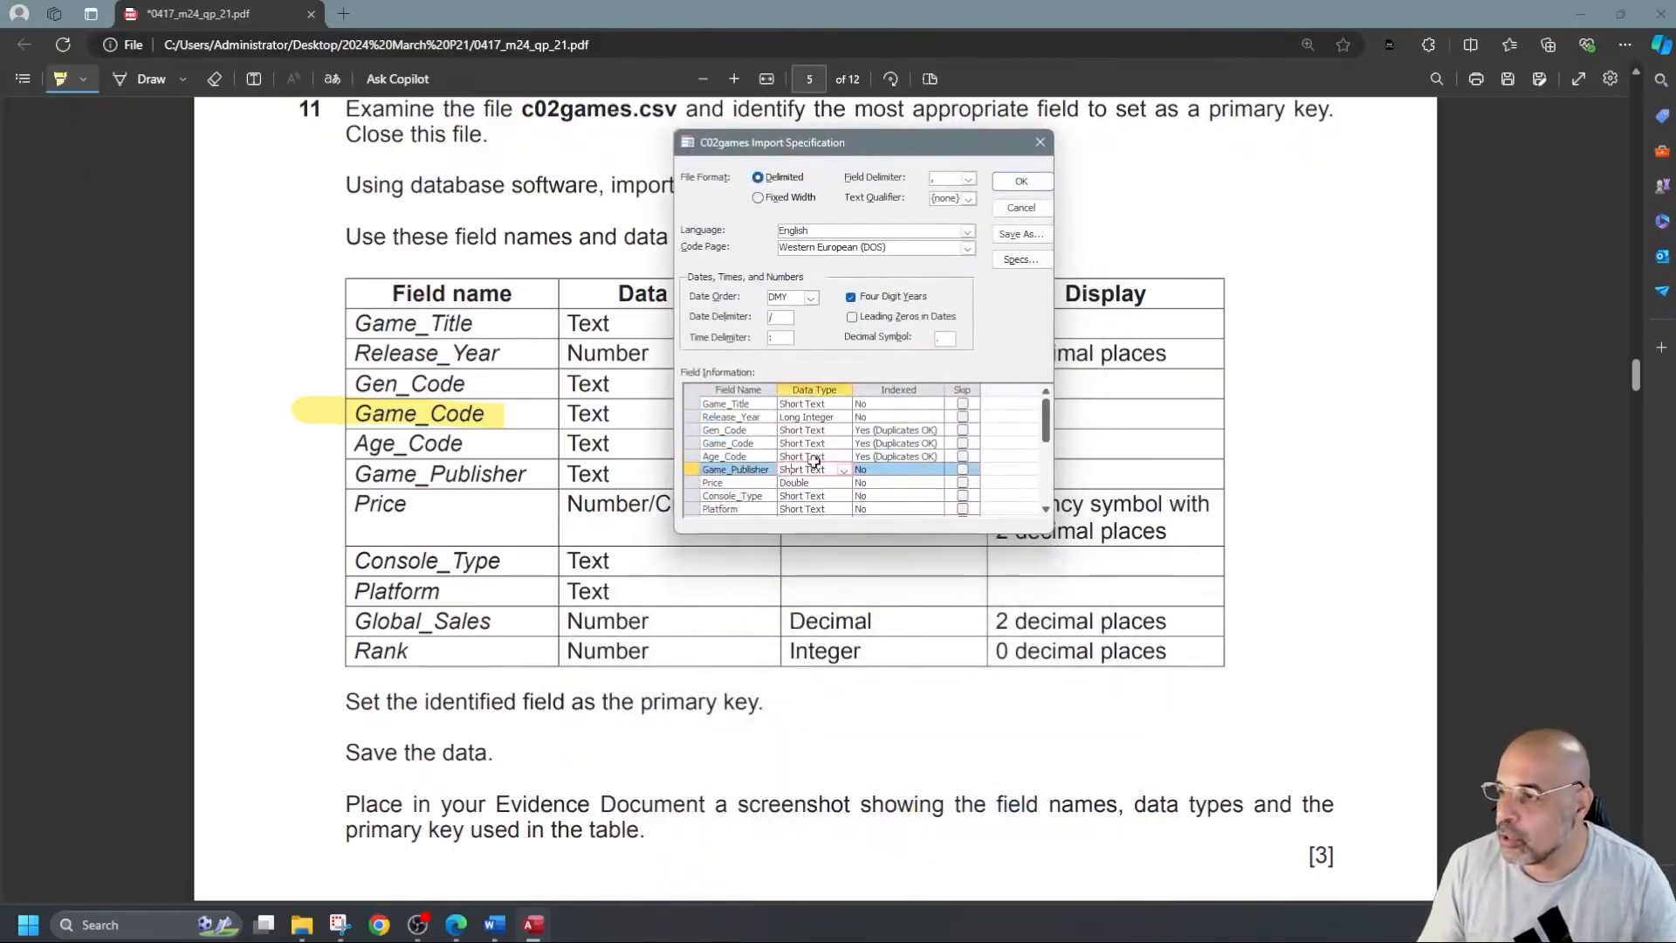
left_click(850, 487)
left_click(846, 484)
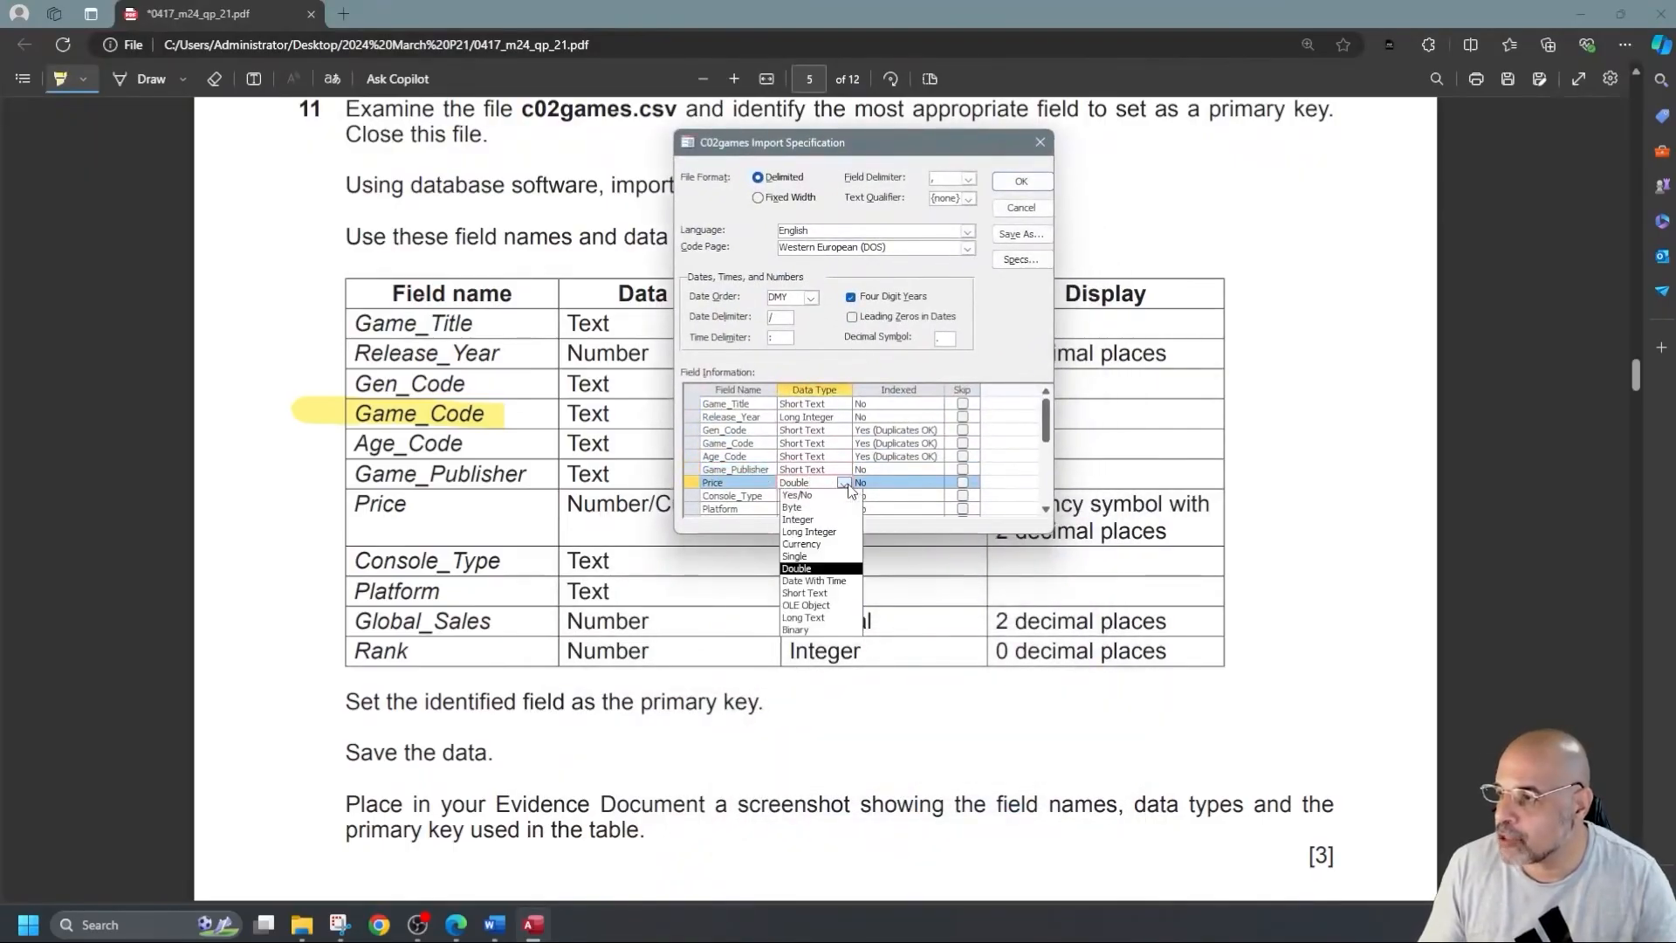
left_click(820, 543)
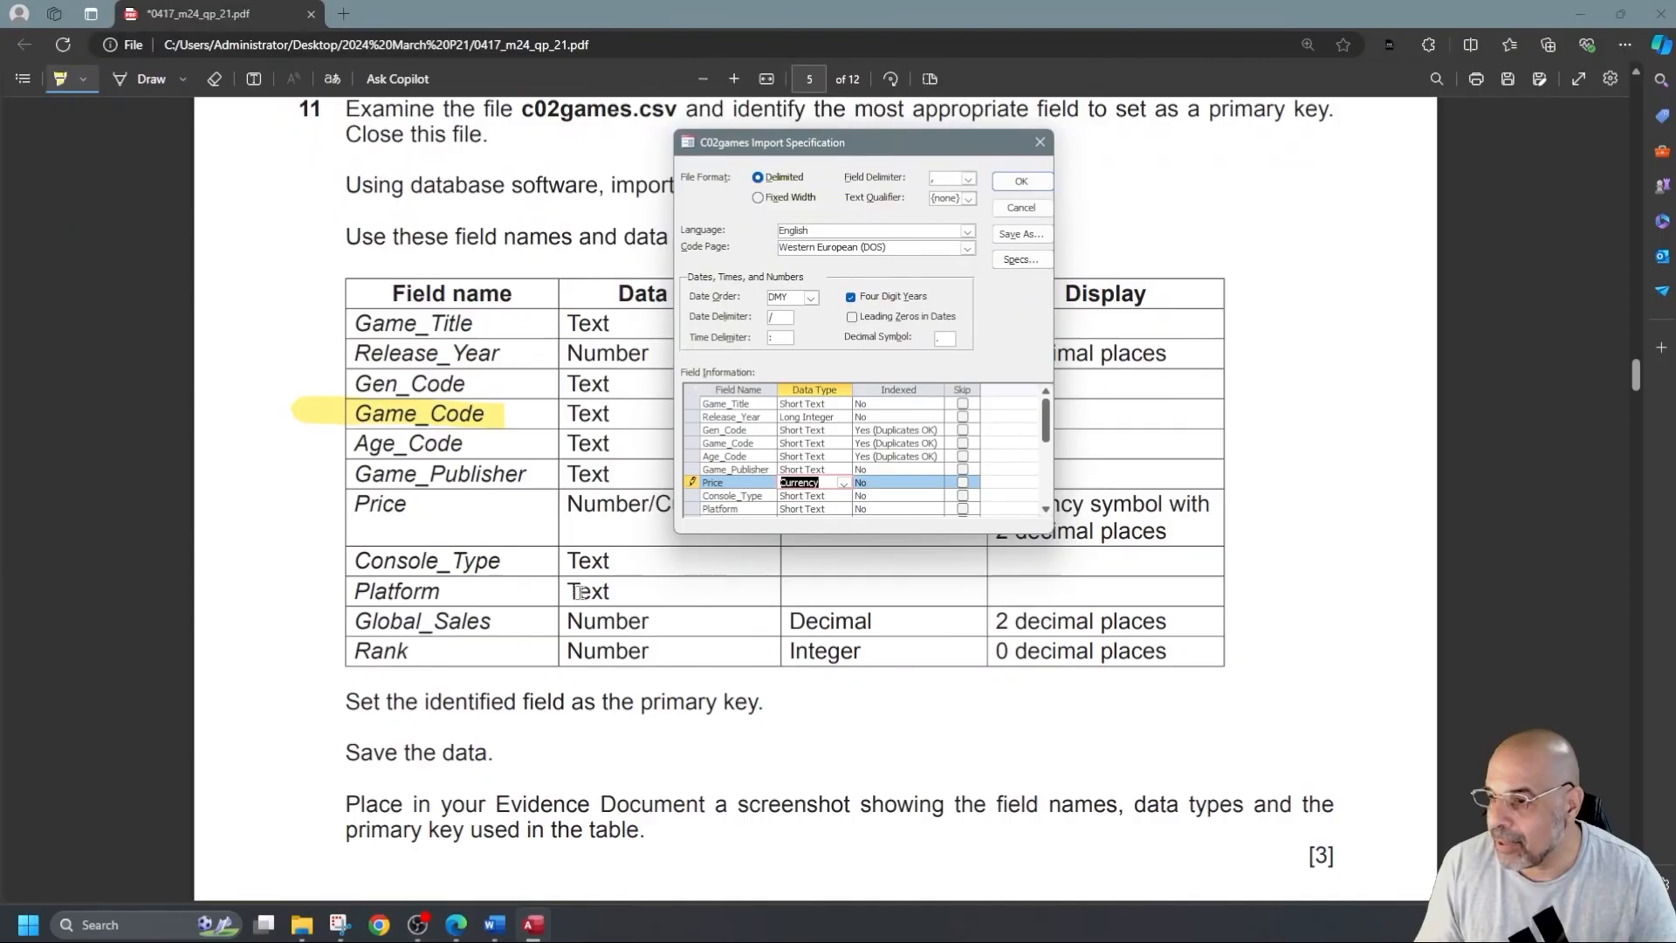
Keep Global_Sales as Double, check Rank's type, and confirm the import specification.
scroll(653, 577, "down", 2)
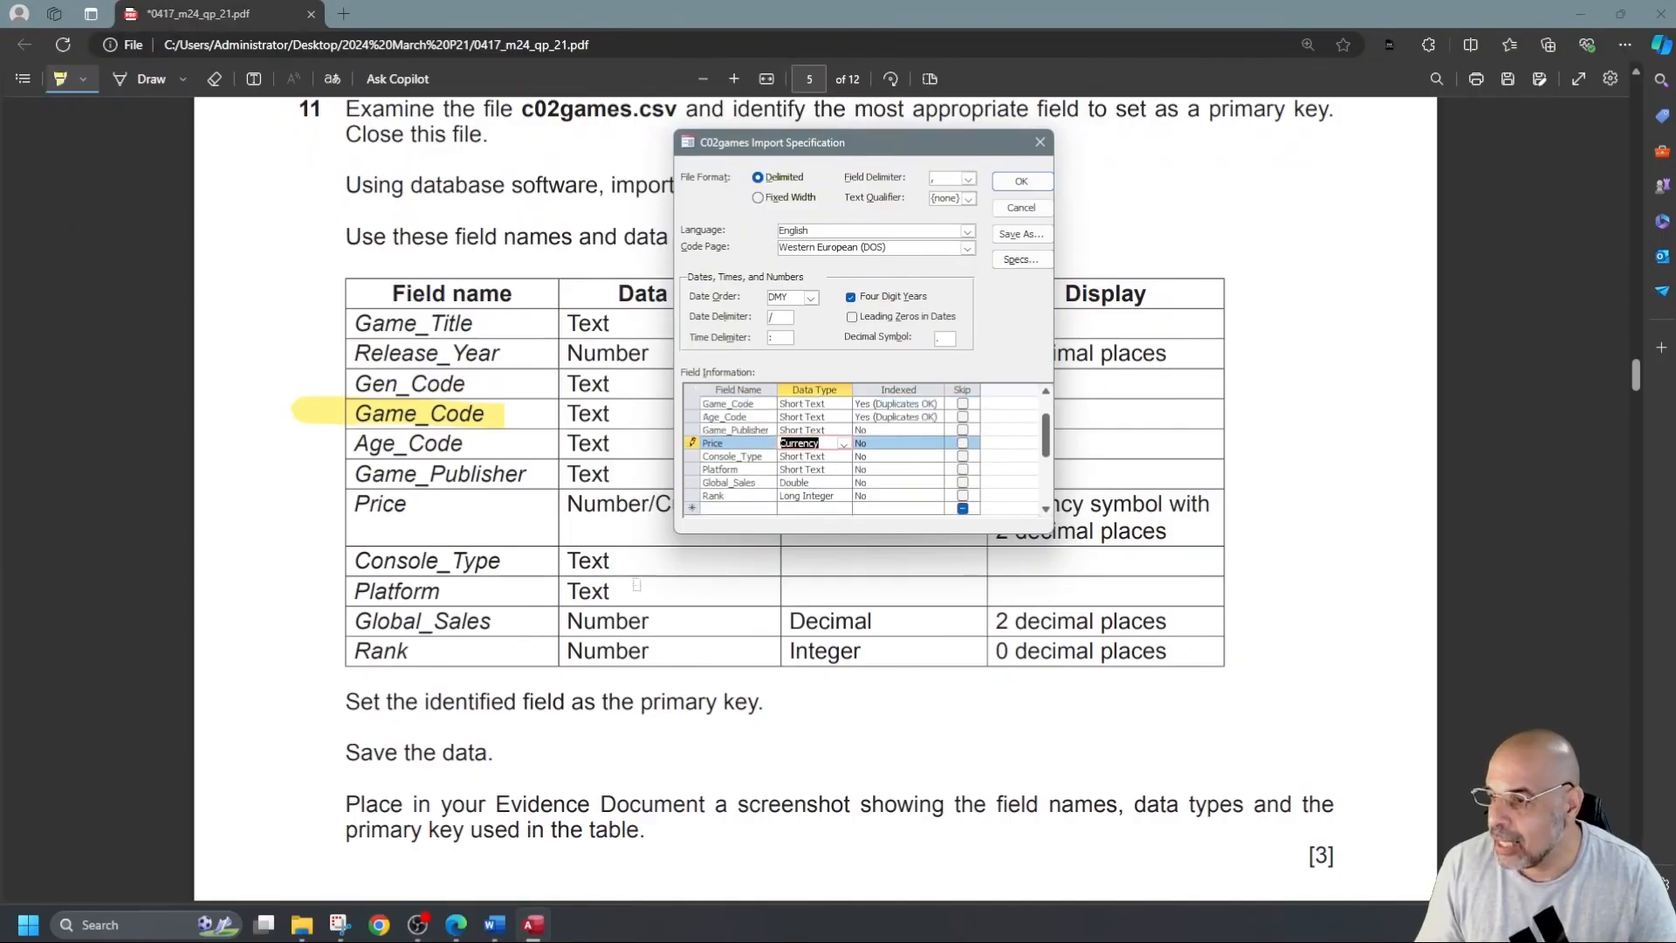
left_click(805, 485)
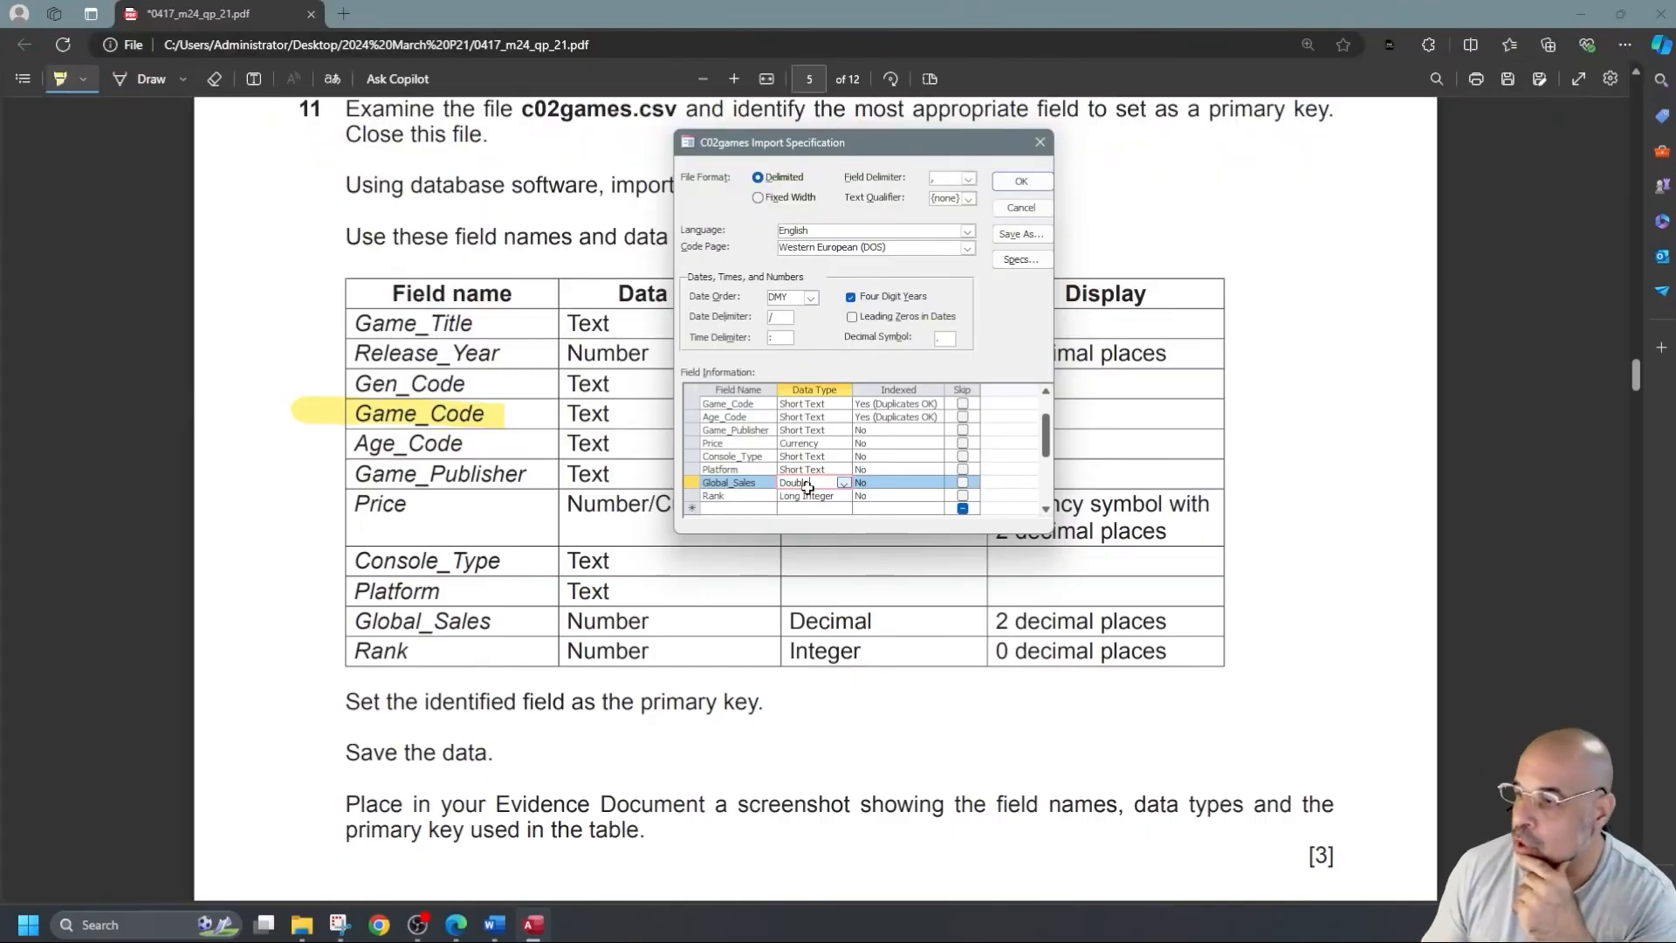
left_click(843, 484)
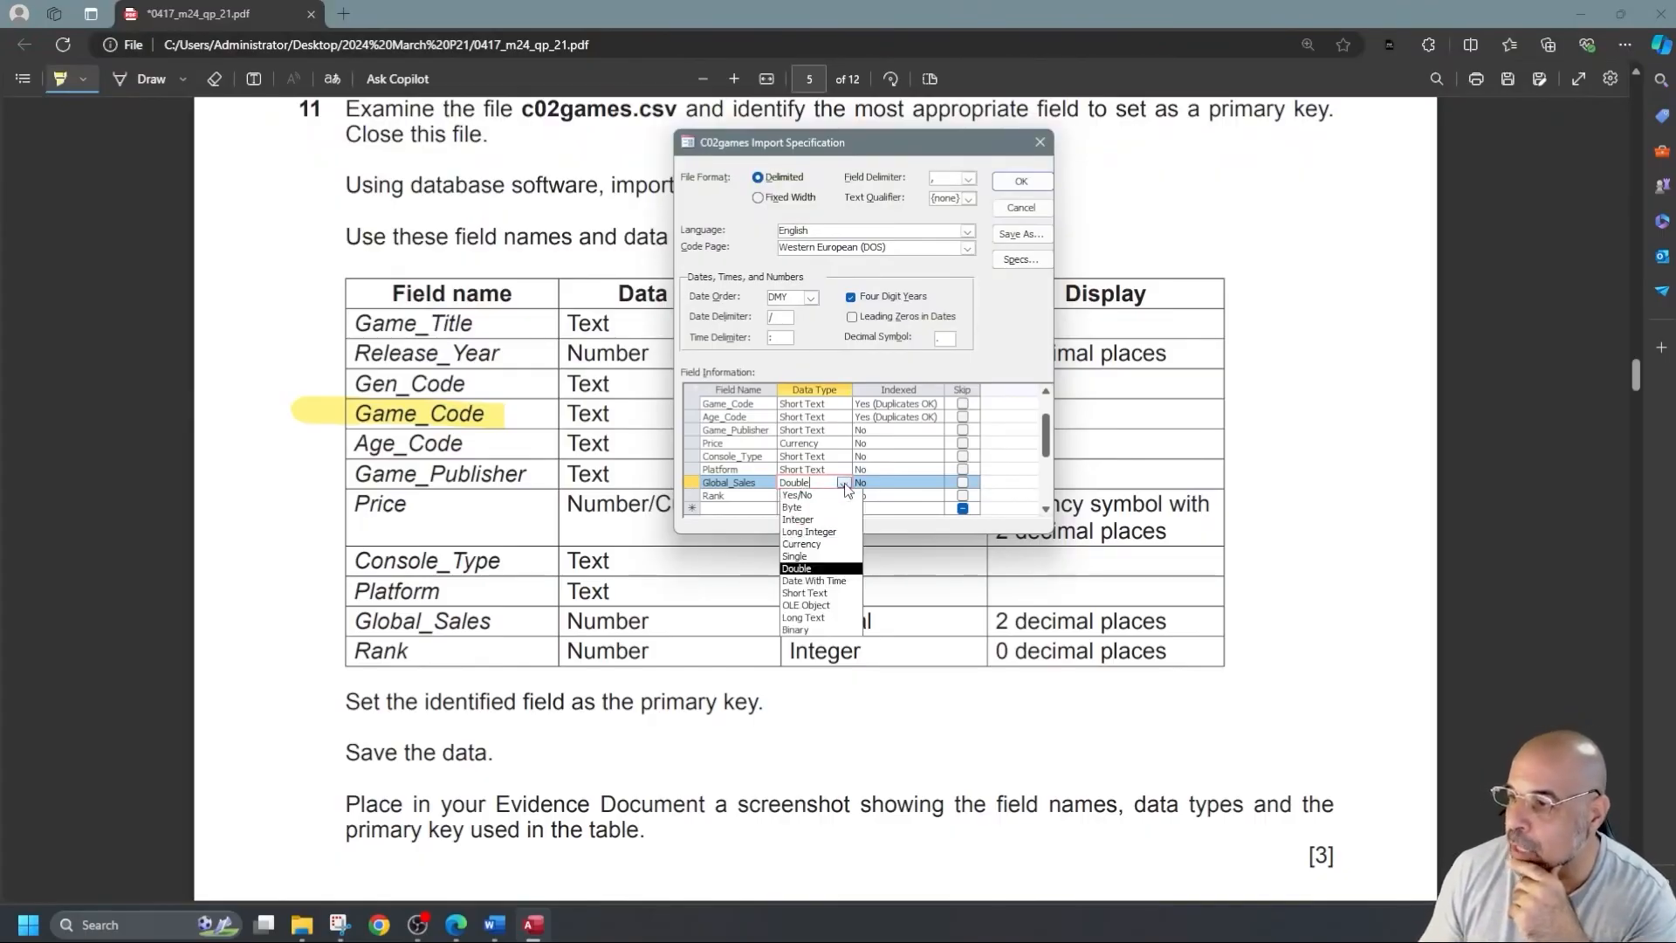
left_click(845, 485)
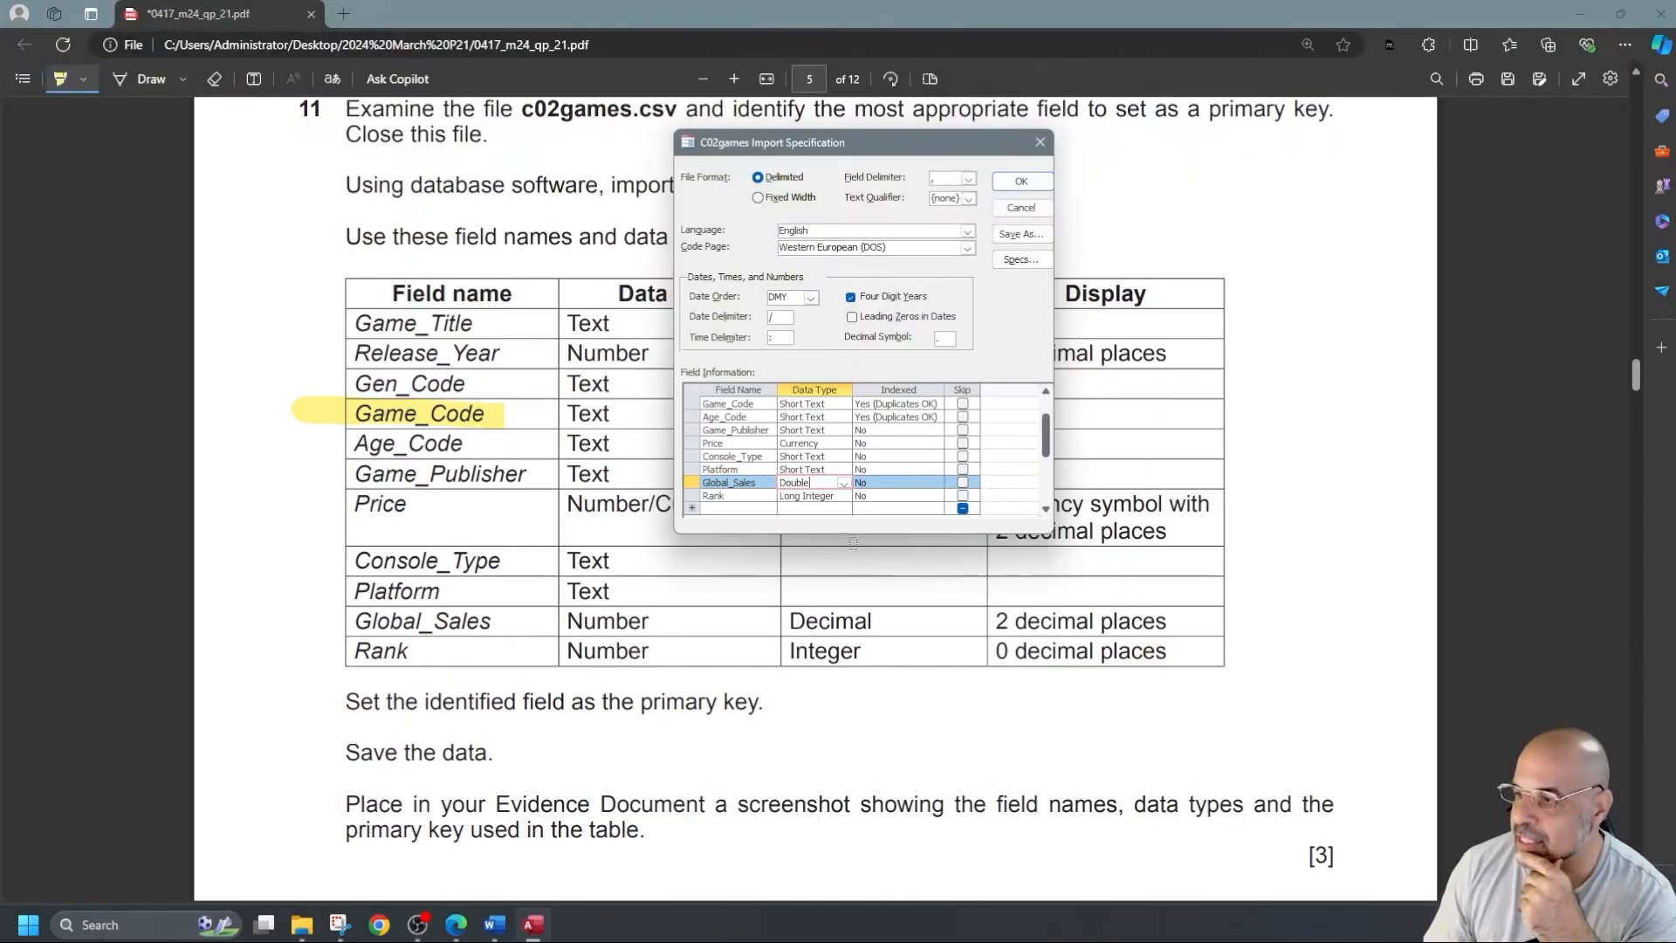
left_click(805, 496)
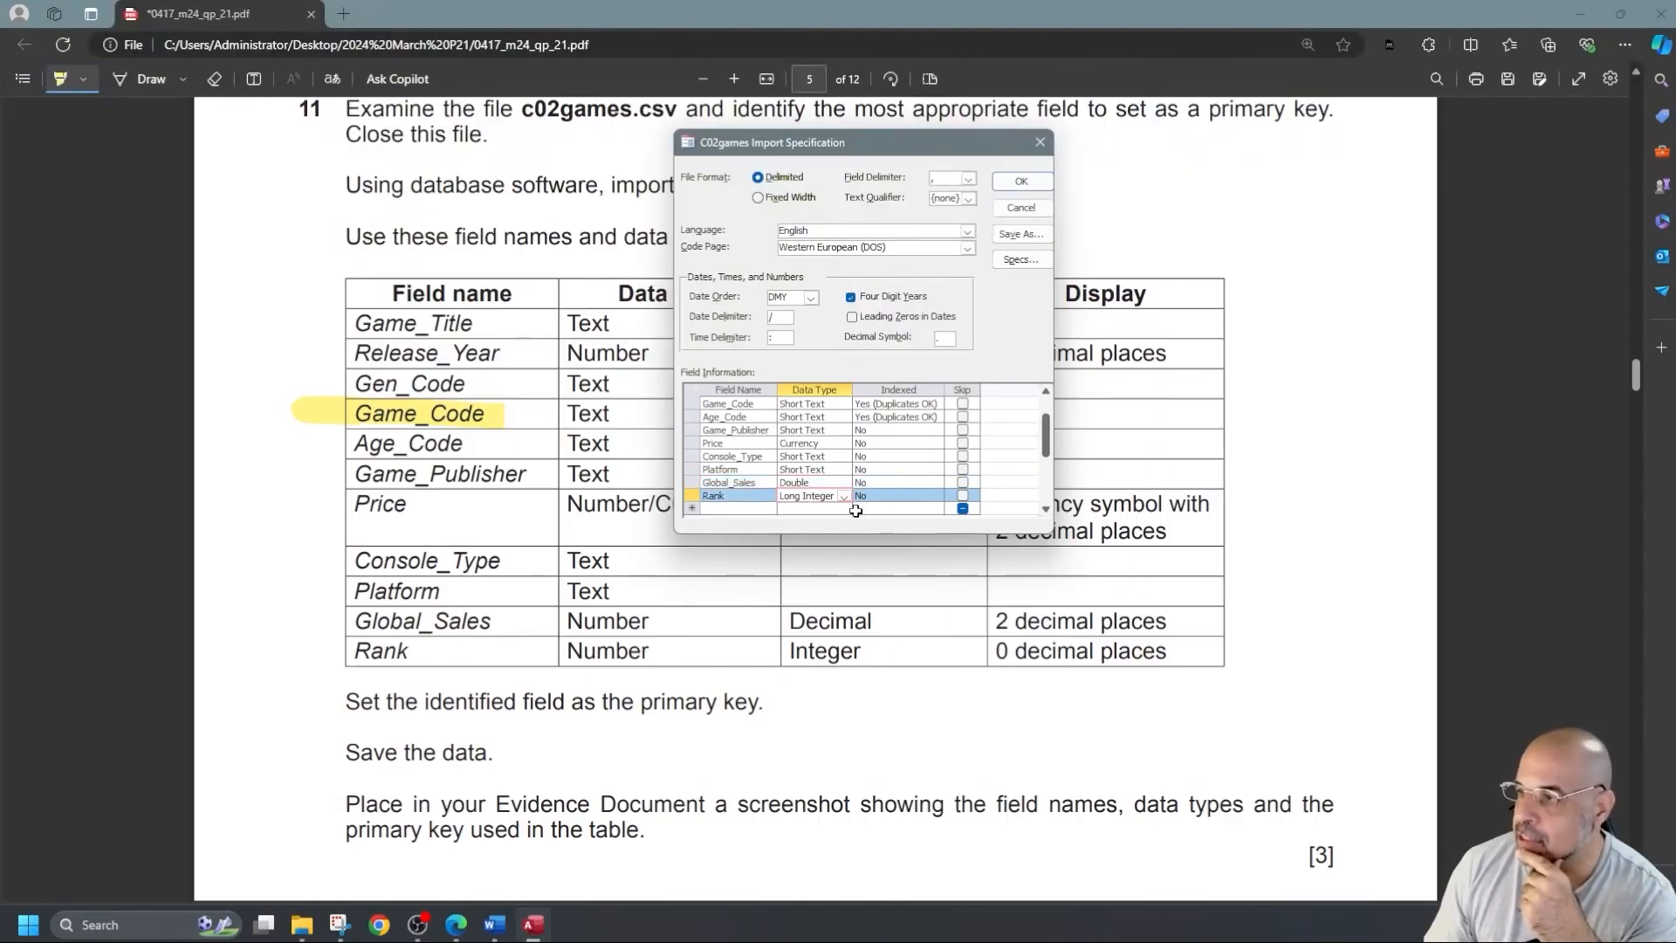
left_click(1020, 182)
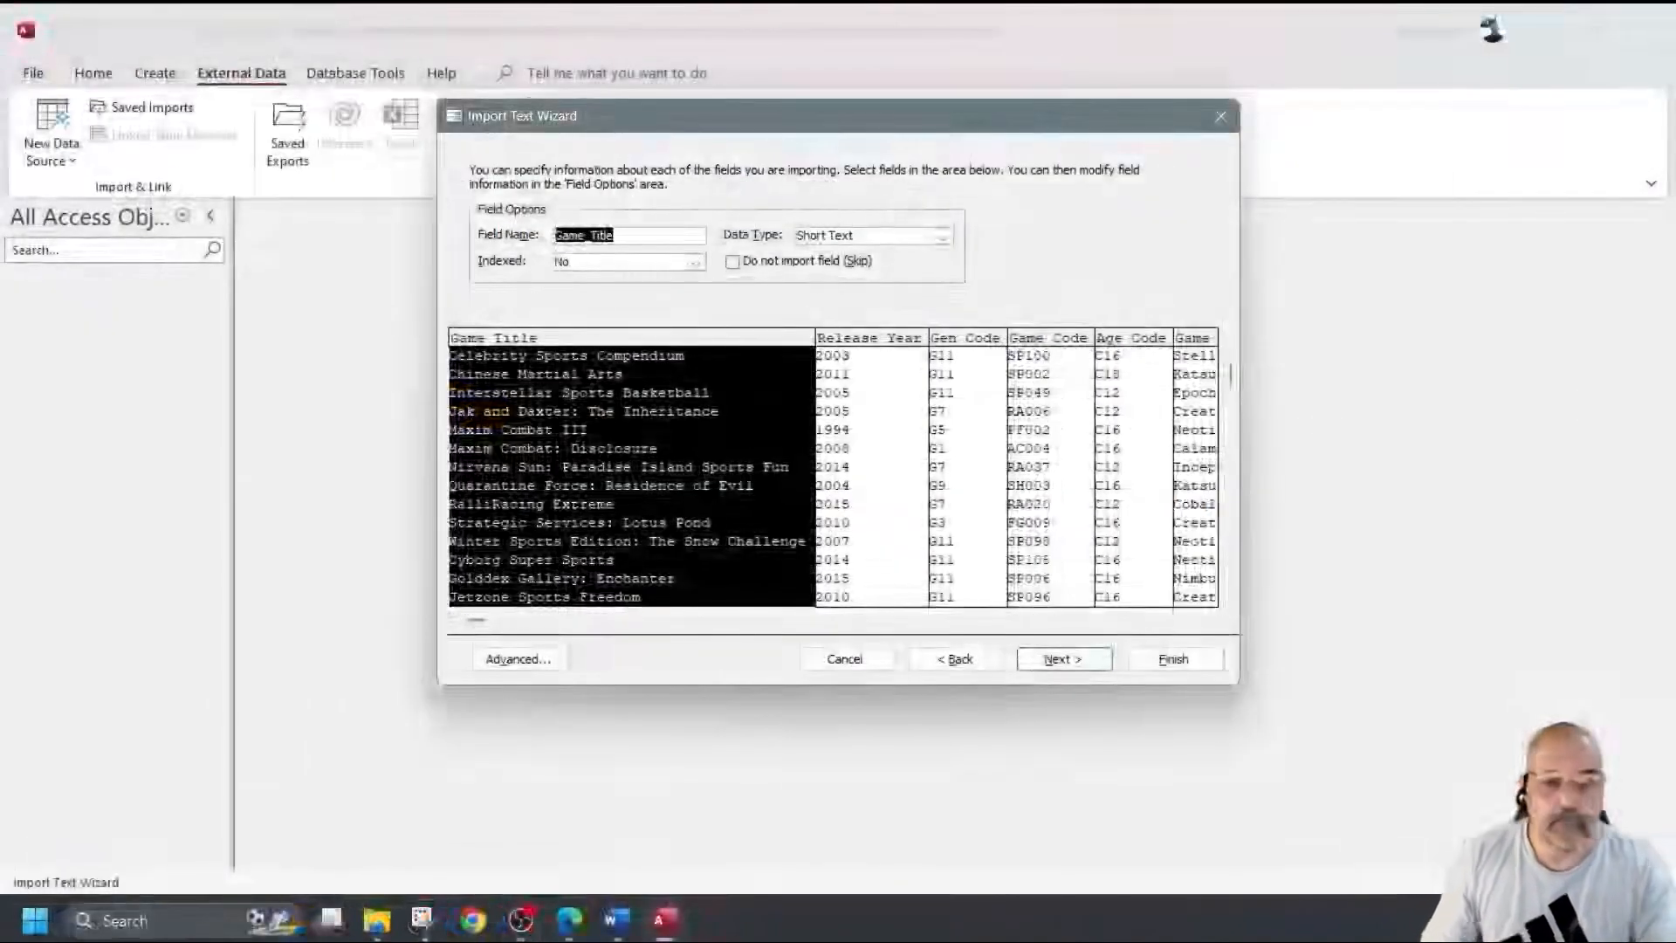
Finish importing c02games.csv with Game_Code as the chosen primary key, without saving import steps.
left_click(1078, 657)
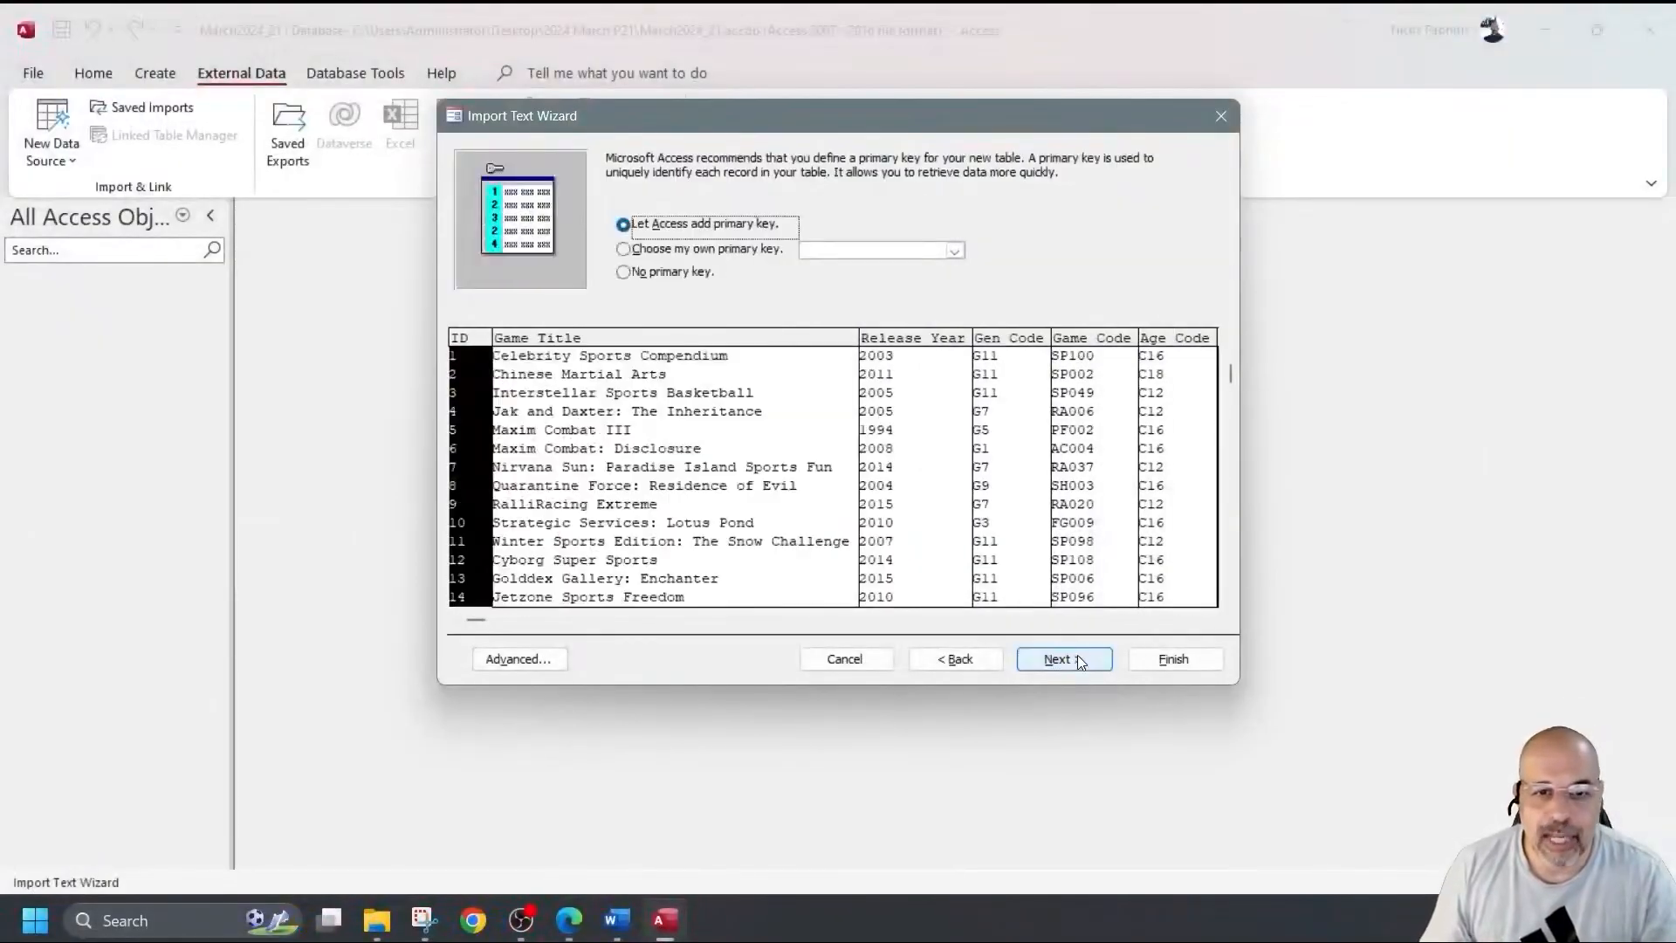
left_click(733, 251)
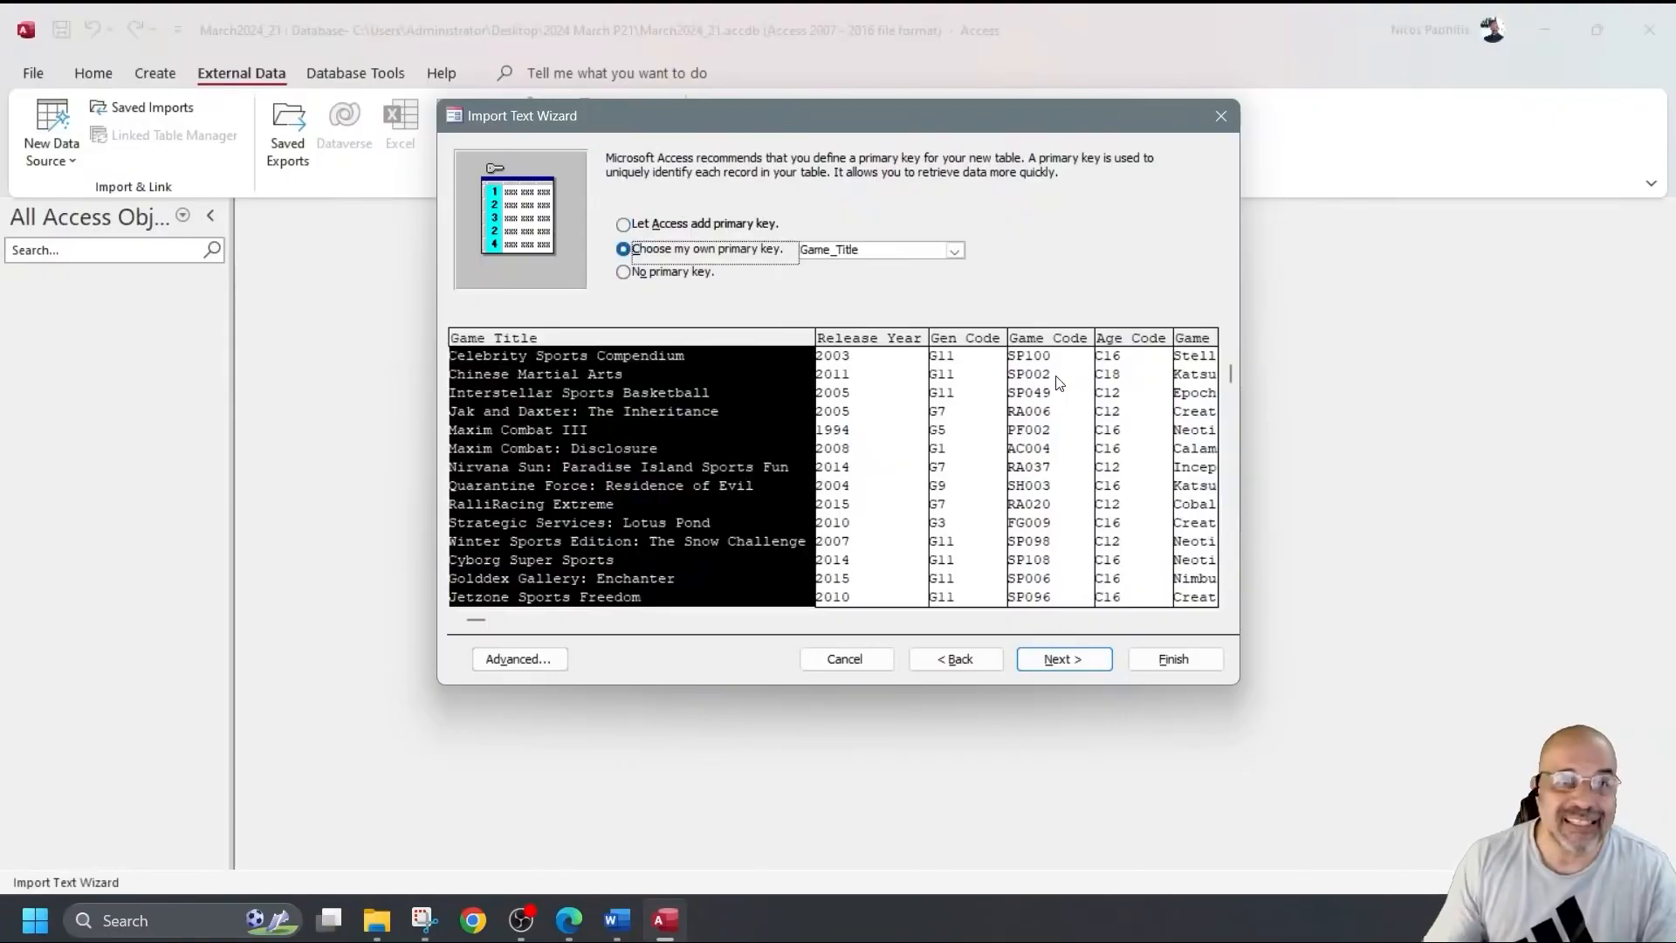
left_click(955, 251)
left_click(845, 314)
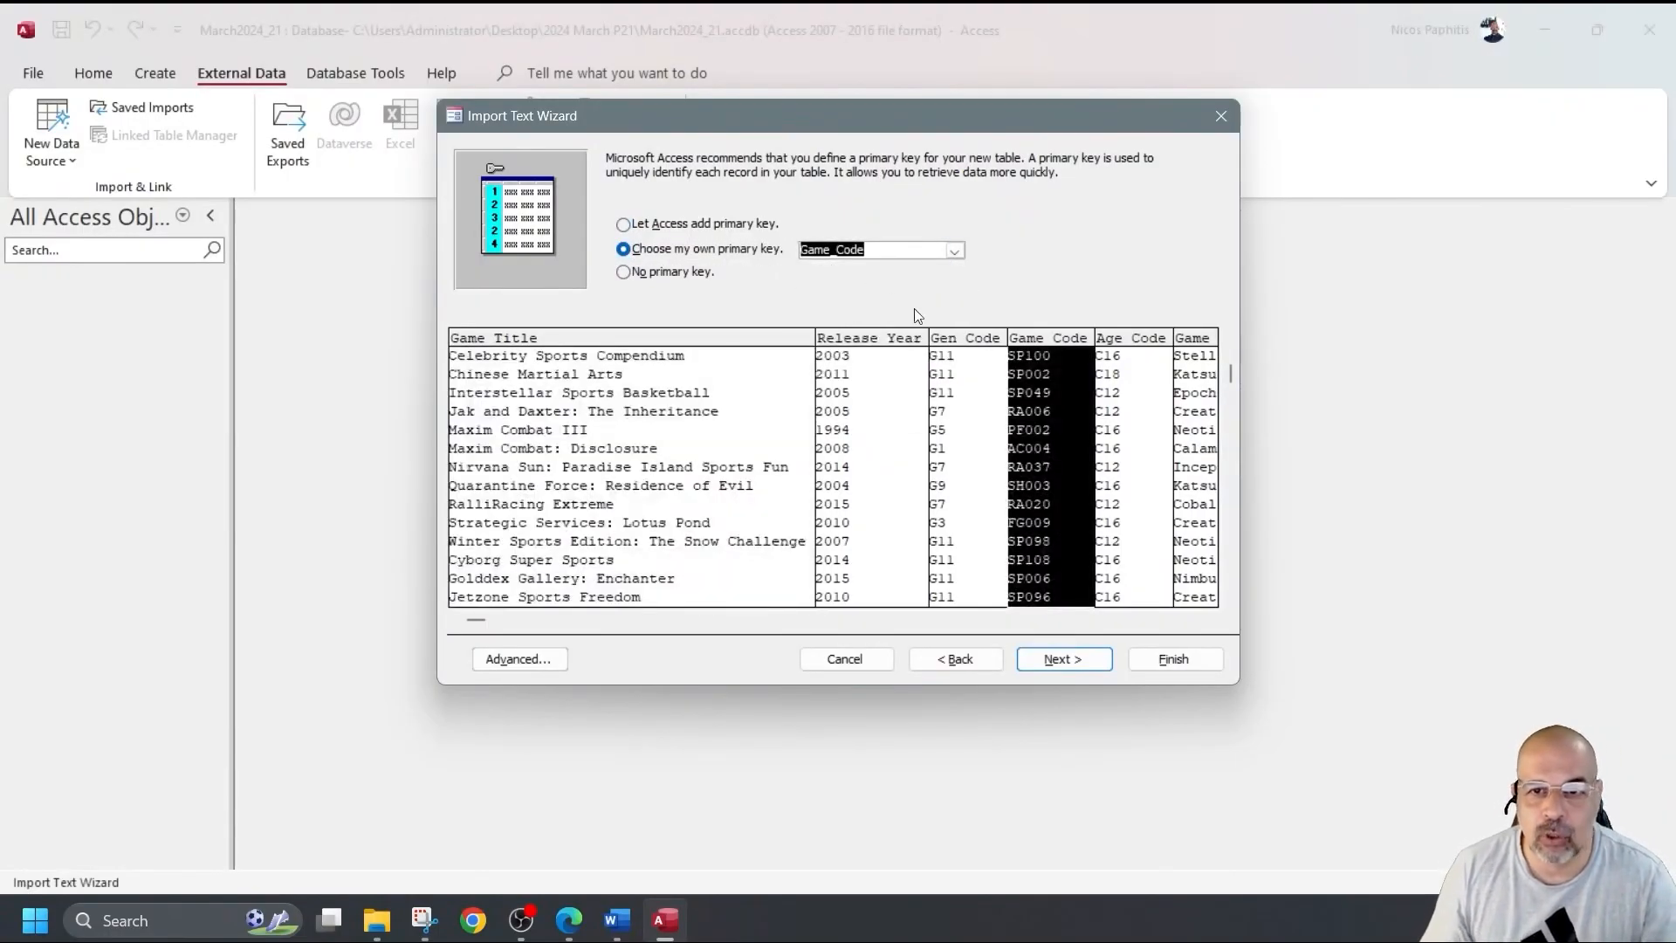
left_click(1170, 659)
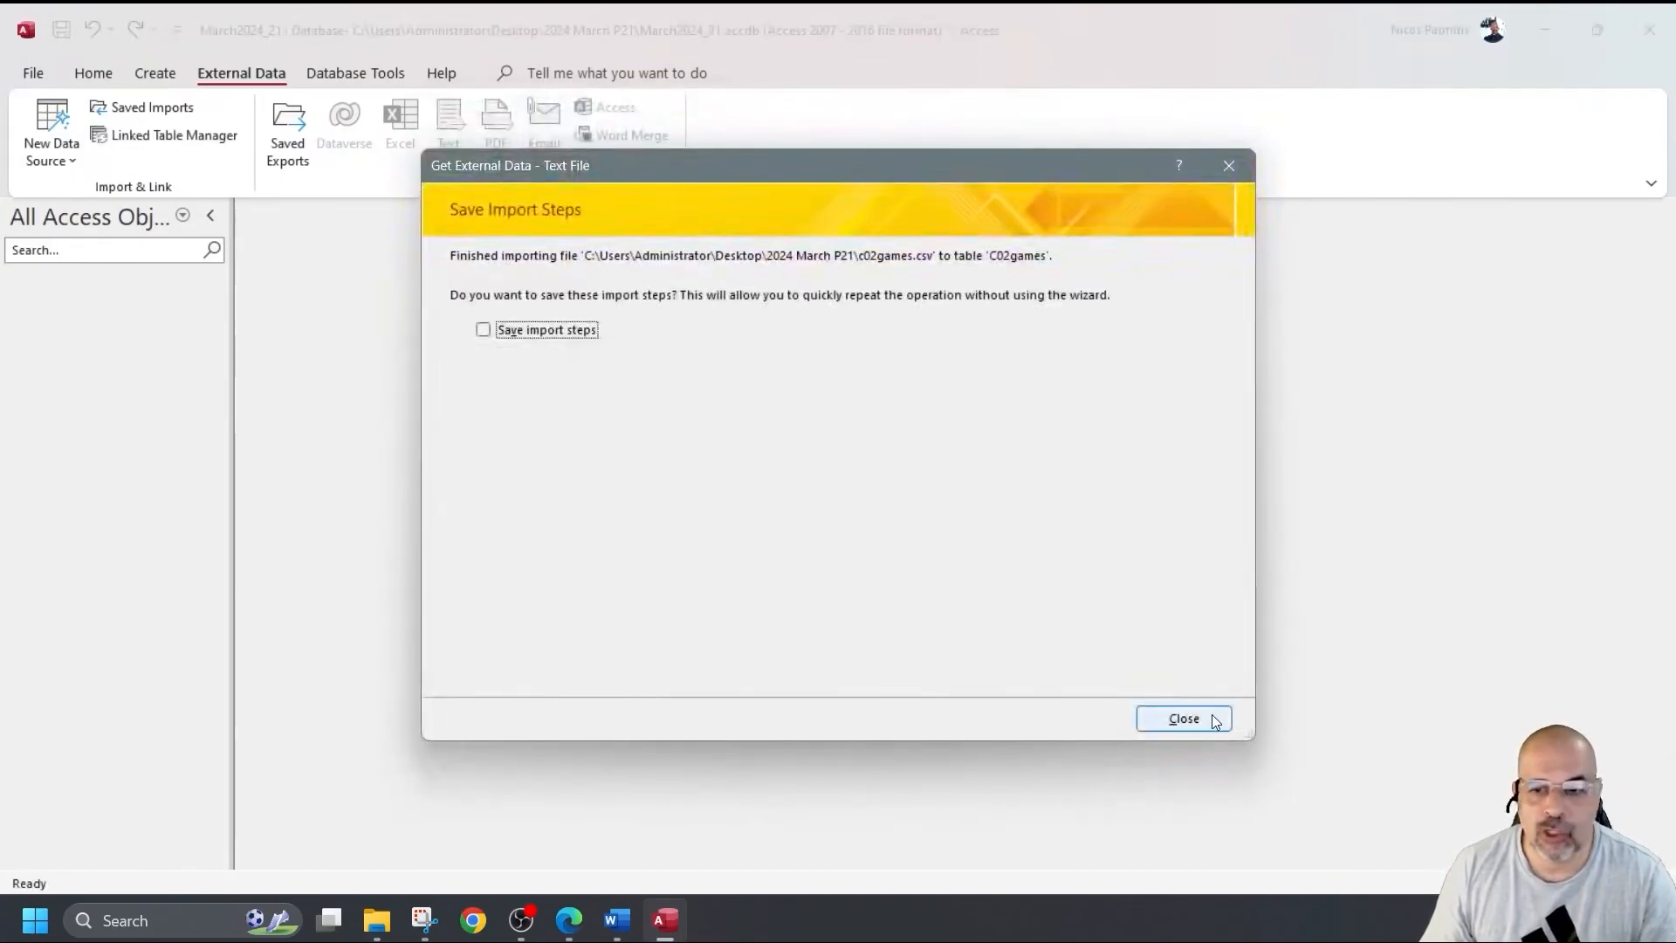
left_click(1189, 718)
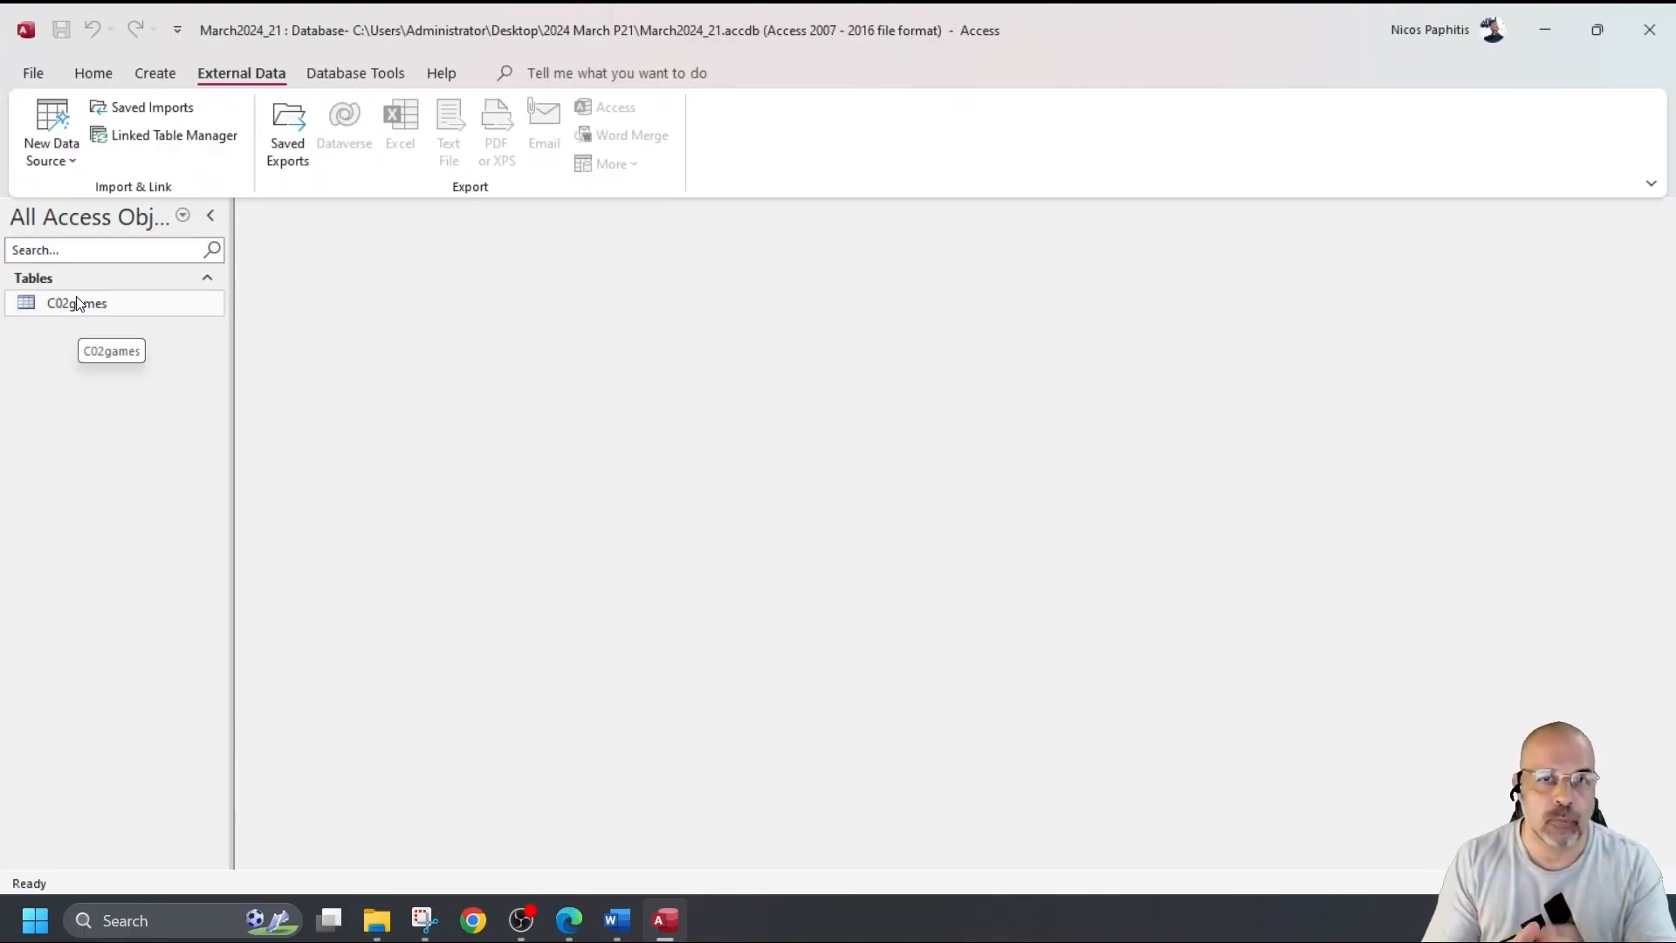
Open the C02games table in Design view, then switch to the exam paper PDF.
double_click(77, 303)
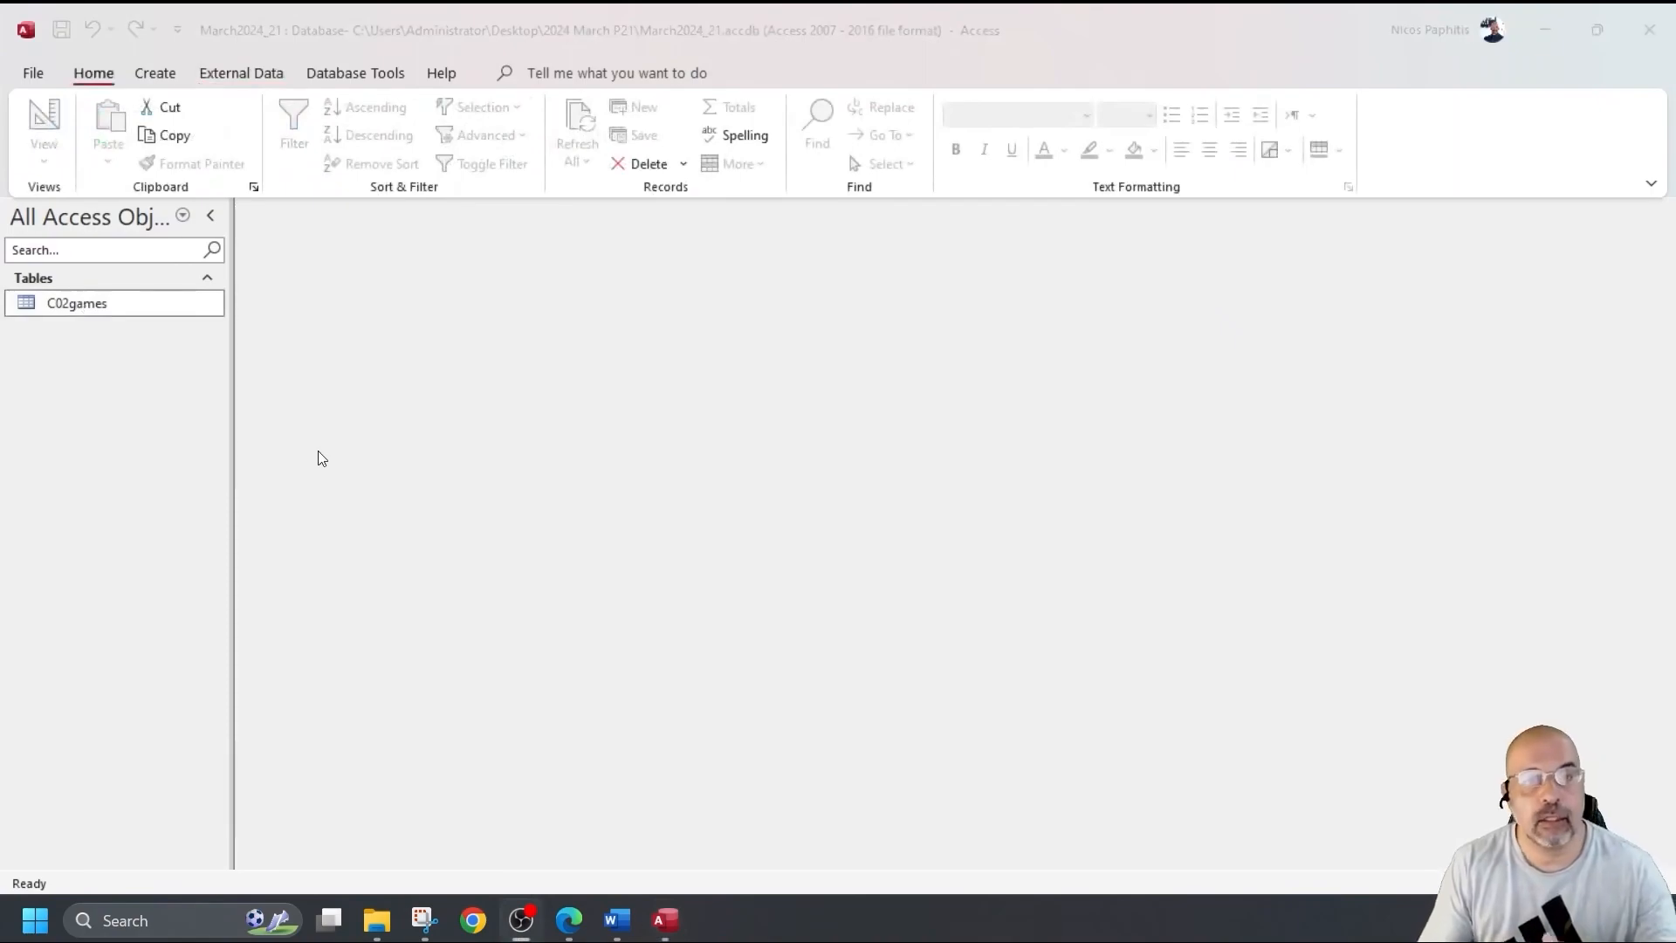
double_click(110, 306)
left_click(52, 133)
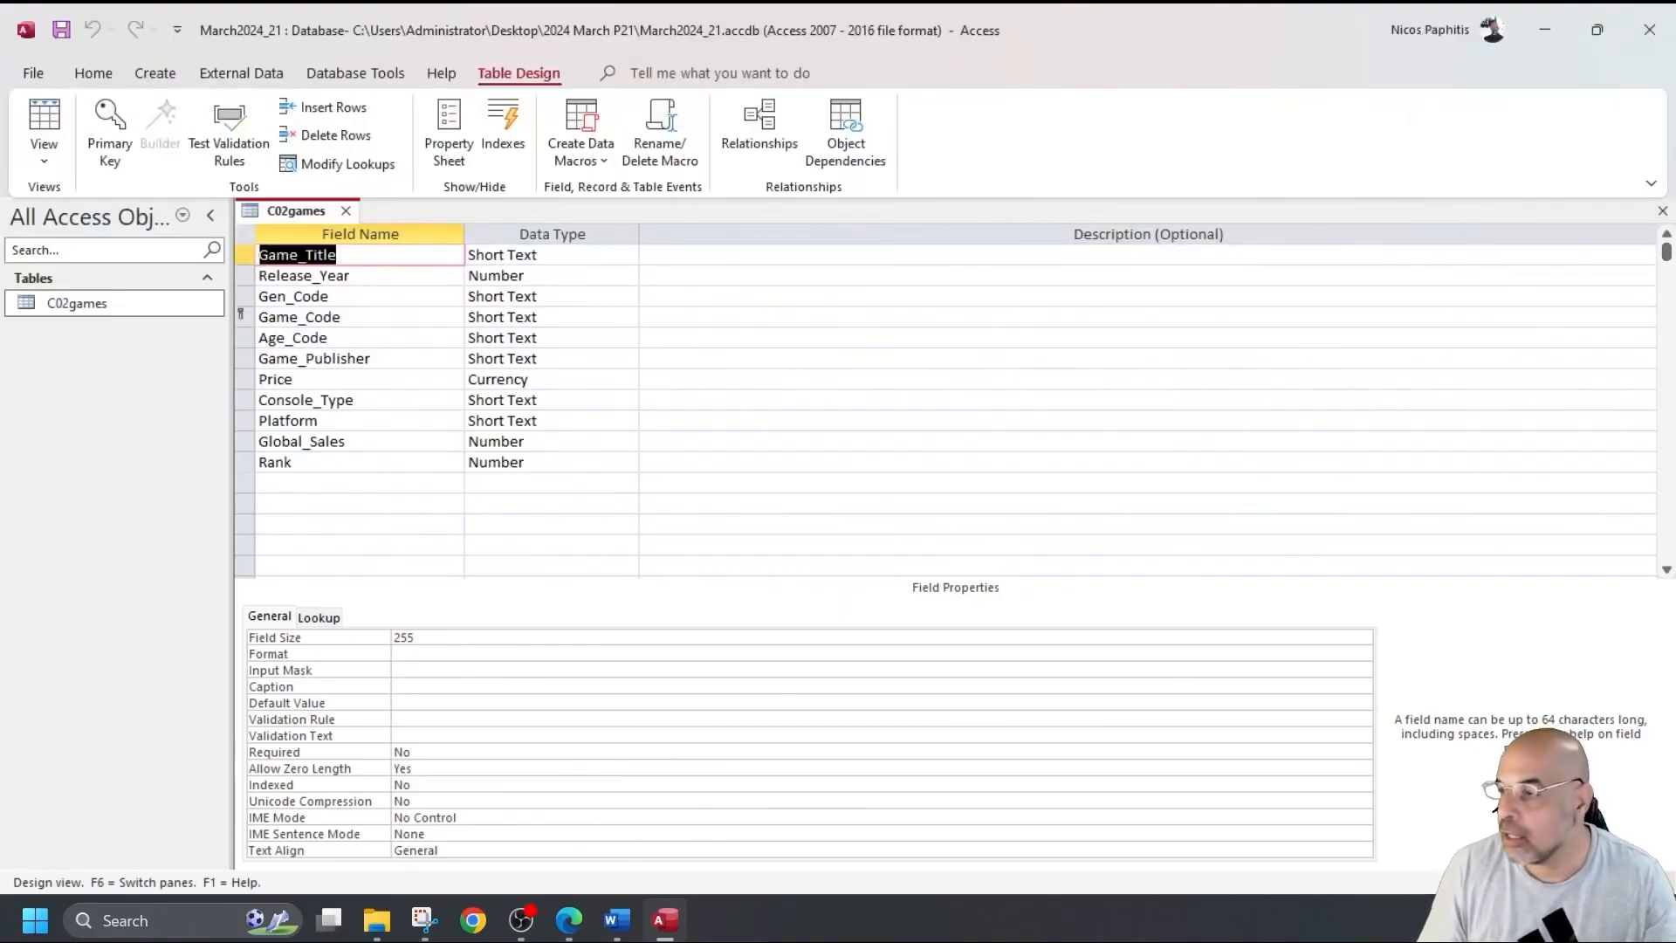
key("alt+Tab")
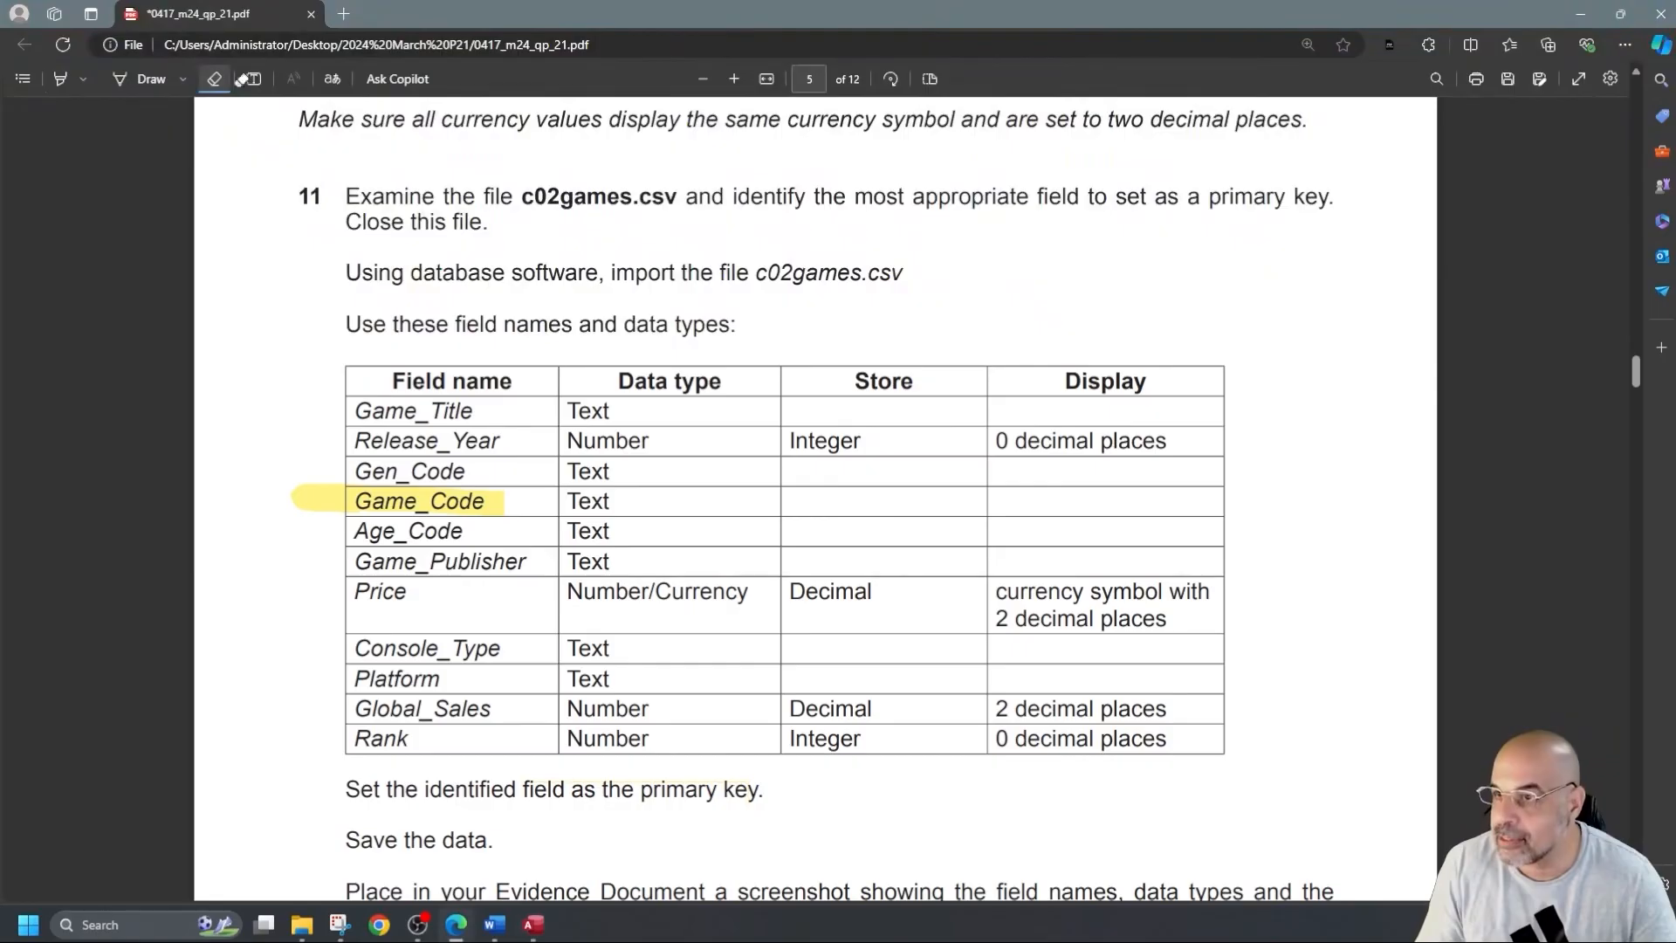
Highlight question 11's Price display requirement and the Global_Sales row in the PDF.
left_click(60, 79)
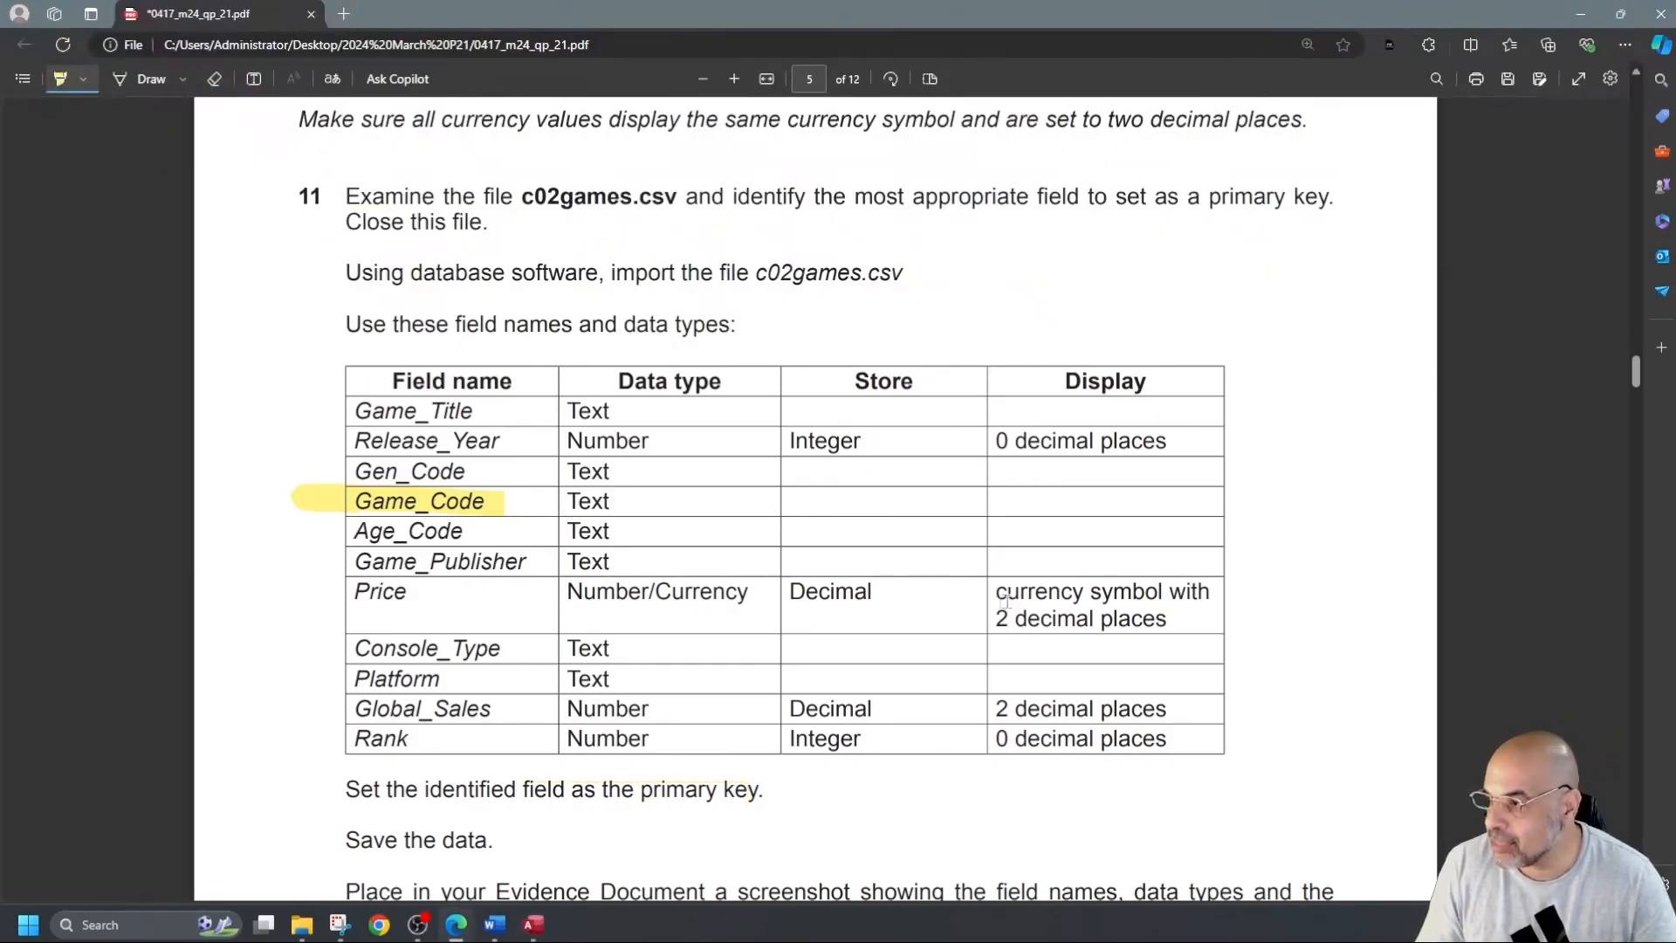
left_click_drag(1179, 626, 972, 590)
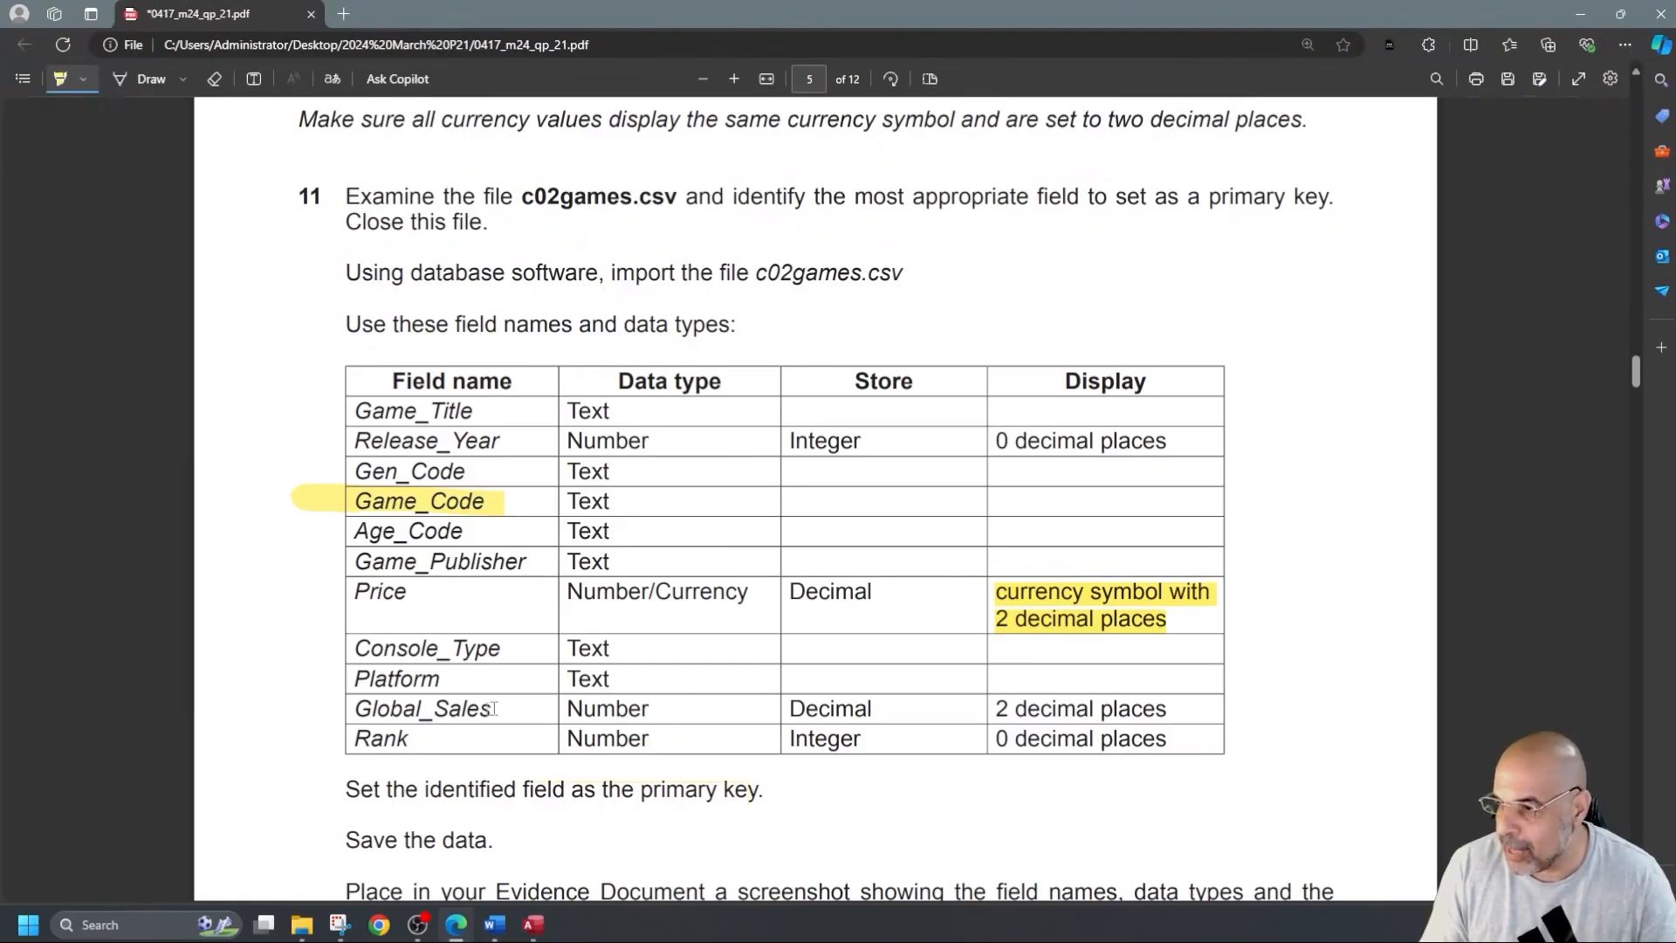
left_click_drag(353, 709, 1161, 709)
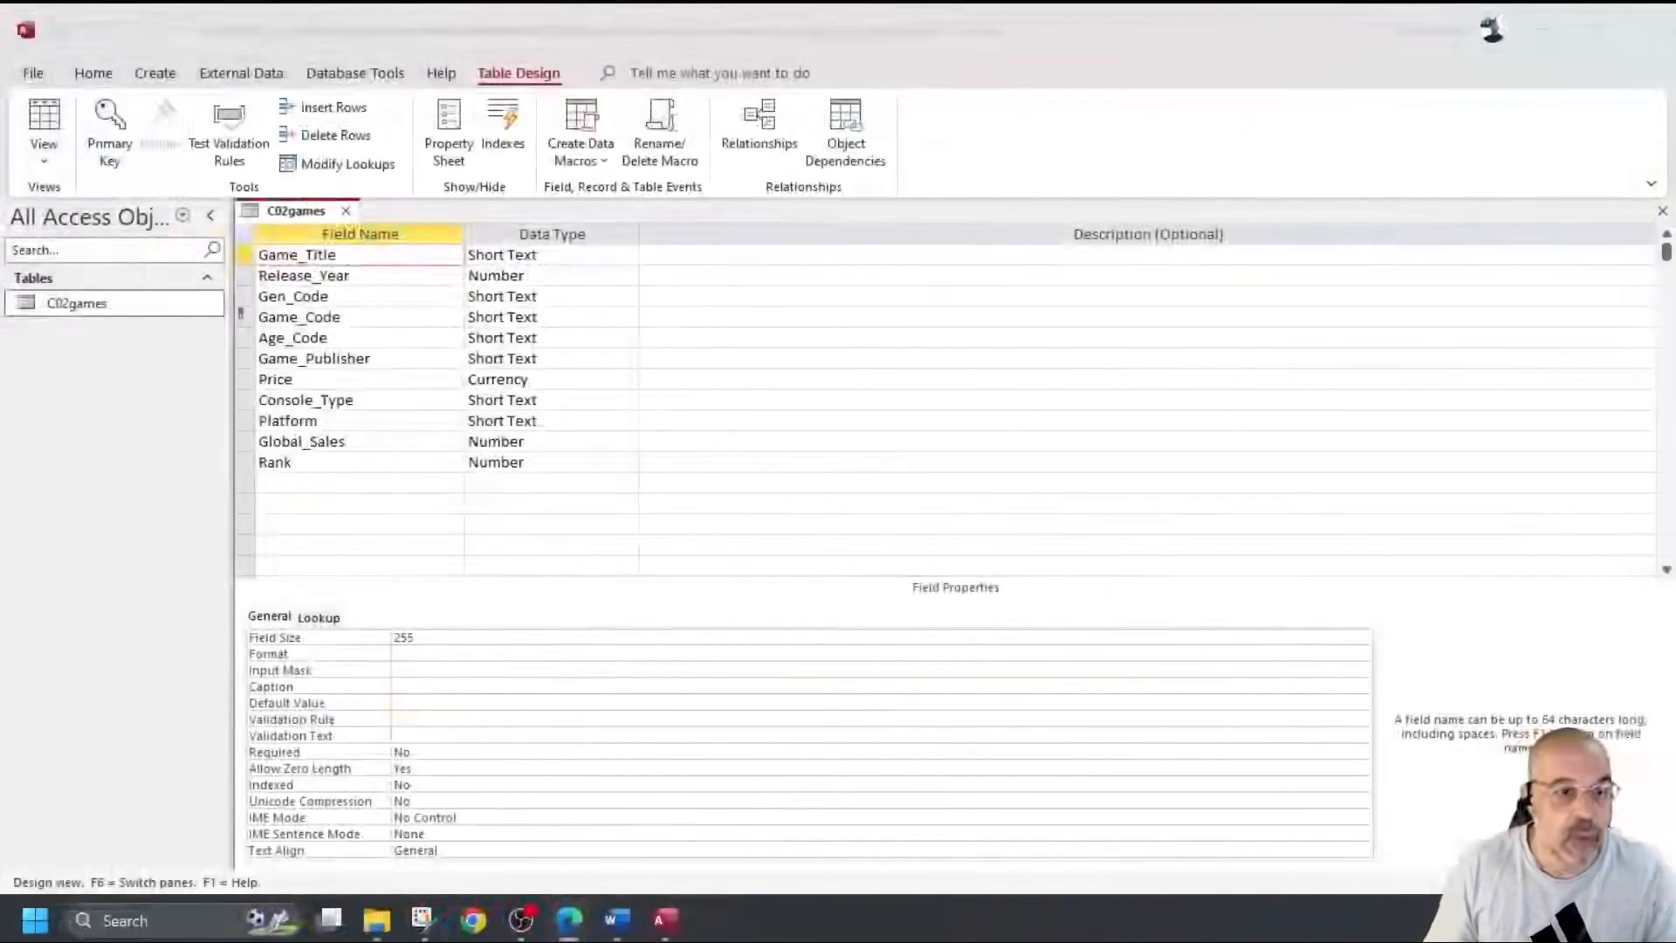
Inspect Global_Sales's field size and how record 11's 8.9 value displays in Datasheet view.
left_click(541, 441)
left_click(452, 638)
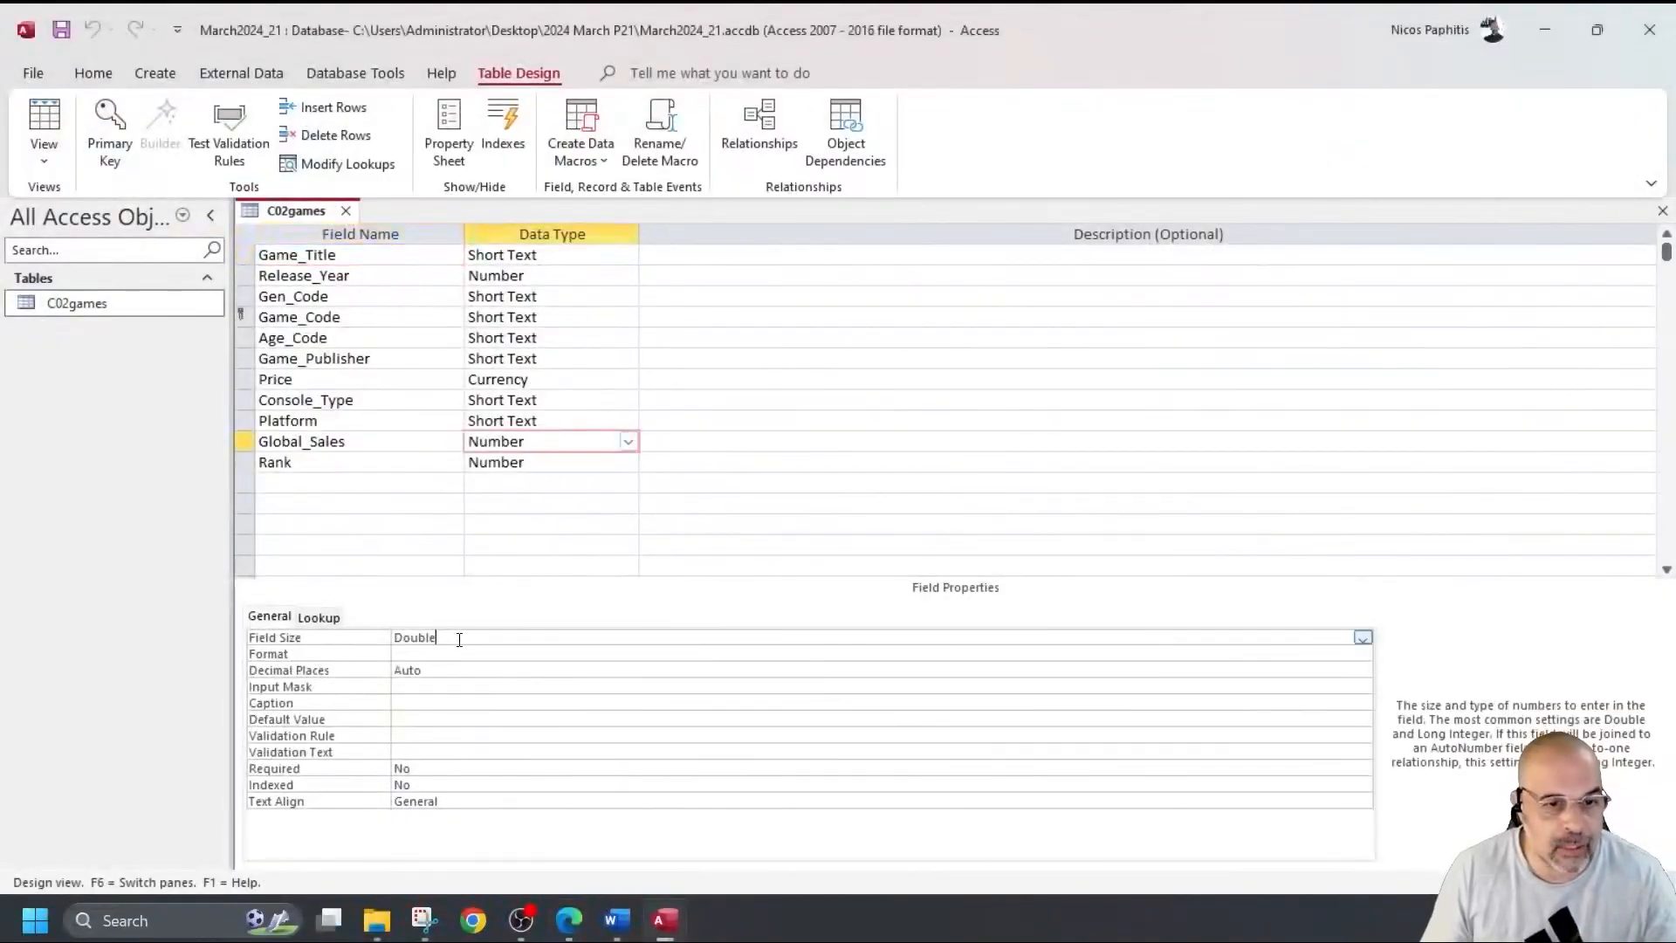
left_click(43, 122)
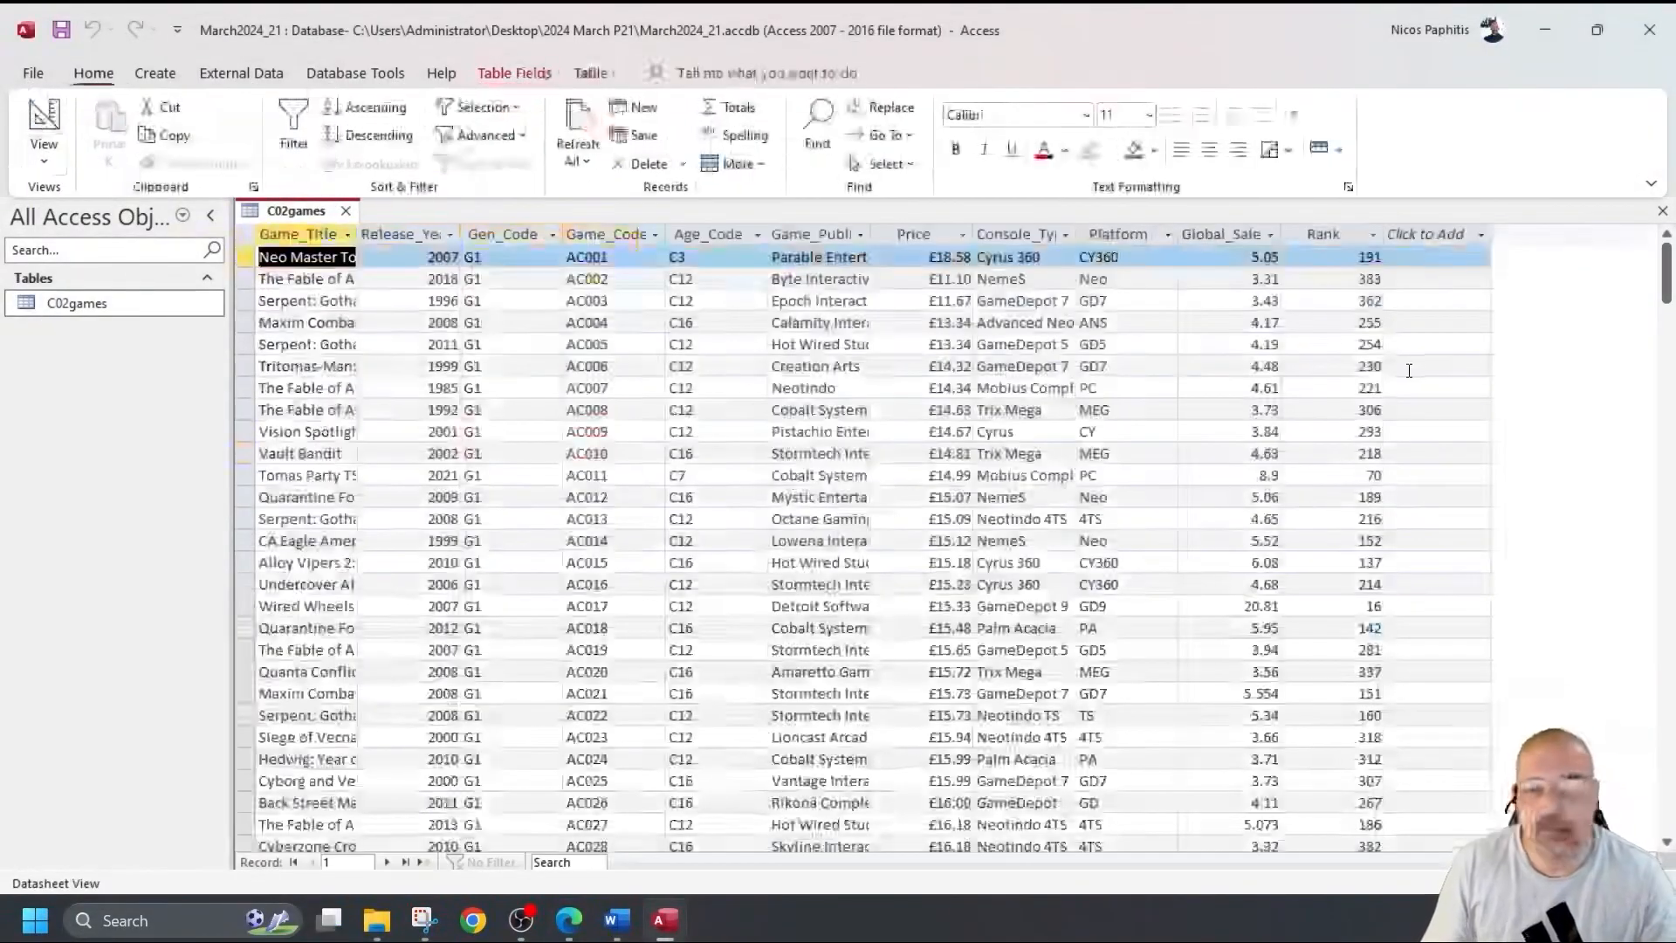
left_click(1260, 475)
left_click_drag(1242, 473, 1283, 475)
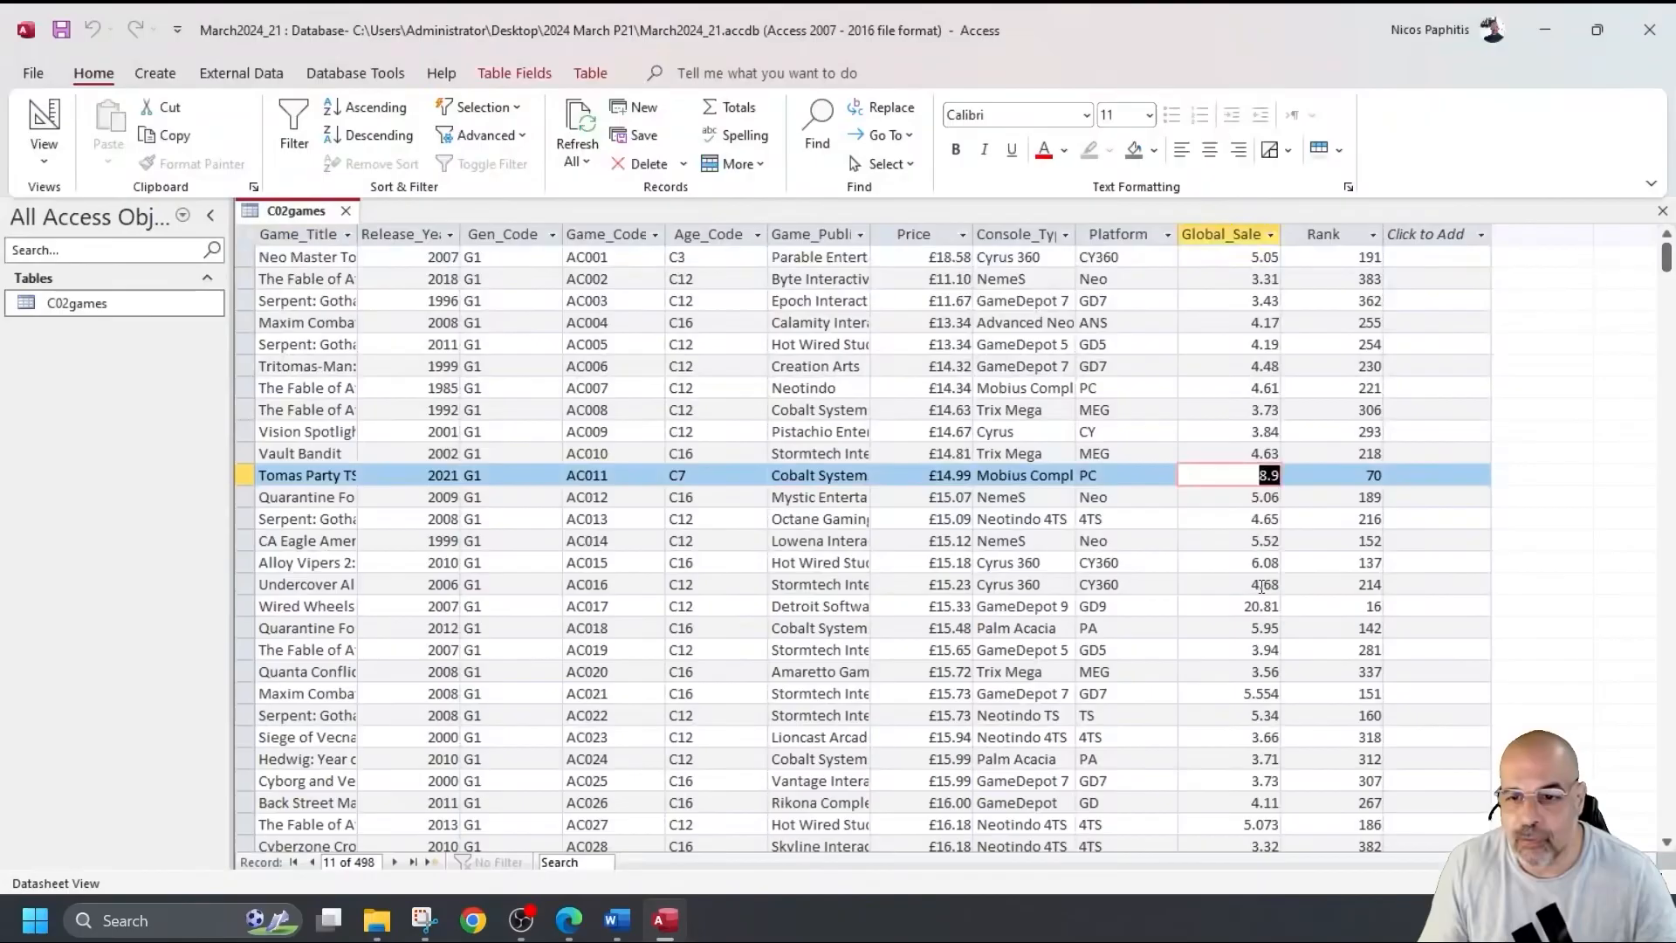
scroll(1262, 583, "down", 4)
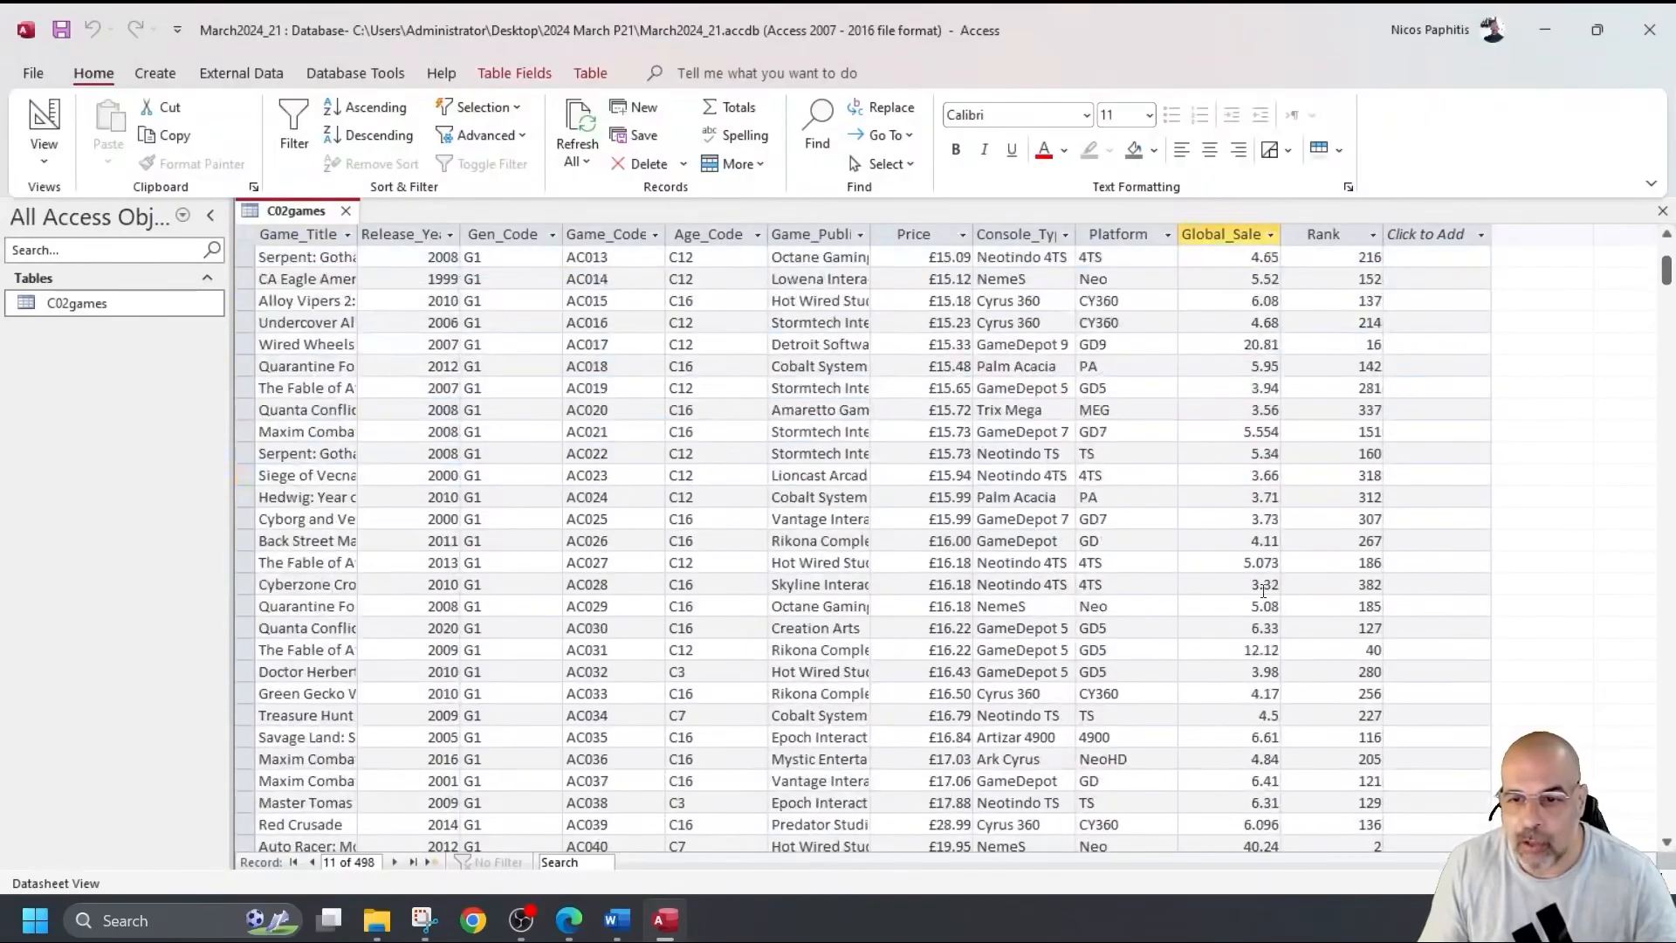
scroll(1263, 591, "up", 4)
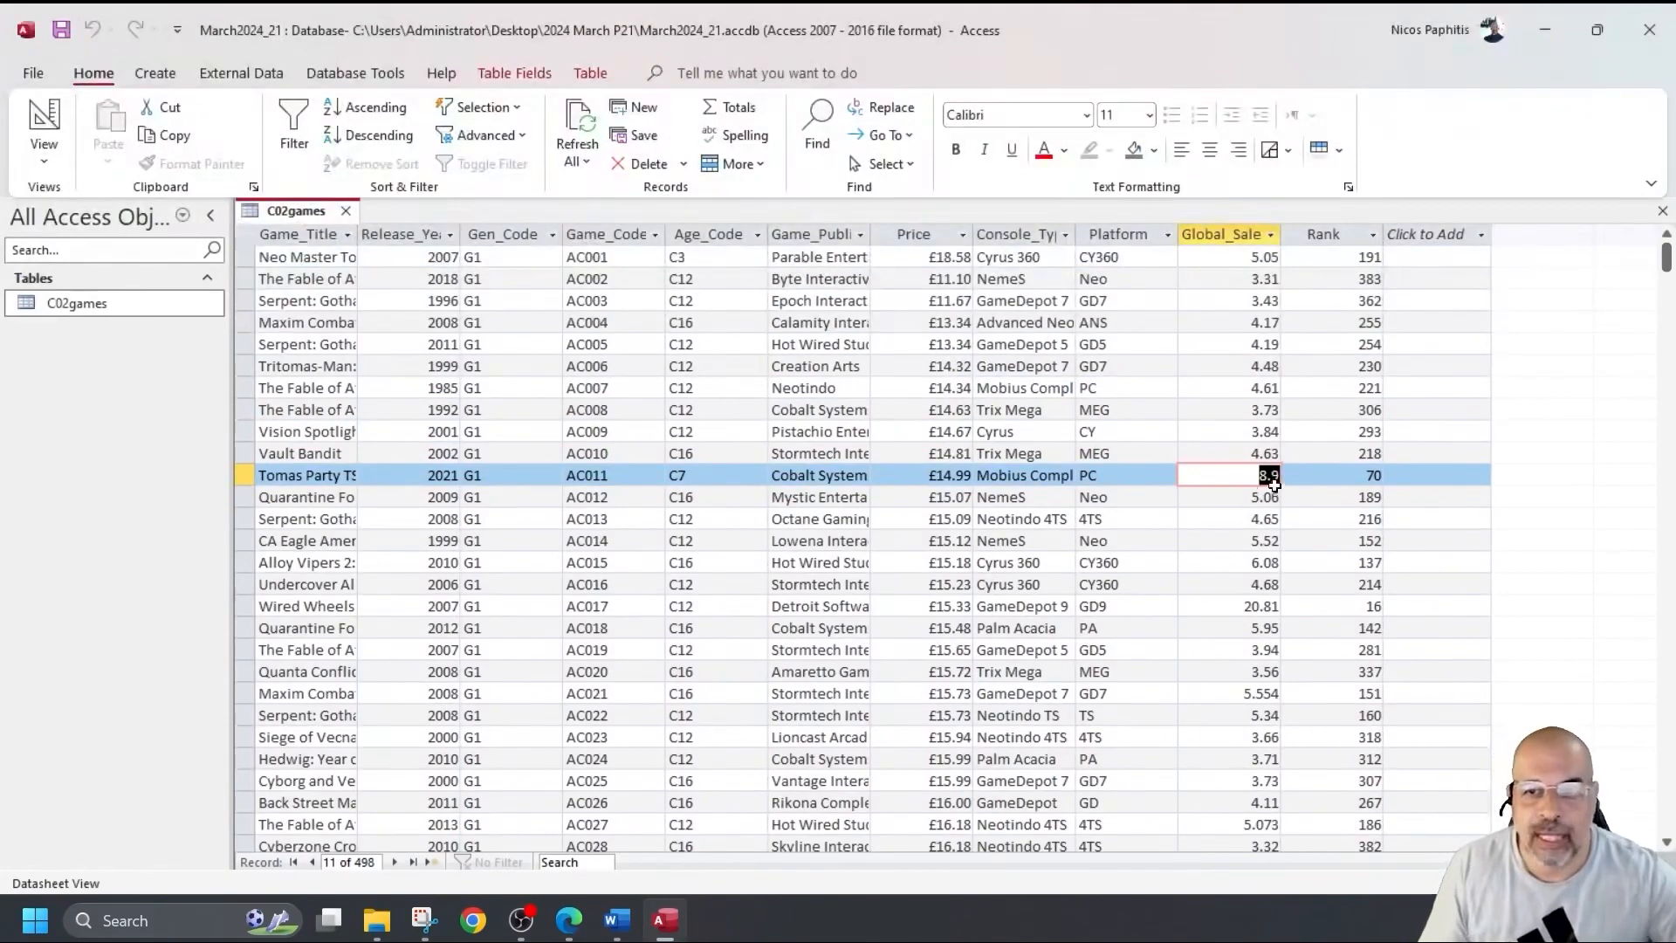
left_click(1280, 475)
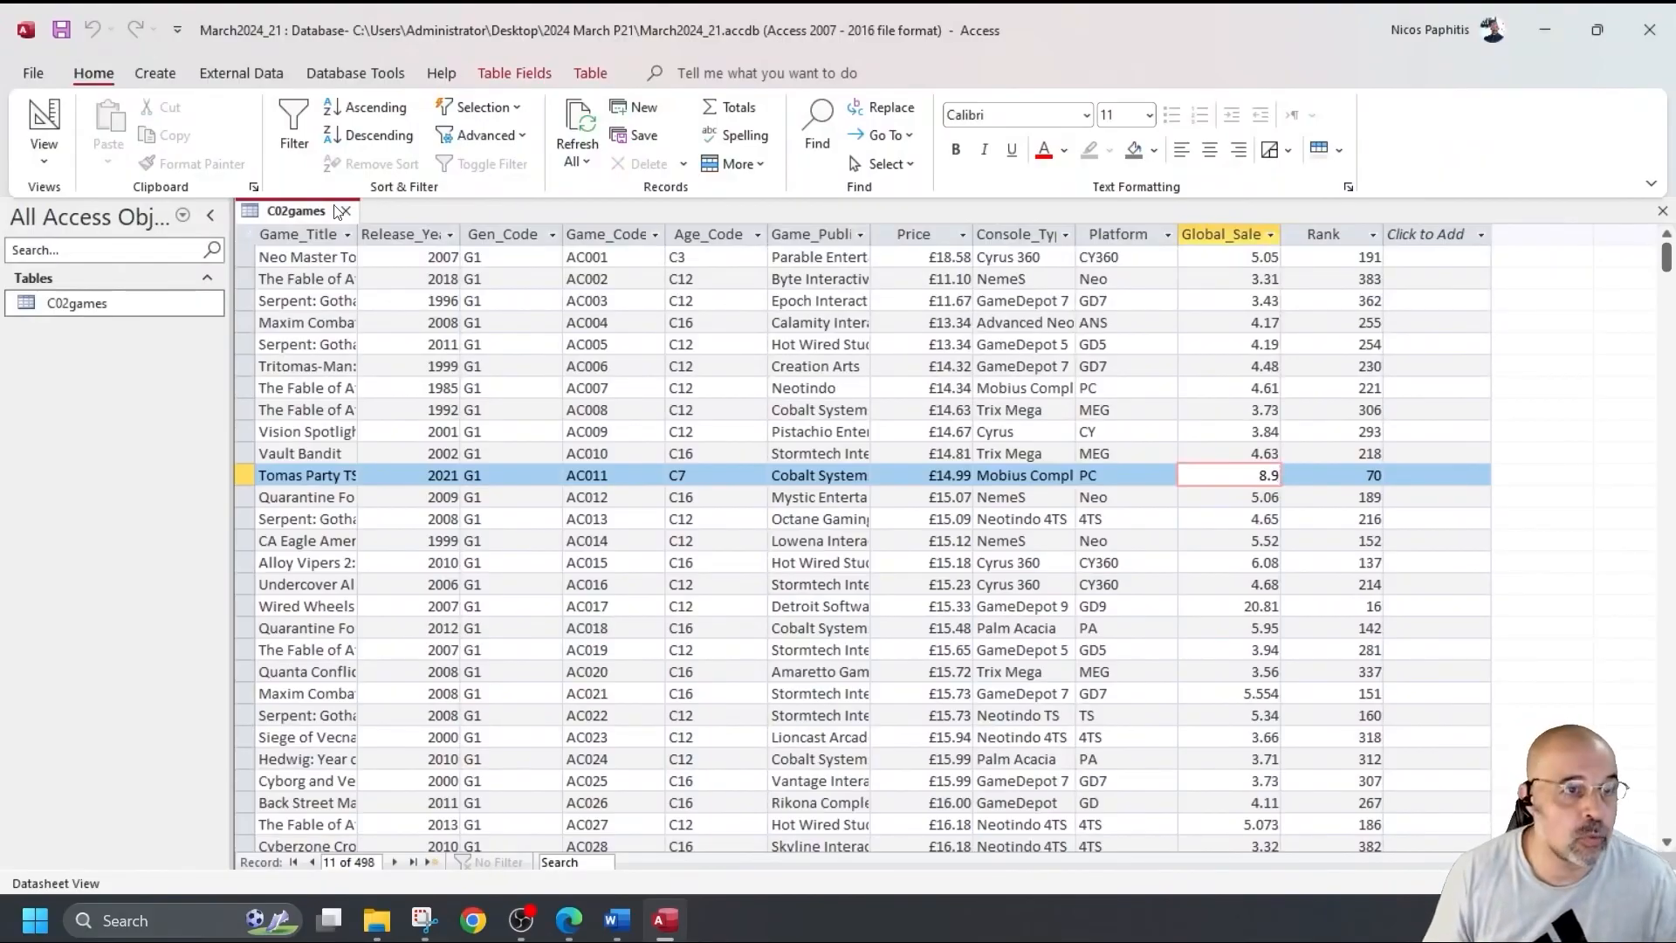
Set Global_Sales to 2 decimal places, save, and check record 11 in Datasheet view.
left_click(44, 118)
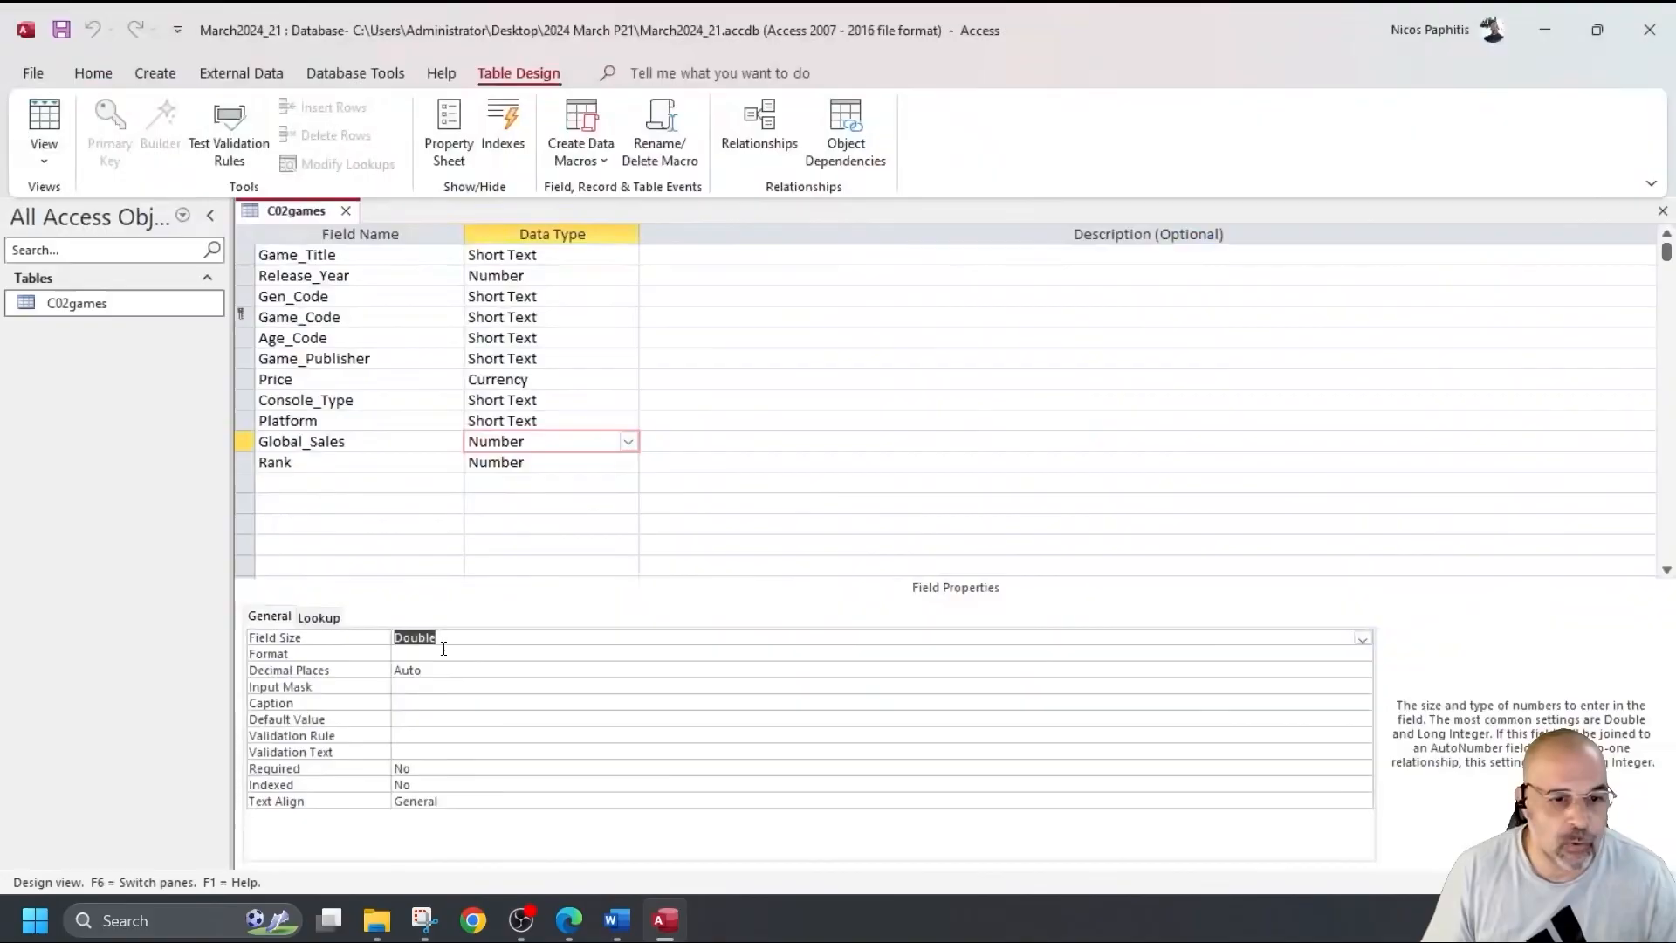
left_click(422, 671)
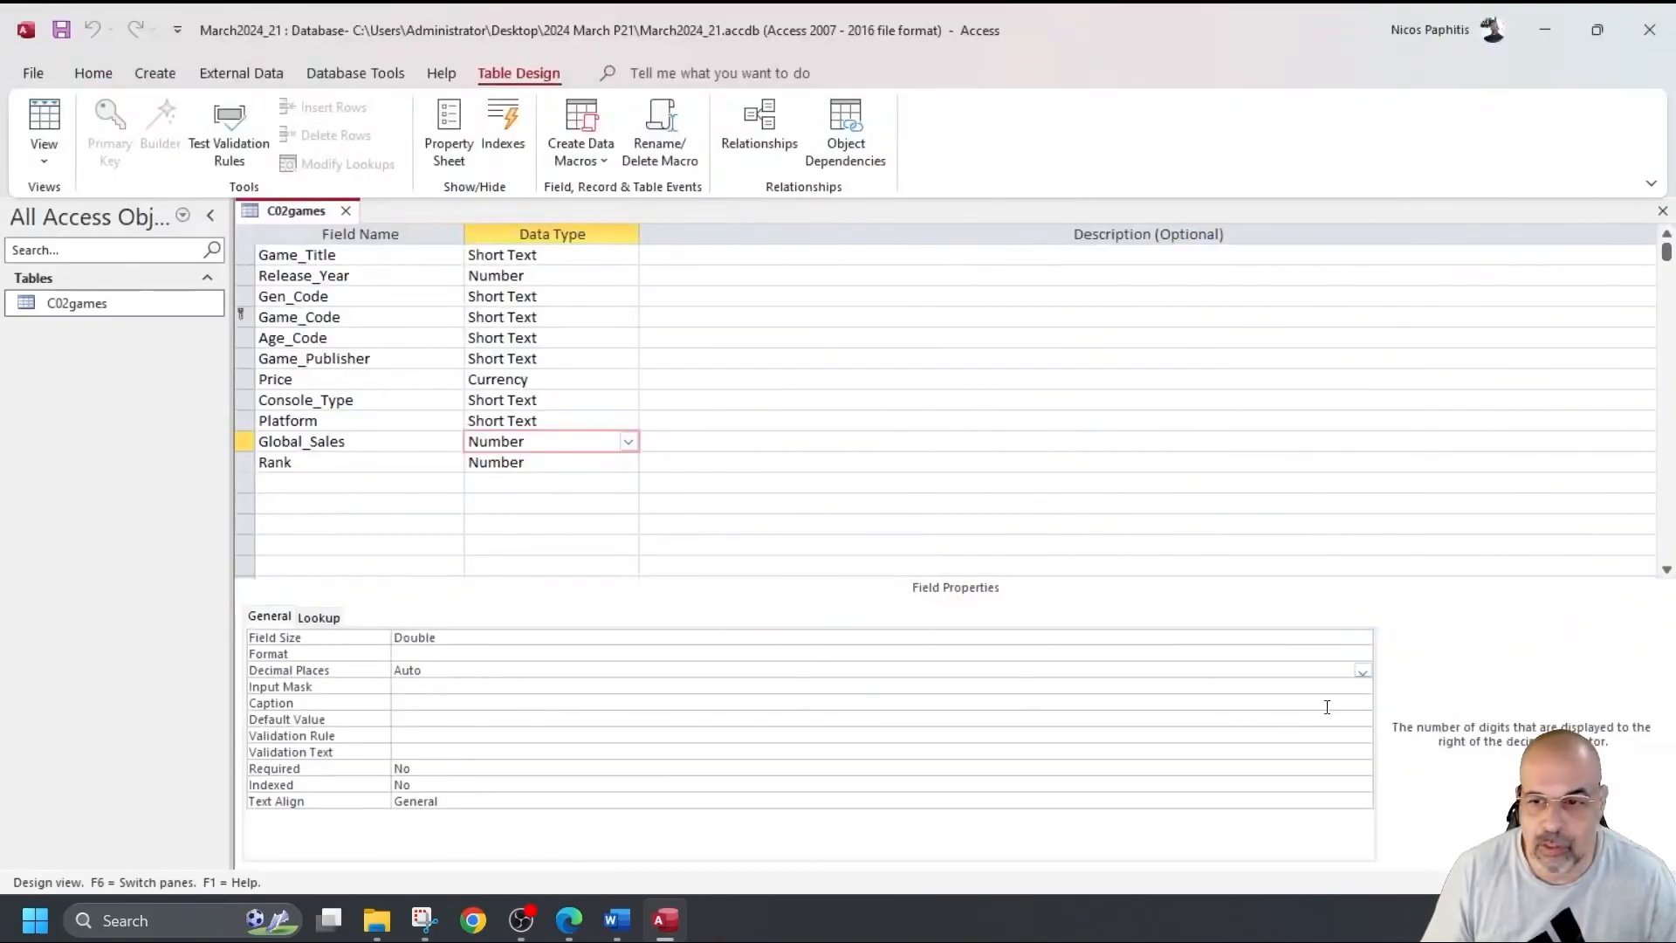
left_click(1363, 671)
left_click(454, 472)
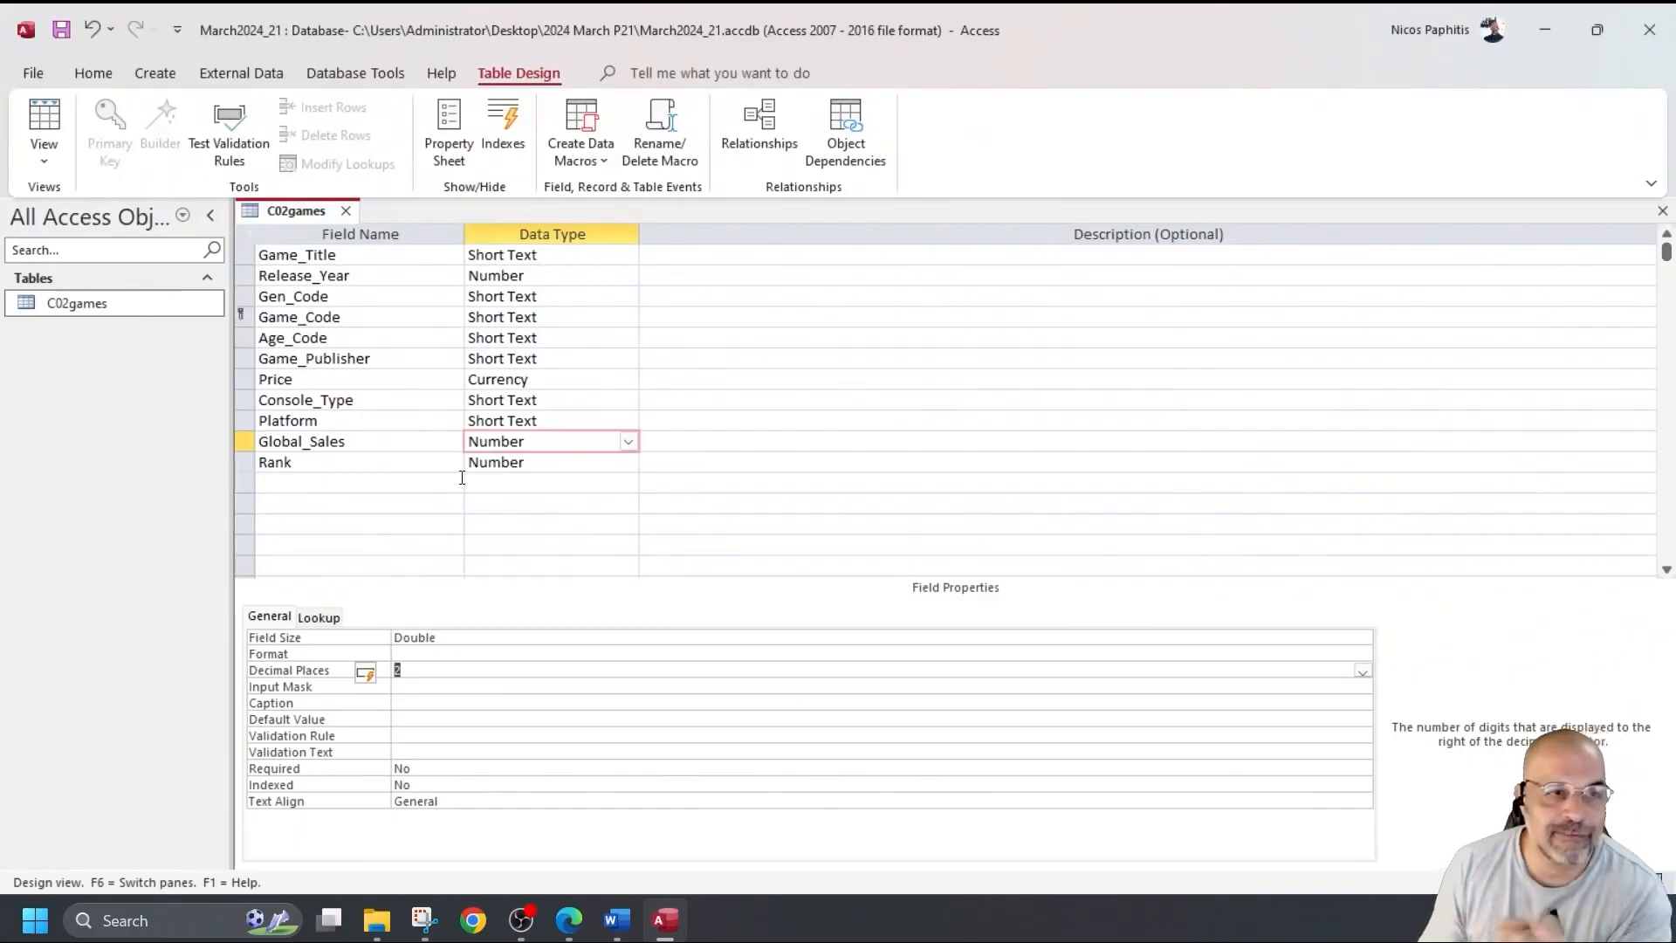
left_click(61, 29)
left_click(61, 115)
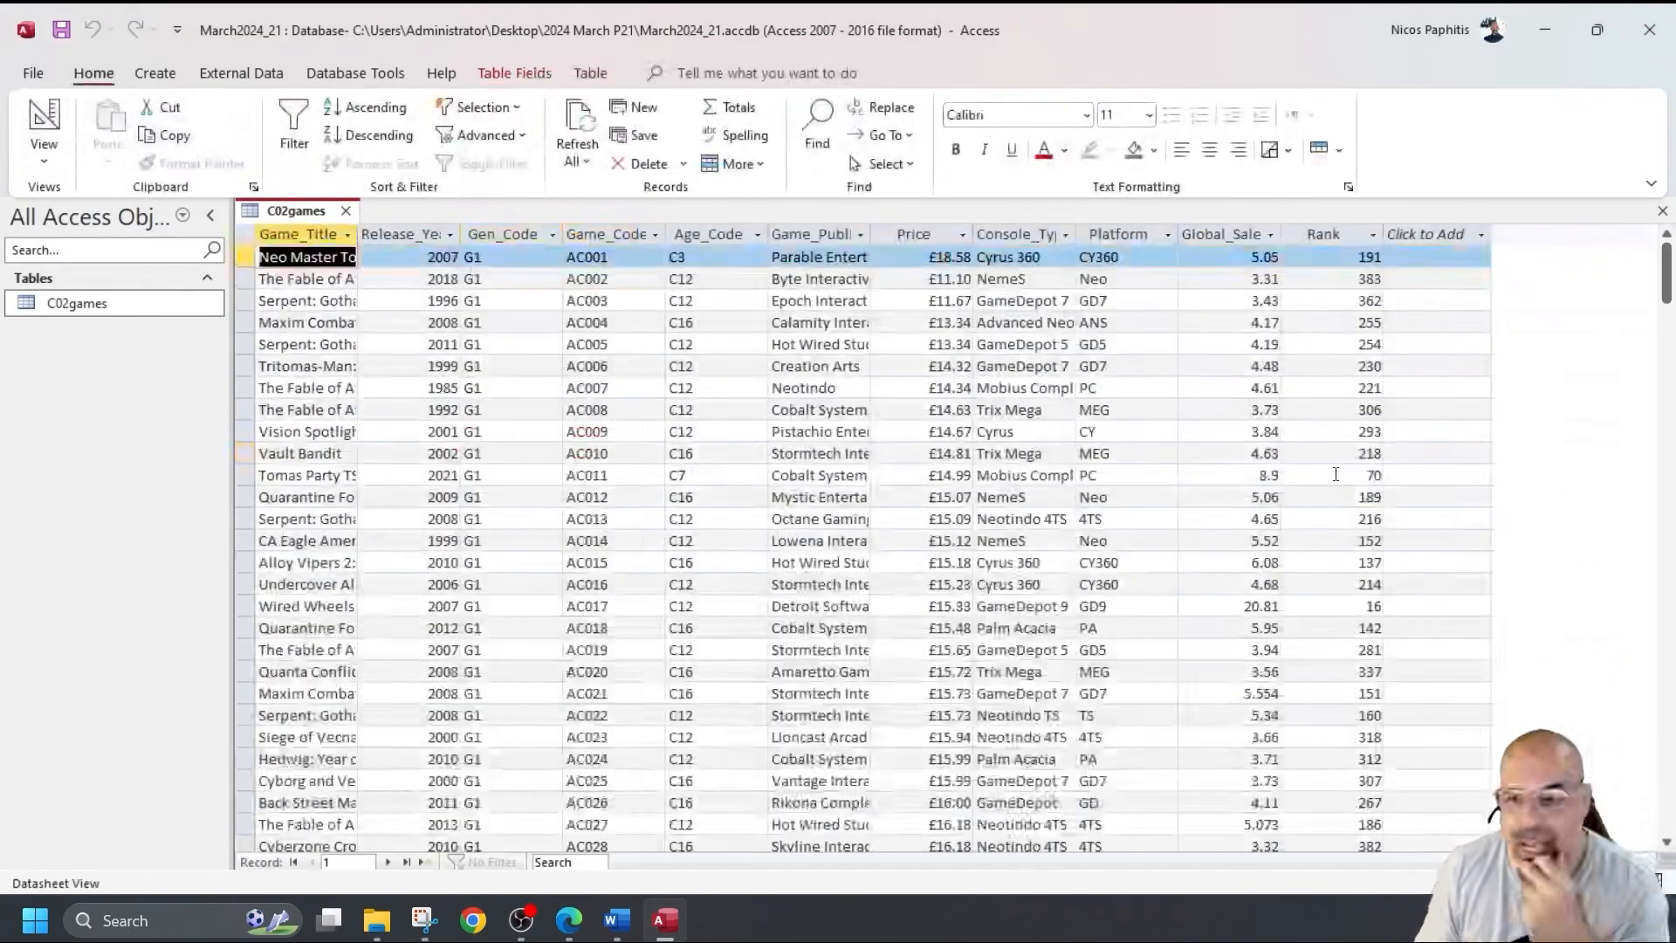
double_click(1269, 475)
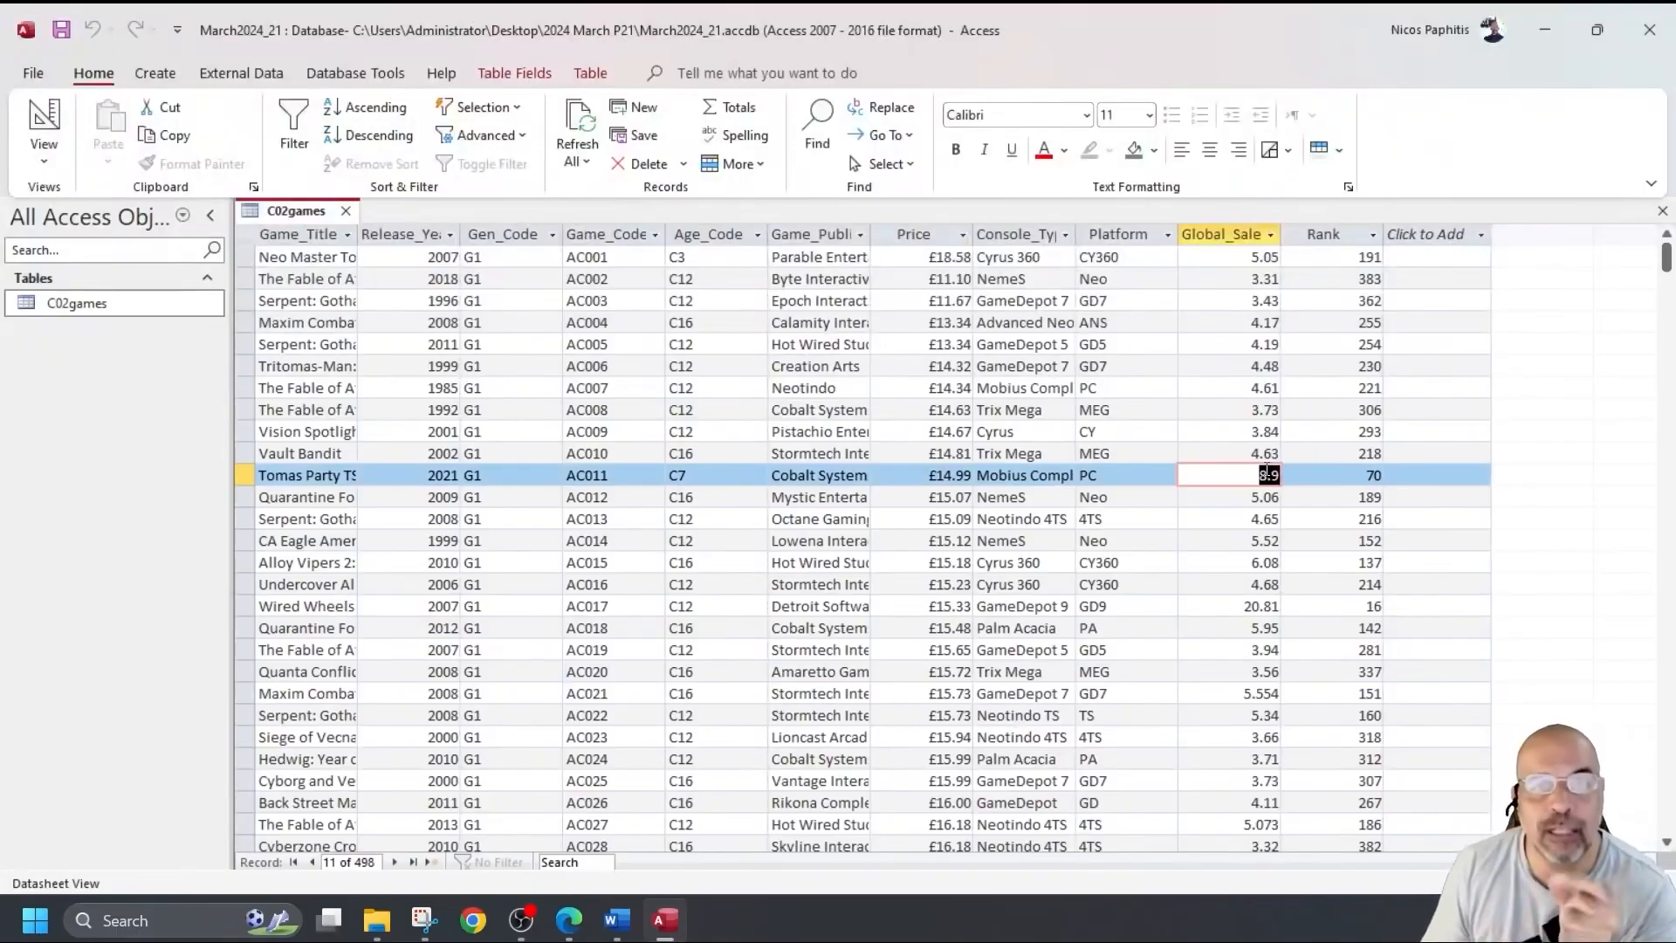
Set Global_Sales format to Fixed, confirm record 11 shows 8.90, and close the C02games table.
left_click(43, 123)
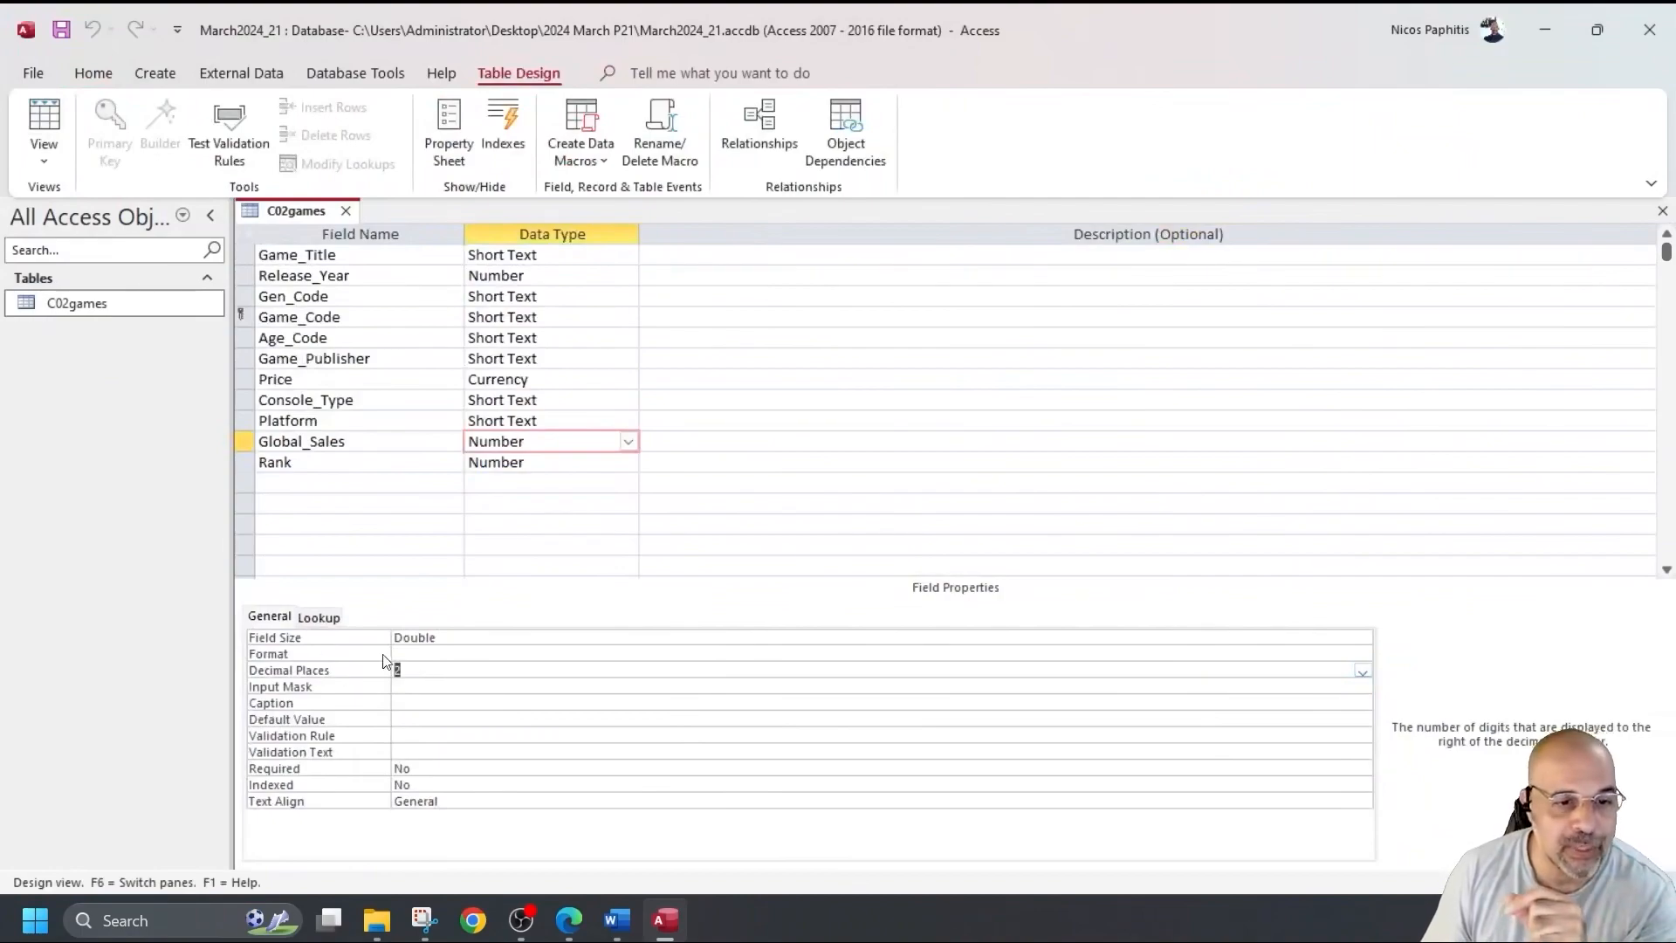
left_click(406, 654)
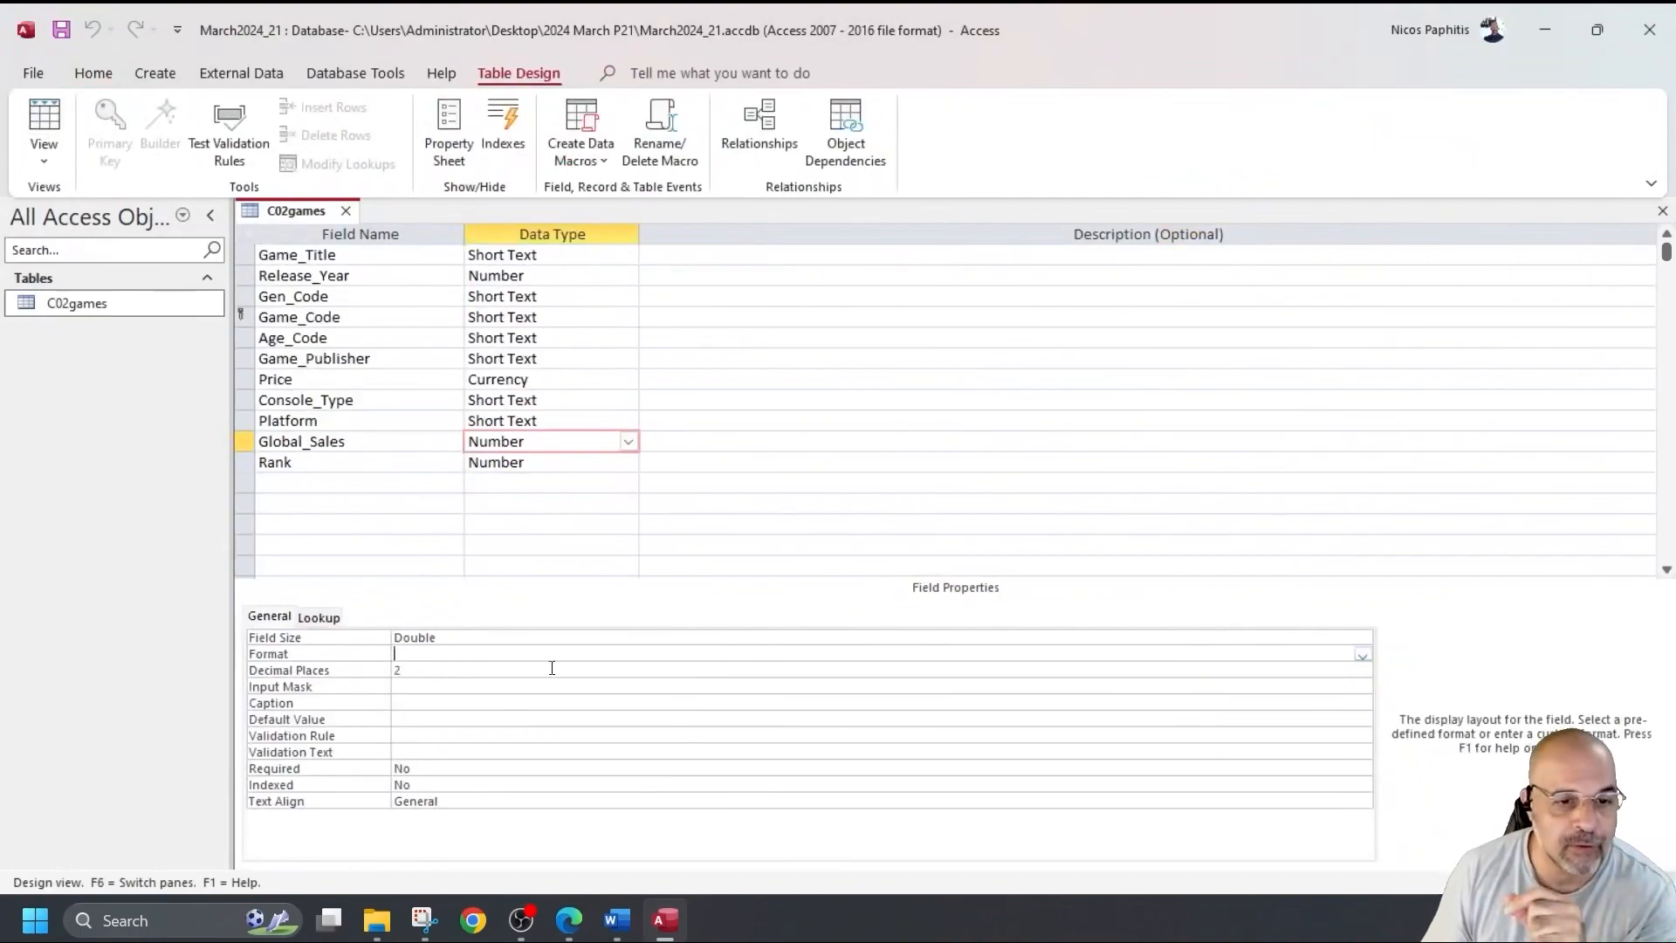
left_click(1363, 655)
left_click(524, 719)
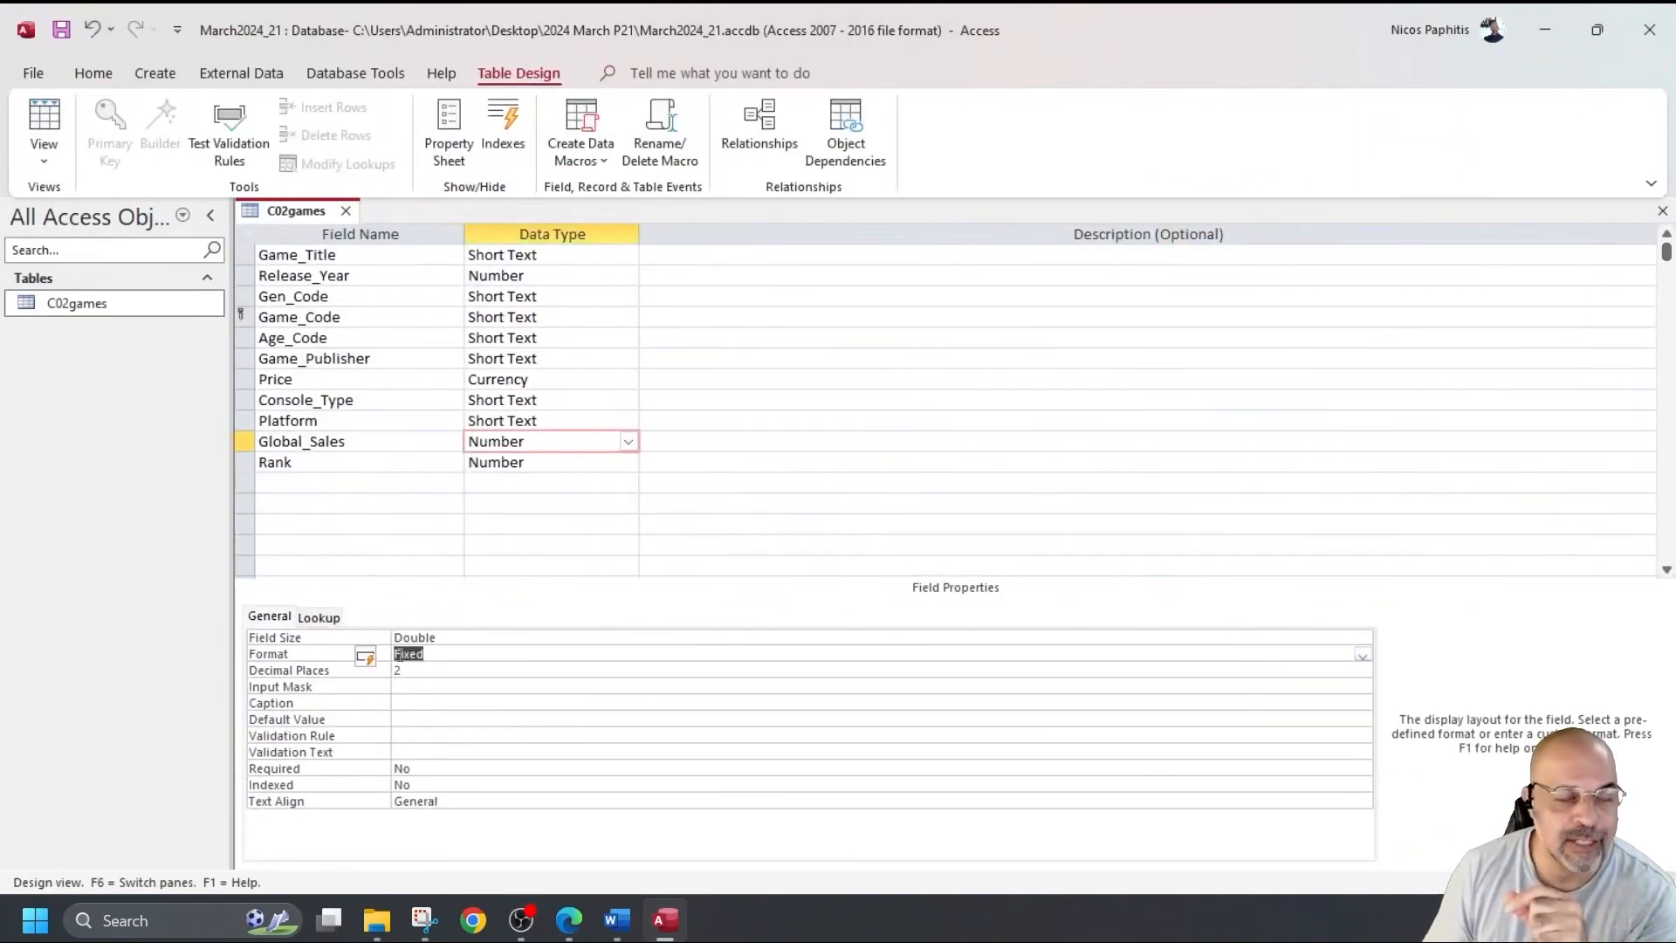
left_click(61, 28)
left_click(44, 122)
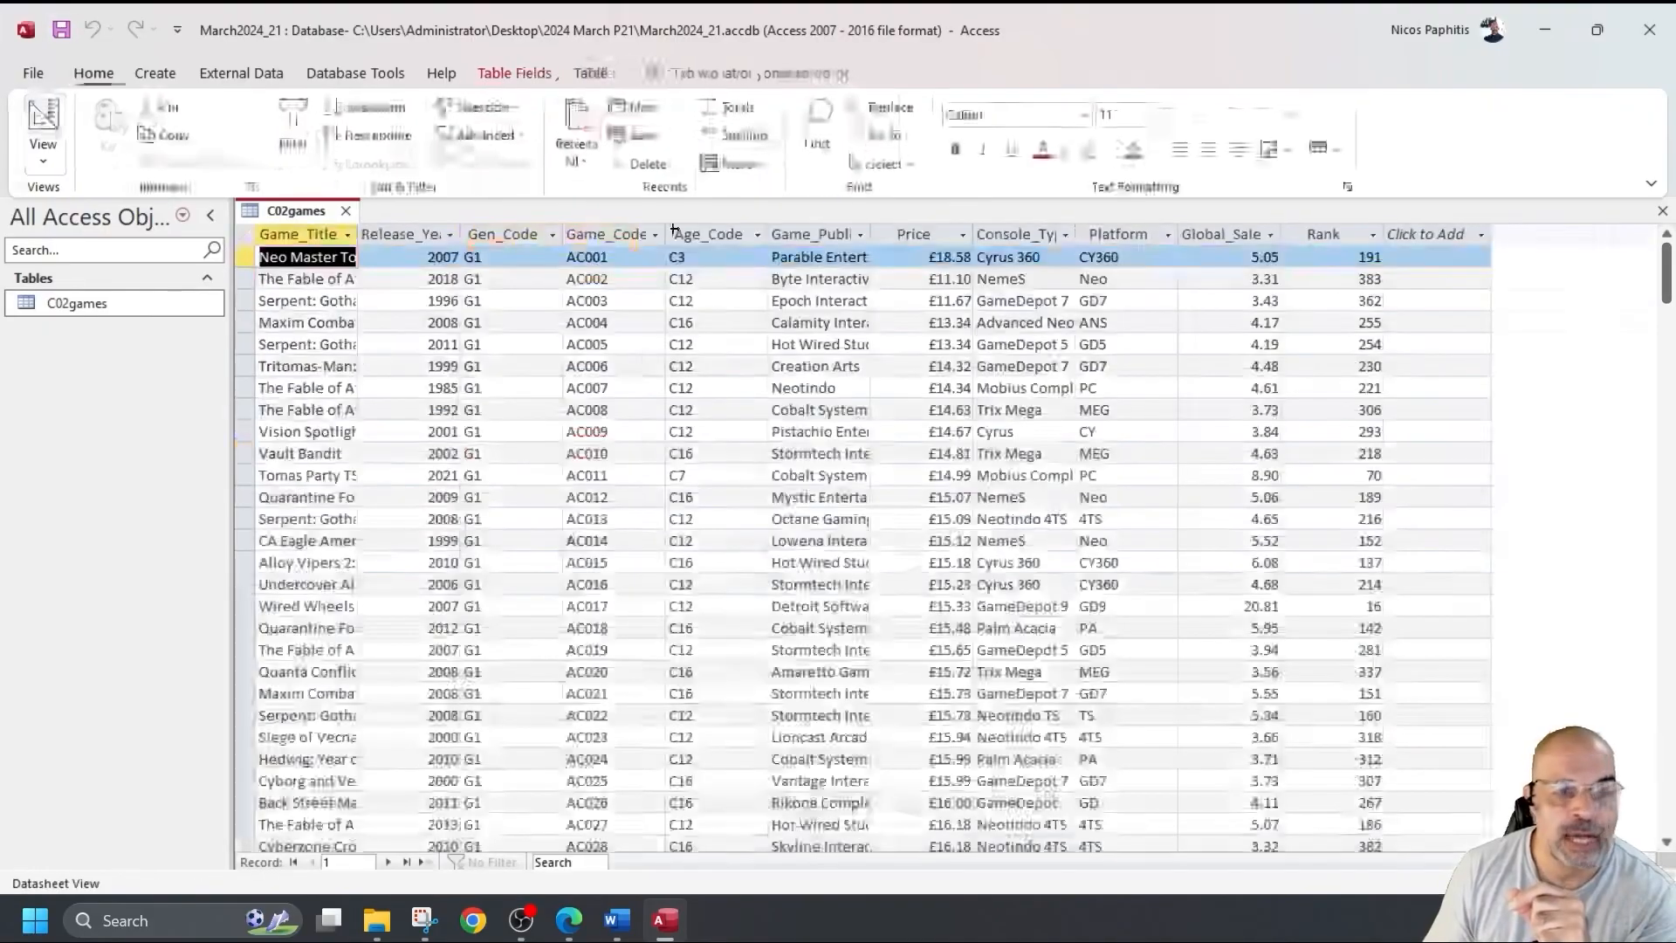
double_click(1253, 473)
scroll(1258, 541, "down", 20)
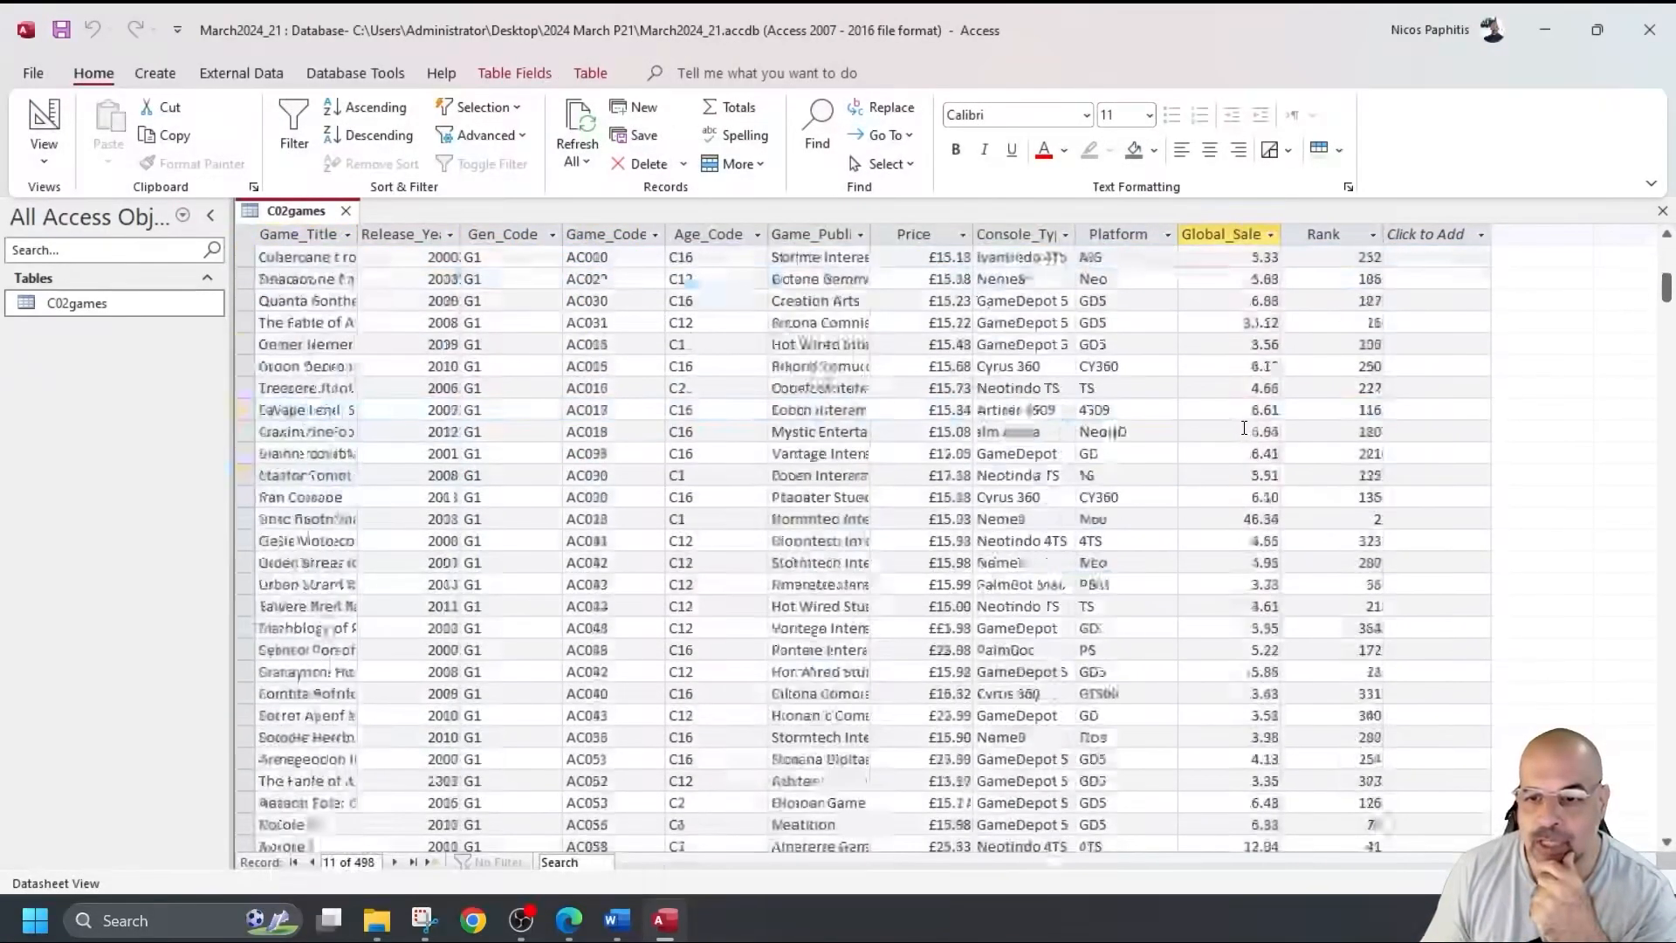
scroll(1255, 434, "up", 20)
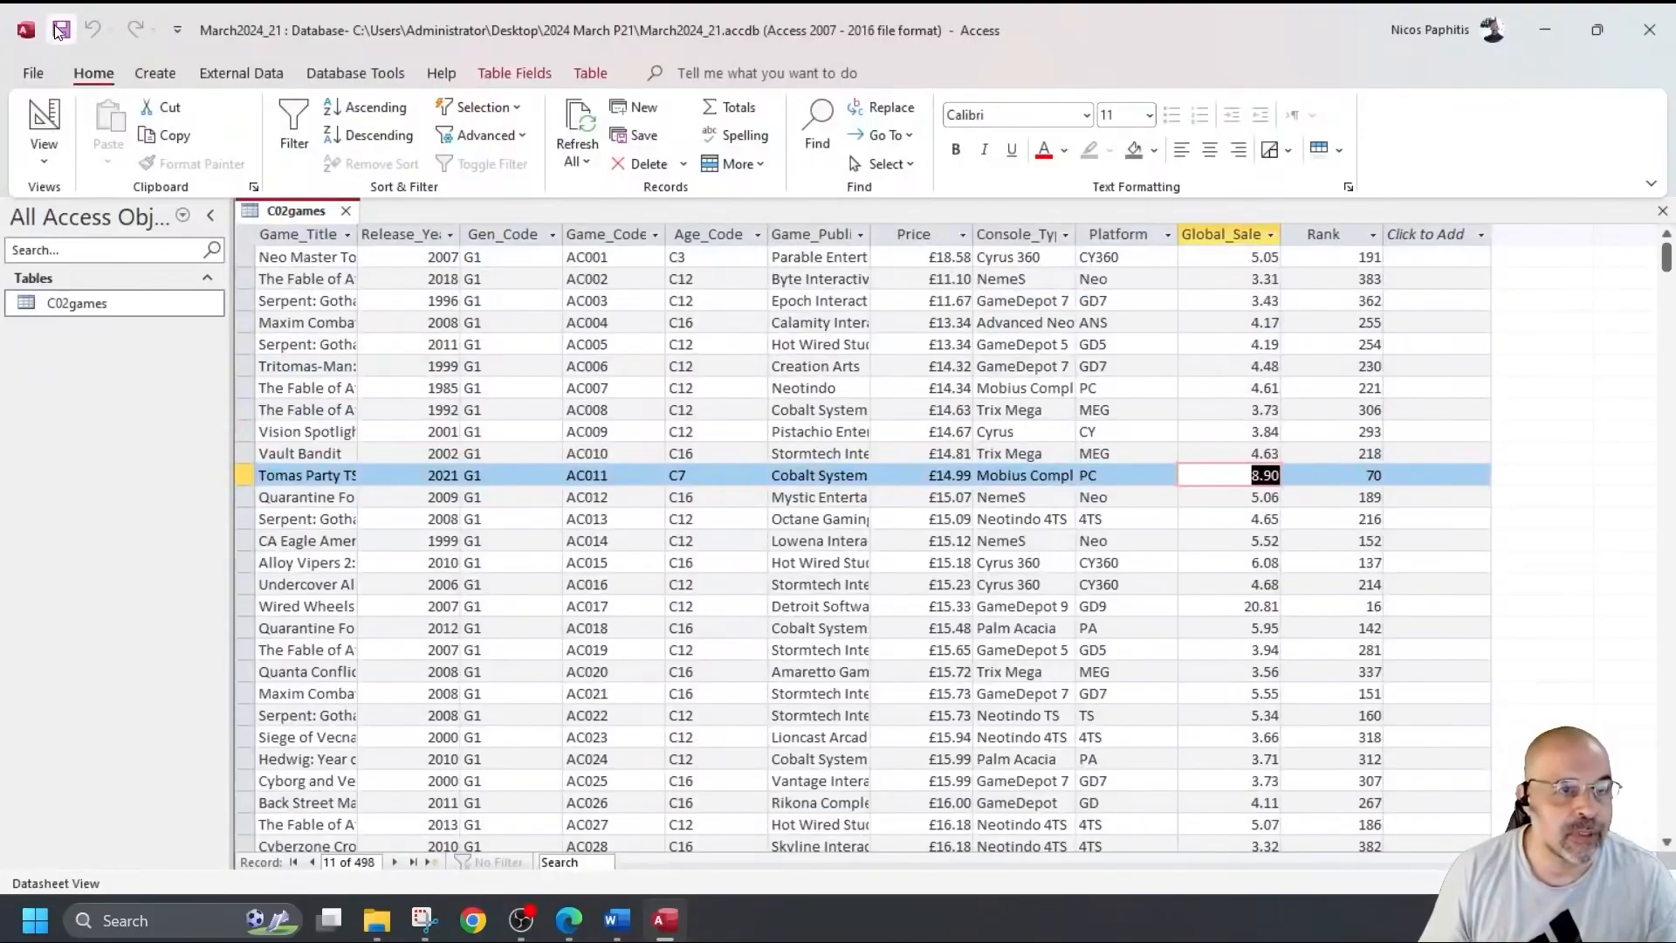
left_click(345, 212)
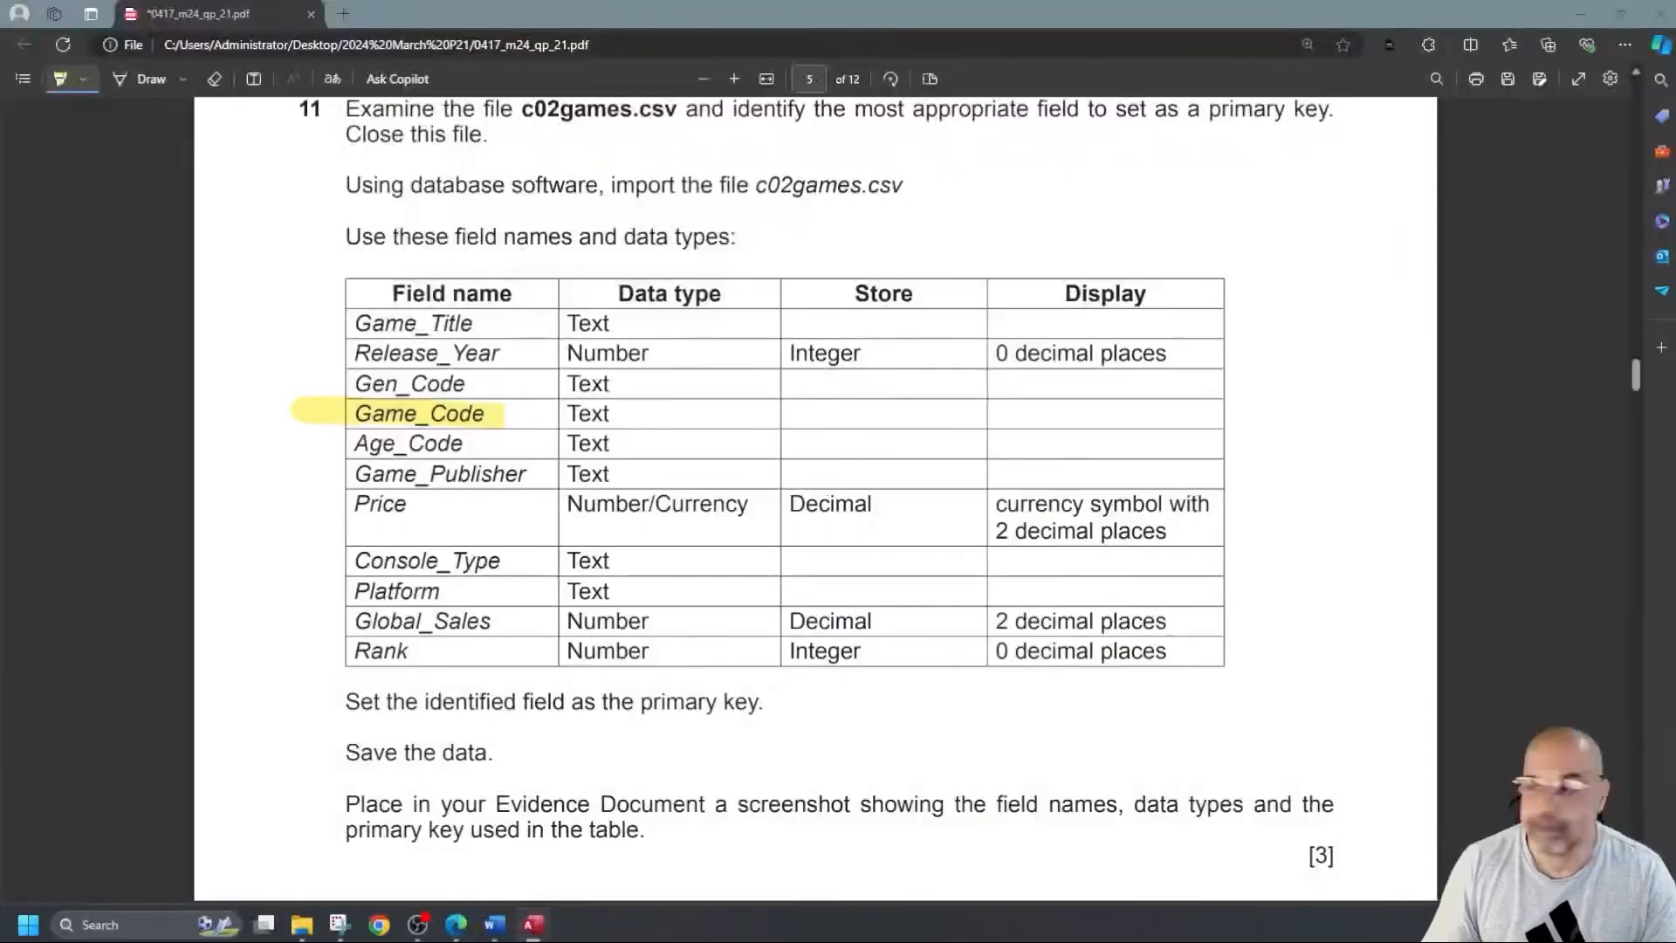
Highlight the 'field as the primary key' sentence in question 11 of the PDF.
scroll(487, 515, "down", 4)
left_click_drag(522, 354, 749, 354)
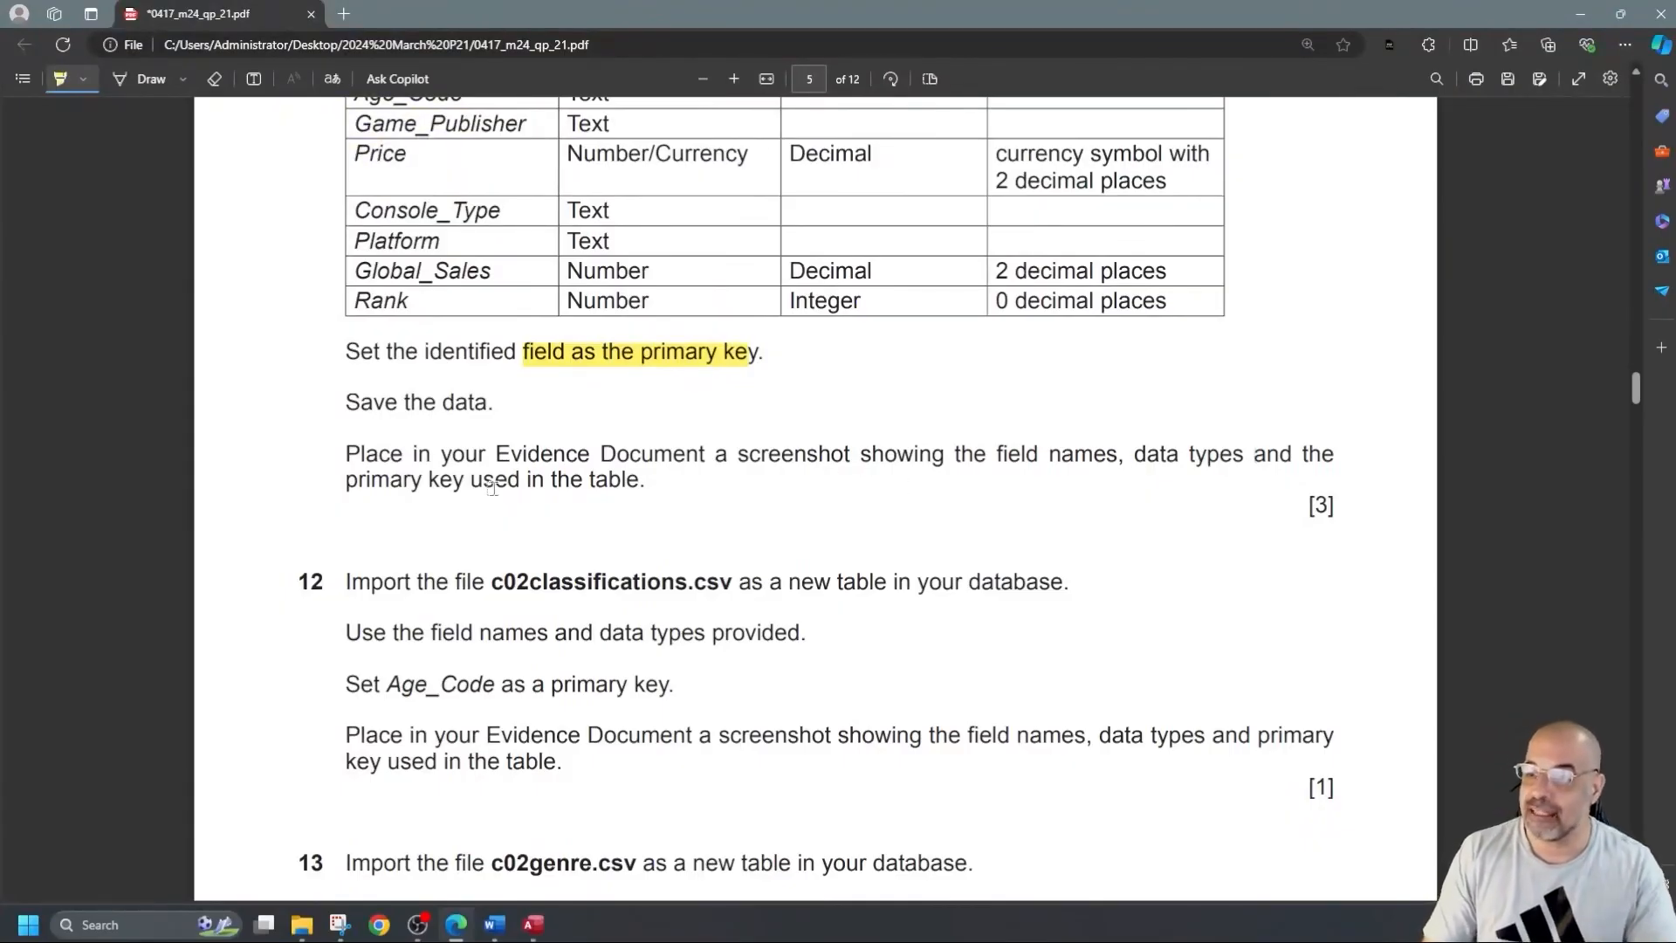
scroll(502, 487, "up", 2)
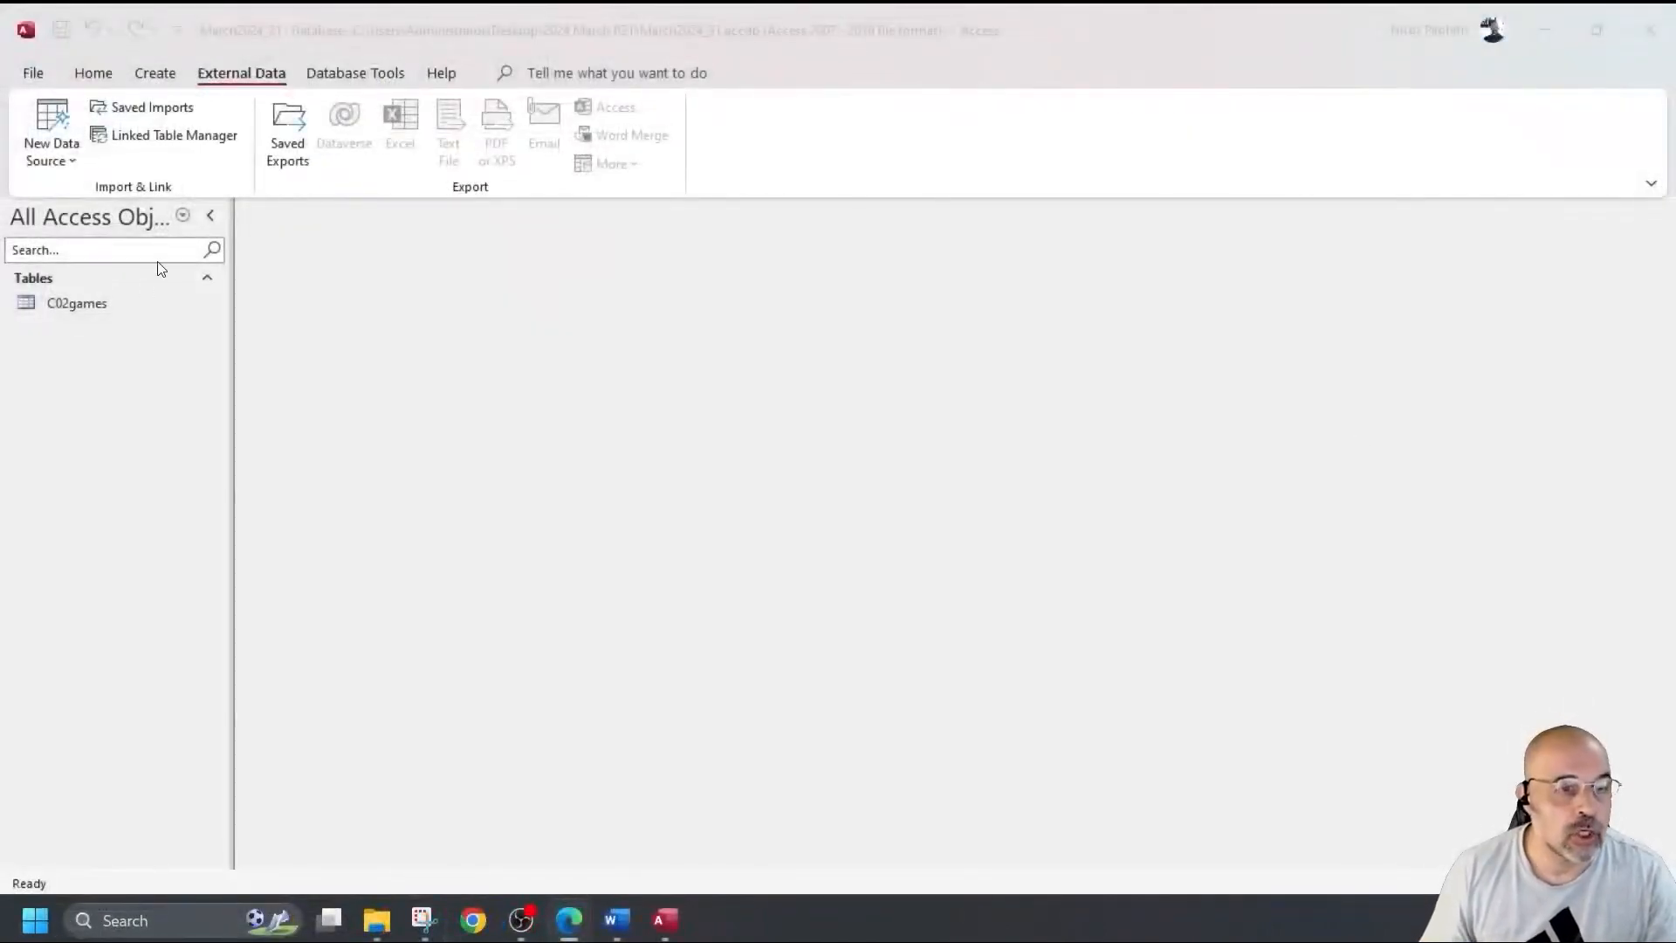
Open C02games in Design view and snip its field names and data types.
left_click(97, 307)
double_click(96, 307)
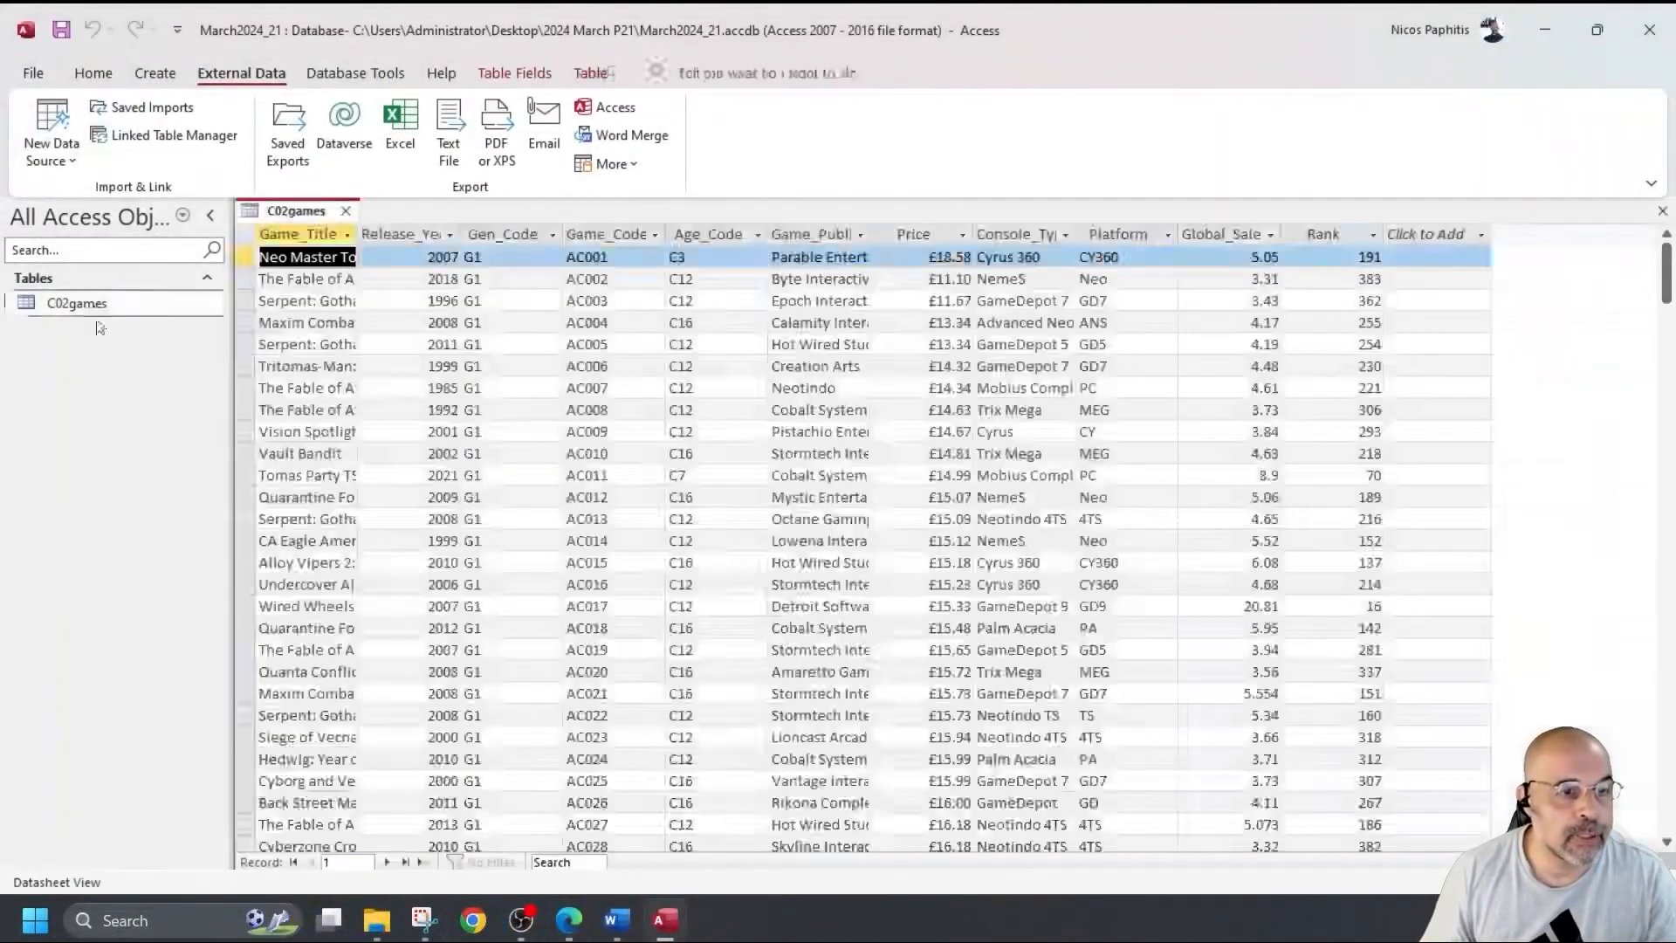
left_click(96, 77)
left_click(48, 118)
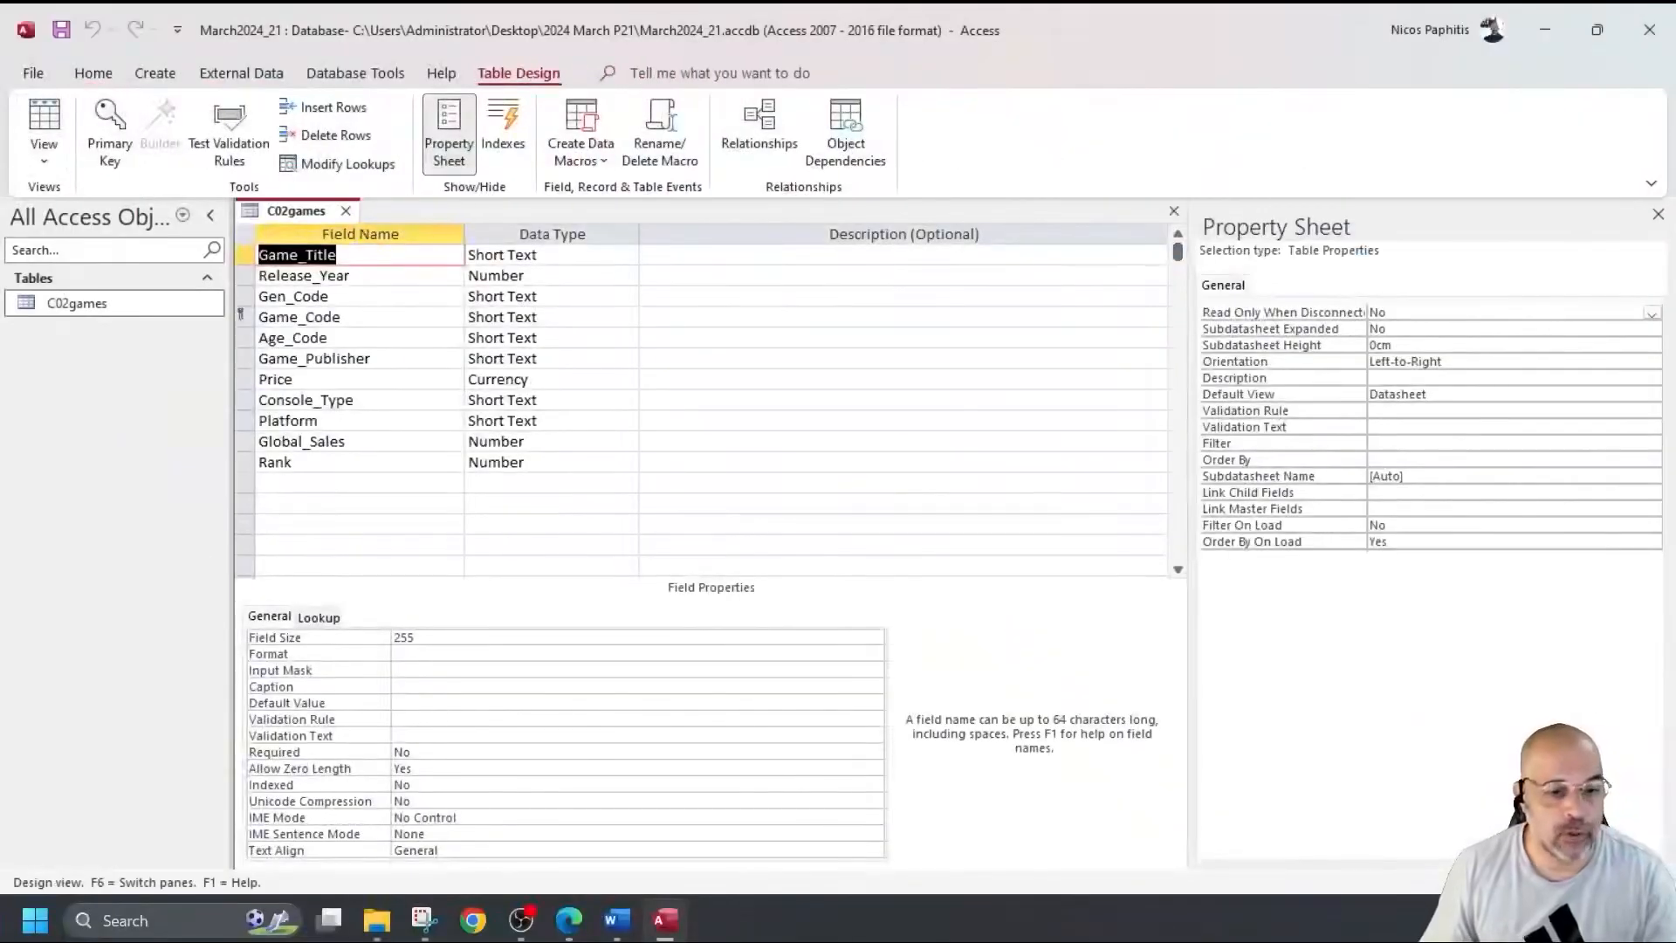
left_click(425, 916)
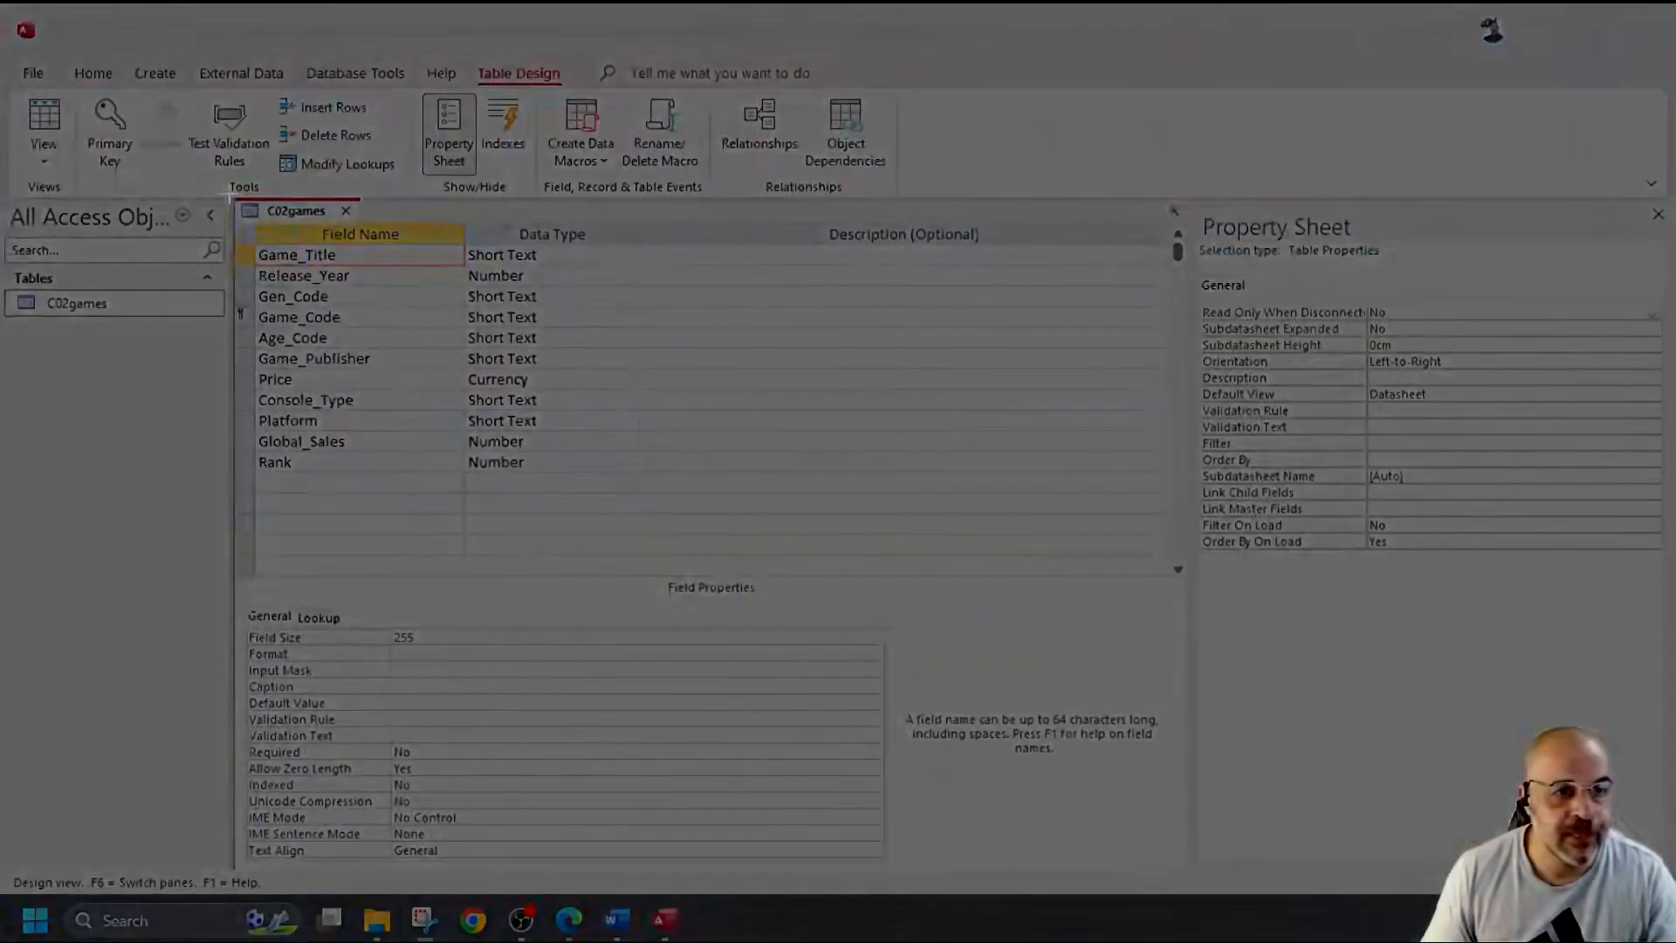
left_click_drag(231, 194, 641, 518)
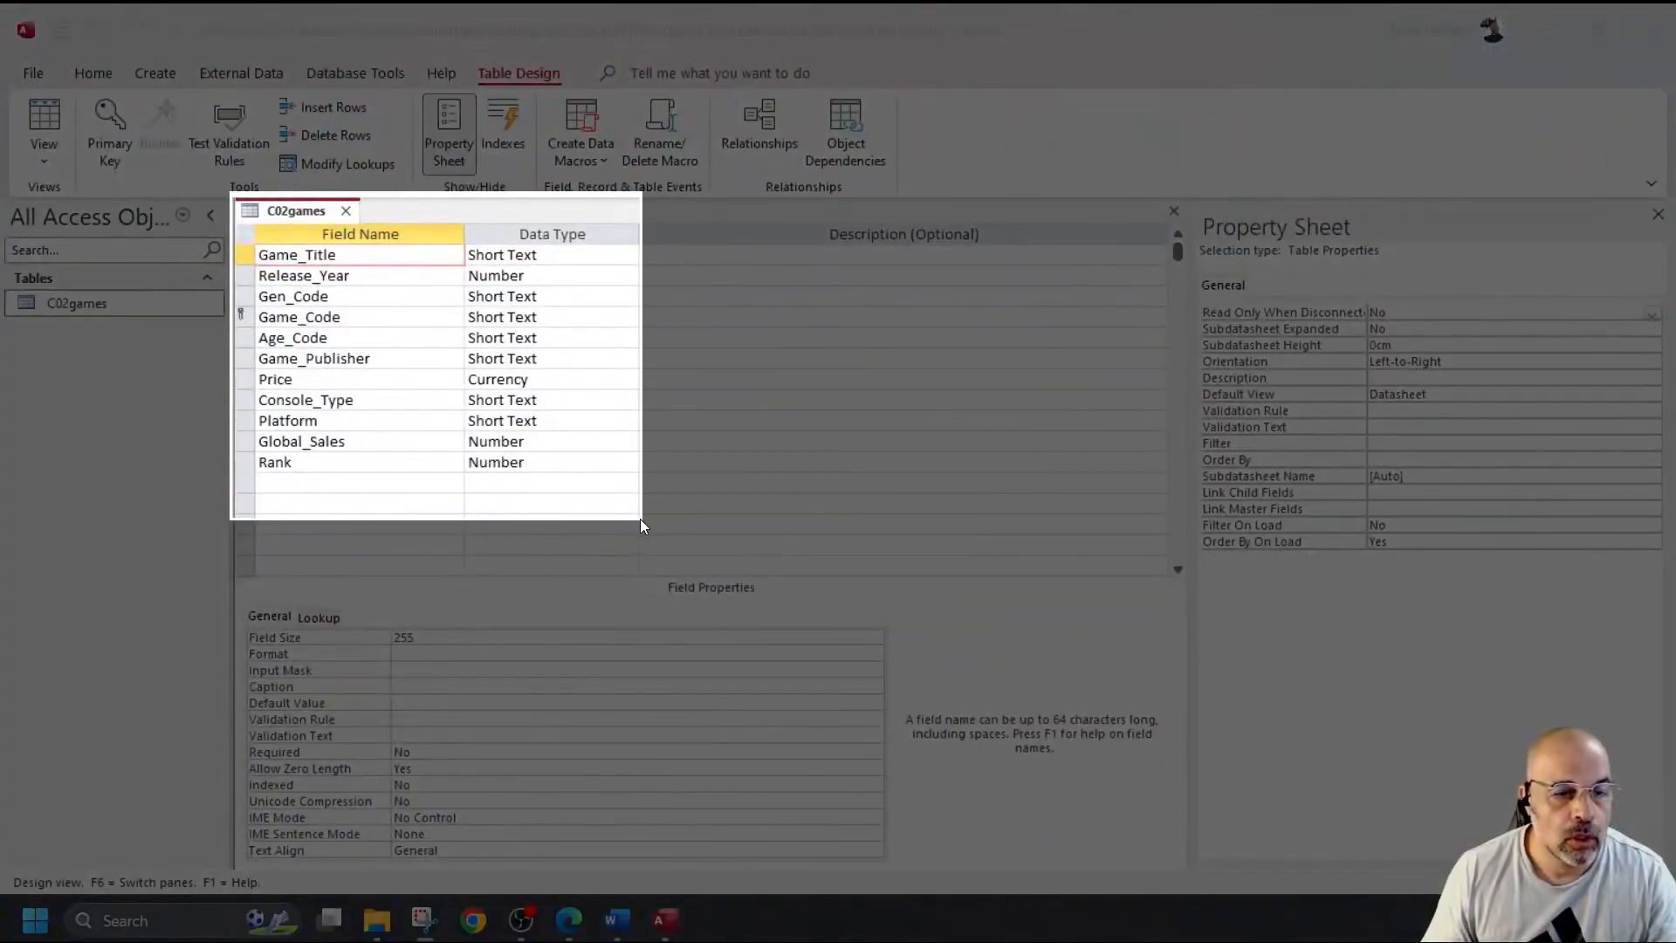
left_click_drag(641, 519, 641, 521)
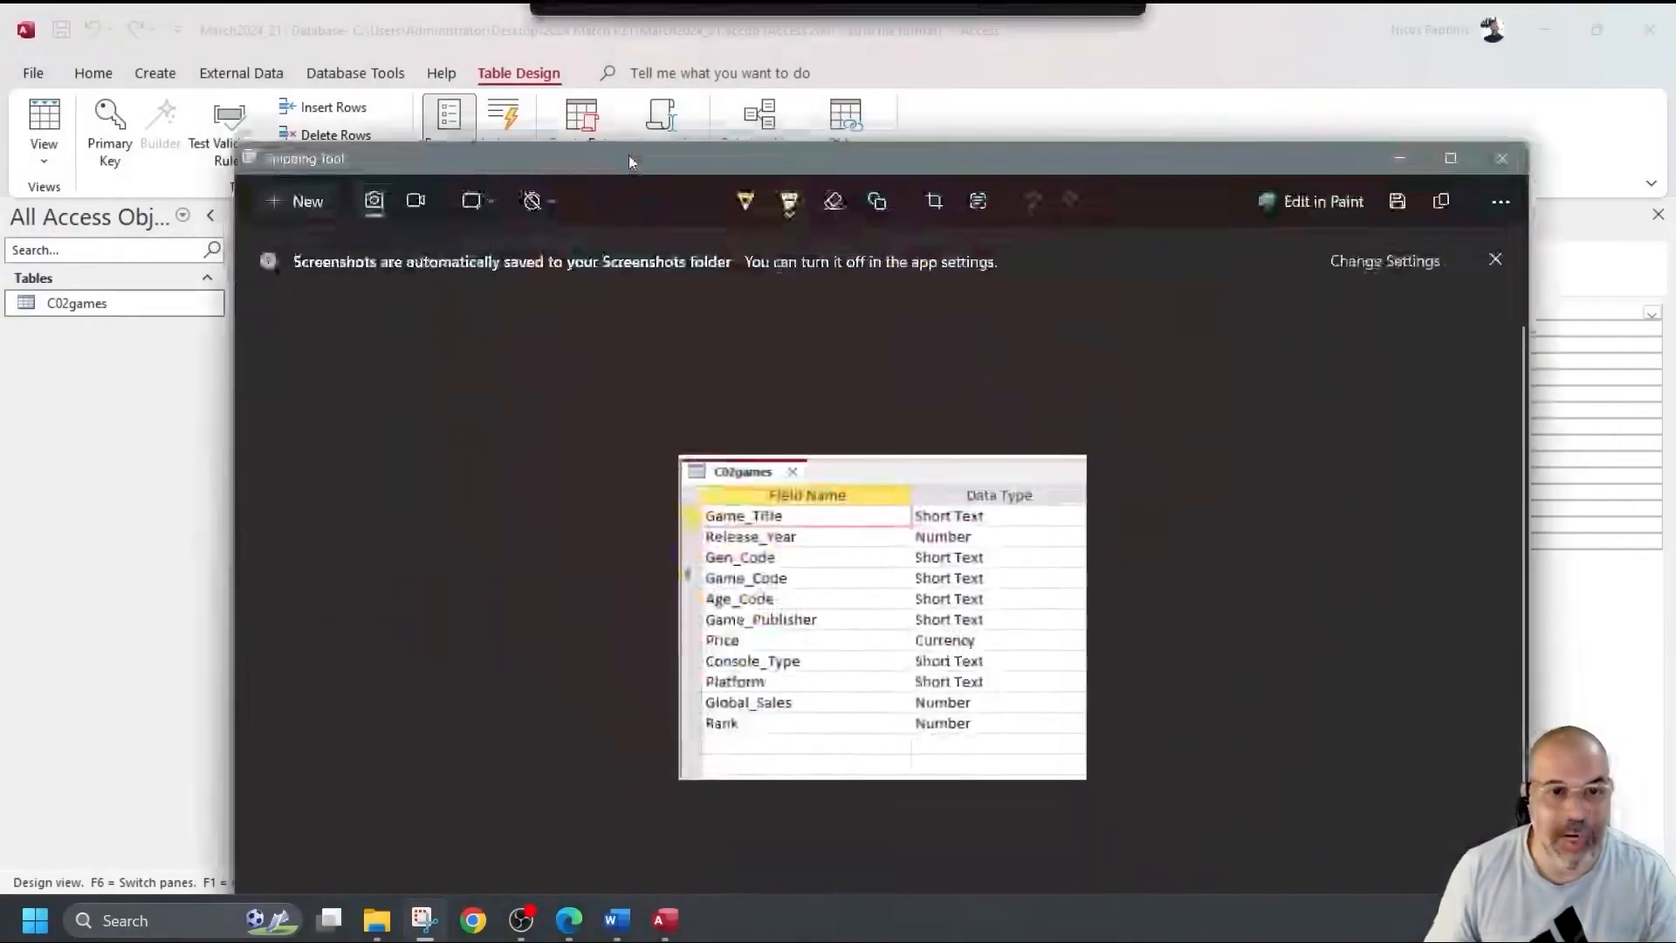
left_click_drag(629, 154, 510, 55)
Try highlighter marks on the snip's table name and Game_Code row, then undo both.
mouse_move(594, 372)
left_mouse_down()
mouse_move(616, 373)
mouse_move(571, 373)
left_mouse_up()
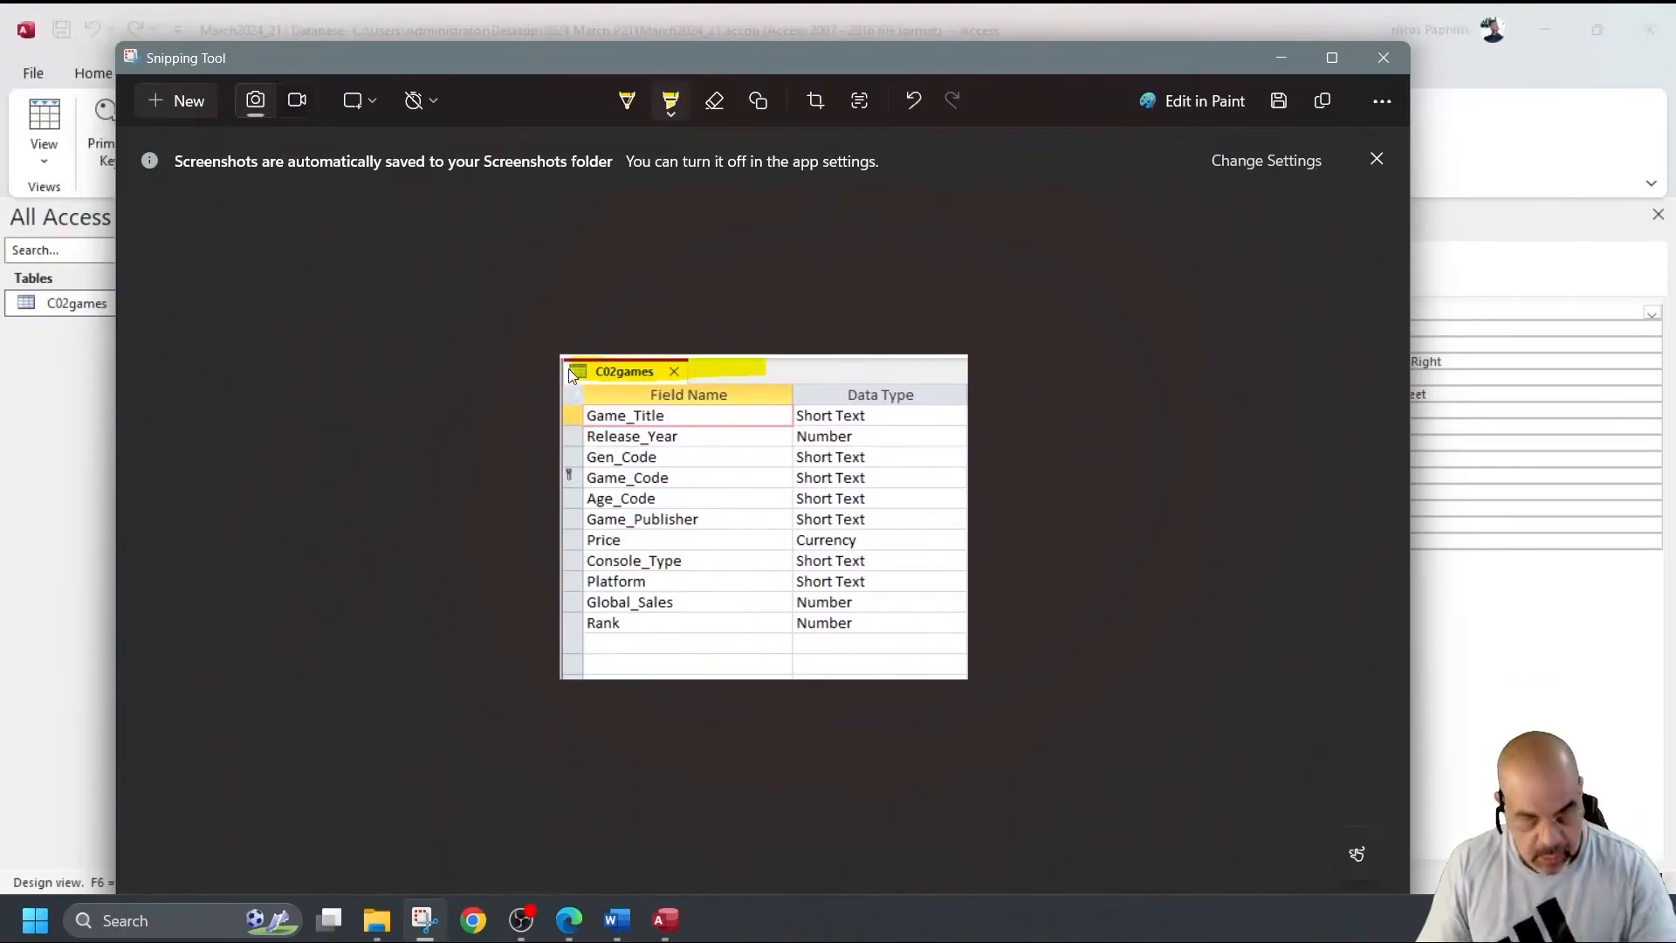
key("ctrl+z")
left_click_drag(572, 474, 569, 477)
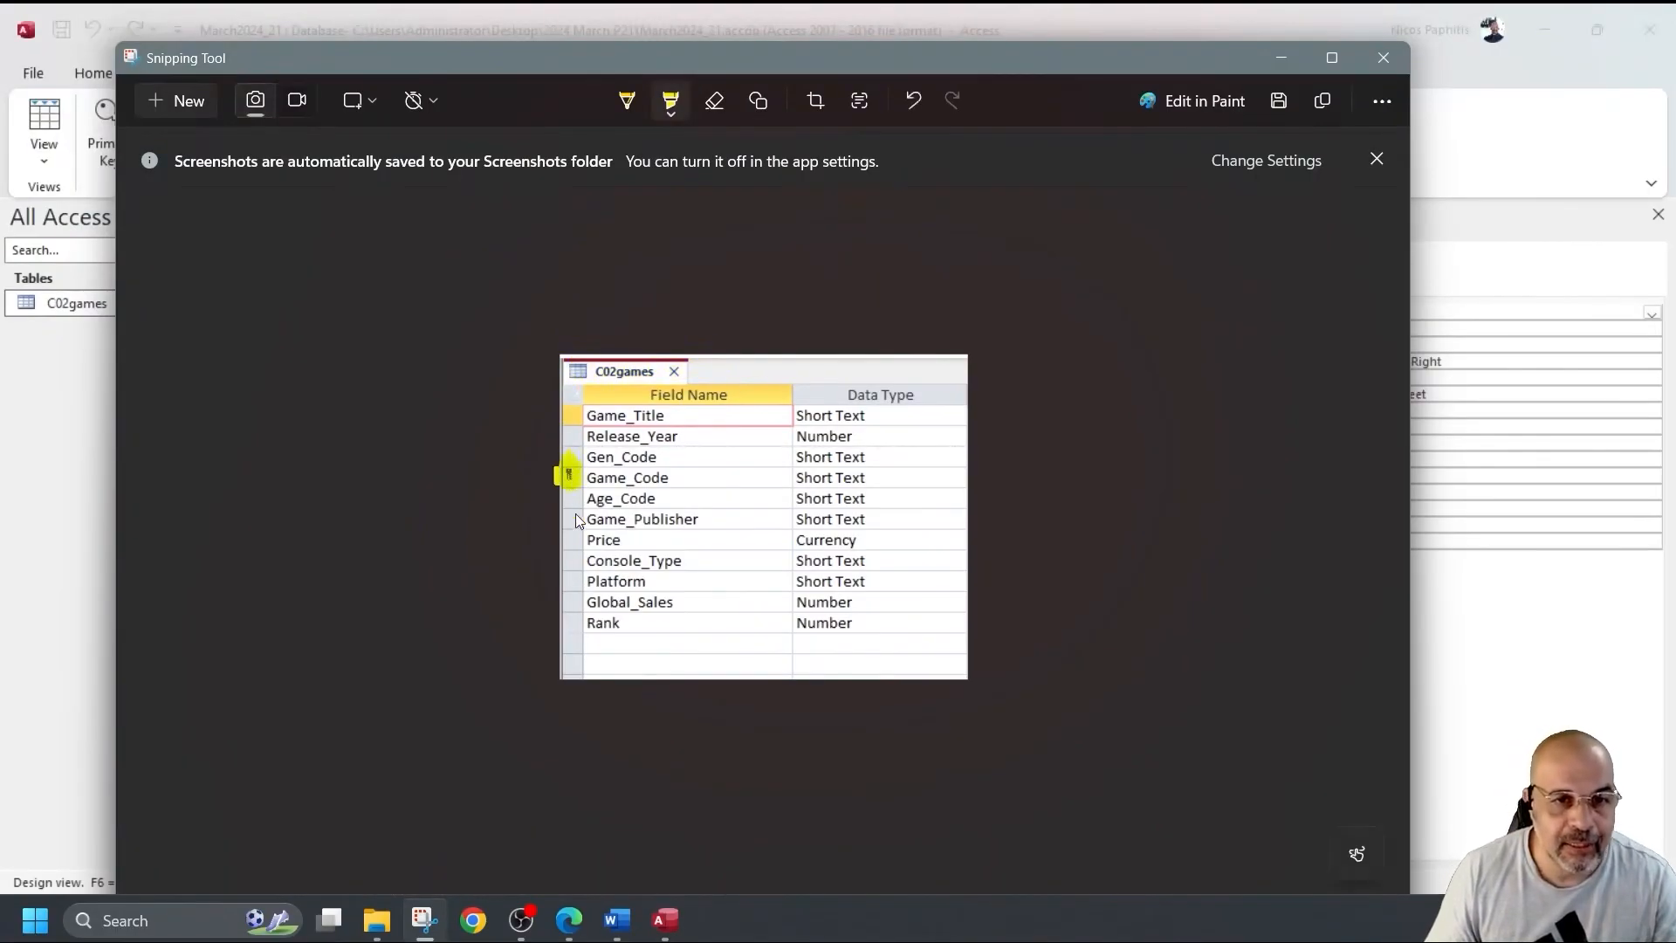
key("ctrl+z")
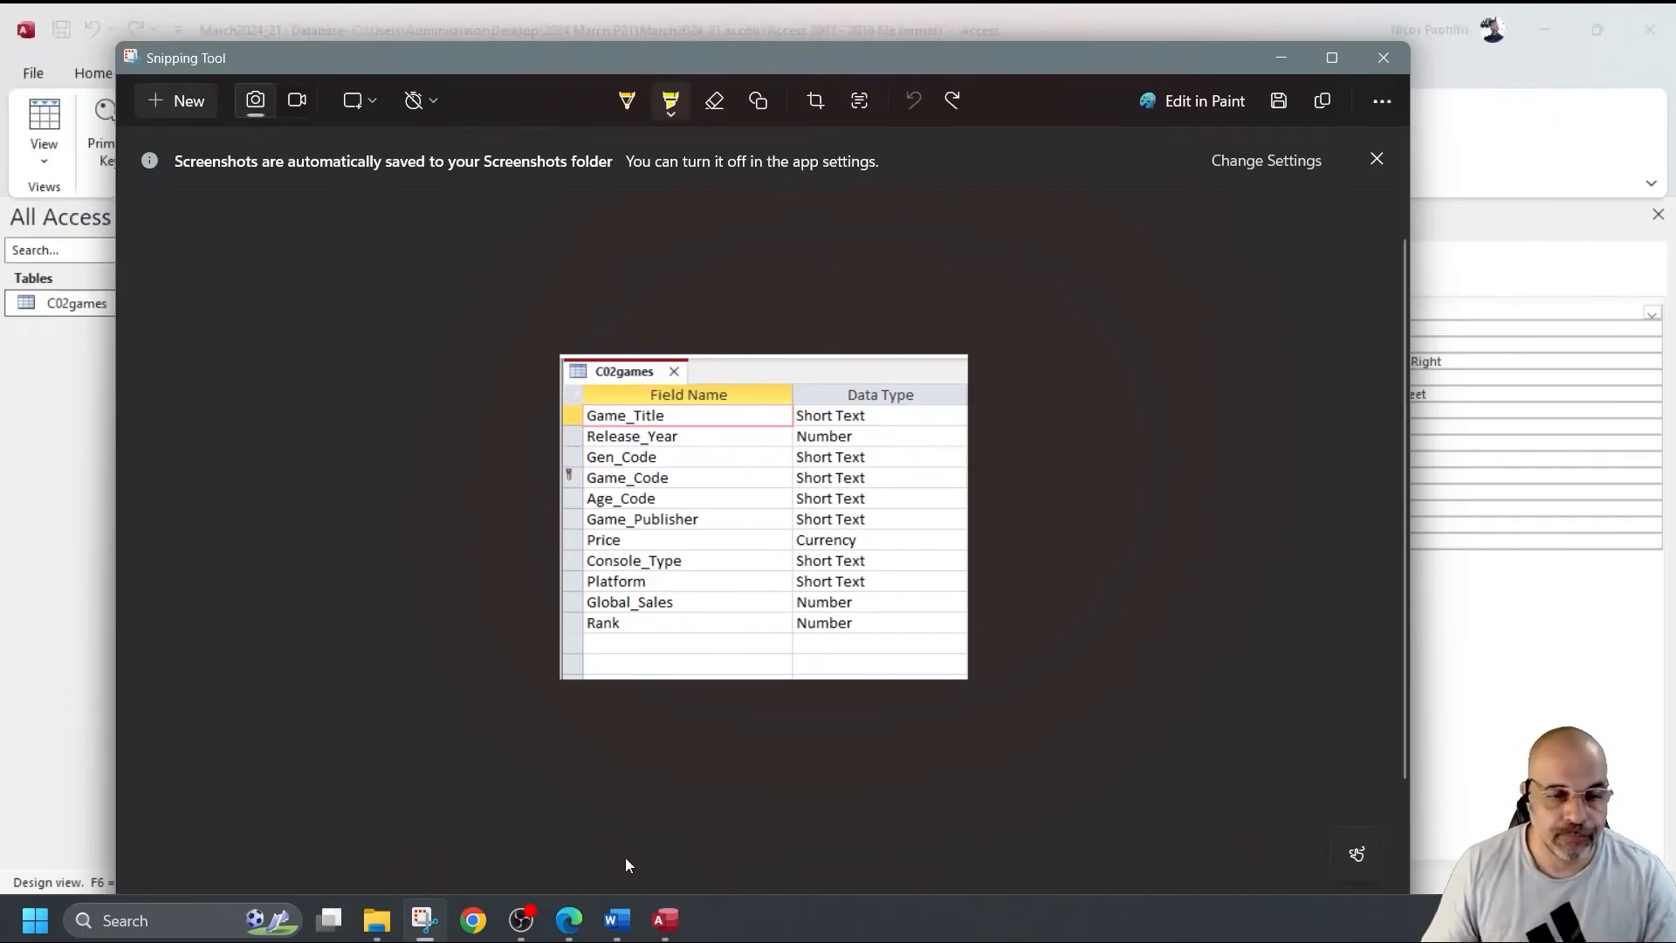
Paste the field-list screenshot under Step 11 evidence and push that heading onto page 2.
left_click(616, 919)
scroll(609, 601, "down", 5)
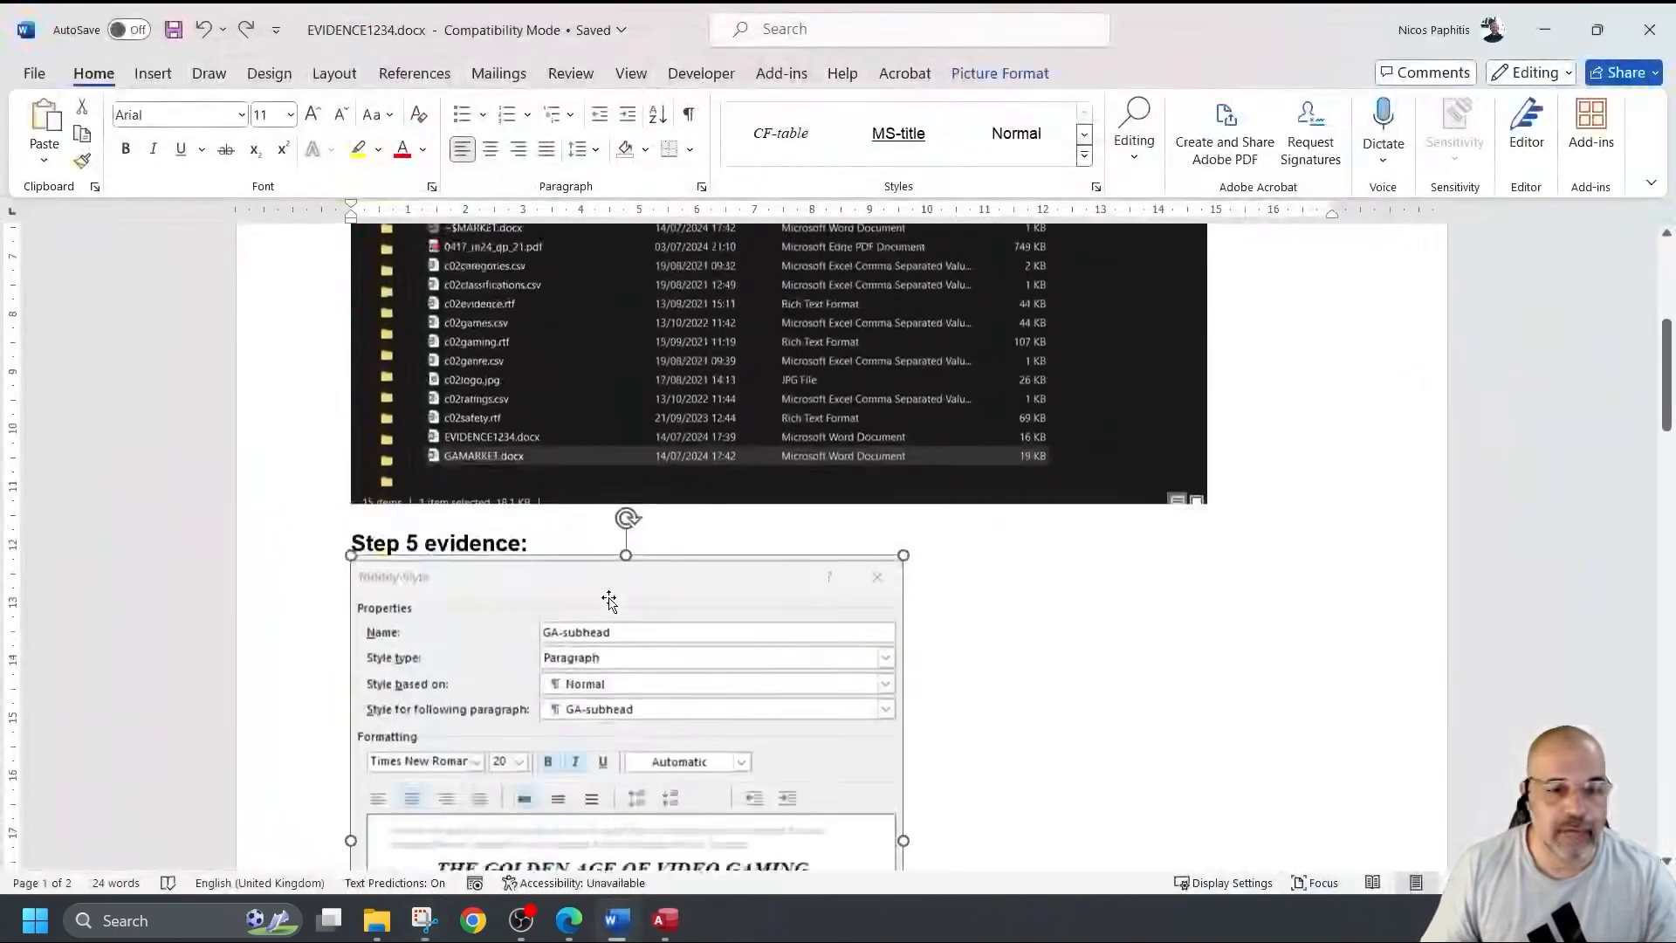
scroll(609, 600, "down", 5)
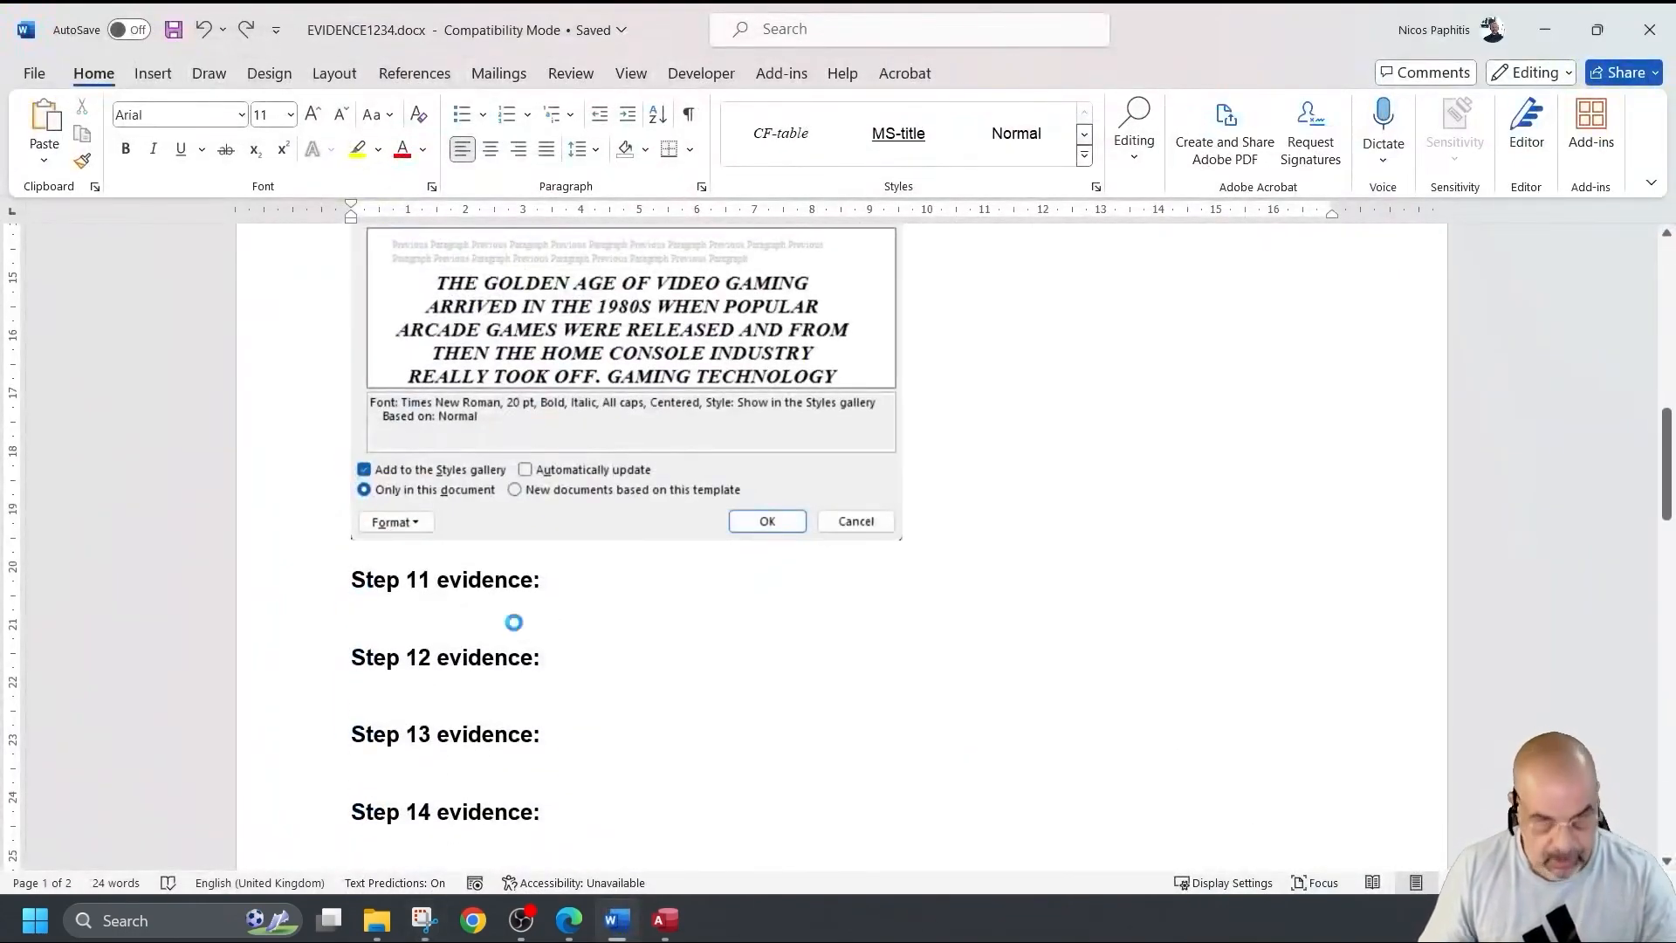
key("ctrl+v")
scroll(454, 611, "up", 10)
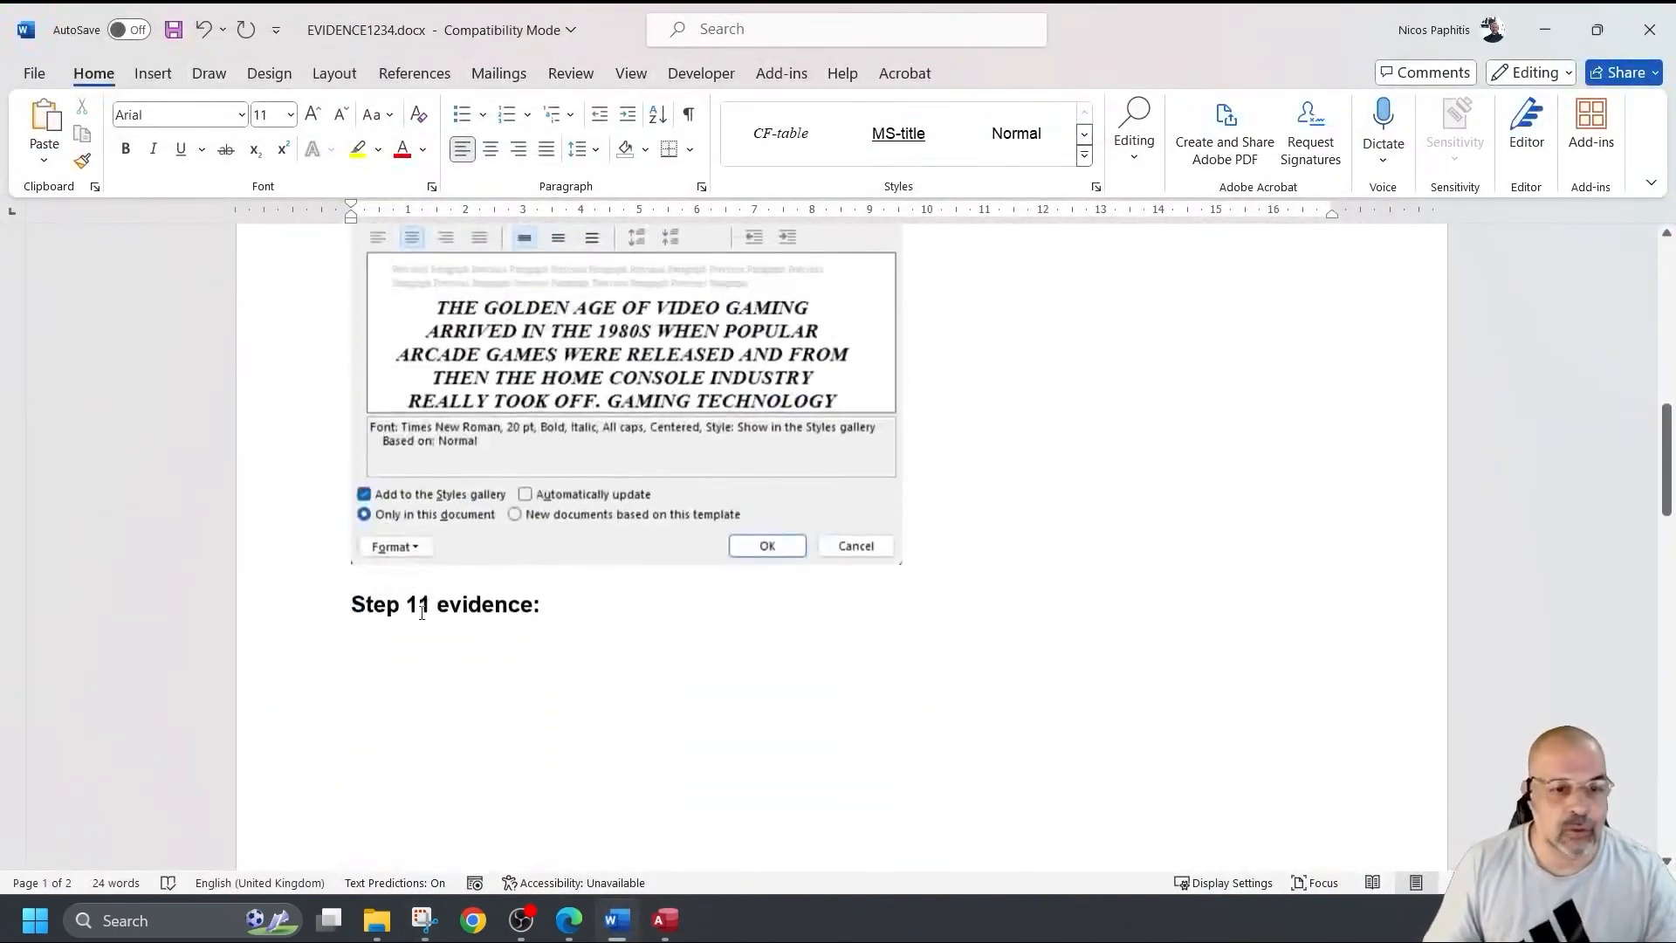
left_click(347, 596)
key("Return")
key("Return")
key("Return")
key("Return")
key("Return")
key("Return")
key("Return")
key("Return")
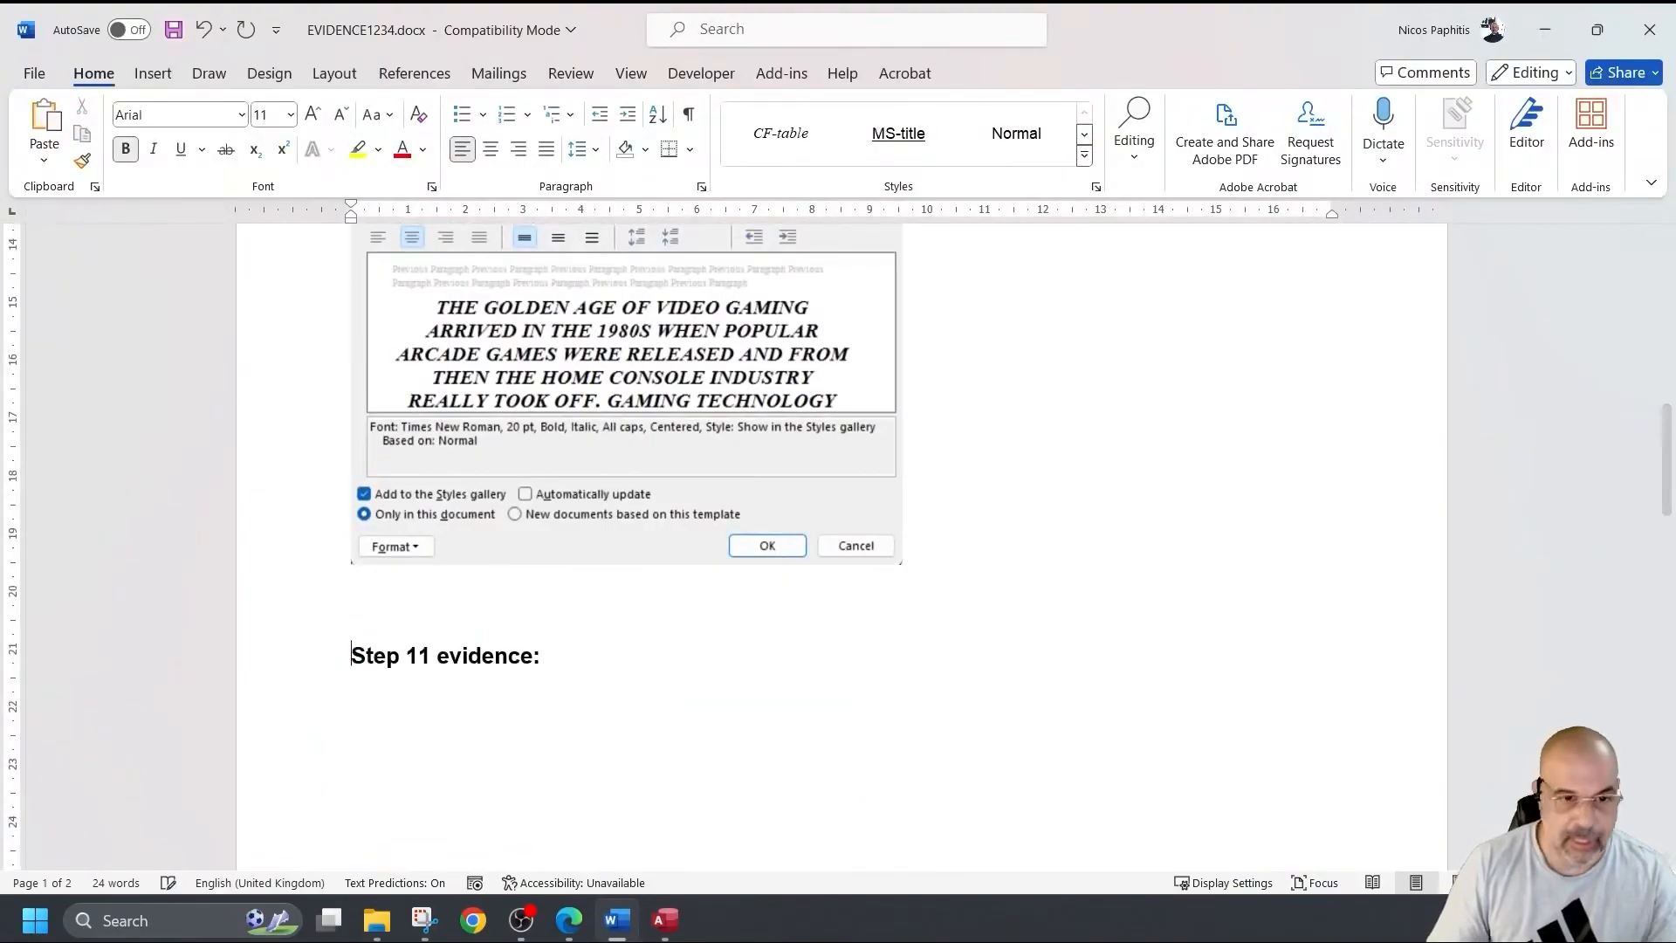
key("Return")
key("Return")
key("Return")
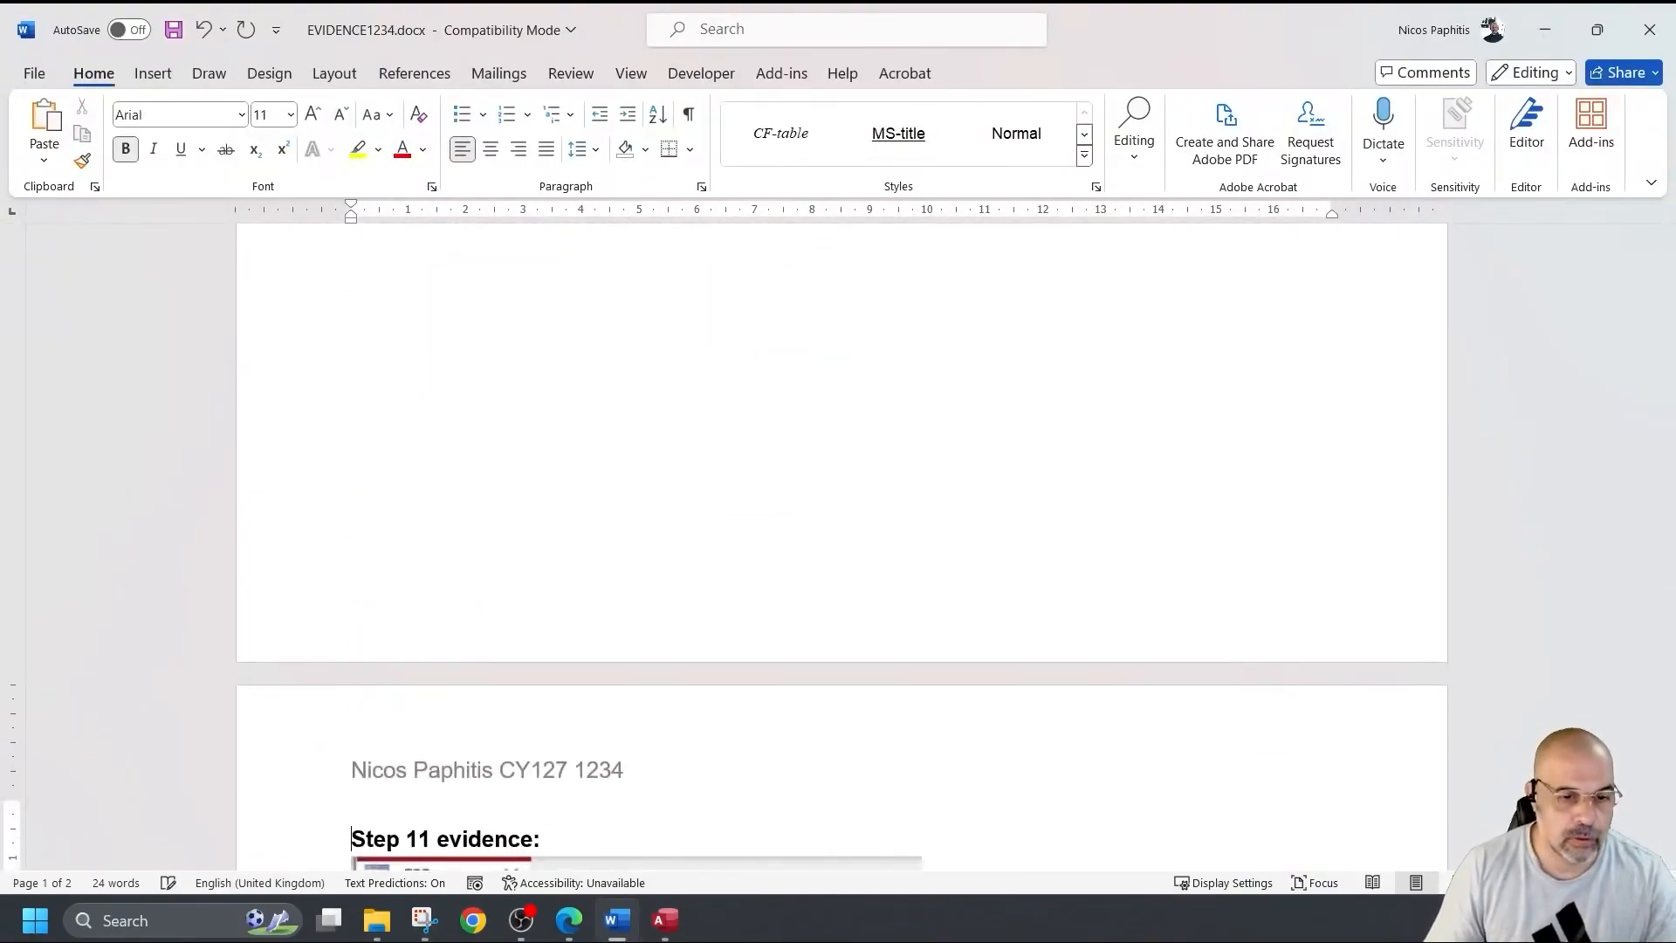
scroll(455, 511, "down", 6)
Shrink the pasted C02games screenshot to about two-thirds size.
left_click(517, 527)
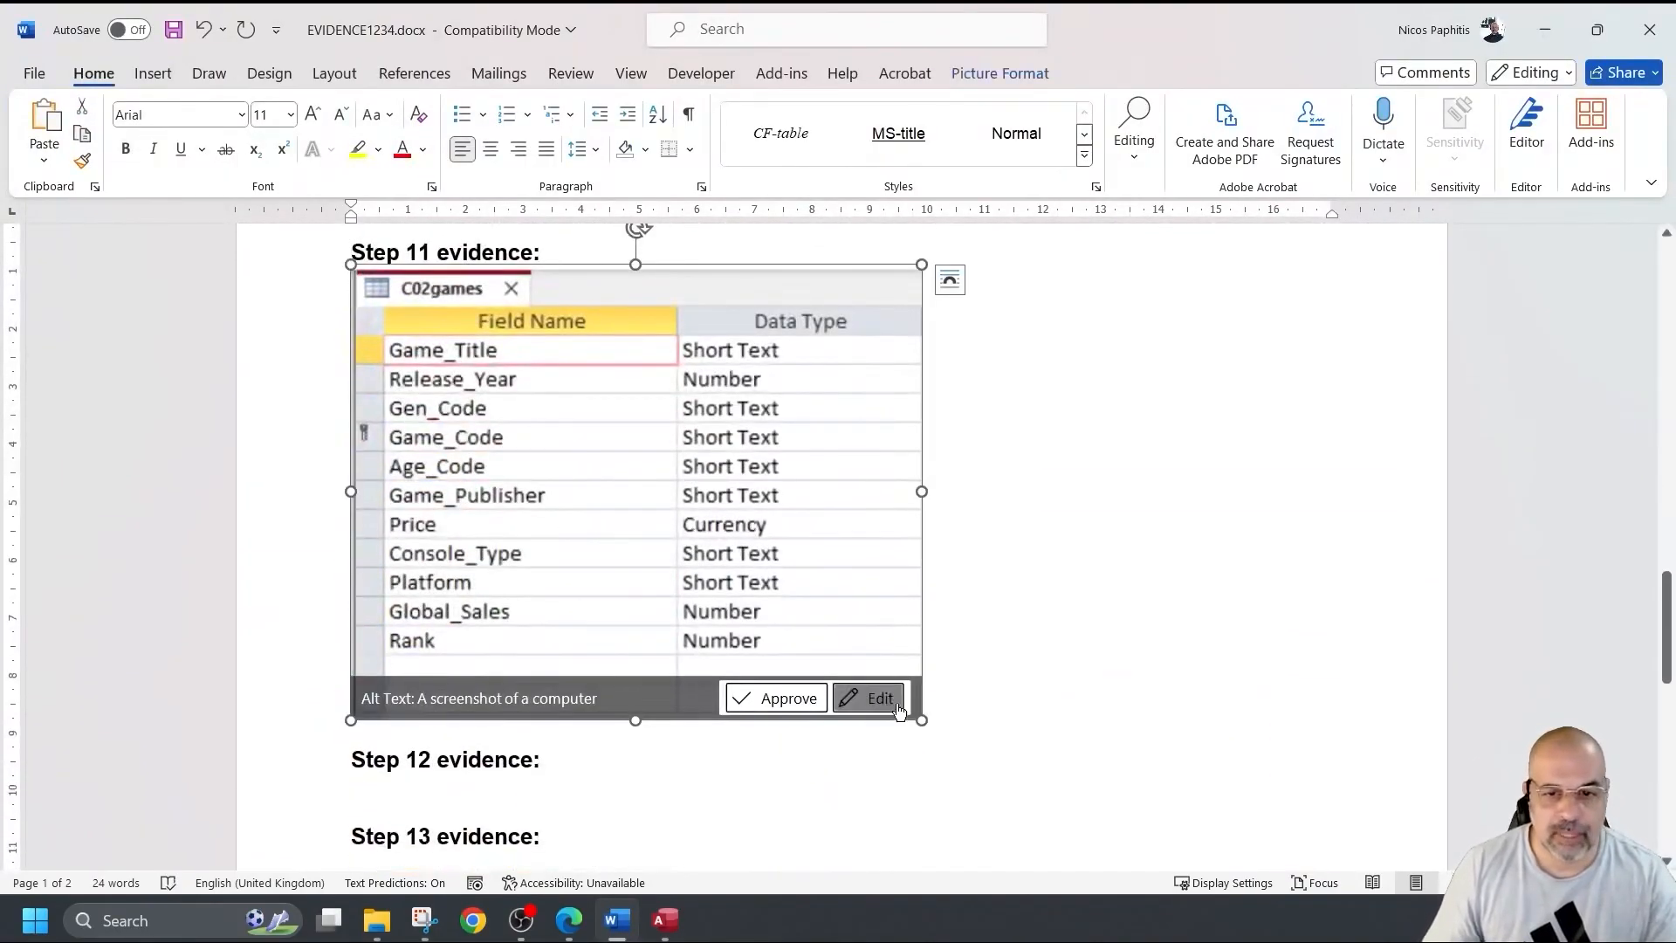
left_click_drag(905, 696, 730, 556)
scroll(746, 637, "up", 10)
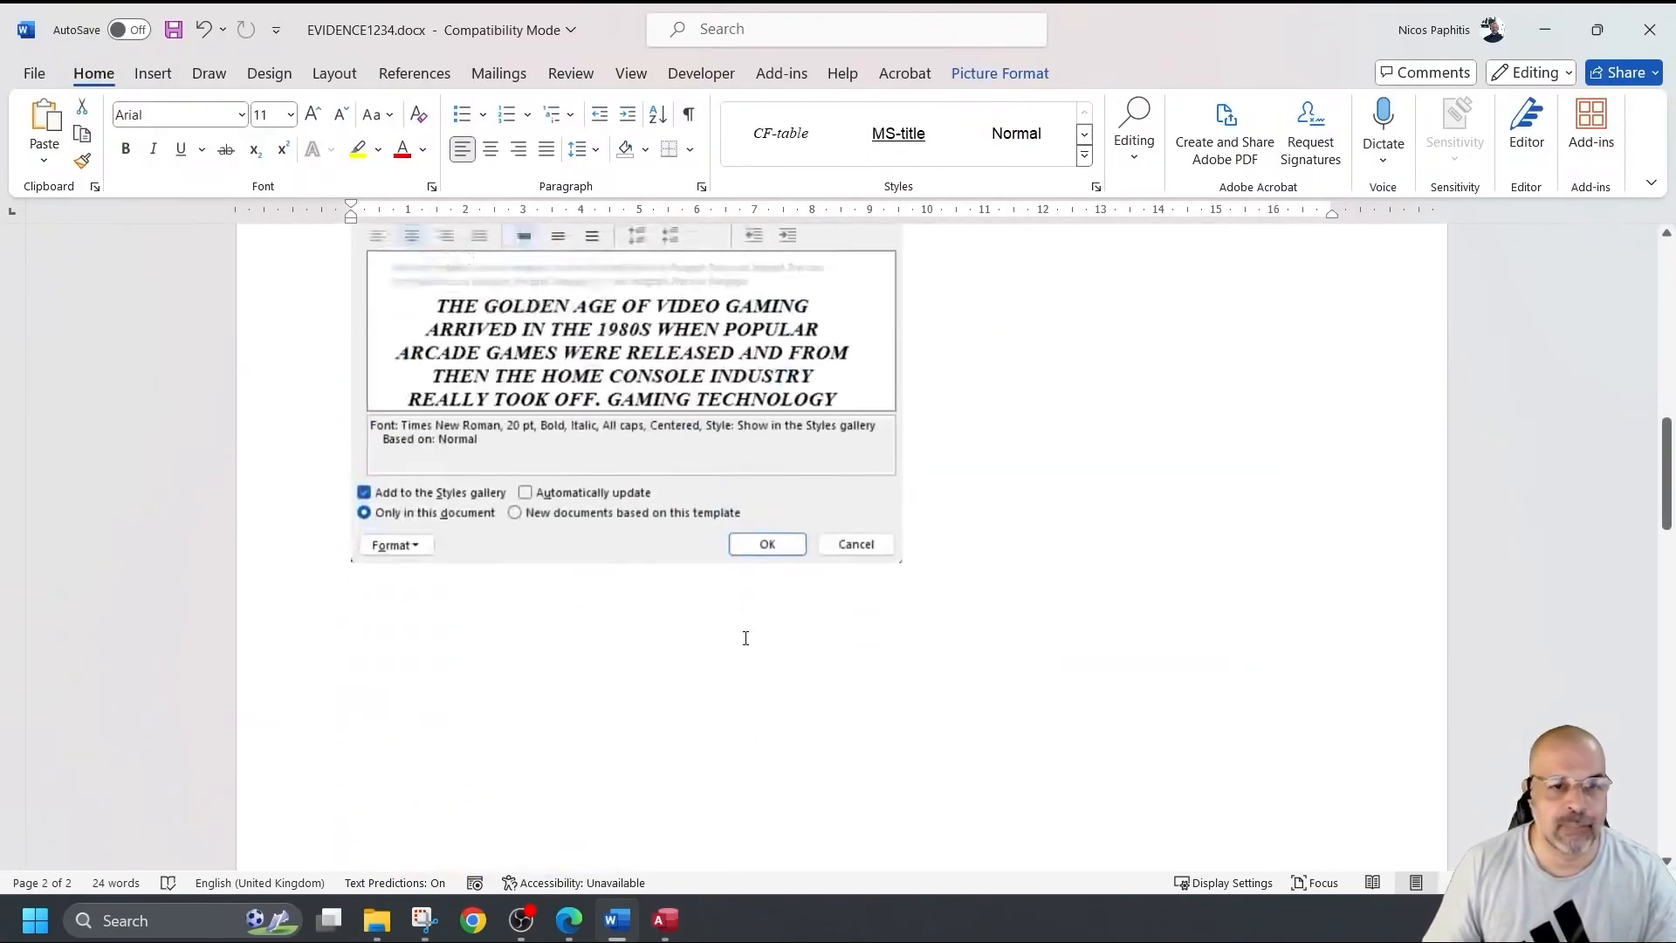
scroll(745, 636, "down", 12)
scroll(737, 630, "up", 2)
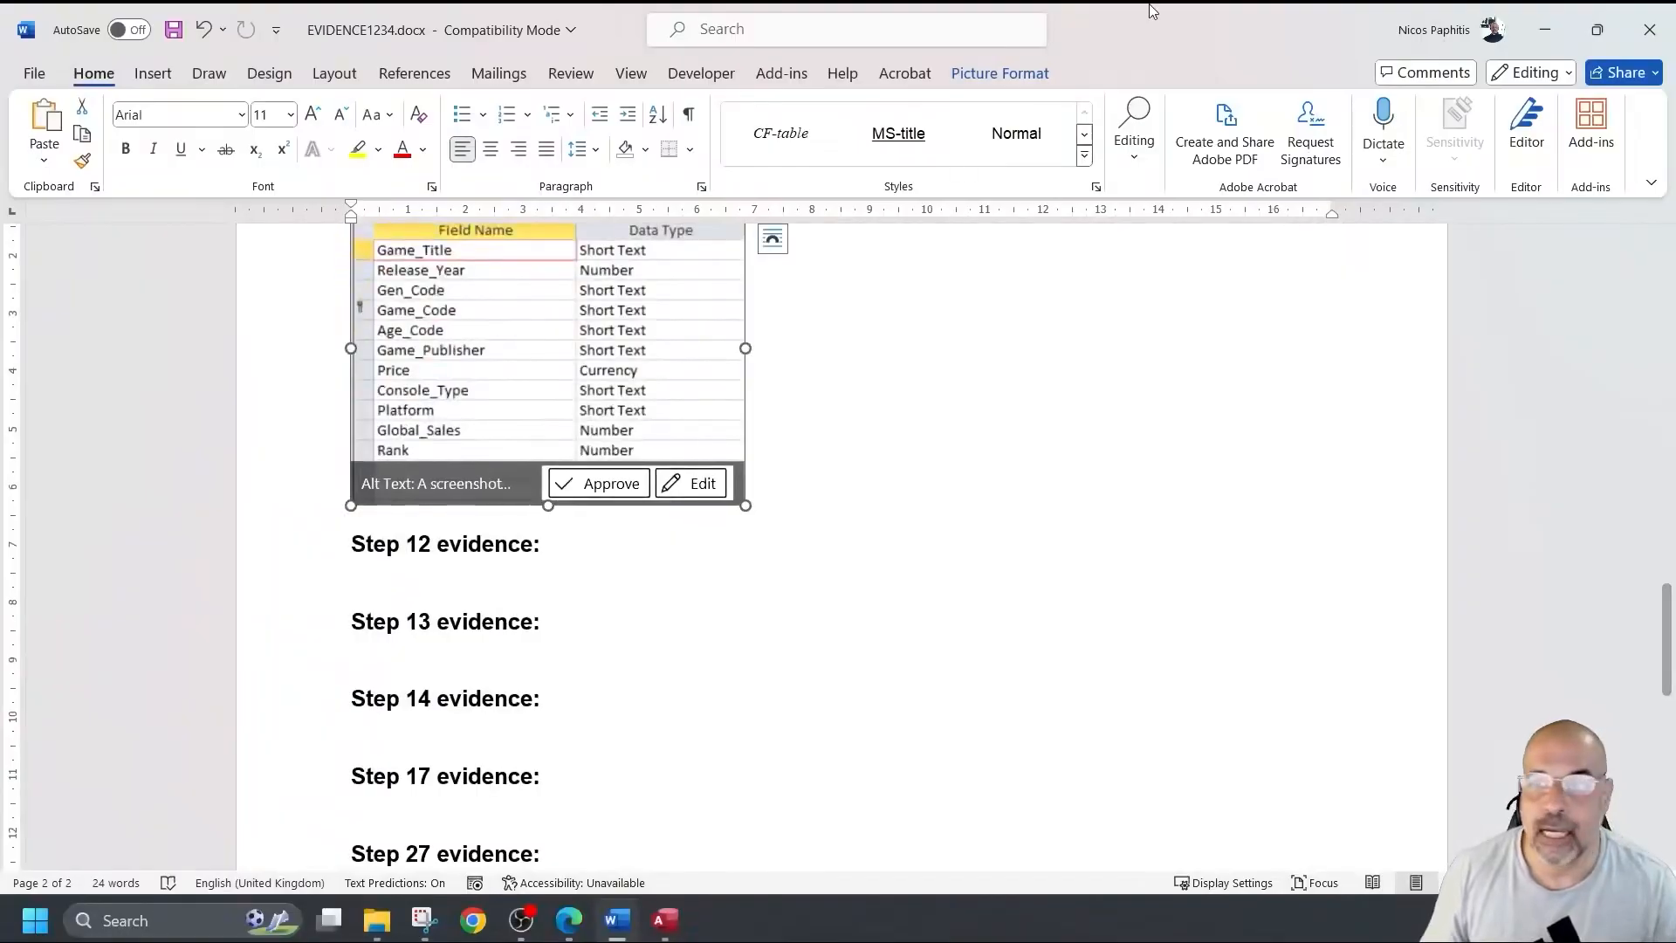
Minimize Word and Snipping Tool and close the C02games design view.
left_click(1544, 29)
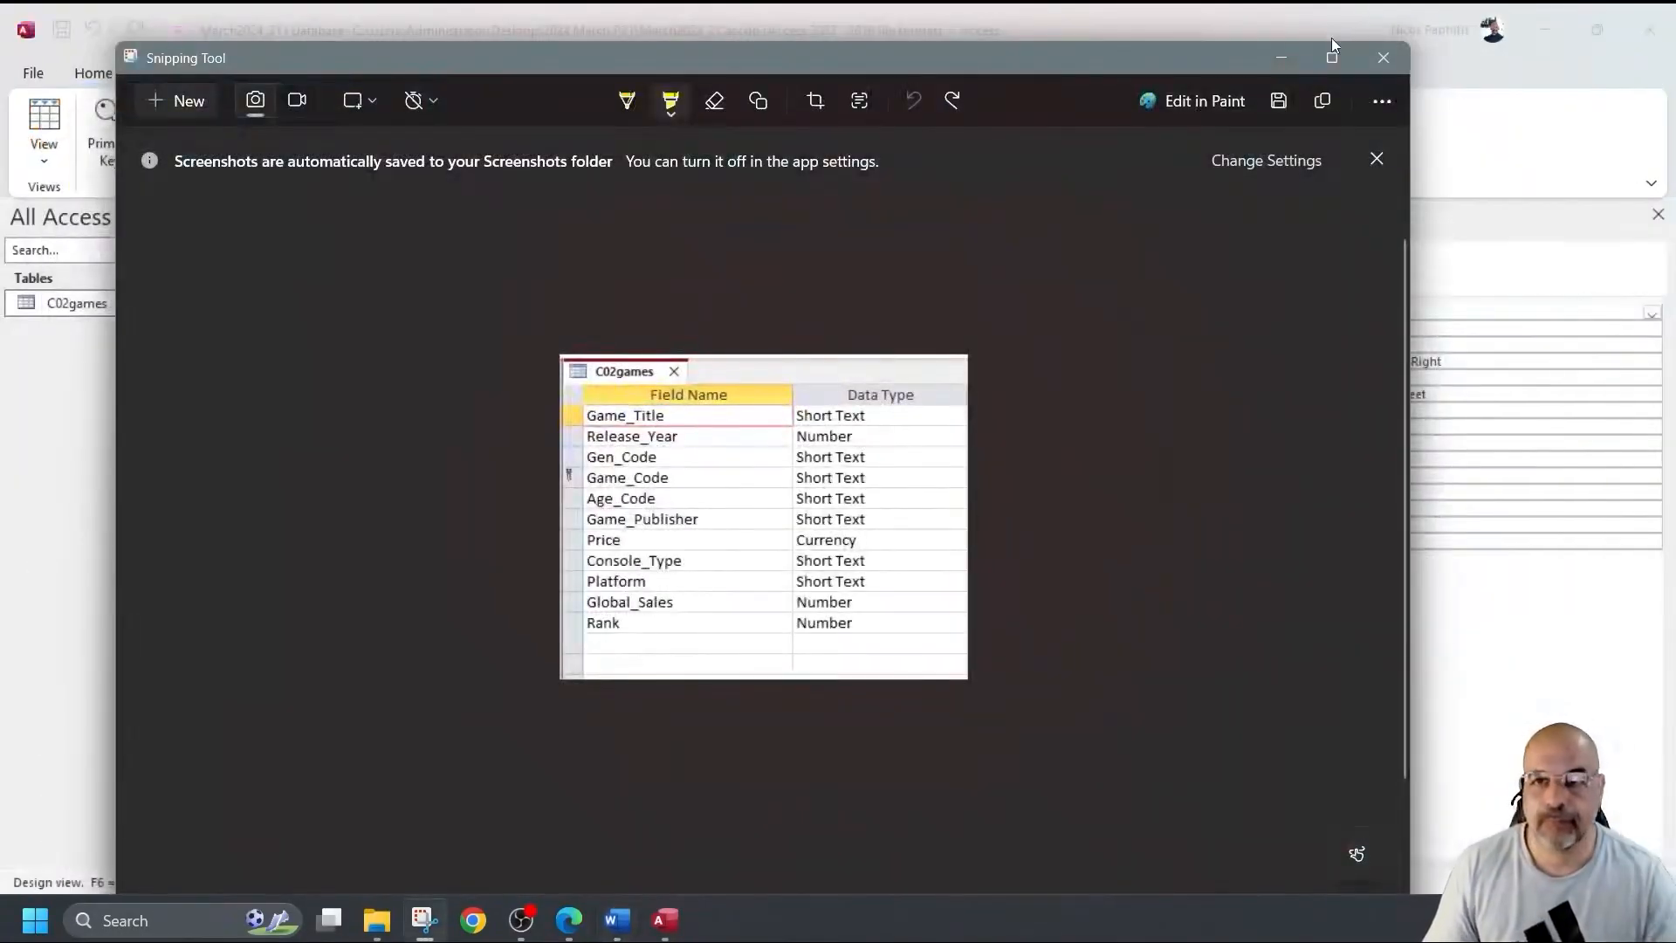
left_click(1284, 55)
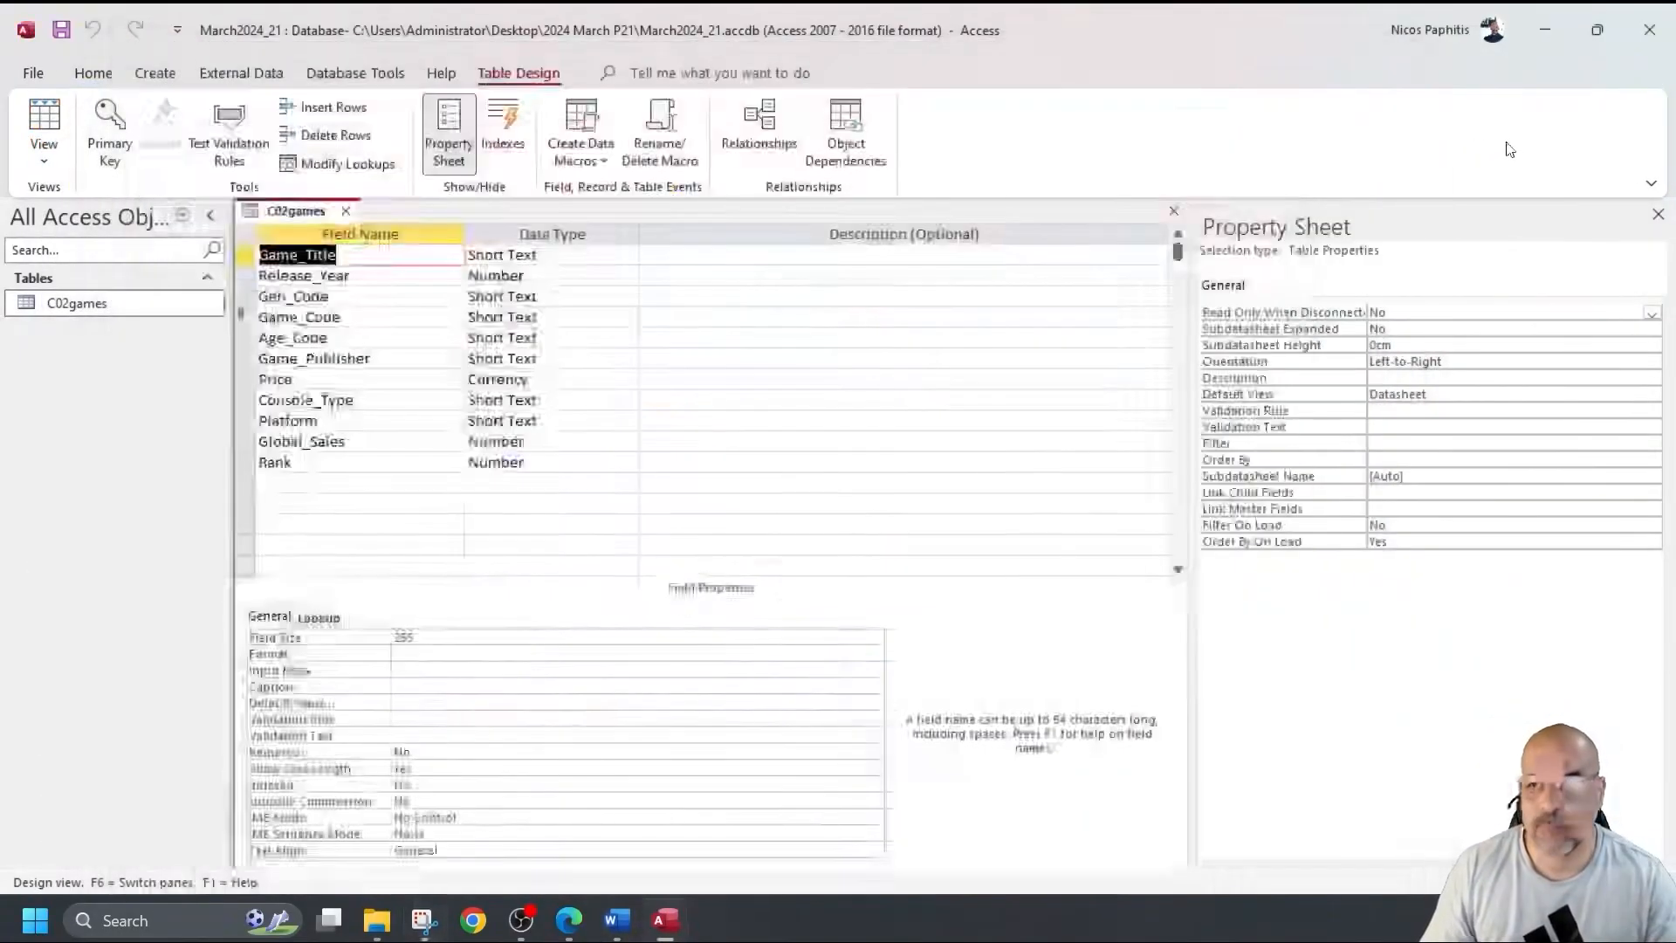
left_click(1171, 211)
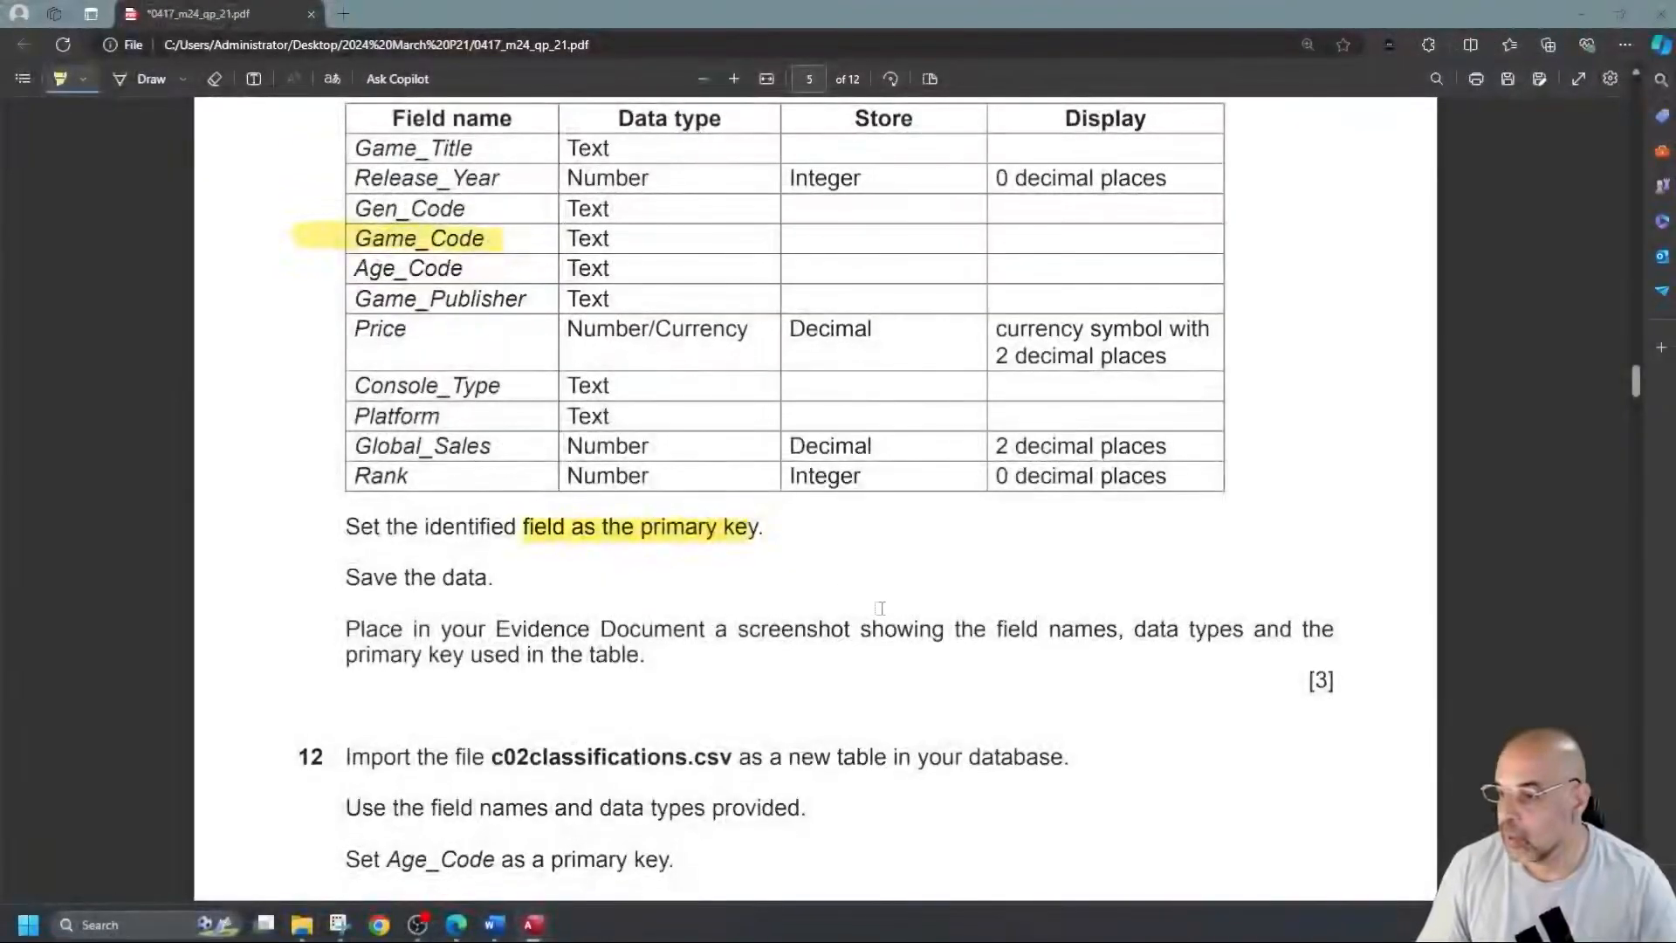
Highlight c02classifications.csv and Age_Code in question 12, and c02genre.csv and Gen_Code in question 13.
scroll(881, 608, "down", 5)
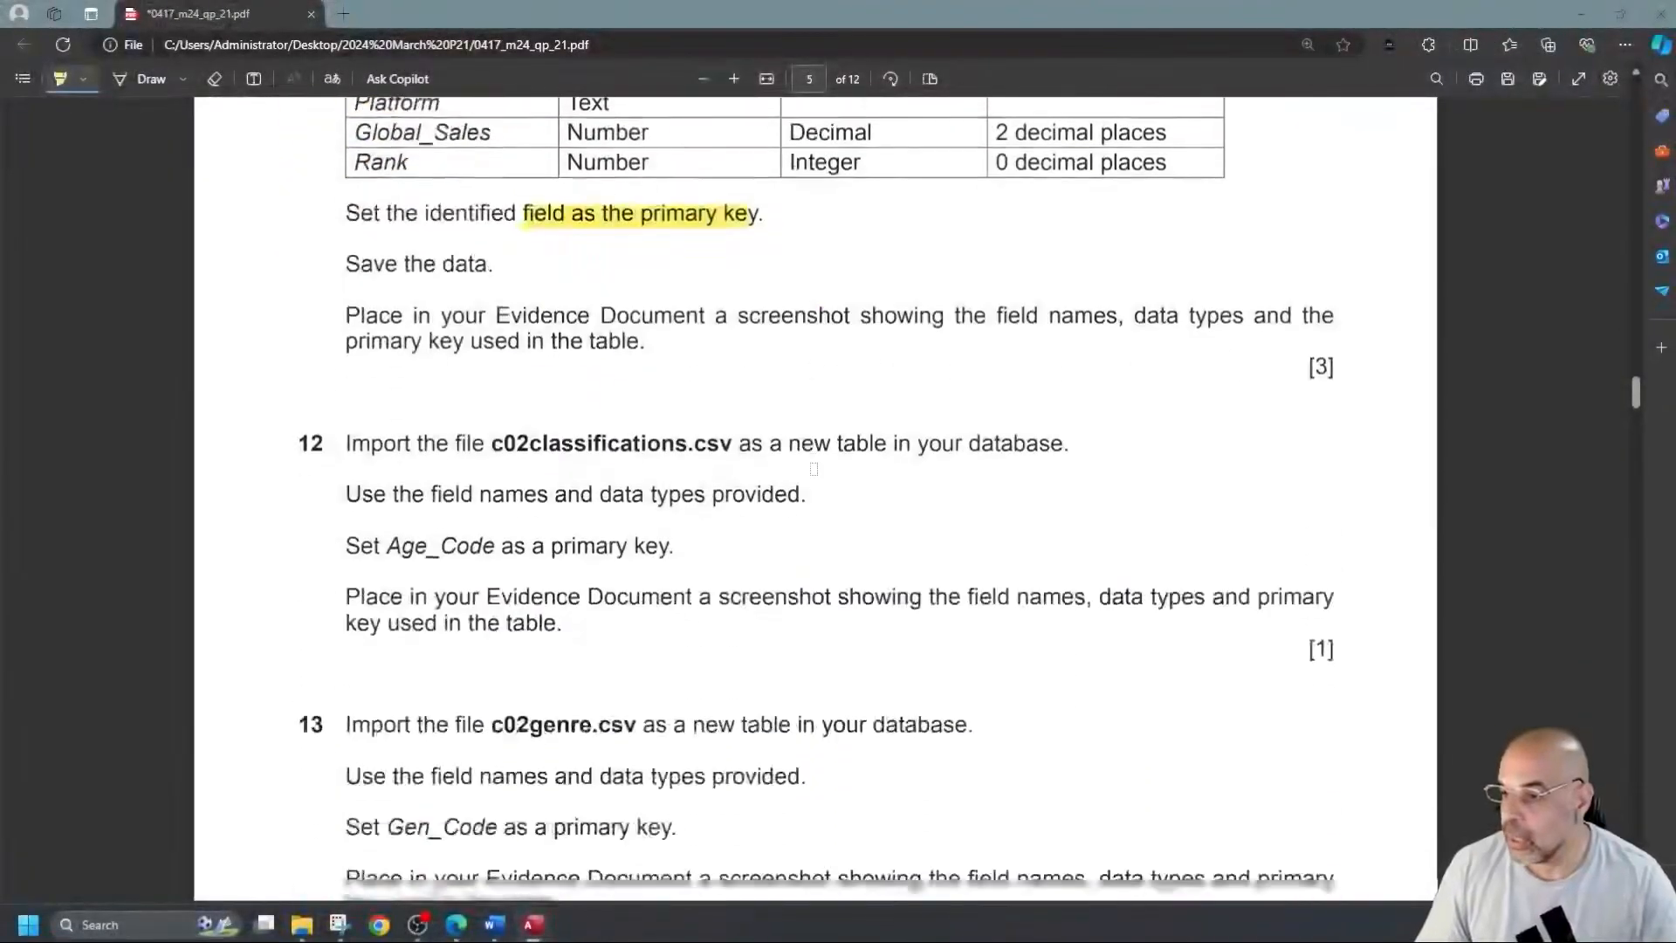
left_click_drag(491, 319, 723, 320)
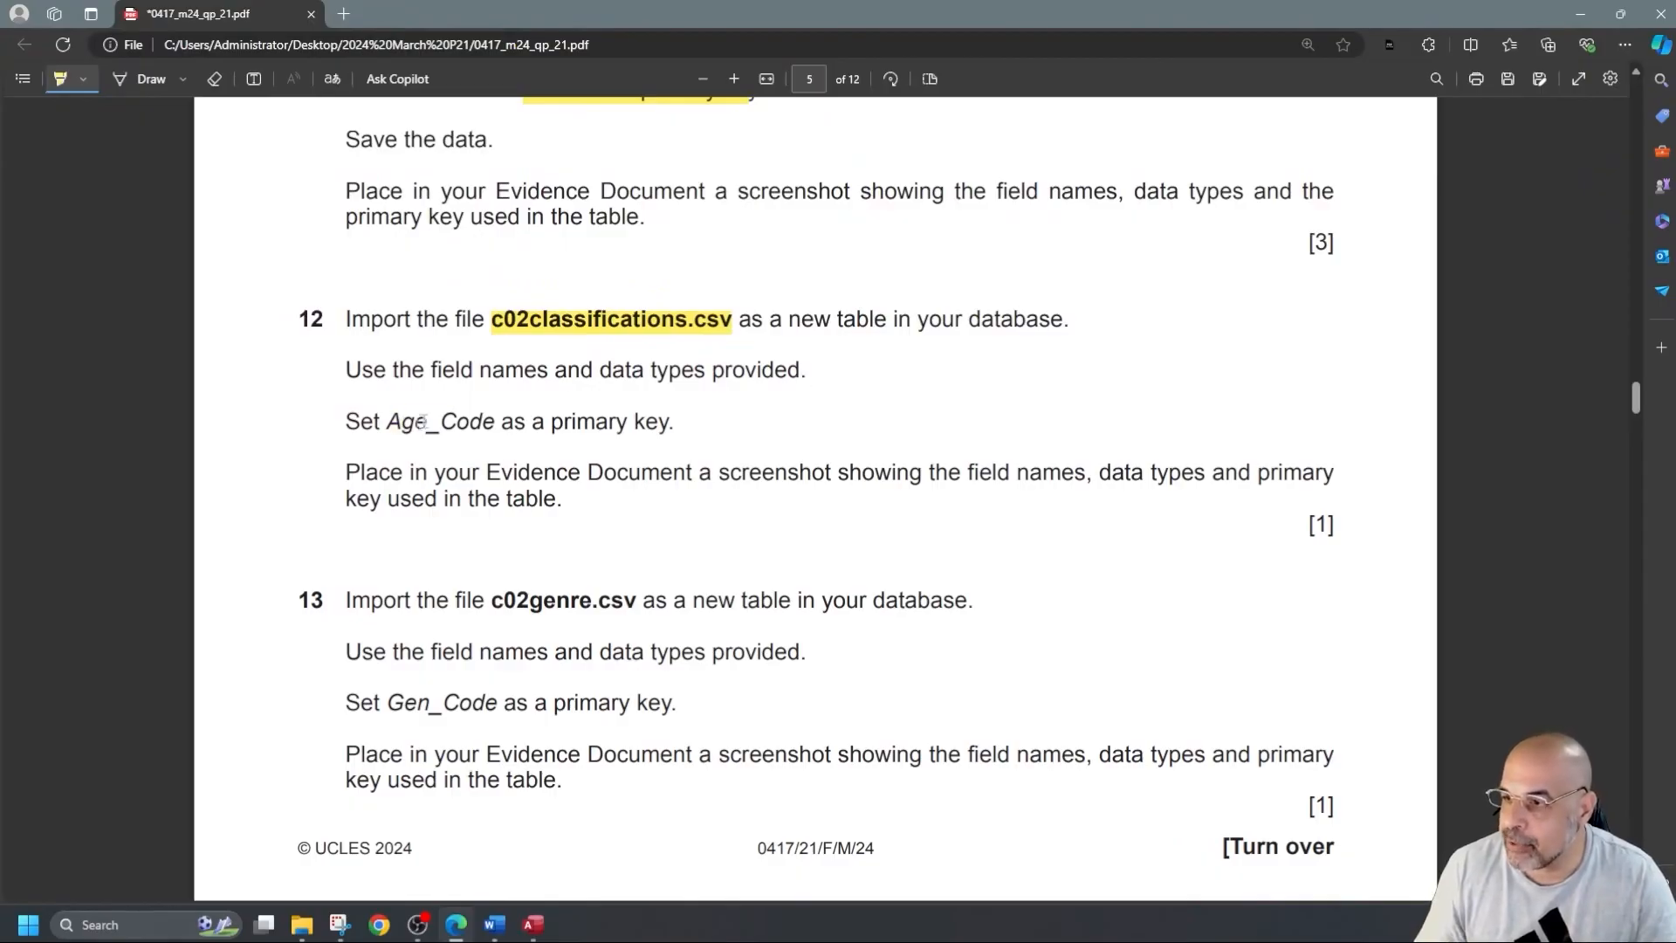
left_click_drag(407, 423, 497, 422)
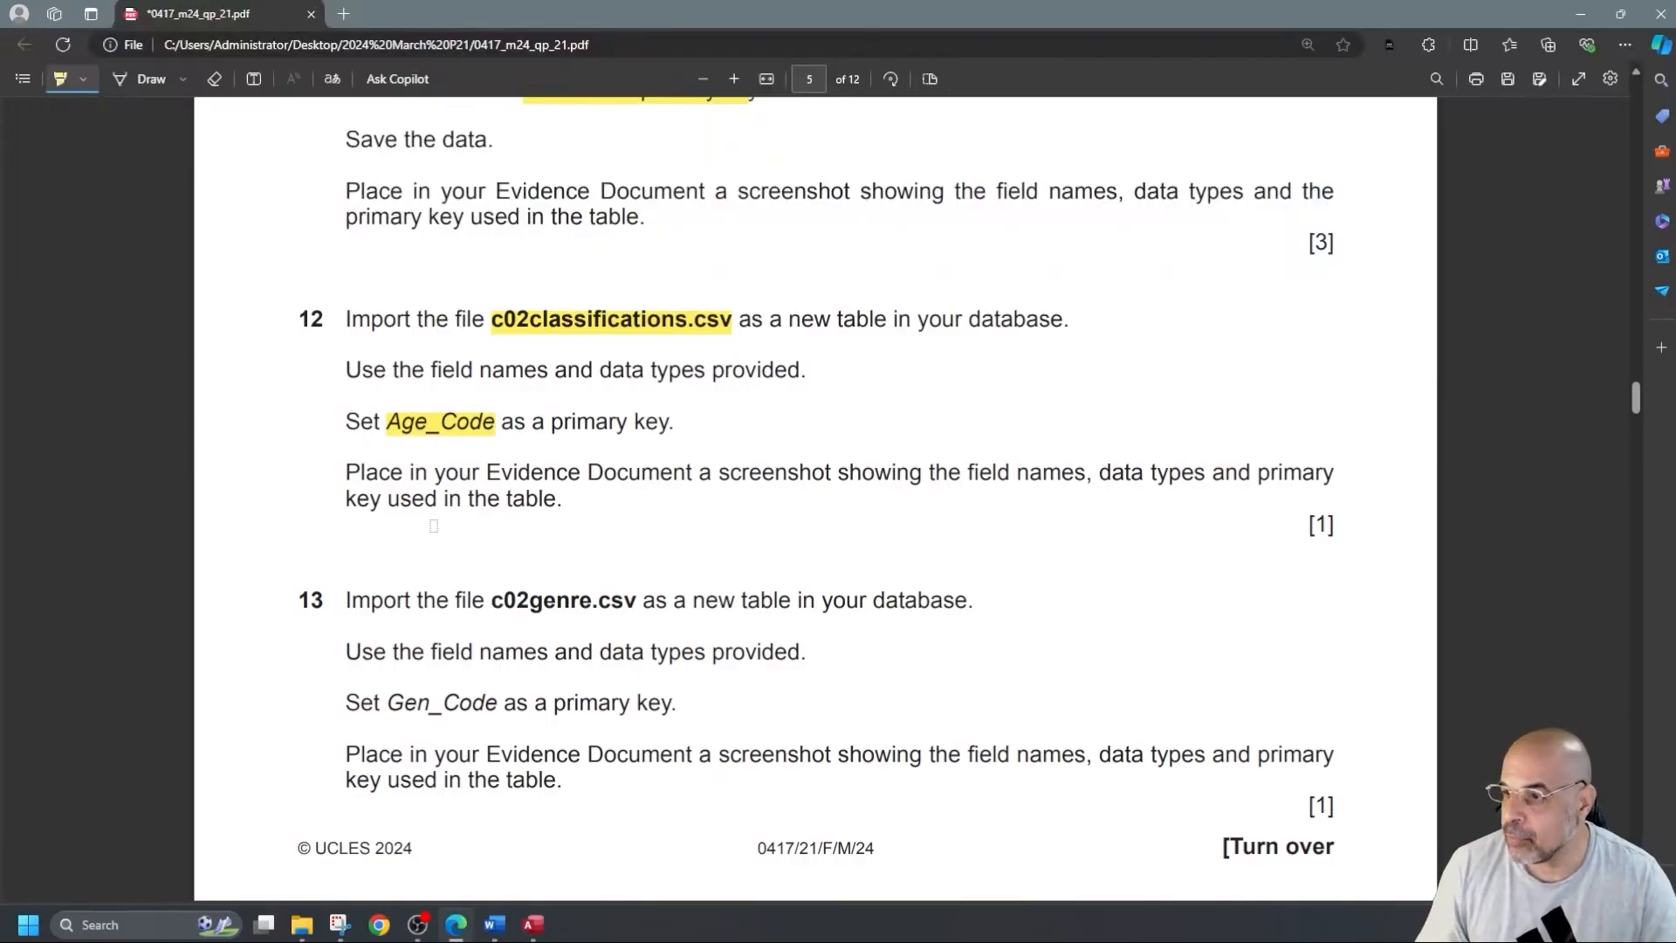
scroll(434, 524, "down", 2)
left_click_drag(490, 427, 629, 424)
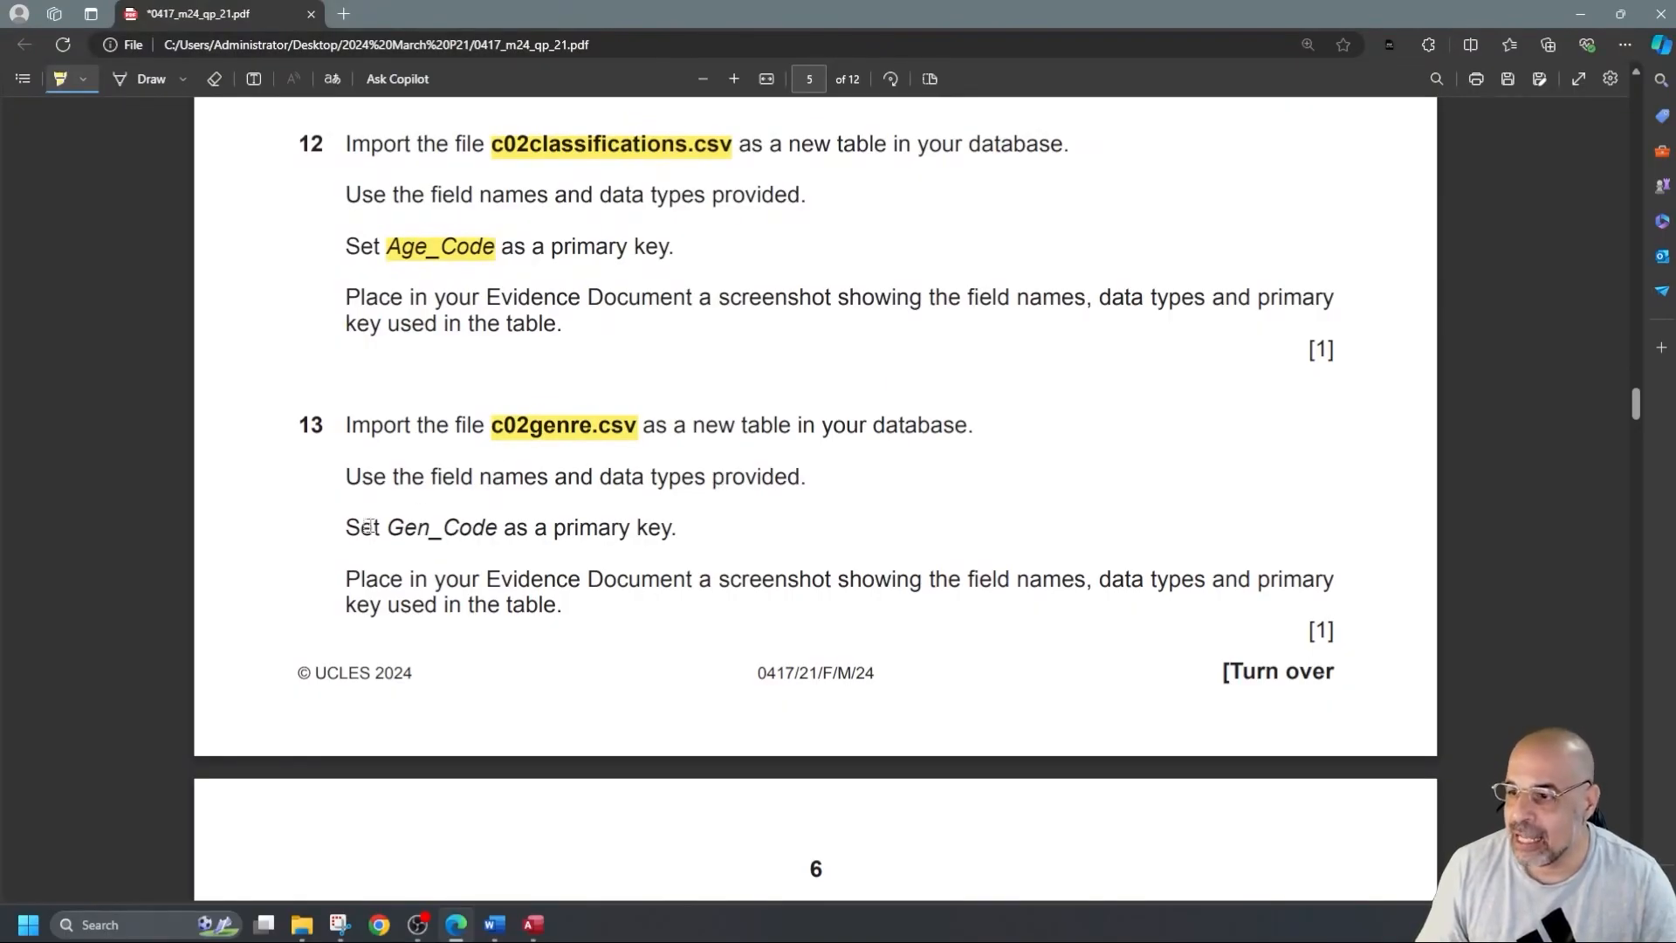
left_click_drag(377, 530, 500, 528)
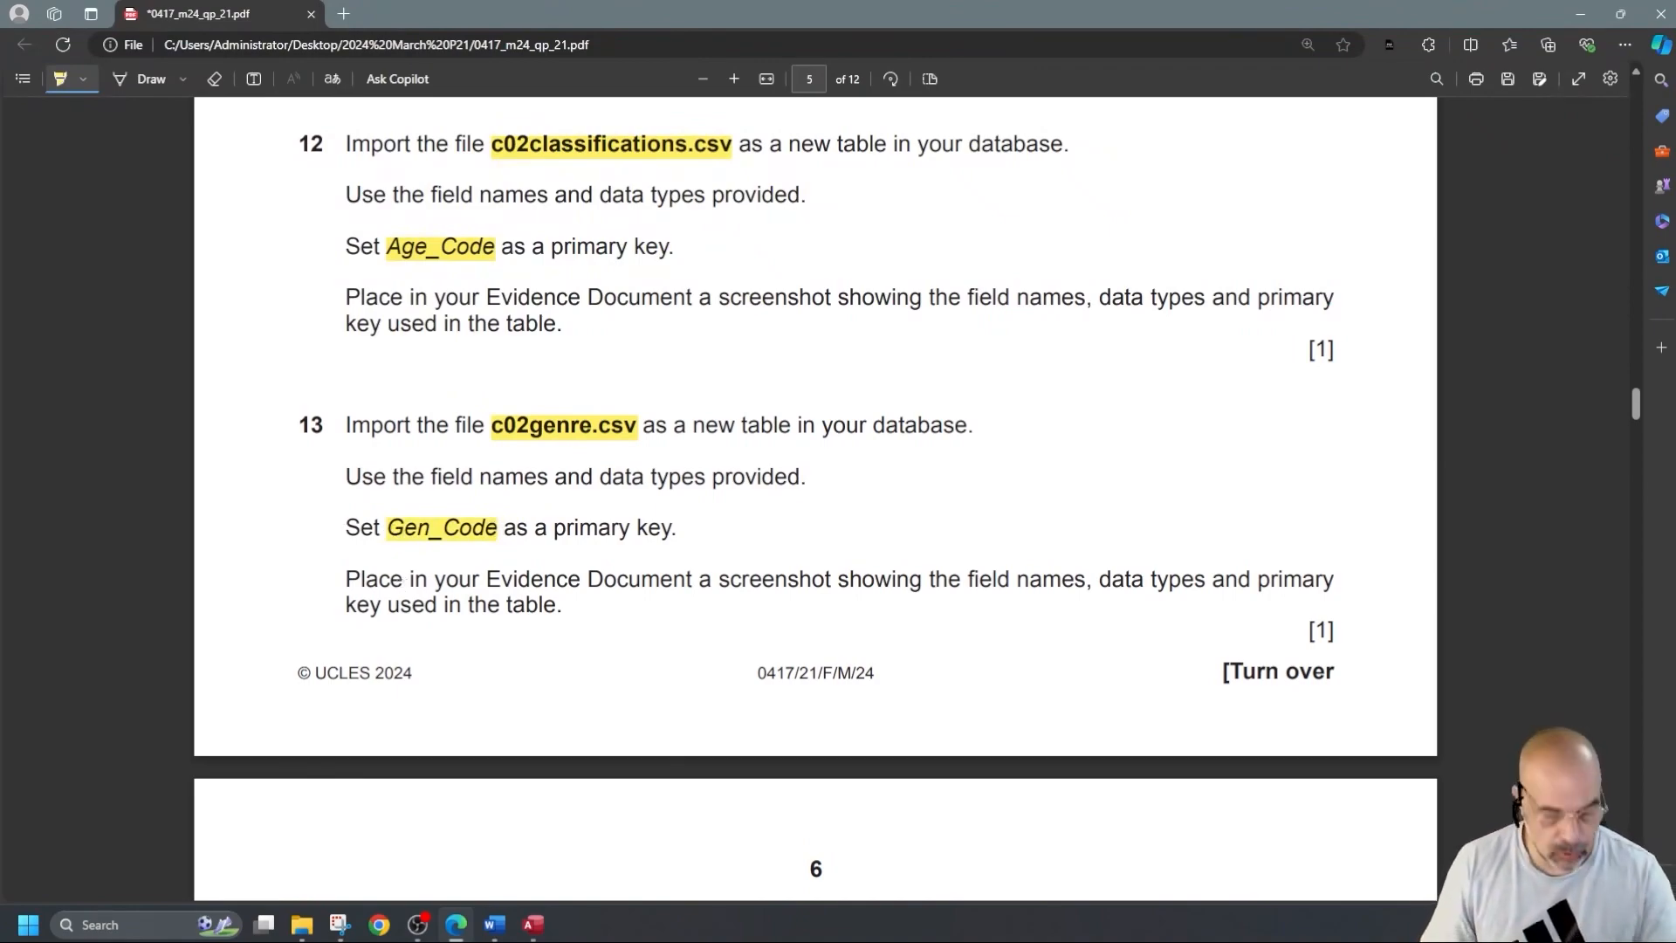
key("alt+Tab")
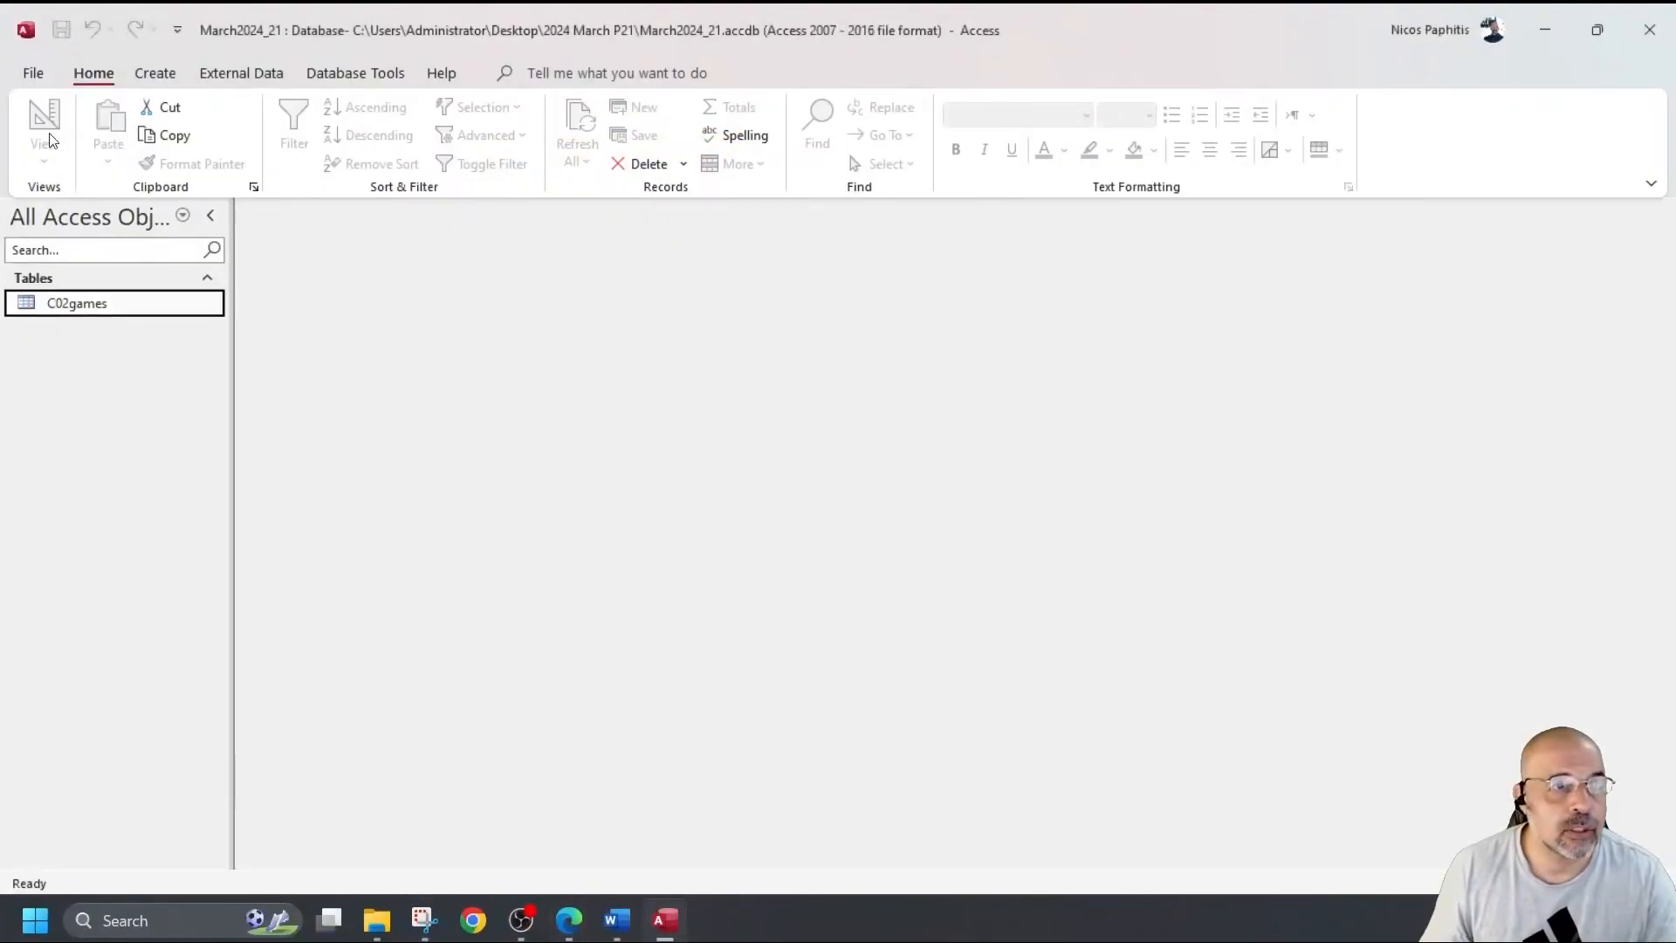
Start a delimited text import of c02classifications.csv into a new table, using the first row as field names.
left_click(241, 70)
left_click(51, 131)
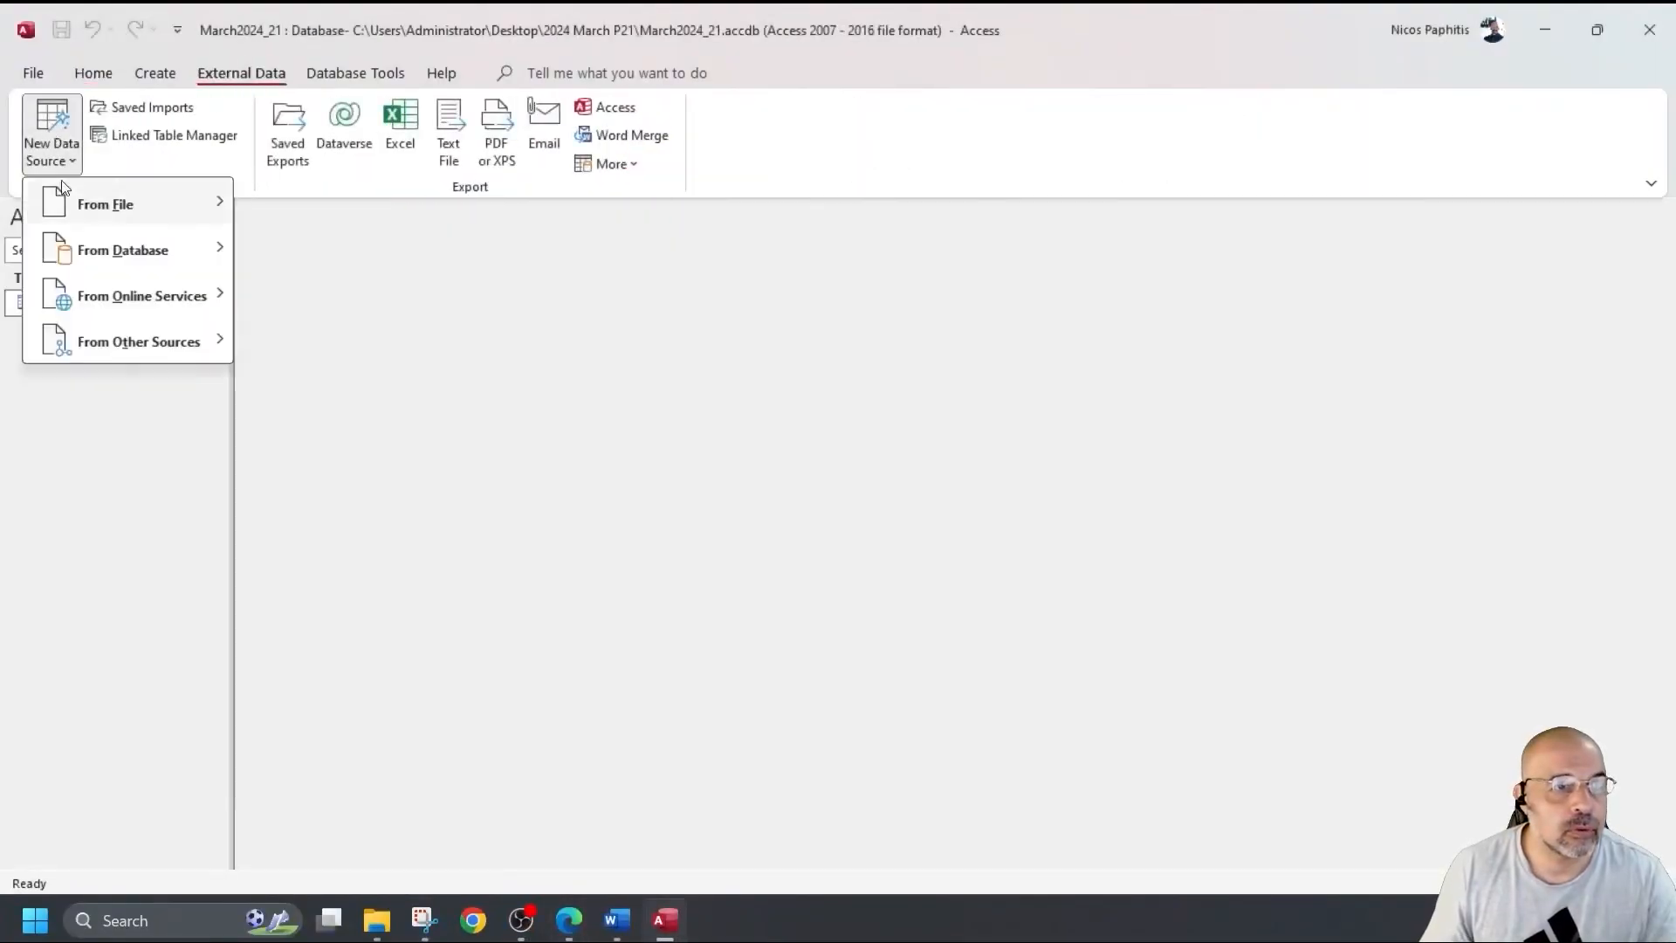
mouse_move(130, 203)
left_click(327, 340)
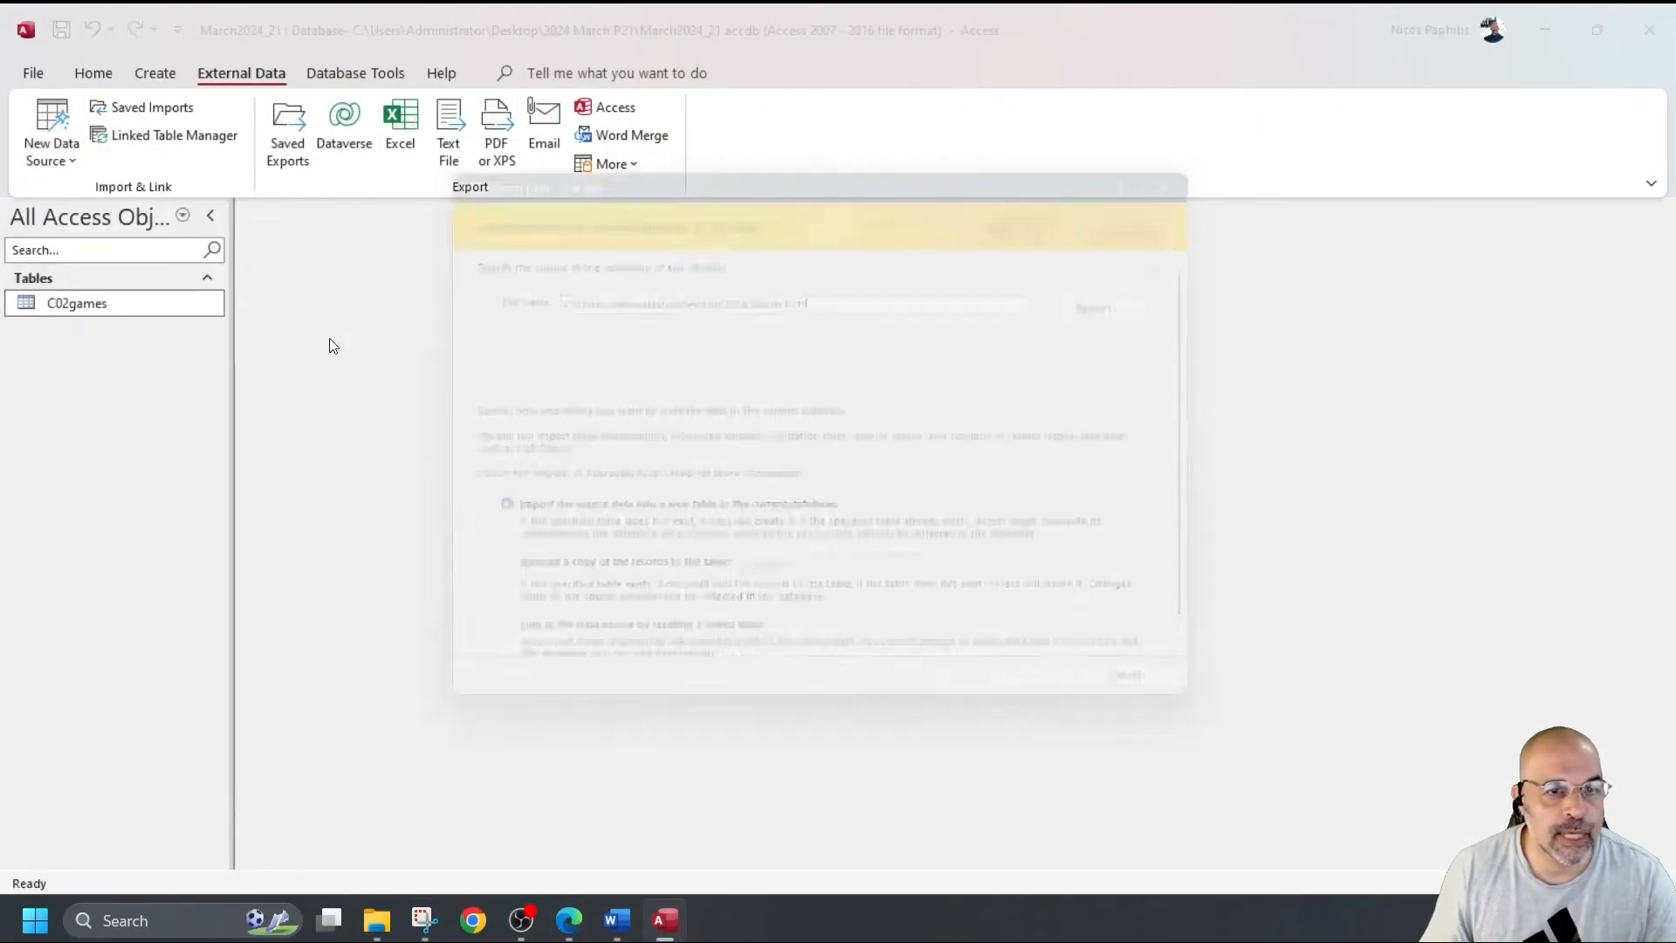
left_click(1157, 303)
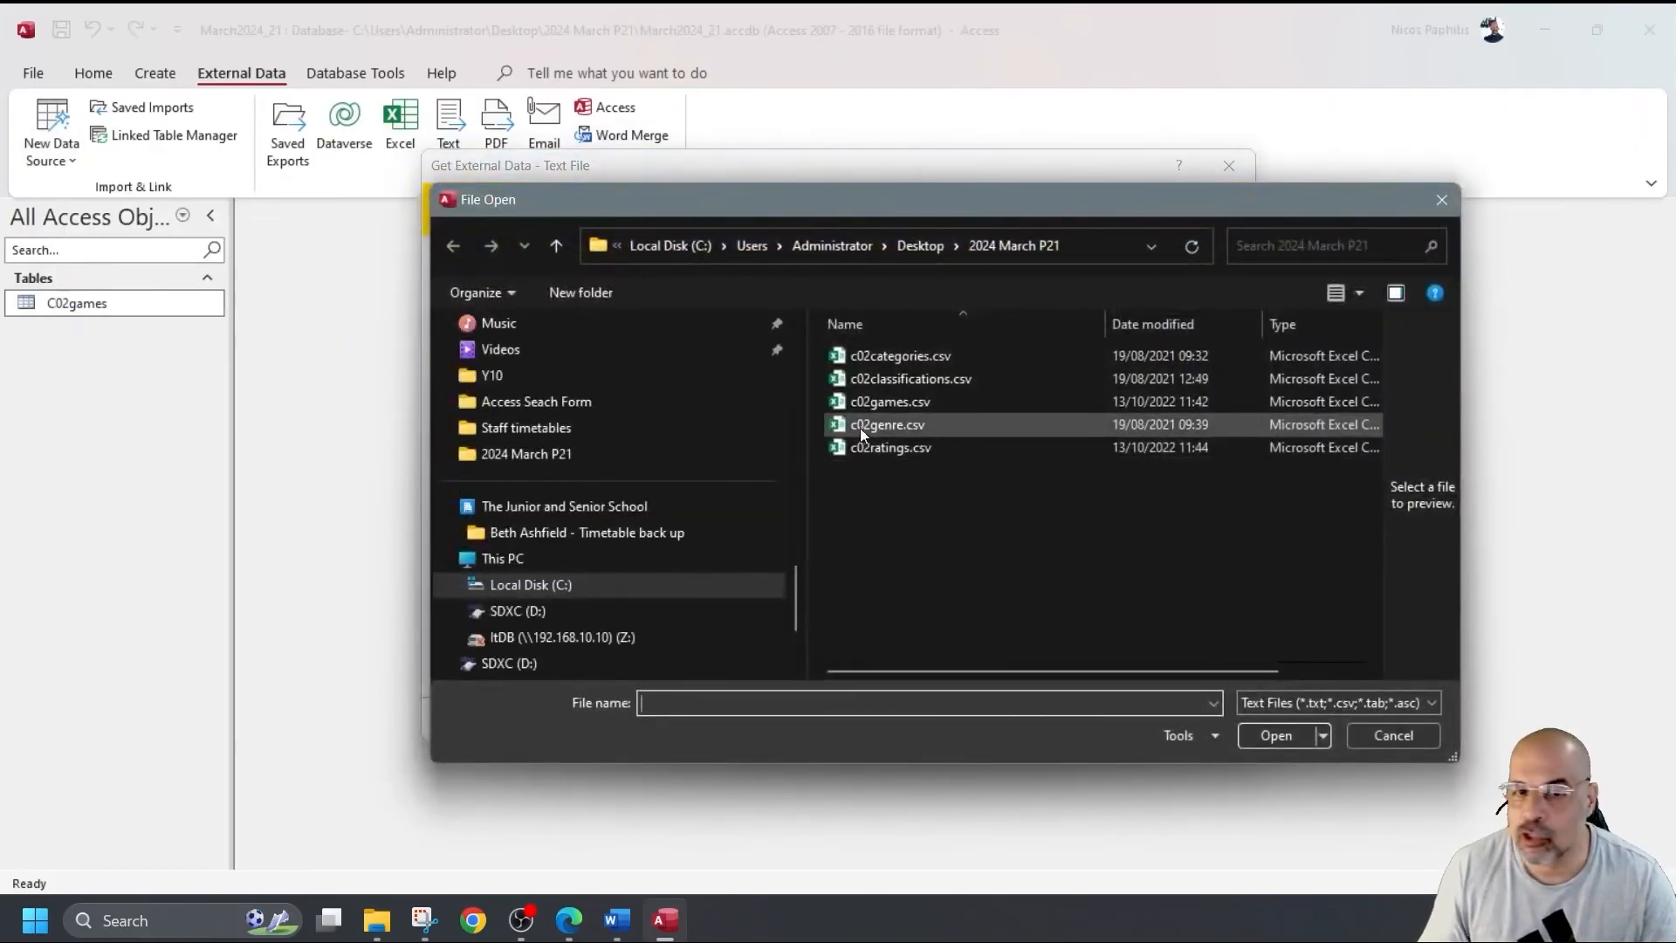
double_click(919, 378)
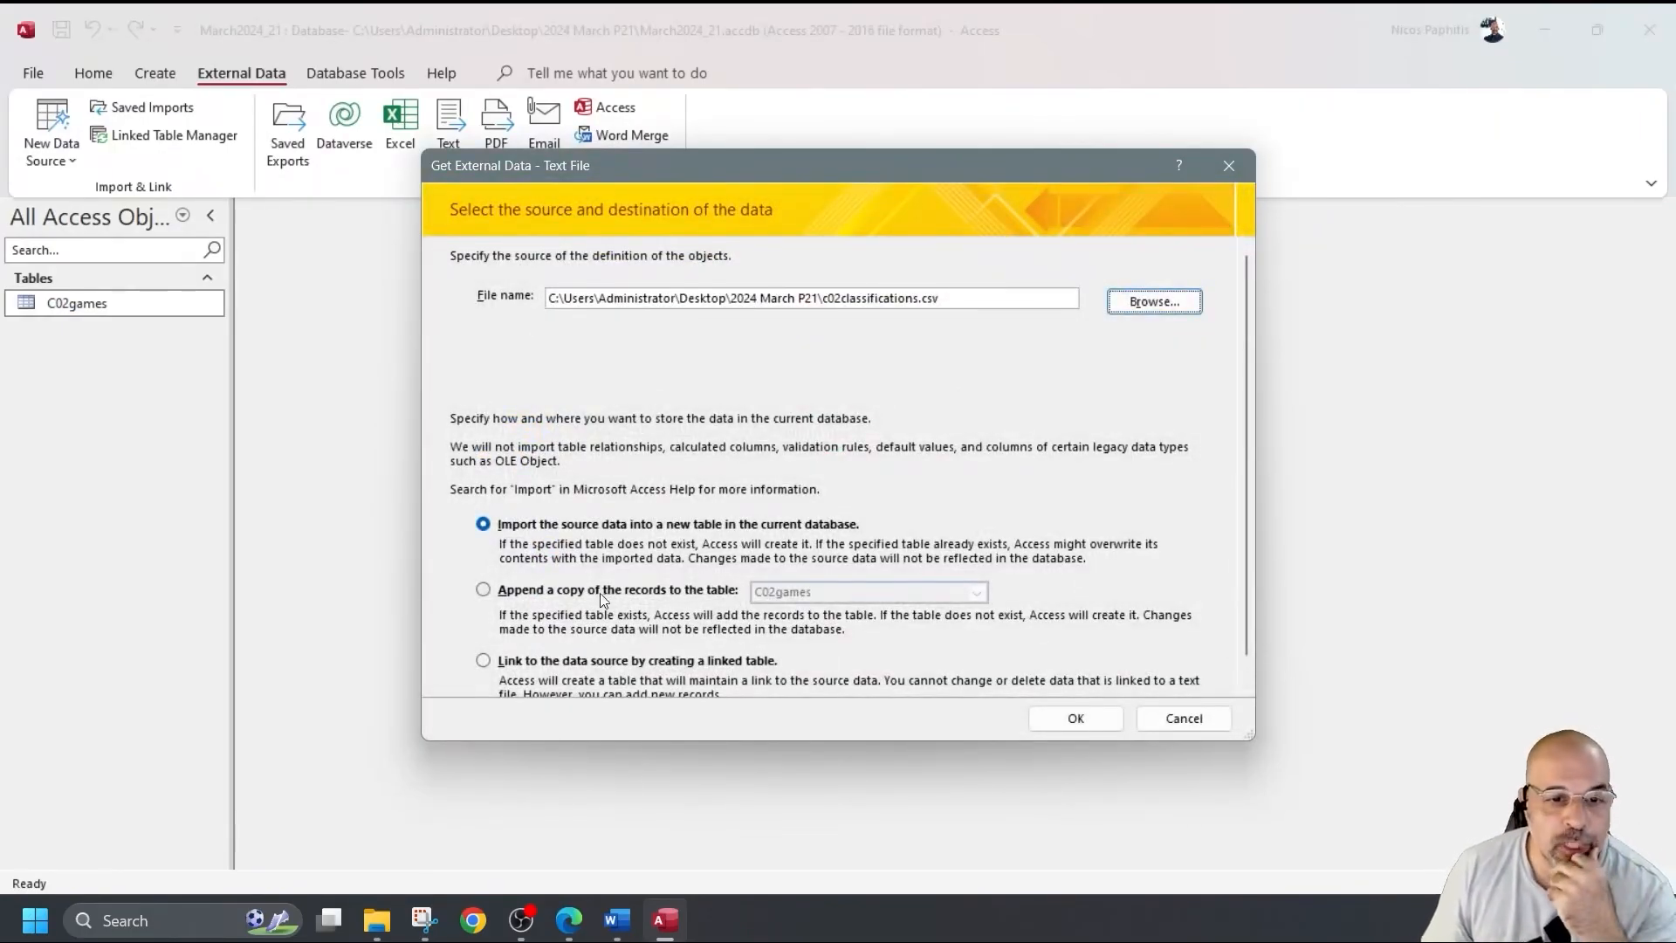
left_click(1083, 716)
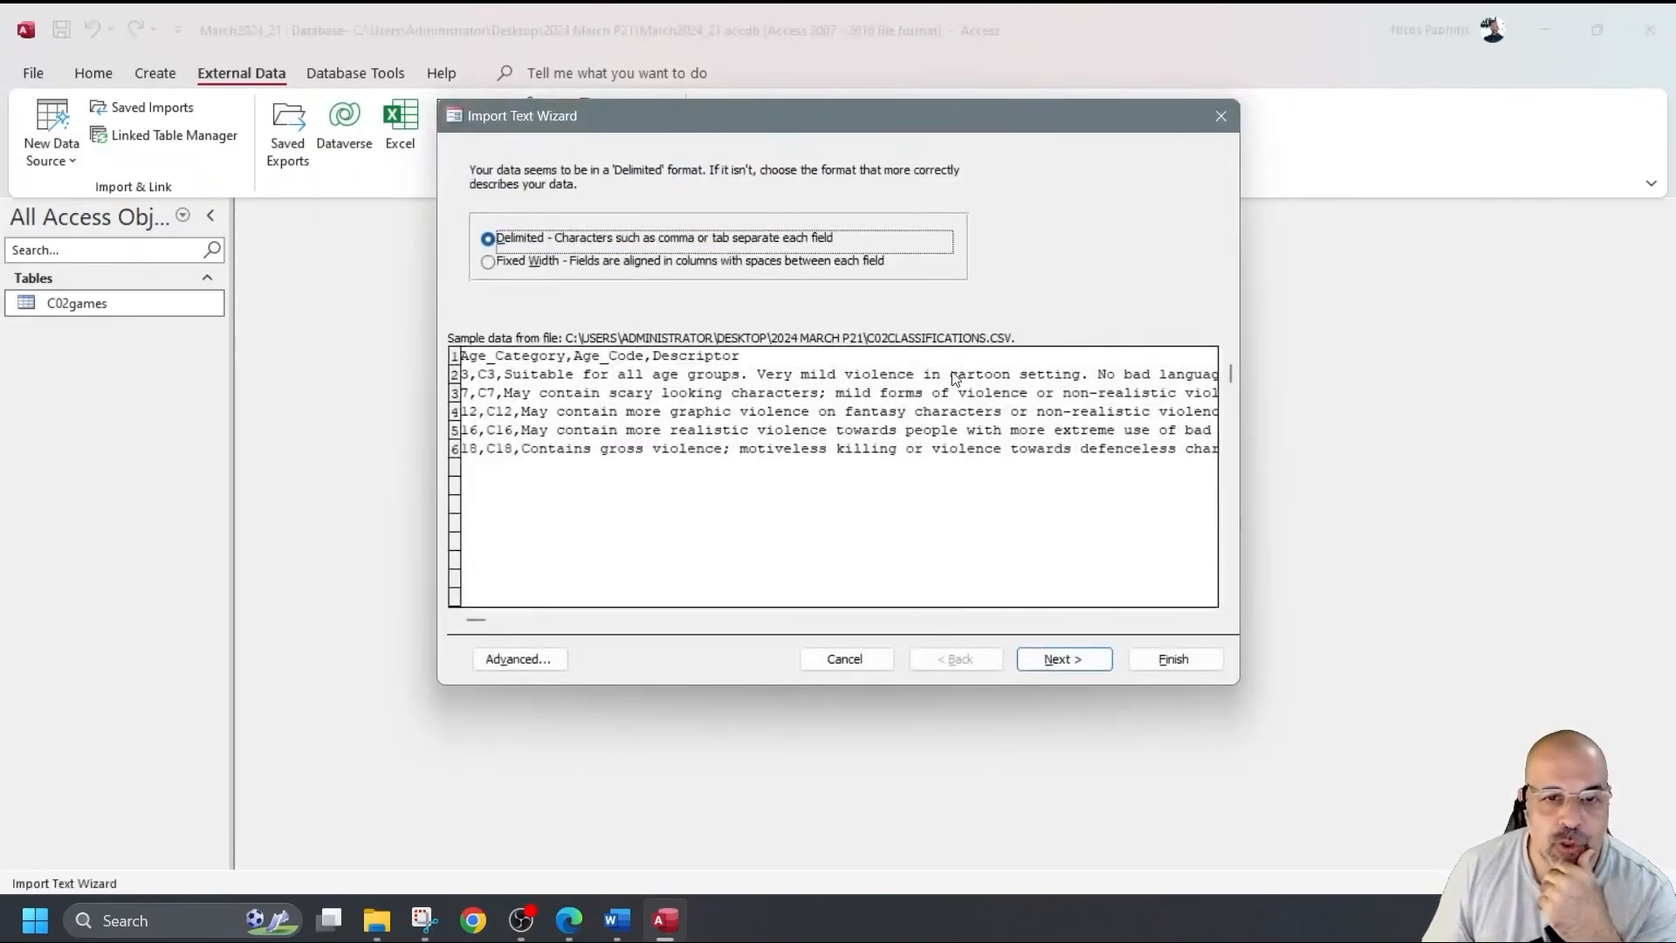
left_click(1087, 663)
left_click(515, 280)
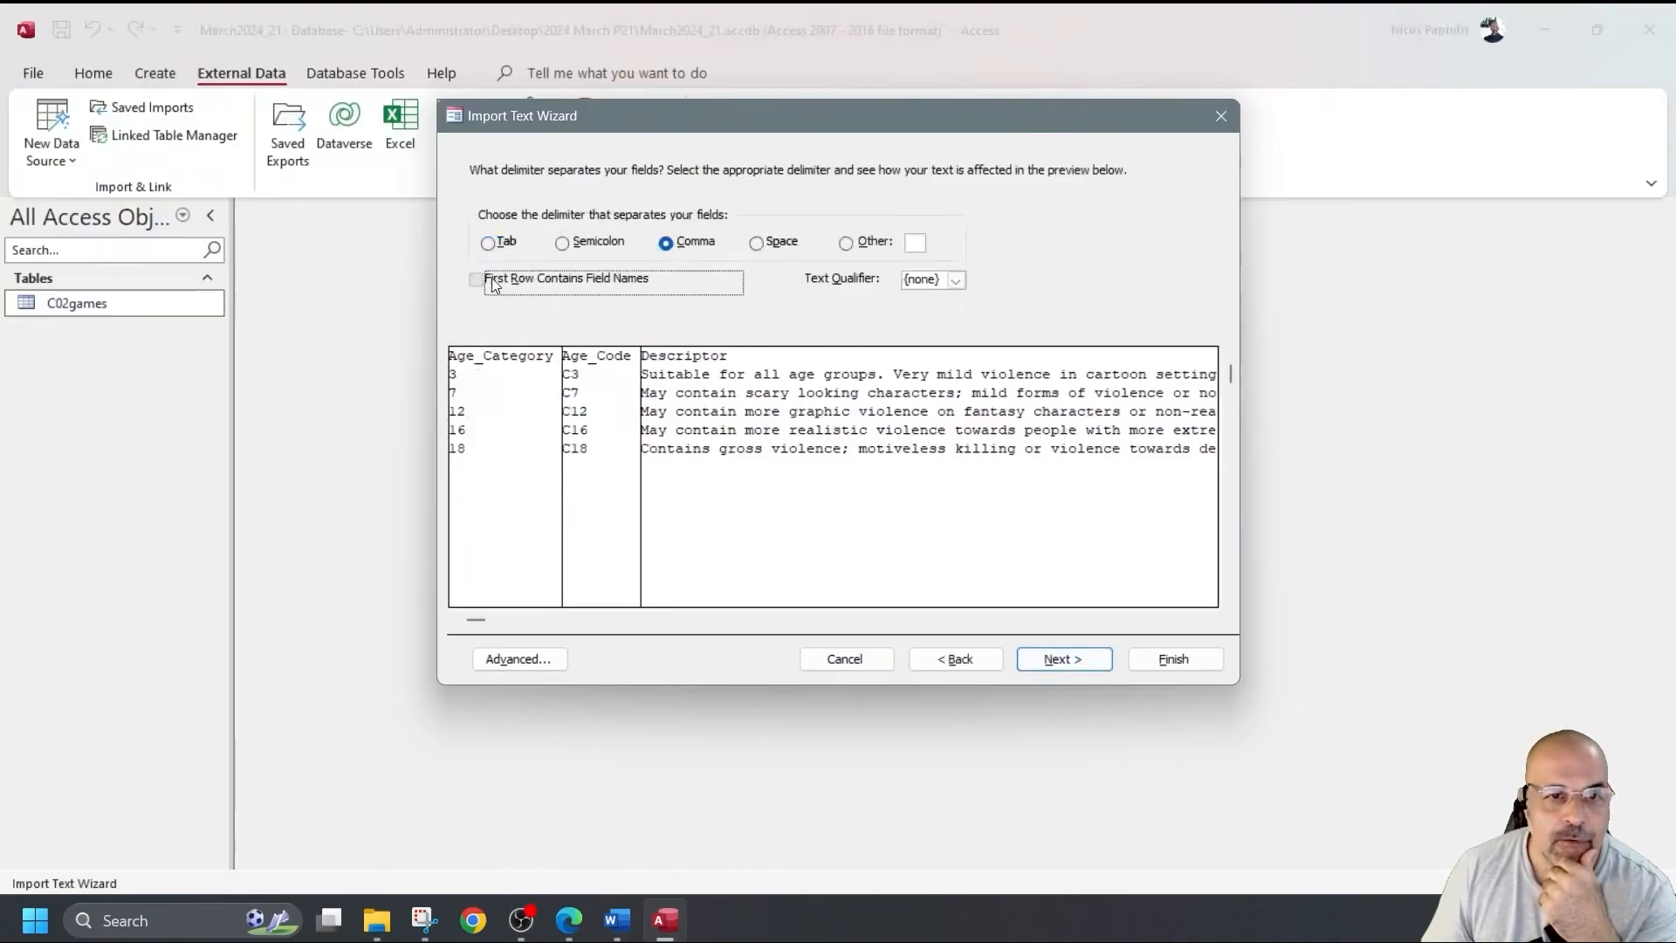
left_click(1064, 659)
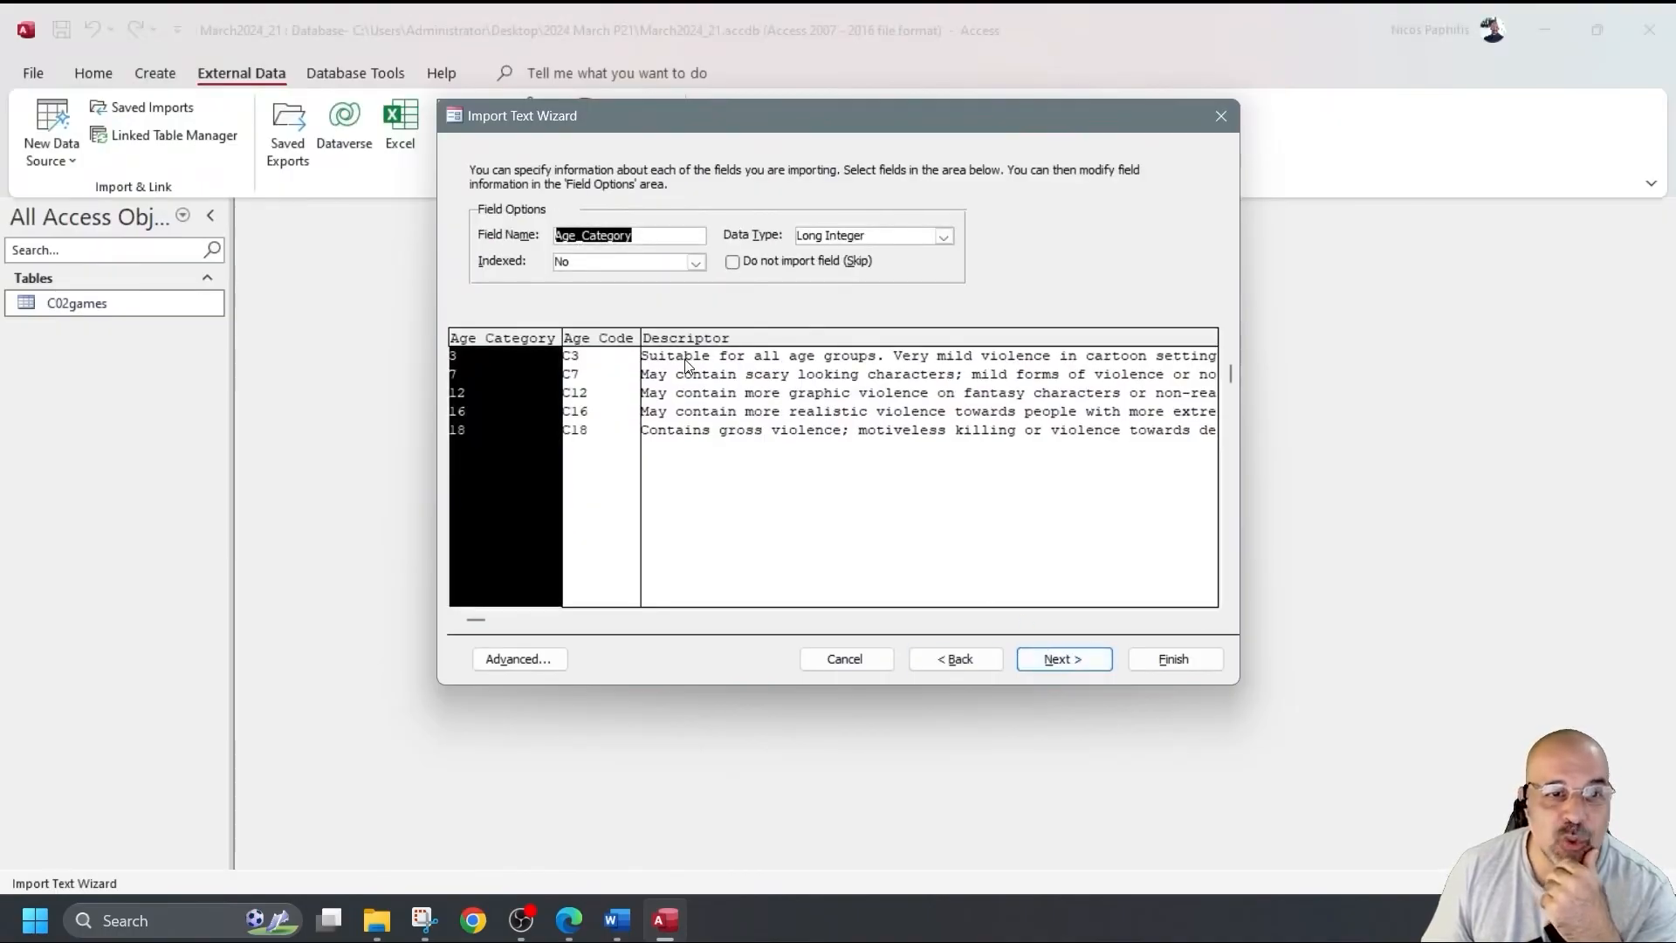
Leave the import specification unchanged, make Age_Code the primary key, and finish the import.
left_click(515, 660)
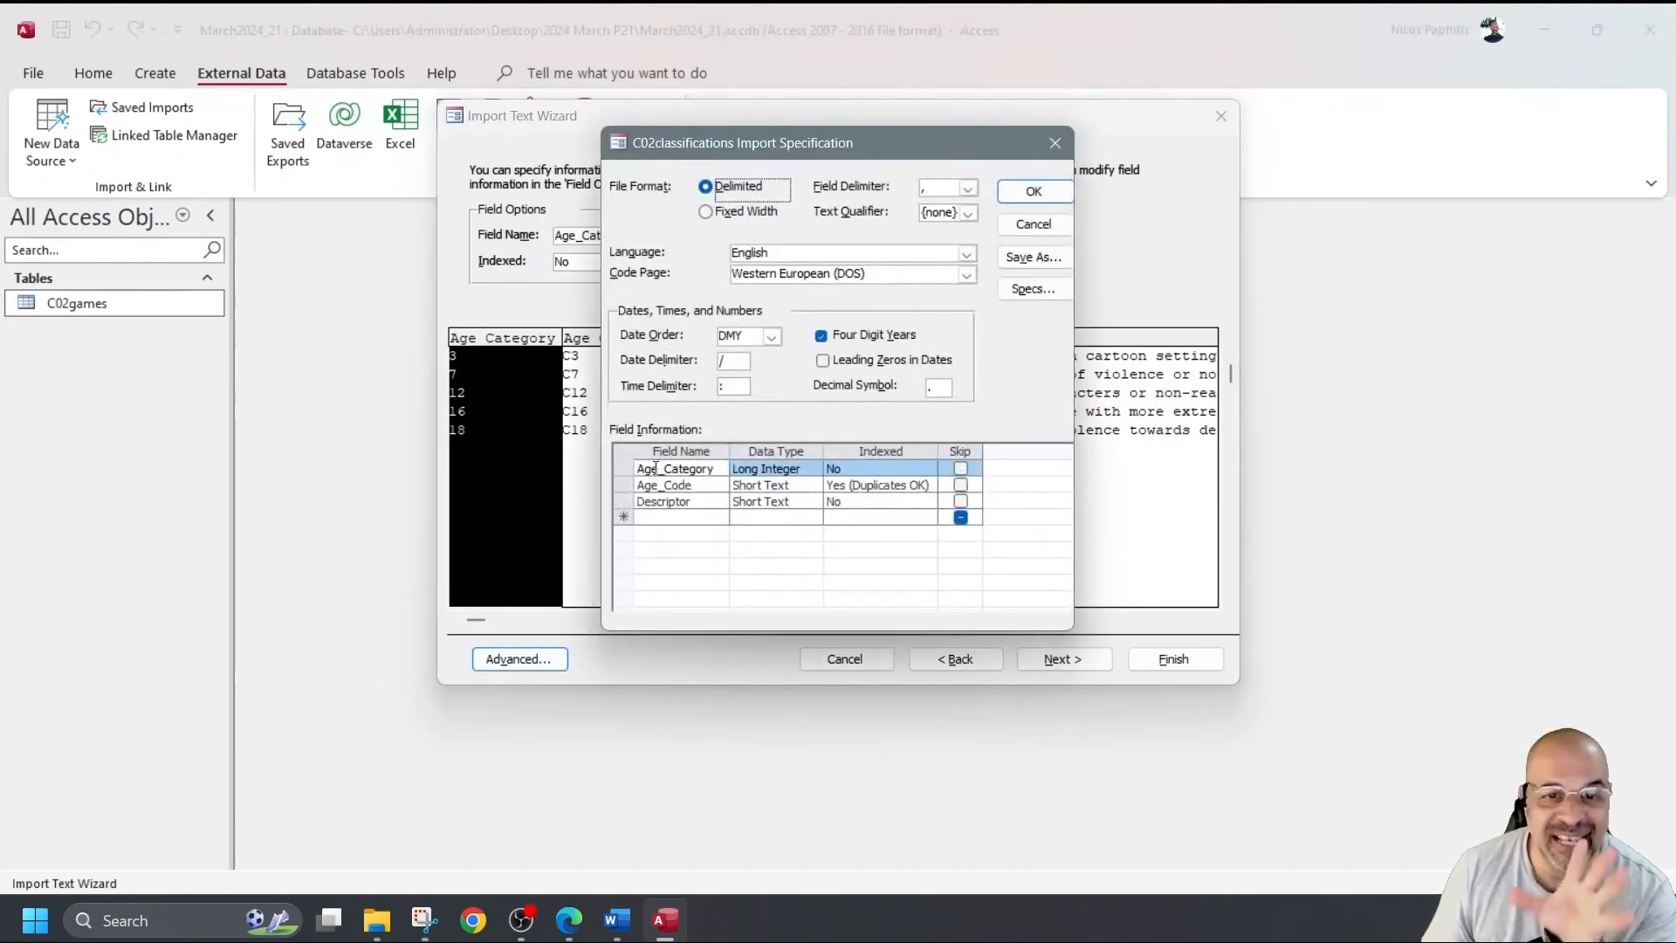
left_click(1048, 135)
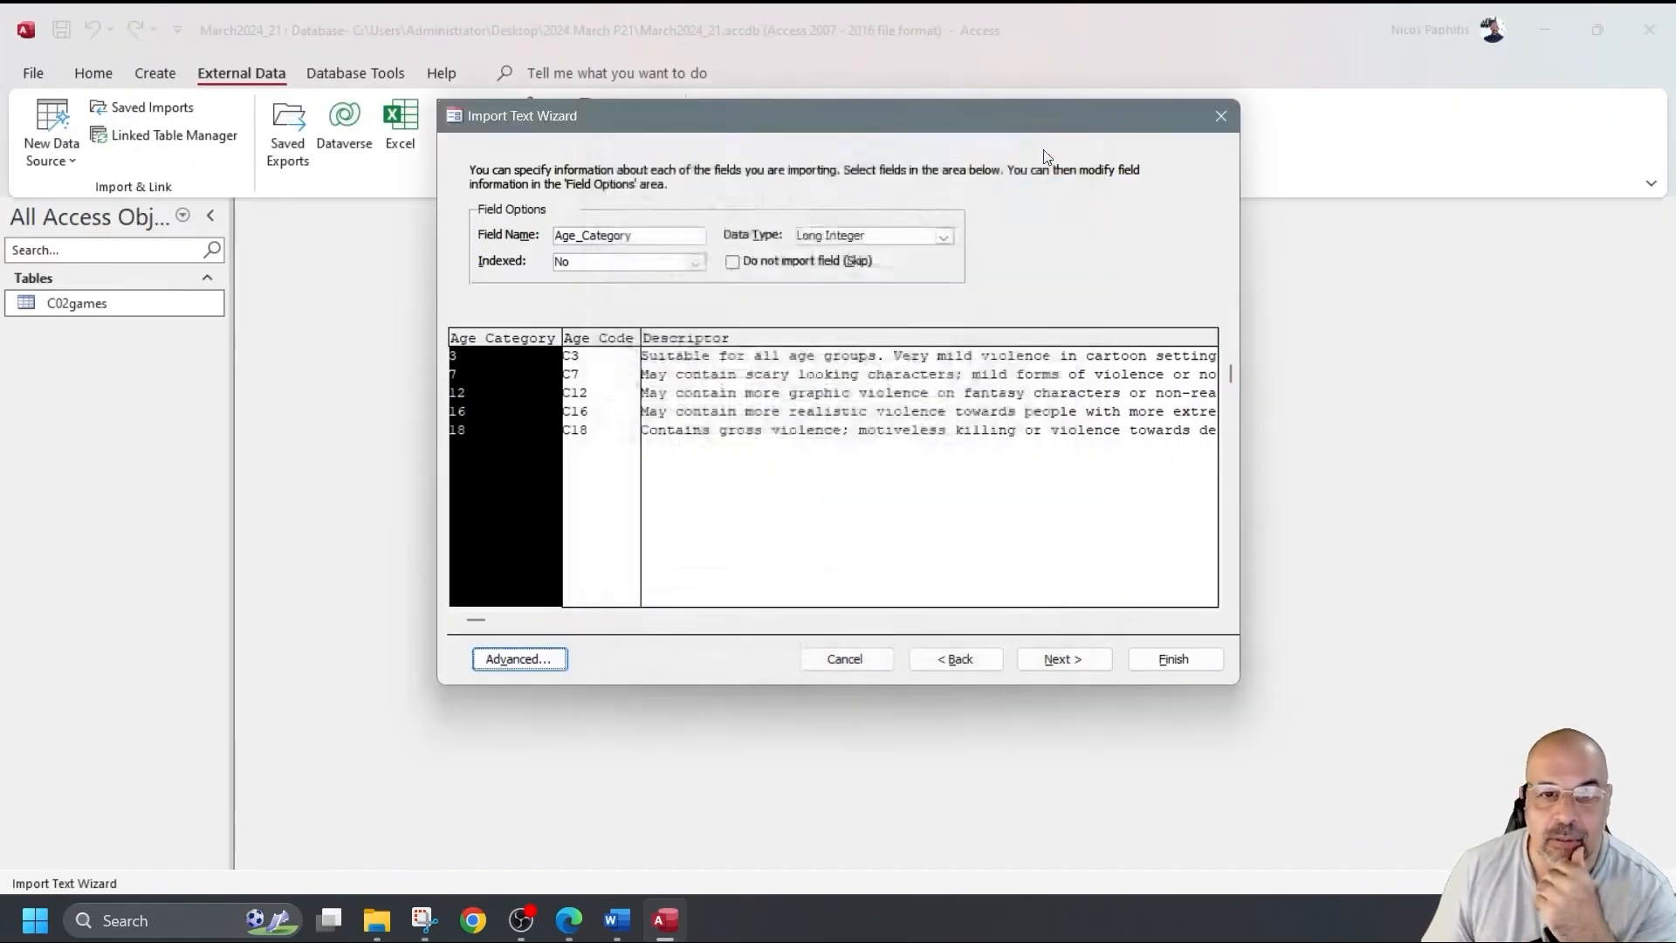
left_click(1064, 659)
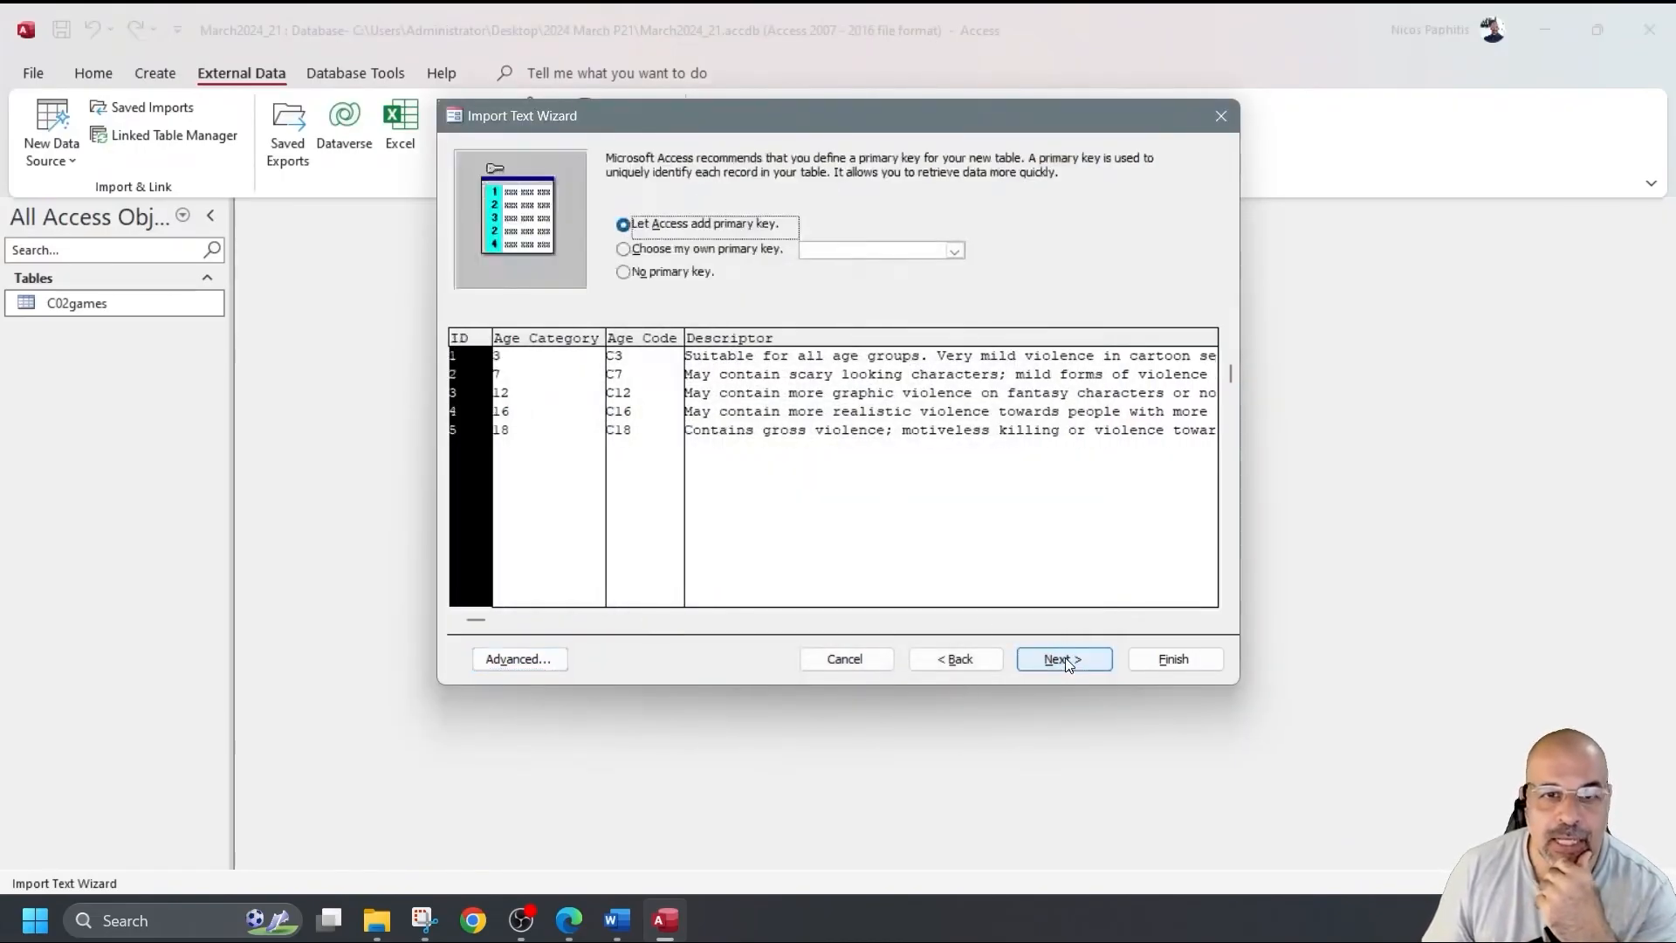
left_click(954, 250)
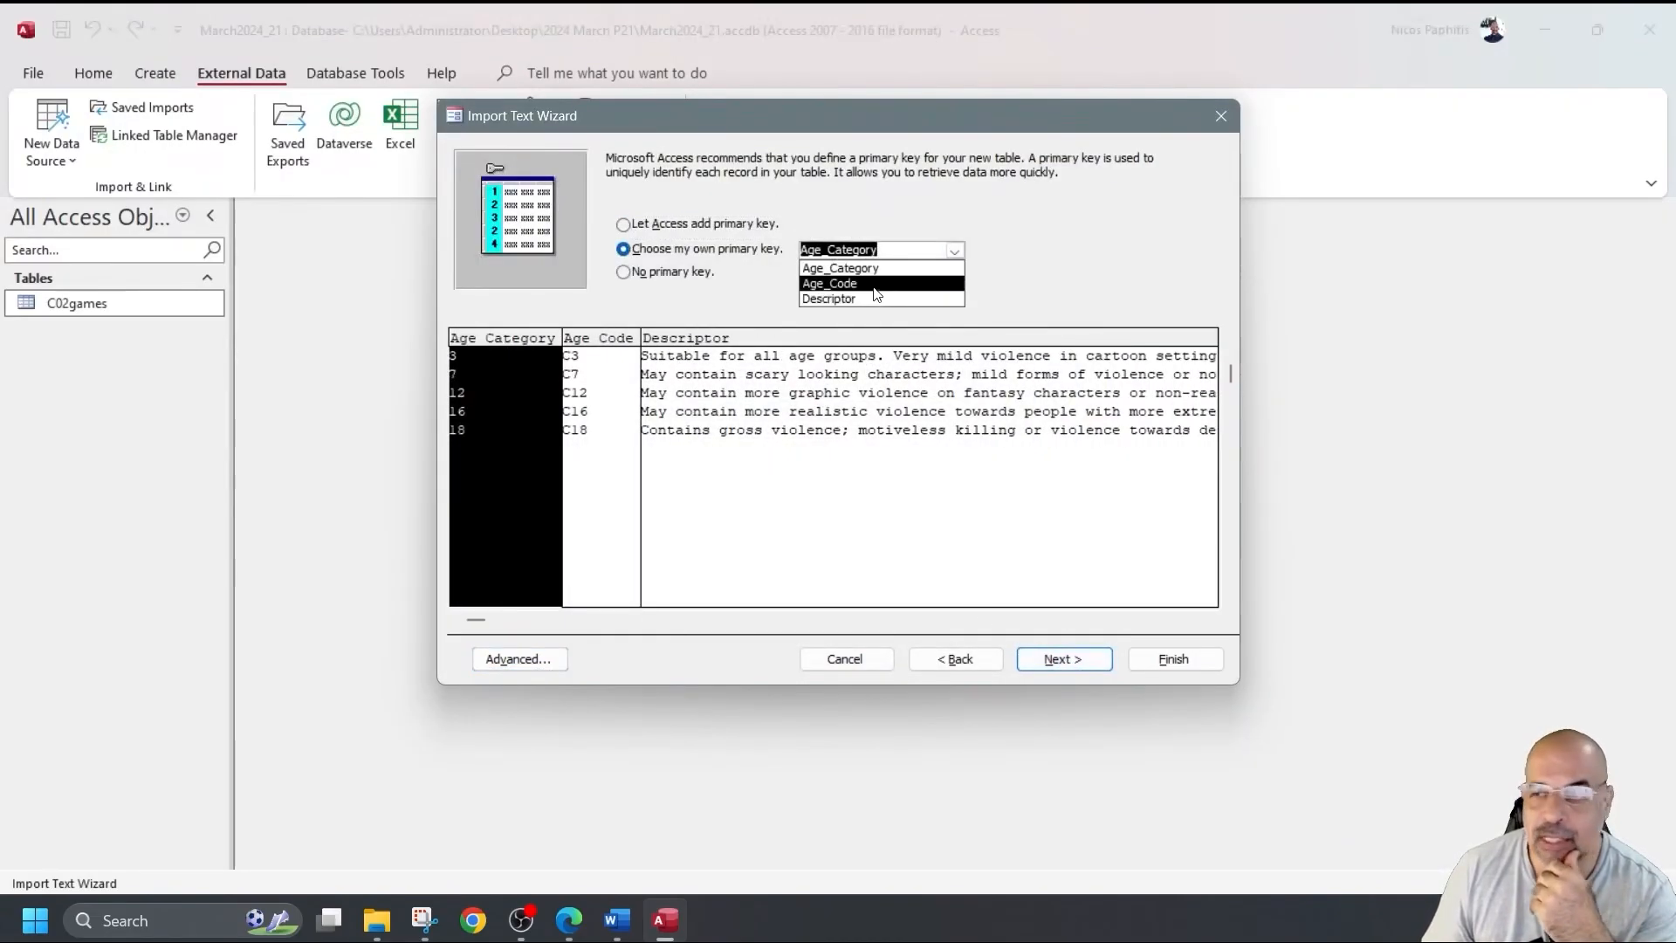
left_click(874, 285)
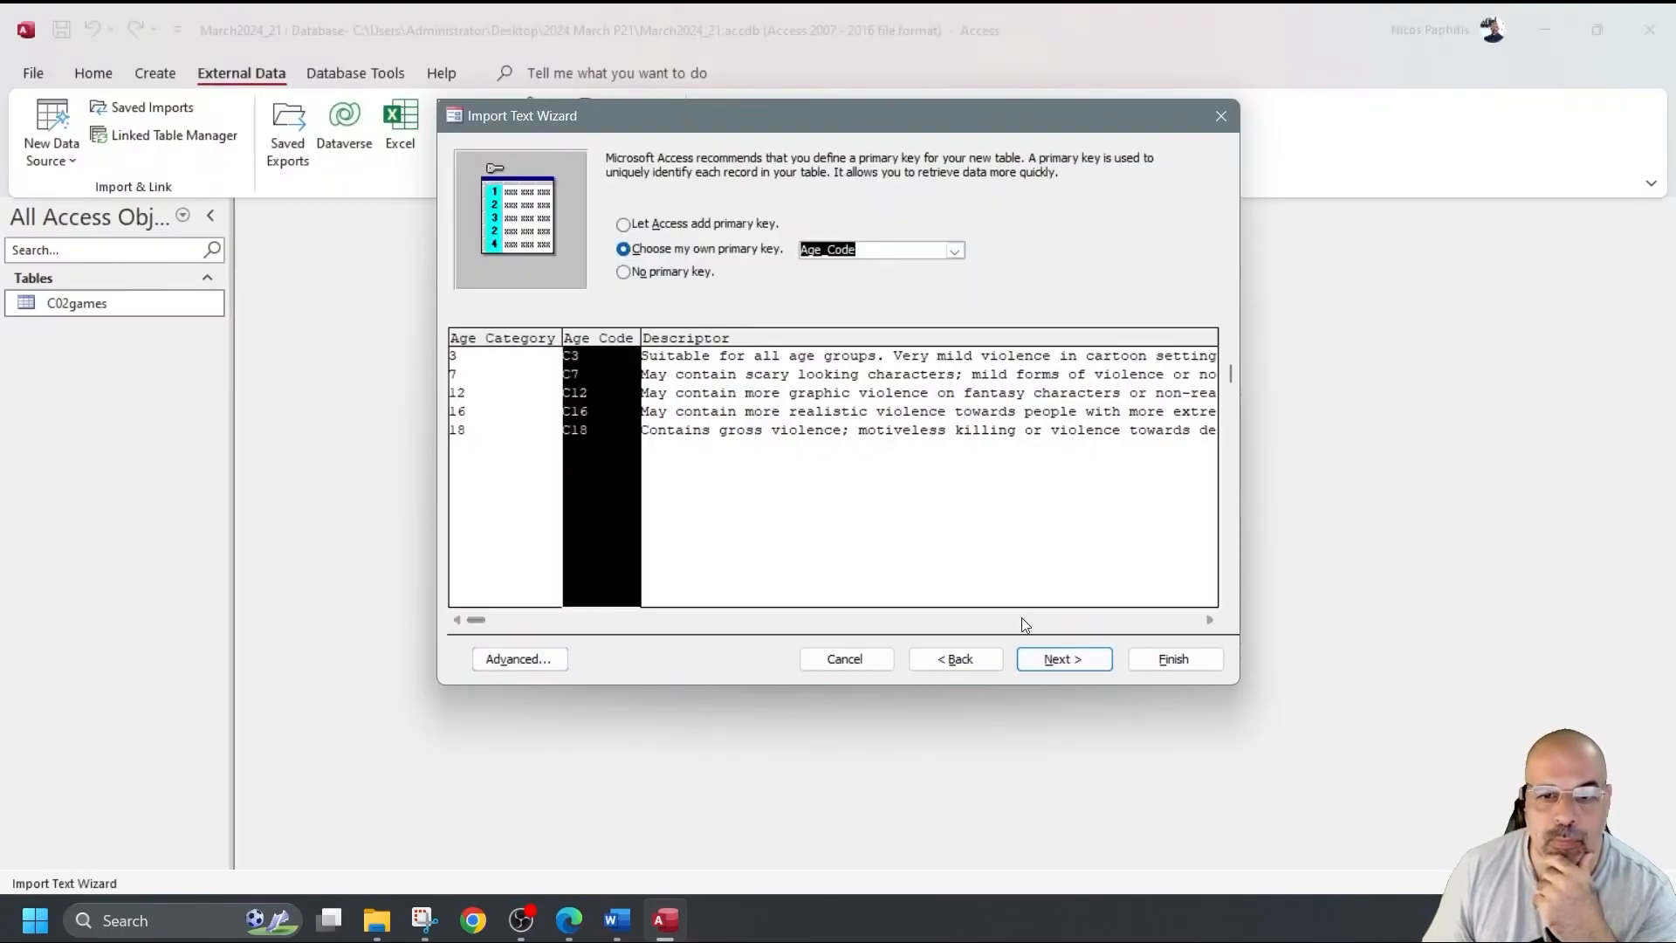
left_click(1063, 659)
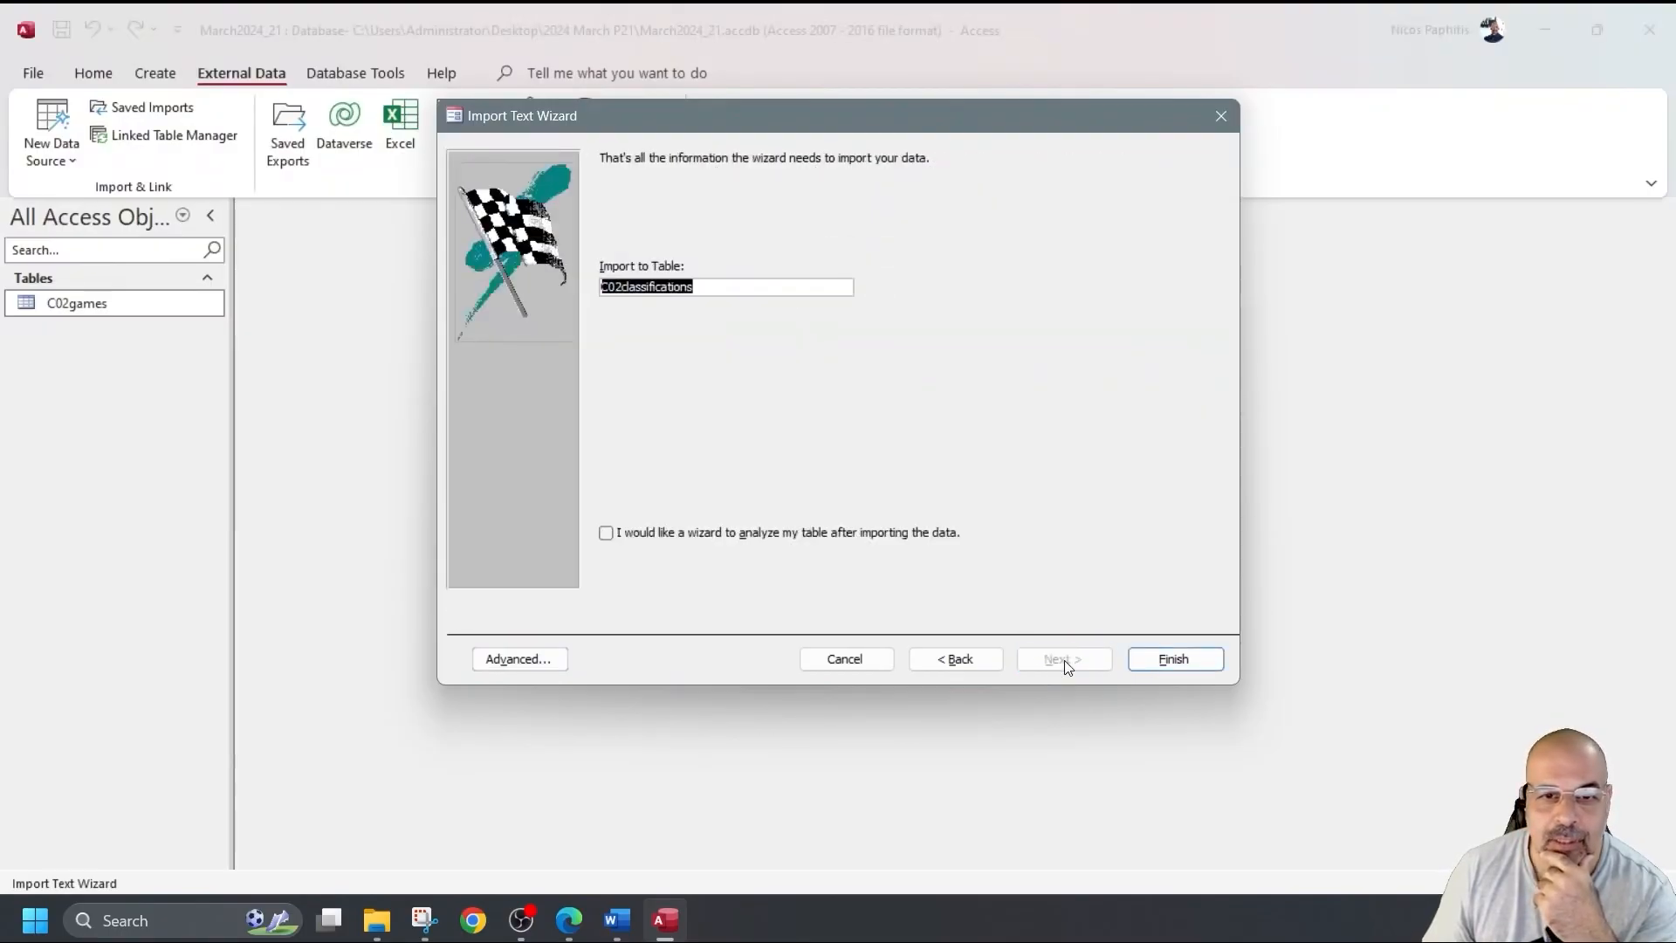
left_click(1167, 661)
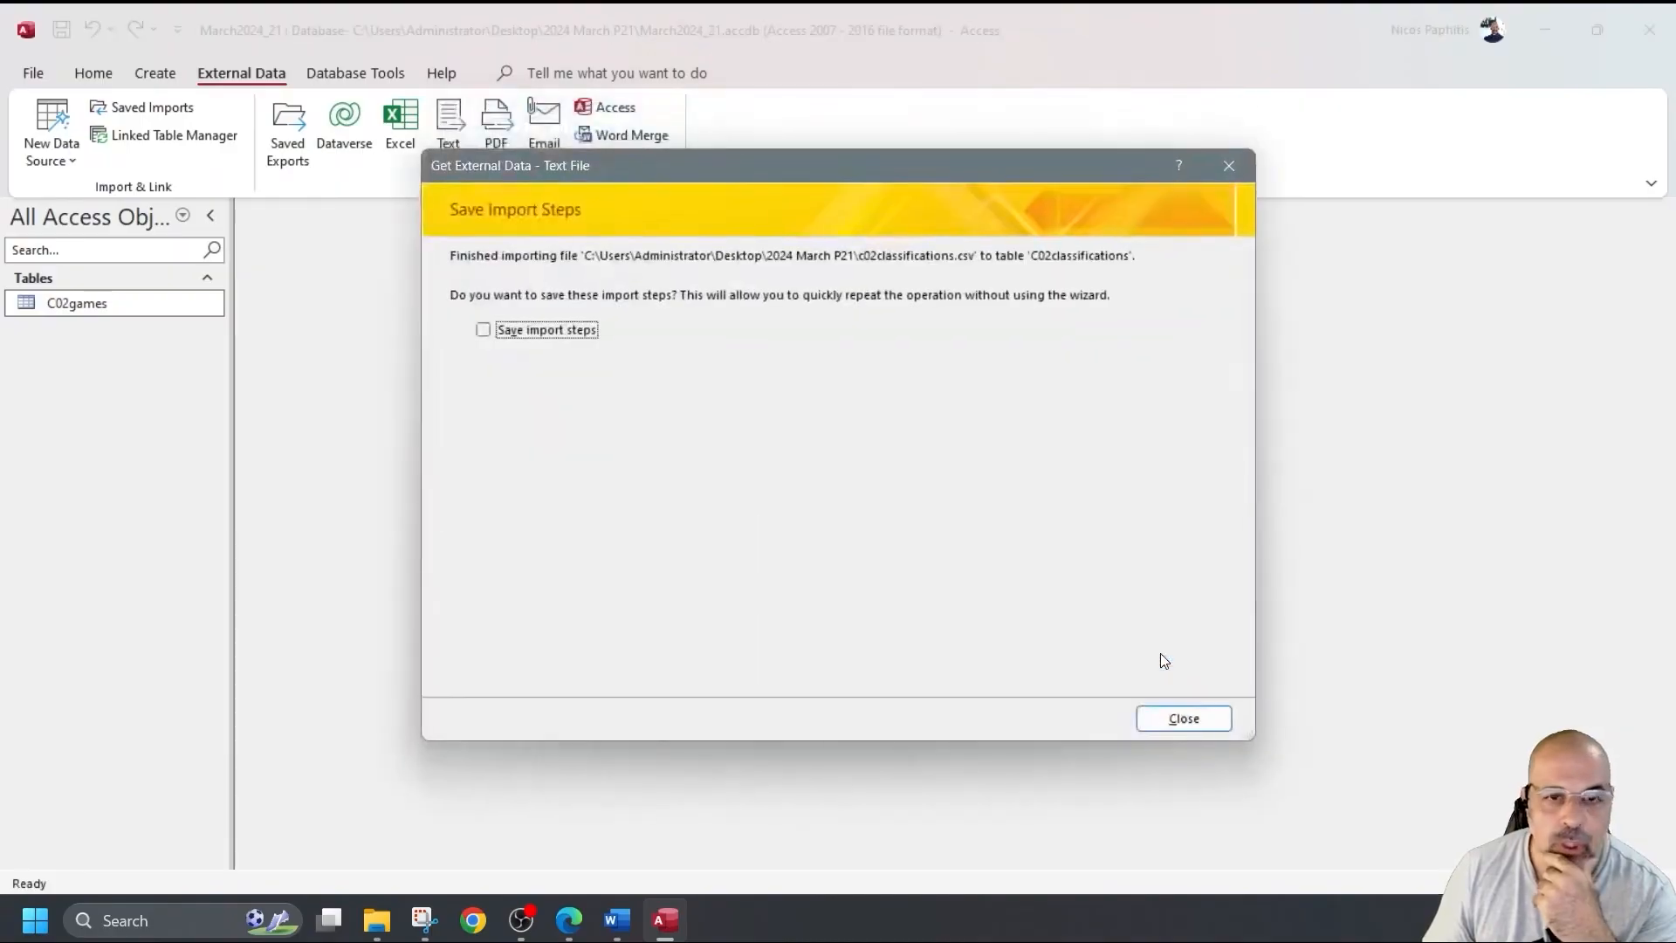
left_click(1186, 717)
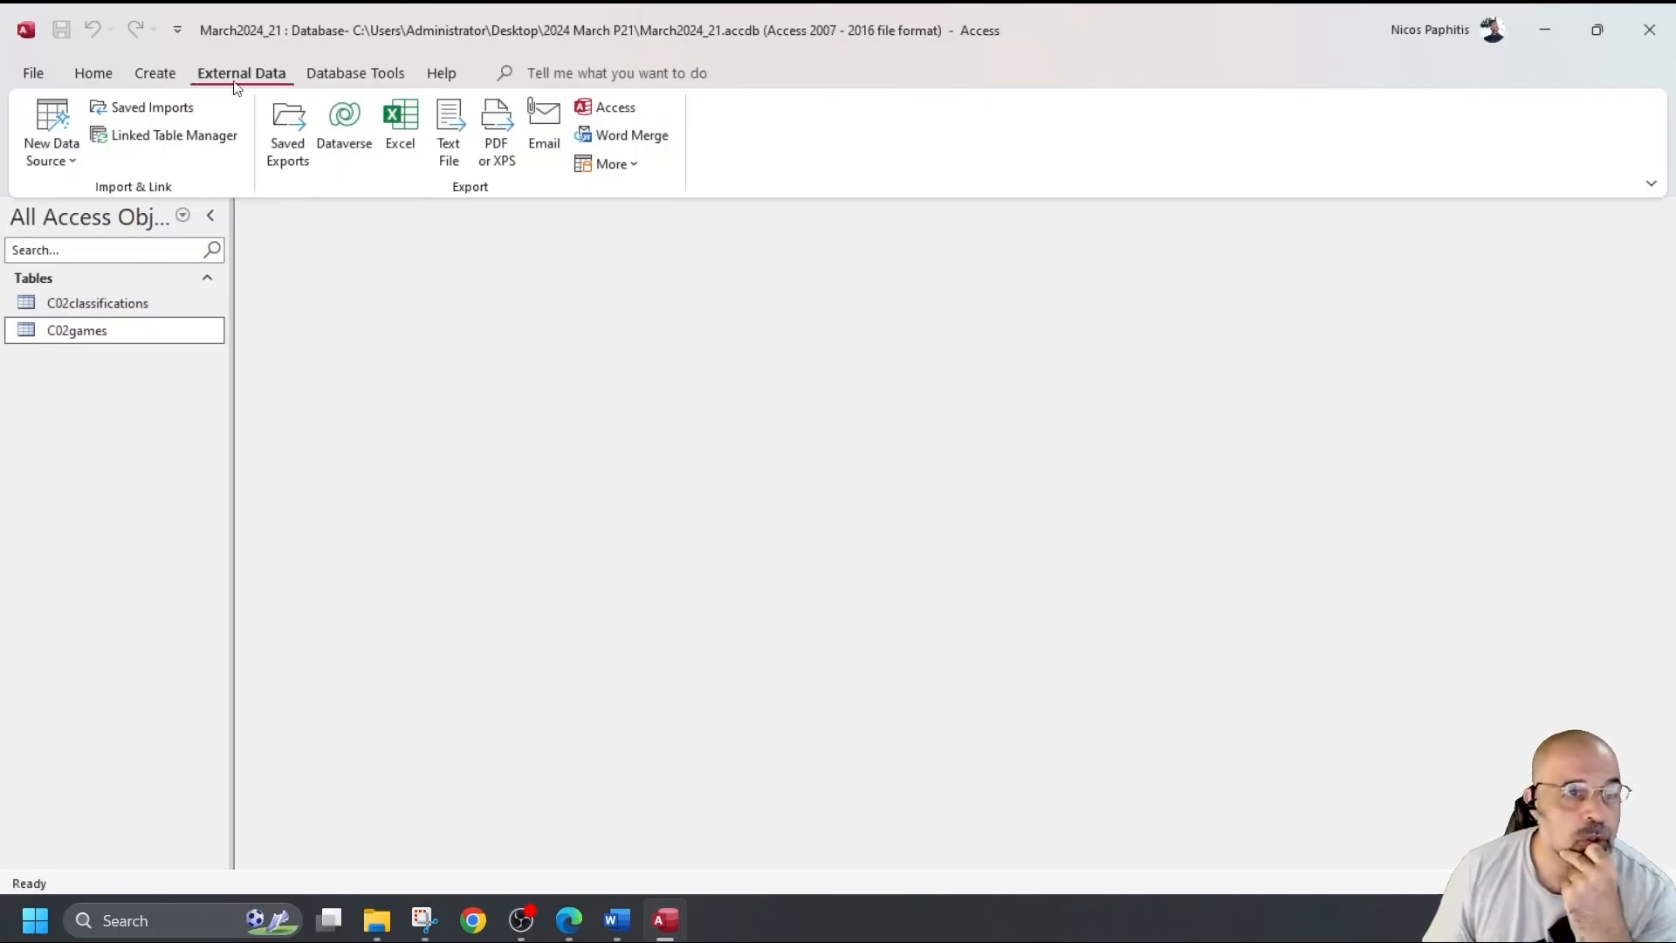
Choose c02genre.csv as a text file to import into a new table.
left_click(48, 129)
mouse_move(105, 202)
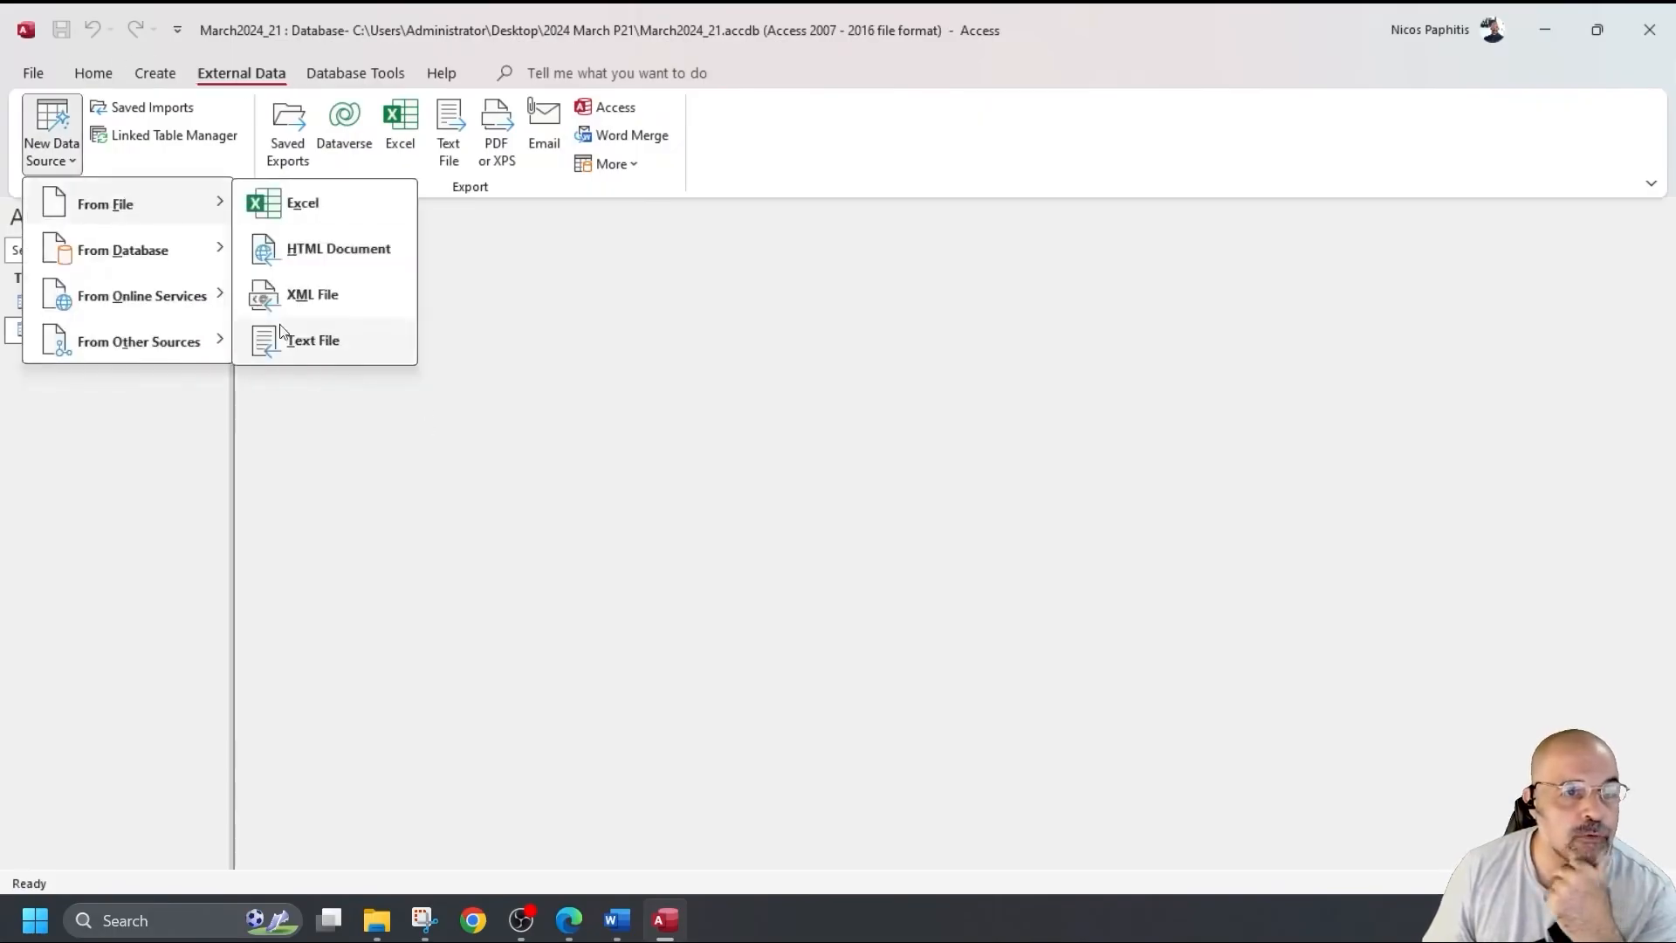
left_click(303, 353)
left_click(1177, 301)
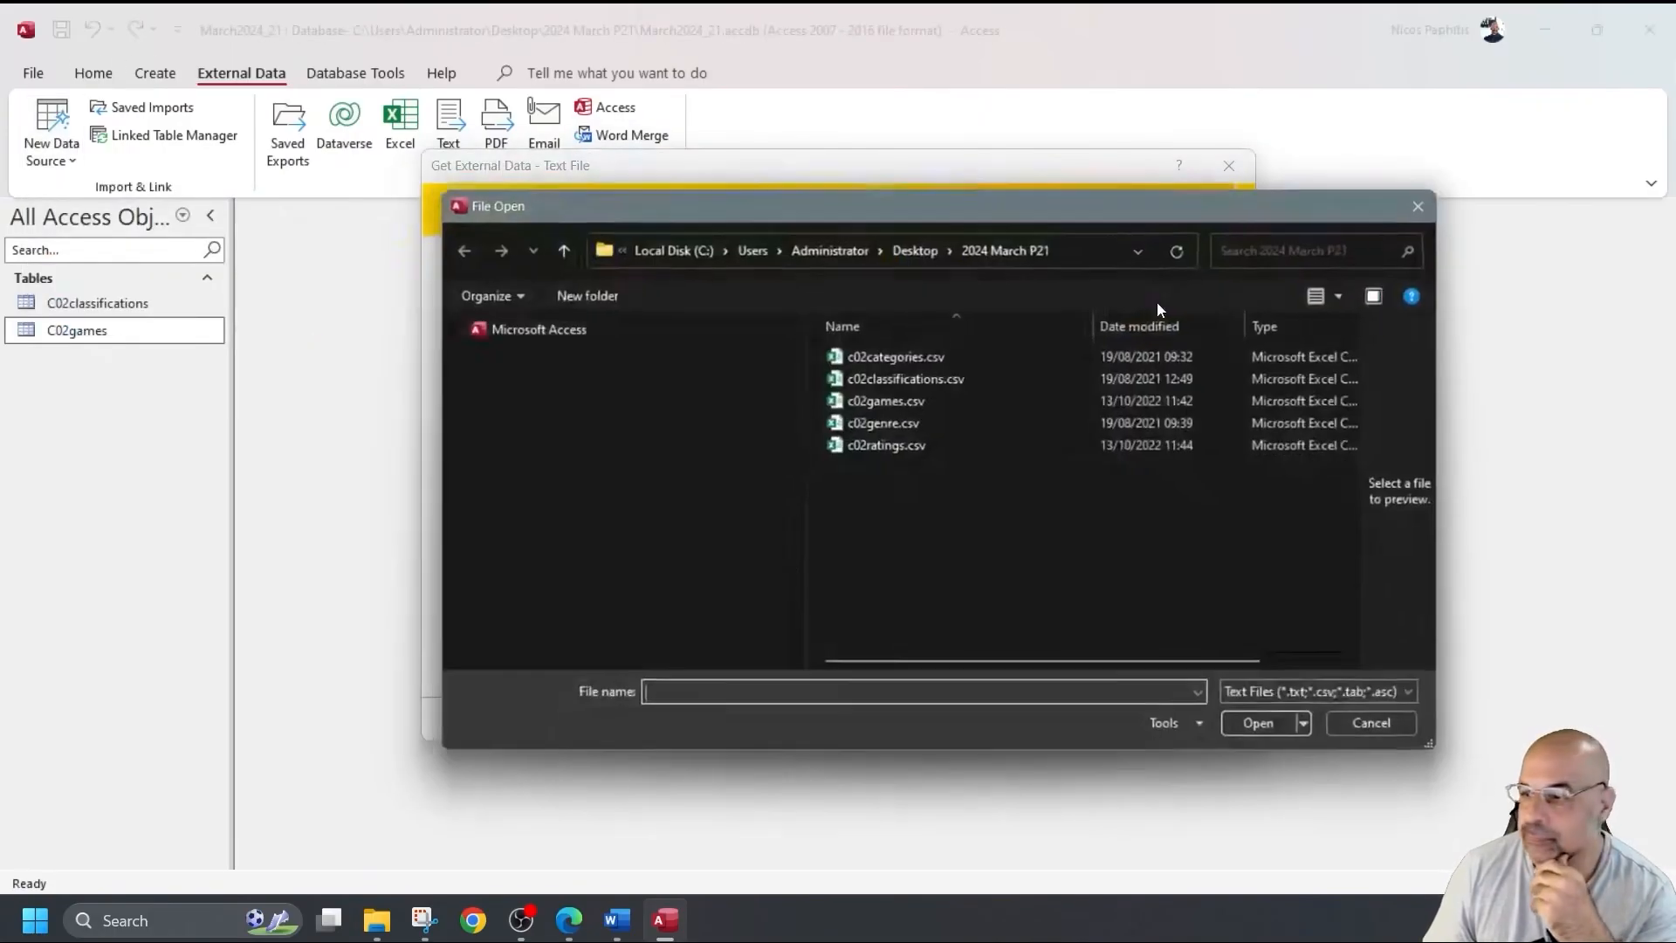
double_click(913, 424)
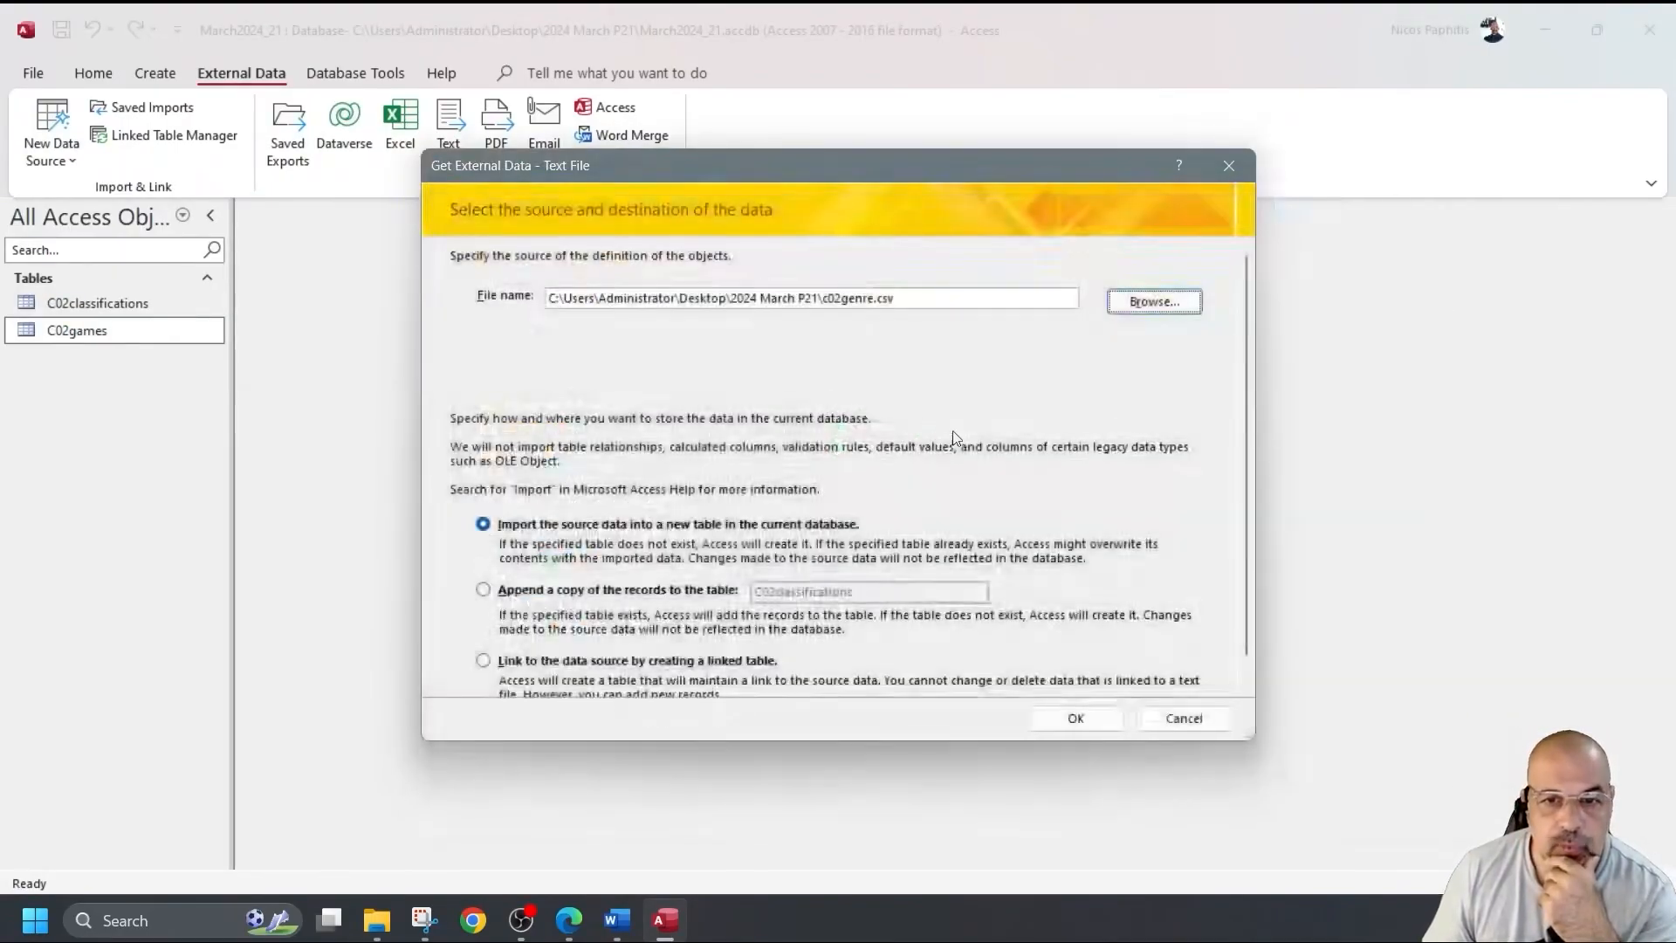
left_click(1088, 705)
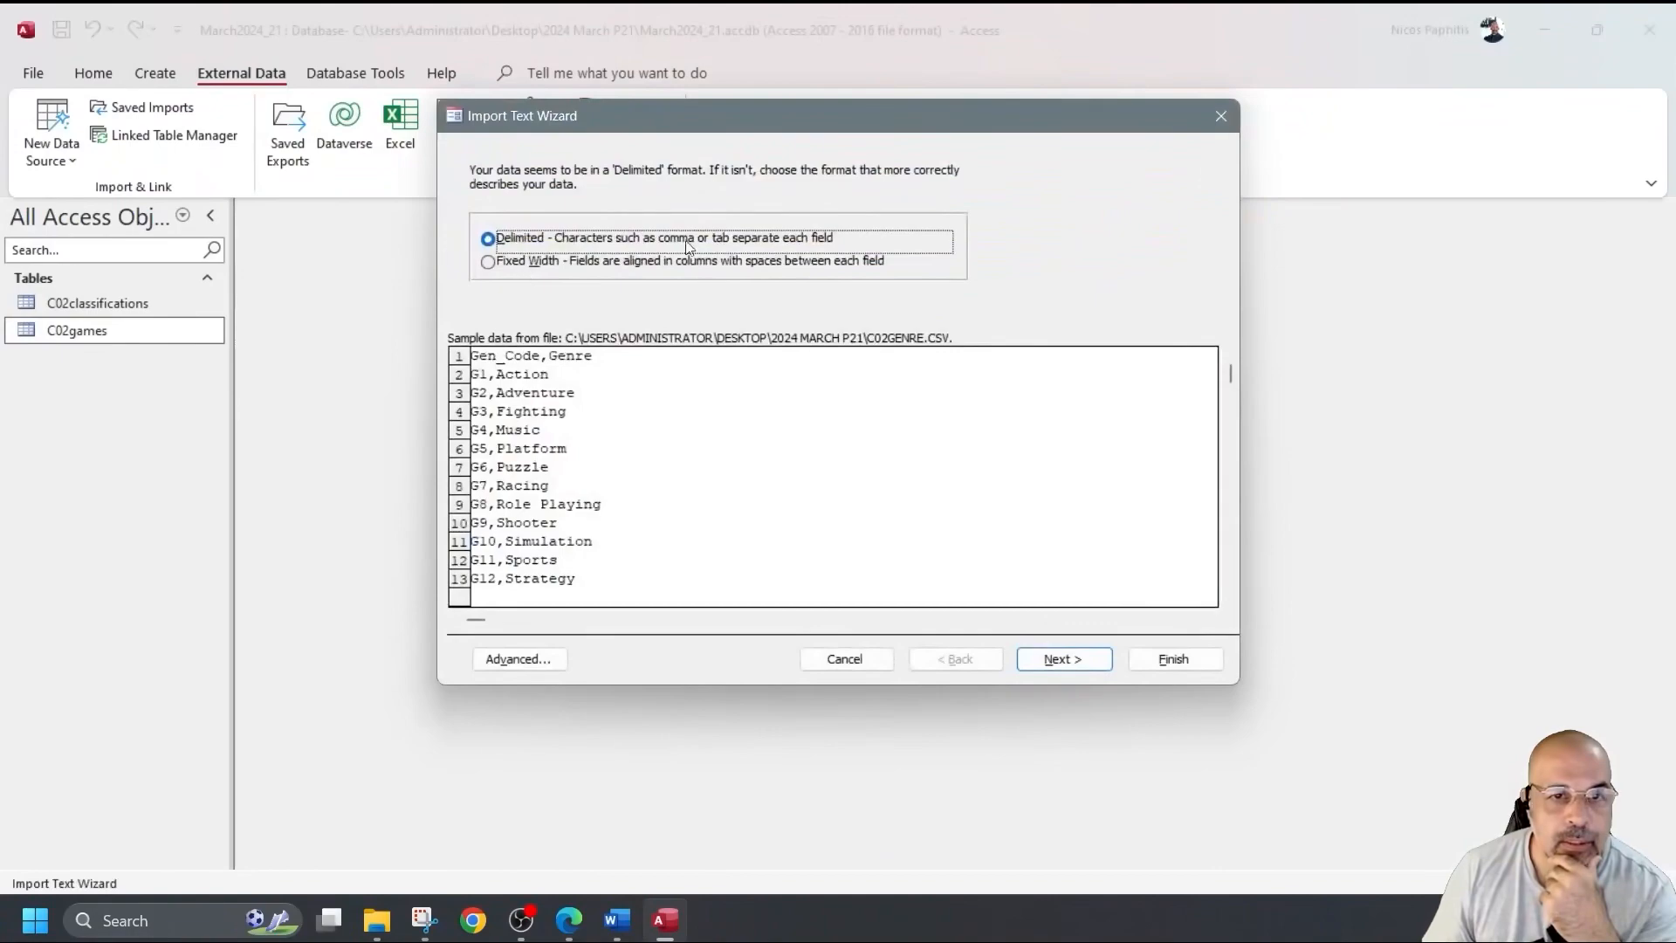
Import it as delimited text with first-row field names and Gen_Code as primary key.
left_click(1058, 661)
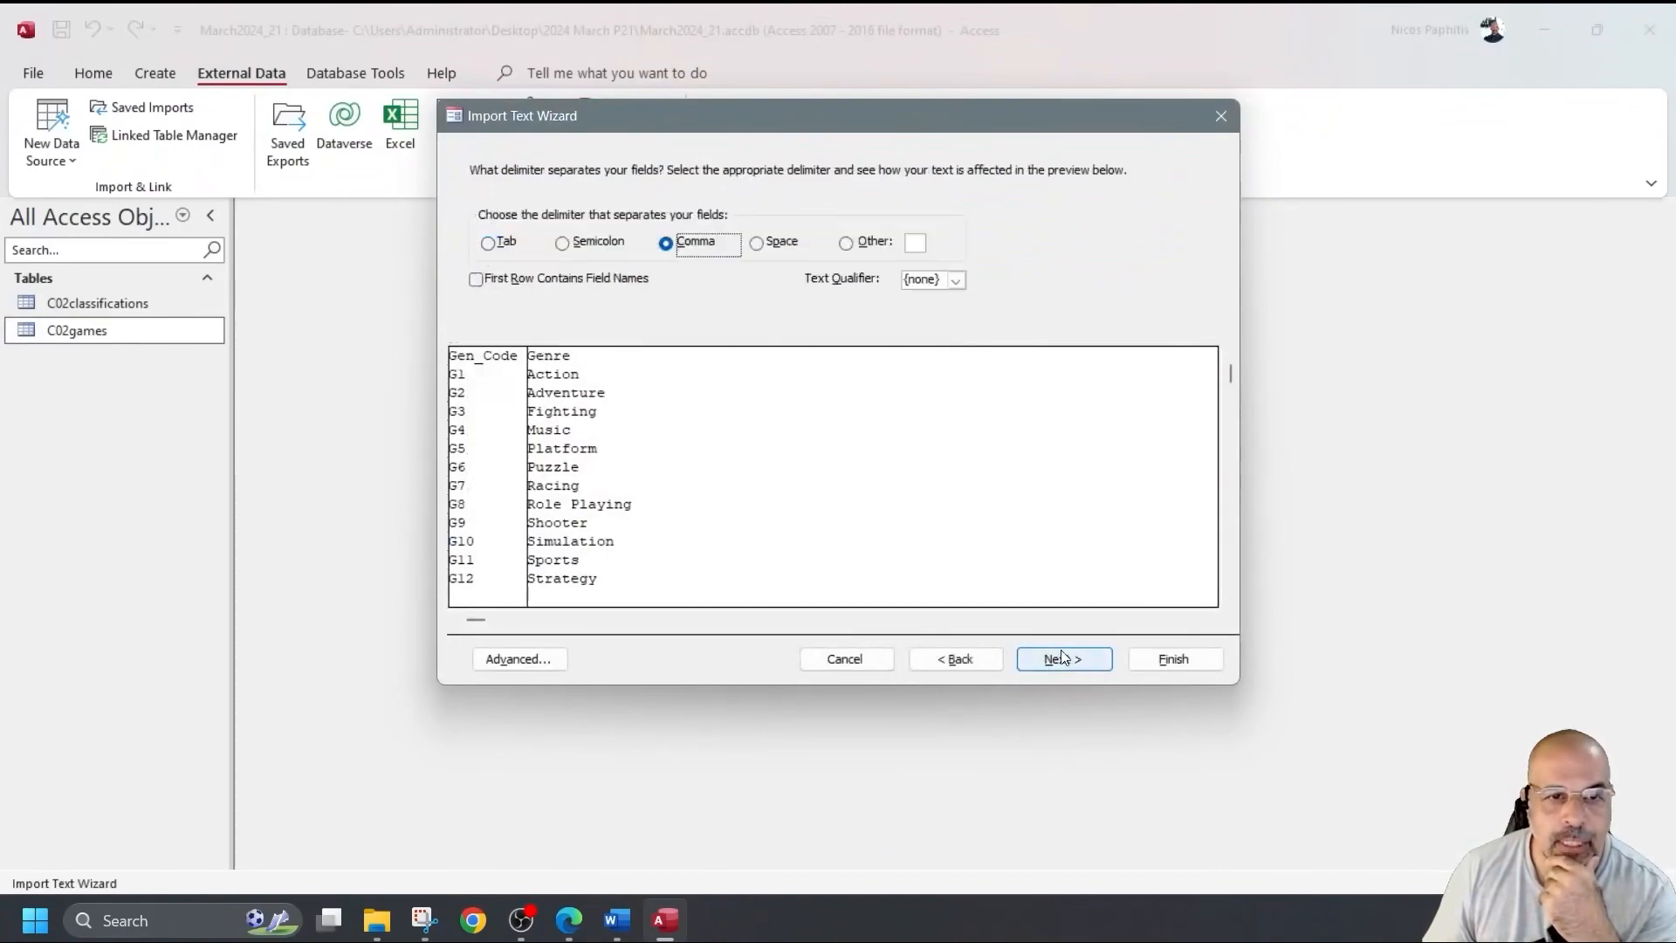
left_click(482, 280)
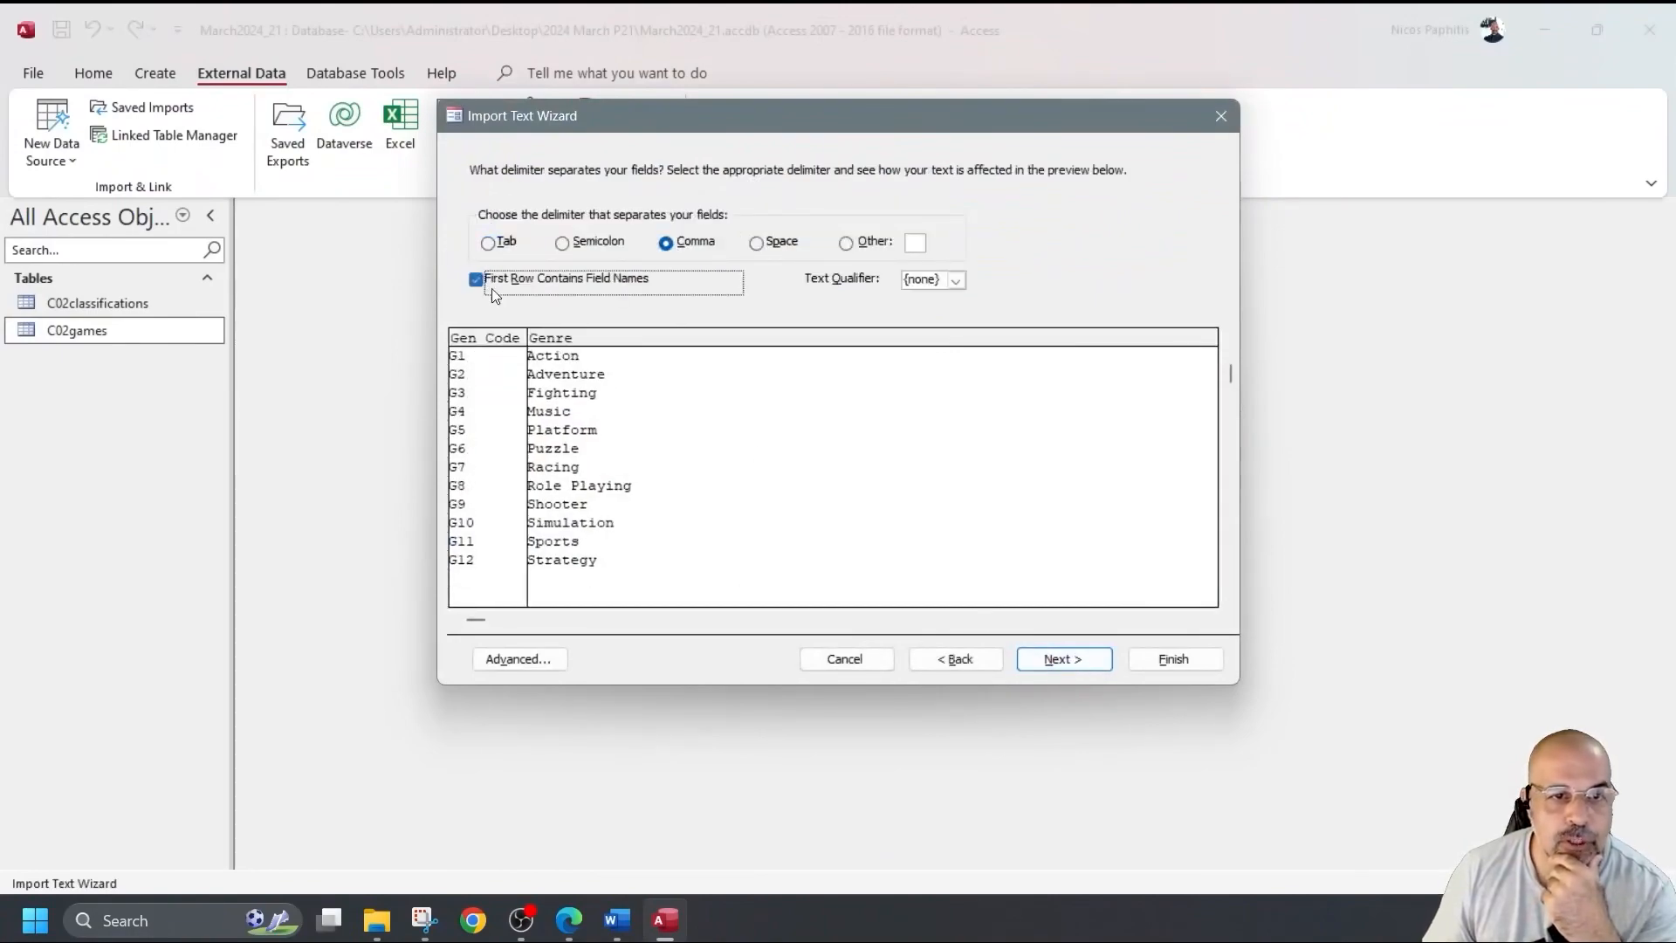
left_click(1065, 657)
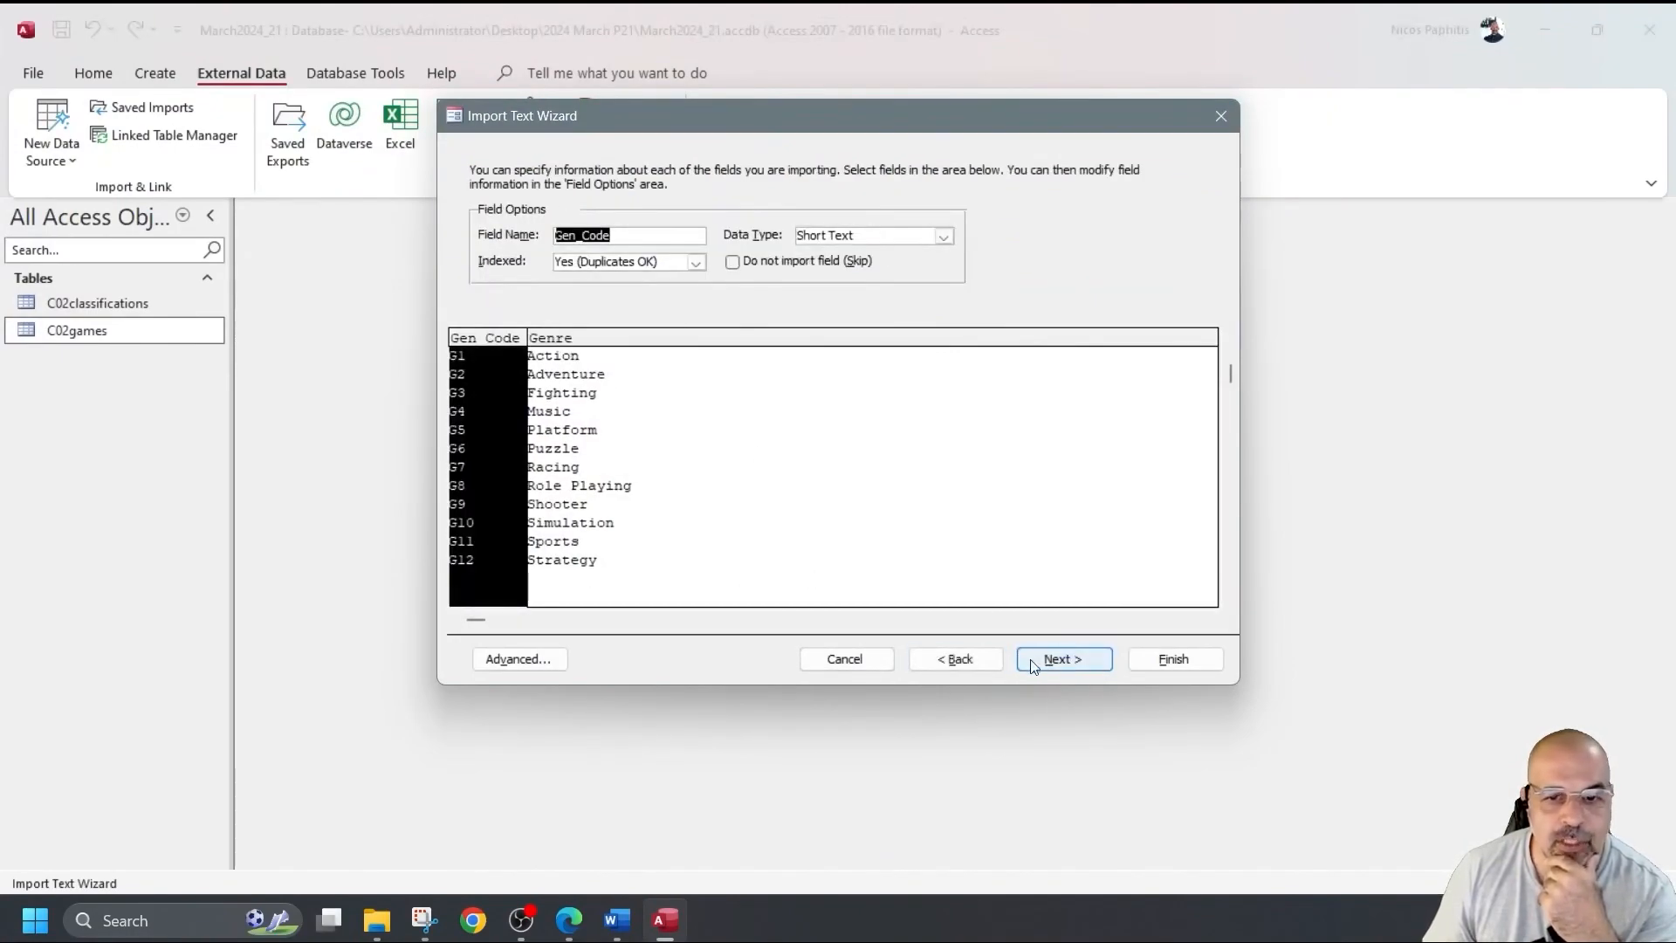
left_click(494, 661)
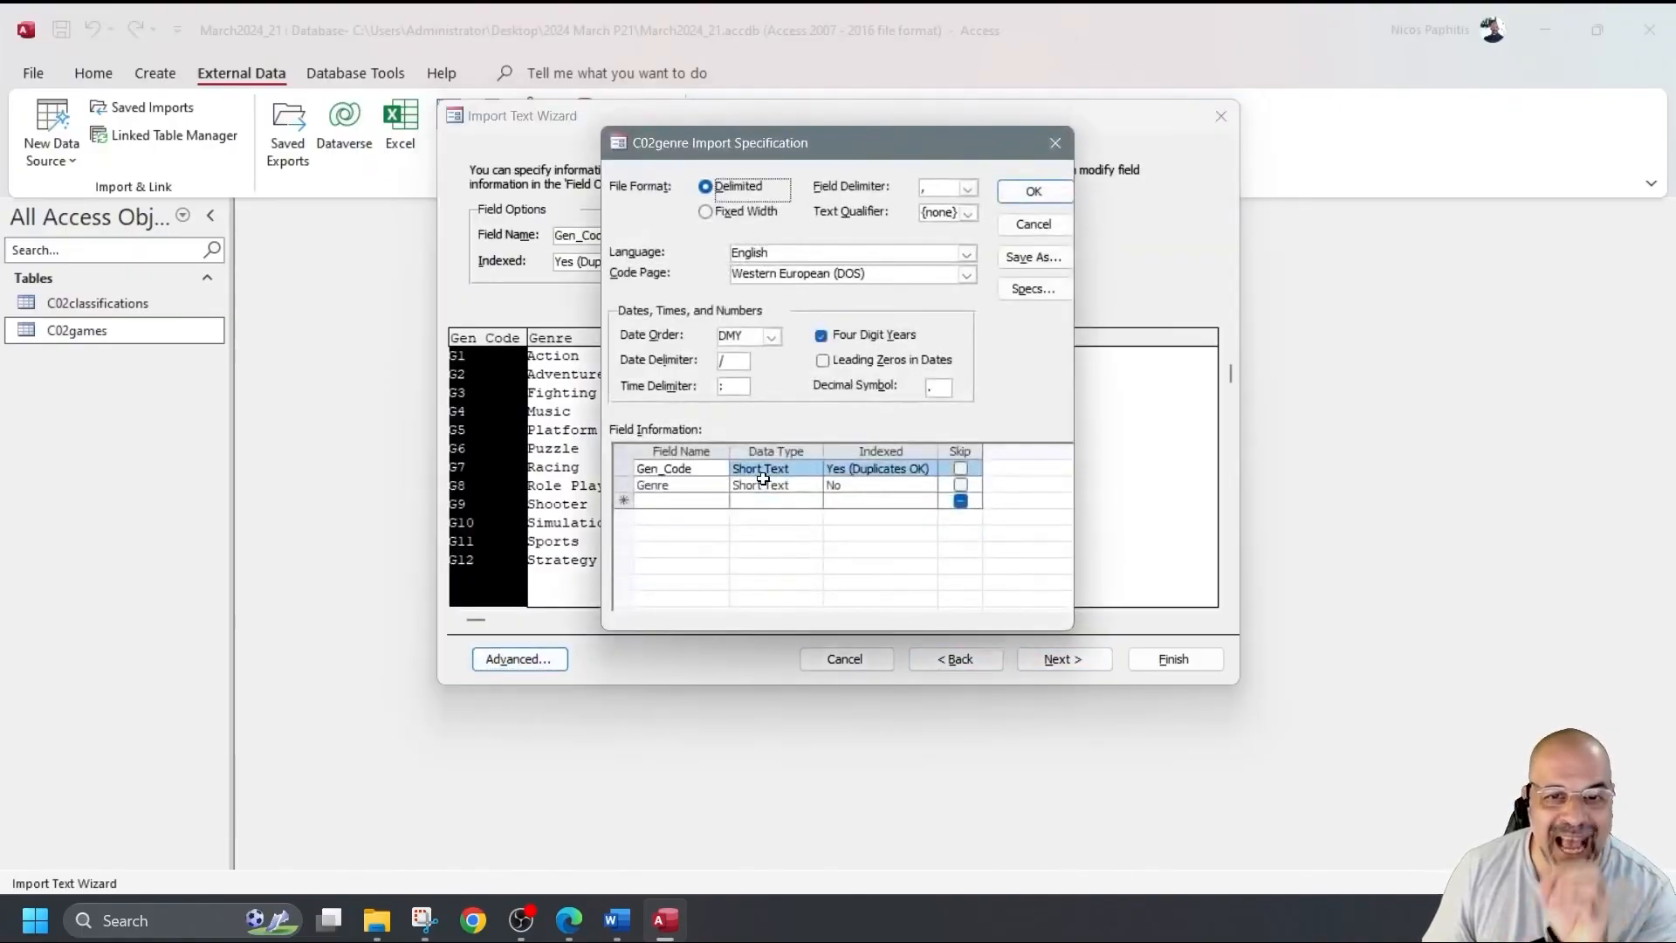
left_click(1055, 142)
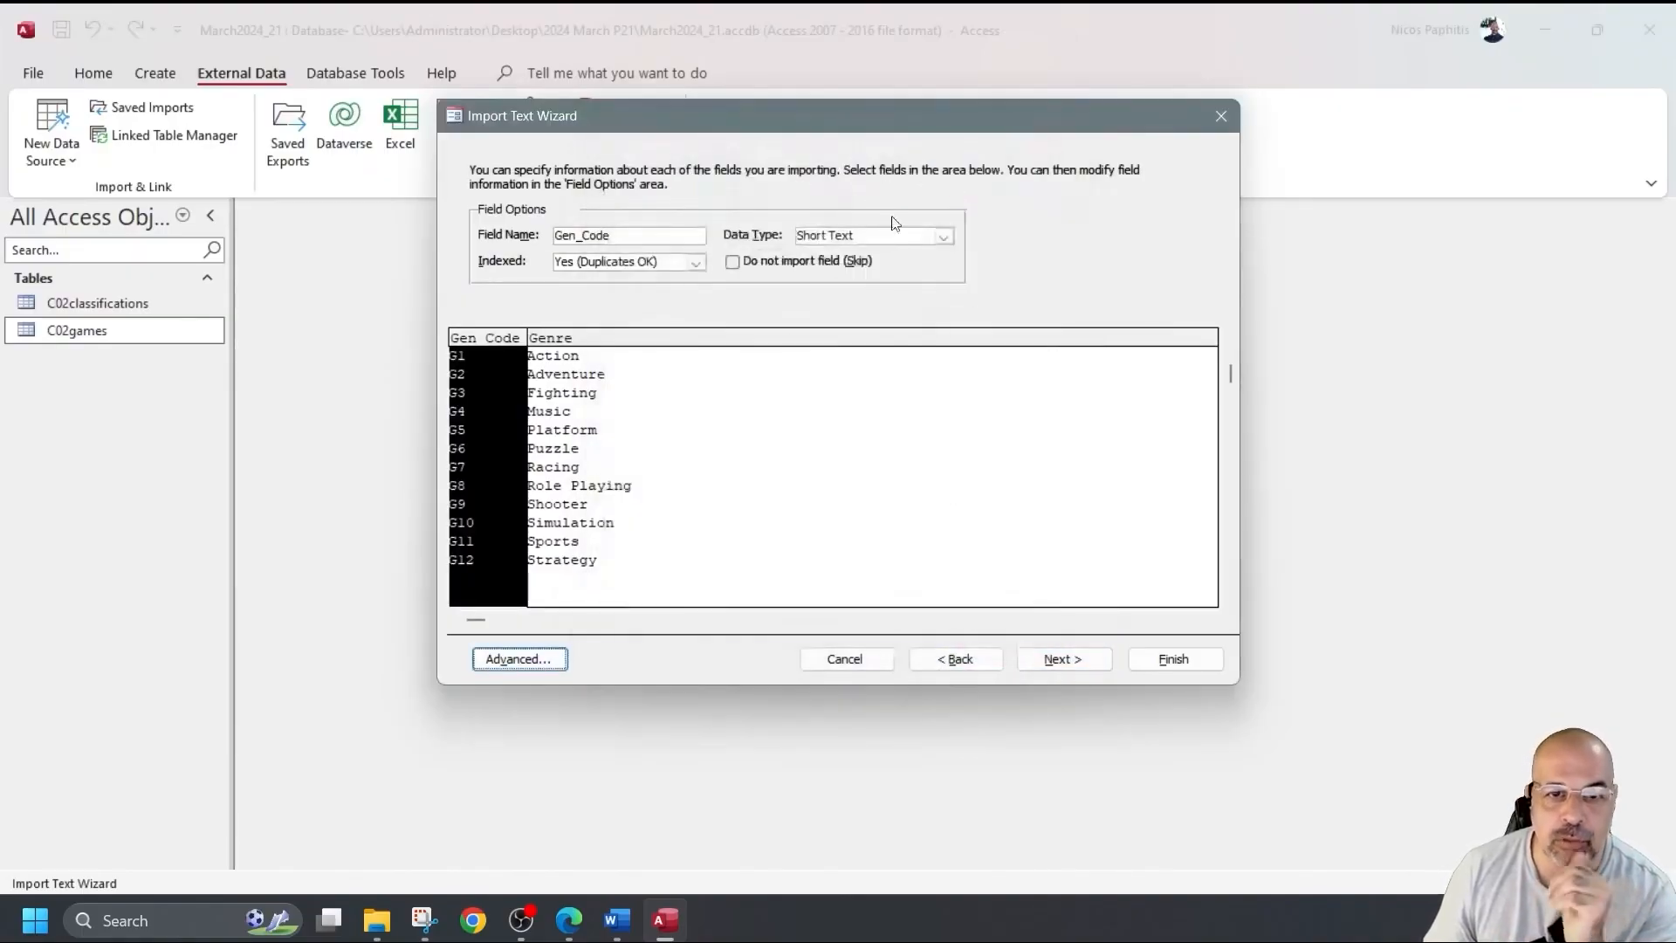
left_click(1082, 661)
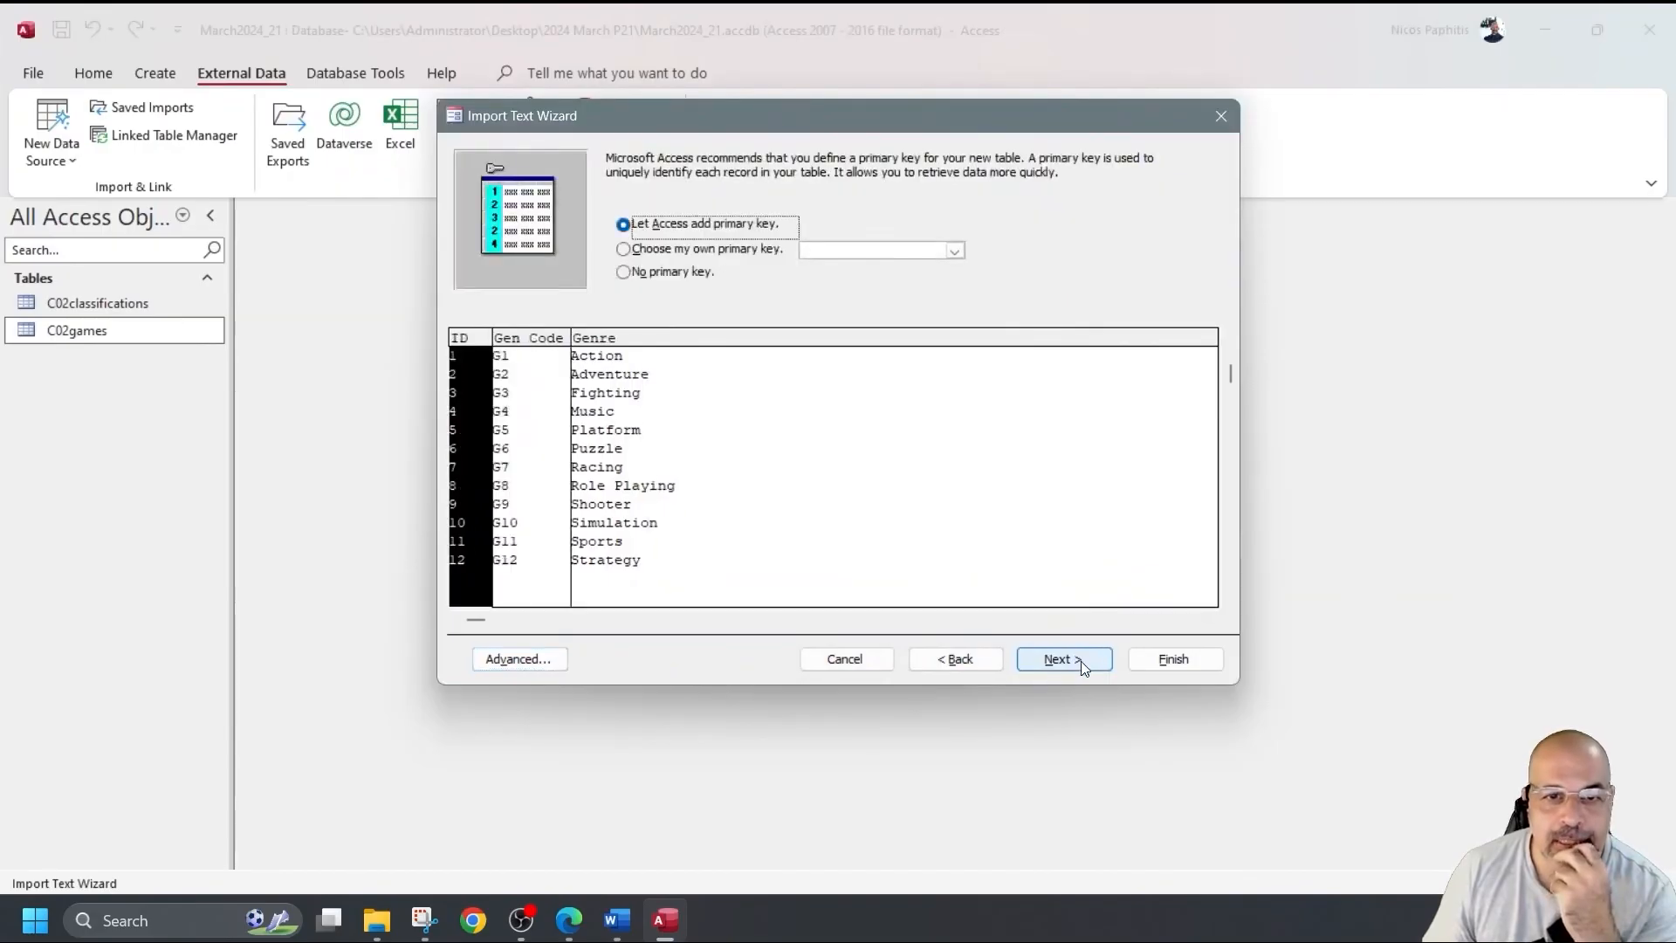
left_click(889, 252)
left_click(956, 251)
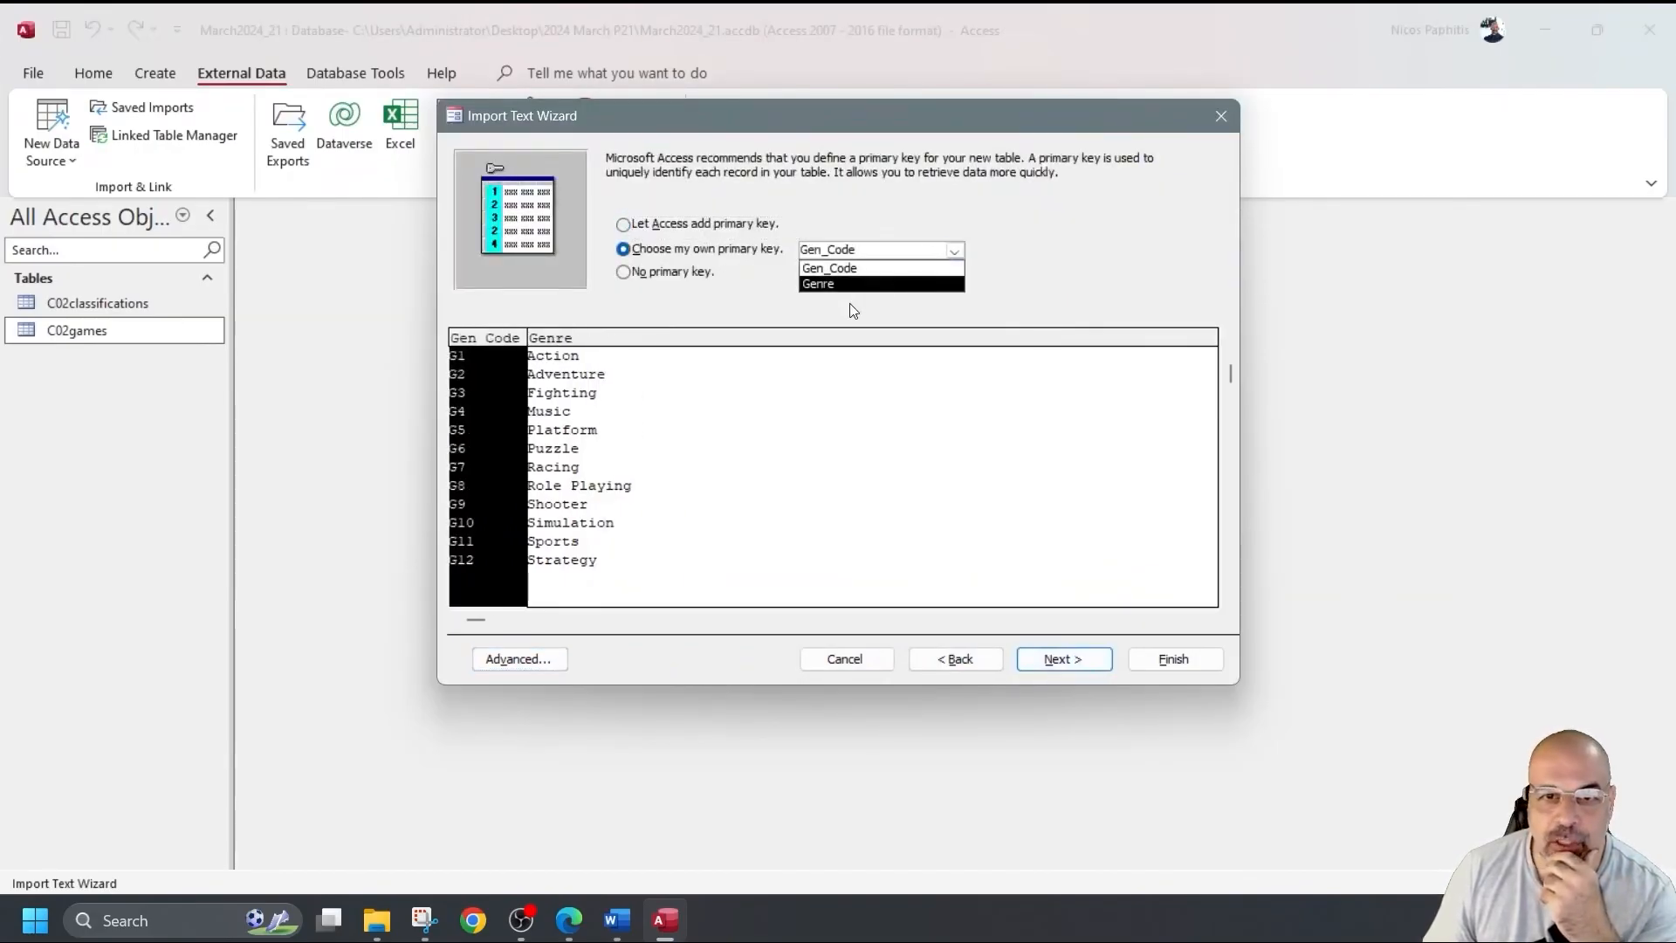
left_click(860, 267)
left_click(1173, 659)
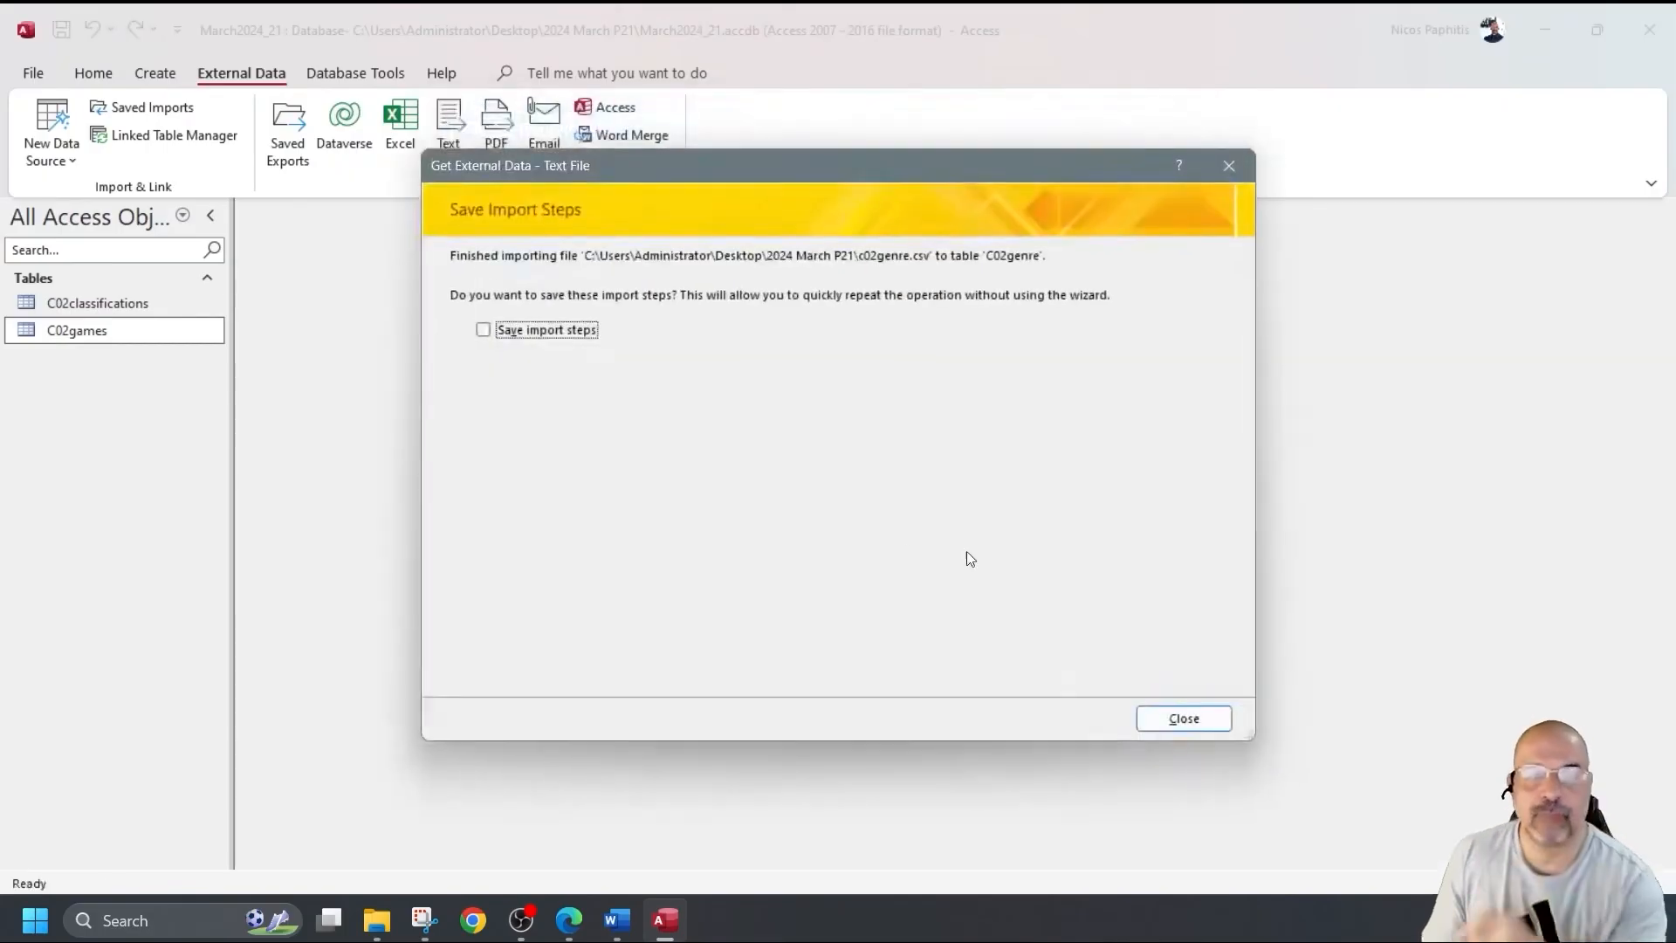
left_click(1177, 713)
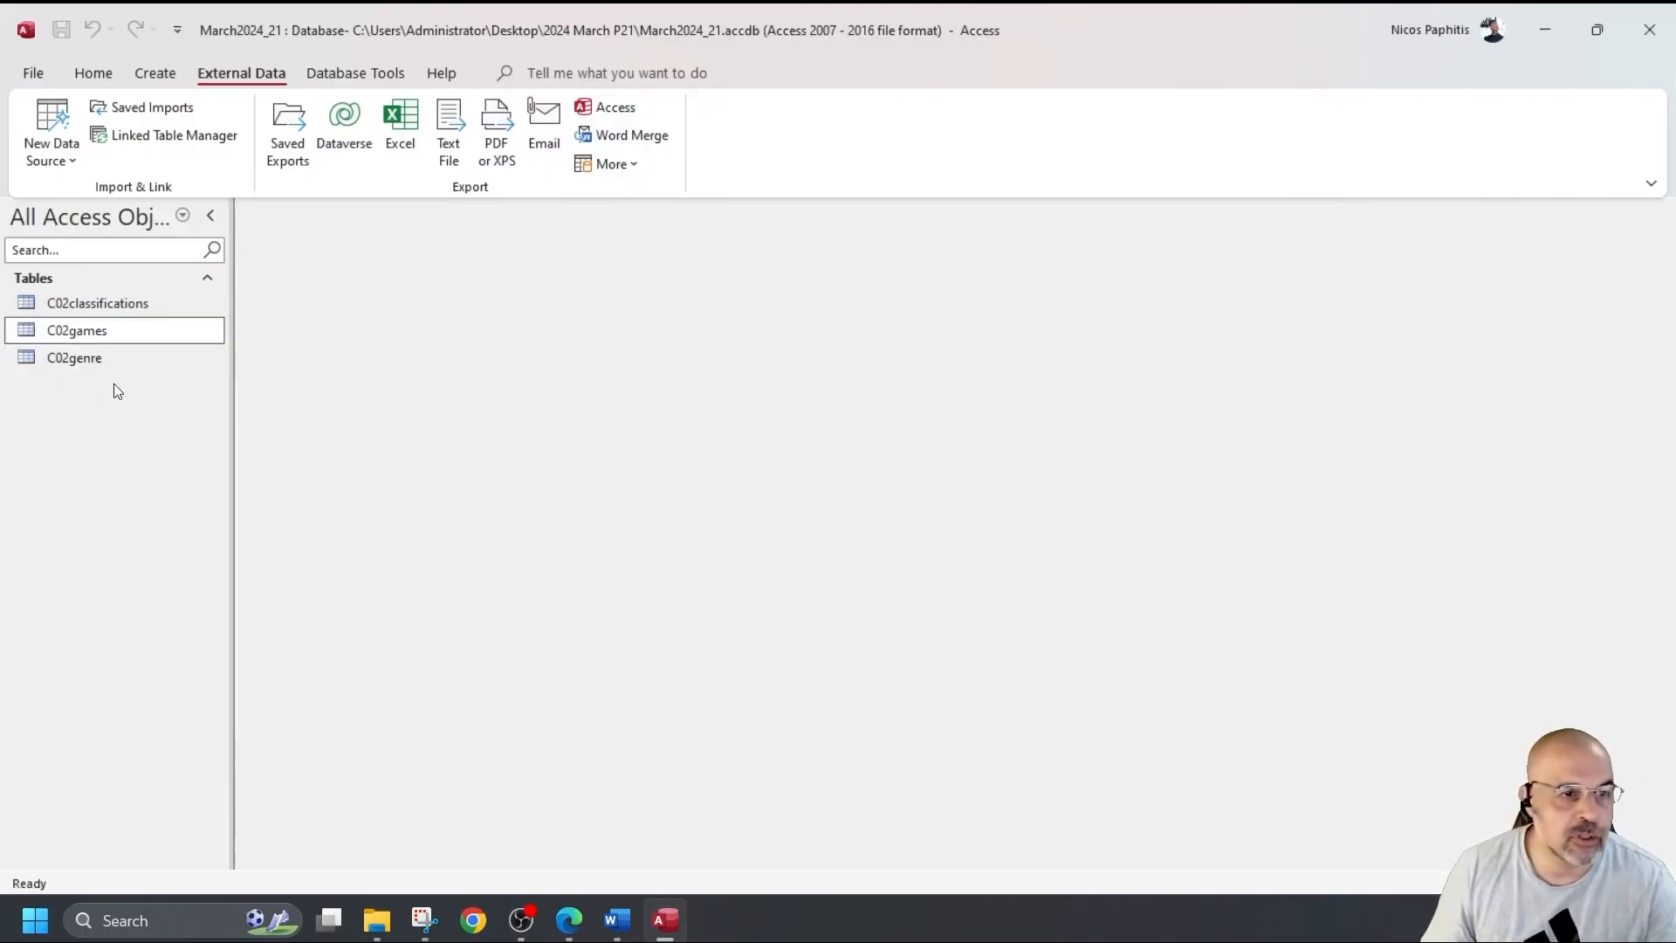
Open the C02classifications table in Design View.
double_click(122, 307)
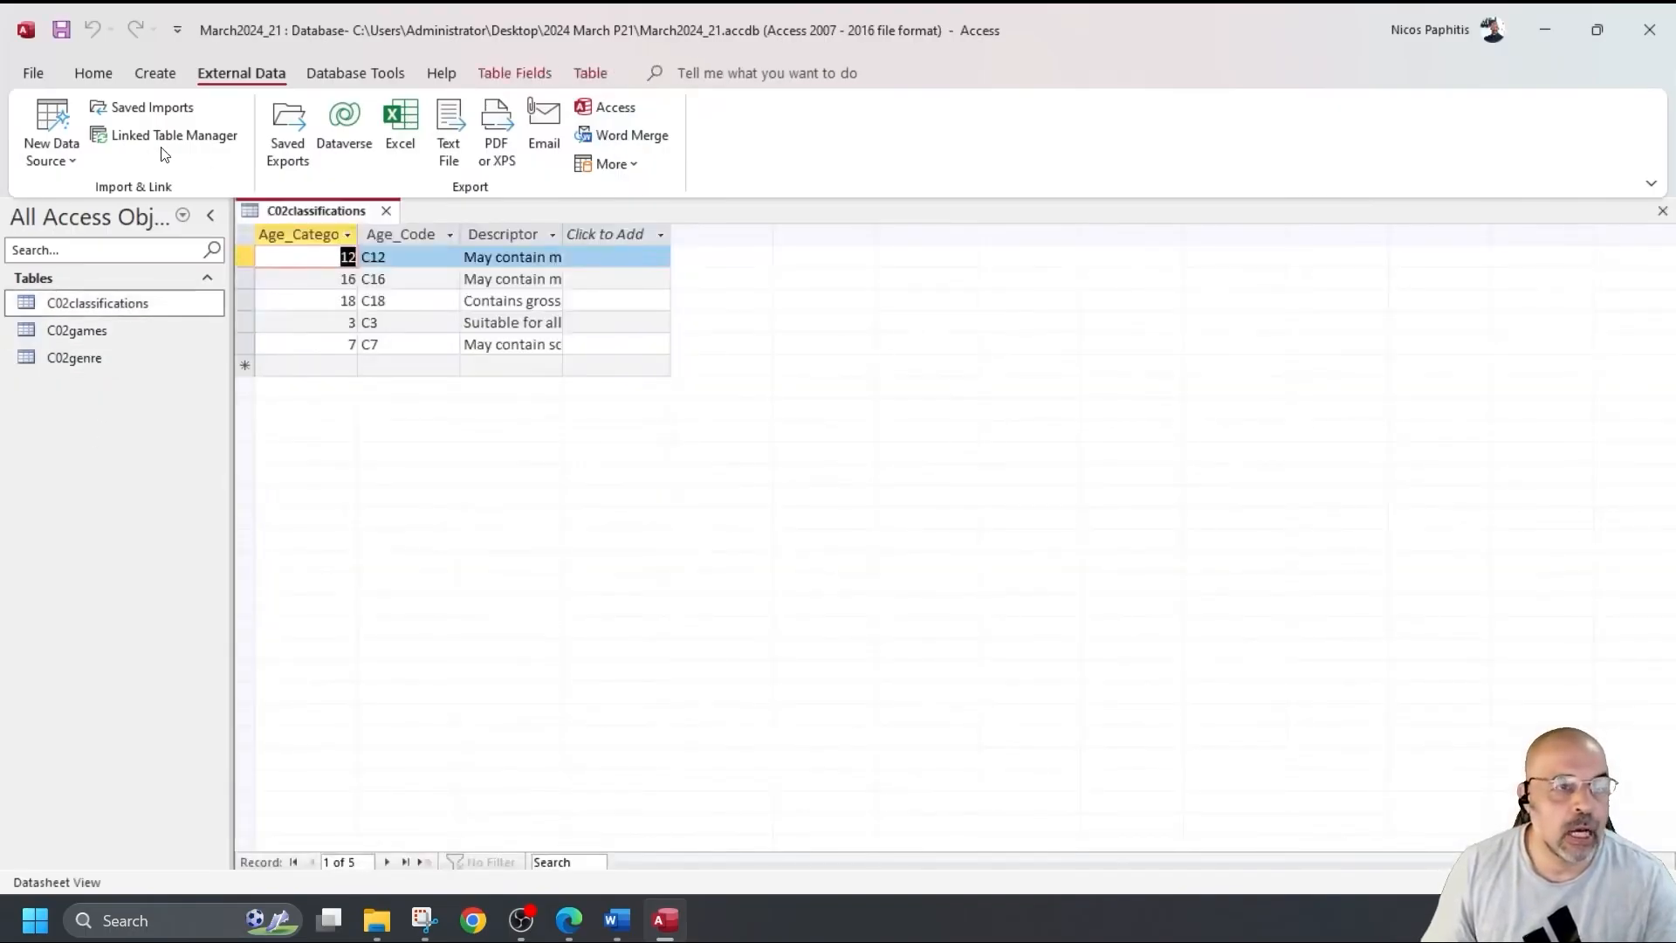
left_click(86, 72)
left_click(36, 126)
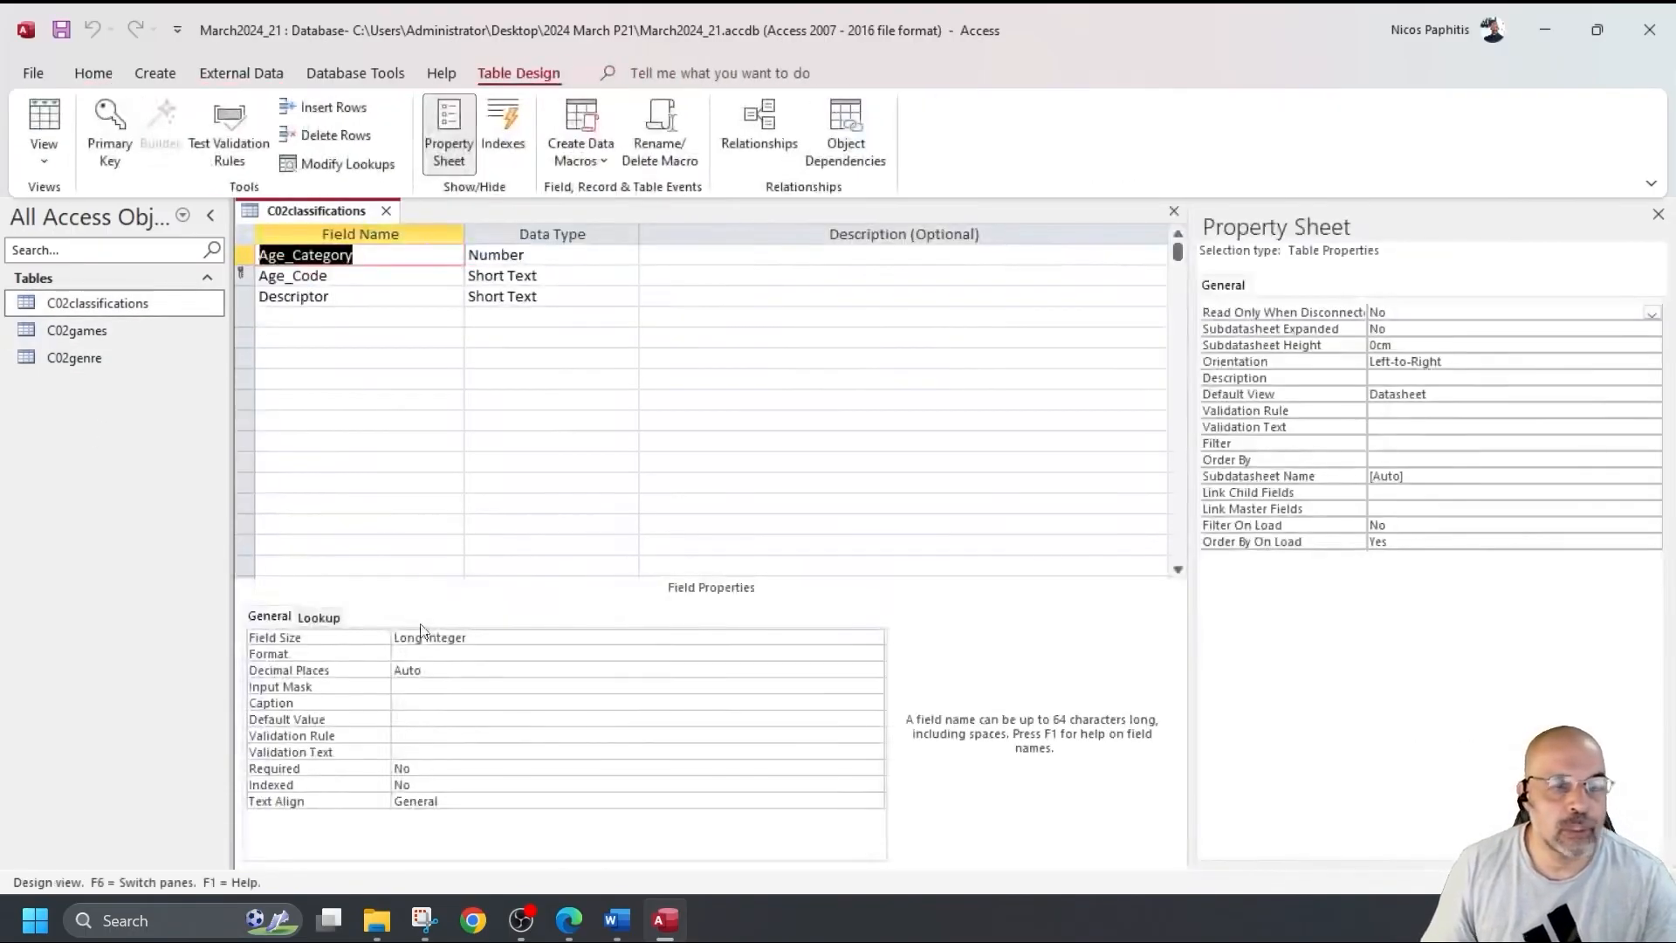
left_click(347, 359)
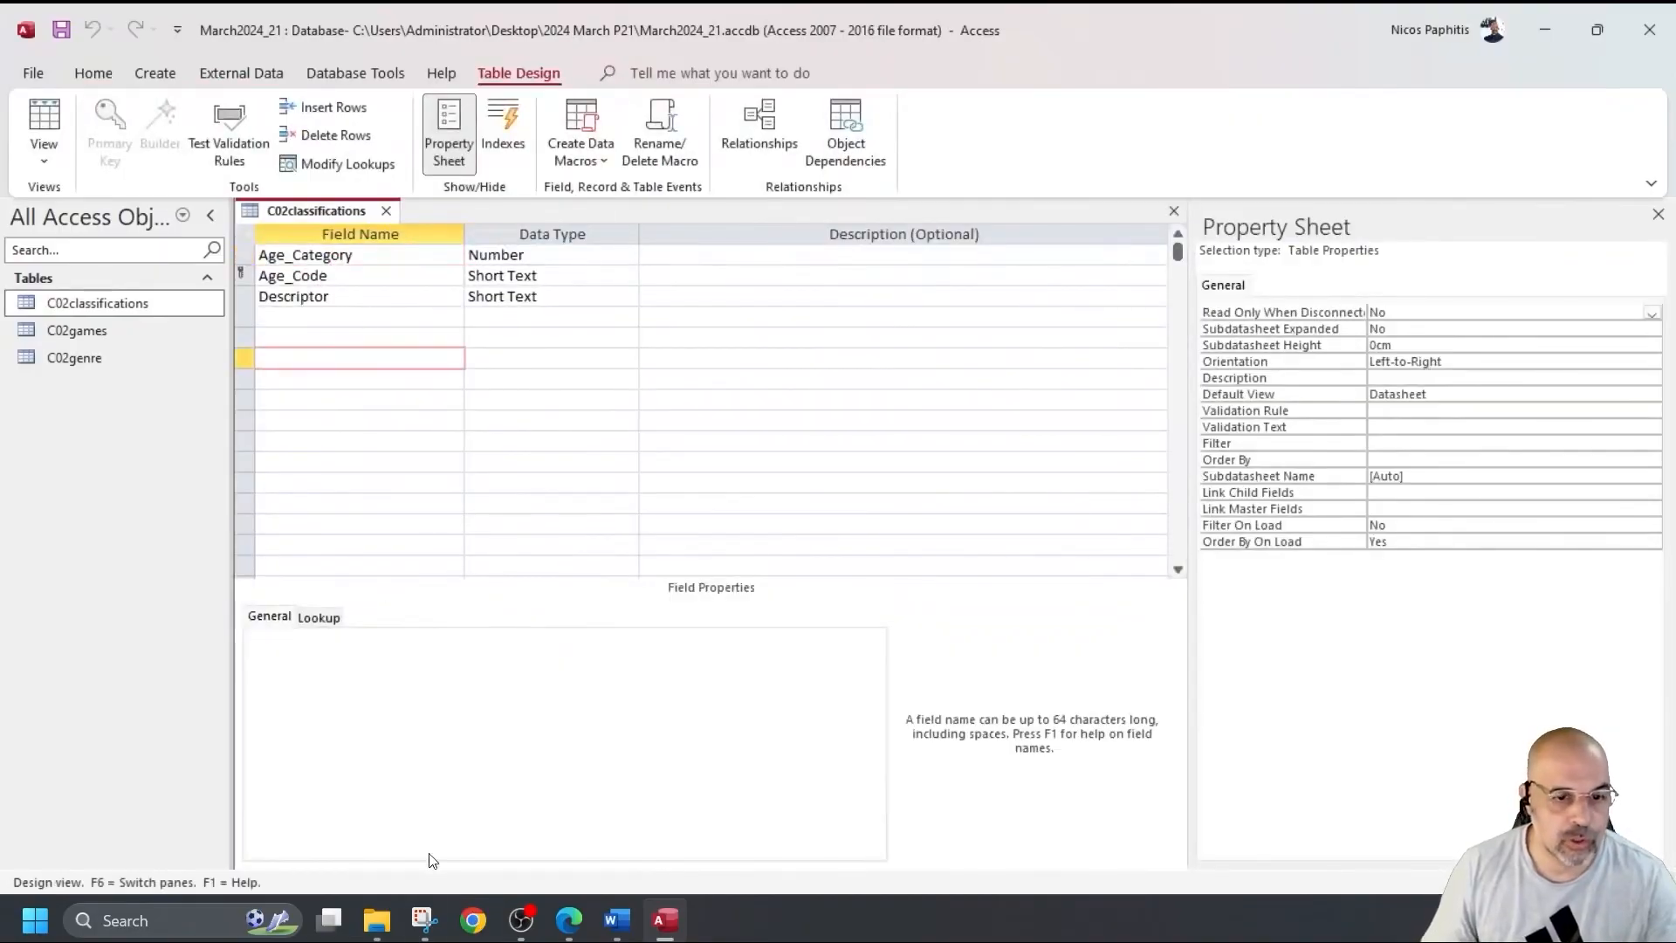
Snip the field grid showing Age_Category, Age_Code and Descriptor with their data types.
left_click(424, 921)
left_click(180, 101)
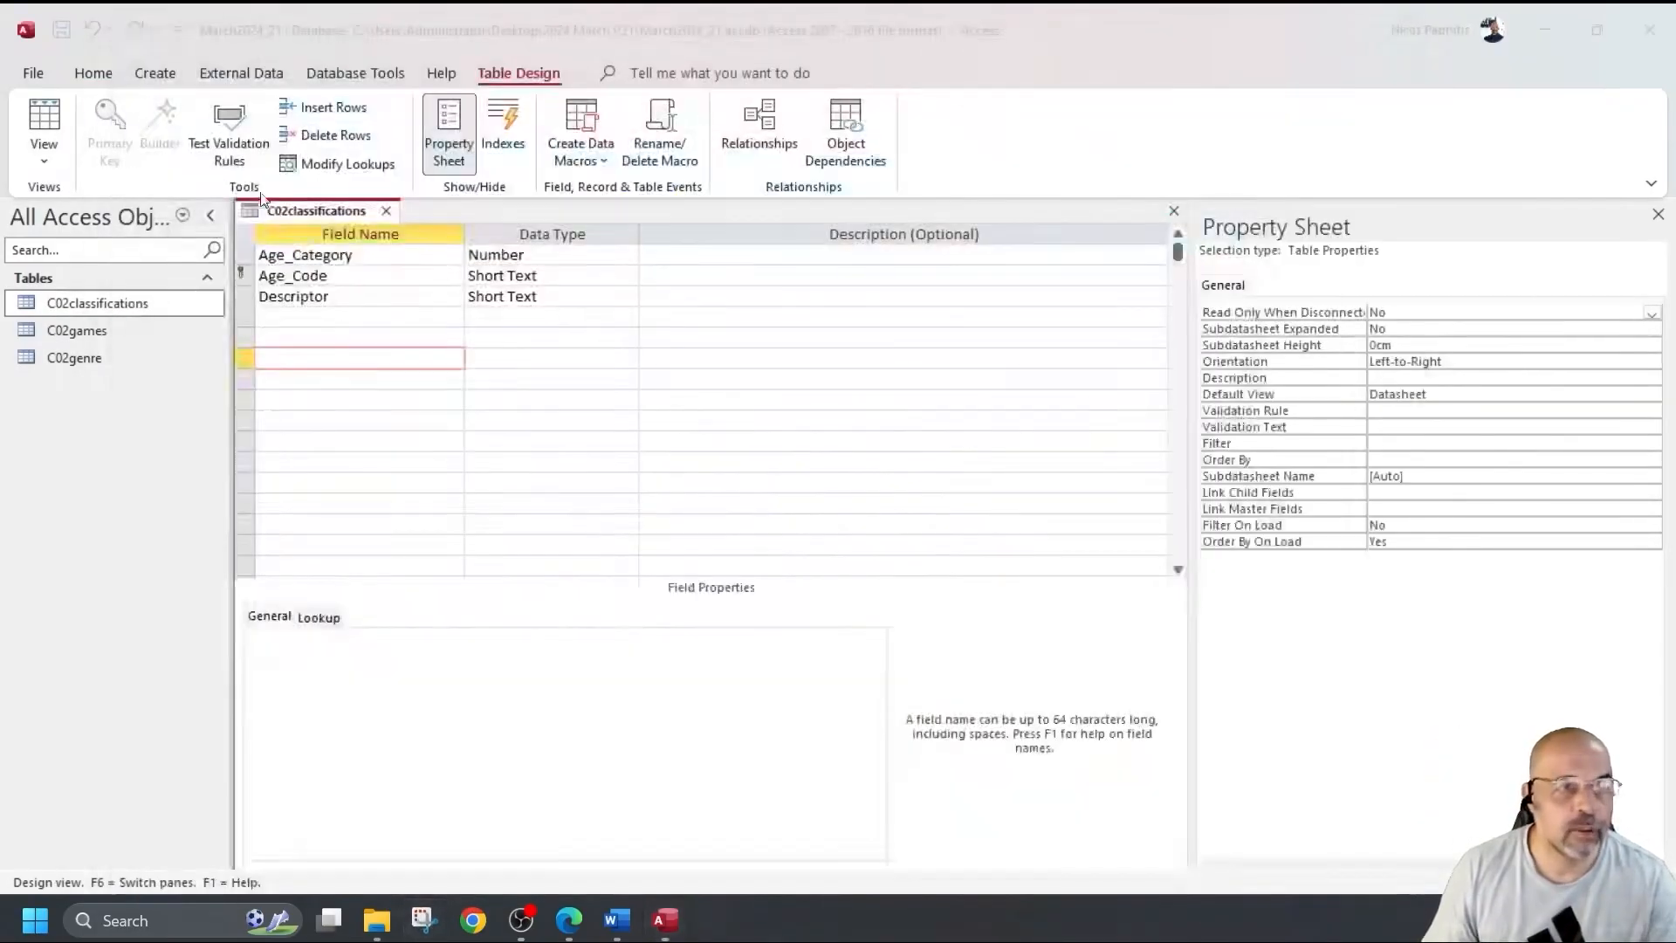
left_click_drag(231, 199, 637, 363)
left_click(616, 921)
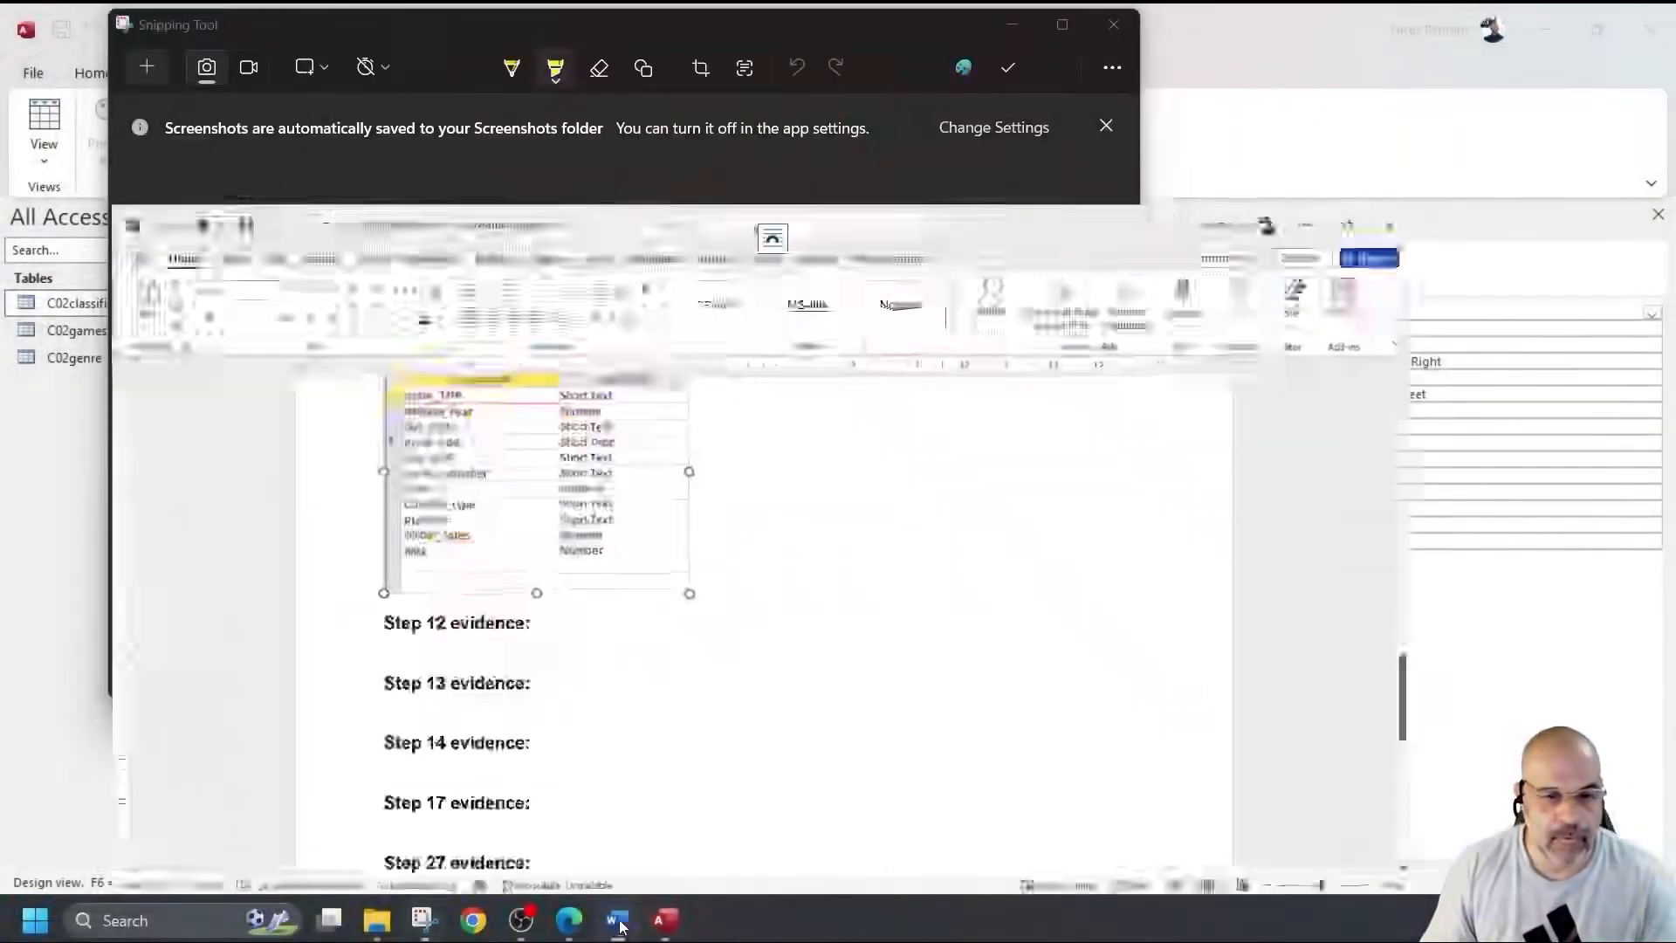
Paste the screenshot under Step 12 evidence, shrink it, and add a blank line.
left_click(520, 572)
key("ctrl+v")
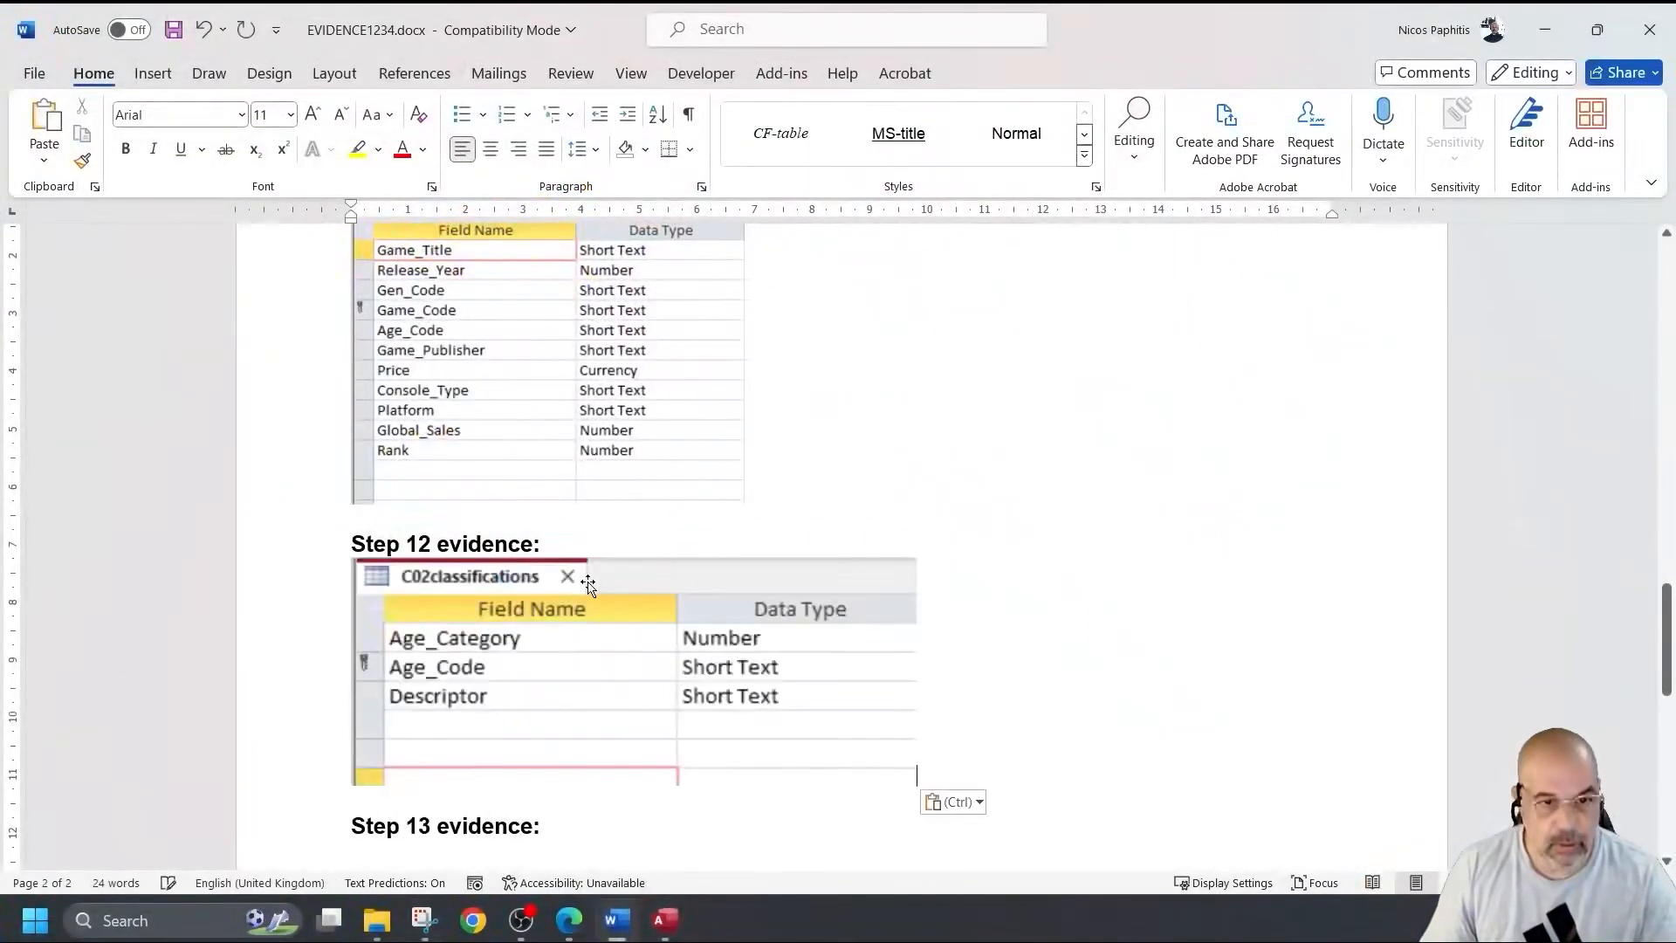
left_click_drag(916, 786, 737, 711)
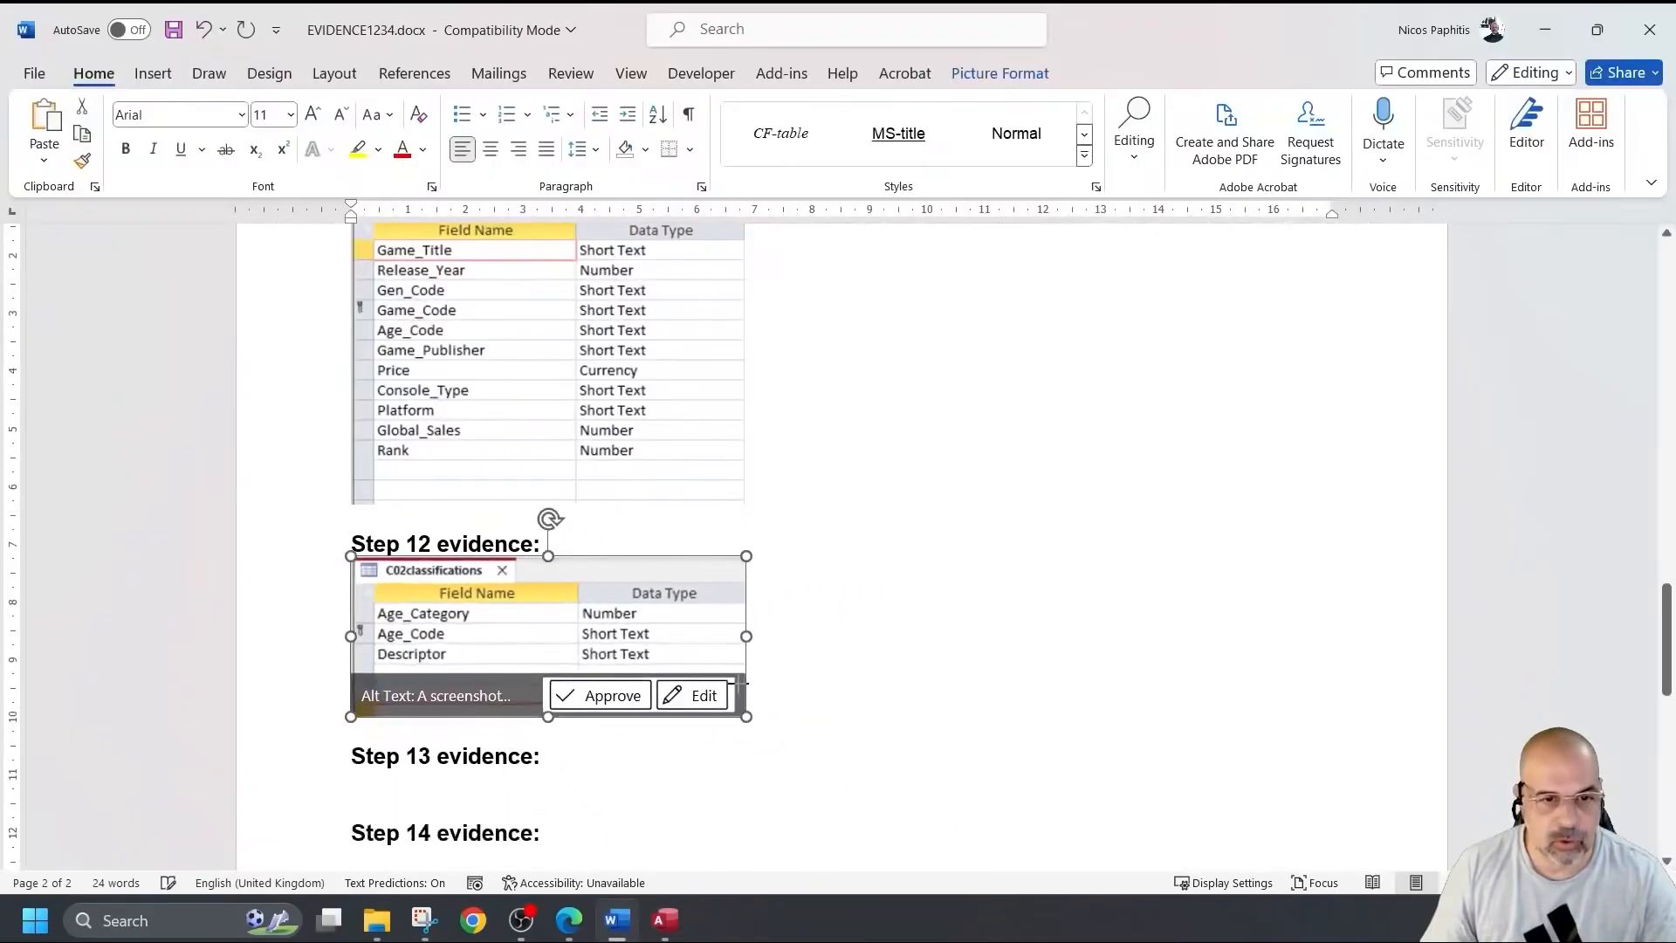
left_click(775, 707)
key("Return")
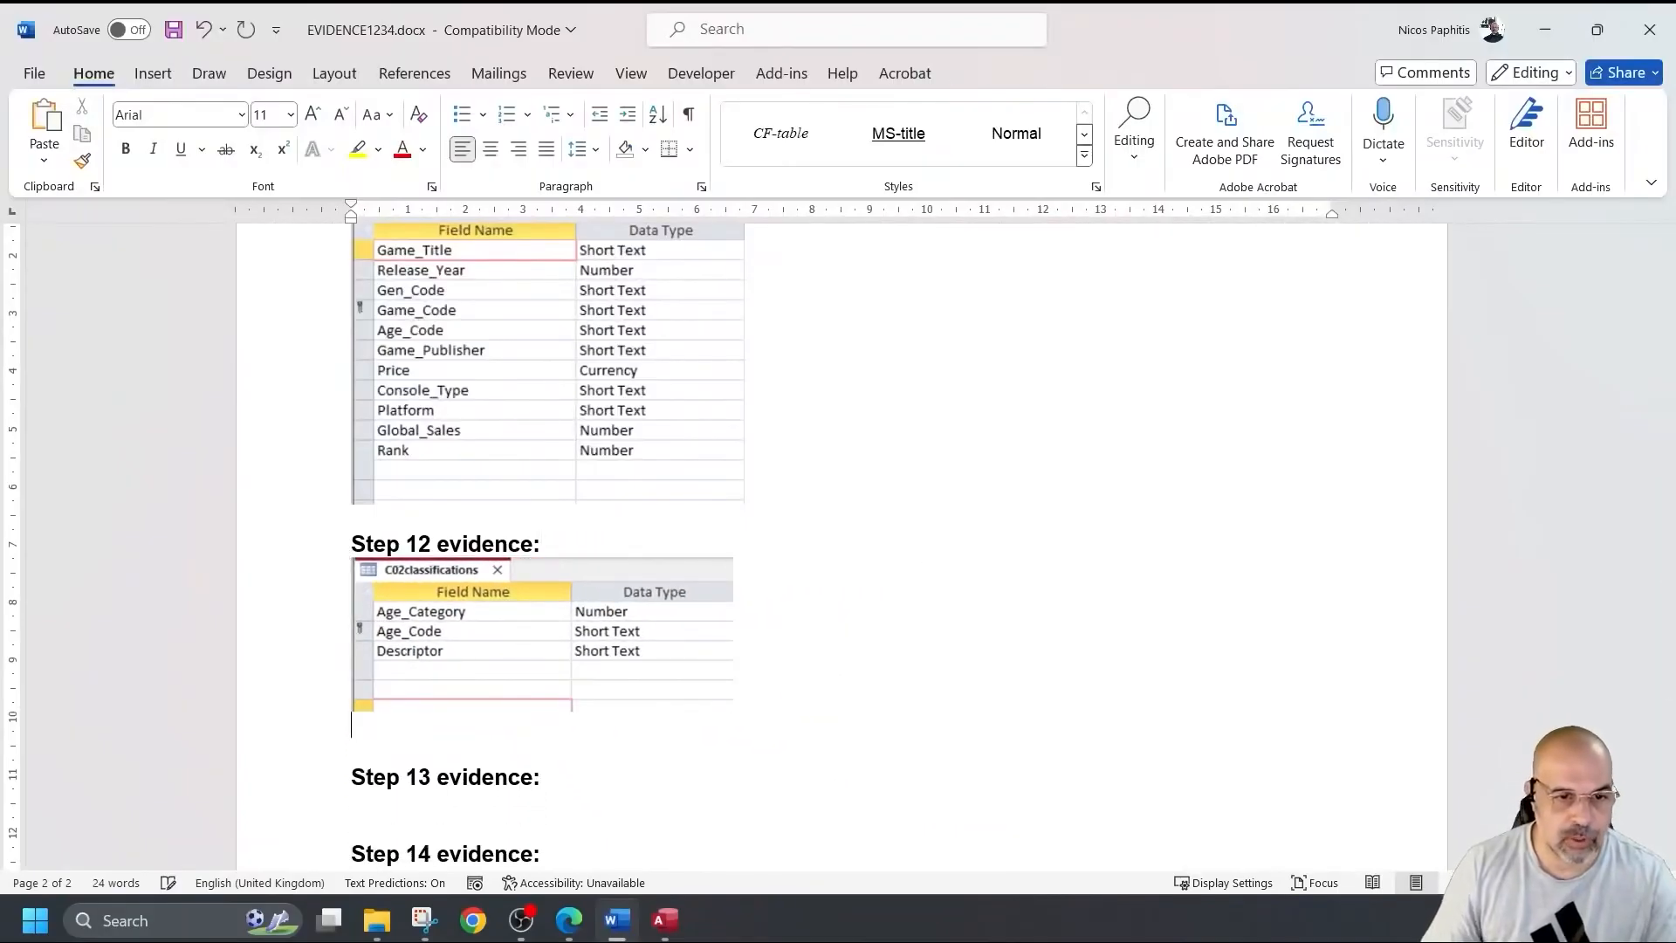
Close the C02classifications design view back in Access.
scroll(663, 722, "down", 2)
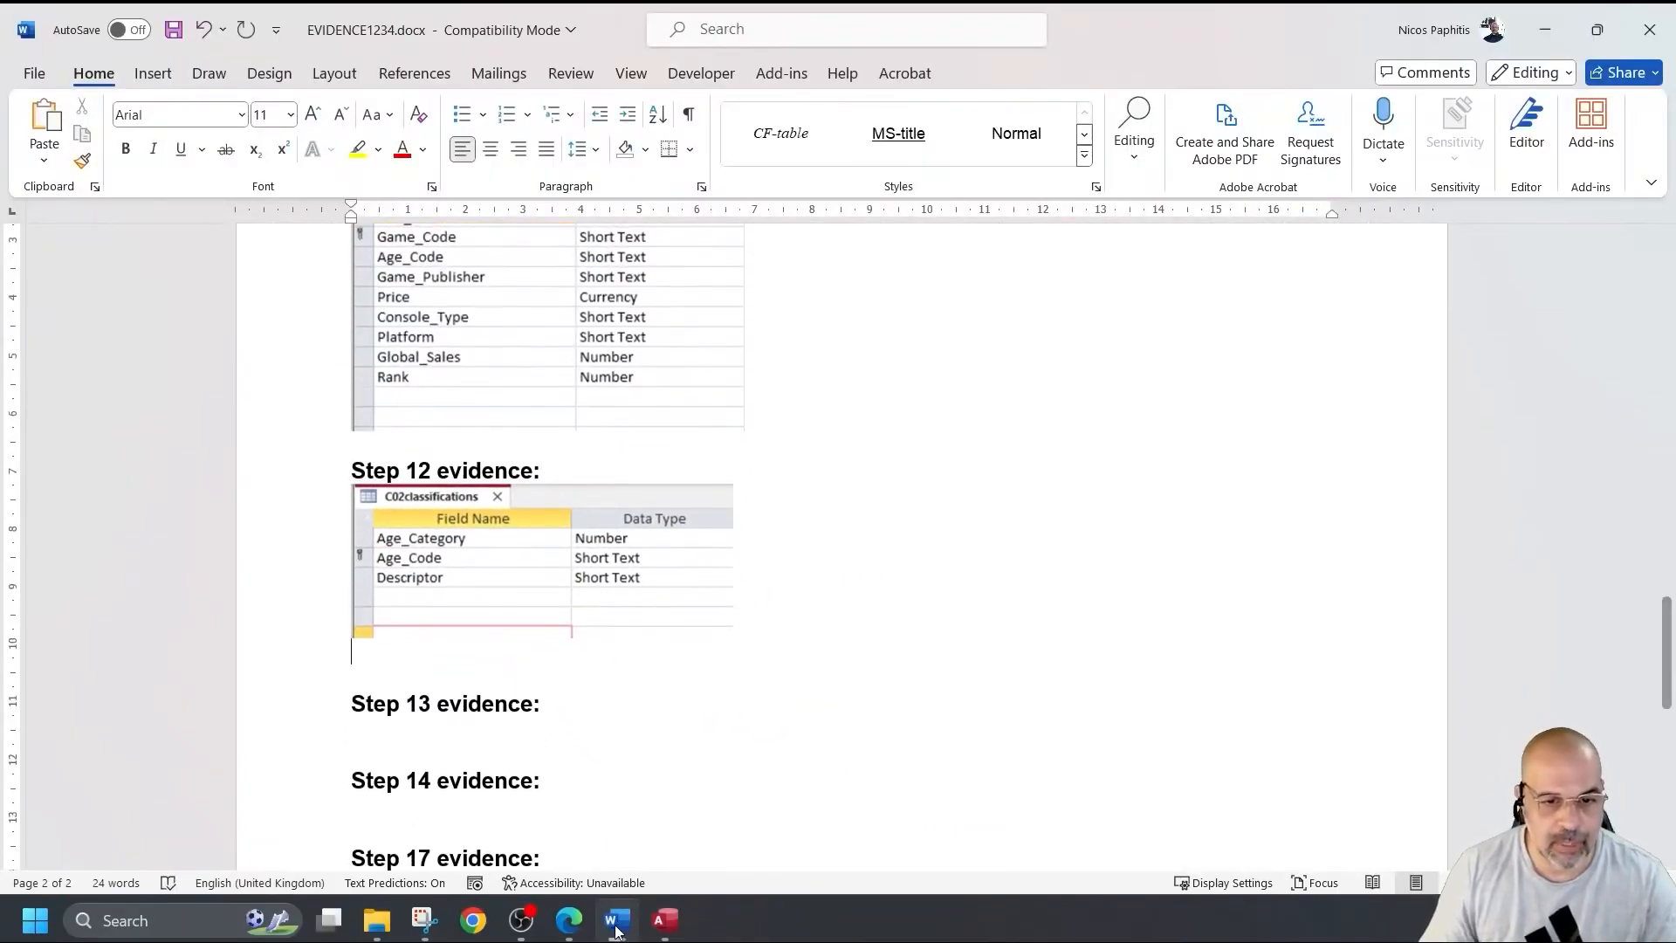
left_click(662, 922)
left_click(386, 211)
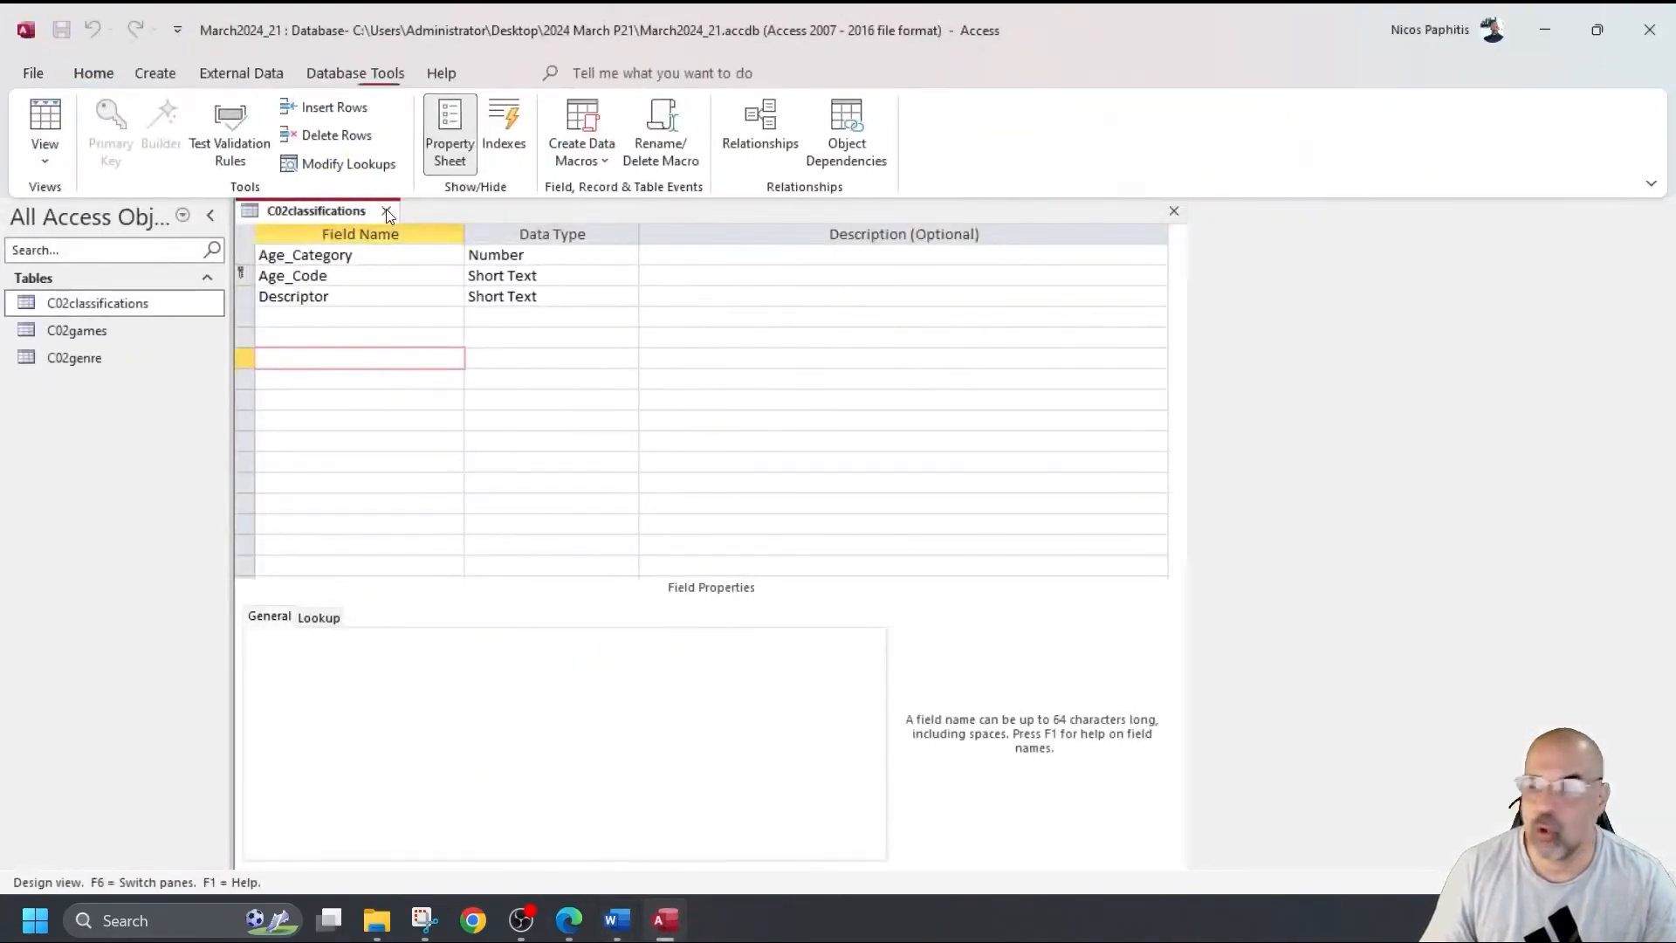
Open the C02genre table in Design View.
double_click(80, 359)
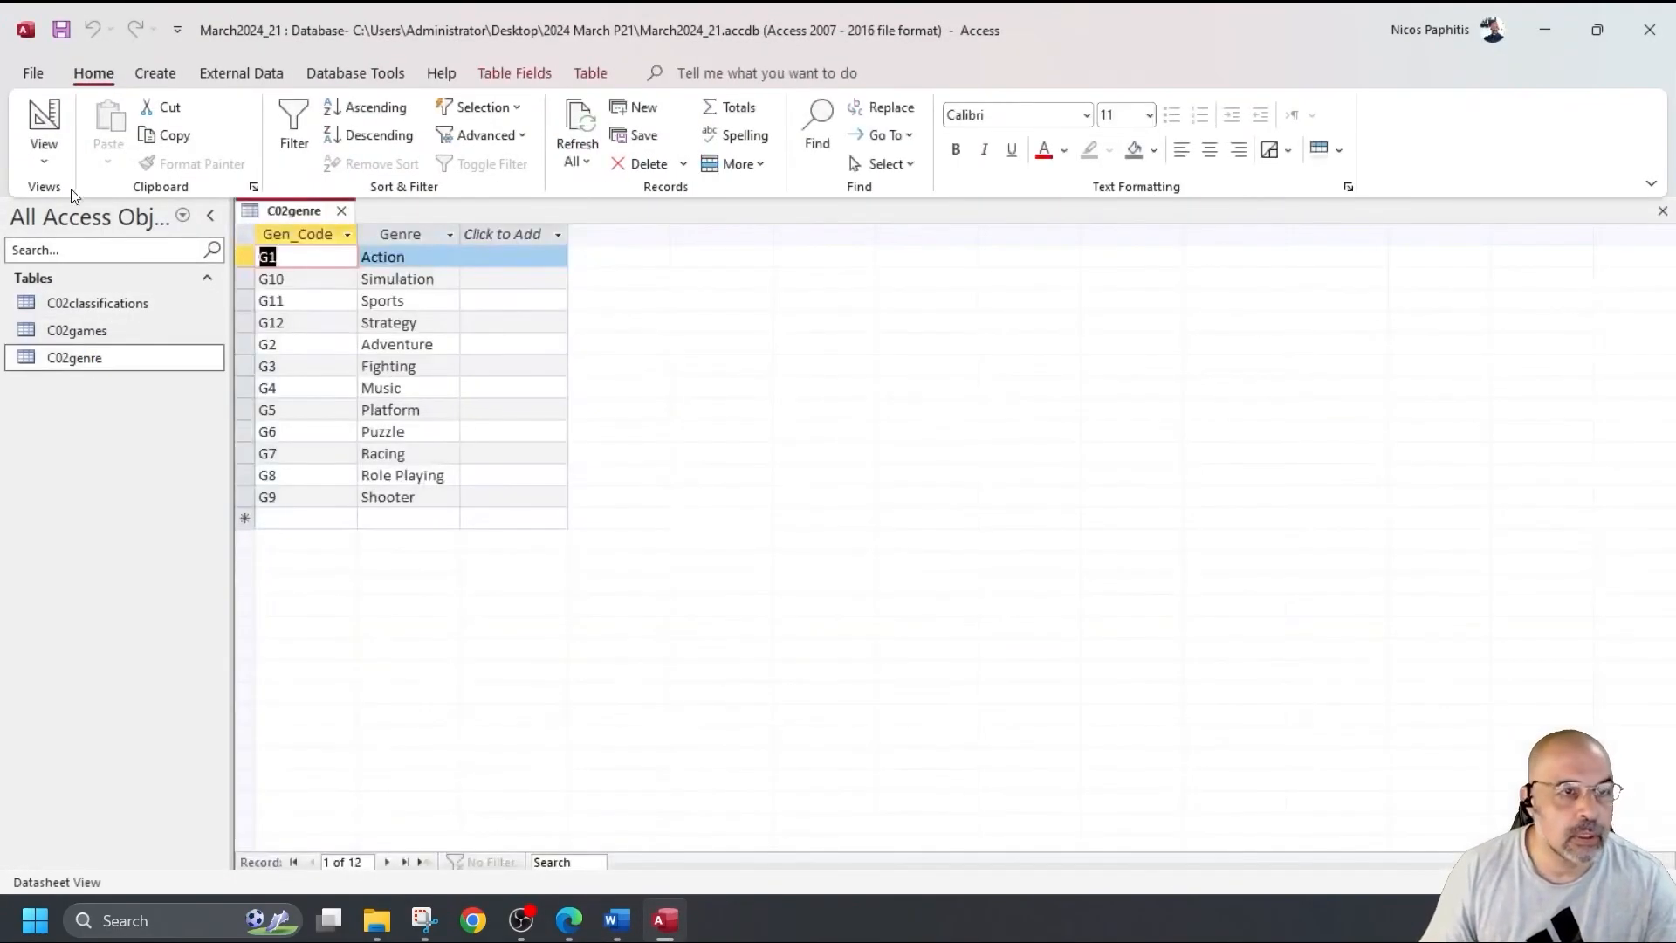
left_click(44, 126)
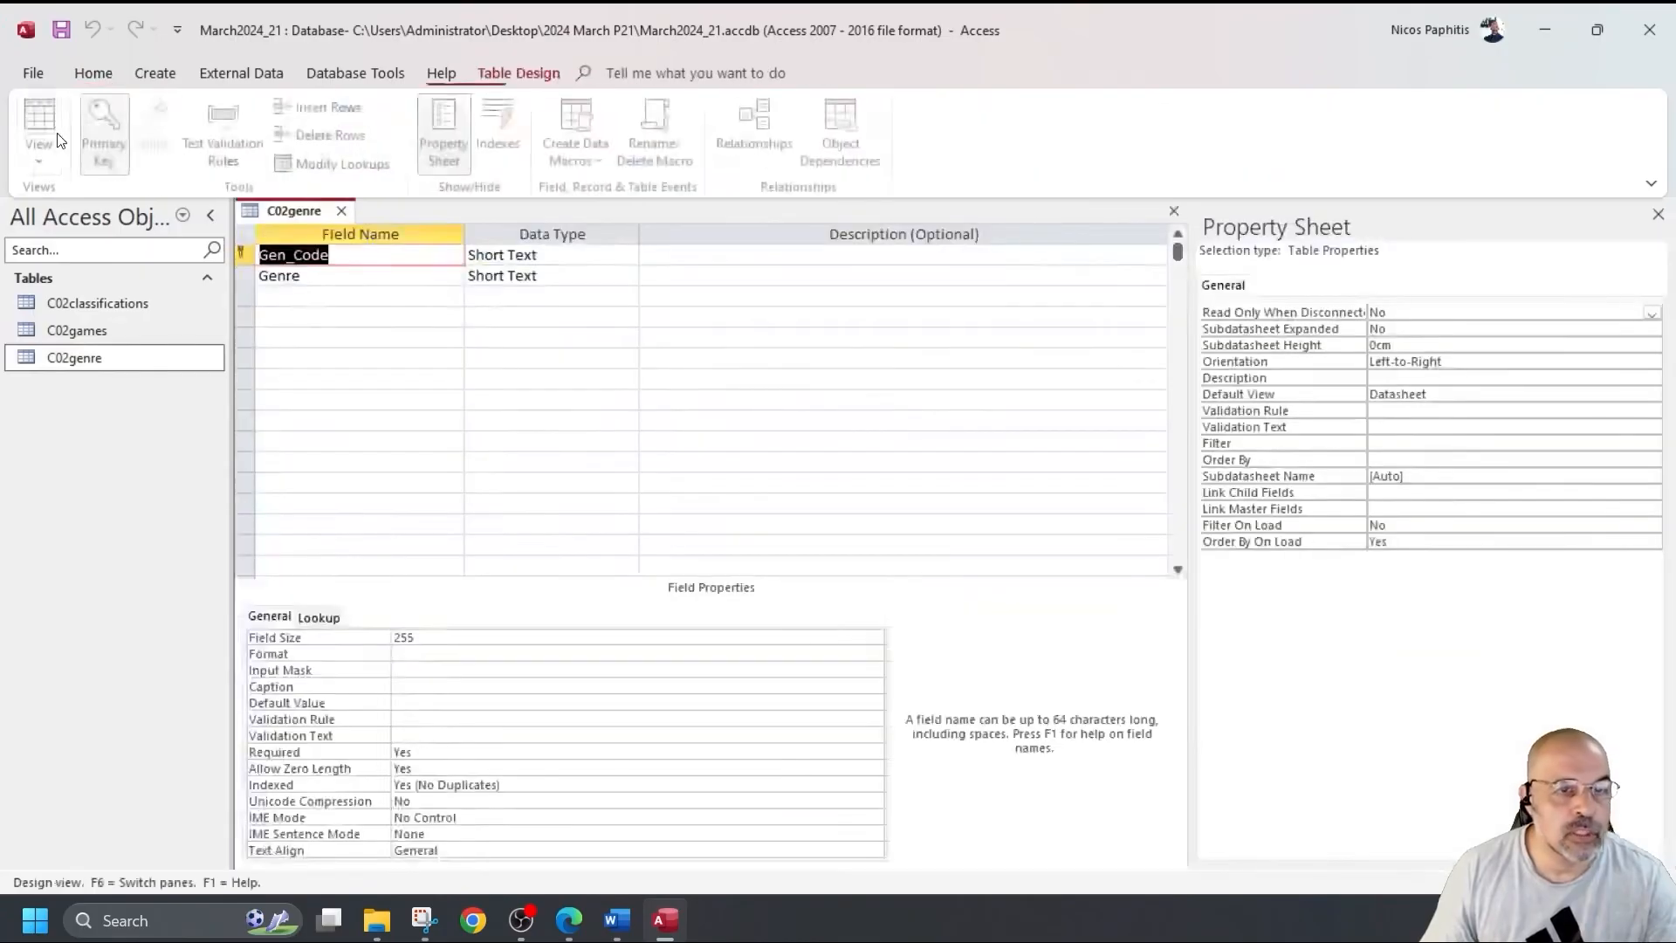
left_click(336, 398)
scroll(336, 398, "down", 1)
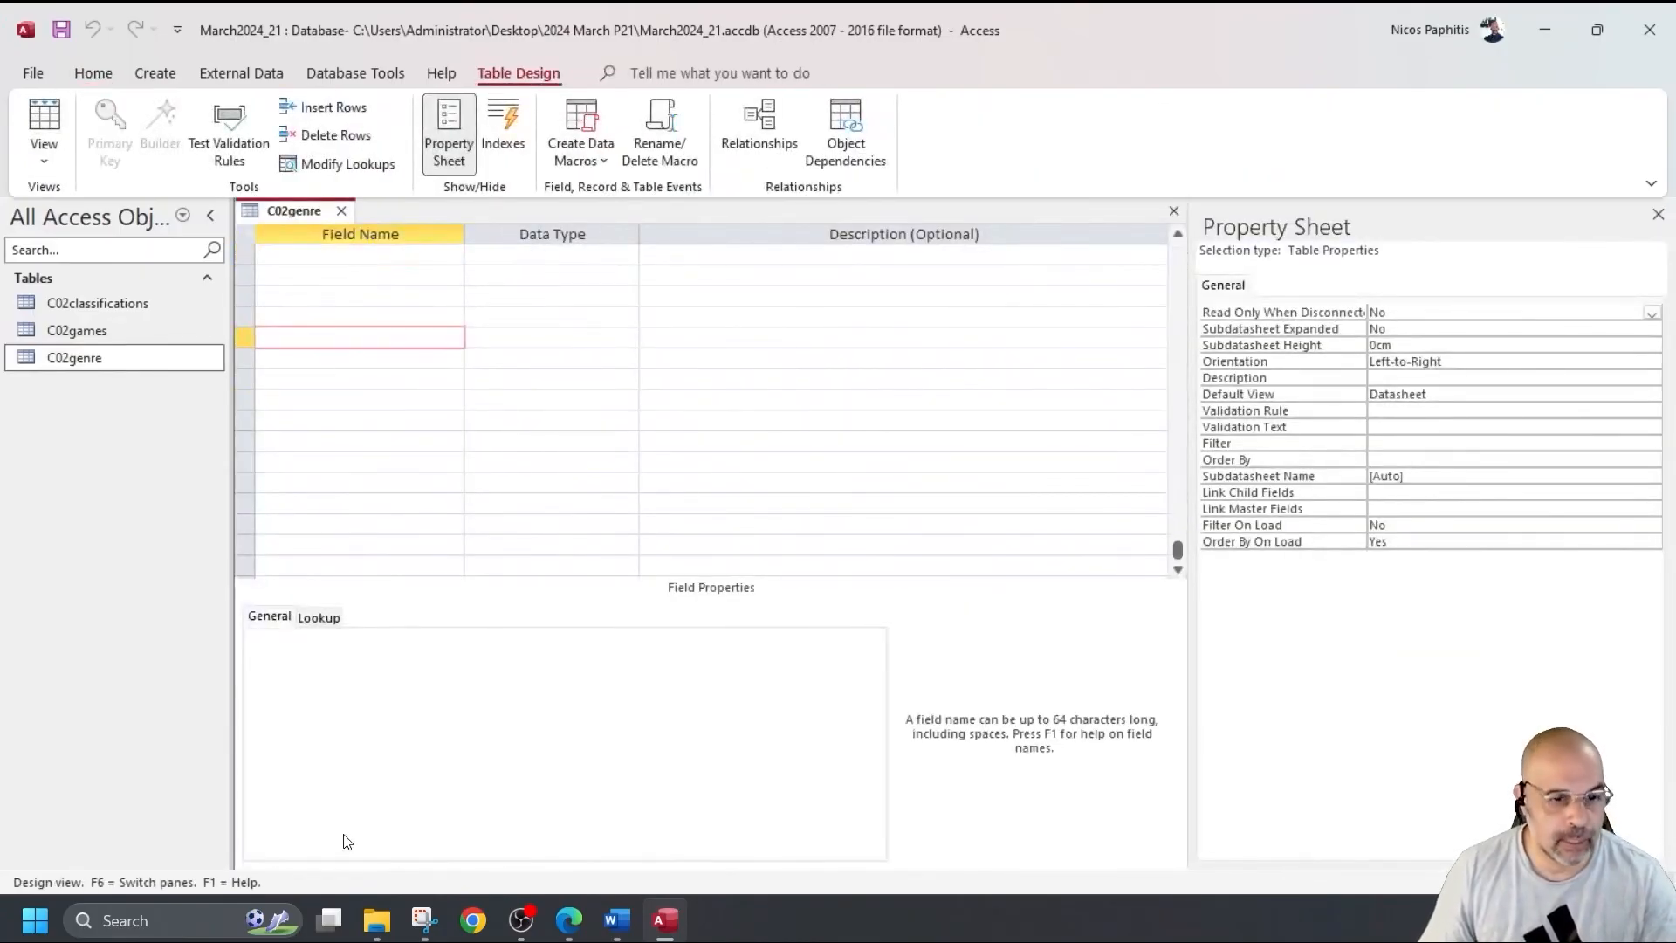
Snip the C02genre grid showing Gen_Code and Genre as Short Text.
left_click(424, 916)
left_click(1117, 28)
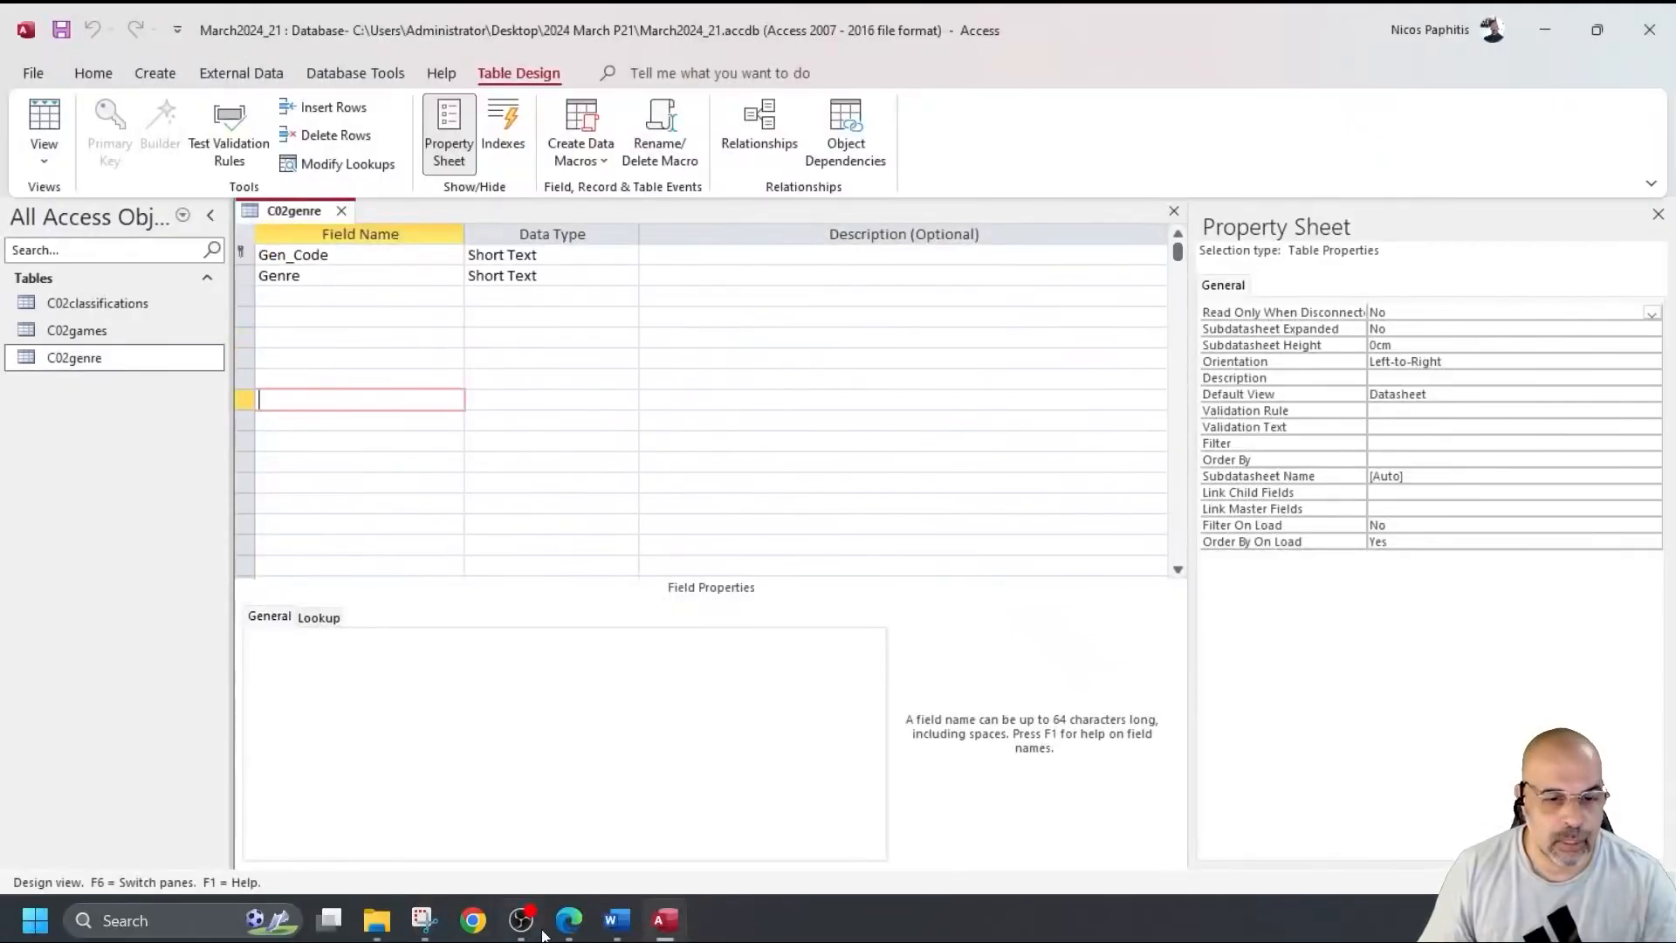
left_click(425, 918)
left_click(155, 77)
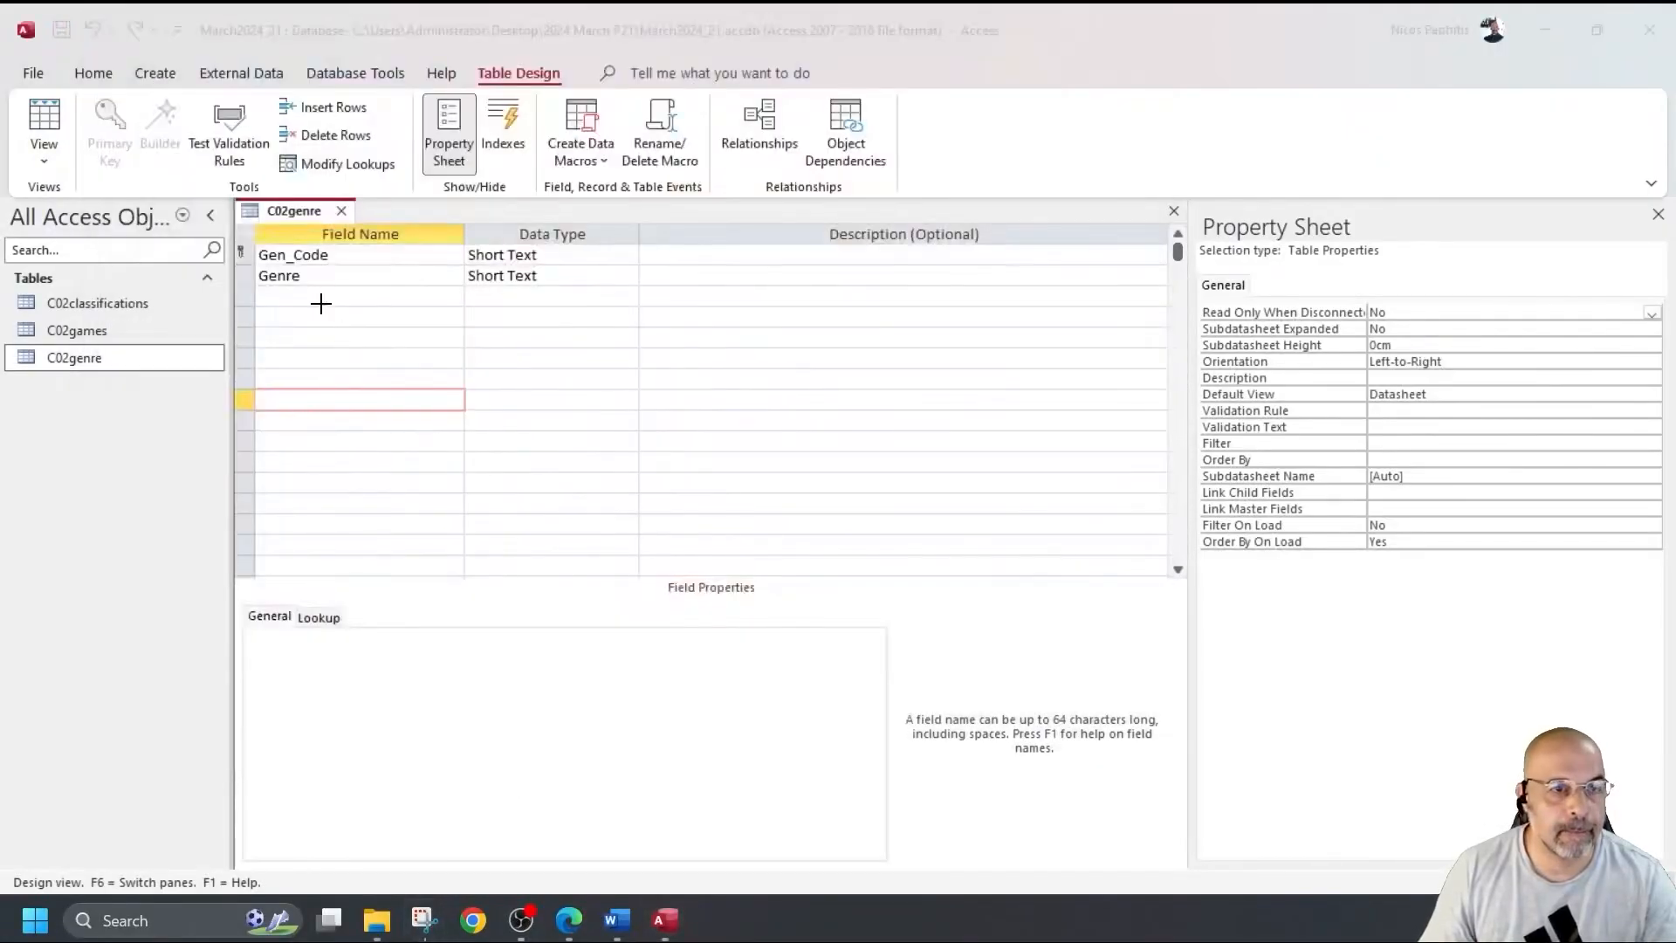
left_click_drag(231, 193, 639, 294)
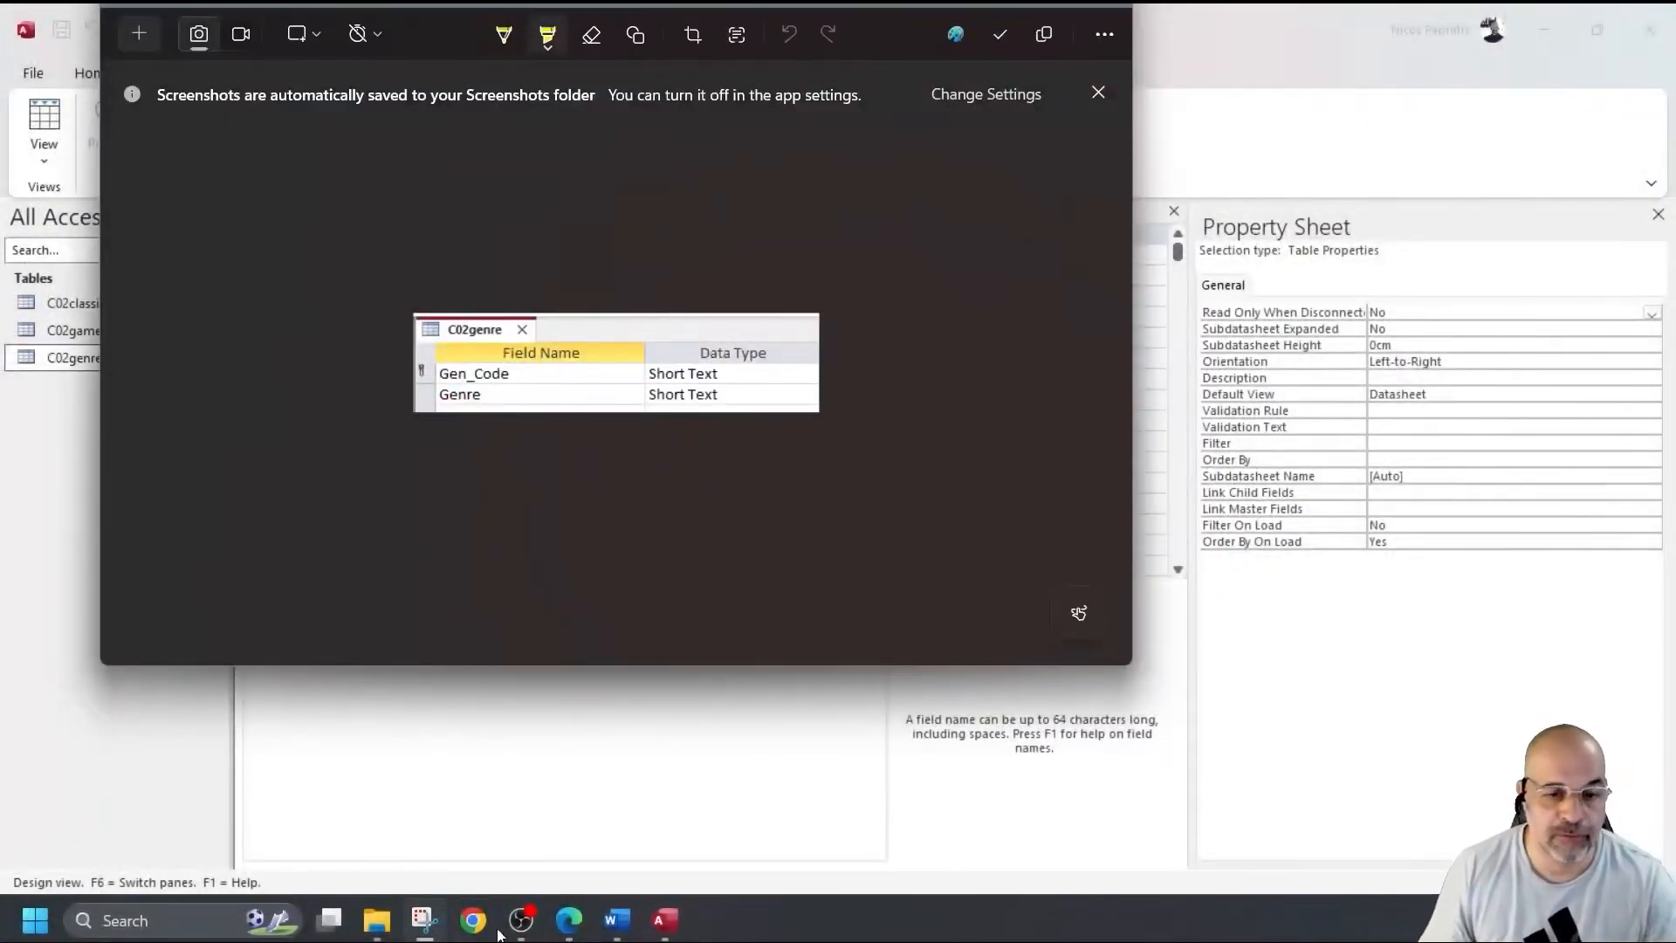
Paste the C02genre screenshot above Step 13 evidence, shrink it, and add a blank line.
left_click(617, 919)
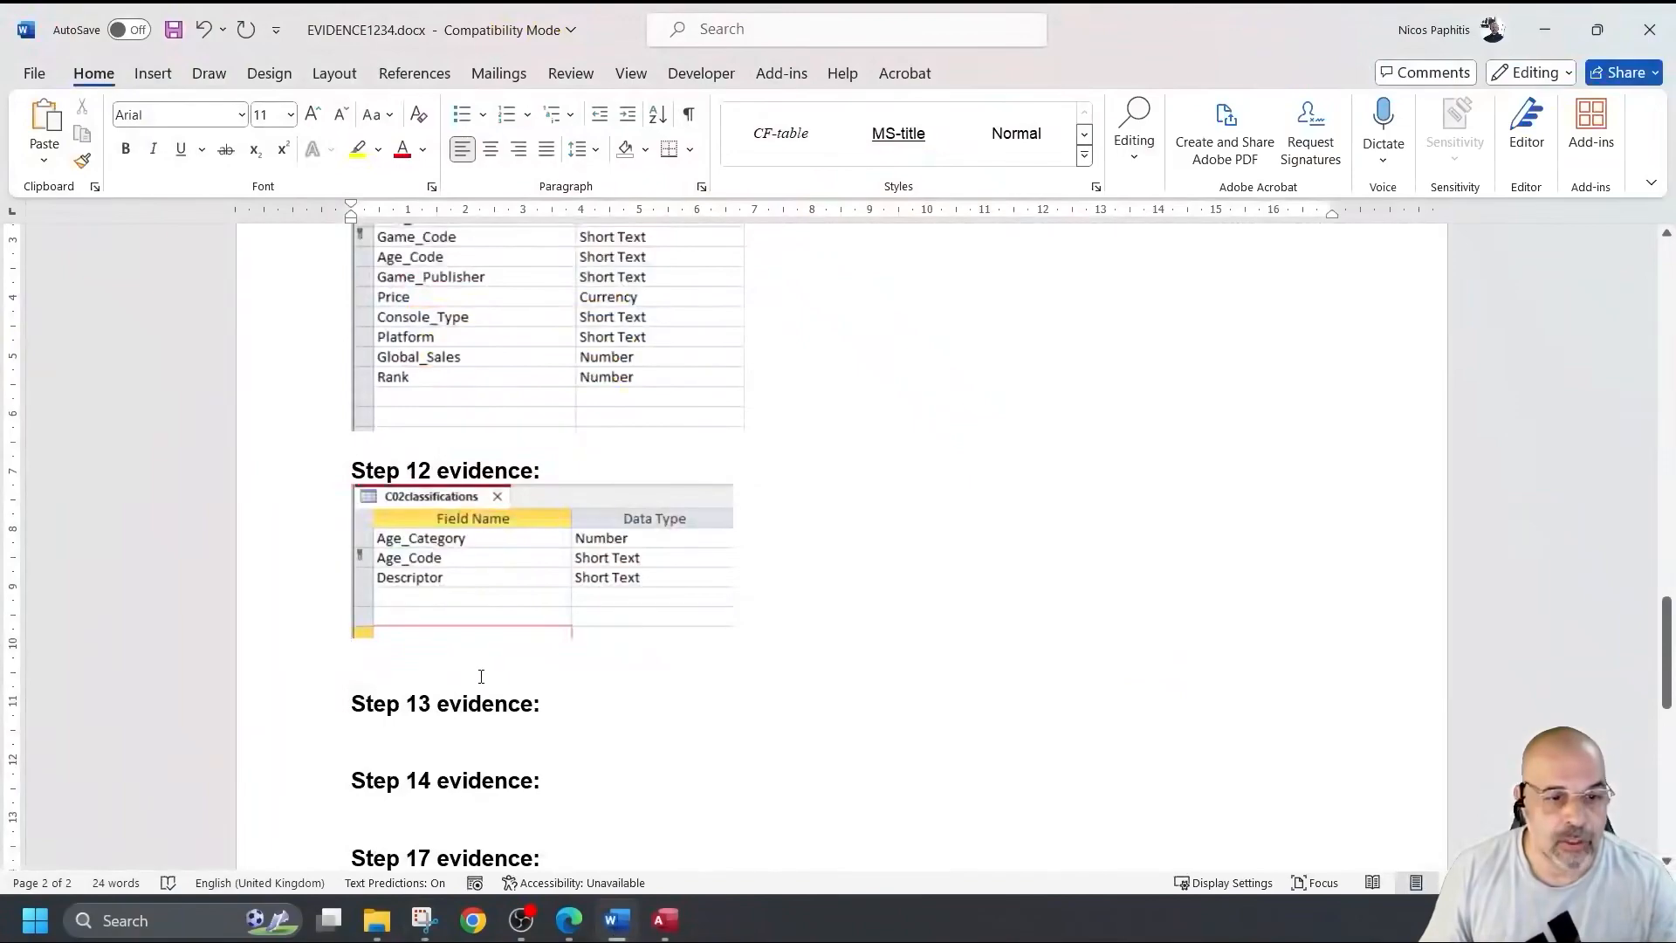
key("ctrl+v")
left_click(480, 674)
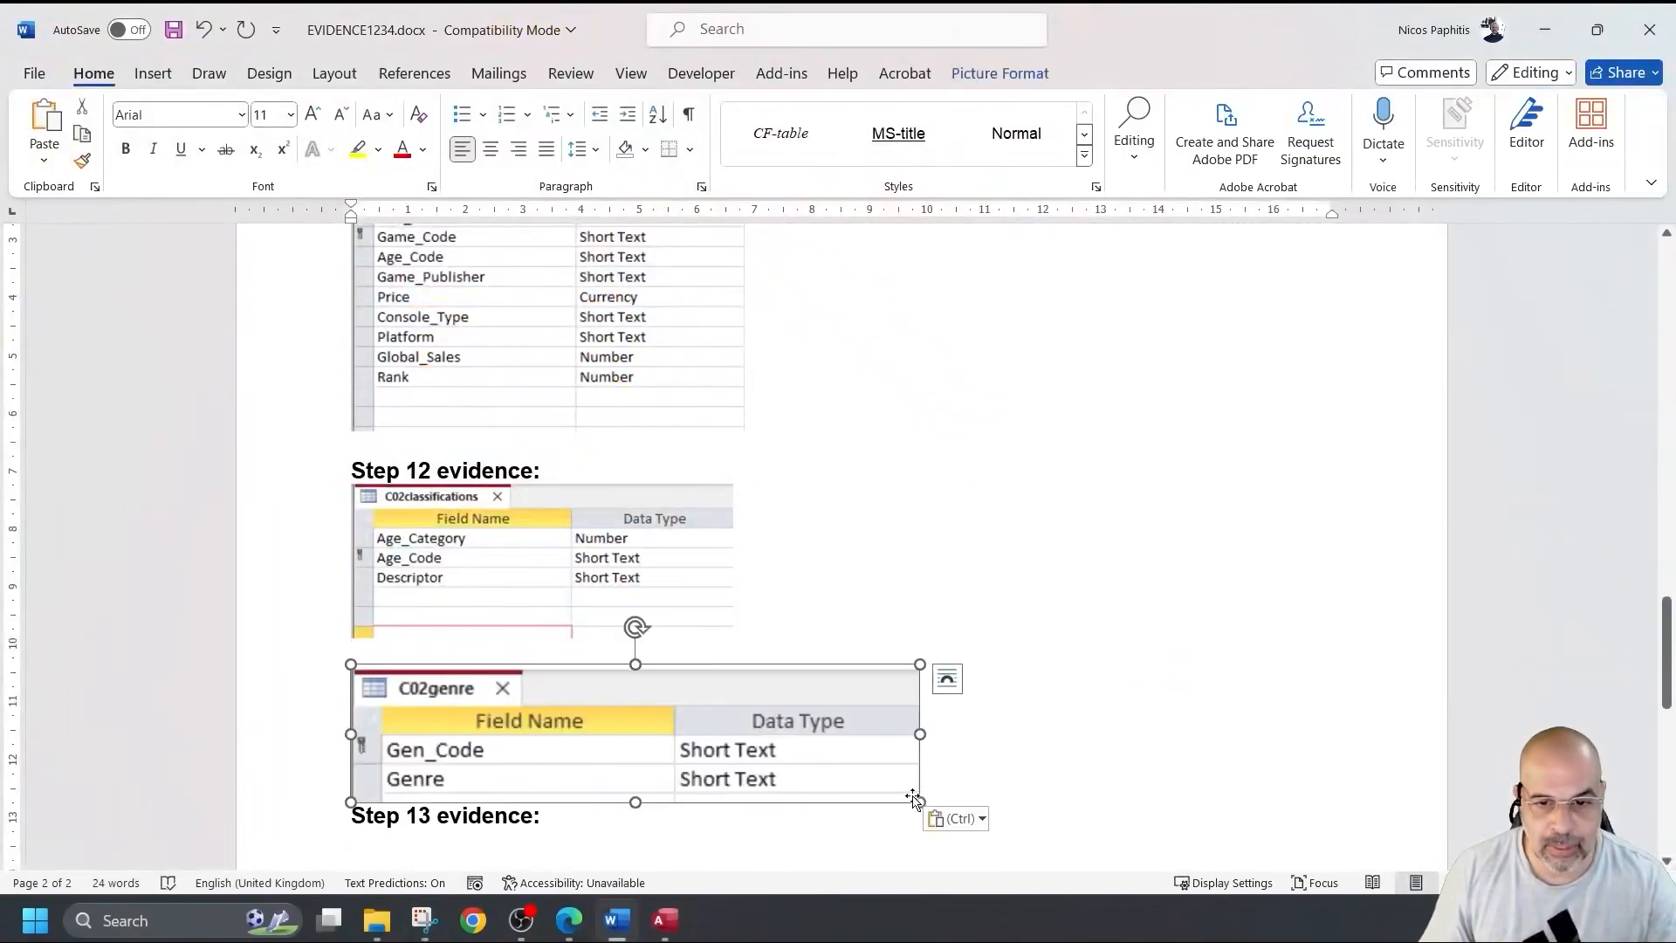
left_click_drag(917, 798, 733, 755)
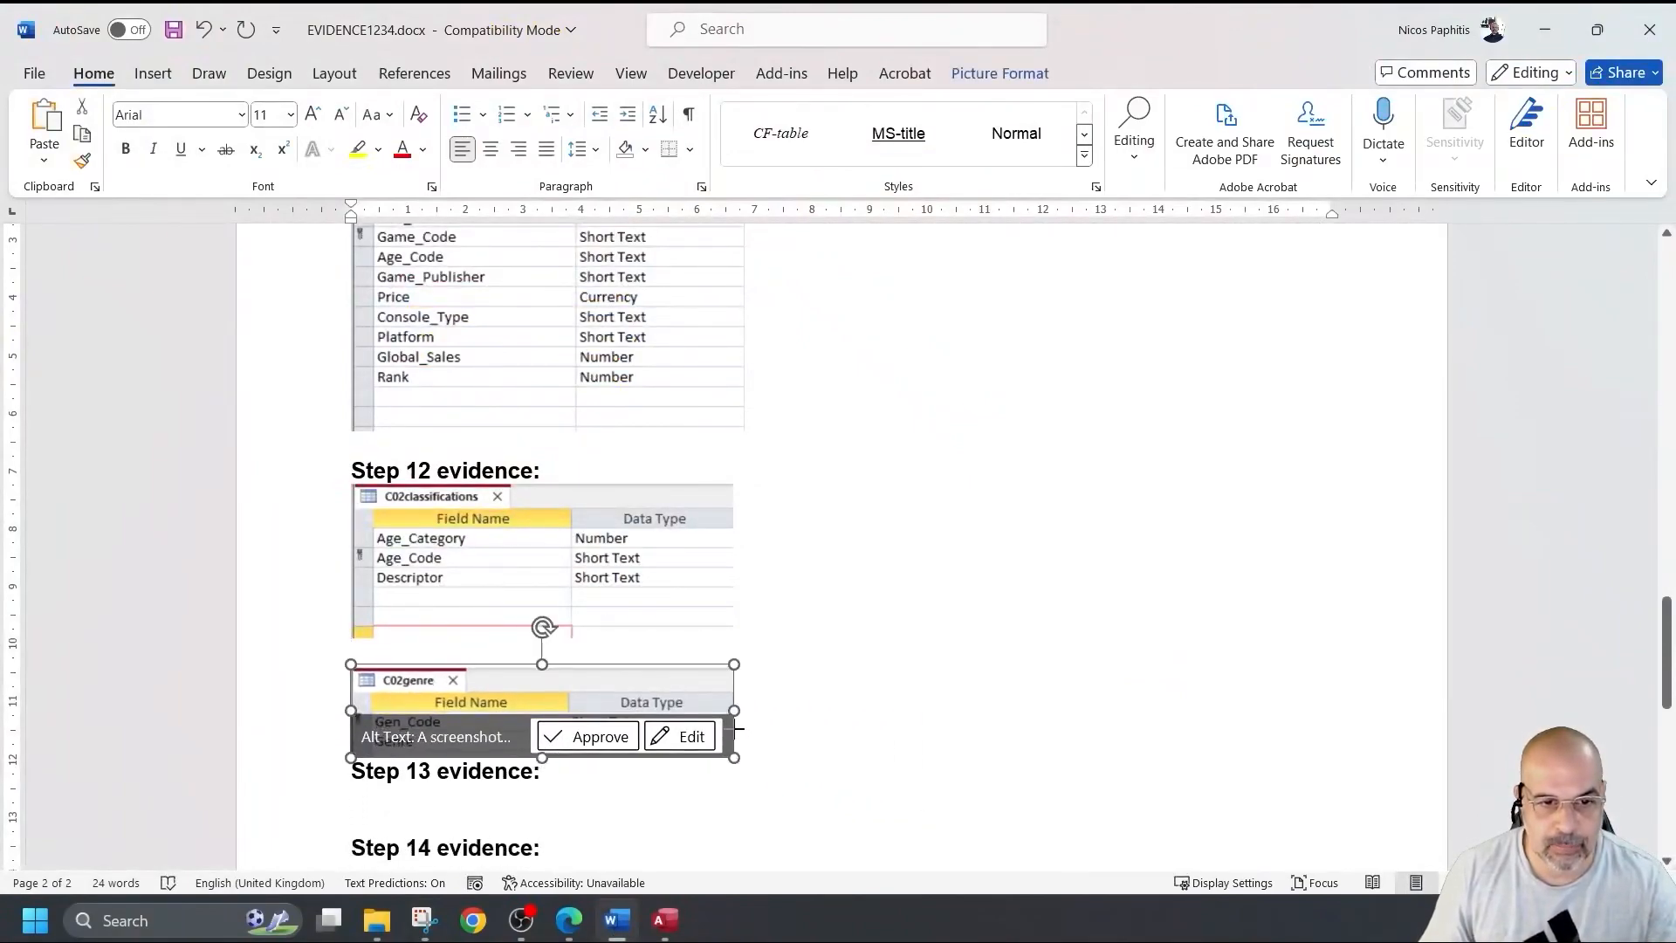
left_click(890, 744)
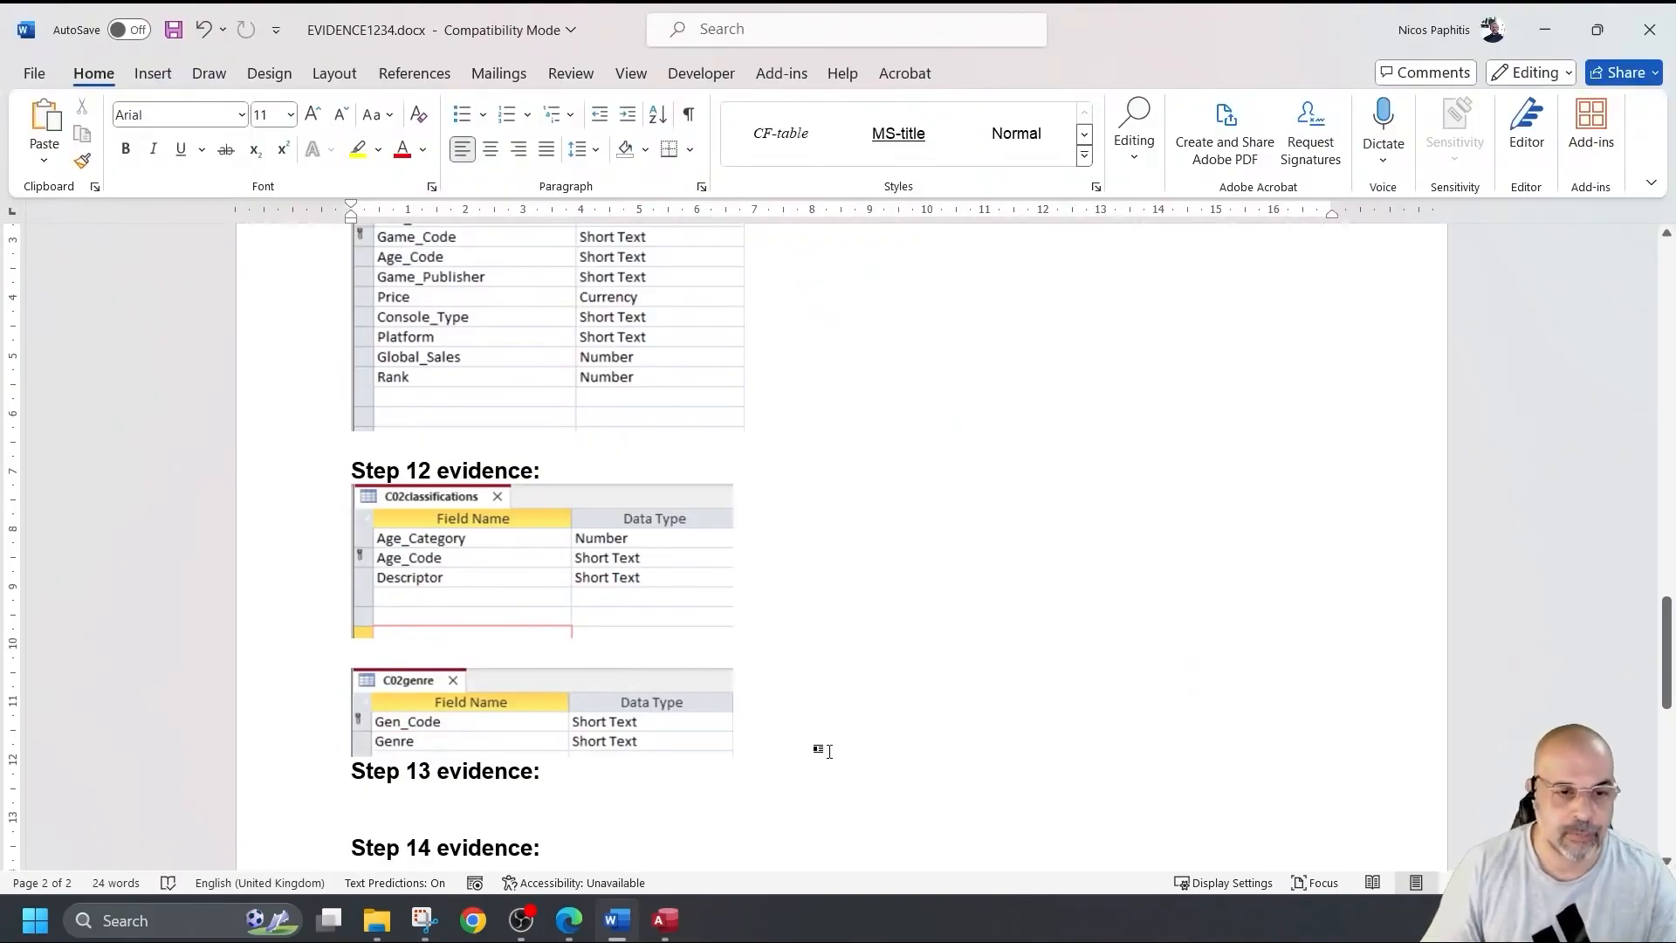
key("Return")
Save the evidence document and bring Access back to the front.
left_click(172, 30)
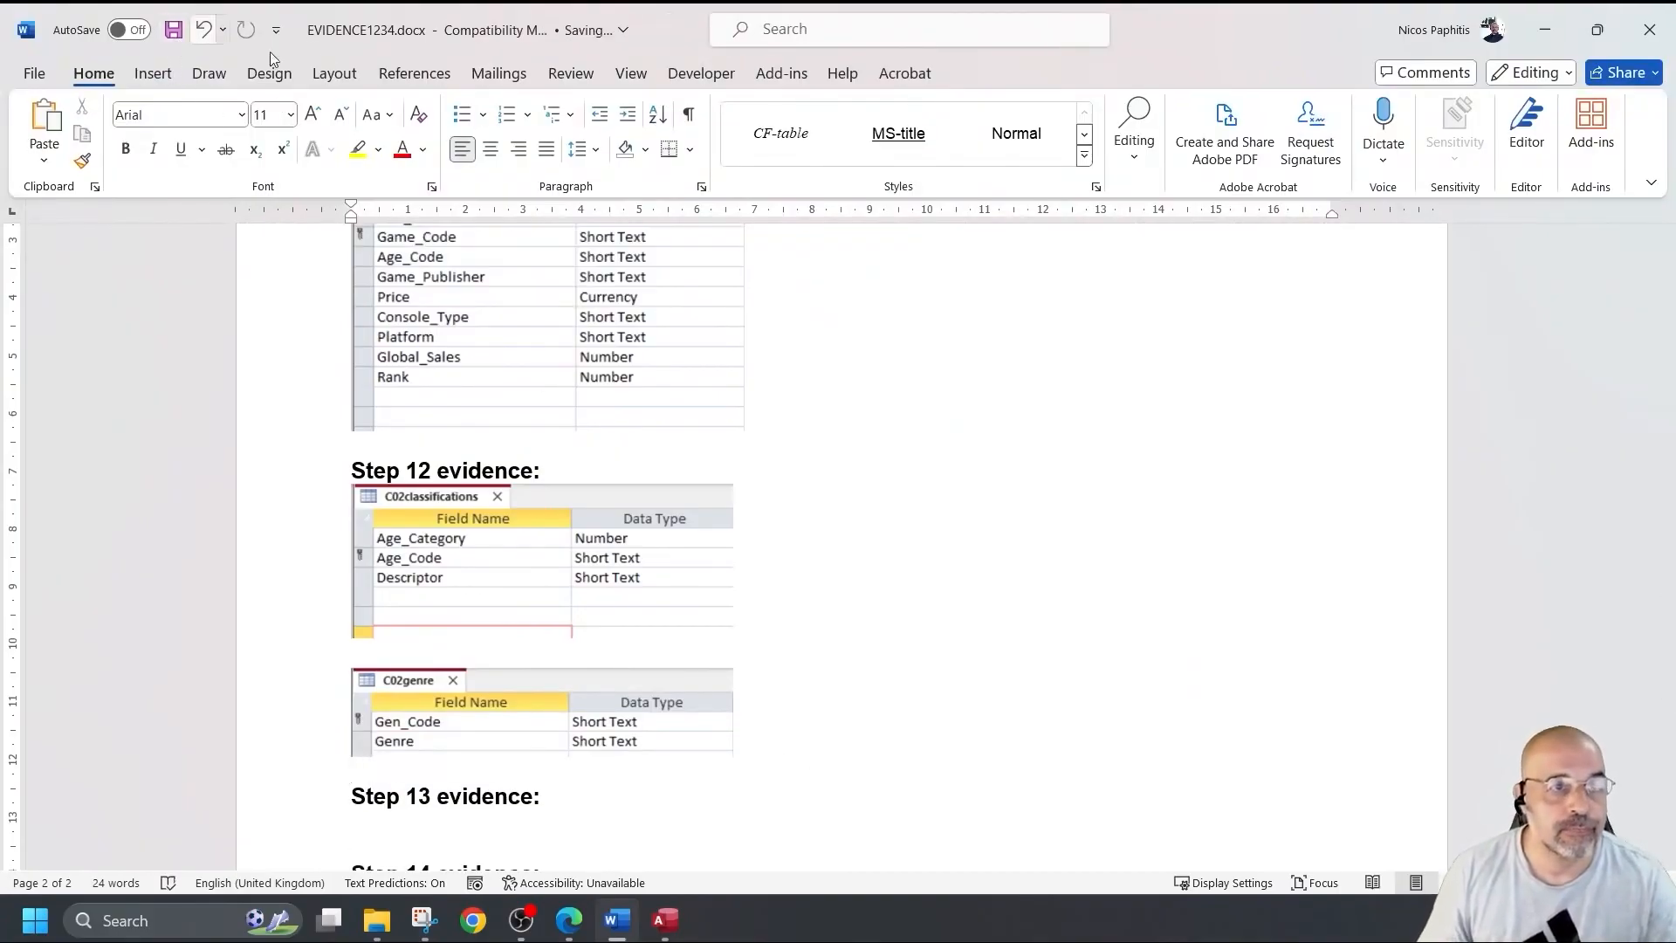
left_click(1544, 29)
left_click(1432, 161)
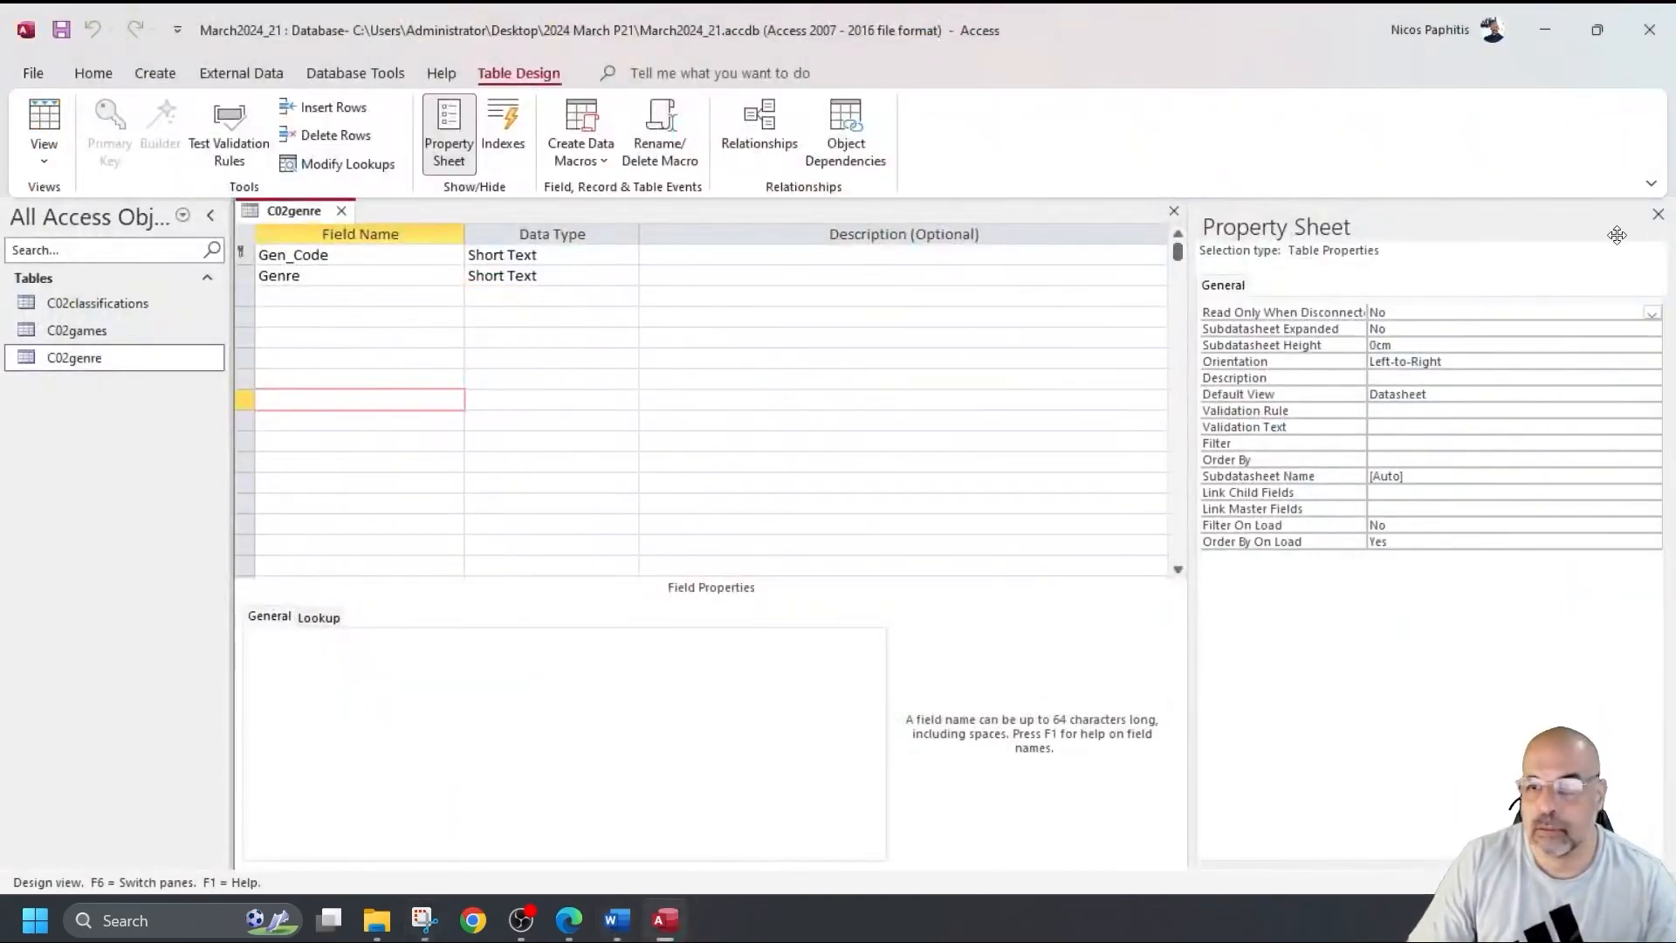
Close the Property Sheet pane and the C02genre design tab.
left_click(1658, 214)
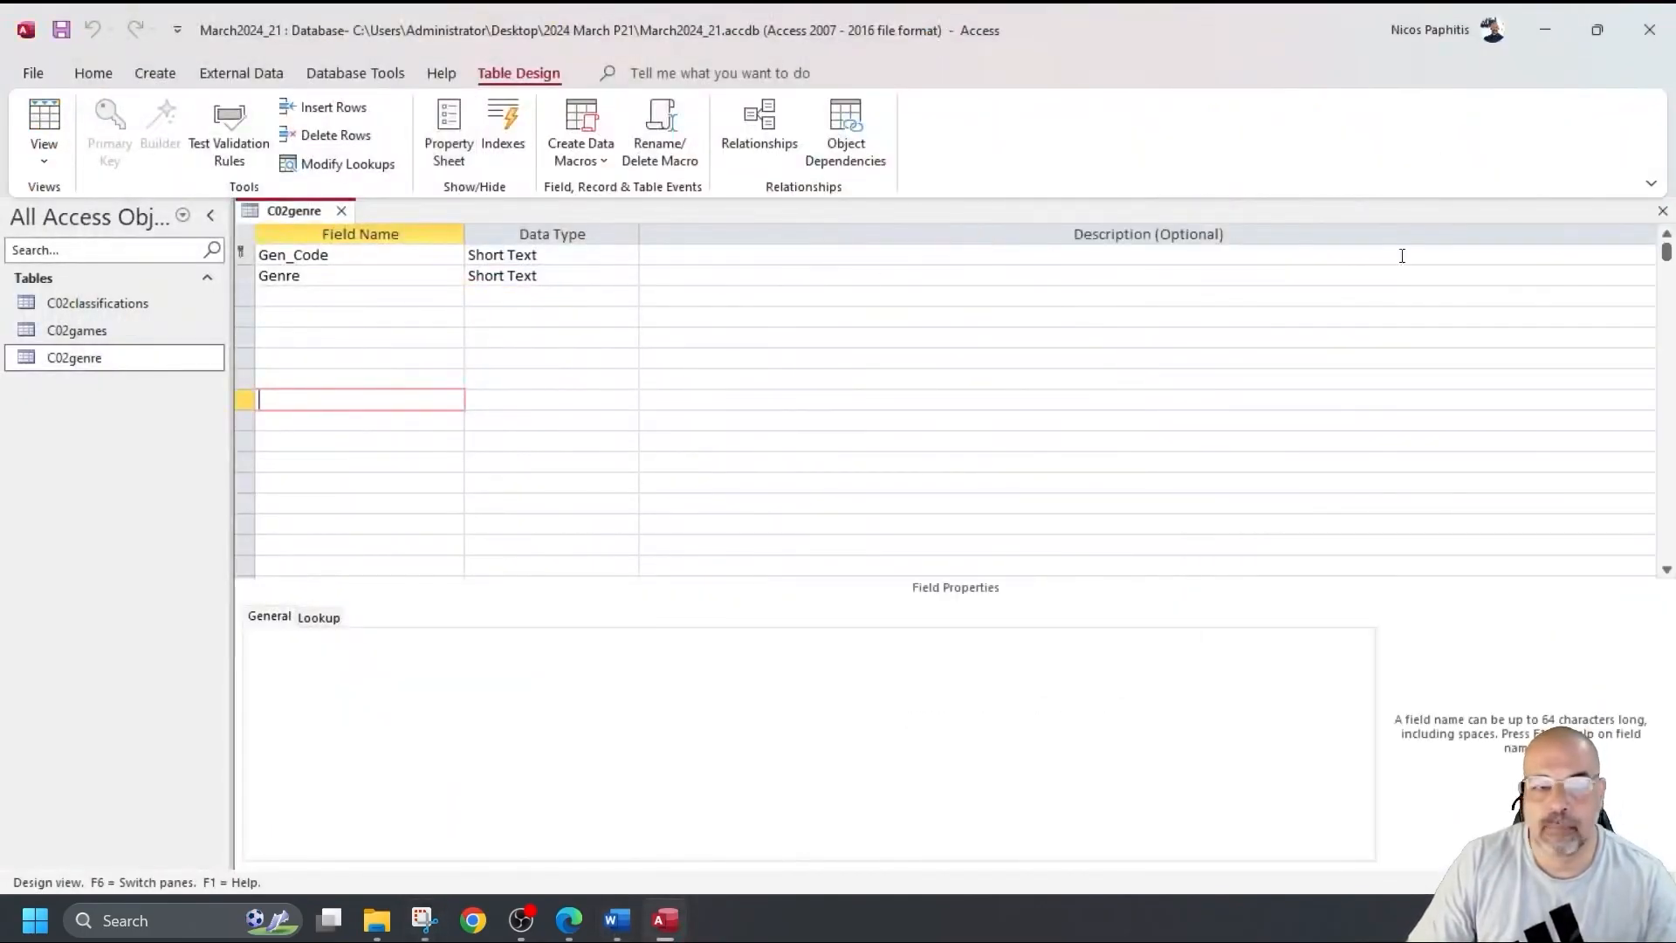
left_click(341, 210)
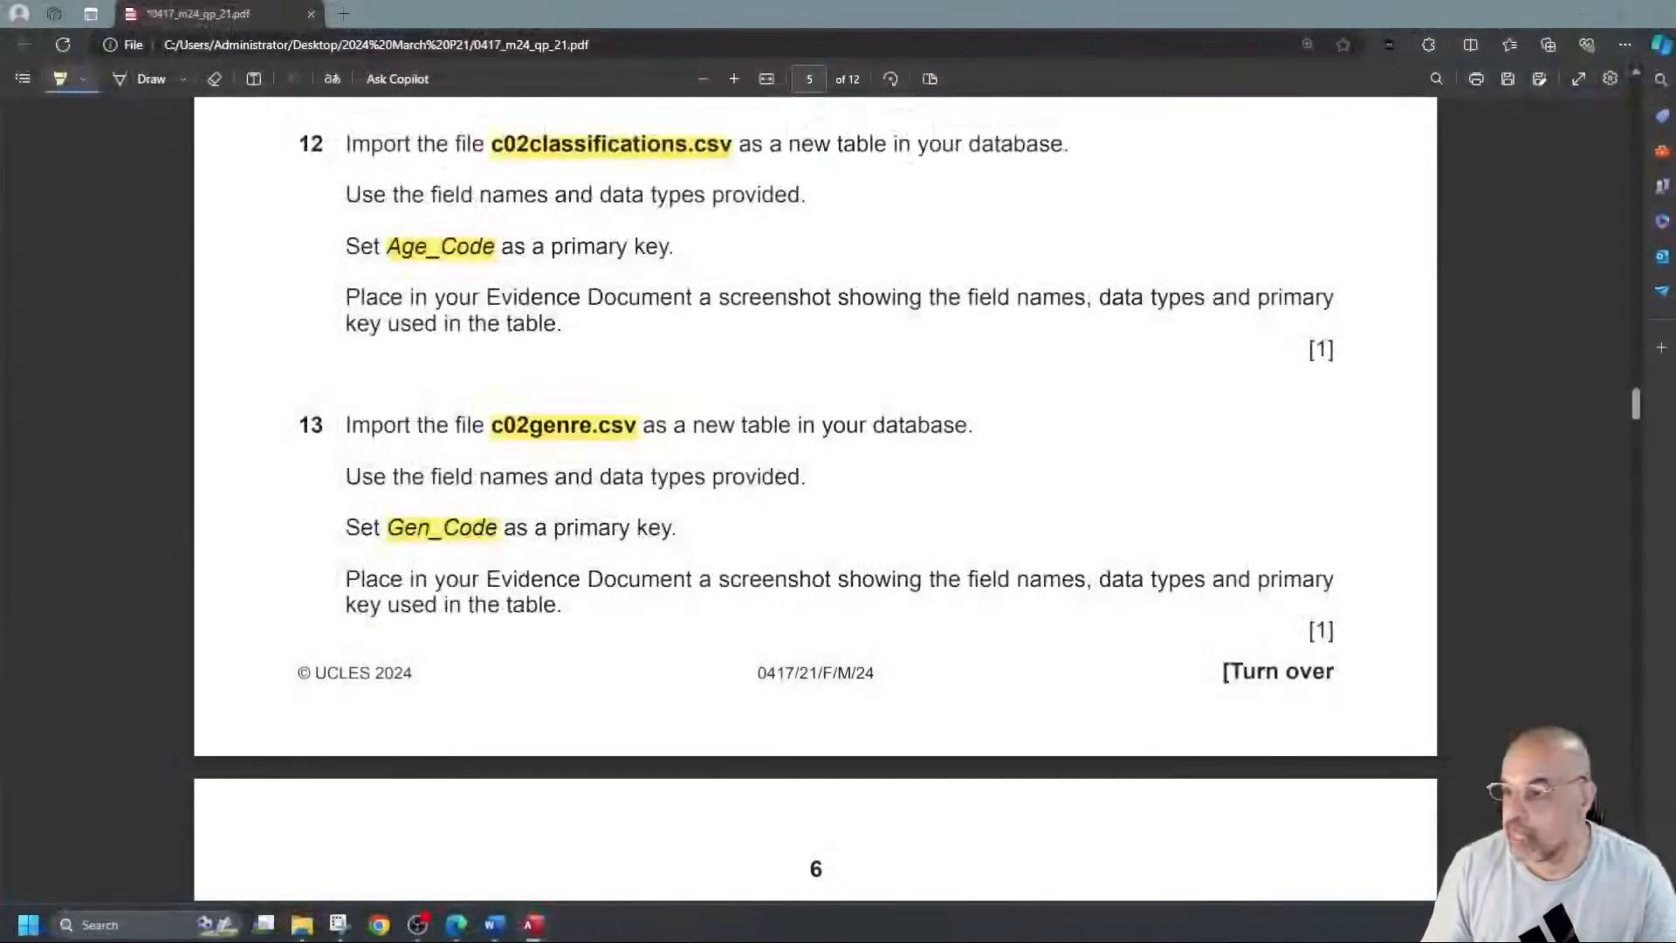
Highlight question 14's Gen_Code and Age_Code link bullets in yellow on page 6.
scroll(391, 438, "down", 8)
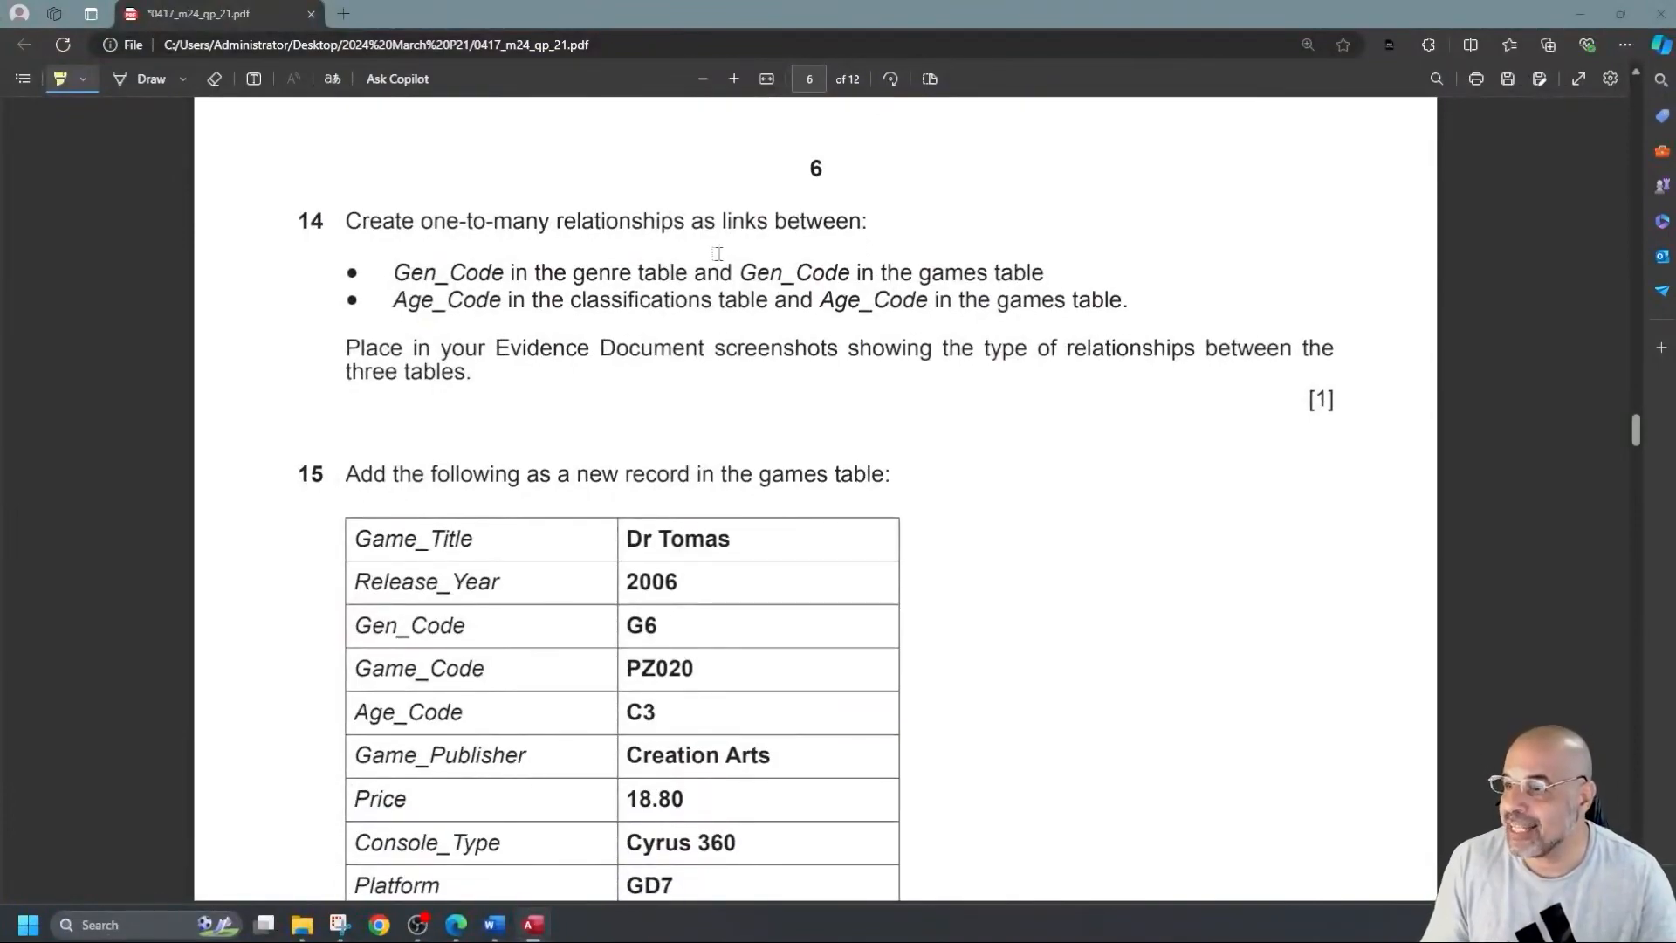
left_click_drag(394, 272, 1046, 273)
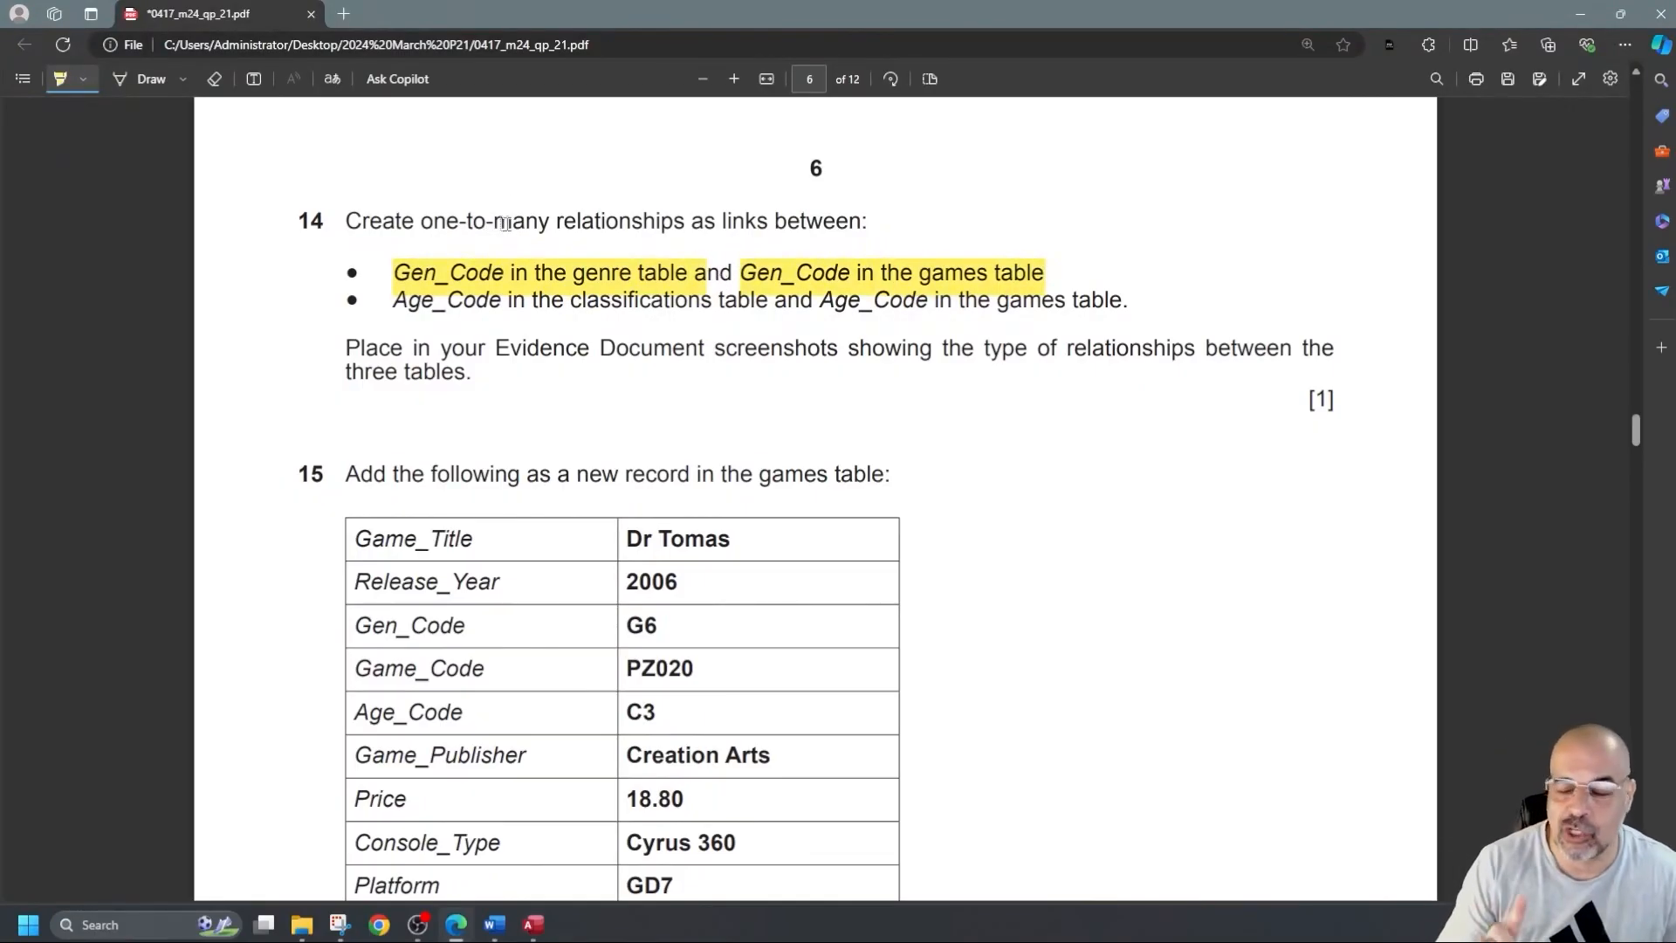
left_click_drag(377, 300, 699, 304)
left_click_drag(822, 305, 1130, 304)
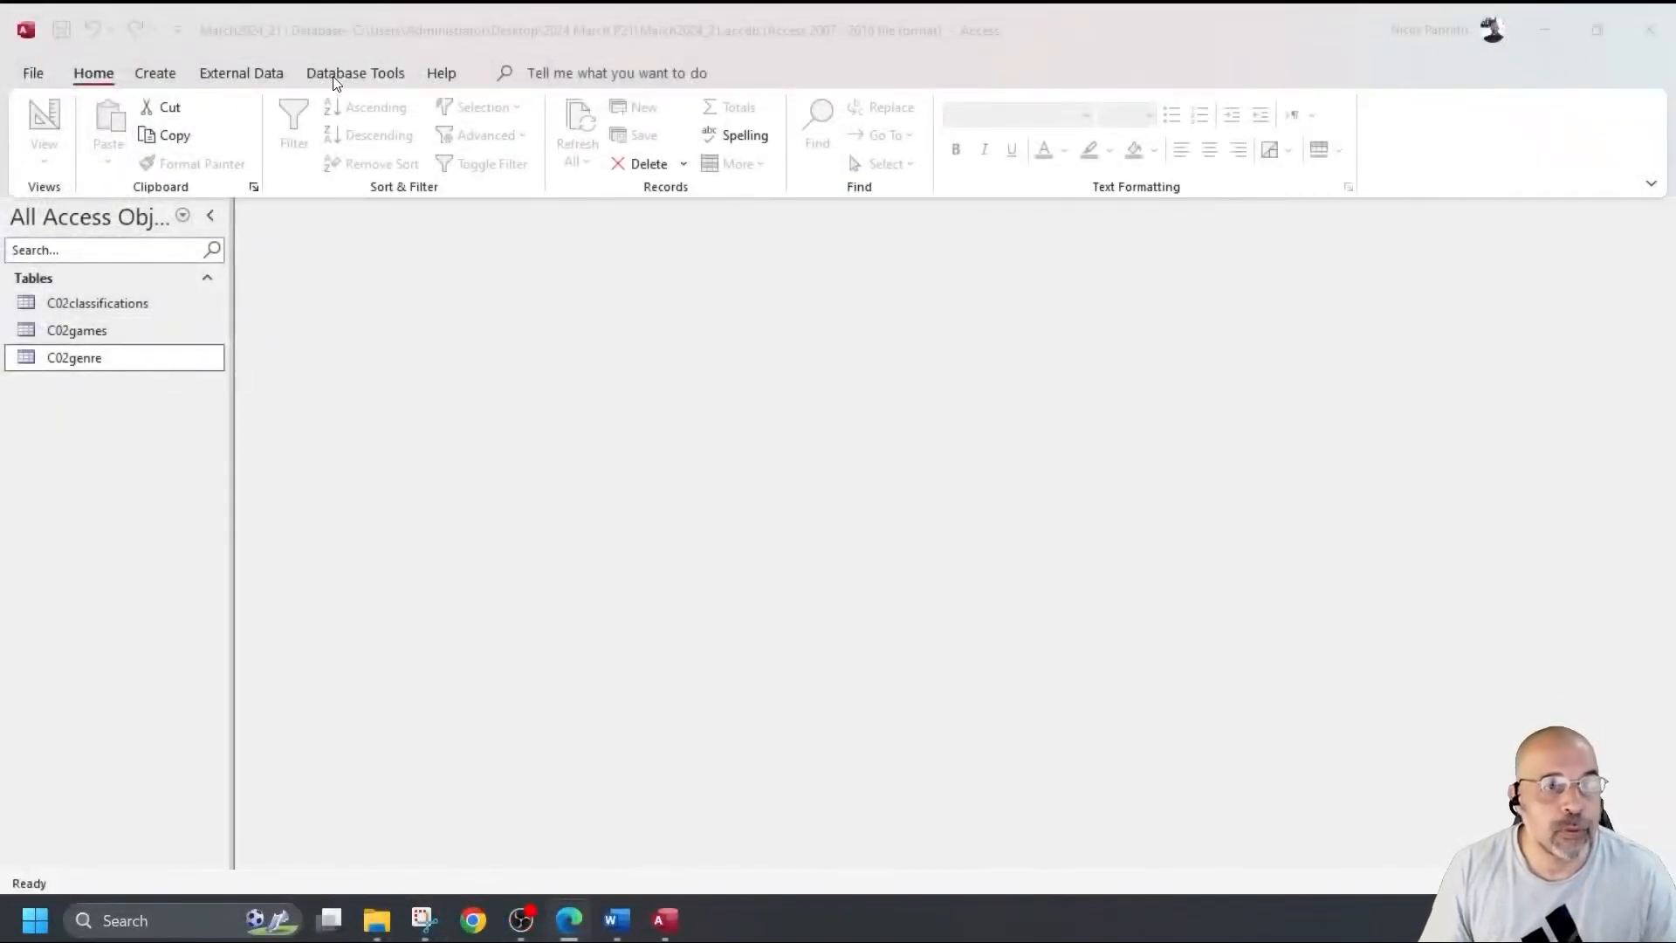
Open the empty Relationships layout from Database Tools.
left_click(334, 75)
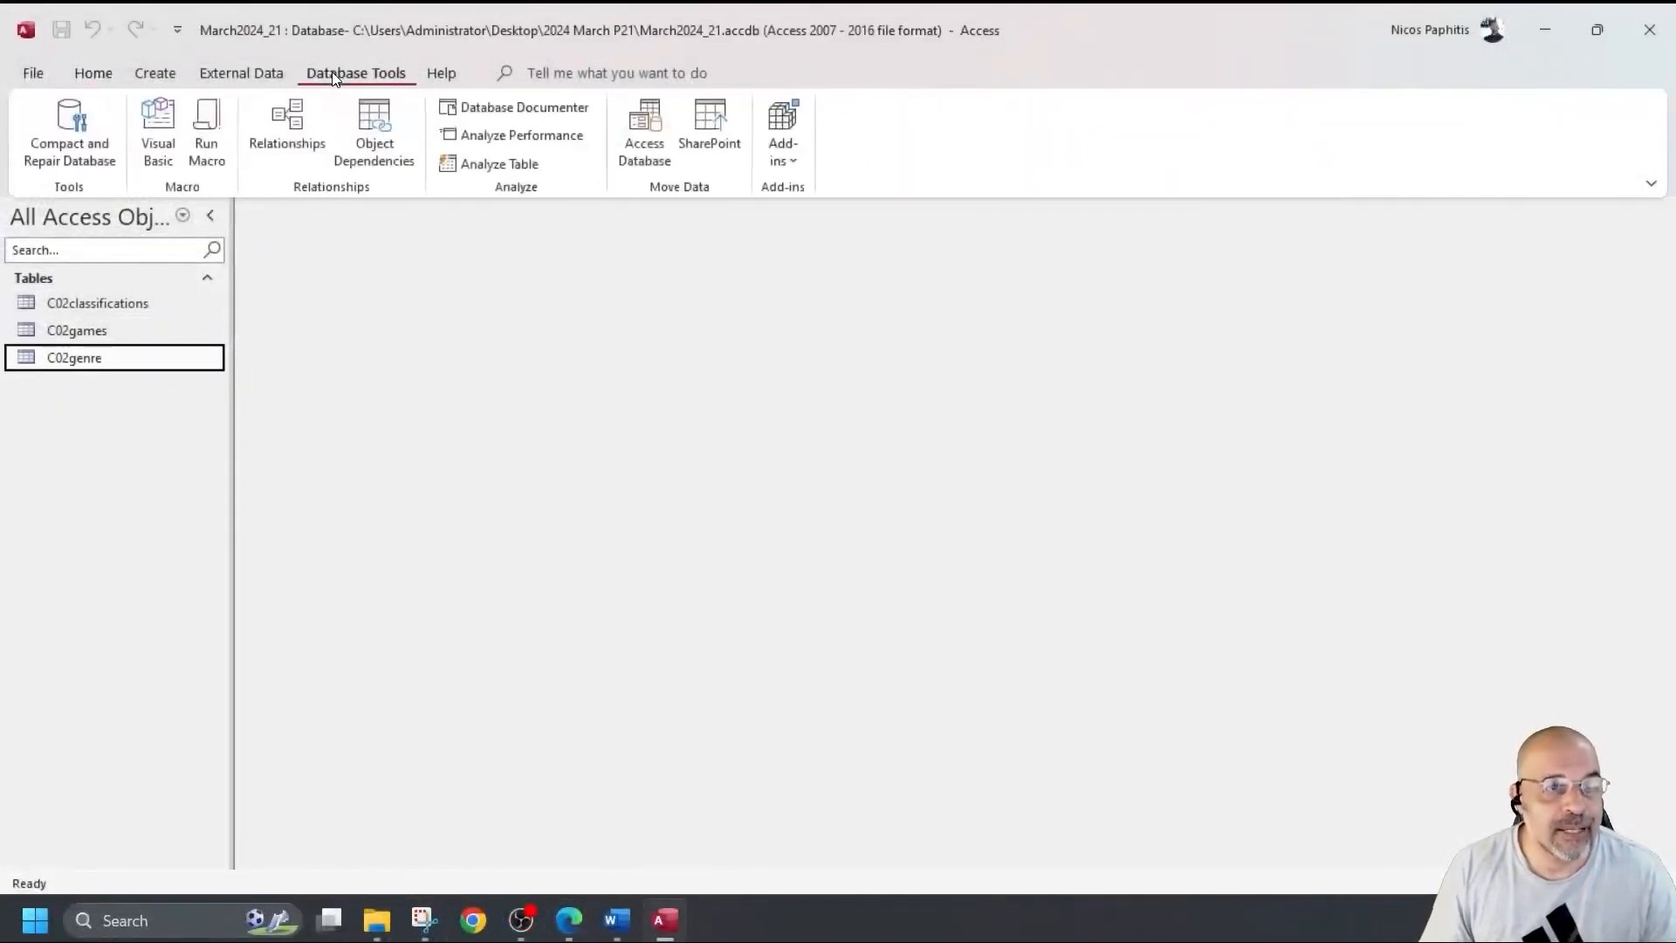
left_click(295, 116)
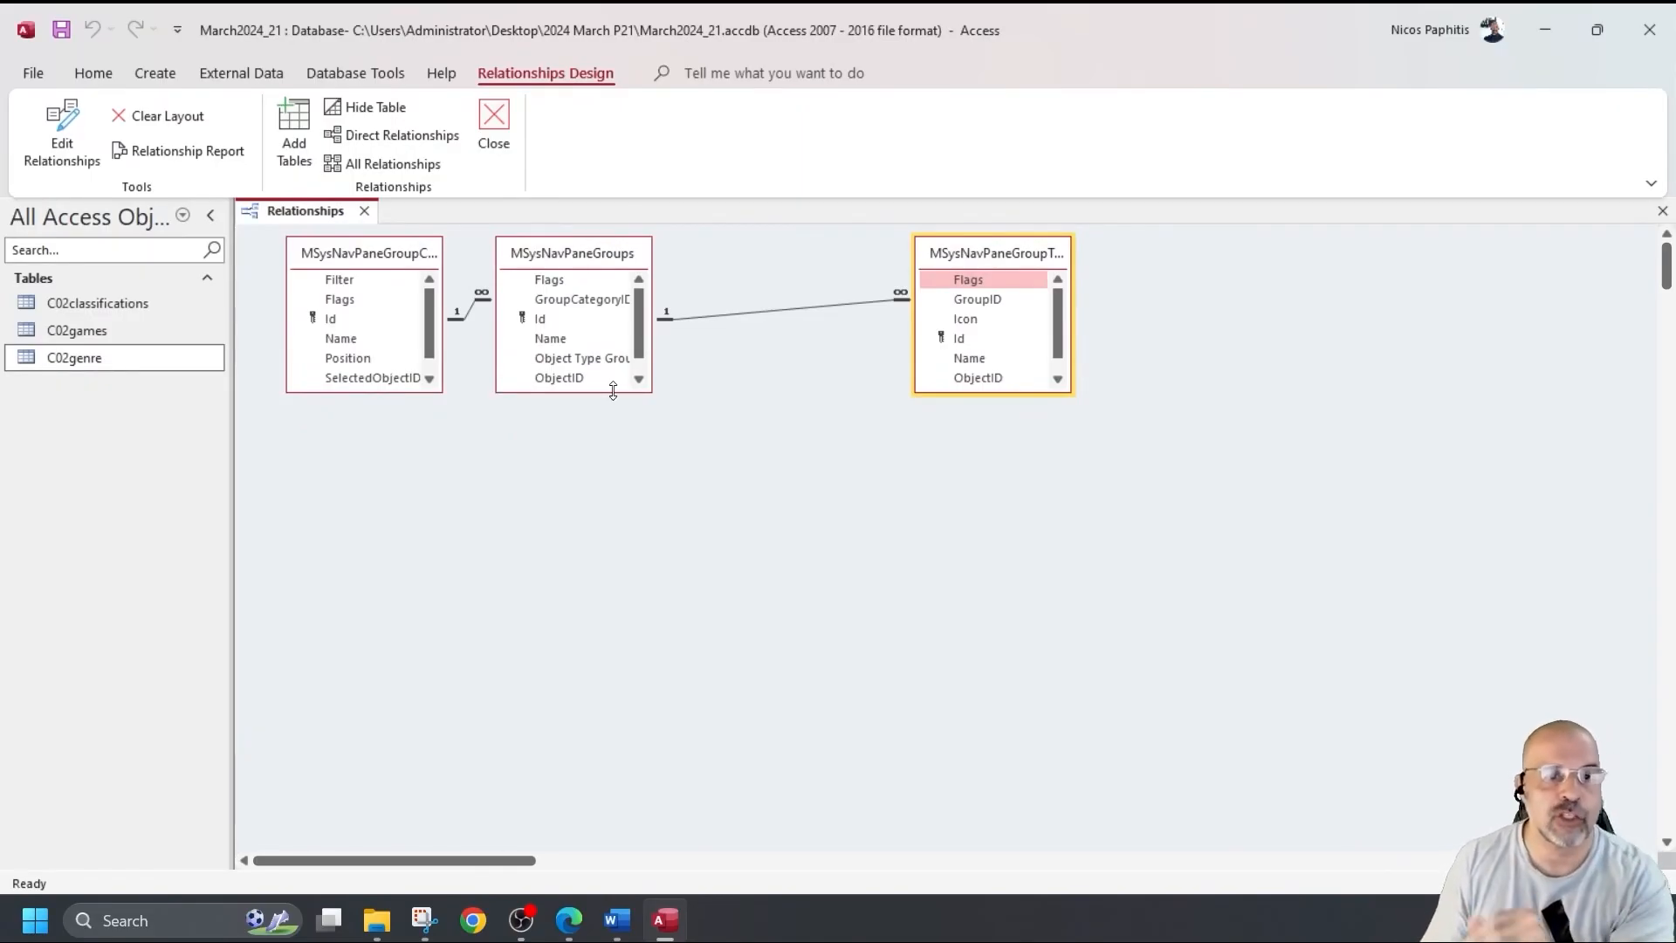
scroll(609, 378, "down", 5)
scroll(610, 379, "up", 5)
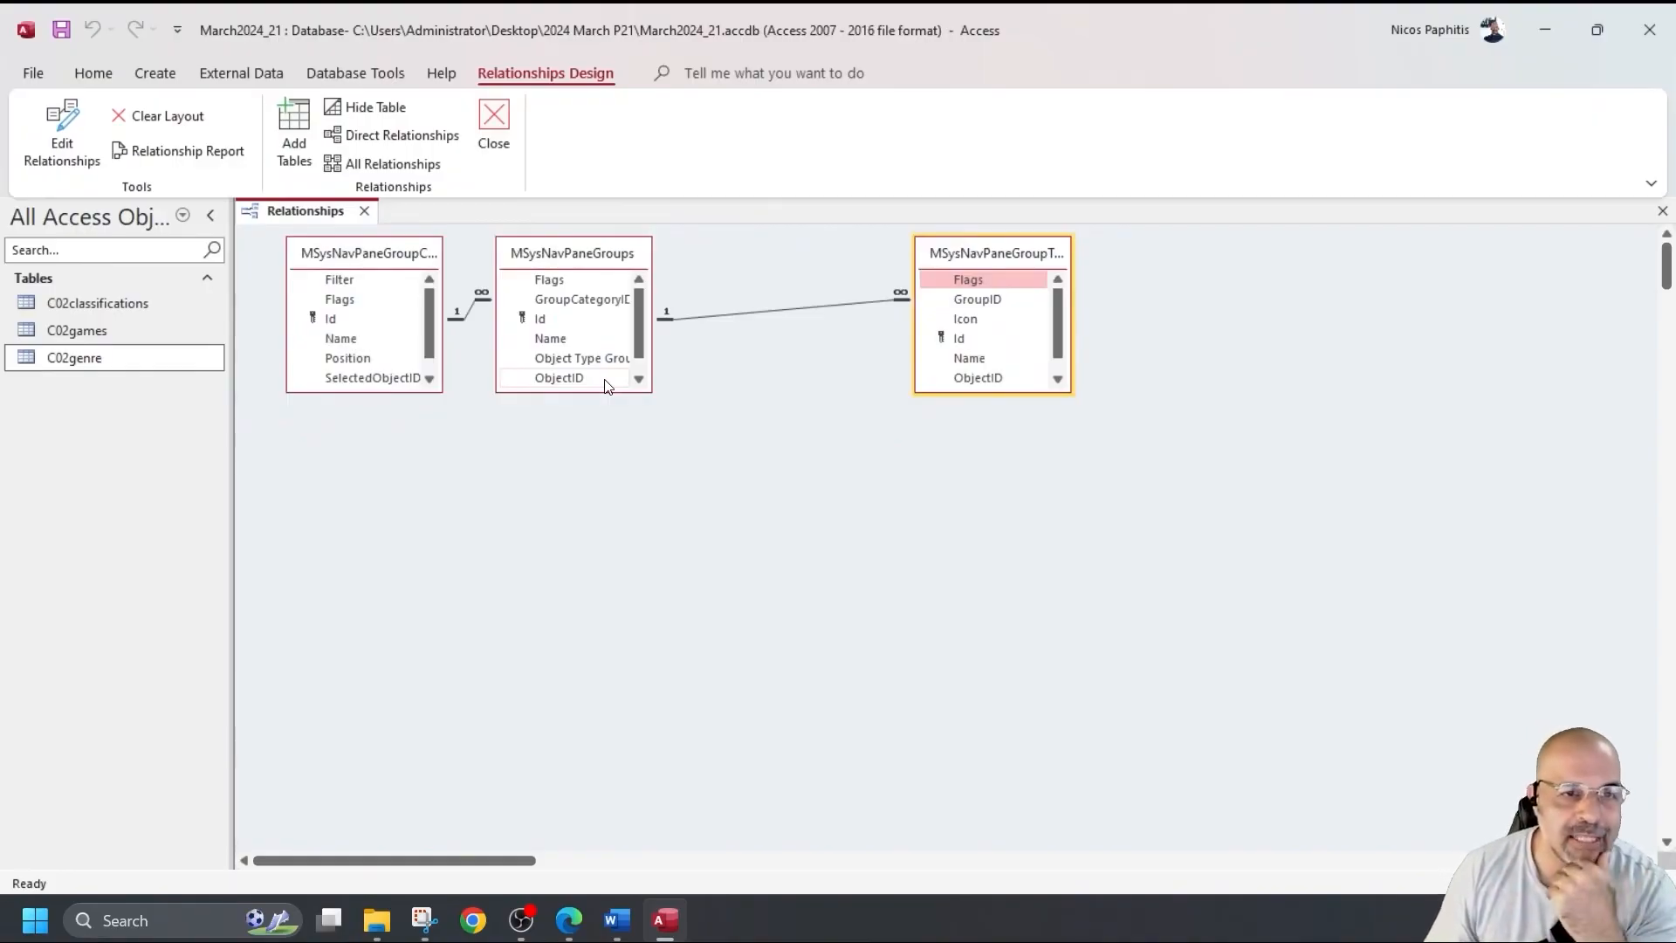
scroll(494, 373, "down", 5)
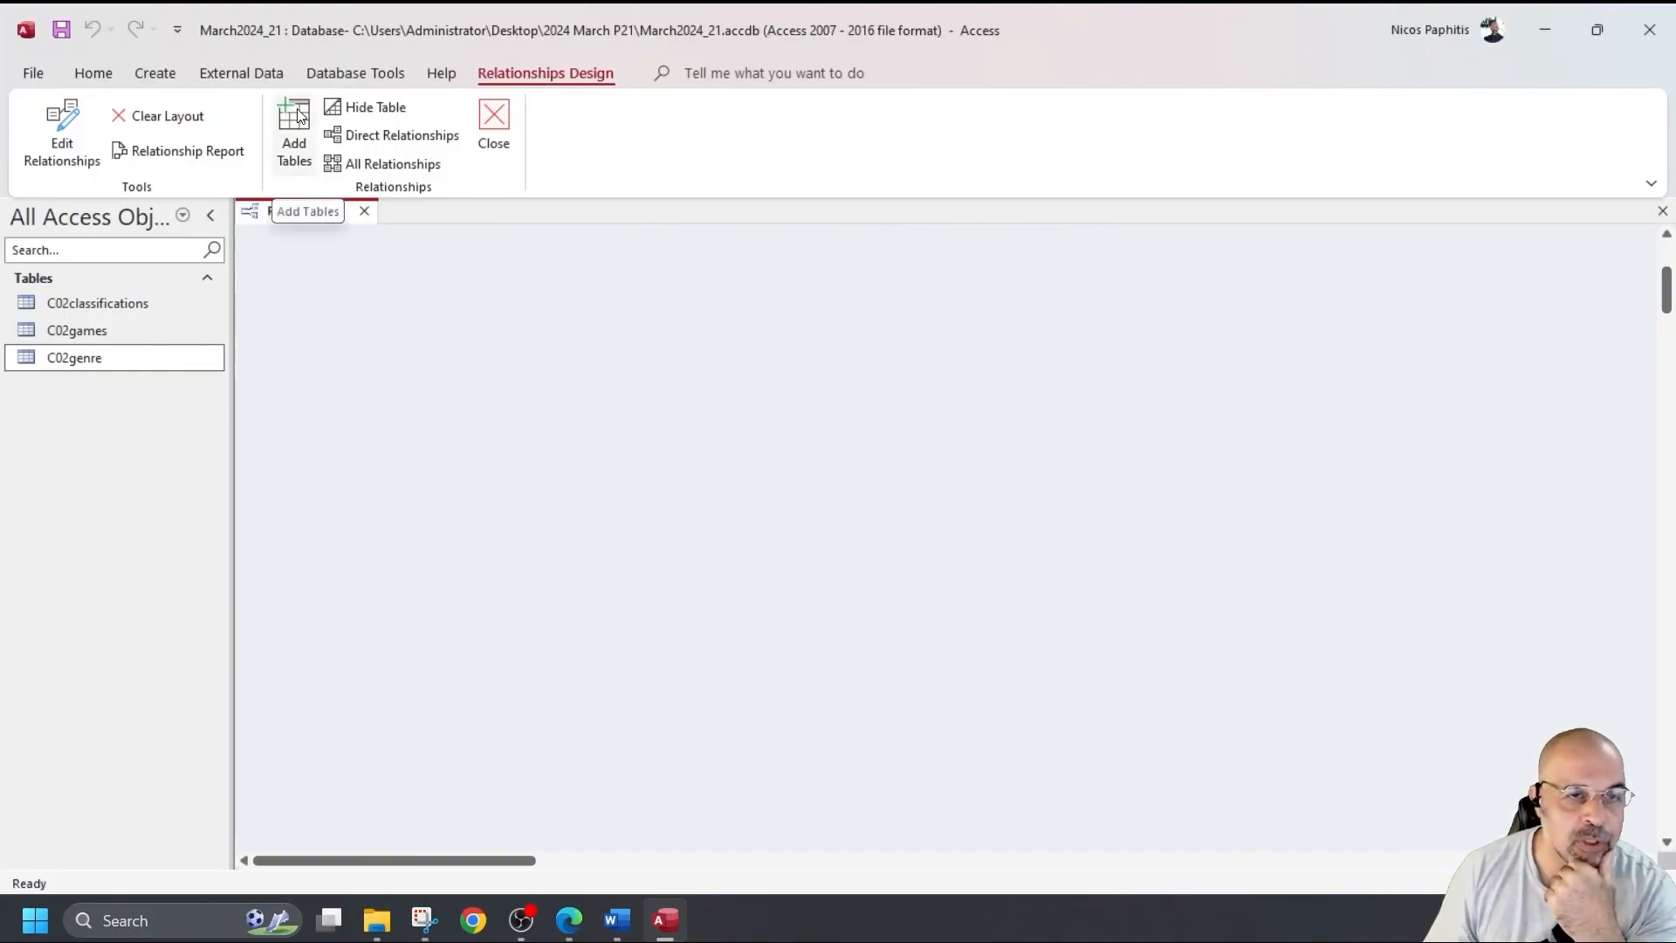
Add C02classifications, C02games and C02genre to the layout via Show Table.
right_click(666, 377)
left_click(768, 390)
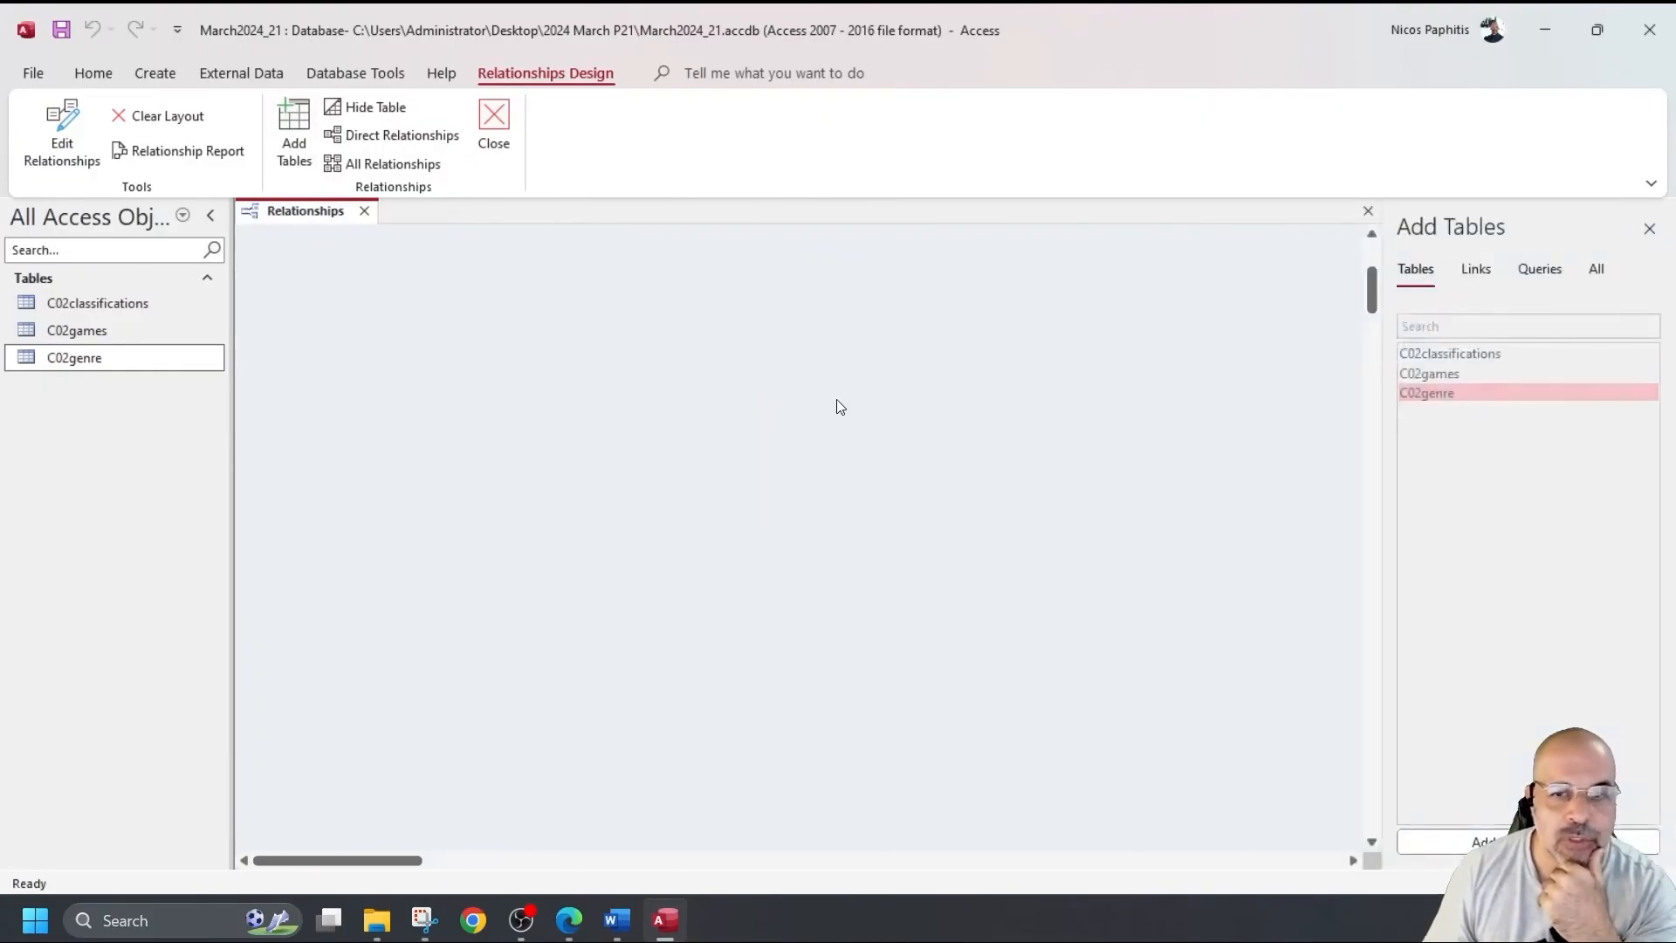
double_click(1469, 354)
double_click(1454, 373)
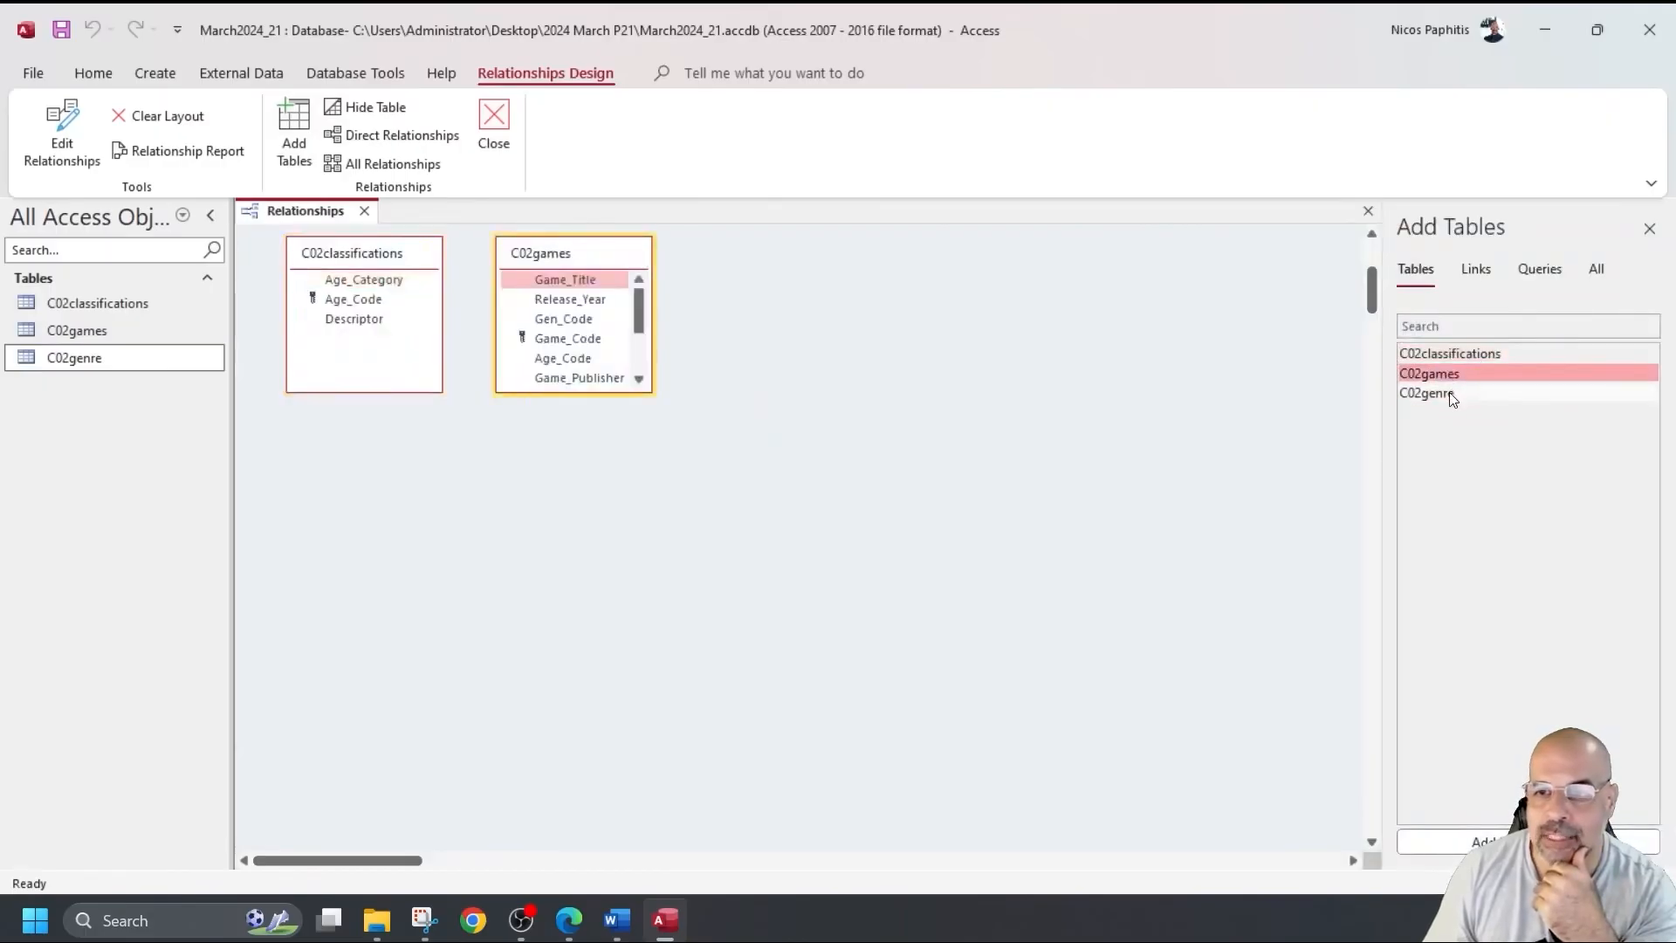
double_click(1449, 393)
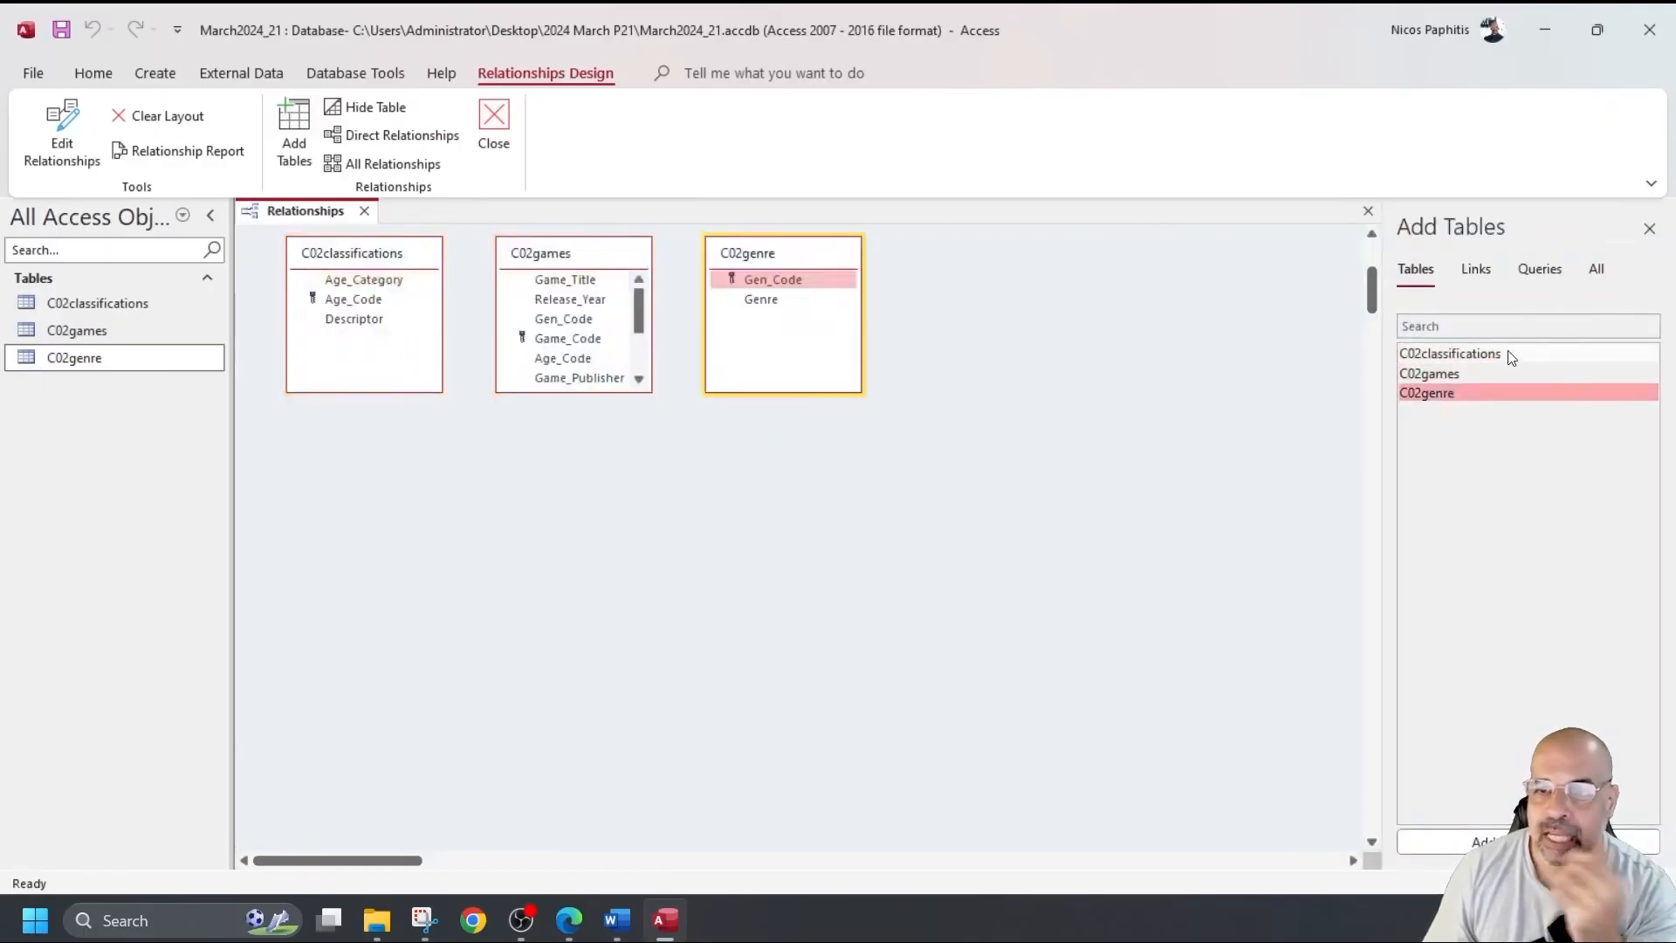
Delete the accidental C02genre_1 duplicate and close the Add Tables pane.
double_click(1448, 391)
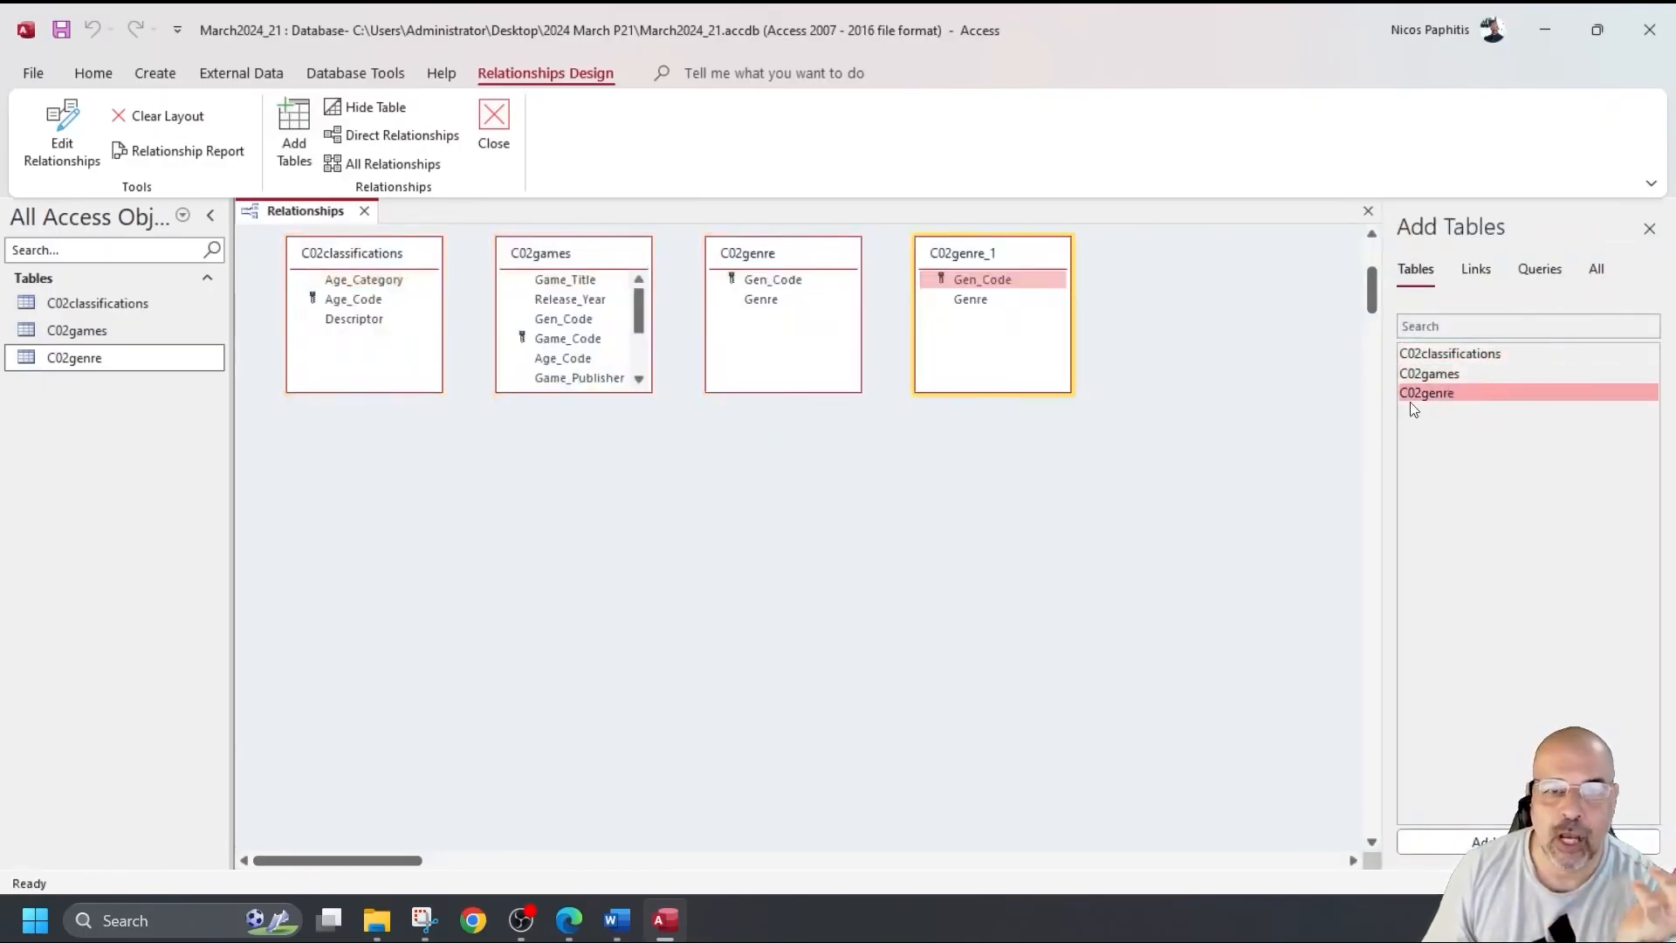
right_click(1007, 254)
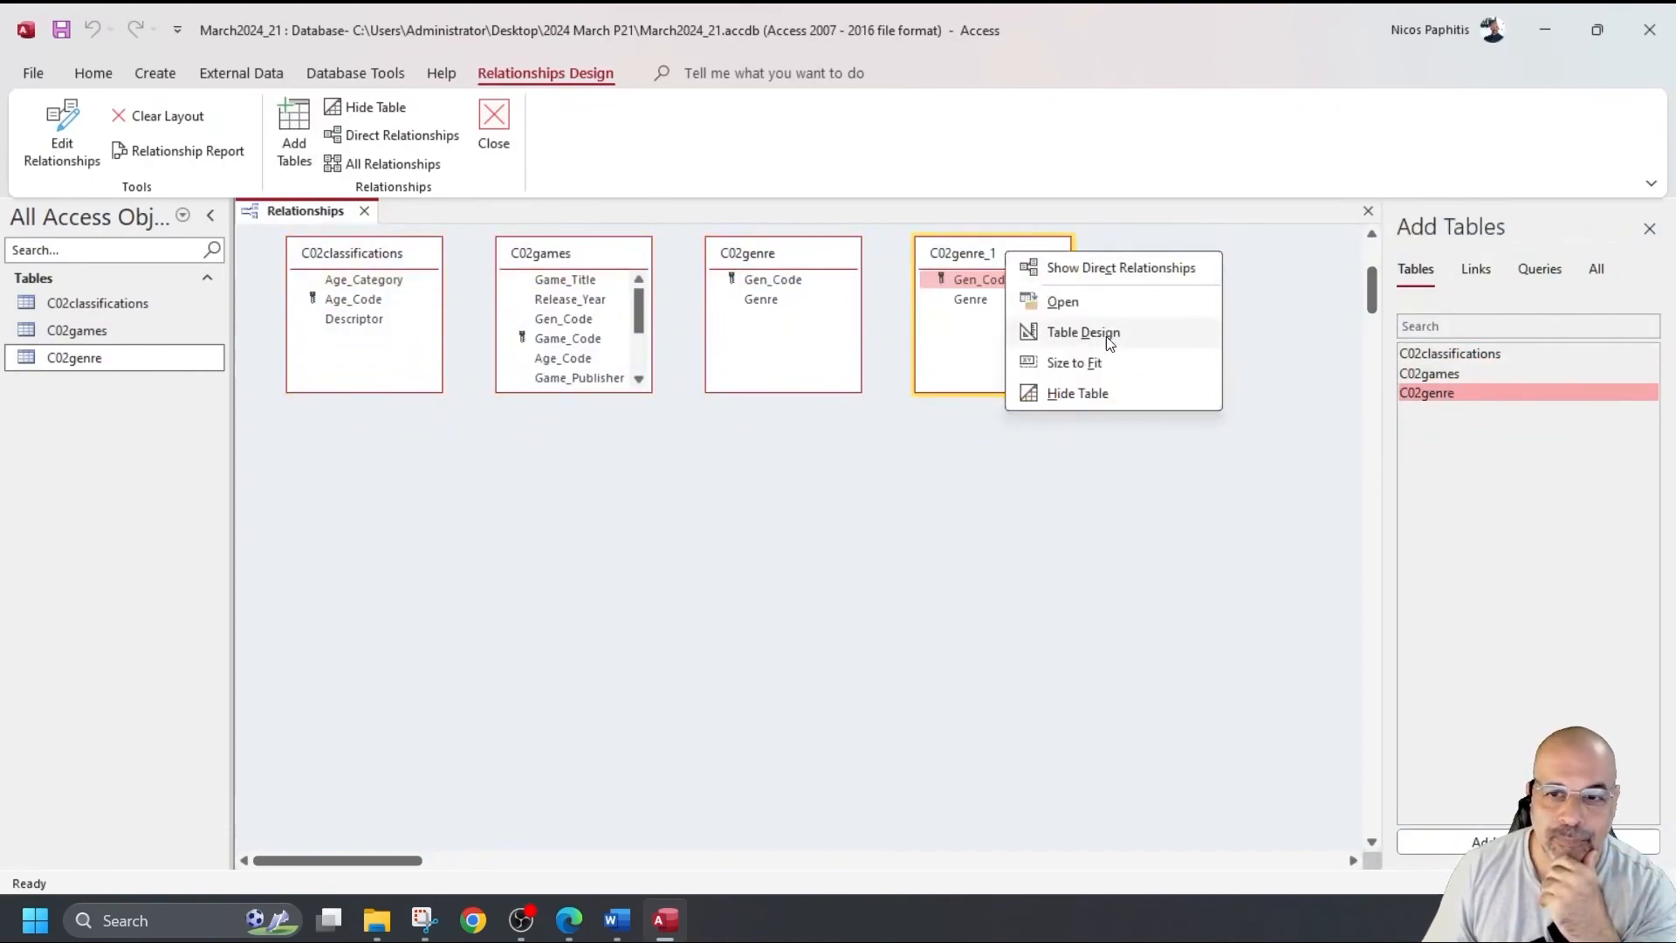
left_click(1005, 417)
left_click(972, 304)
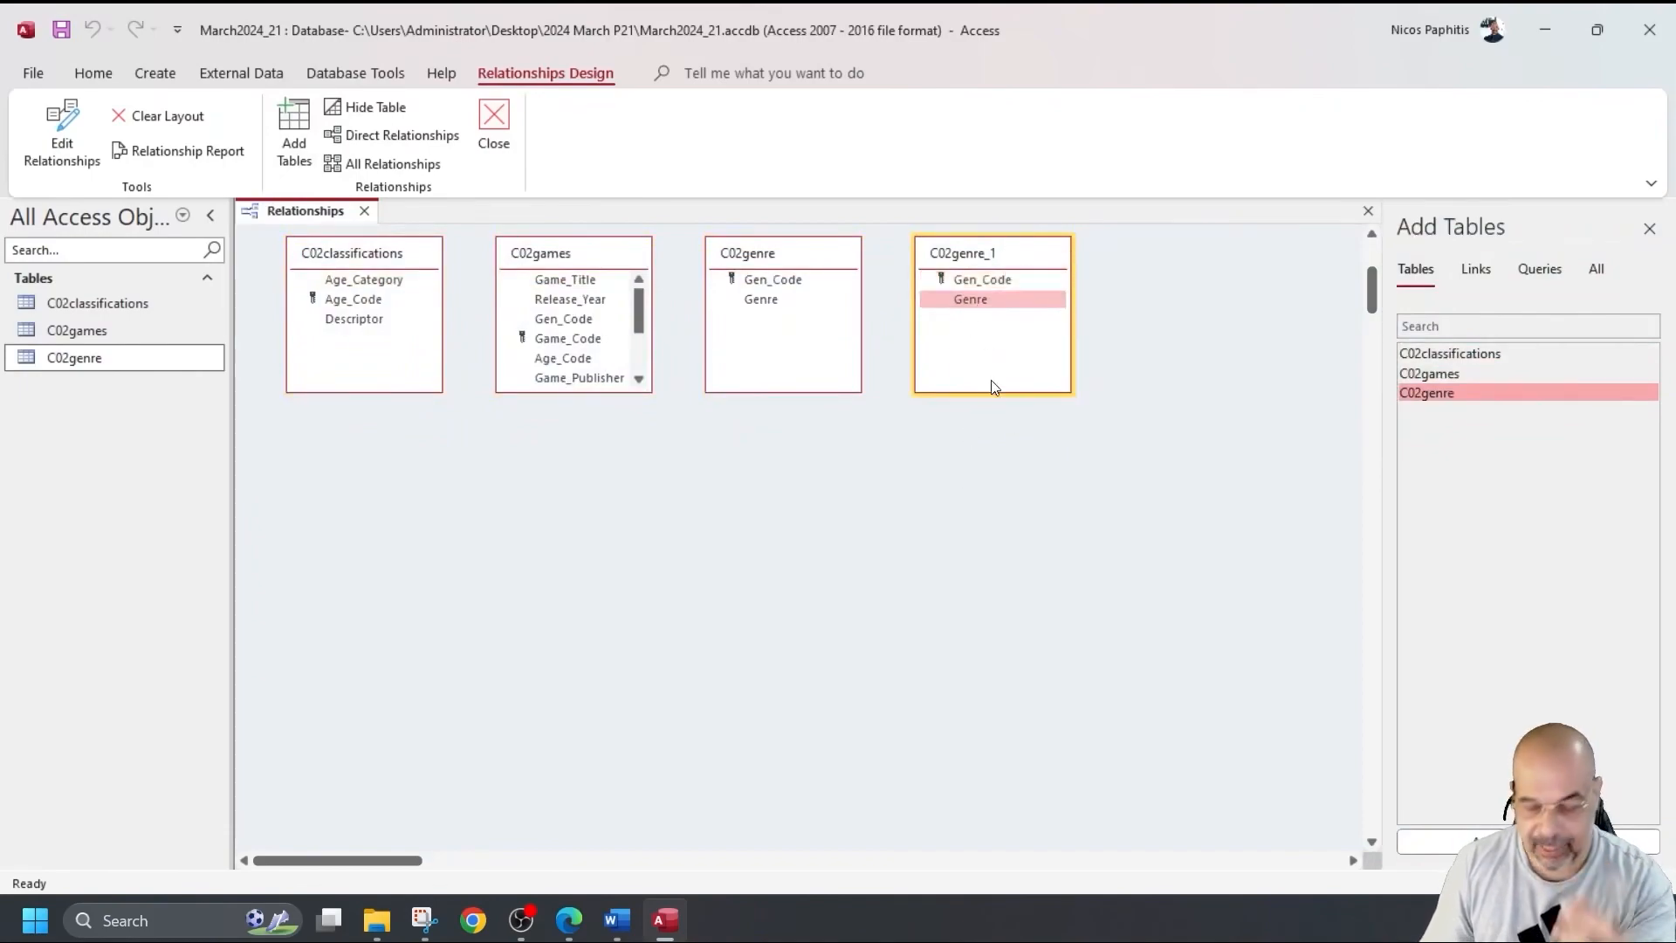
key("Delete")
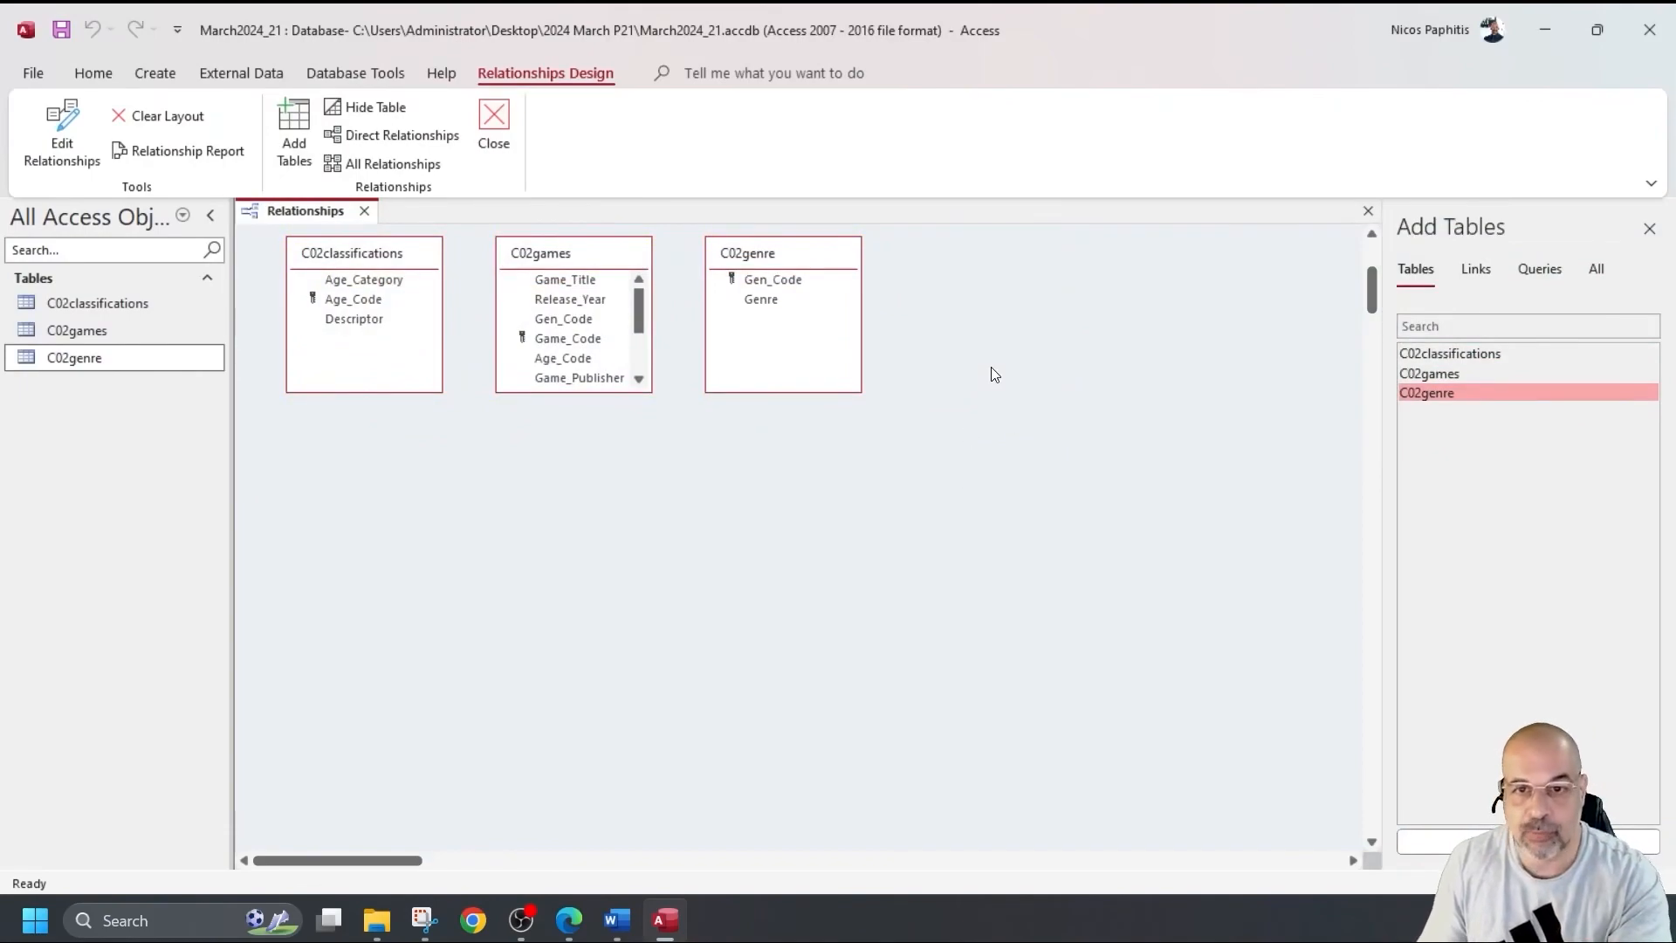
left_click(1649, 229)
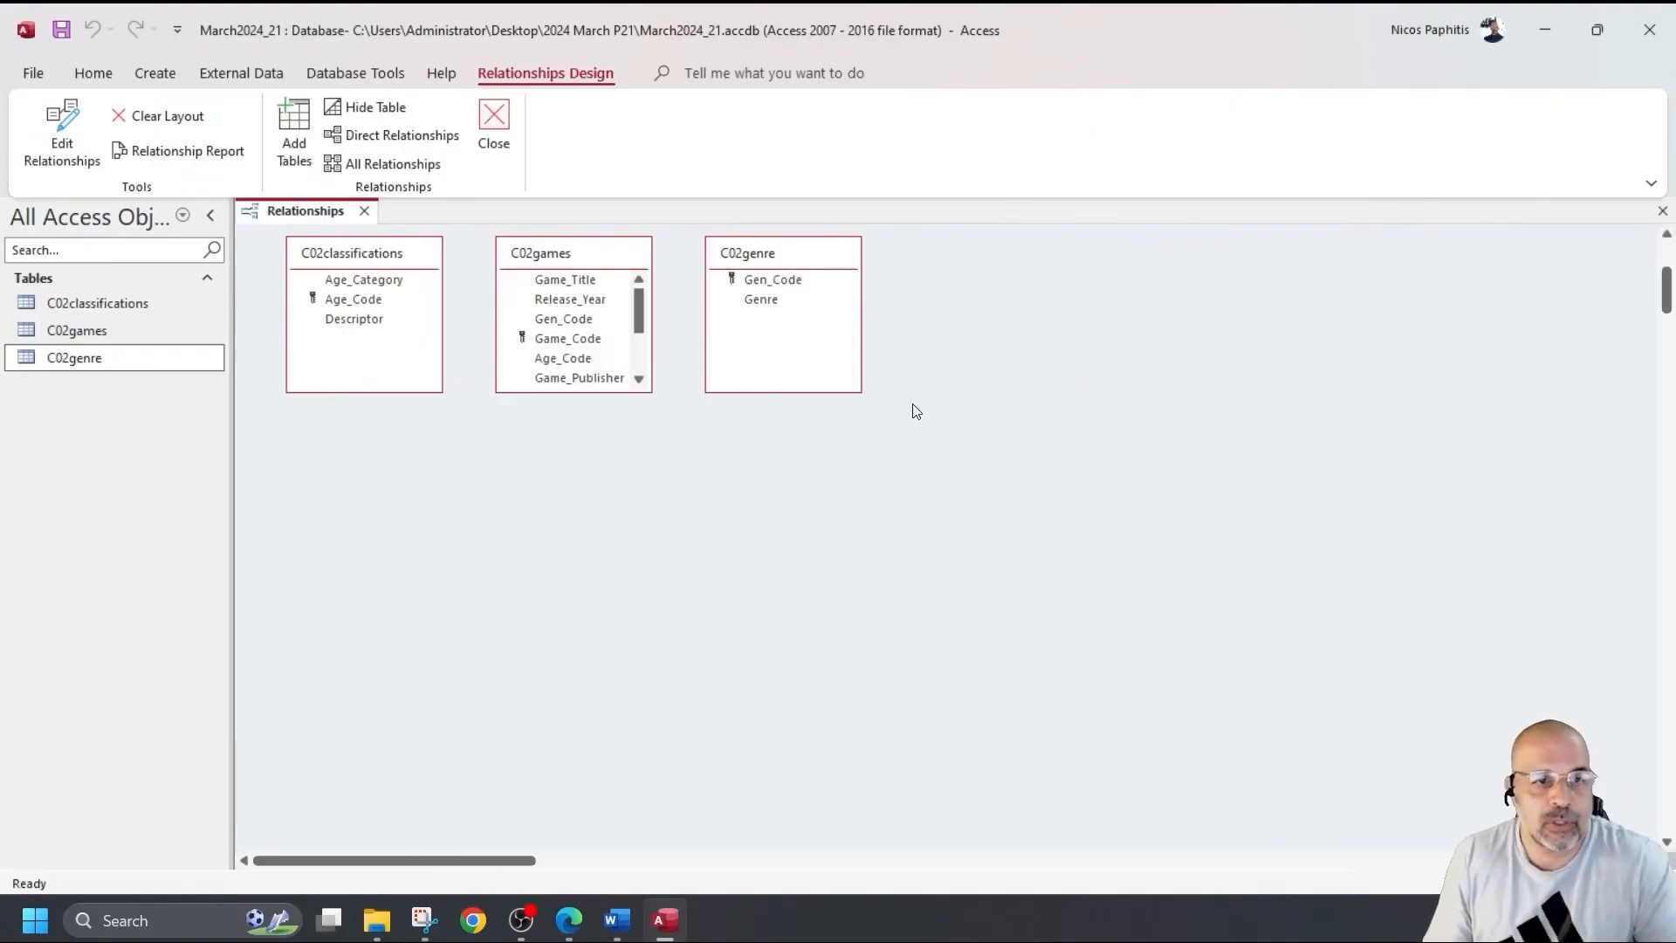
Link Age_Code and Gen_Code one-to-many from C02classifications and C02genre to C02games.
left_click_drag(362, 301, 557, 340)
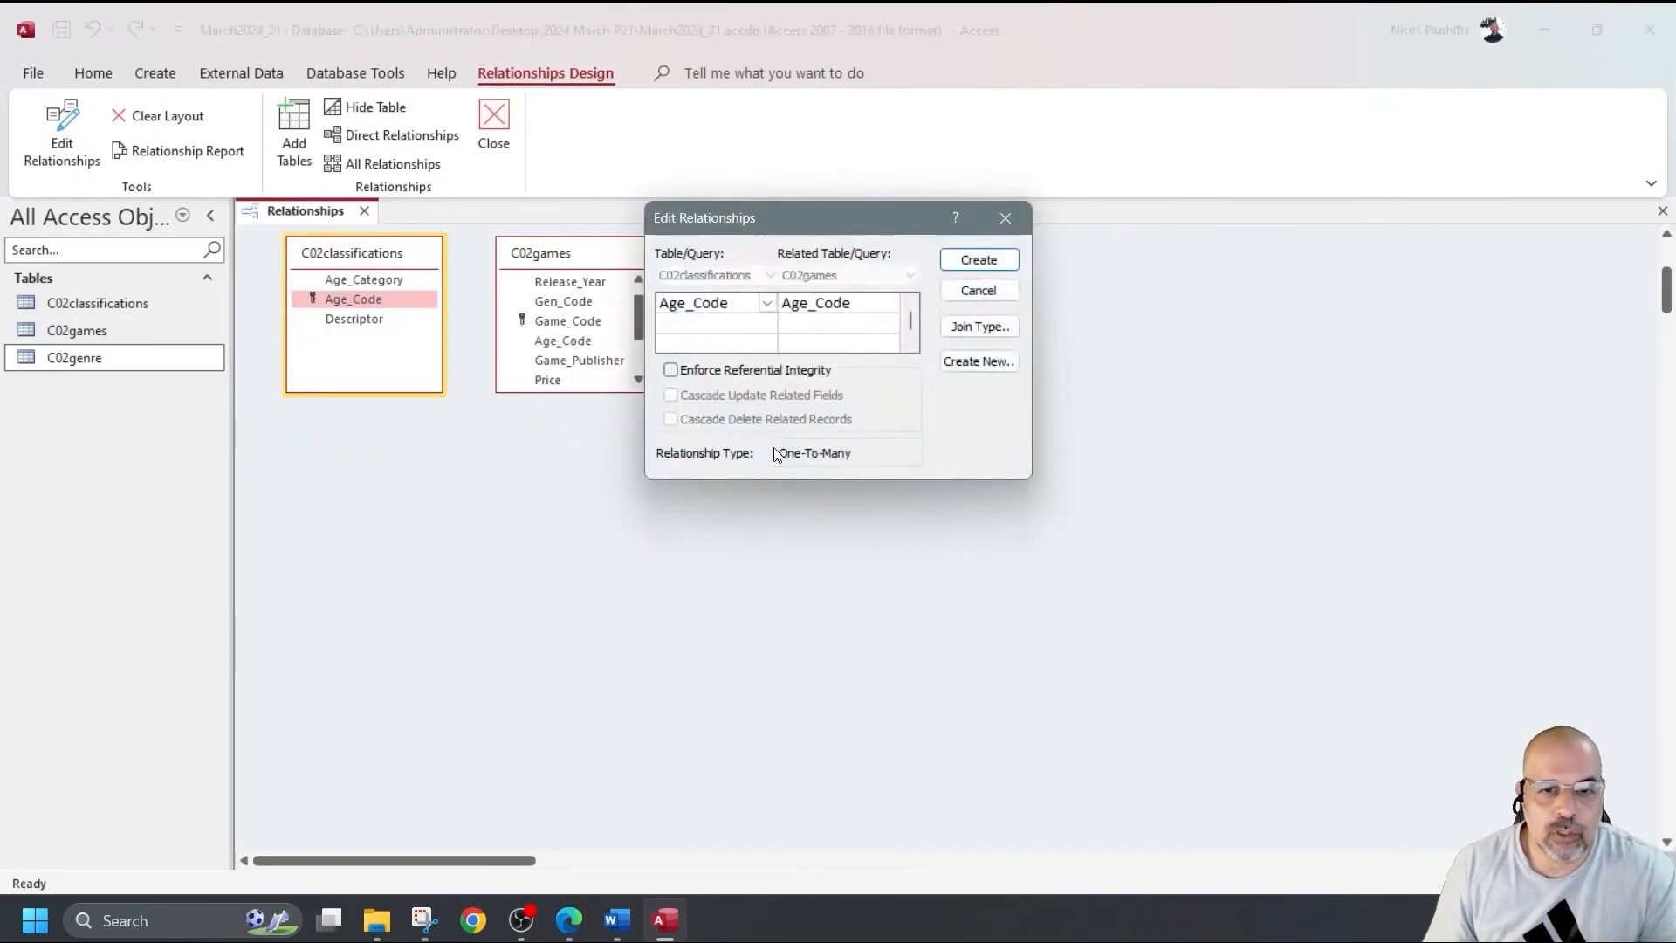
left_click(967, 259)
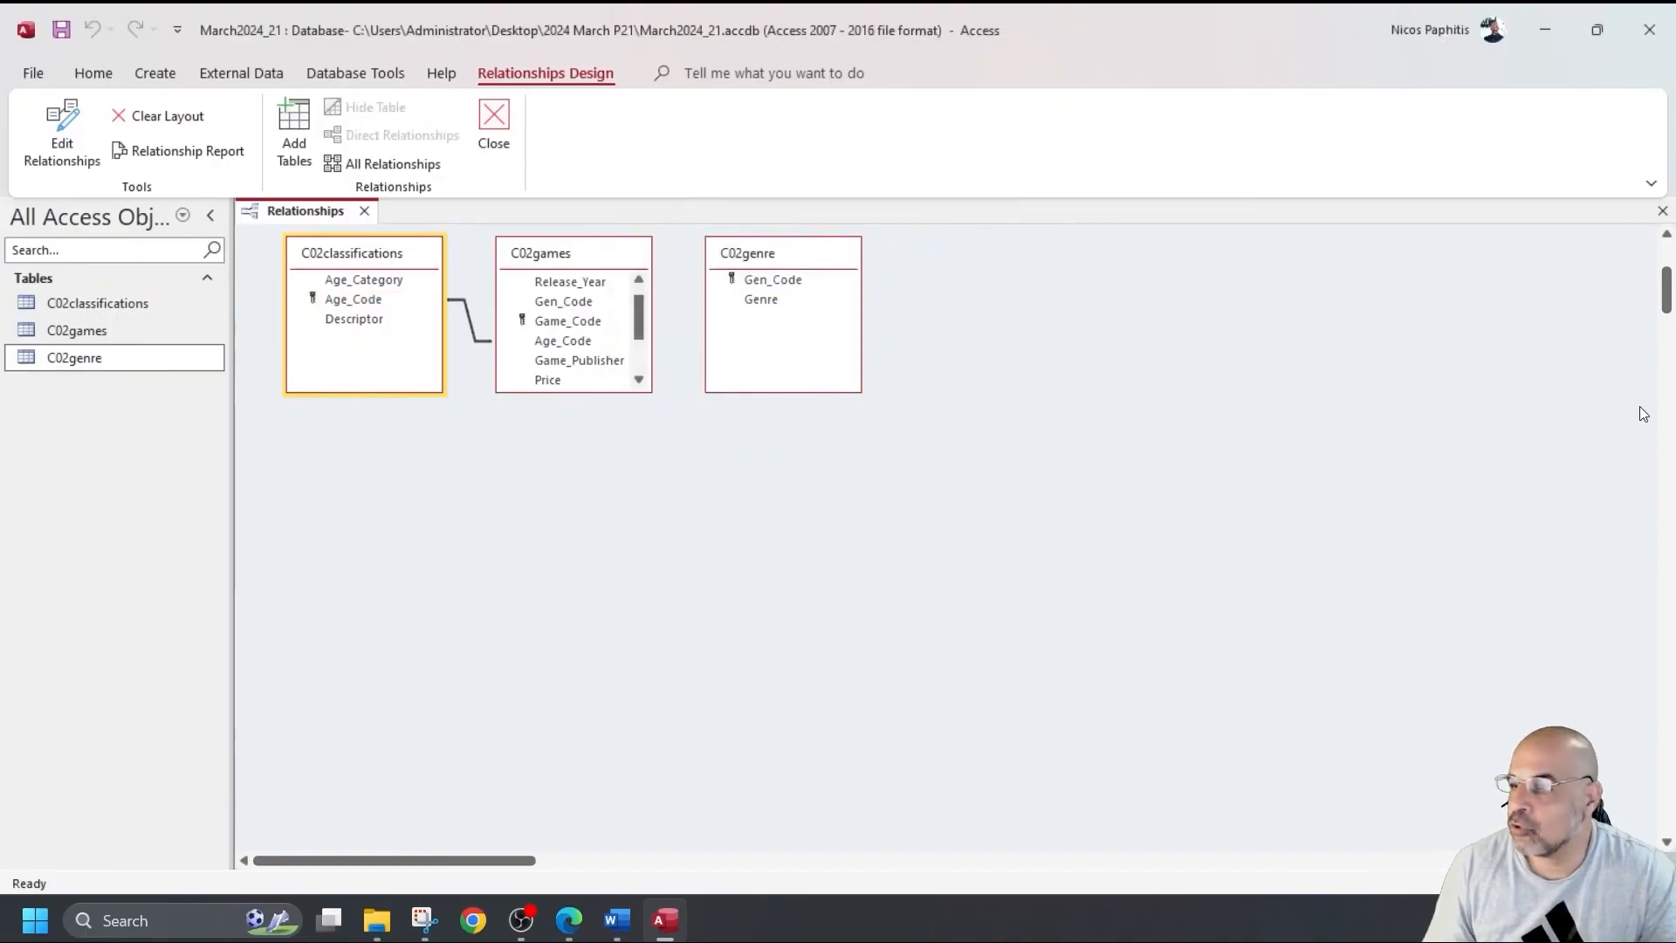
left_click_drag(799, 281, 579, 318)
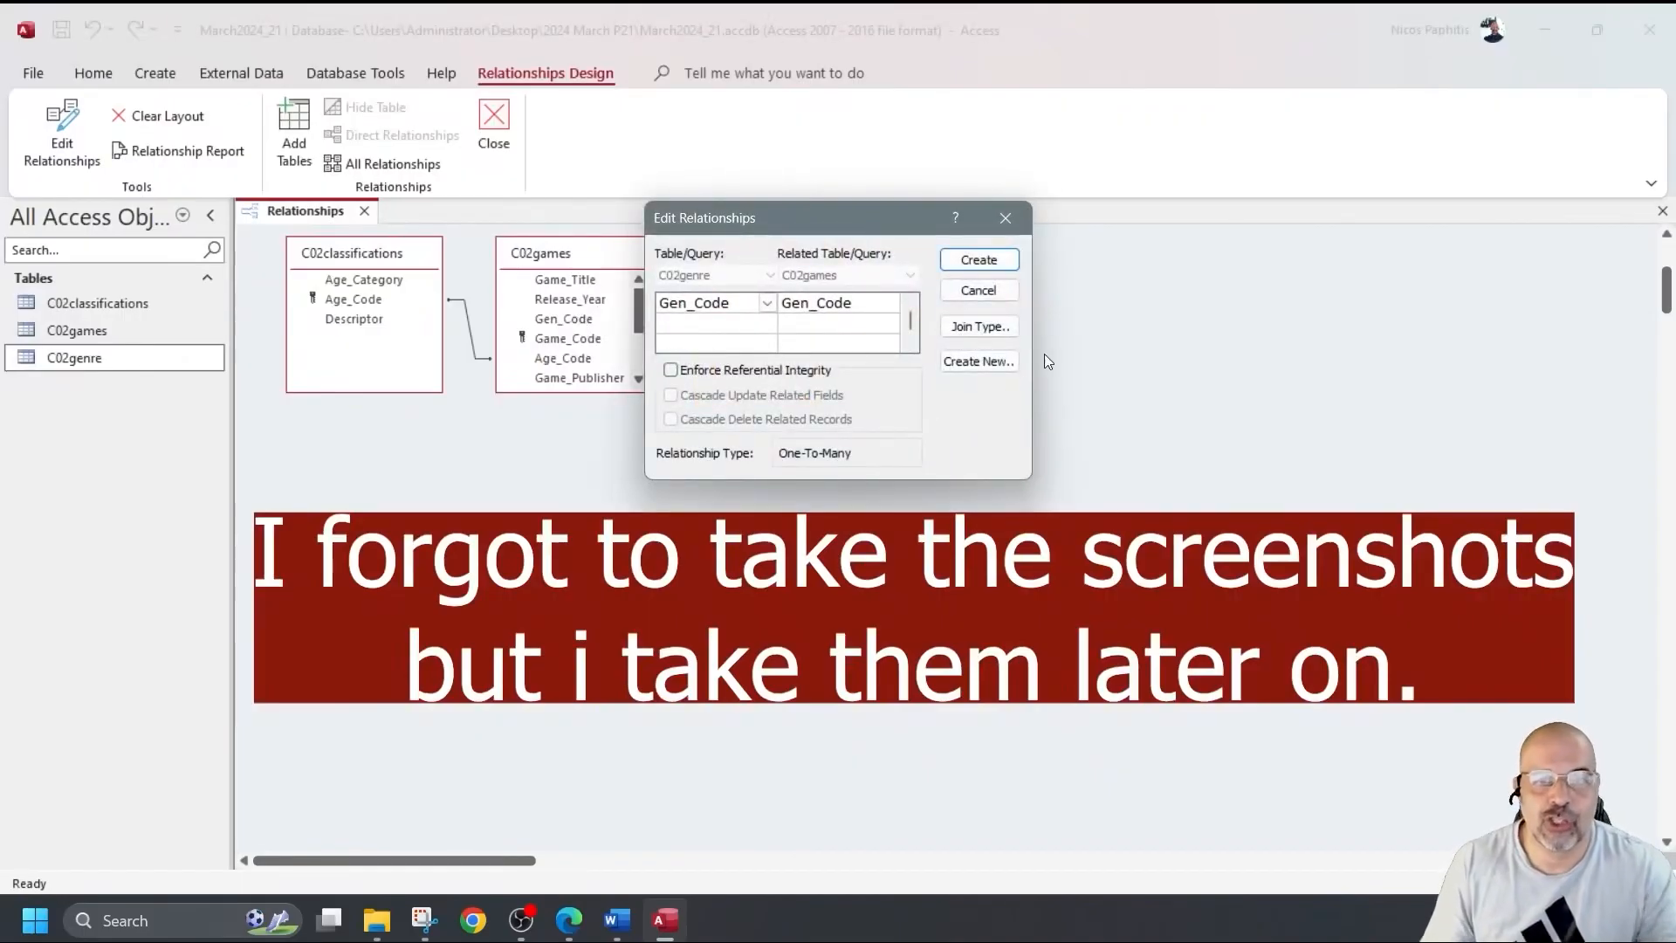
left_click(976, 264)
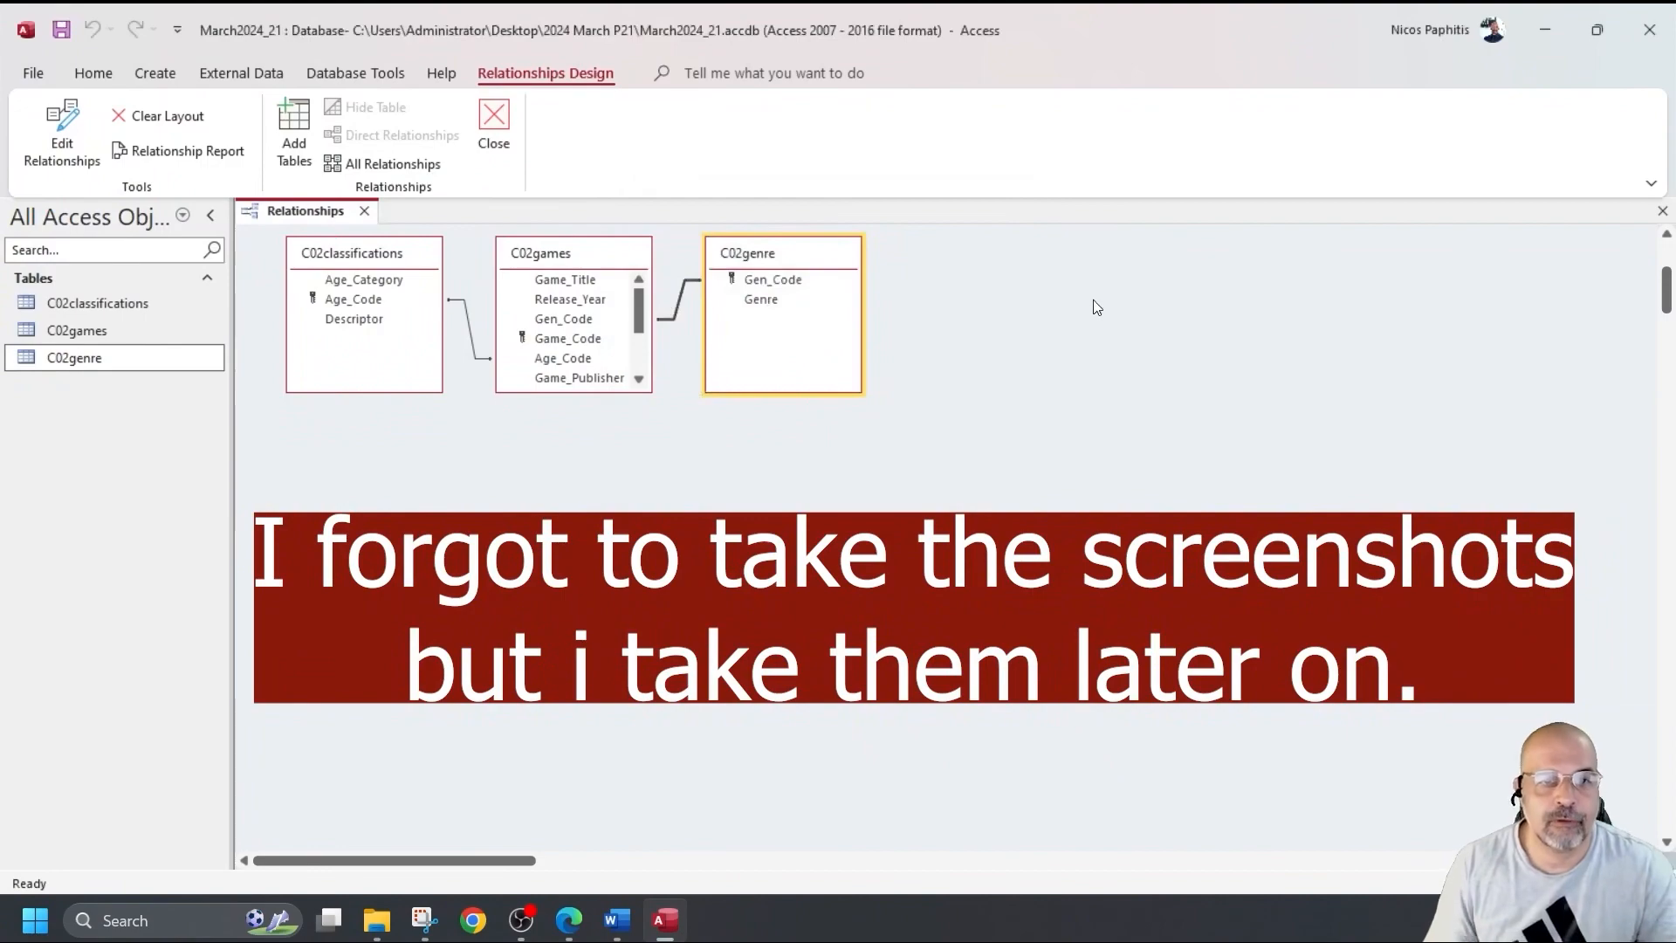
Enlarge C02games to show all fields, then save and close the relationships layout.
left_click_drag(611, 393, 611, 505)
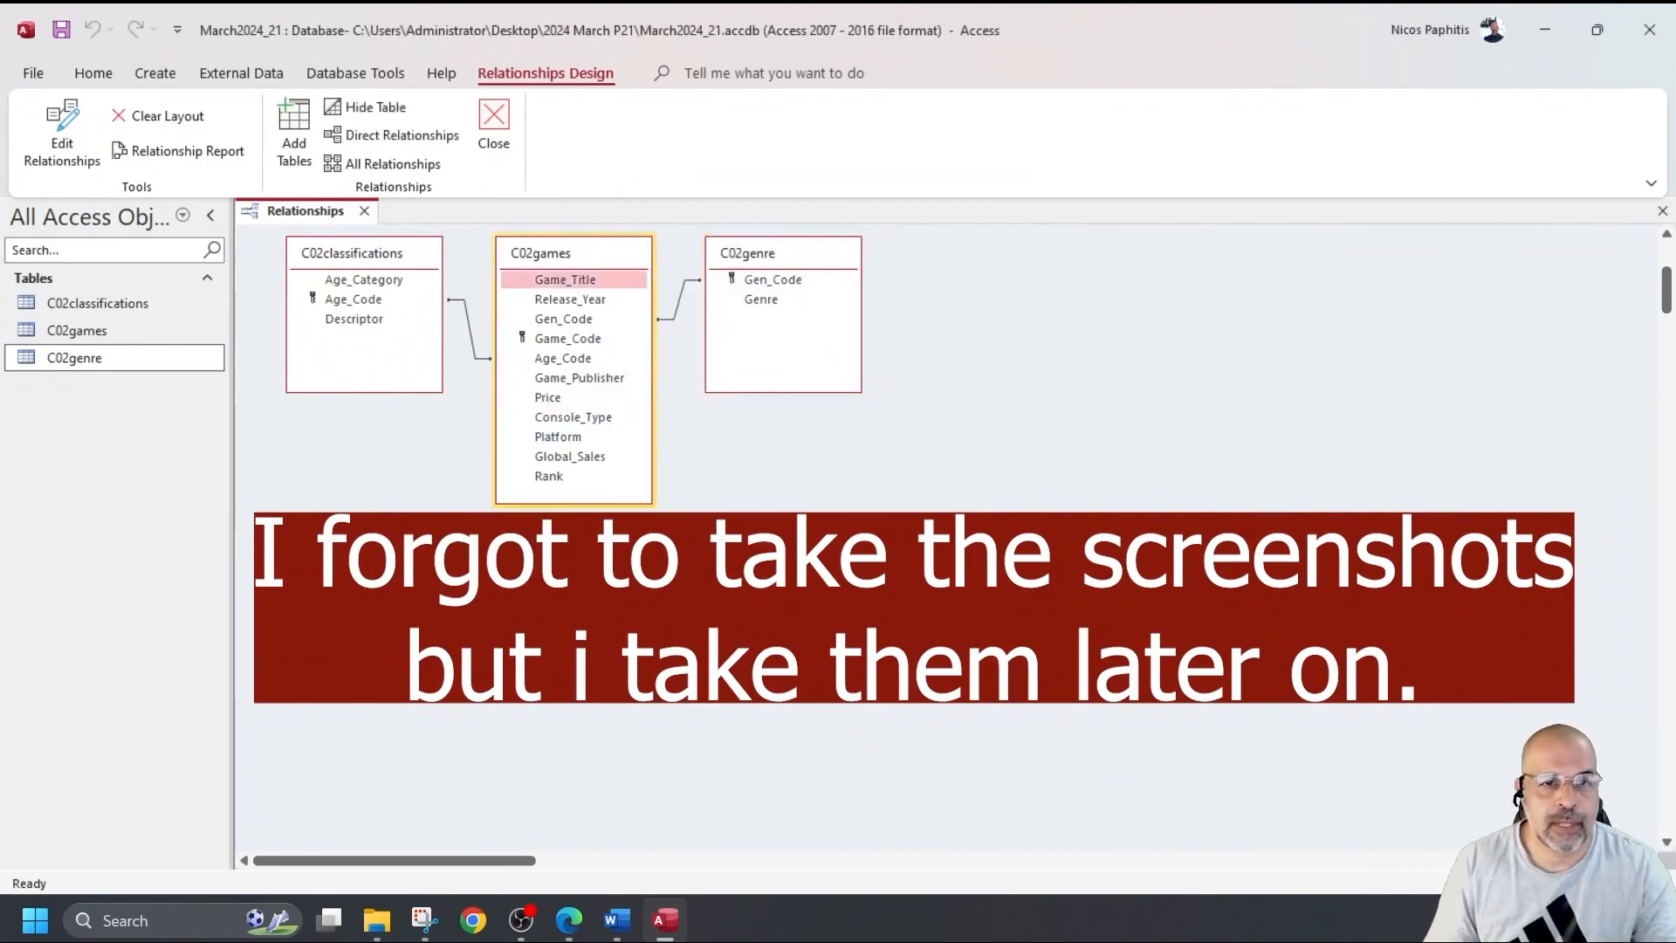
left_click(63, 30)
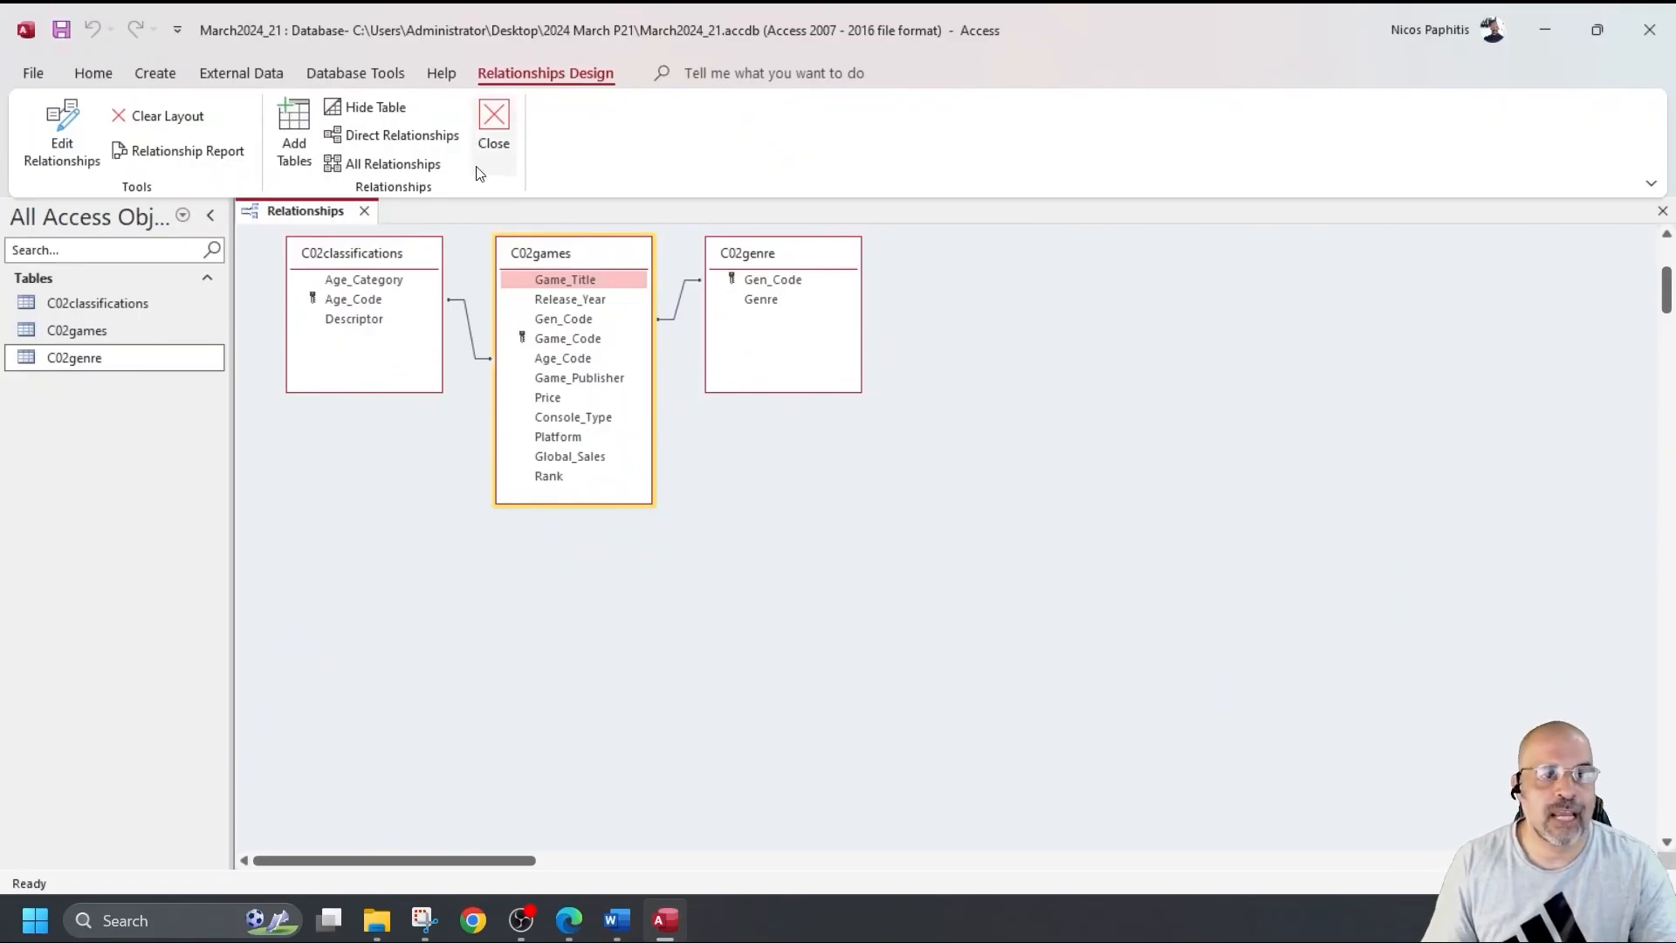
left_click(495, 127)
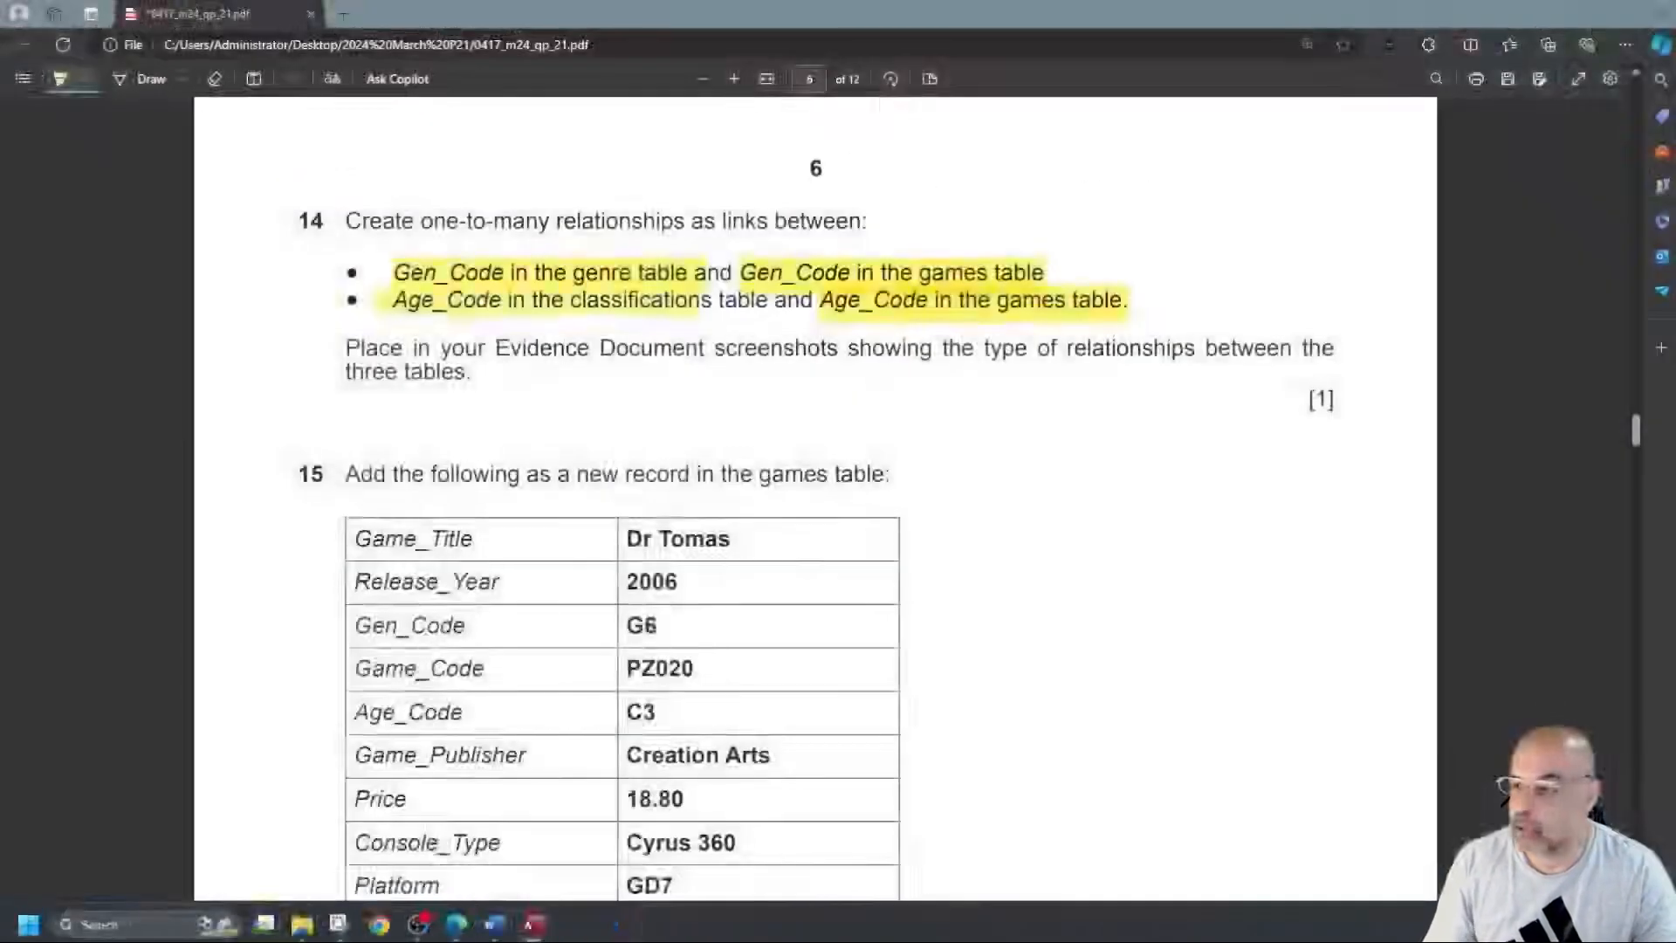
Scroll the exam paper down to question 15's table of new-record values.
scroll(724, 360, "down", 3)
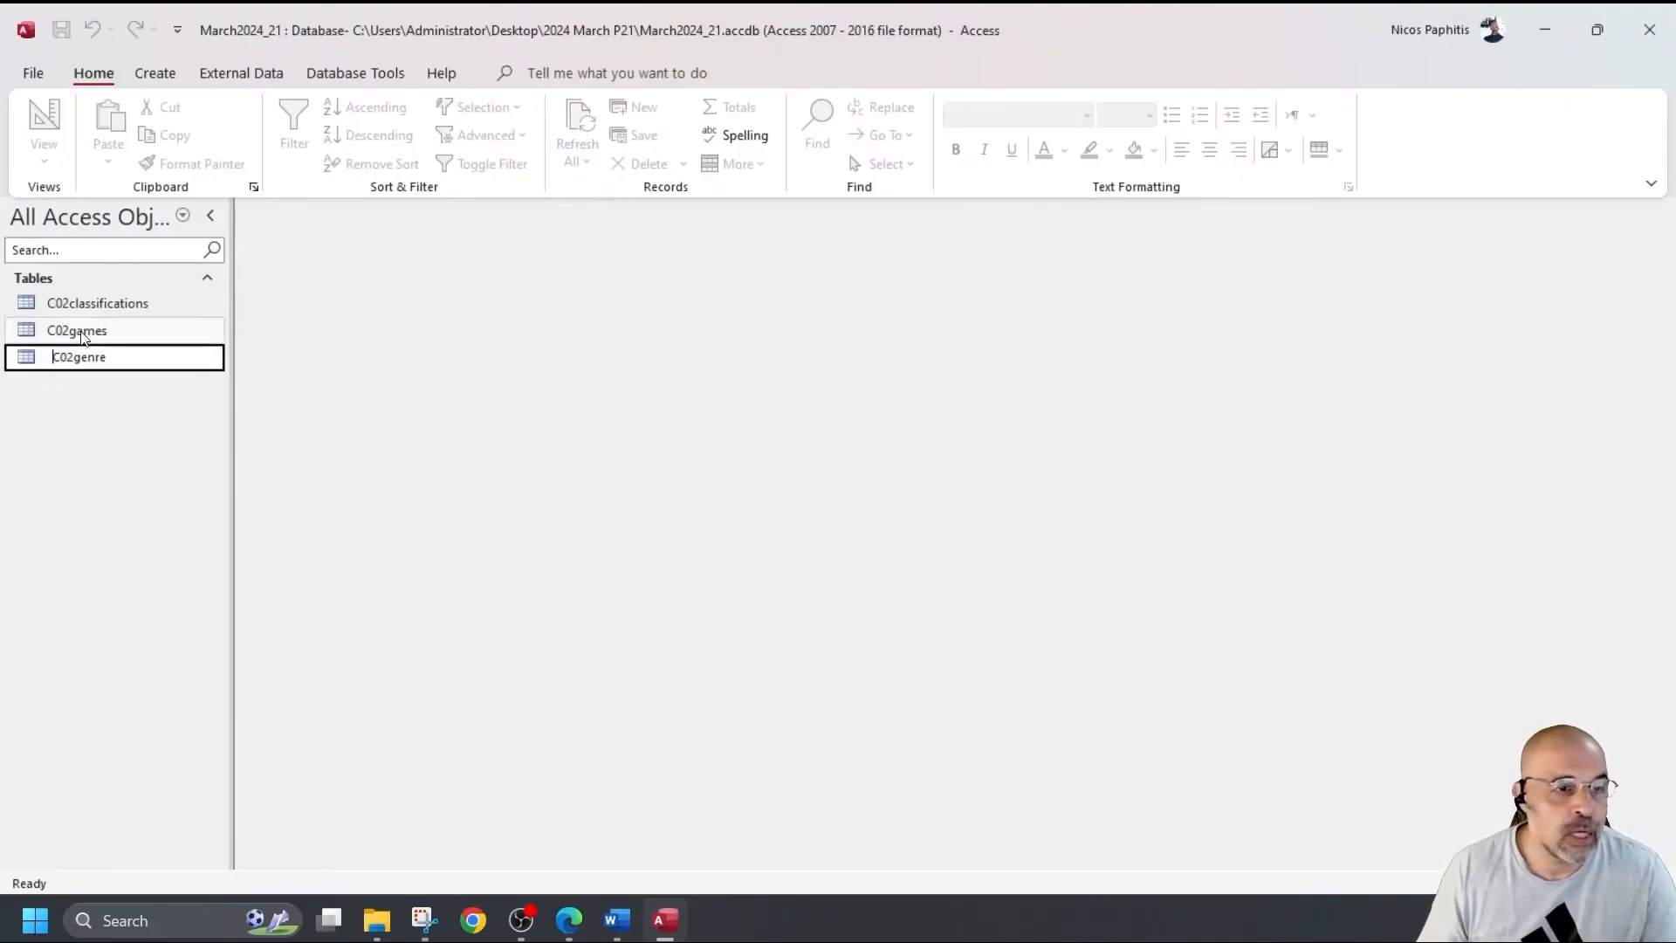
double_click(87, 332)
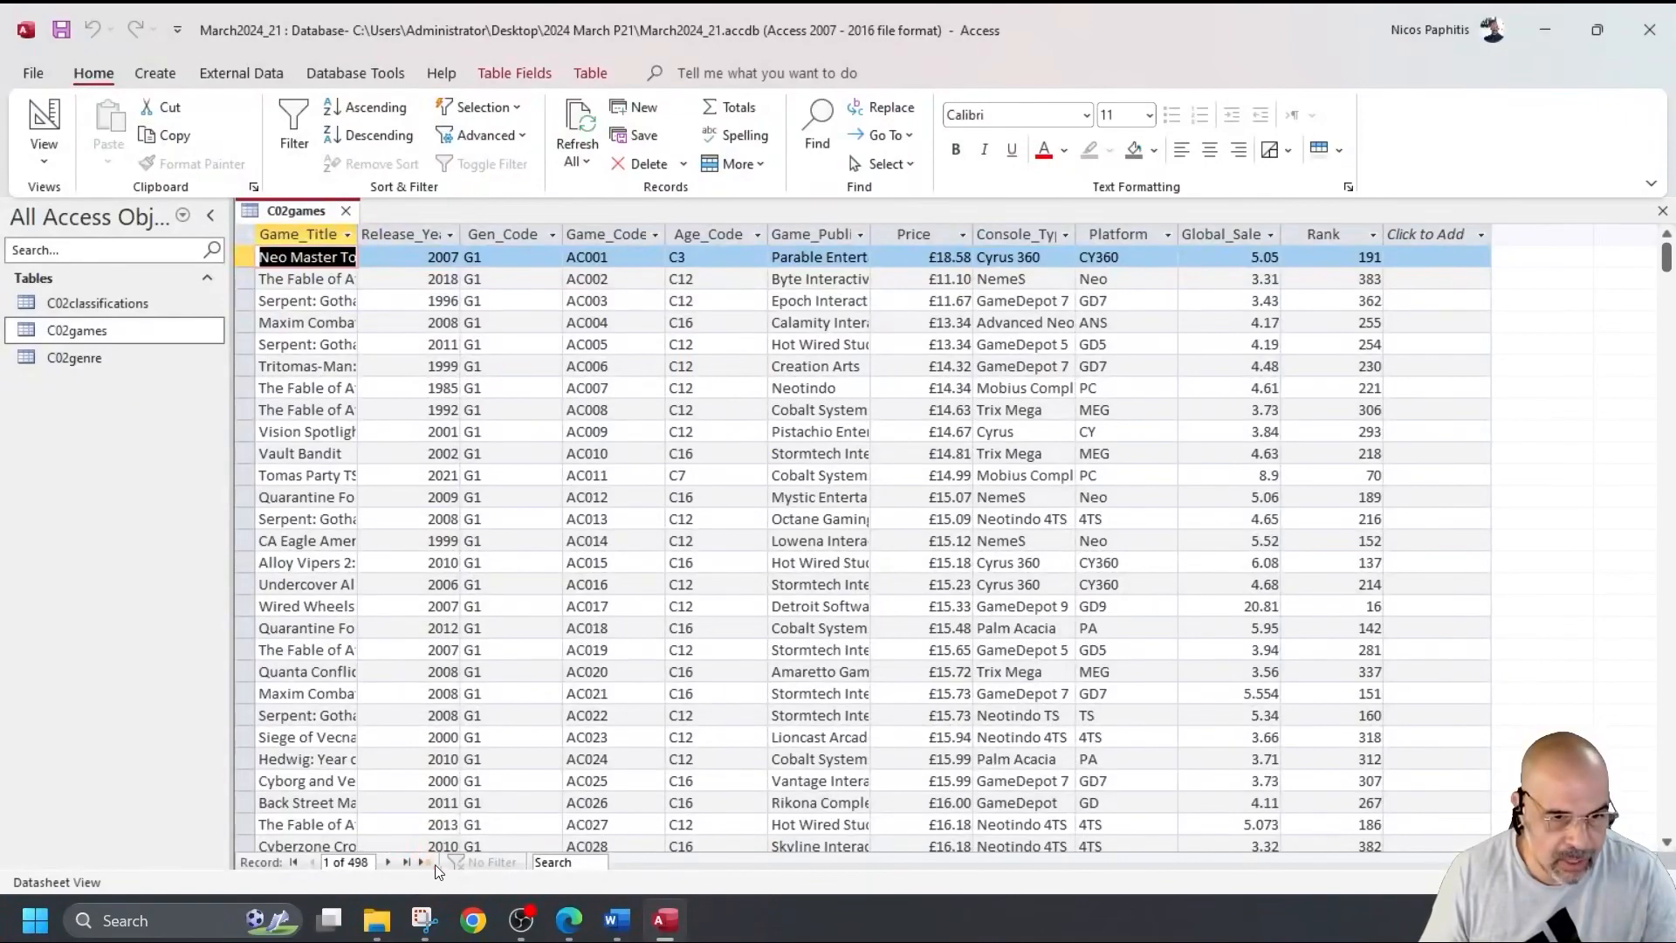
left_click(424, 862)
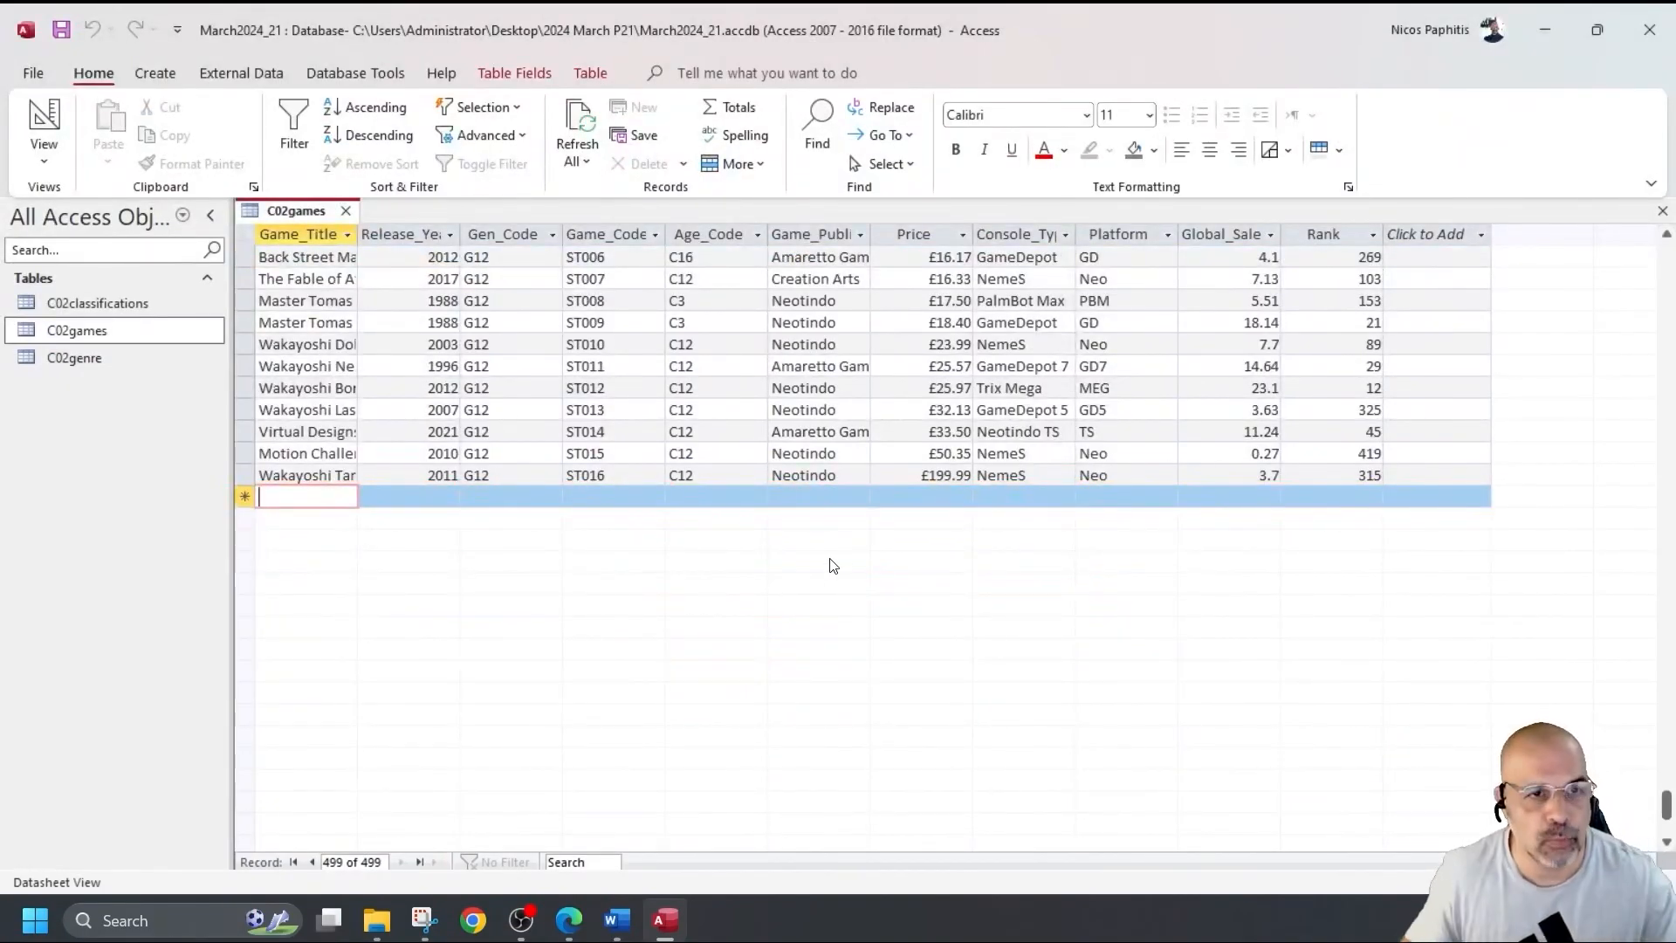
left_click(346, 212)
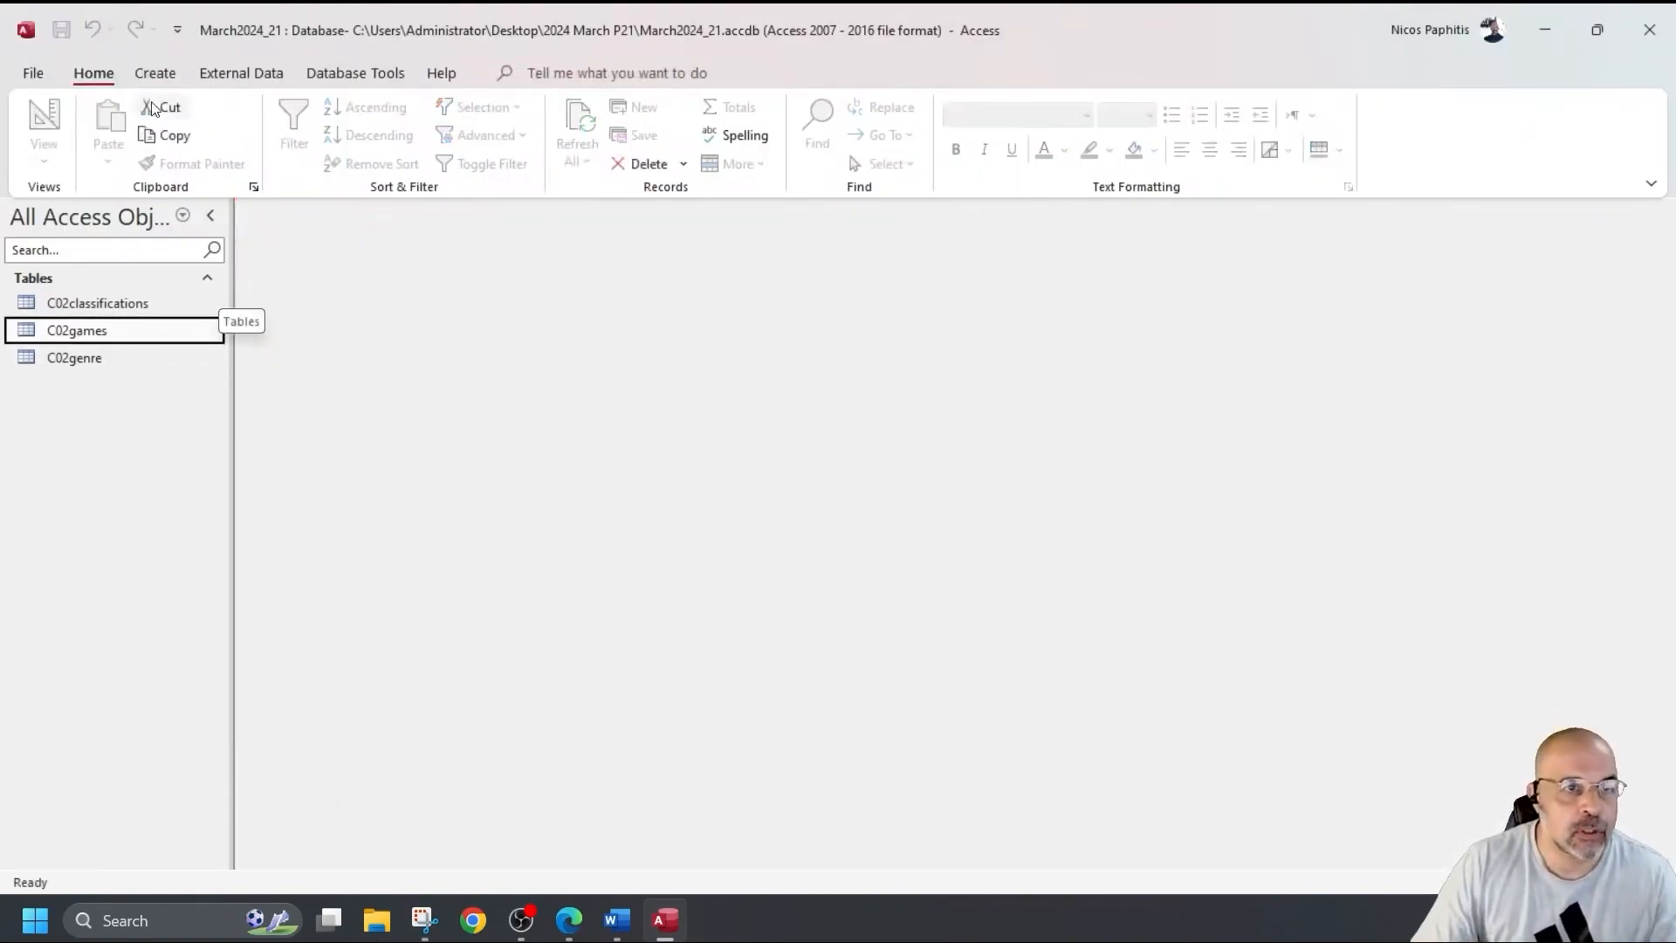
Build a form from the C02games table with all eleven fields using the Form Wizard.
left_click(157, 75)
left_click(609, 111)
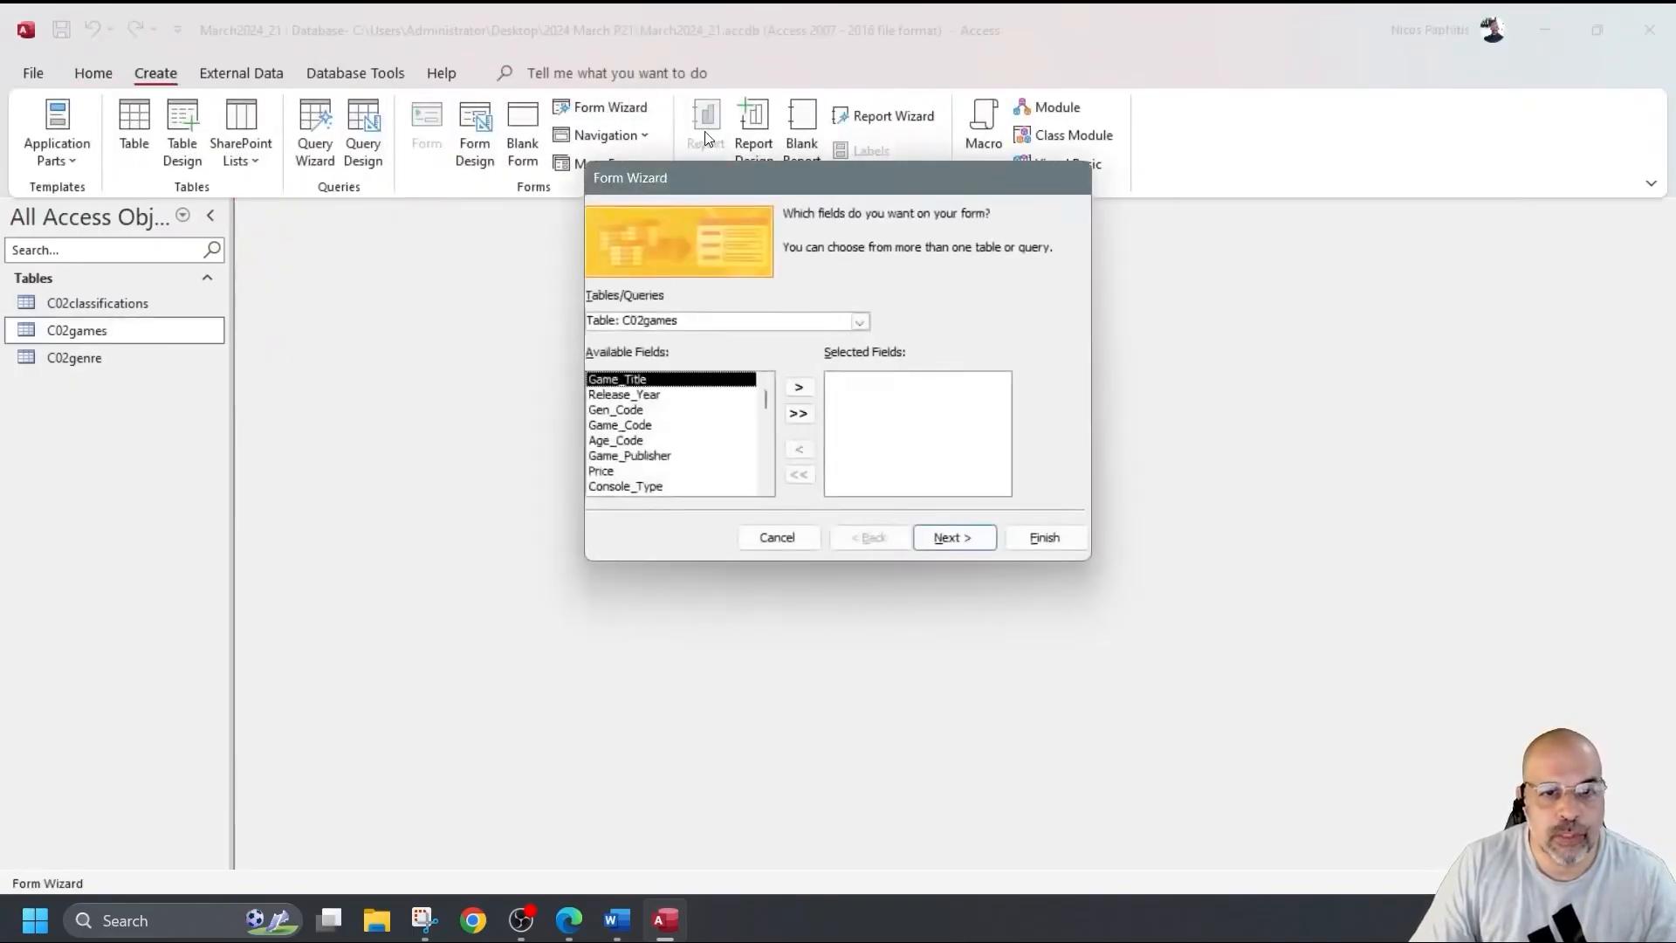
left_click(859, 321)
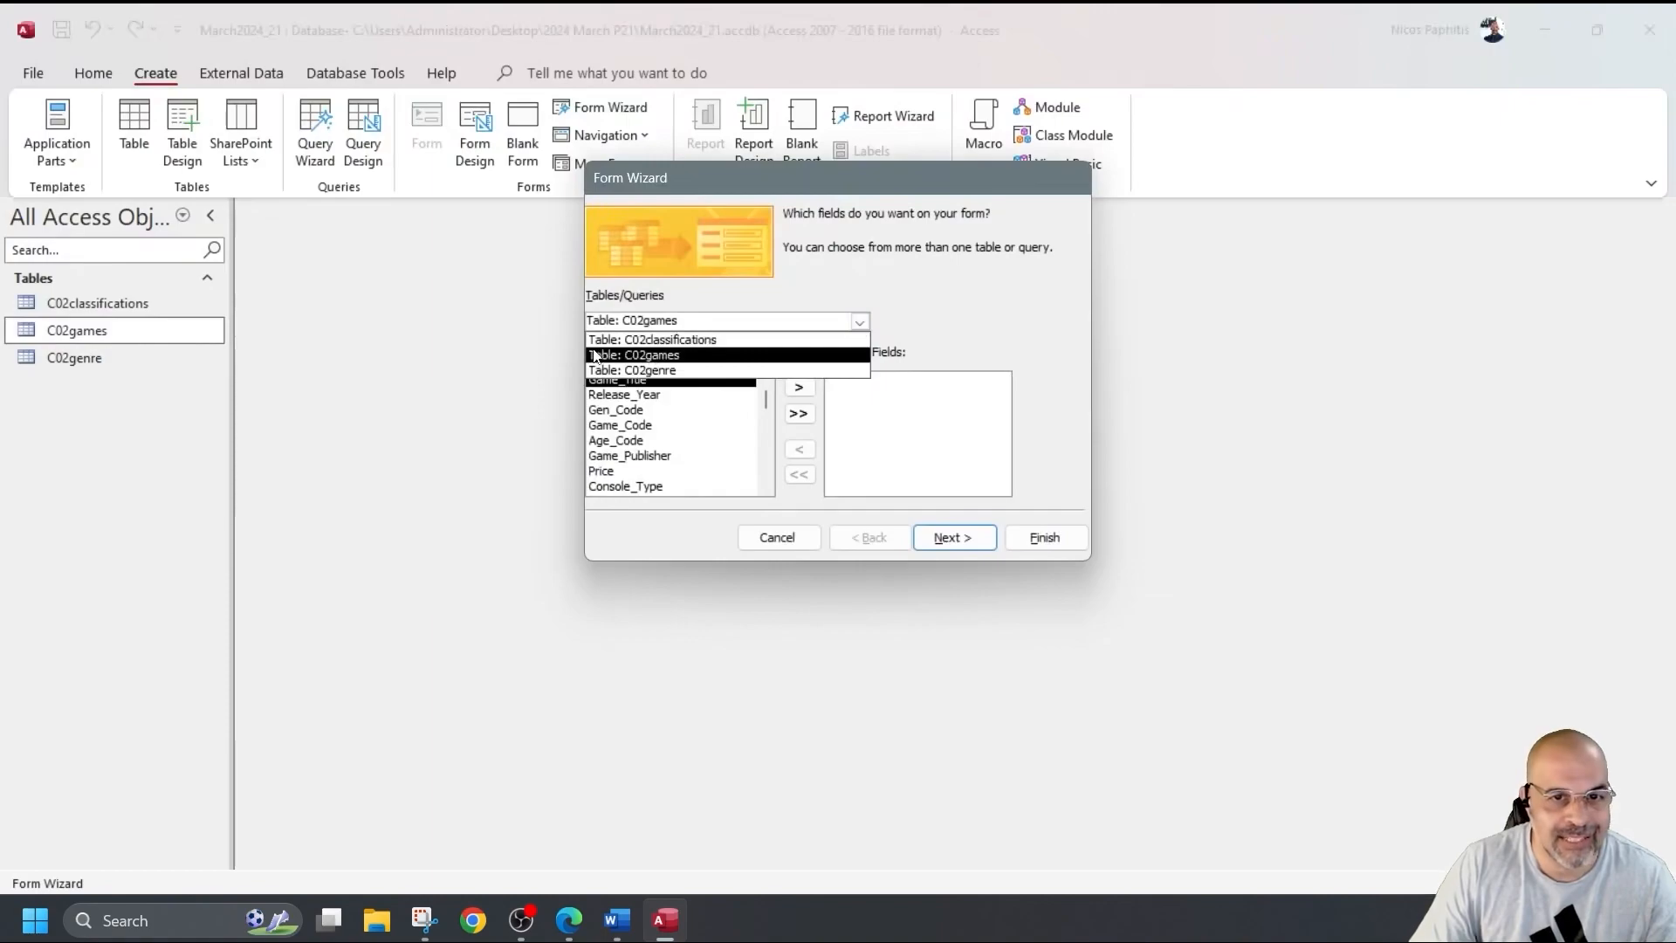
left_click(636, 356)
left_click(797, 415)
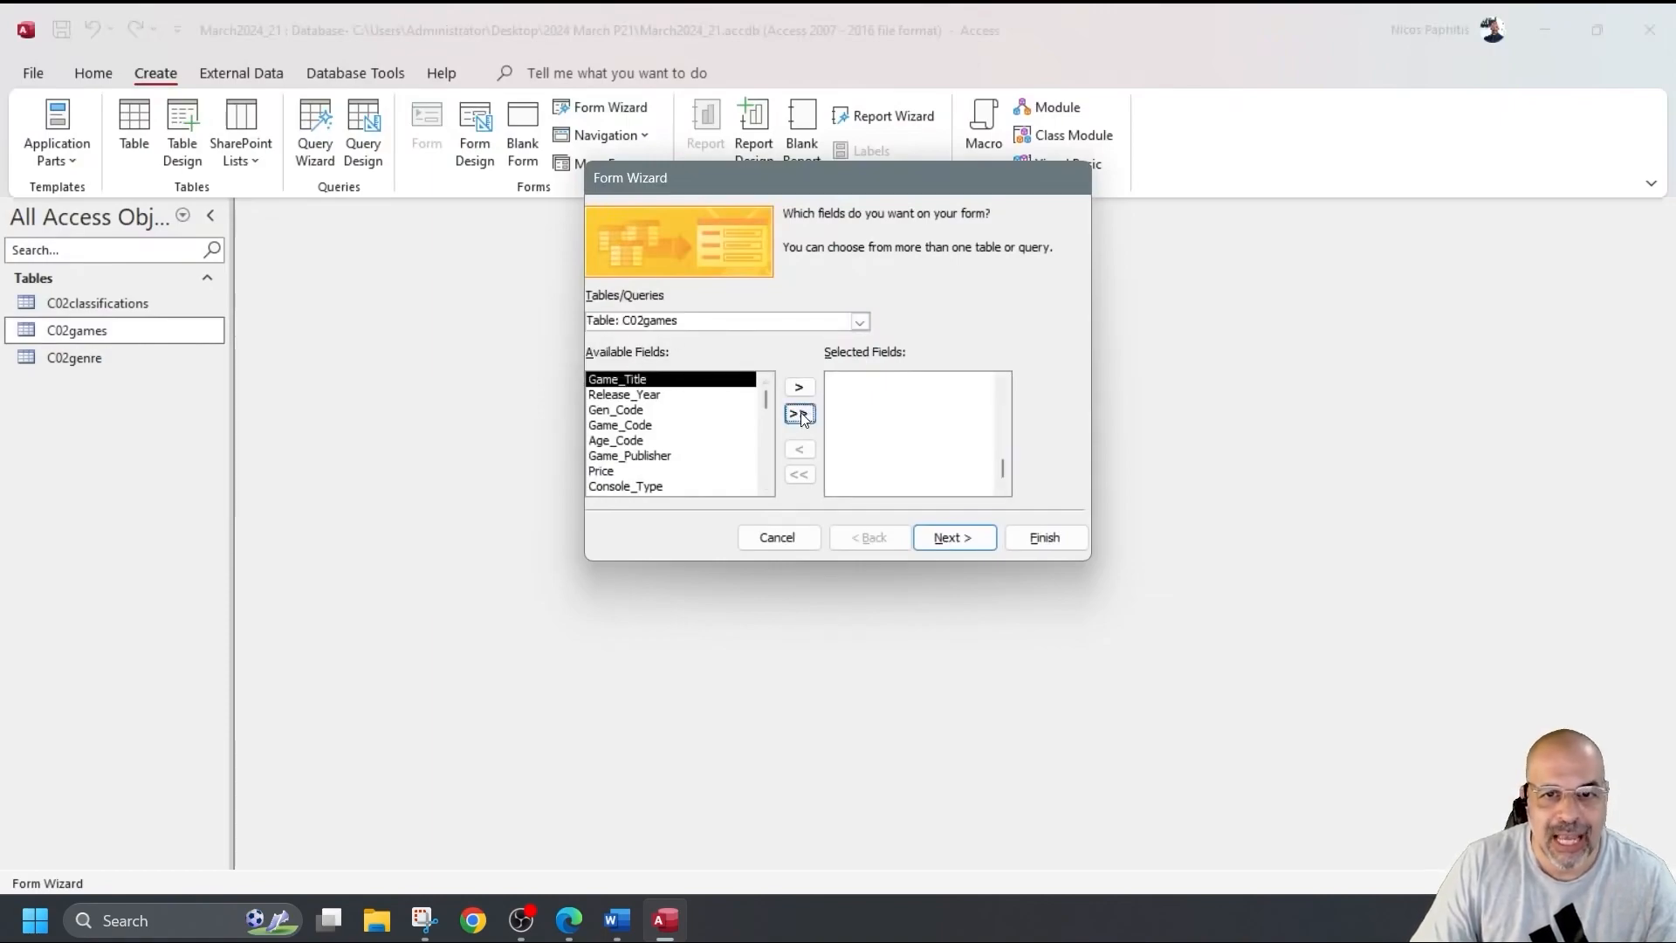
left_click(1051, 538)
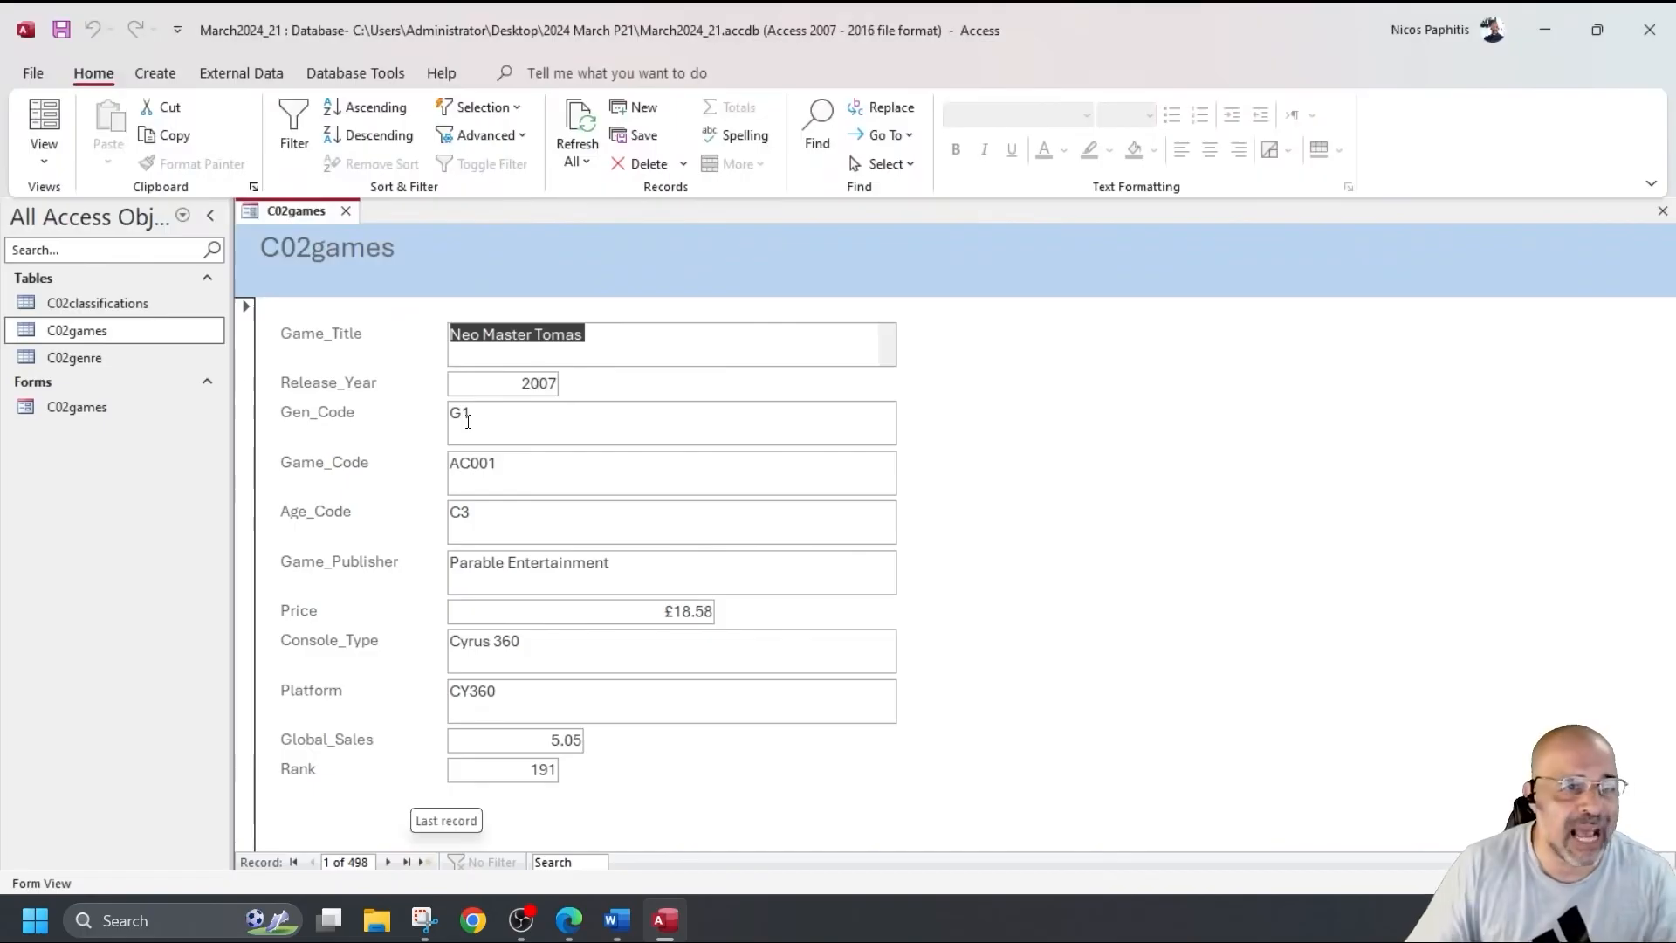
left_click(44, 157)
In Design View, narrow the wide text boxes in the form's Detail section.
left_click(116, 294)
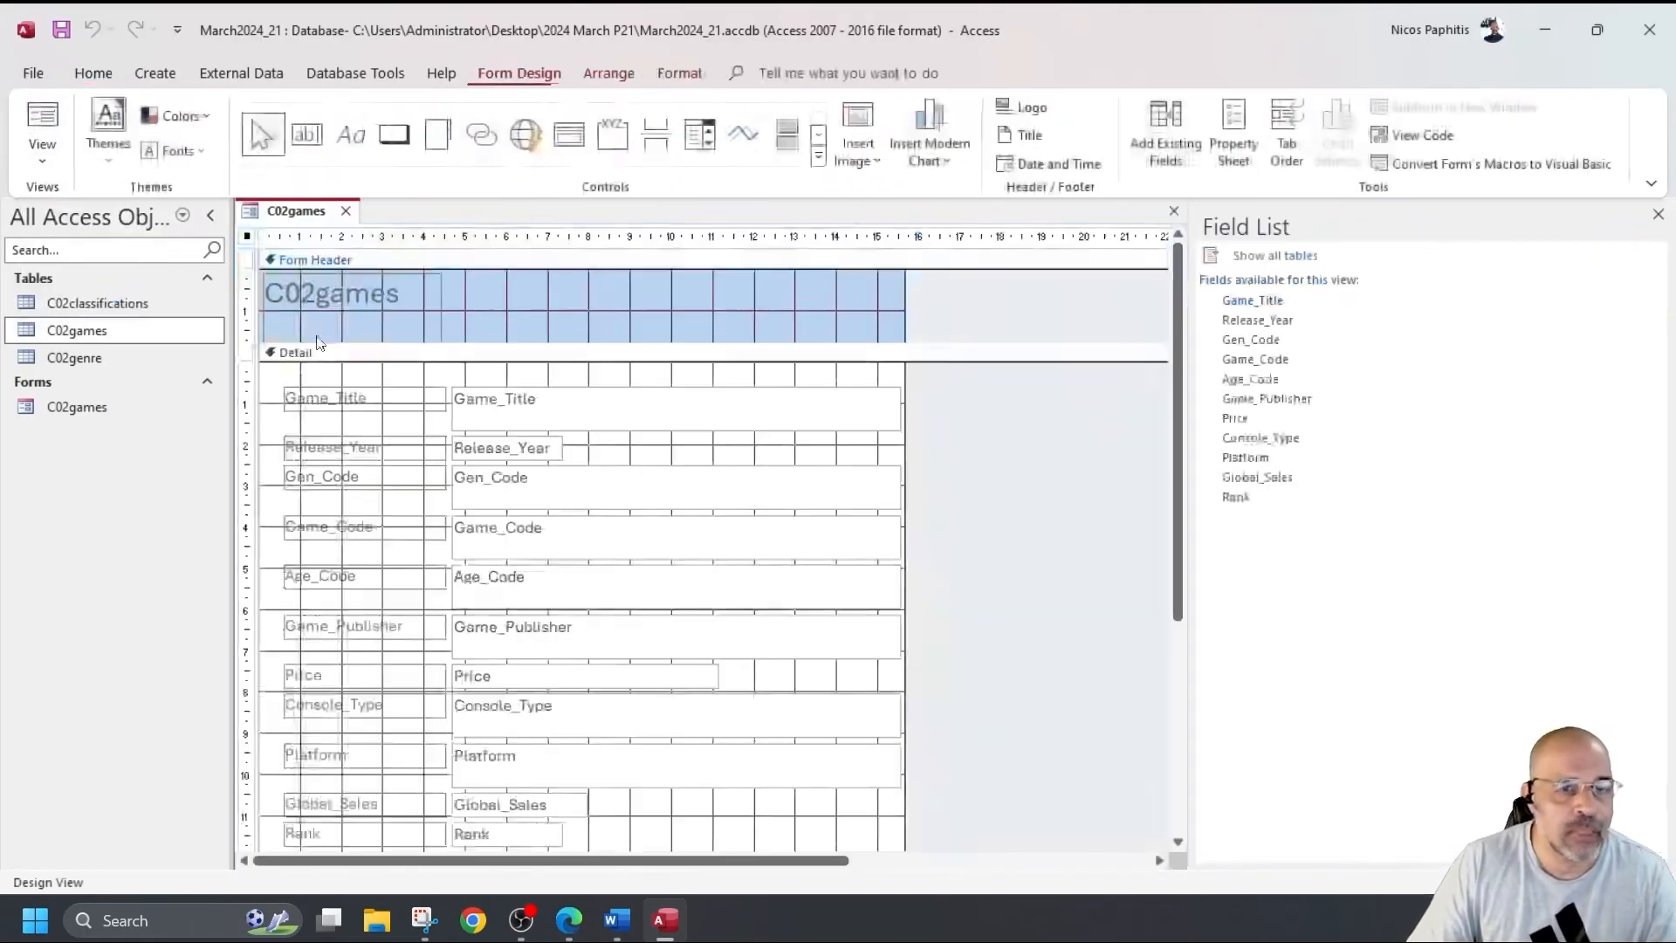
left_click_drag(840, 374, 877, 824)
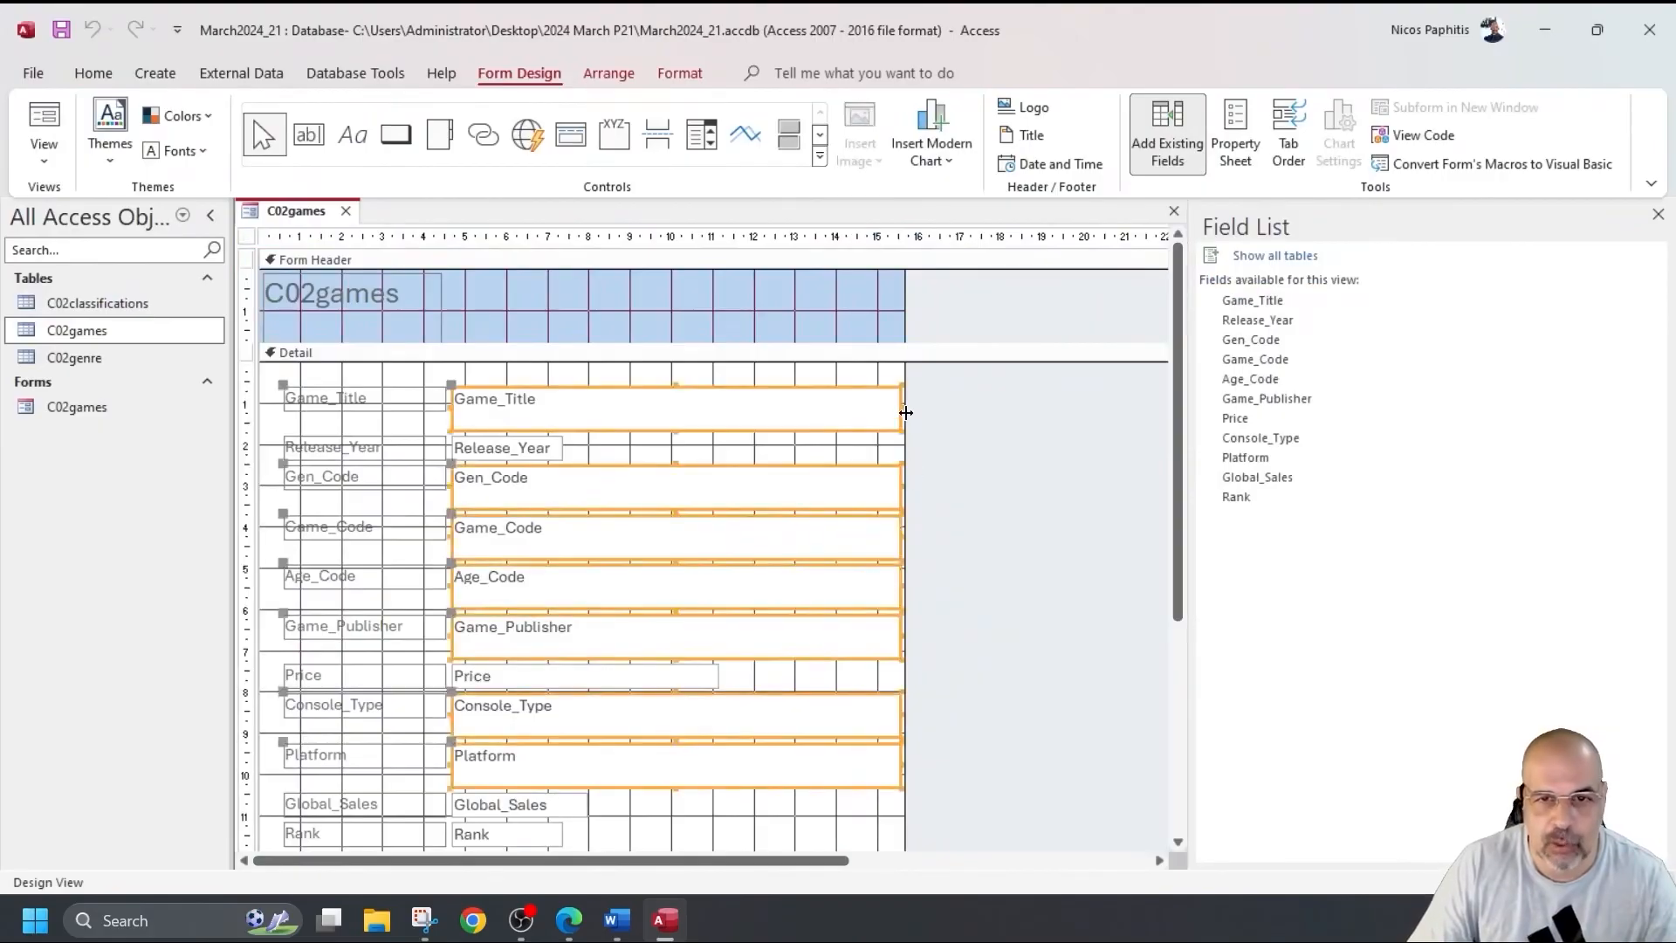
left_click_drag(903, 408, 751, 417)
left_click(834, 472)
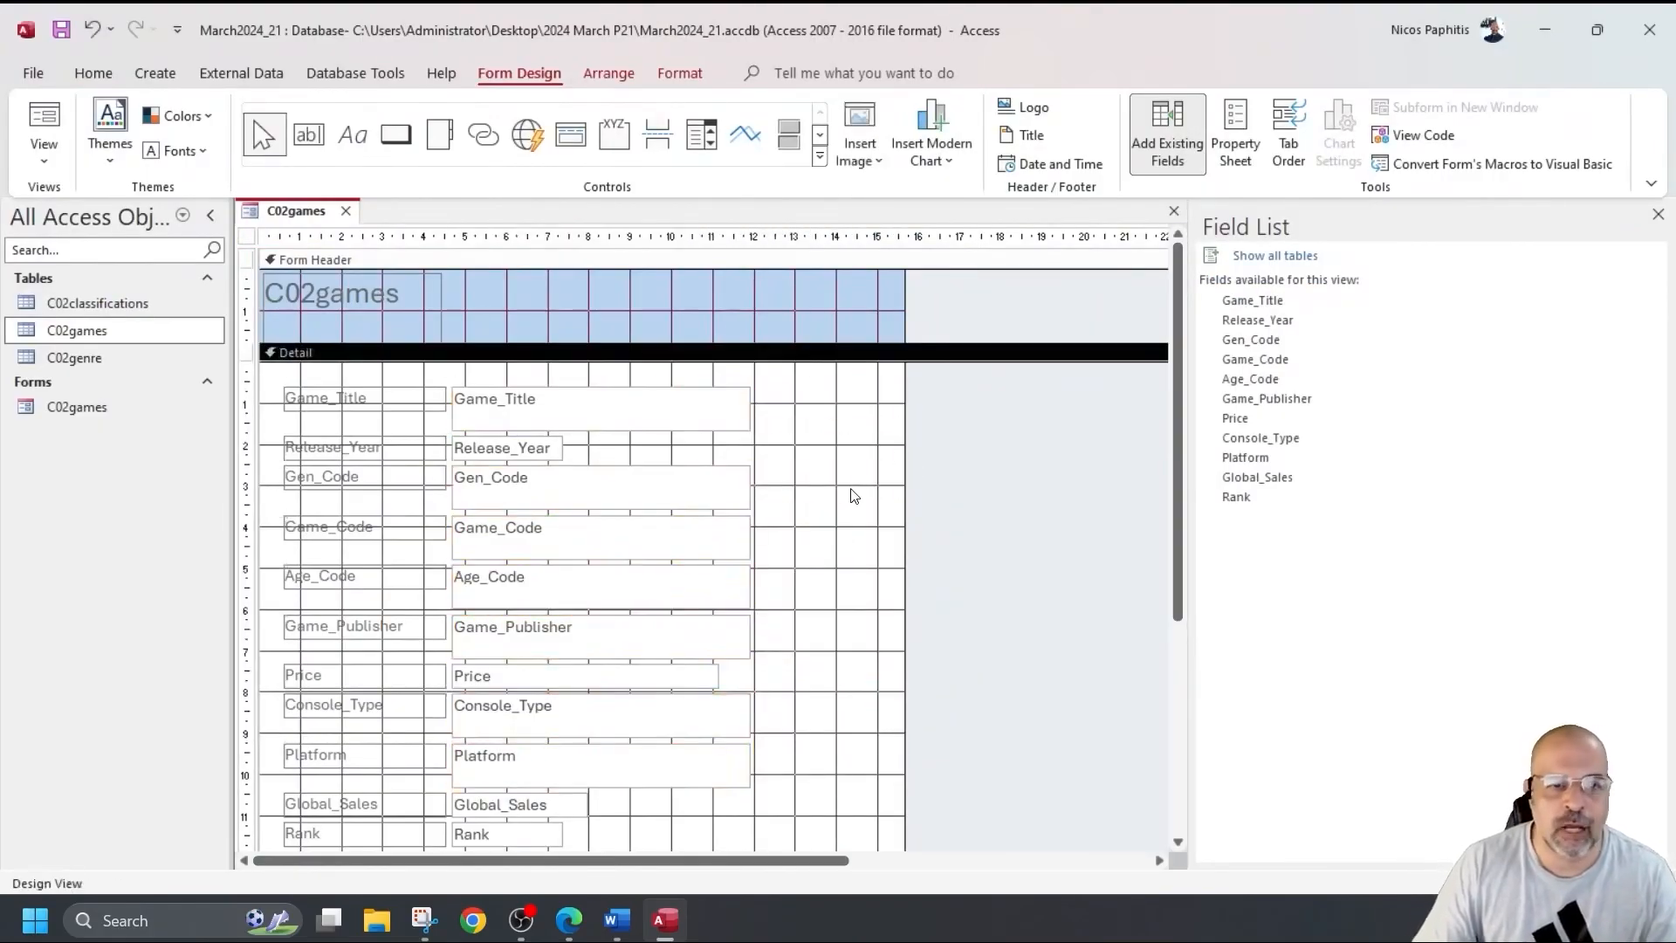
Add an Add New Record command button beside the Game_Title box.
left_click(396, 136)
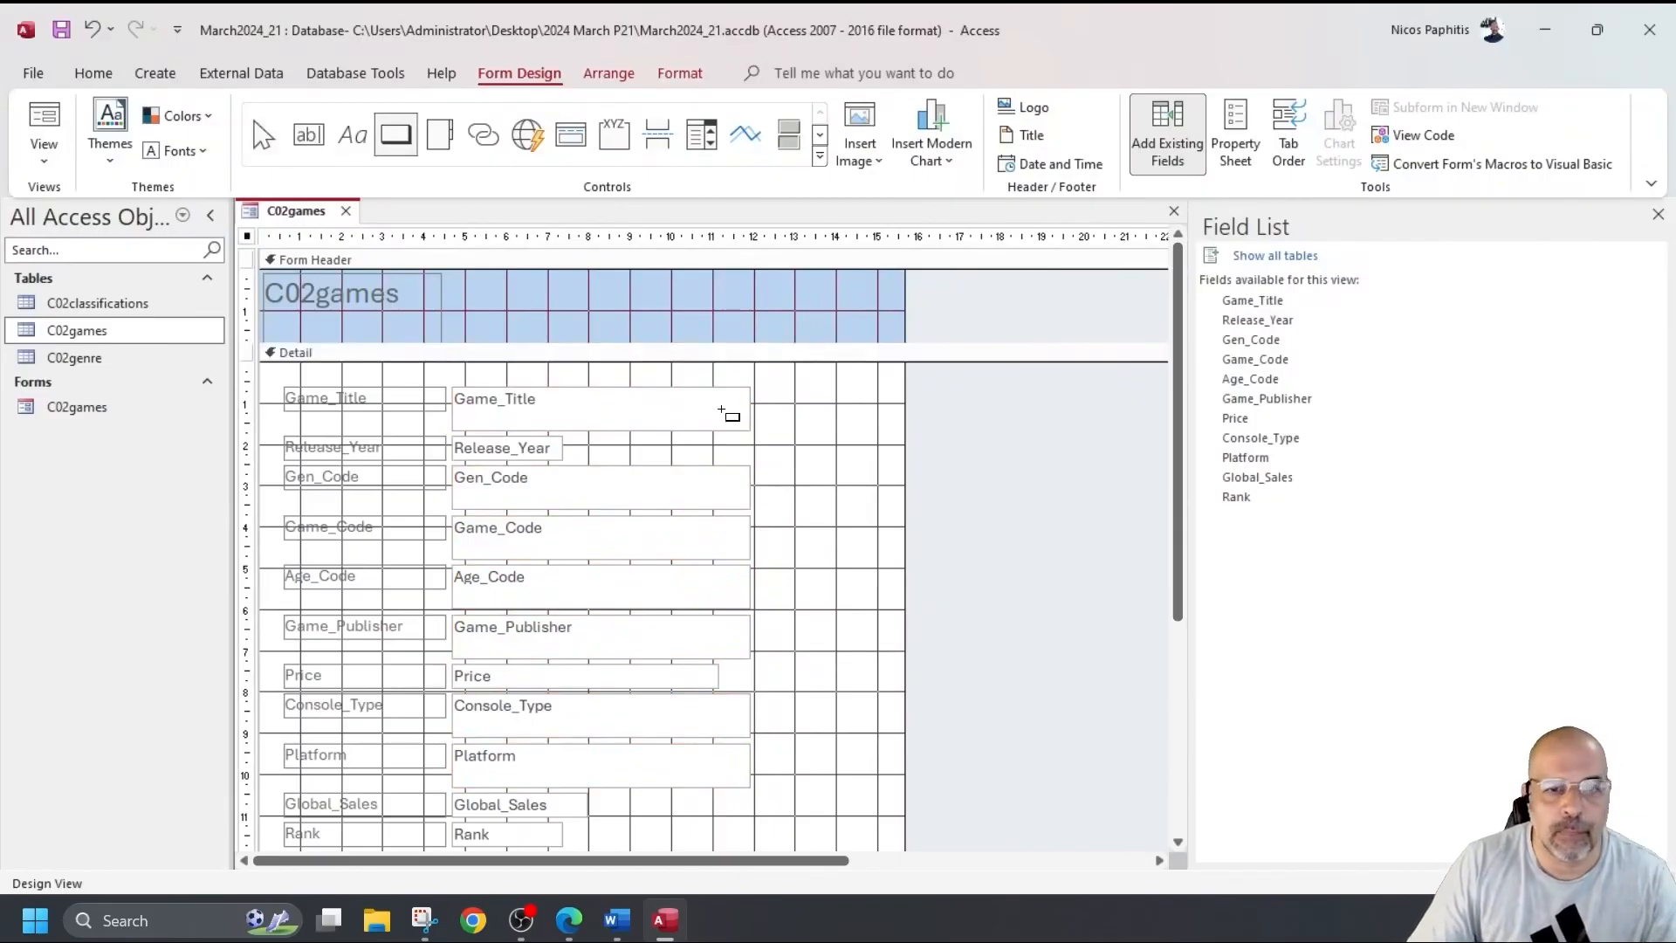
left_click_drag(775, 395, 873, 430)
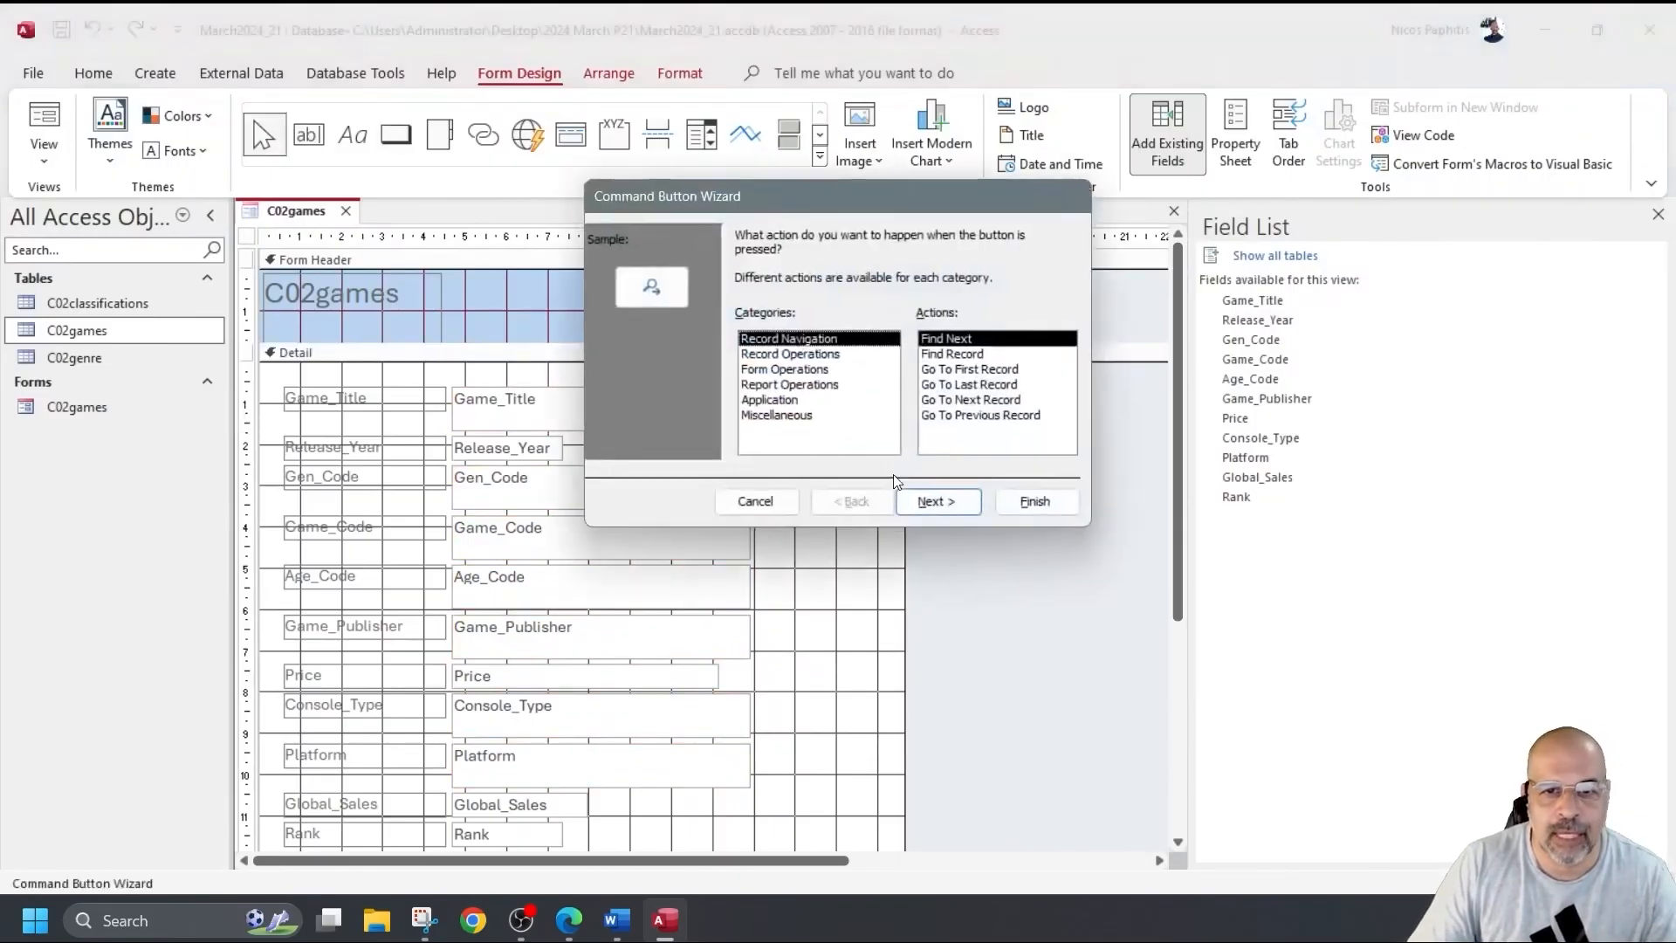
left_click(820, 354)
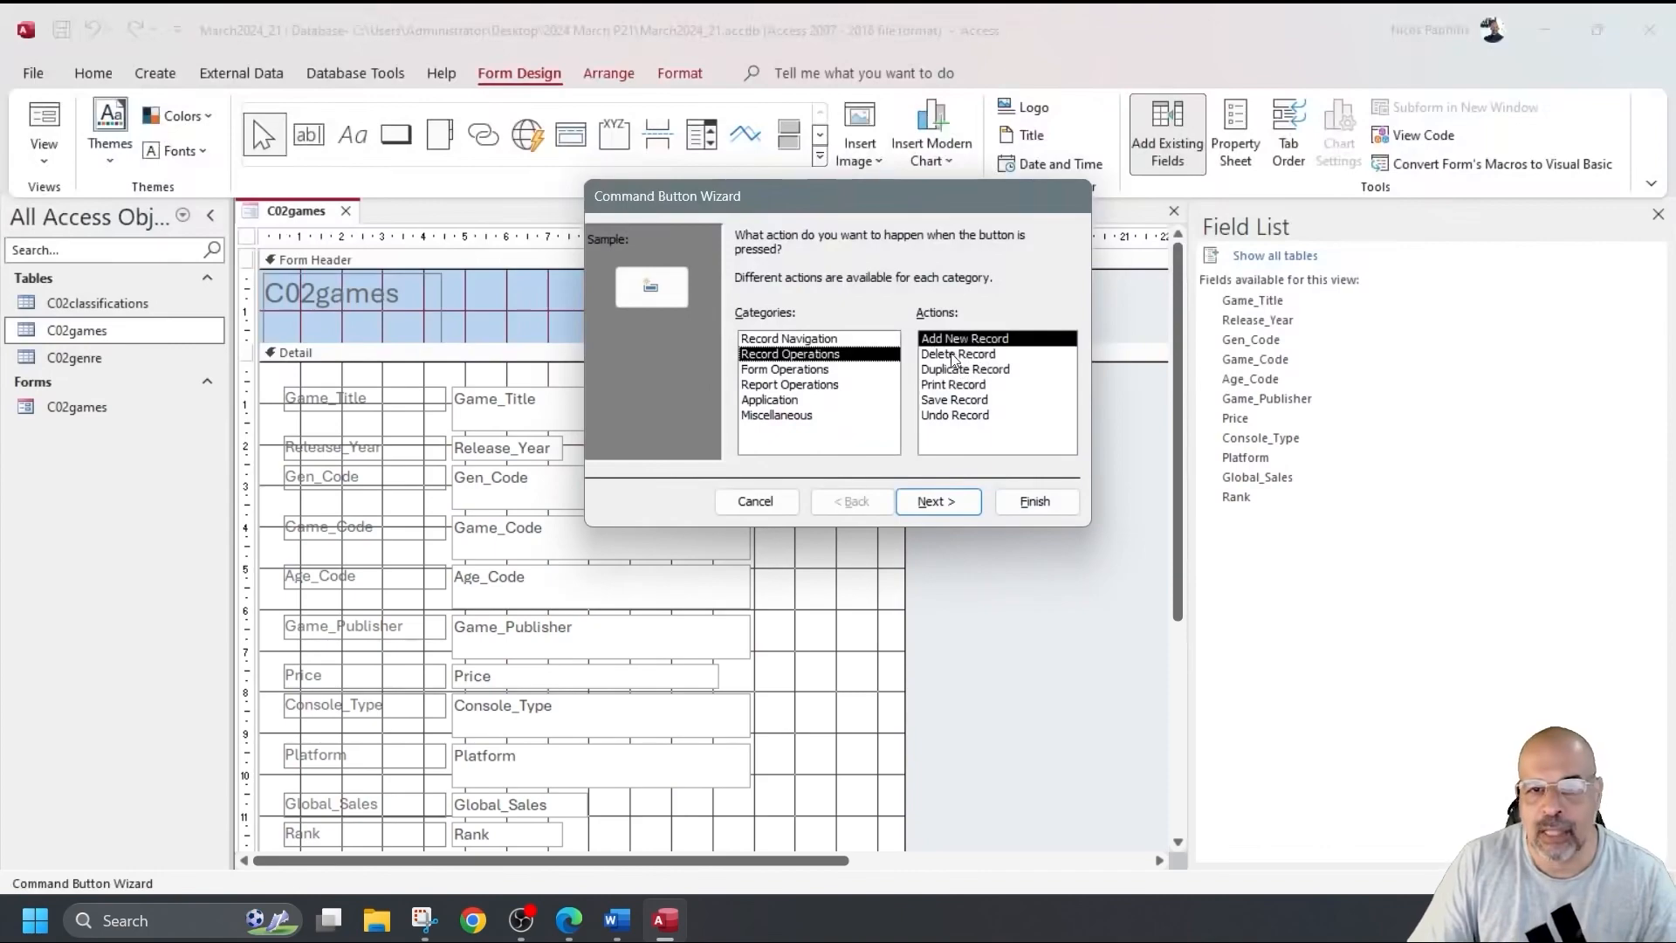
left_click(943, 500)
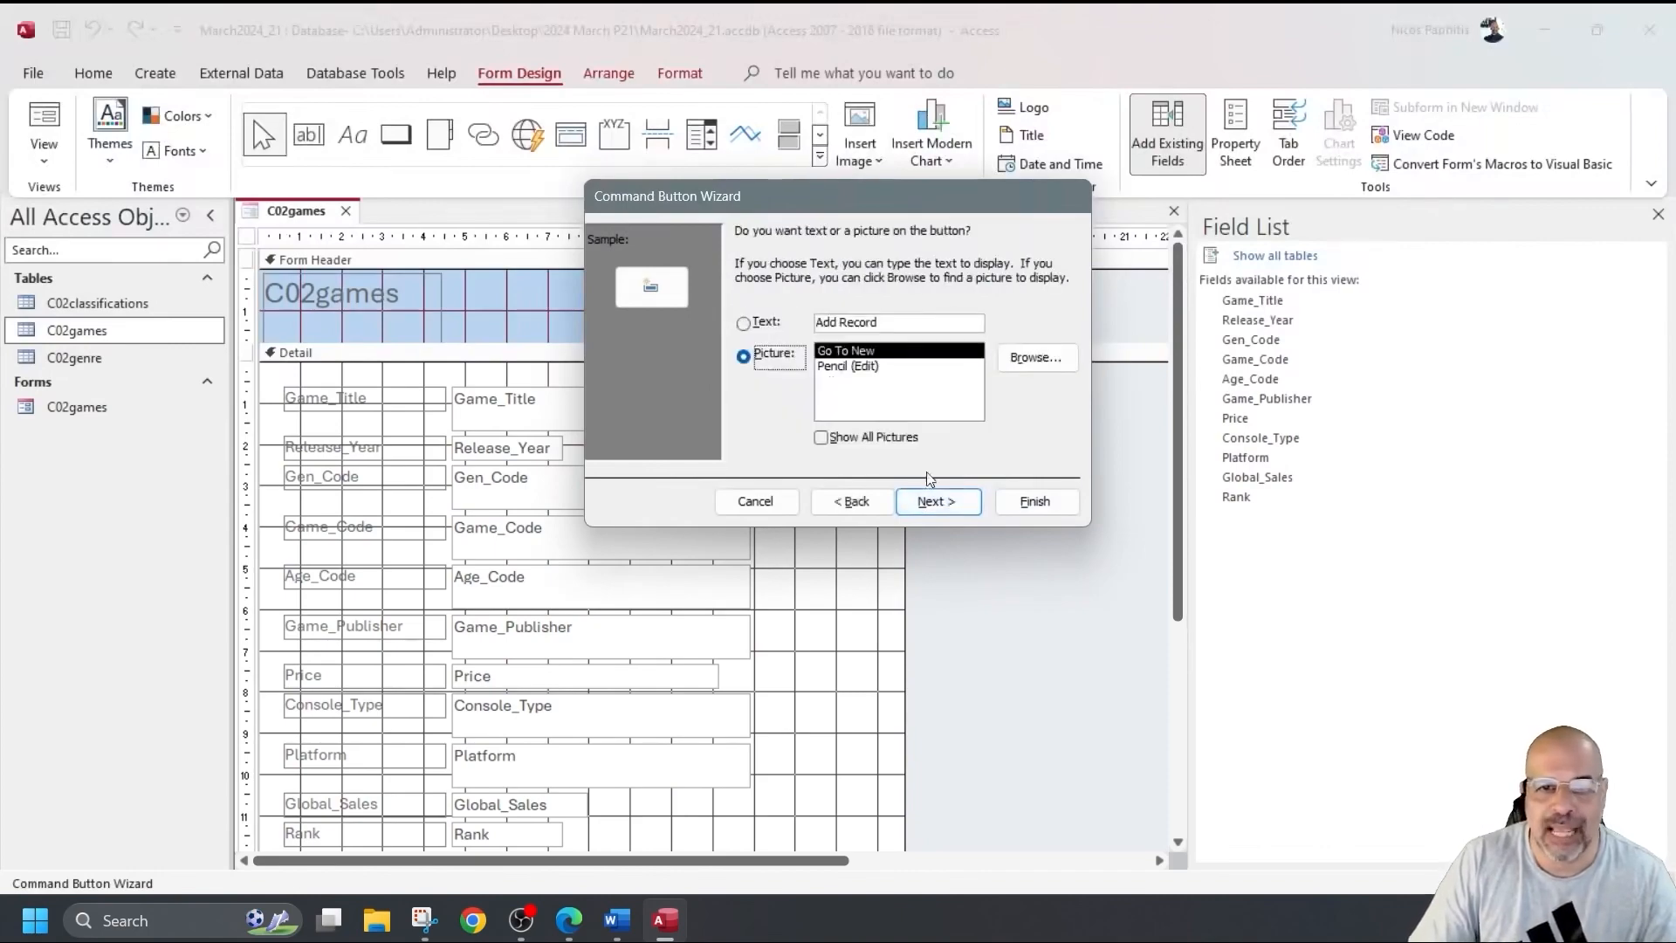
left_click(1021, 501)
left_click(395, 133)
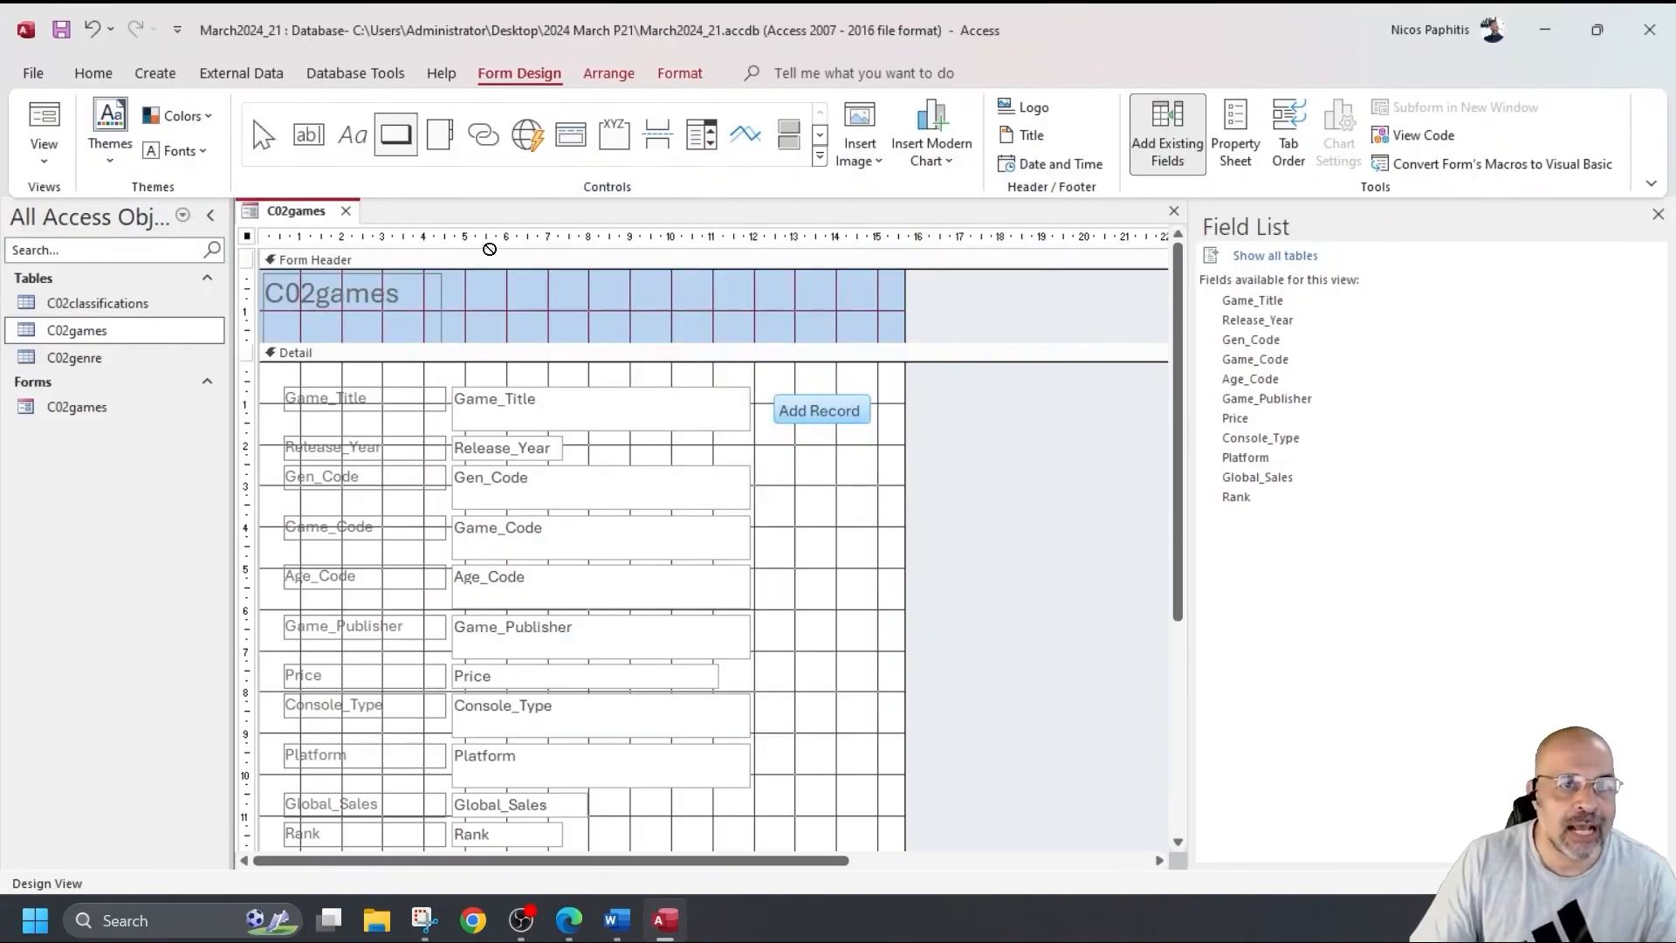
Add Go To Next Record and Go To Previous Record buttons below Add Record.
left_click_drag(776, 444, 872, 482)
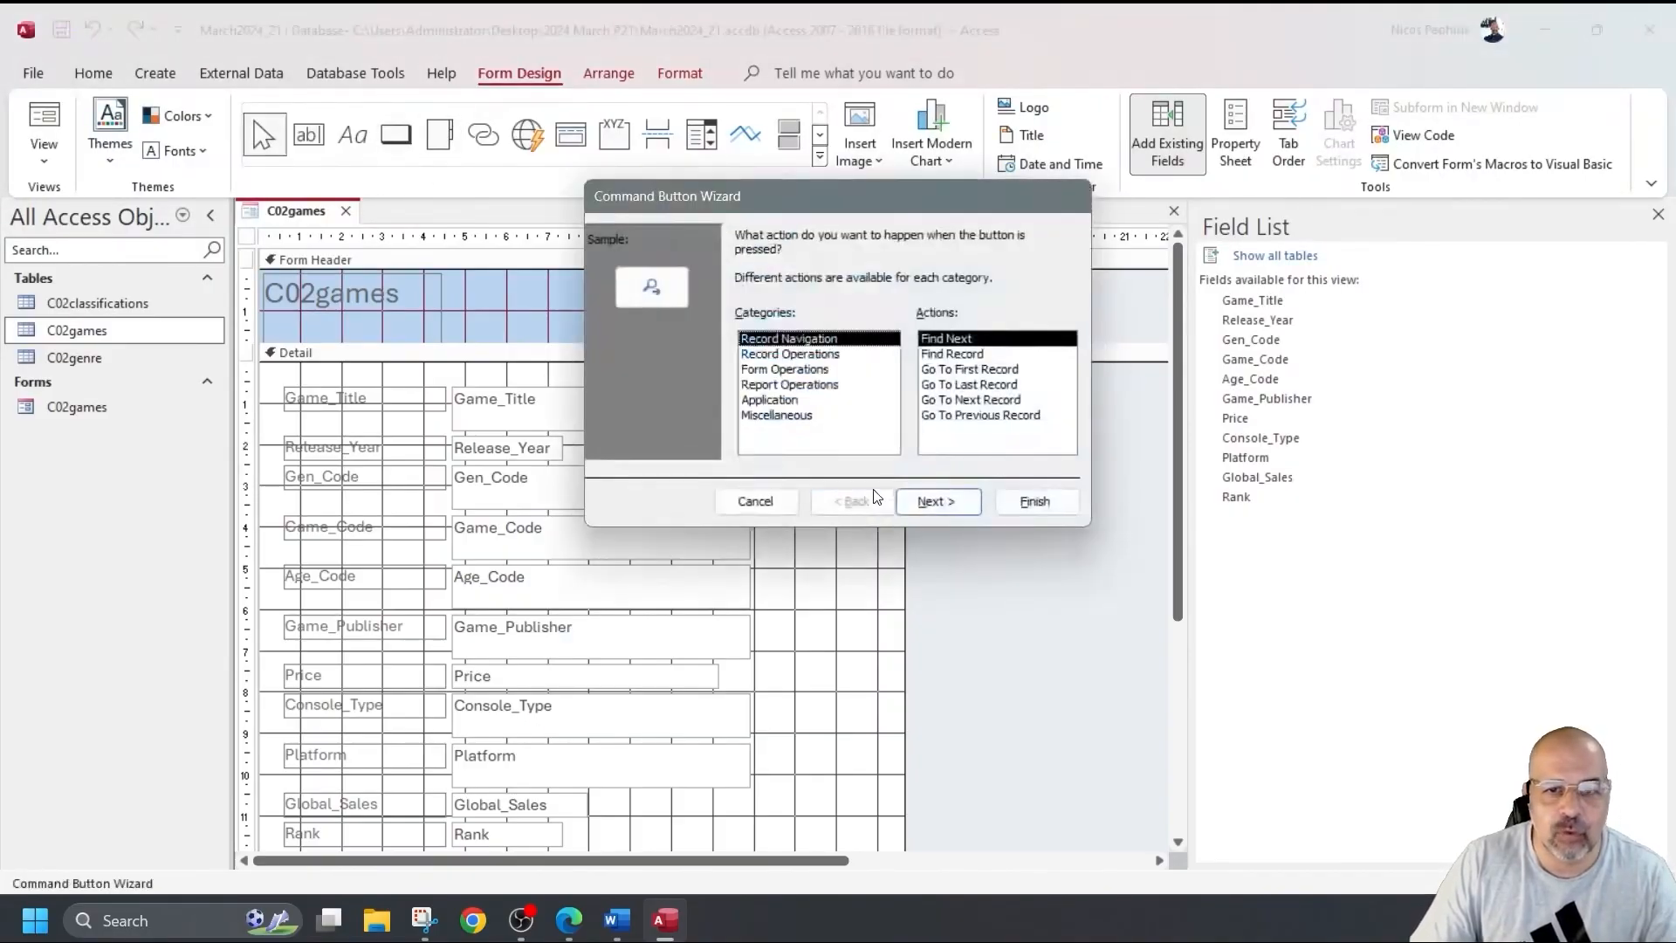
left_click(964, 400)
left_click(1030, 501)
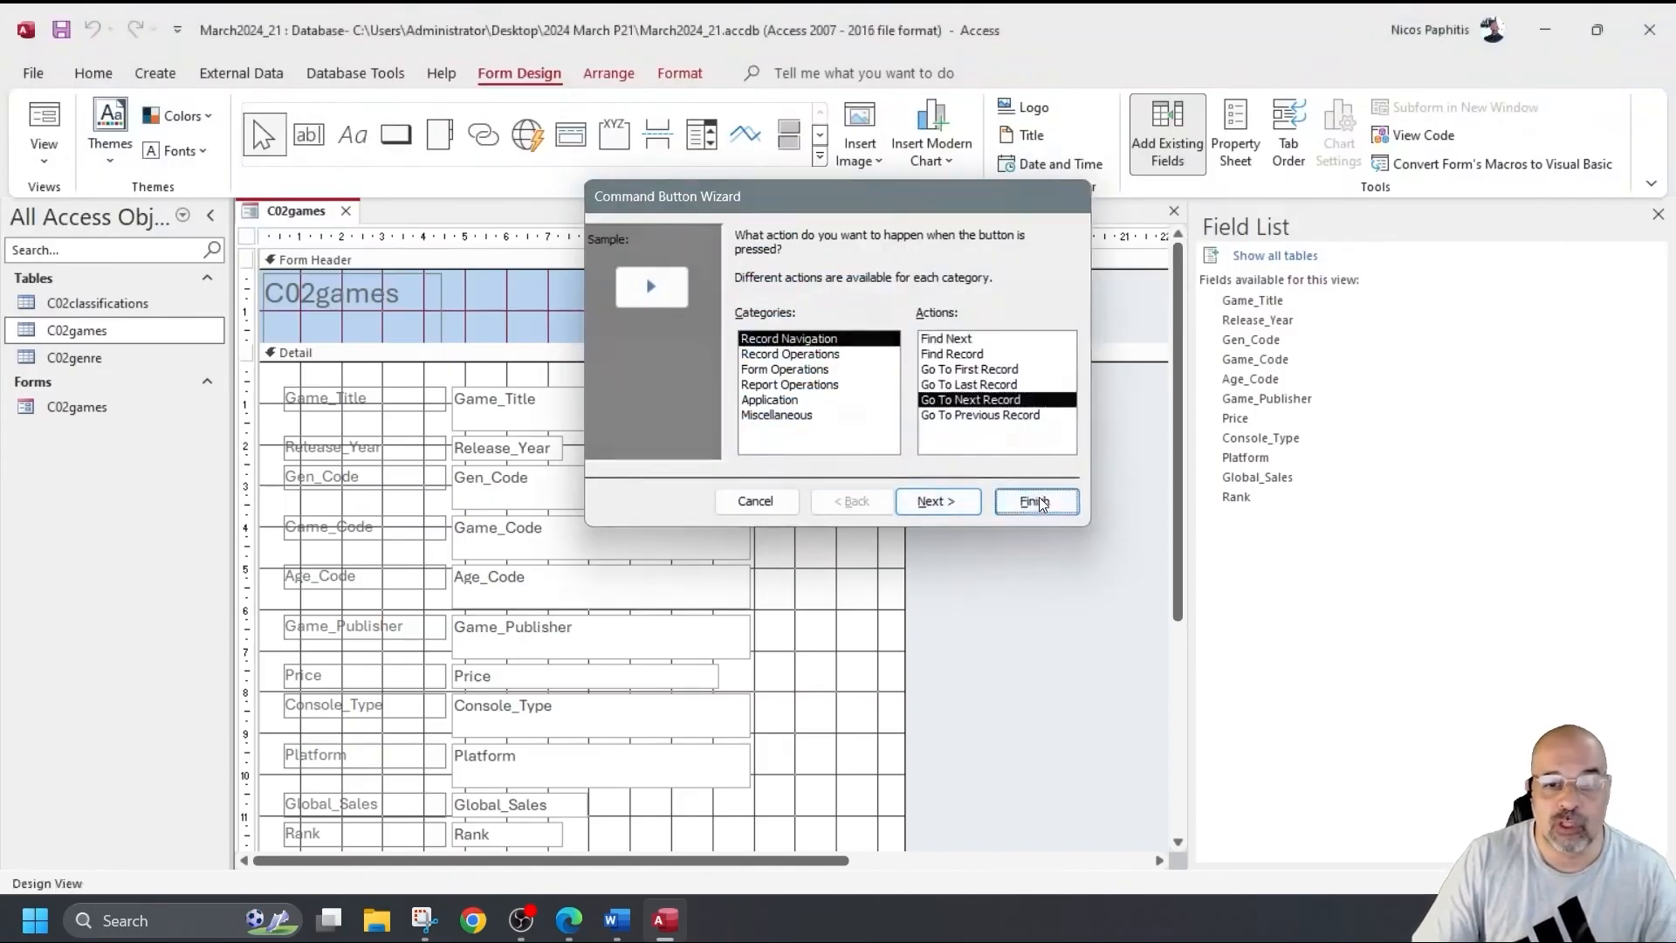
left_click(395, 134)
left_click_drag(784, 498, 831, 537)
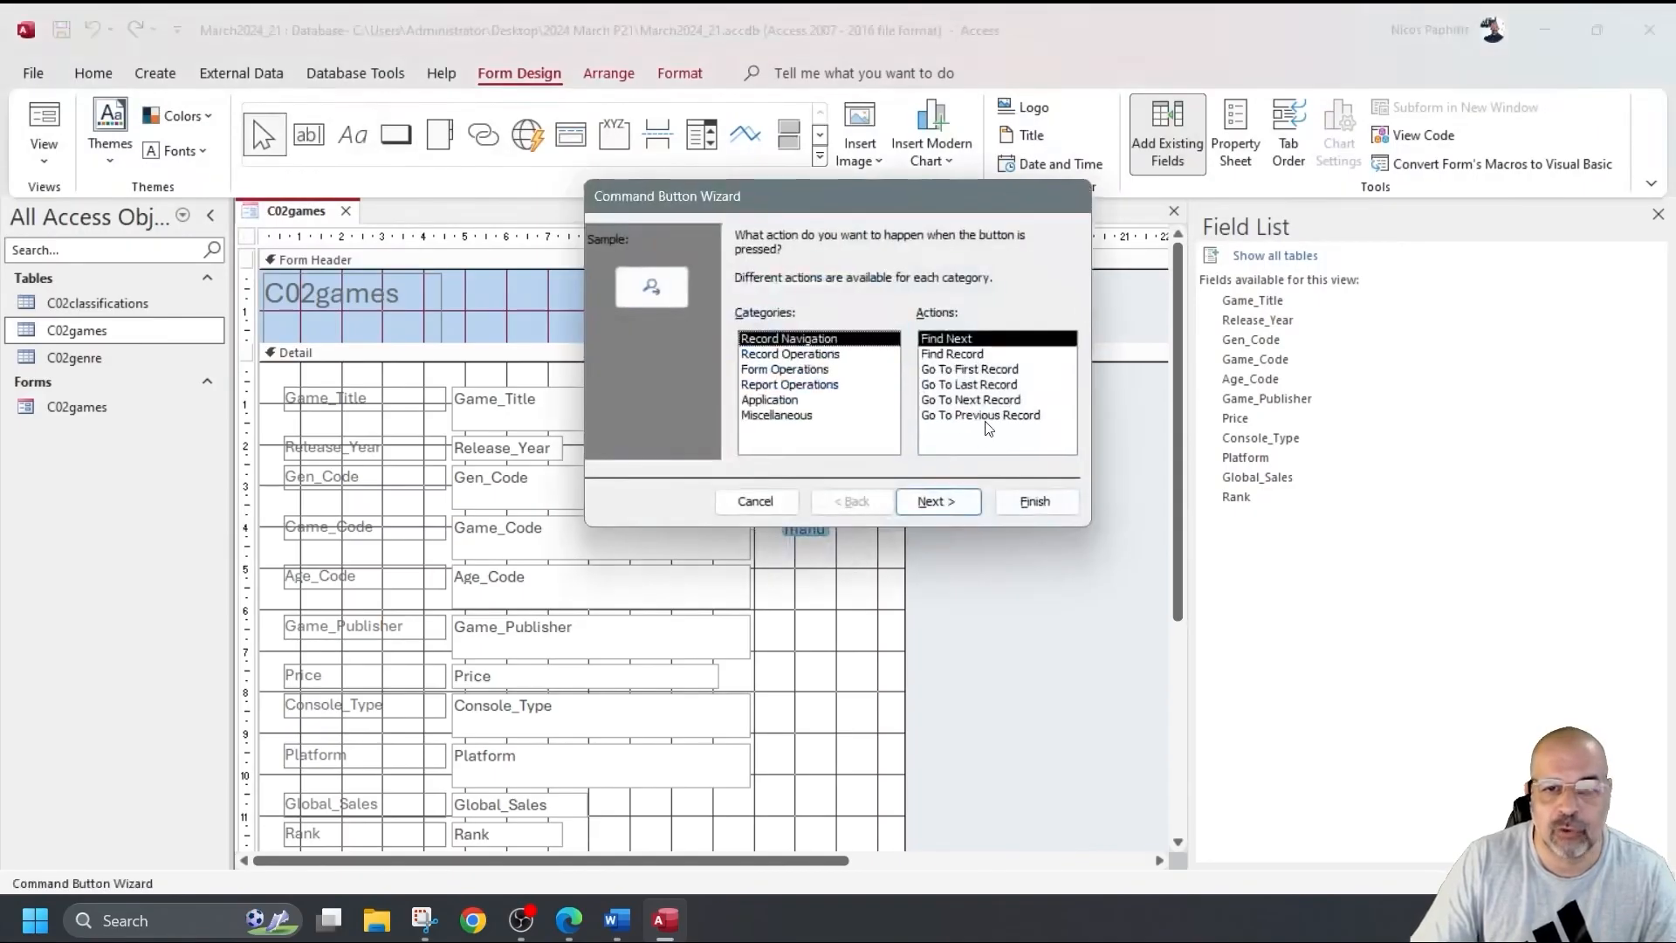
left_click(973, 415)
left_click(1030, 502)
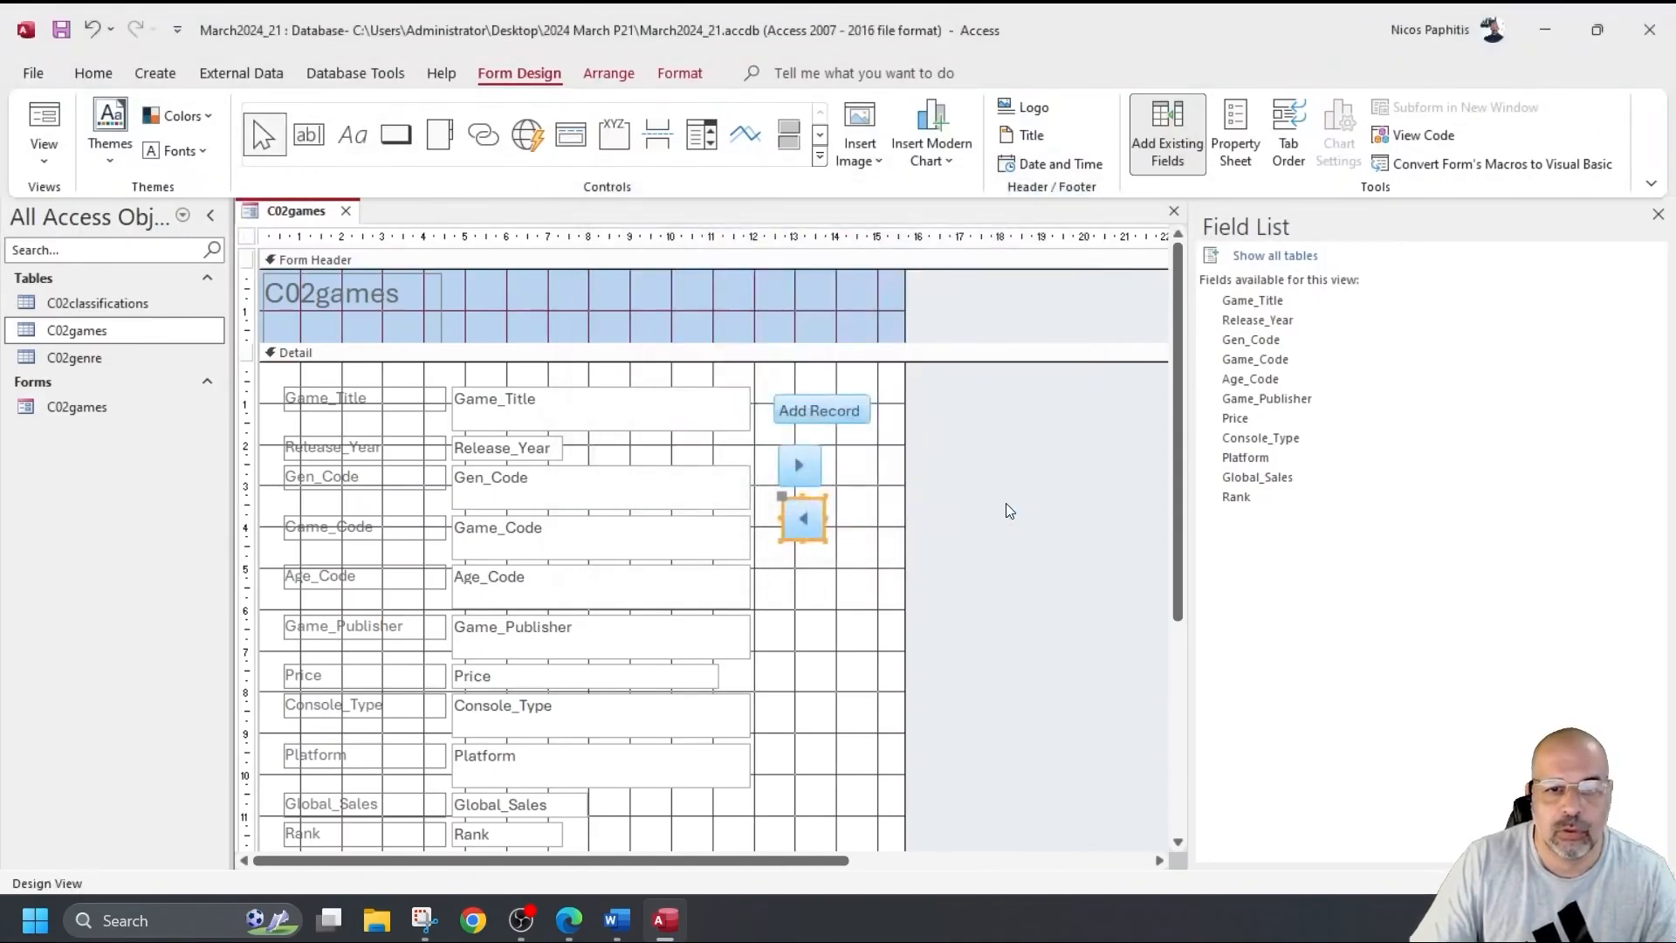
Check the new buttons and field labels, then show the form in Form View.
left_click(813, 566)
left_click(819, 517)
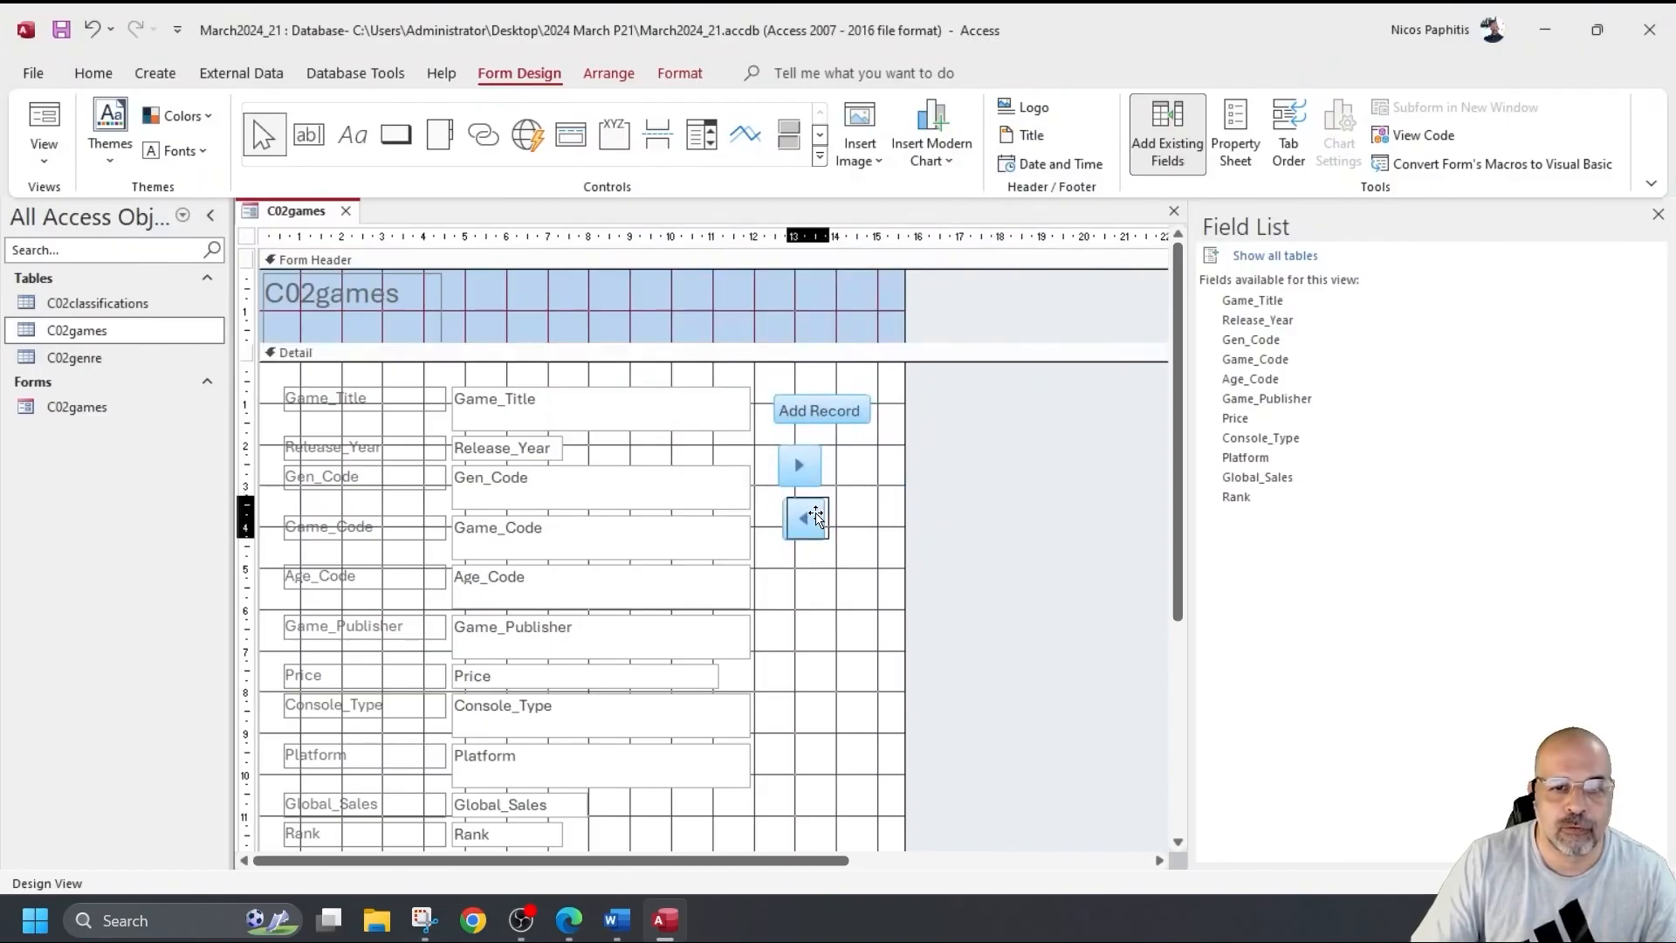
left_click(328, 290)
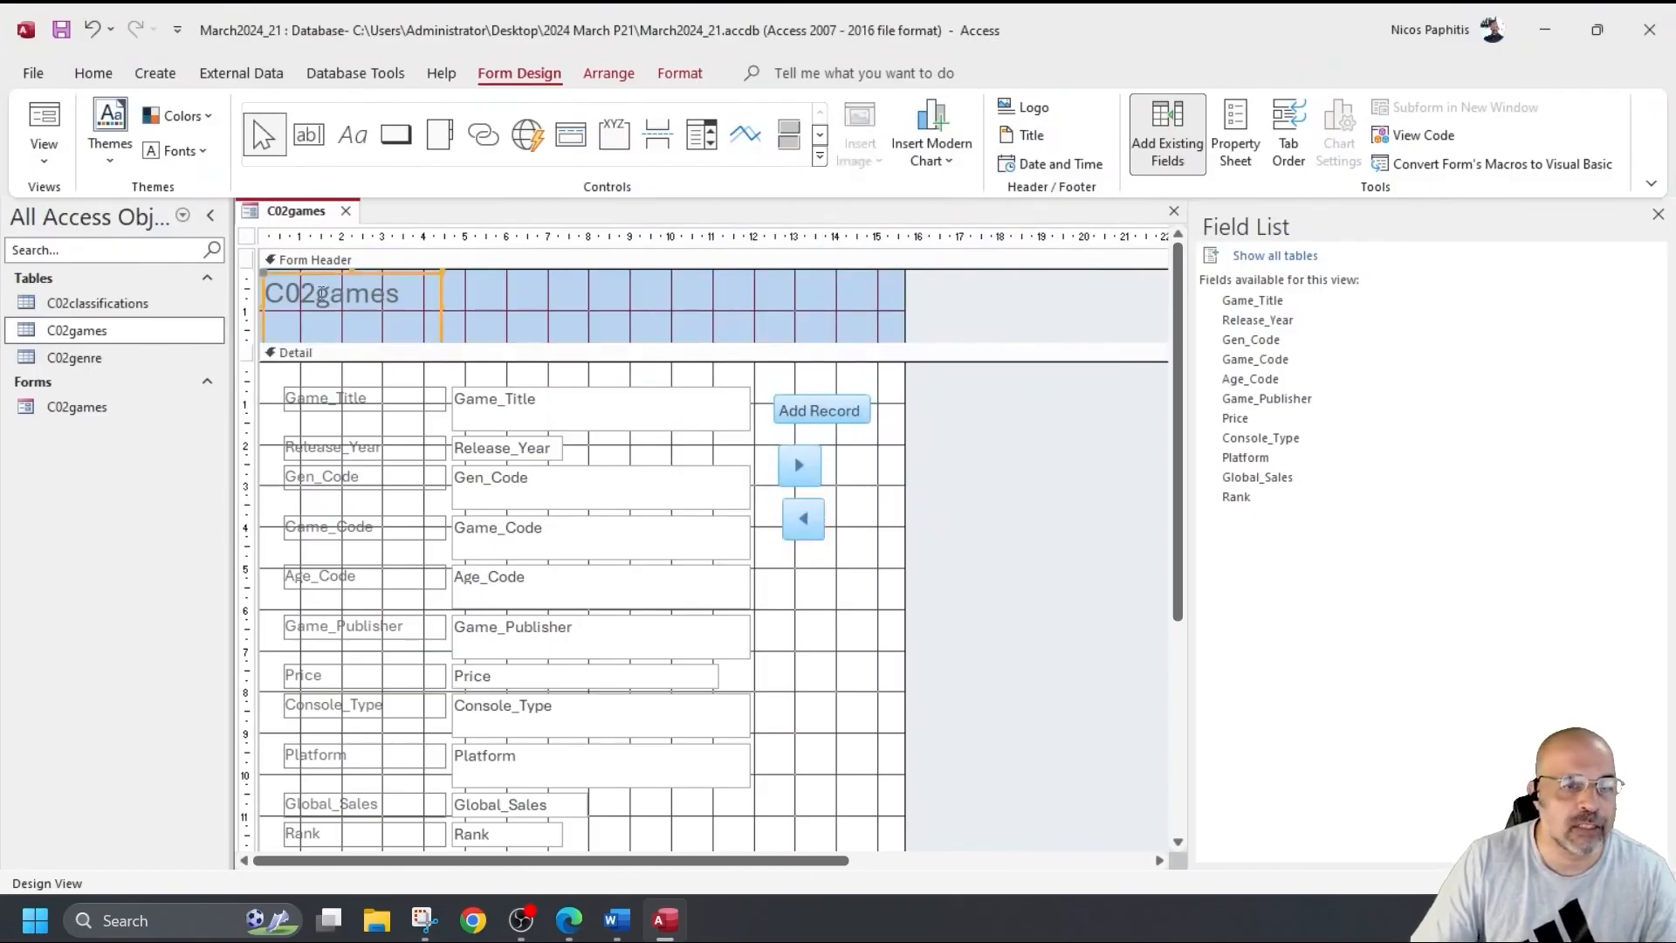
left_click_drag(375, 373, 281, 852)
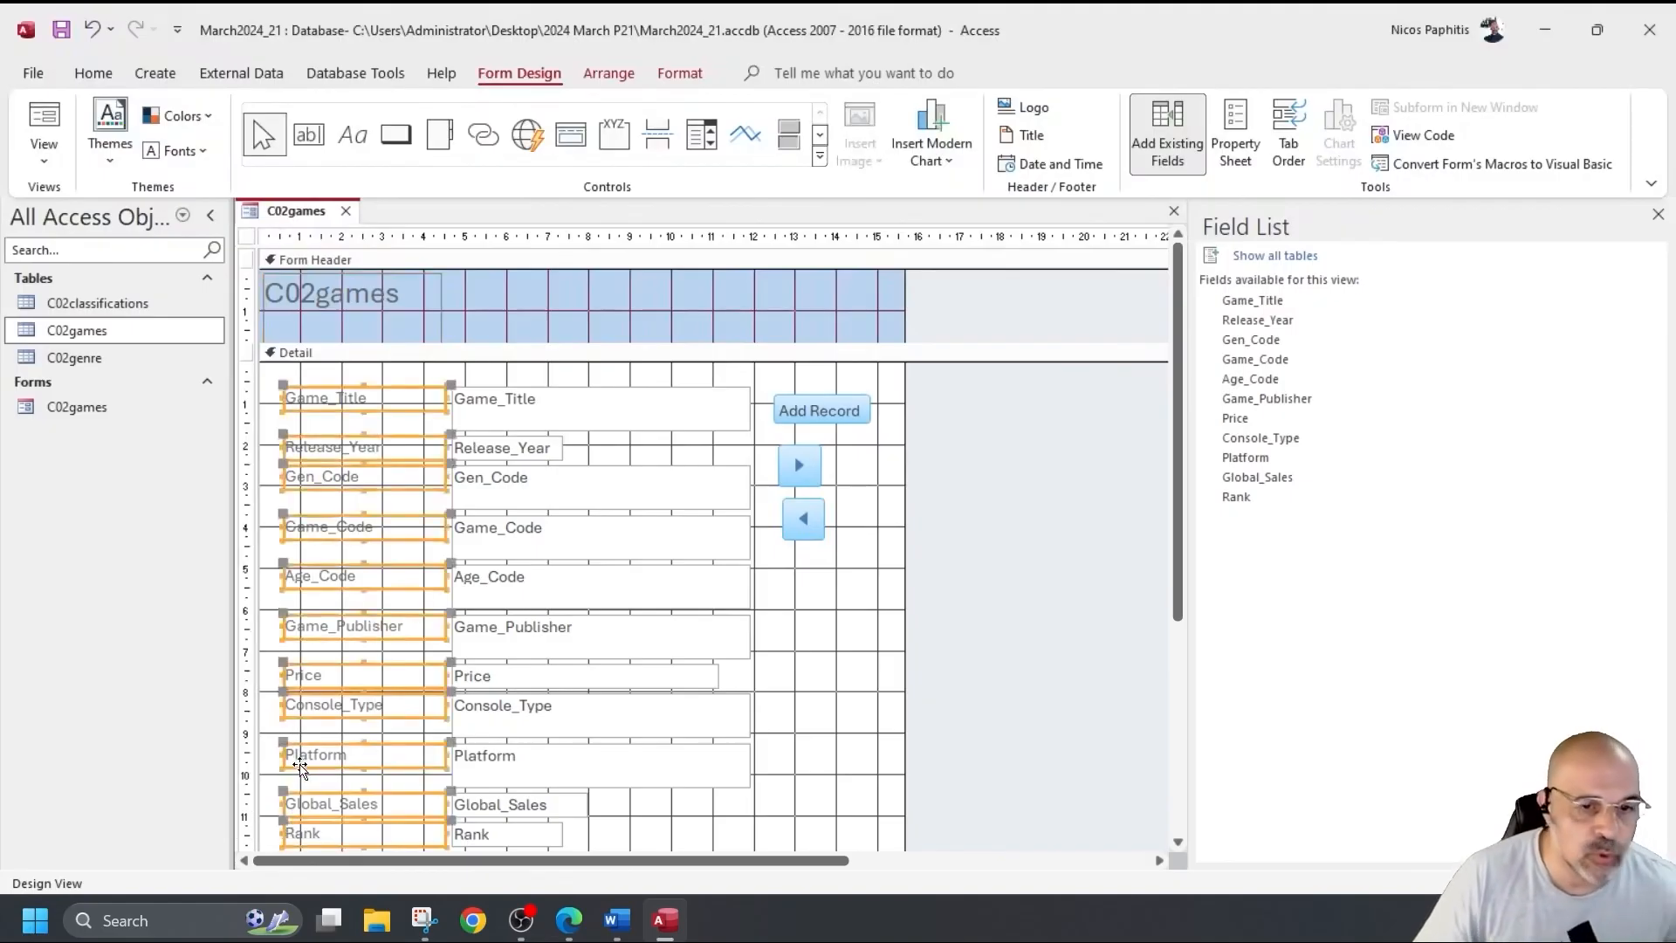
left_click(828, 616)
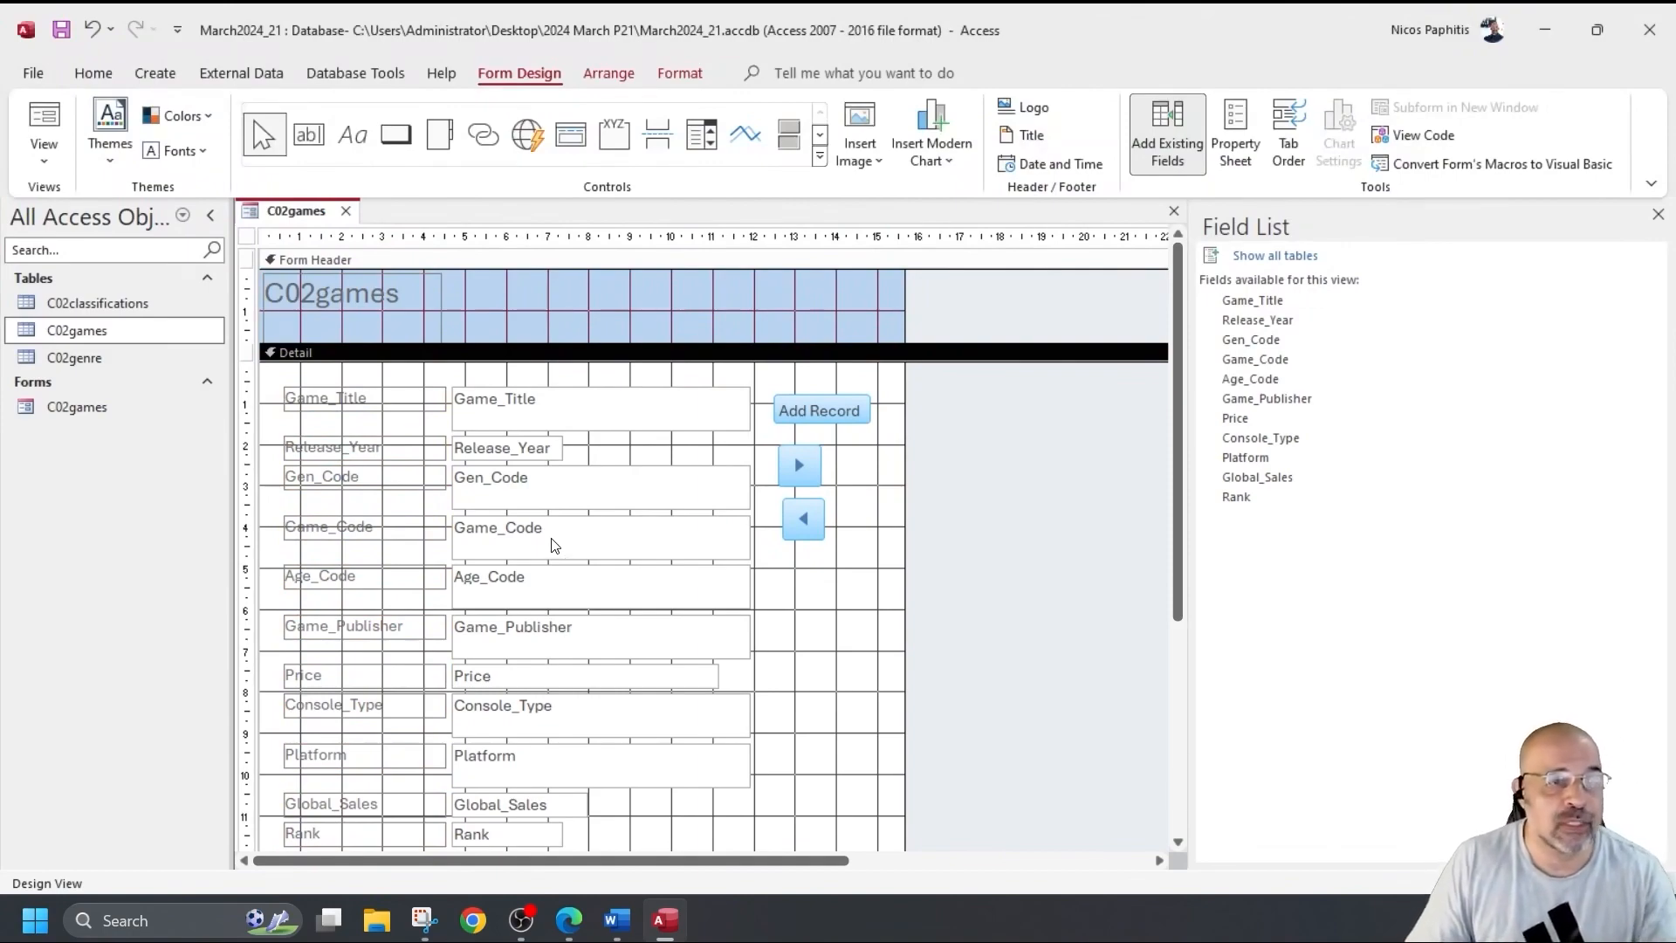
left_click(43, 122)
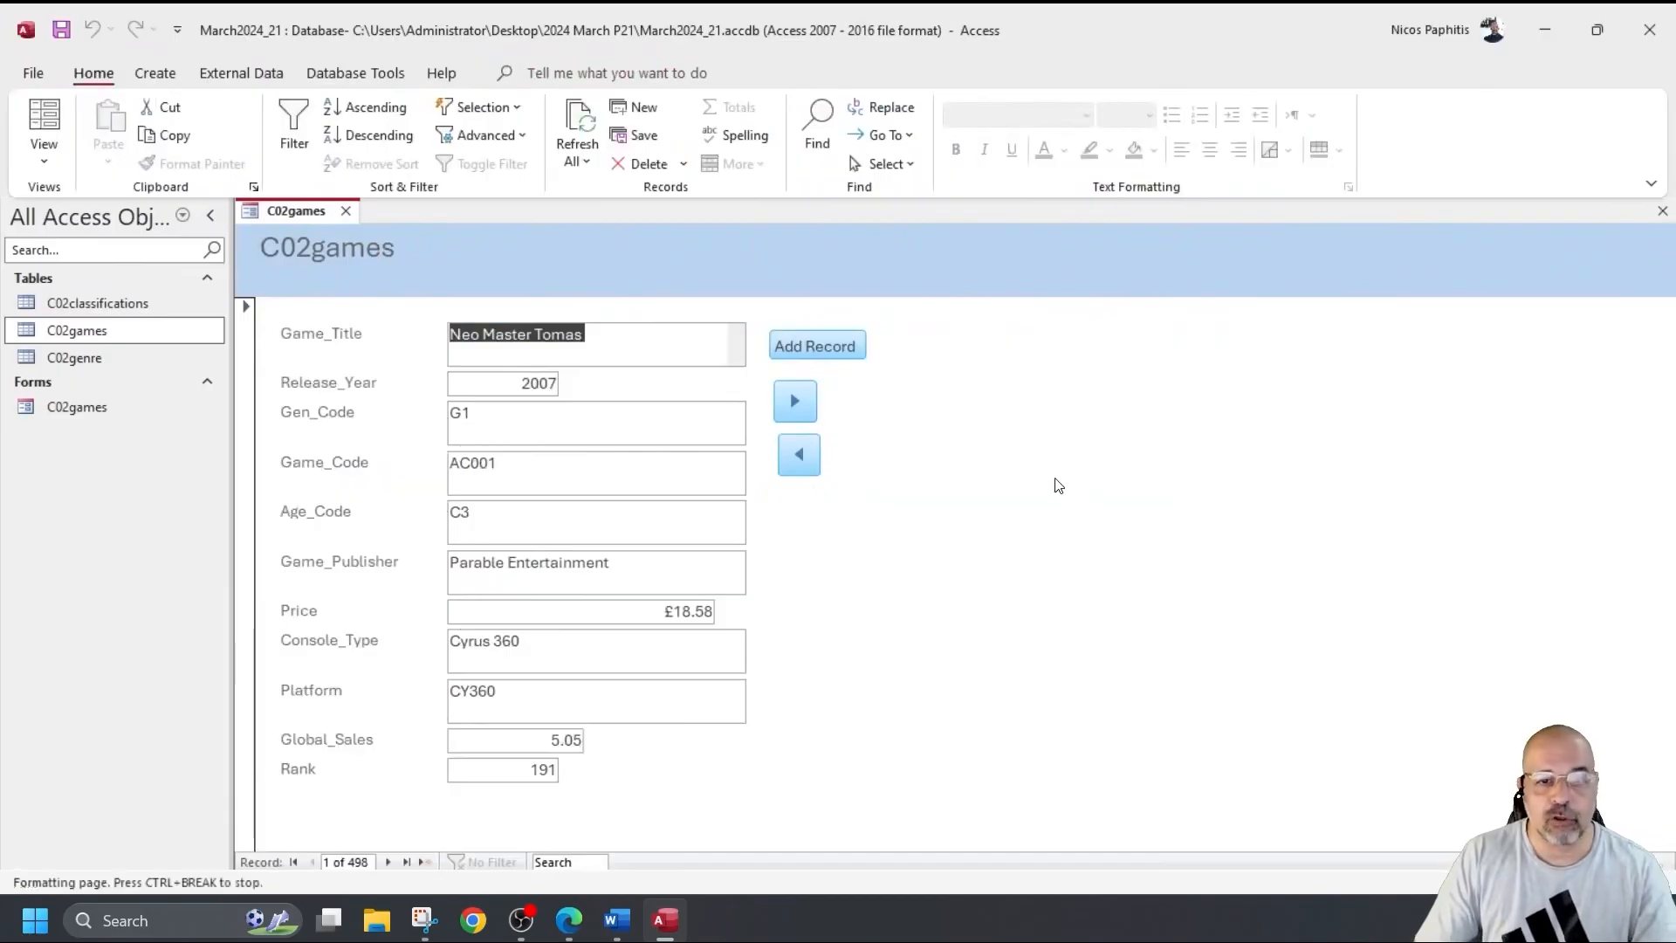
Test the next and previous record buttons, then start a blank new record.
left_click(788, 398)
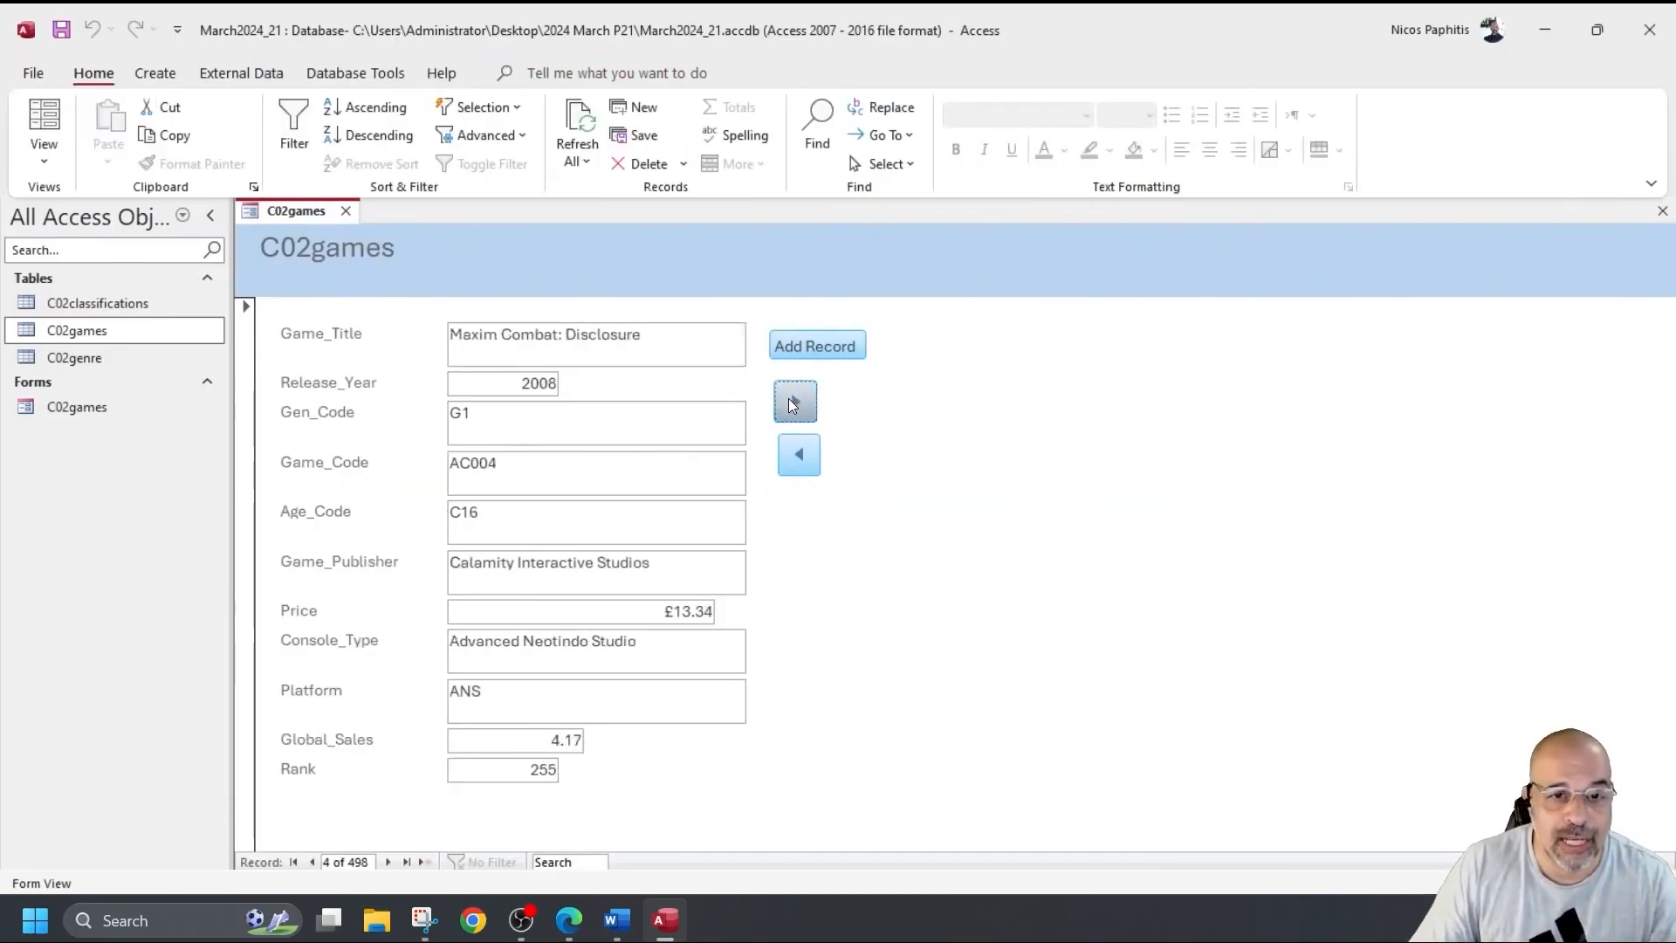
left_click(789, 398)
left_click(789, 398)
left_click(799, 454)
left_click(799, 453)
left_click(799, 453)
left_click(799, 453)
left_click(799, 400)
left_click(798, 400)
left_click(835, 348)
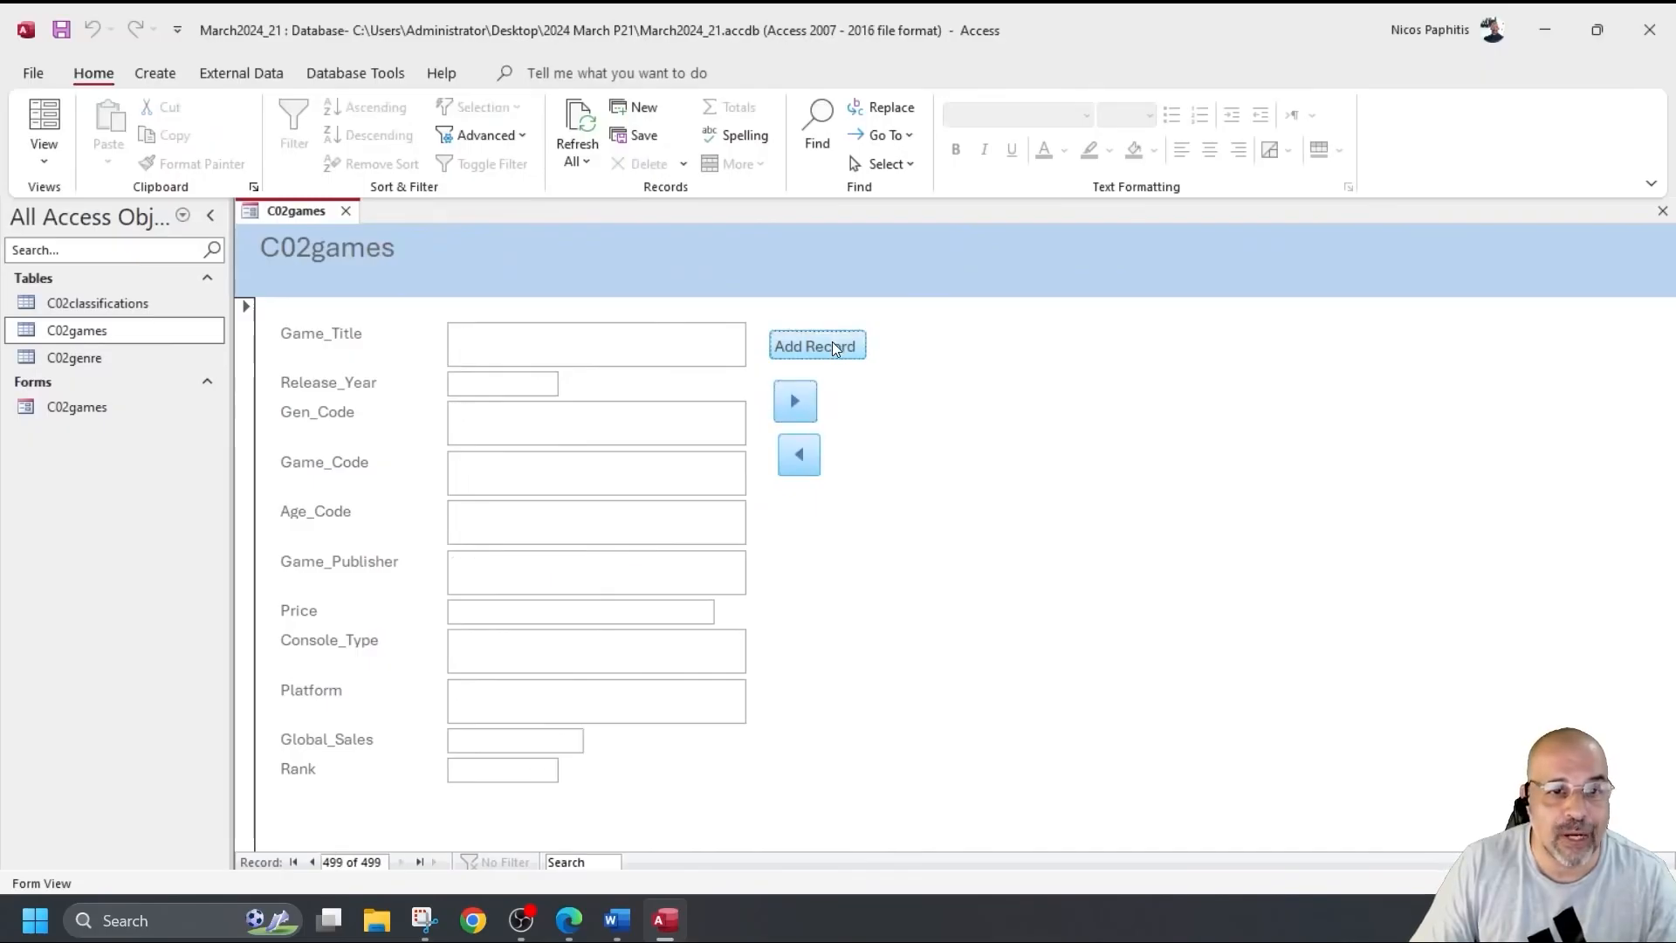
Enter title Dr Tomas, year 2006, G6, PZ020, C3, Creation Arts and price 18.20.
left_click(571, 346)
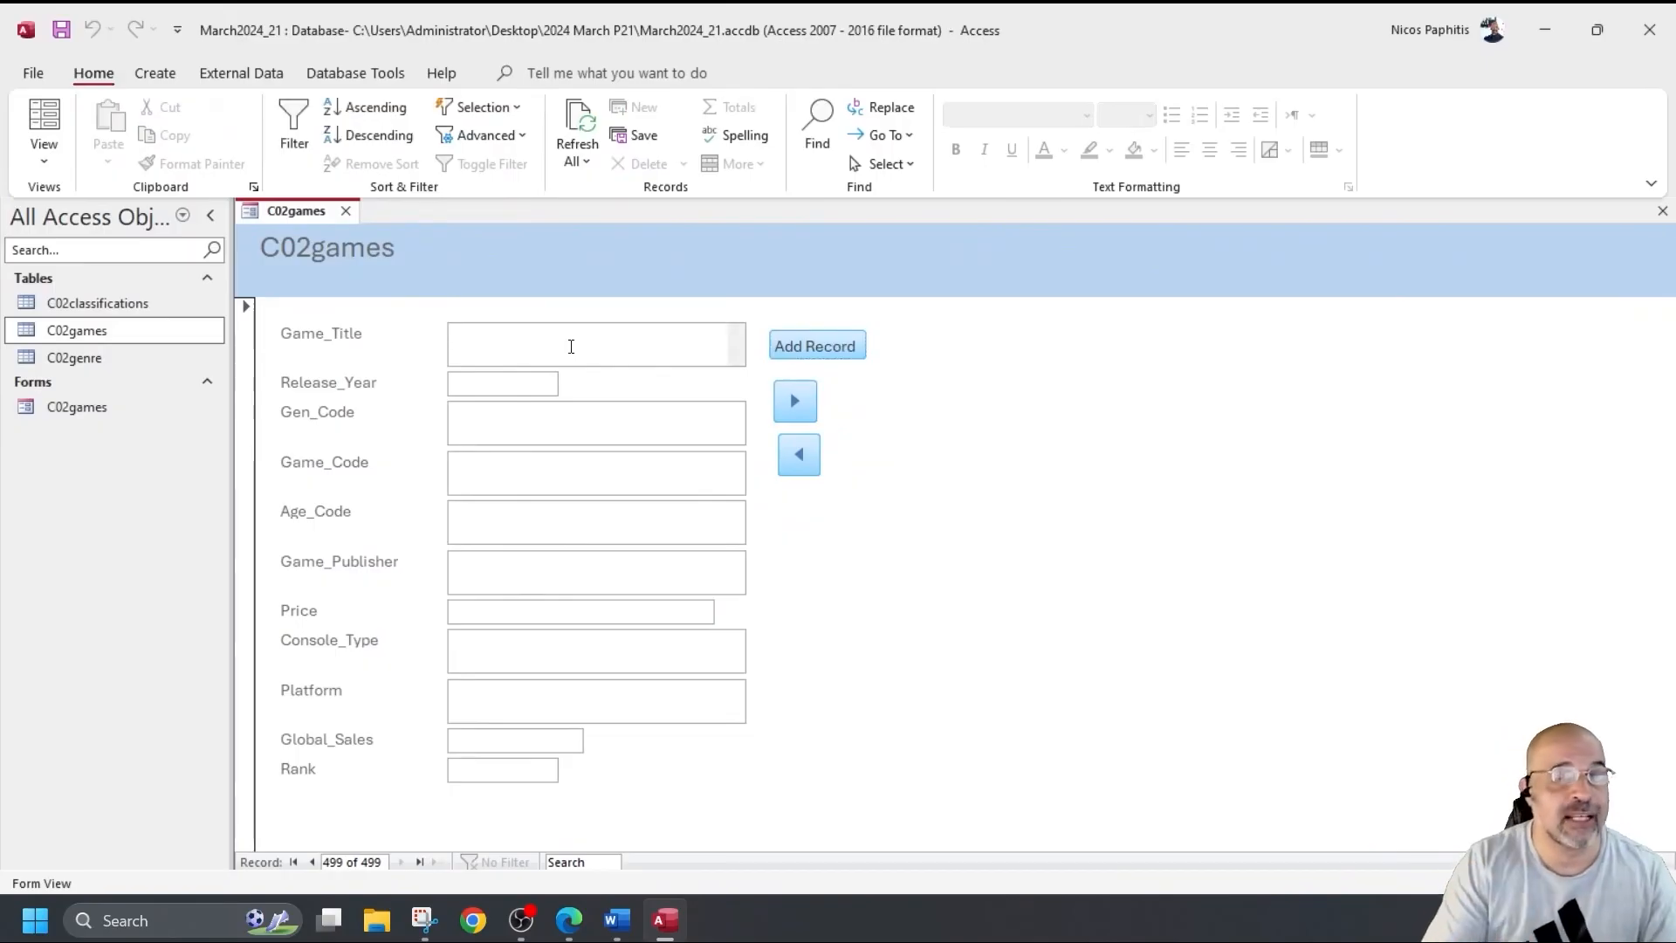
type("Dr Tomas")
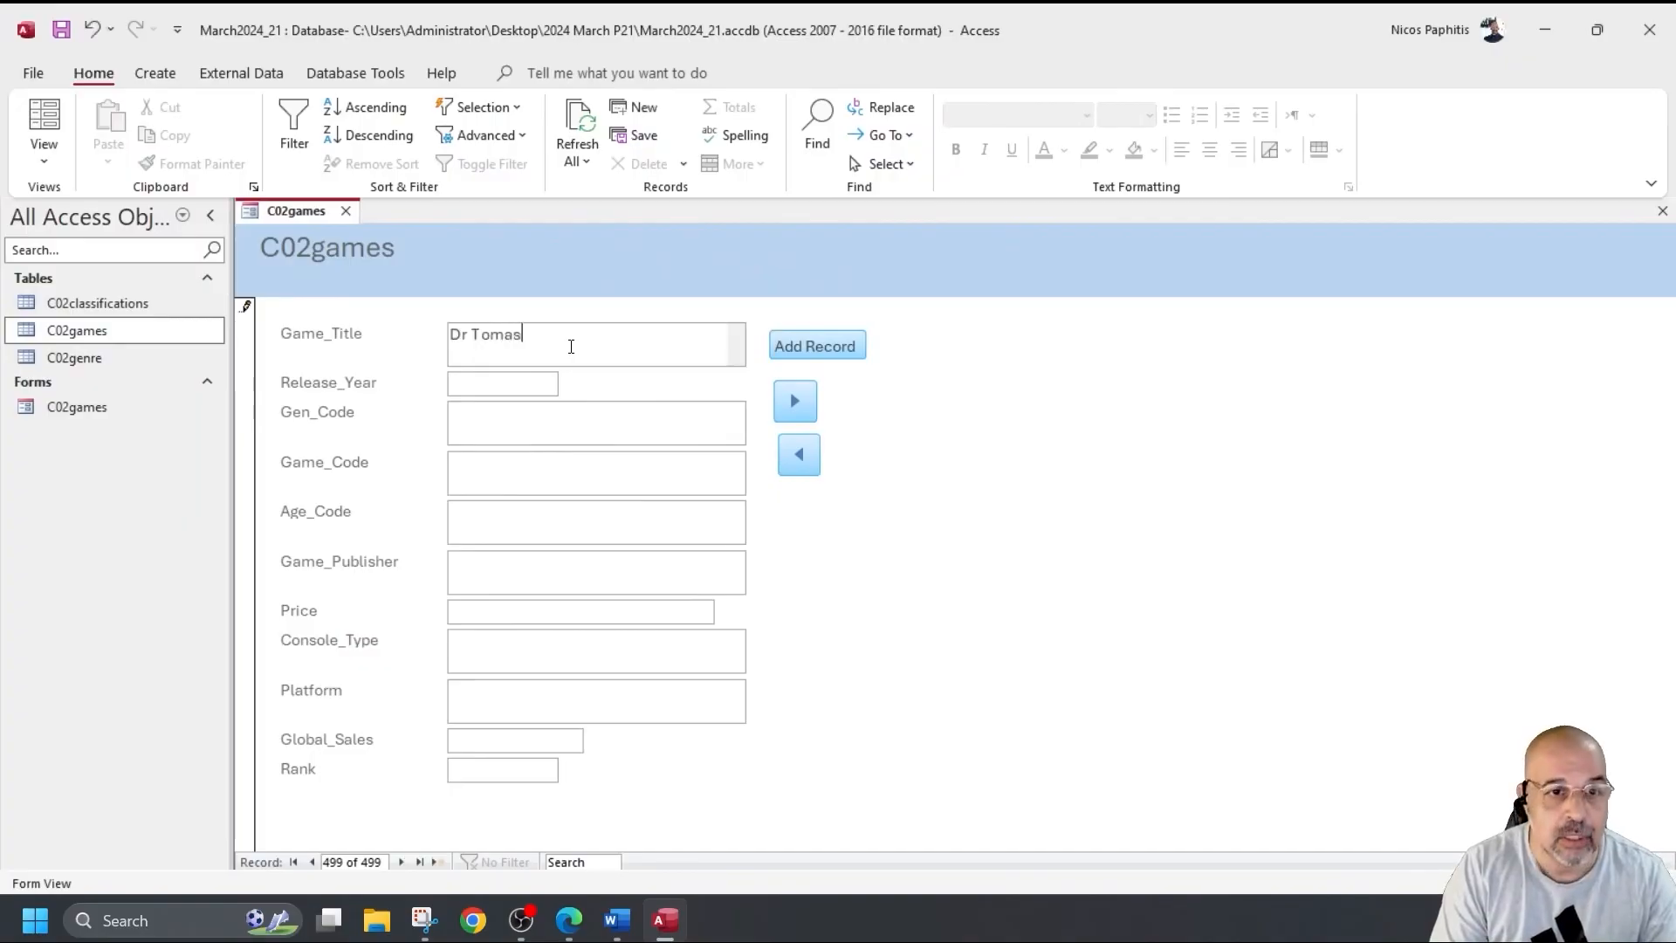
key("Tab")
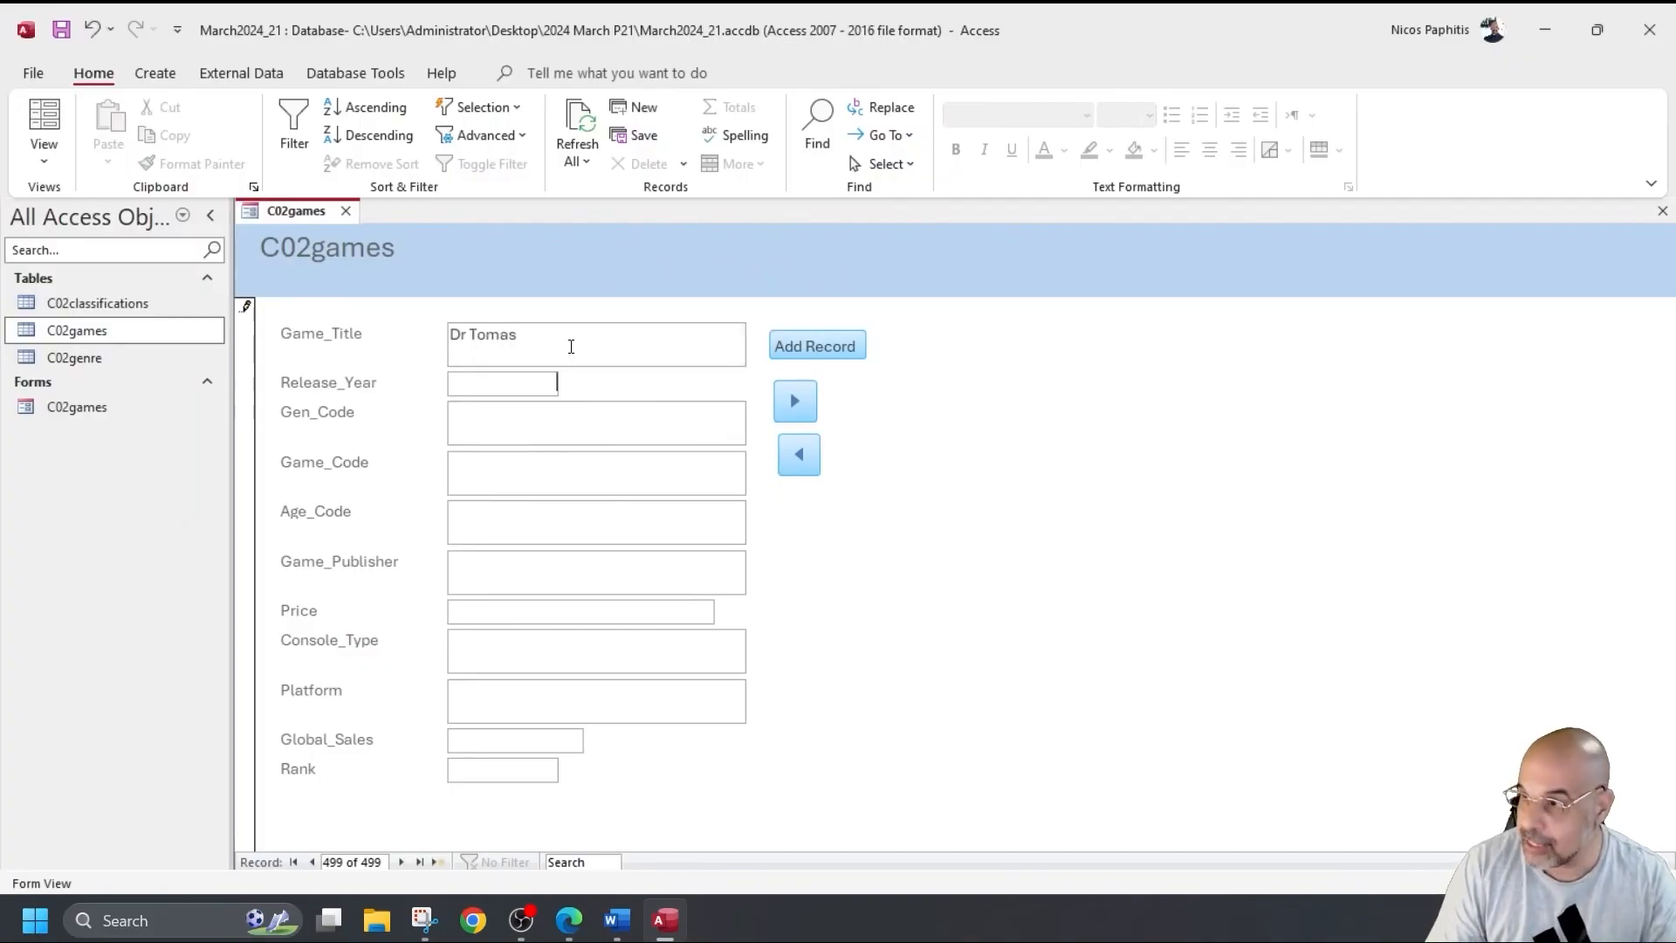
type("2006")
key("Tab")
type("G")
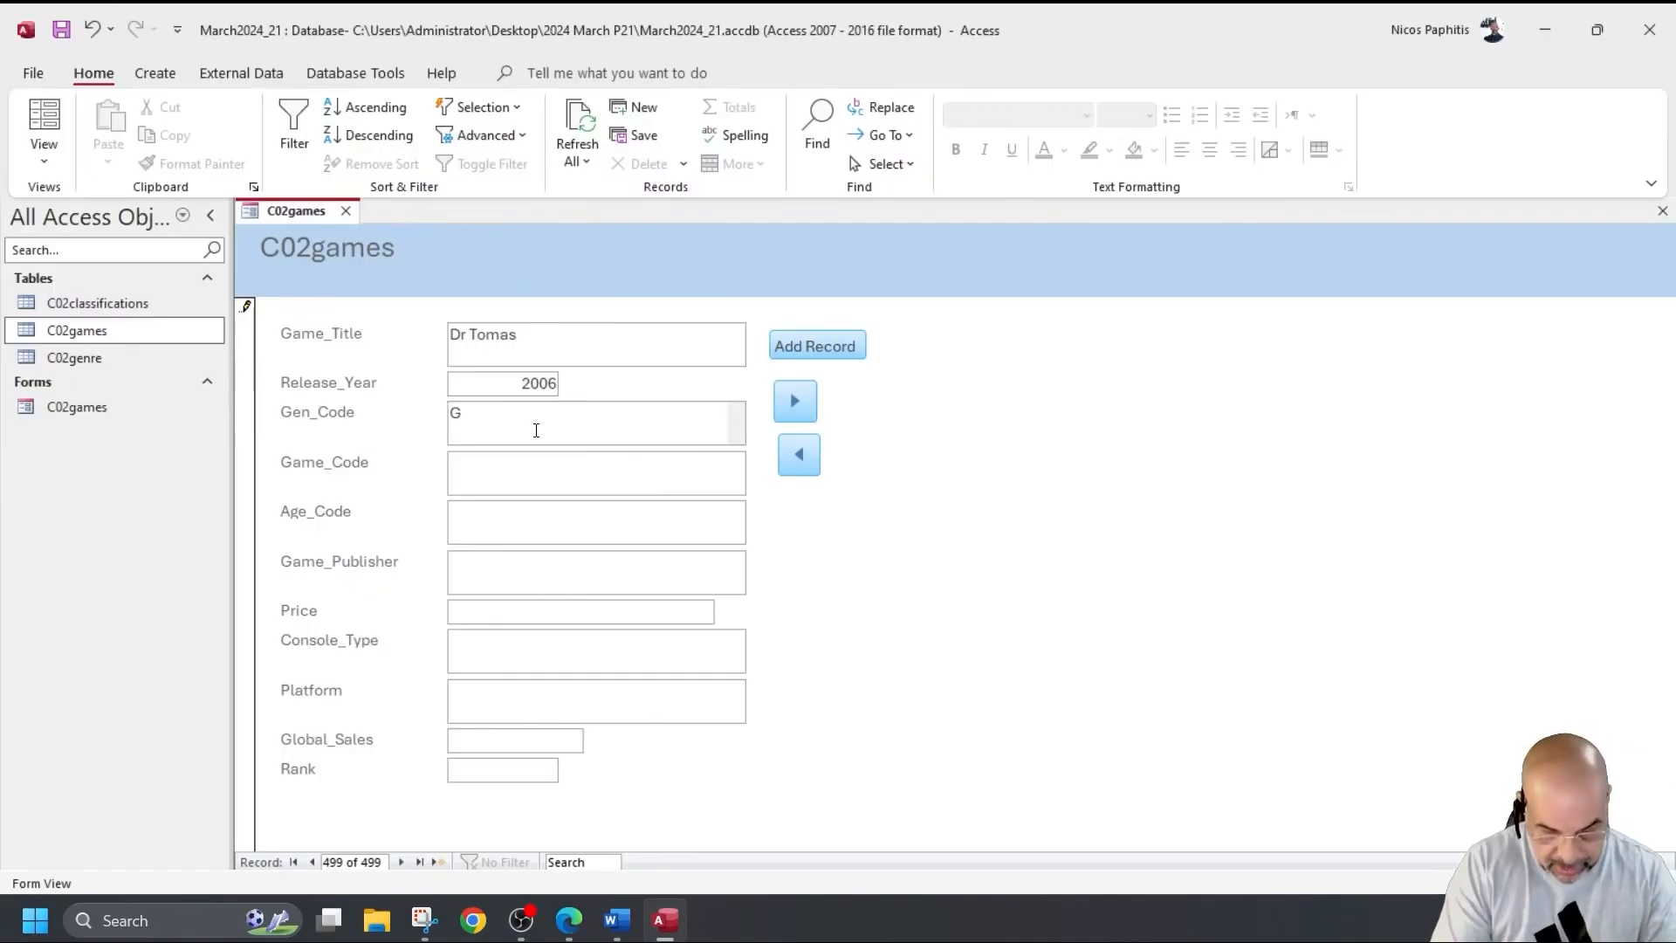
type("6")
key("Tab")
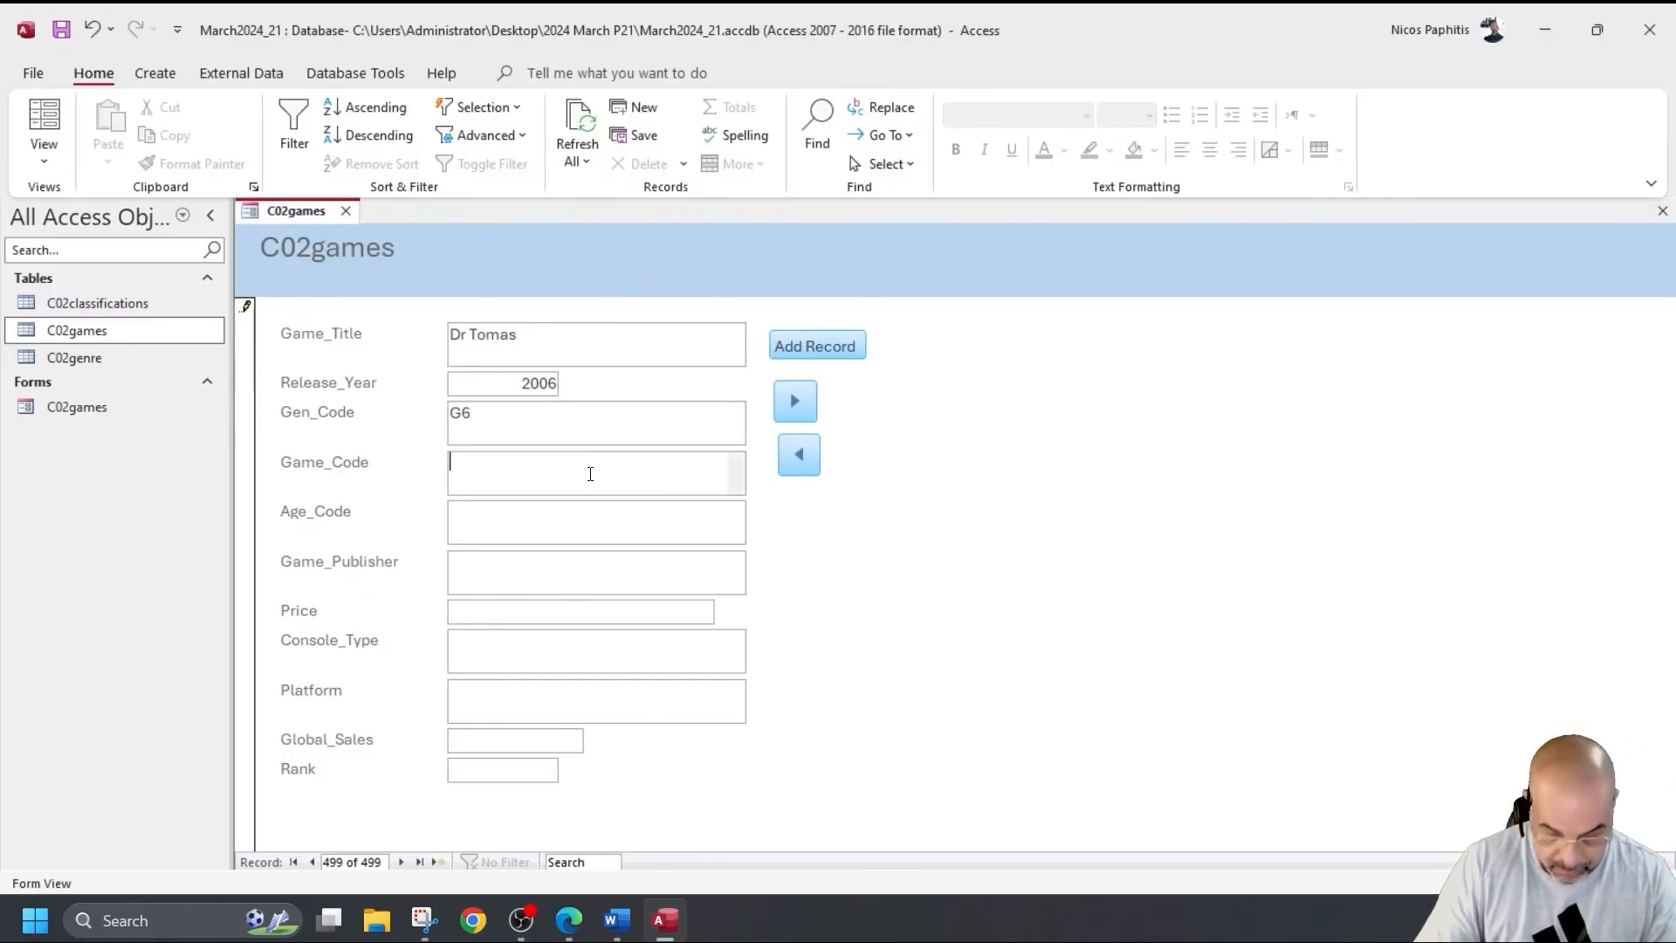
type("PZ020")
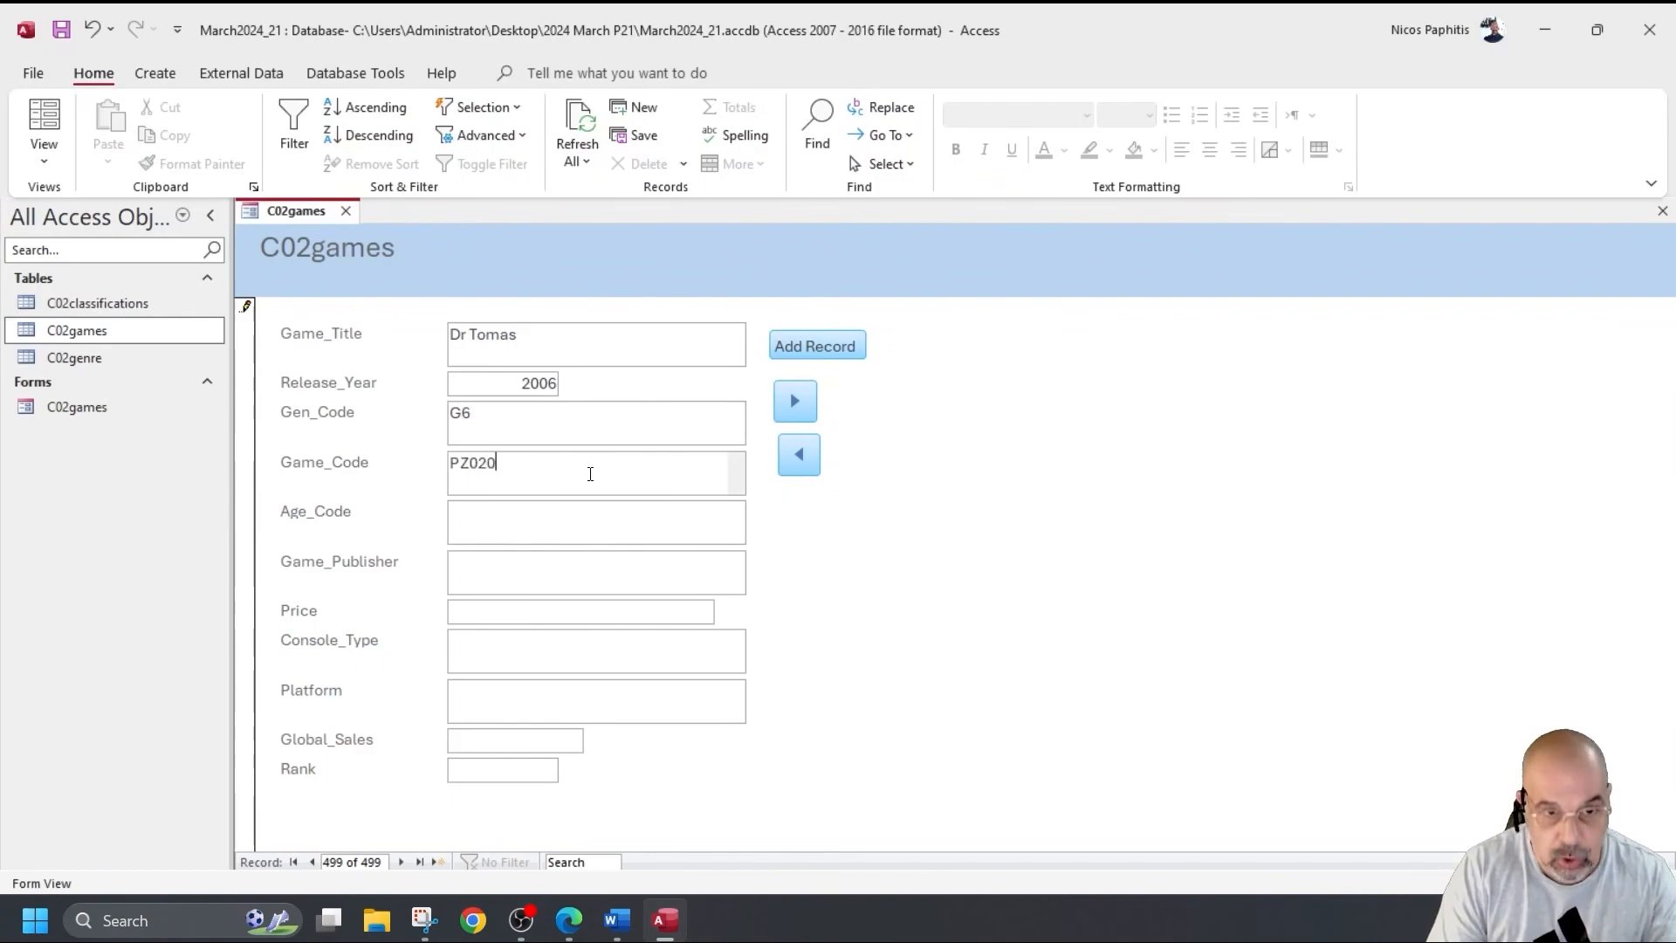
key("Tab")
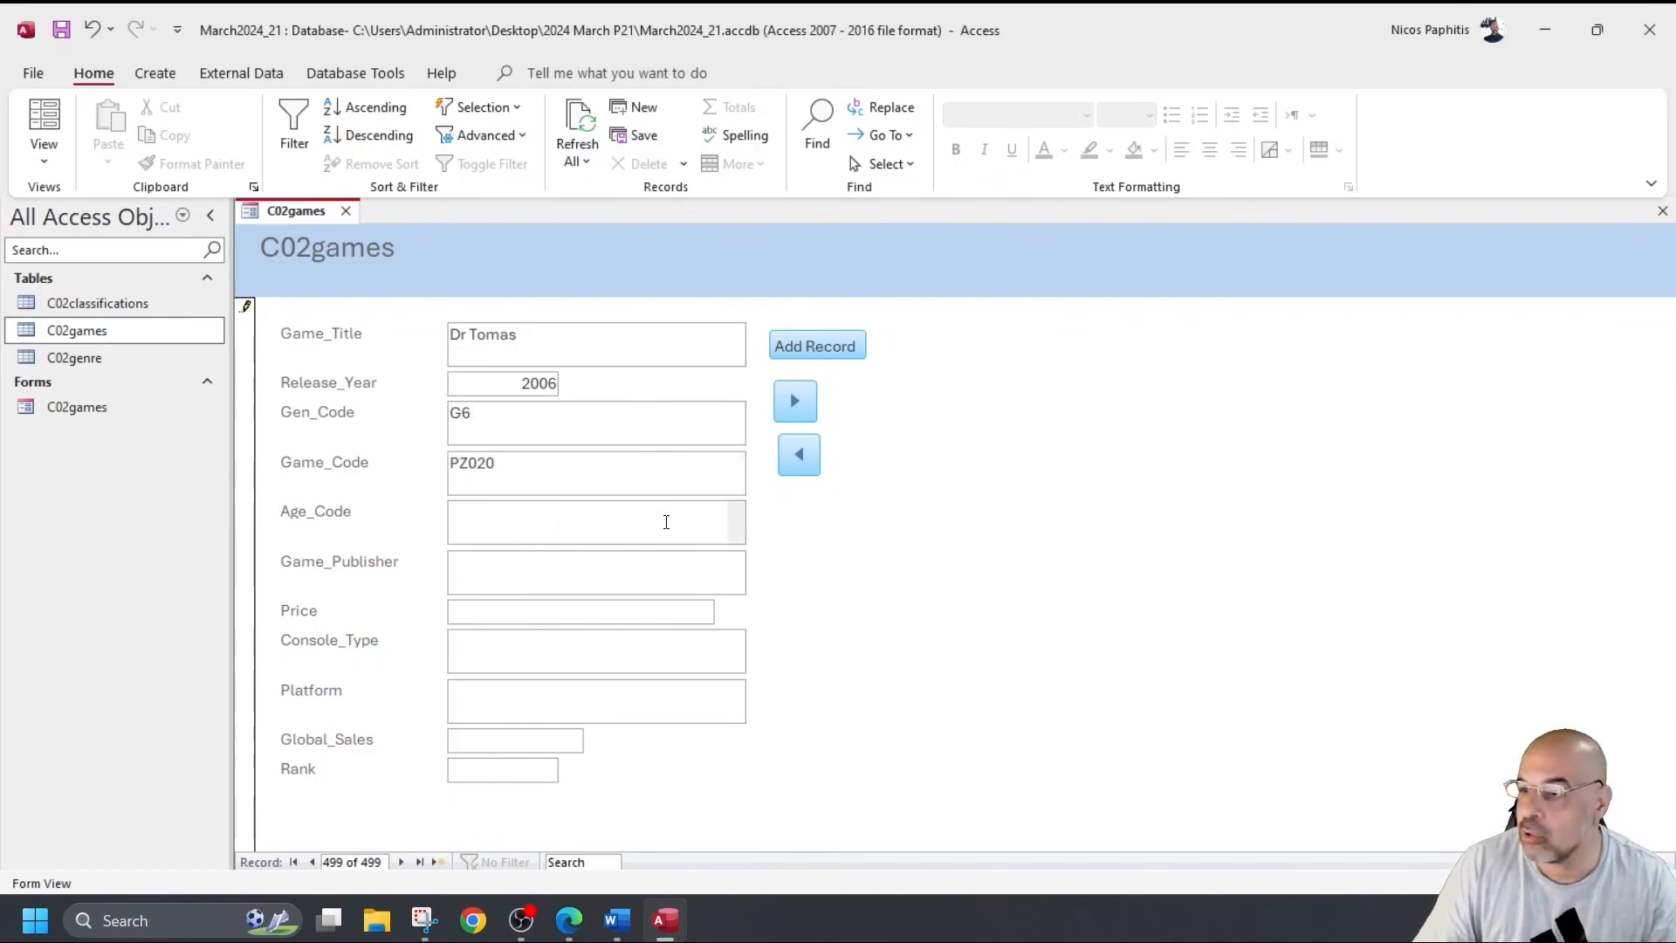
type("C3")
key("Tab")
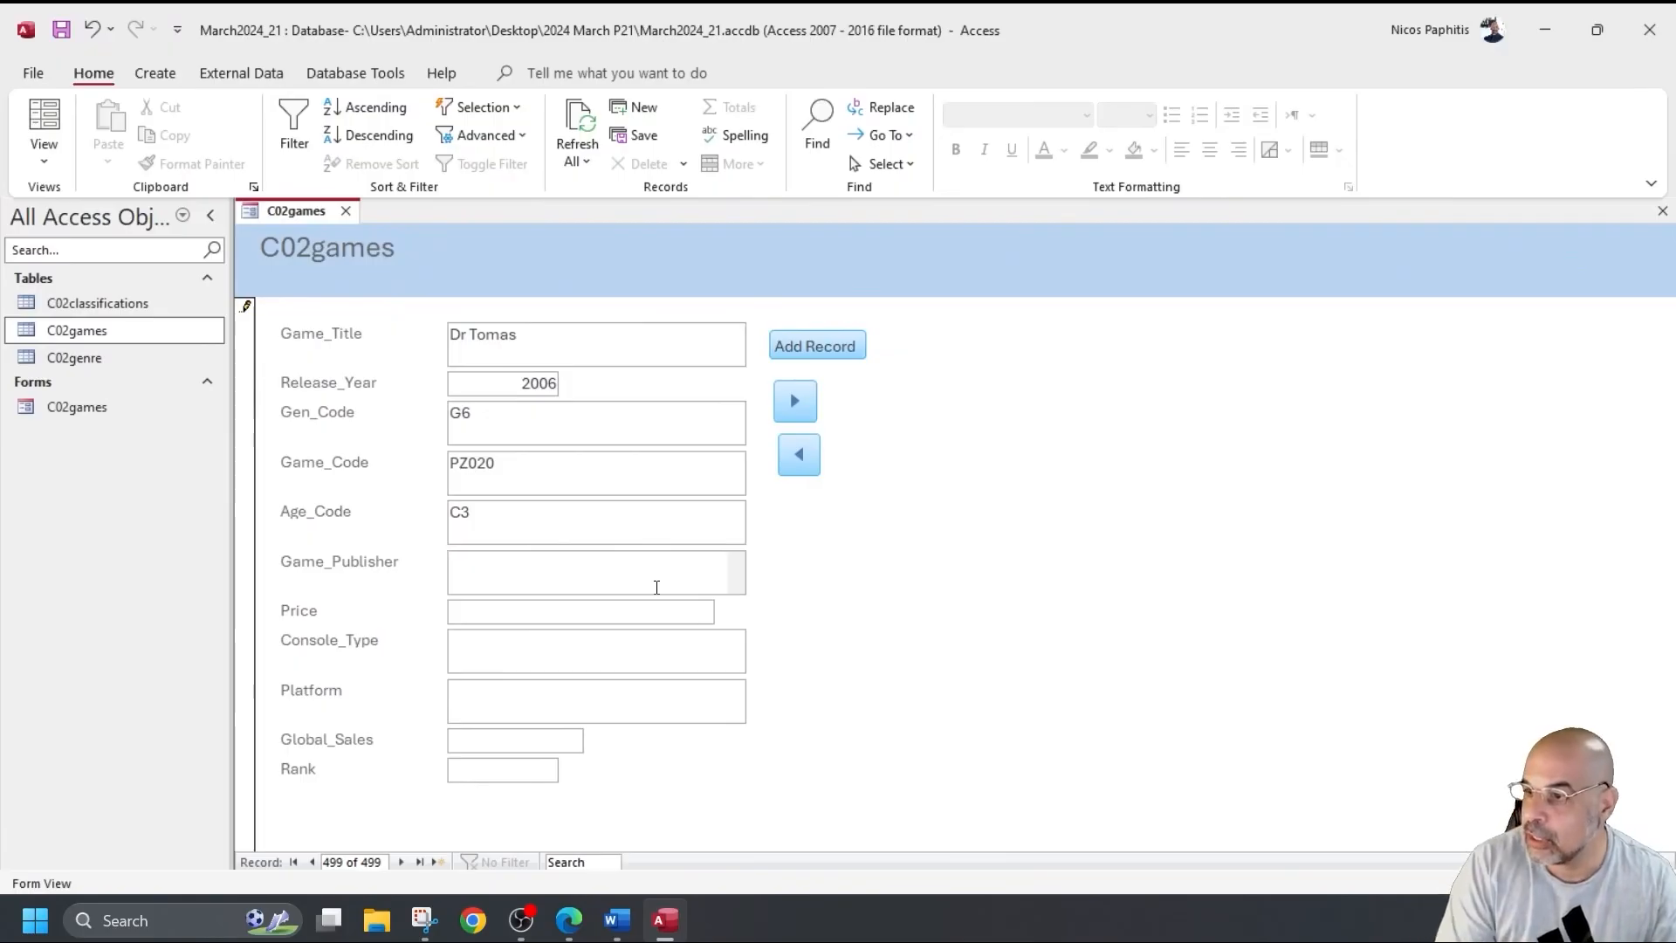
type("Creatio")
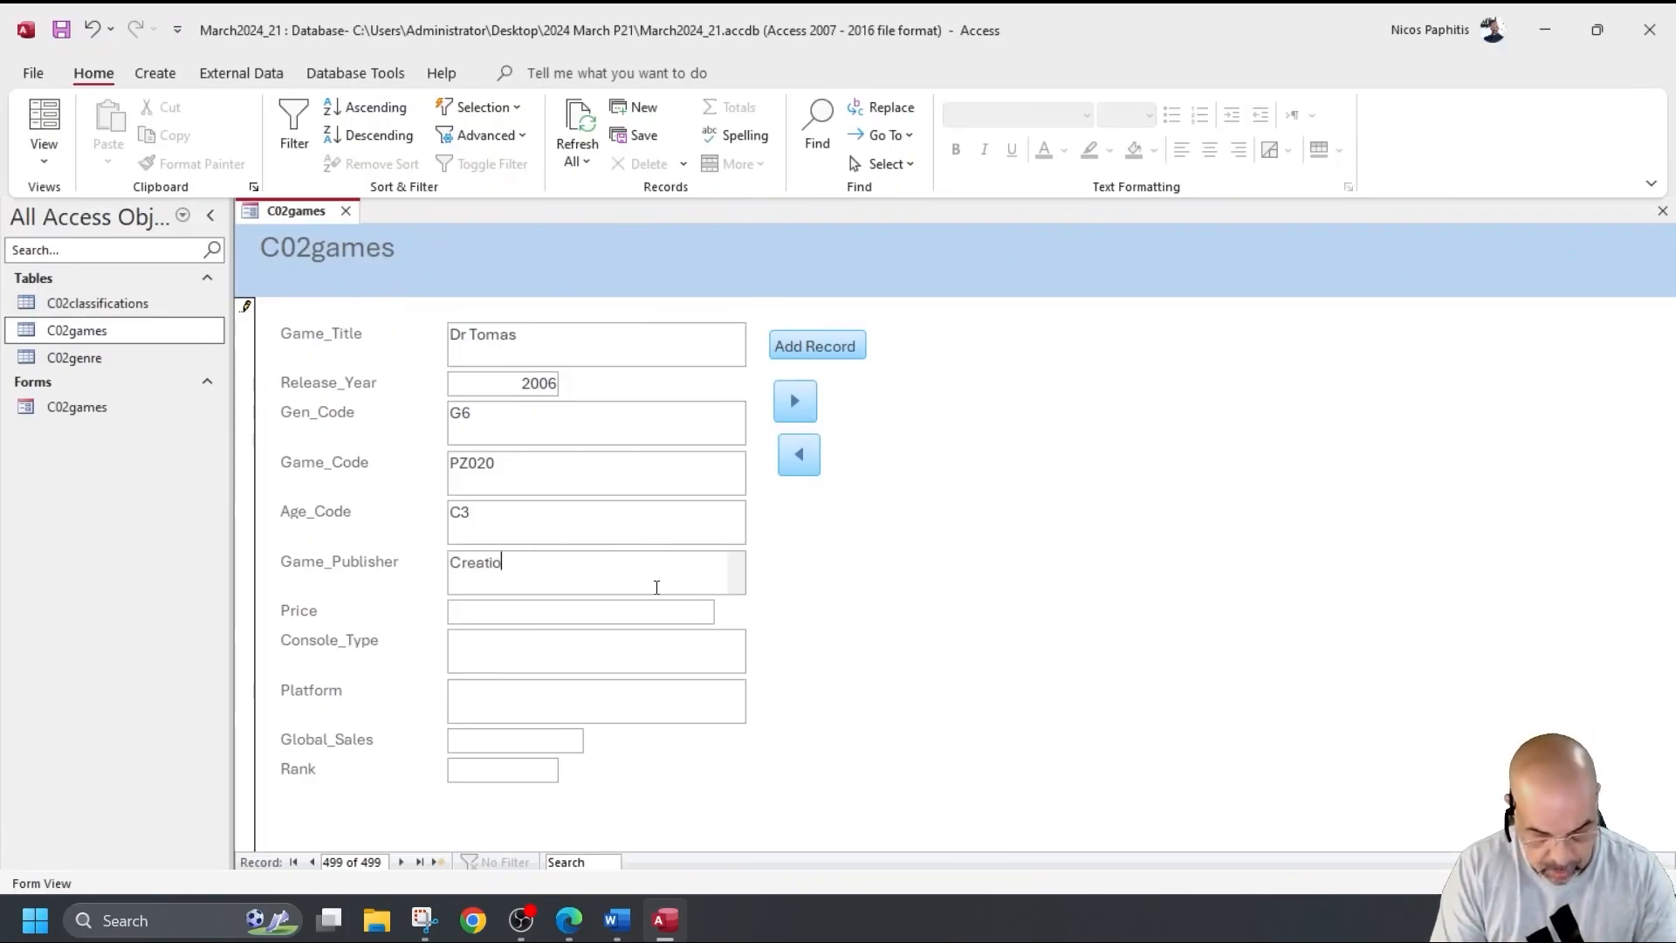
type("n Arts")
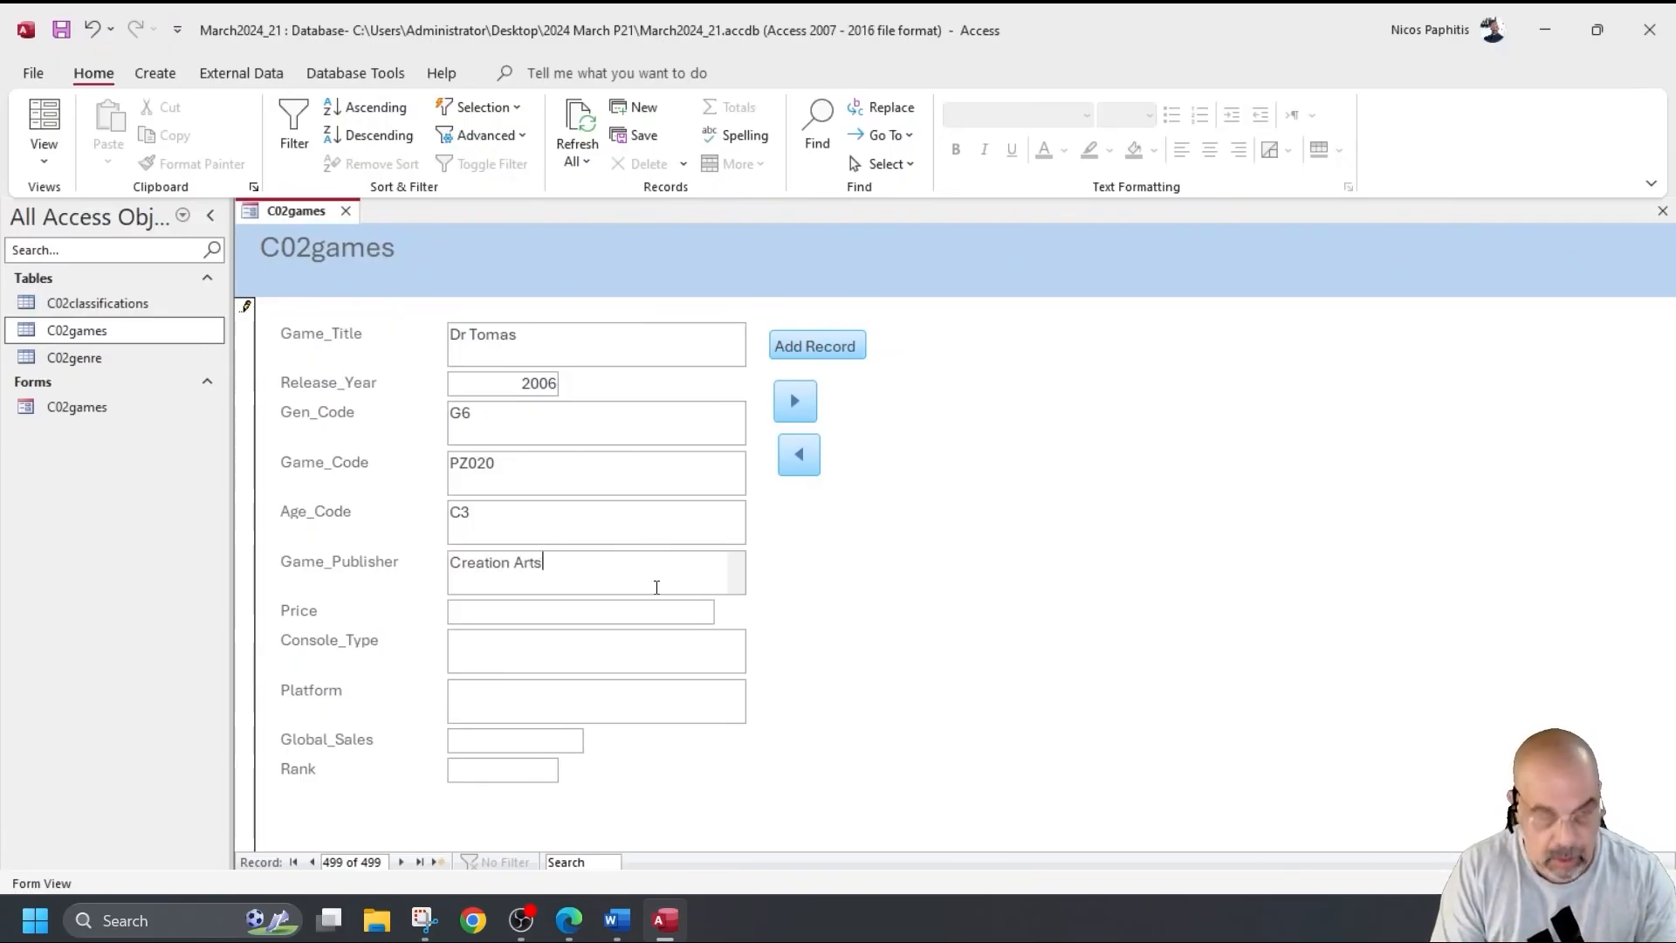
key("Tab")
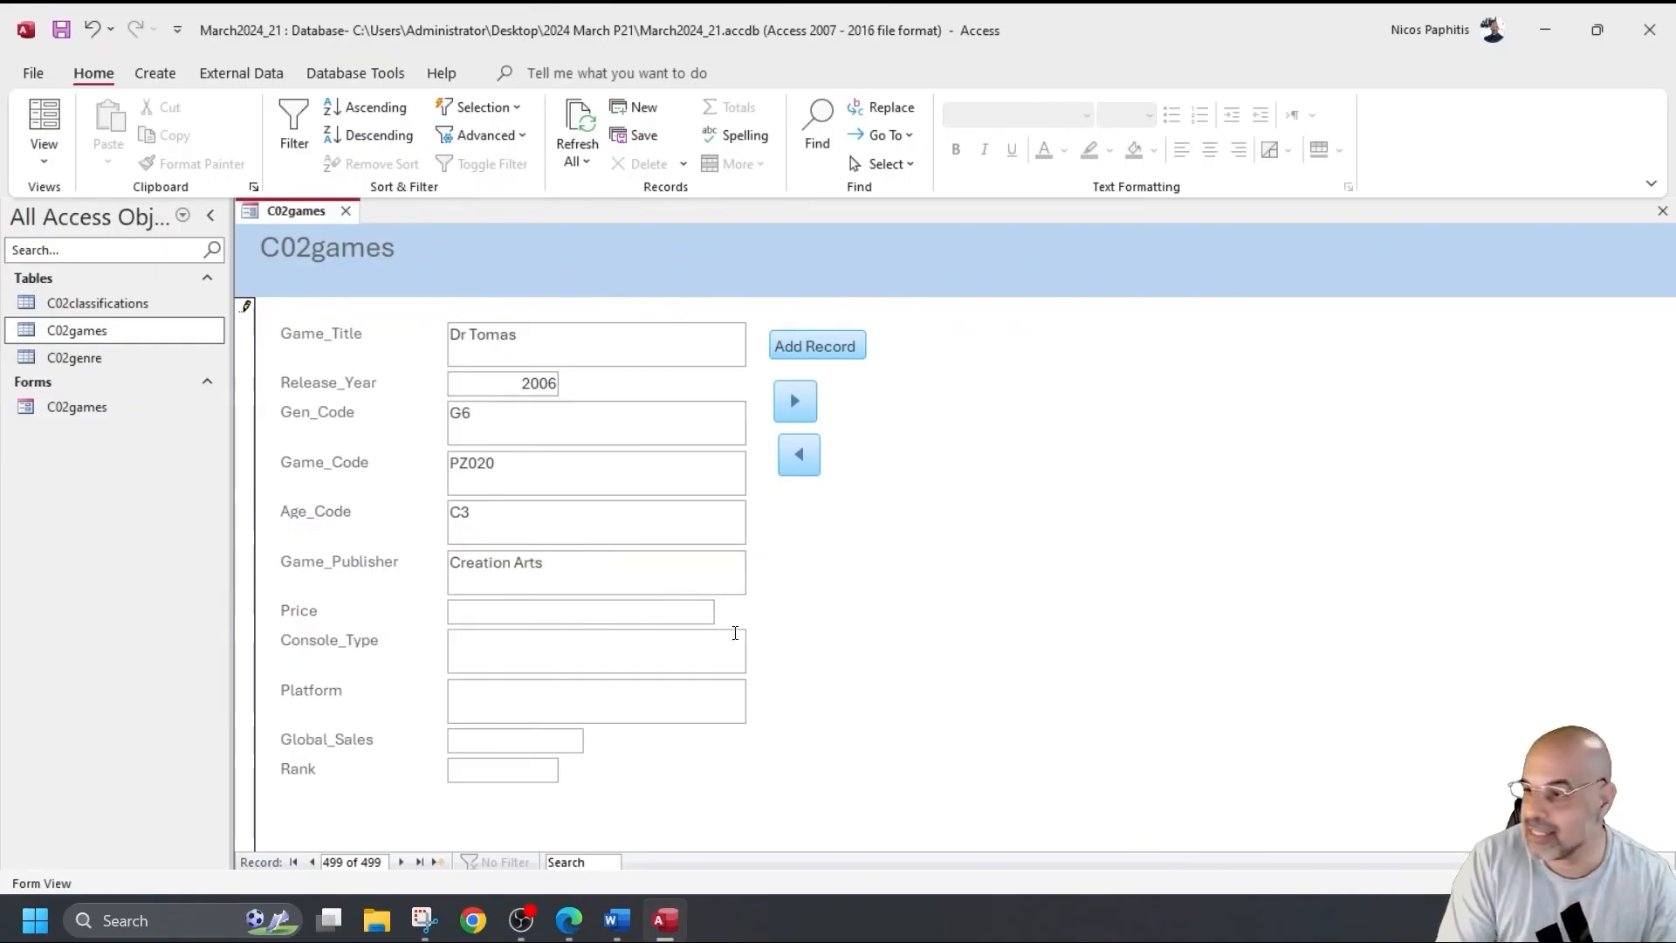
type("18.20")
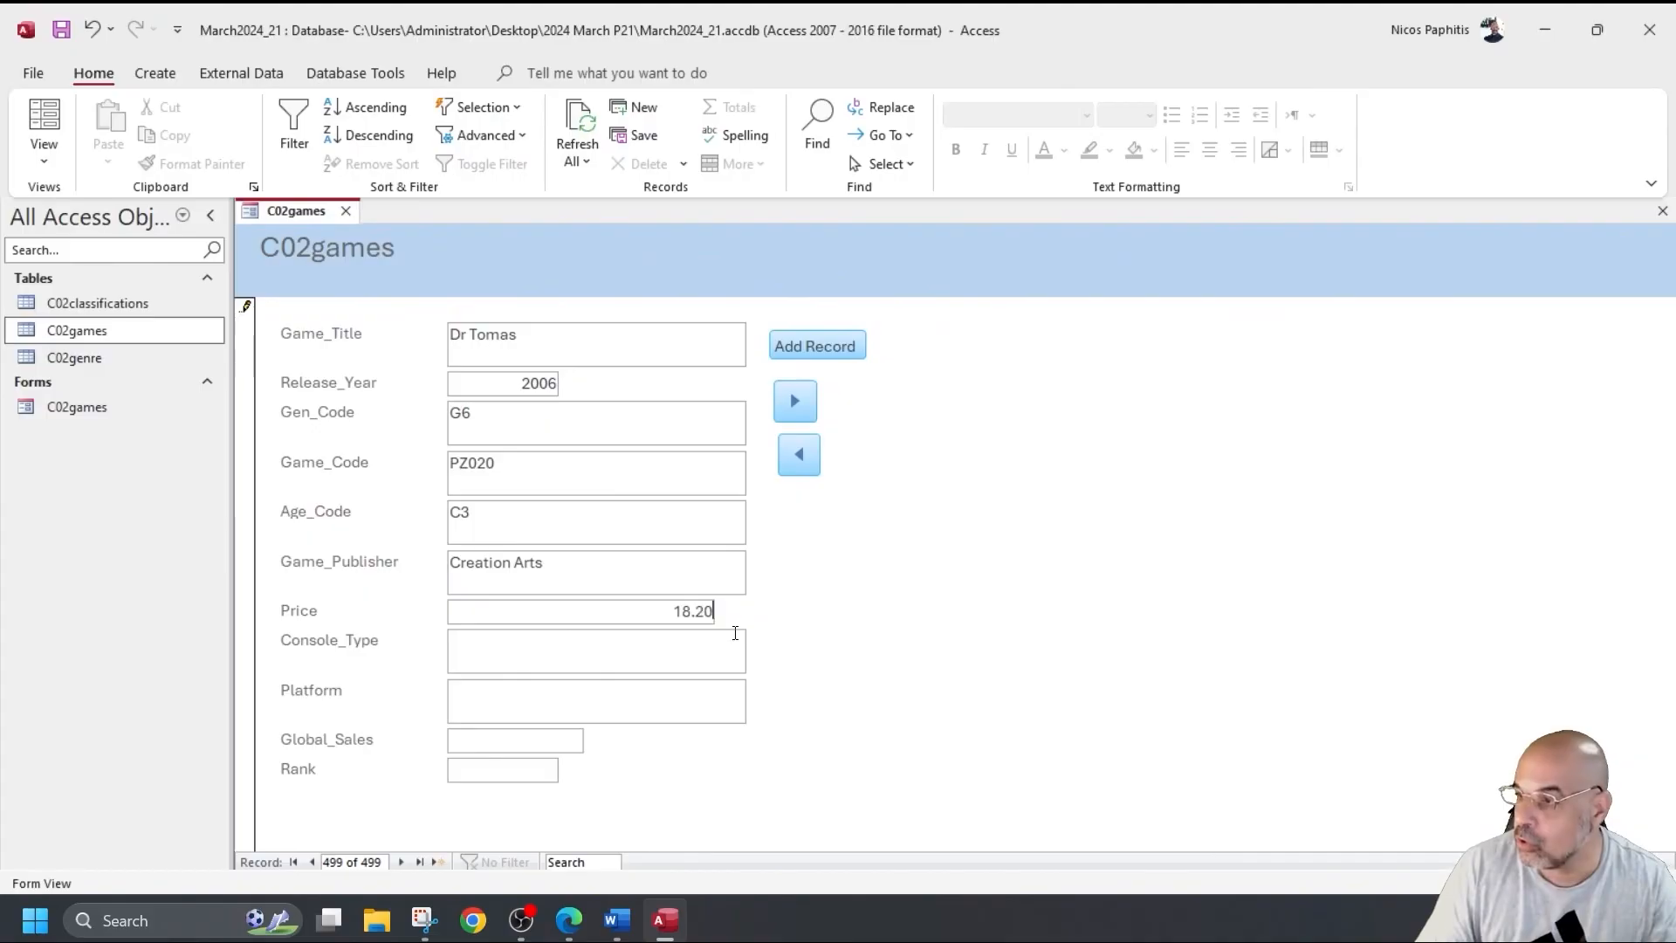
Fill in console Cyrus 360, platform DG7 and global sales 4.86, then save the record.
left_click(653, 642)
left_click(675, 611)
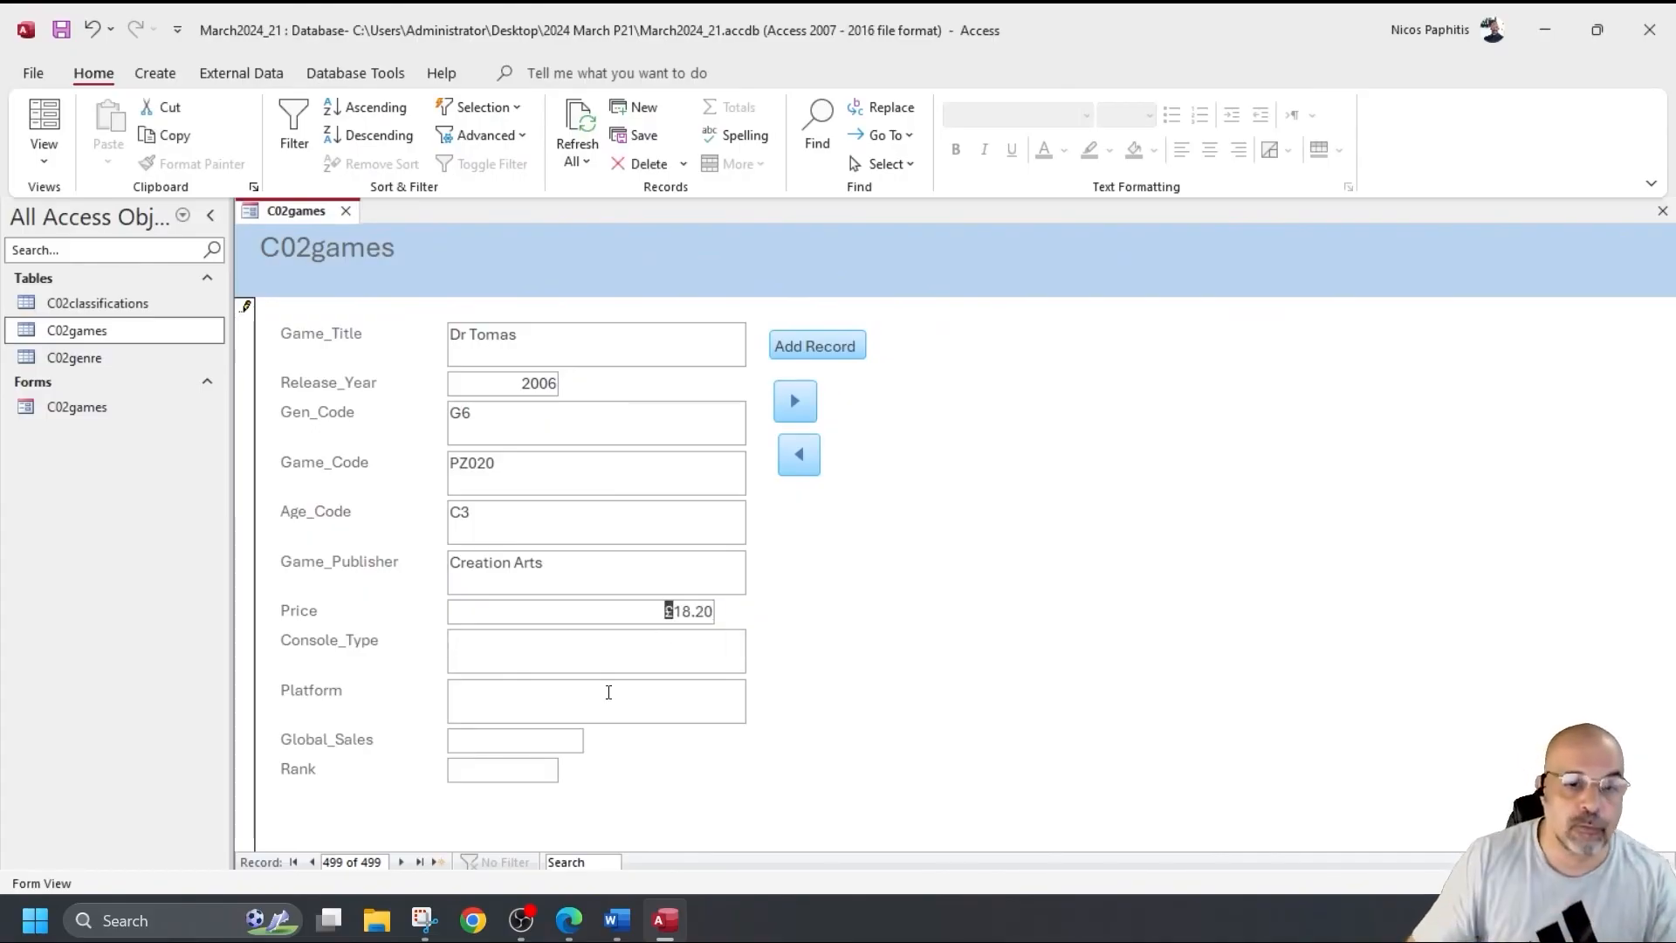
left_click(697, 656)
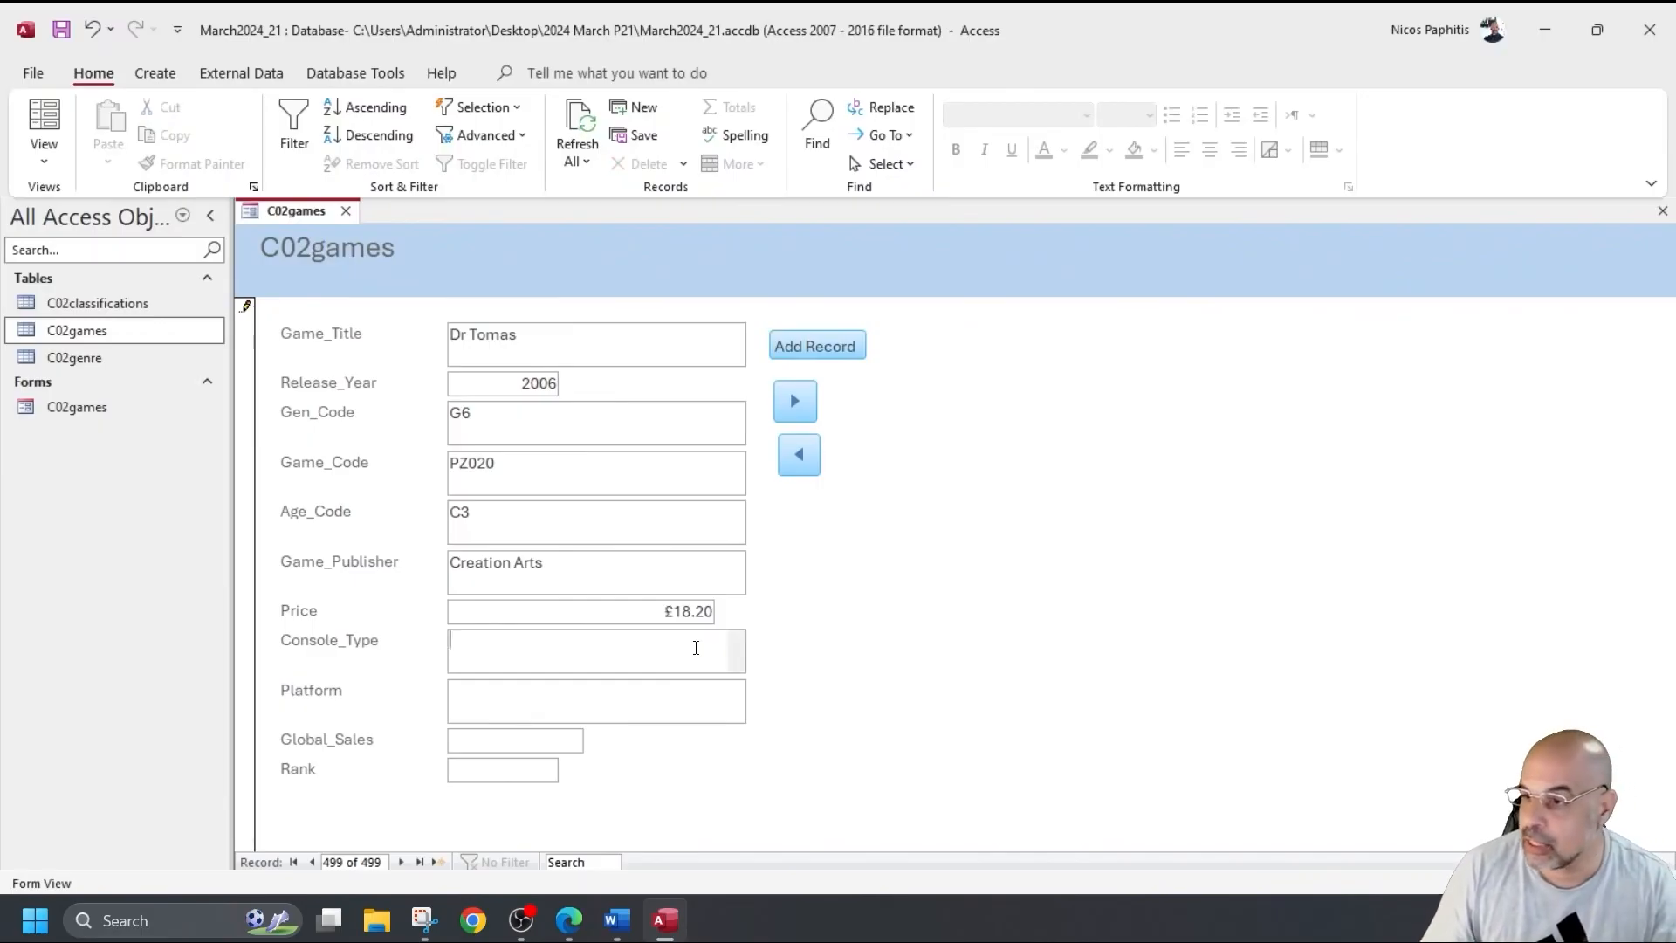
type("Cyrus 360")
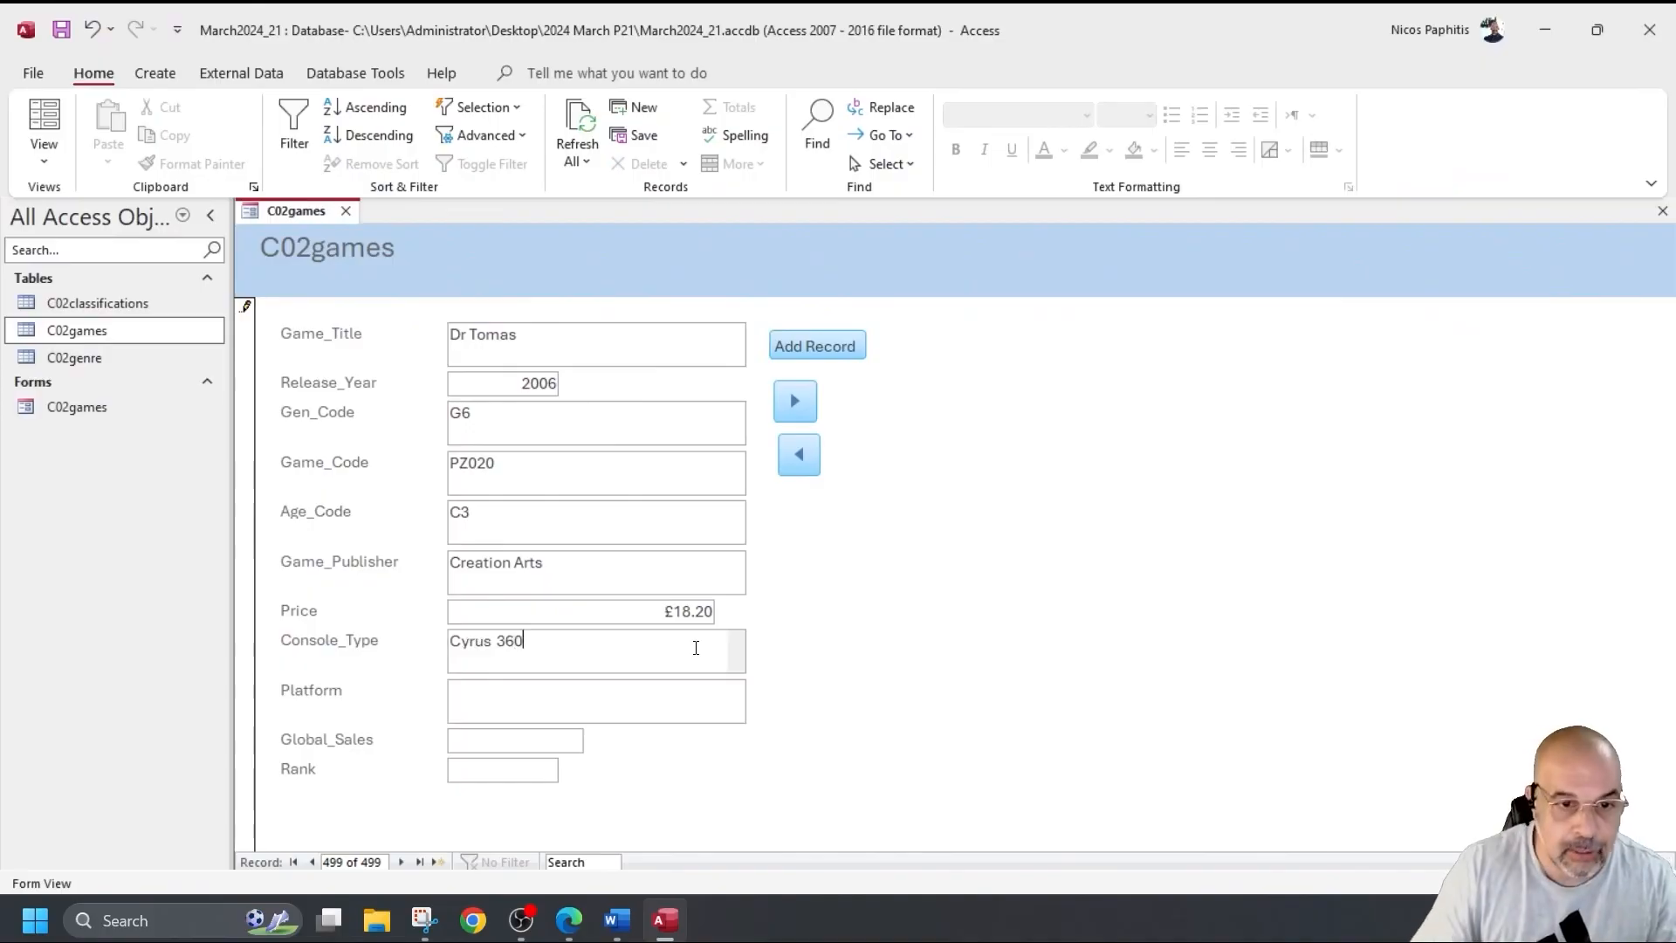
left_click(673, 696)
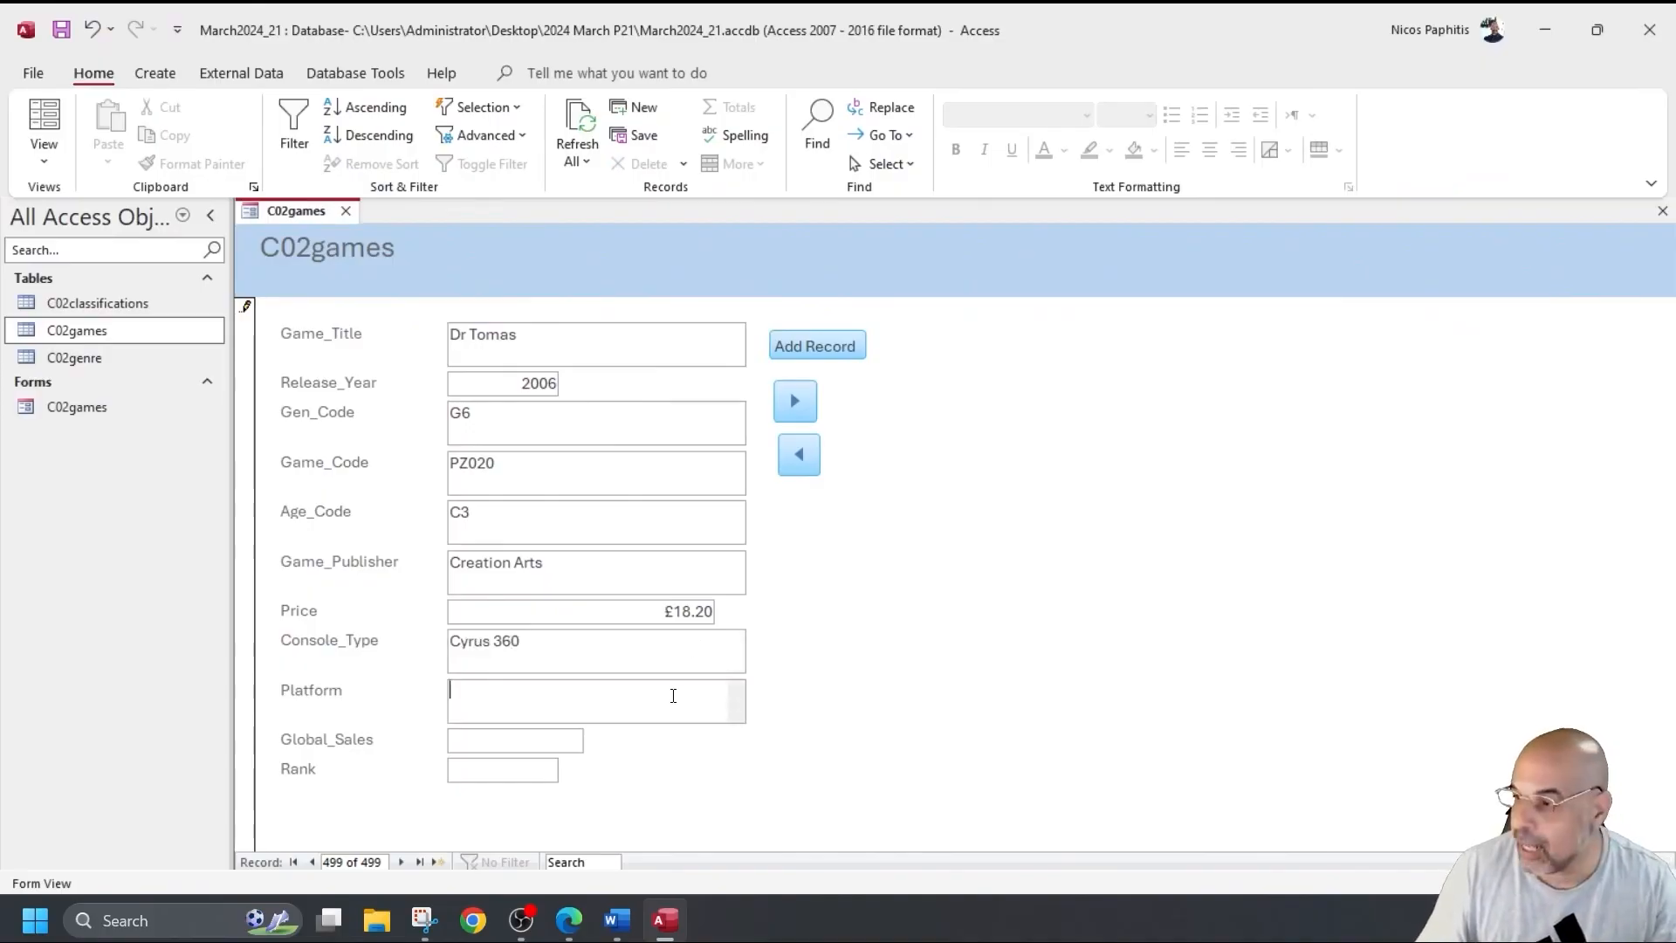
type("DG7")
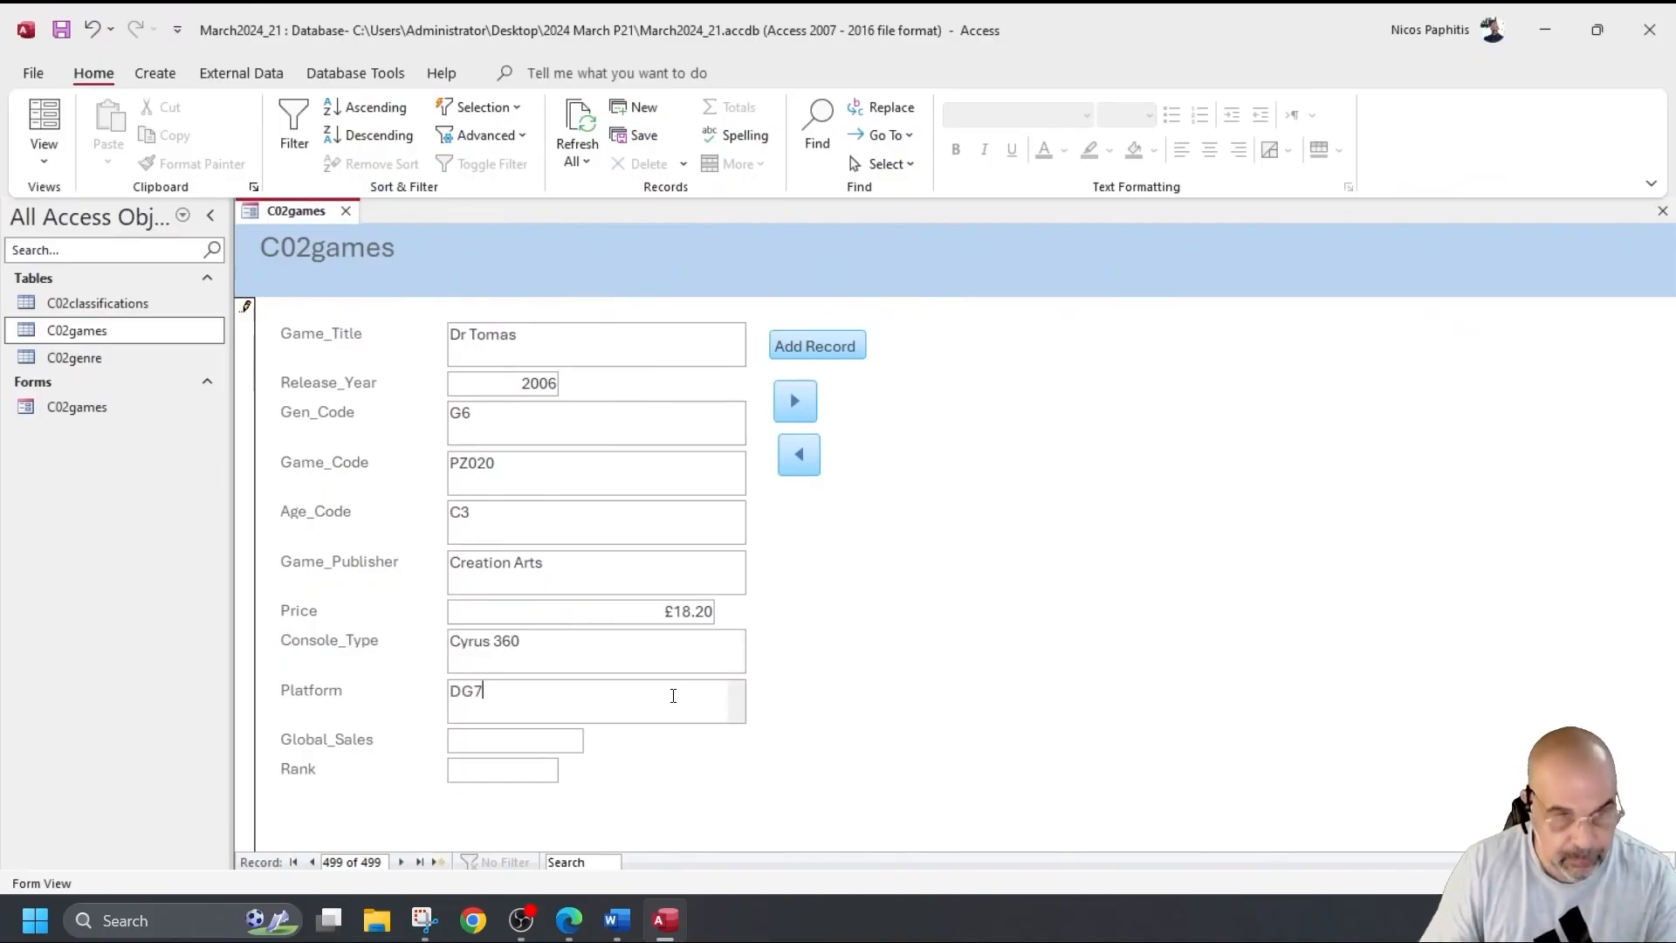
left_click(555, 738)
type("4.86")
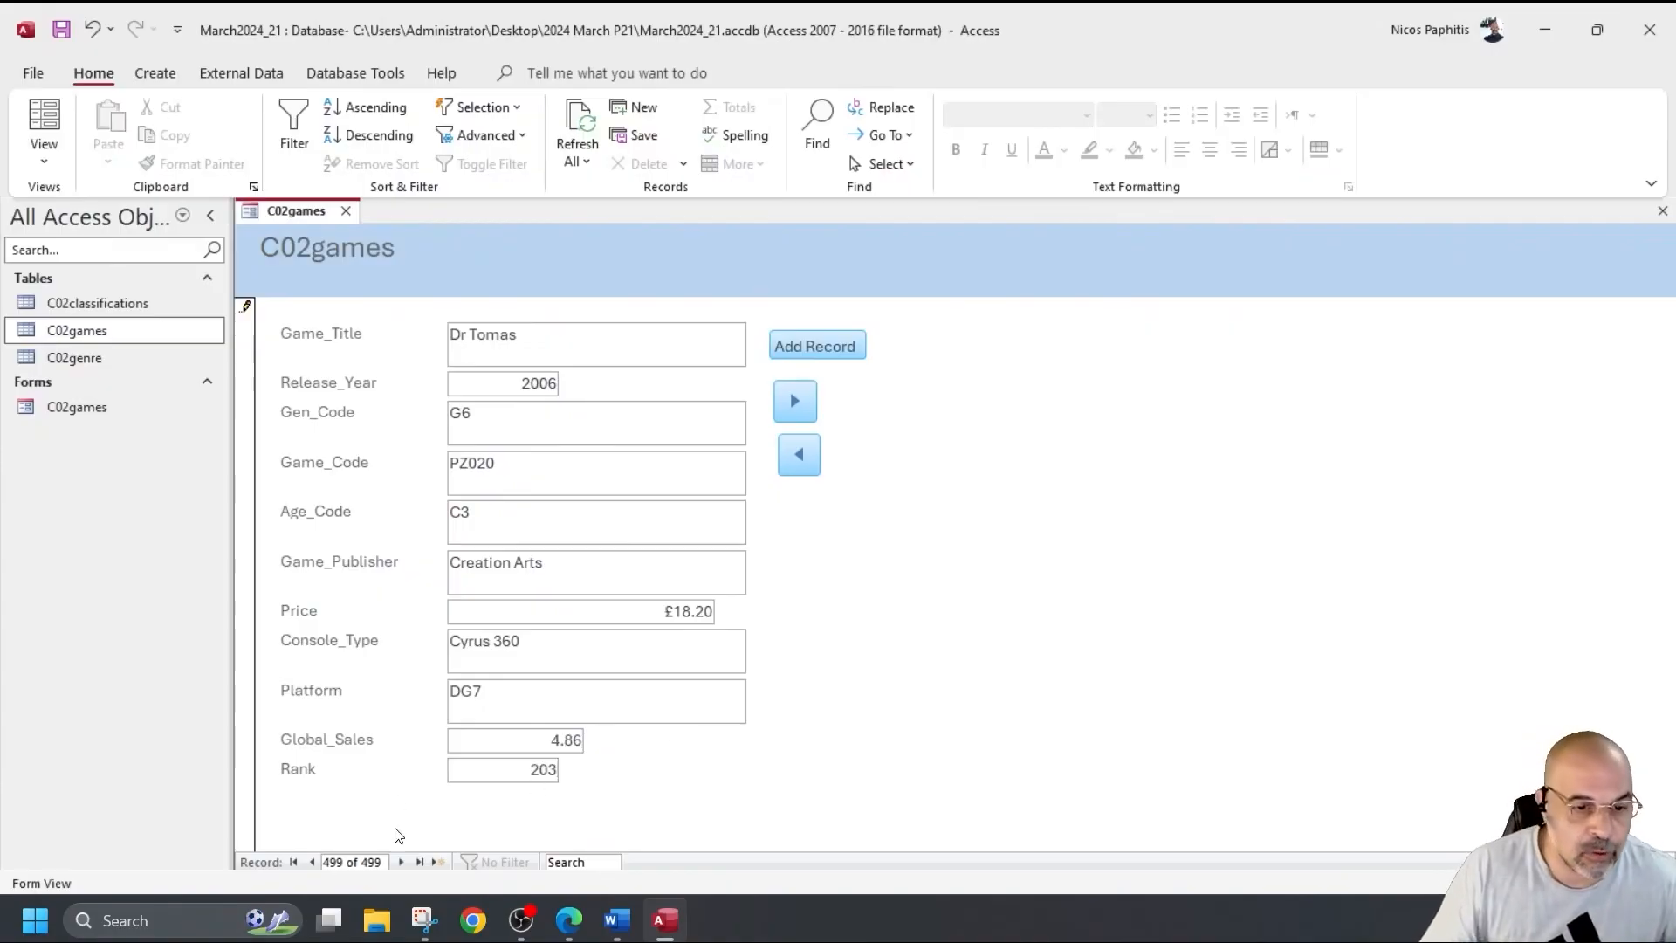
left_click(400, 862)
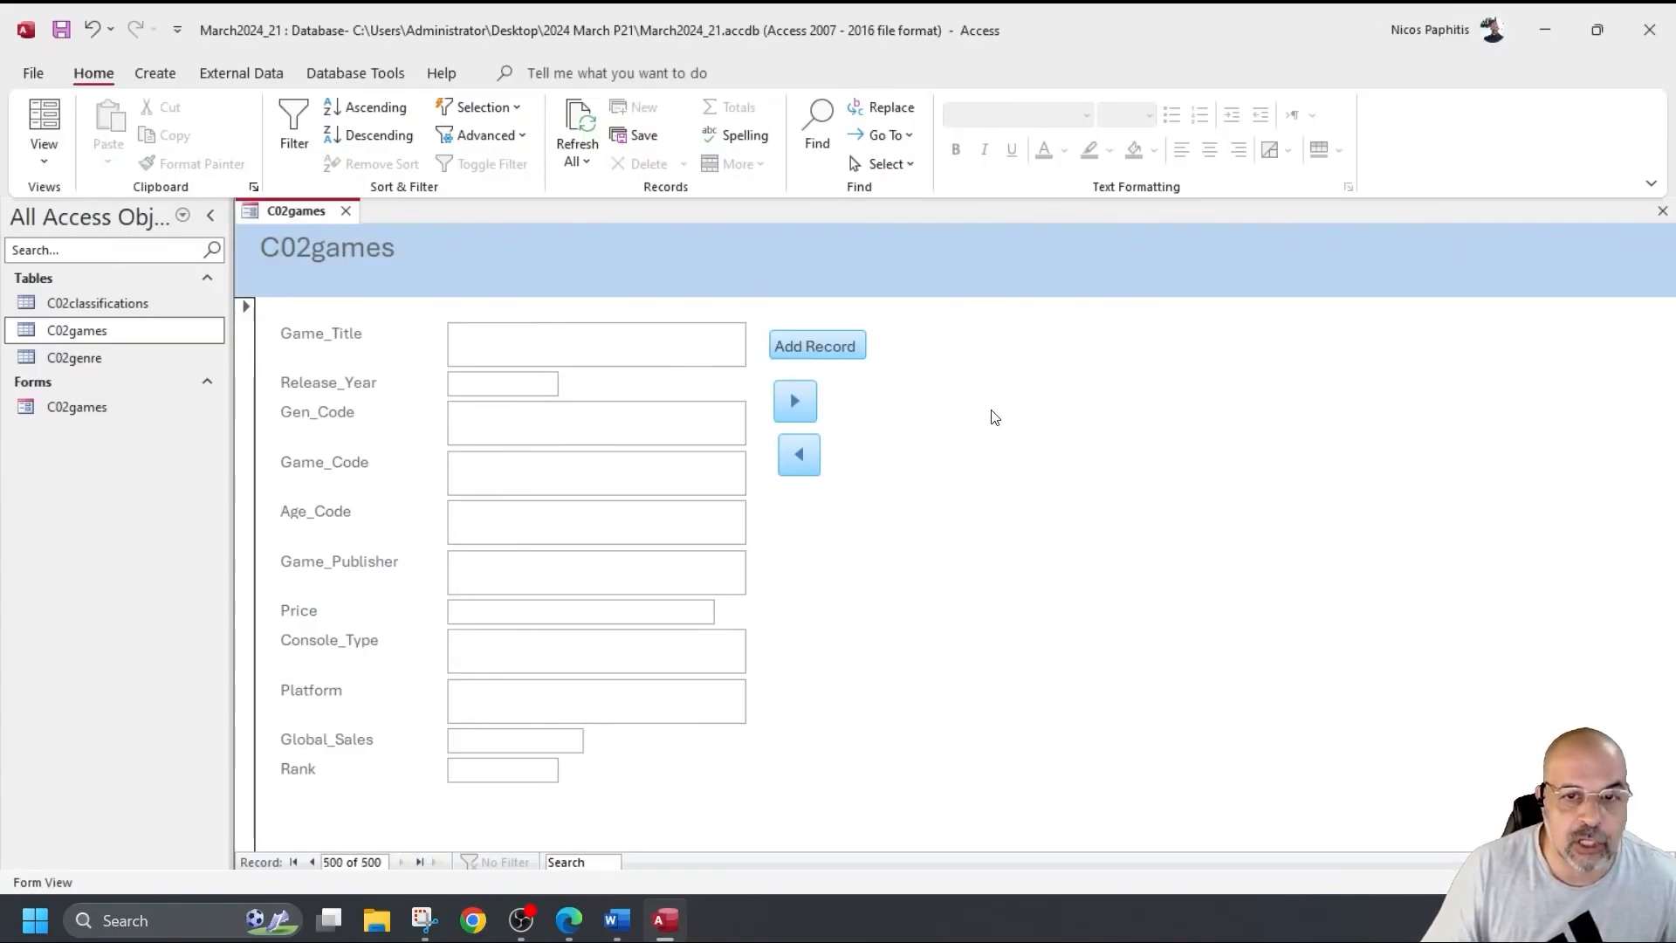
left_click(312, 862)
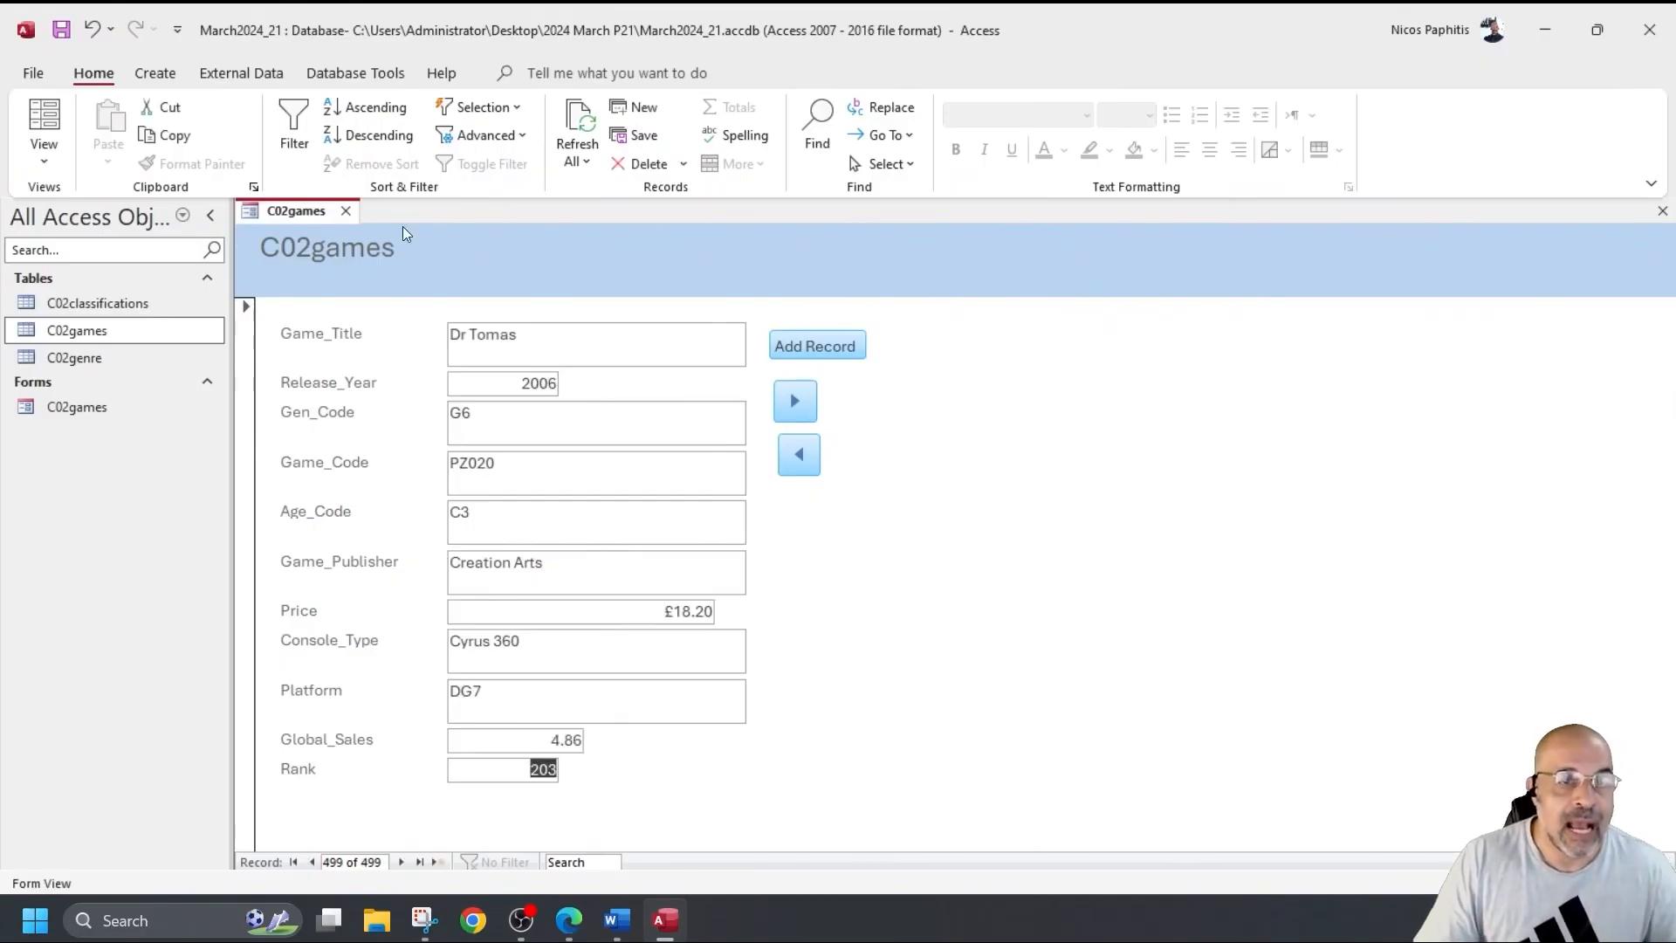
Save and close the C02games form, then open the C02games table.
left_click(346, 212)
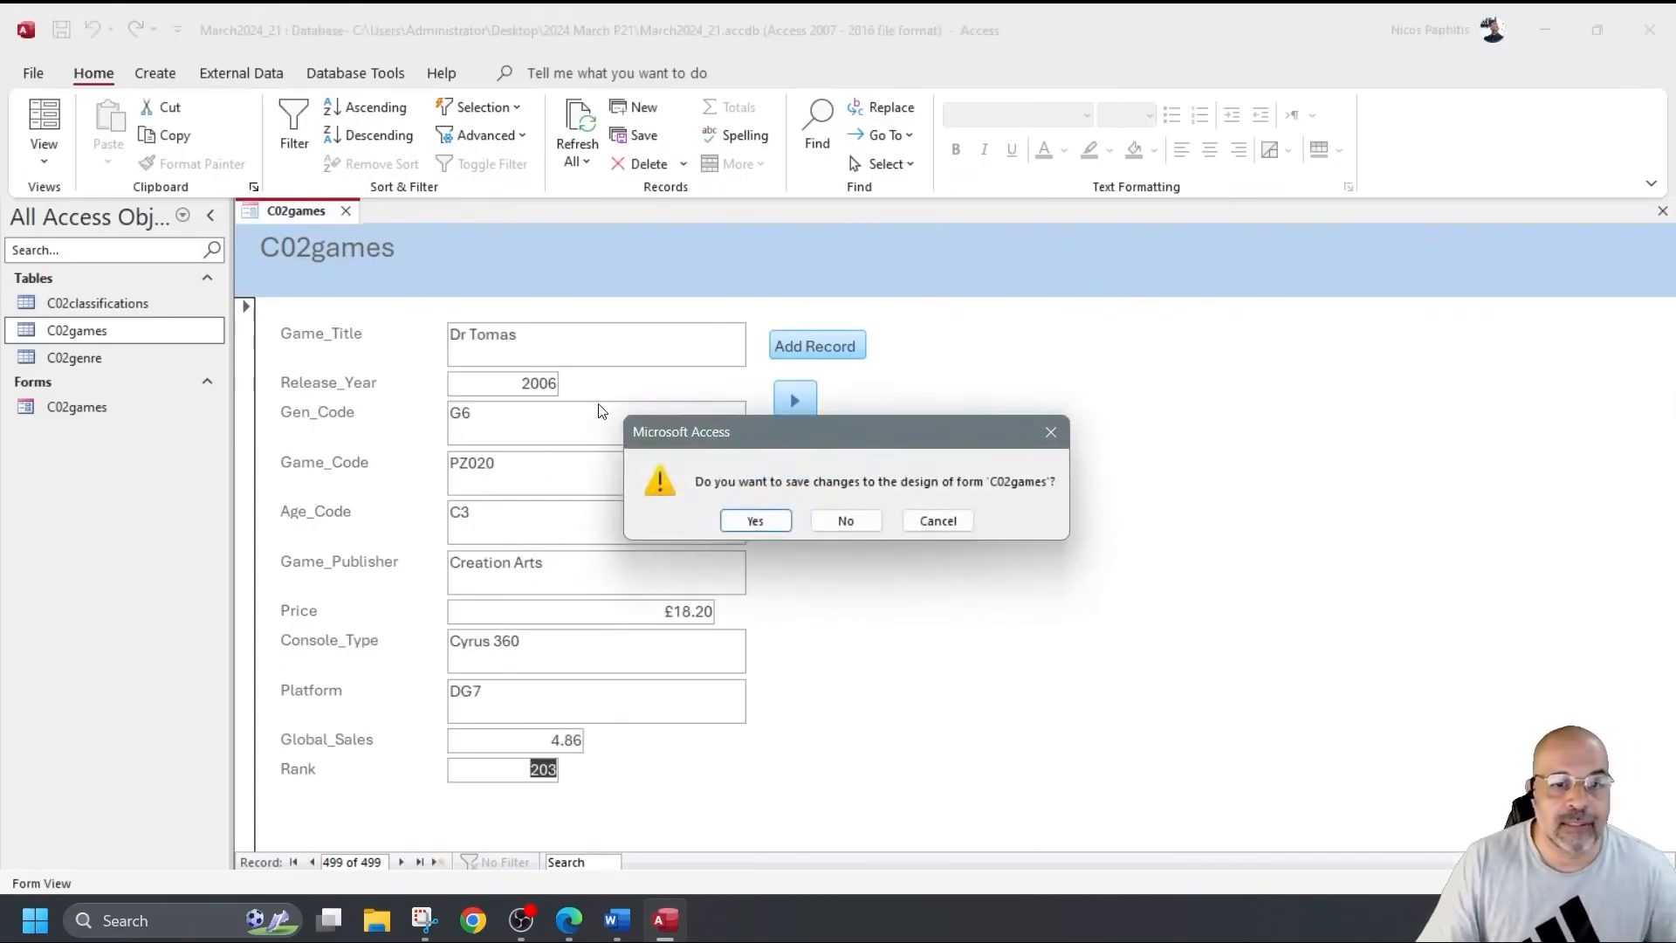
left_click(752, 521)
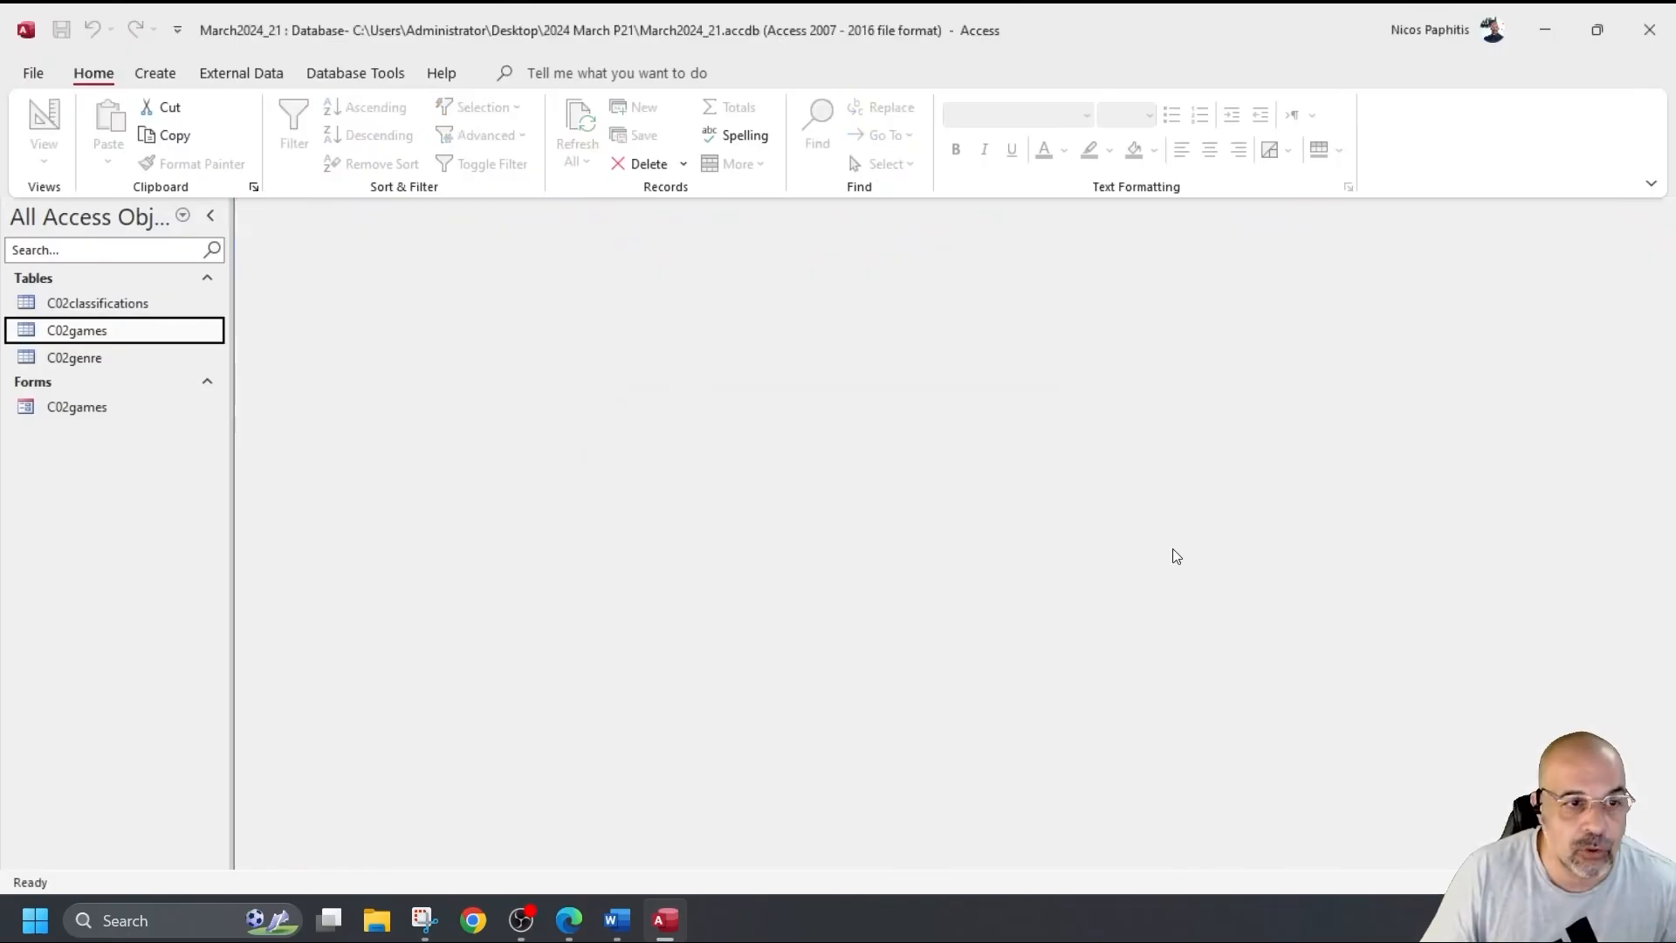
double_click(144, 331)
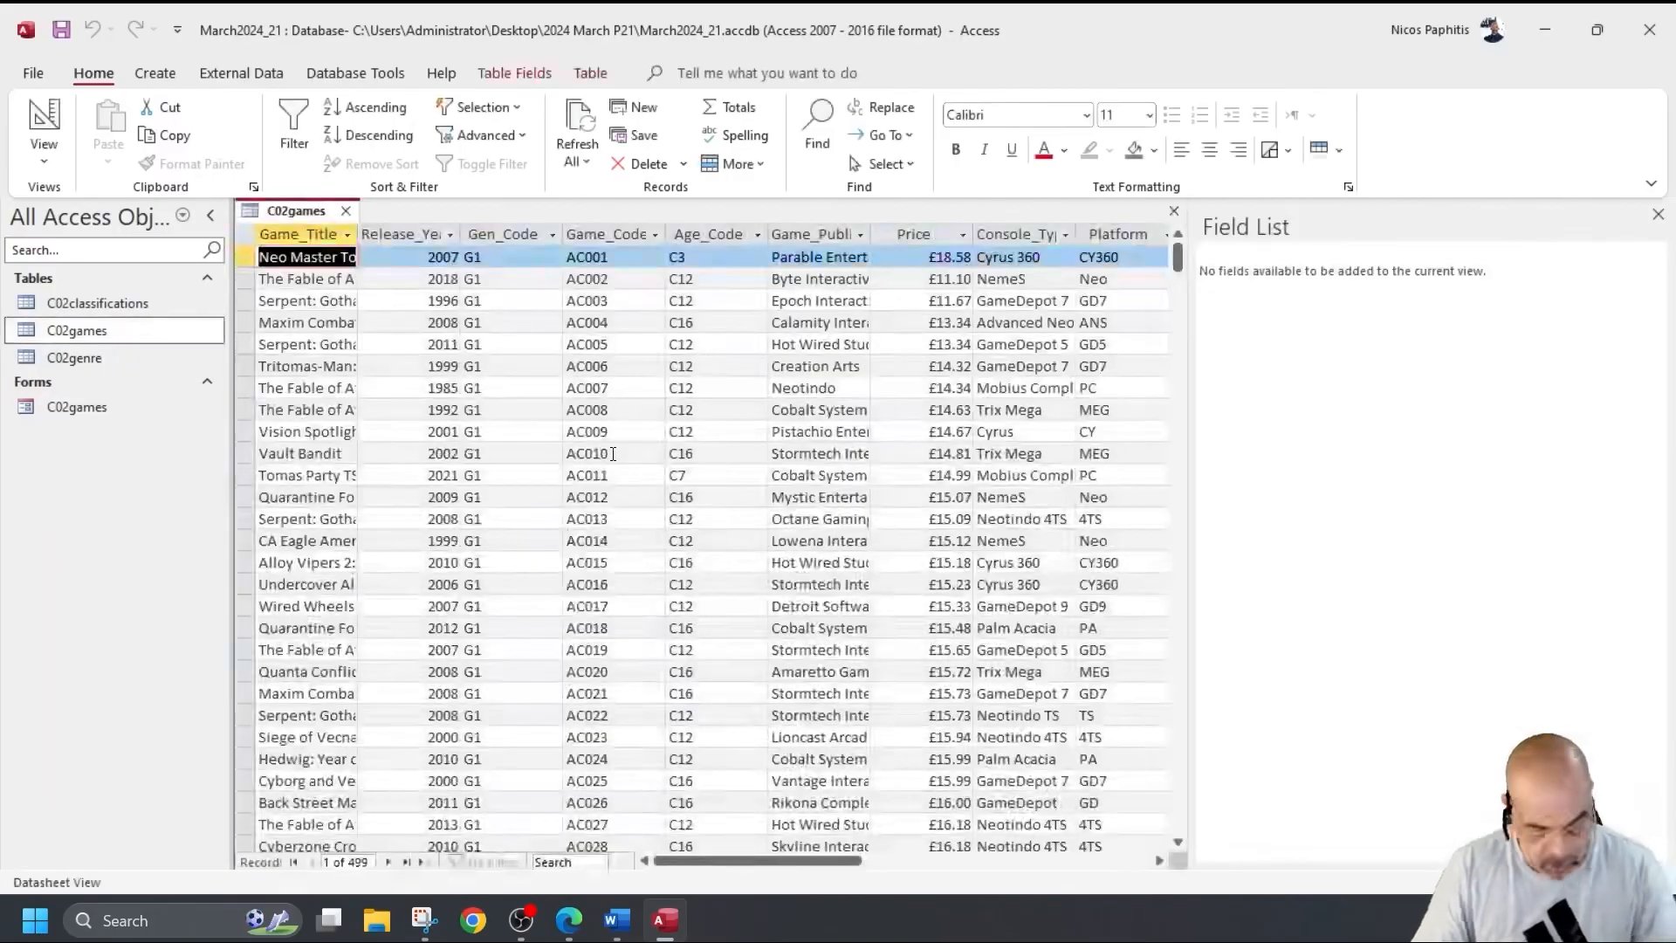
Find Dr Tomas in the whole table, confirming record 177, then close the table.
key("ctrl+f")
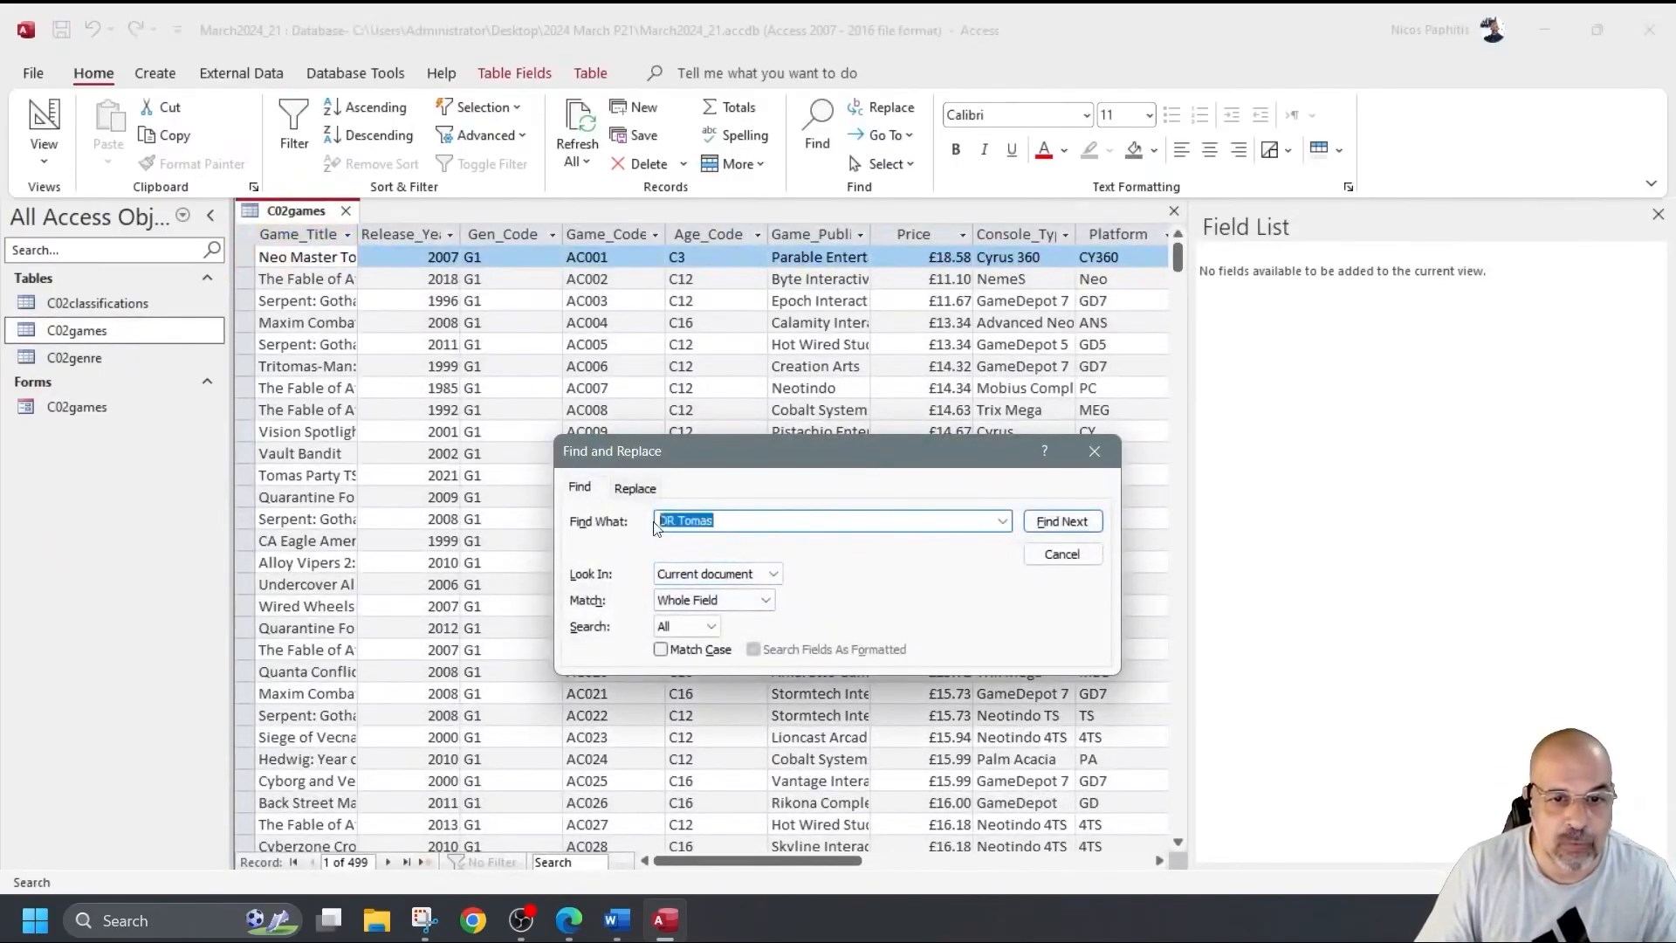
left_click(763, 579)
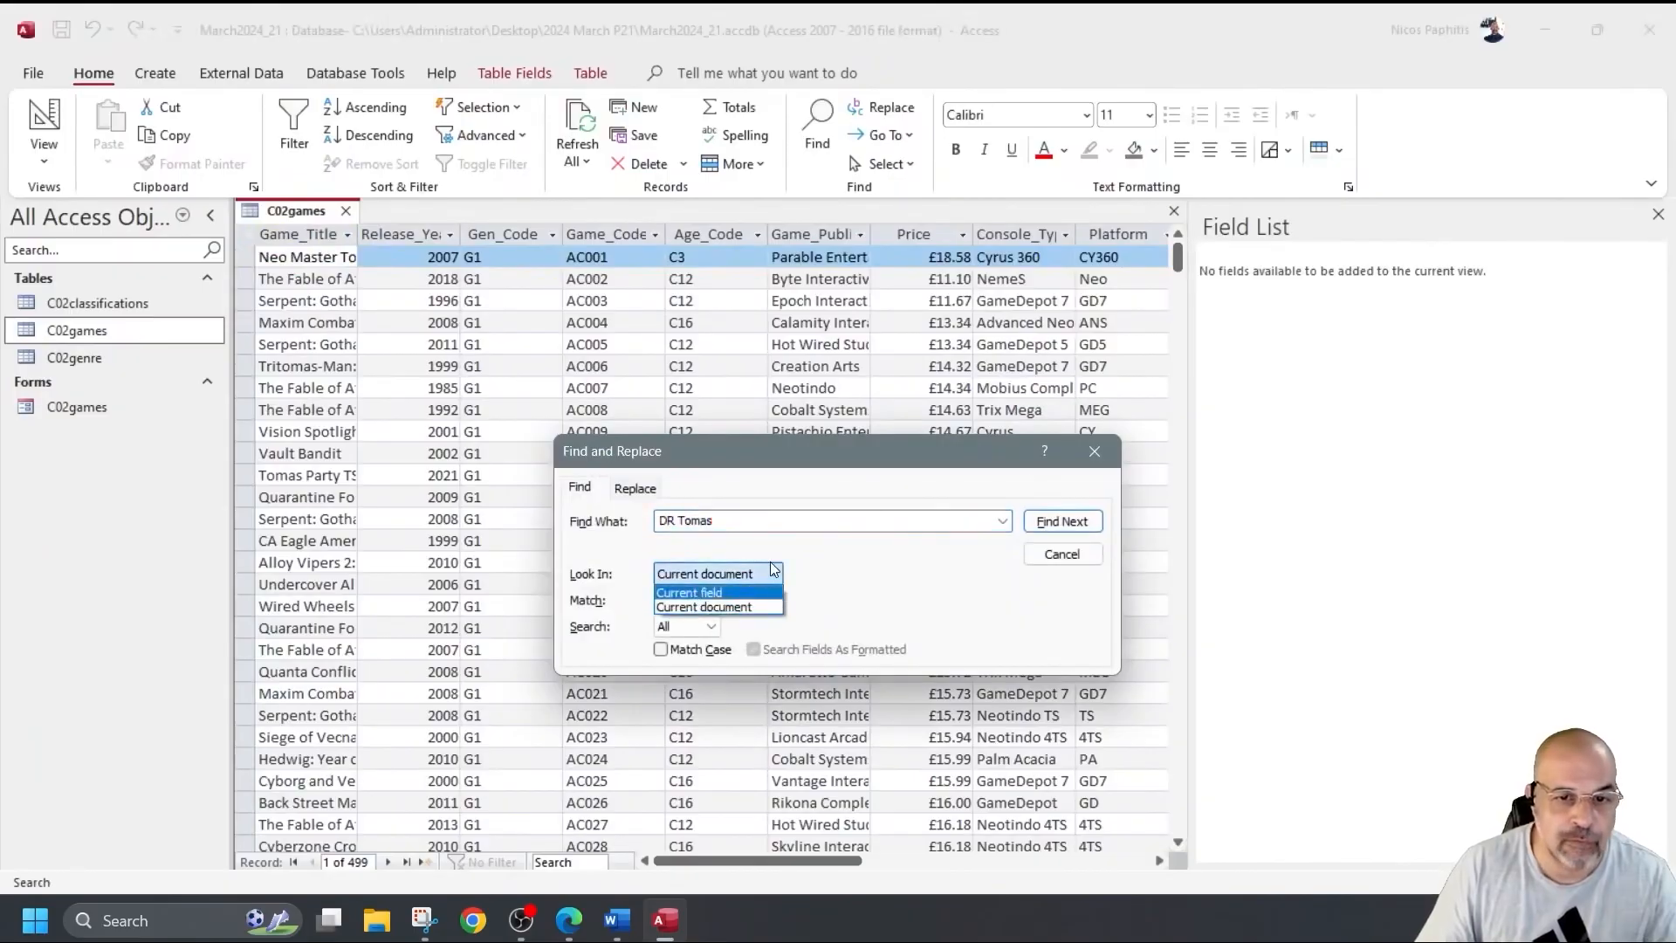
left_click(748, 518)
left_click(749, 518)
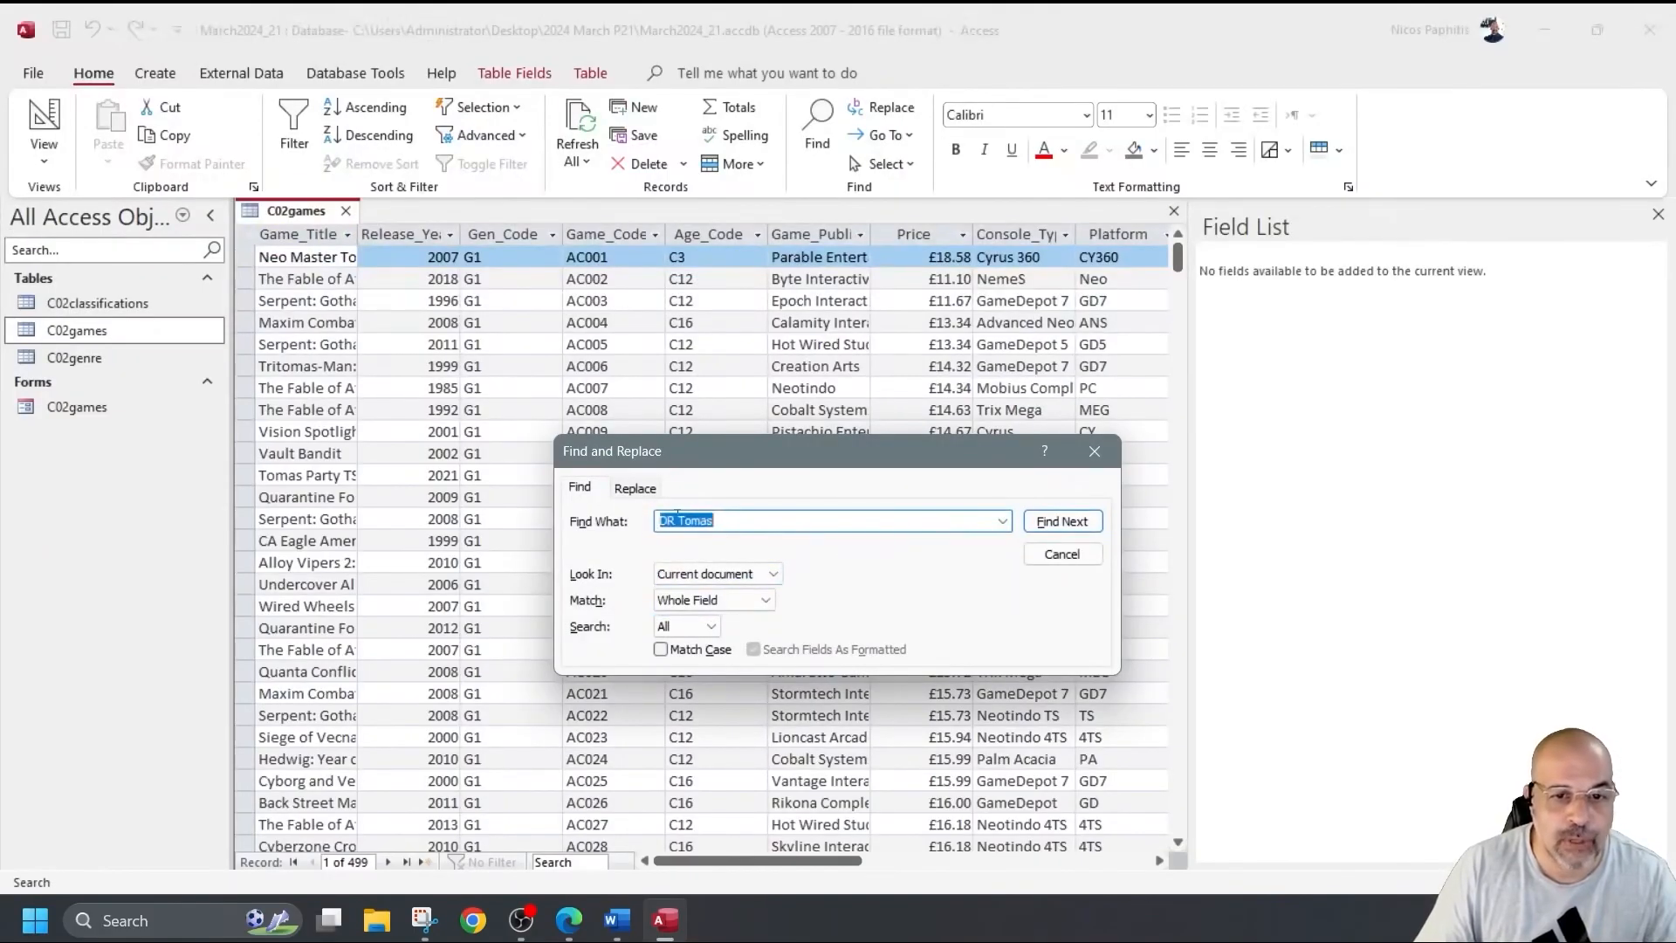
left_click(720, 569)
left_click(720, 569)
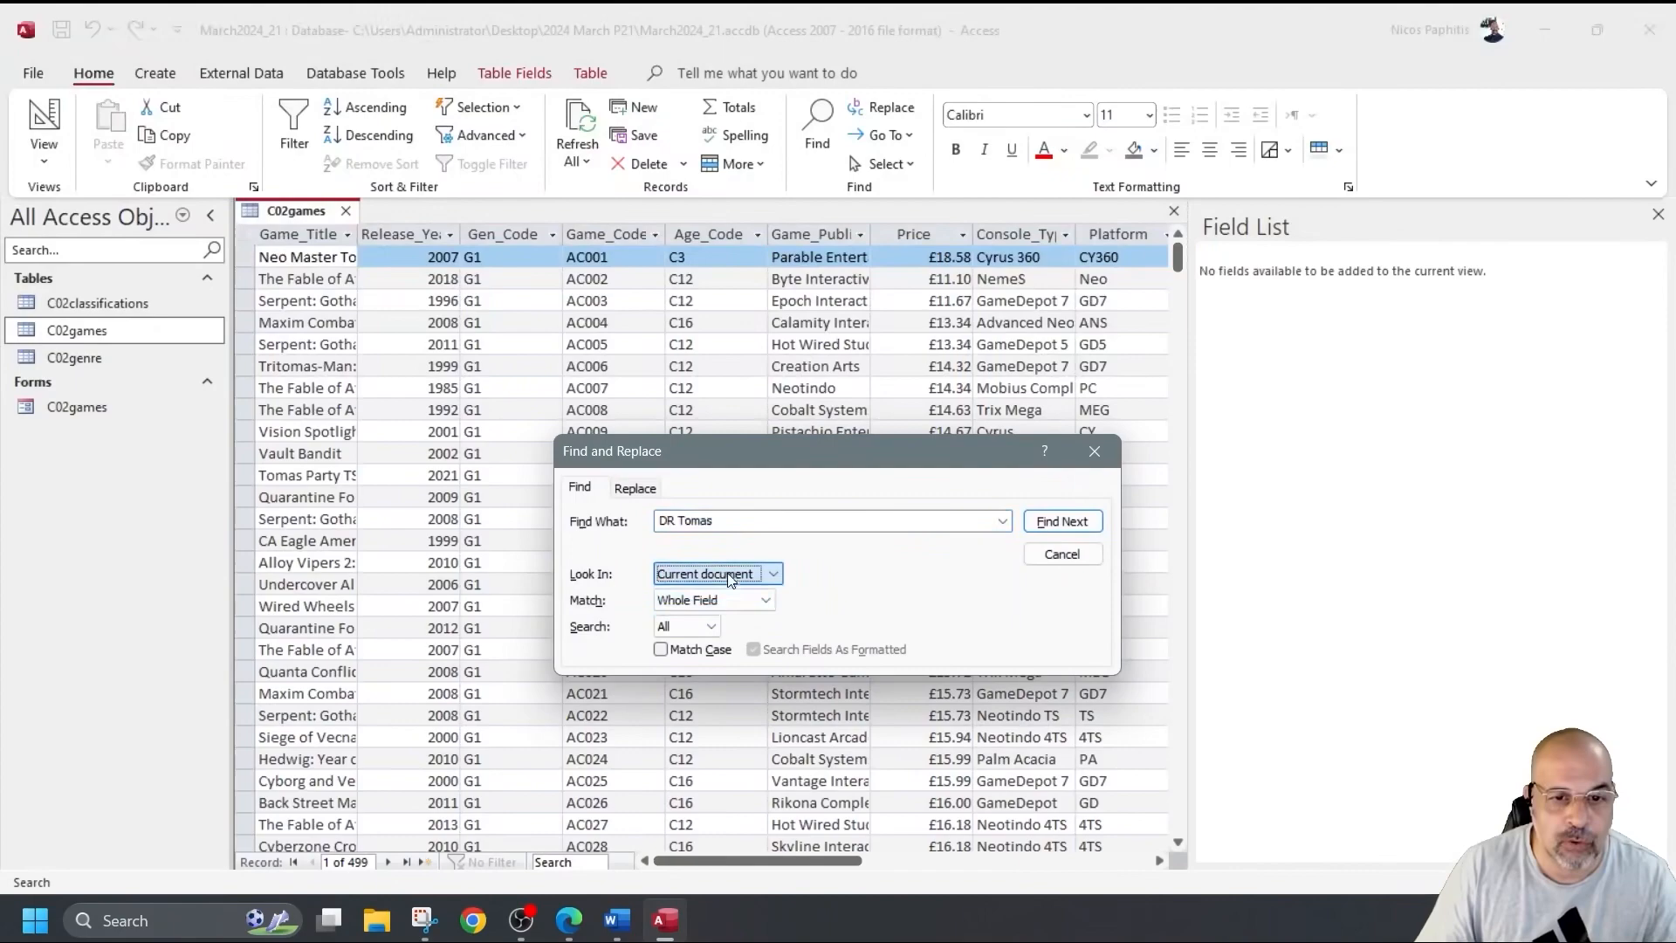
left_click(1039, 524)
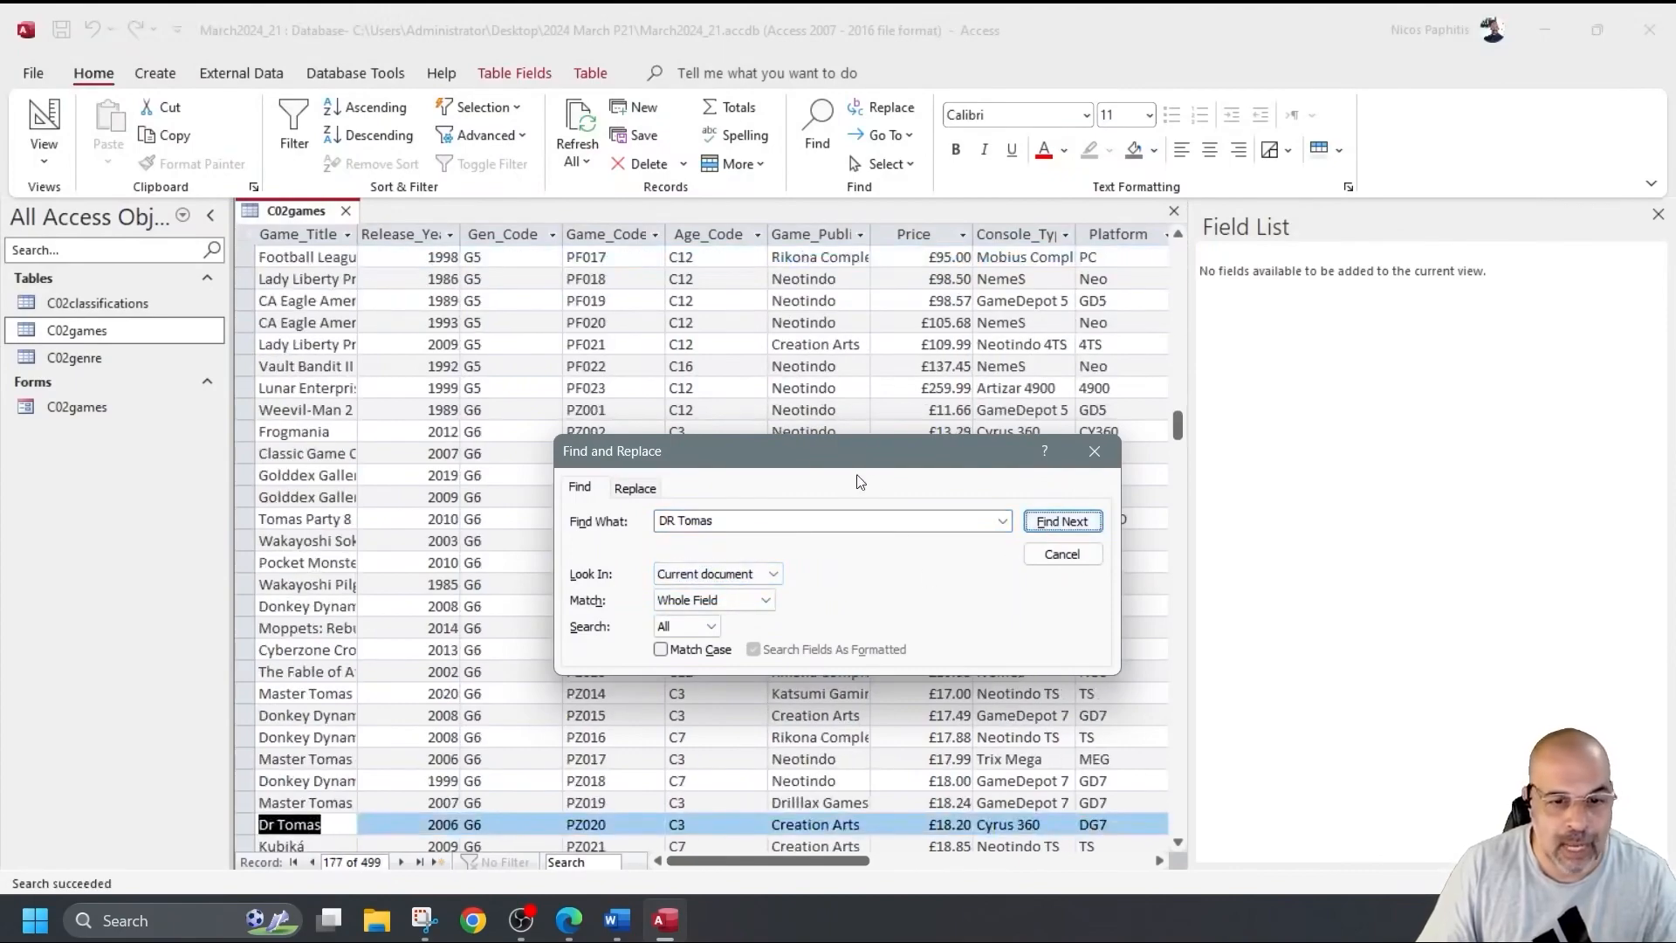
left_click(1094, 451)
scroll(531, 567, "down", 4)
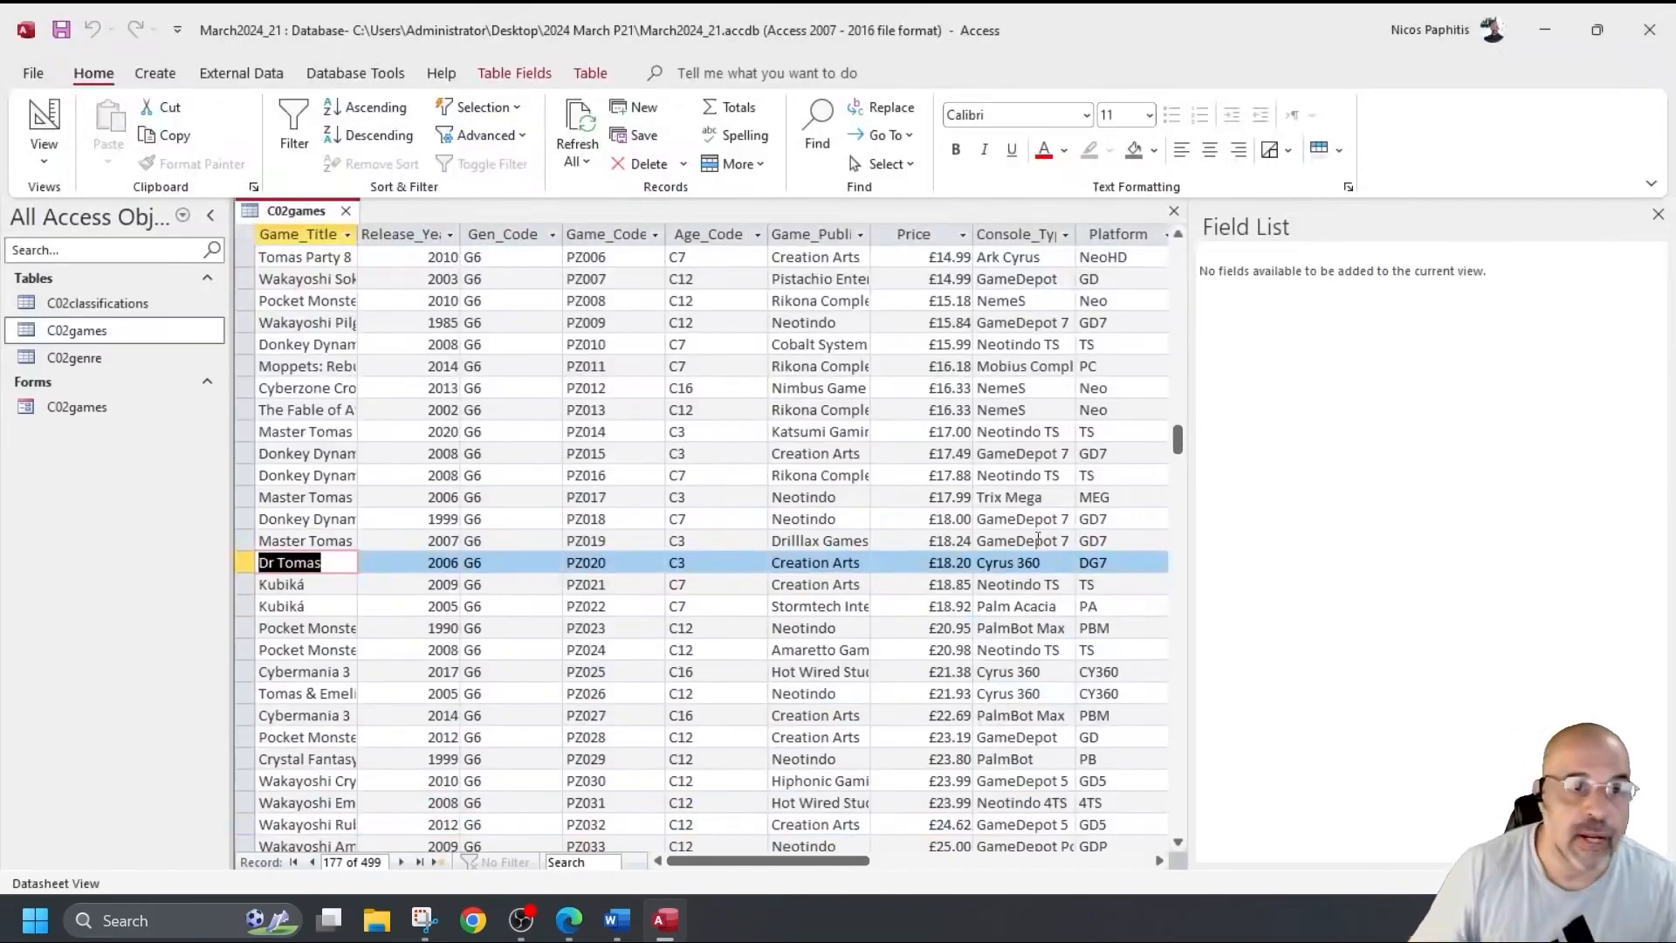
left_click(346, 211)
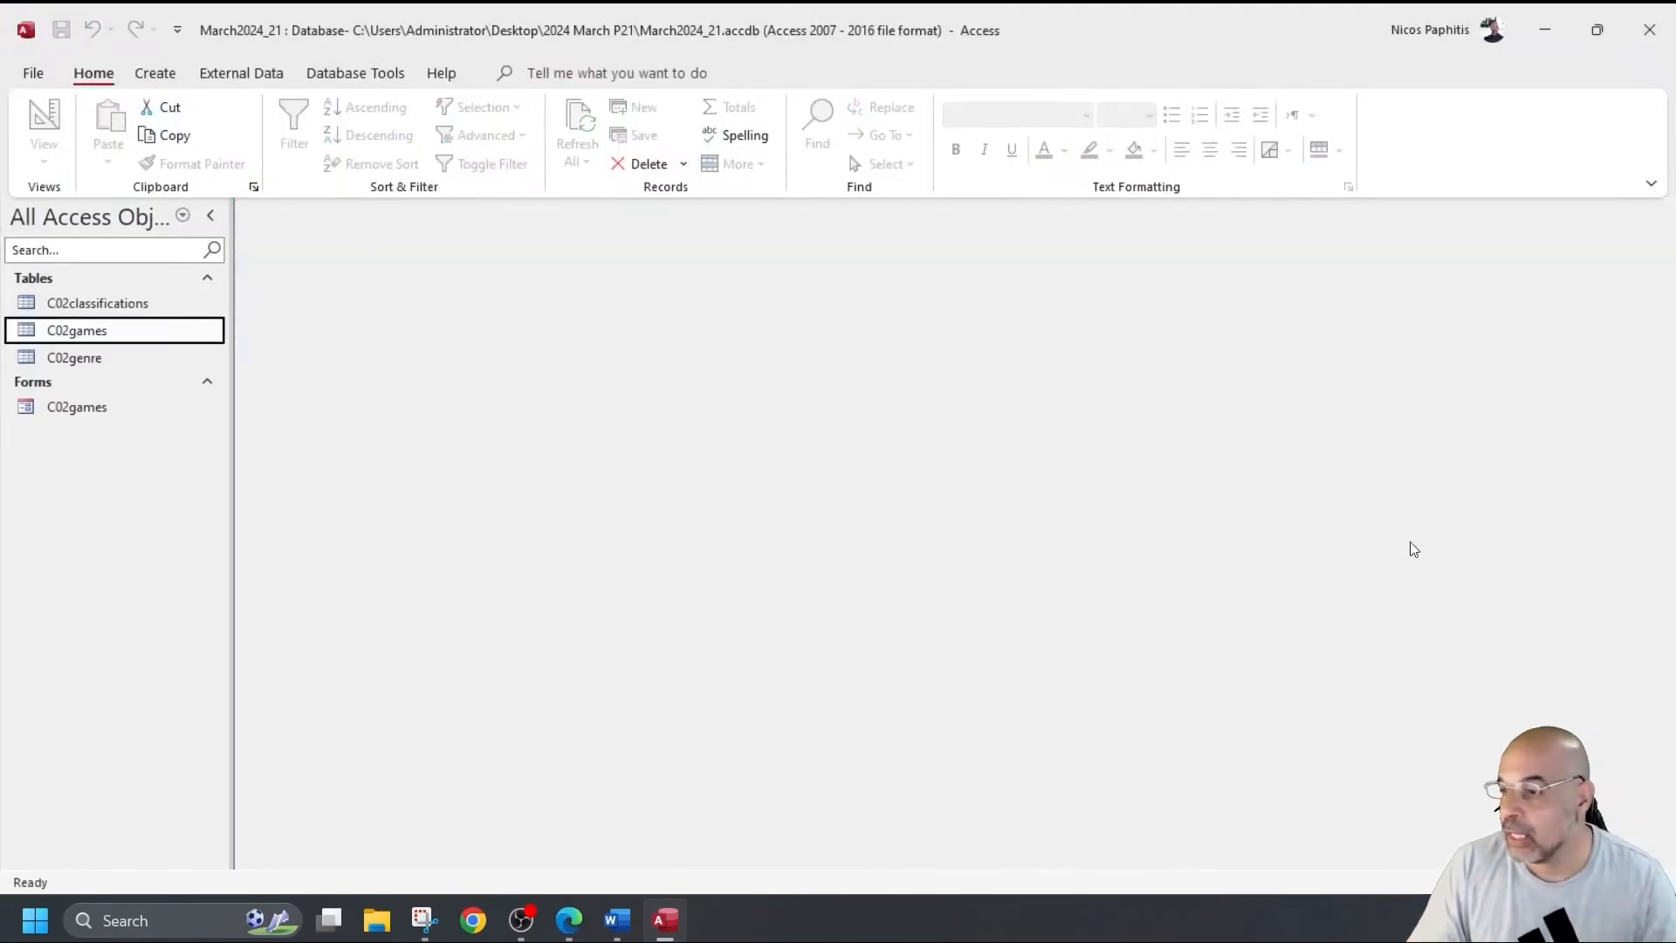
Highlight question 16's Cyrus and 2010-or-later criteria and its ordered required-field list in yellow.
key("alt+Tab")
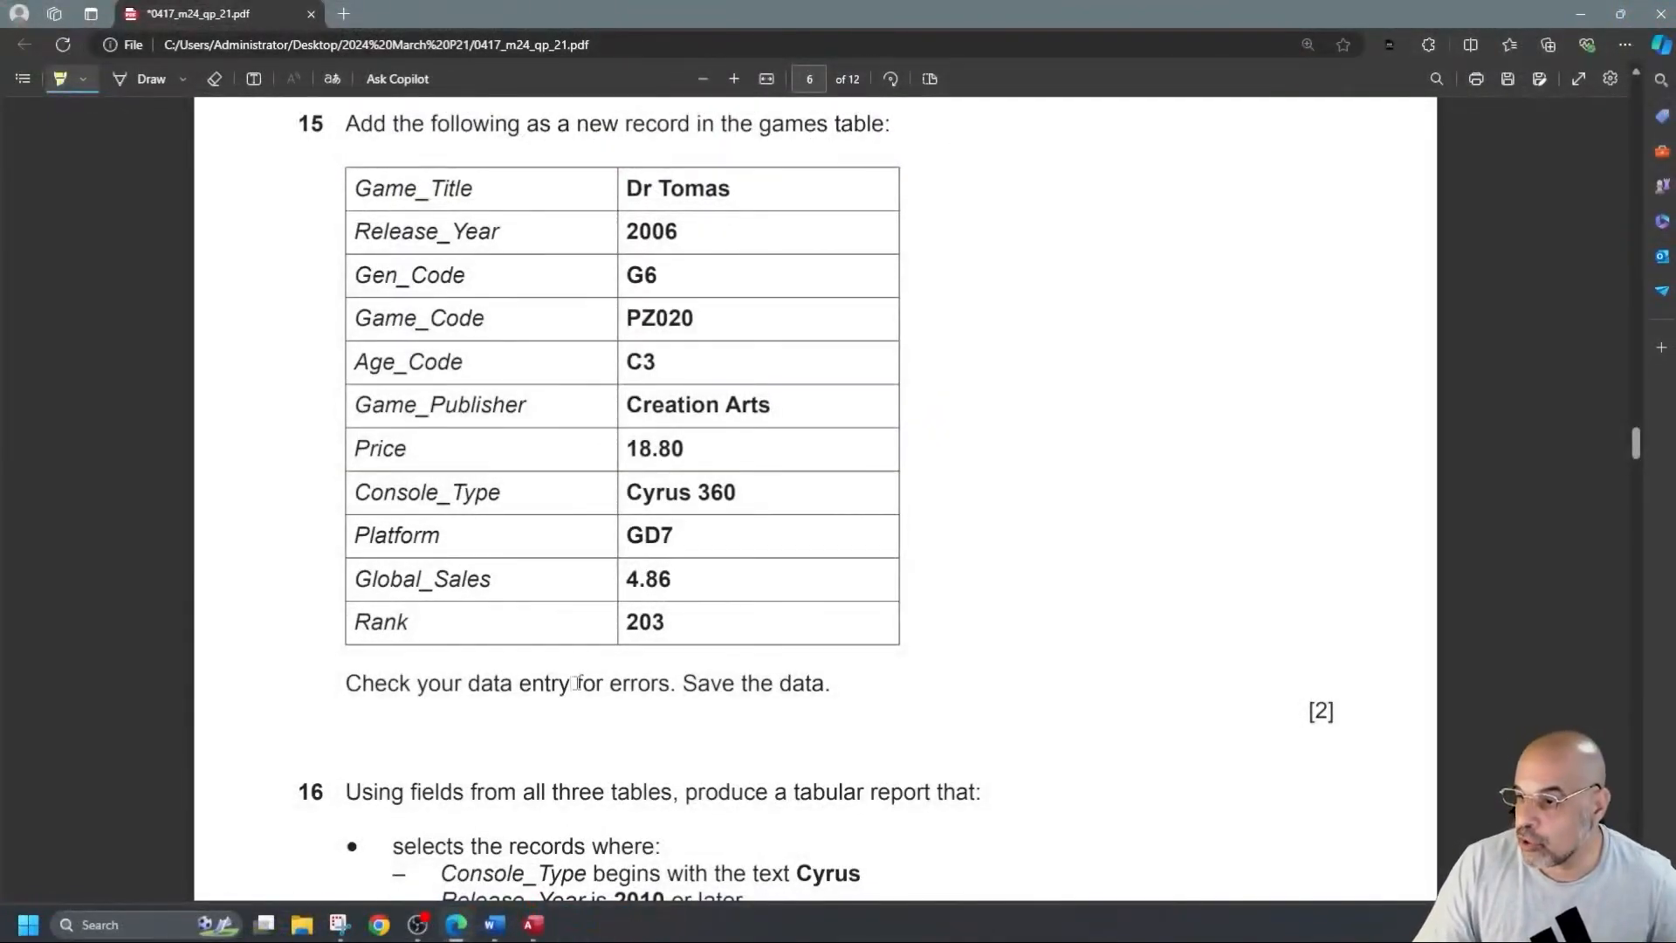
scroll(786, 672, "down", 1)
scroll(786, 672, "down", 5)
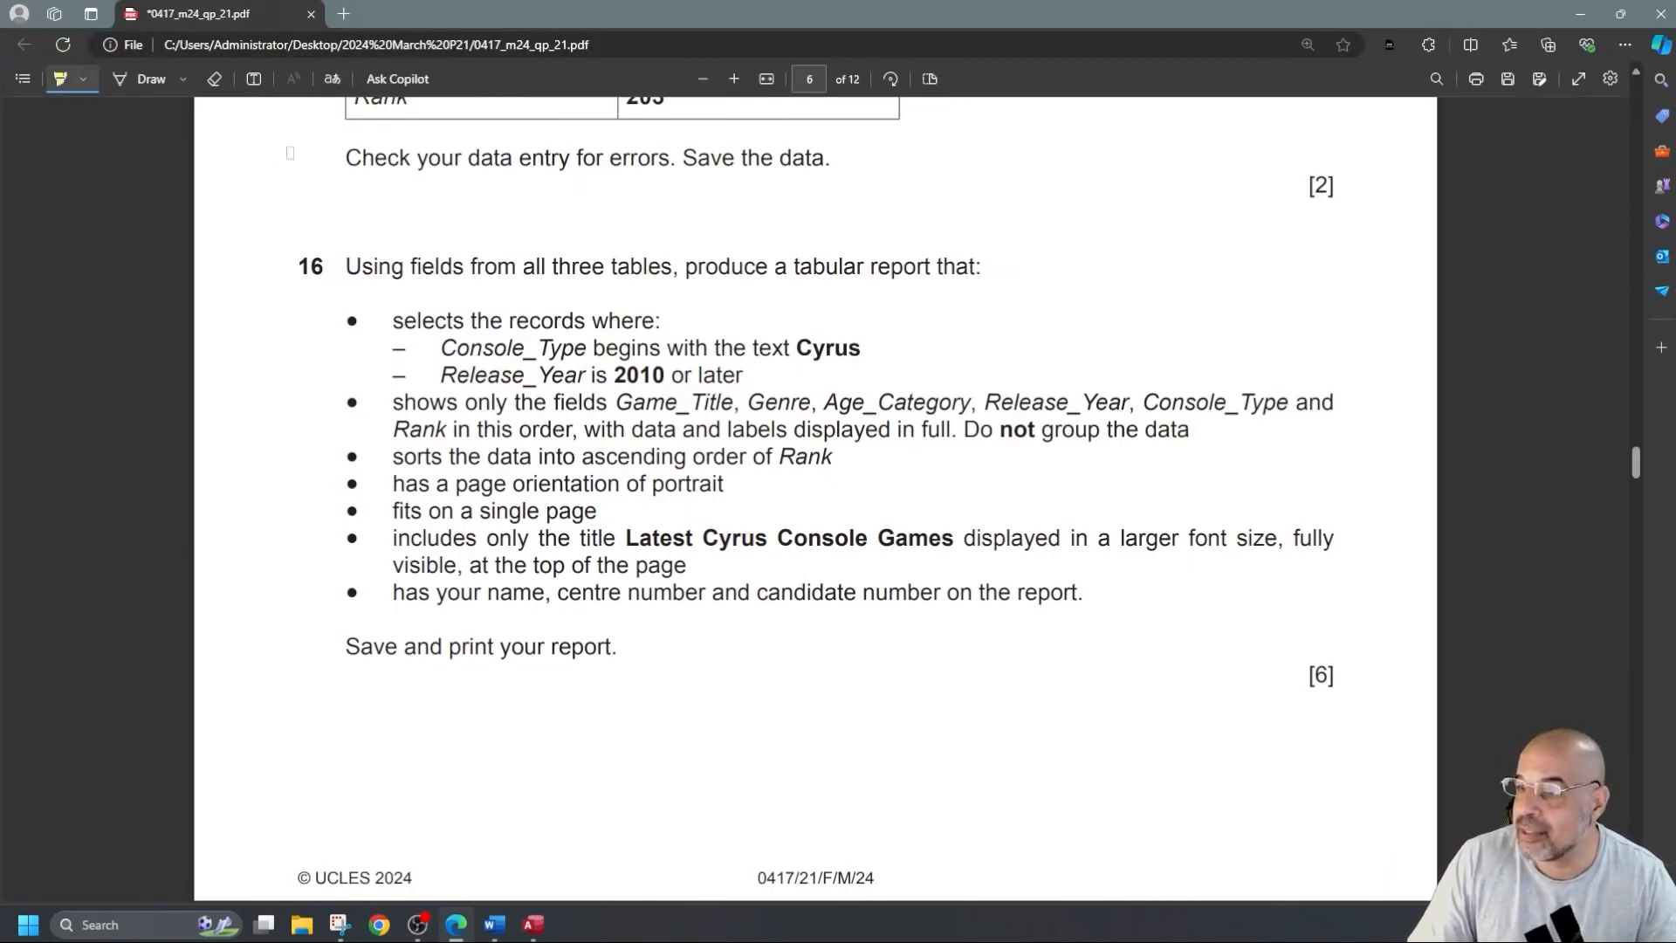
mouse_move(862, 349)
left_mouse_down()
mouse_move(524, 350)
mouse_move(745, 375)
left_mouse_up()
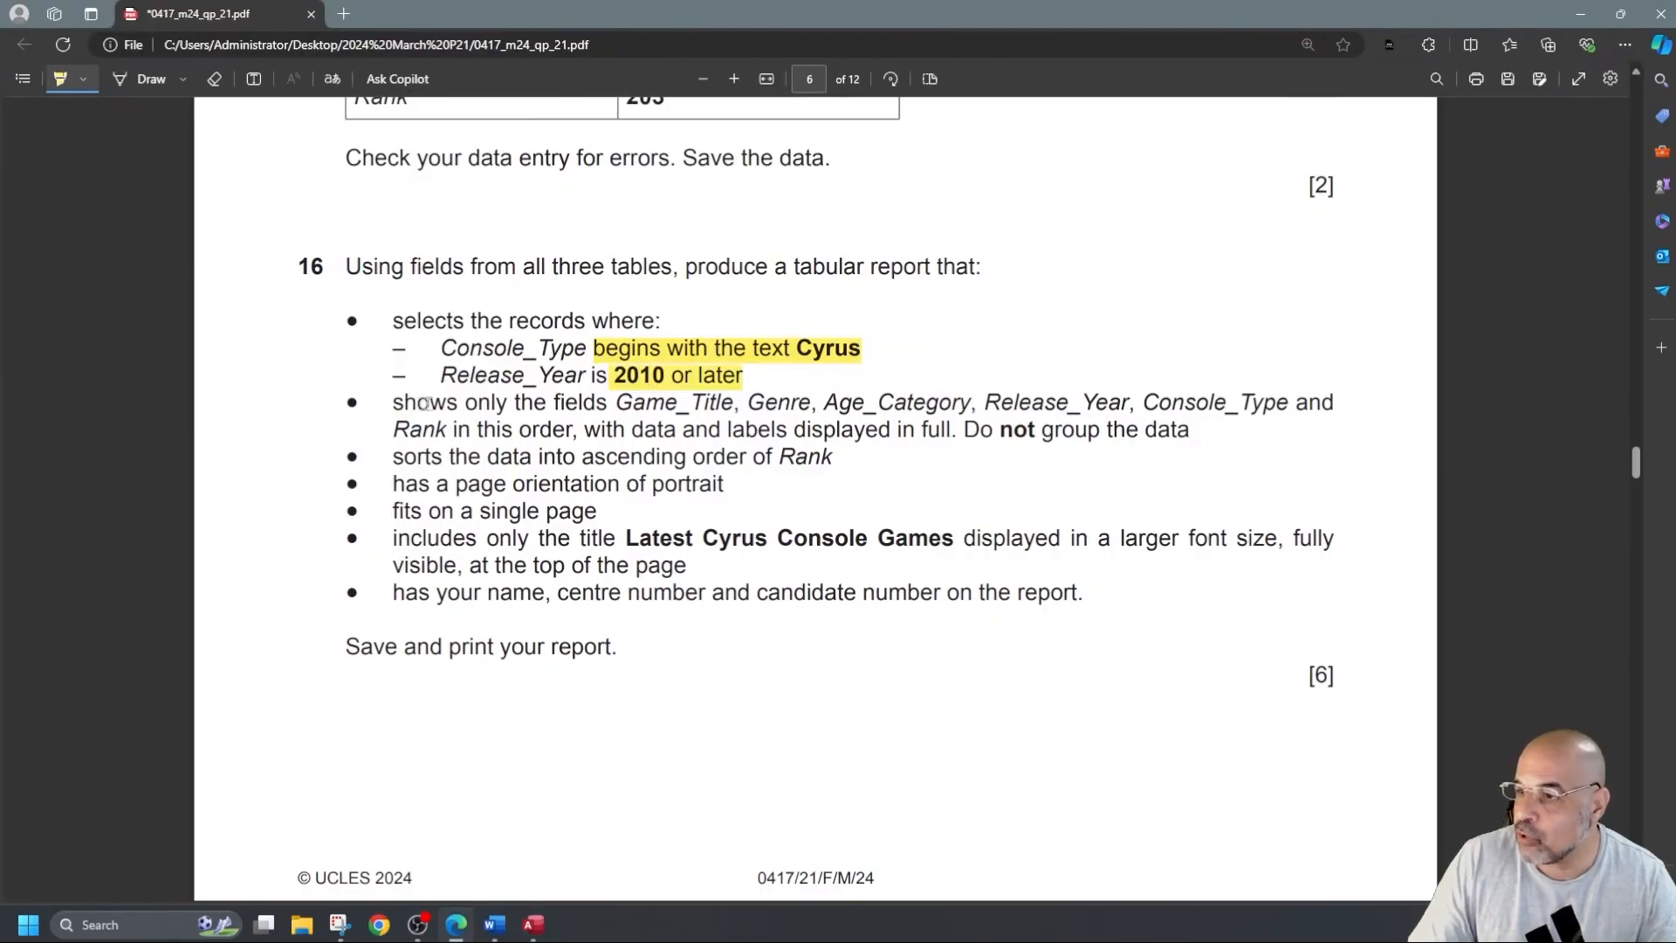
mouse_move(614, 405)
left_mouse_down()
mouse_move(704, 405)
mouse_move(422, 431)
mouse_move(573, 431)
left_mouse_up()
scroll(752, 474, "down", 8)
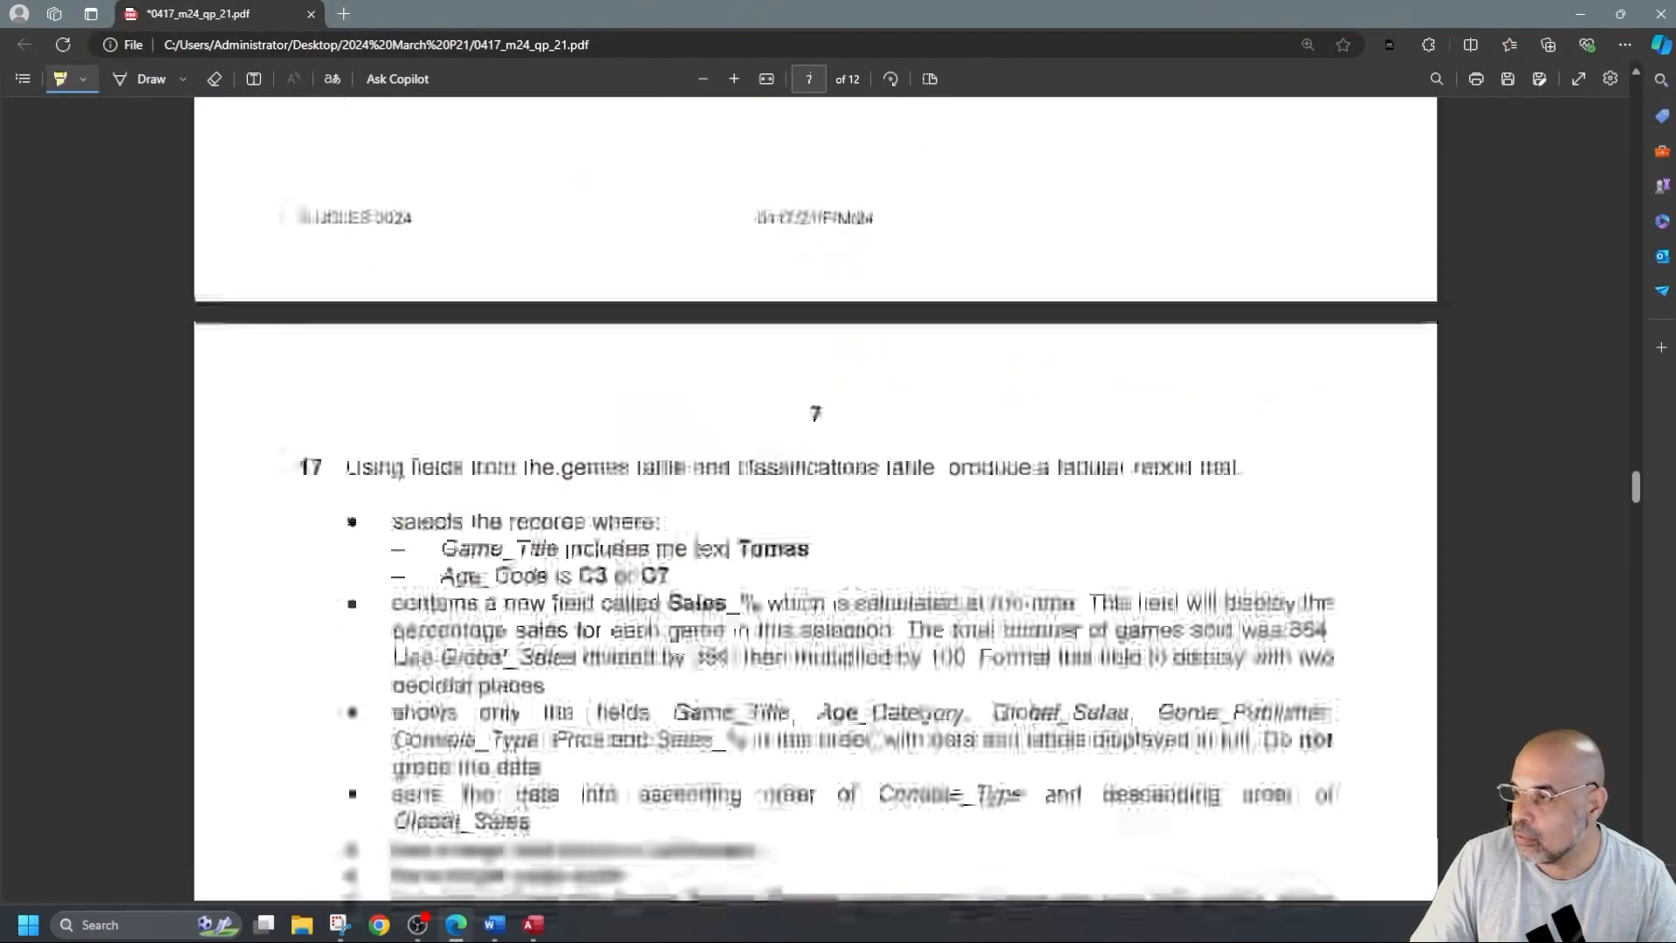
scroll(820, 462, "up", 8)
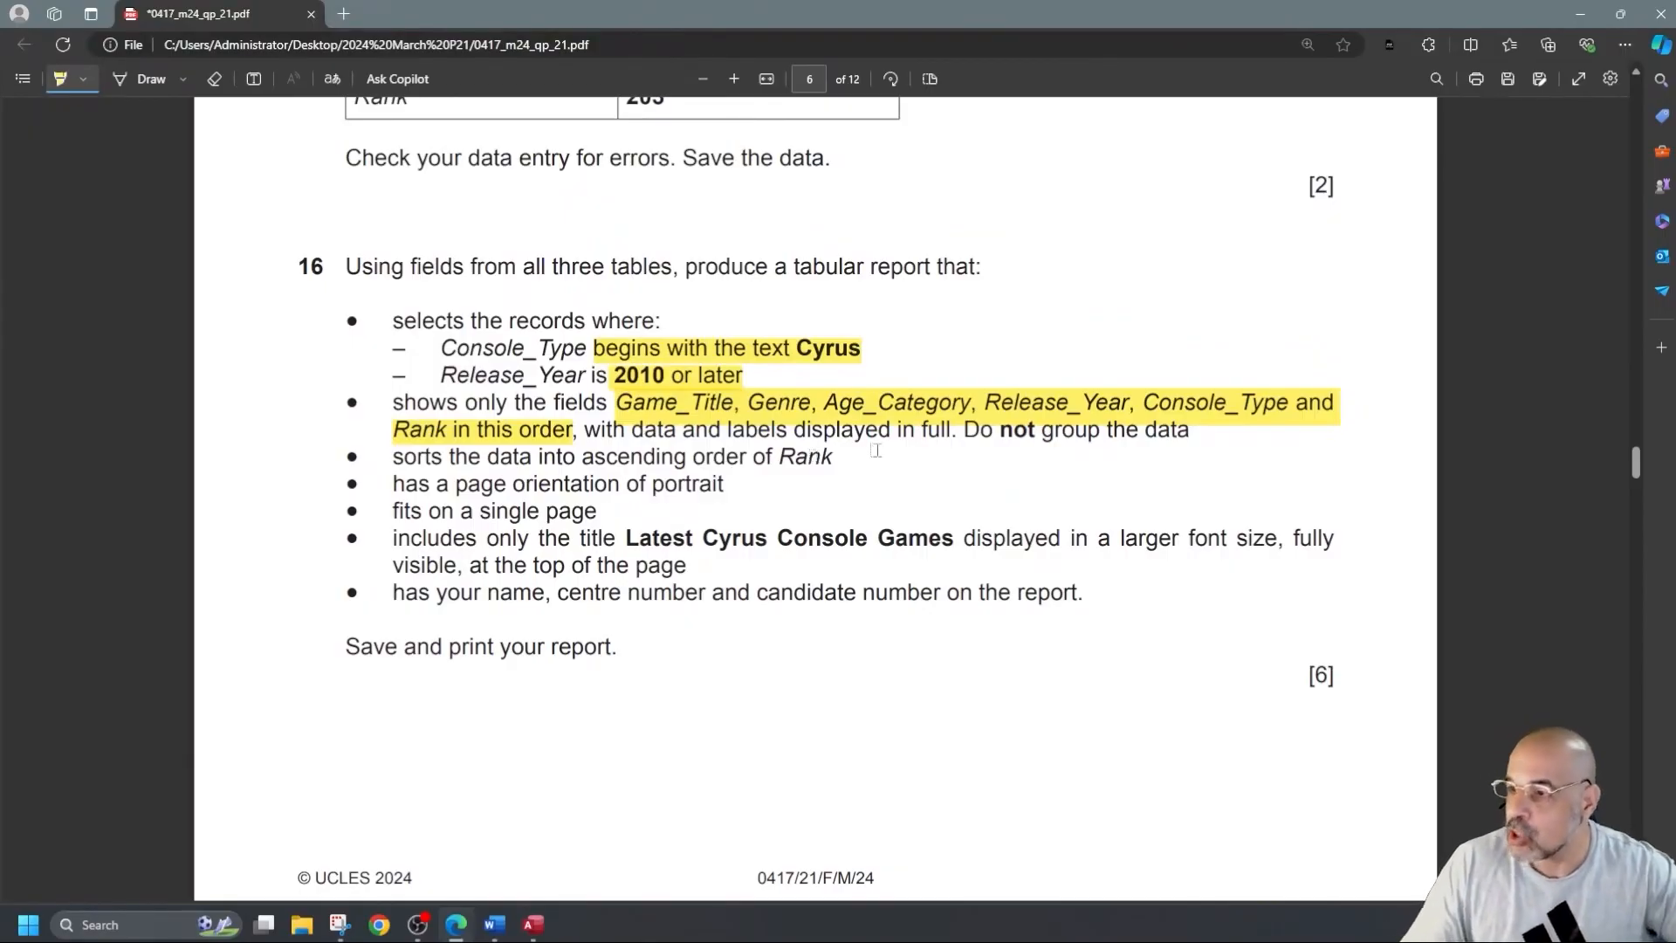
left_click_drag(346, 404, 663, 409)
key("ctrl+z")
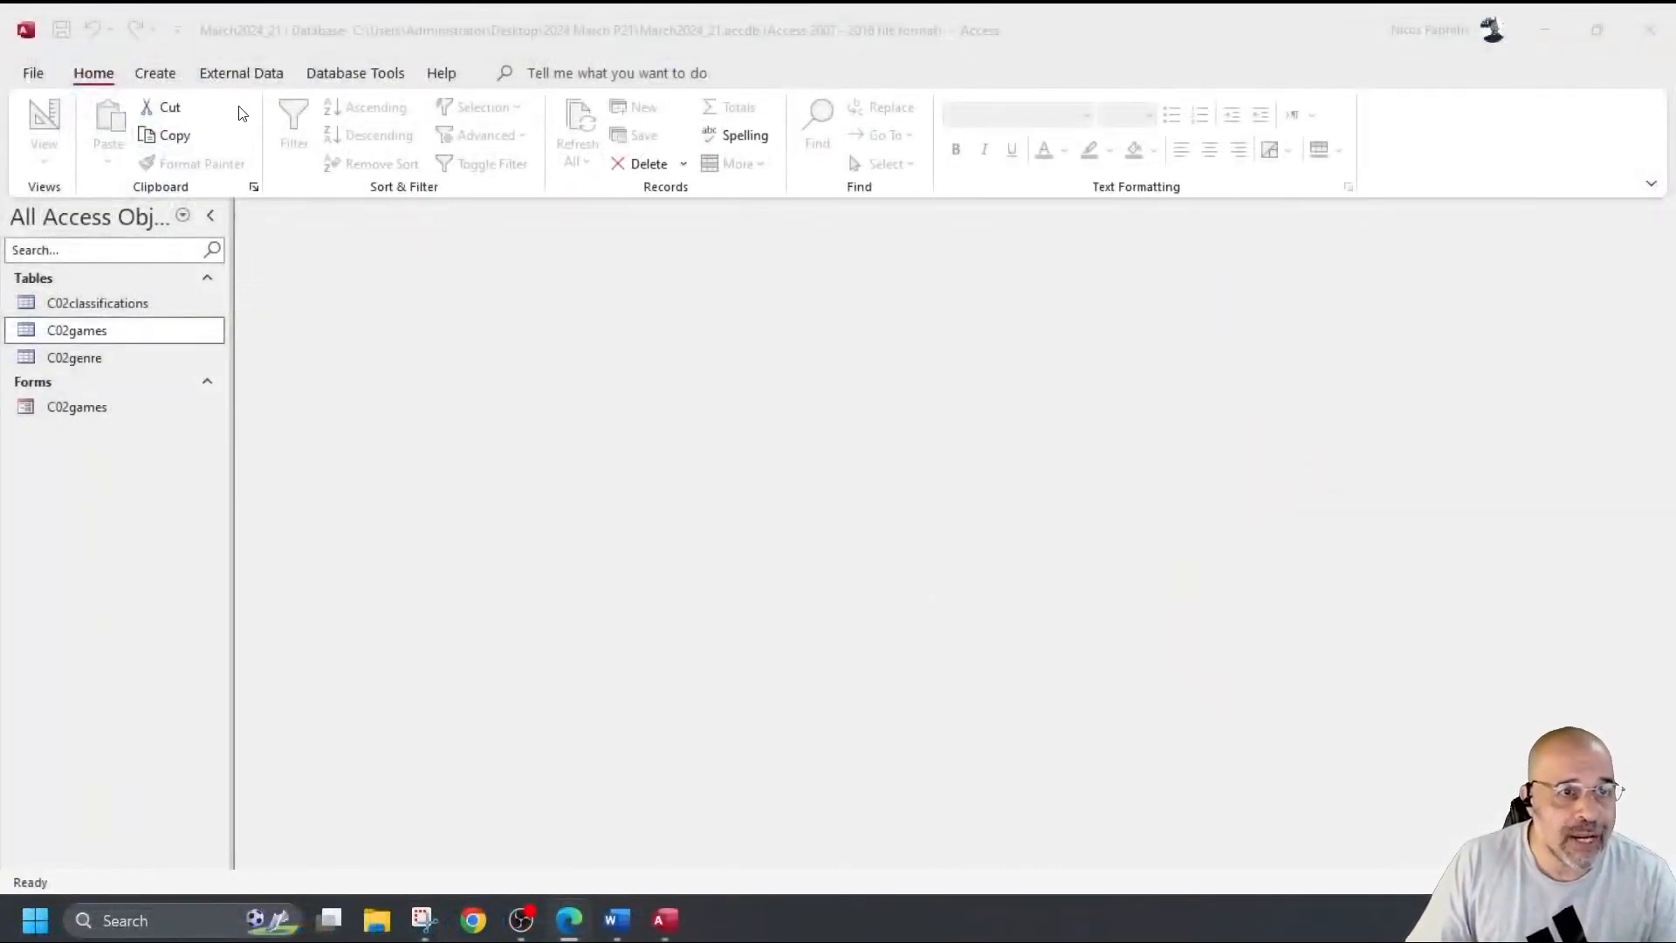
Start a new query design and add the C02classifications, C02games and C02genre tables.
left_click(163, 74)
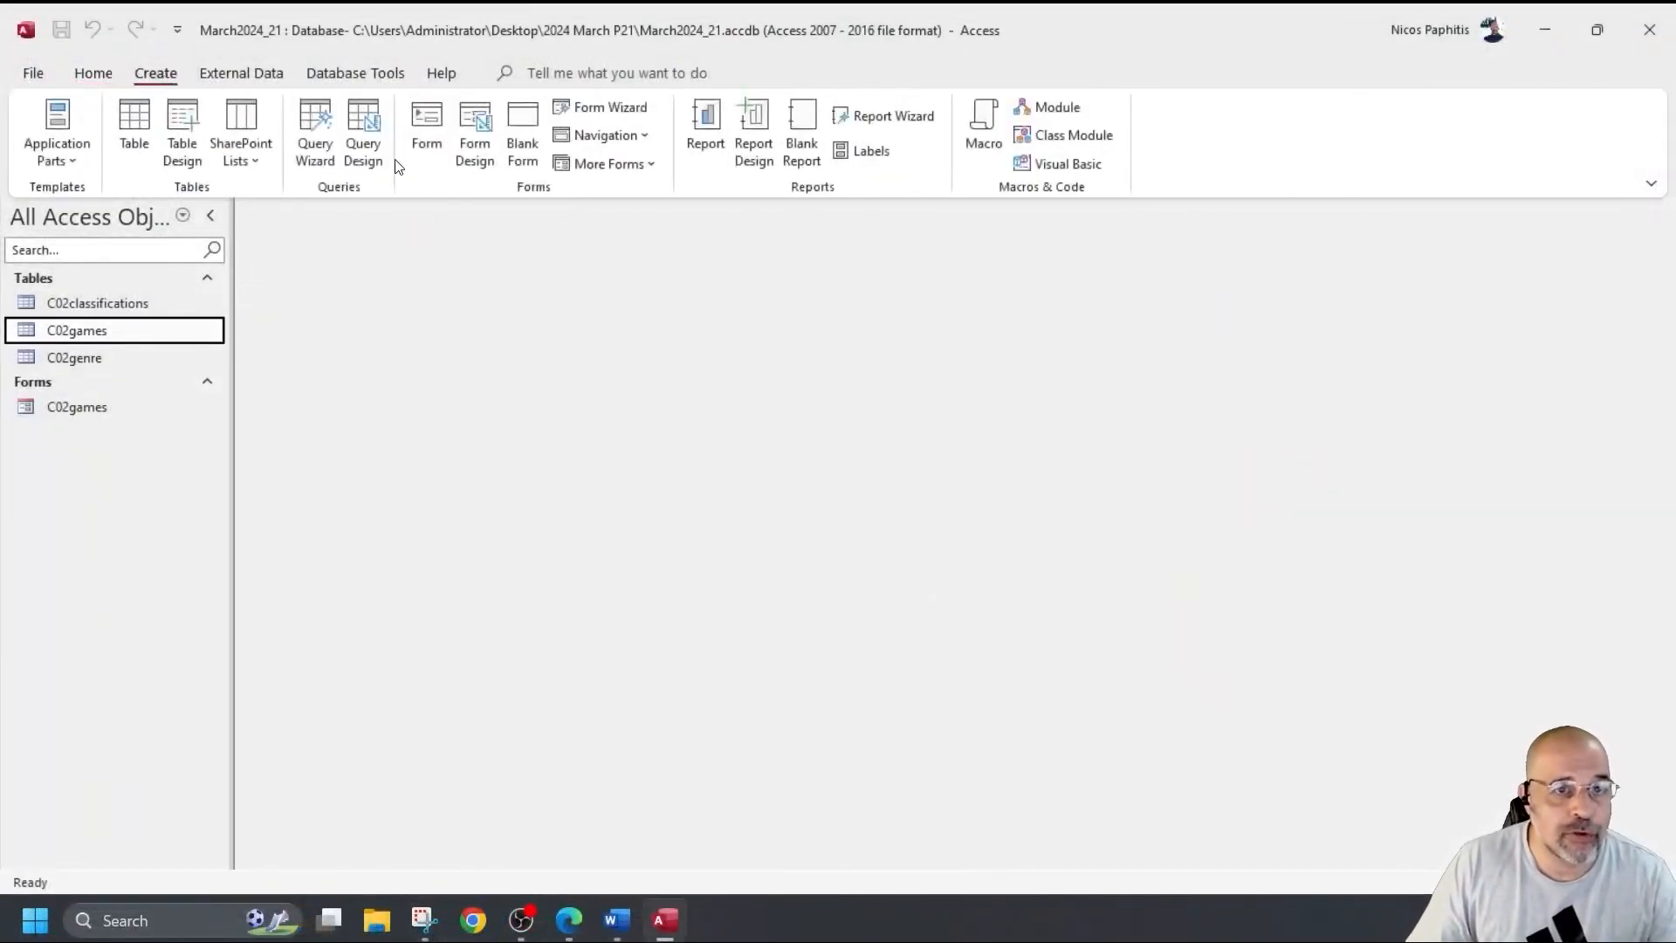
left_click(365, 135)
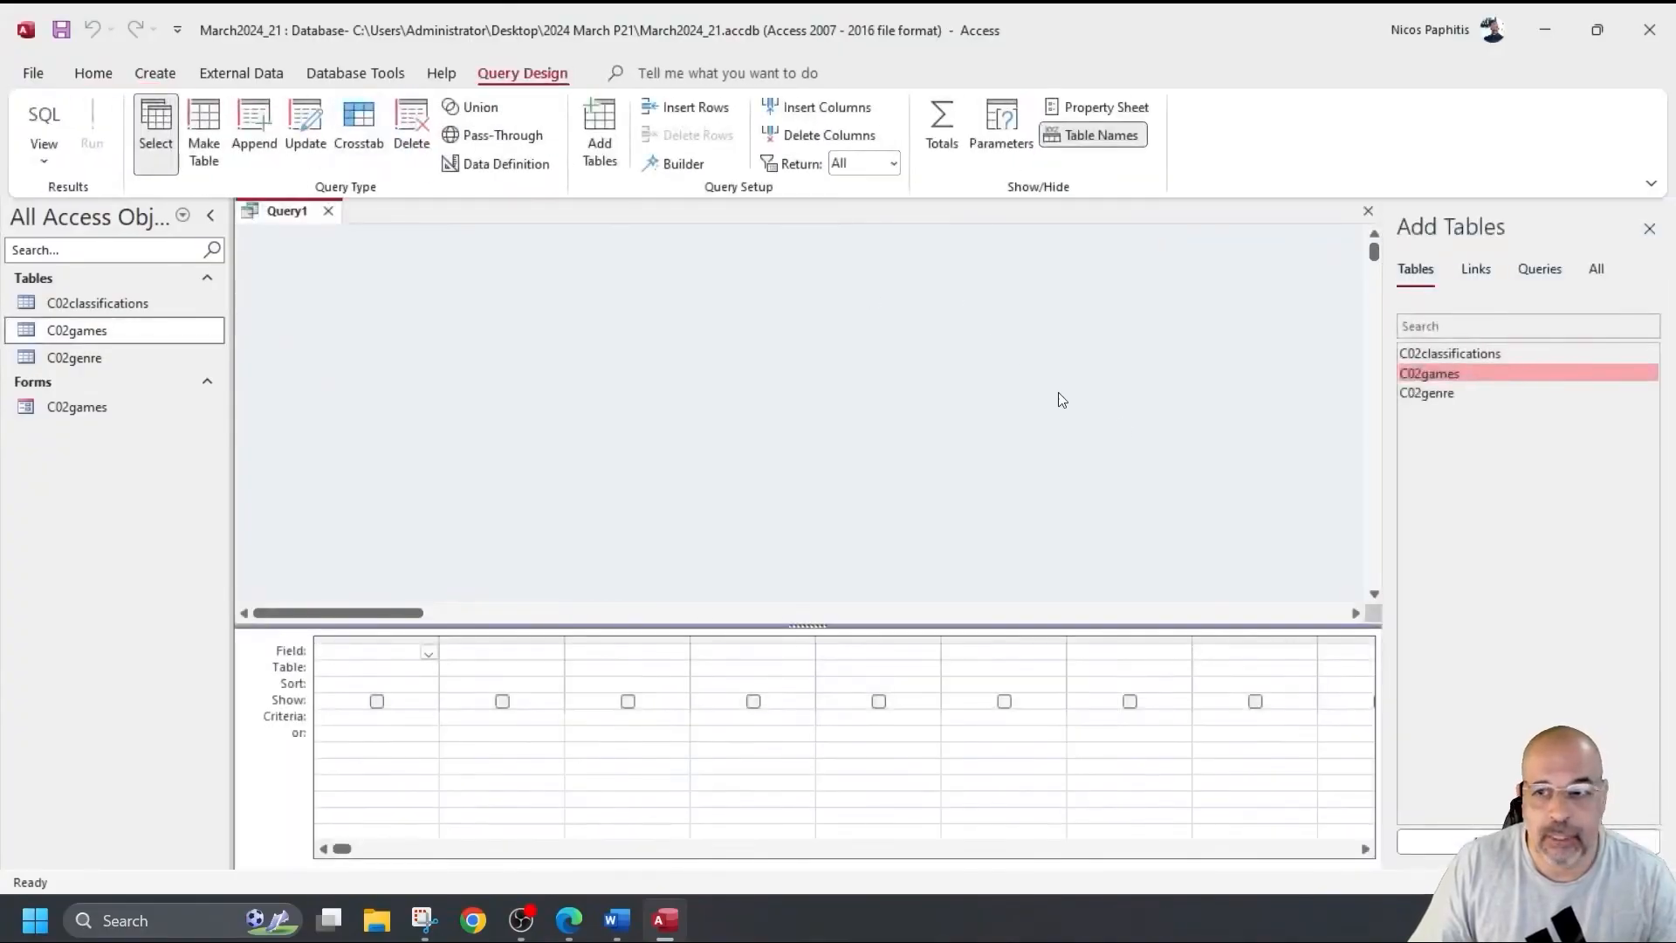
left_click(1648, 229)
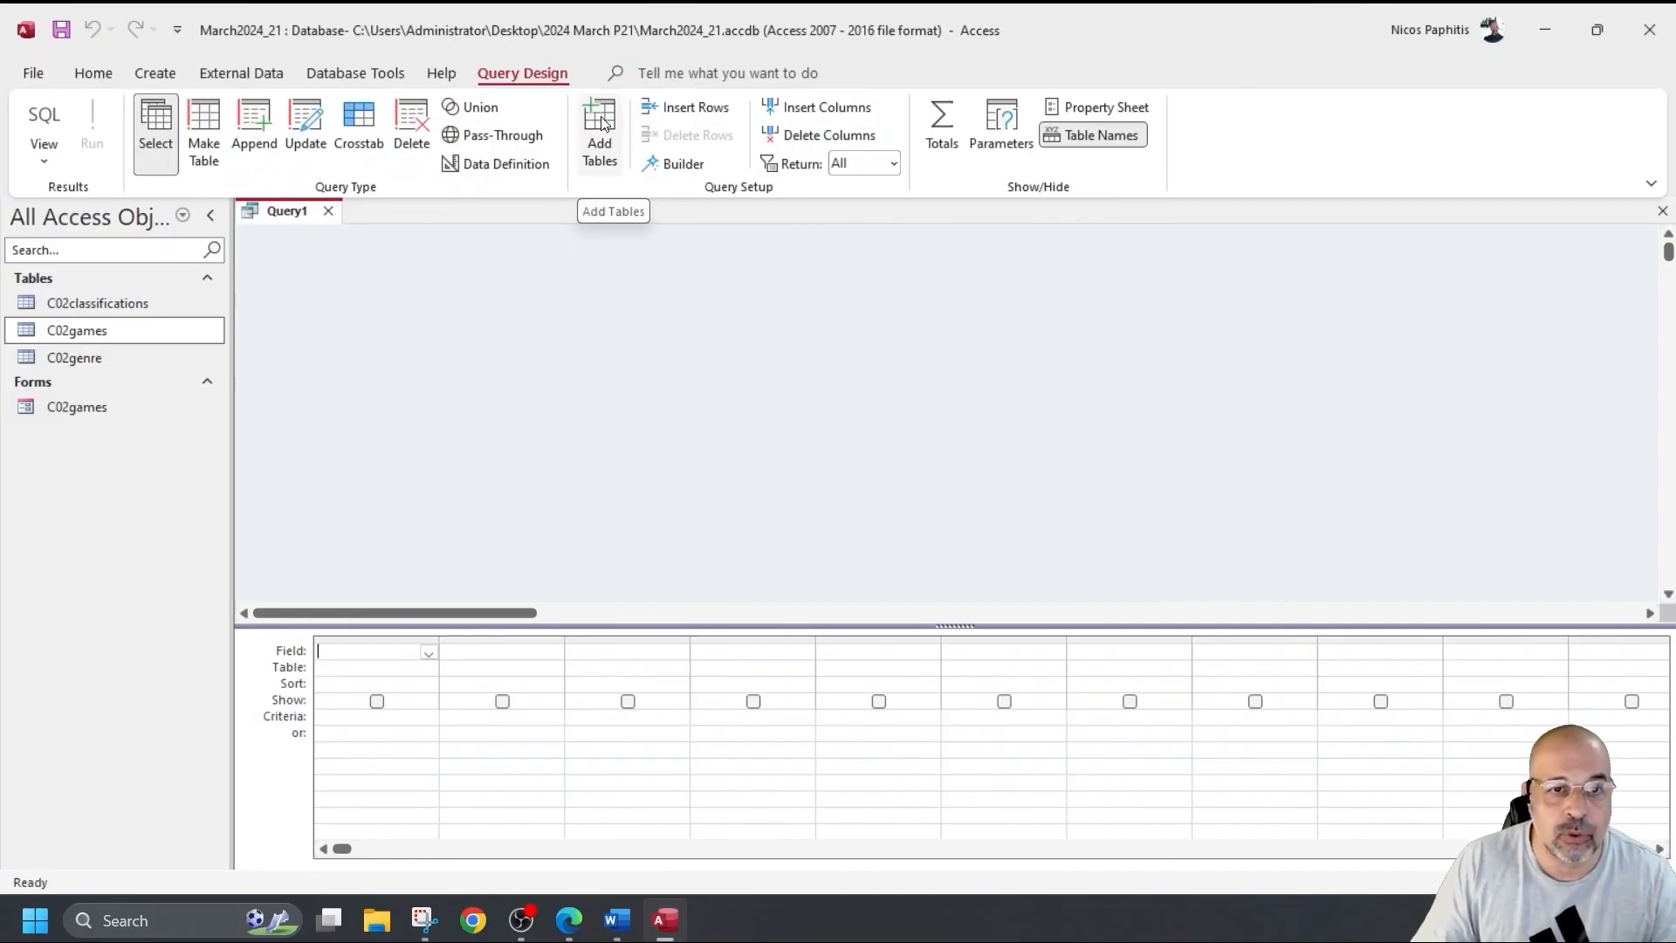
right_click(651, 247)
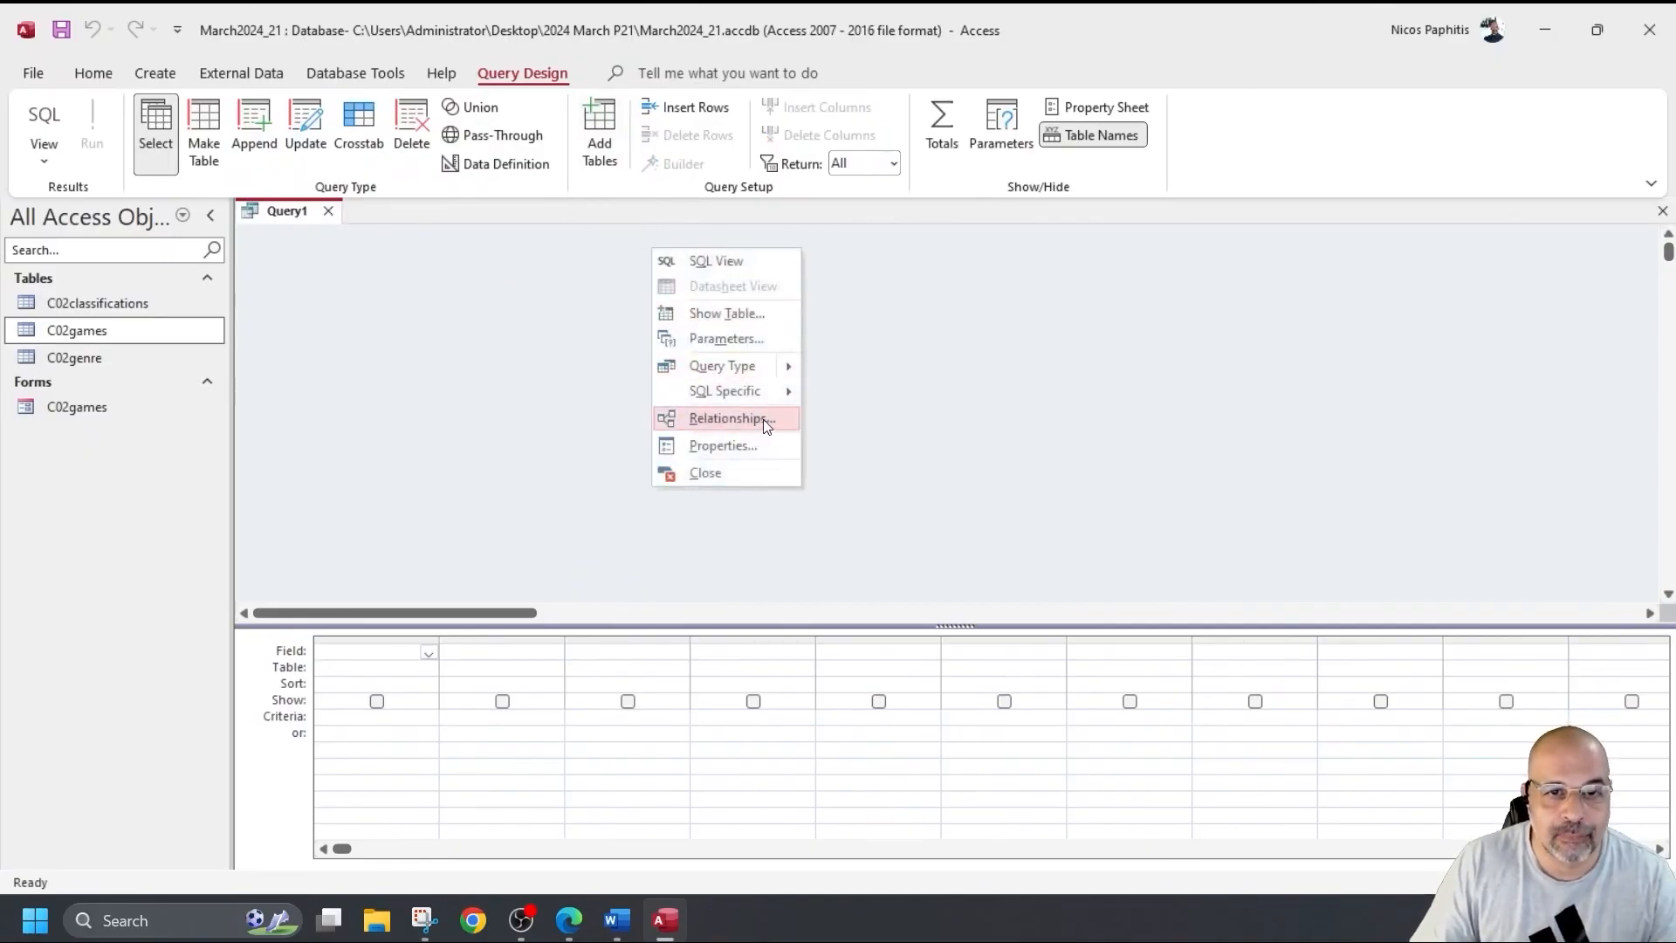
left_click(727, 312)
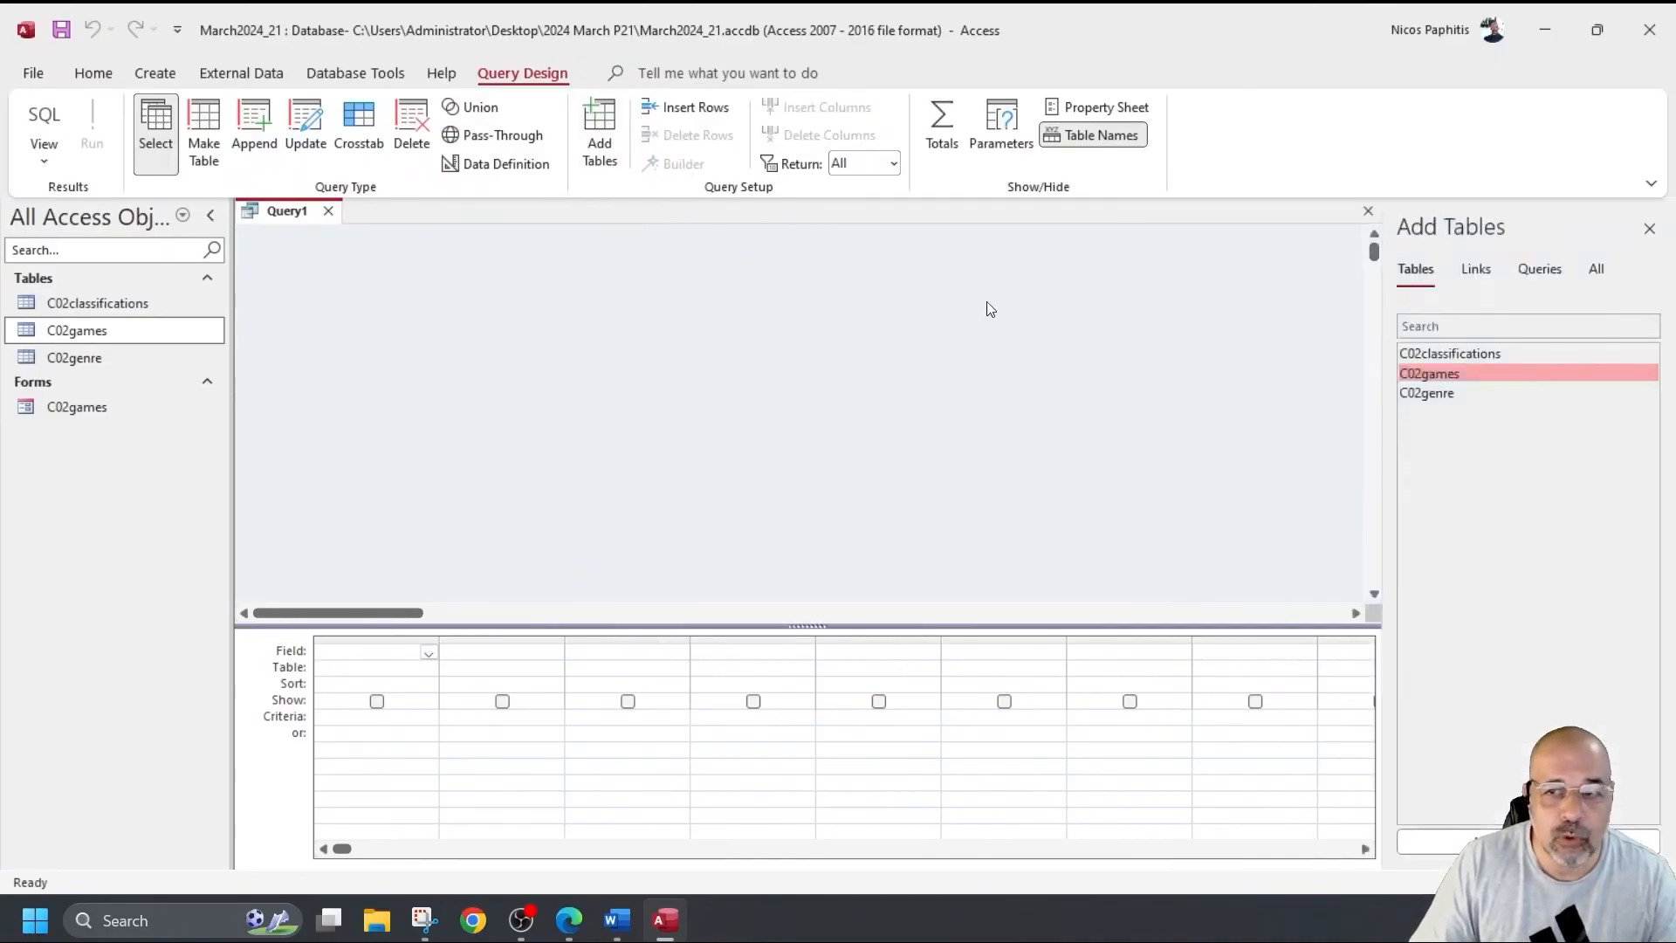
double_click(1444, 353)
double_click(1439, 374)
double_click(1437, 392)
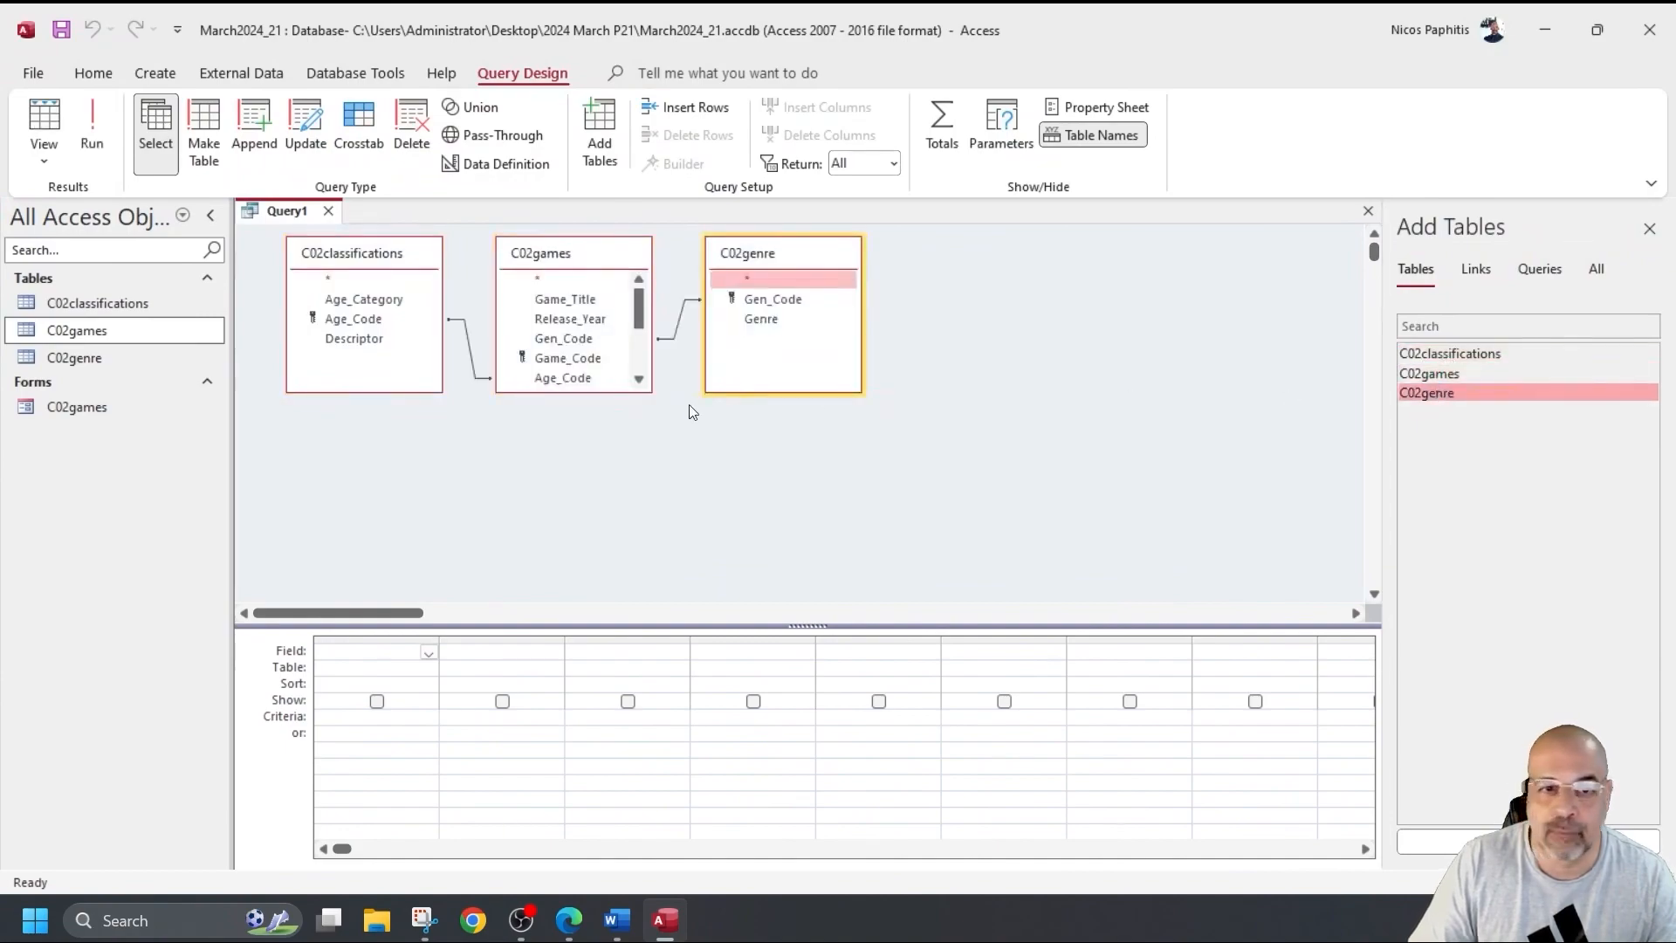
Enlarge the C02games field list so all its fields show, moving the grid up.
left_click_drag(604, 393, 604, 523)
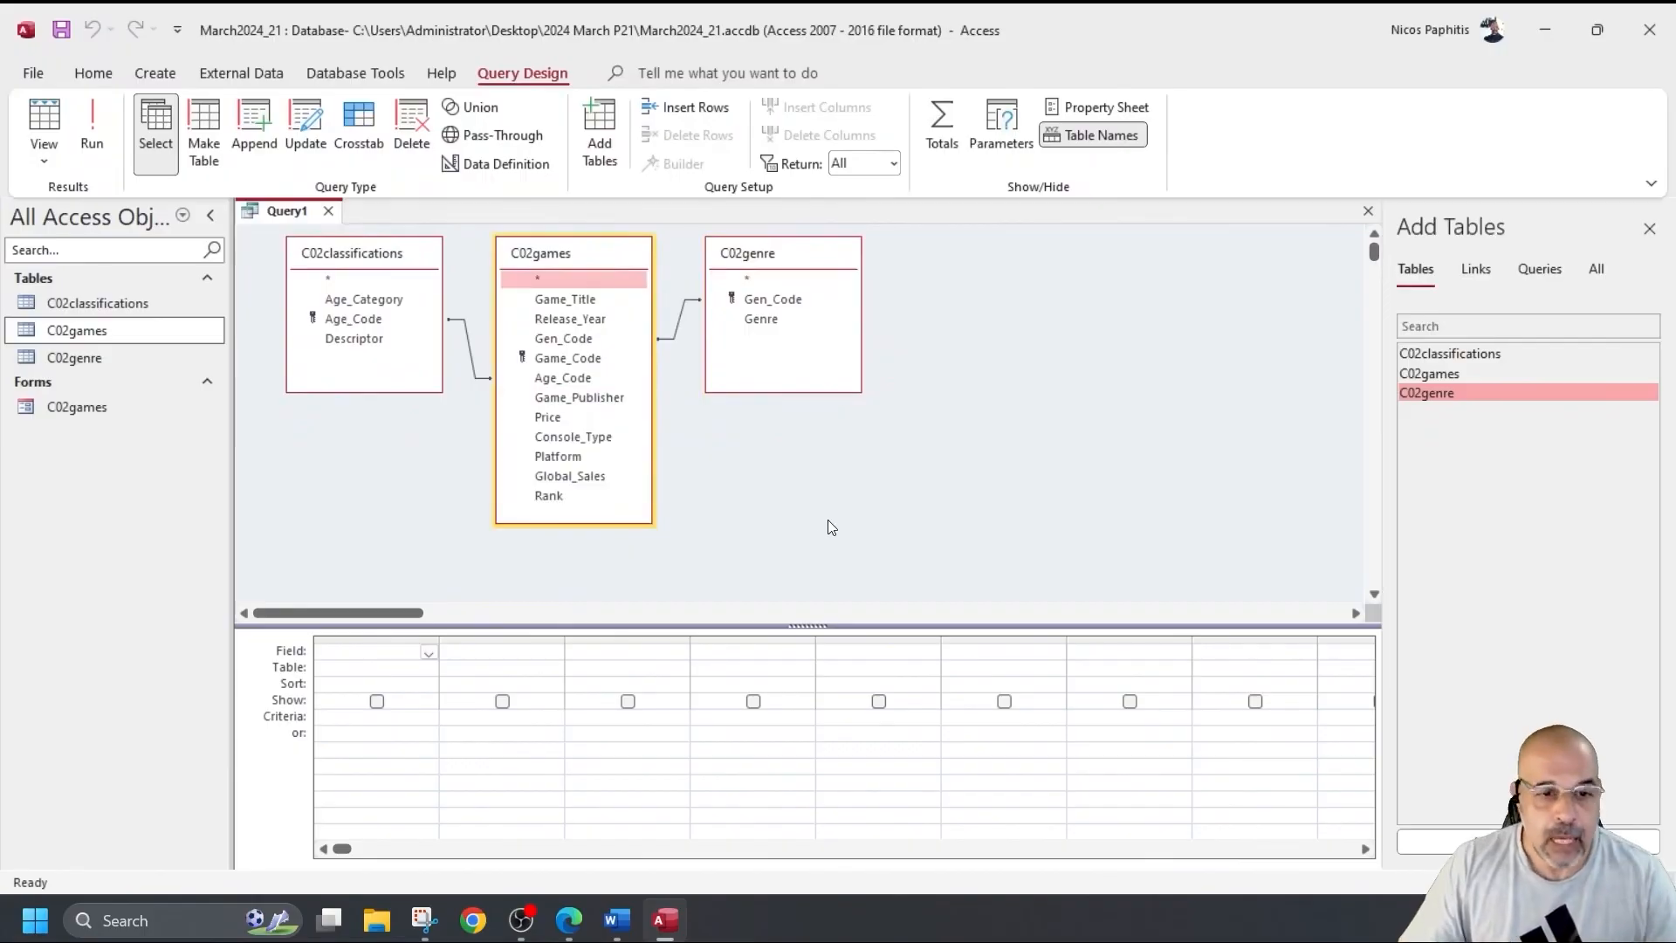
left_click_drag(777, 626, 777, 574)
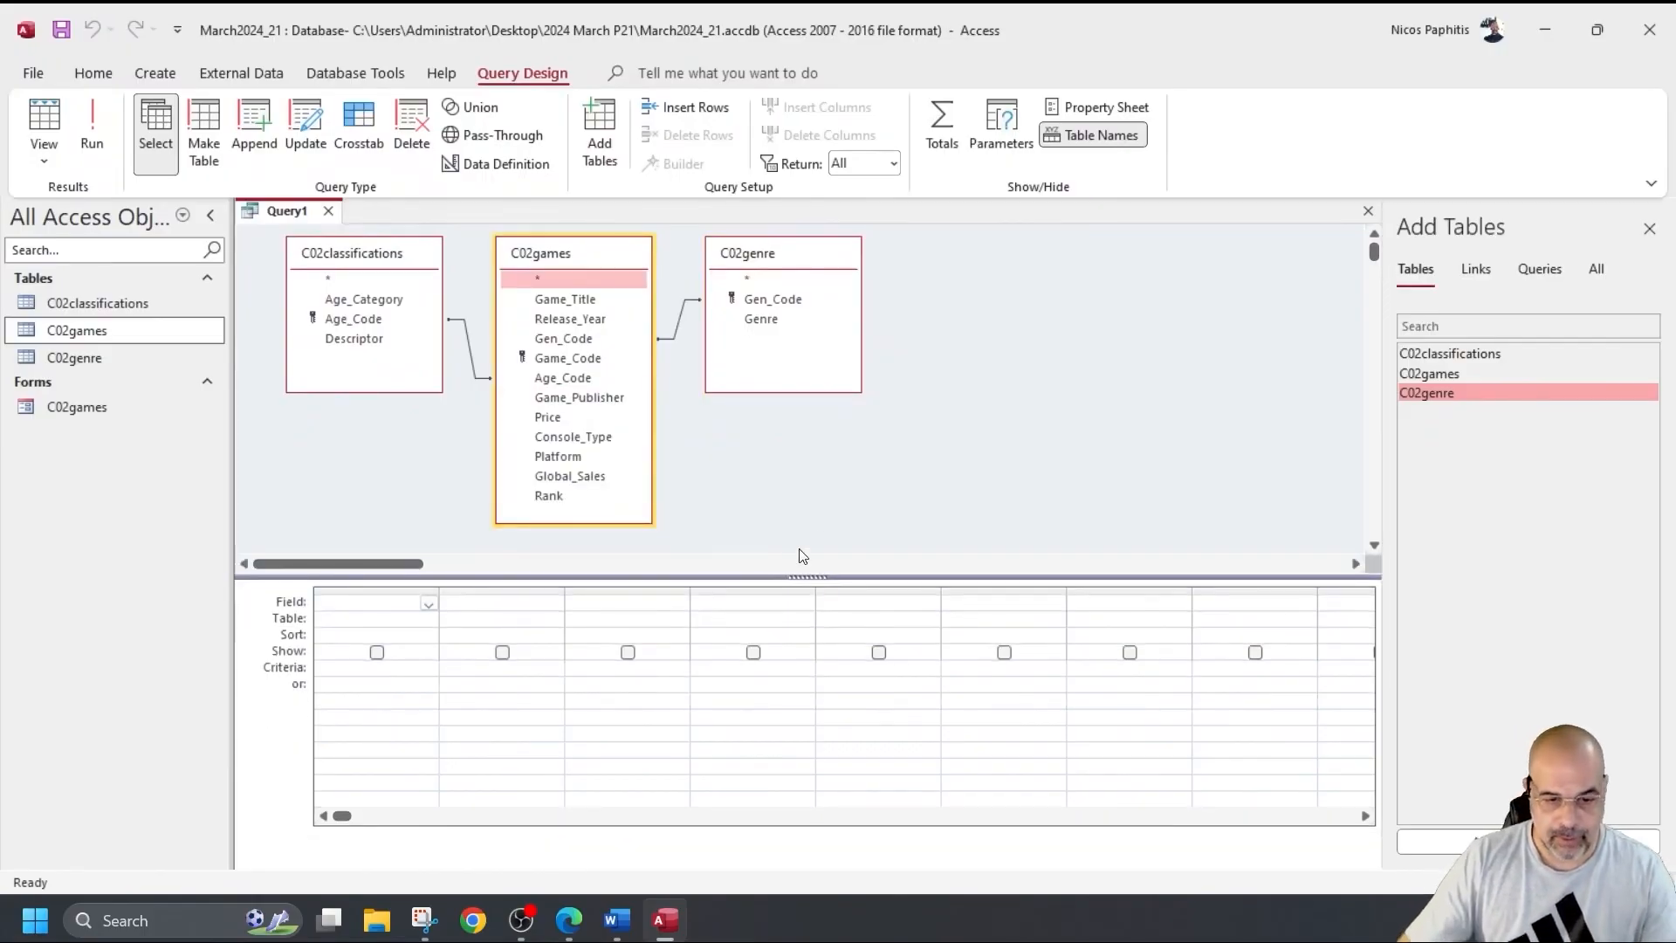
scroll(887, 550, "down", 2)
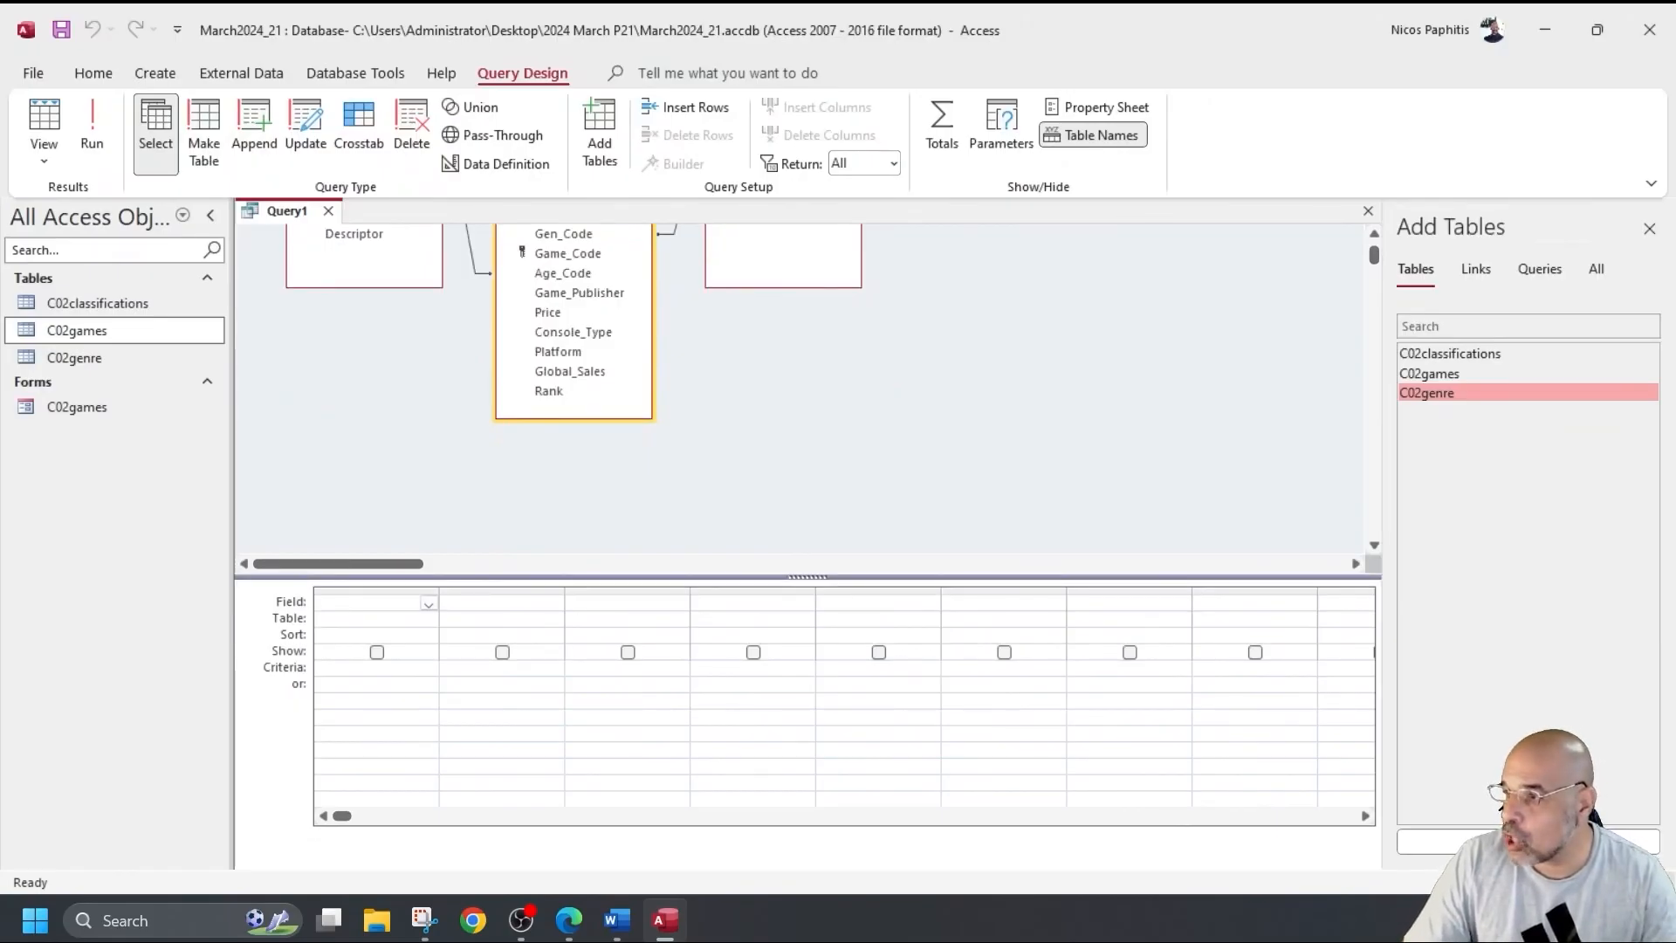
scroll(723, 427, "up", 2)
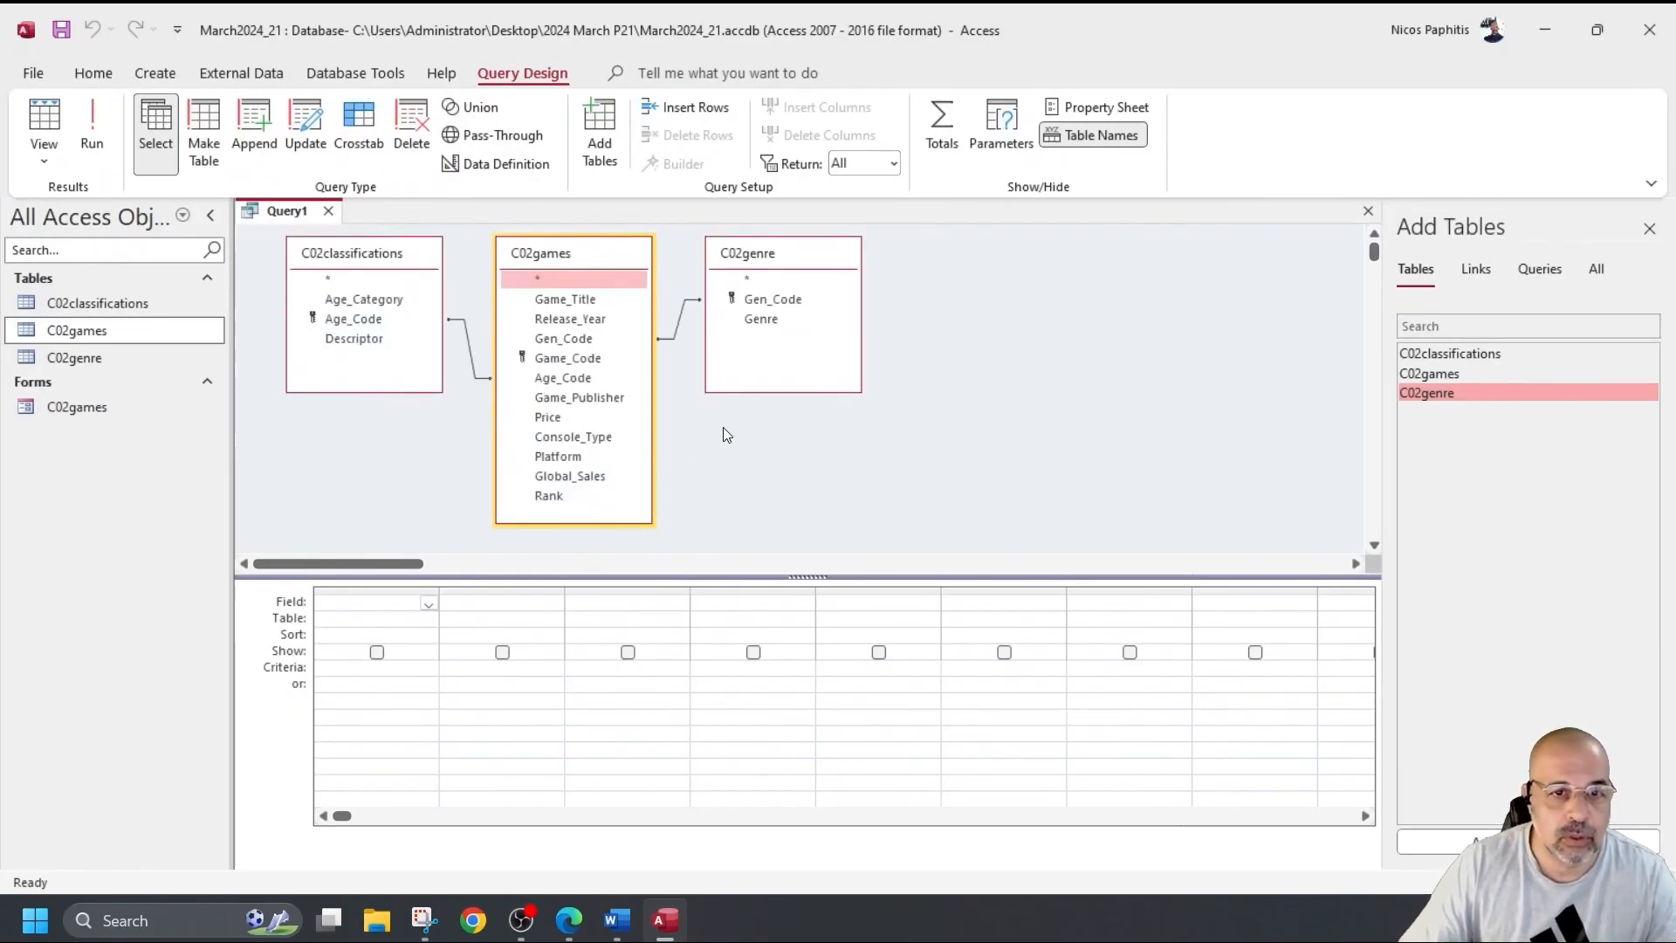
Place Game_Title, Genre, Age_Category, Release_Year, Console_Type and Rank as query columns one to six.
double_click(563, 299)
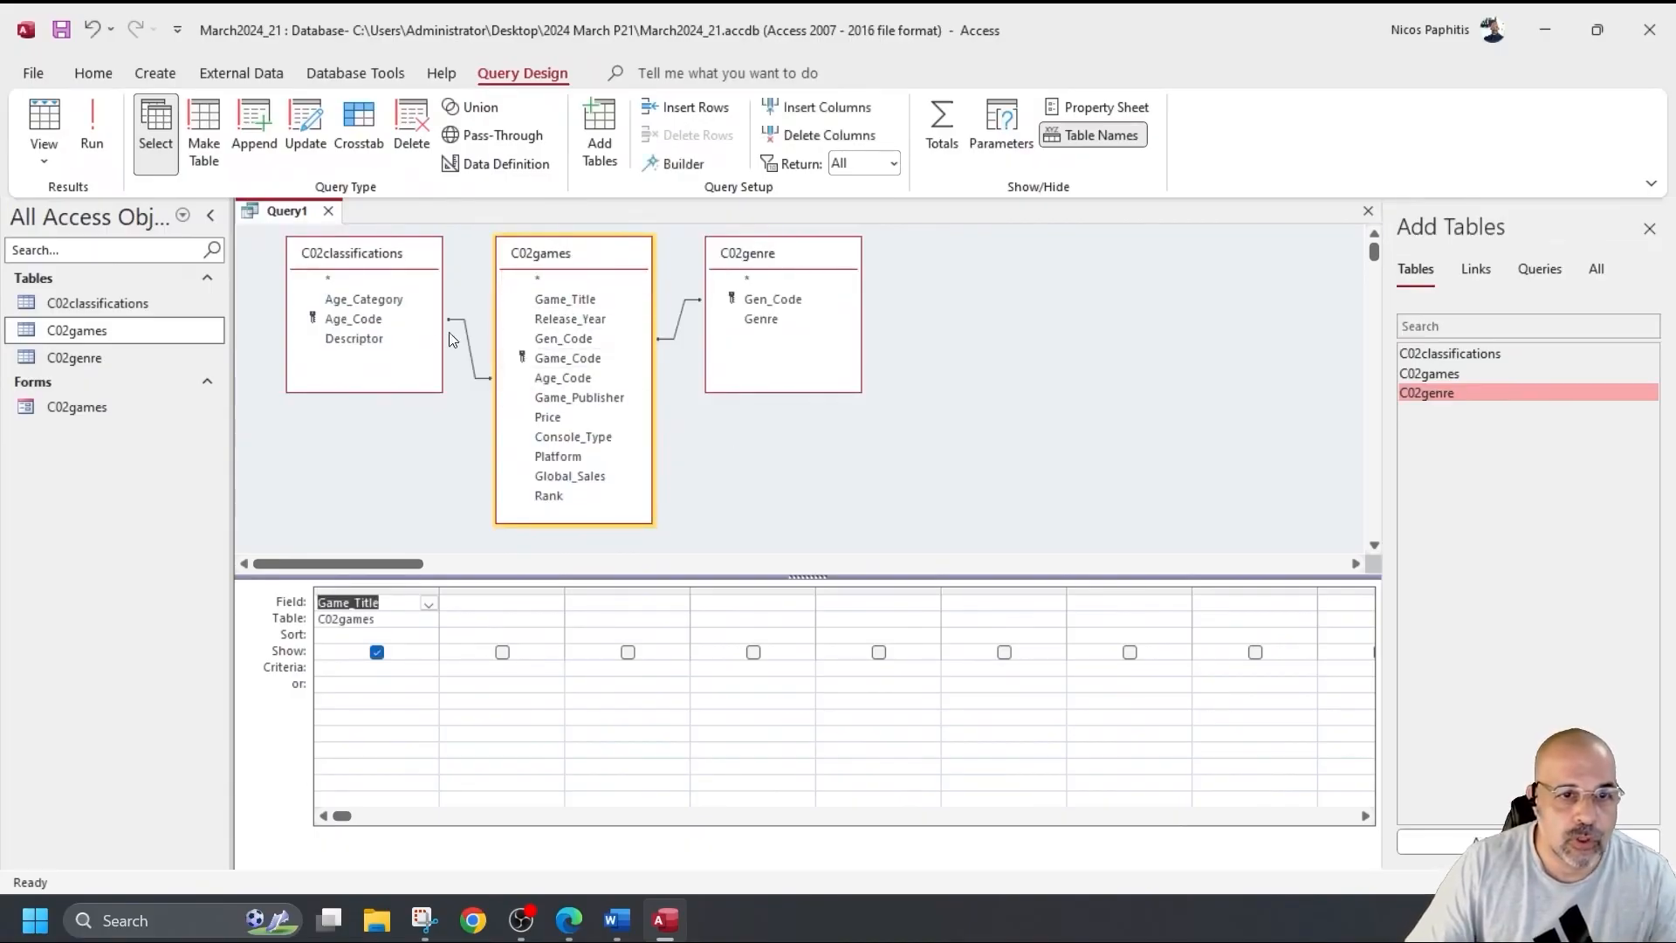
double_click(771, 321)
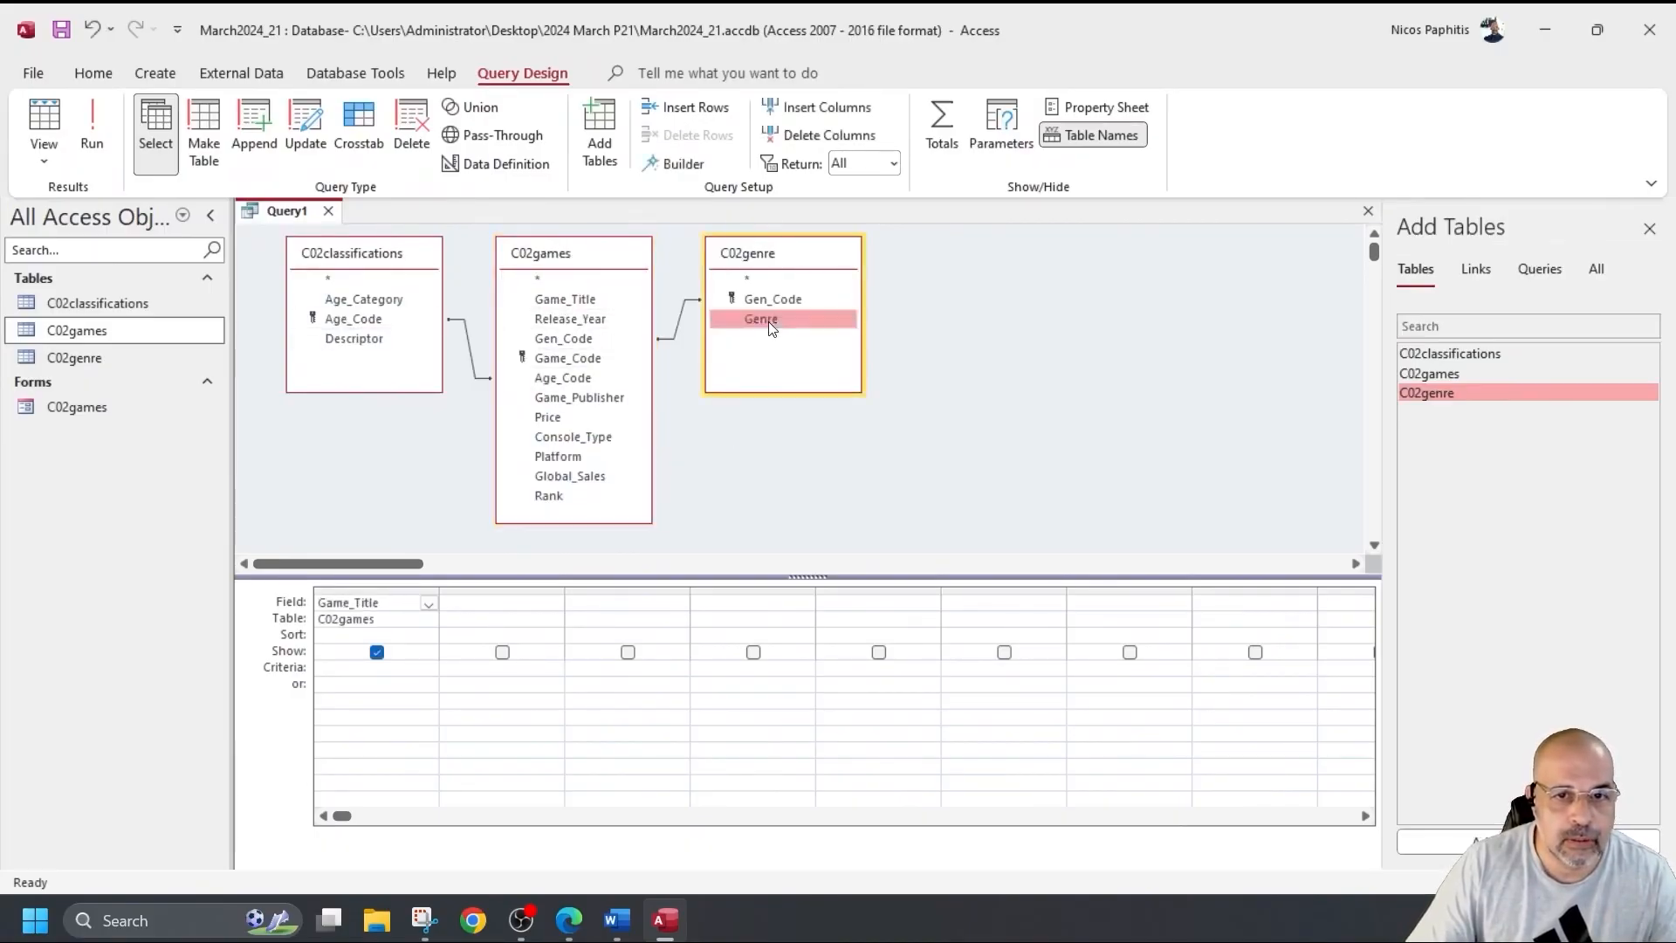
double_click(377, 302)
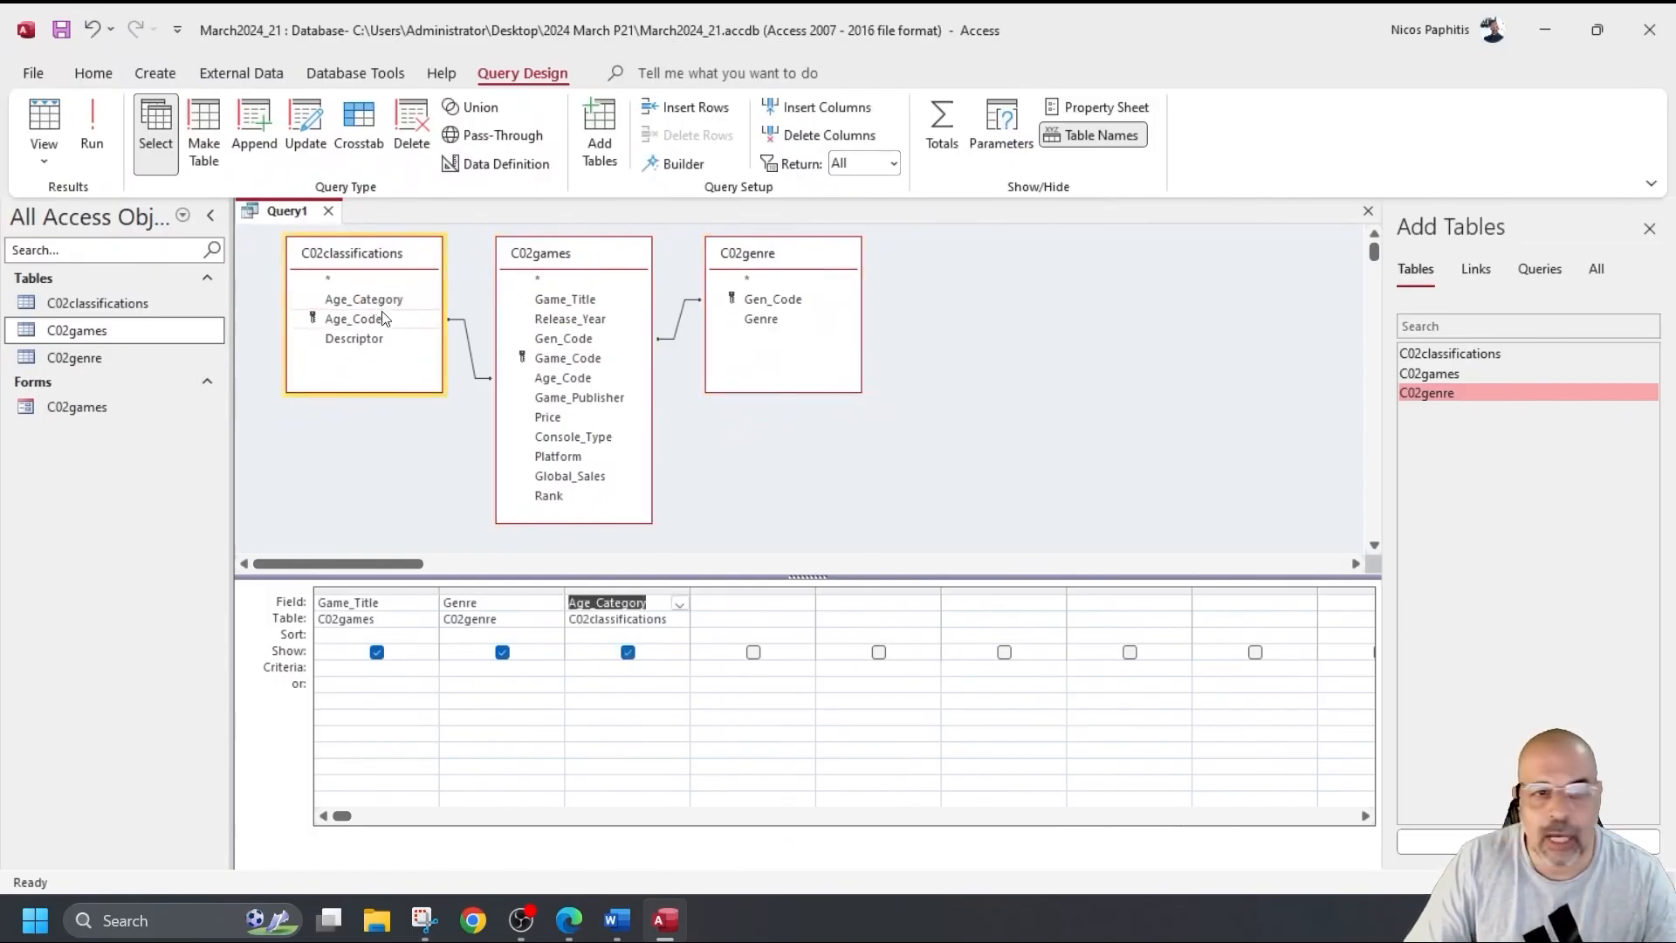
double_click(577, 320)
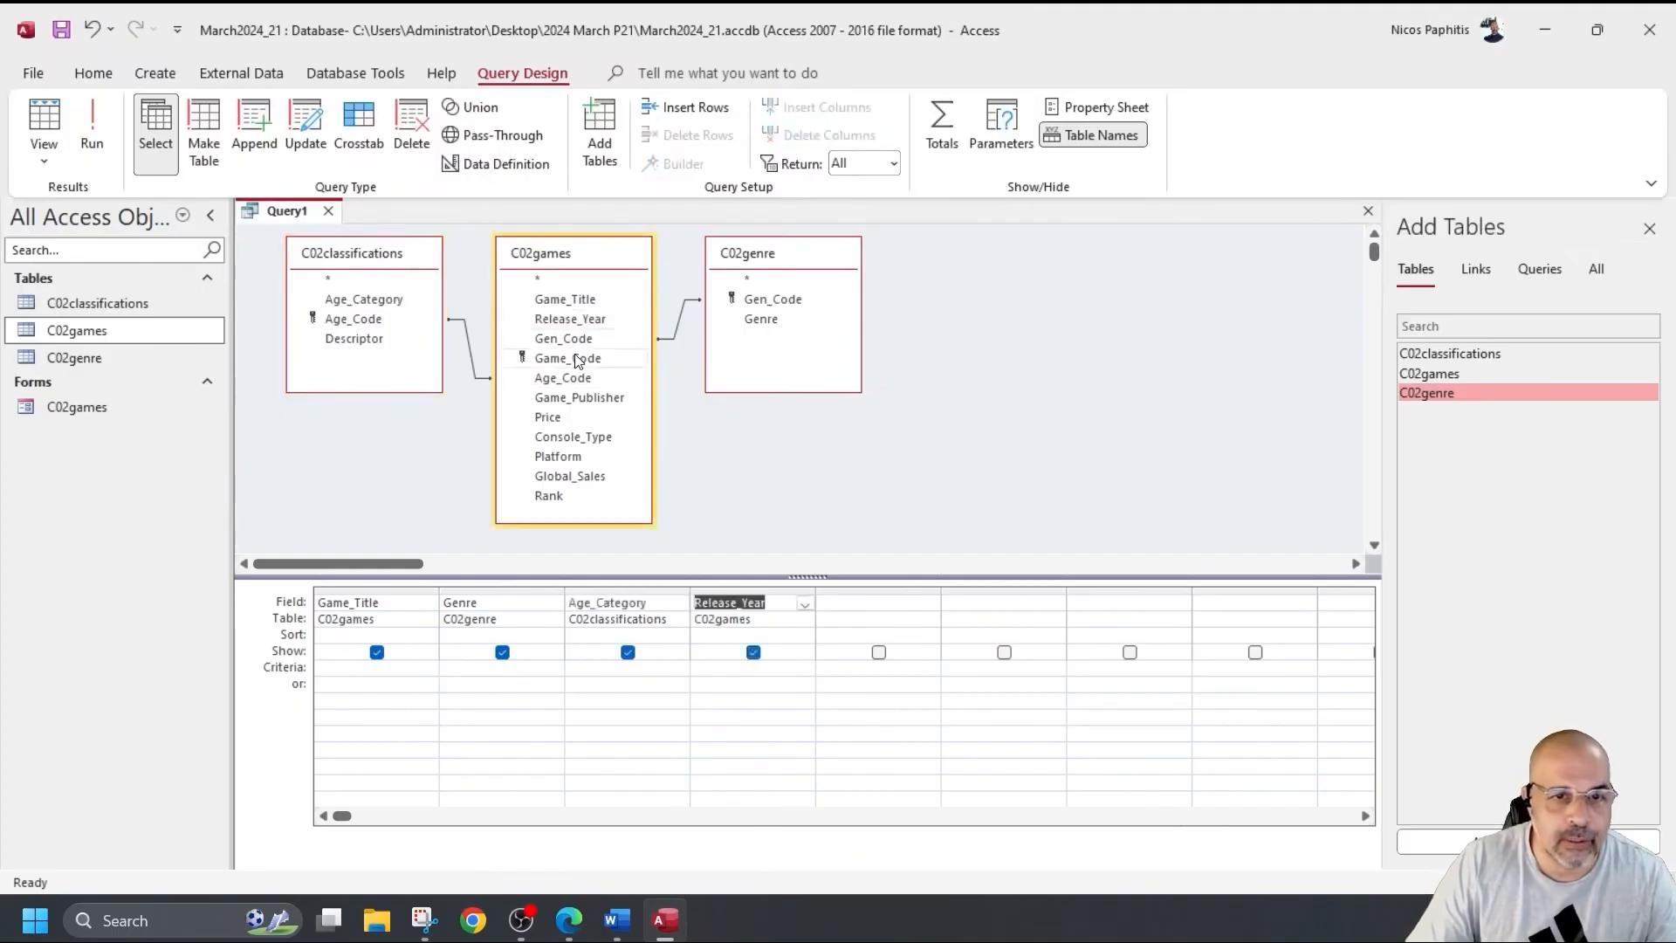
double_click(583, 439)
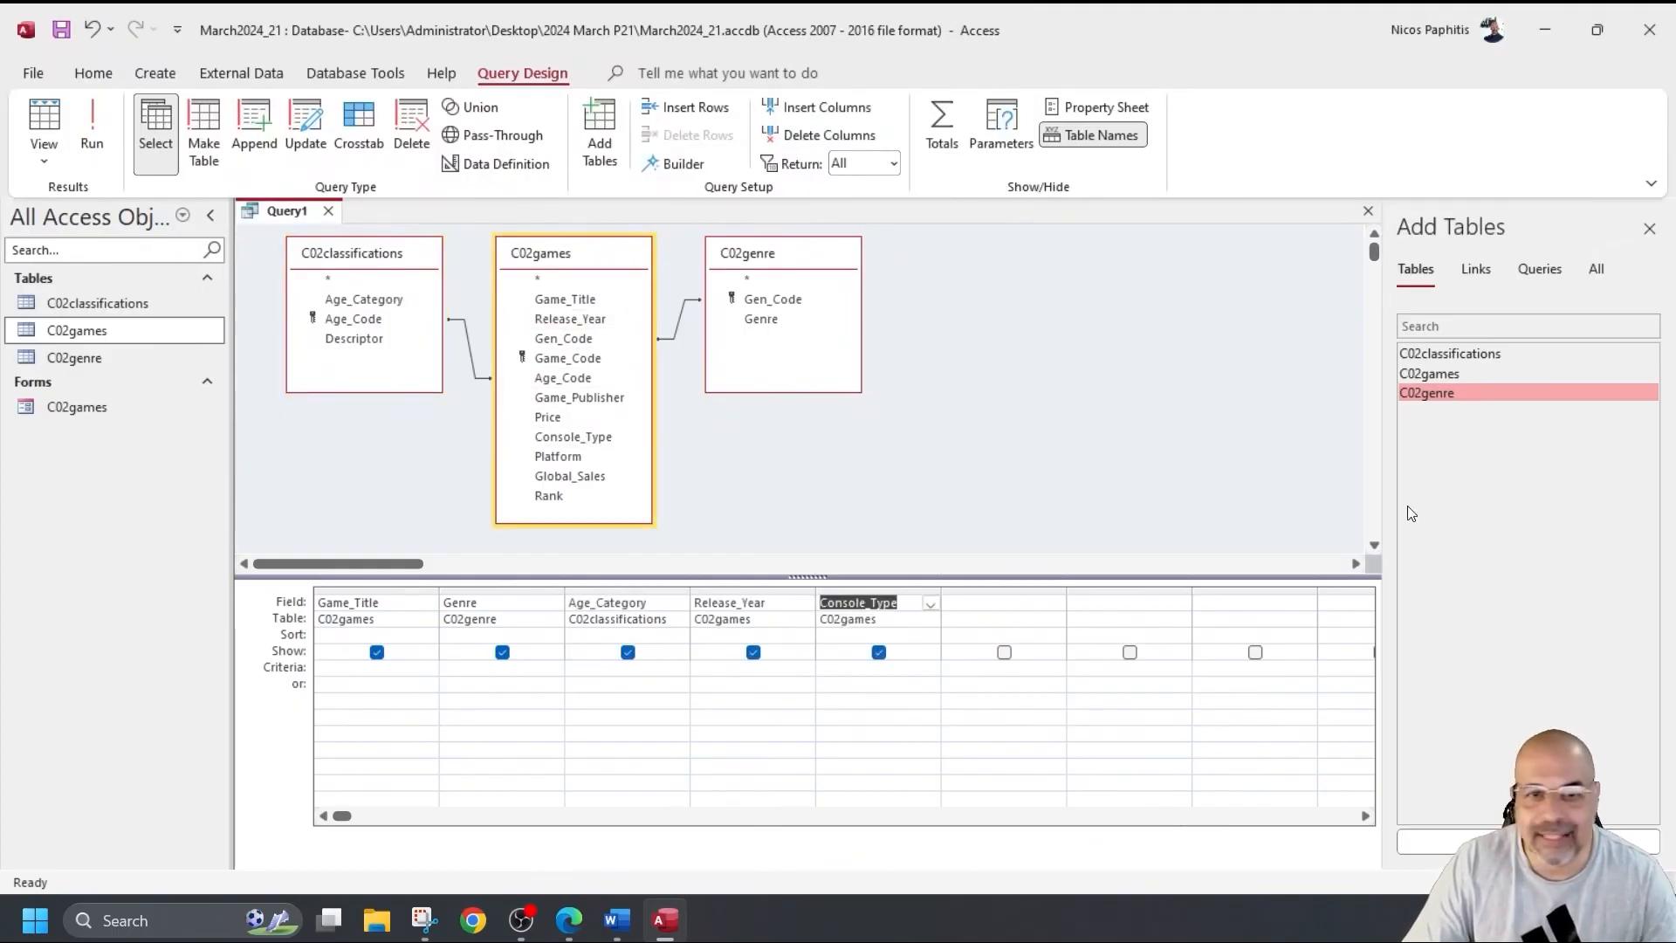
double_click(550, 496)
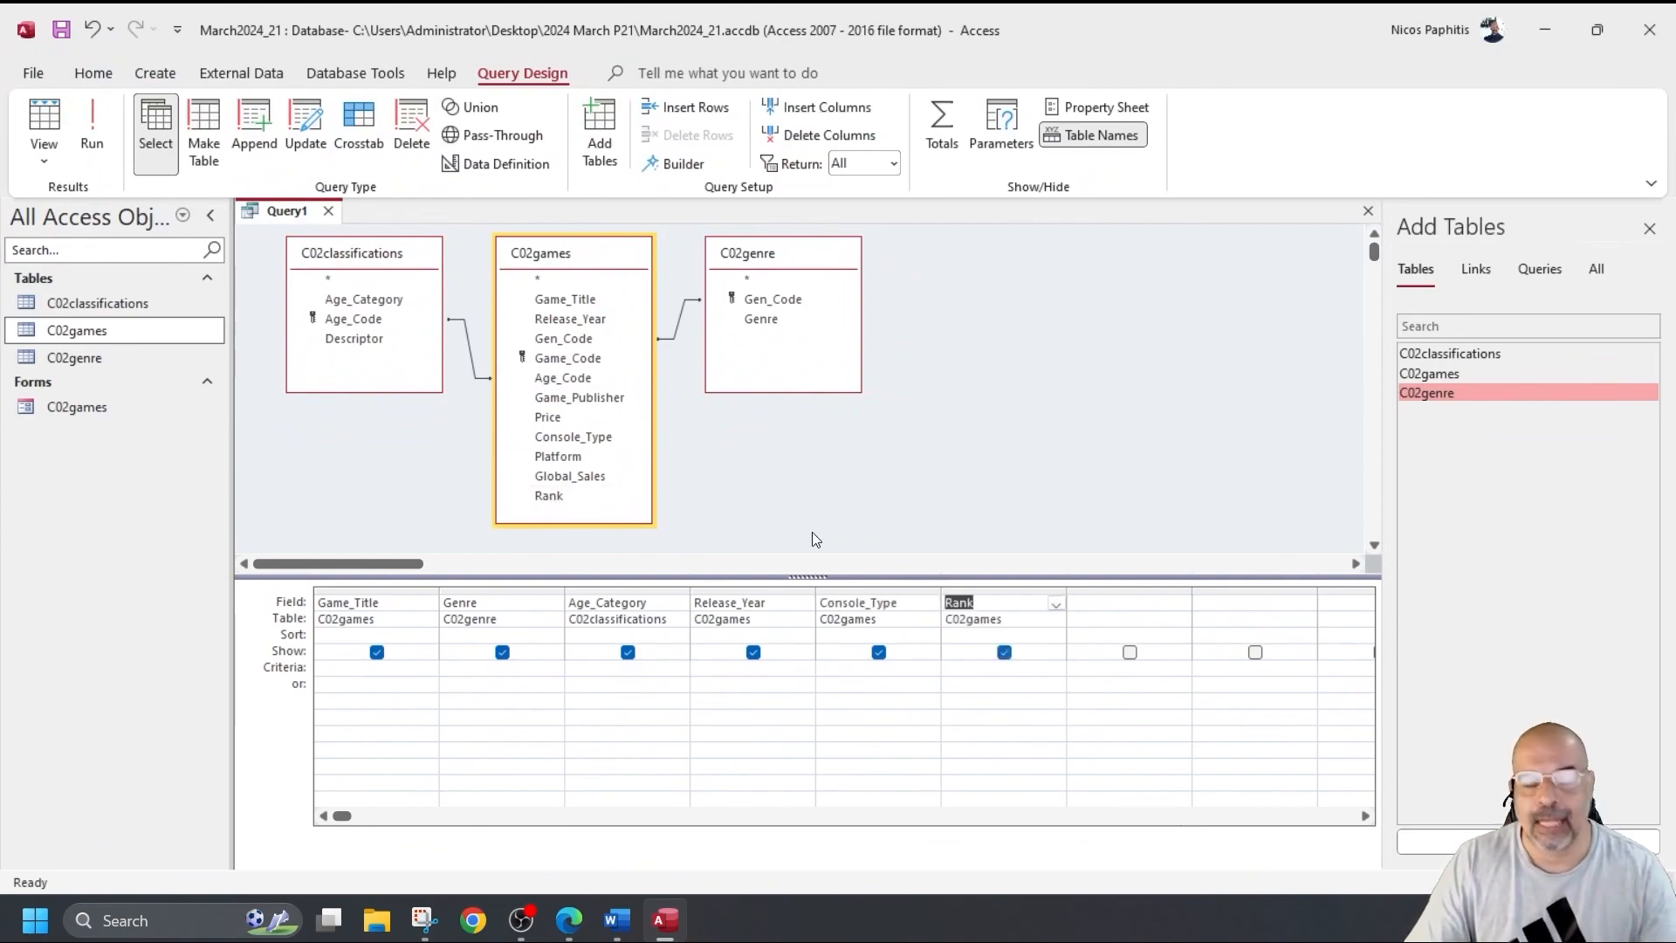
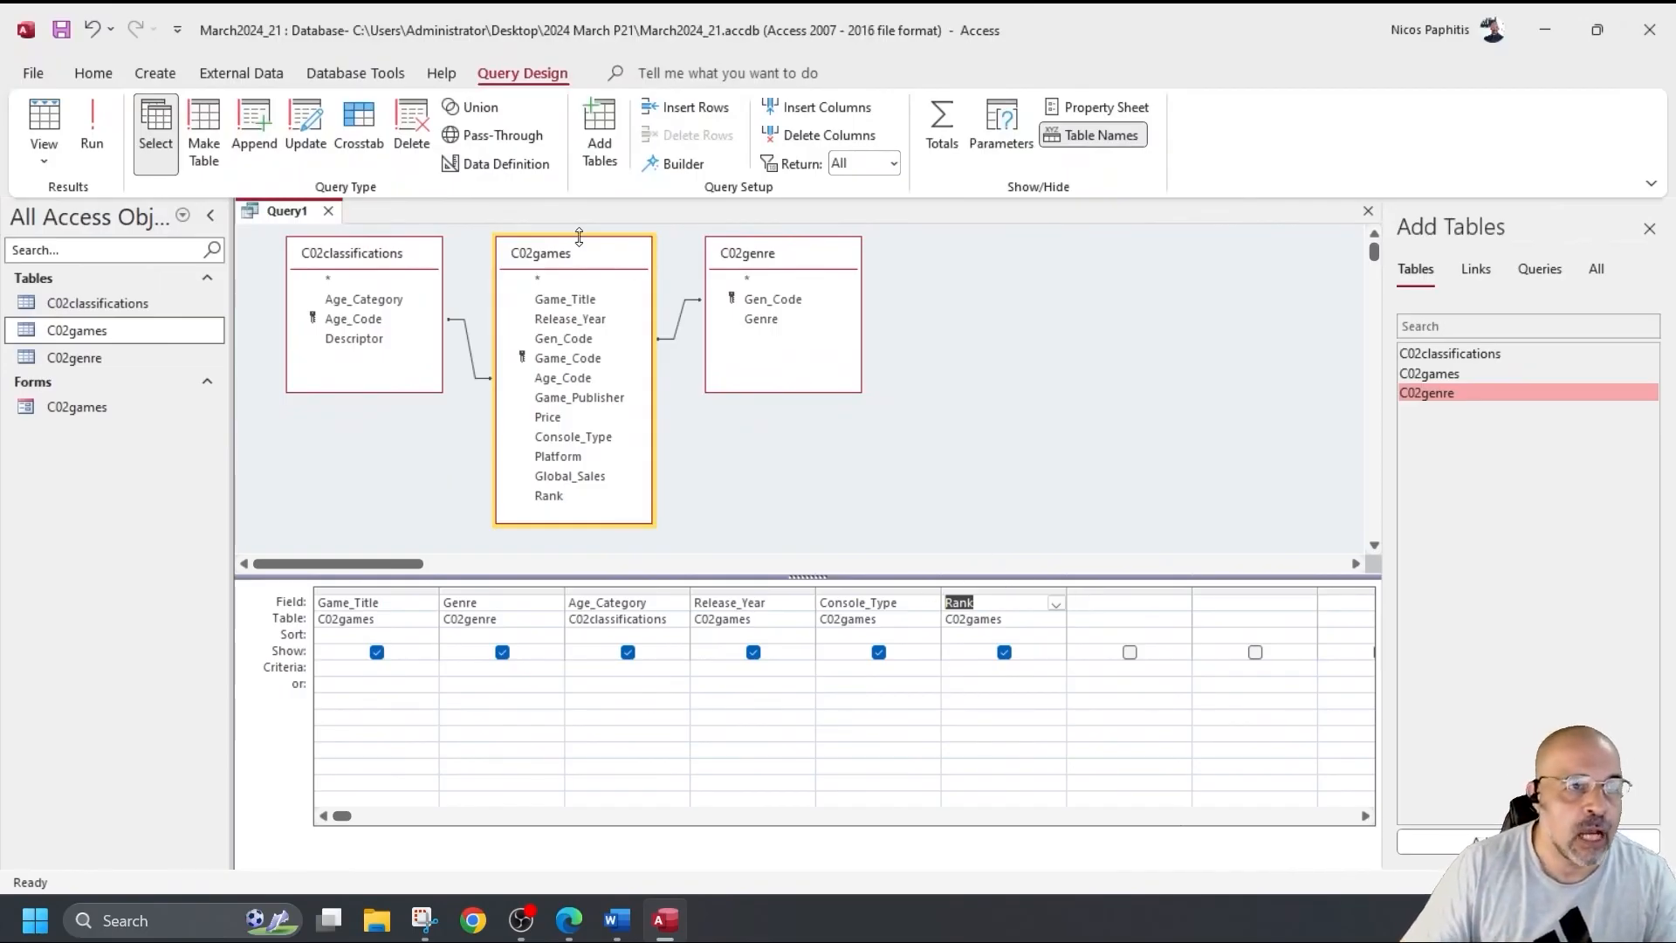
Save the query as Q16, run it once, and return to its design grid.
scroll(248, 239, "down", 2)
scroll(248, 238, "up", 2)
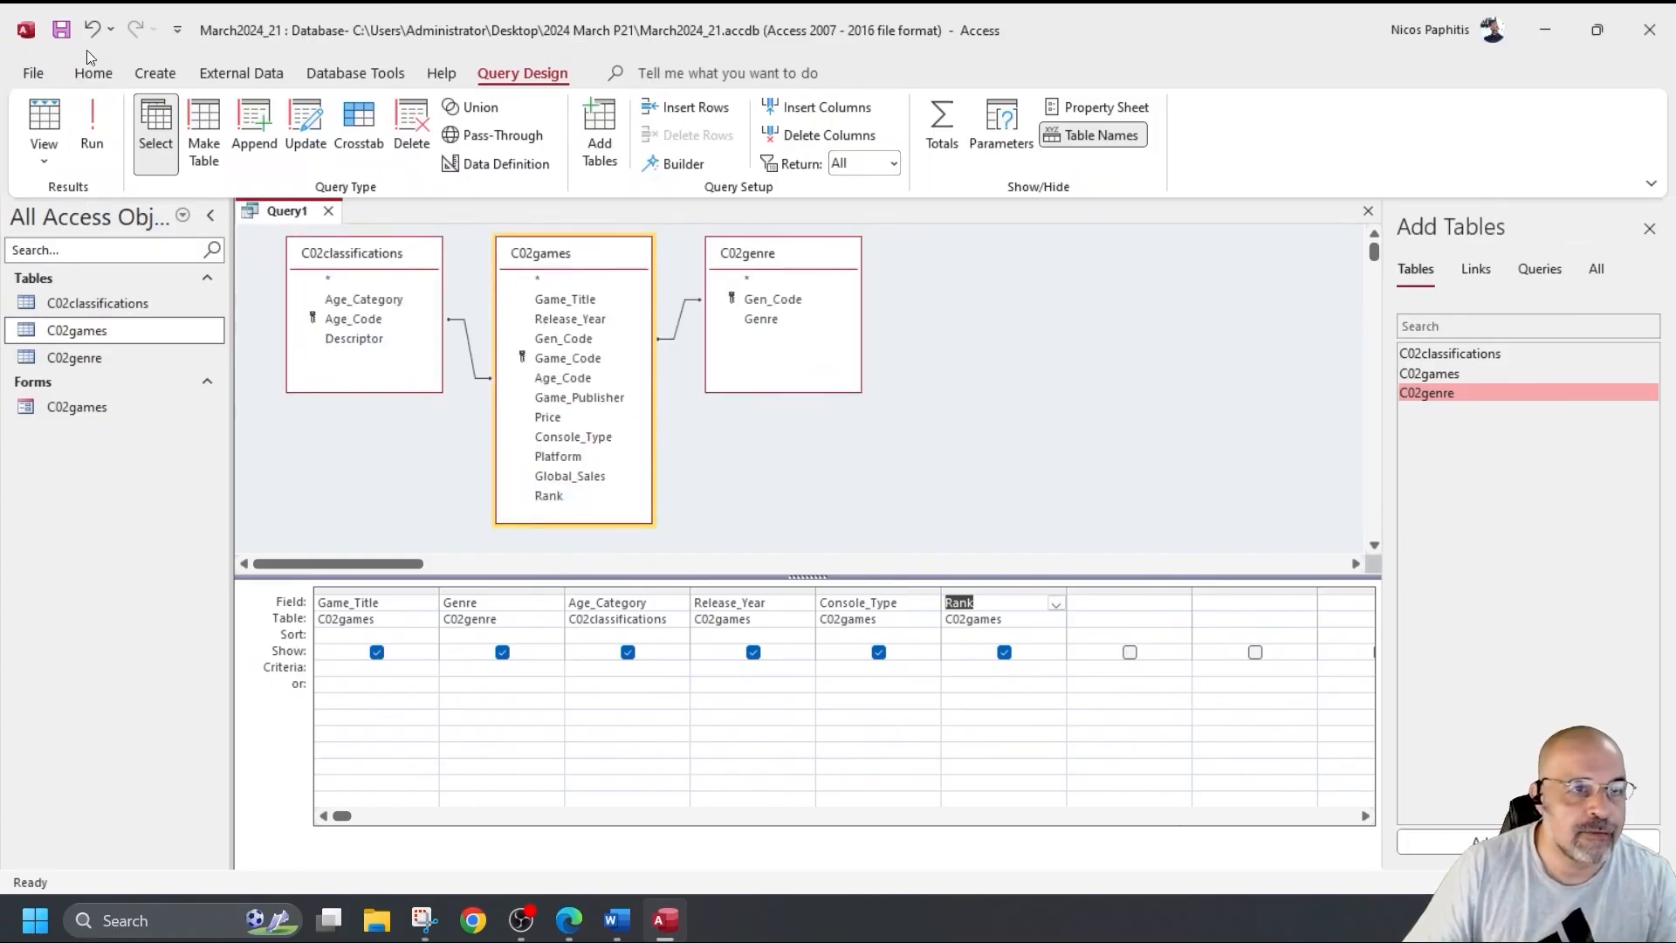
left_click(61, 29)
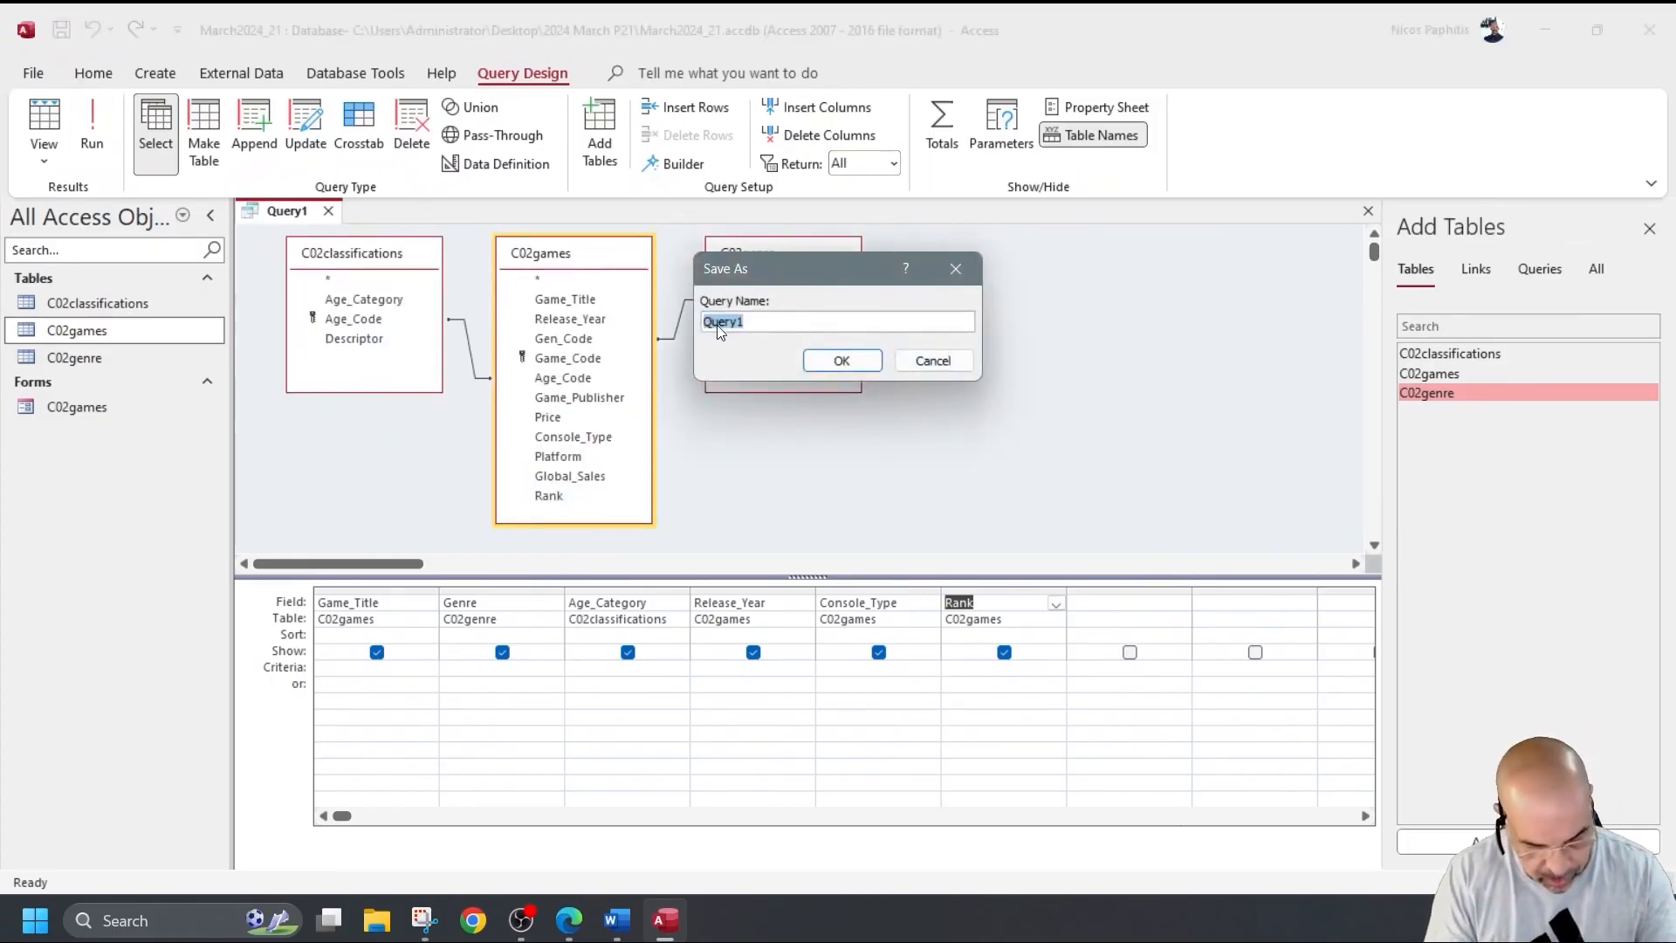
type("Q16")
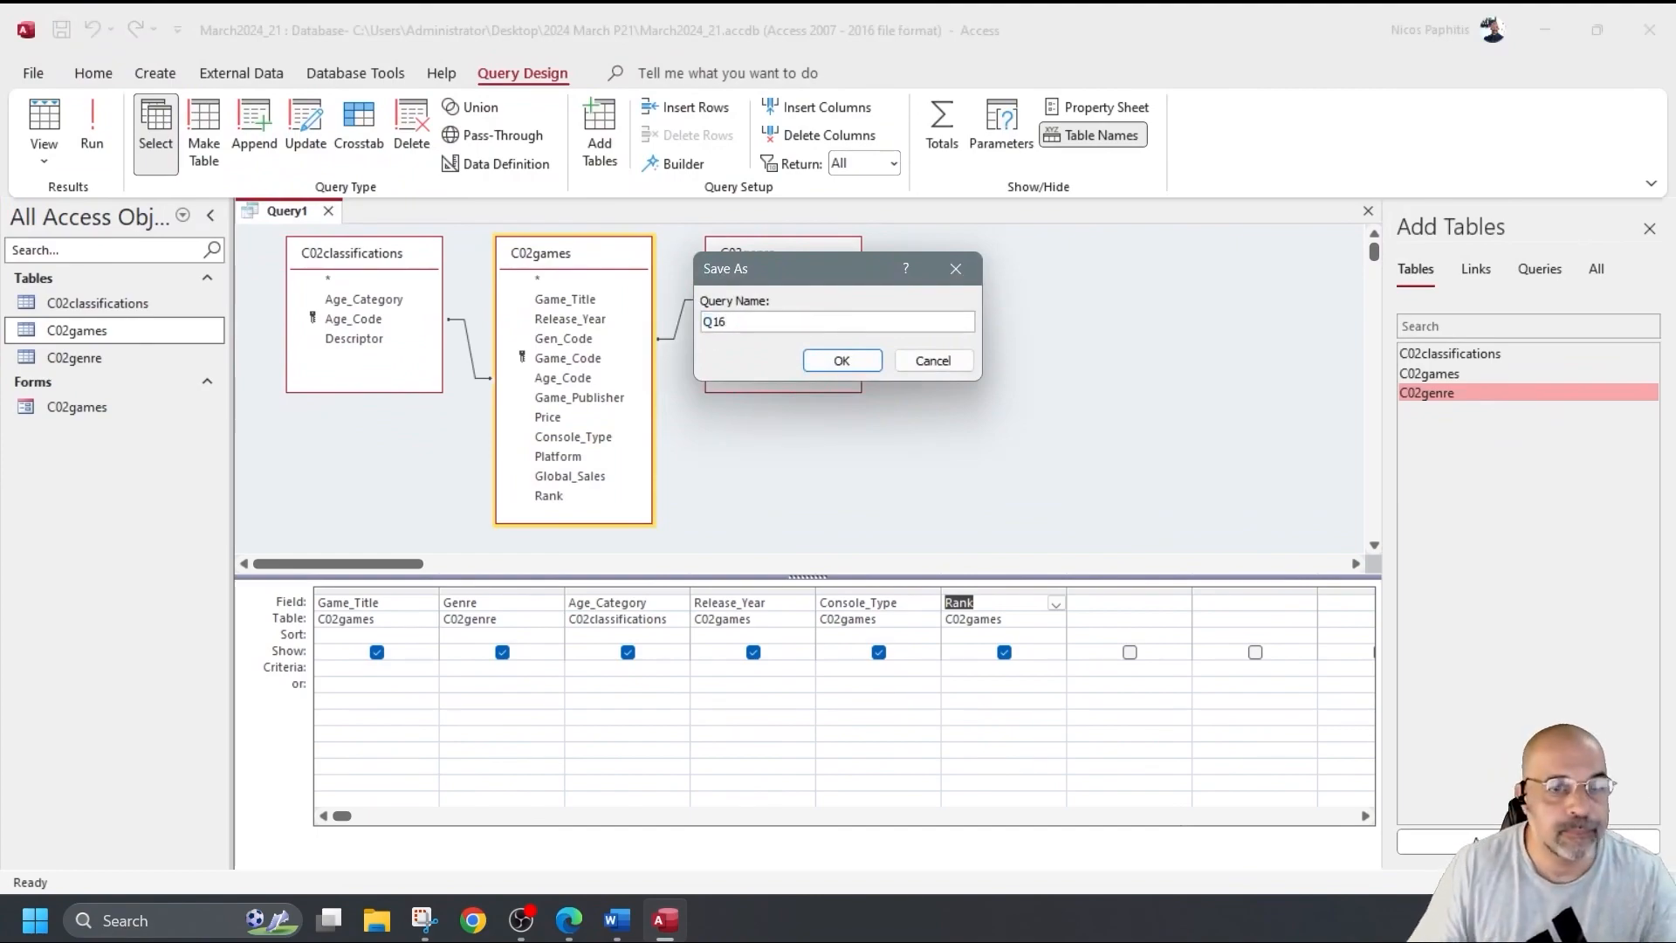
left_click(834, 362)
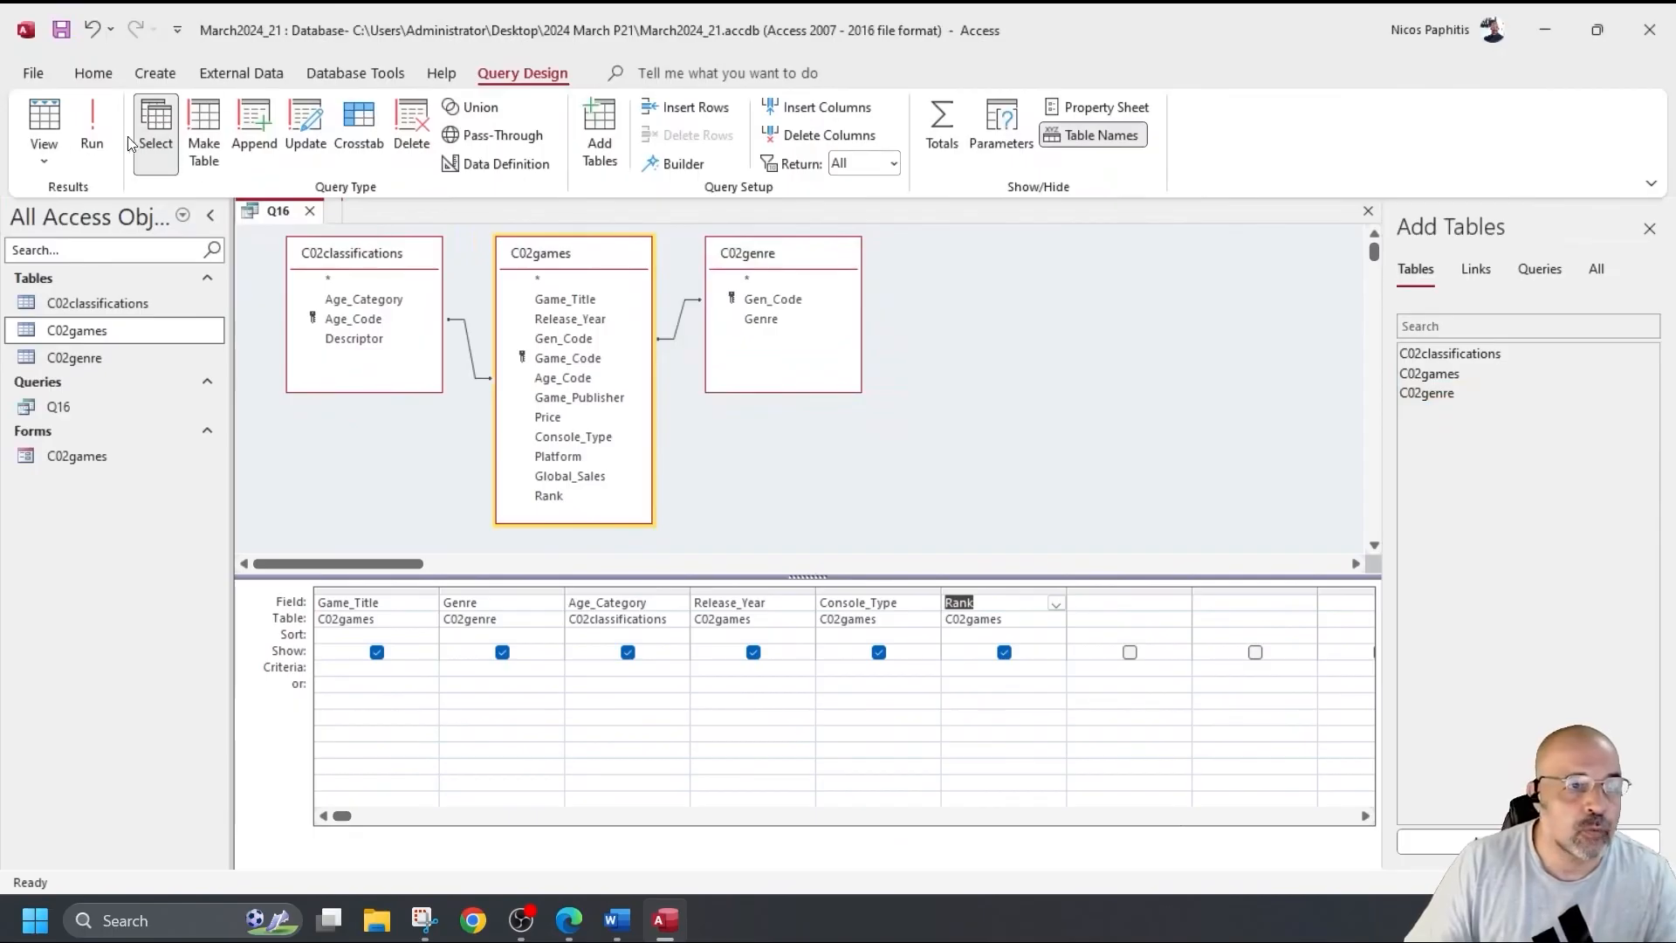
left_click(92, 131)
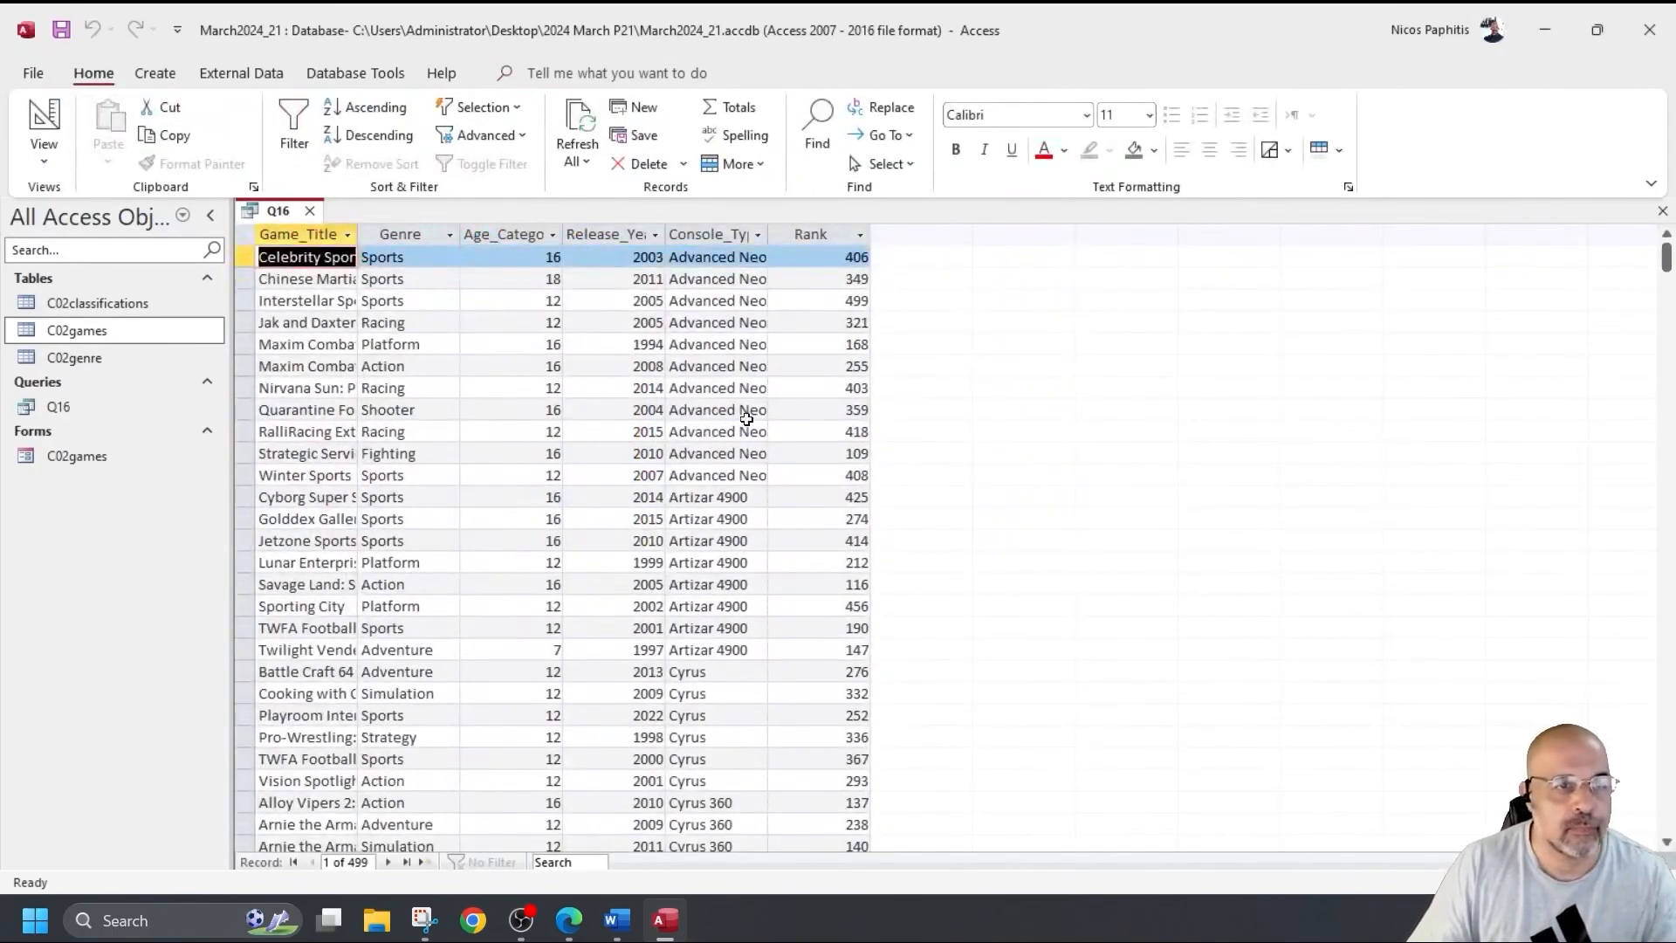
left_click(52, 131)
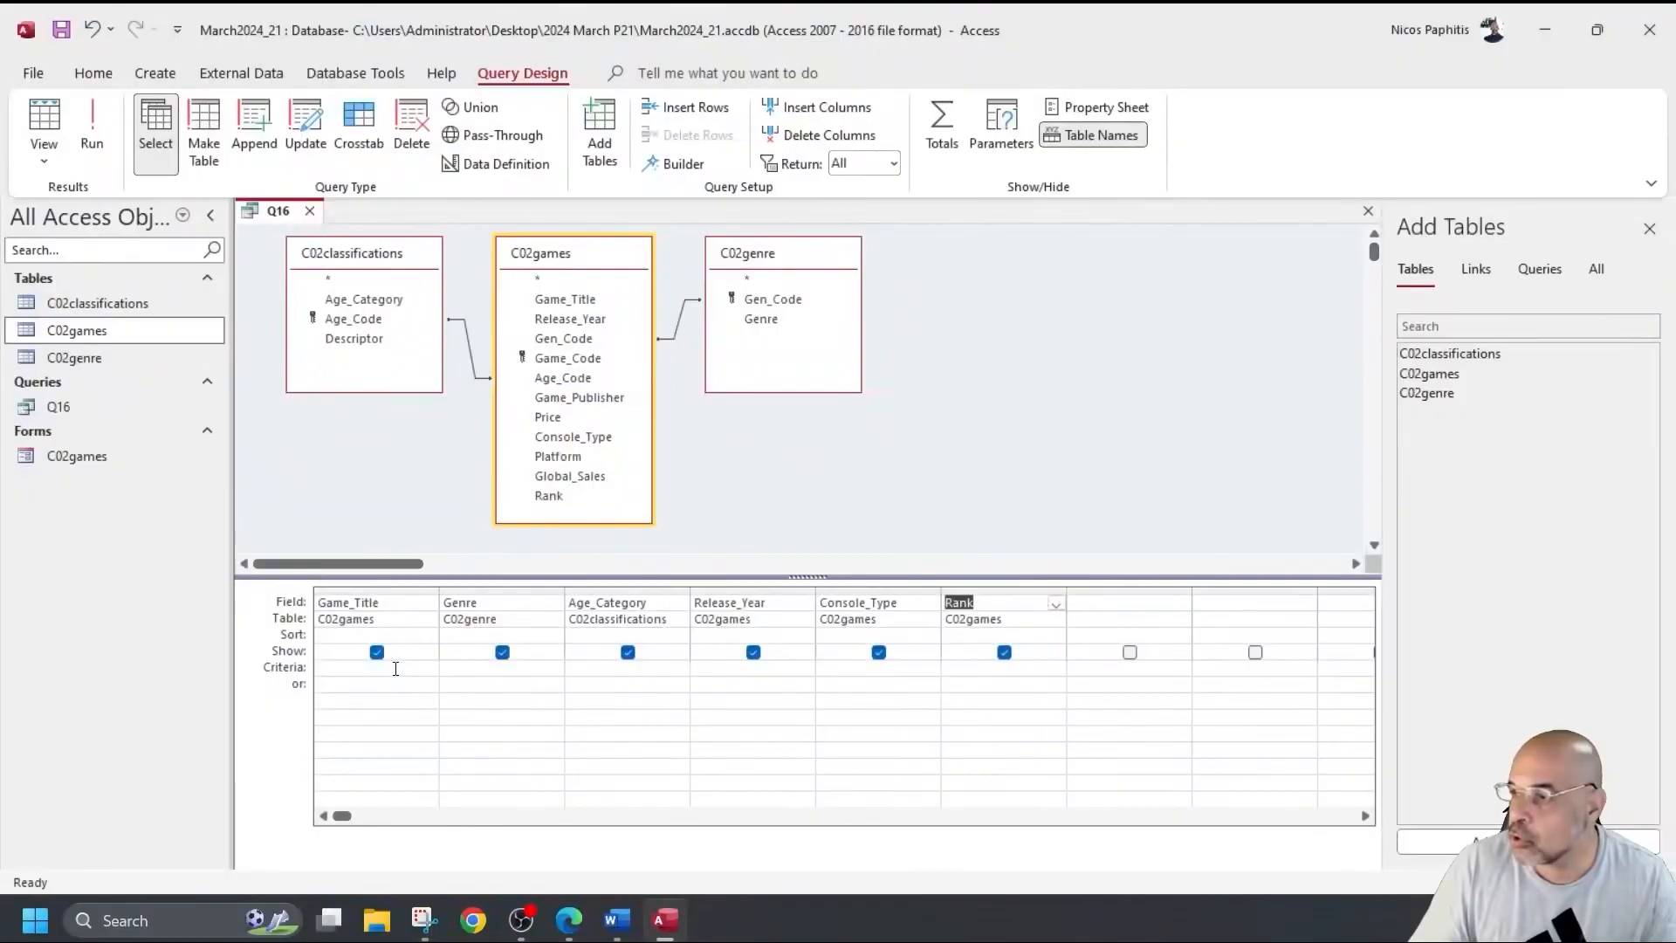
Filter Console_Type with Like "Cyrus*" and run Q16 to confirm the 75 Cyrus records.
left_click(847, 667)
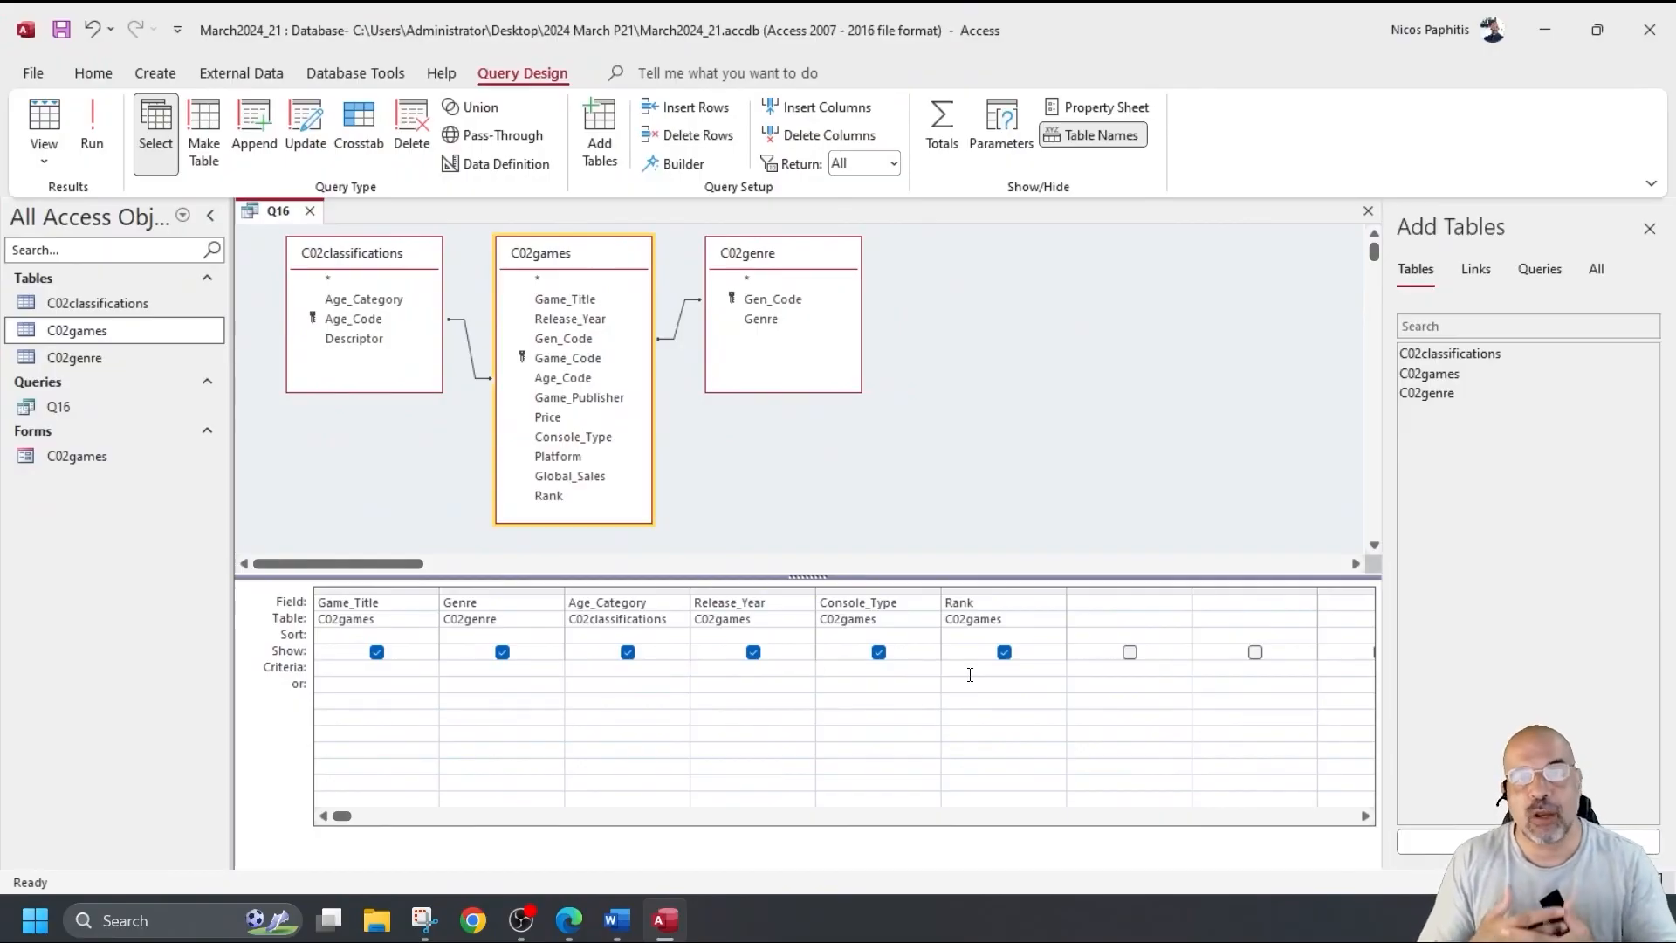
type("Like ")
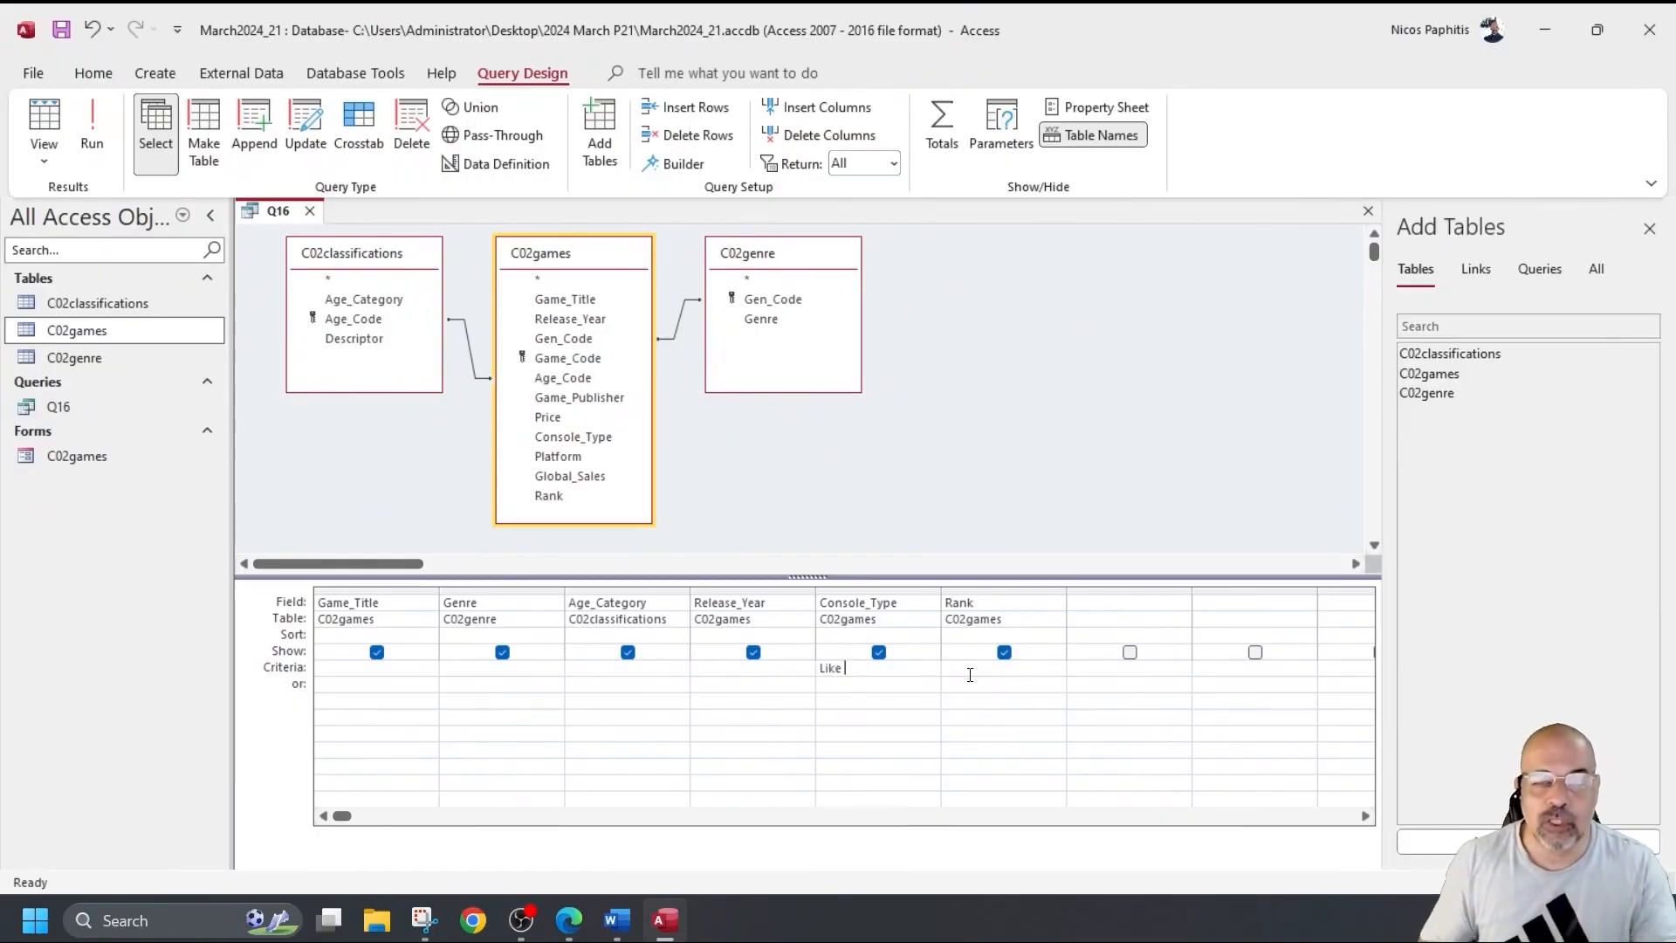
type("Cyrus*")
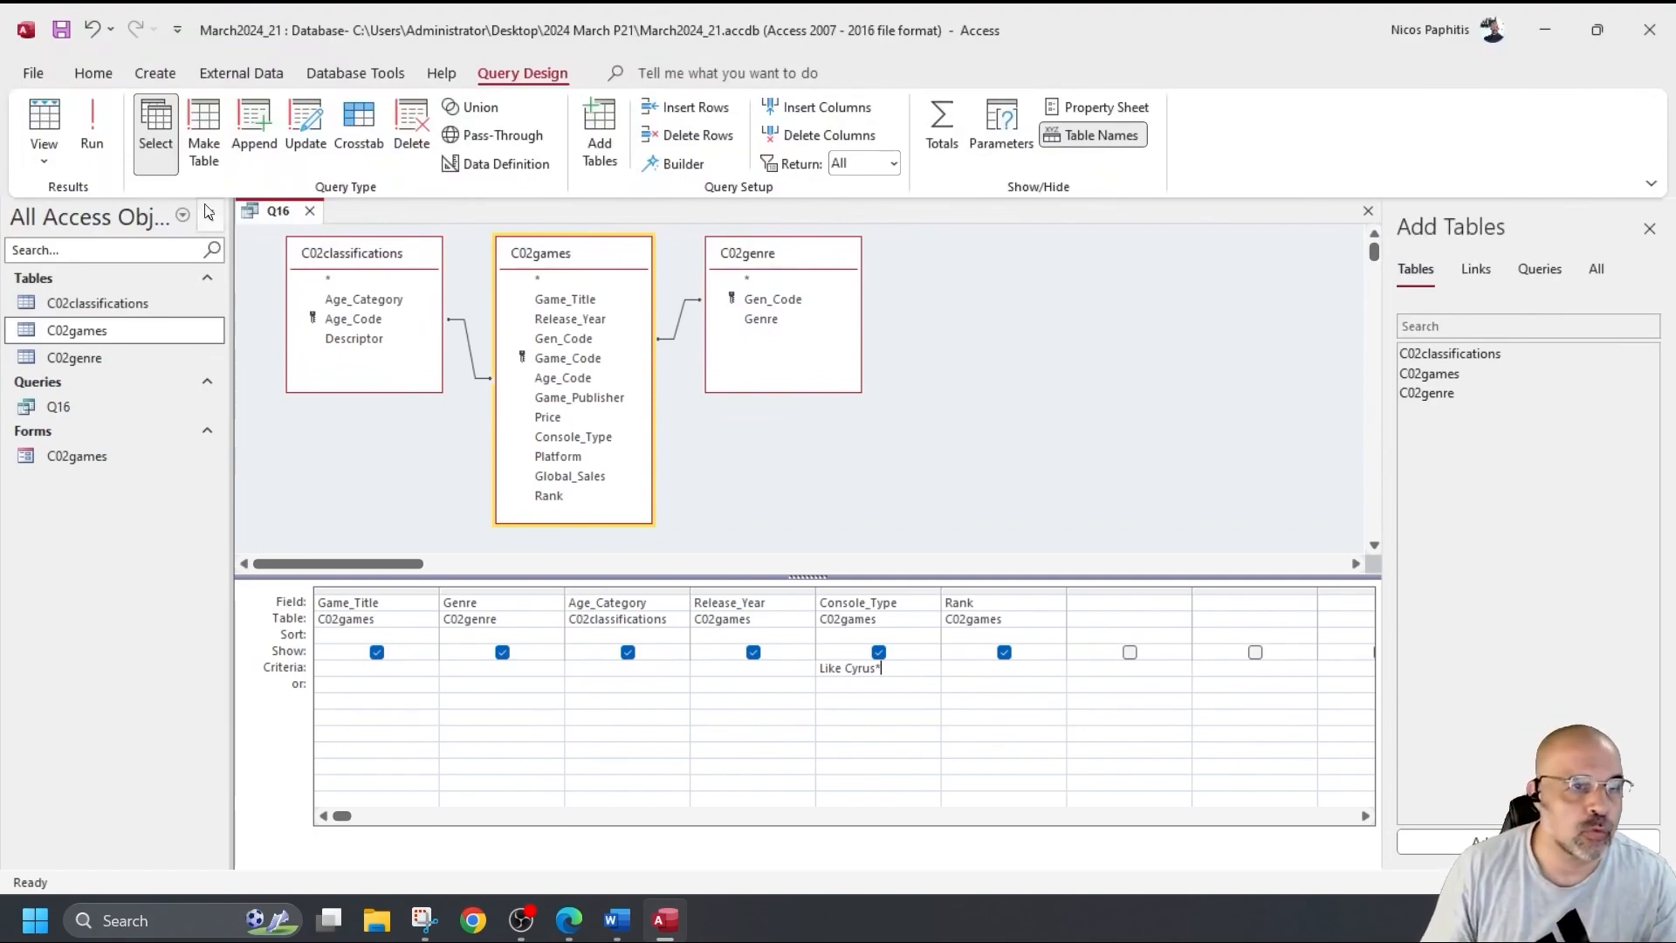
left_click(93, 128)
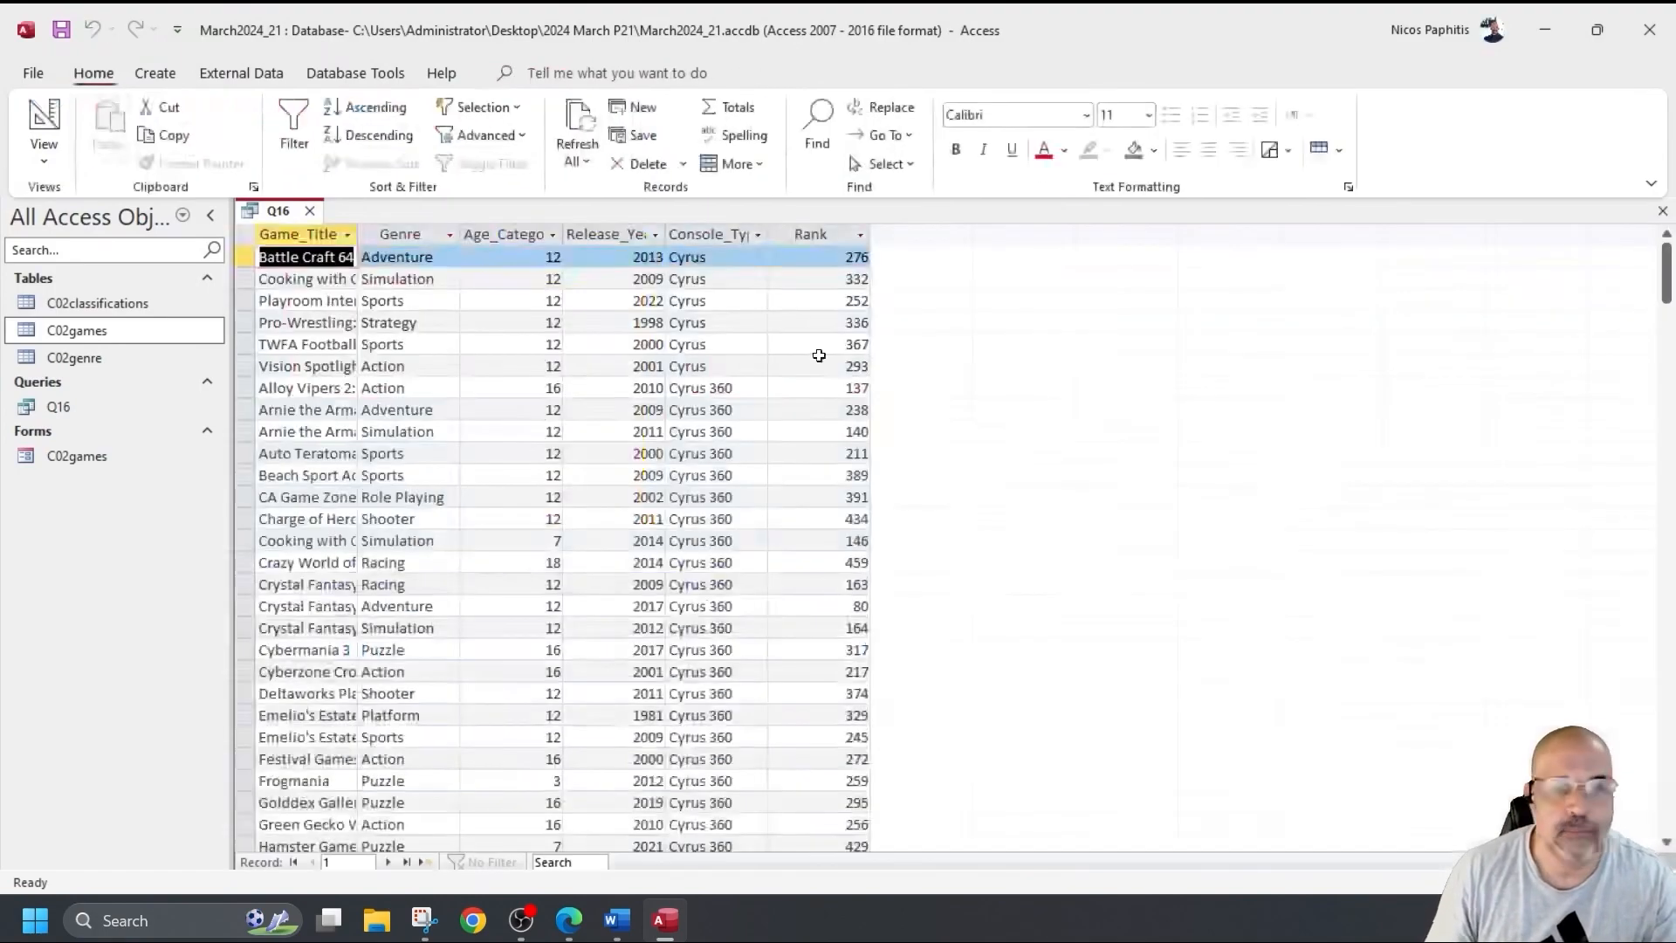
left_click(706, 234)
scroll(681, 406, "down", 6)
scroll(682, 406, "up", 6)
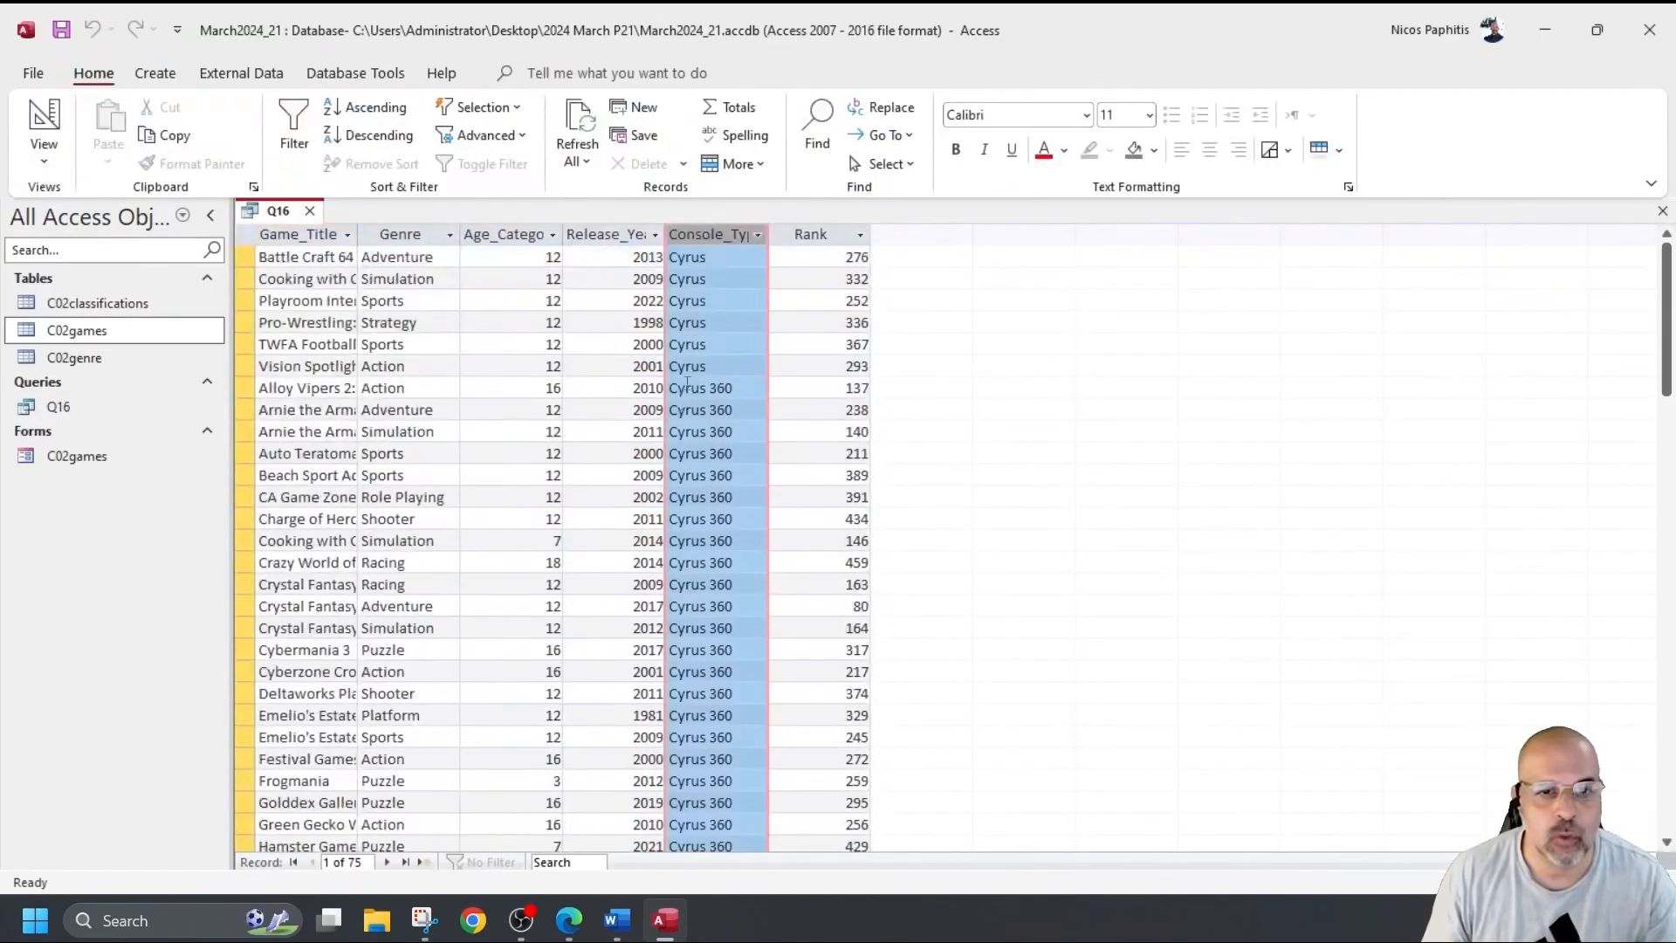
scroll(682, 284, "down", 16)
scroll(672, 409, "up", 12)
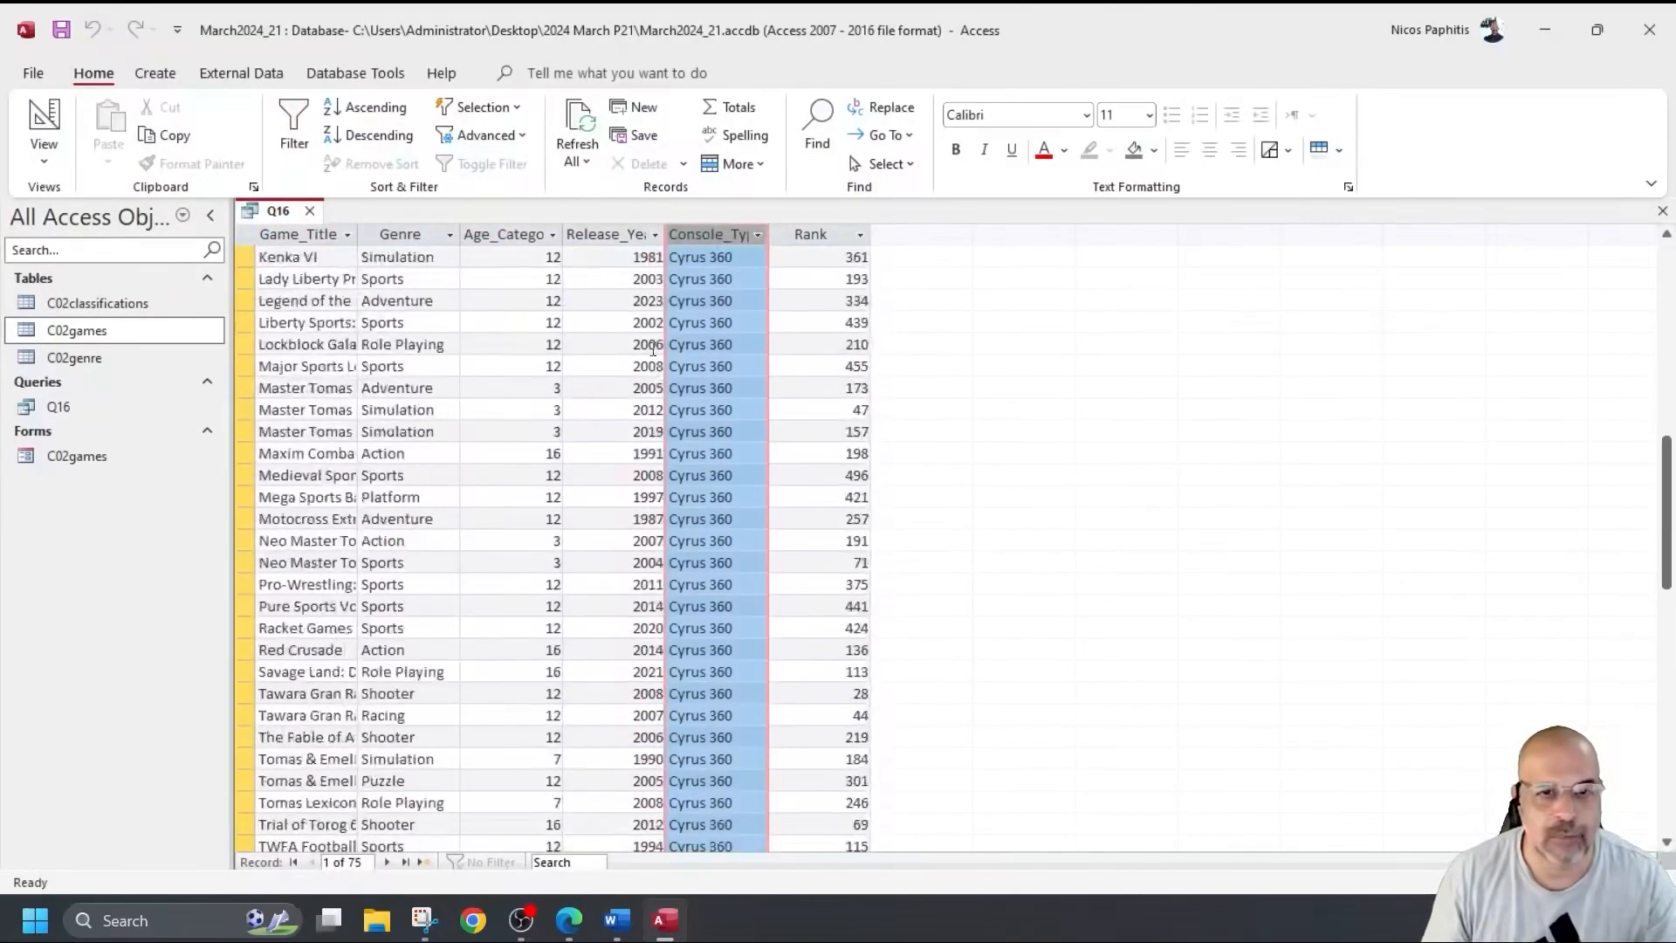
scroll(672, 408, "up", 3)
left_click(44, 117)
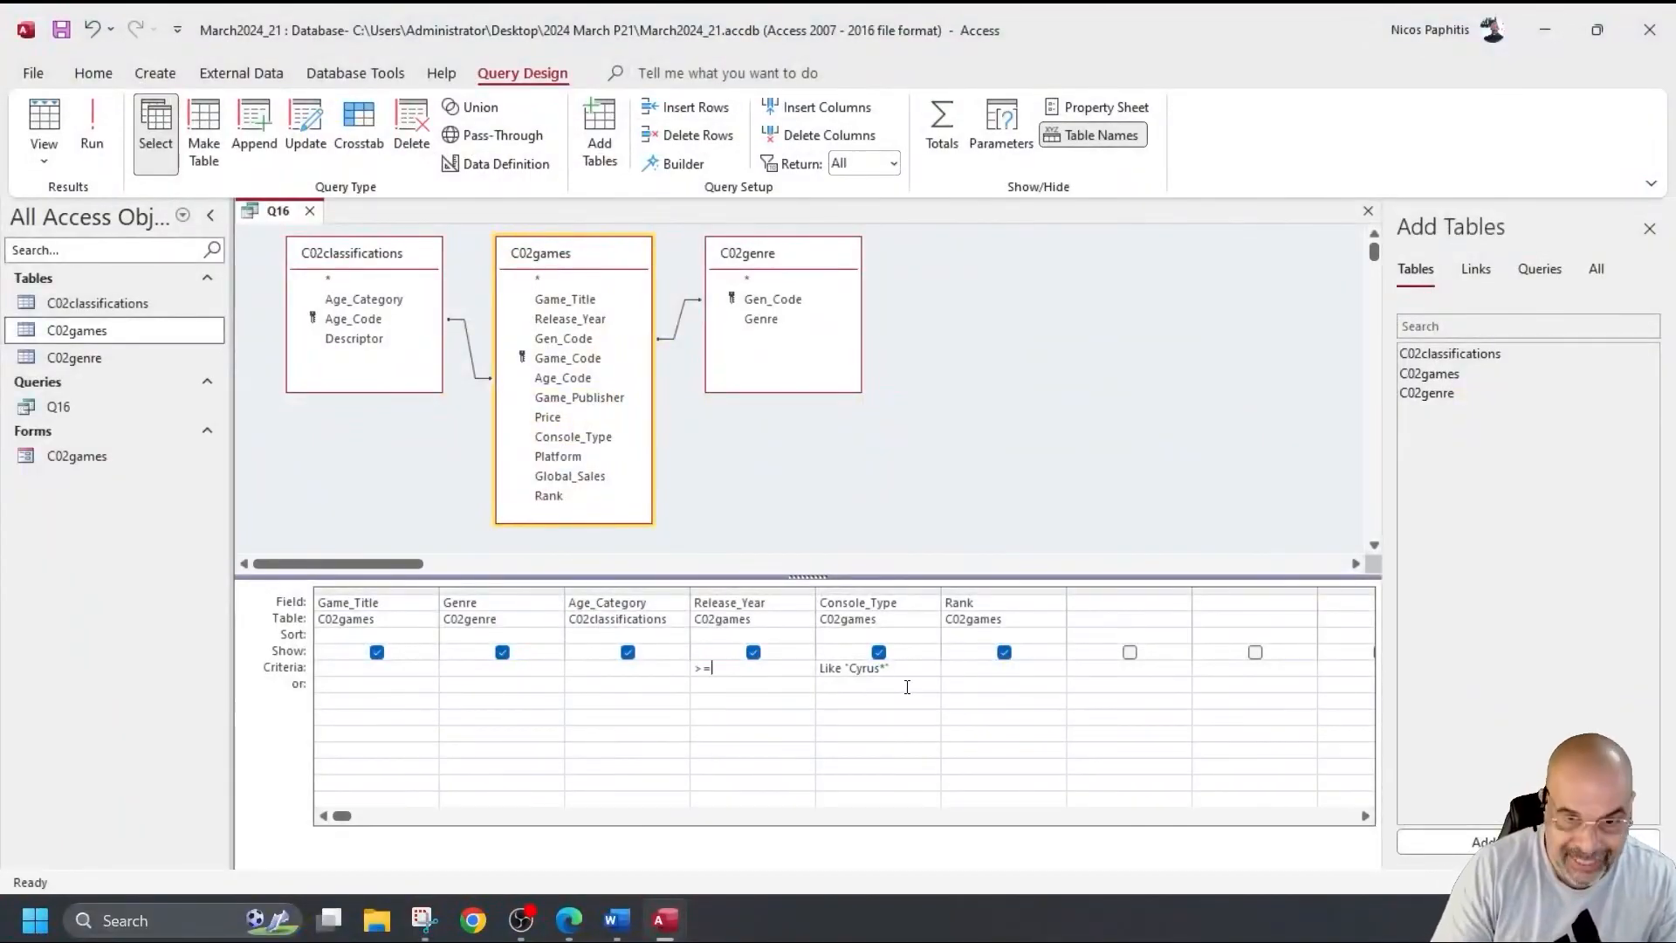
Complete the Release_Year criterion >=2010 and run Q16 to check the 32 records.
type("10")
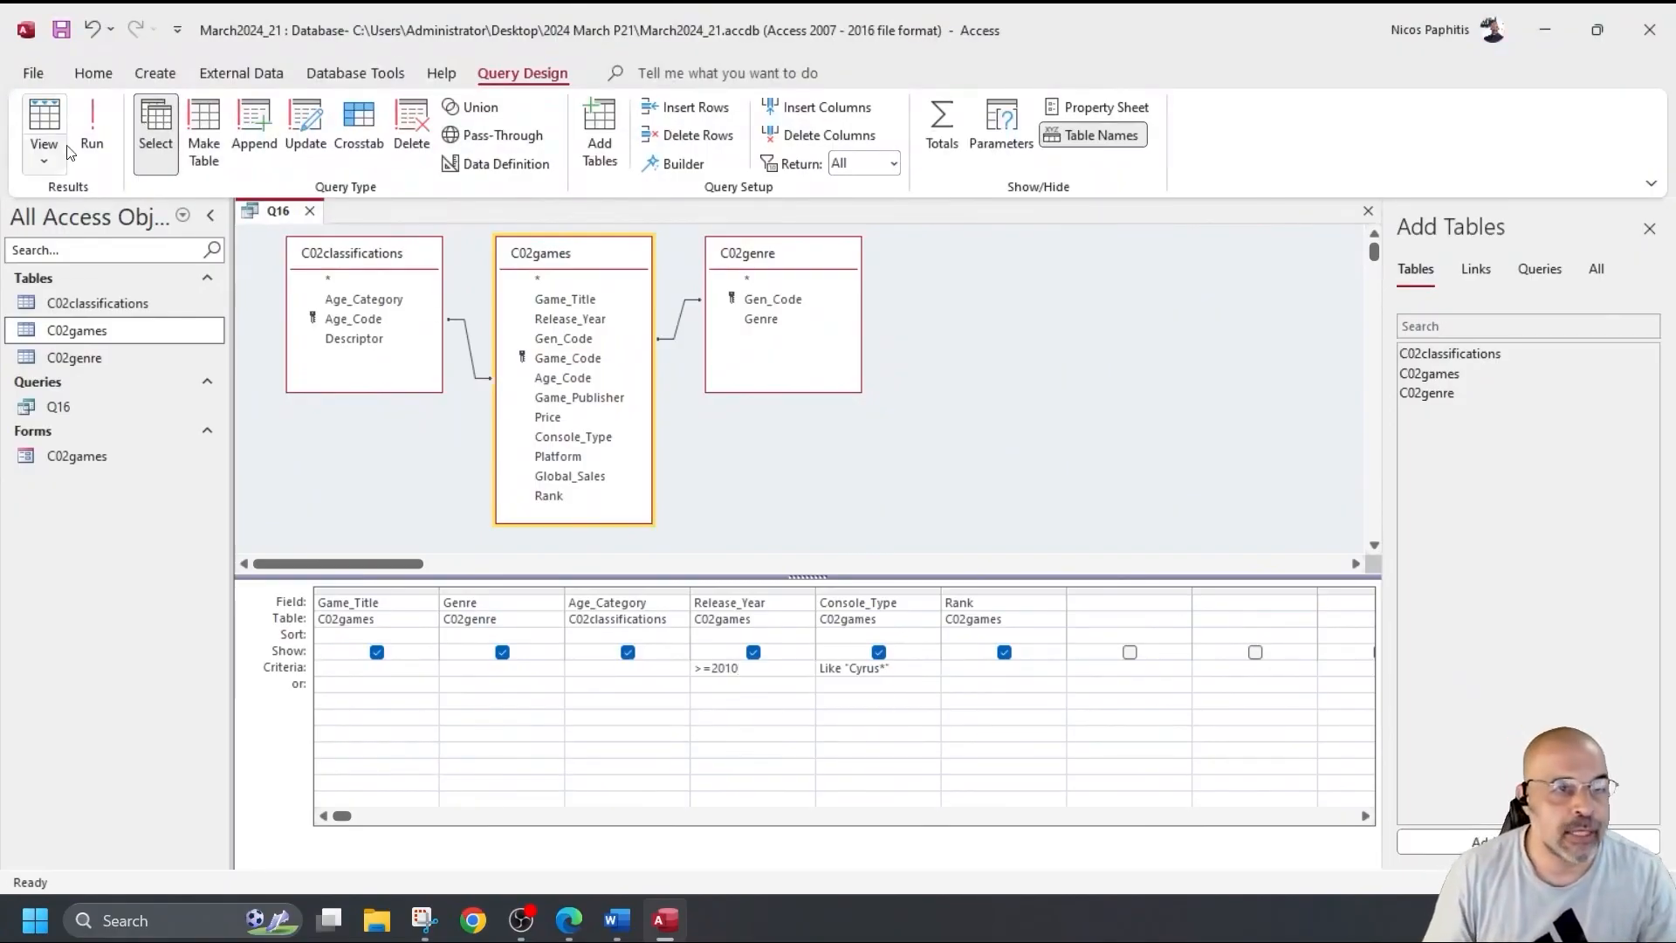
left_click(94, 124)
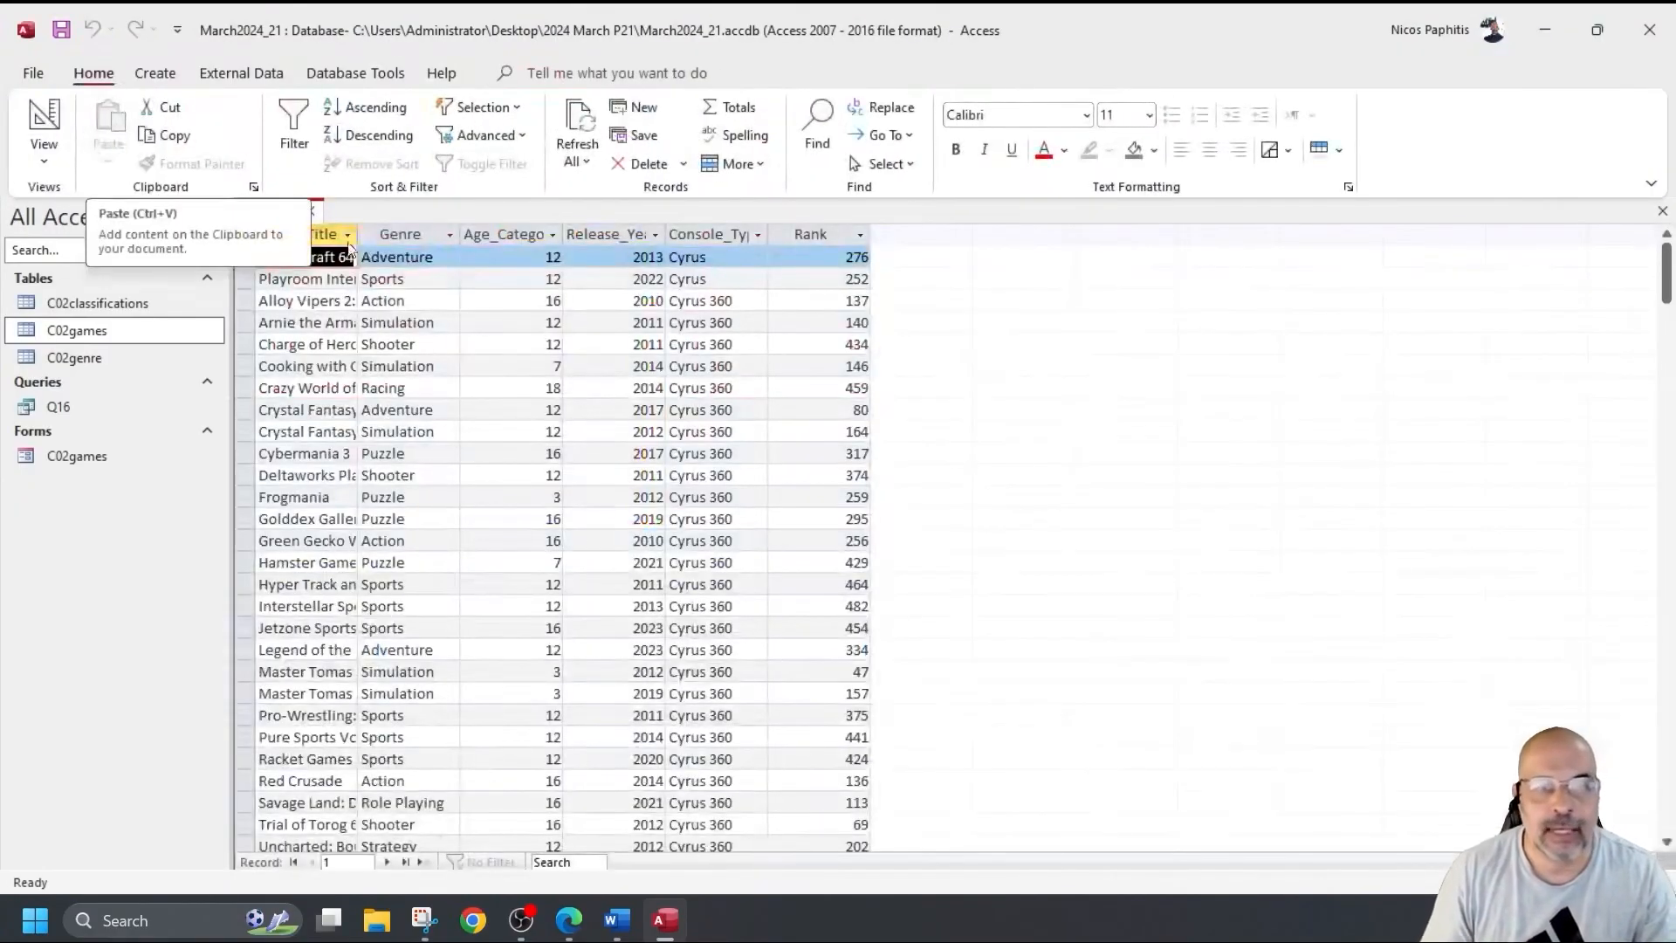
scroll(624, 341, "down", 5)
scroll(625, 341, "up", 5)
scroll(630, 351, "down", 4)
scroll(630, 351, "up", 4)
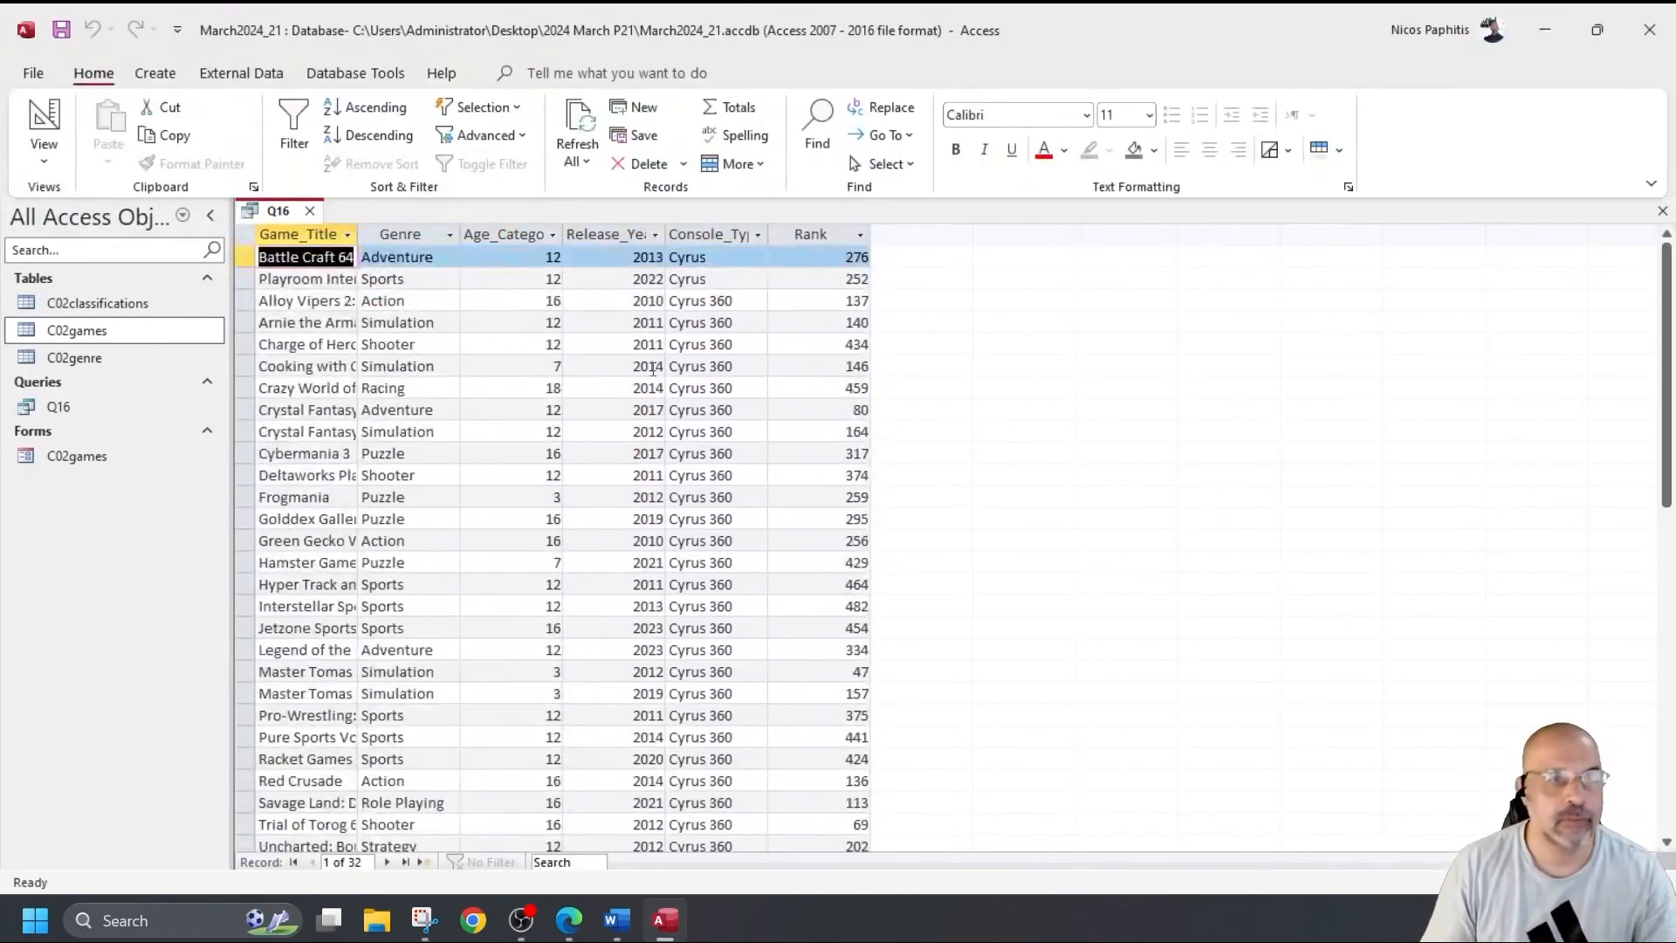
left_click(44, 127)
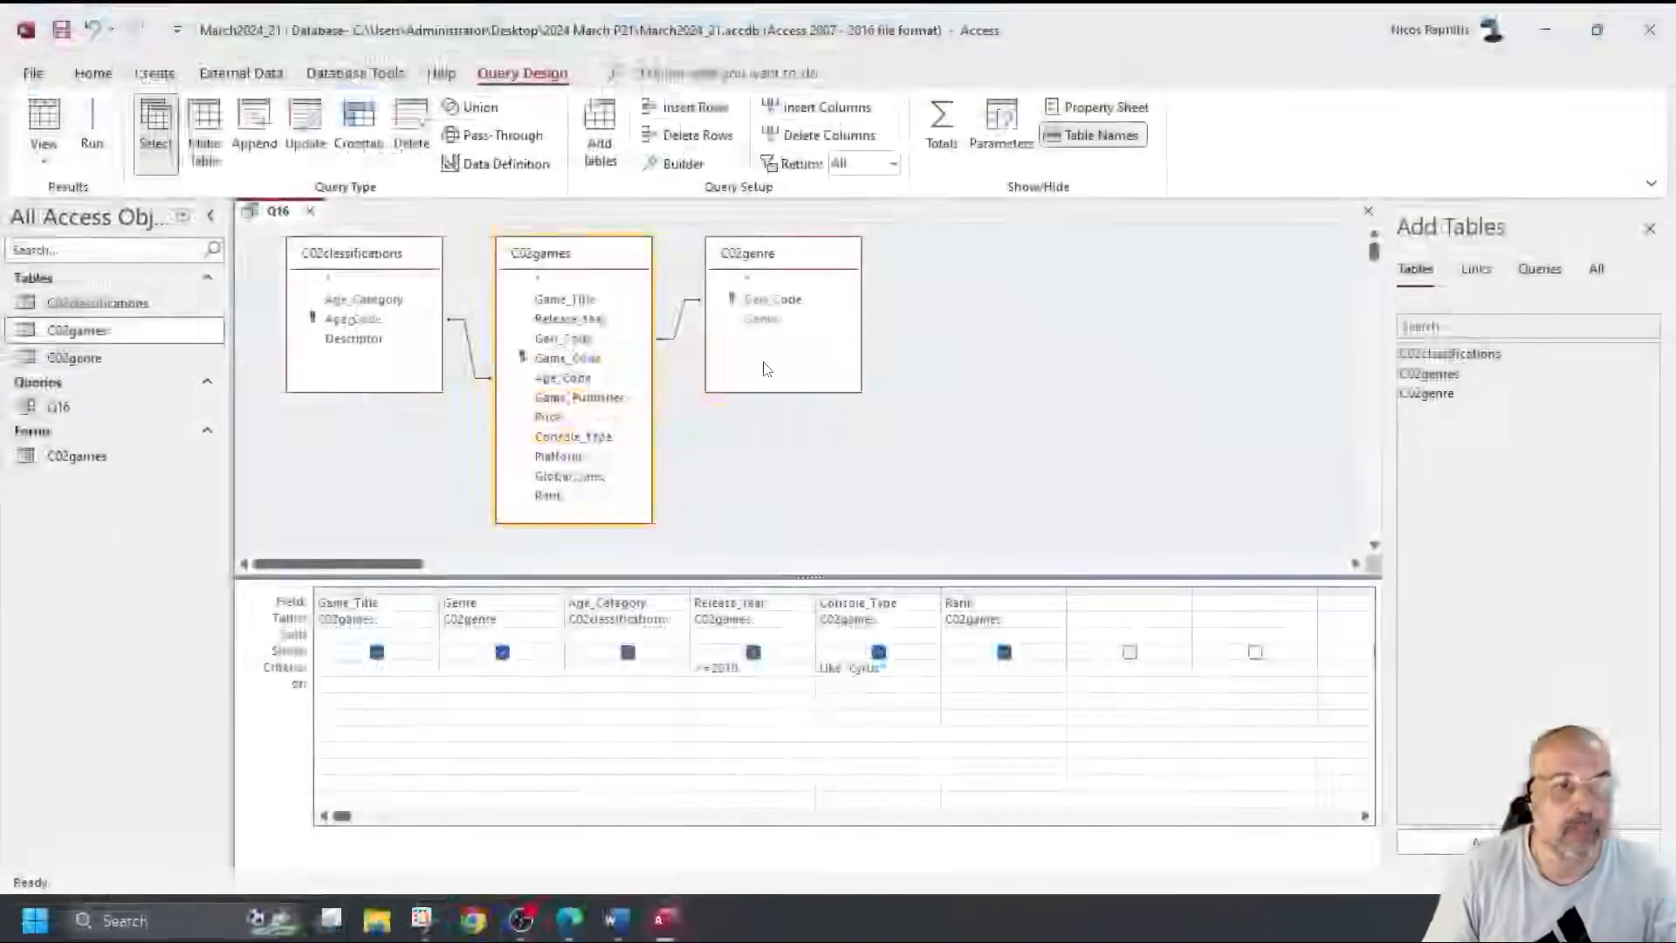
Close Q16 and start a Report Wizard on query Q16 with all six fields.
left_click(66, 31)
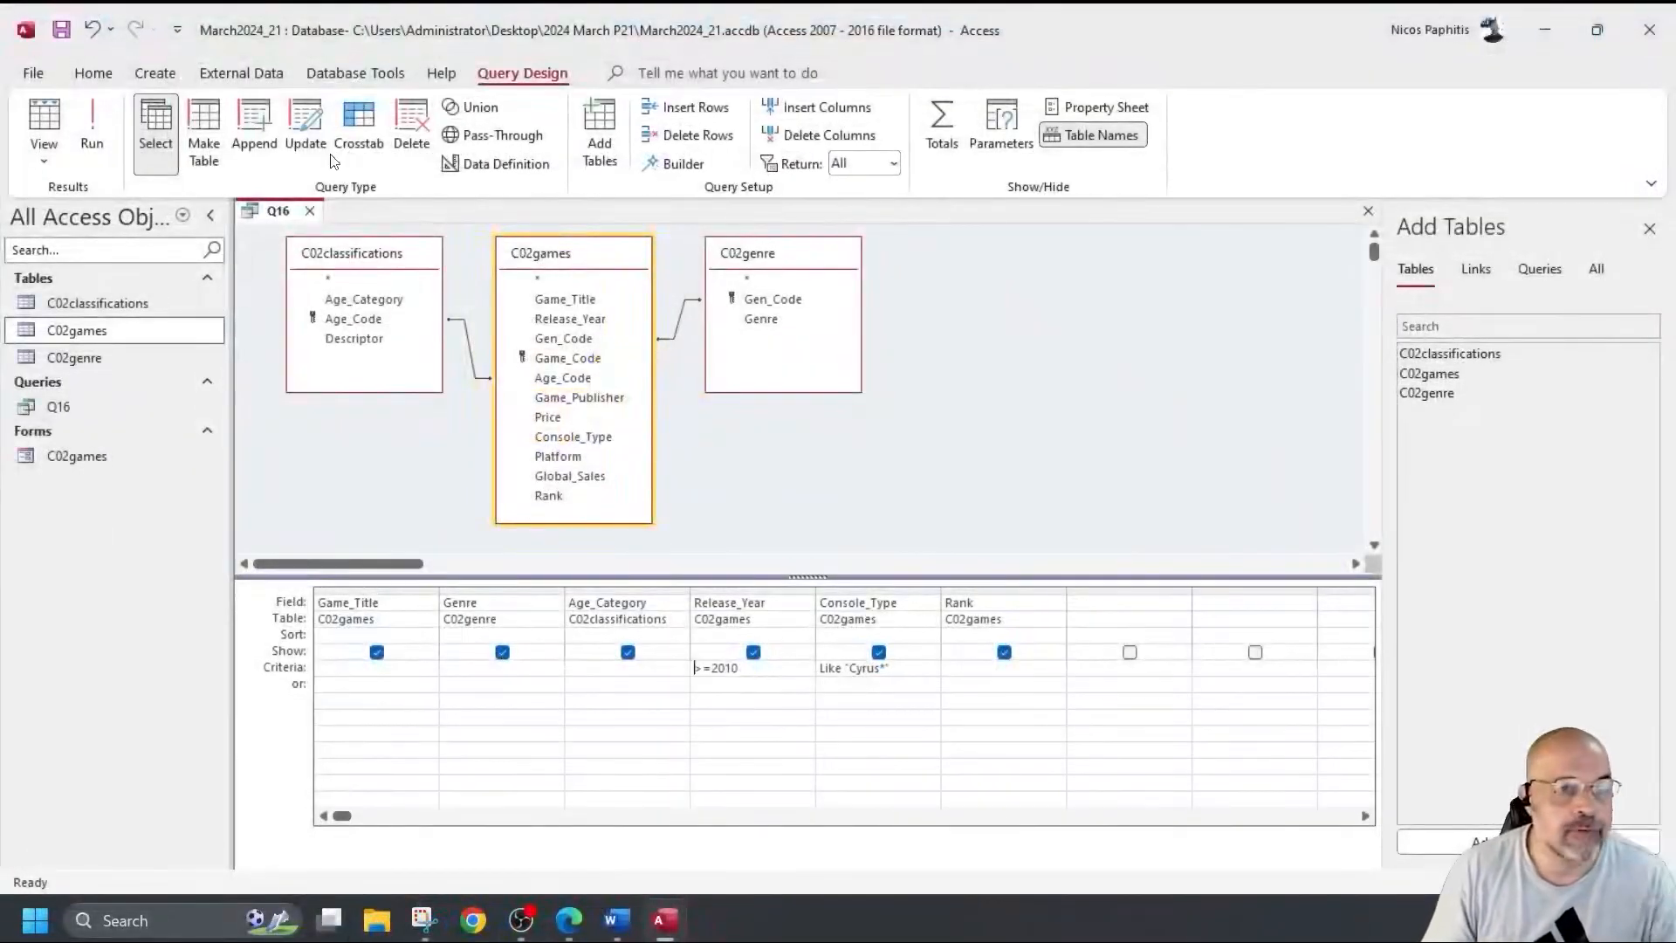
left_click(309, 210)
left_click(154, 72)
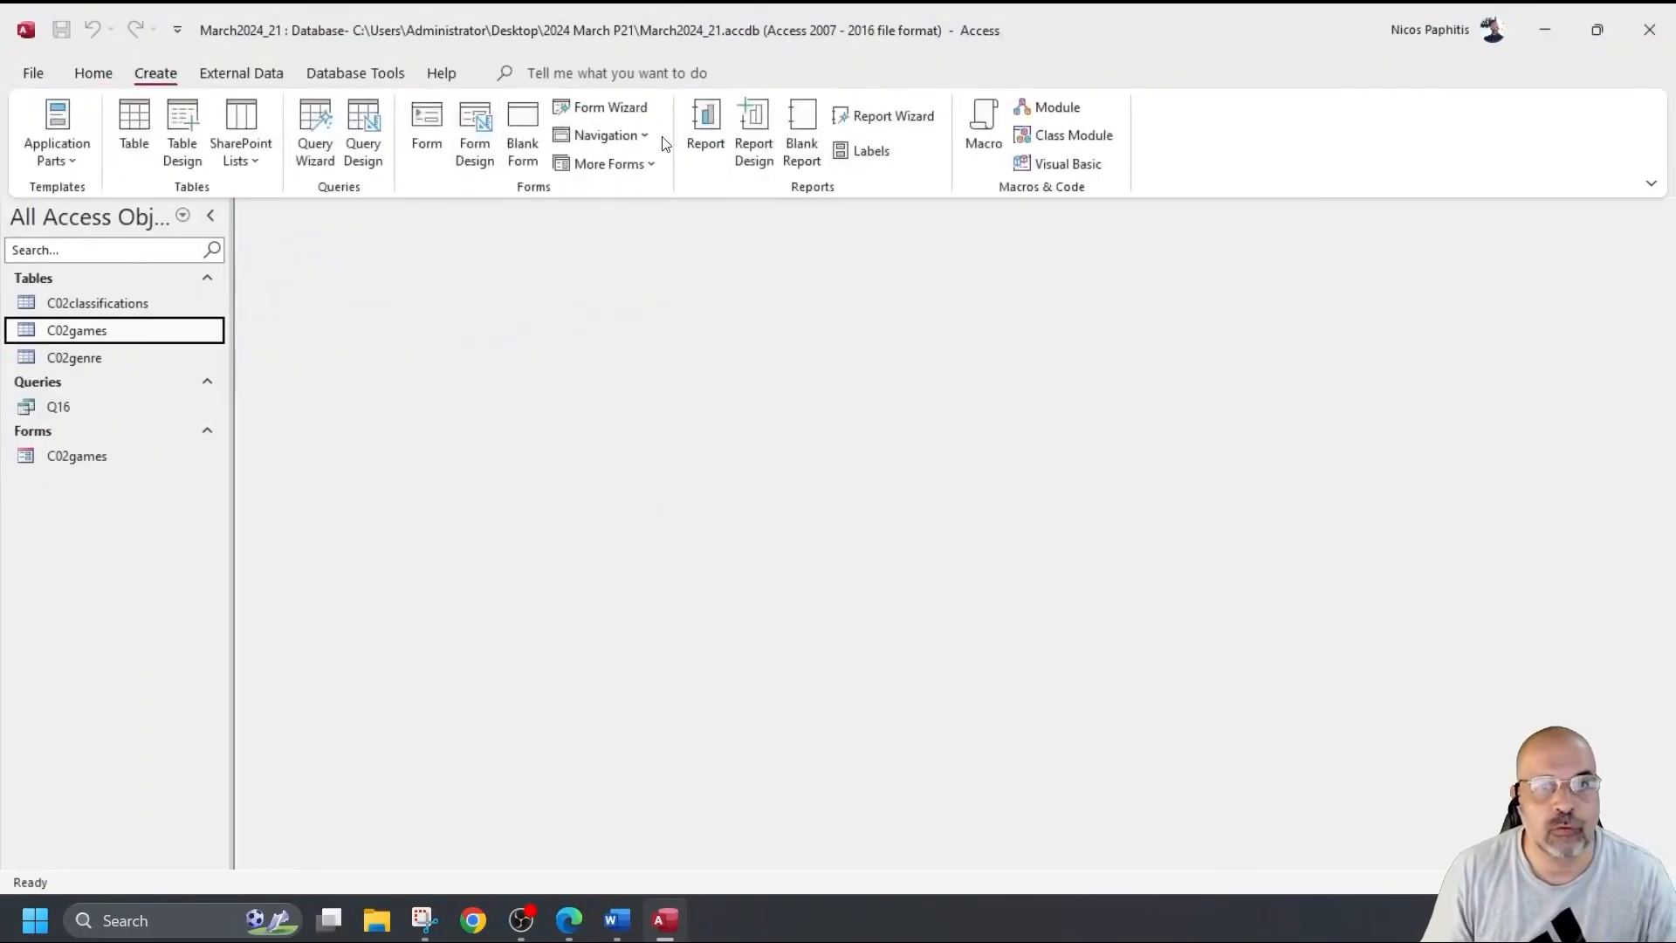
left_click(899, 117)
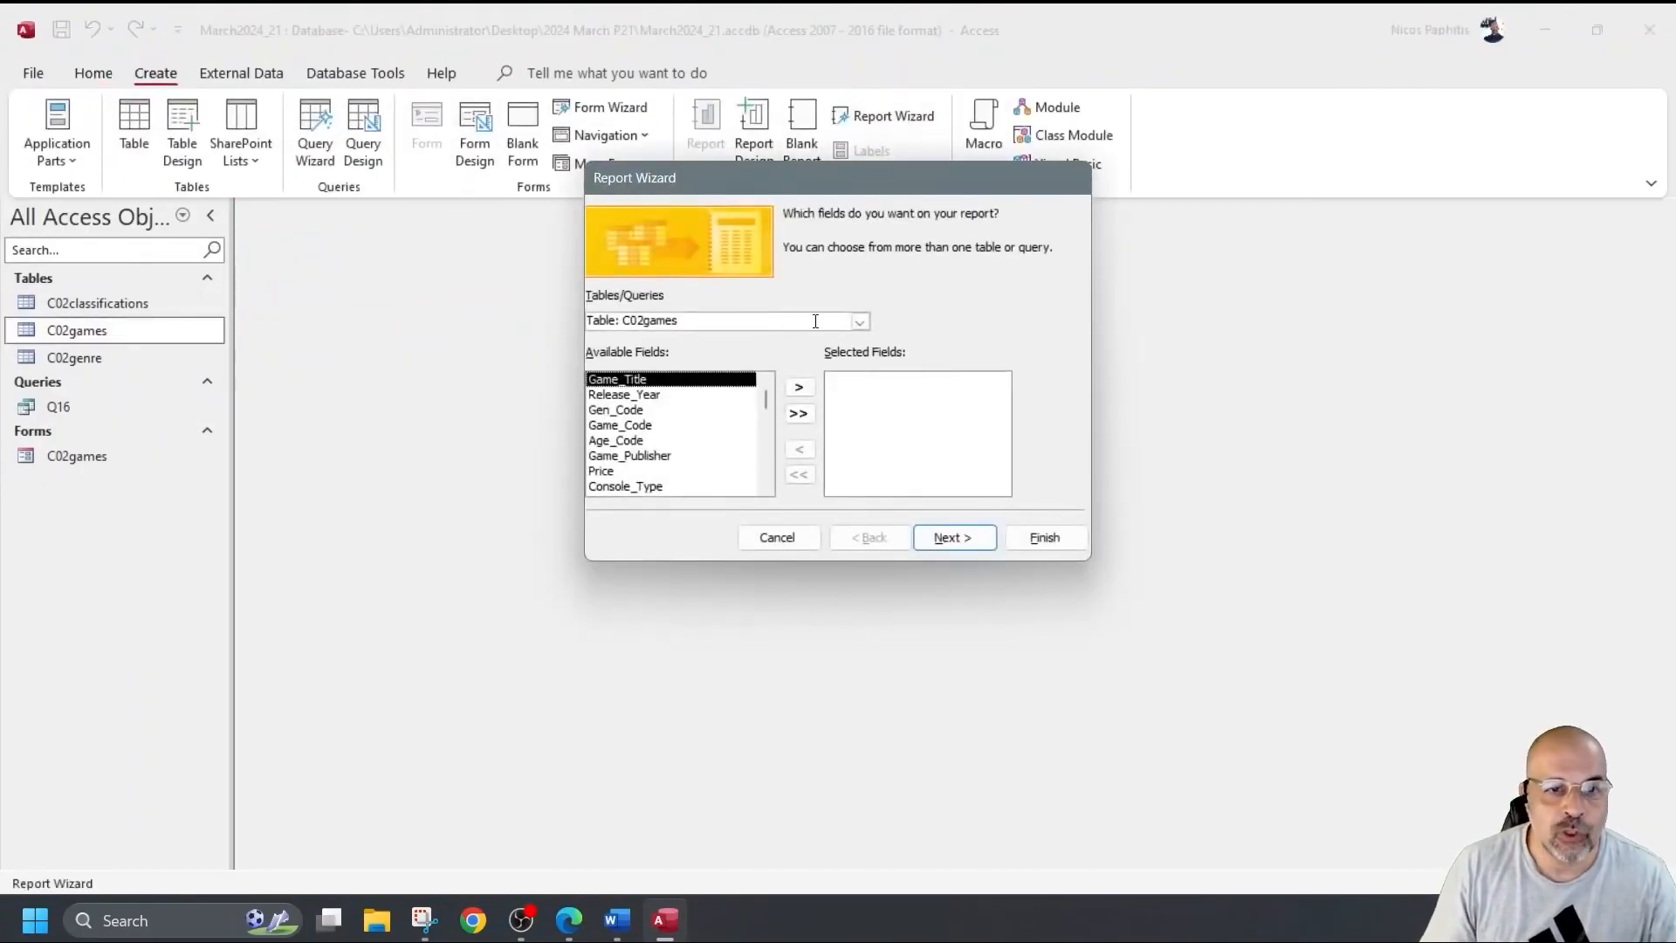
left_click(860, 322)
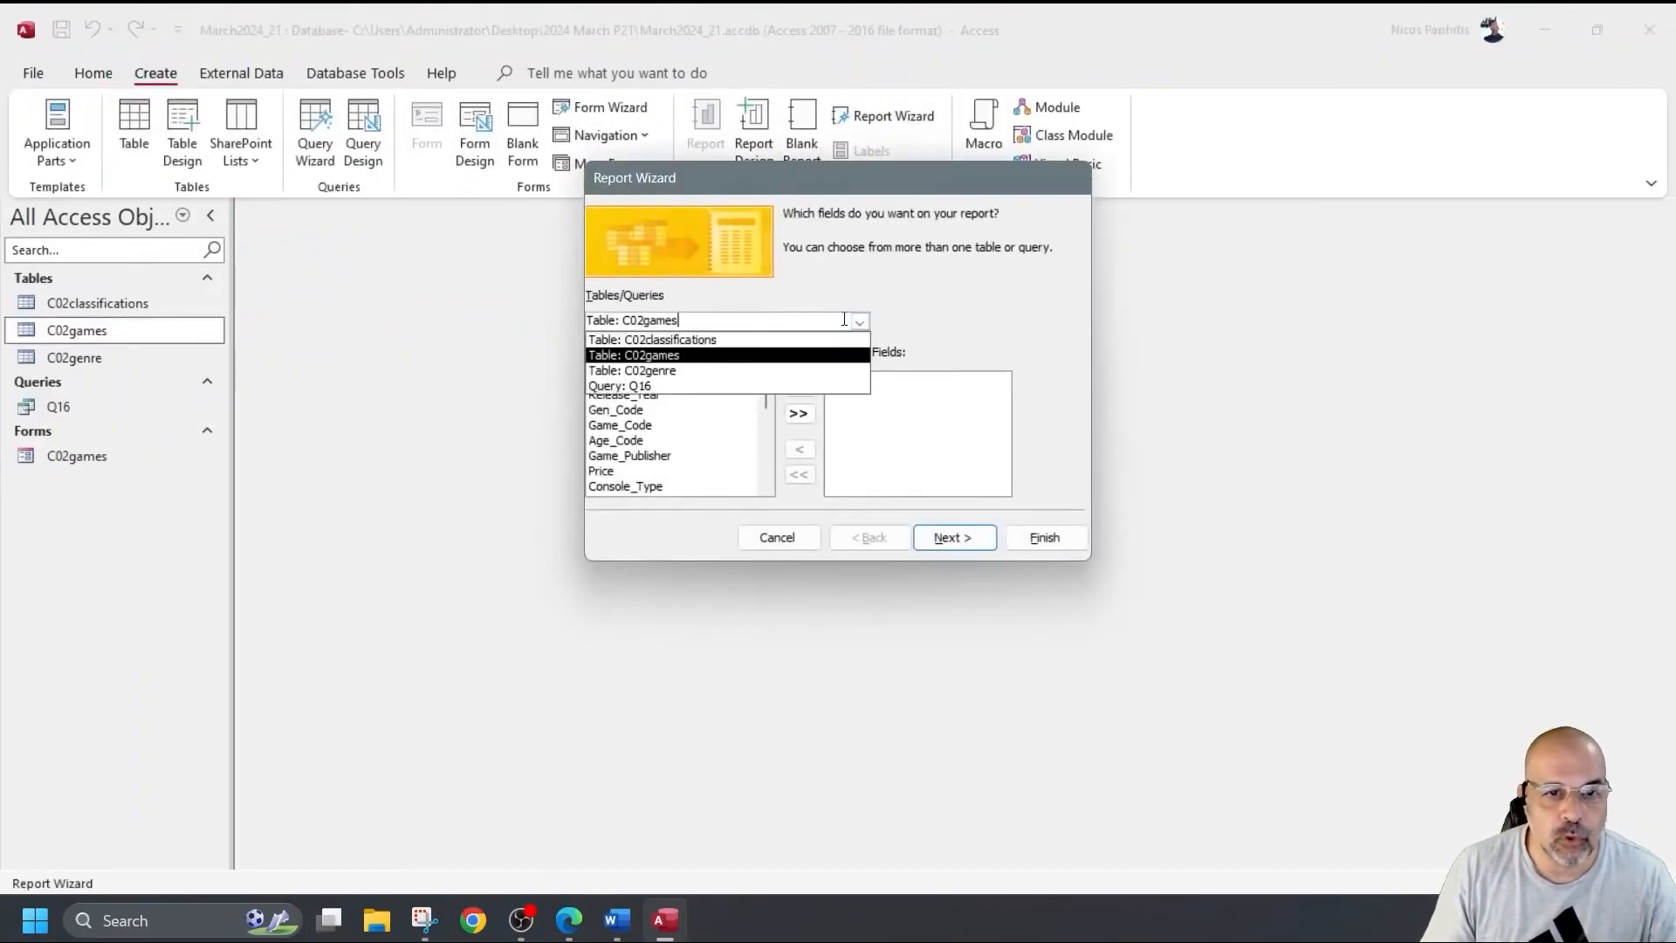
left_click(657, 387)
left_click(798, 414)
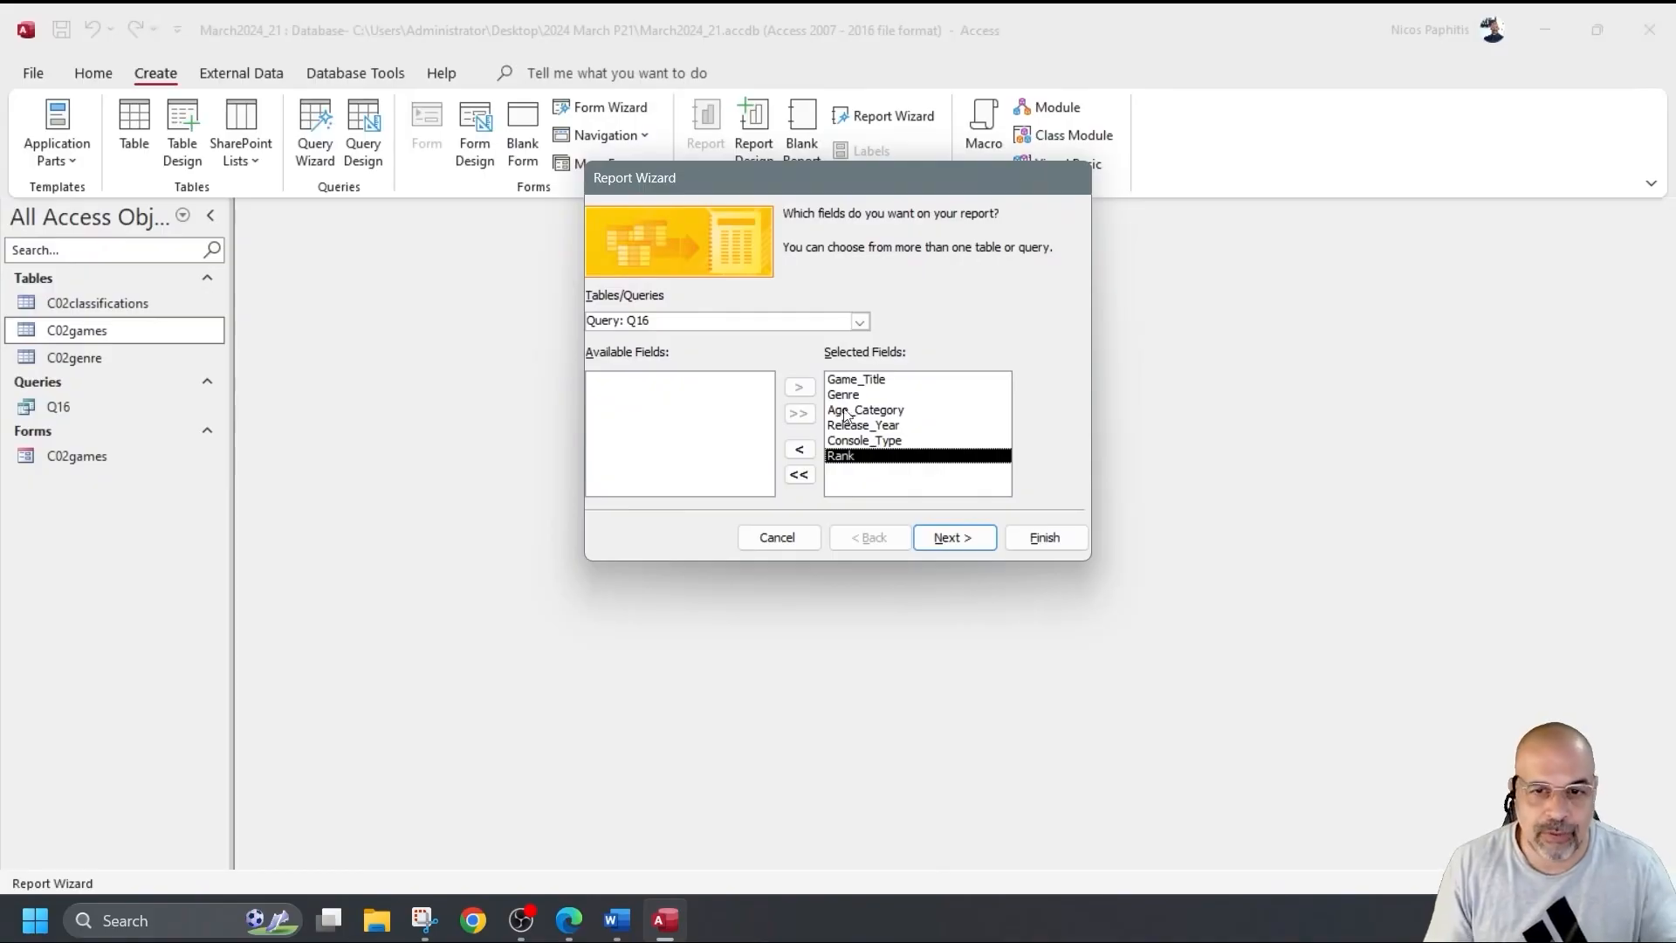
Keep the data viewed by C02games, ungrouped, and continue to grouping levels.
left_click(943, 541)
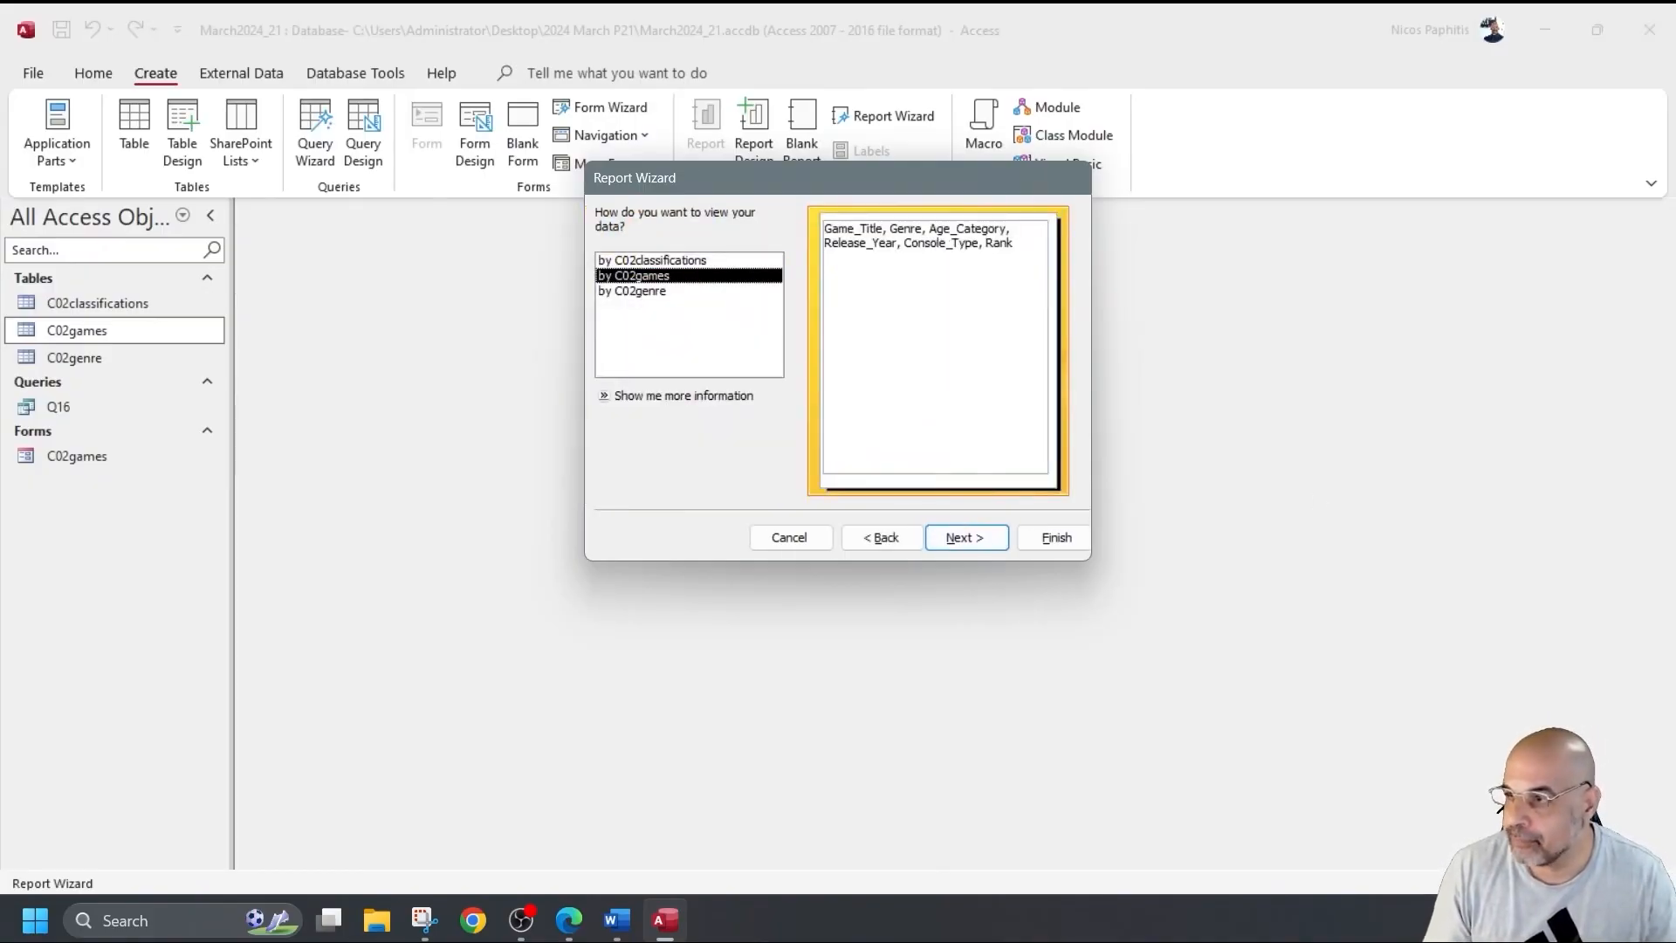
left_click(653, 291)
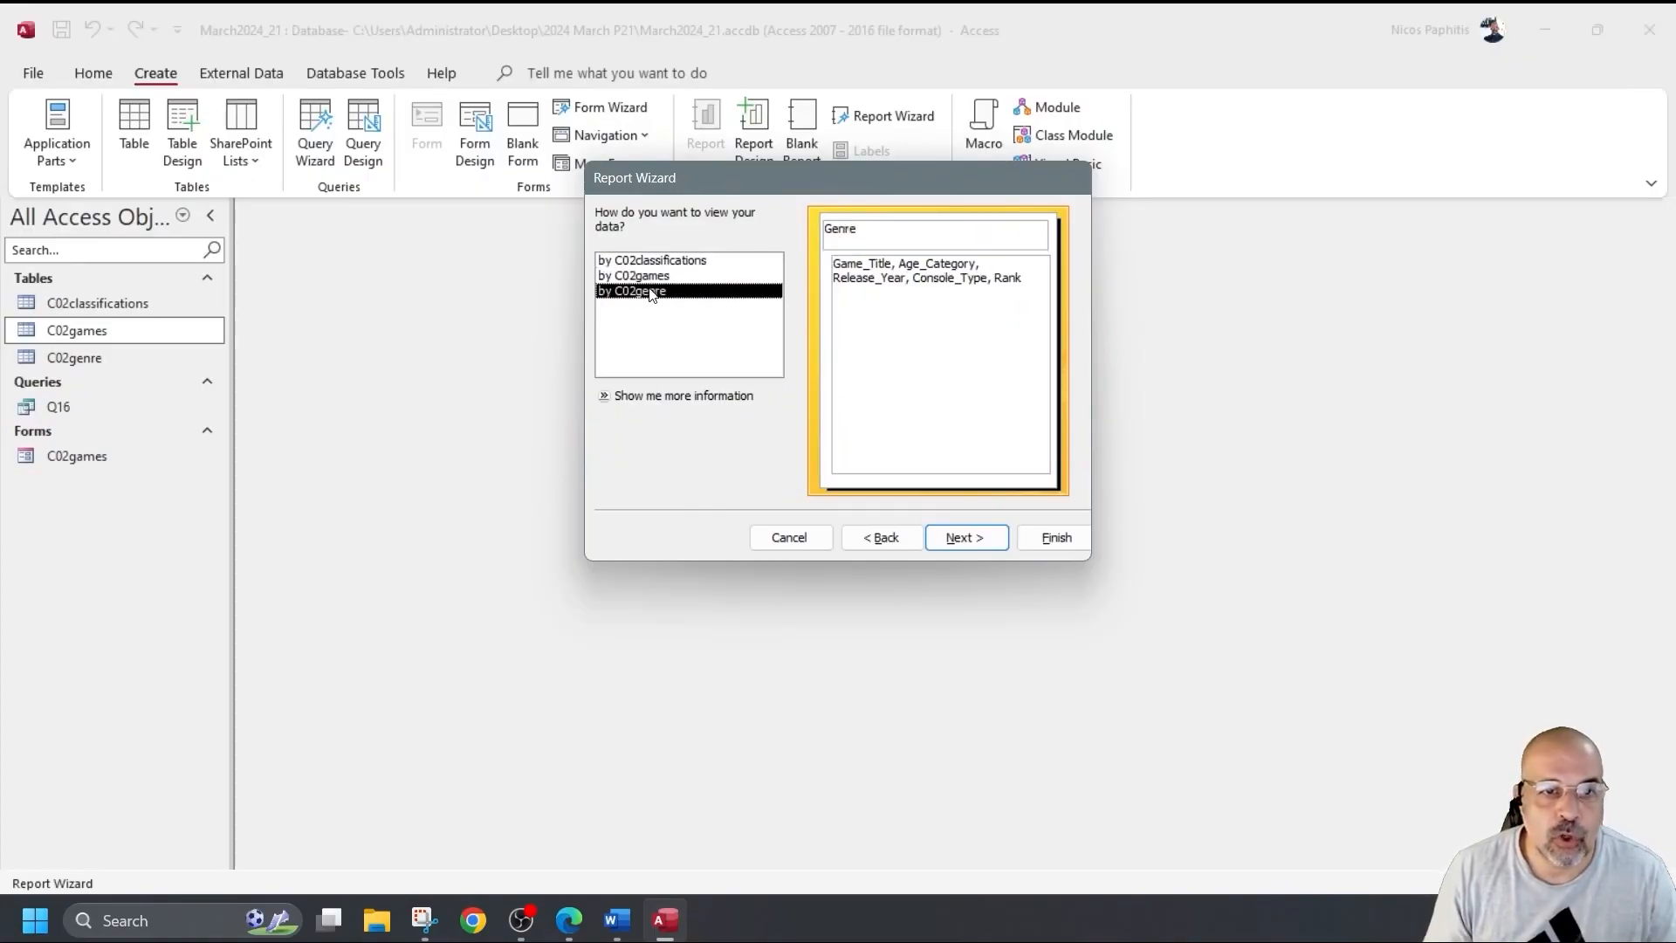
left_click(654, 264)
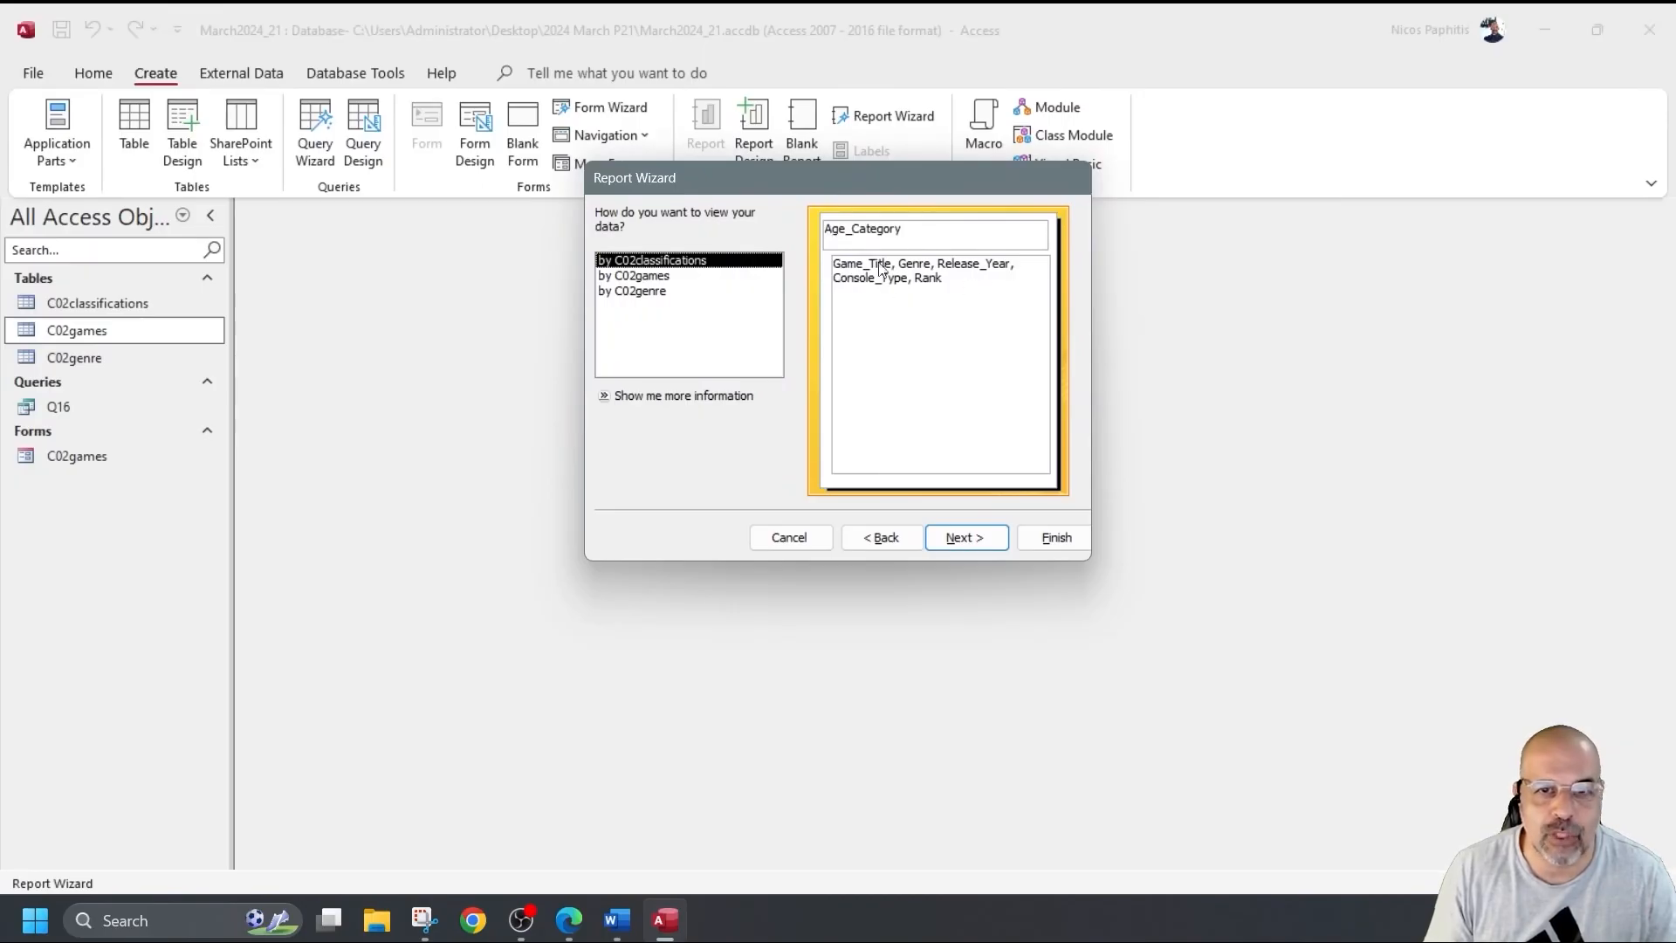
left_click(640, 293)
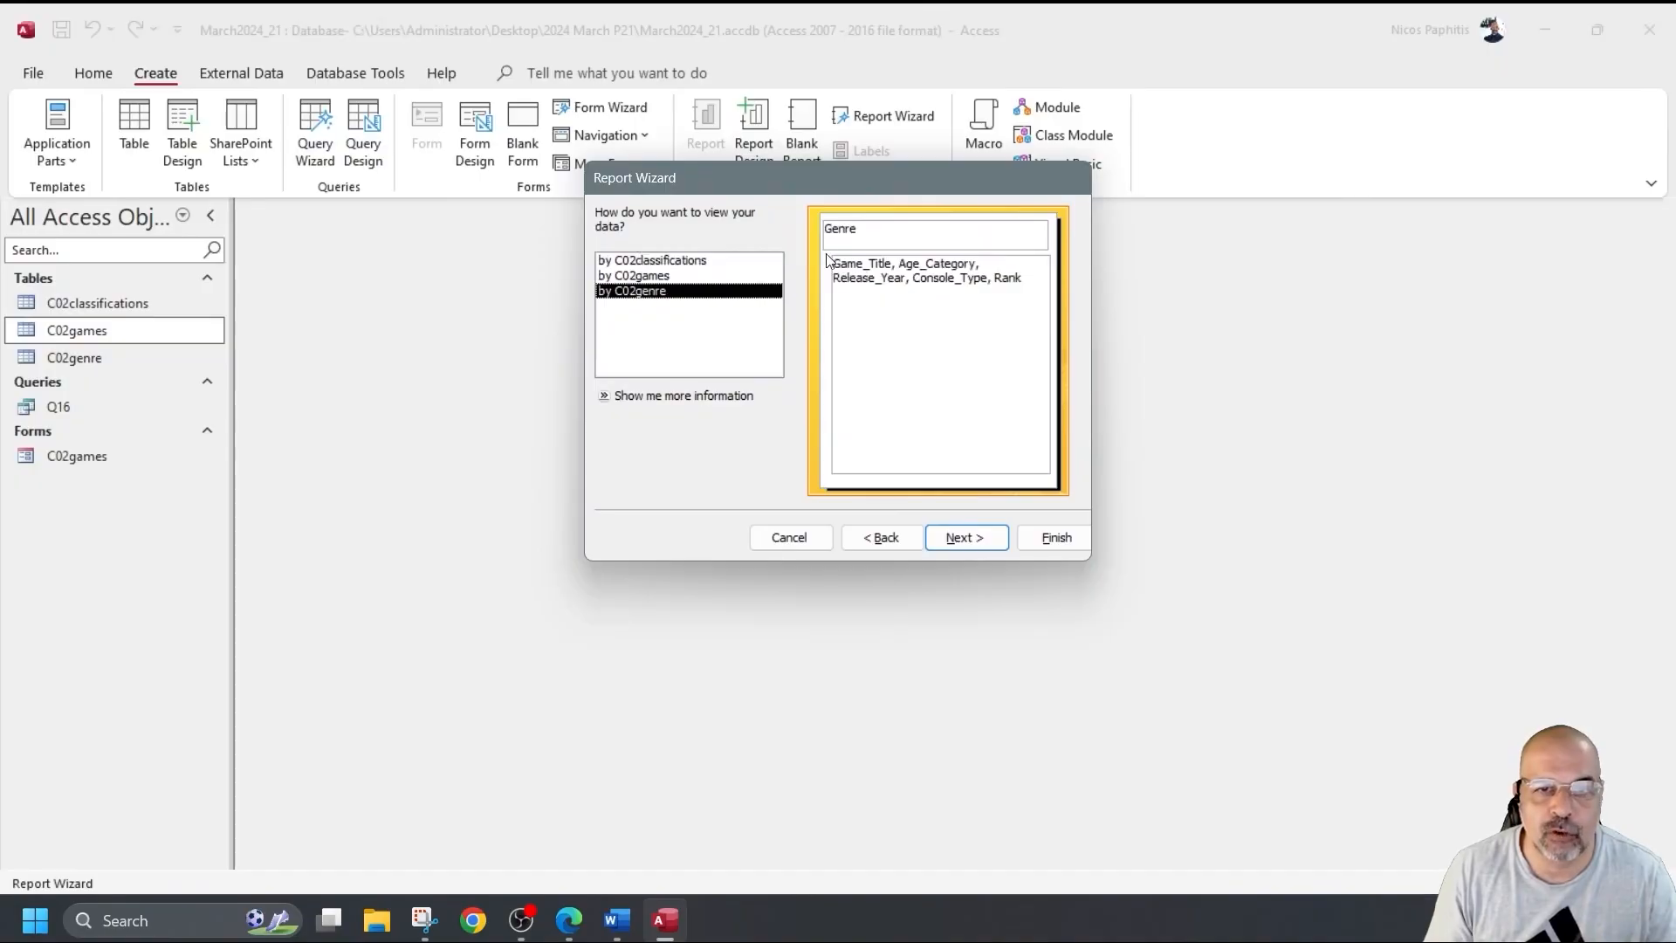
left_click(623, 277)
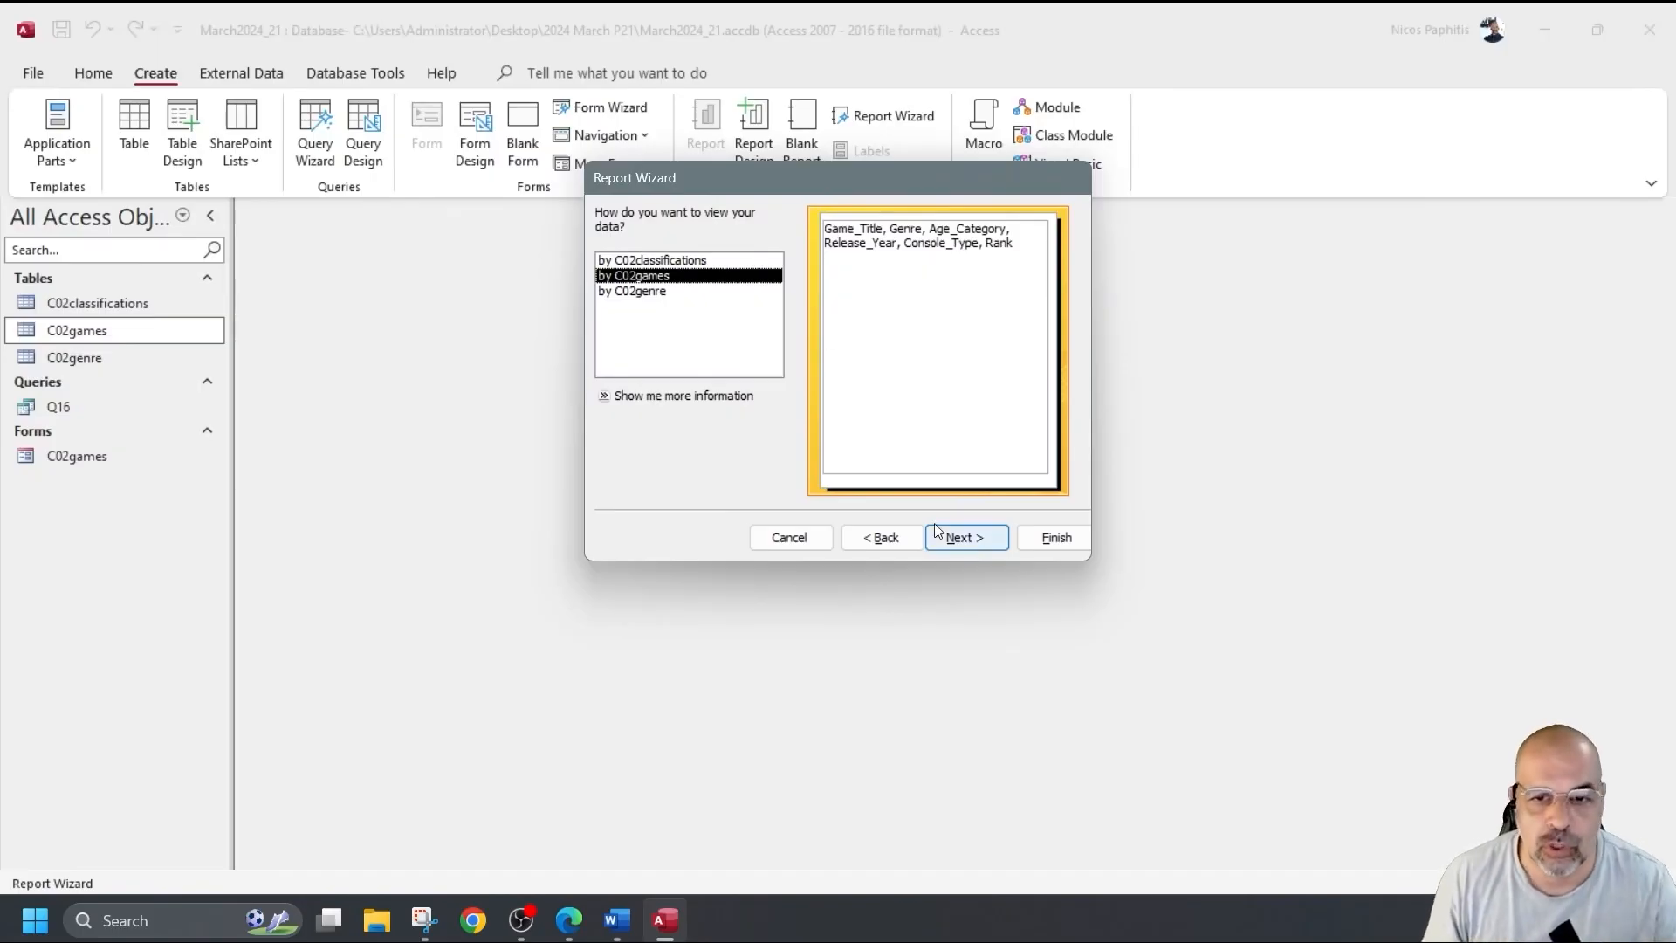
left_click(961, 536)
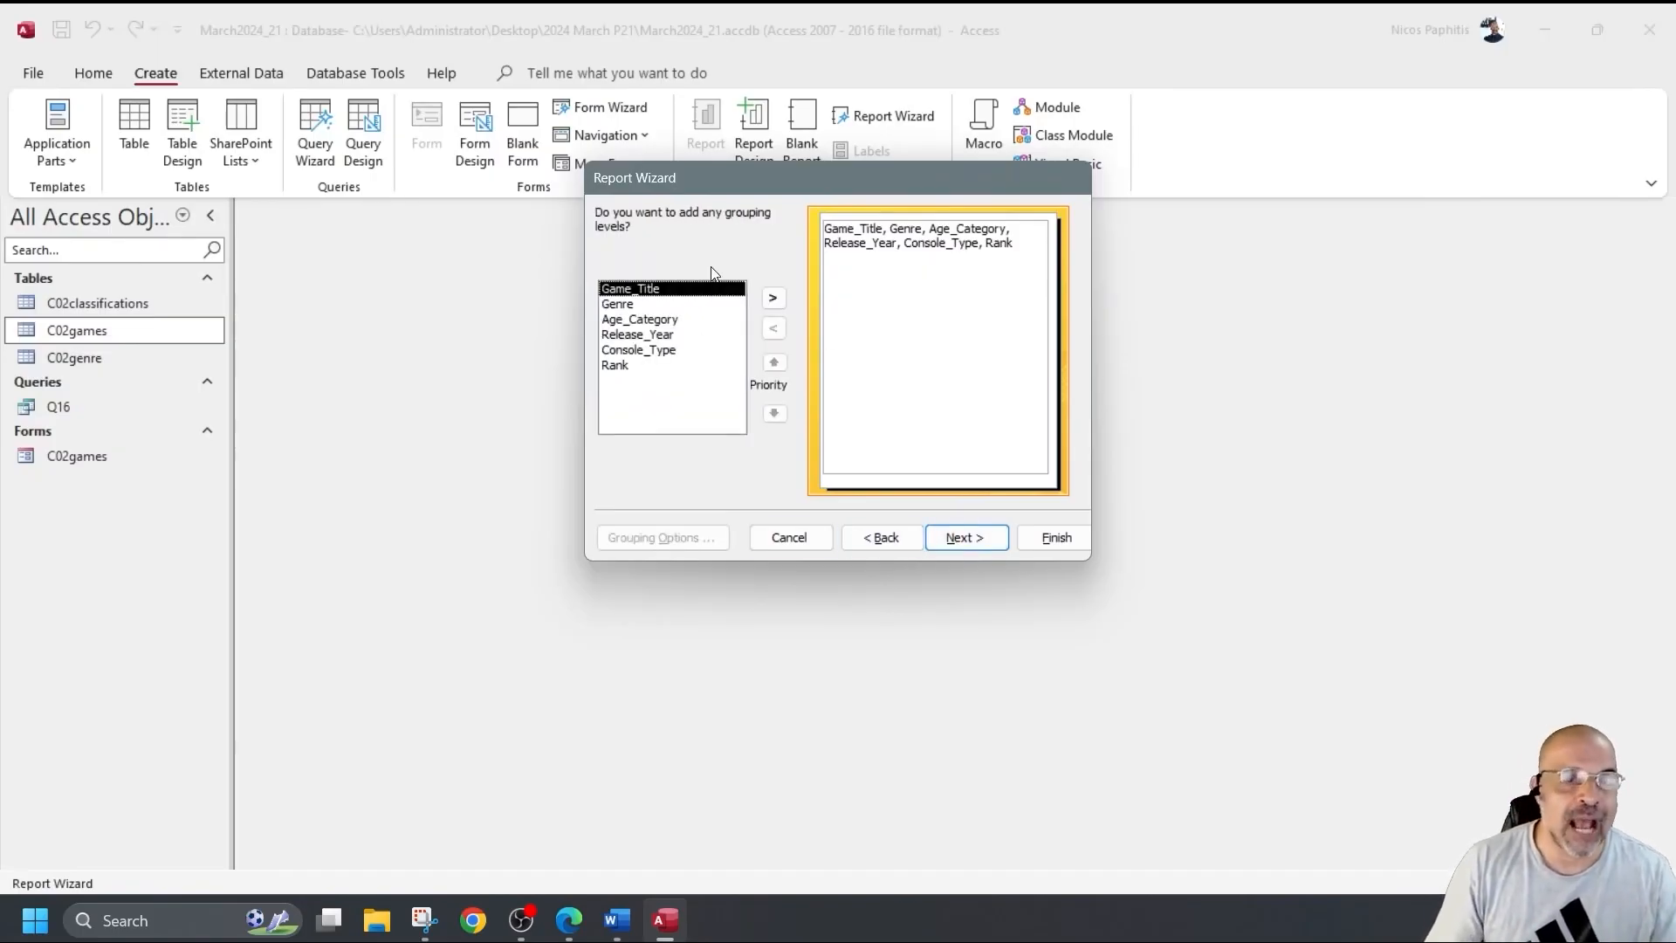
Skip grouping, sort by Rank ascending, and keep the Tabular, Portrait layout.
left_click(944, 536)
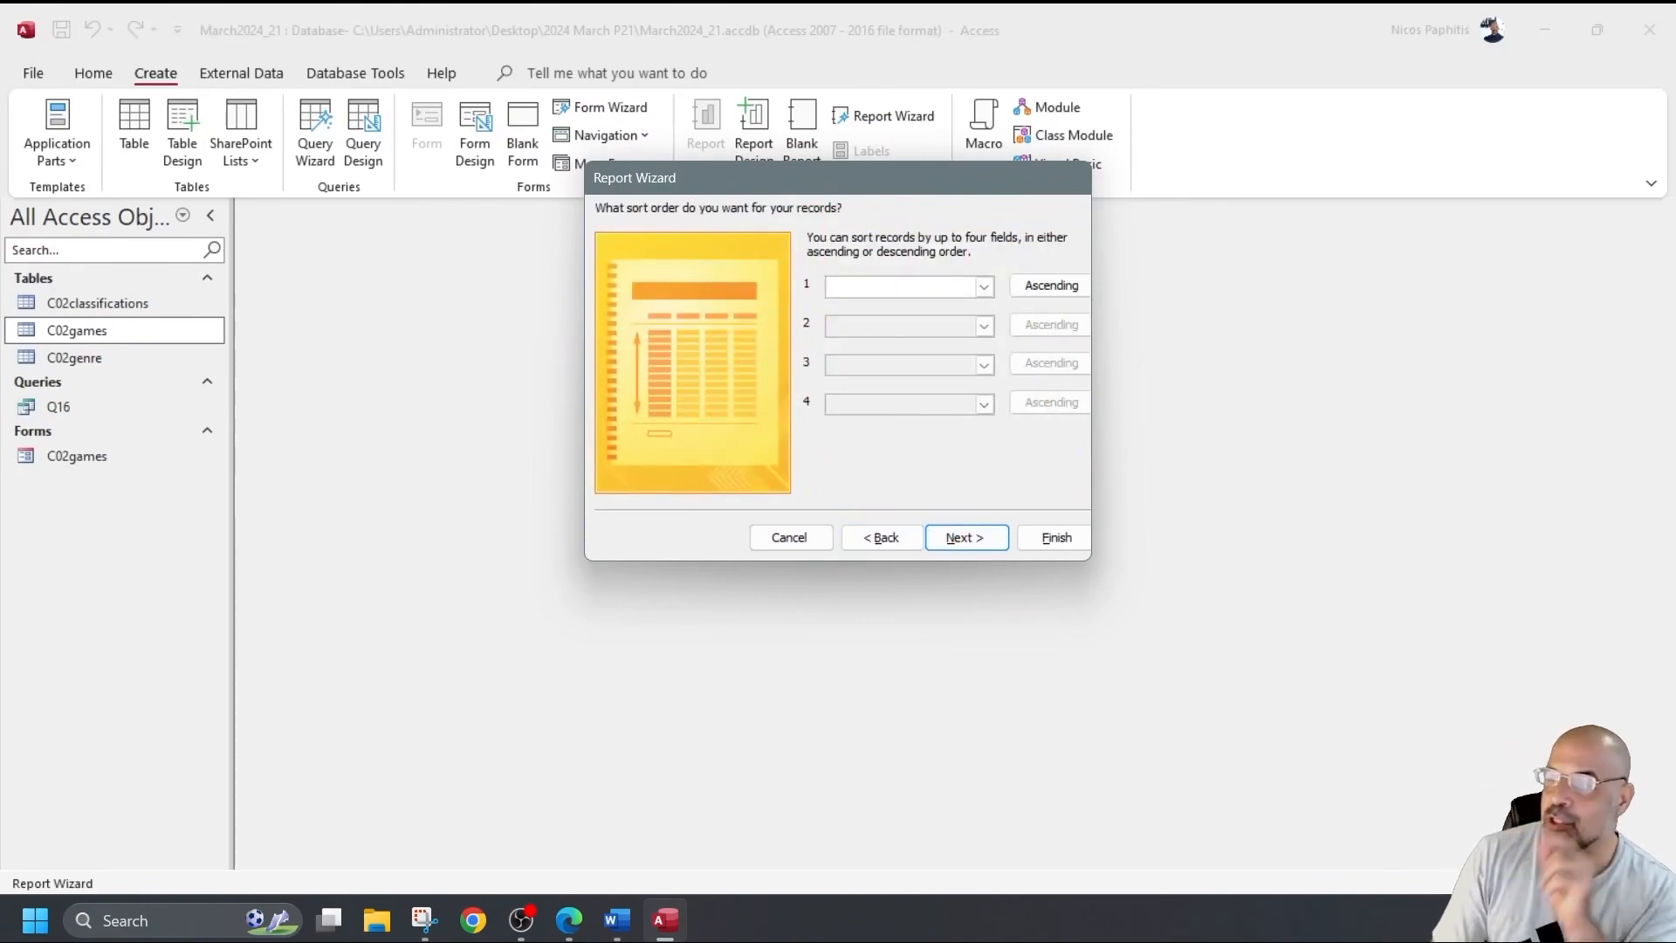
left_click(982, 286)
left_click(869, 407)
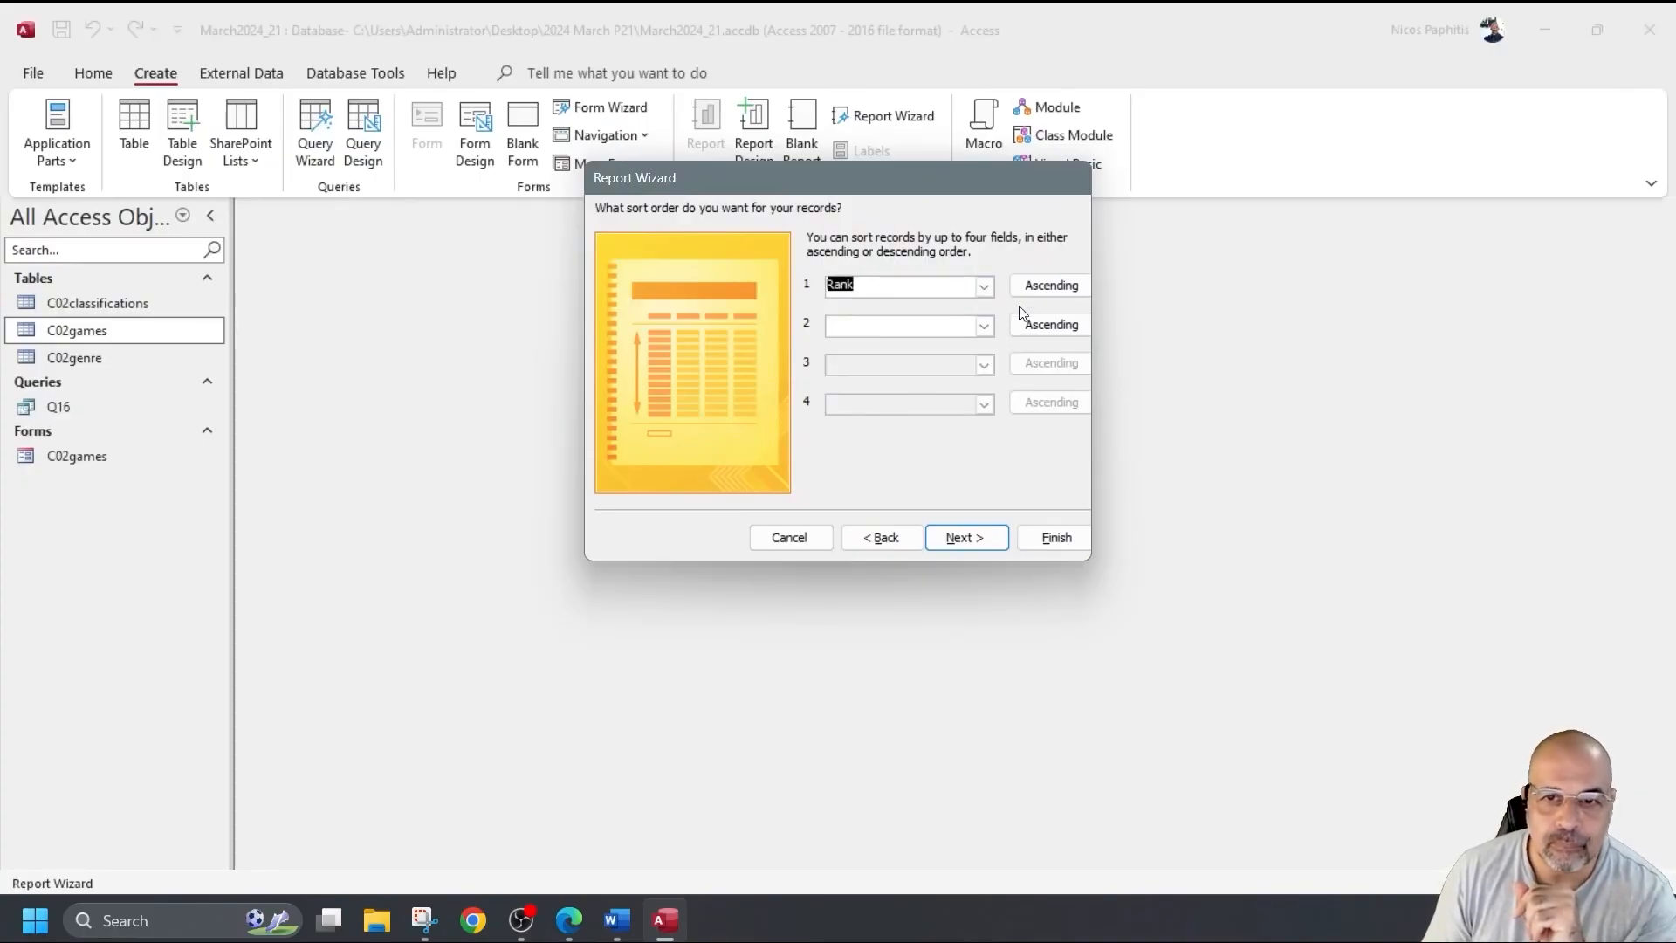
left_click(1052, 288)
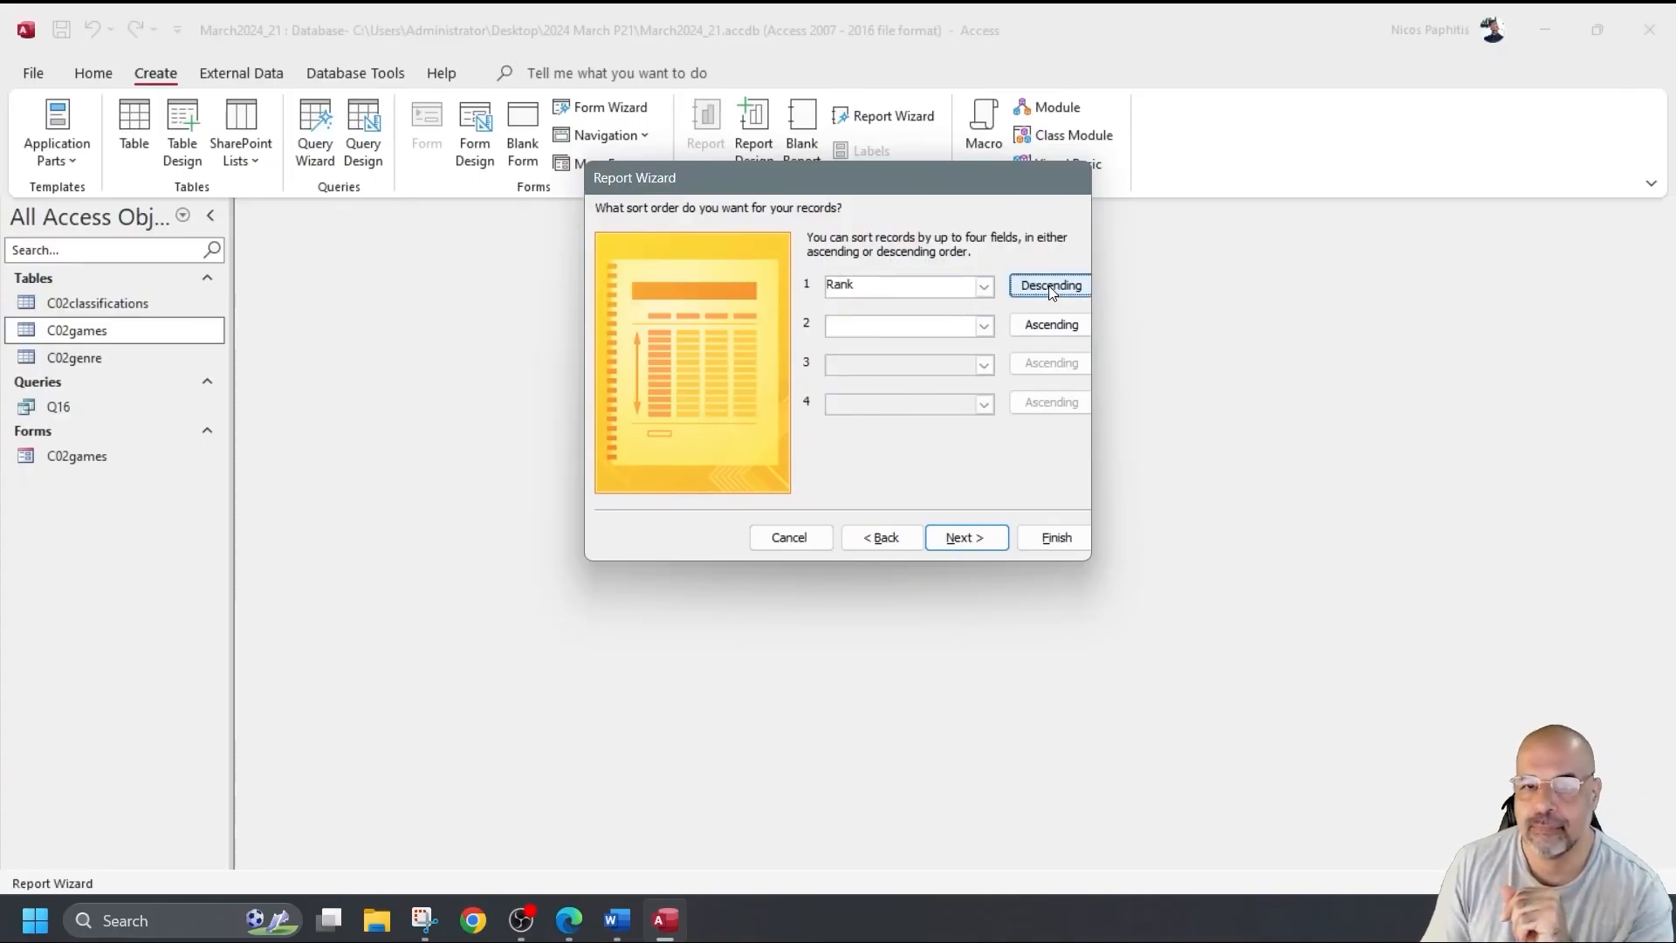
left_click(1052, 288)
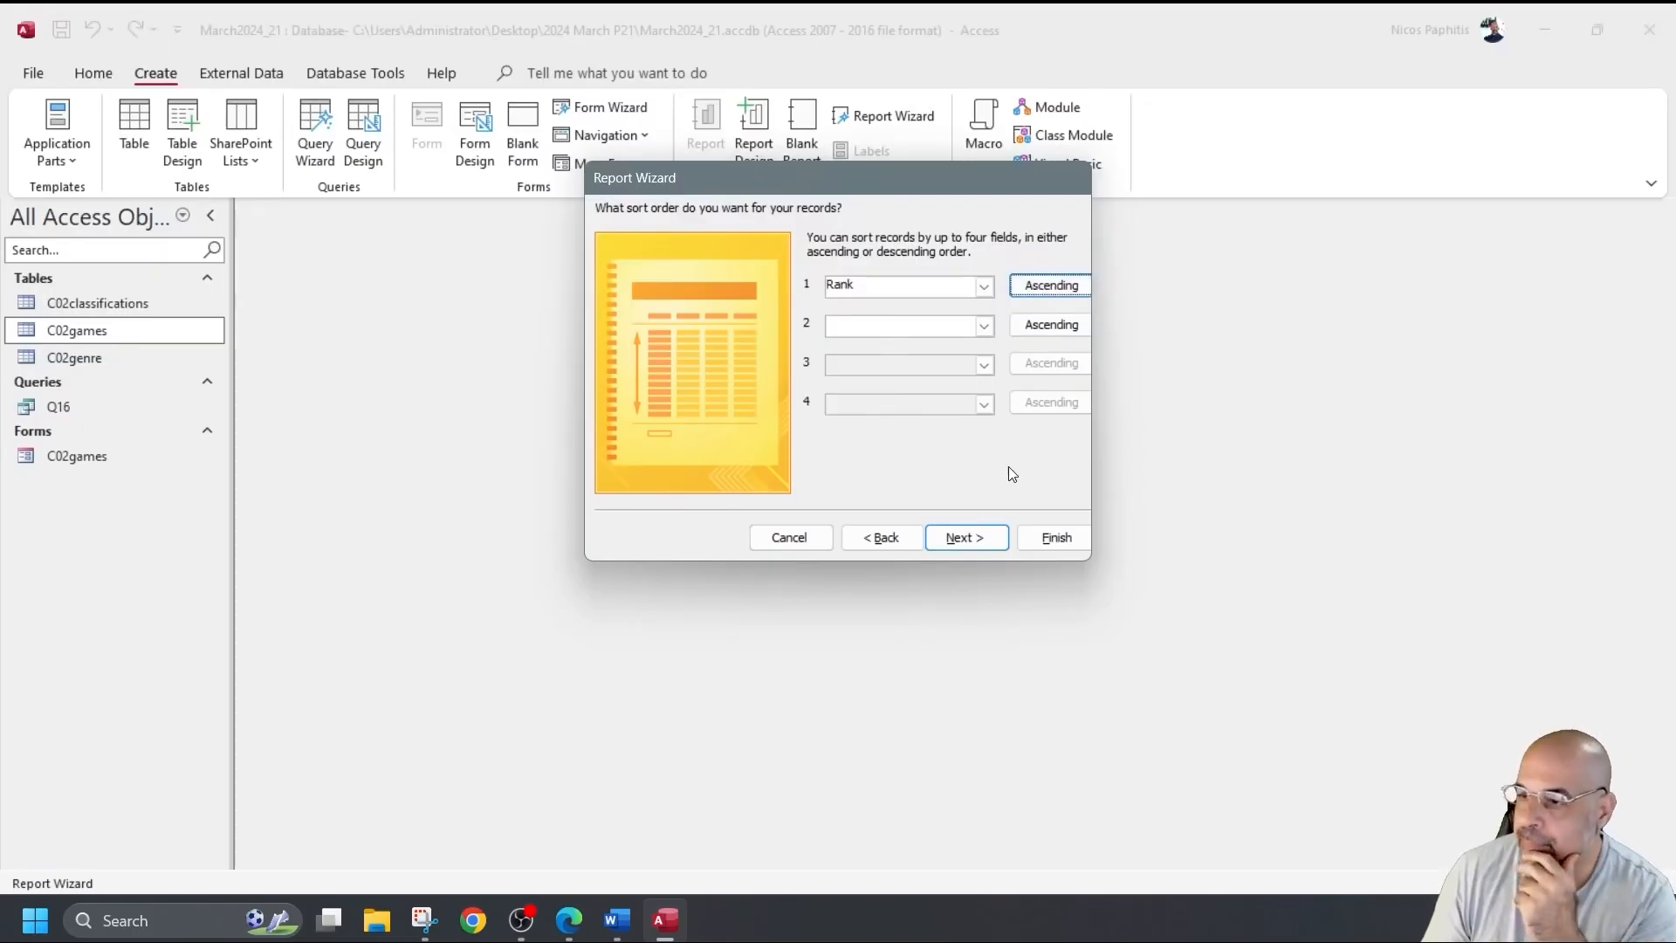
left_click(966, 536)
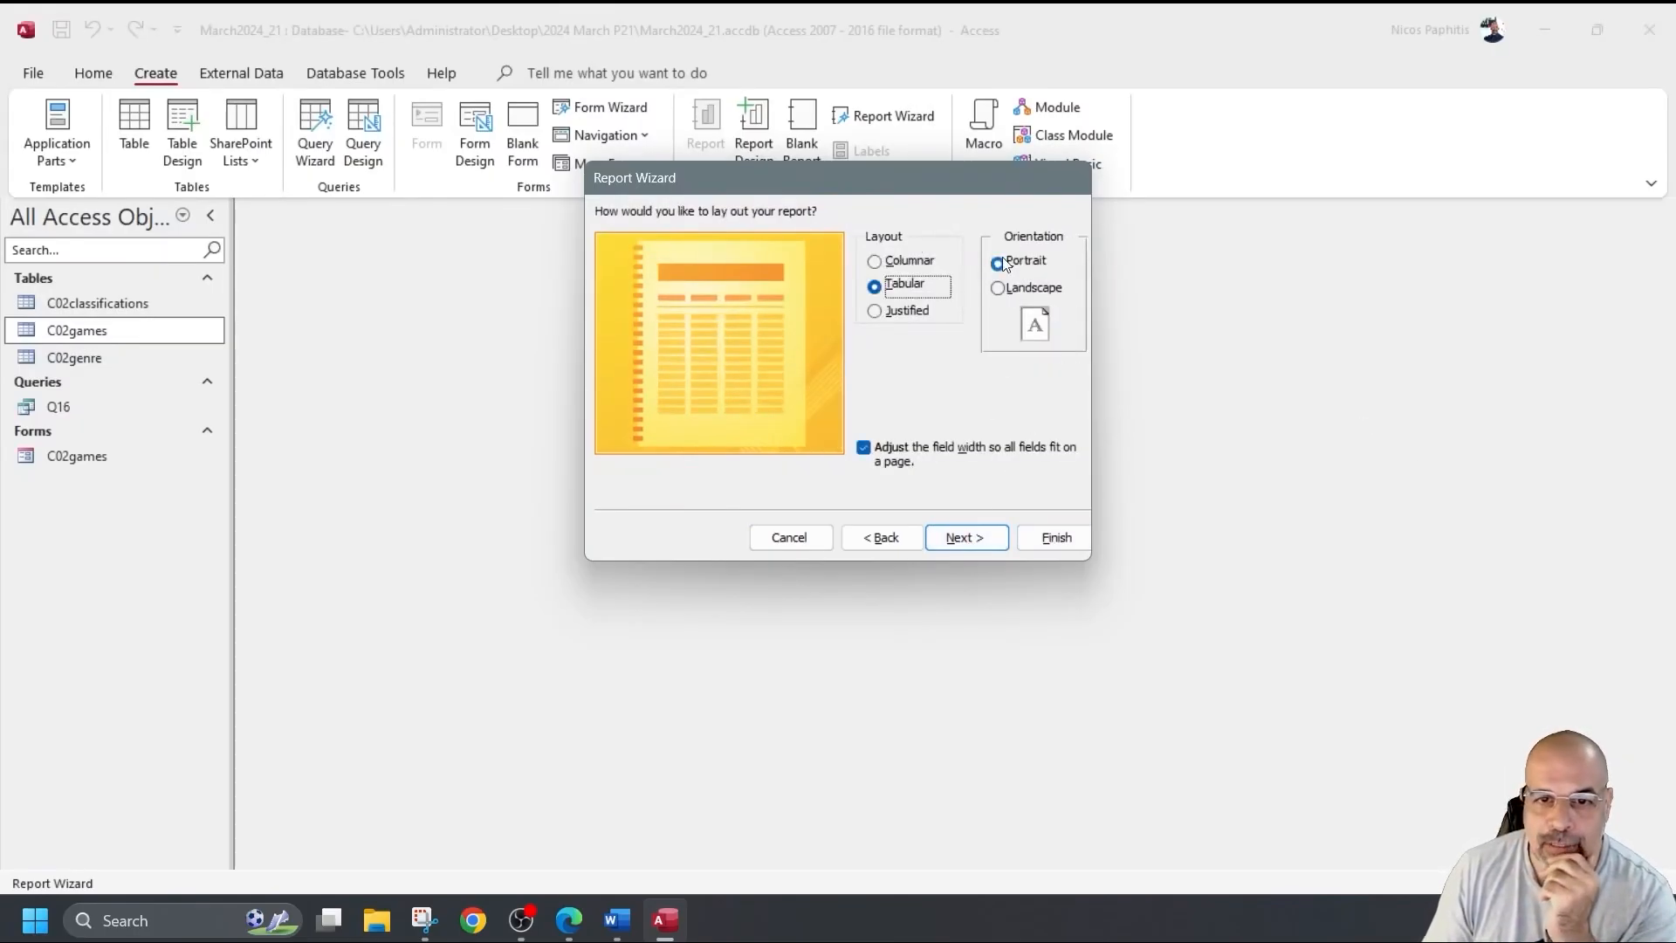
left_click(978, 547)
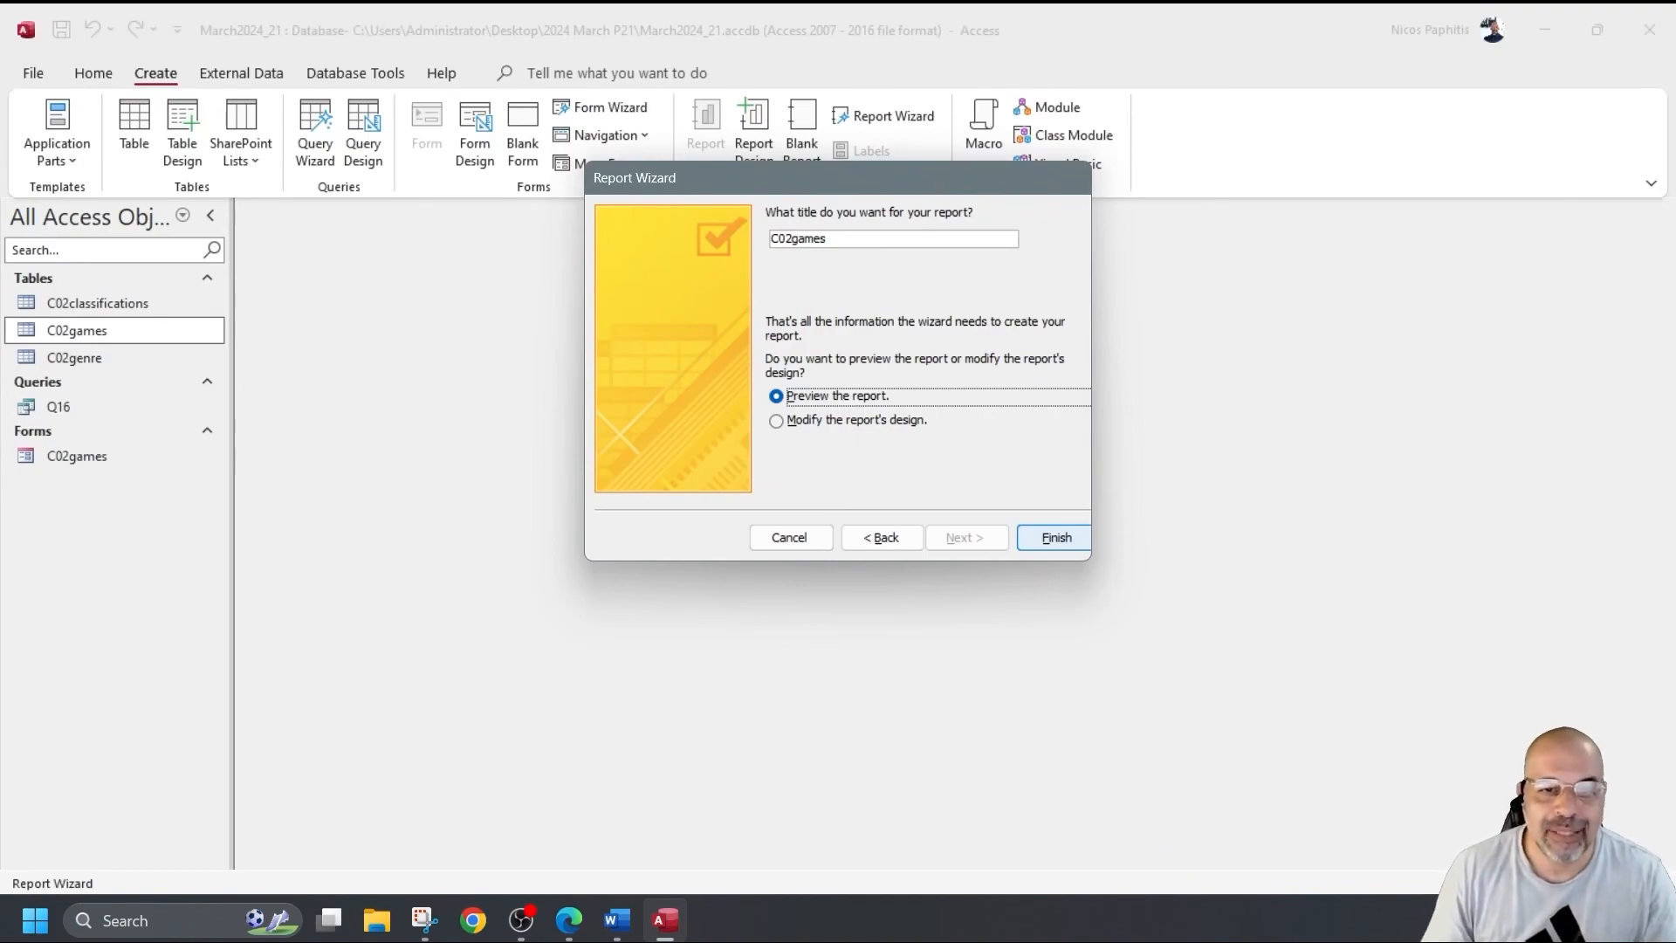
Revisit the sort-order page, then finish the wizard to preview the C02games report.
left_click(881, 537)
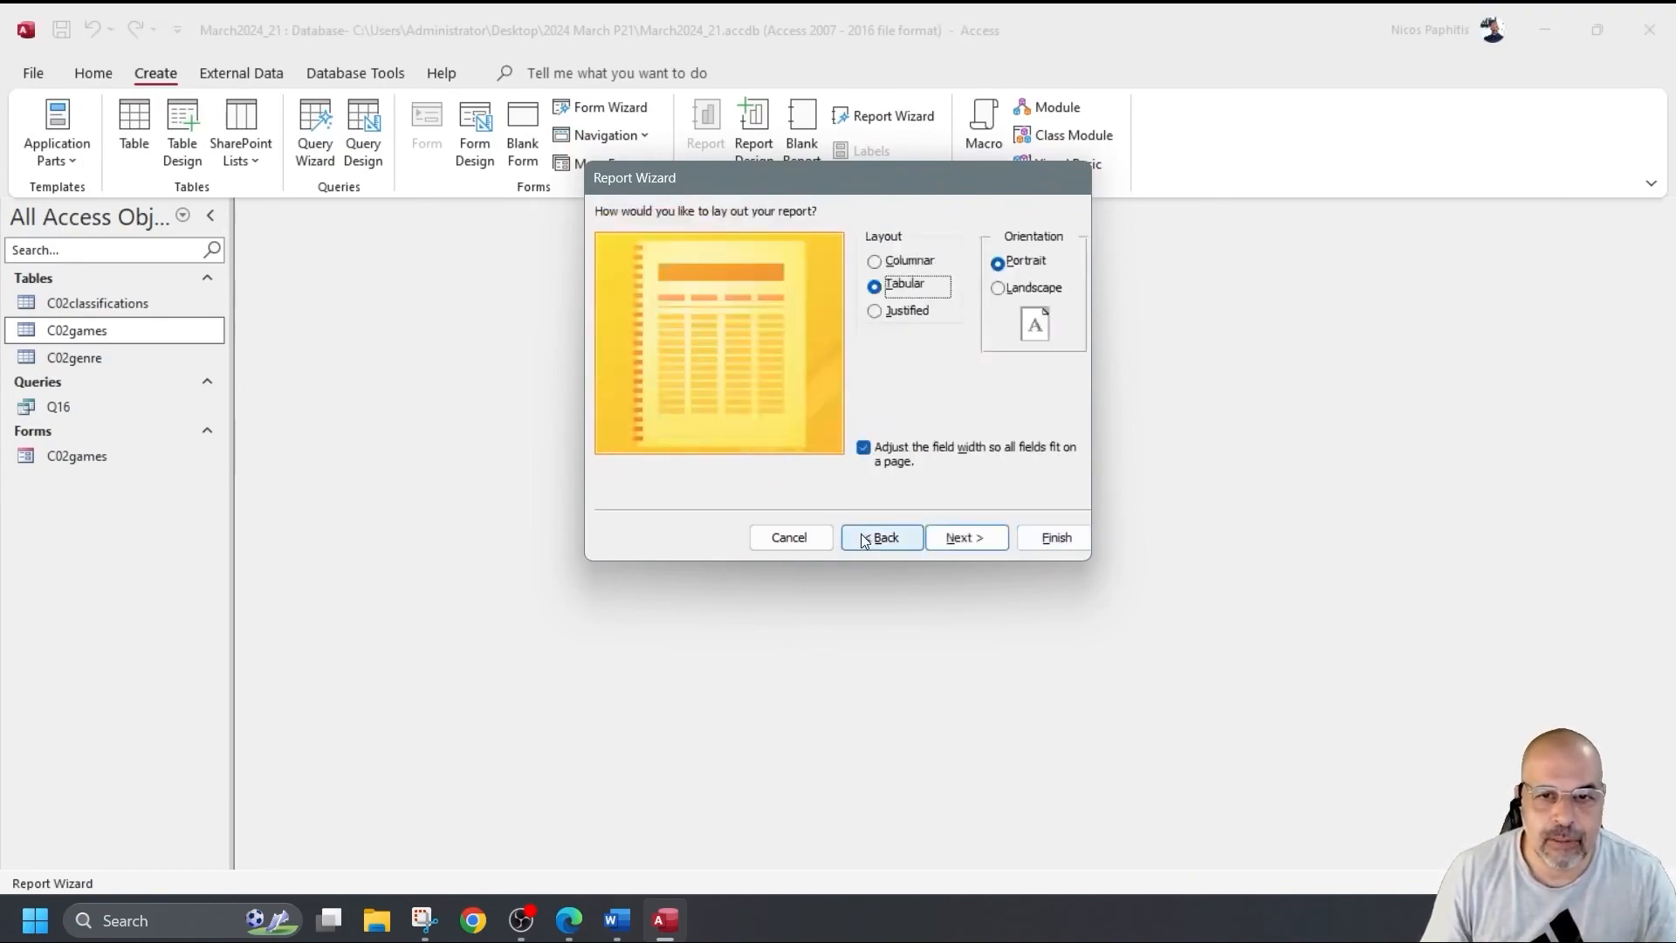
left_click(881, 537)
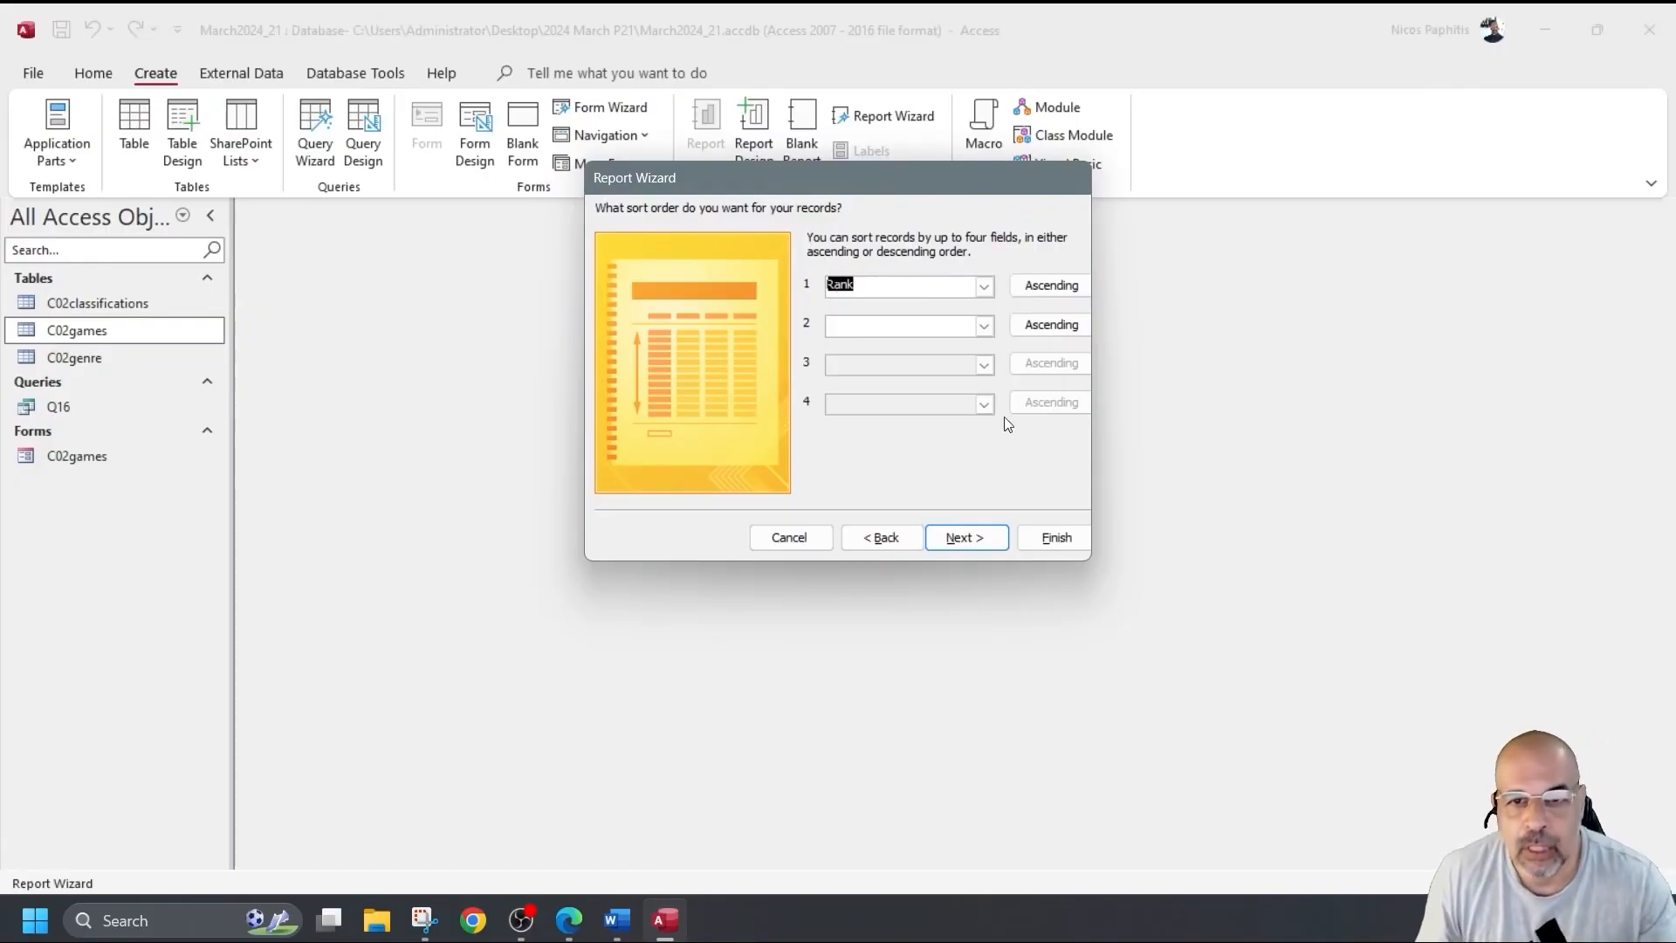
left_click(976, 535)
left_click(961, 536)
left_click(1054, 537)
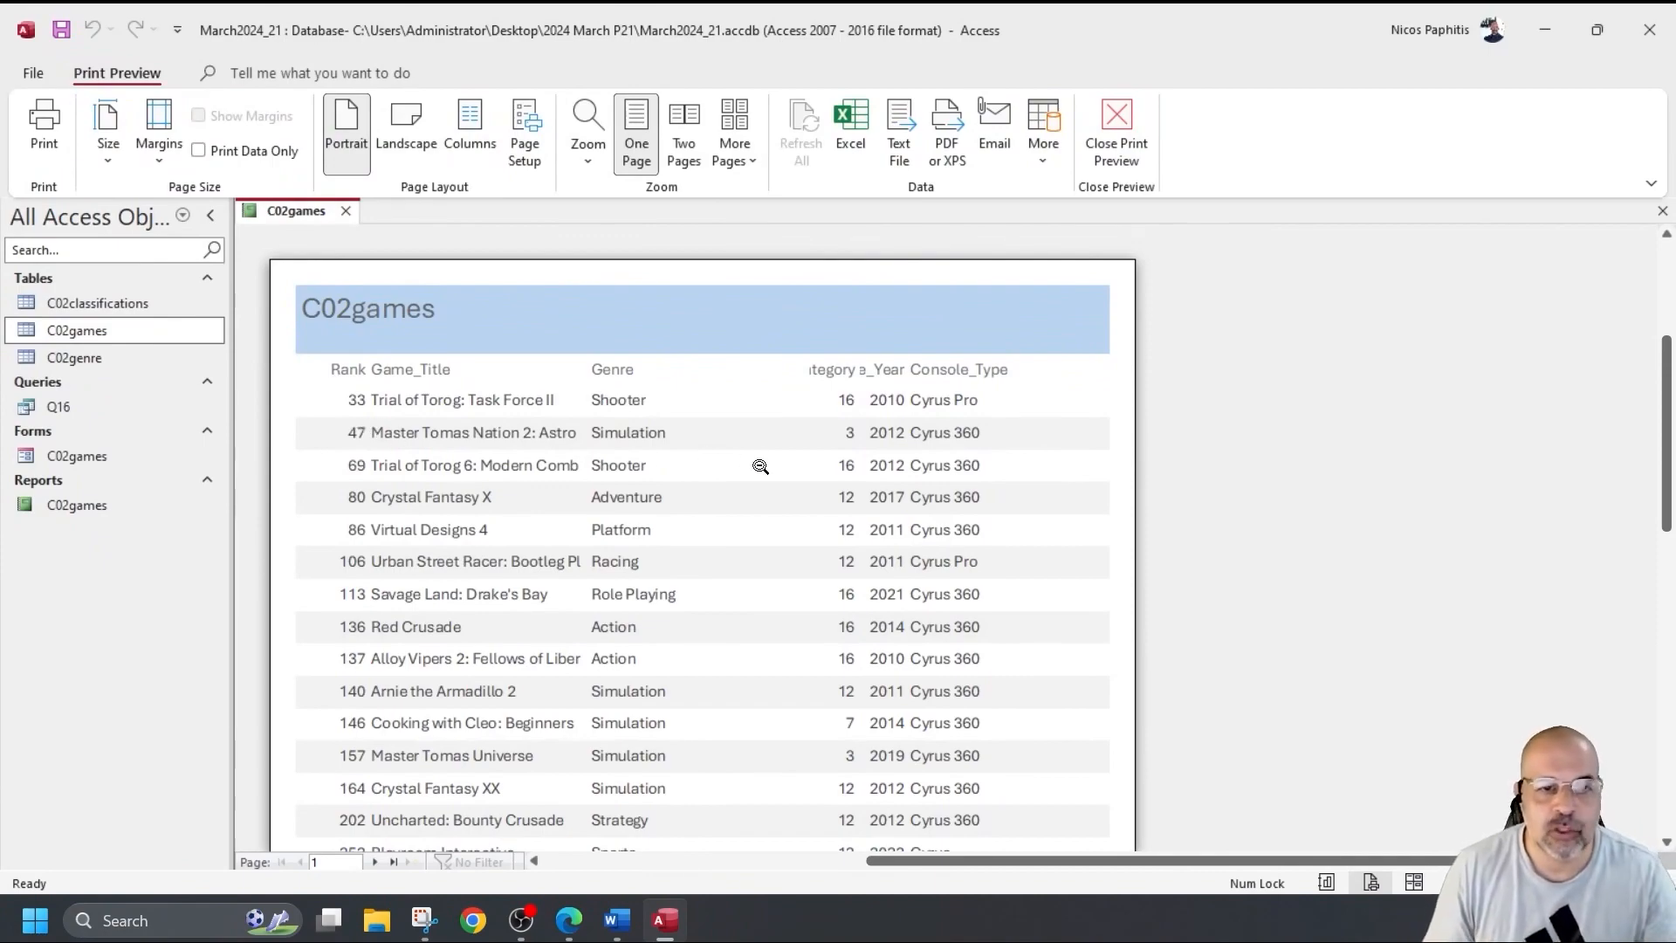
Review the preview of Cyrus games from 2010 onward, then switch to Design View.
scroll(758, 456, "down", 3)
scroll(758, 456, "down", 2)
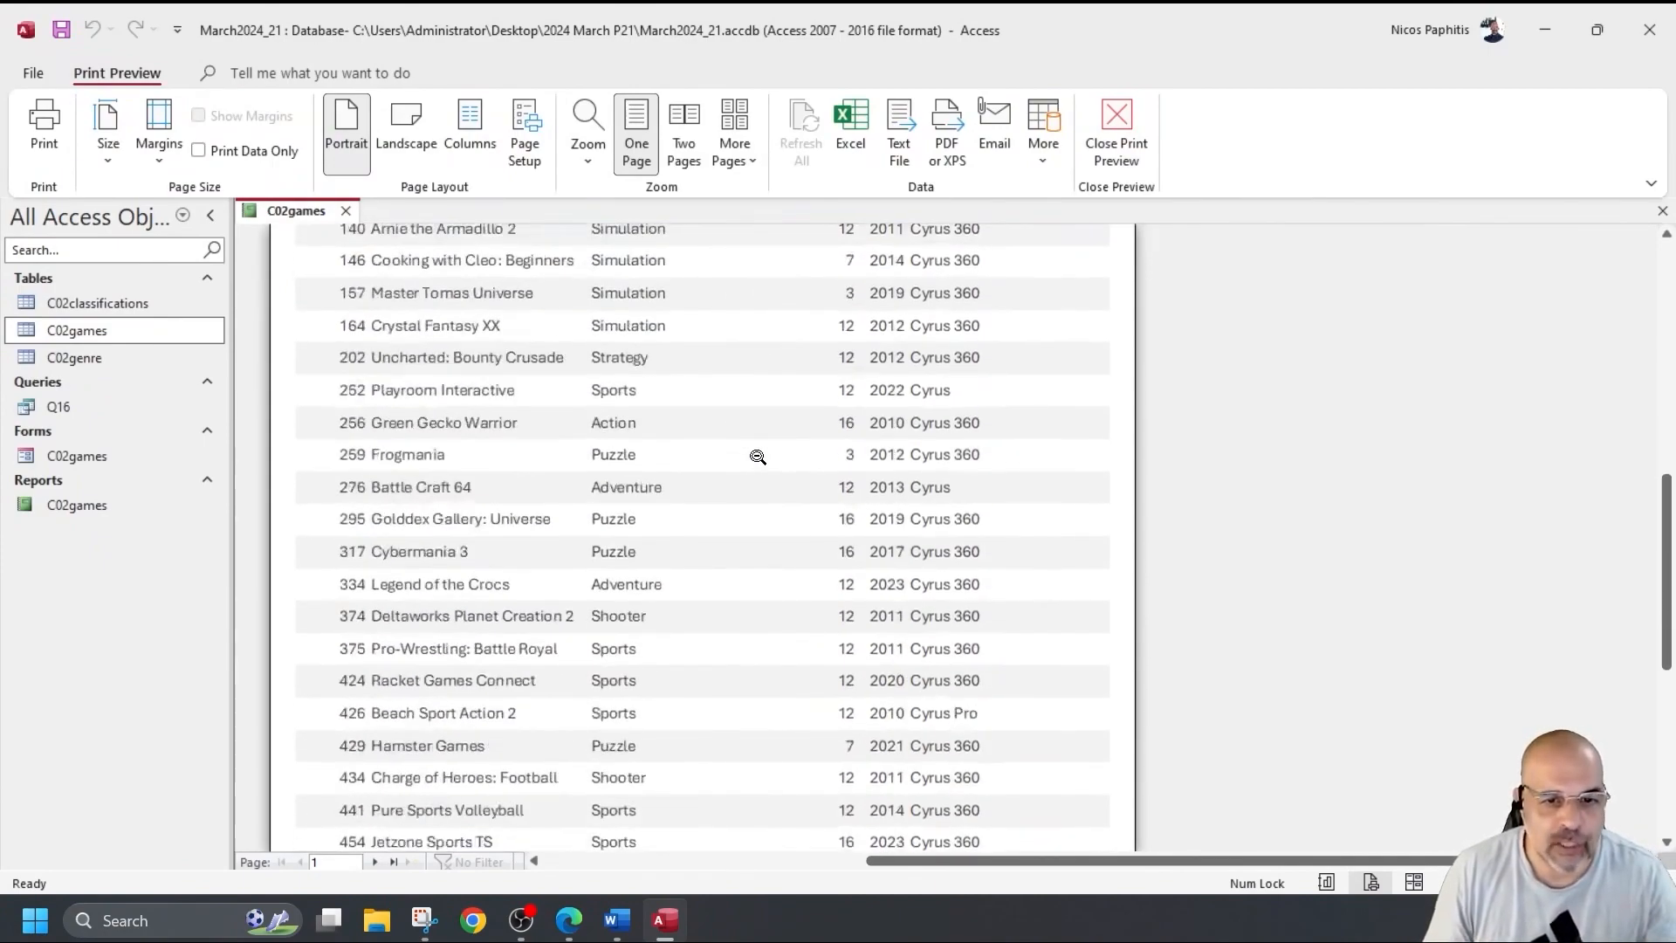
scroll(758, 456, "up", 5)
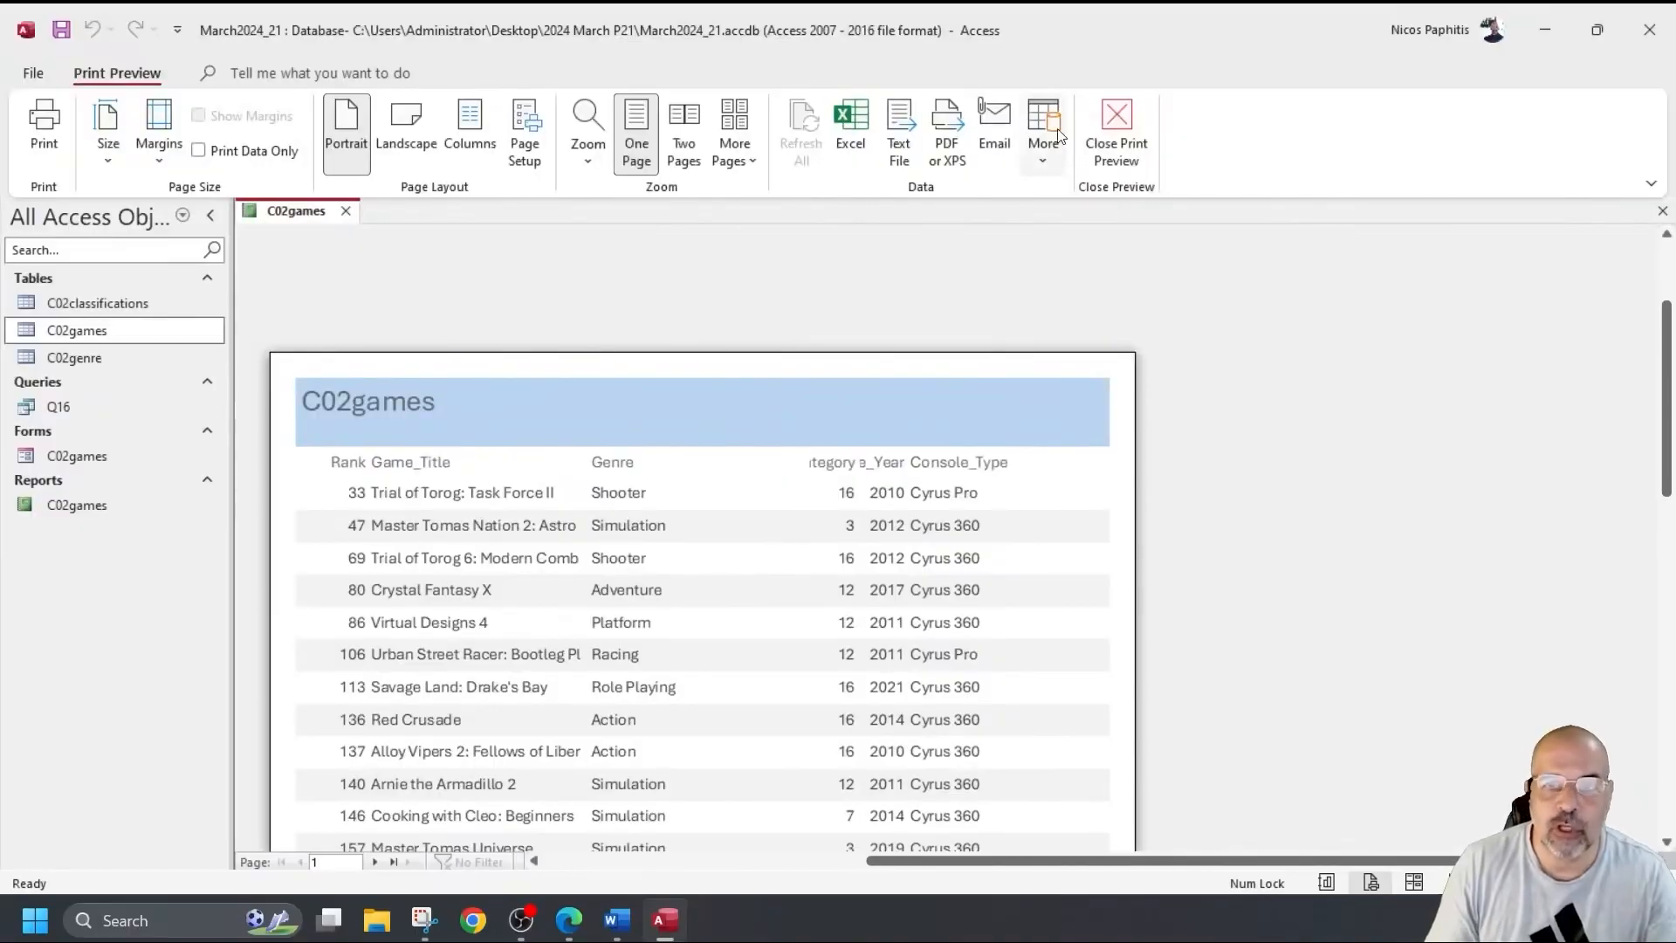
left_click(1117, 140)
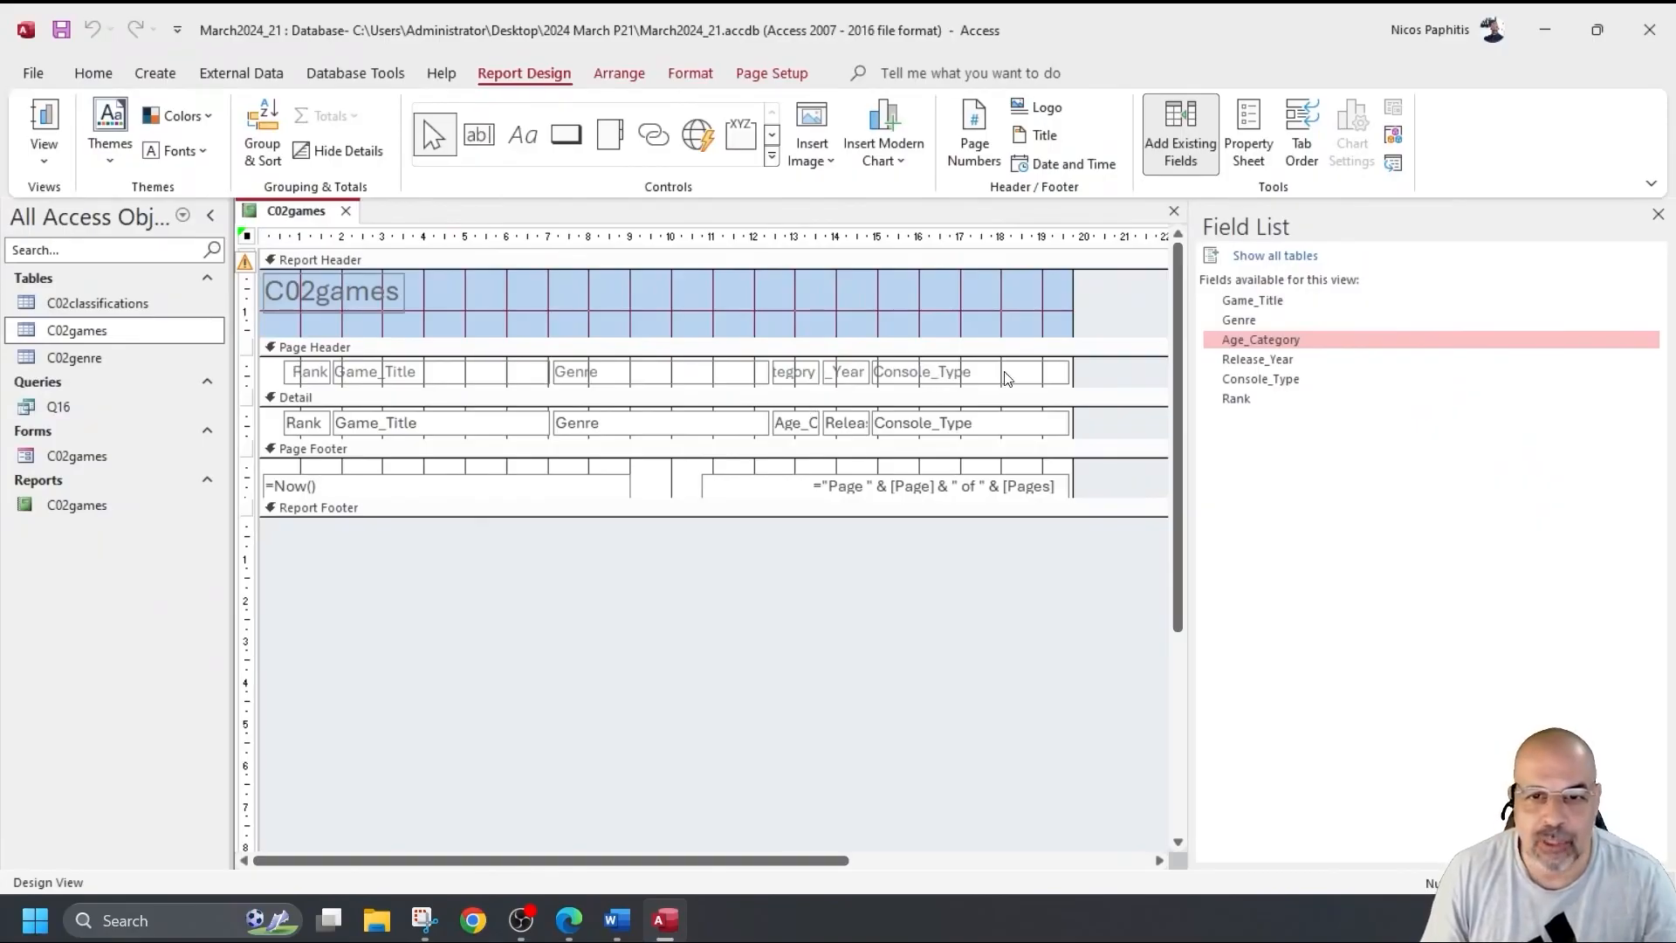
Narrow the Console_Type column and move the Rank controls to the right end.
left_click_drag(1124, 369, 982, 436)
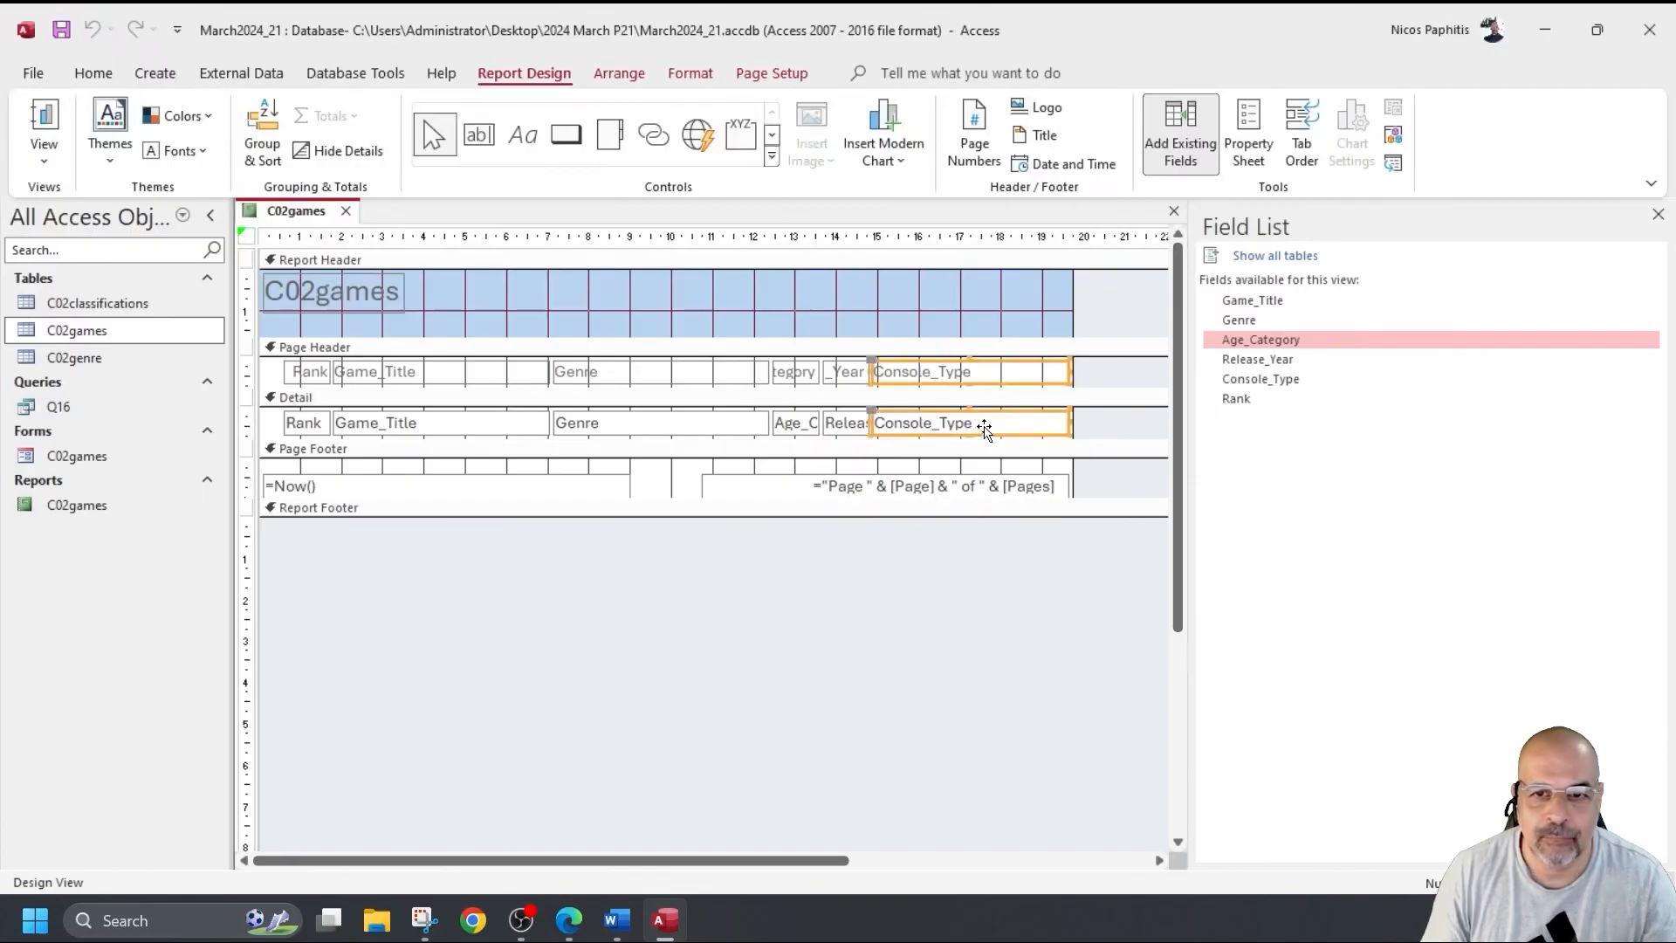
left_click_drag(1069, 373, 921, 372)
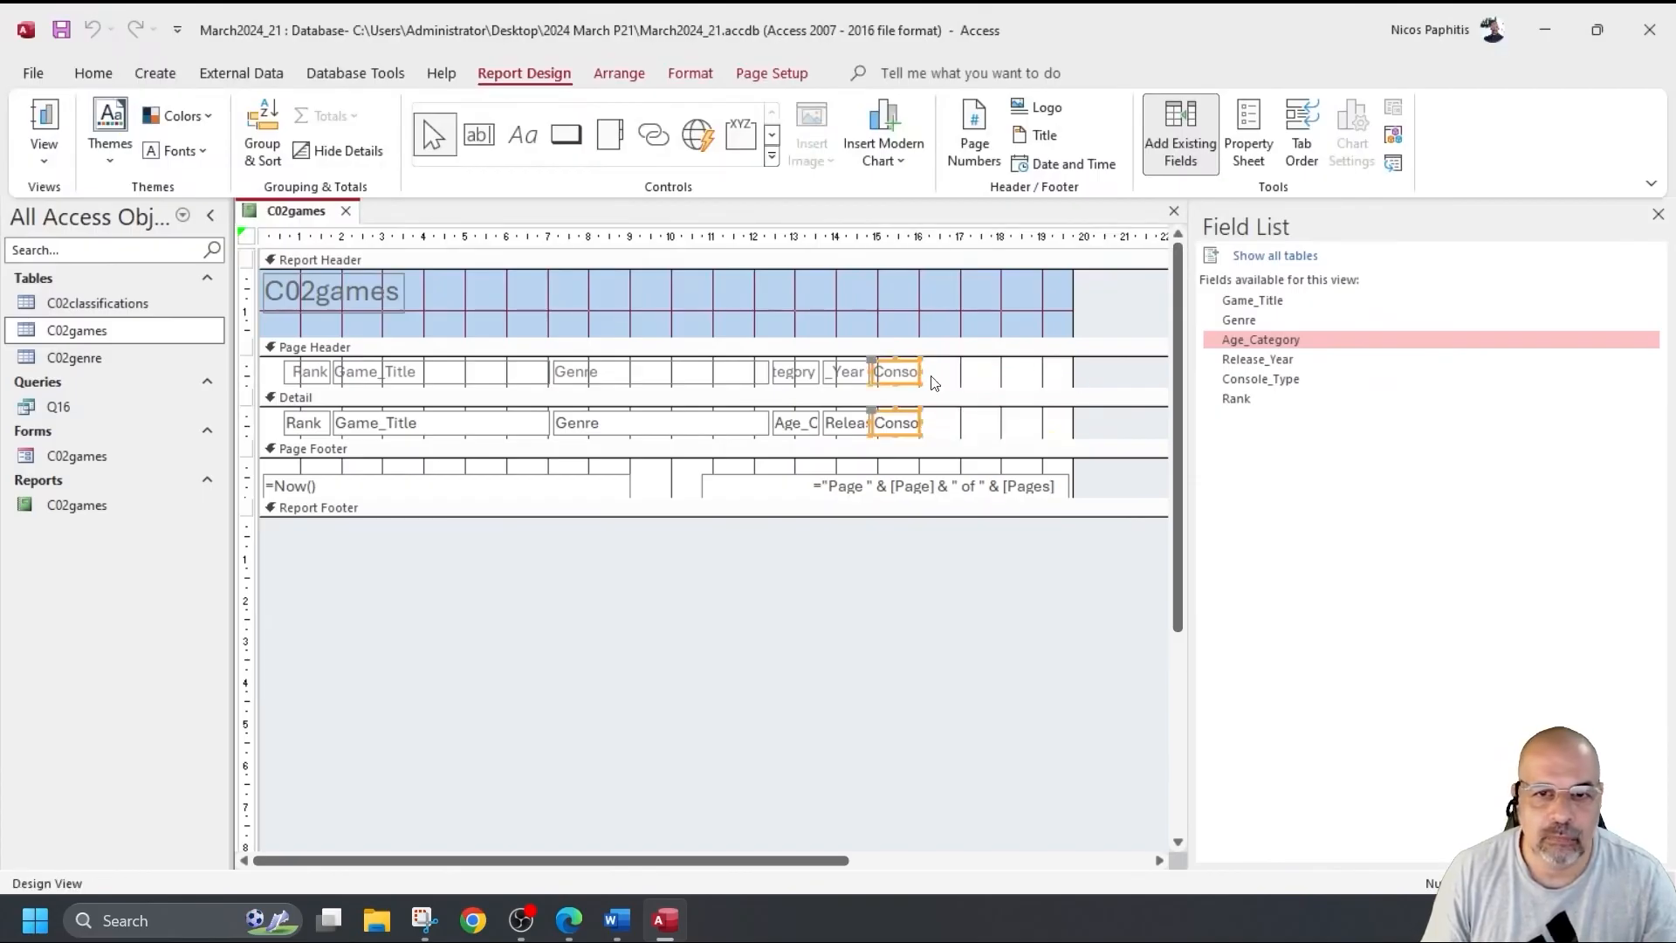
left_click_drag(270, 378, 1028, 444)
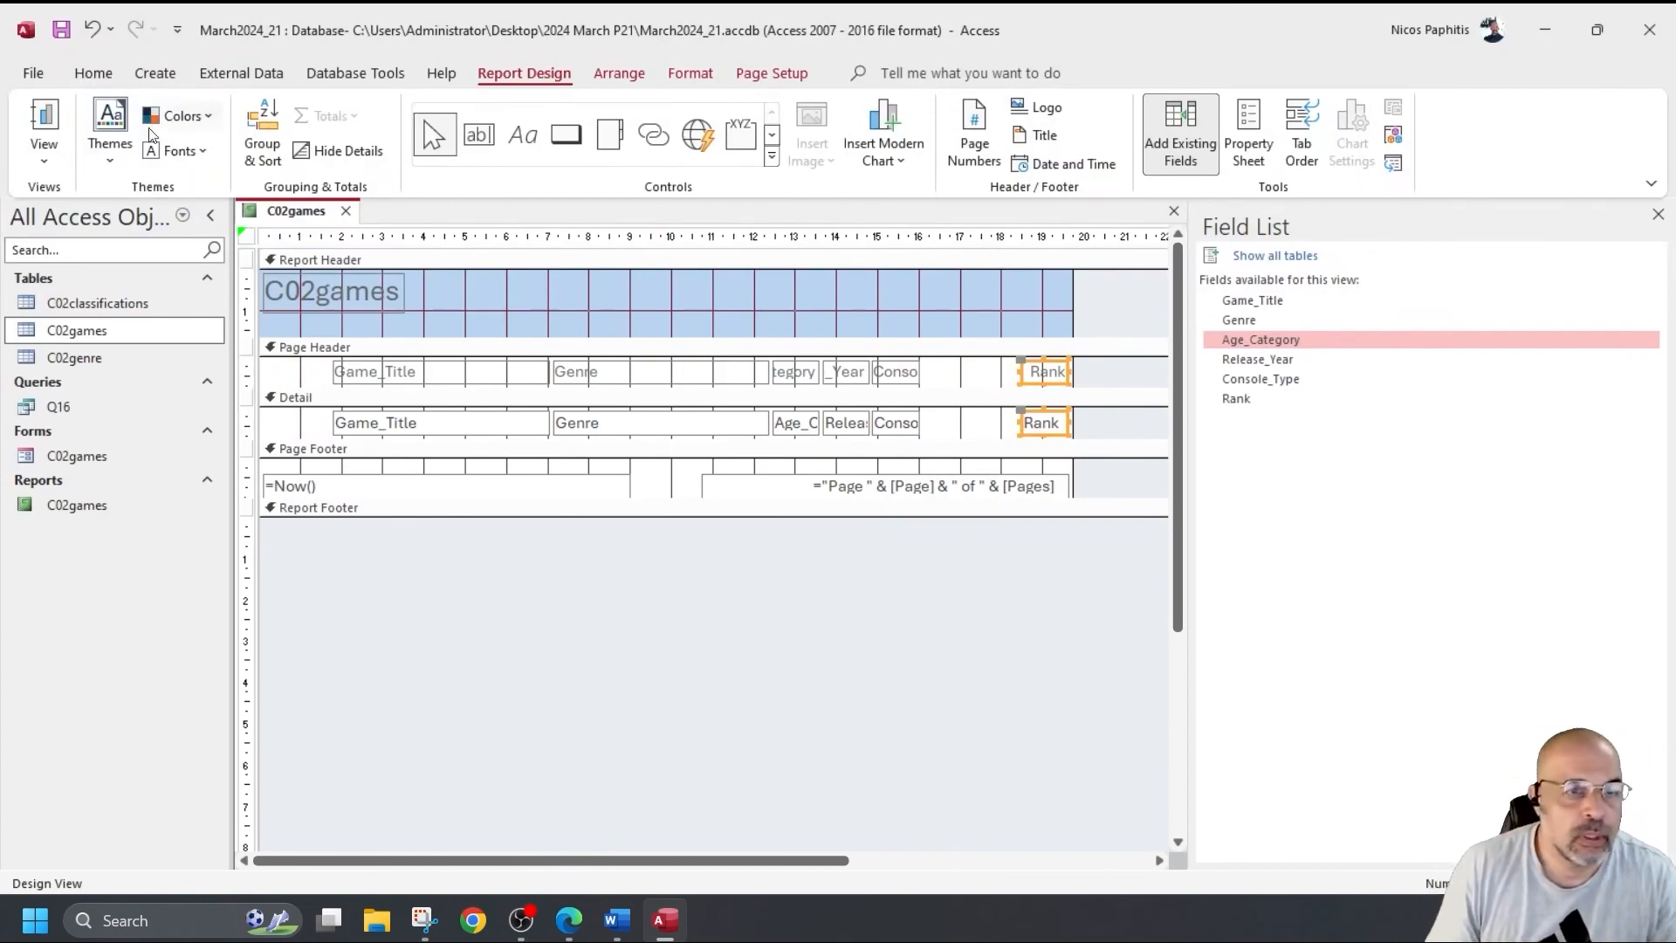
left_click(45, 122)
scroll(1034, 471, "down", 10)
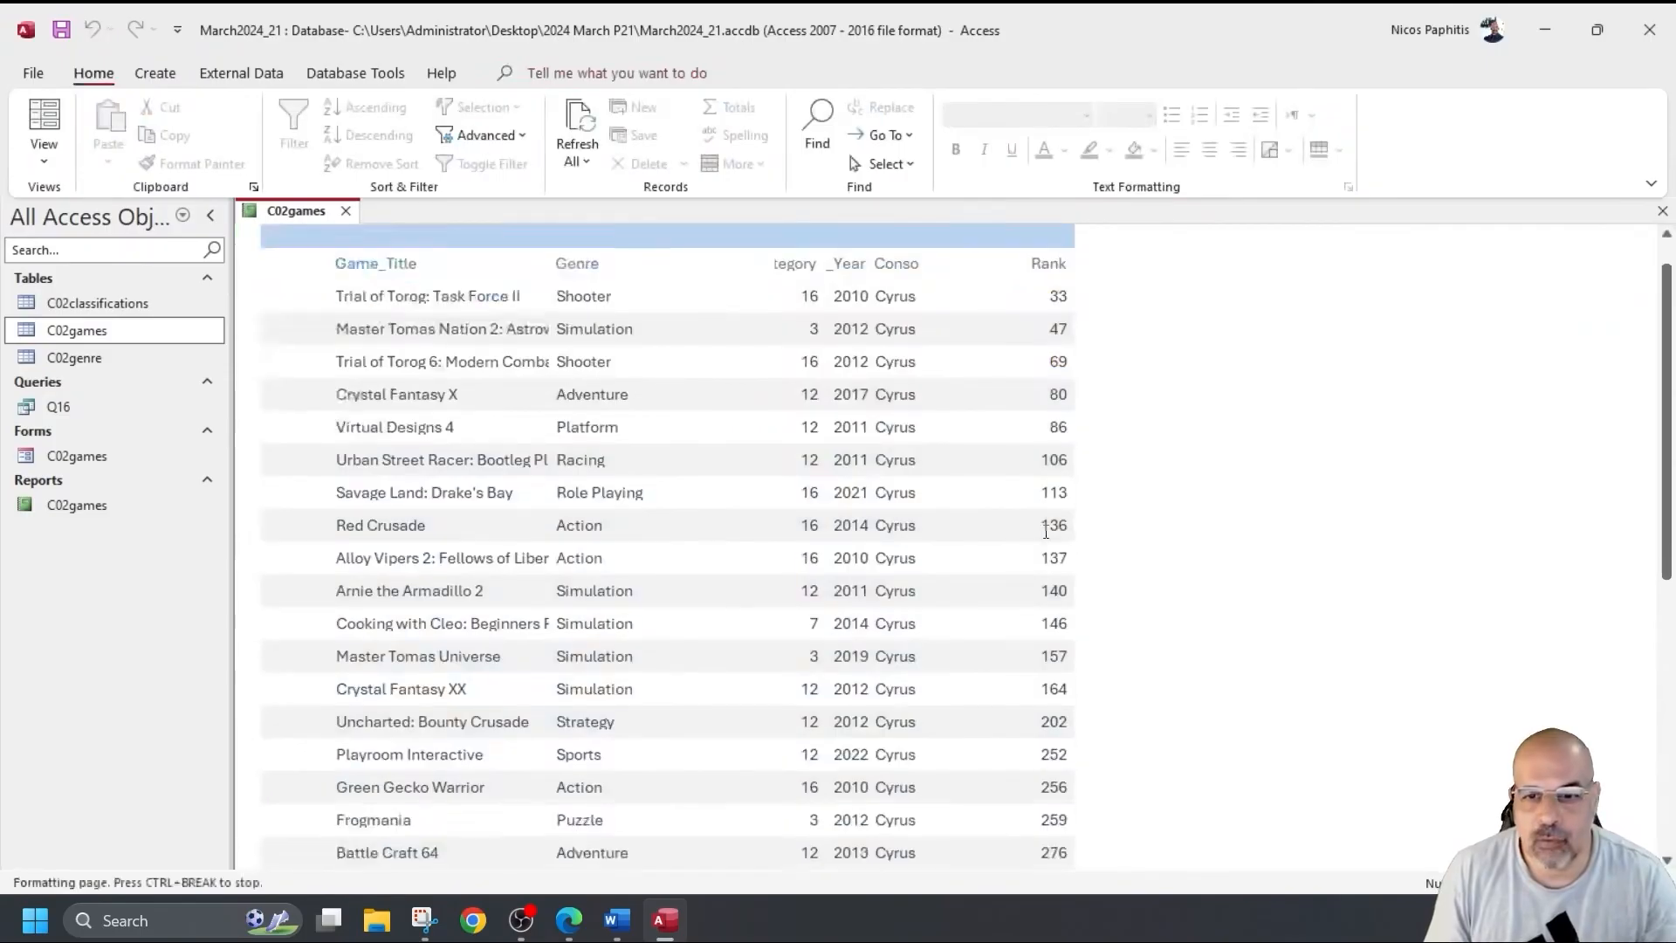
scroll(1037, 527, "up", 10)
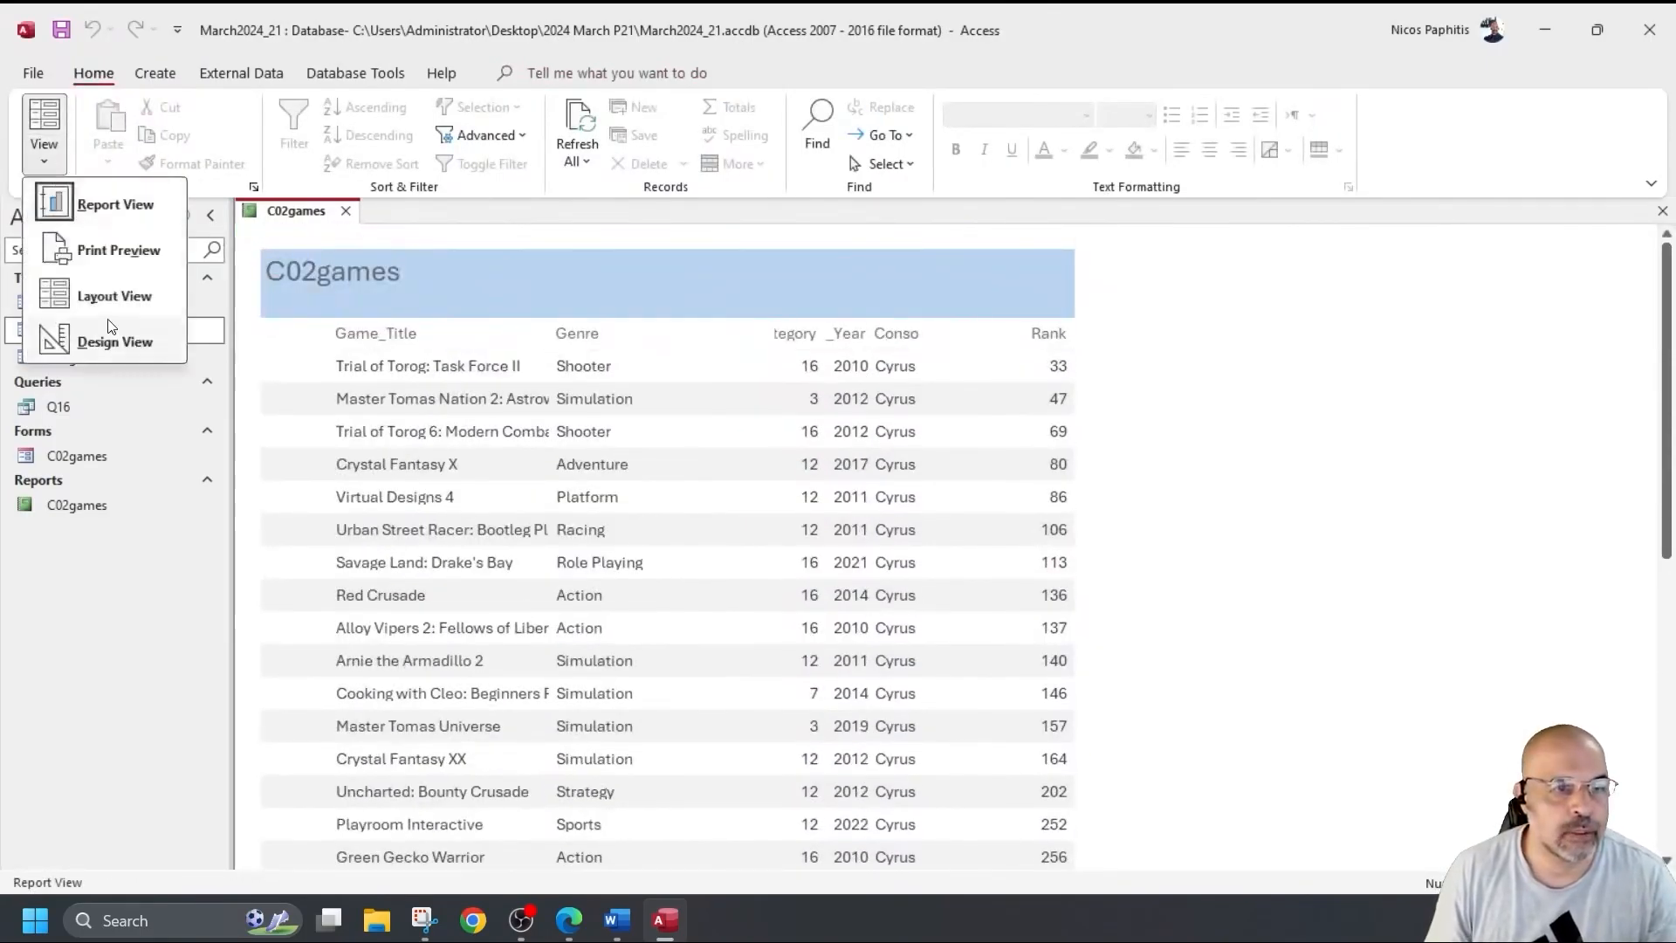
left_click(105, 341)
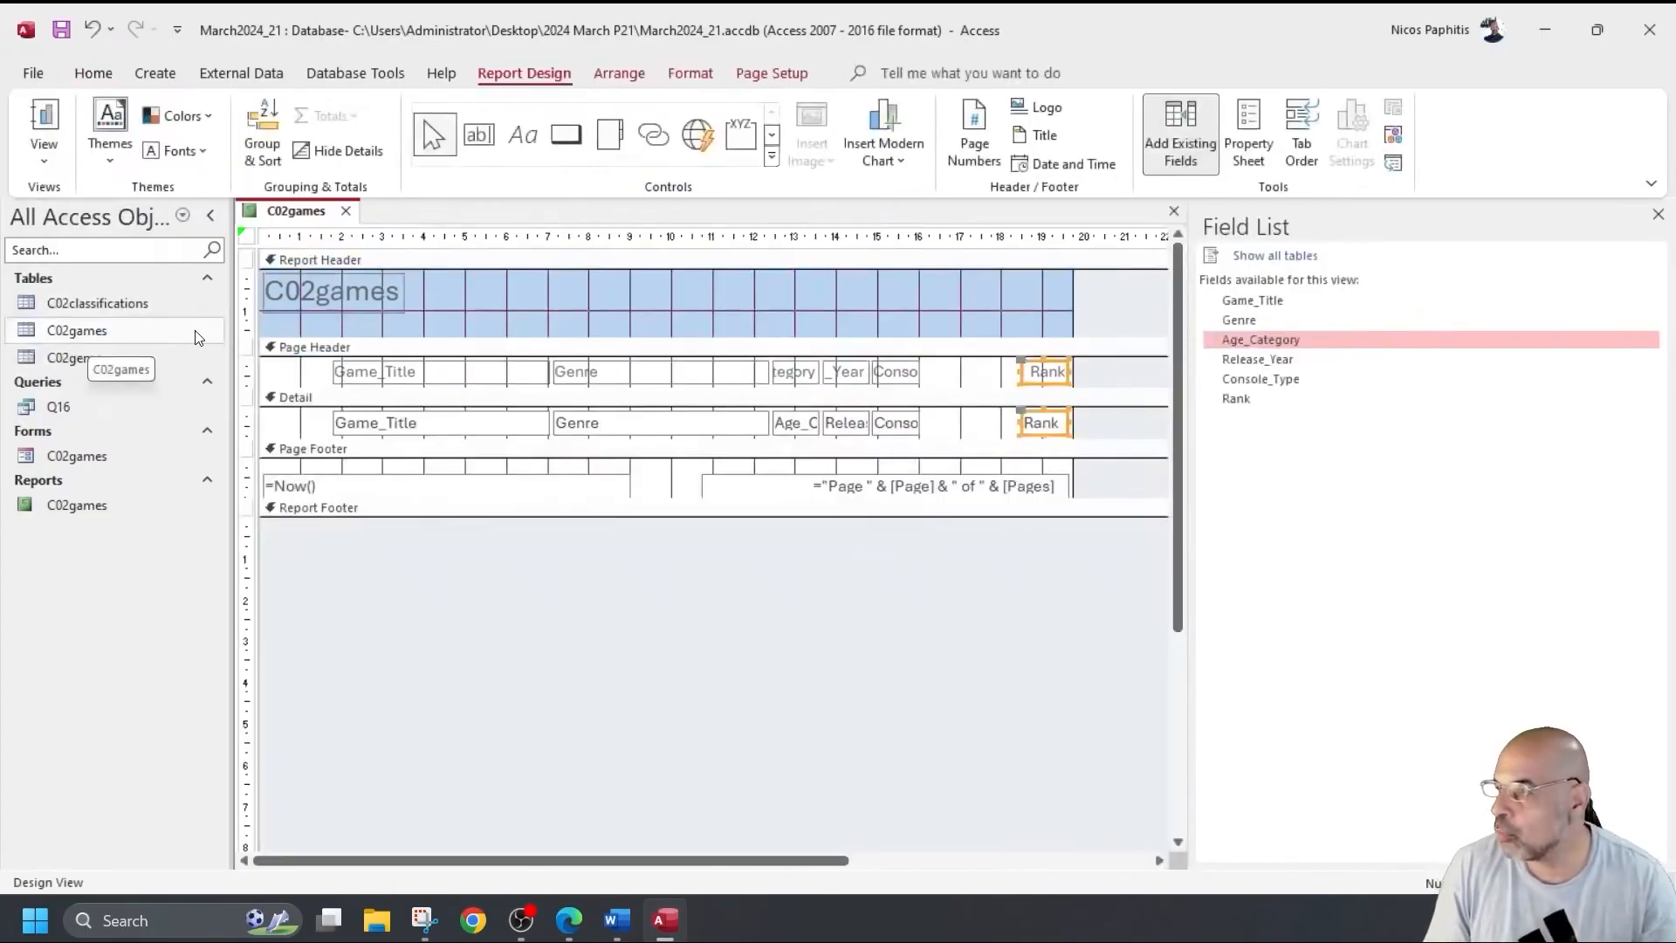
left_click(91, 341)
Widen Console_Type so its heading reads fully and place it beside Rank.
left_click(899, 373)
left_click_drag(922, 372, 1010, 375)
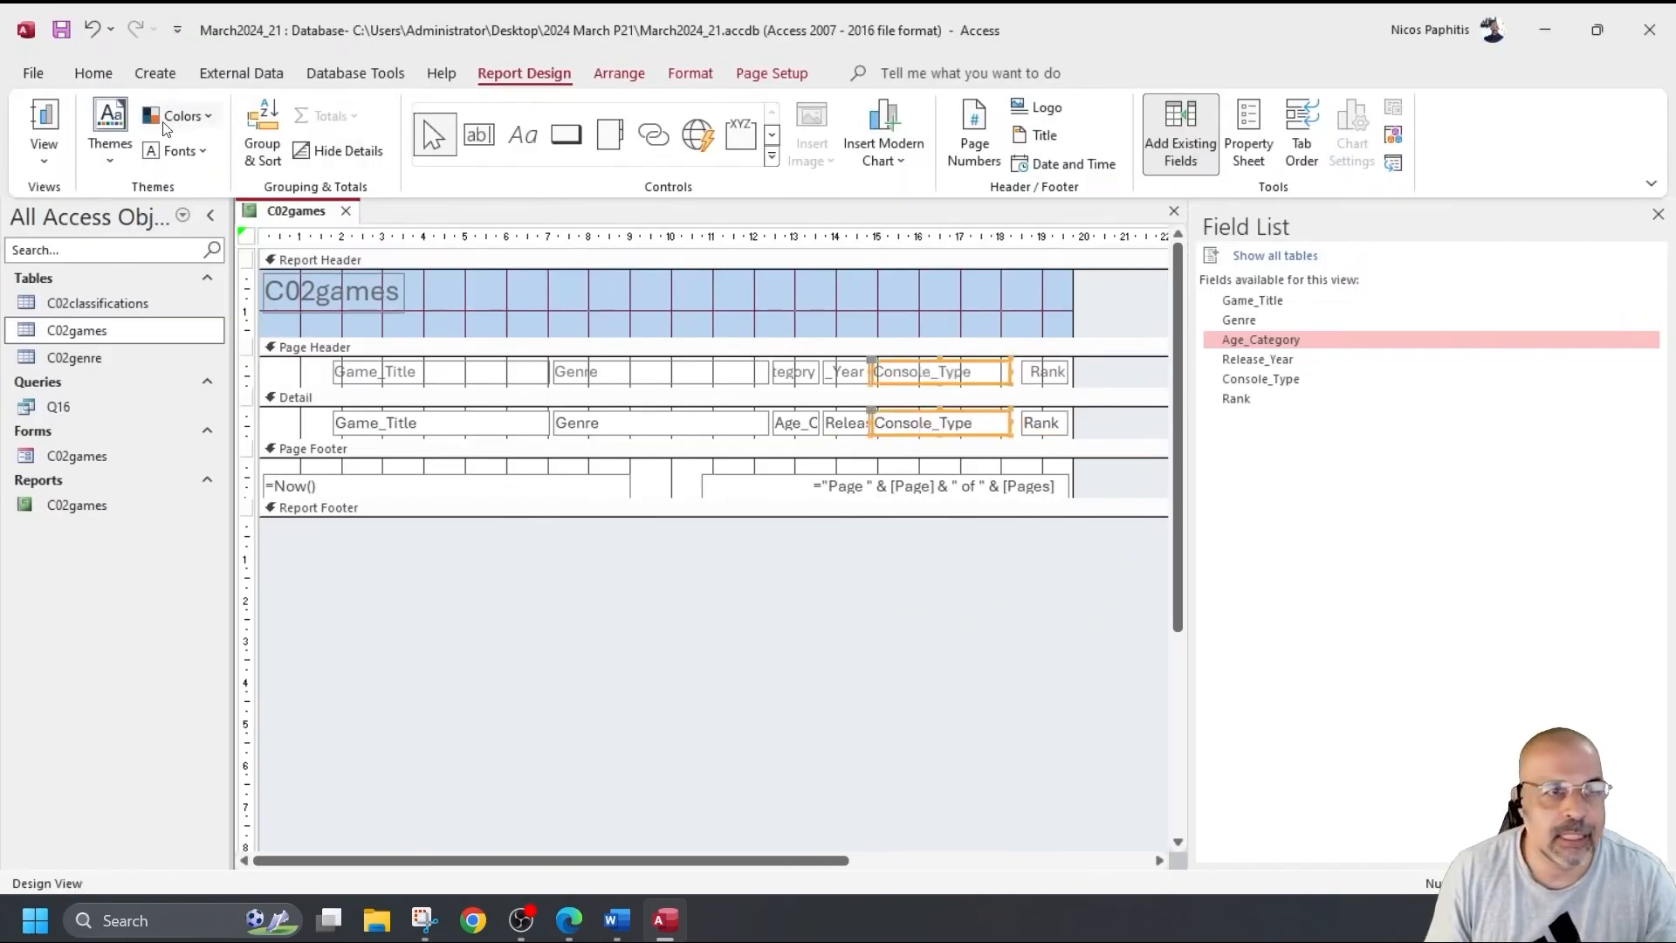
left_click(57, 116)
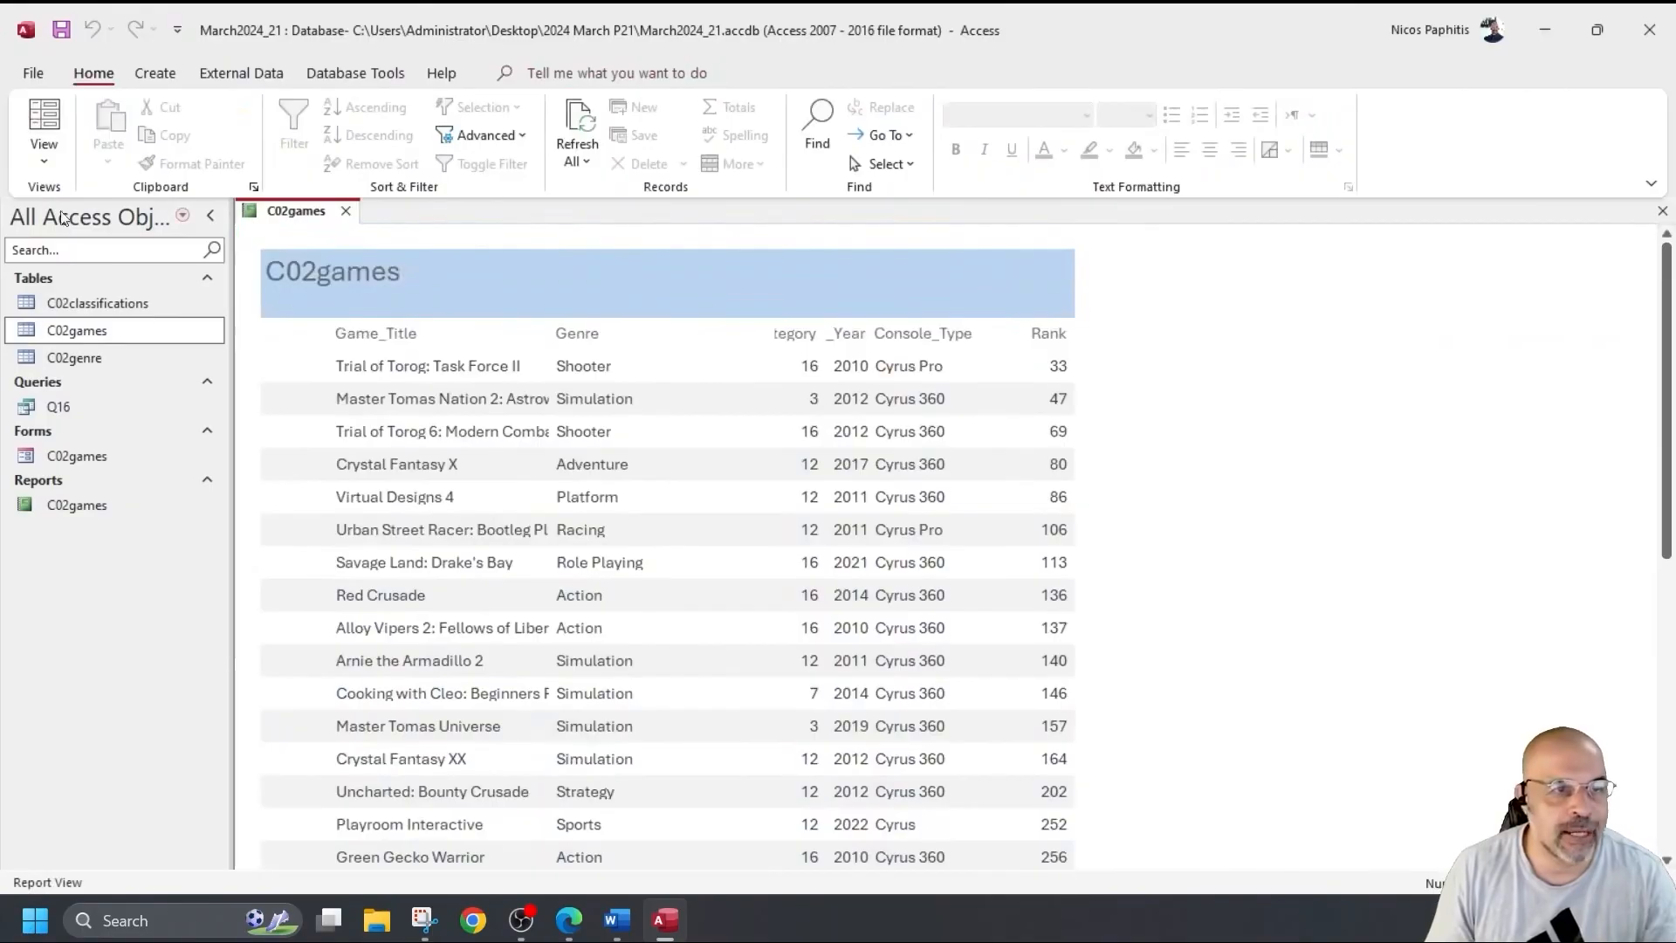
left_click(43, 153)
left_click(116, 337)
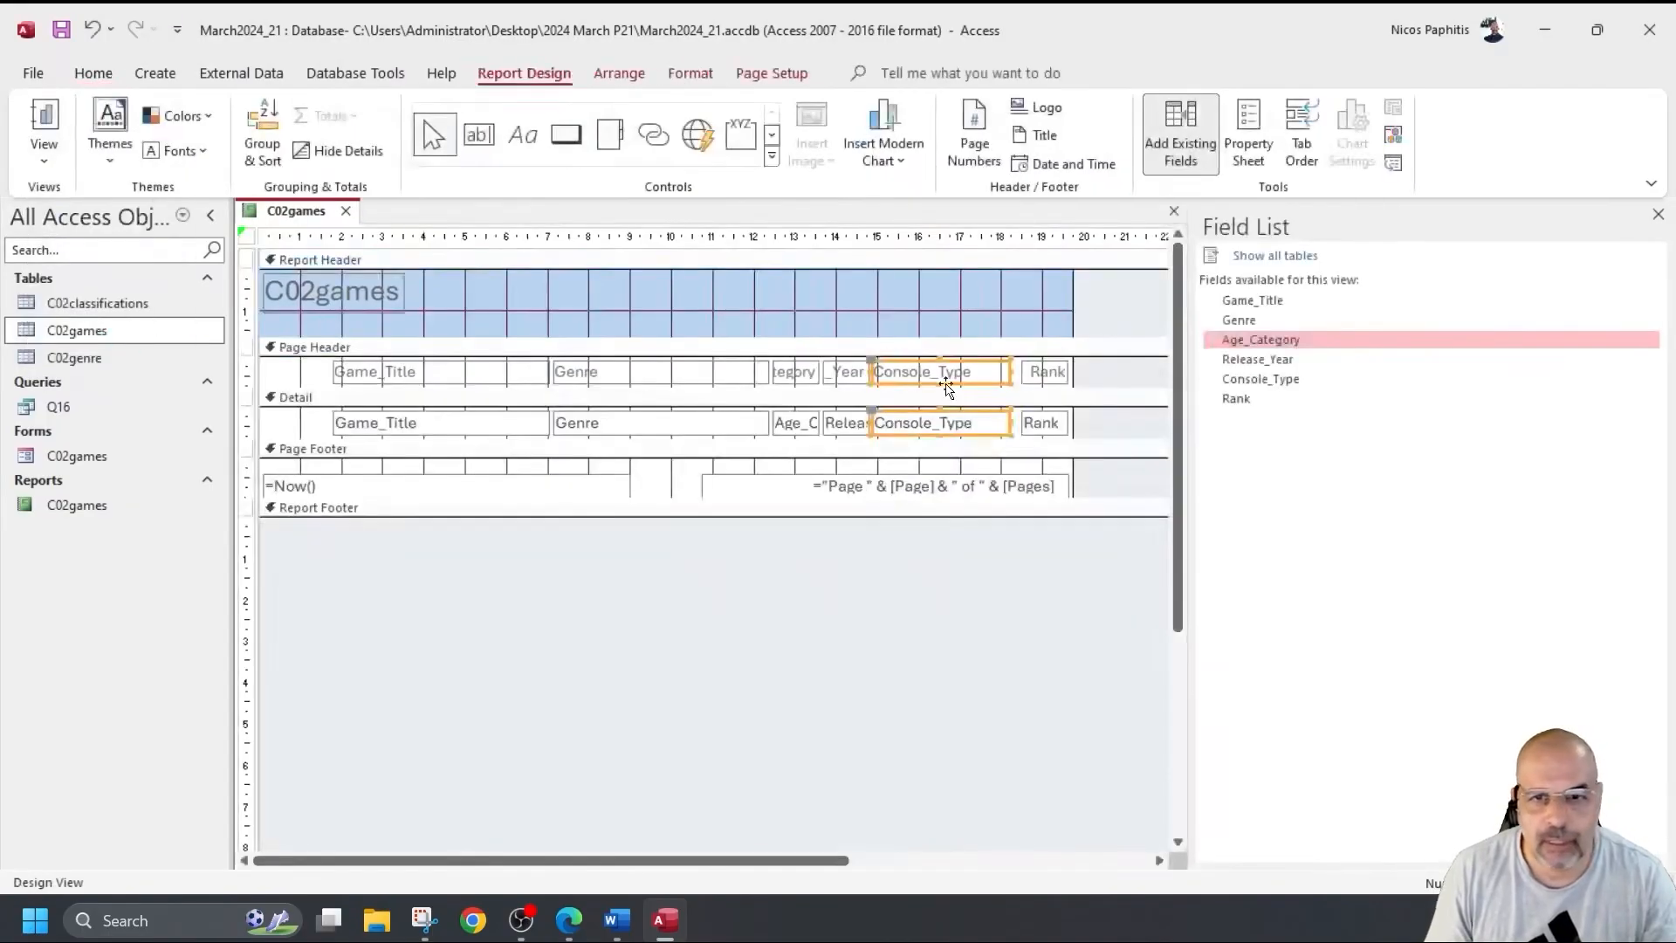
left_click_drag(1012, 371, 979, 372)
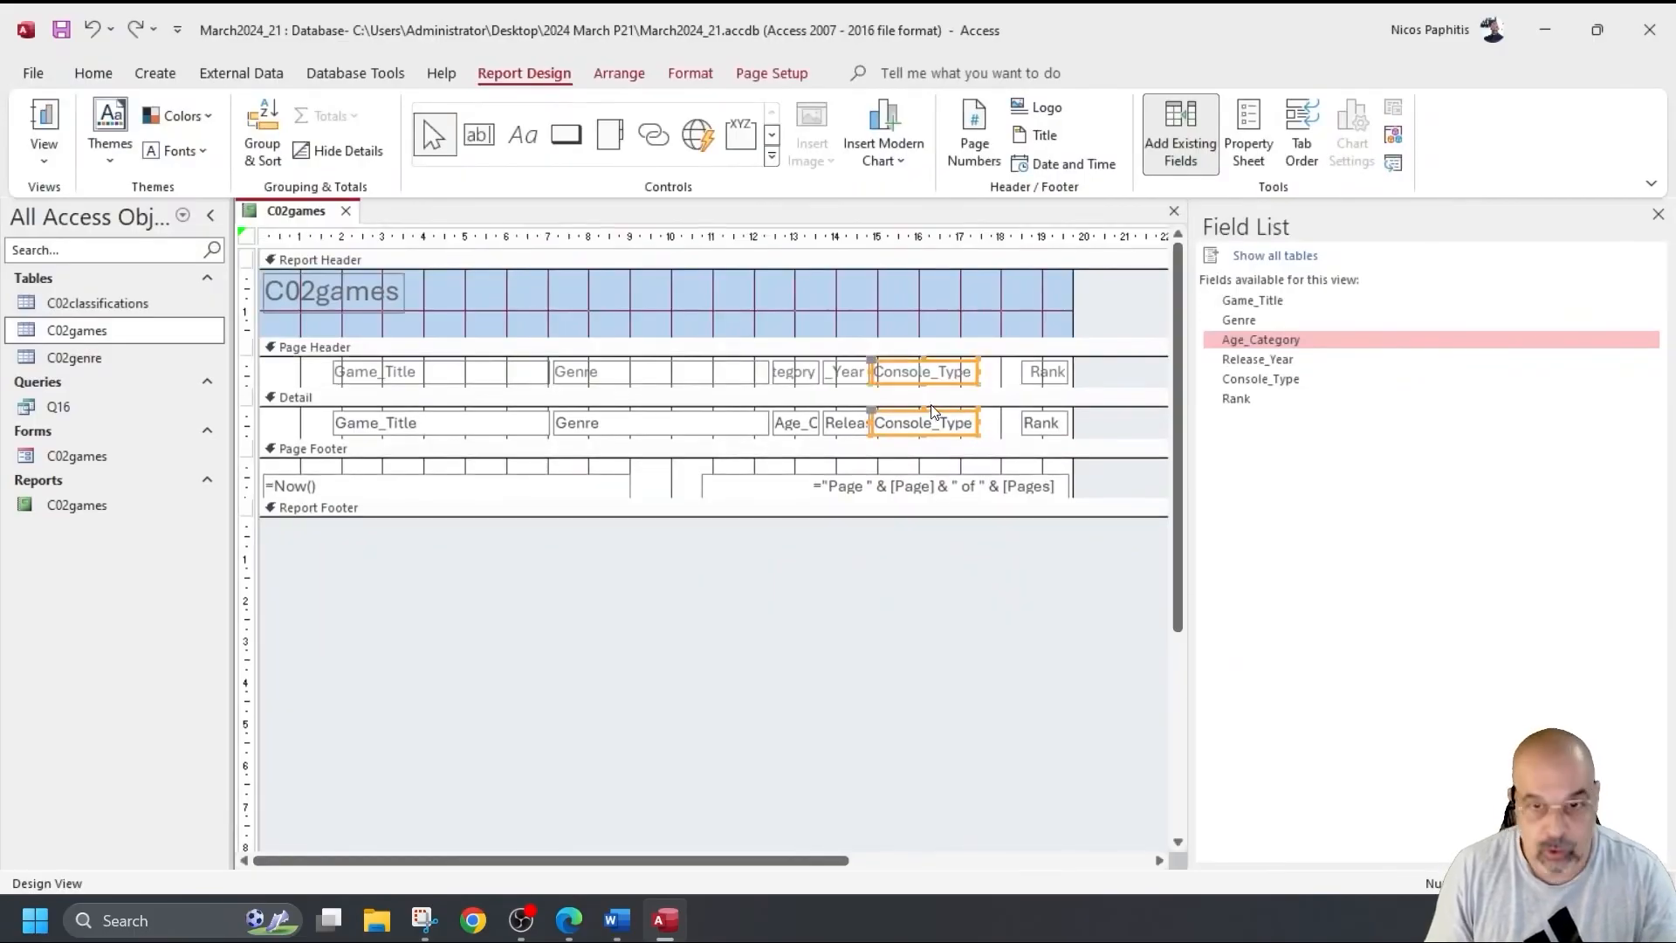
left_click_drag(940, 385, 972, 385)
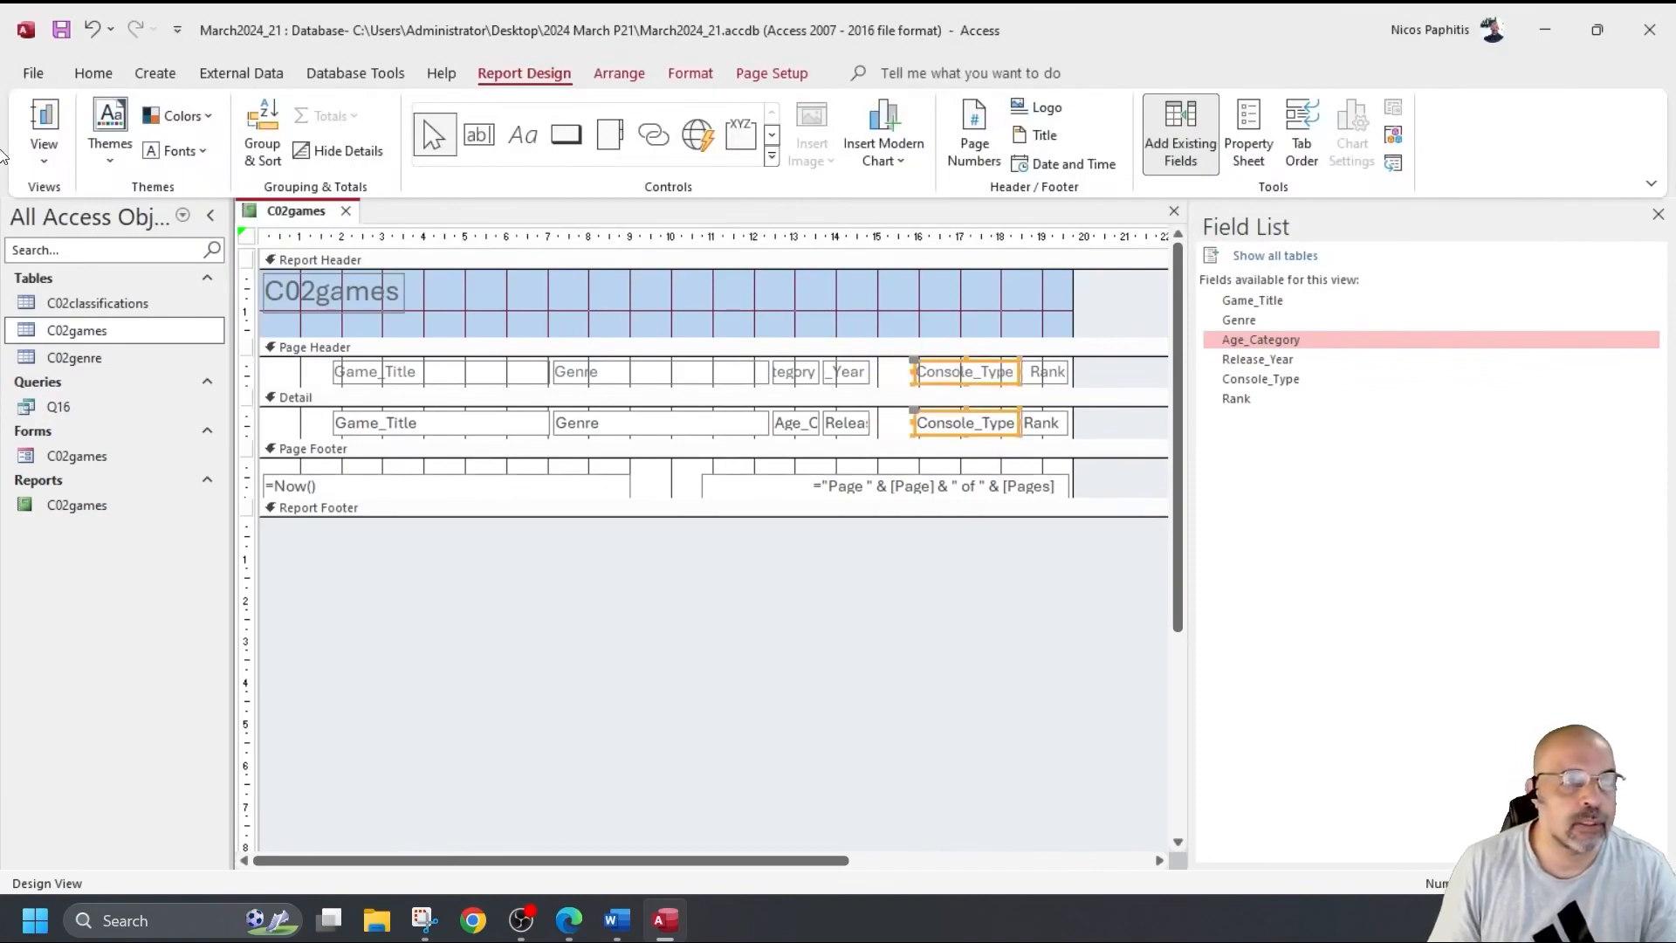
left_click(41, 118)
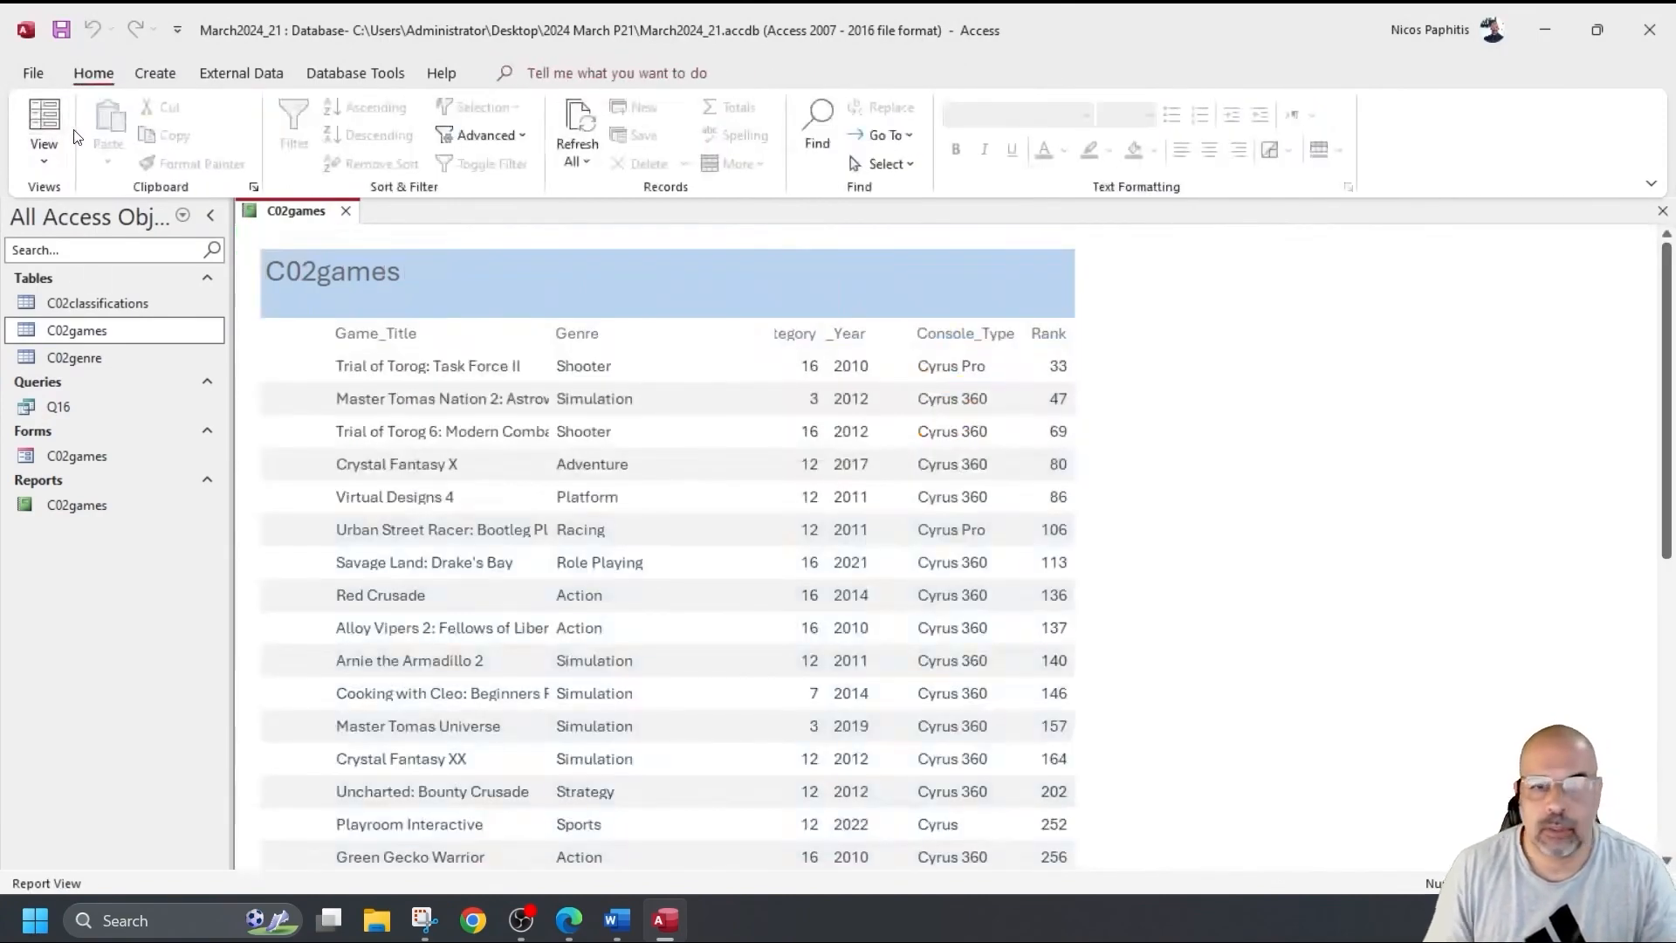
left_click(43, 159)
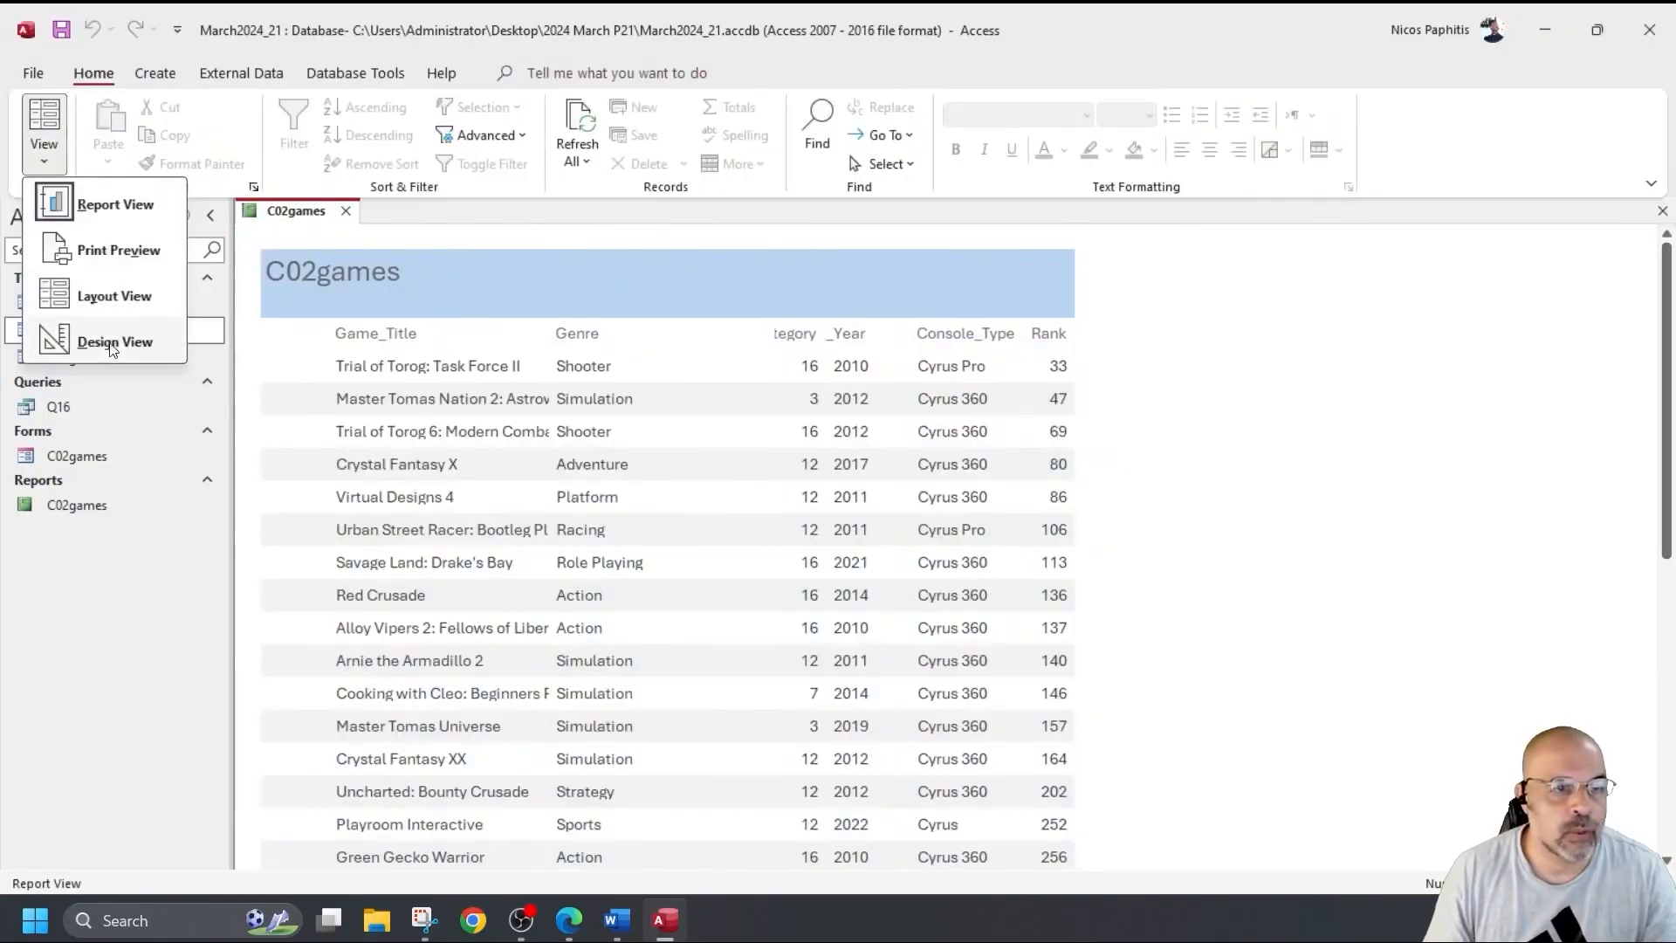
left_click(131, 341)
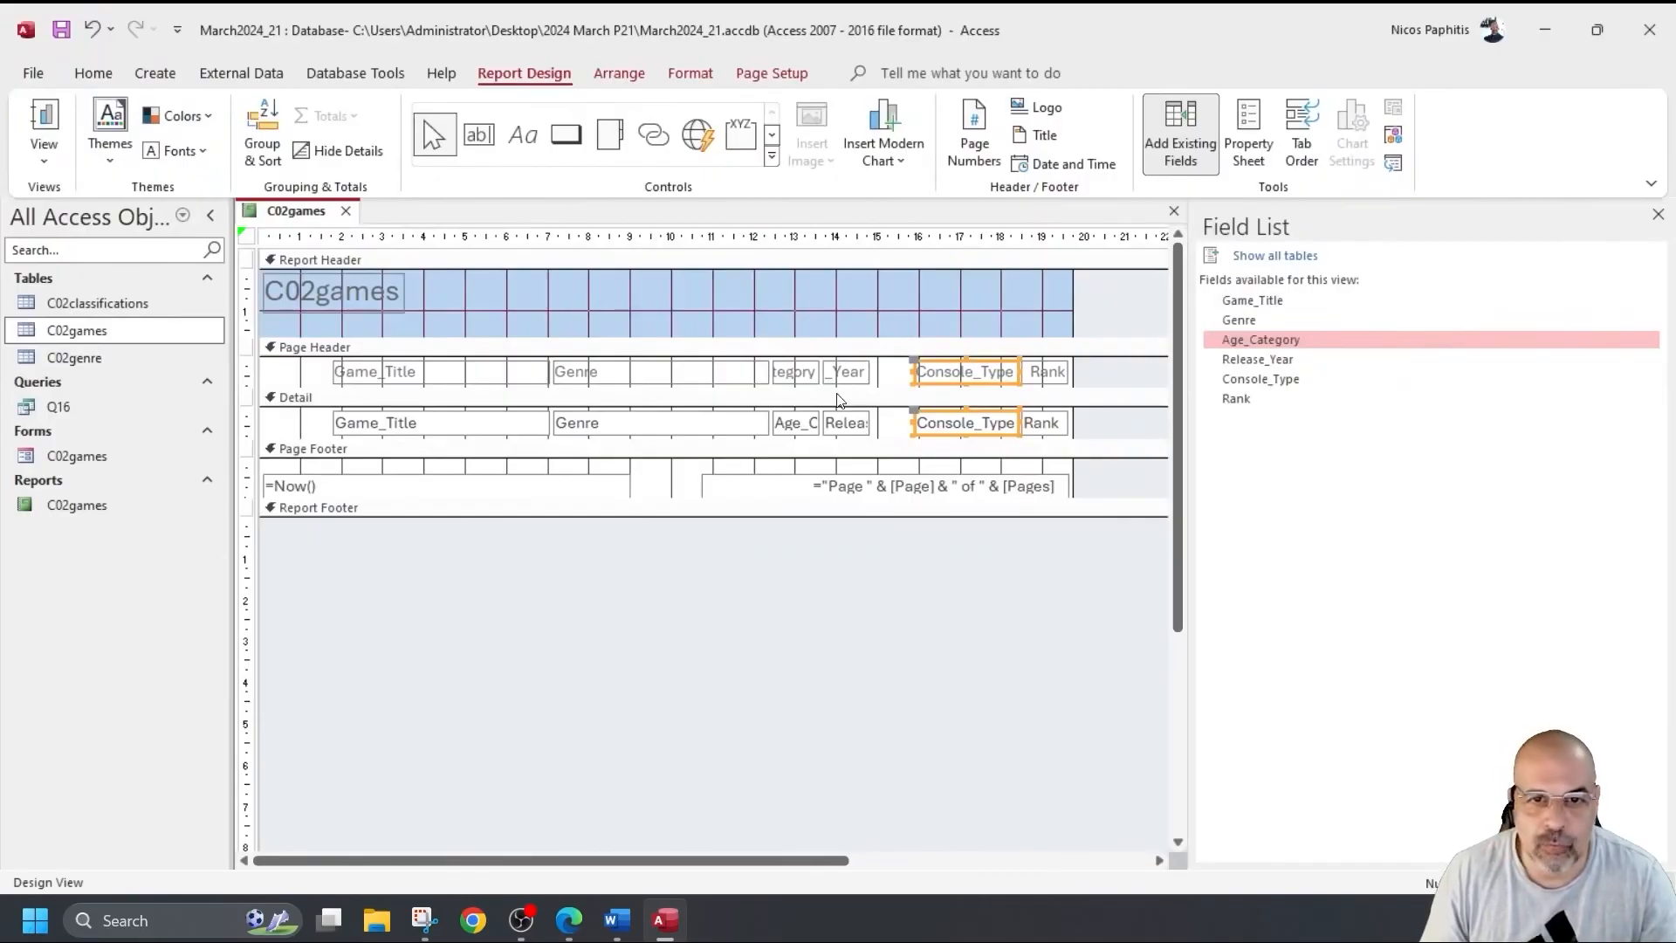
Narrow Genre, shift Age_Category left beside it, and move Release_Year toward Console_Type.
left_click(709, 377)
left_click(705, 422, "shift")
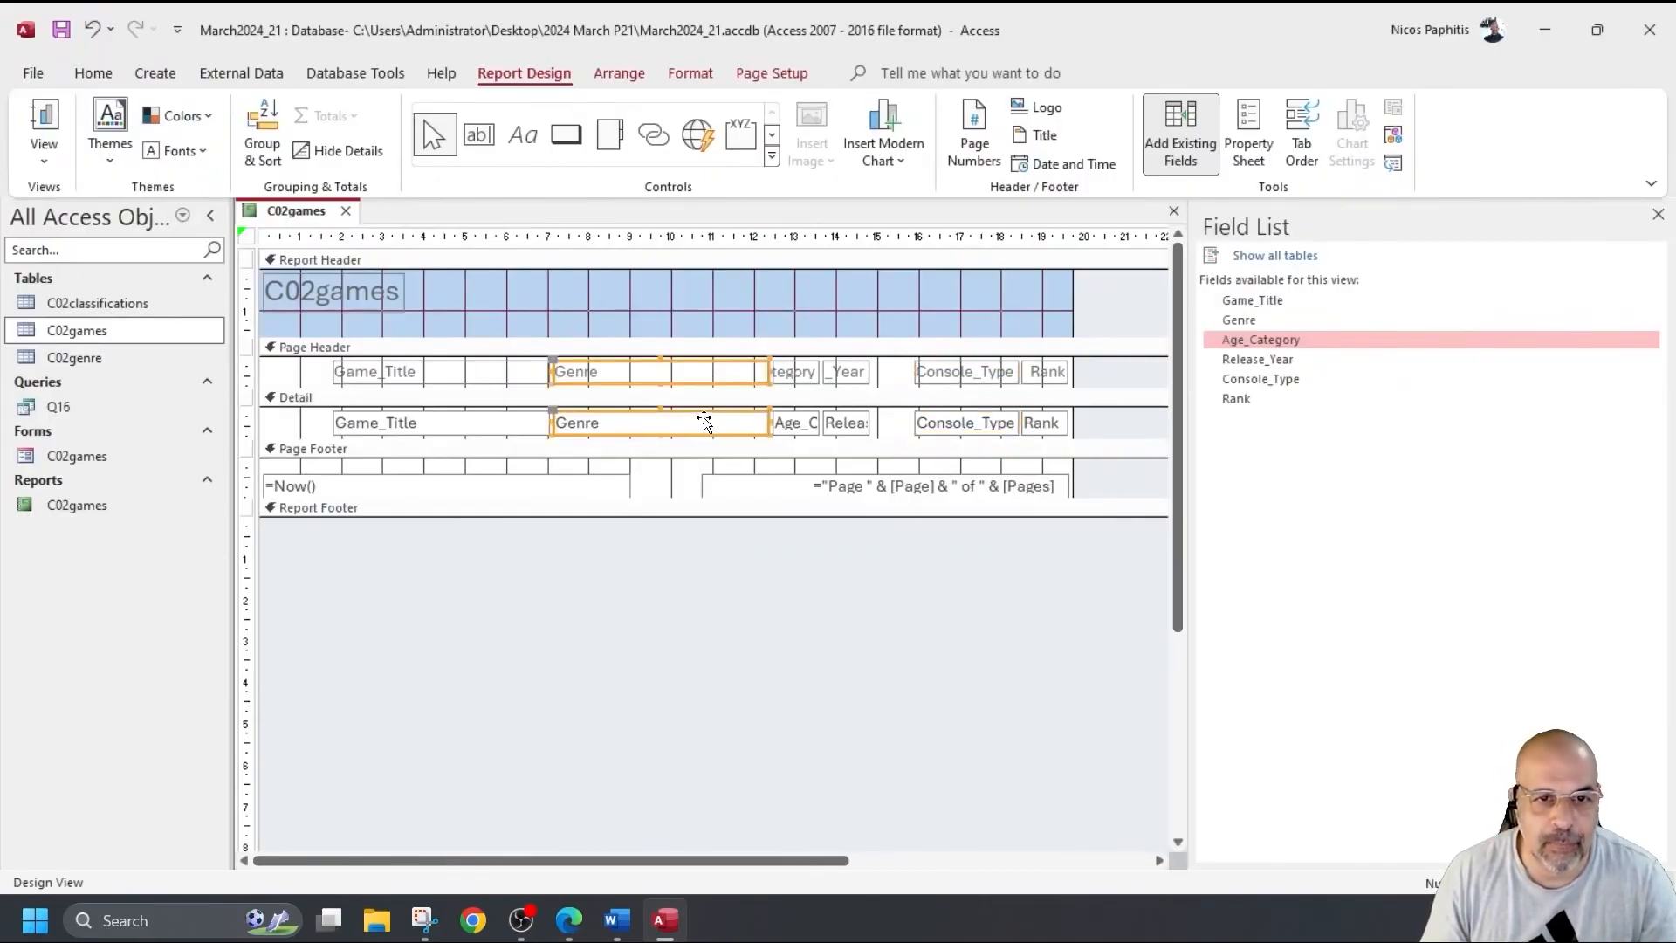
left_click_drag(769, 372, 684, 428)
left_click_drag(884, 439, 749, 371)
left_click_drag(877, 380, 862, 378)
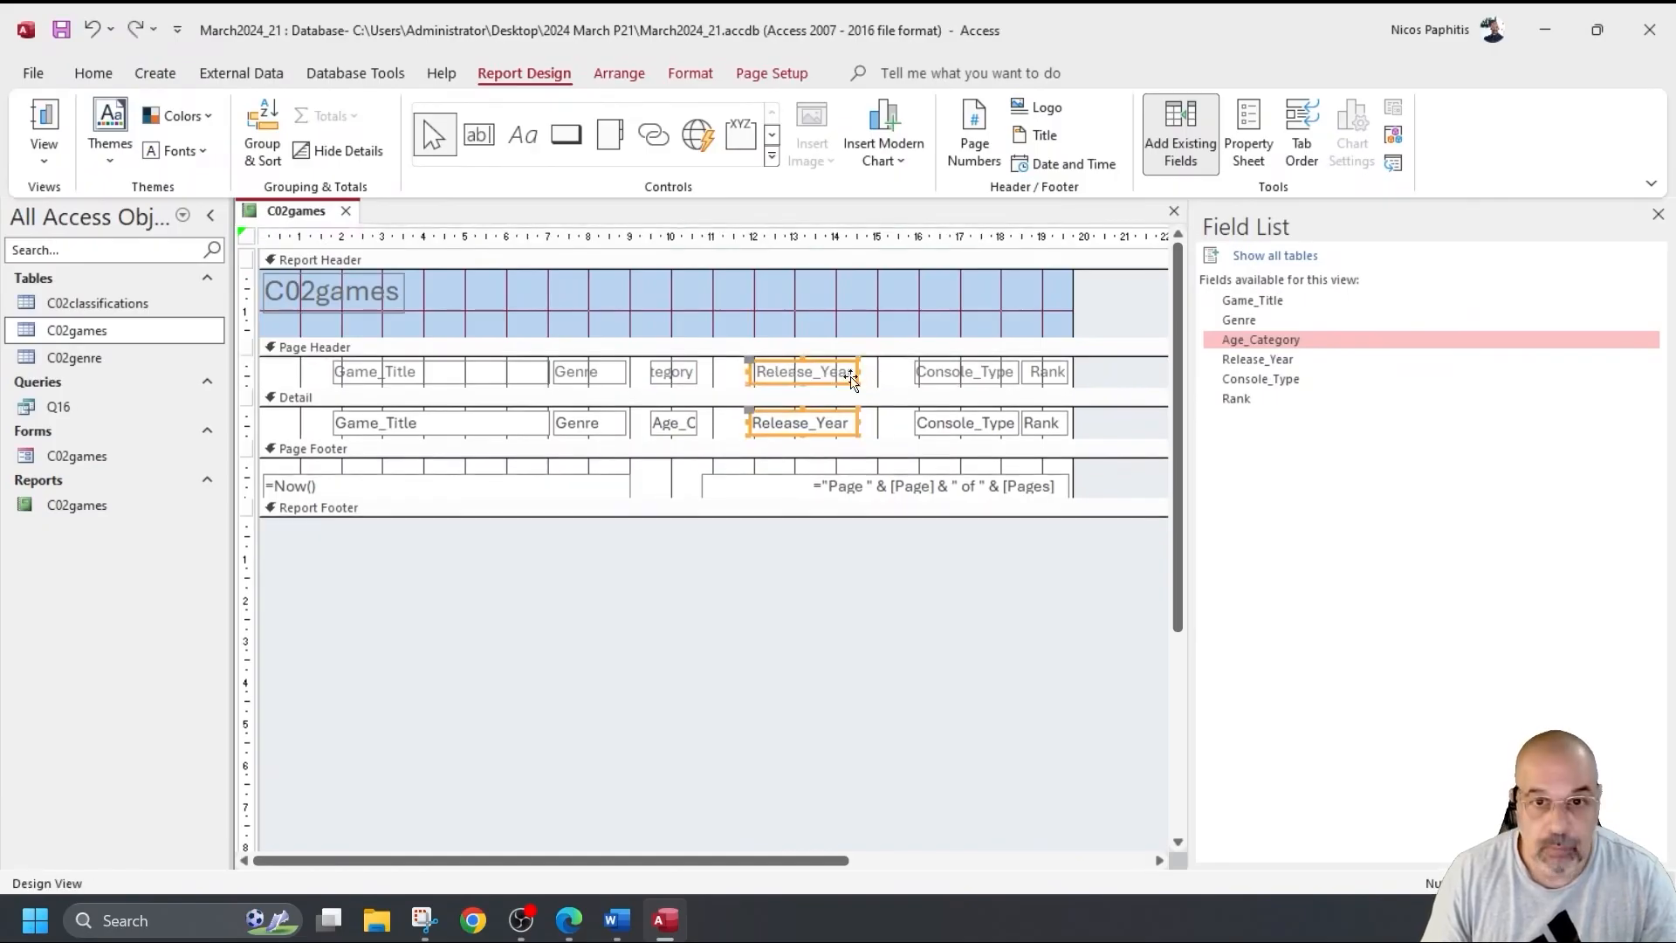
left_click_drag(855, 377, 908, 378)
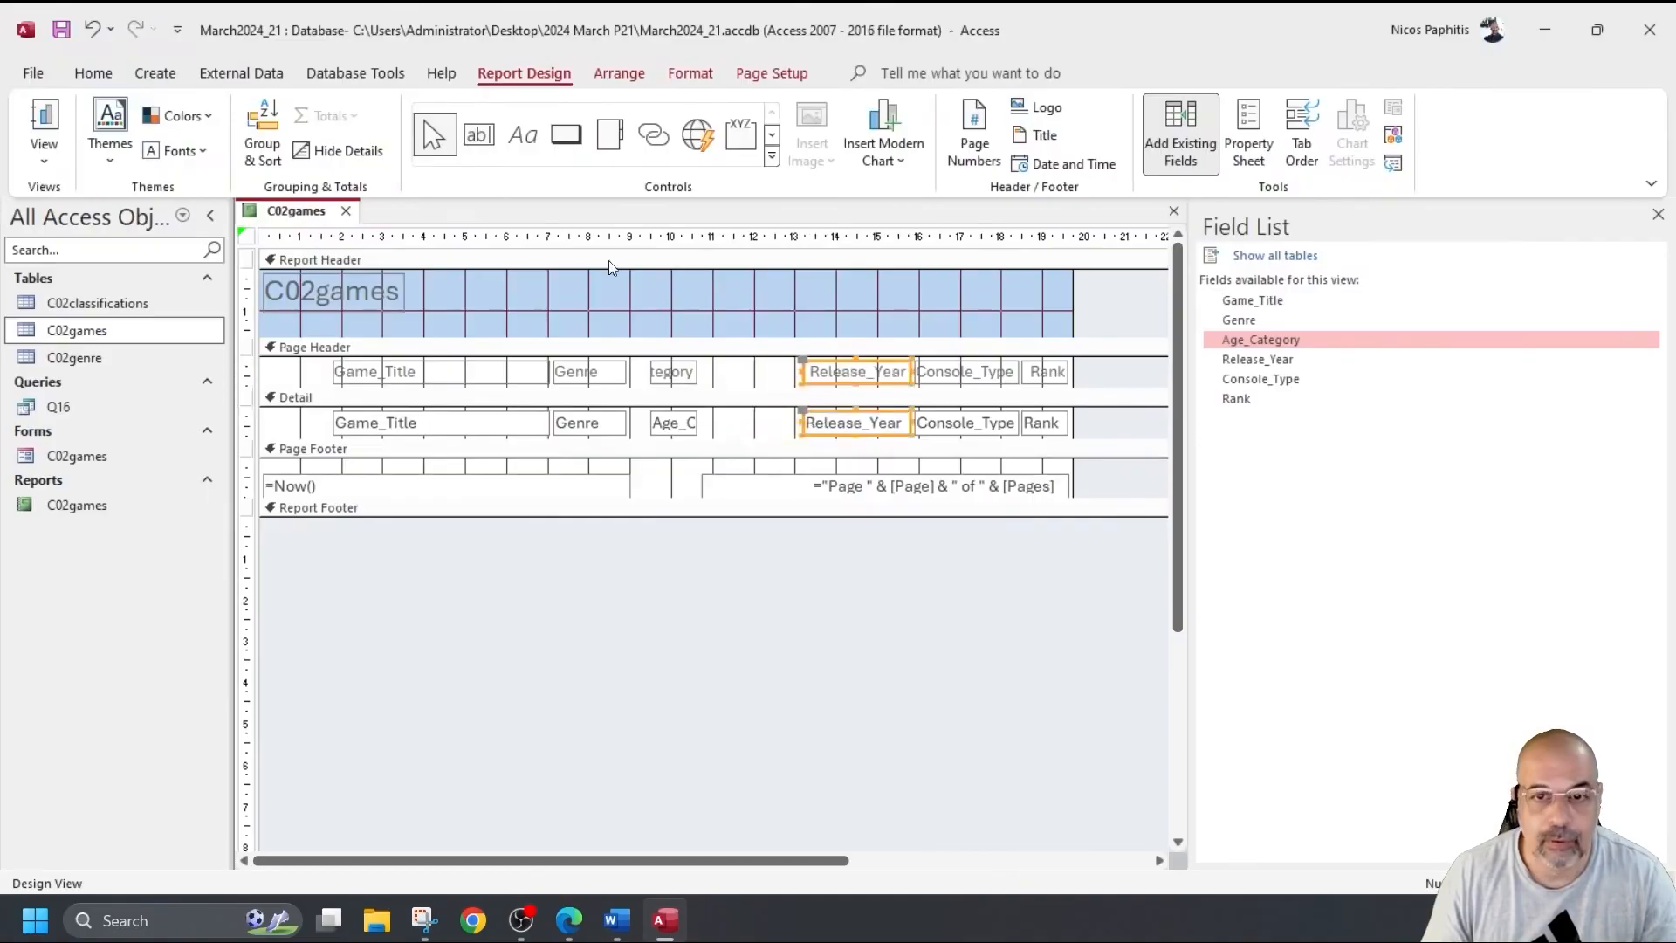
Check the columns in Report View, then widen Age_Category so its heading shows fully.
left_click(42, 120)
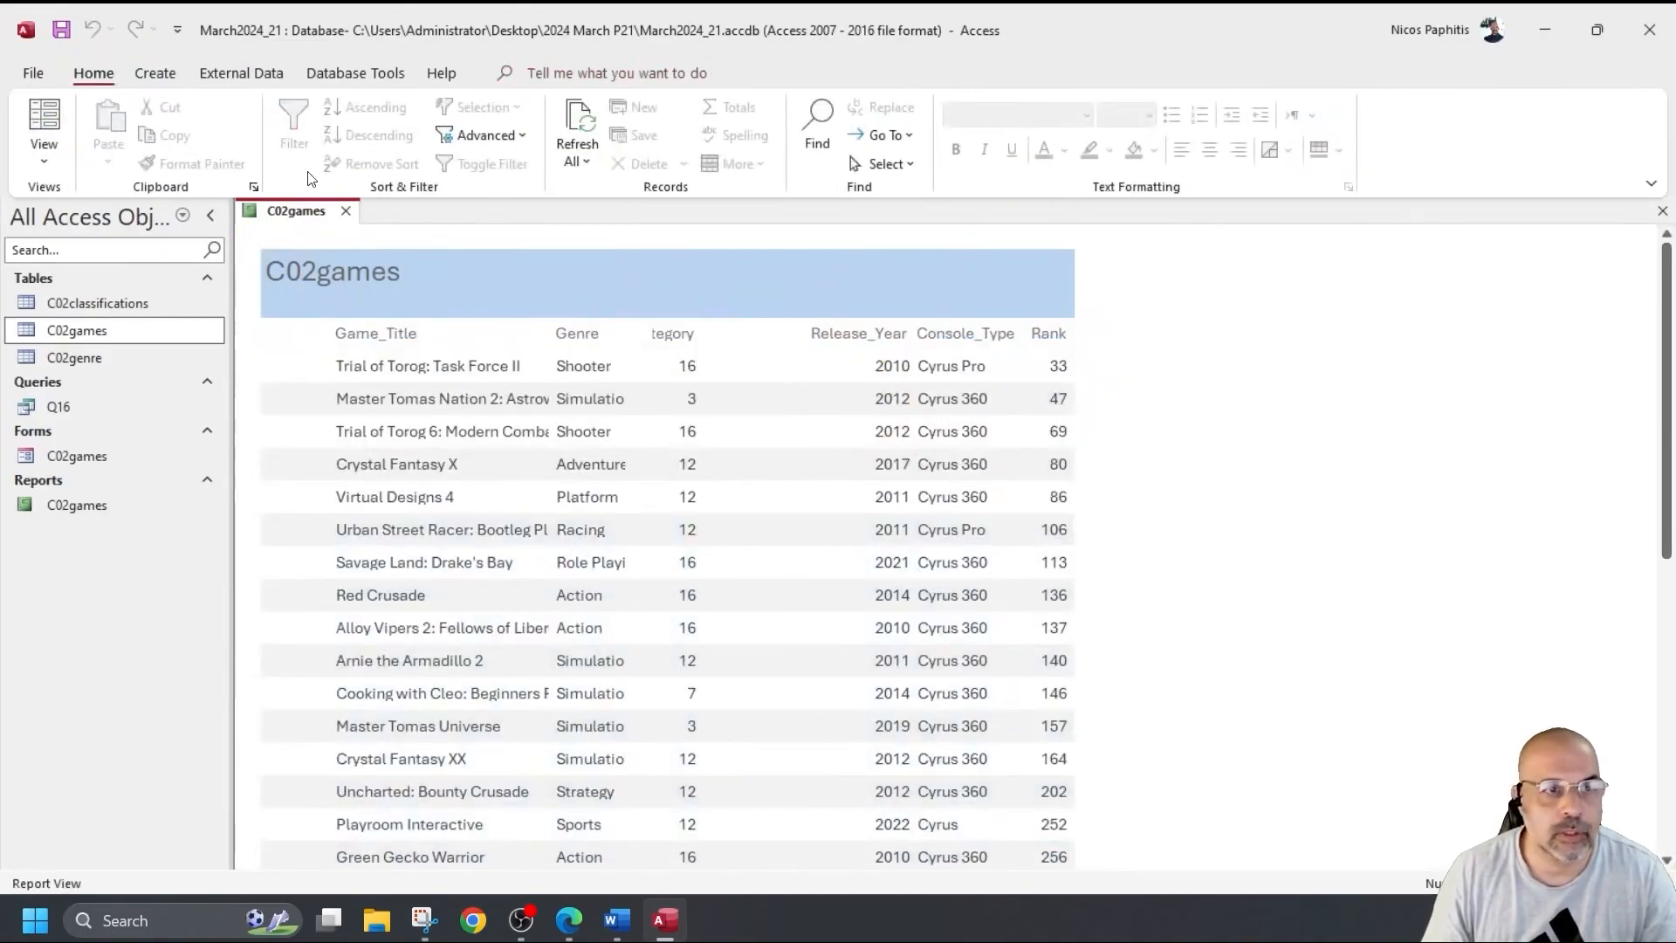
left_click(44, 155)
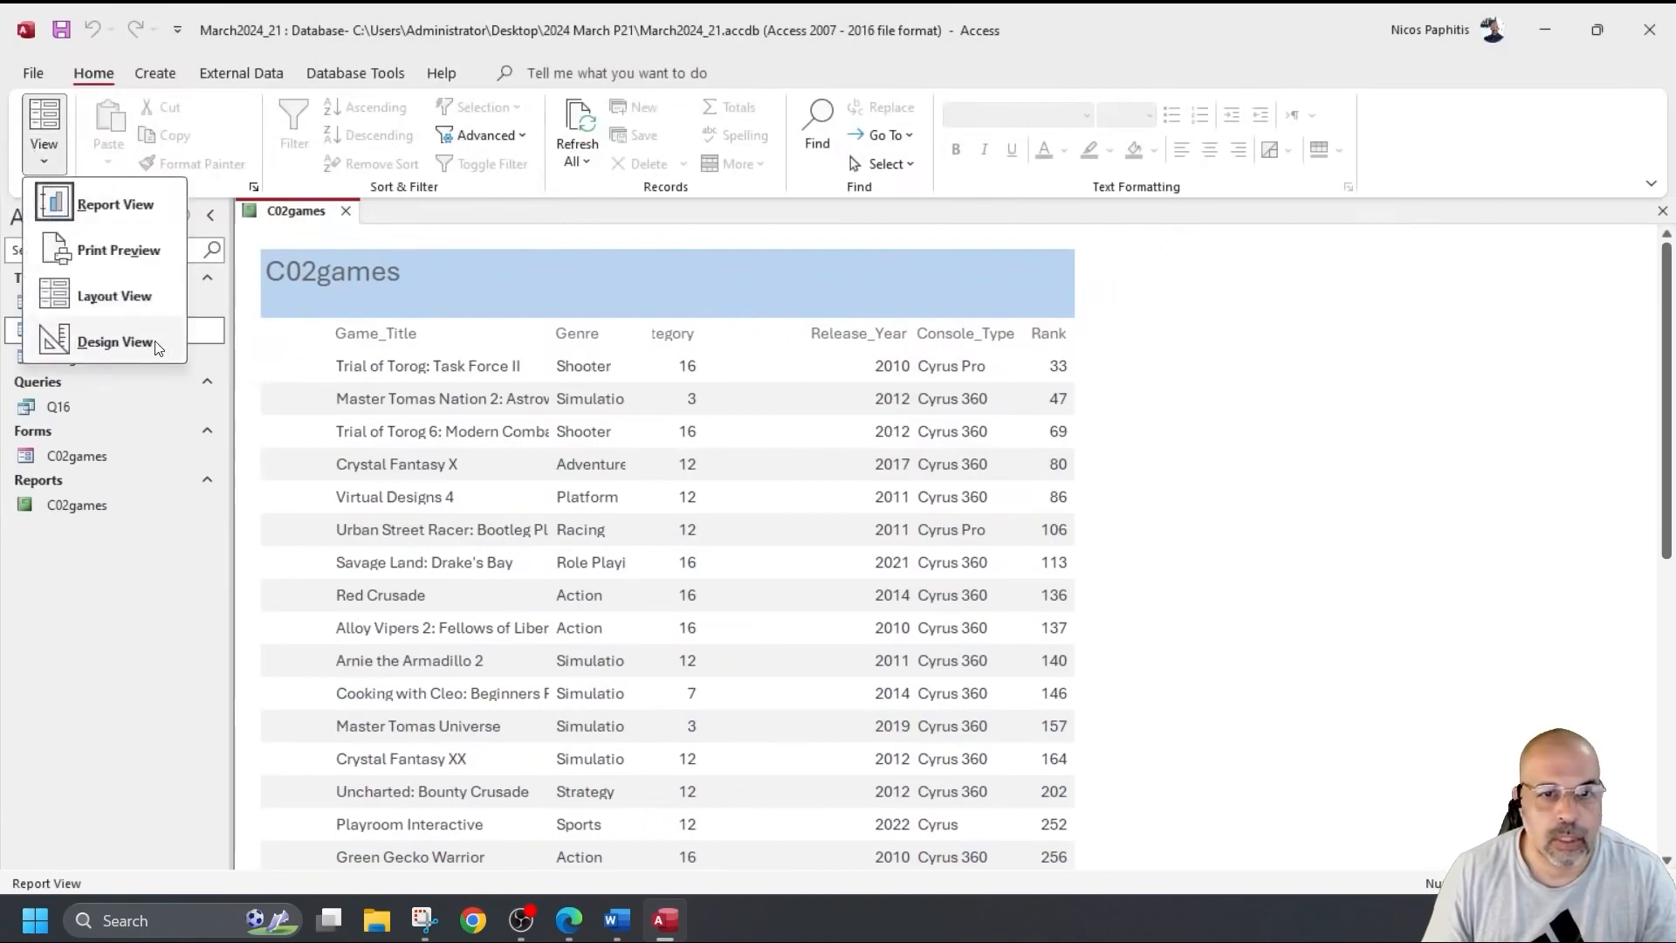
left_click(115, 341)
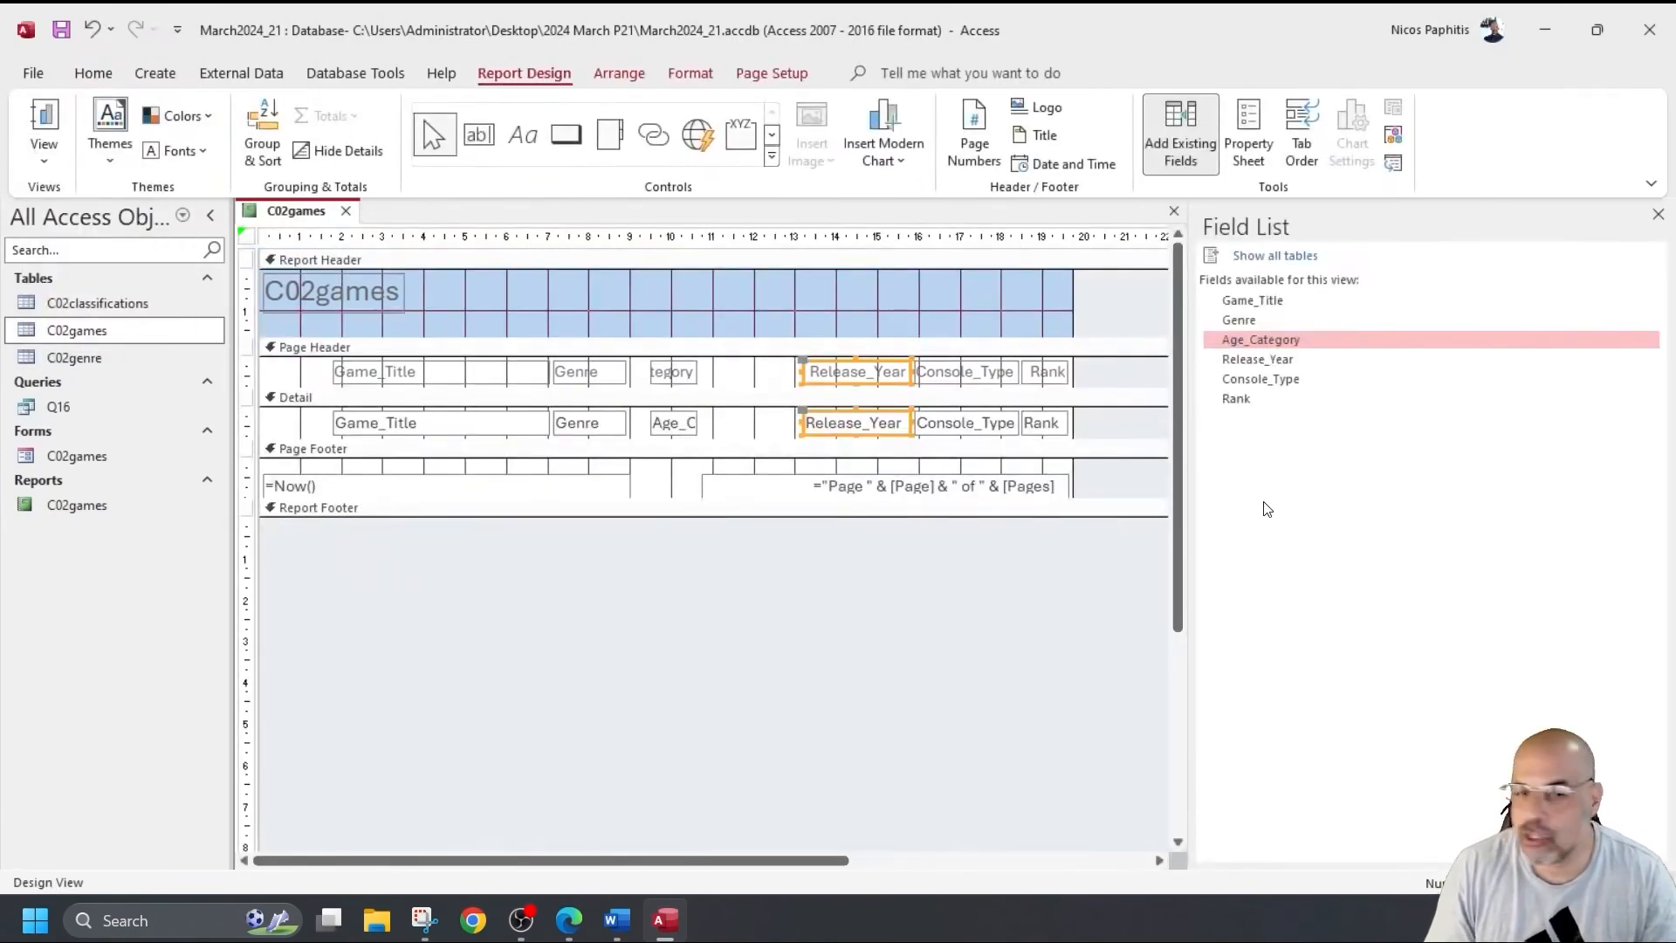
left_click_drag(741, 427, 766, 387)
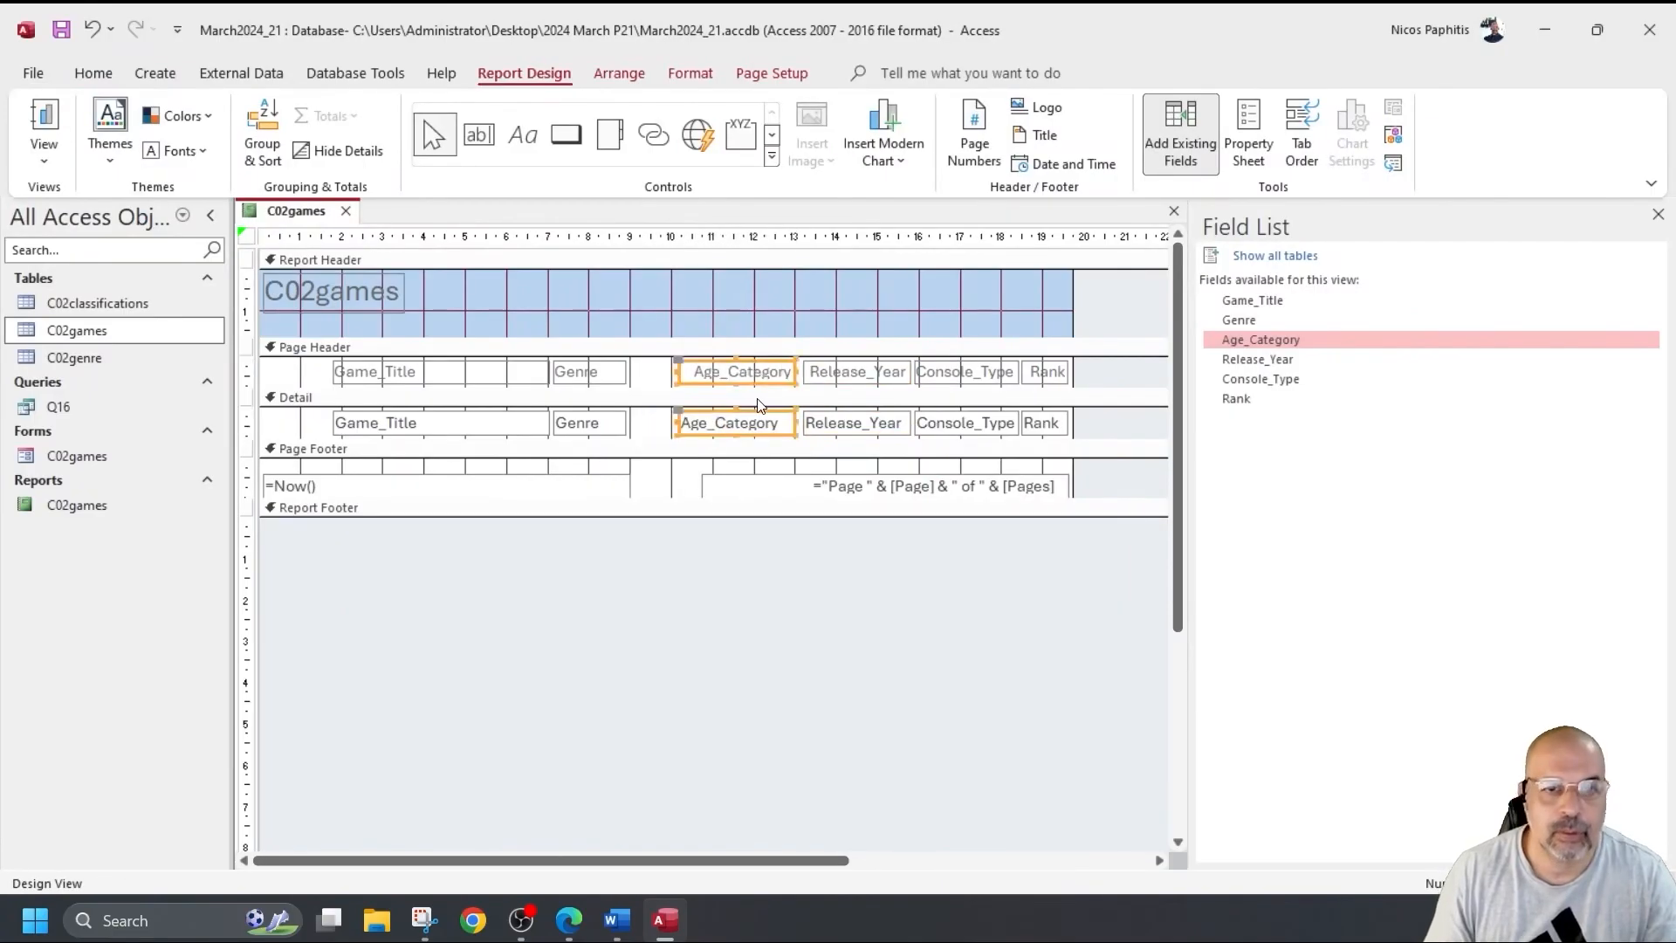
left_click(44, 123)
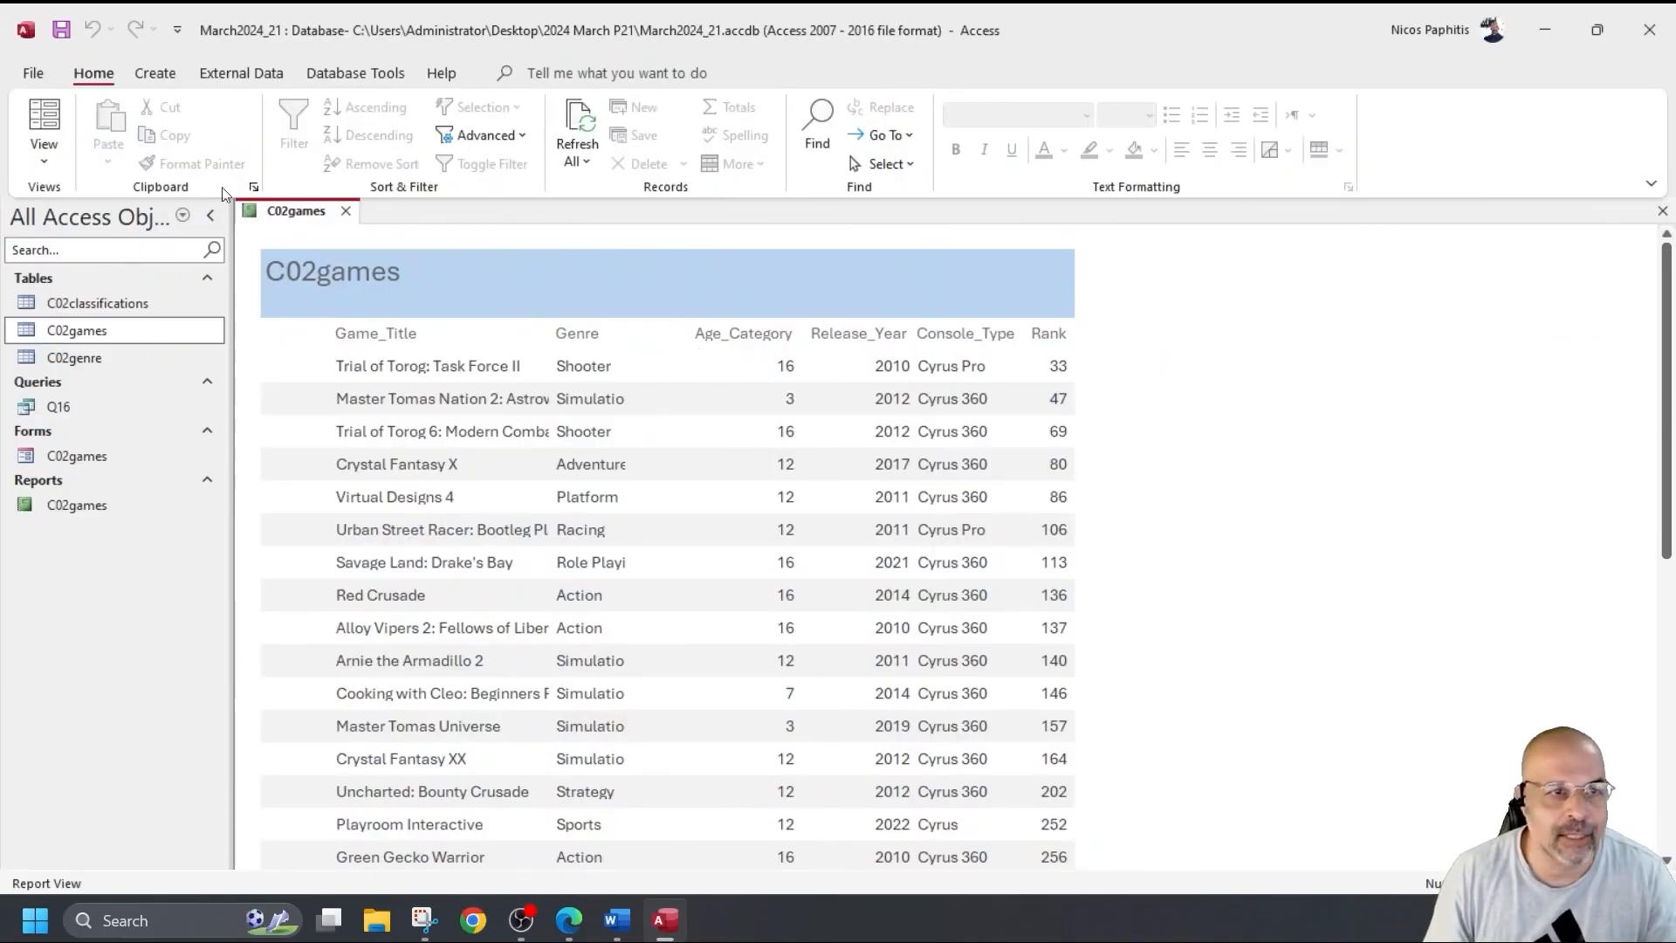
Adjust the Age_Category heading and field size, checking each change in Report View.
left_click(43, 155)
left_click(94, 339)
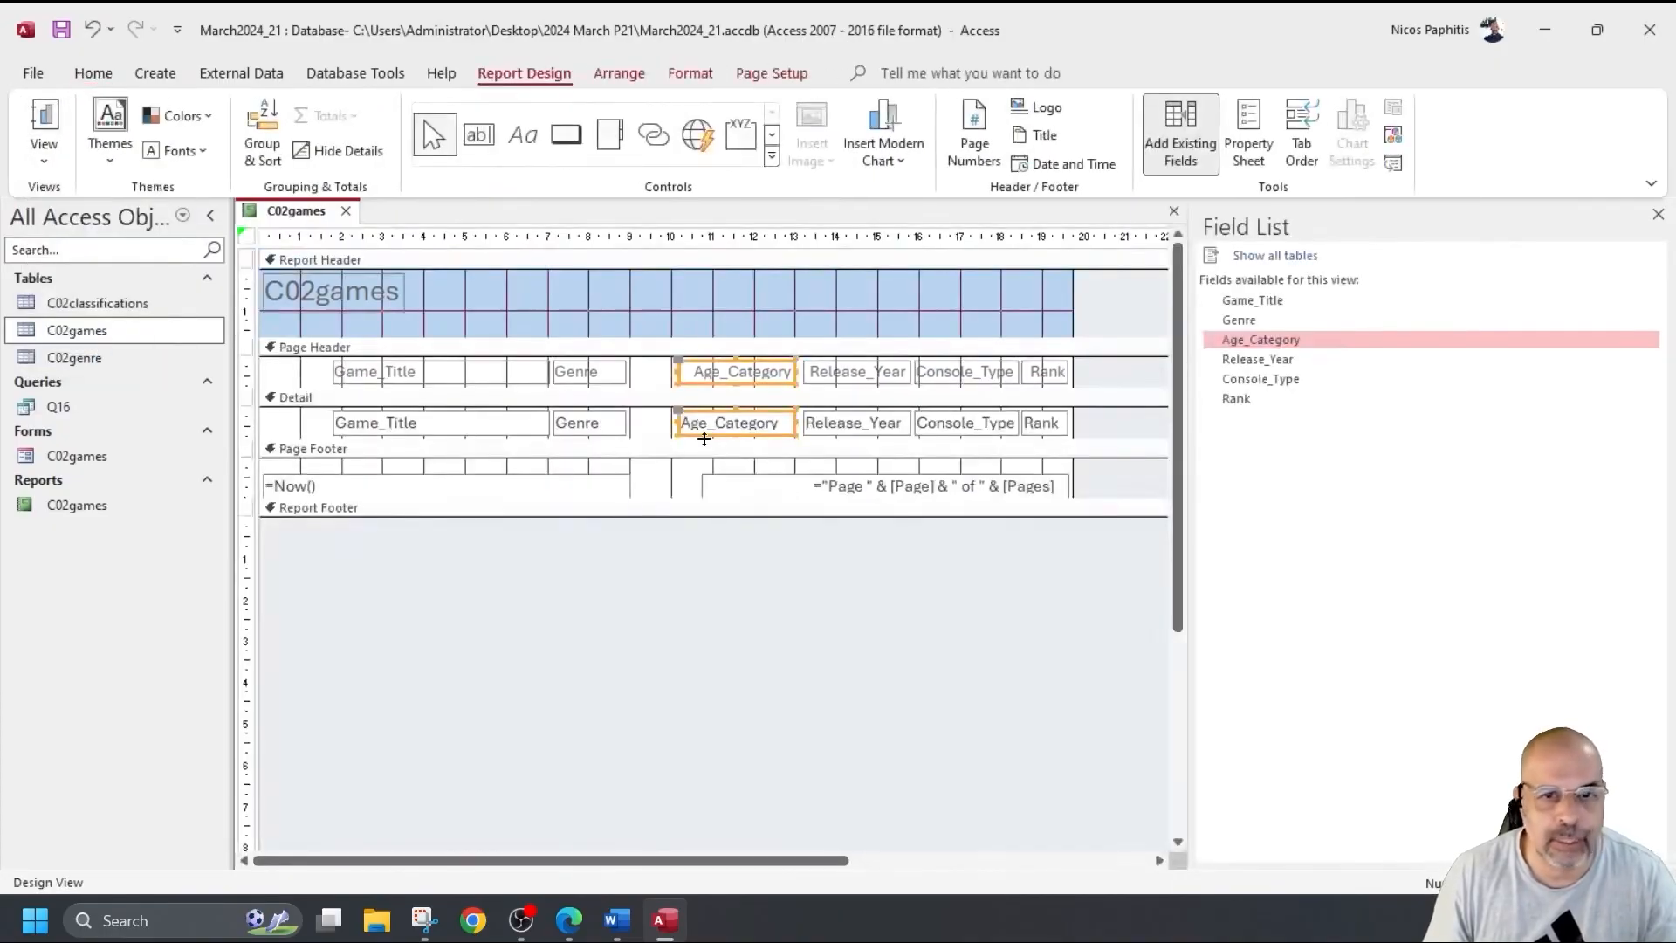
left_click(738, 384)
left_click_drag(735, 390, 732, 384)
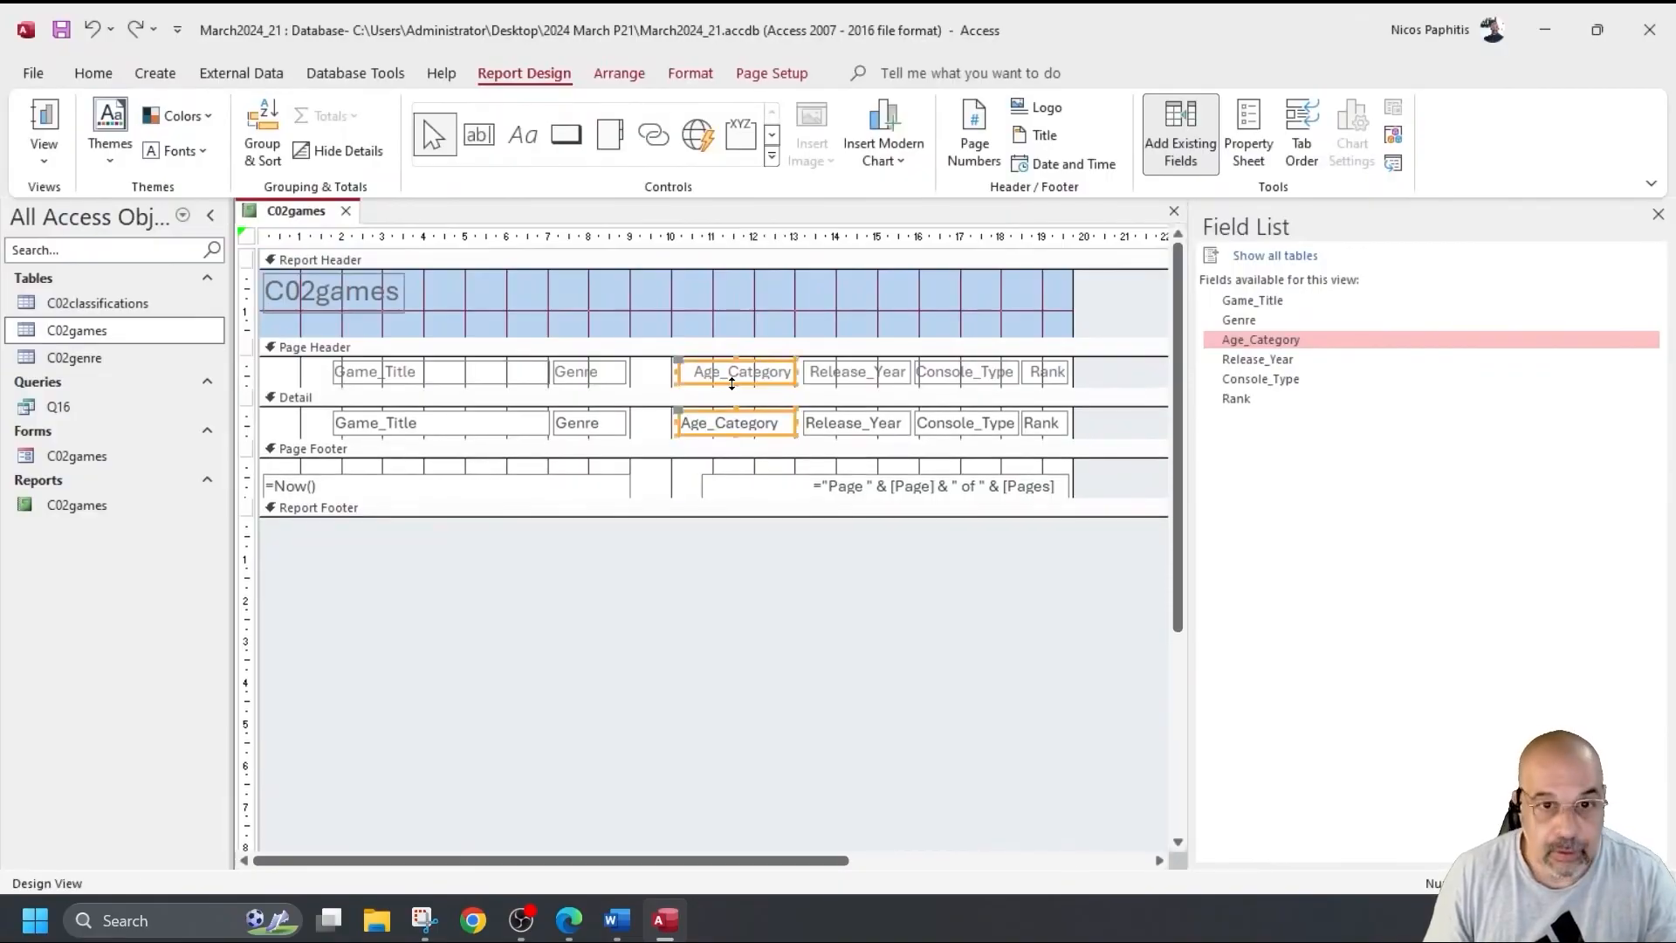
left_click(44, 122)
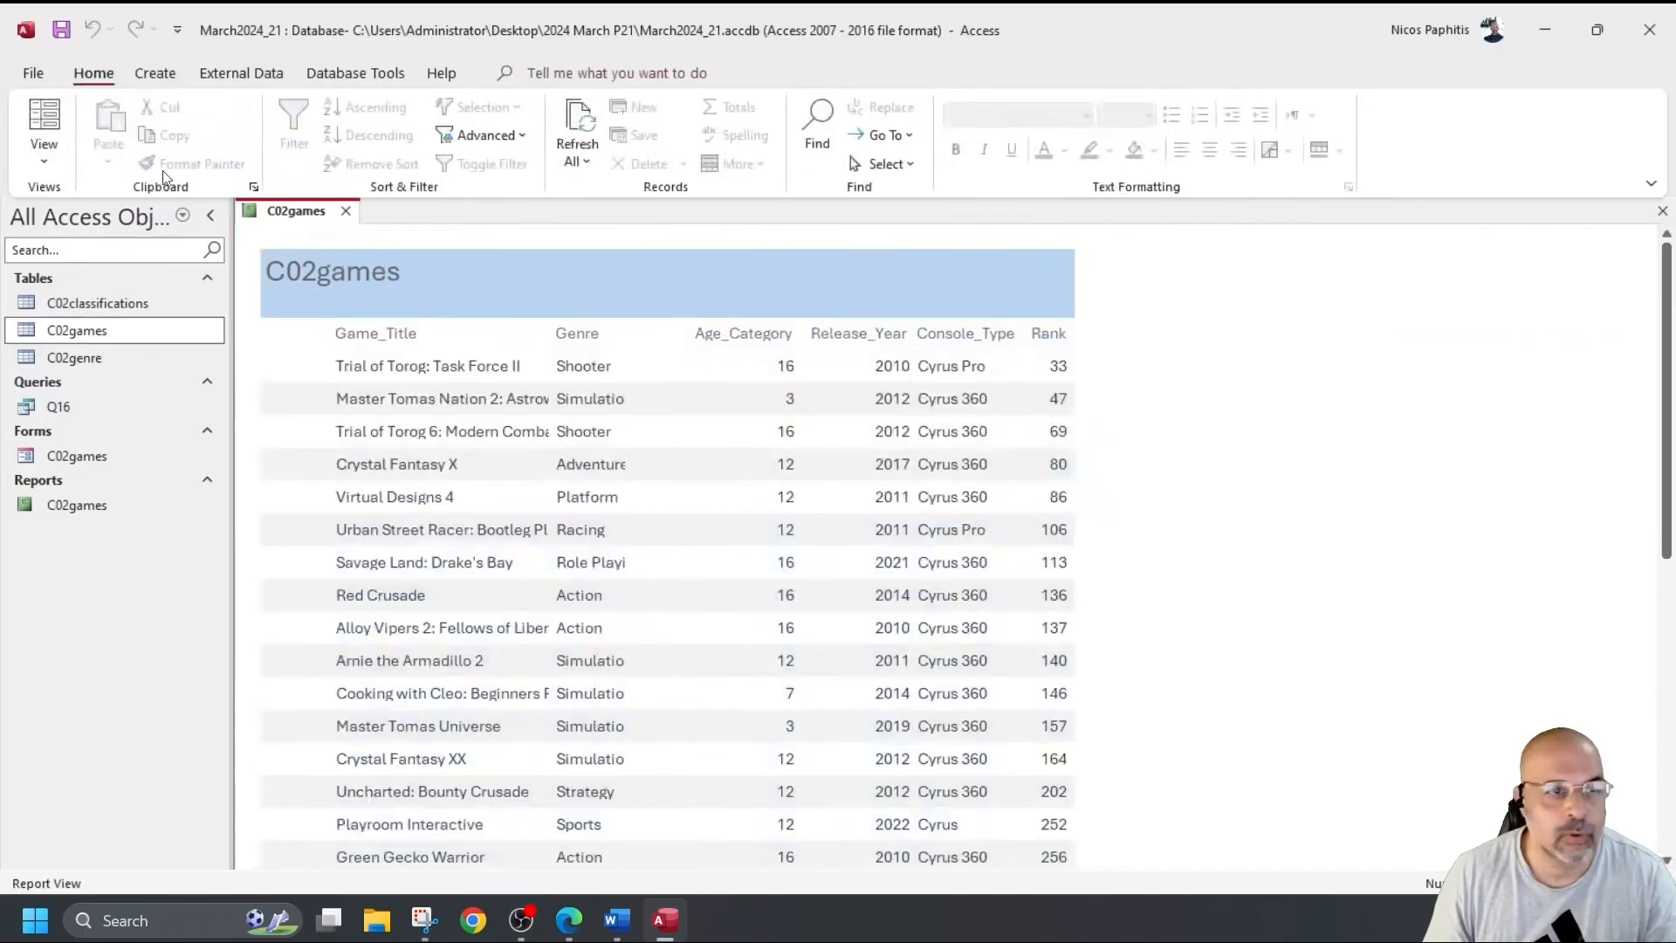
left_click(44, 162)
left_click(112, 341)
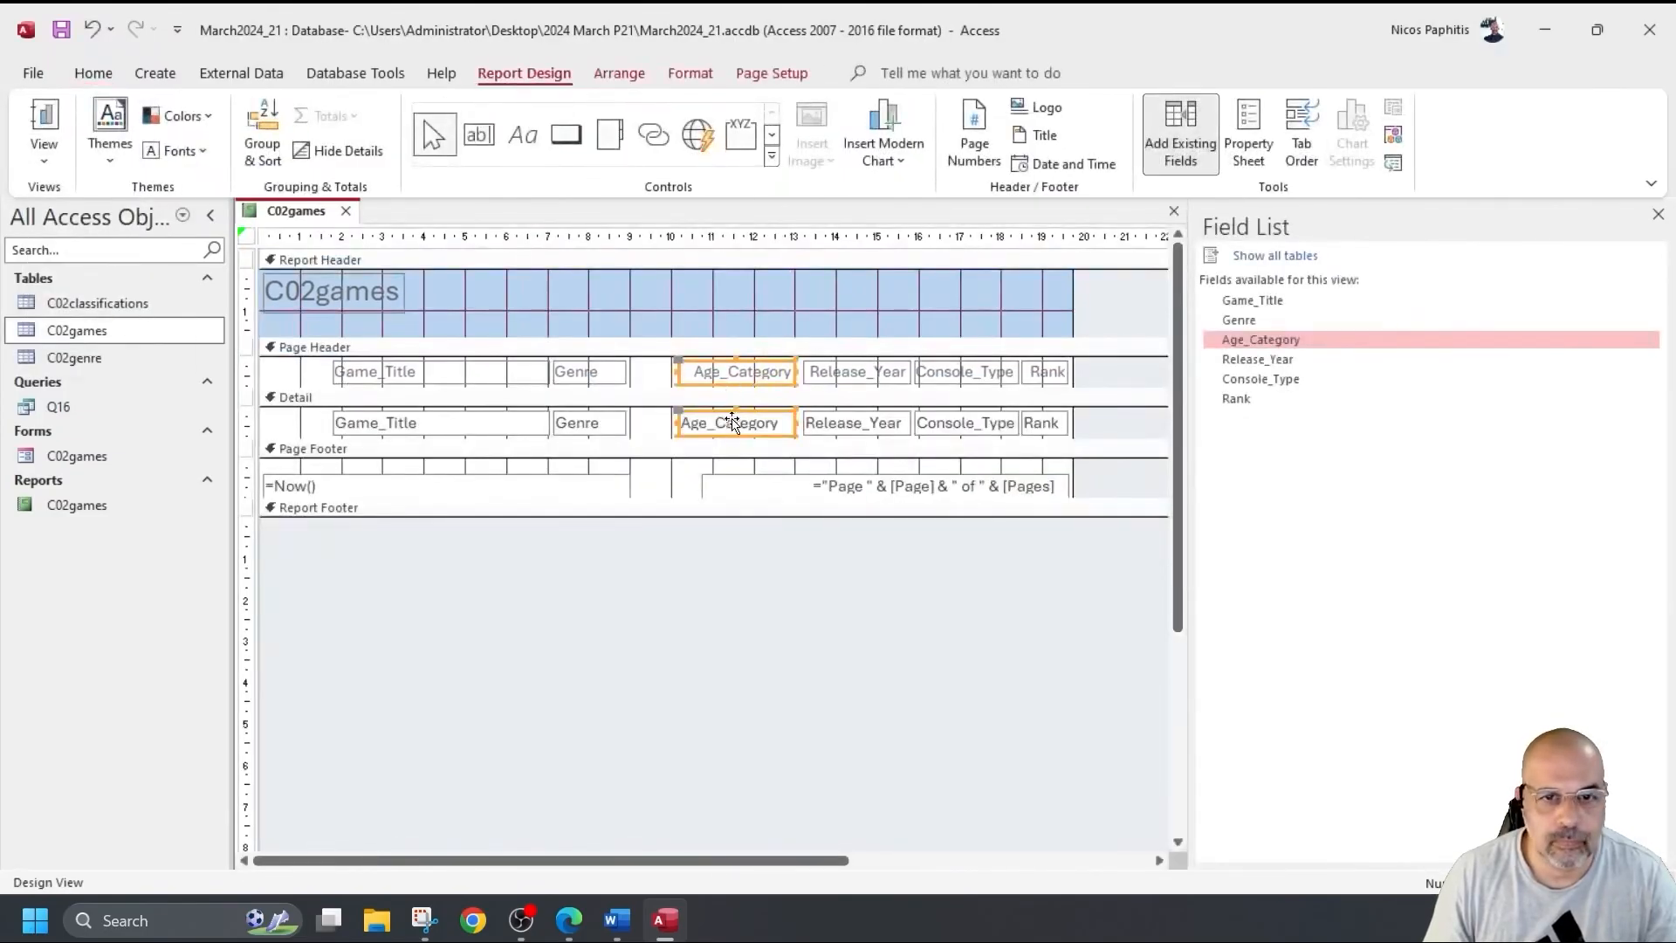
left_click(736, 382)
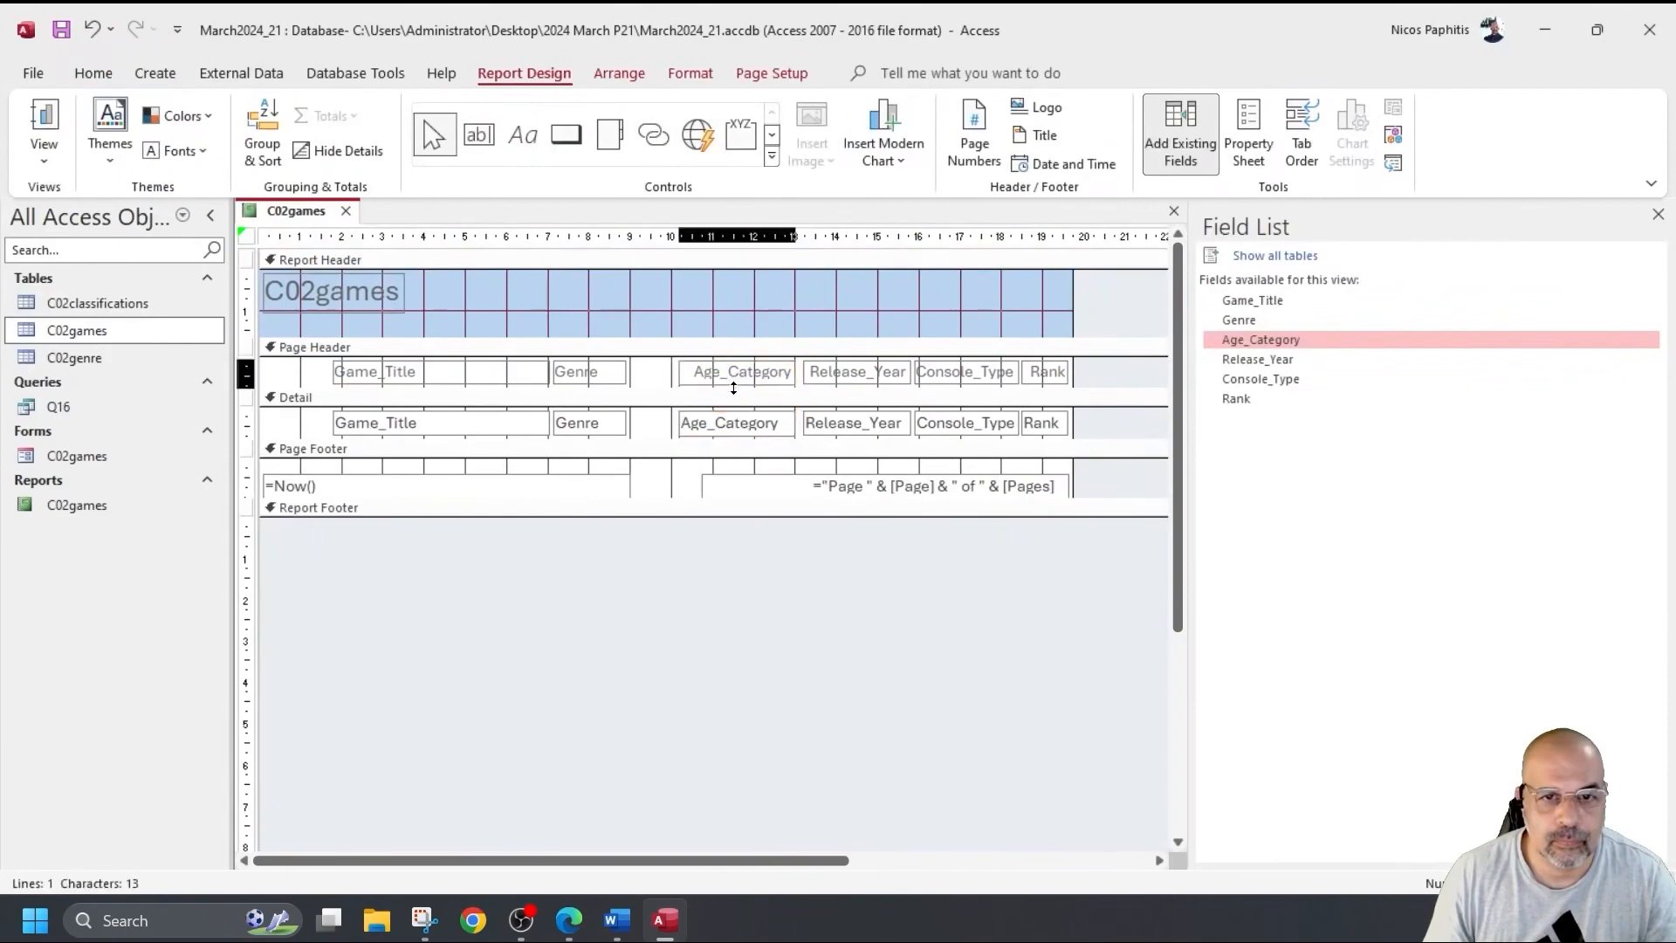
left_click(733, 387)
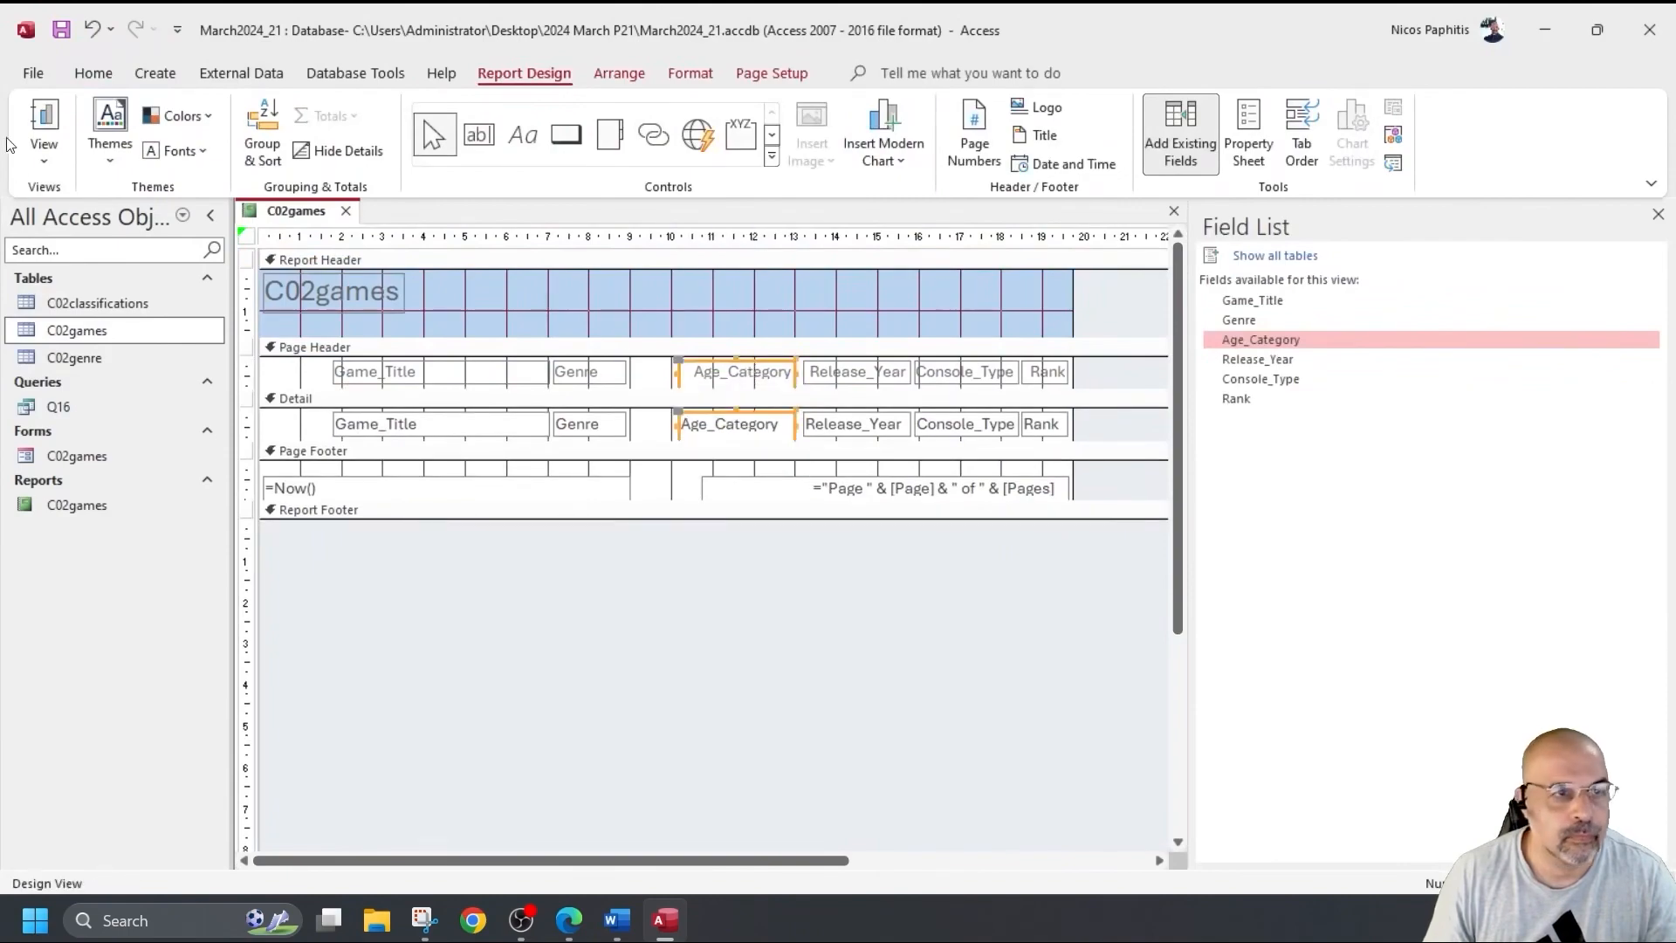
left_click(43, 122)
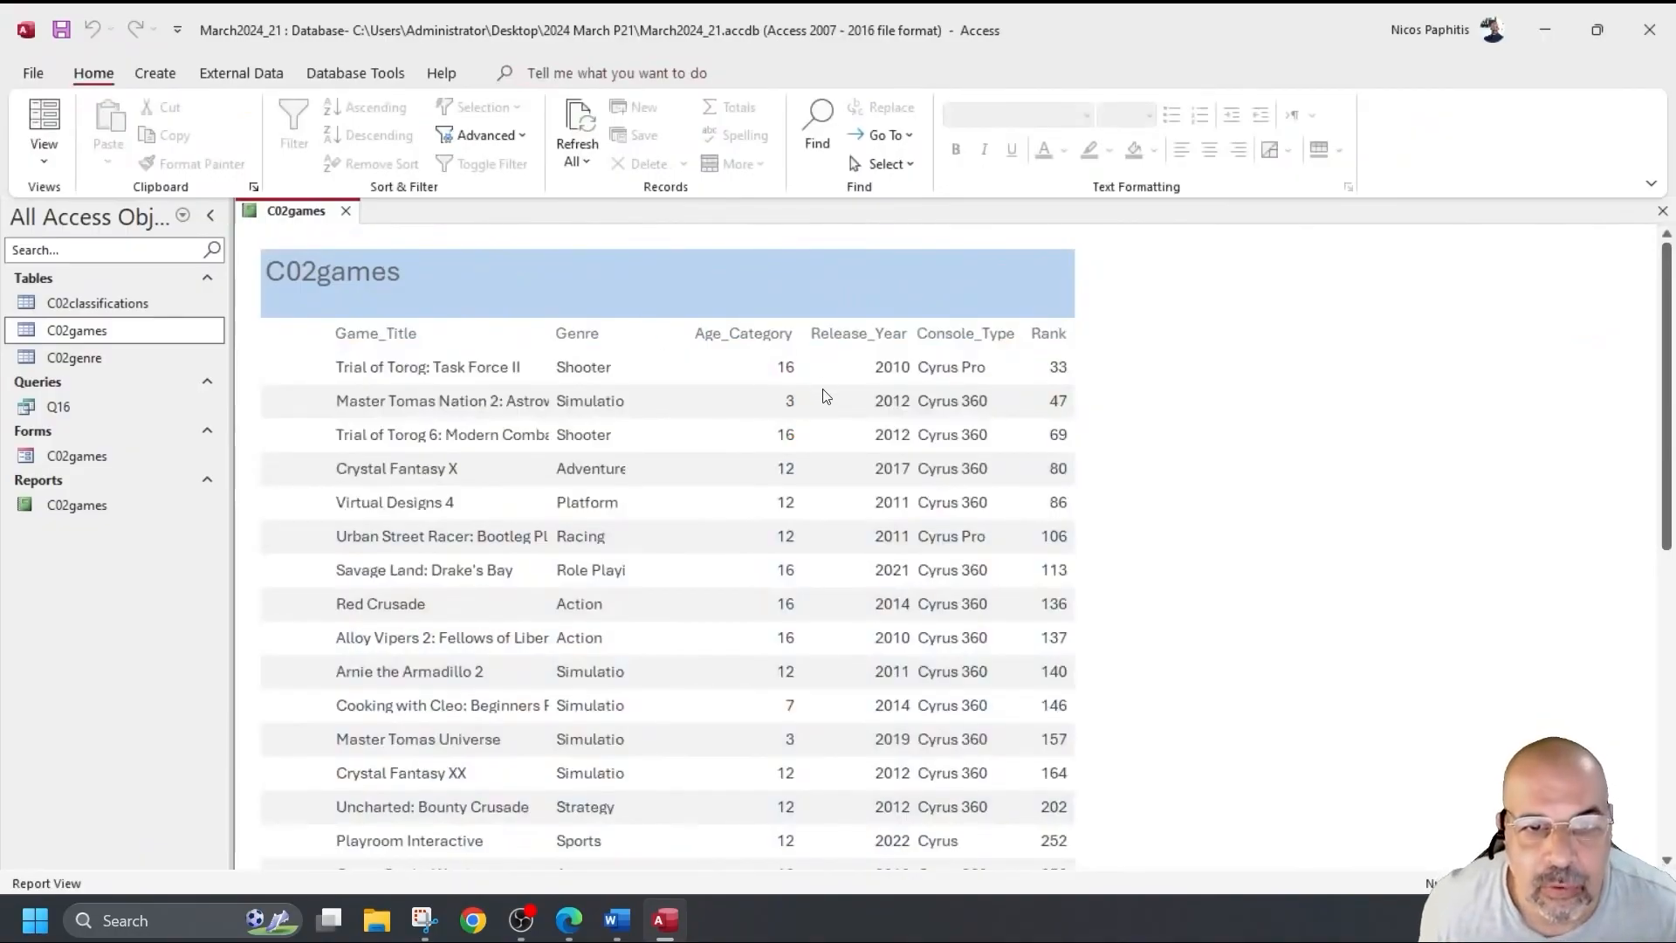
left_click(50, 144)
left_click(113, 342)
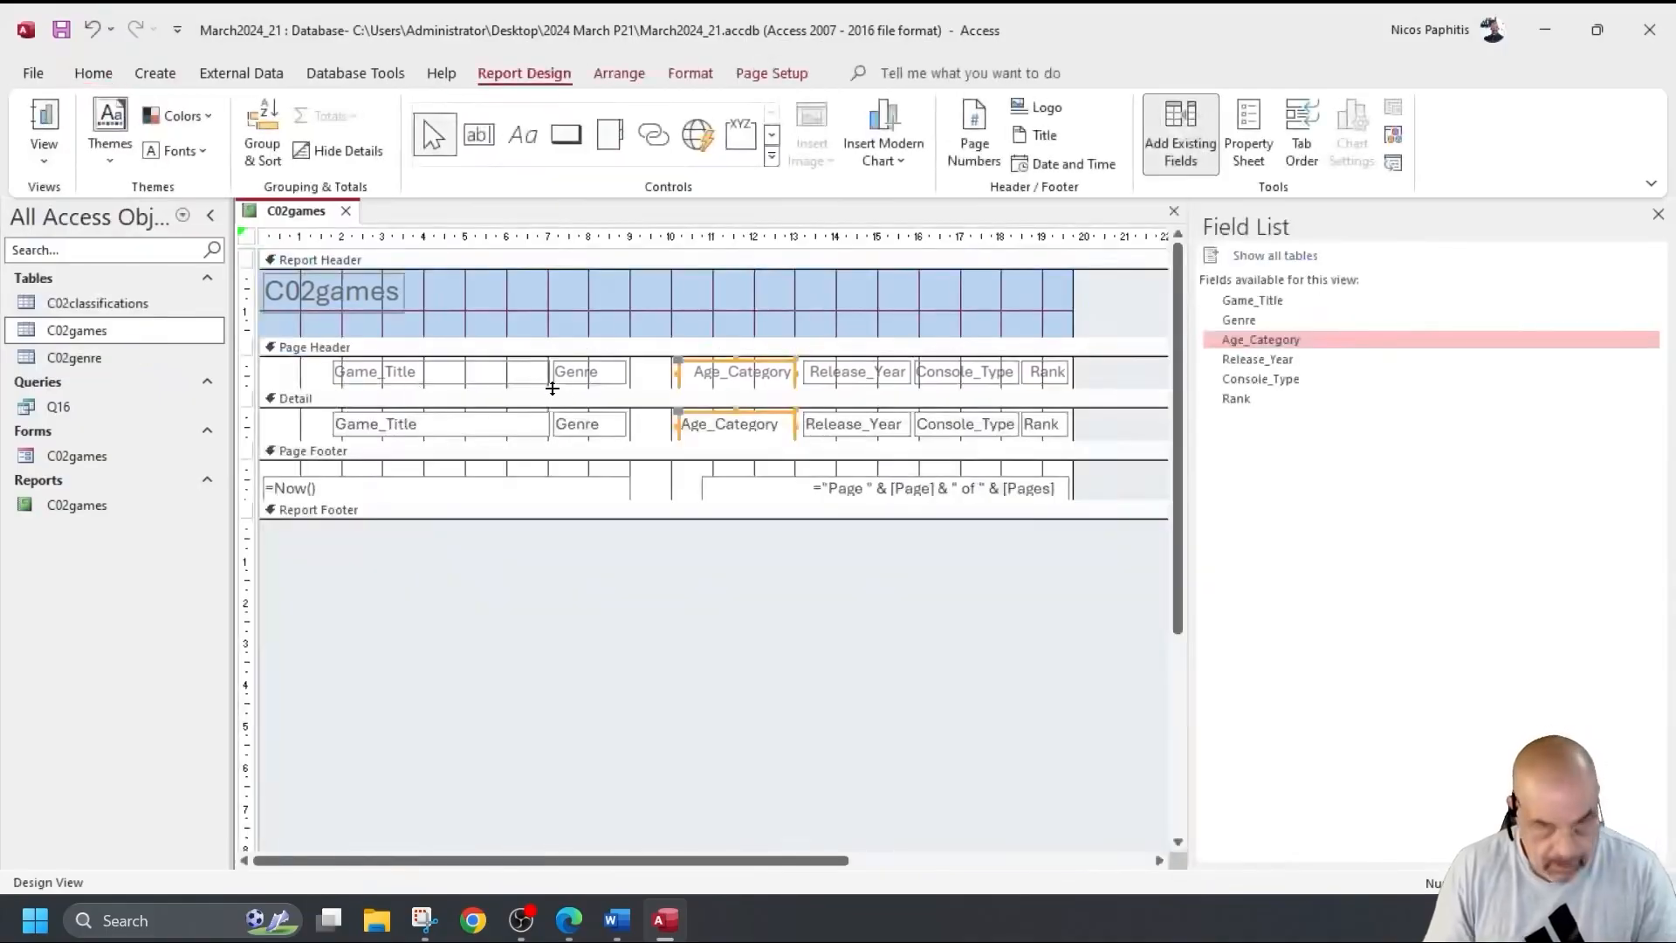
Undo the stray edit and move the Genre heading and field next to Age_Category.
key("ctrl+z")
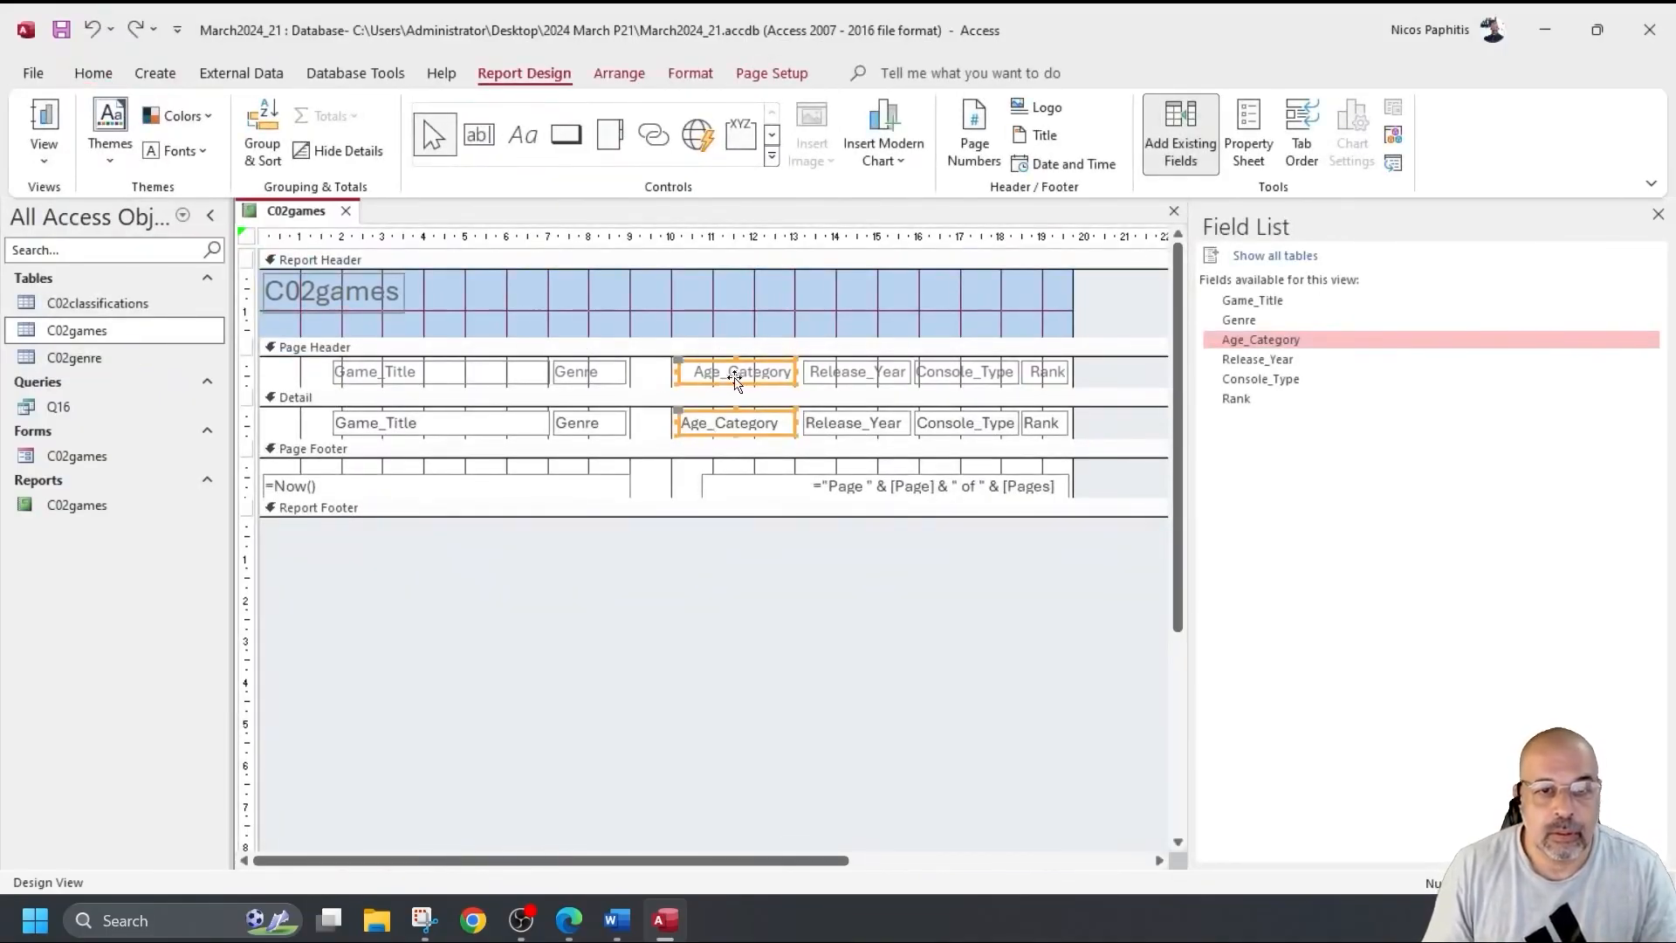
left_click_drag(644, 417, 636, 384)
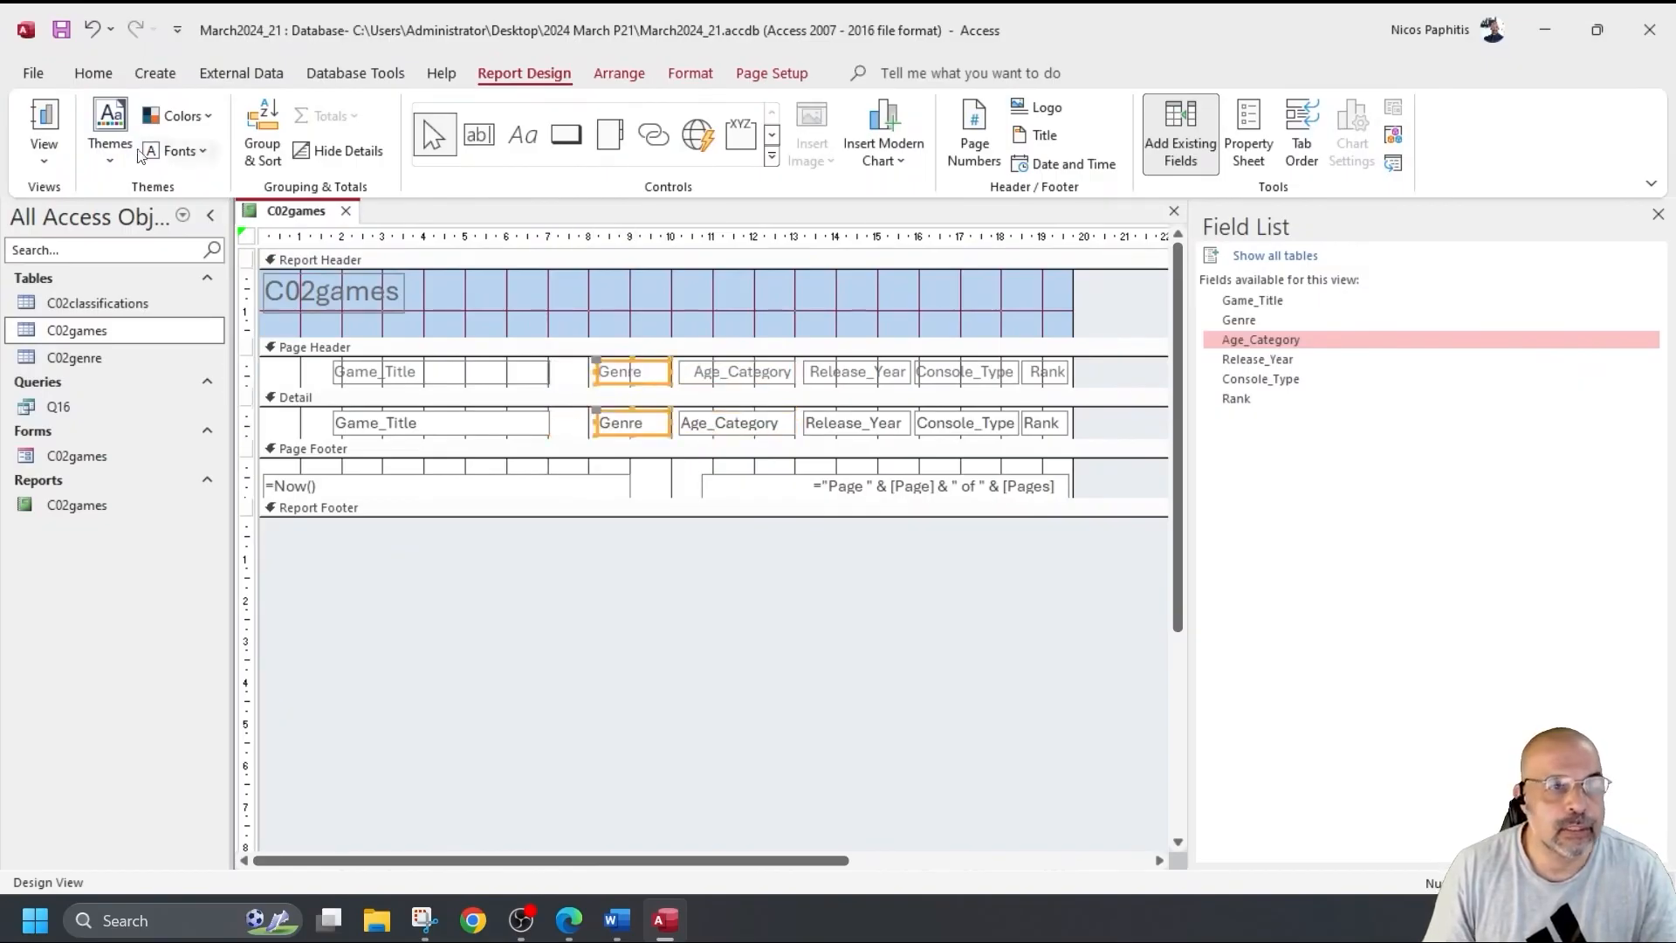
left_click(43, 118)
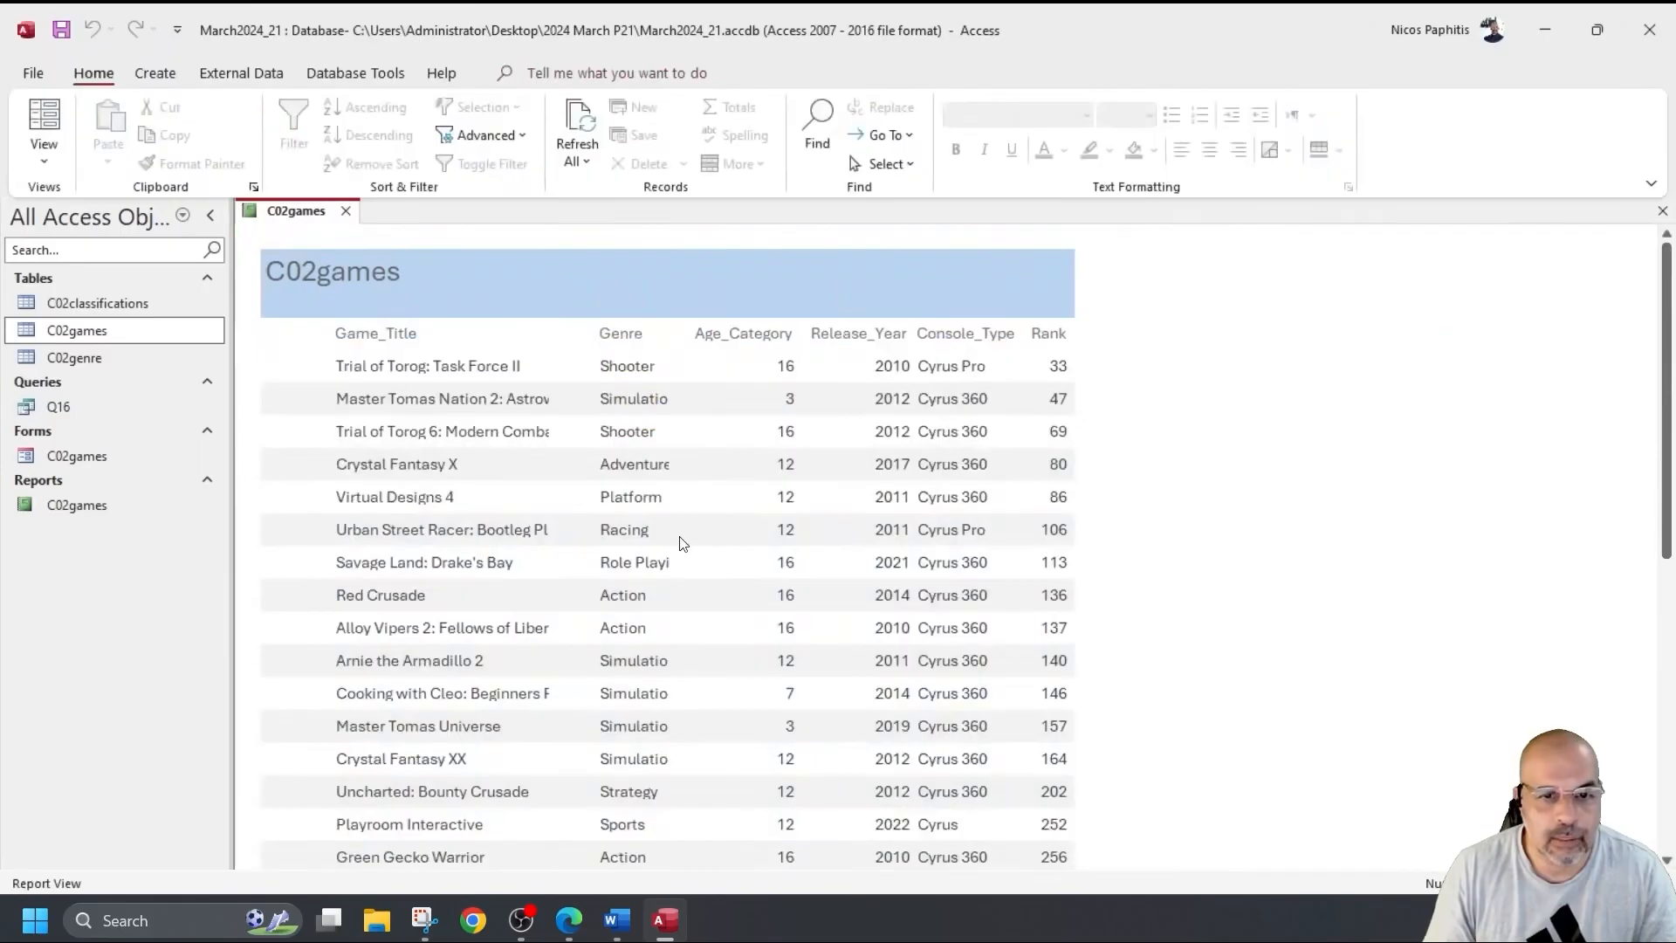
scroll(683, 524, "down", 4)
scroll(685, 487, "up", 3)
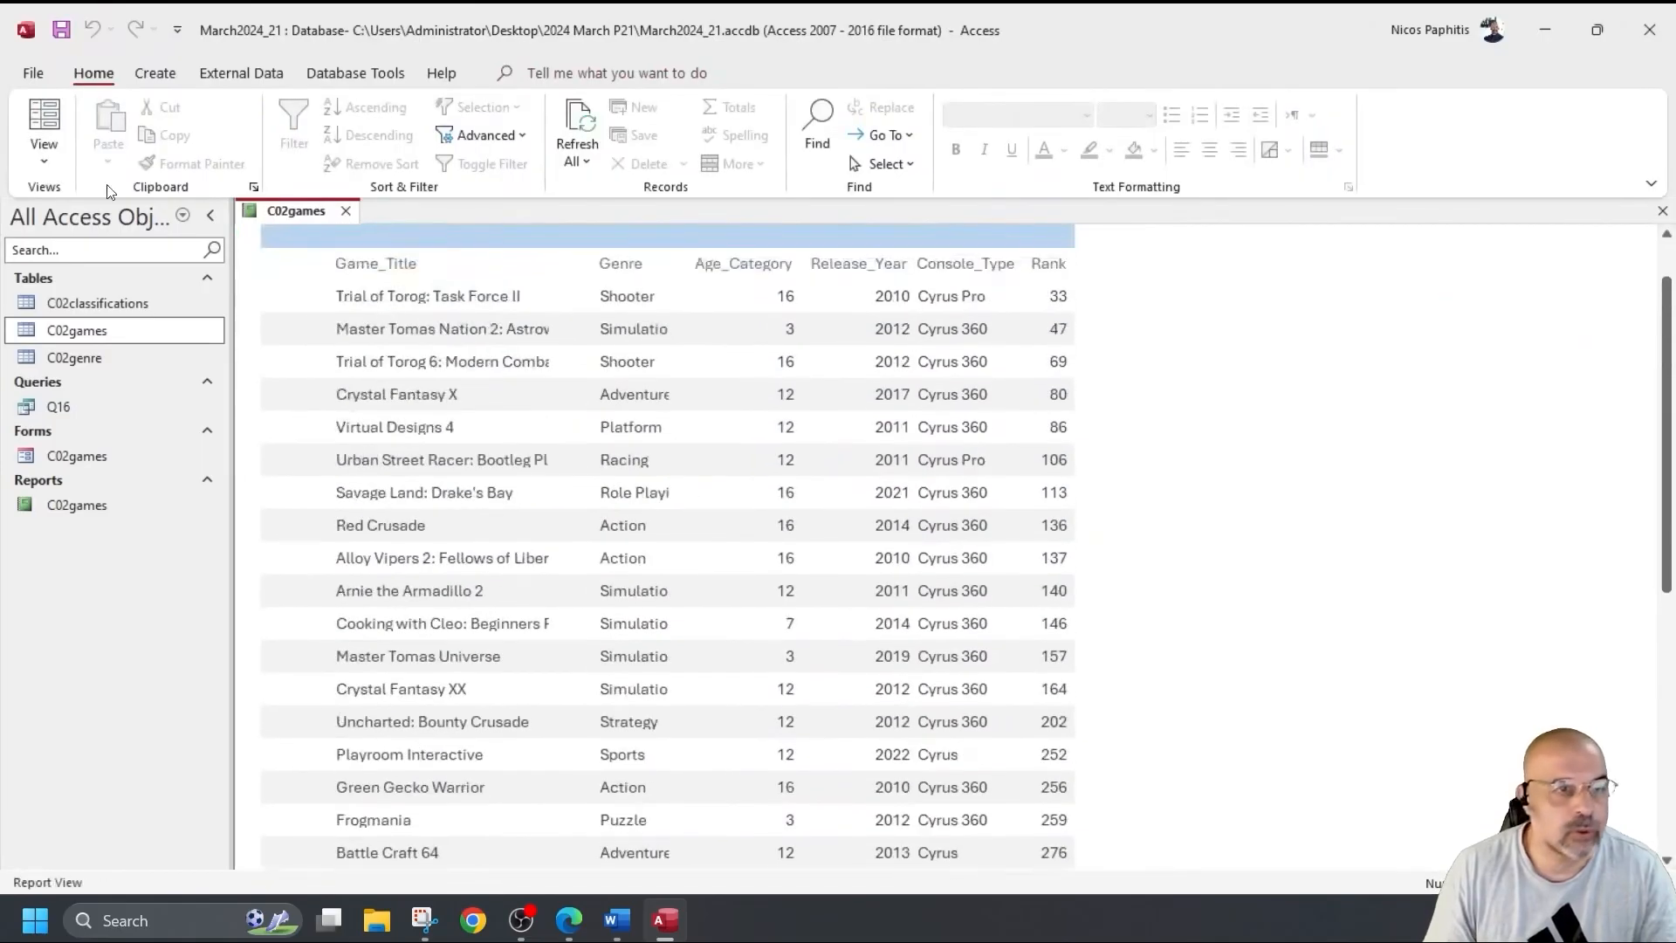
left_click(44, 153)
left_click(103, 340)
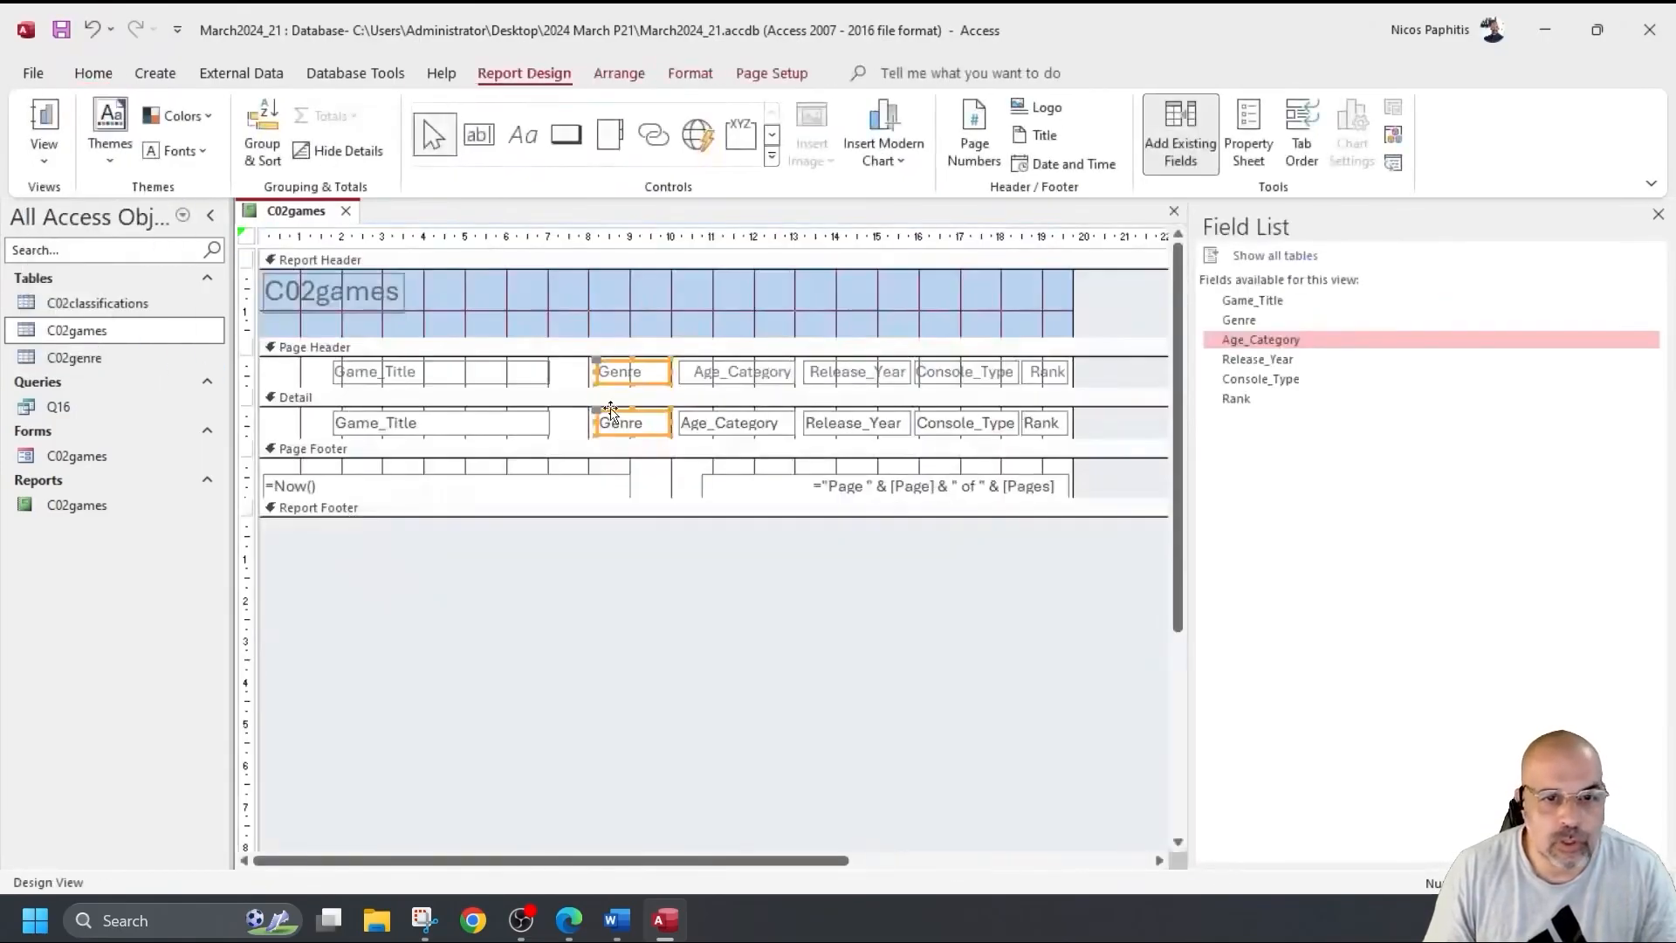
Make the Page Header section slightly taller and view the report's data.
left_click_drag(557, 387, 557, 387)
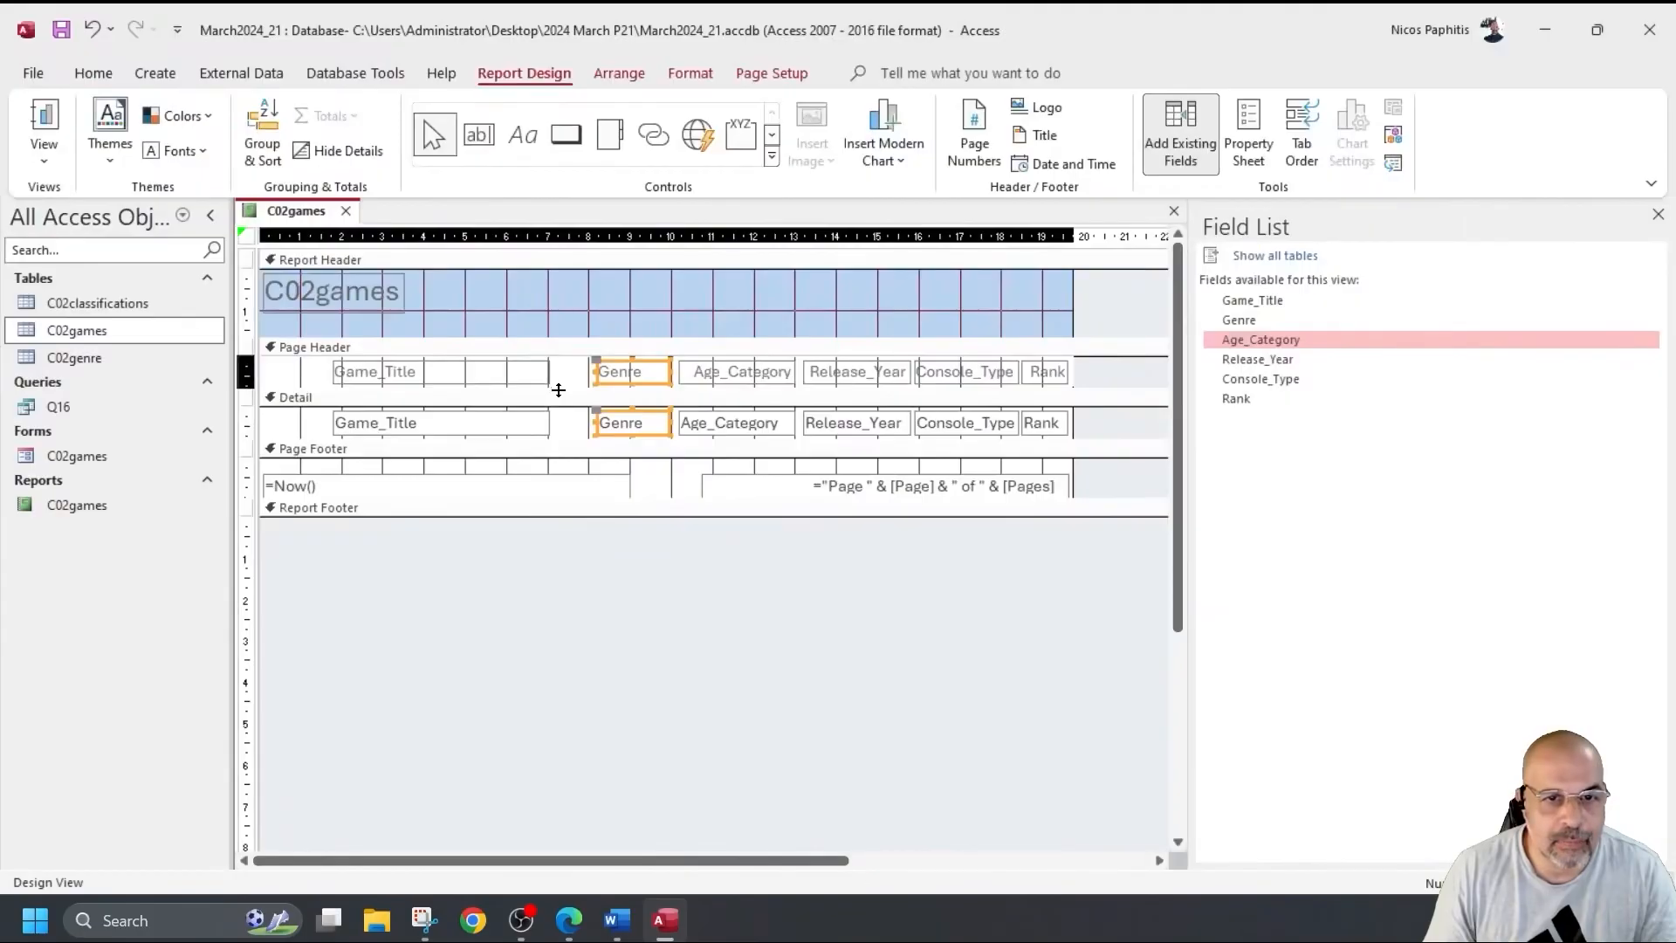
left_click_drag(559, 398, 559, 389)
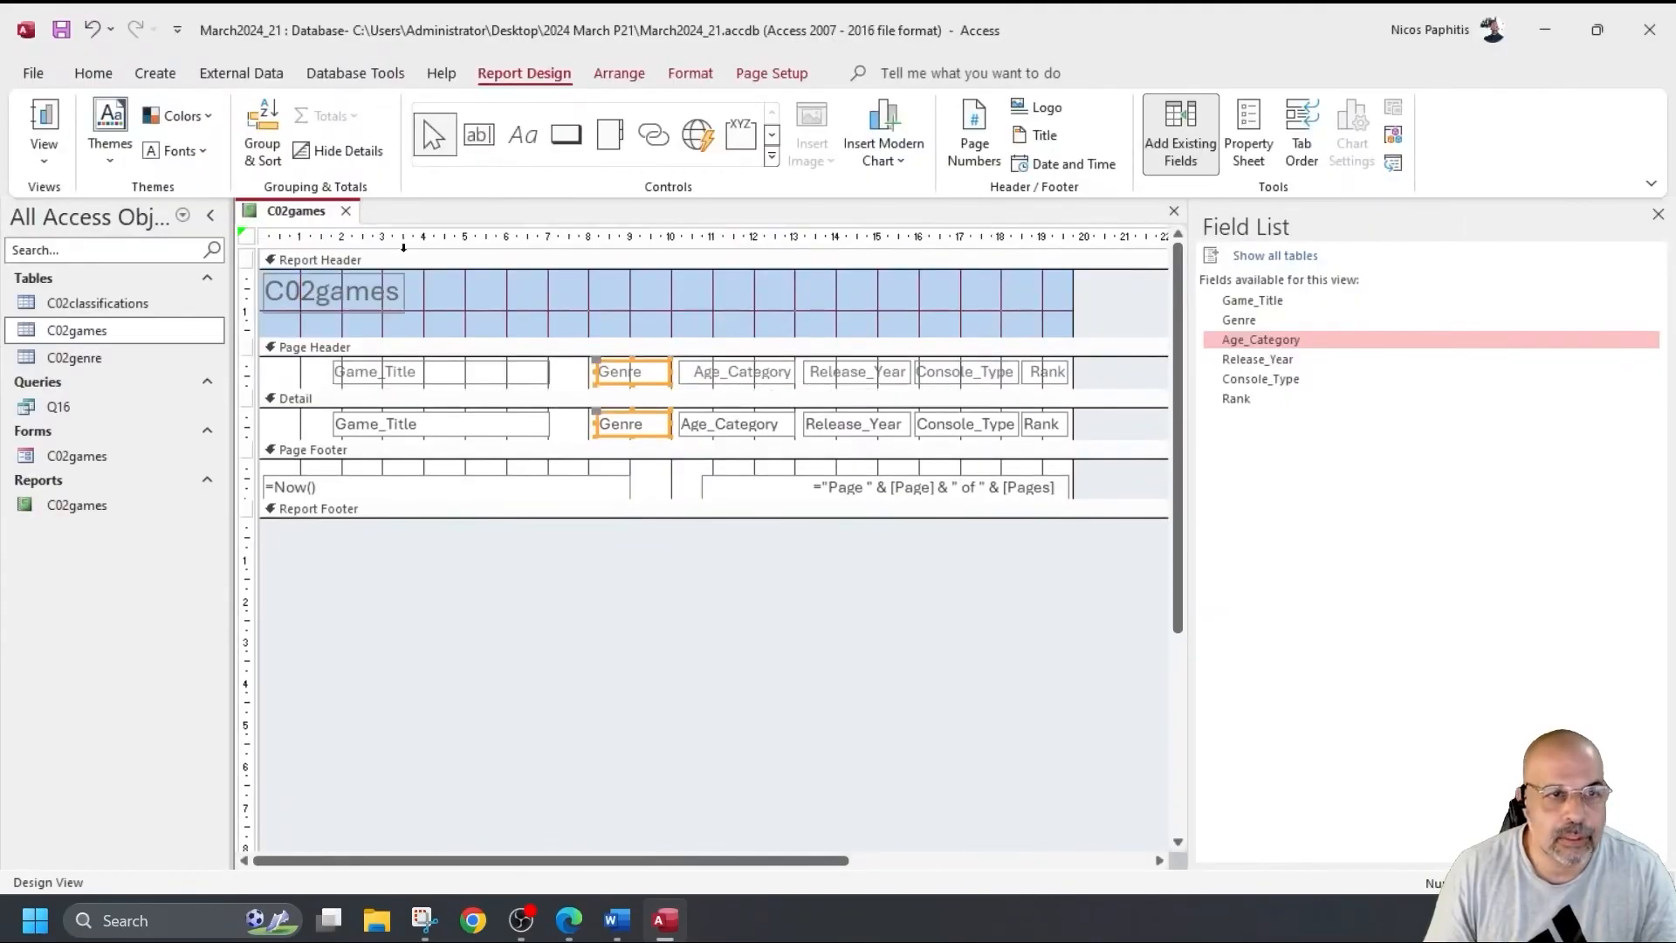
left_click(51, 161)
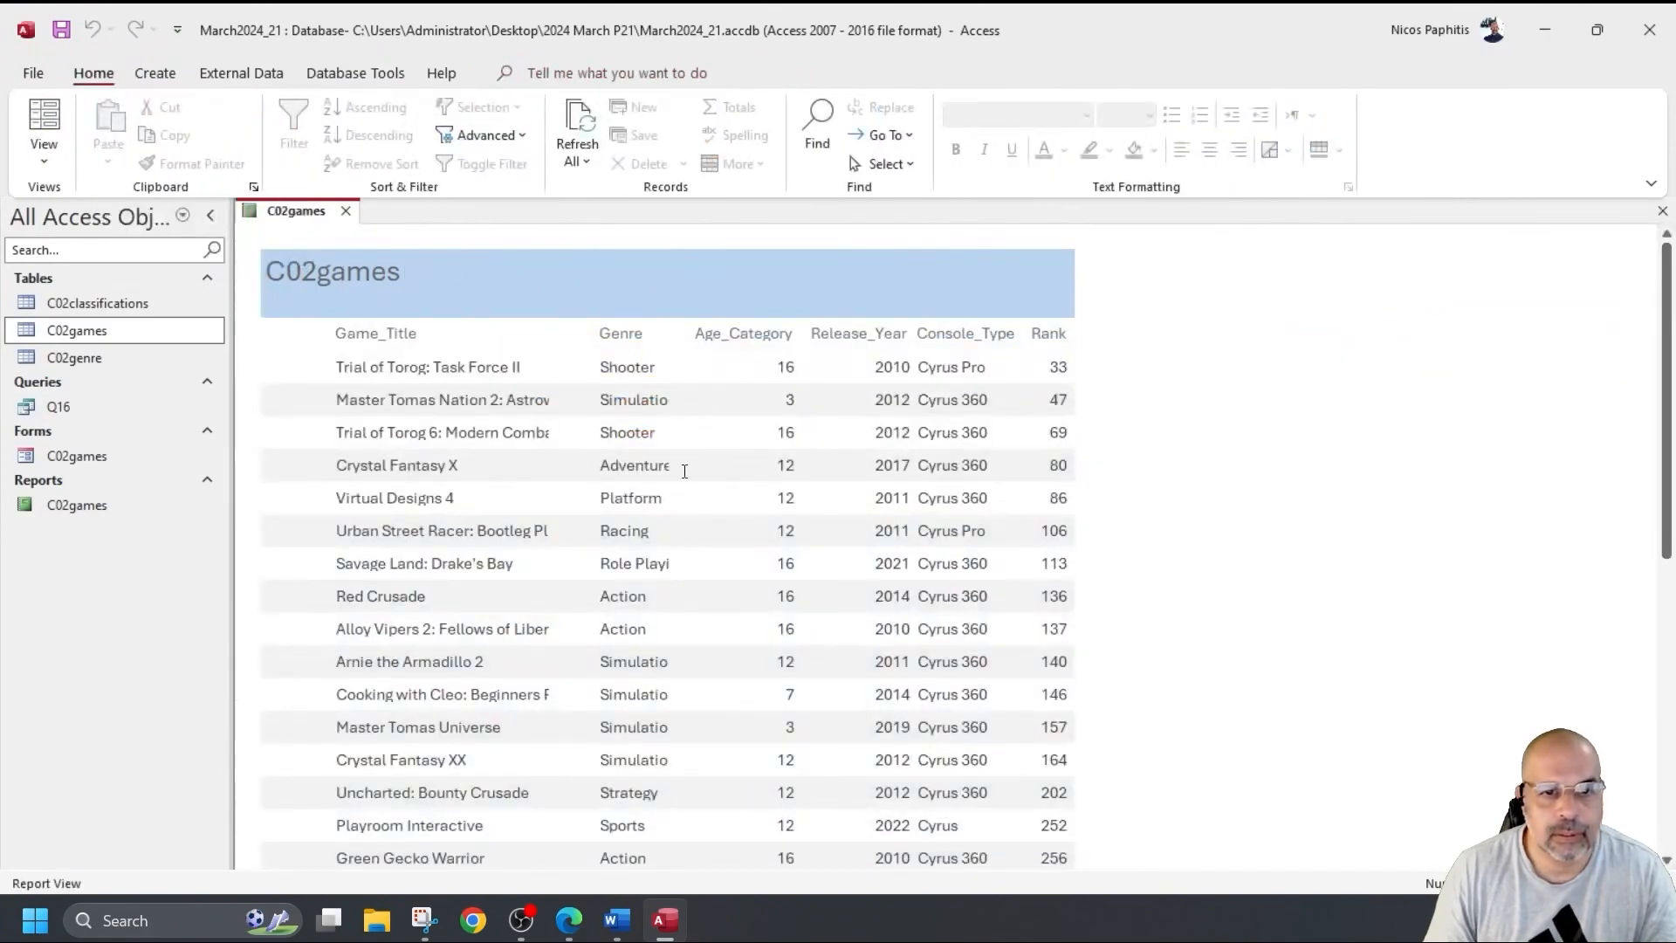
left_click(43, 161)
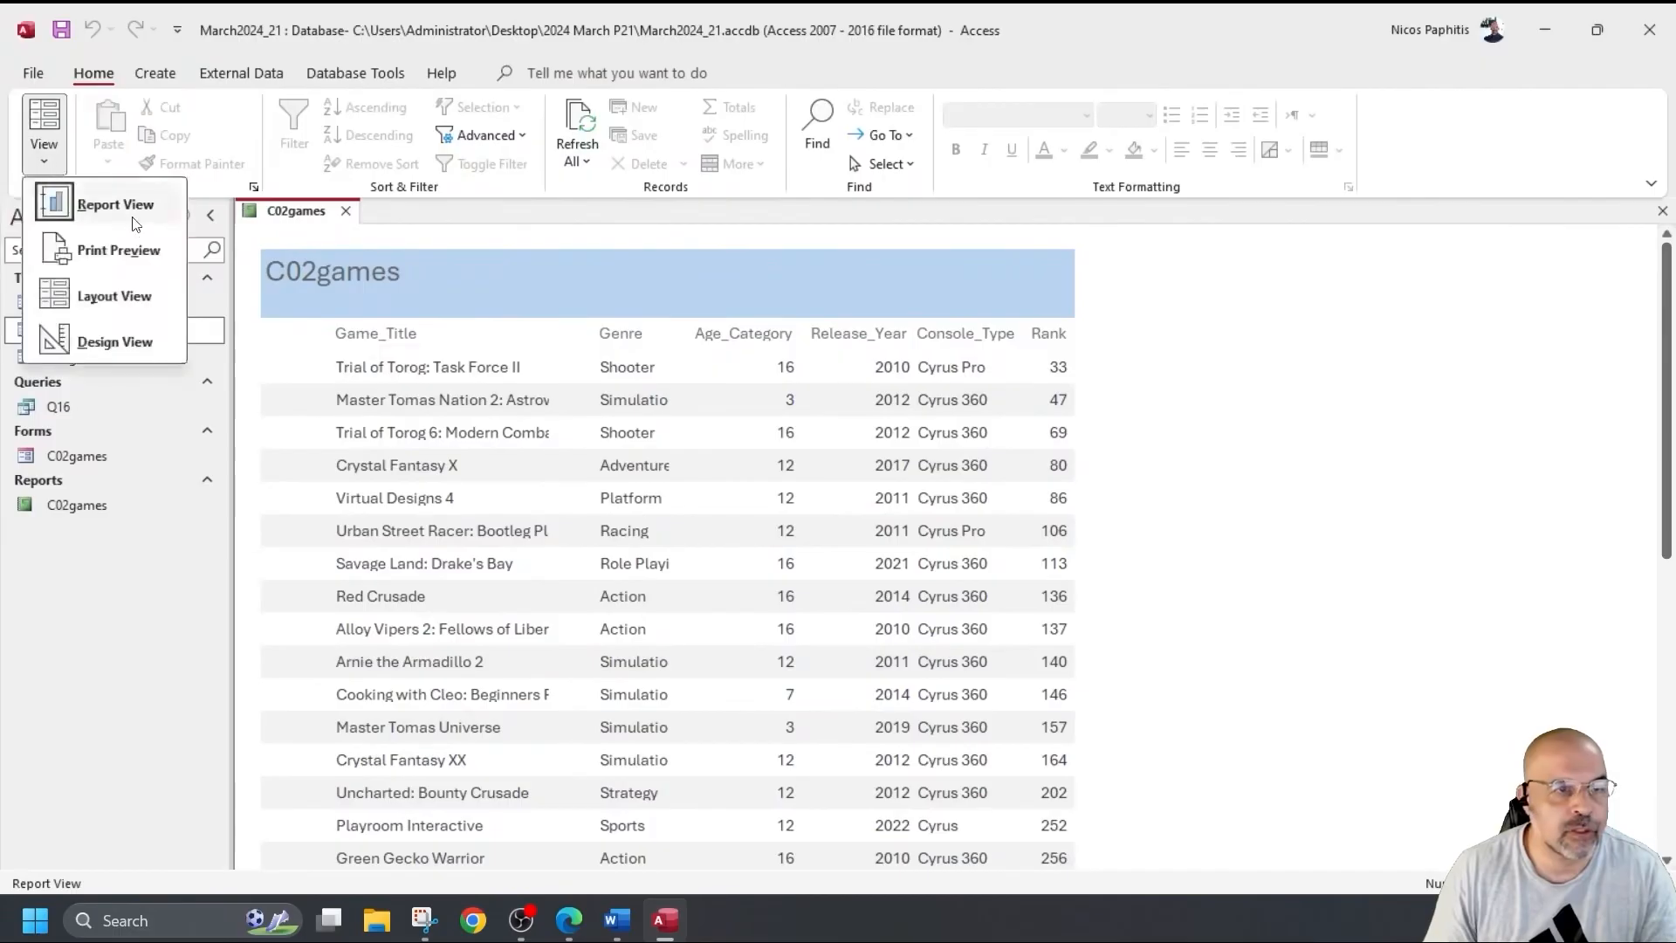
Nudge the Genre heading and field left, then preview the report with data.
left_click(123, 338)
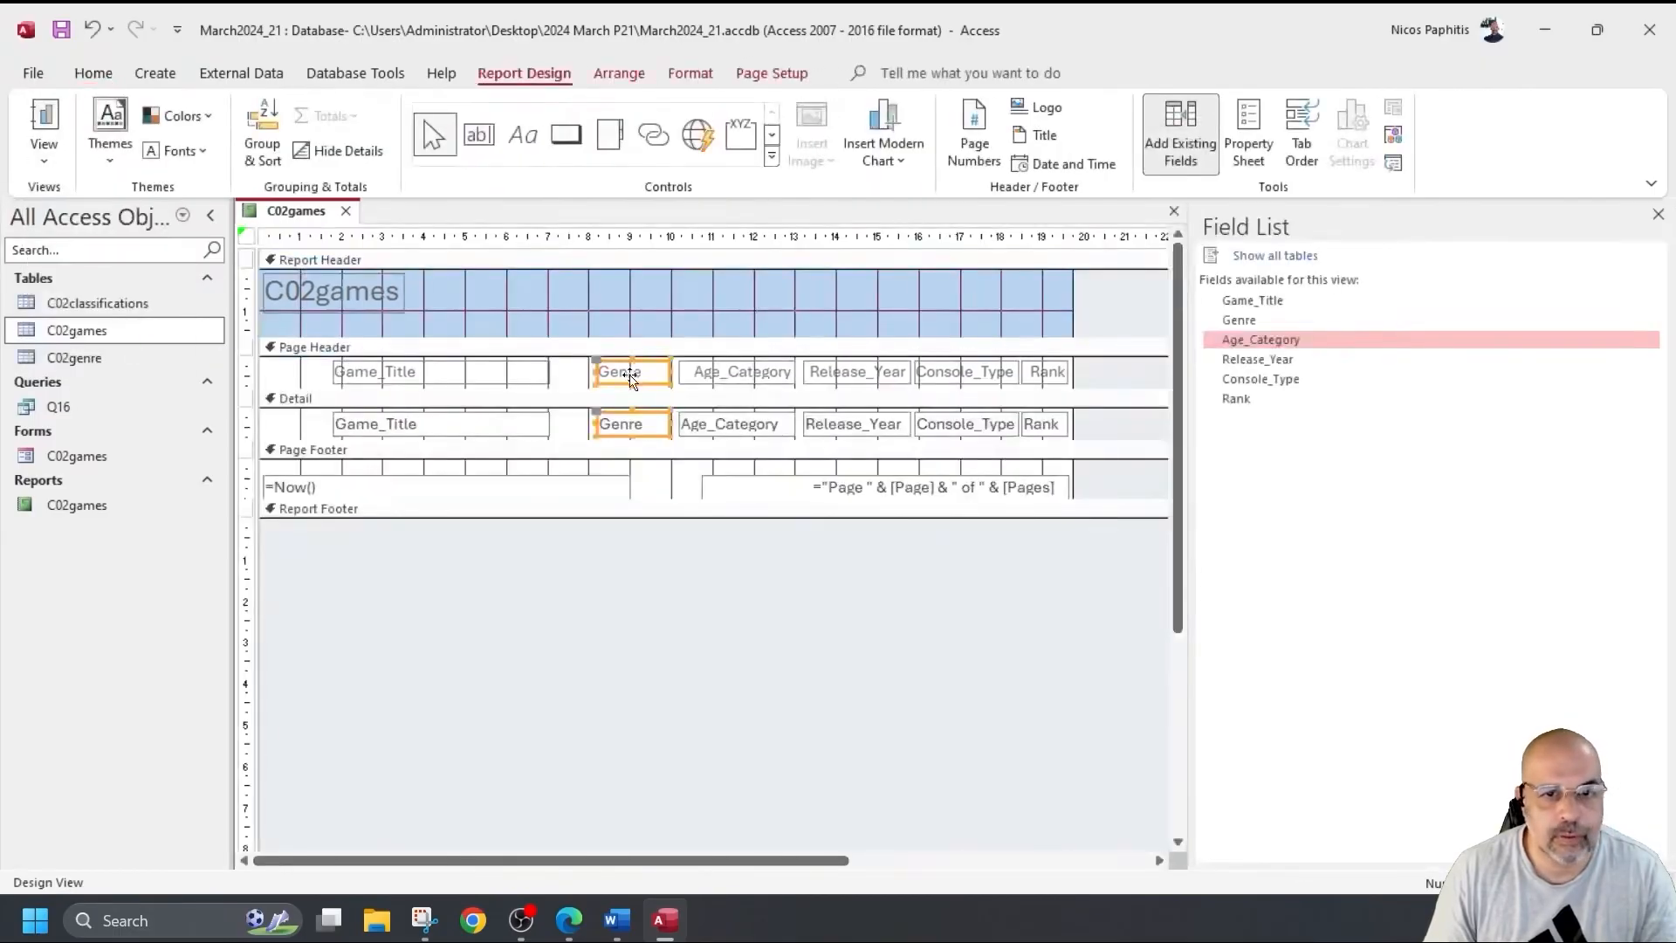
left_click_drag(641, 381, 673, 371)
left_click(43, 122)
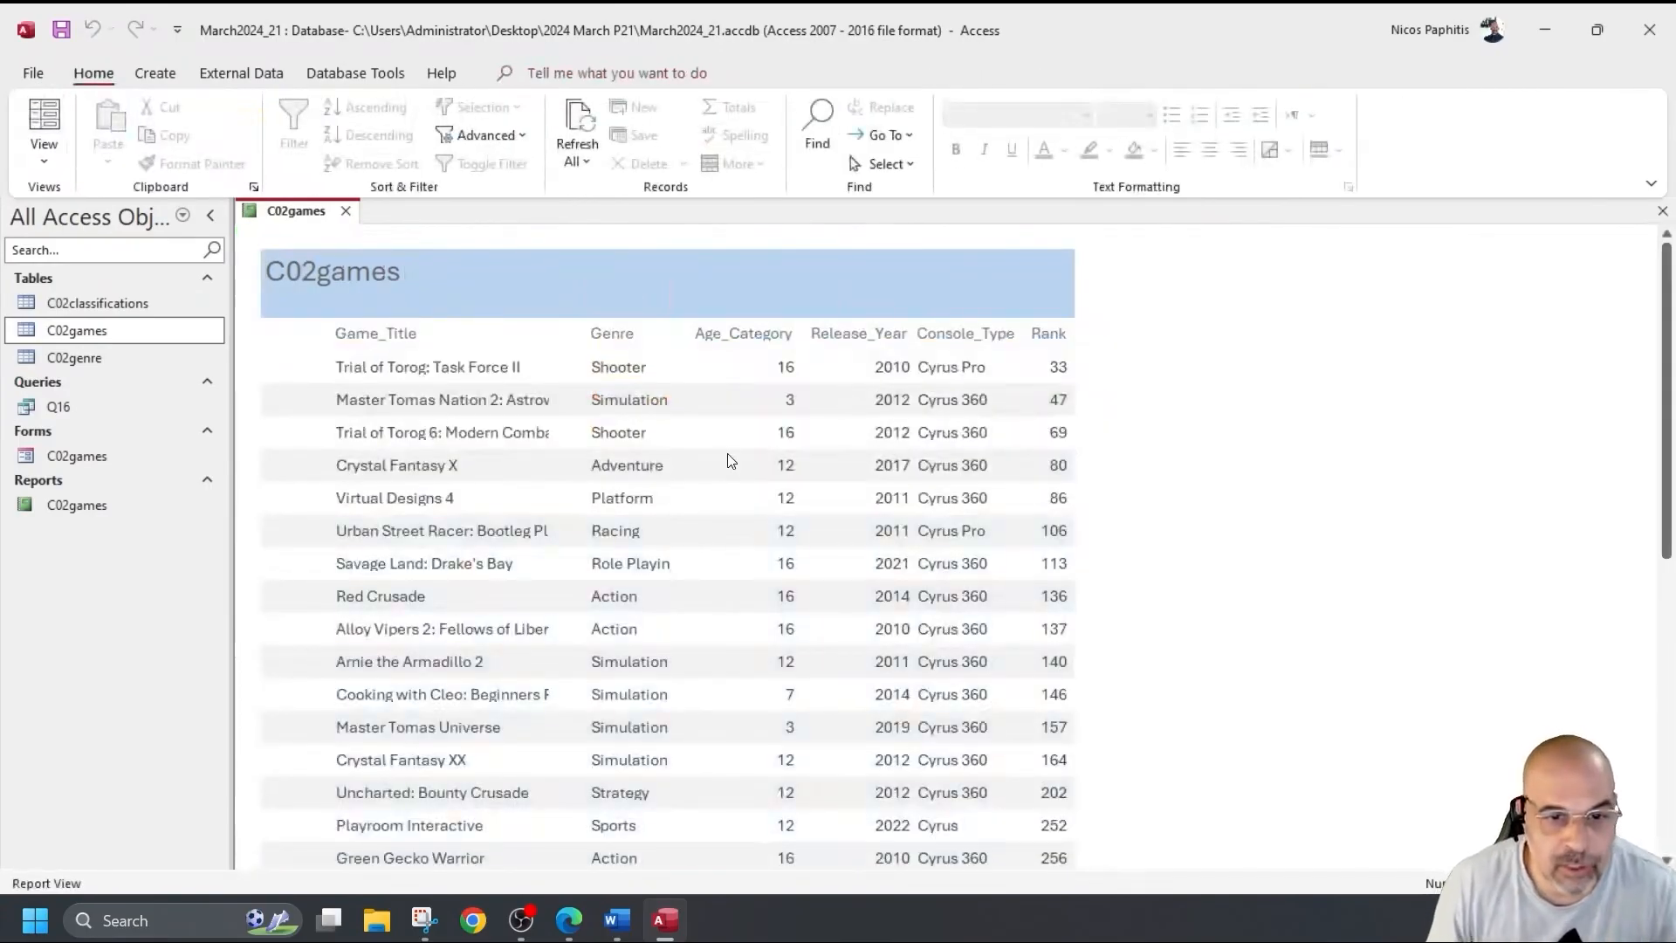
scroll(731, 460, "down", 2)
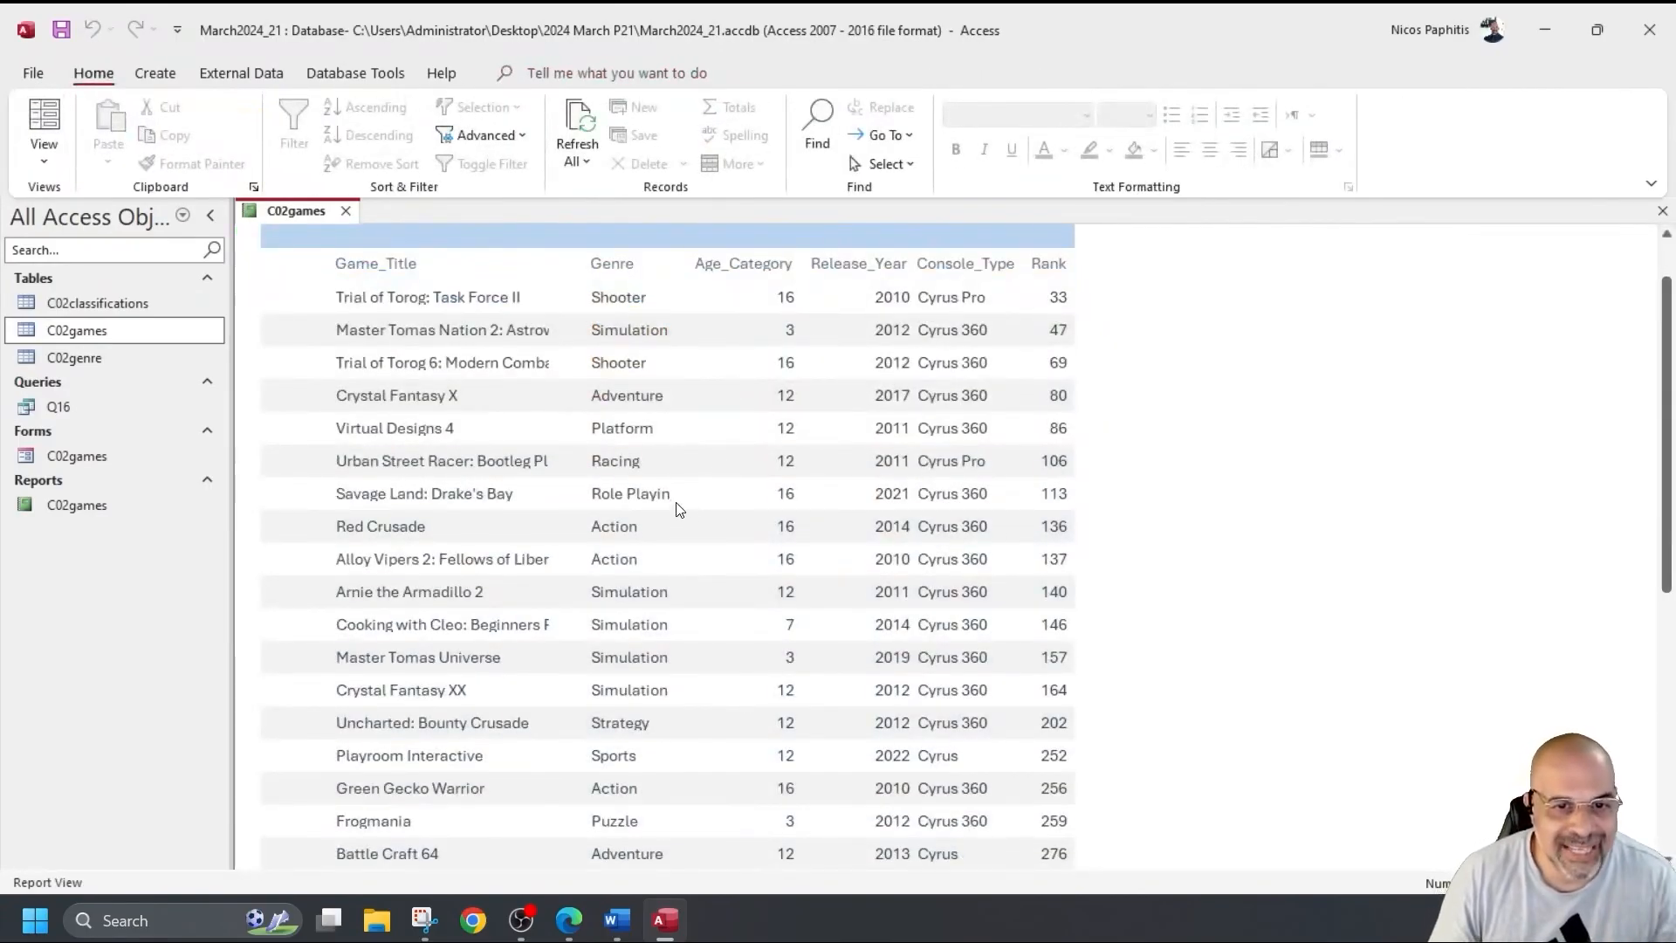
Widen the Genre column leftward and check it in Report View.
left_click(44, 160)
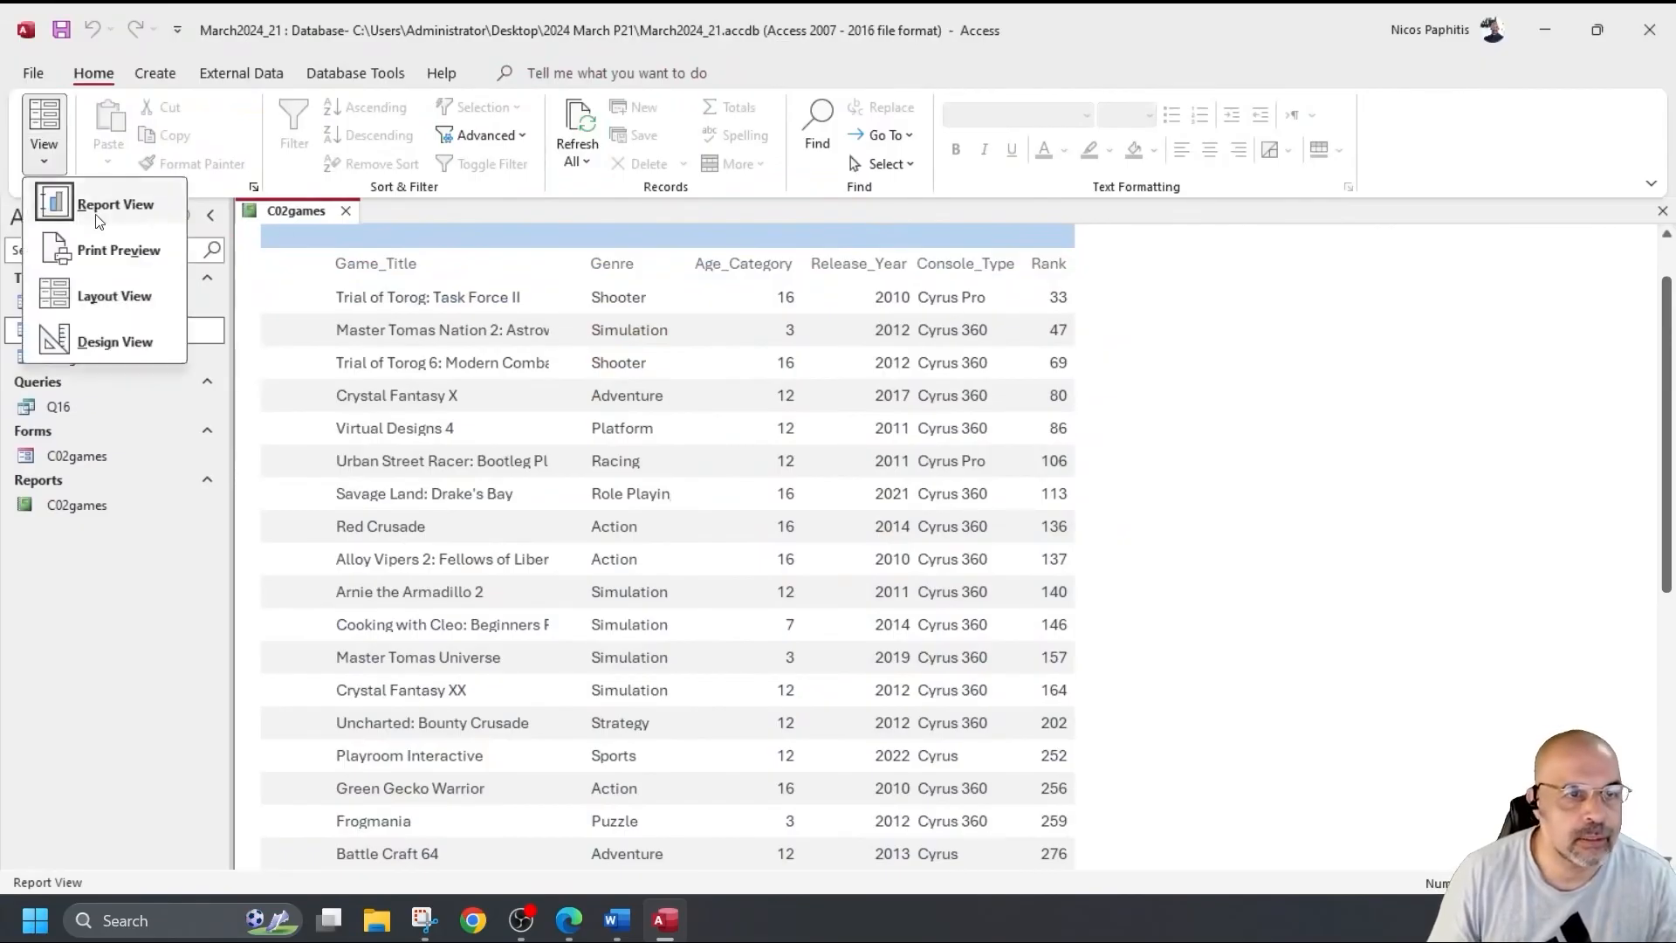
left_click(96, 337)
left_click_drag(586, 370, 571, 370)
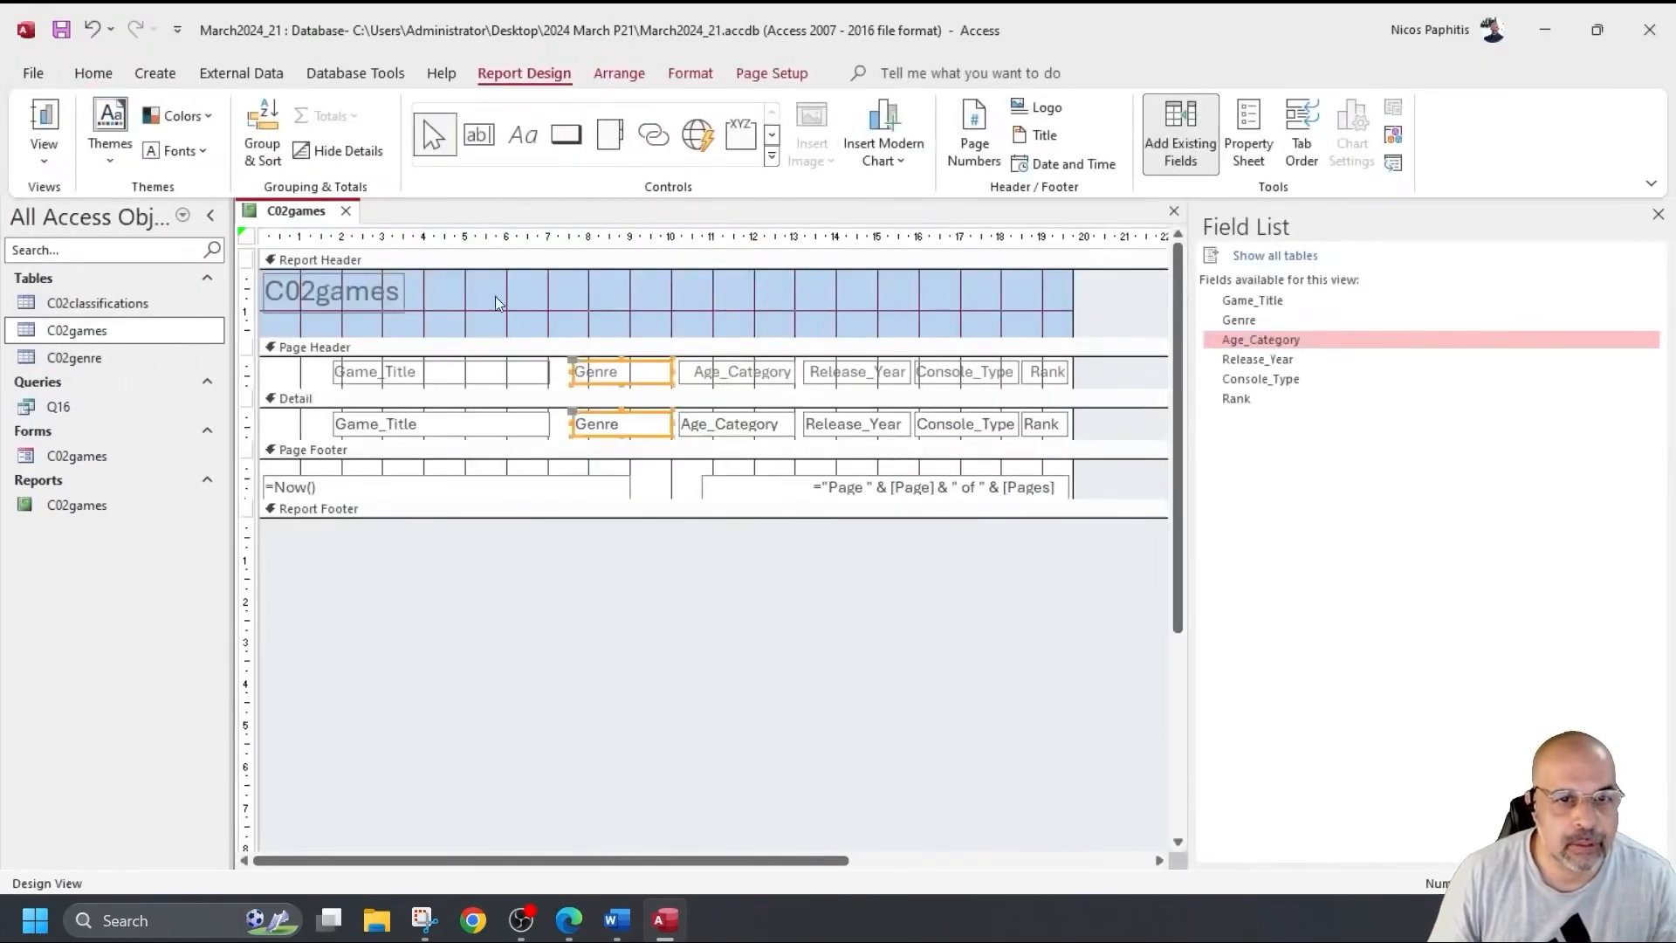
left_click(43, 115)
scroll(678, 515, "down", 3)
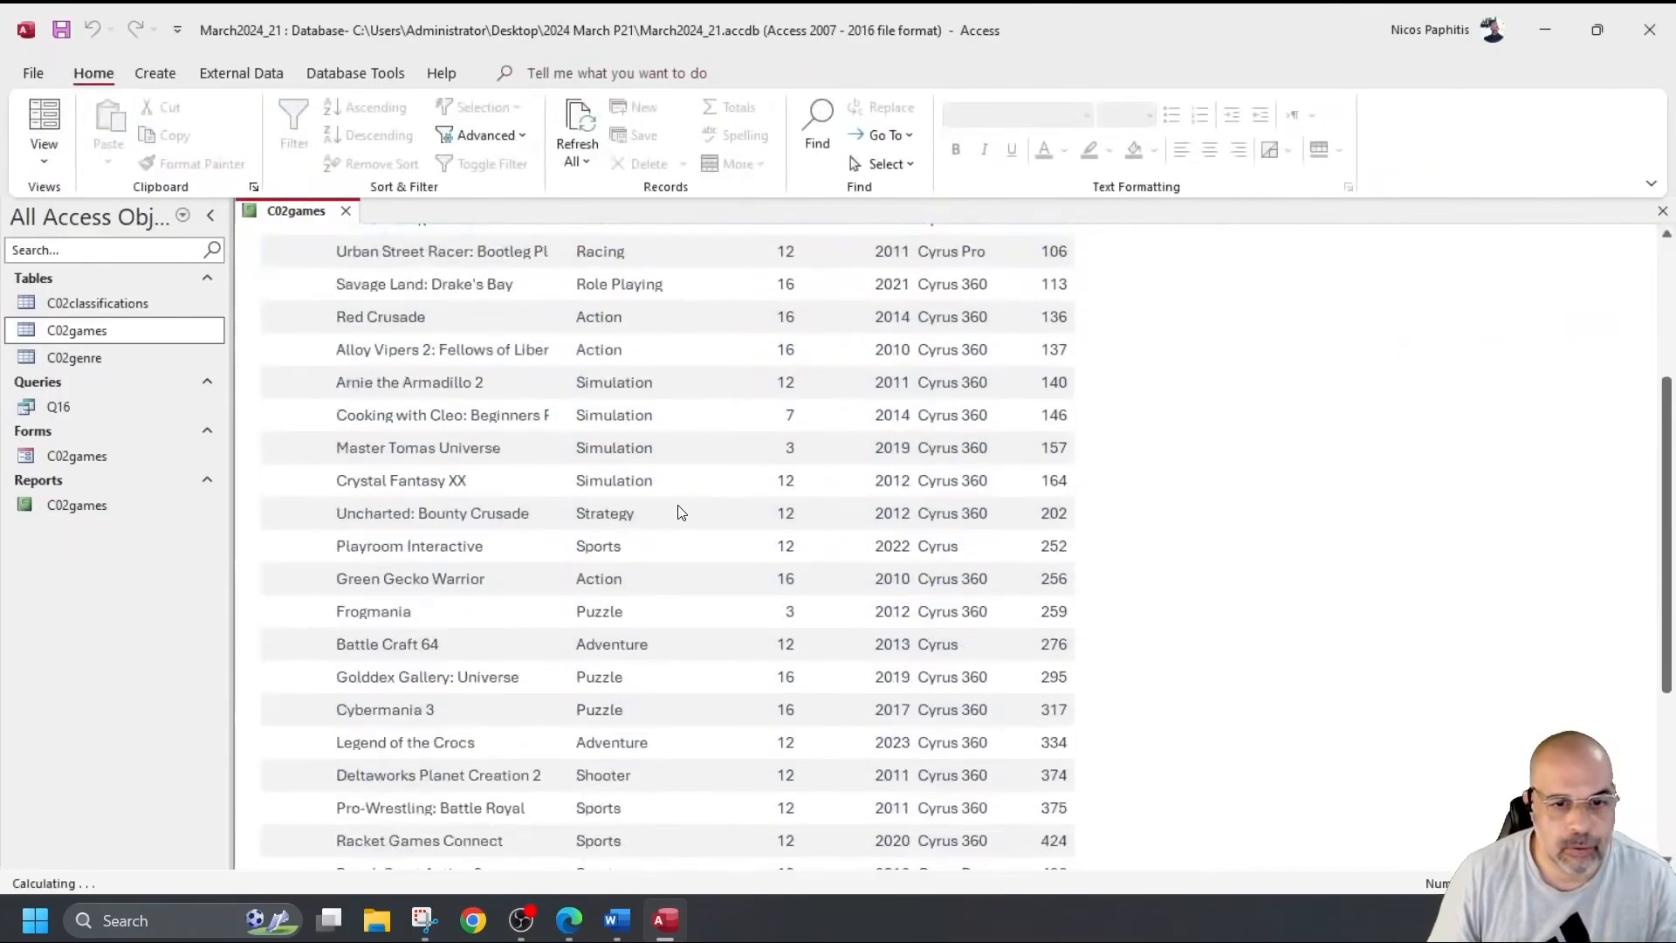
scroll(677, 514, "up", 3)
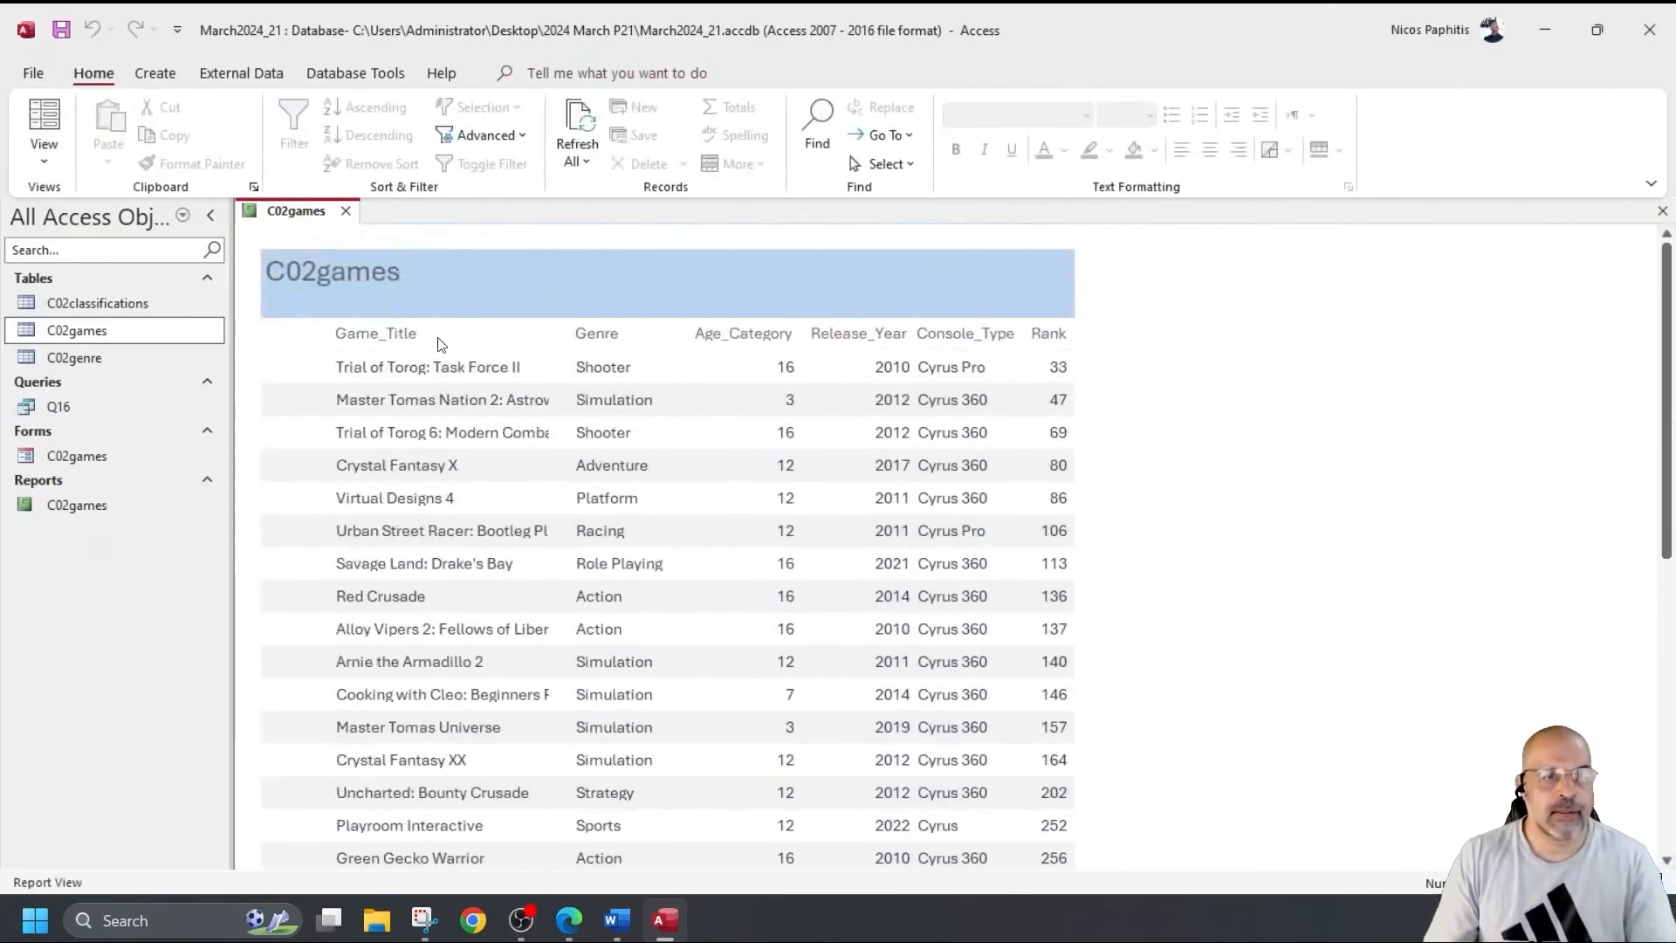
Select the Game_Title heading and field together and widen them so full titles show.
left_click(44, 157)
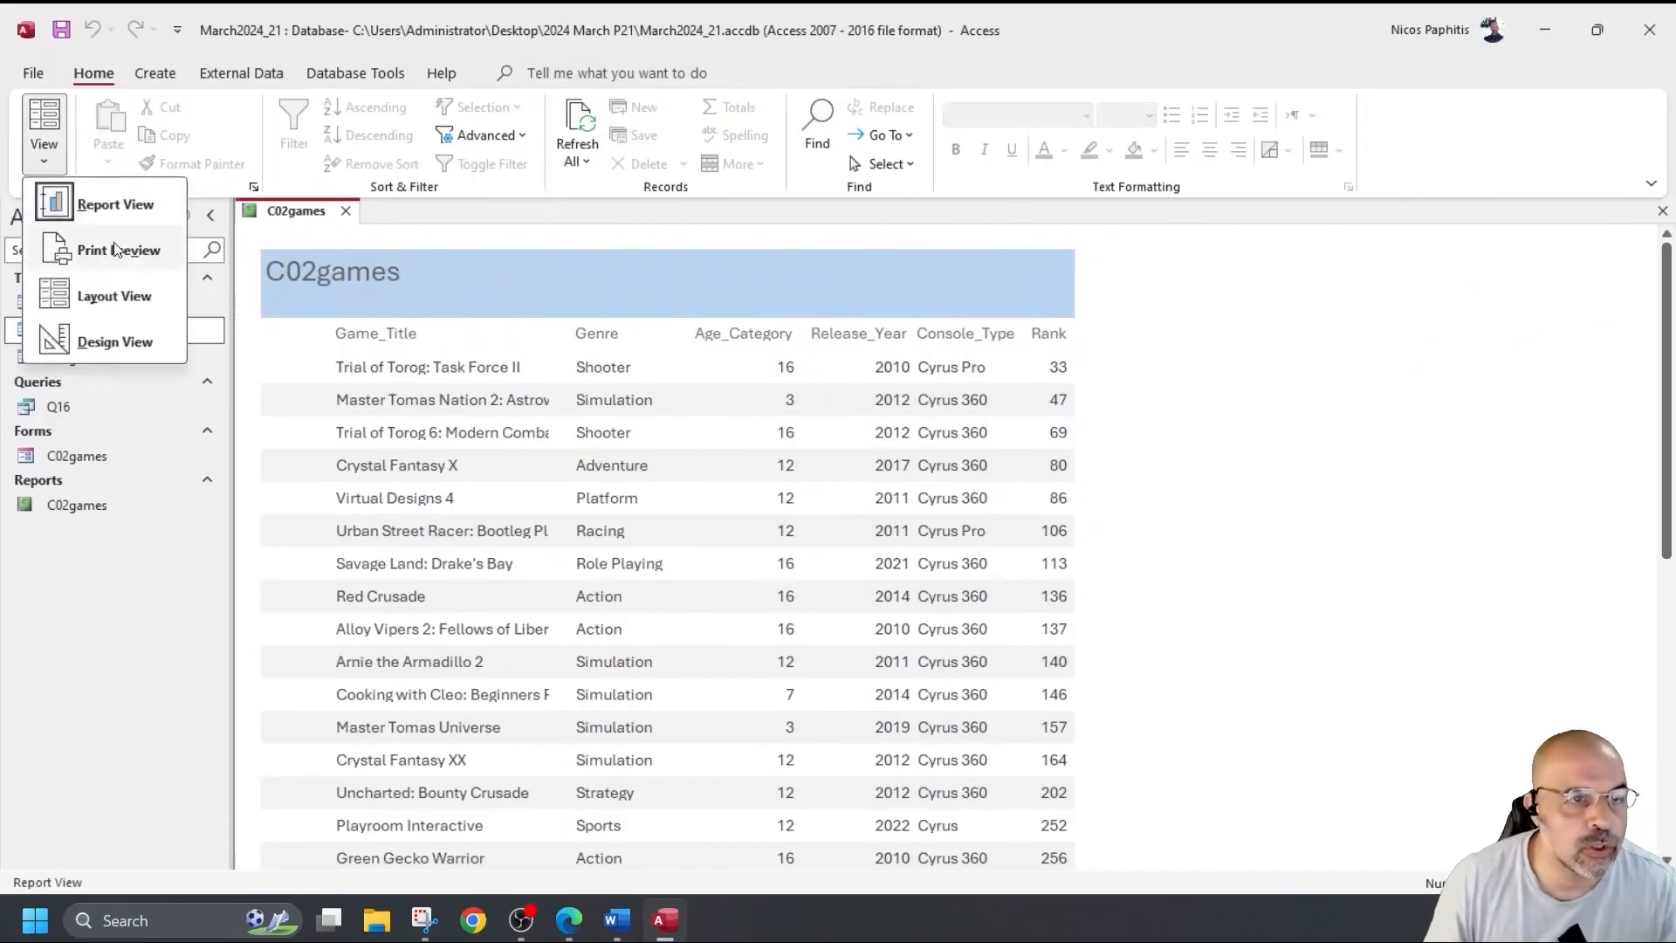
left_click(96, 340)
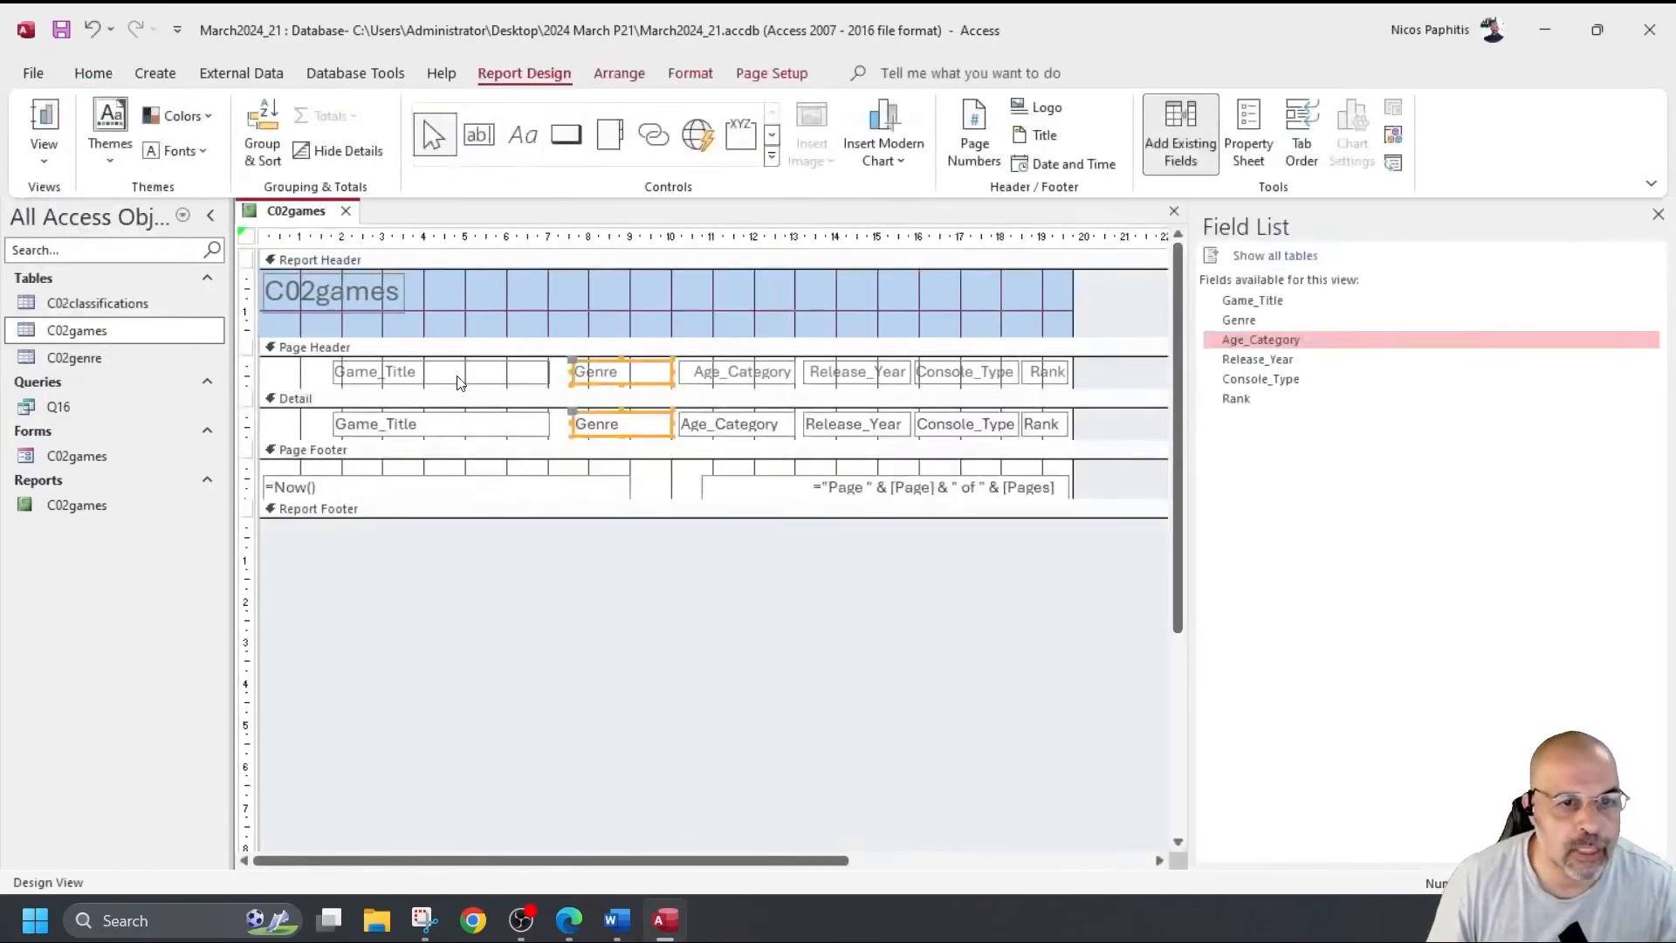
left_click_drag(304, 390, 354, 437)
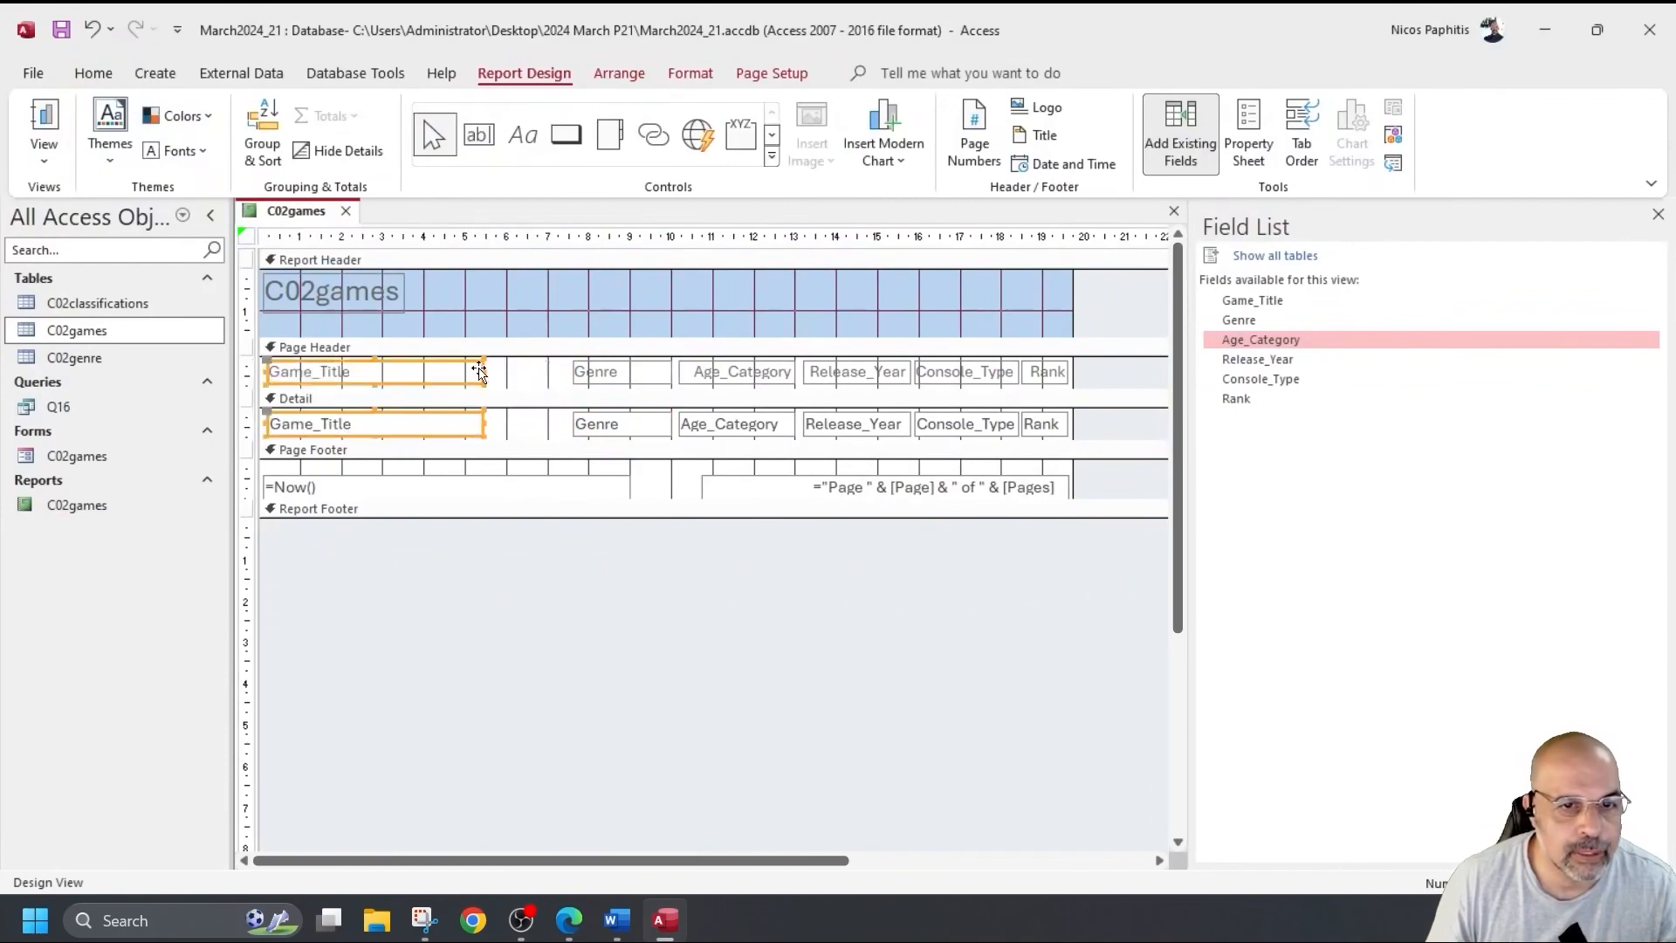
left_click_drag(483, 373, 569, 373)
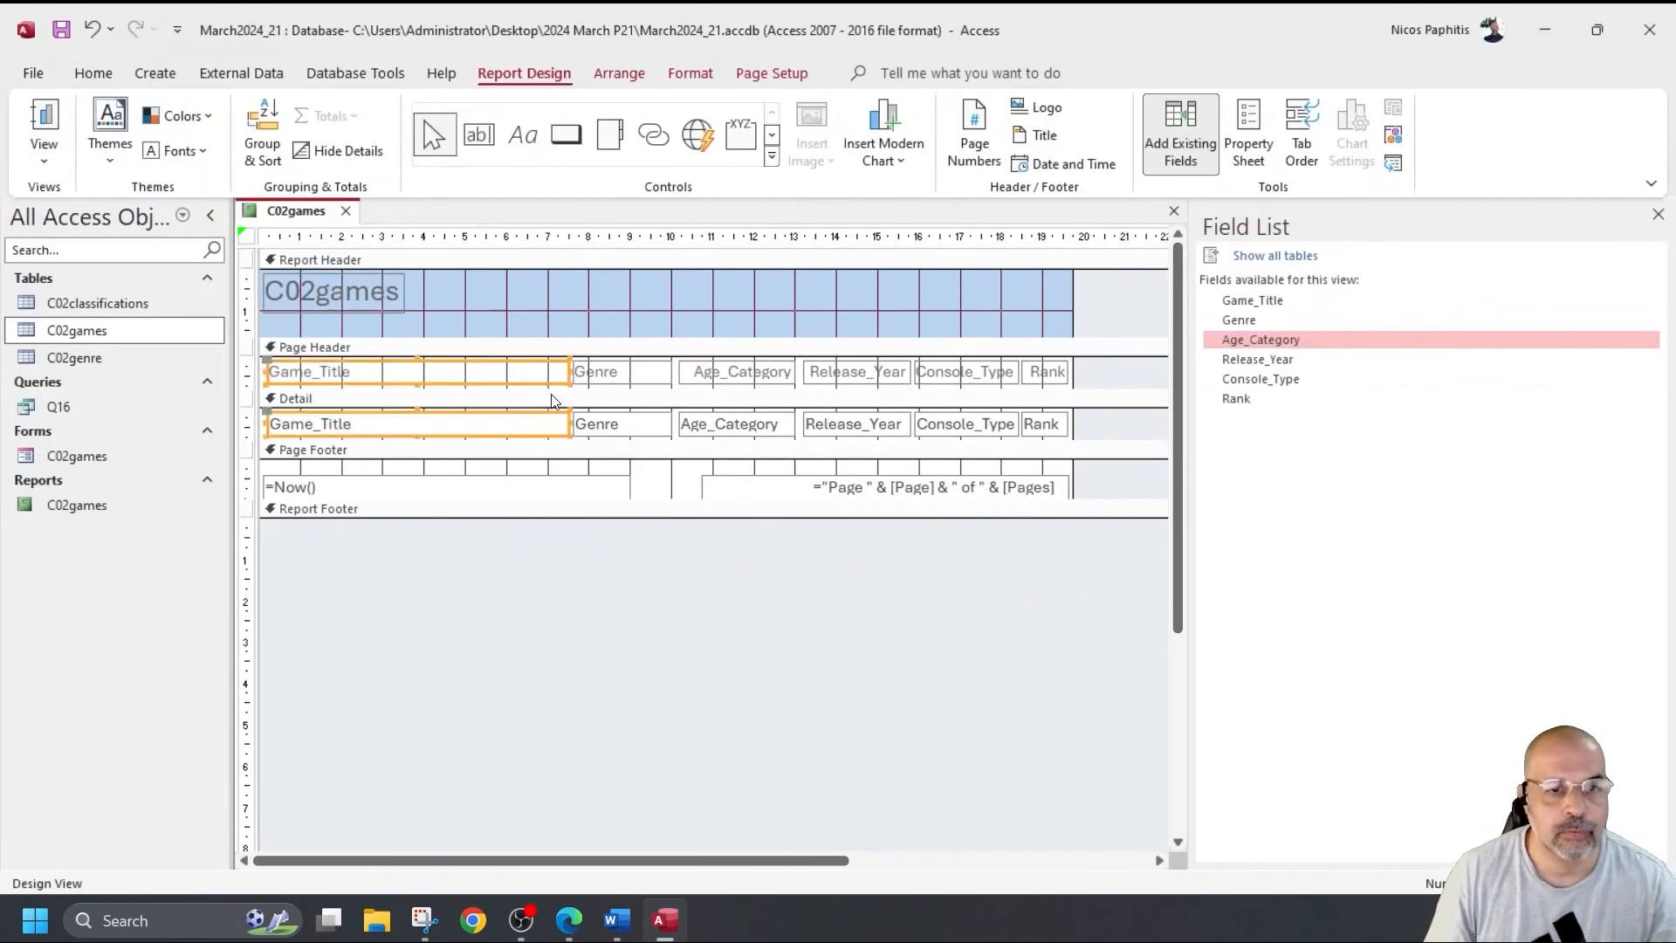
left_click(44, 122)
scroll(873, 375, "down", 10)
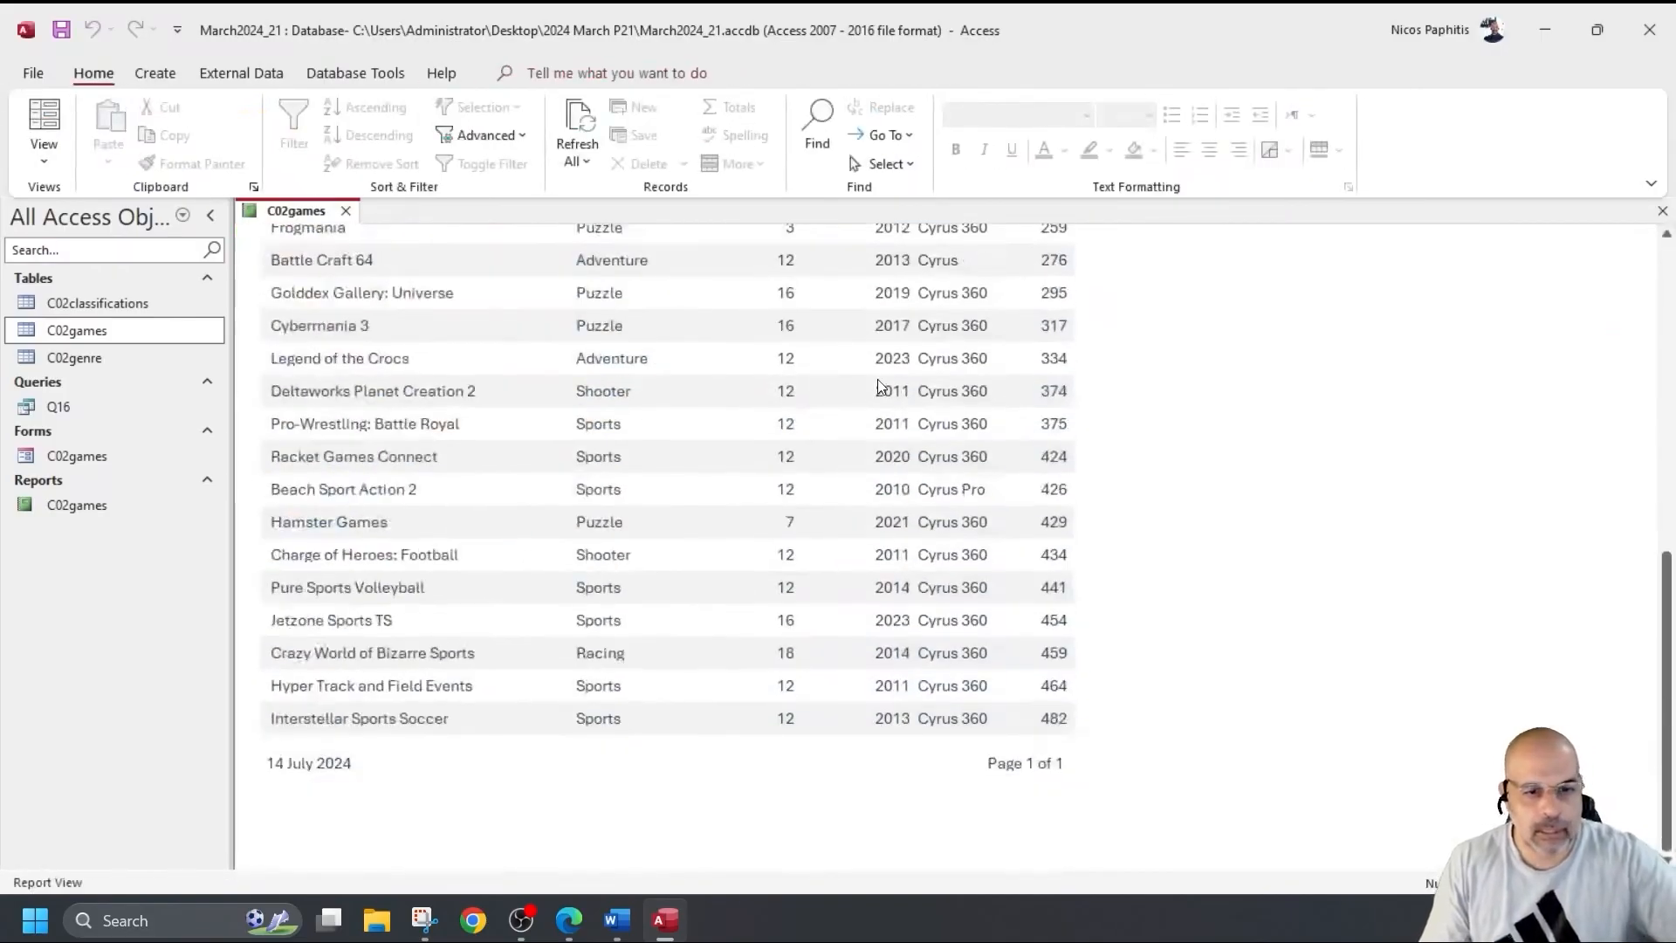
scroll(870, 373, "up", 10)
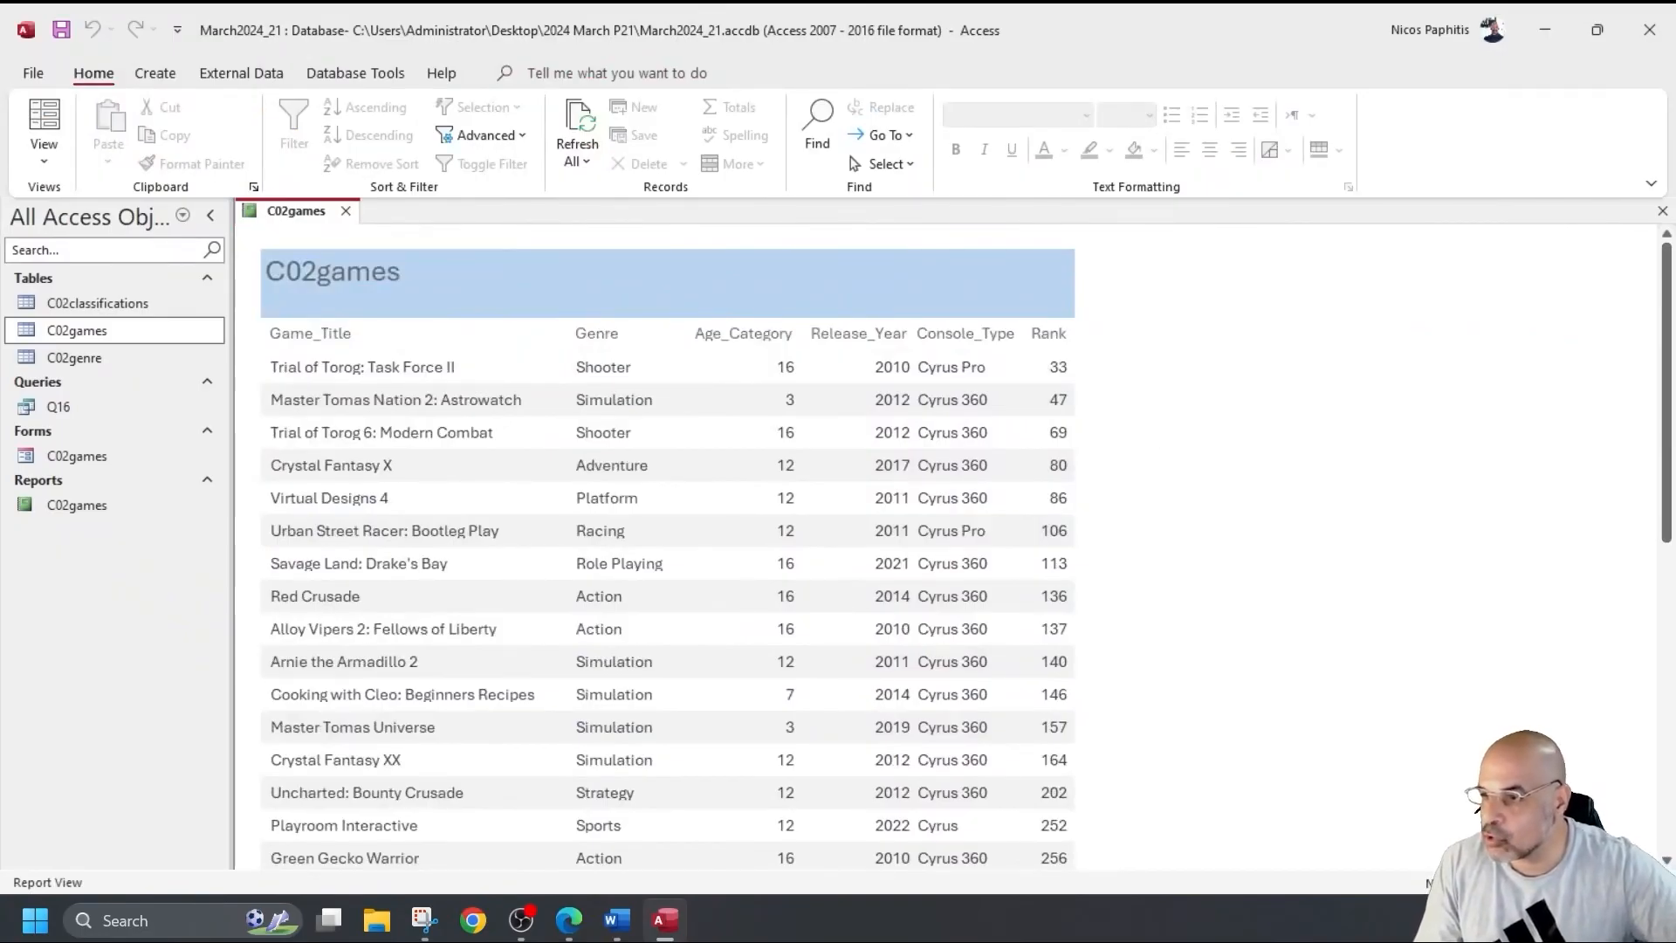
key("alt+Tab")
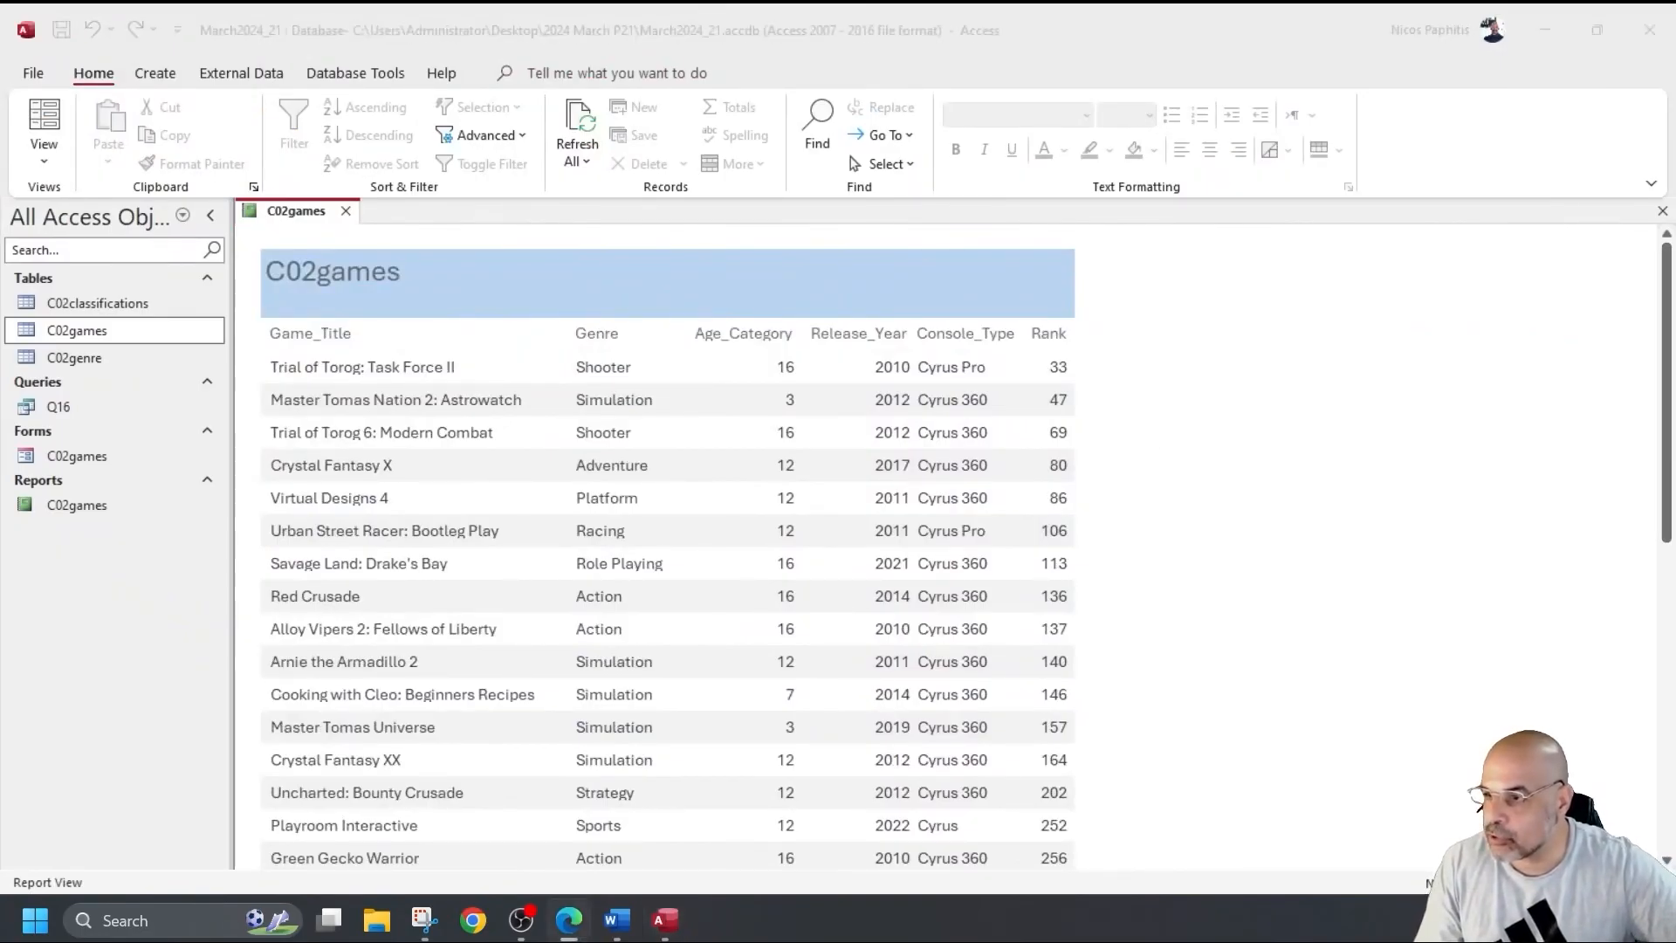
left_click(35, 74)
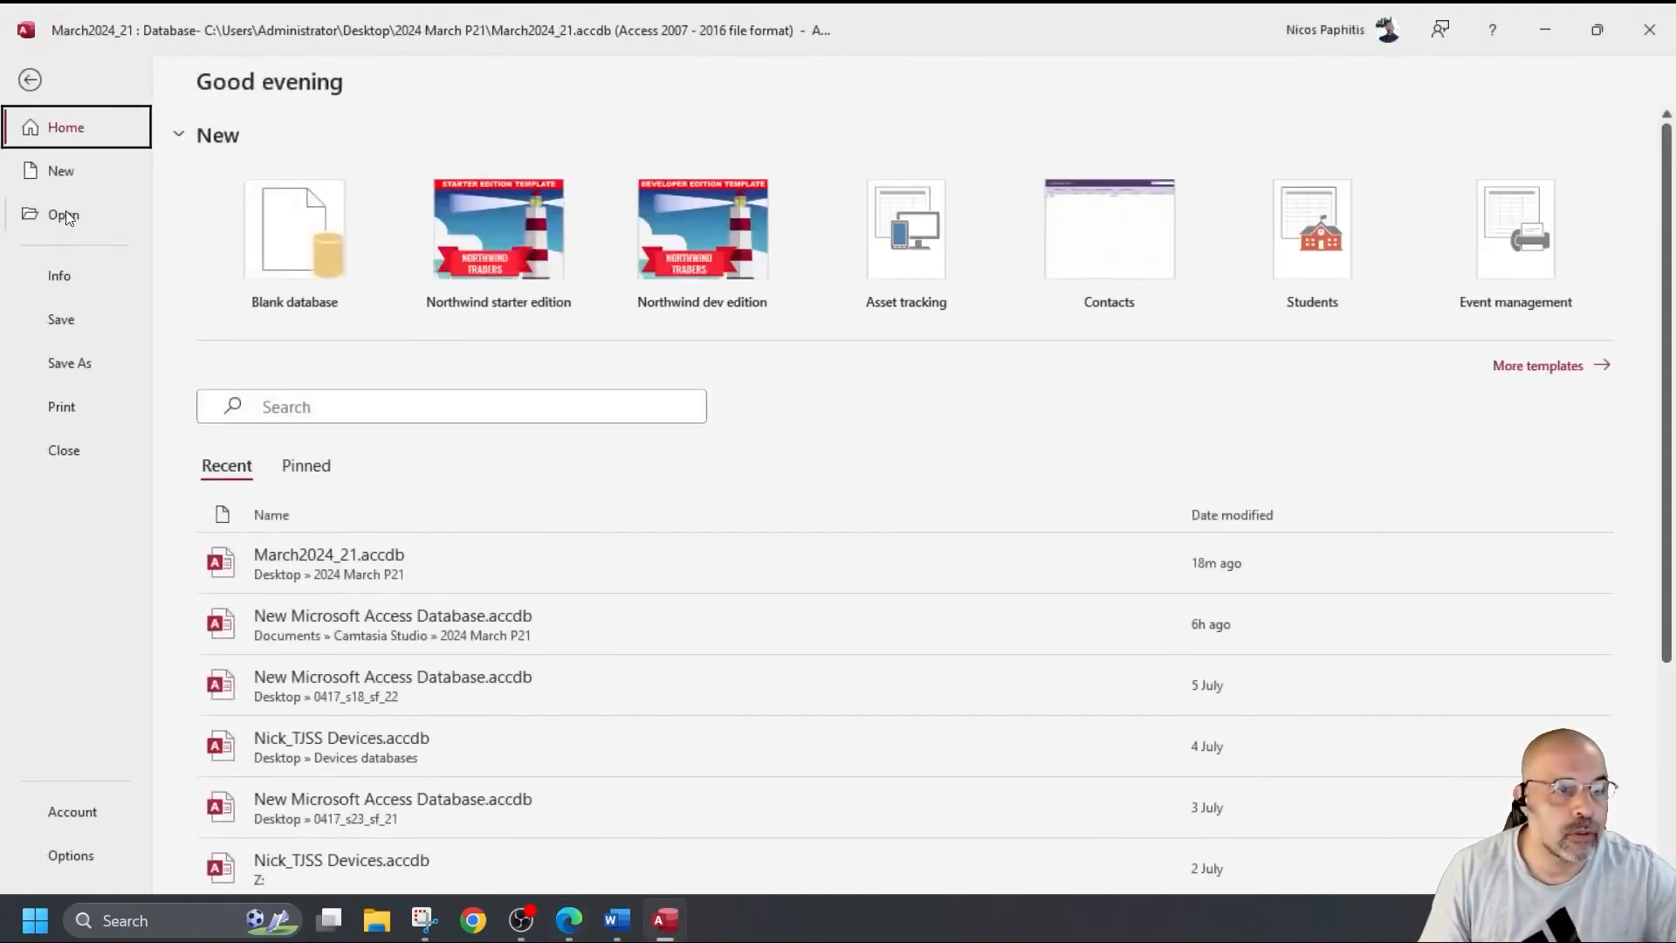
left_click(61, 406)
left_click(266, 322)
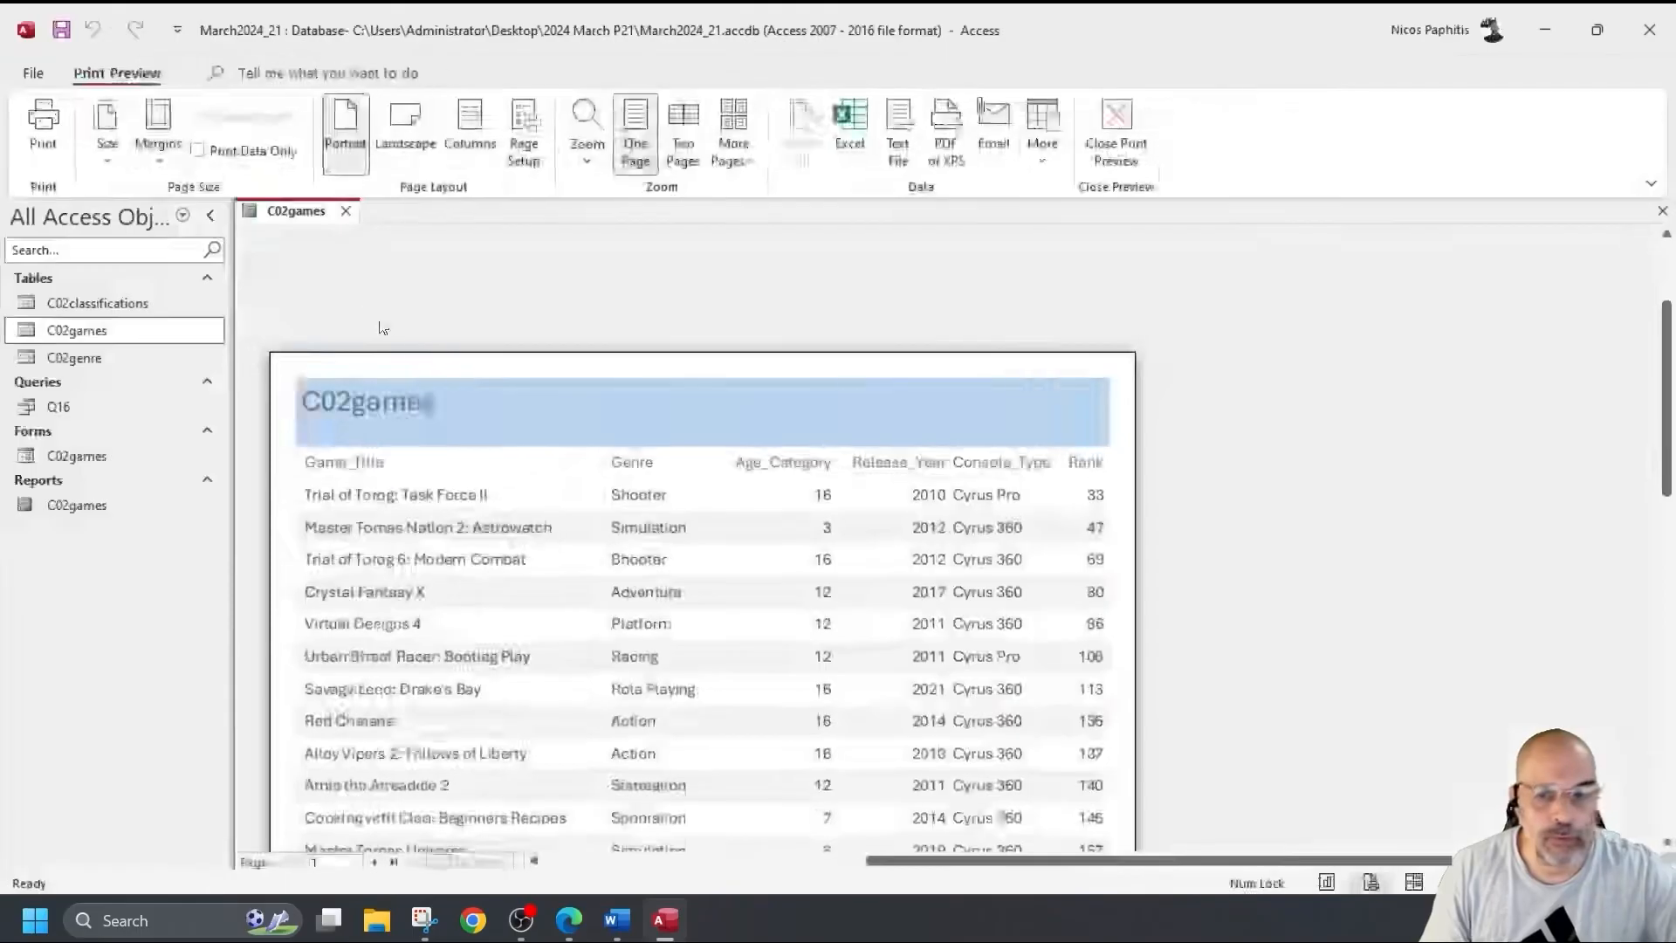
left_click(546, 543)
scroll(547, 542, "down", 3)
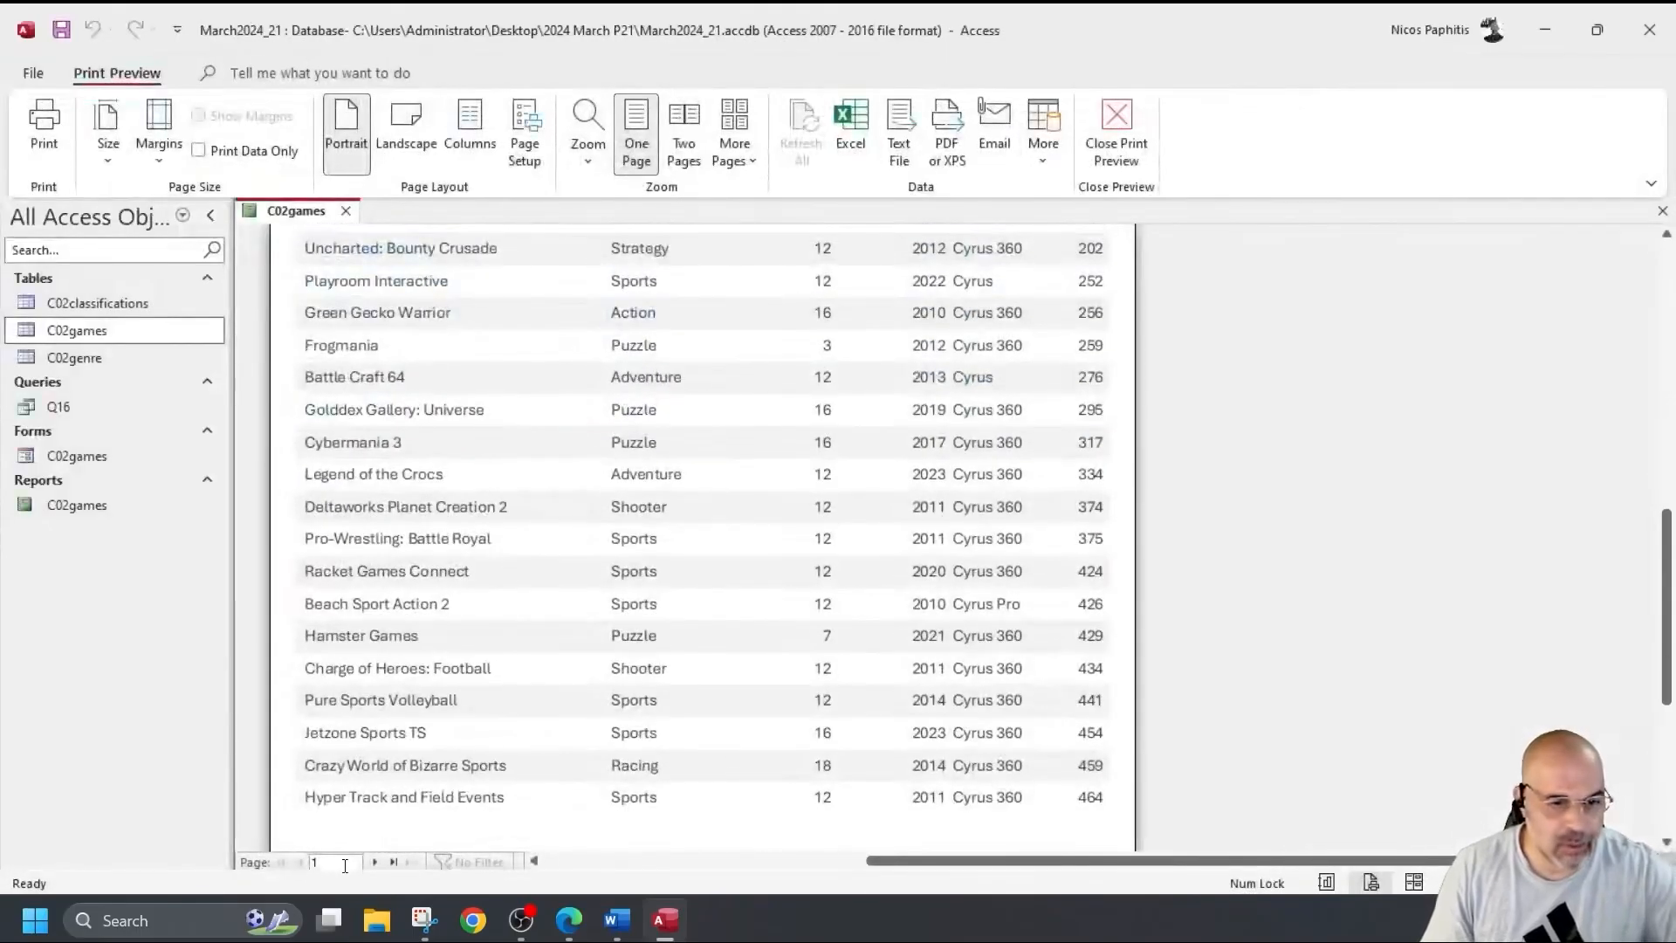
scroll(449, 732, "down", 3)
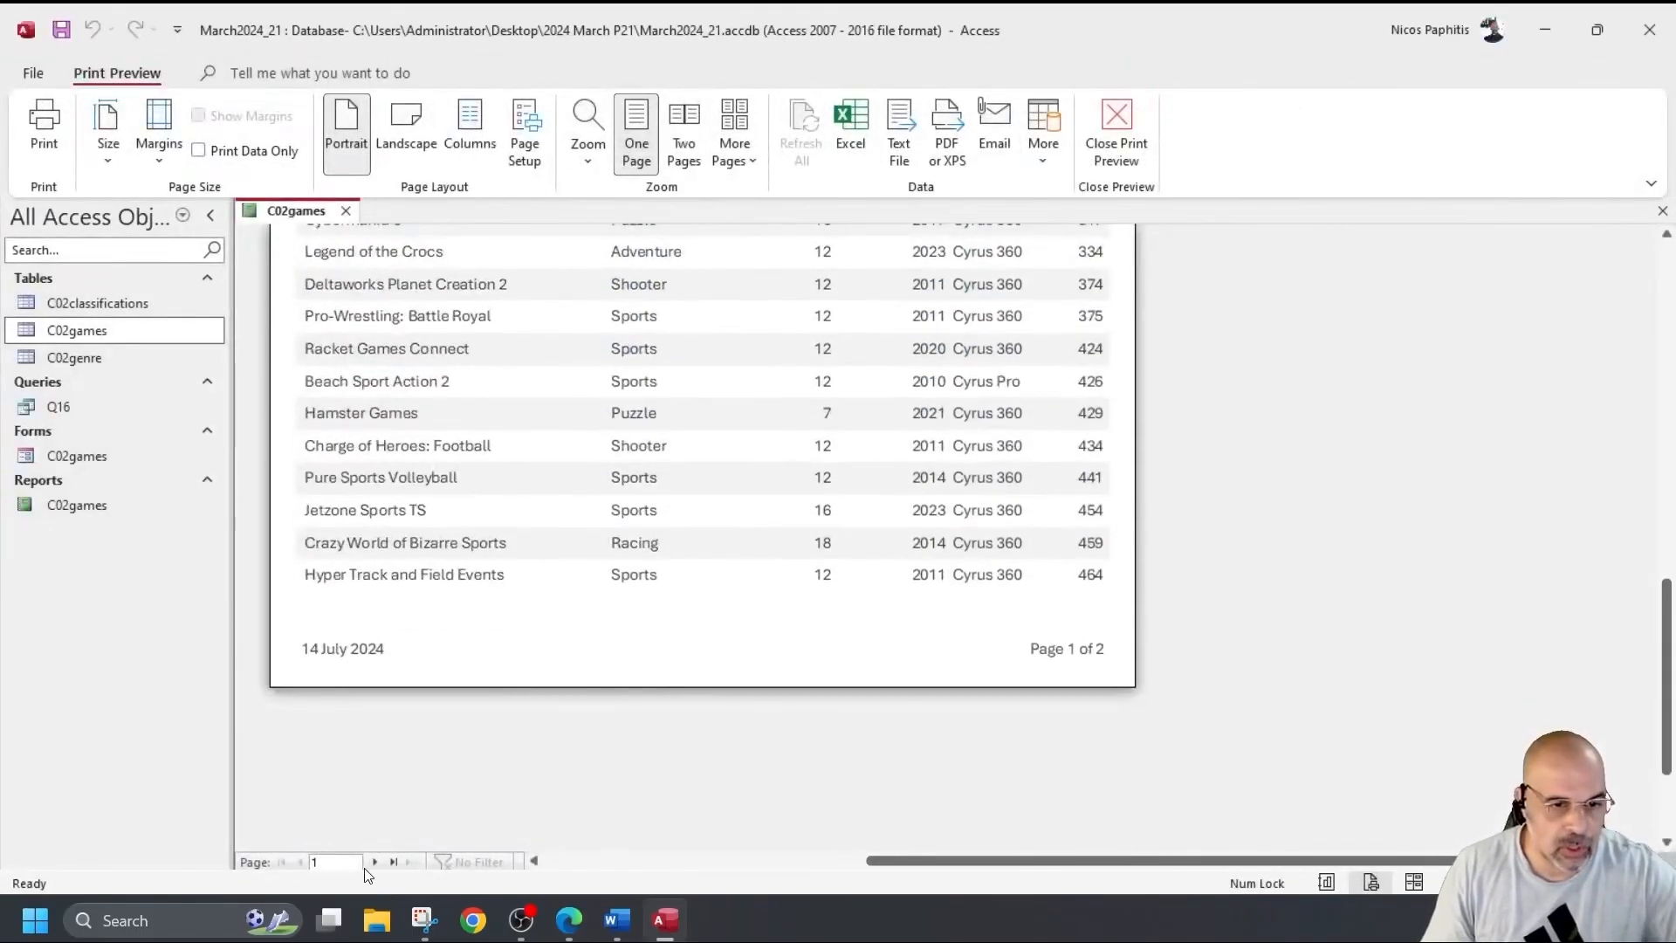
left_click(374, 862)
scroll(585, 602, "up", 5)
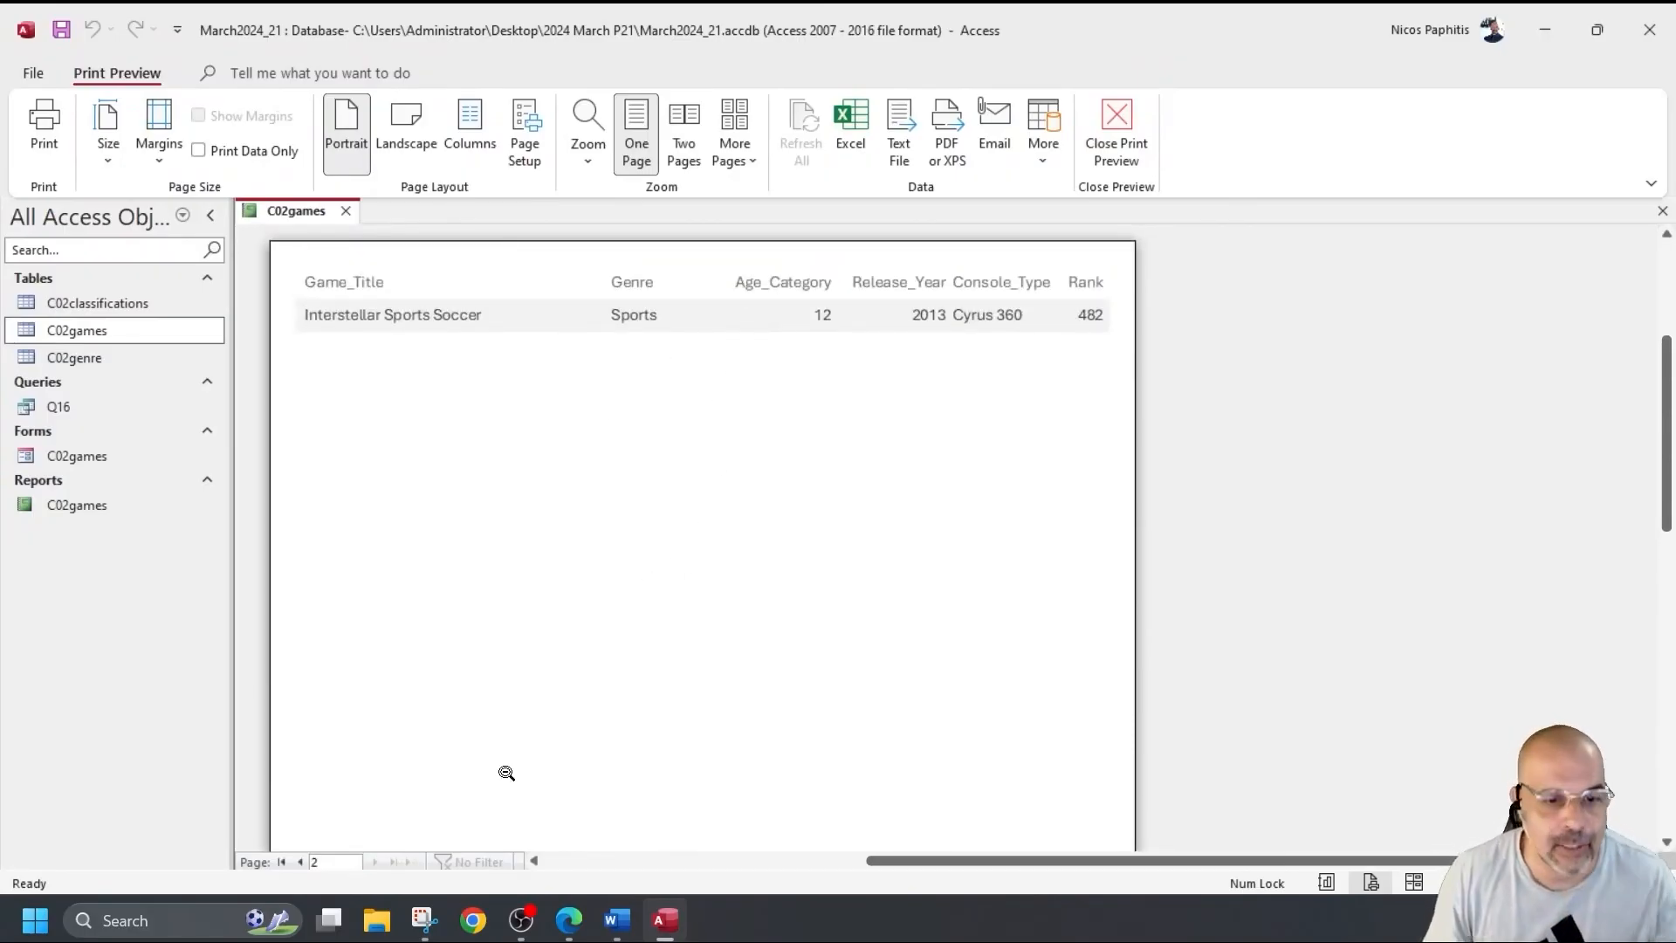
left_click(282, 862)
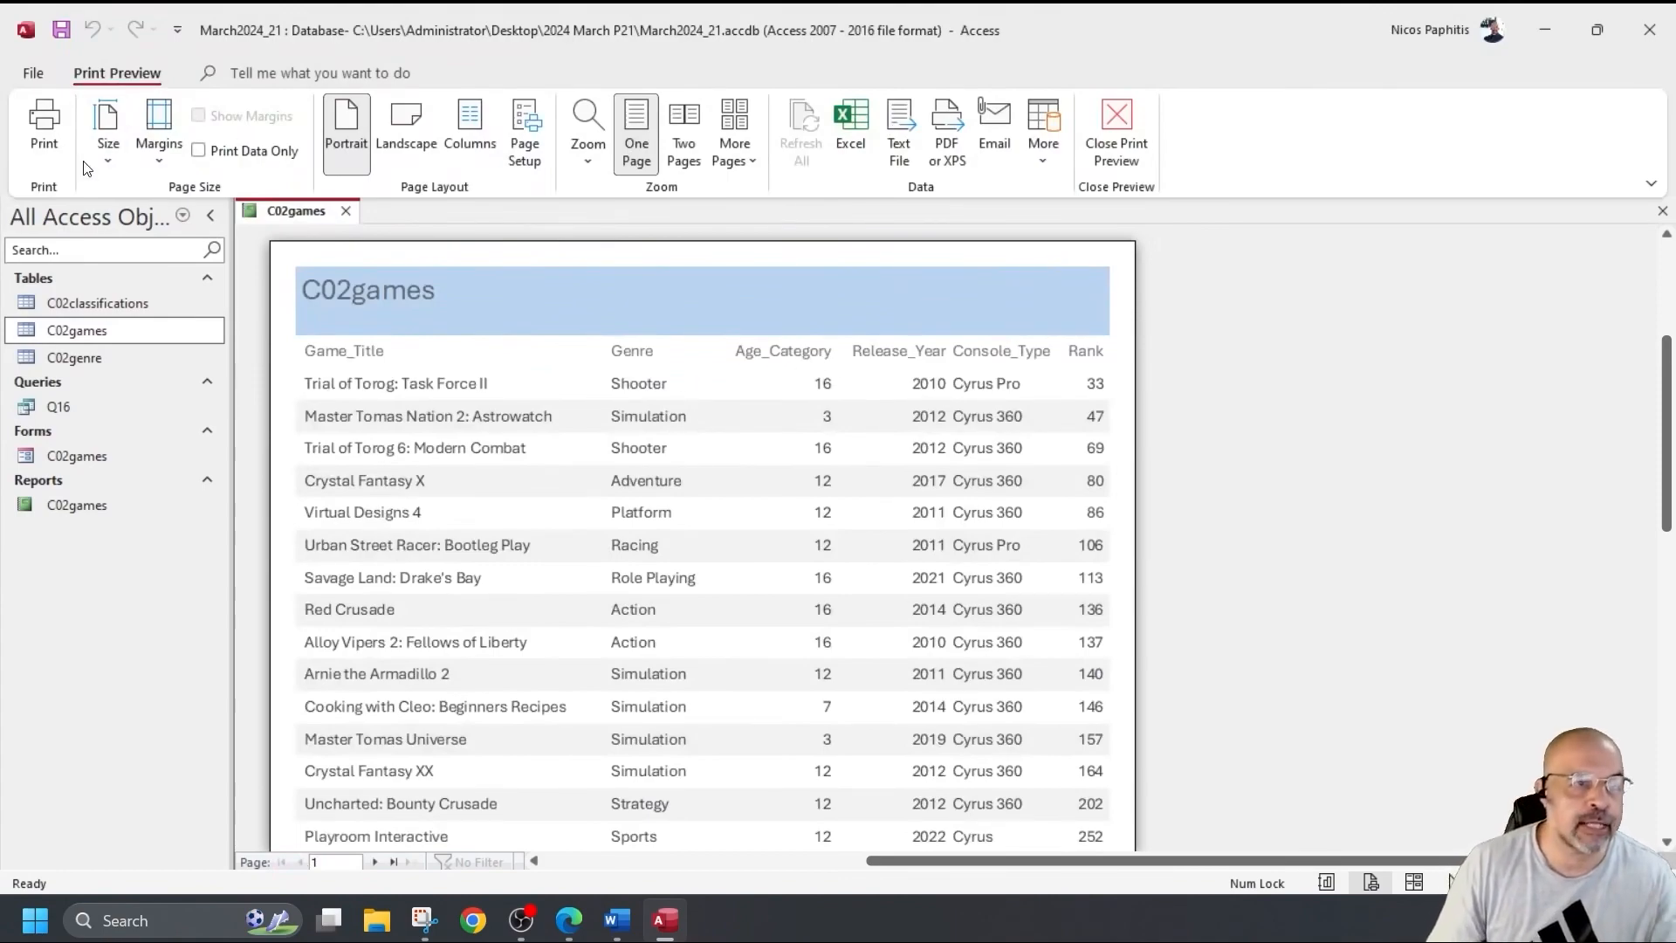
Close print preview and scroll through the C02games report in Report View.
left_click(1114, 114)
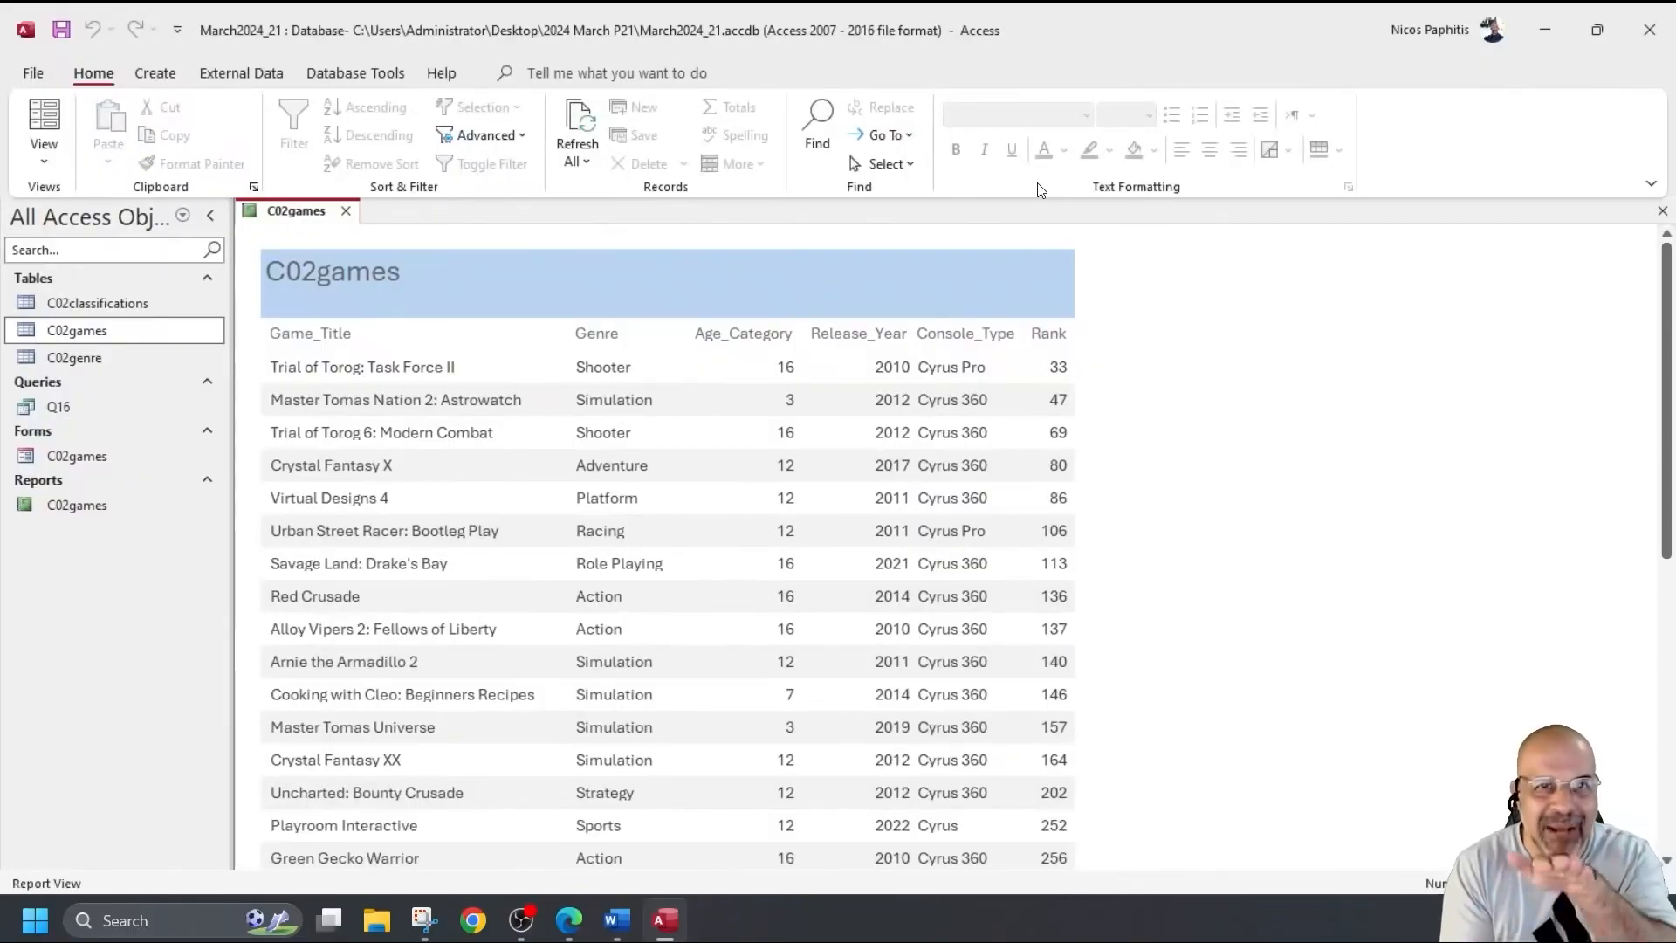
scroll(987, 258, "down", 5)
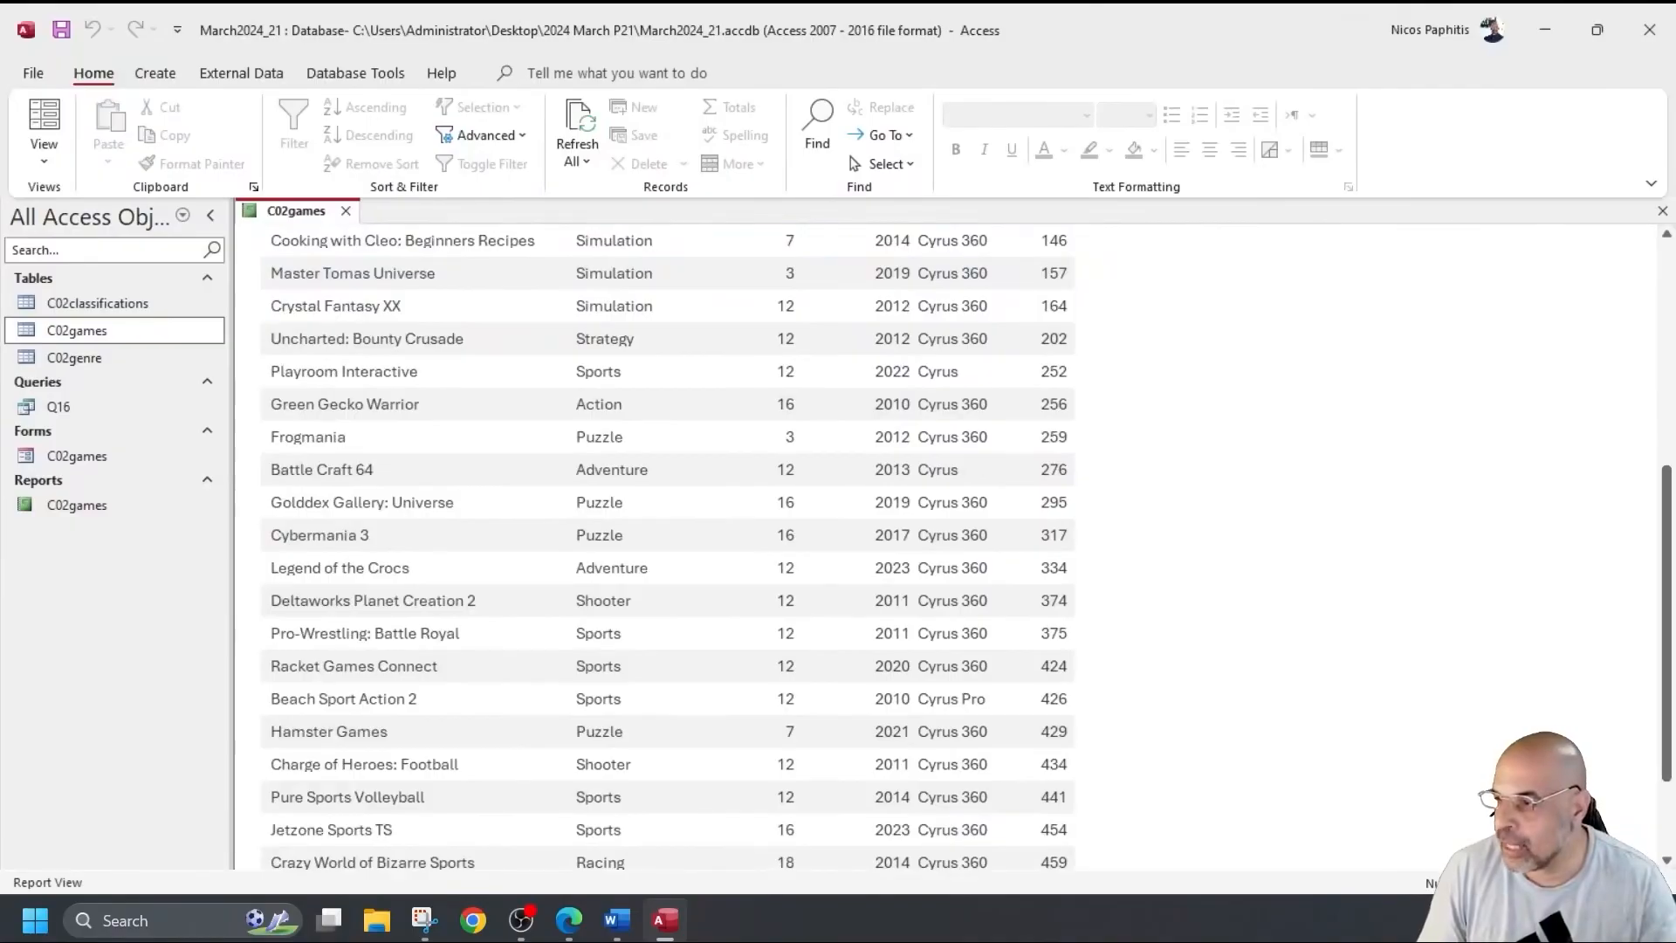
key("alt+Tab")
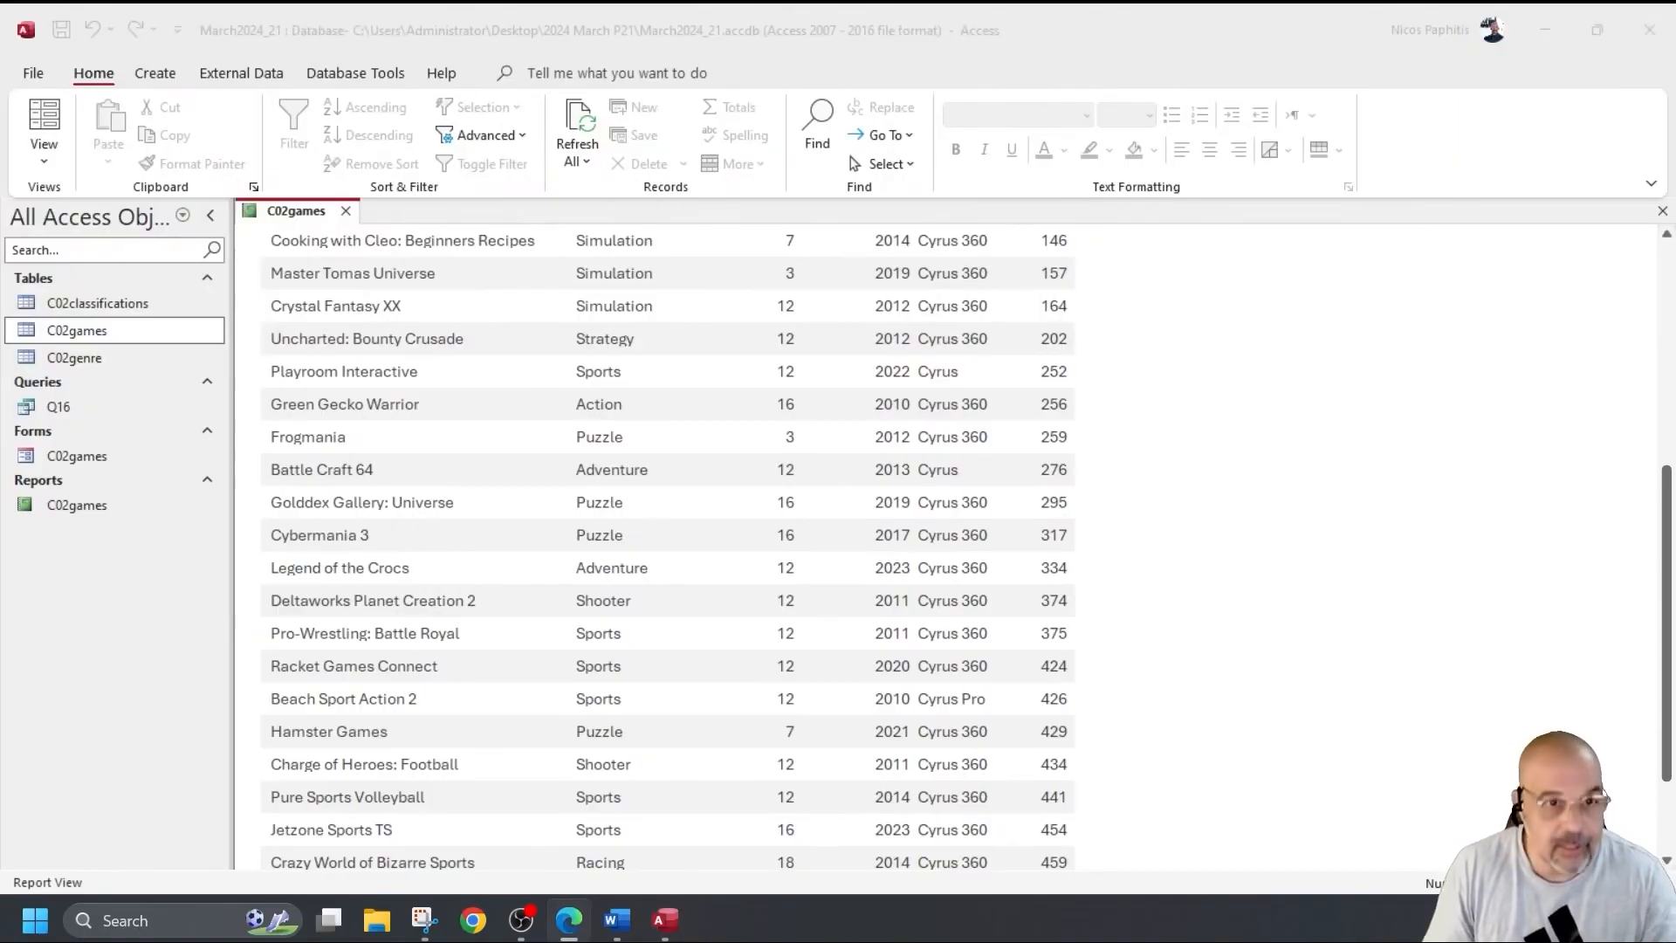
scroll(426, 229, "up", 3)
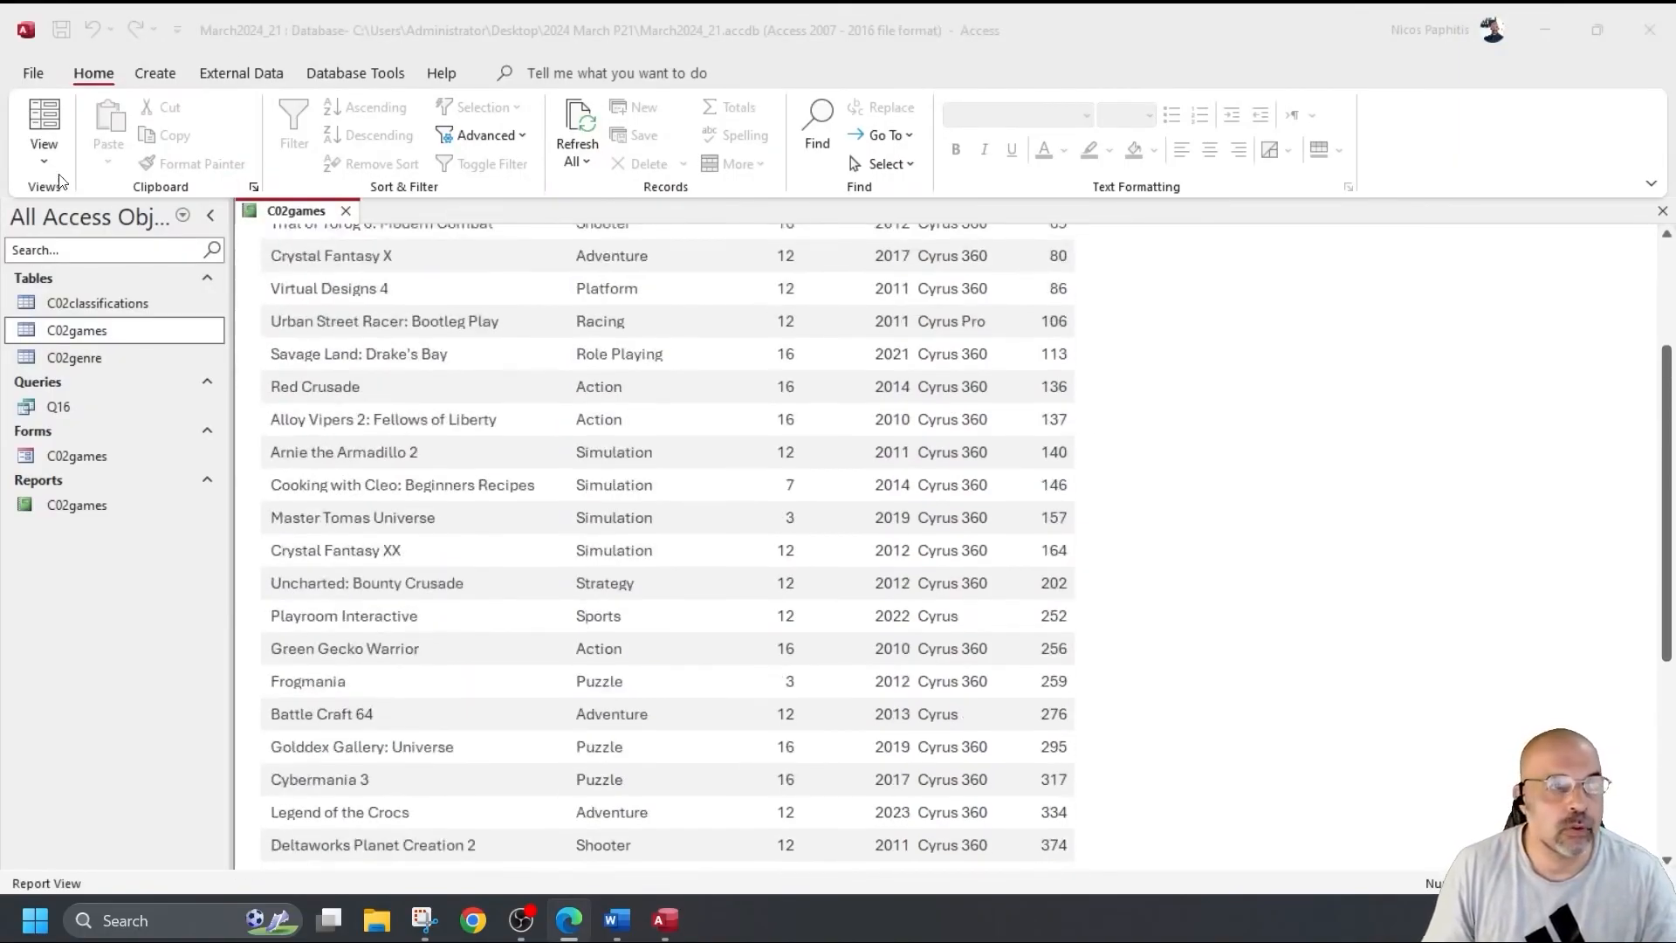
left_click(45, 154)
In Design View, replace the report title with 'Latest Cyrus Console Games'.
left_click(114, 342)
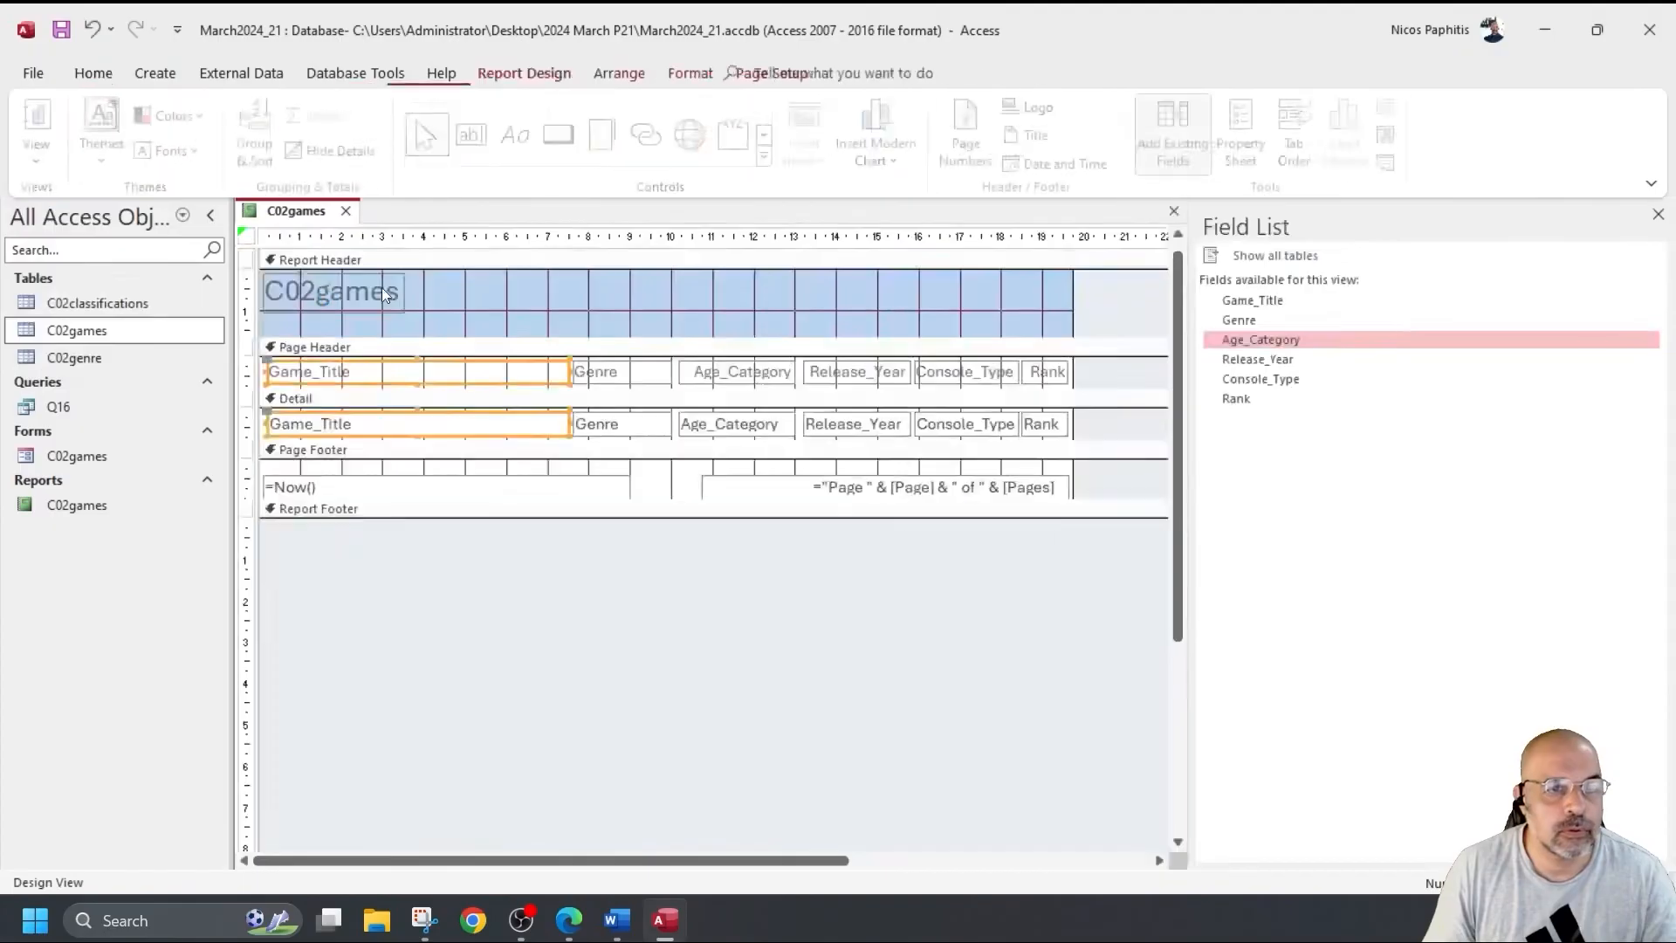
double_click(363, 292)
double_click(365, 293)
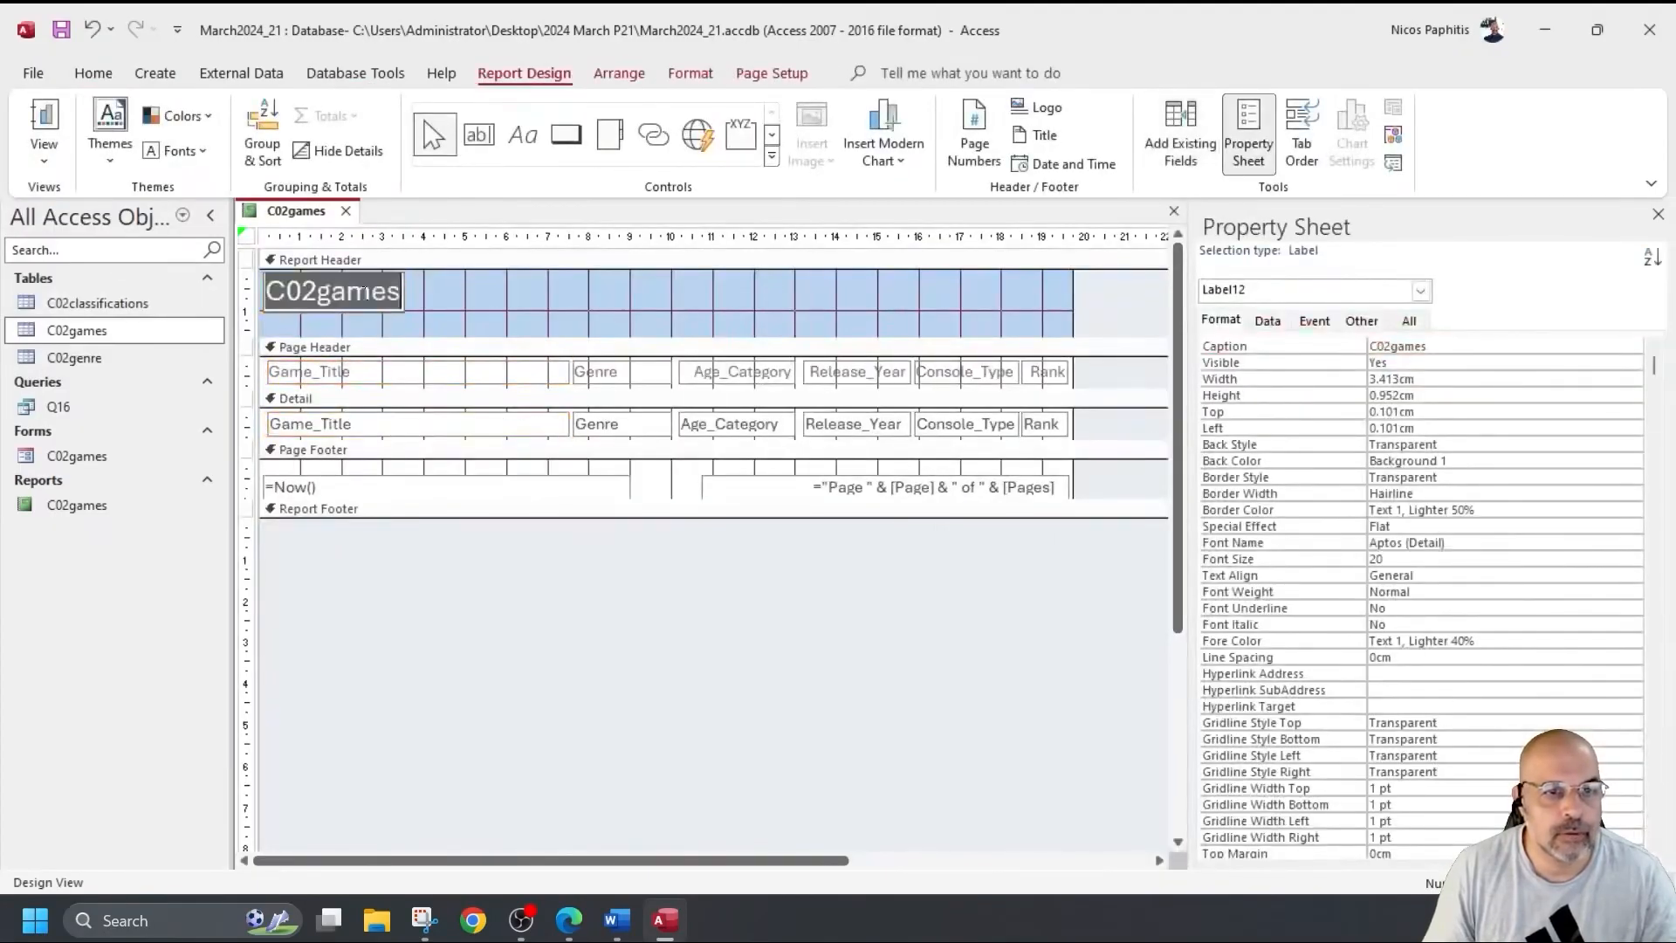
type("Latest Cyrus Console Games")
Shorten the report header and delete the footer's date and page-number boxes.
left_click_drag(489, 339, 494, 329)
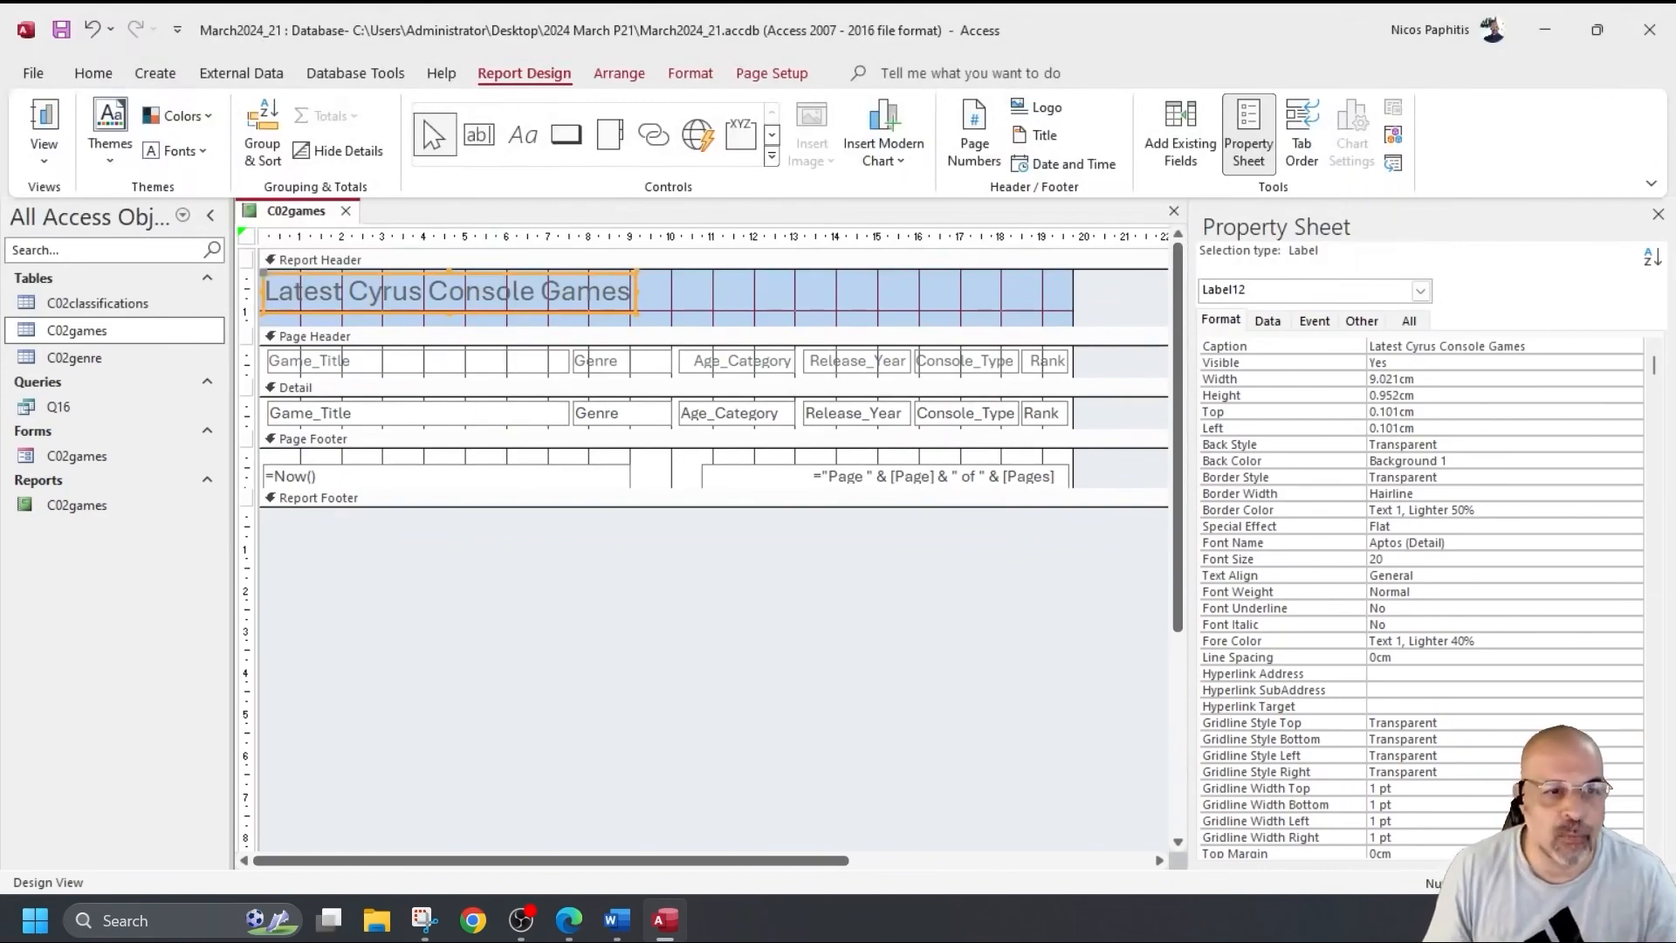
left_click_drag(323, 456, 906, 486)
key("Delete")
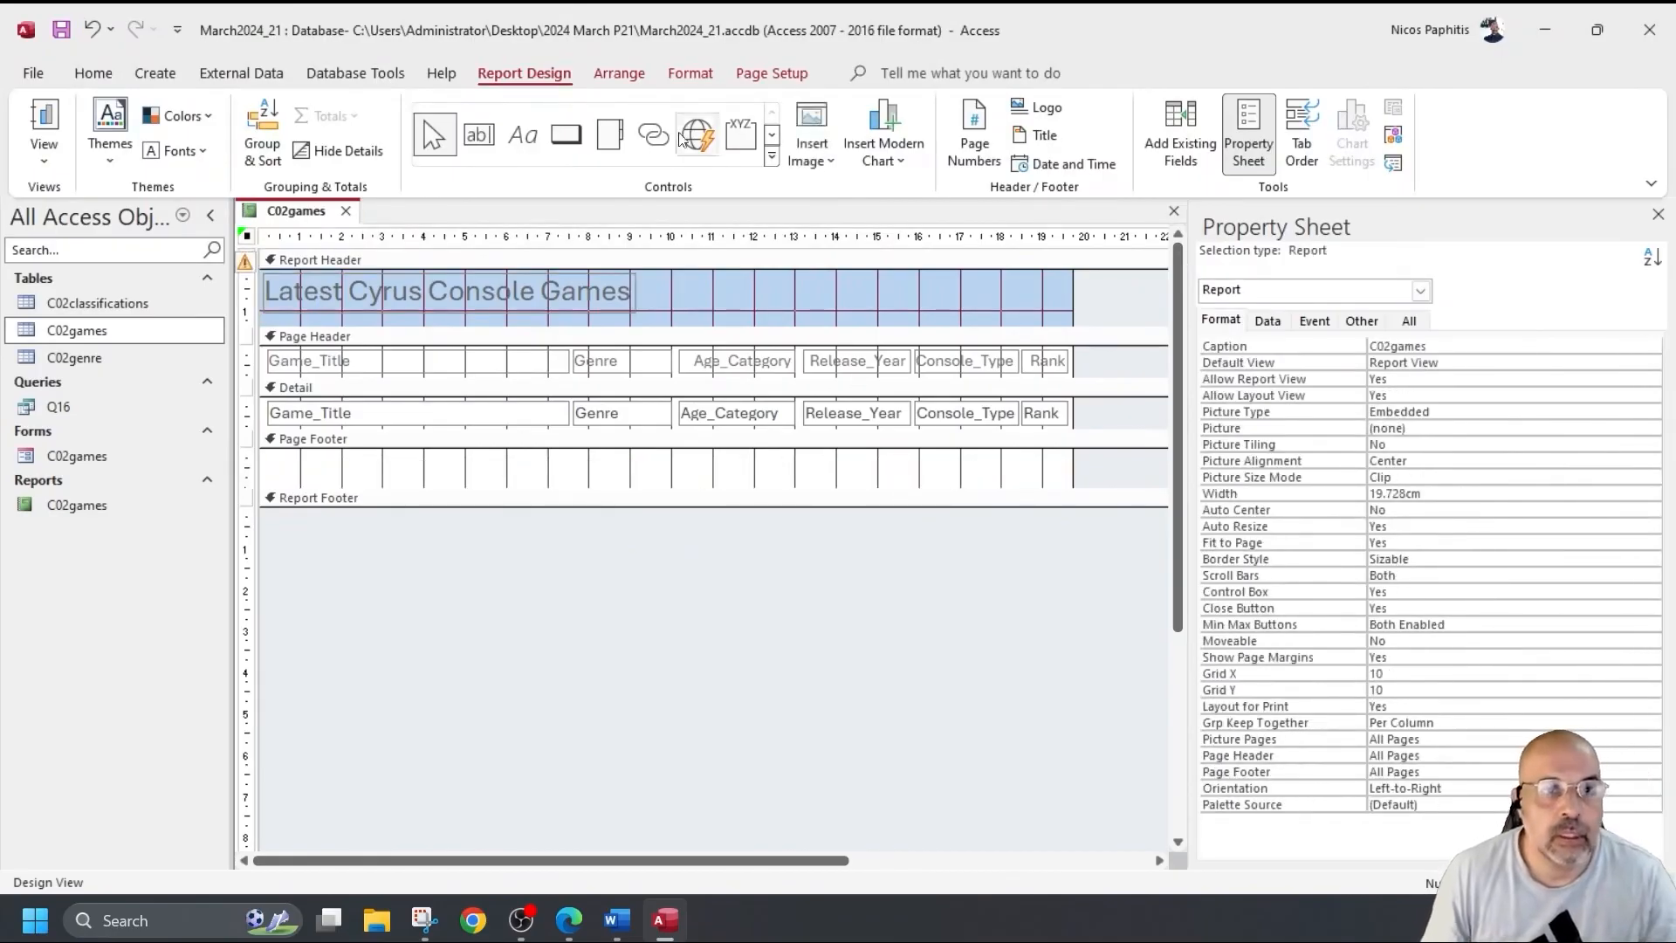
Add a Page Footer label with the candidate's name, centre and candidate numbers, then view the report.
left_click(524, 133)
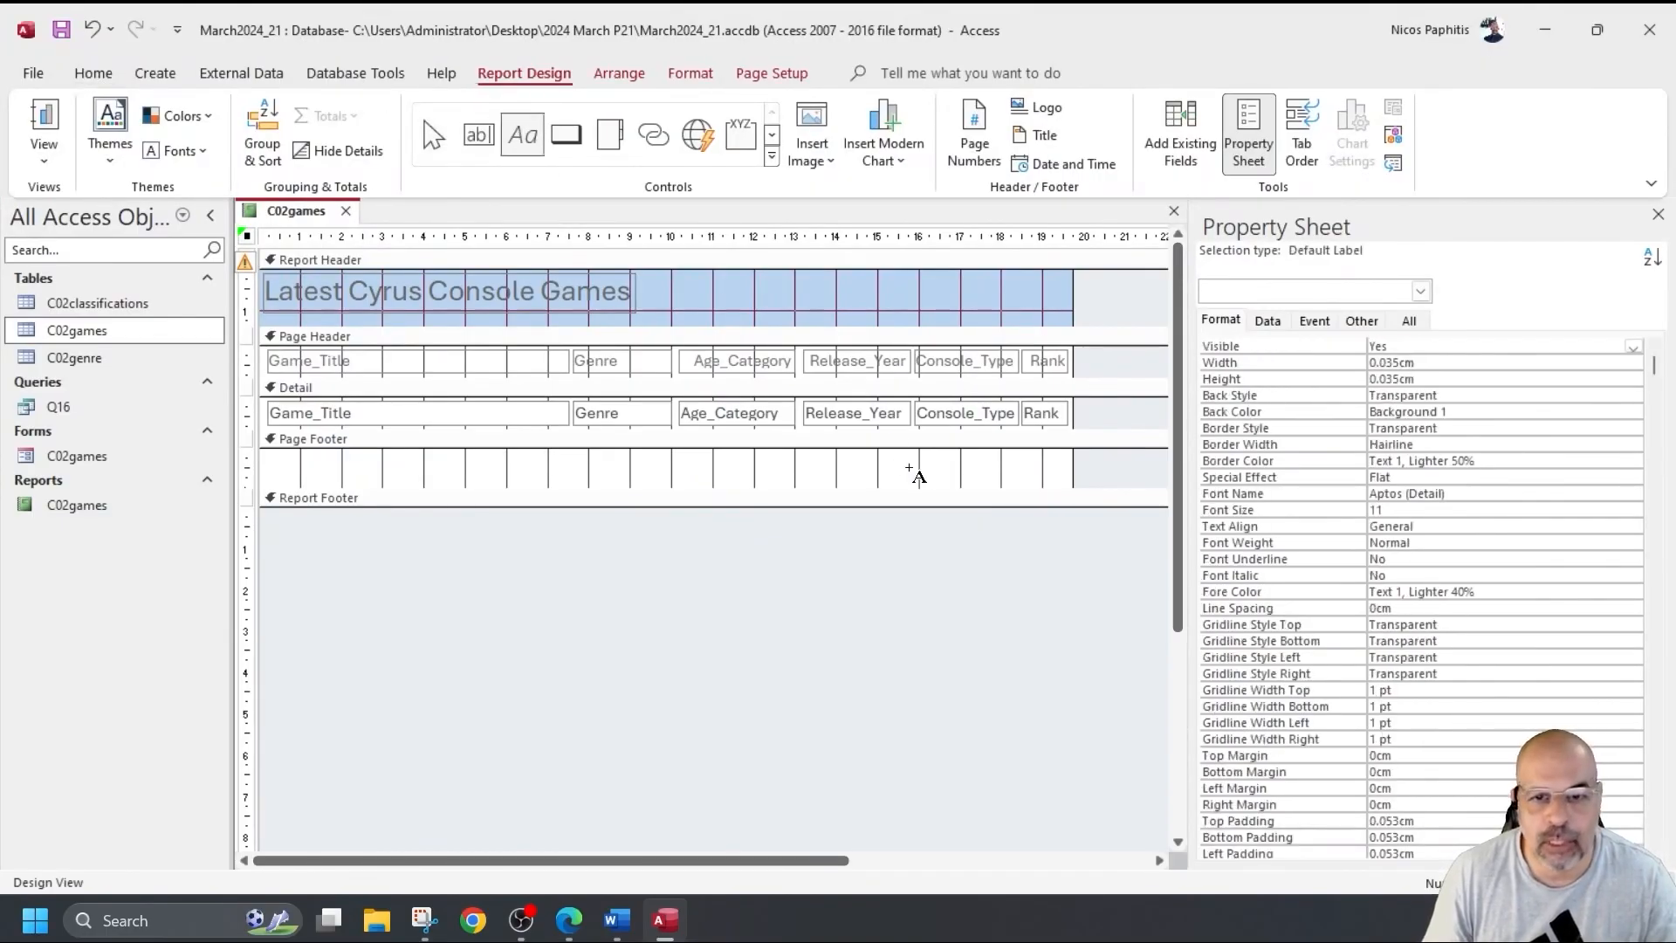
left_click_drag(266, 455, 504, 487)
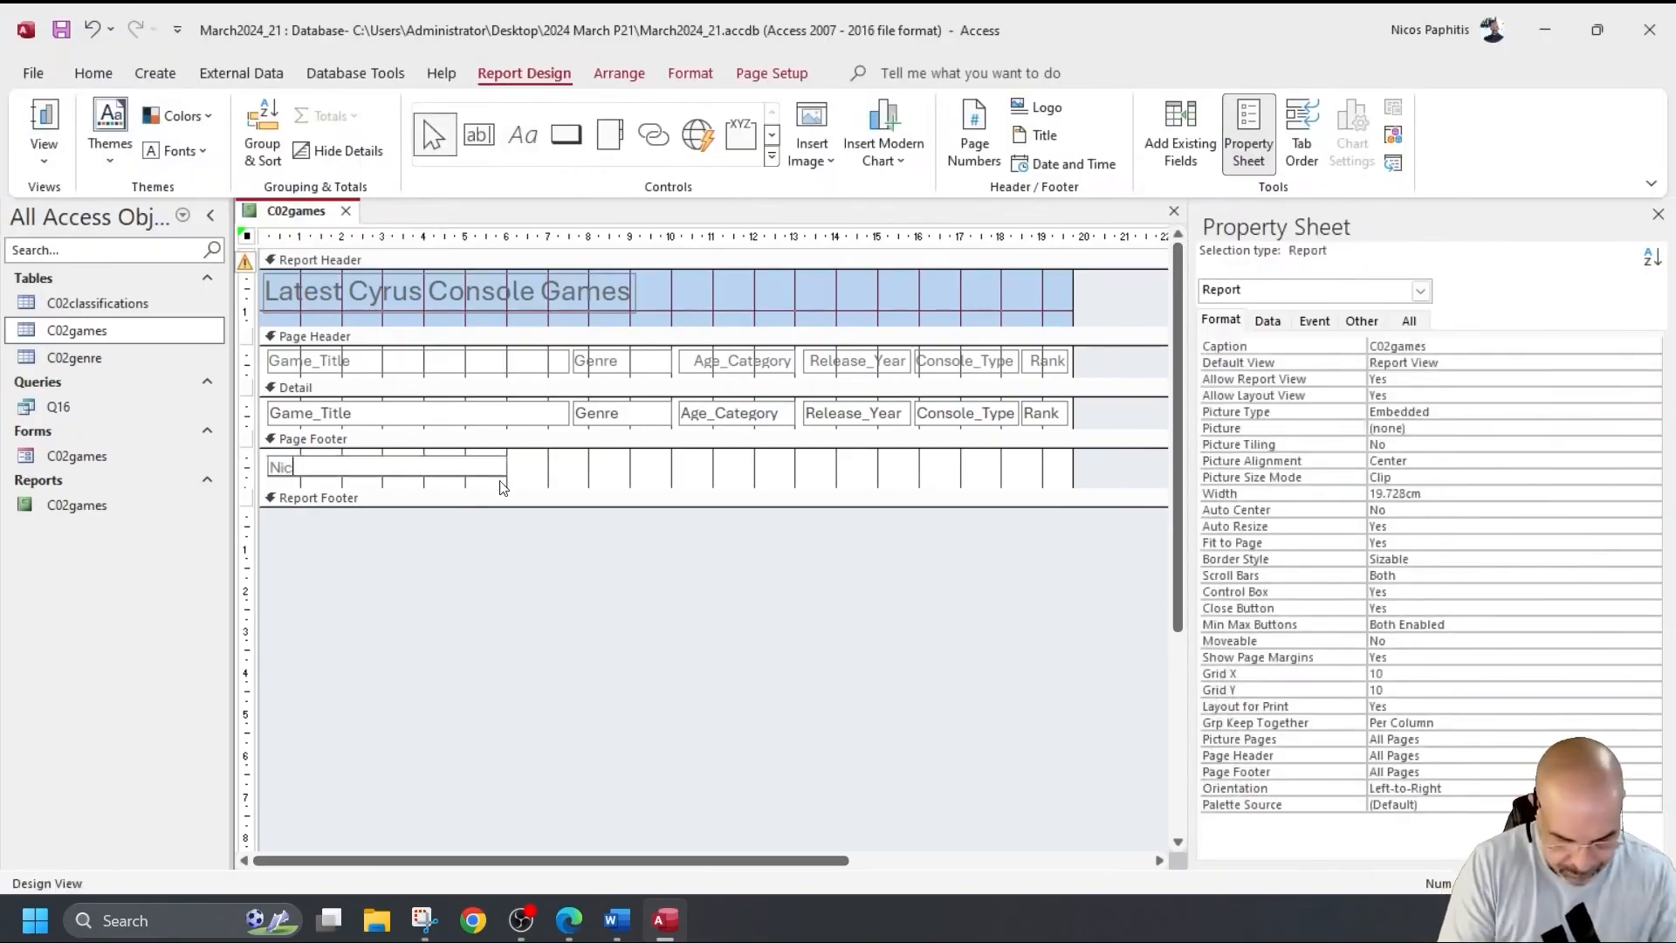
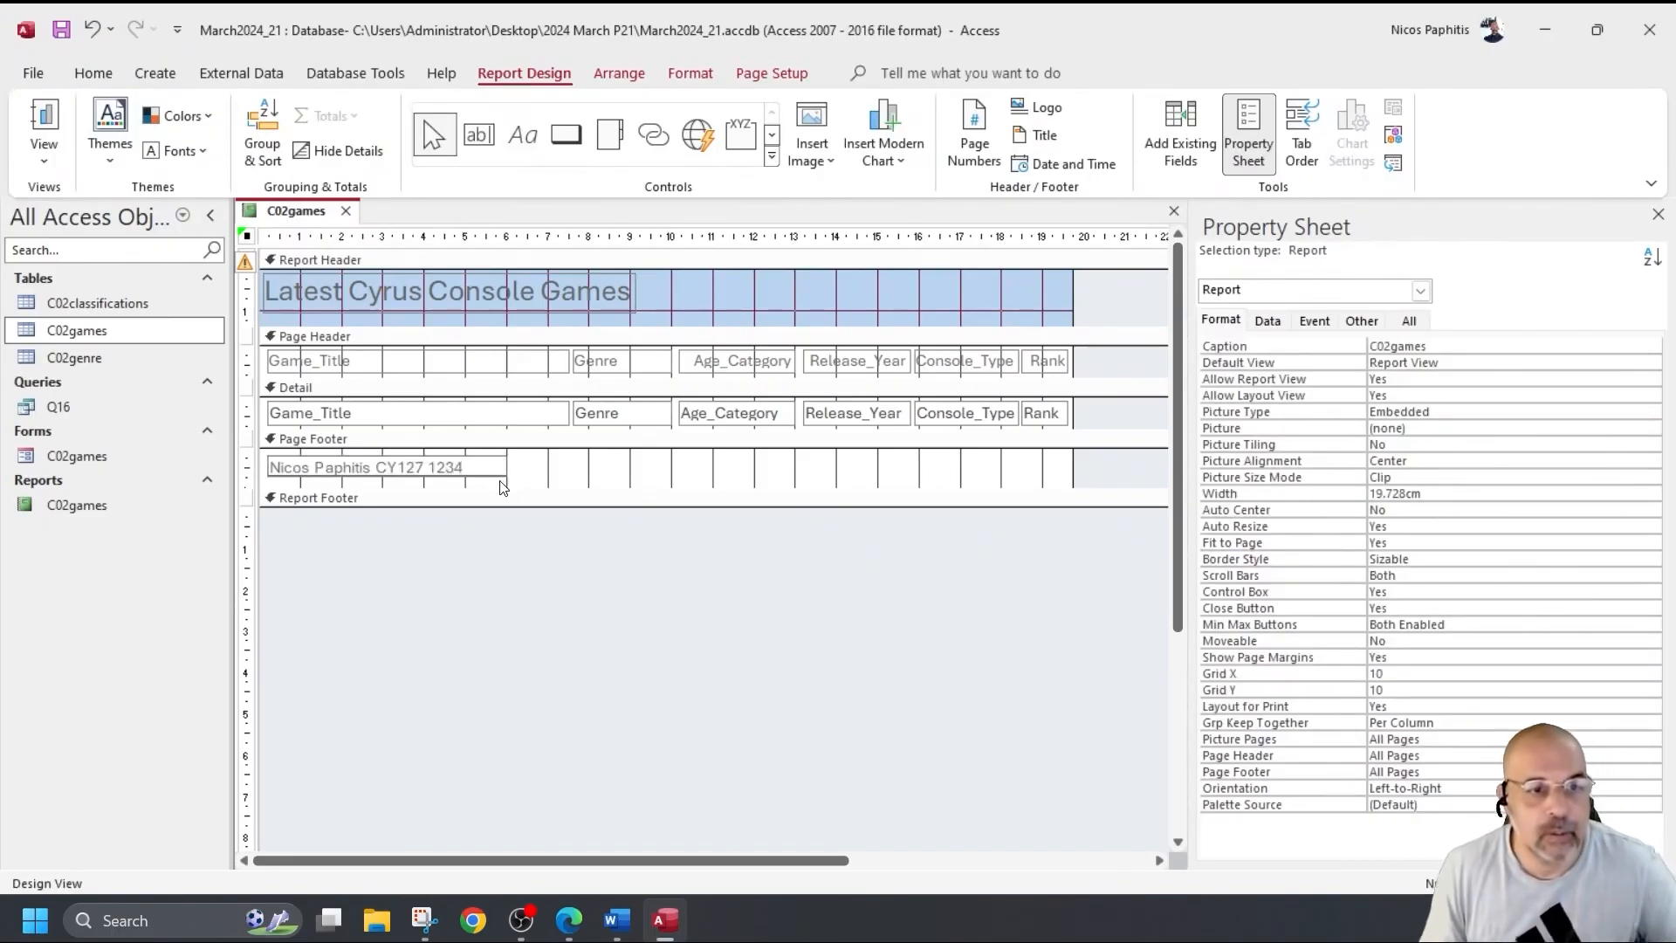
left_click(47, 117)
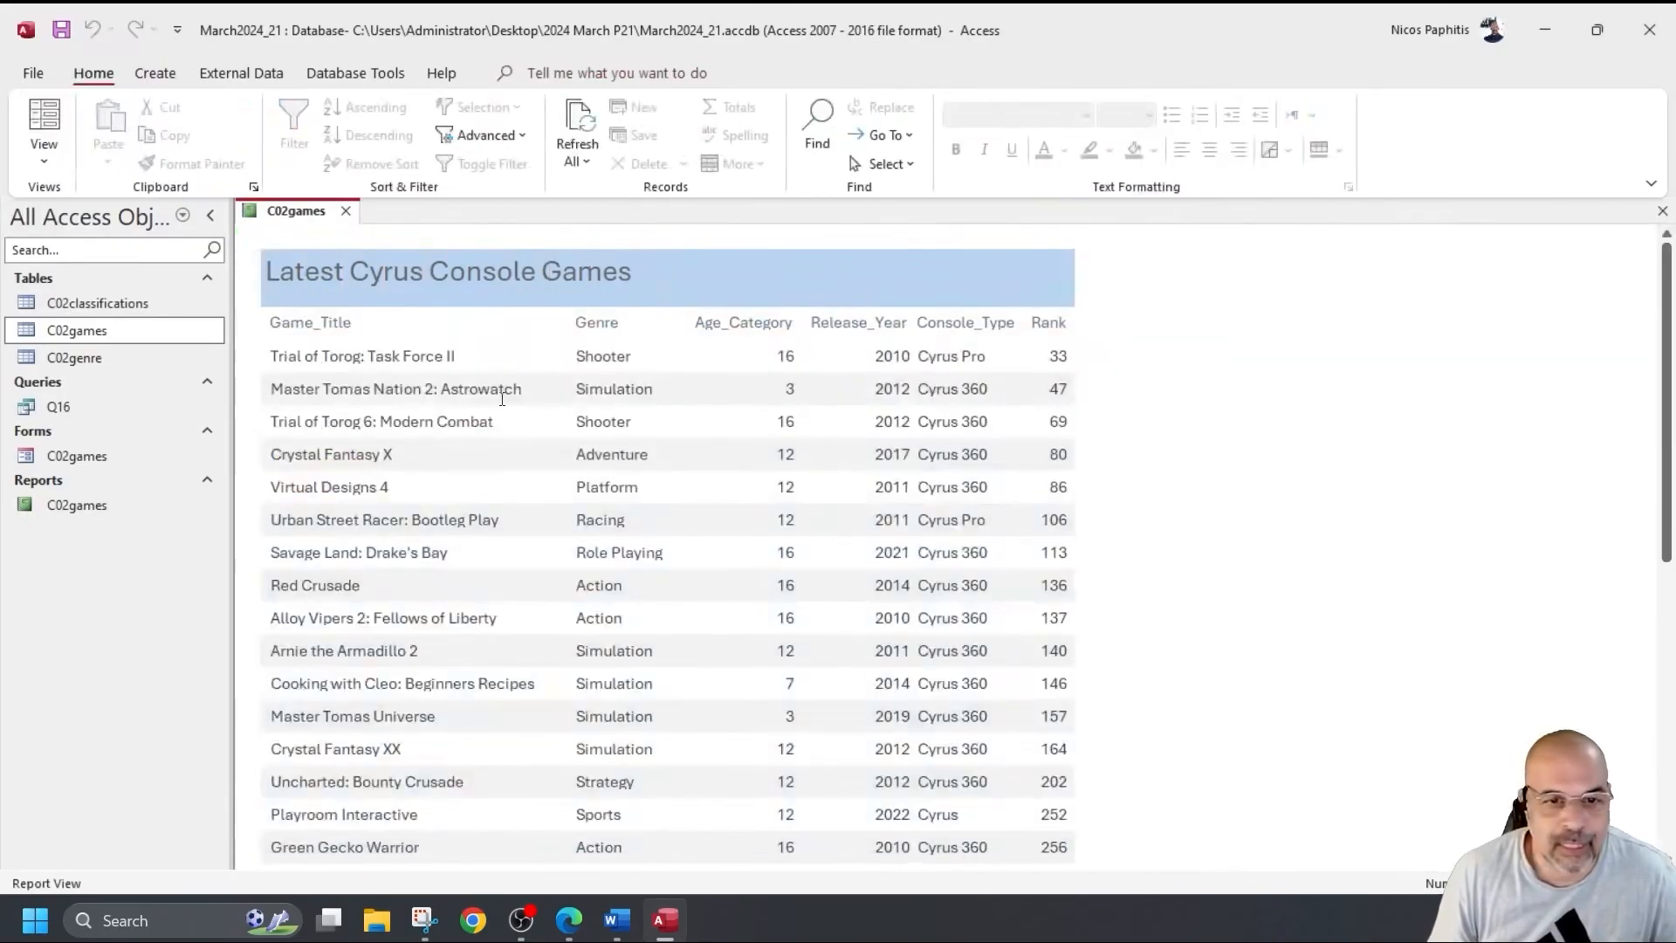
In Design View, shrink the space above the Page Footer.
scroll(519, 410, "down", 2)
scroll(520, 409, "up", 2)
left_click(44, 157)
left_click(114, 341)
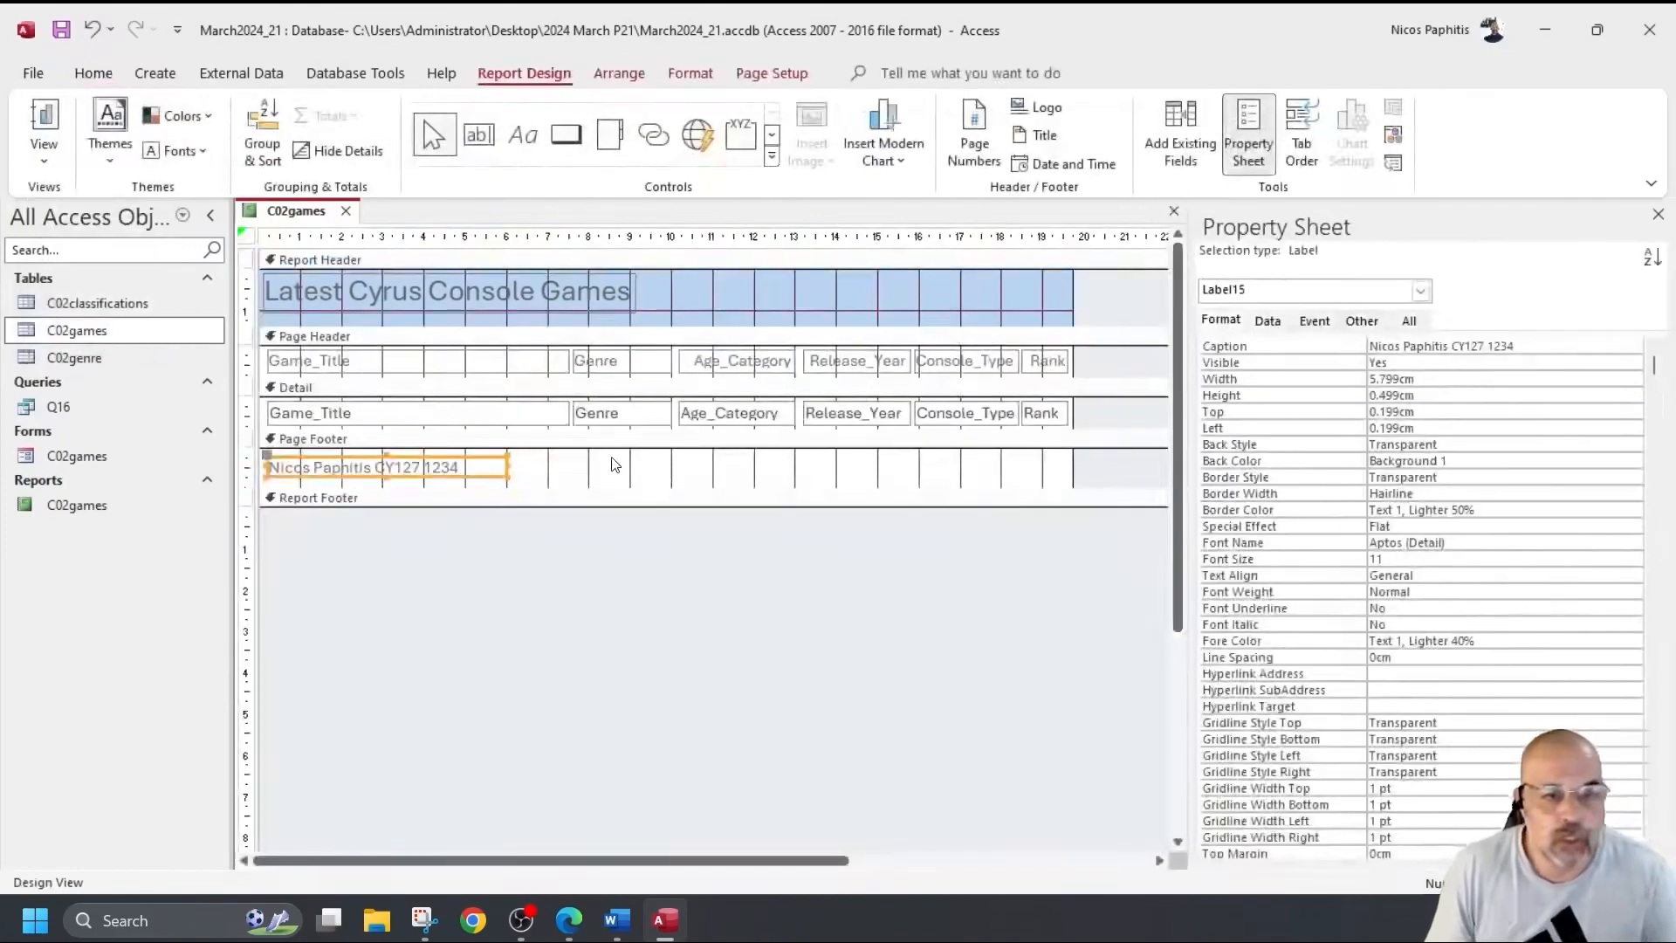
left_click_drag(586, 433, 587, 426)
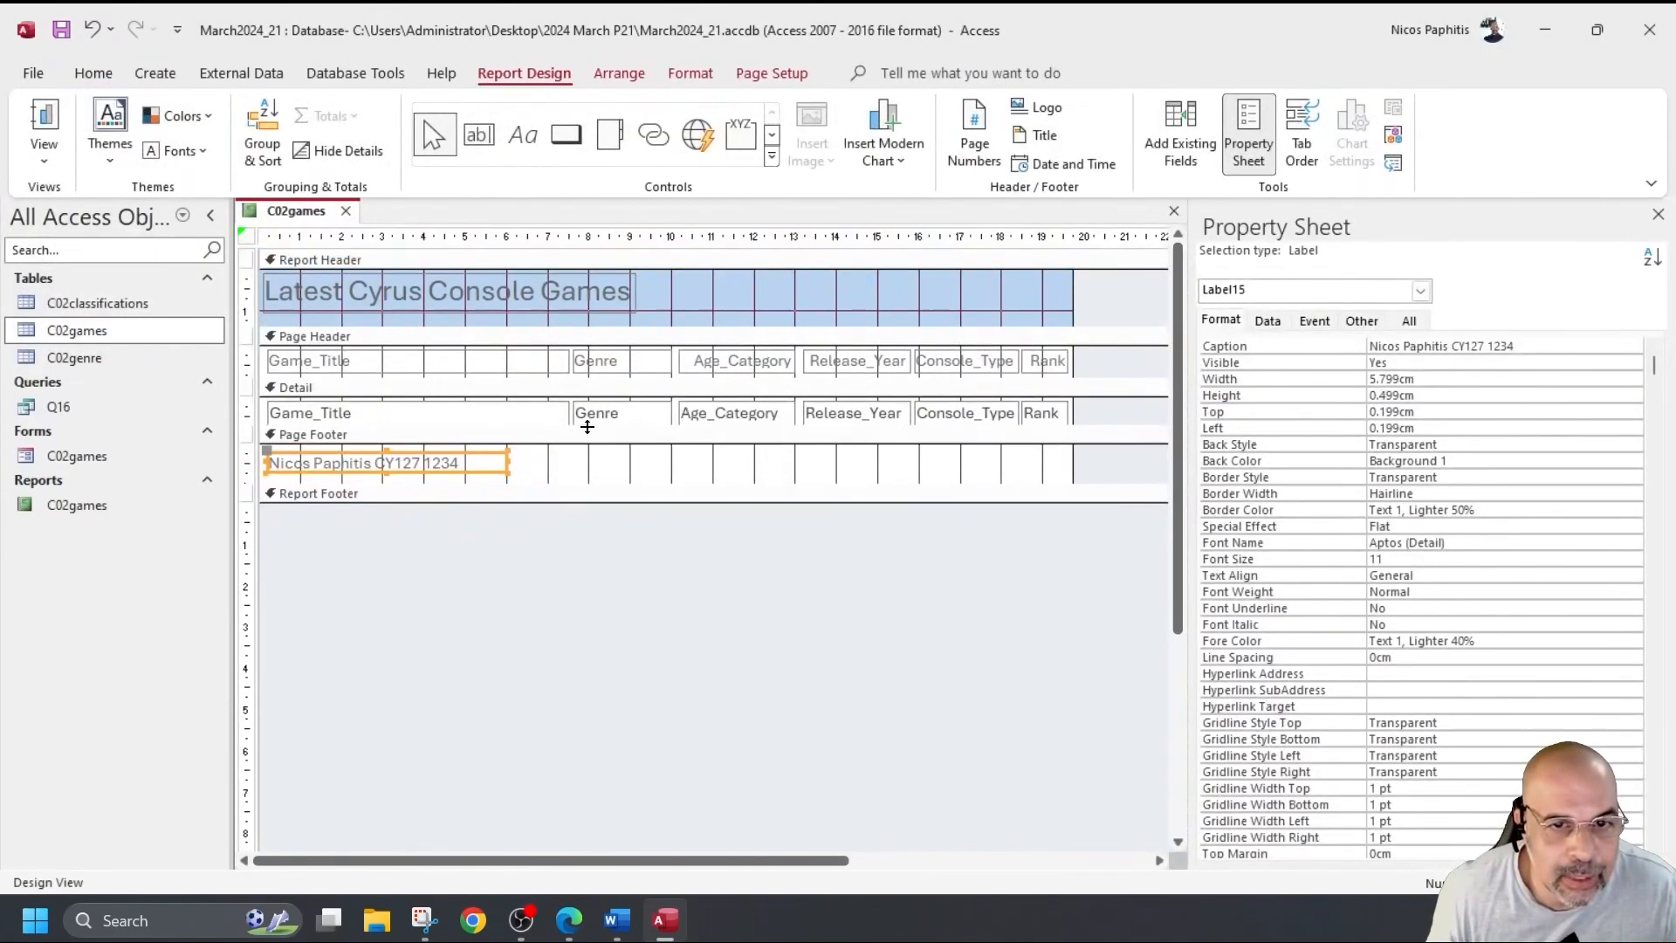
Return to Report View and bring up the File Print options.
left_click(44, 158)
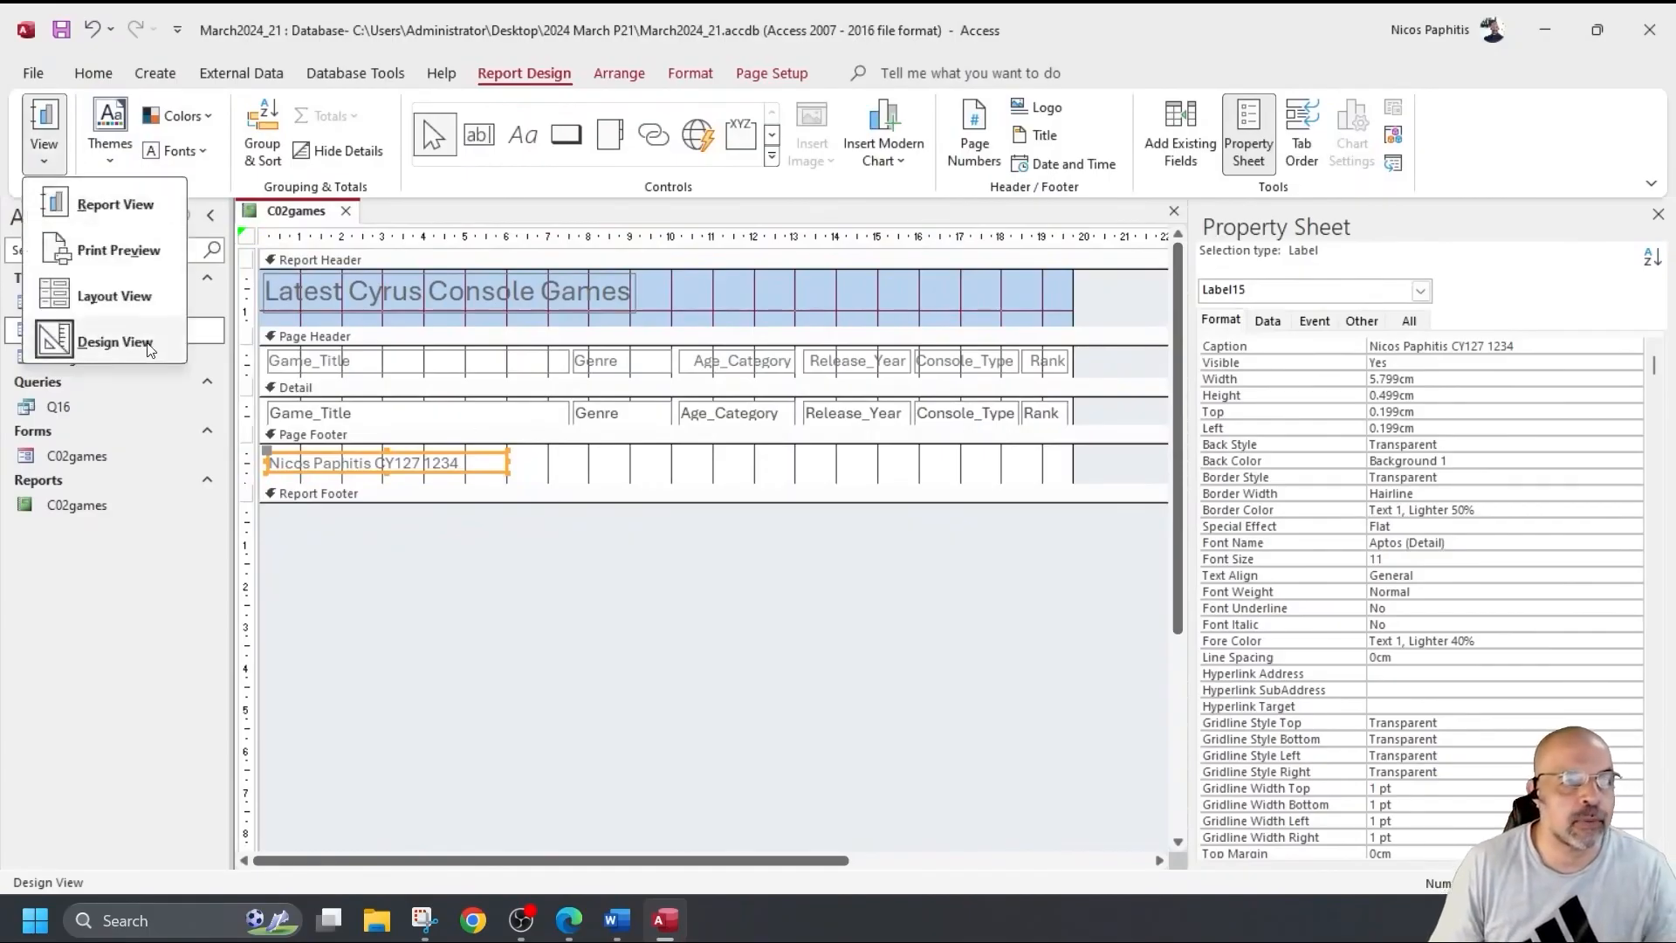
left_click(112, 204)
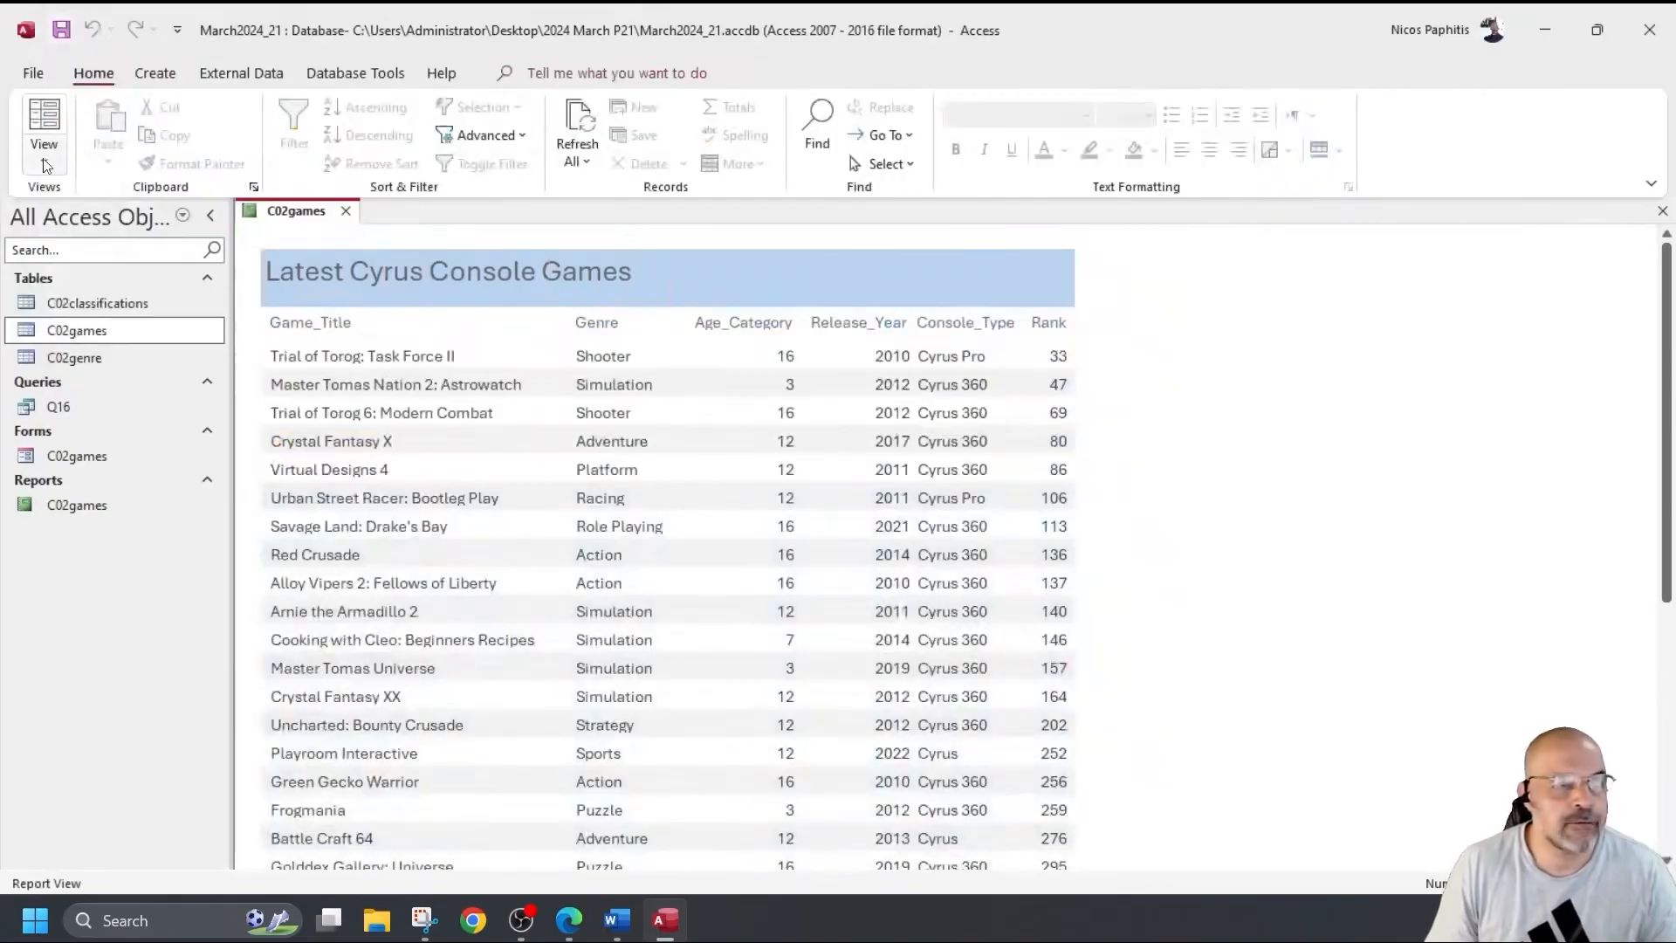
left_click(34, 73)
left_click(63, 406)
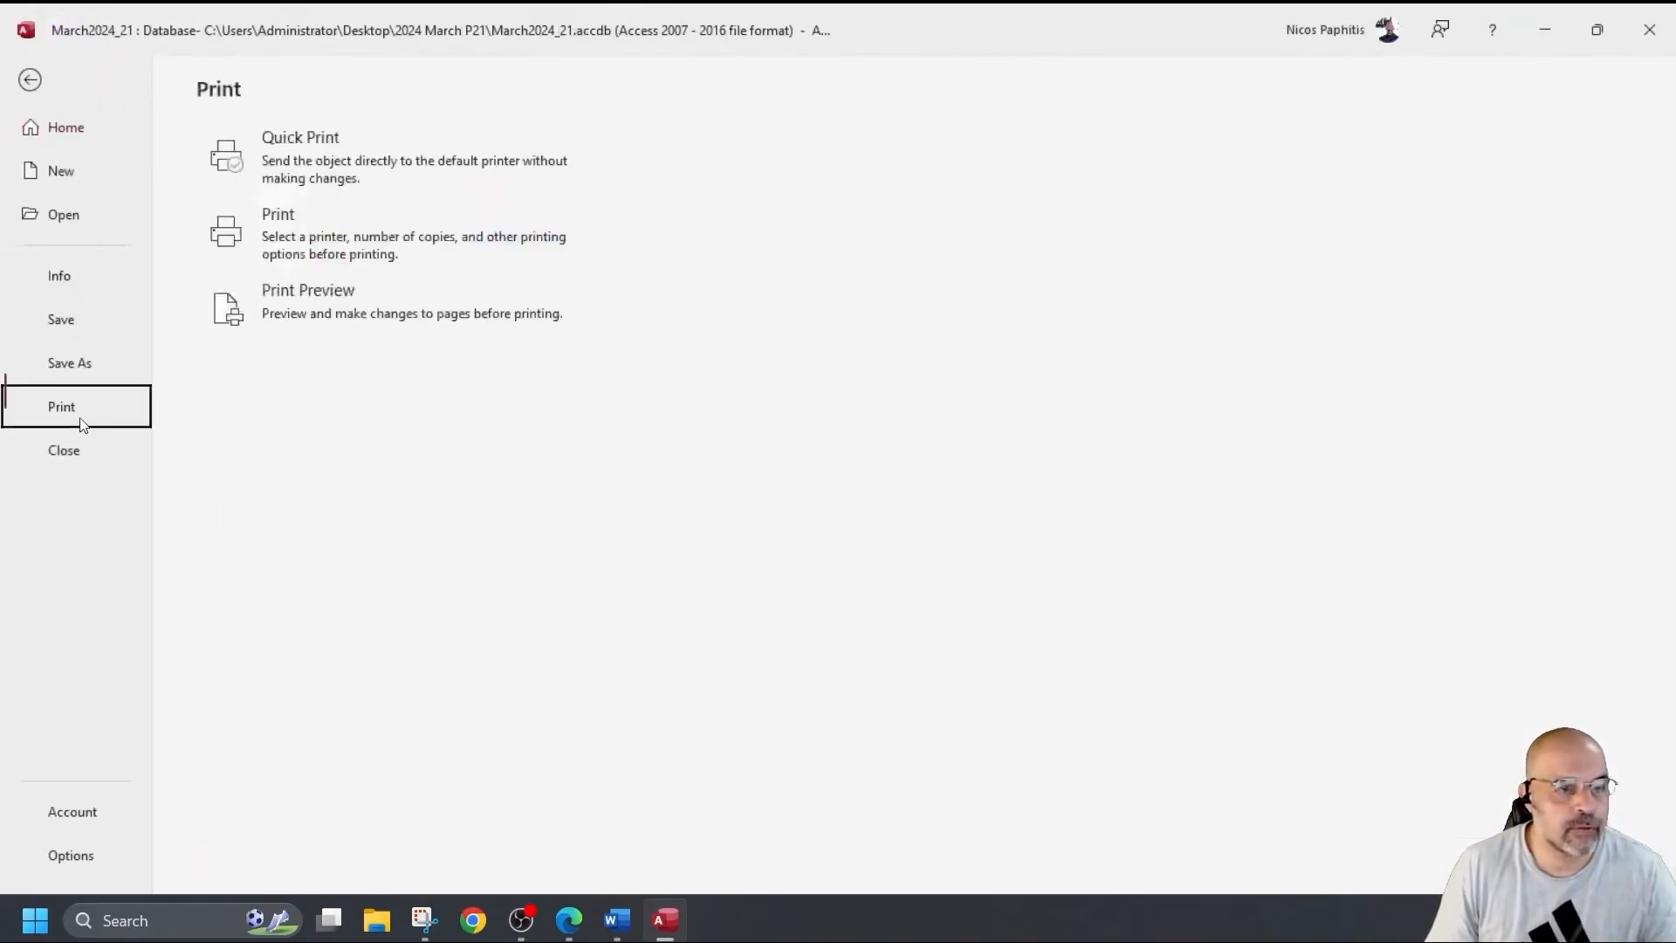
Print-preview the report, scrolling to check the title and footer label, then close the preview.
left_click(340, 299)
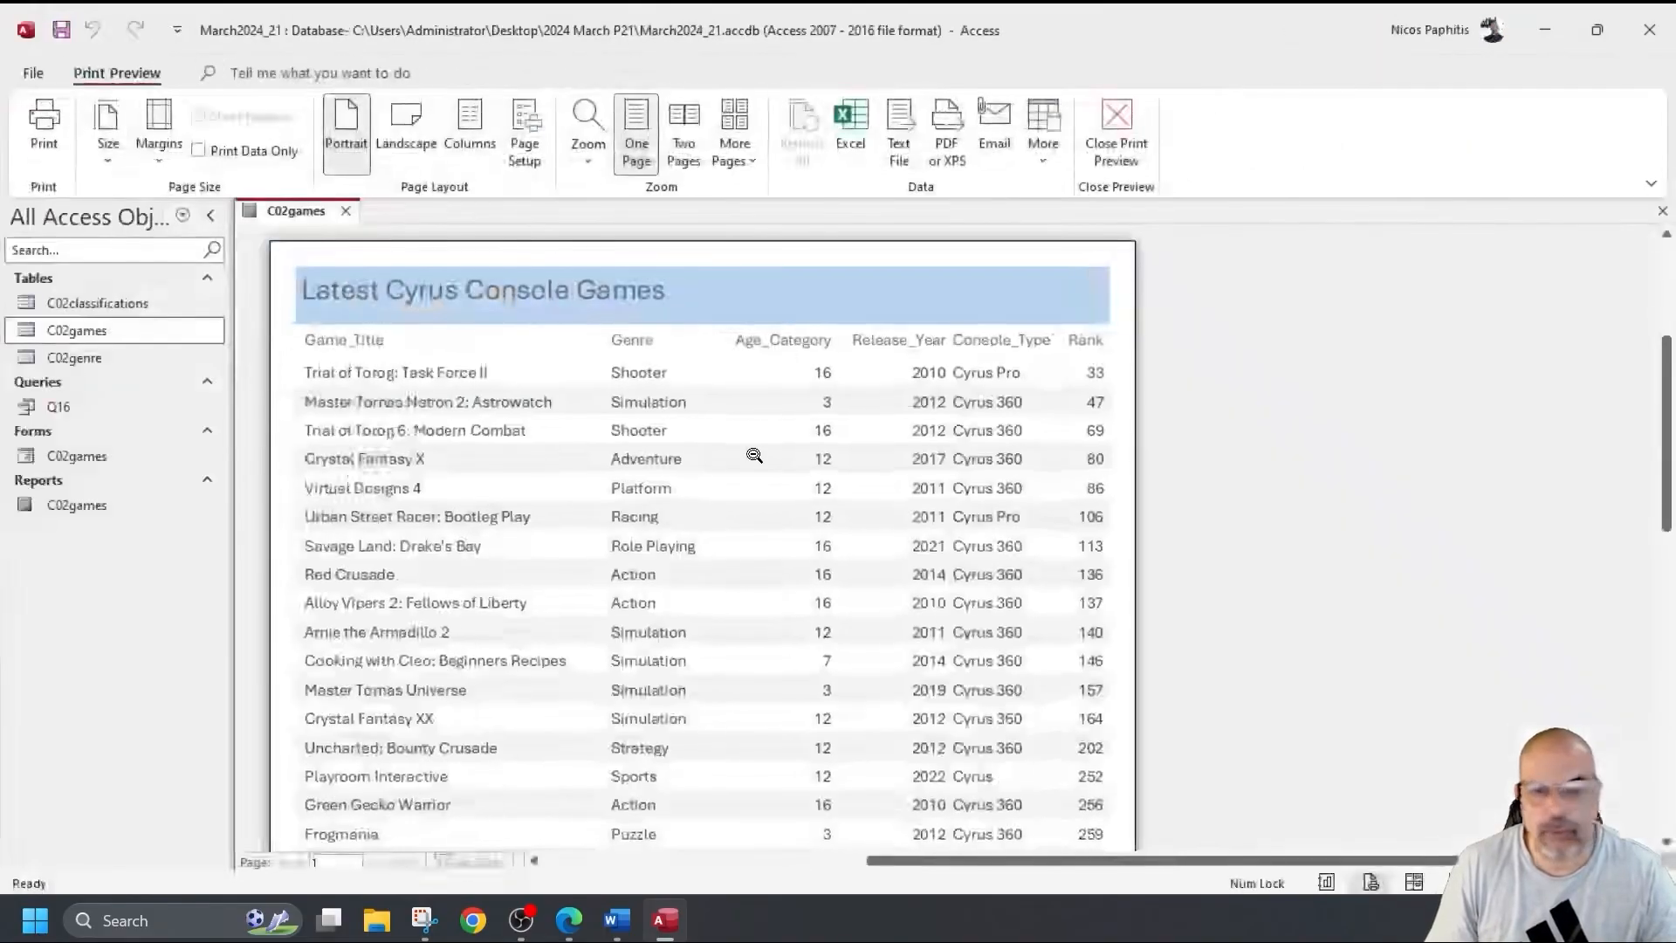
scroll(754, 455, "down", 5)
scroll(434, 674, "down", 3)
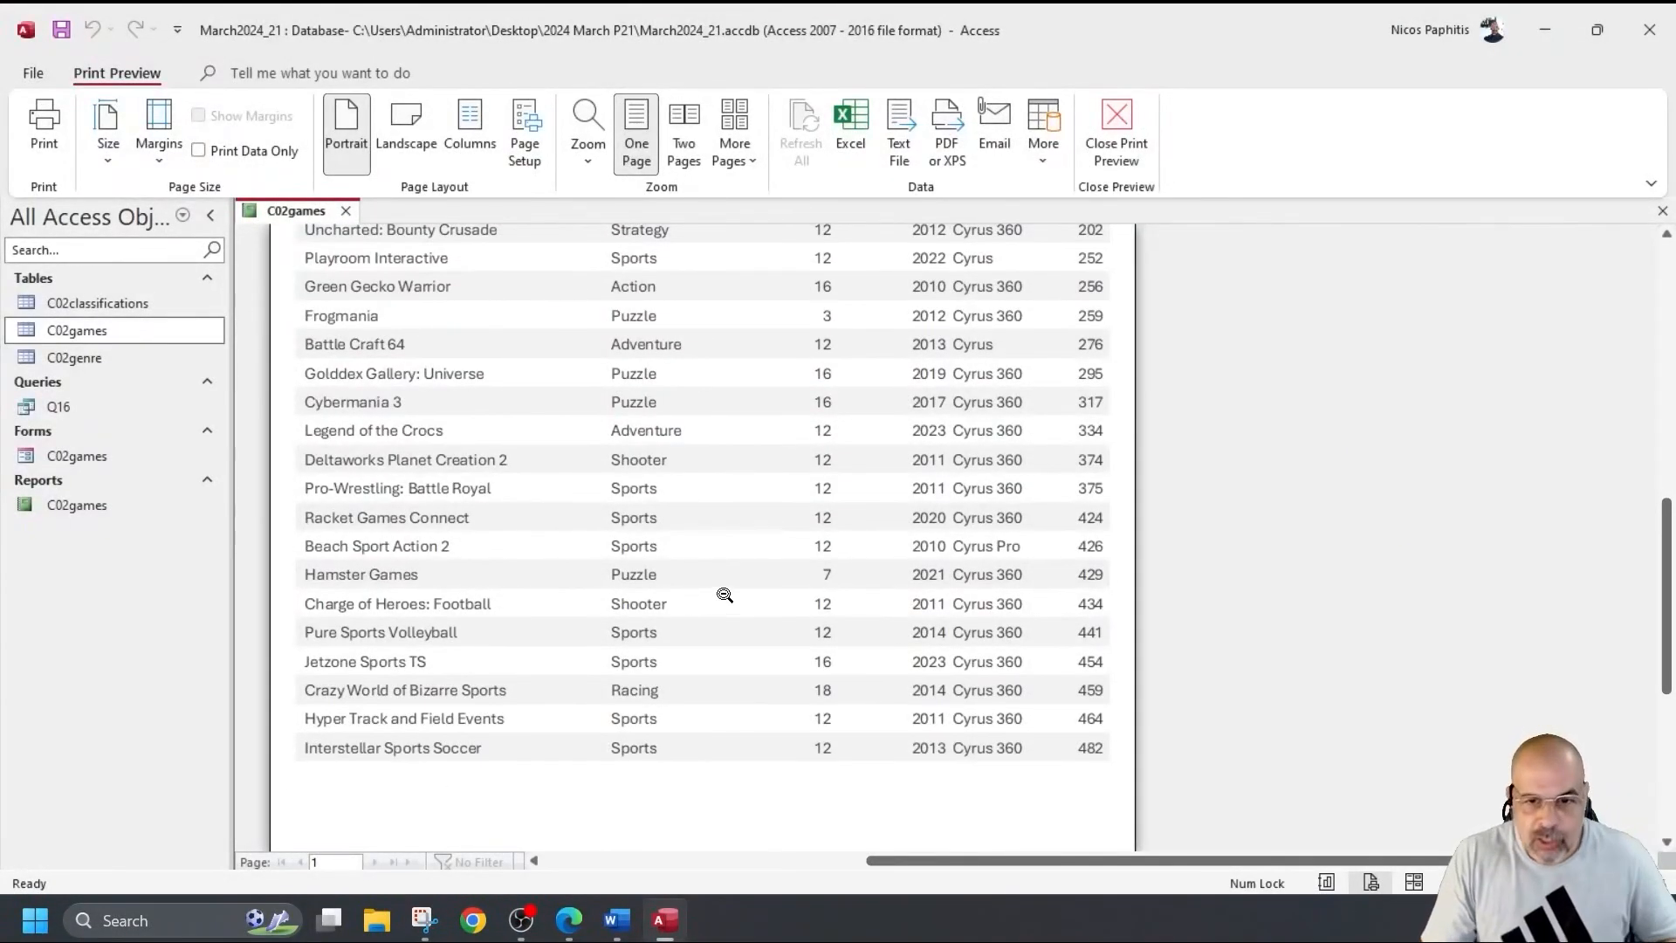
scroll(723, 594, "up", 3)
scroll(698, 612, "up", 5)
scroll(681, 638, "down", 2)
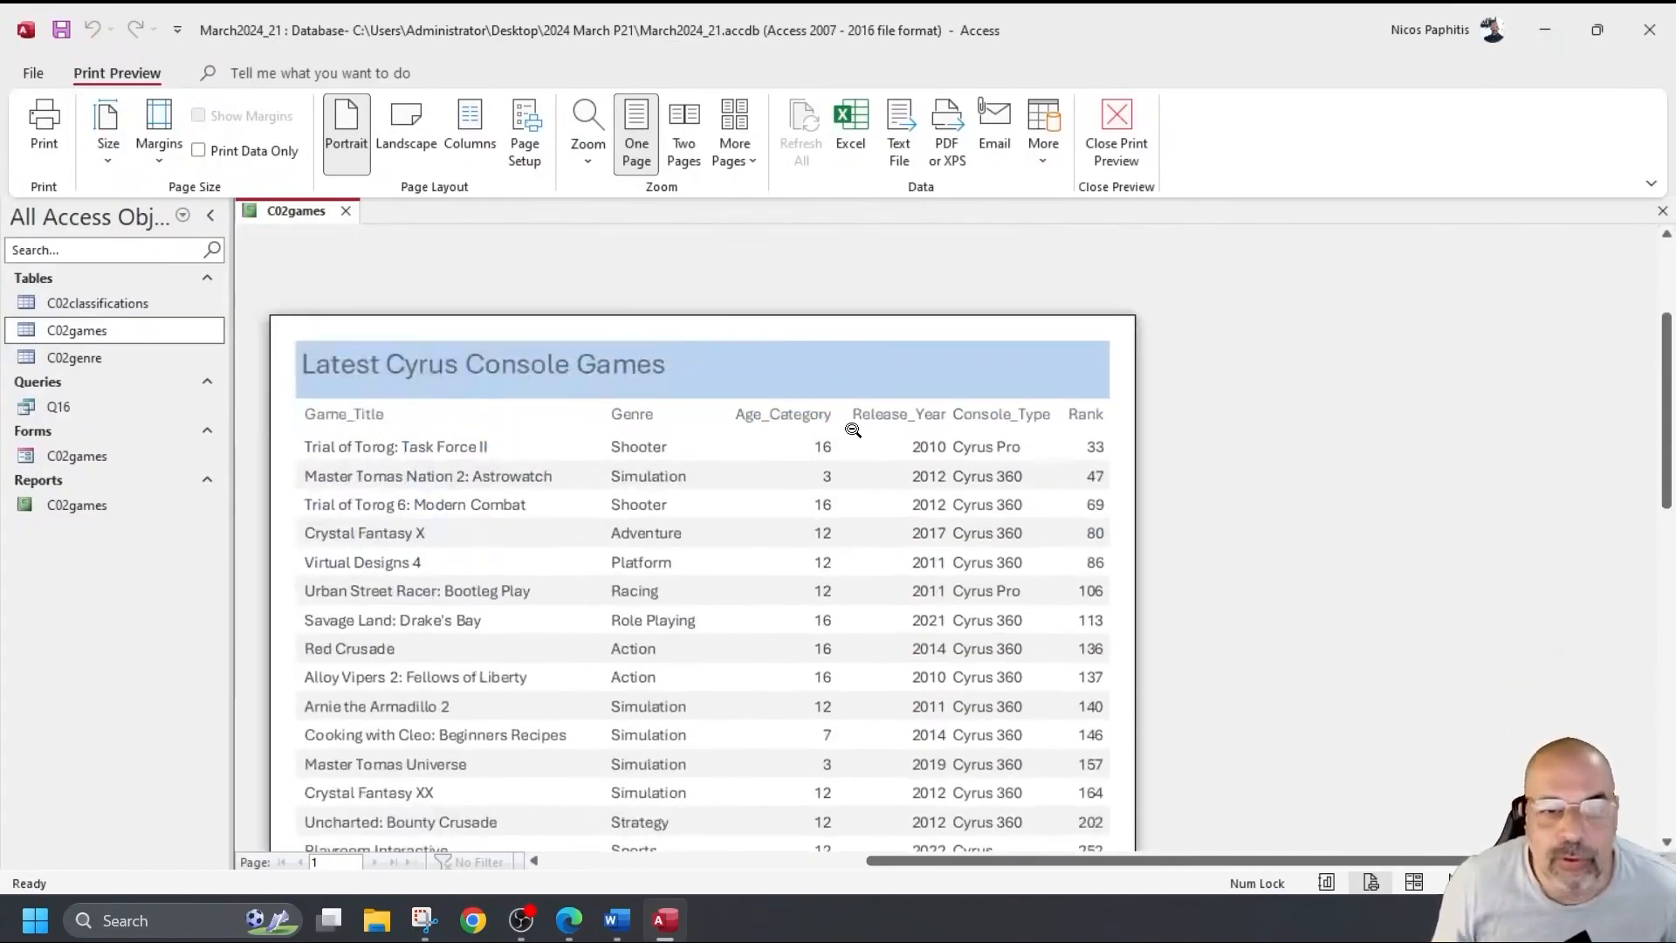
scroll(733, 524, "down", 2)
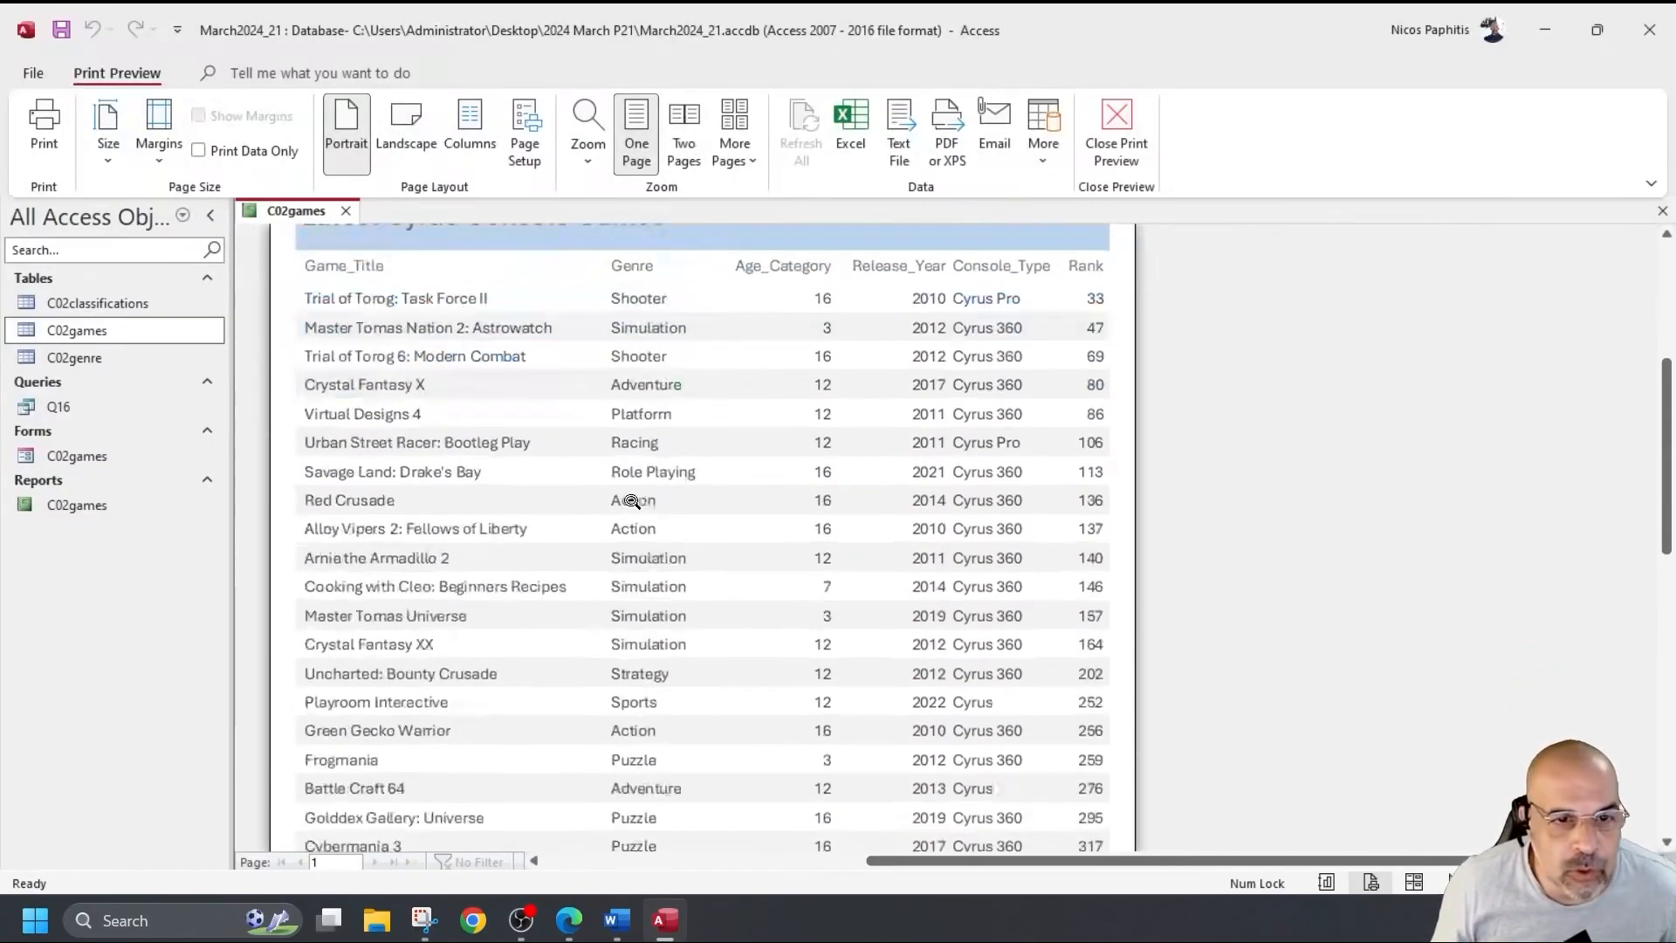
scroll(681, 507, "up", 2)
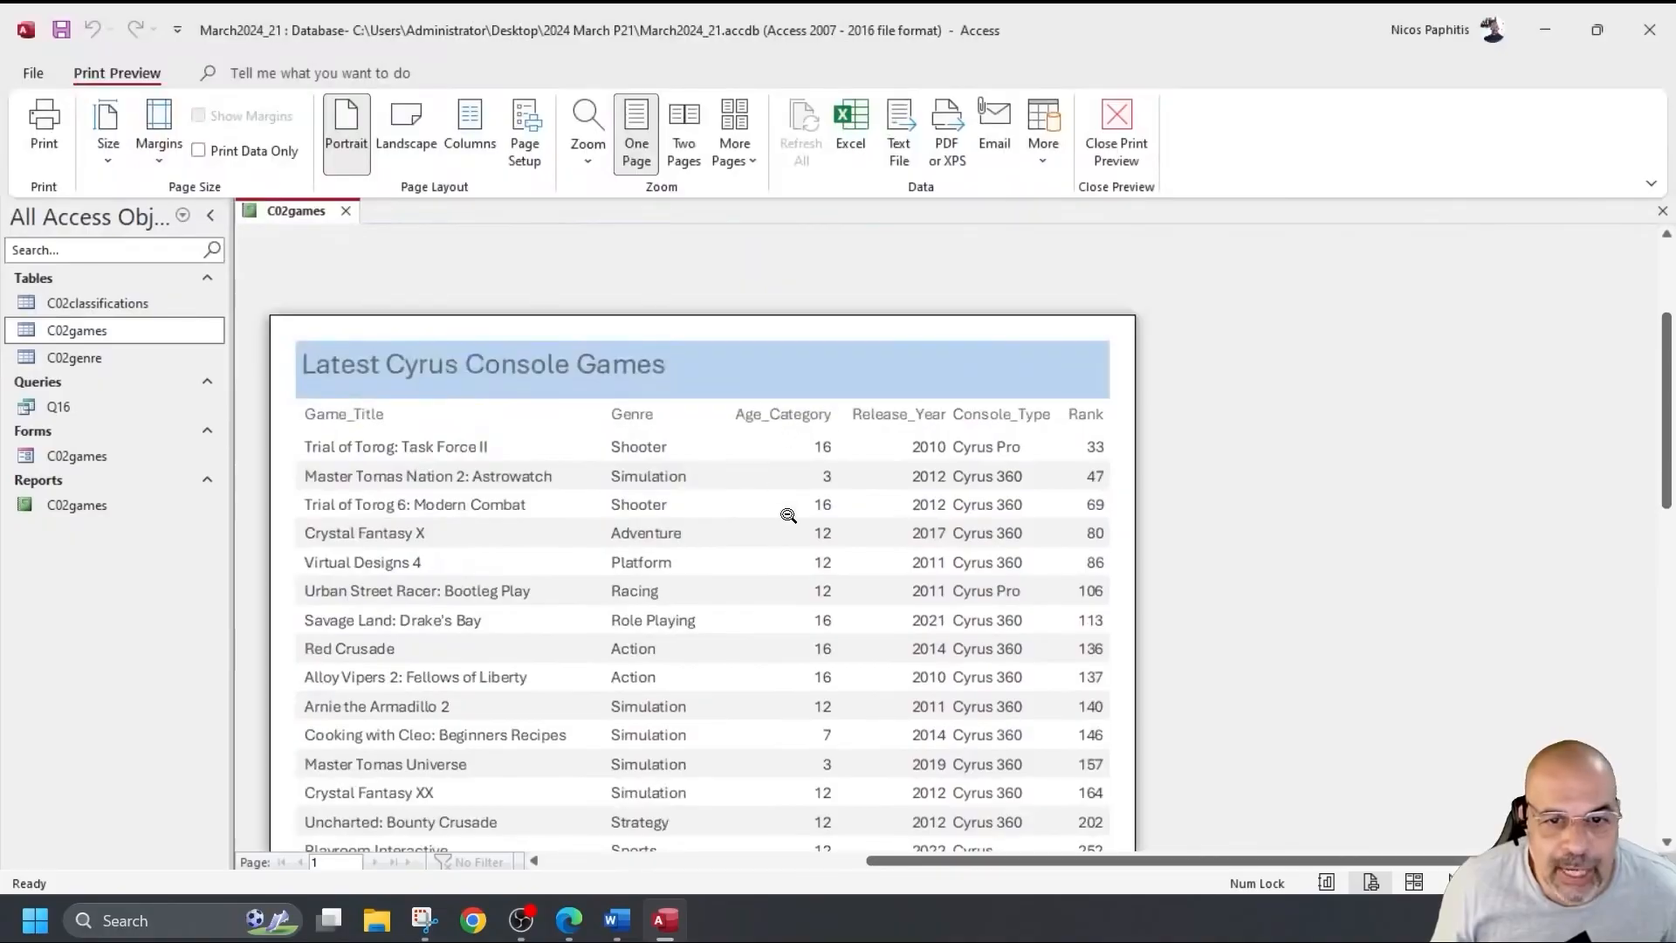
scroll(781, 493, "down", 2)
scroll(773, 568, "down", 2)
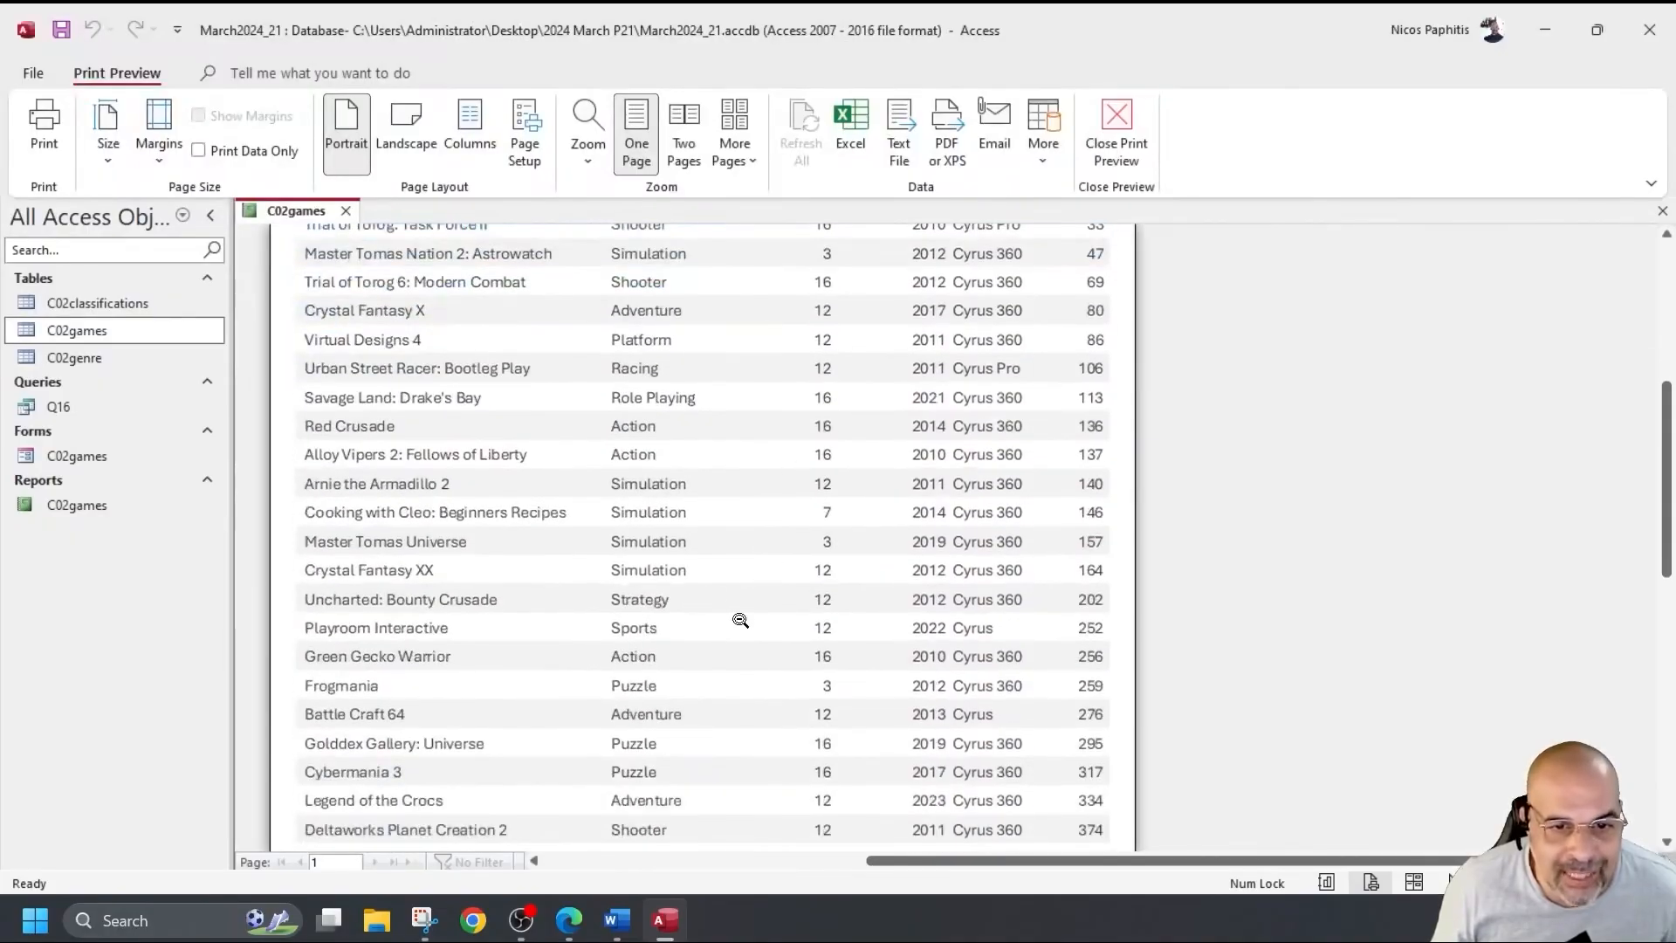
scroll(747, 607, "down", 2)
scroll(743, 608, "down", 3)
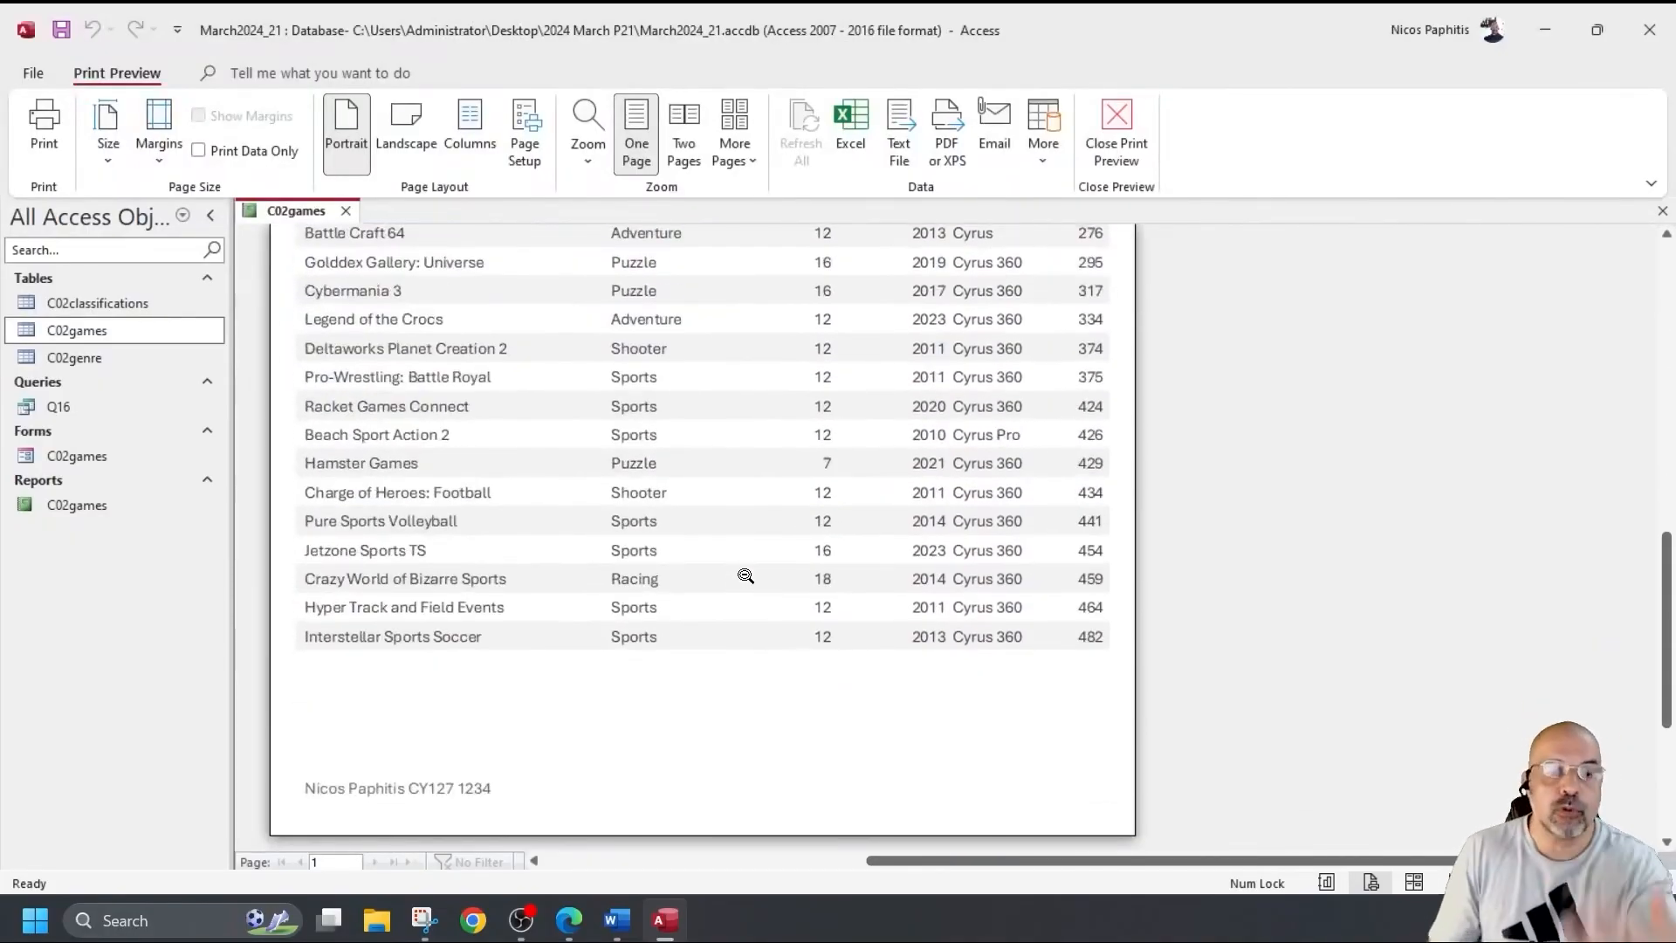
scroll(568, 563, "up", 8)
scroll(490, 443, "down", 3)
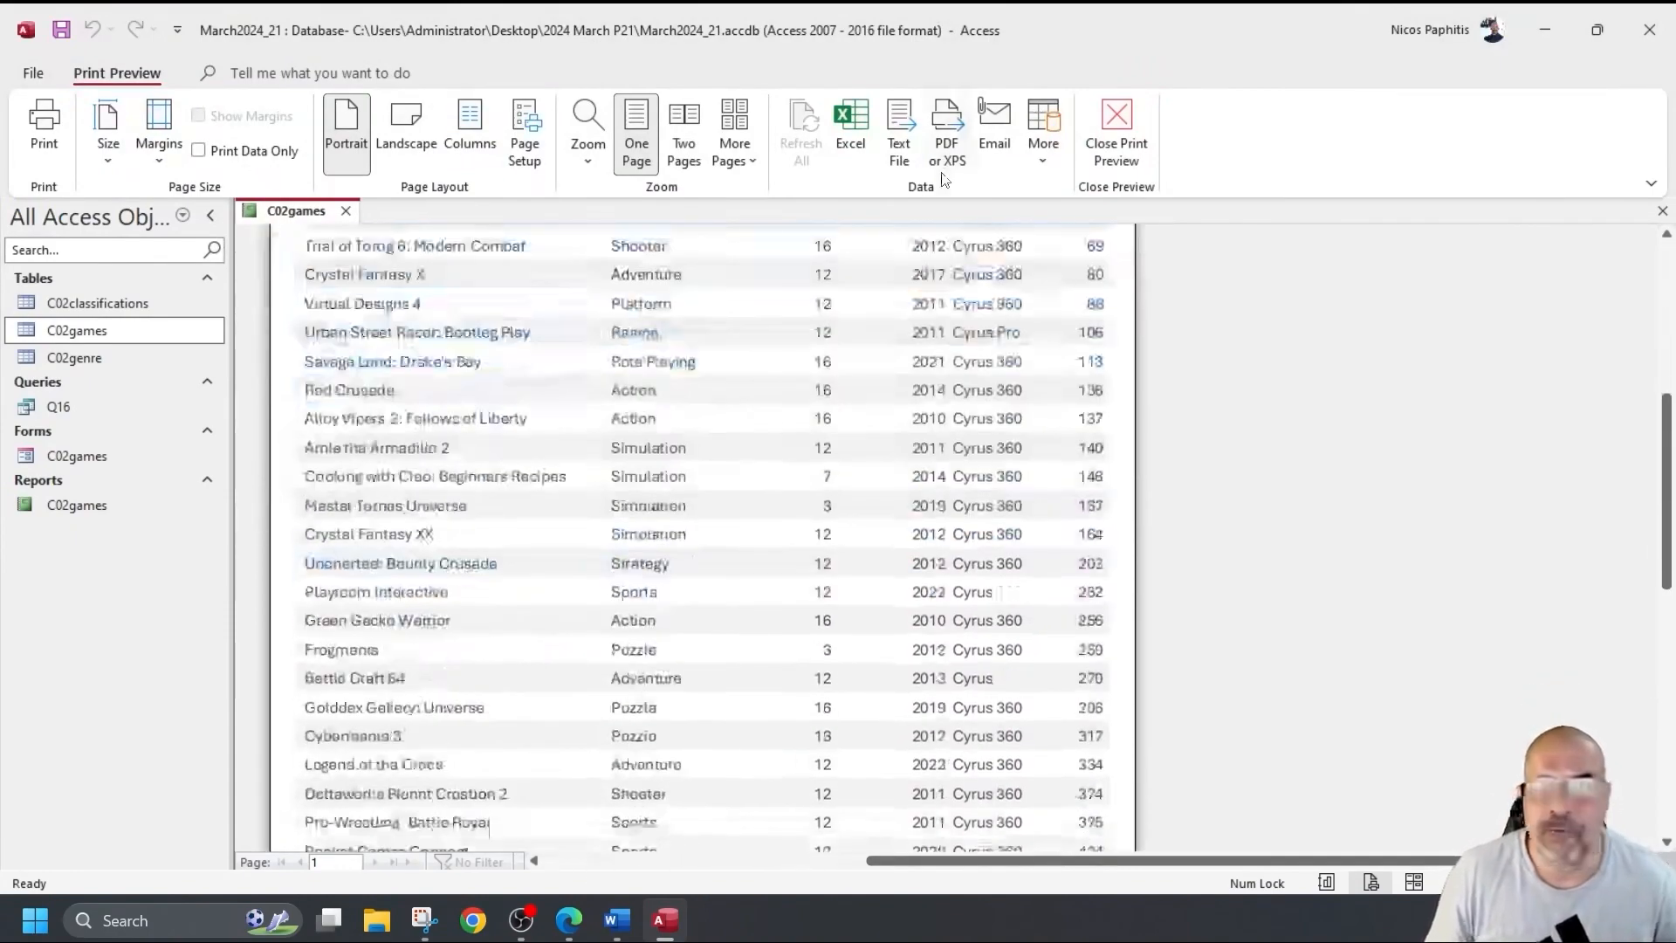
left_click(1116, 131)
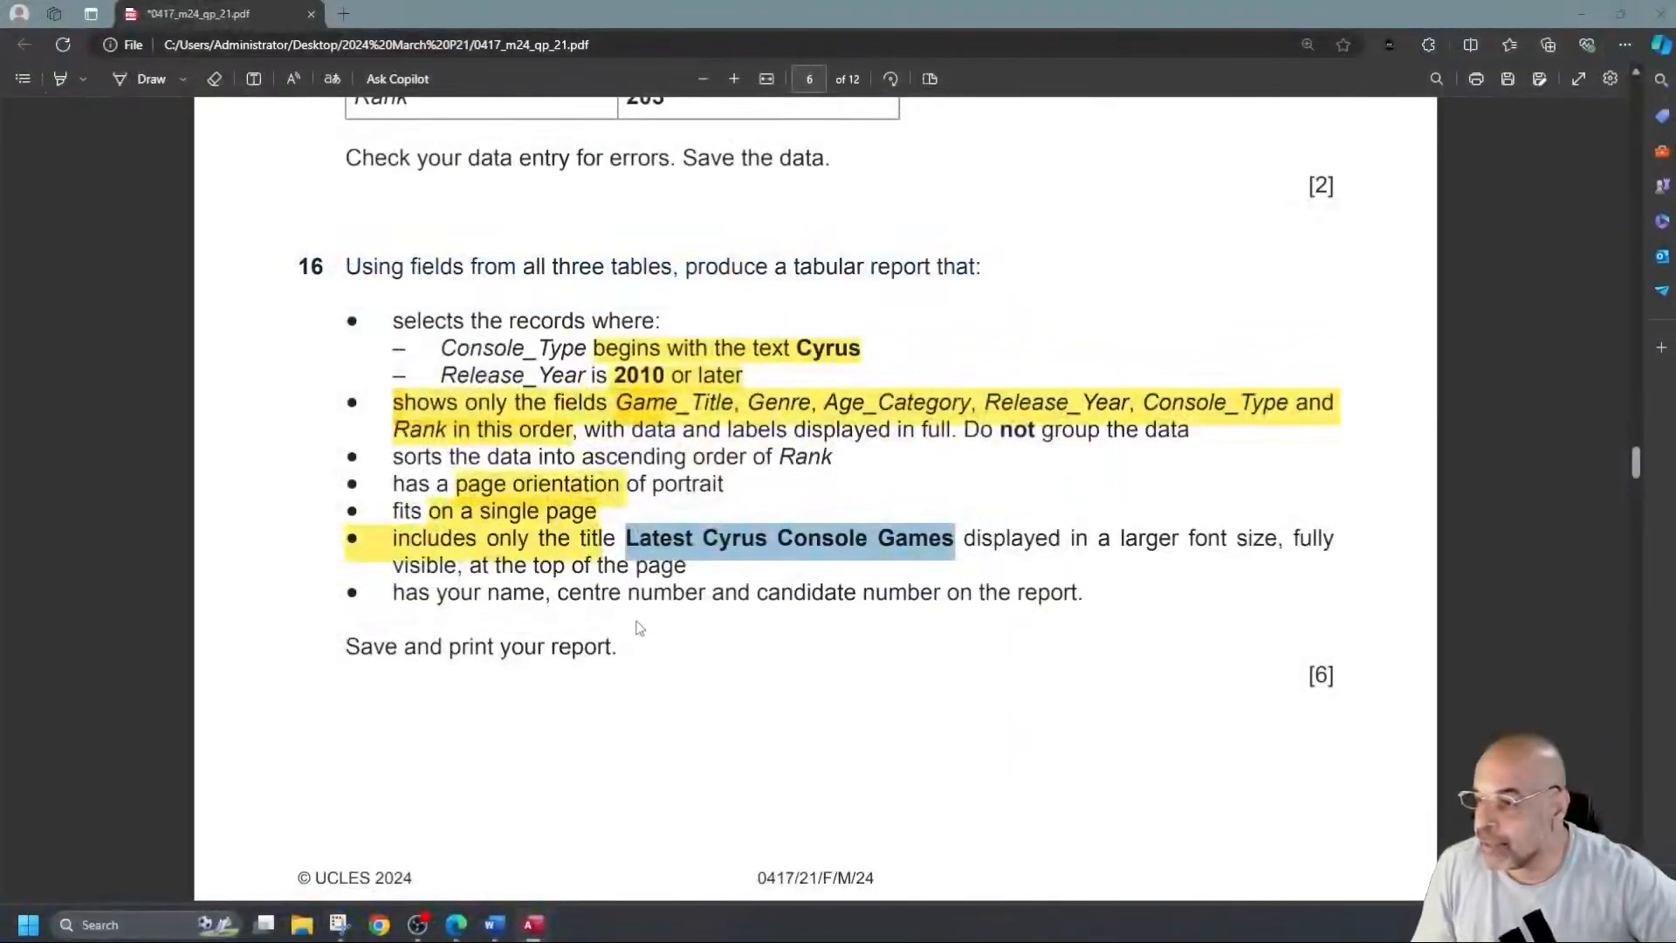
In the task sheet, highlight the report requirements and scroll down to question 17.
left_click(484, 564)
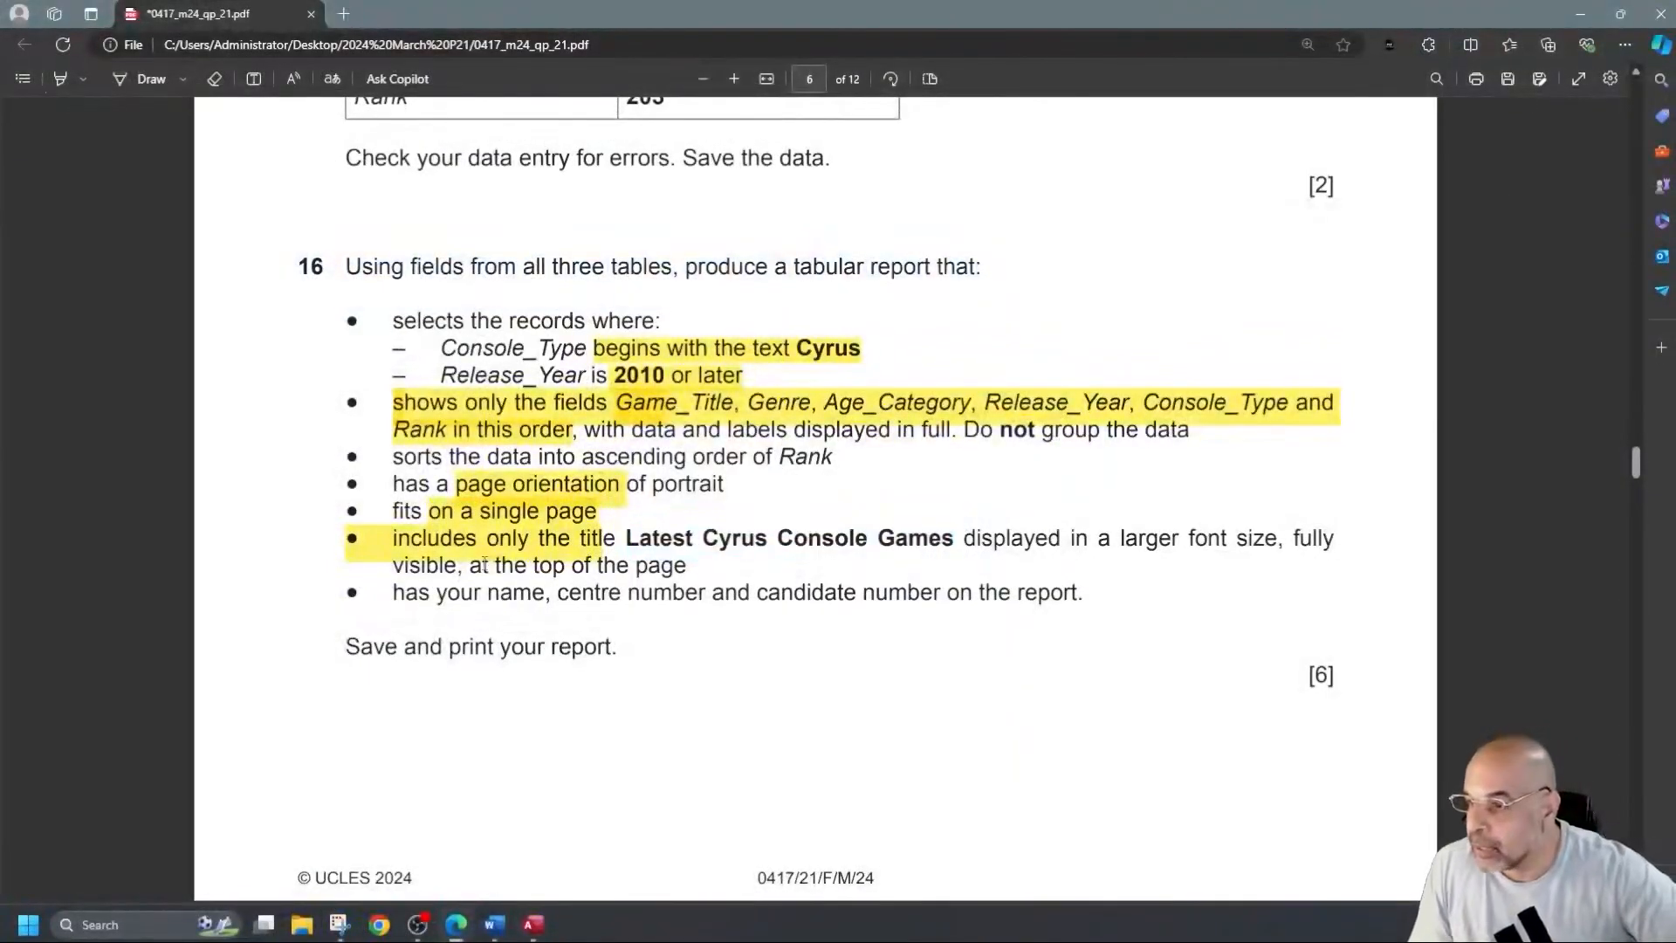
left_click_drag(599, 461, 865, 430)
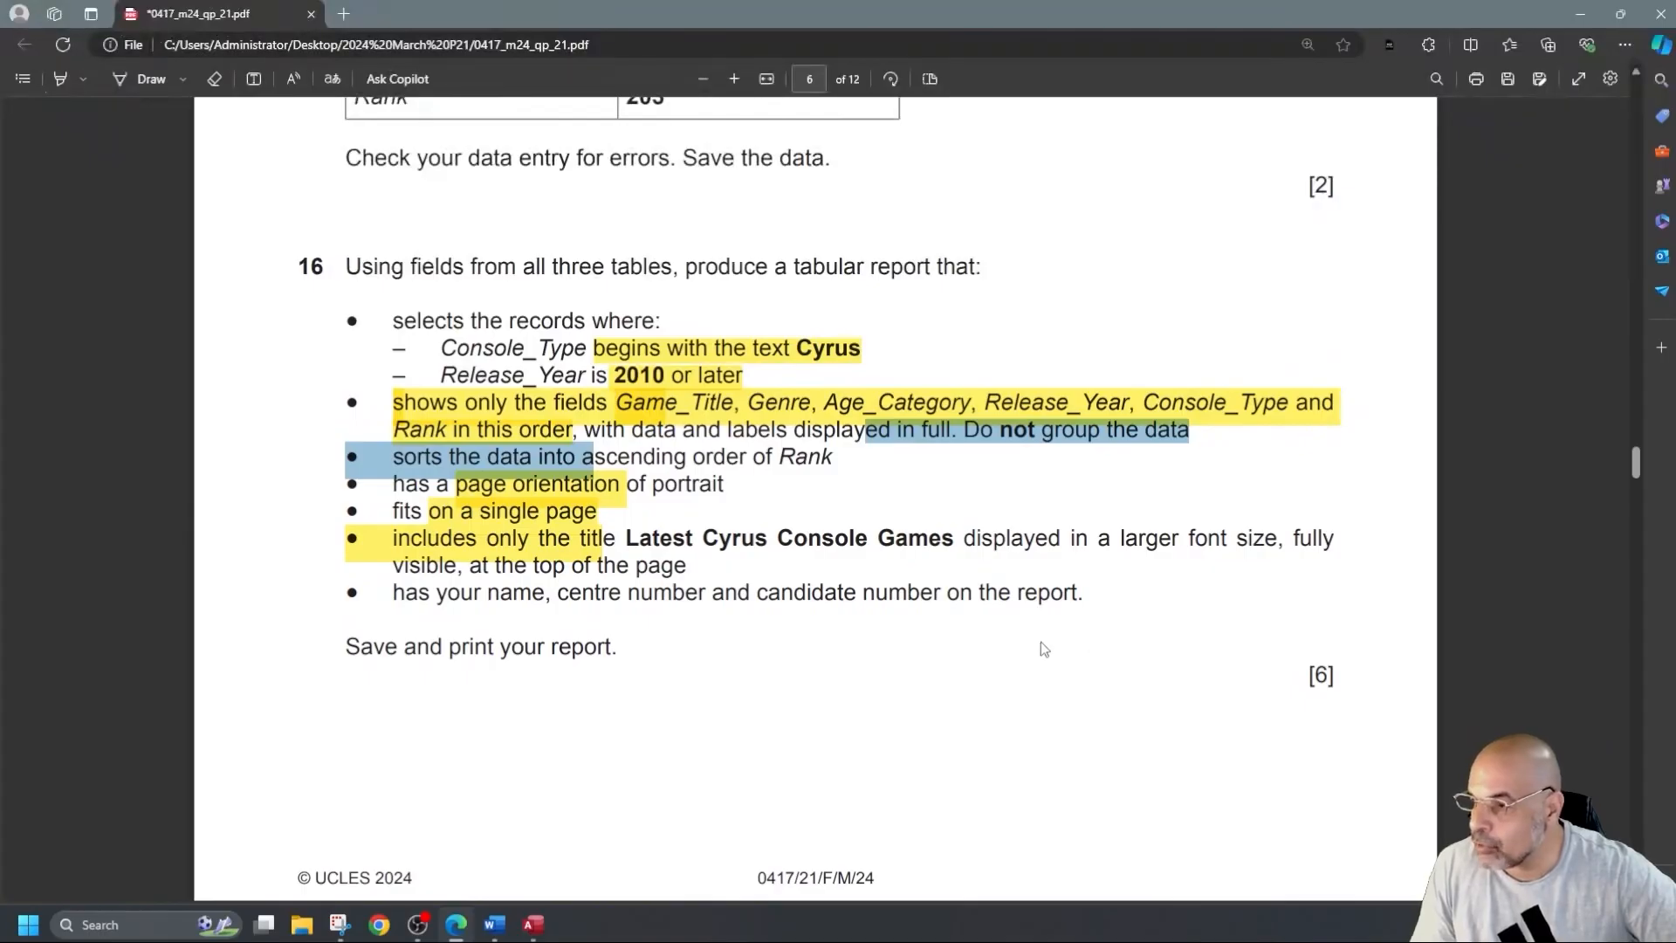
scroll(816, 646, "down", 1)
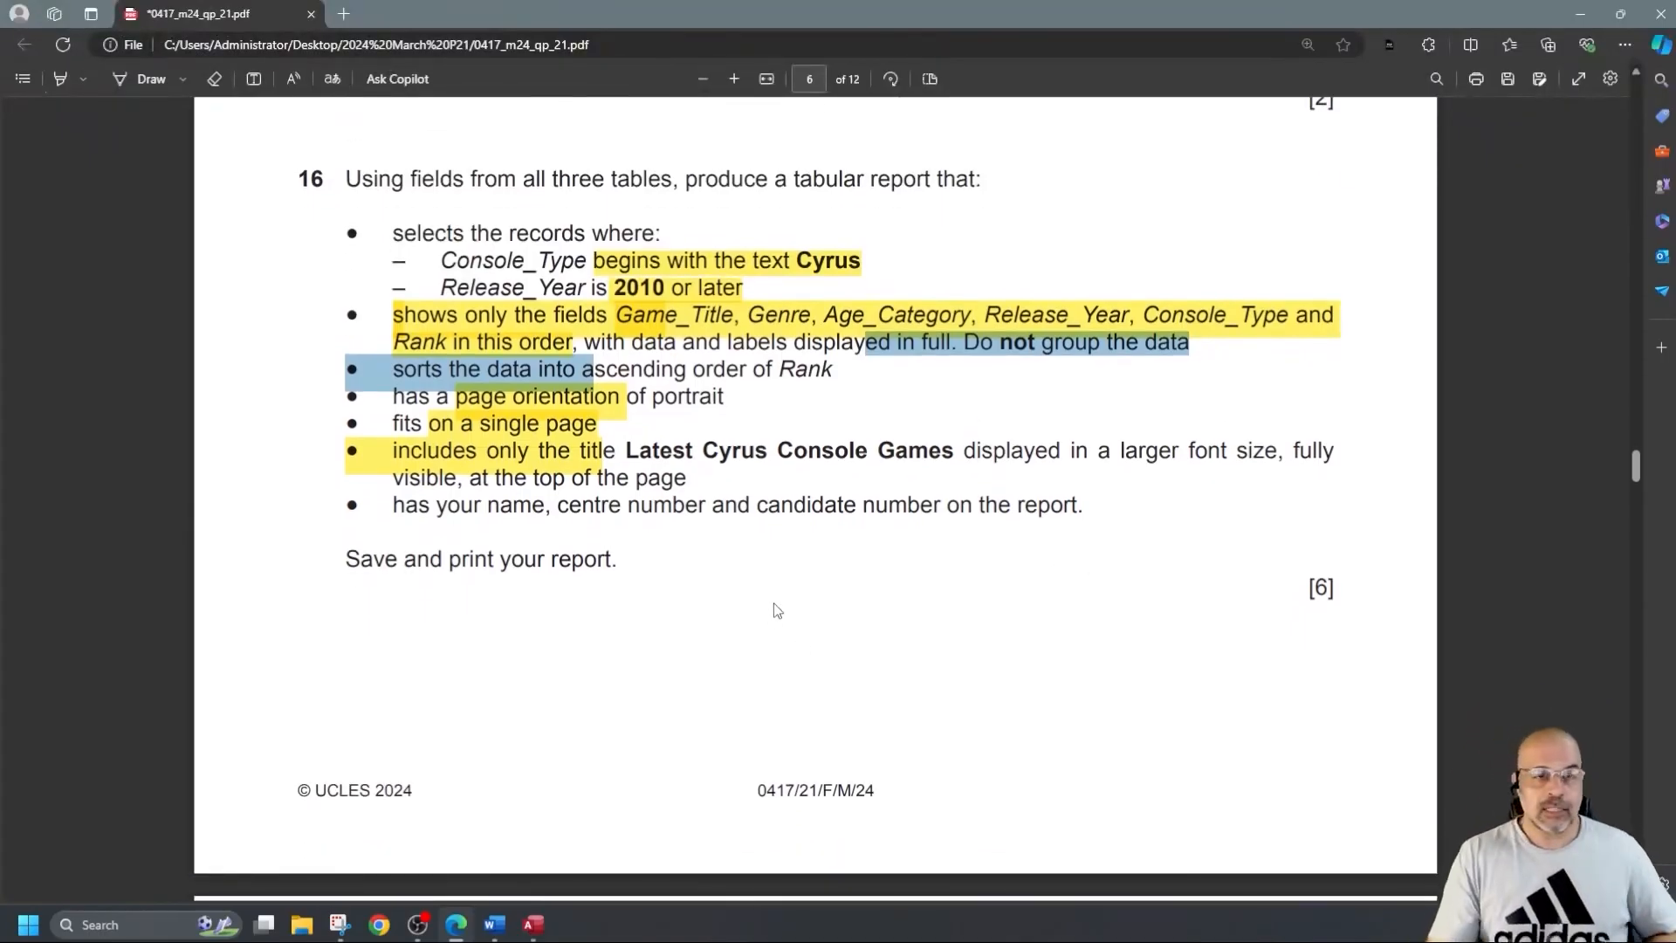
scroll(781, 603, "down", 9)
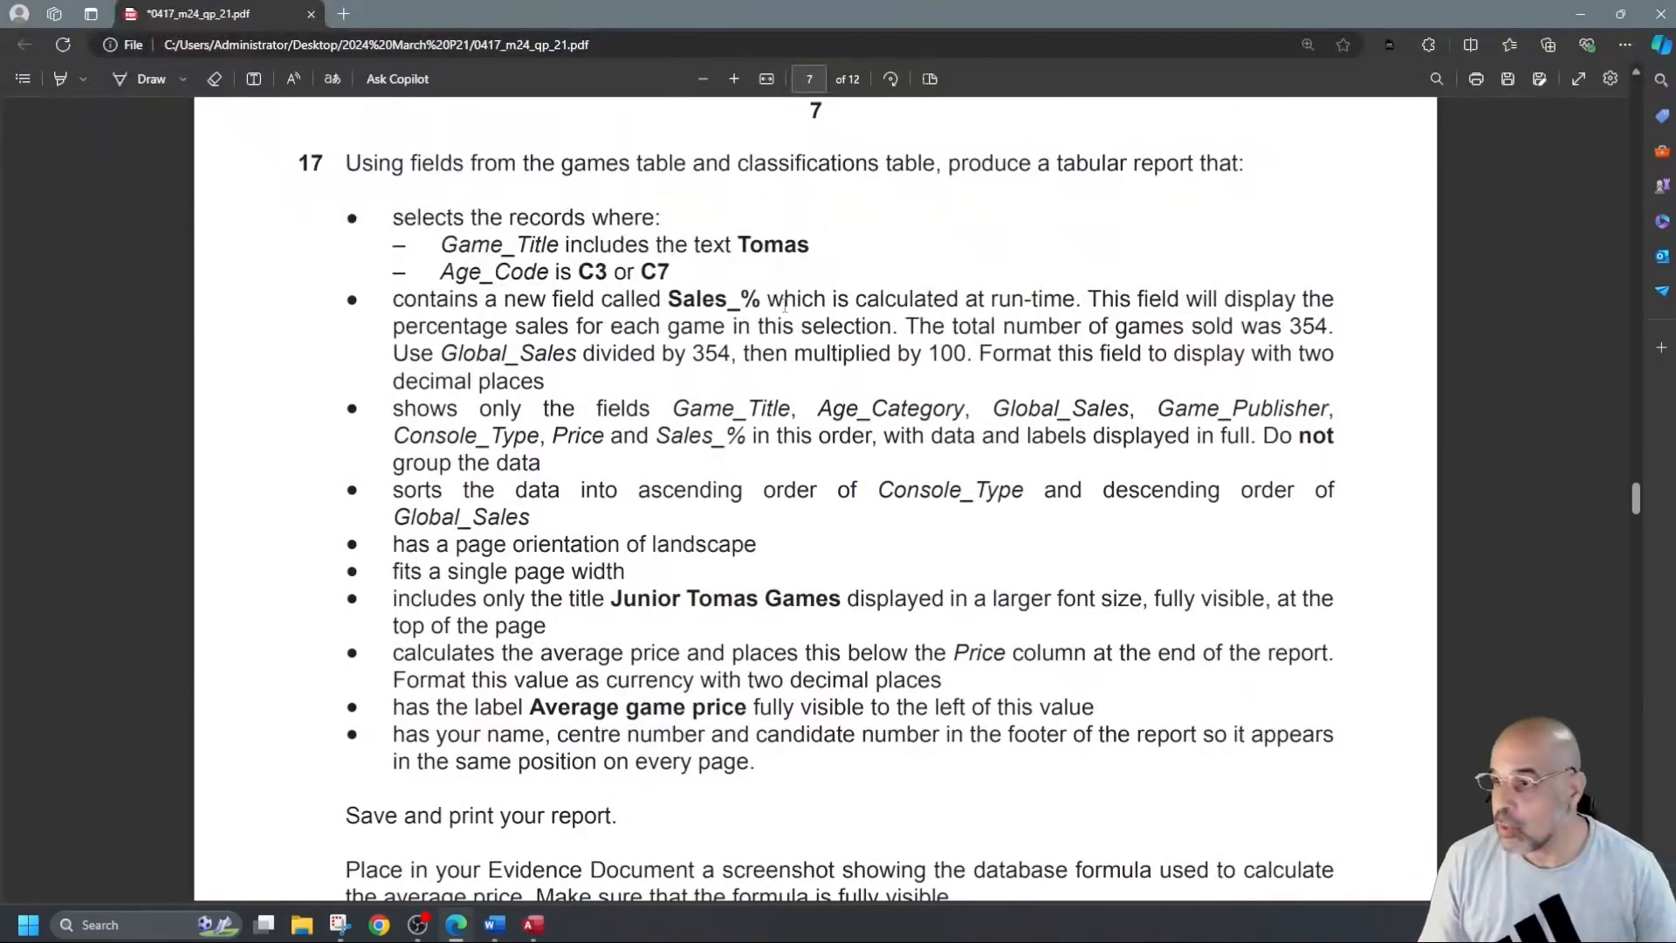
Highlight the field list, Sales_%, 'includes the text Tomas' and 'C3 or C7' in yellow.
left_click(62, 82)
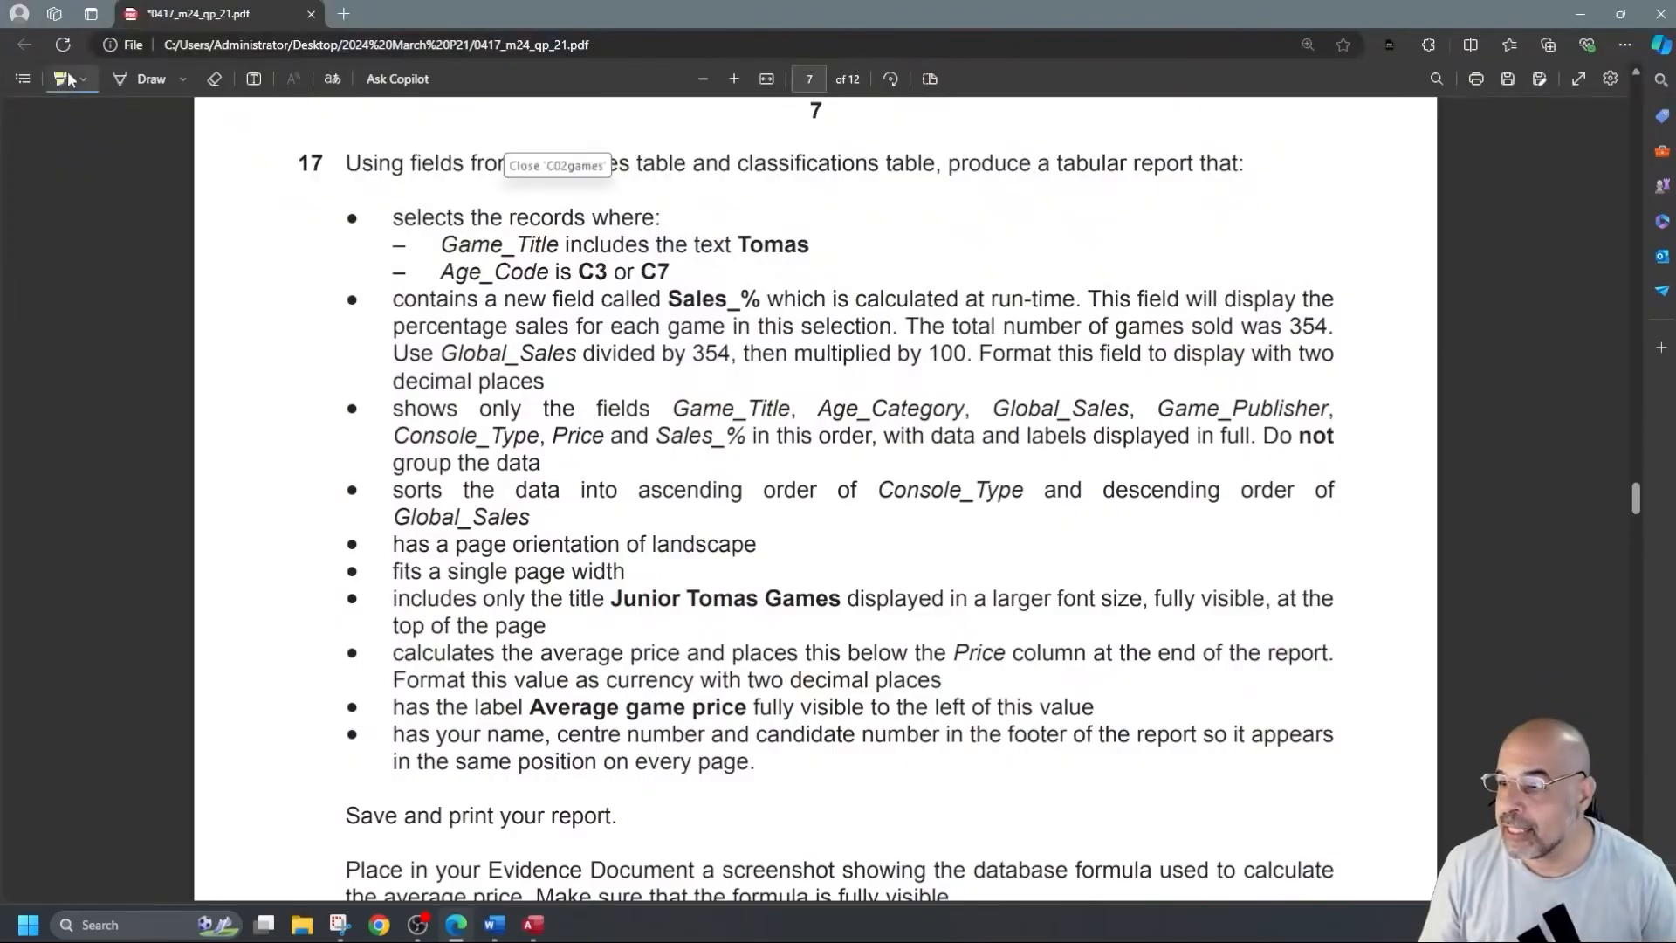
left_click_drag(385, 409, 550, 460)
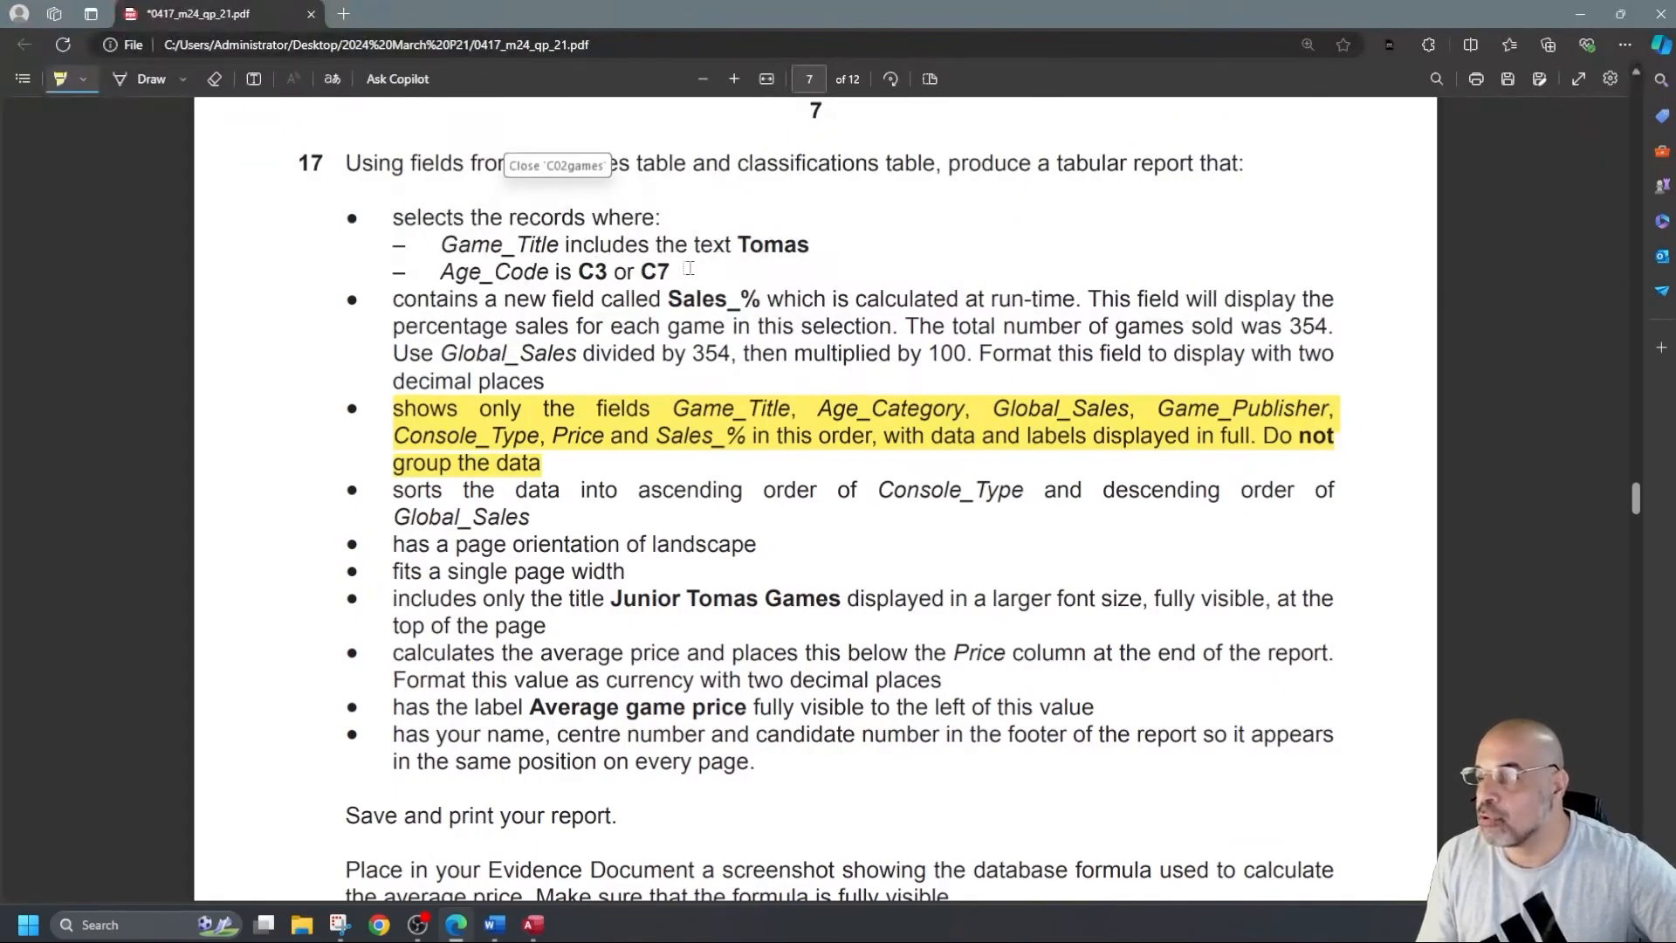
mouse_move(668, 299)
left_mouse_down()
mouse_move(803, 297)
mouse_move(756, 298)
left_mouse_up()
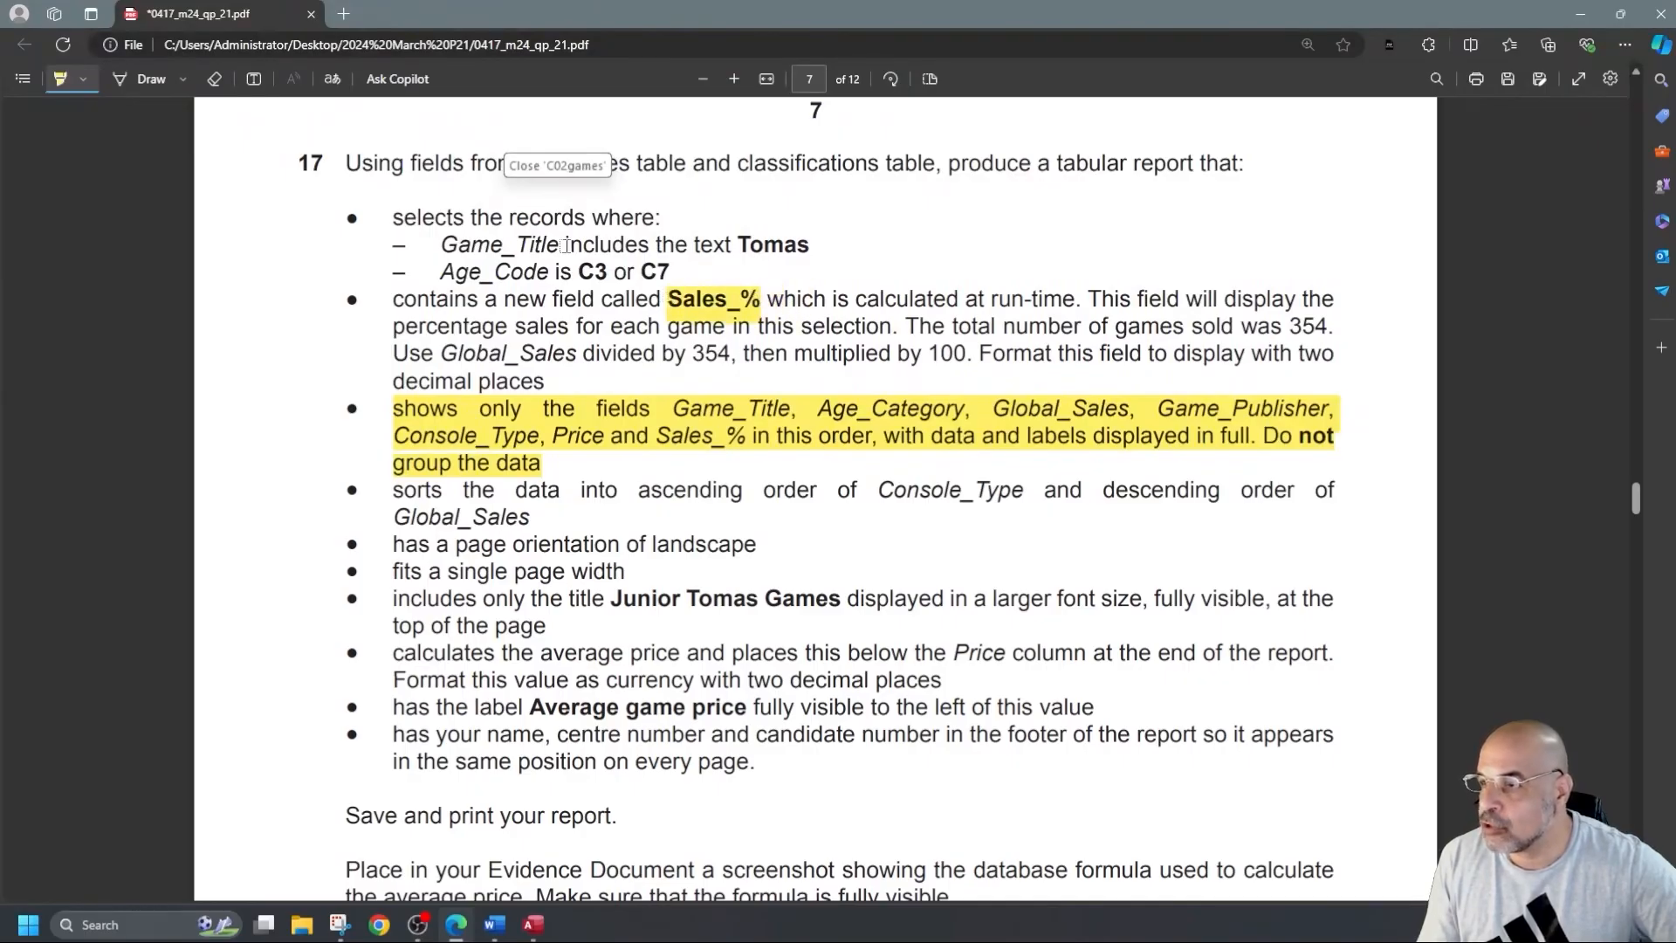
left_click_drag(547, 245, 955, 251)
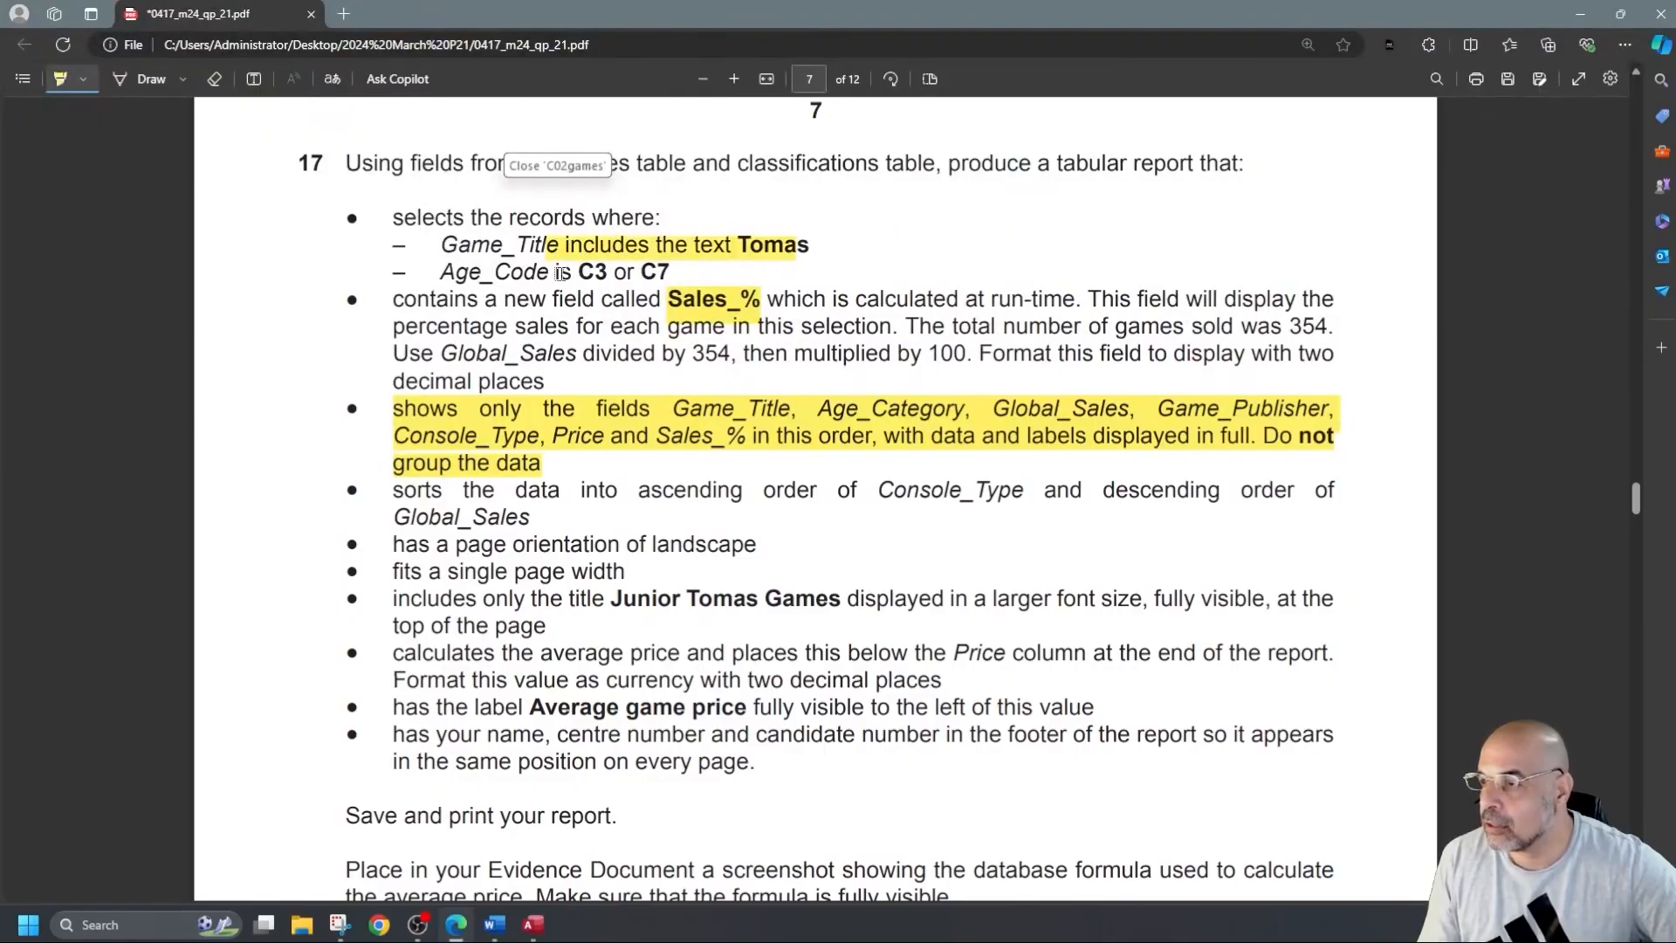
left_click_drag(569, 274, 705, 274)
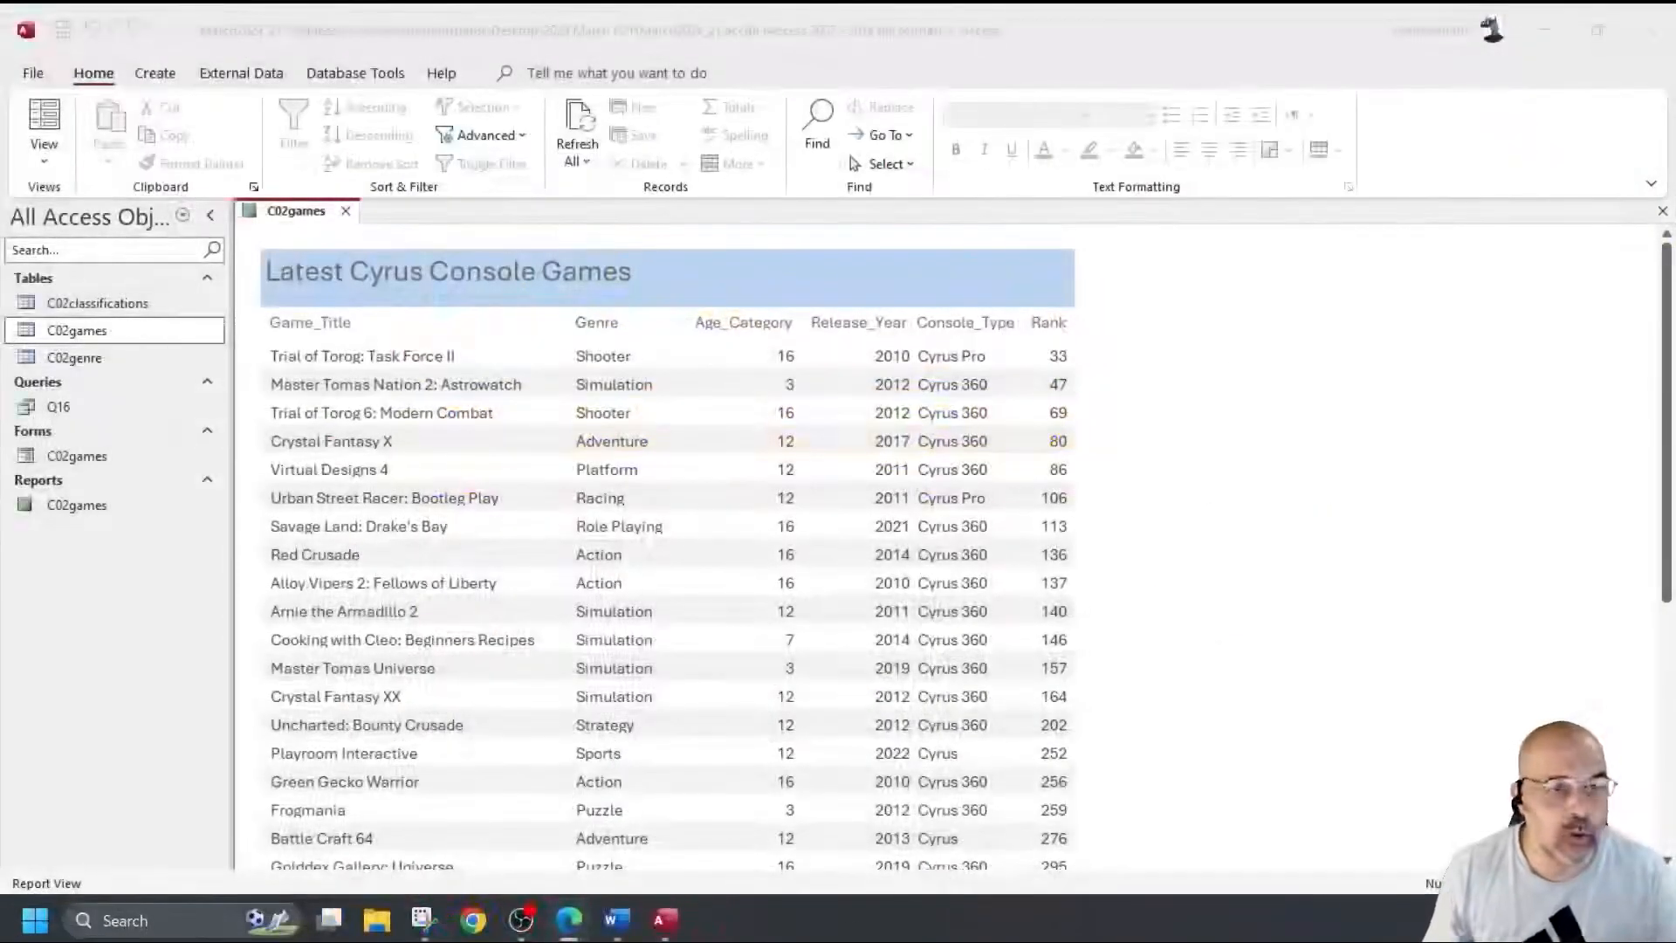
Close the report and start a new design query with C02classifications and C02games tables.
left_click(346, 210)
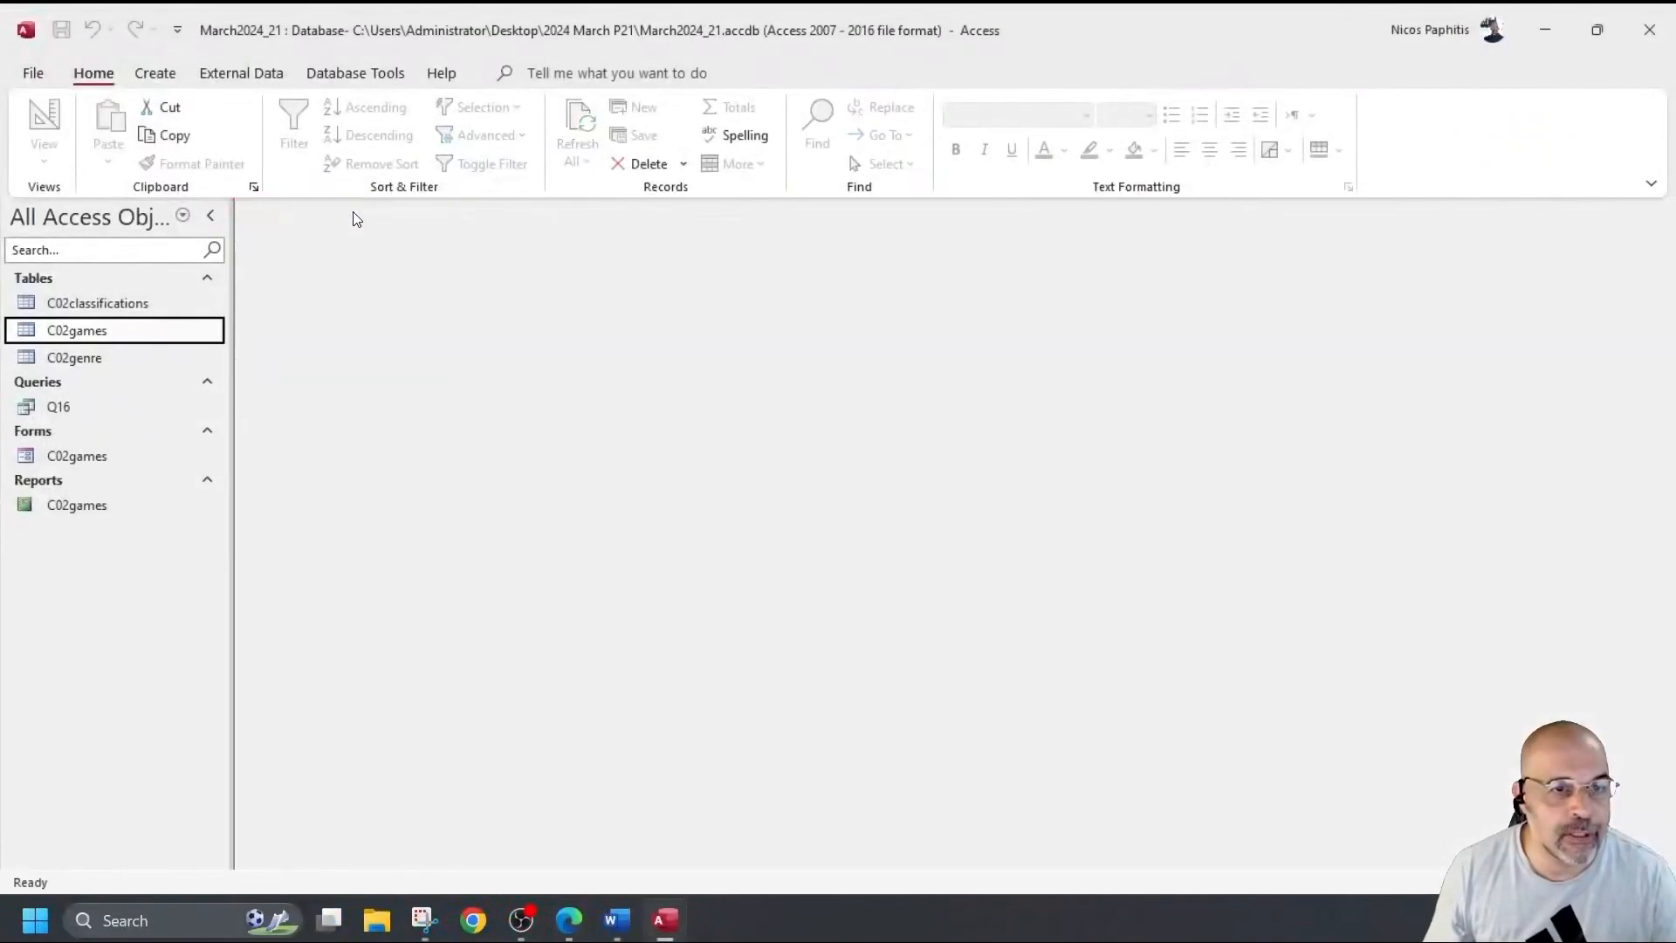
left_click(156, 73)
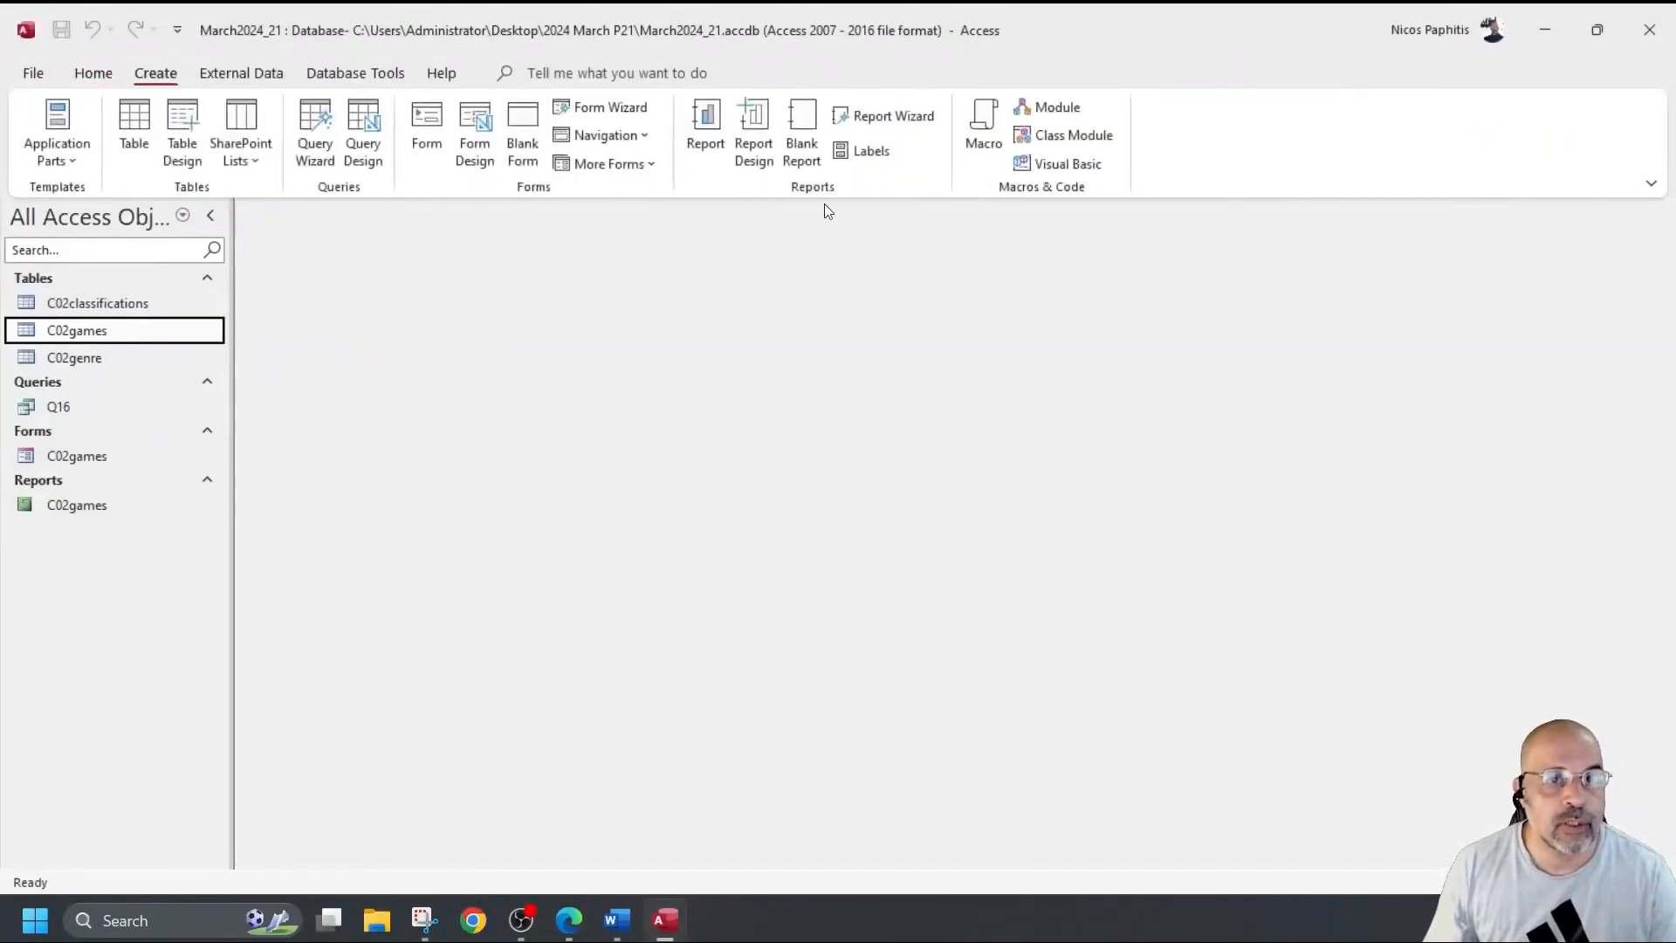
left_click(358, 103)
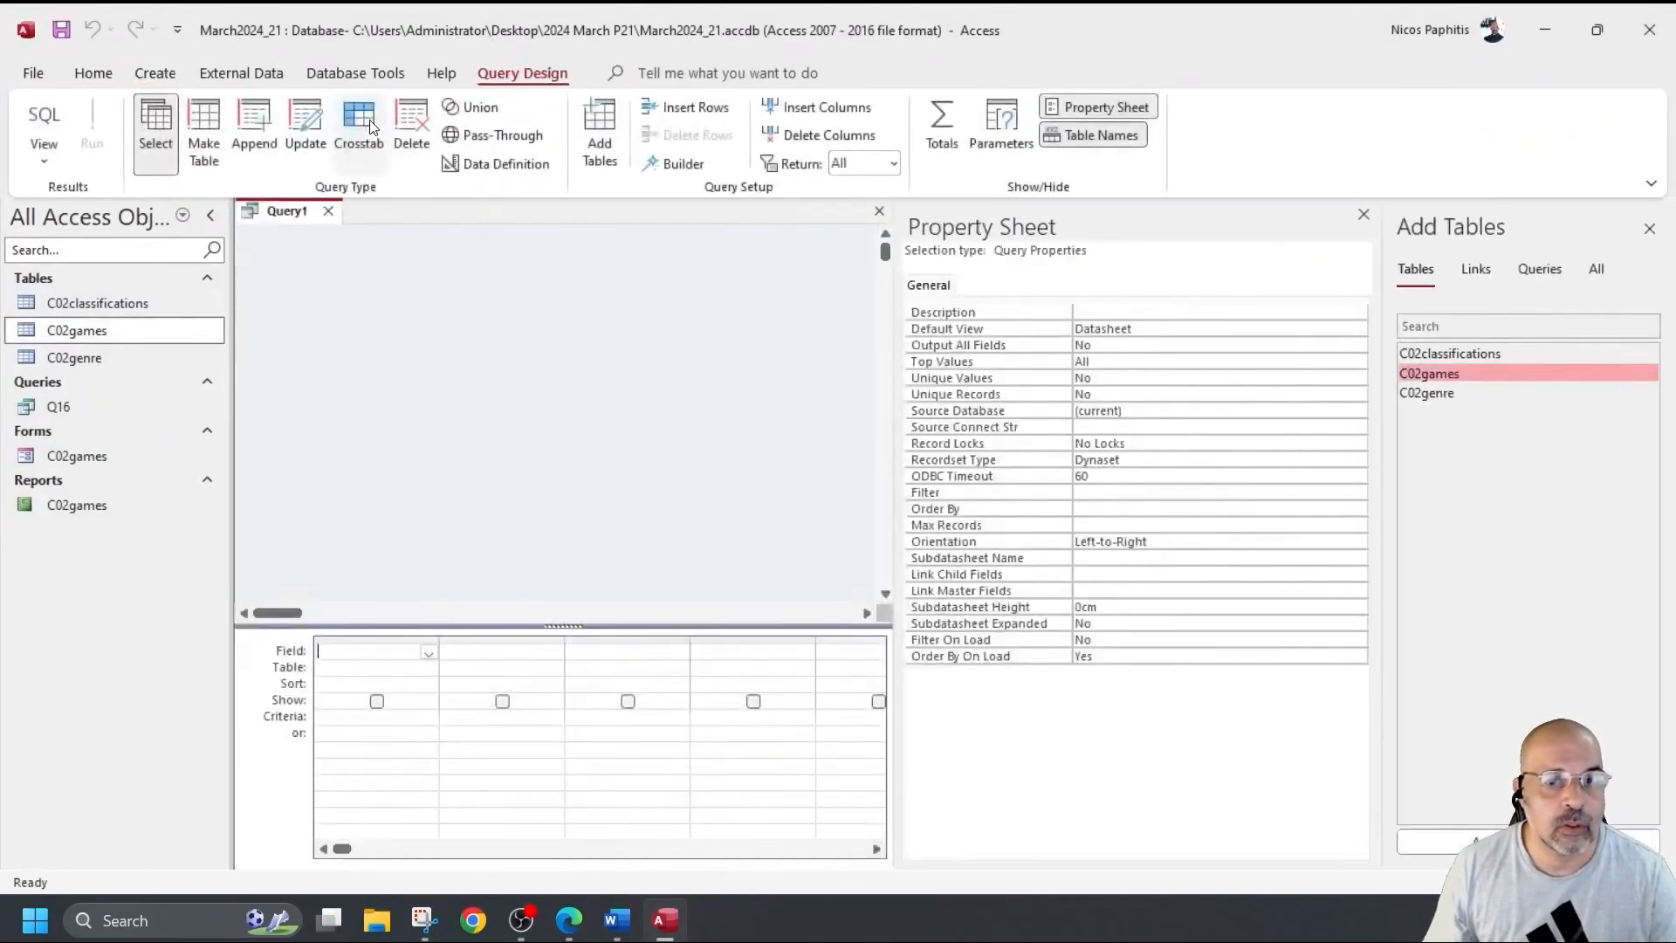
left_click(1365, 214)
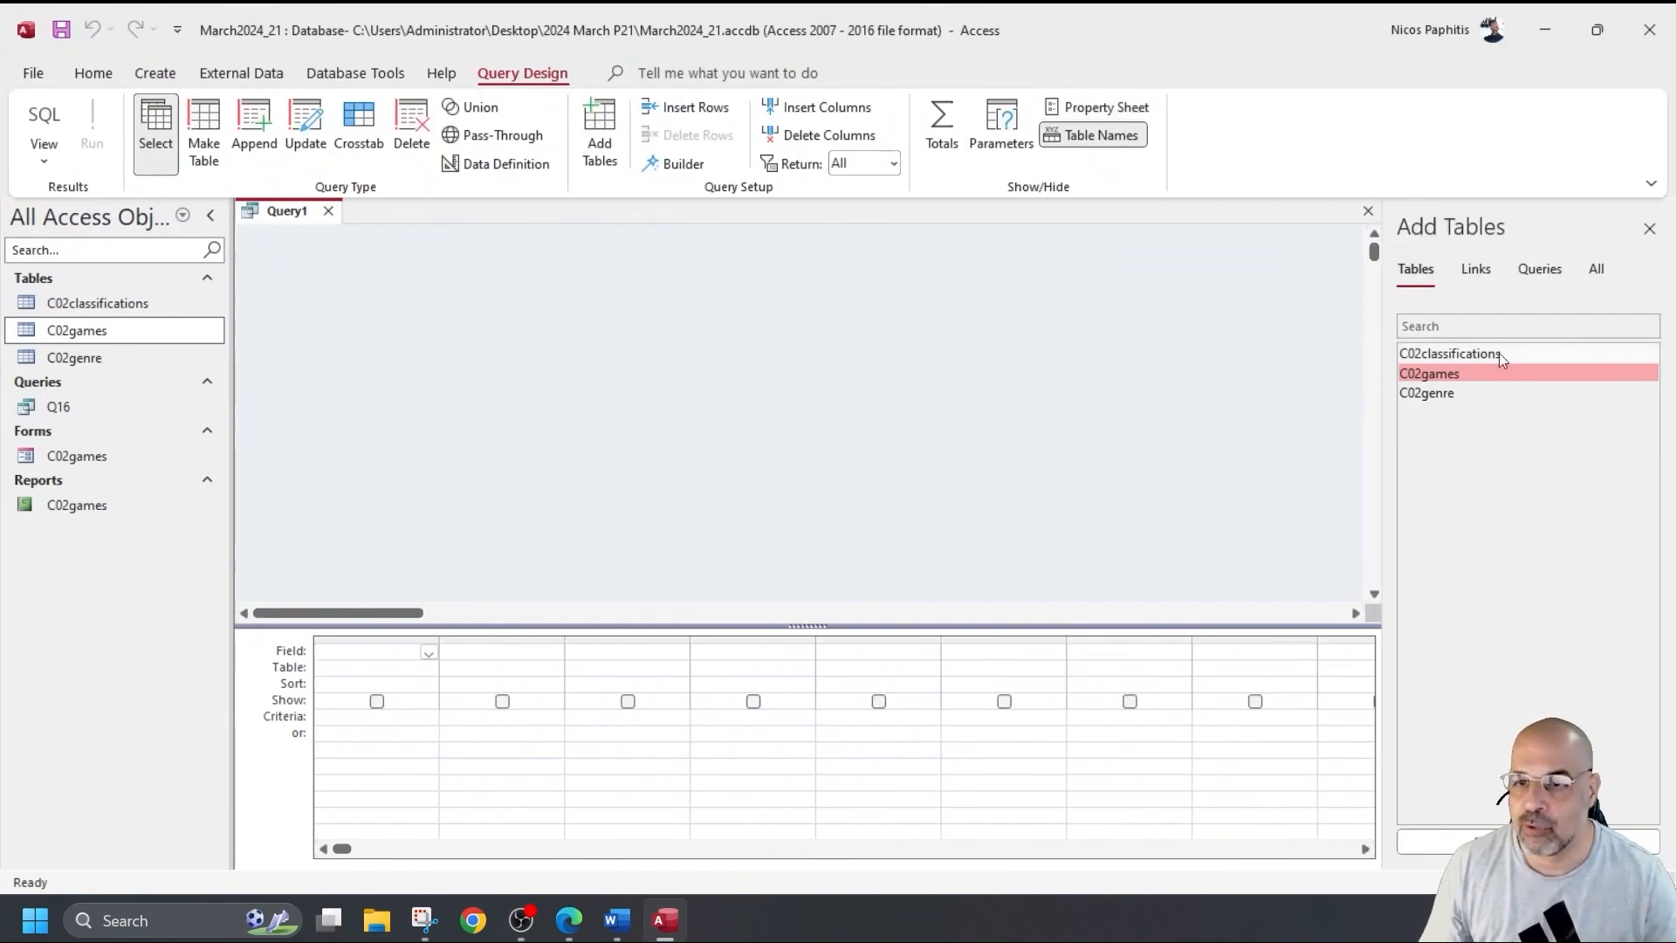
double_click(1463, 353)
double_click(1458, 373)
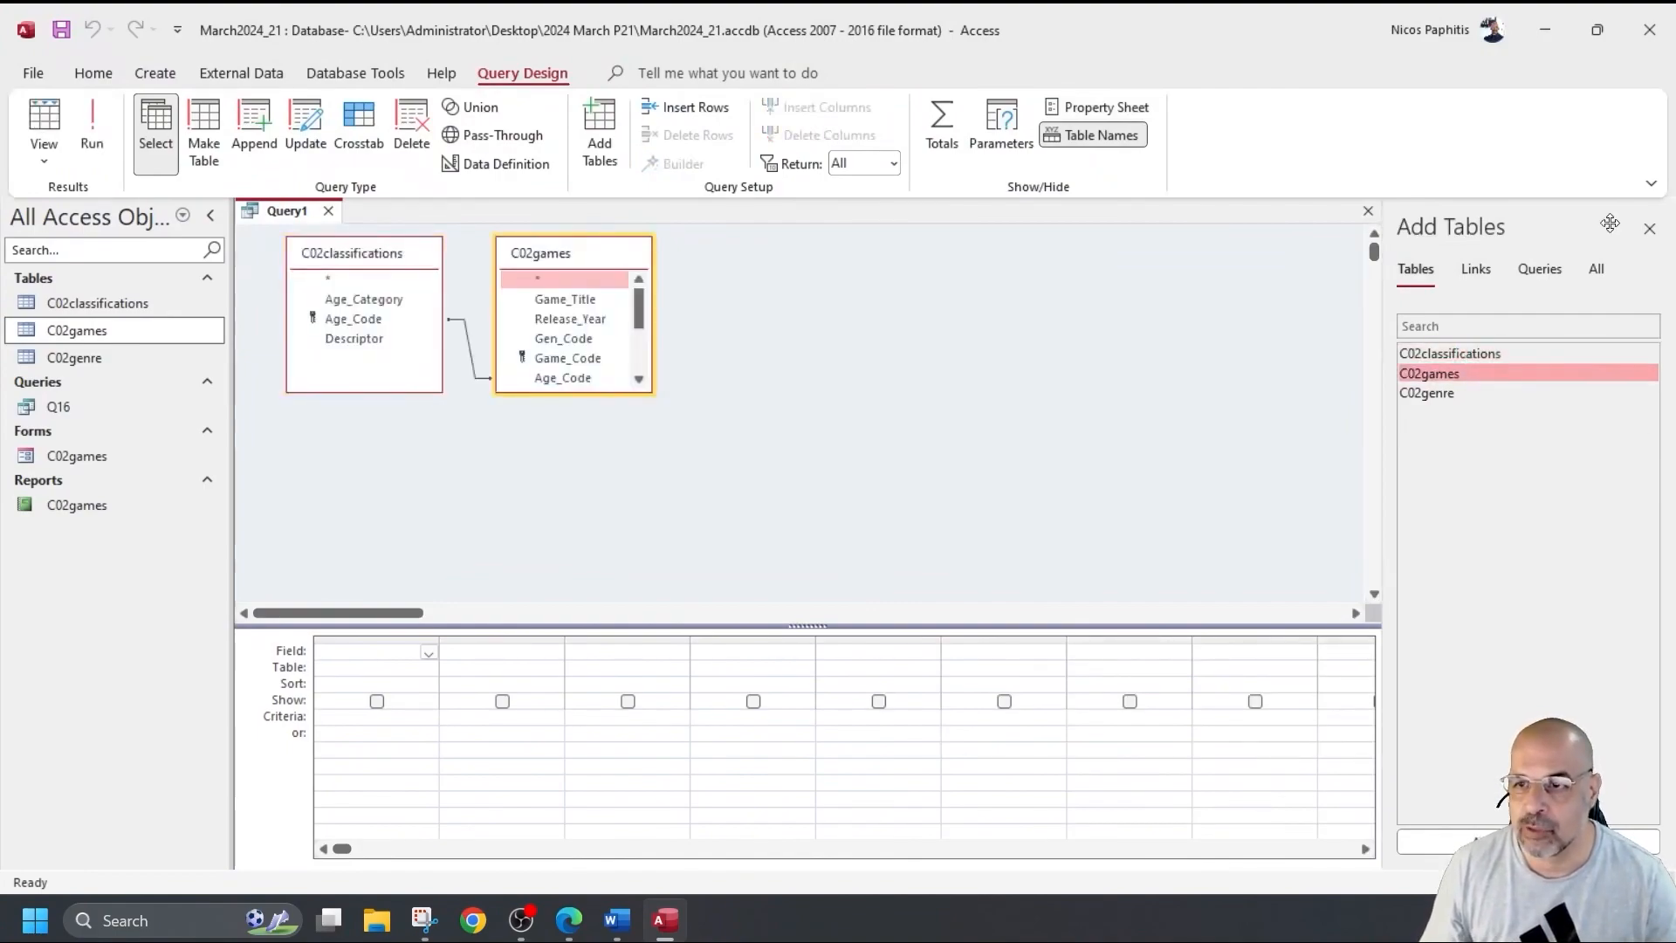
left_click(1649, 228)
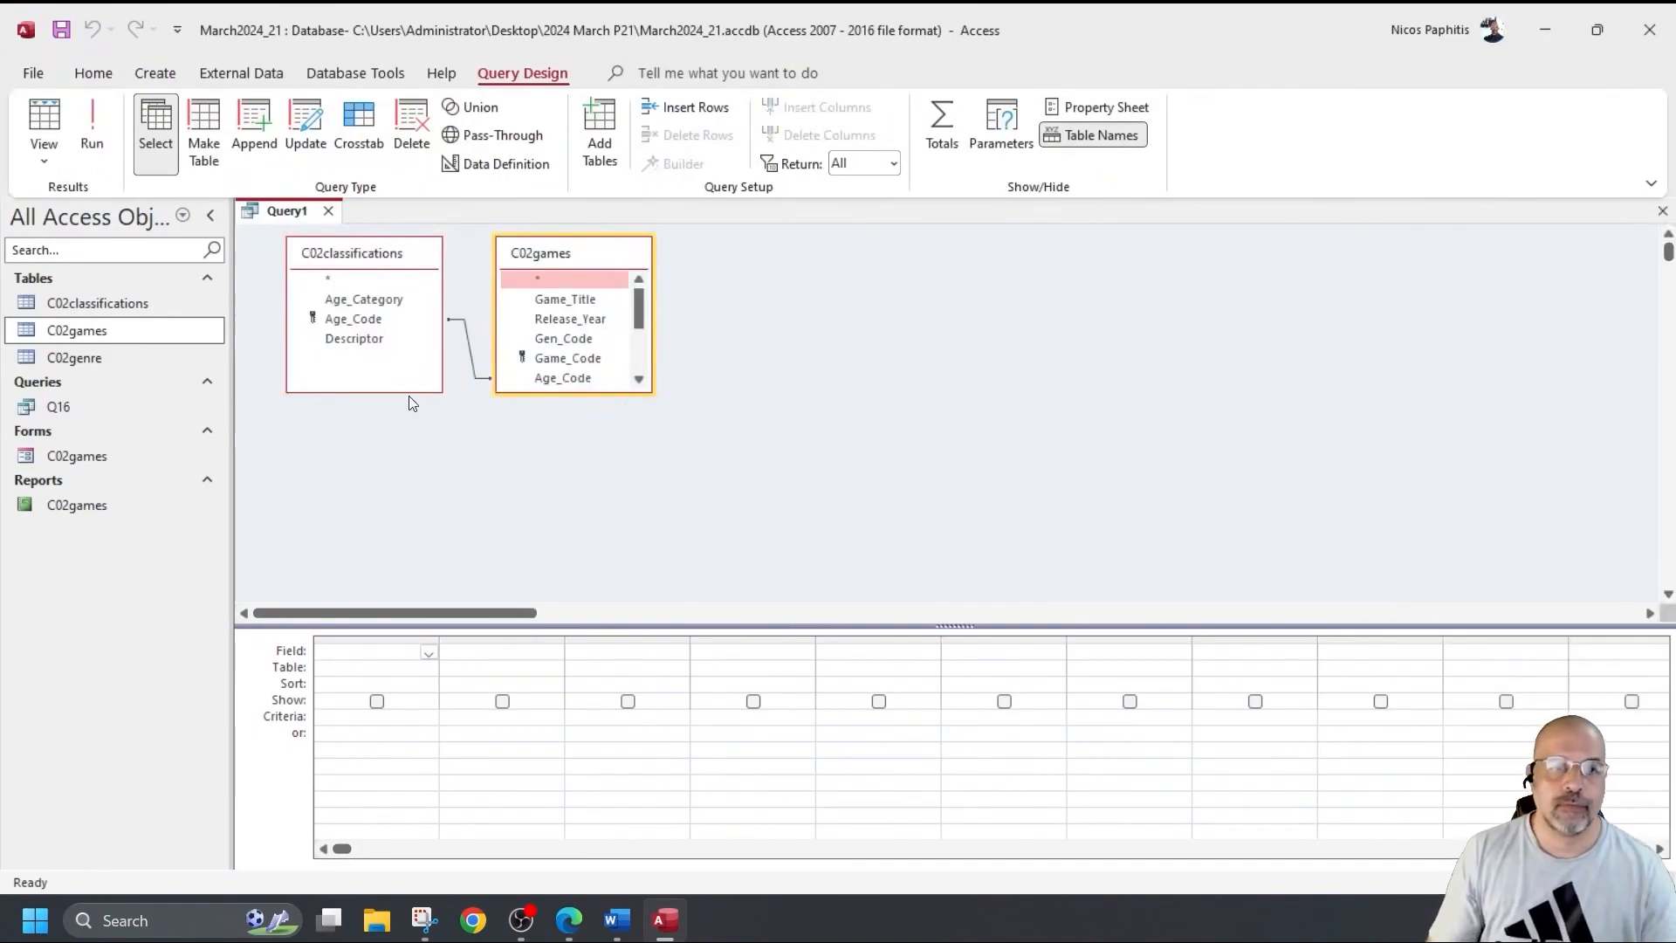
left_click_drag(572, 393, 574, 524)
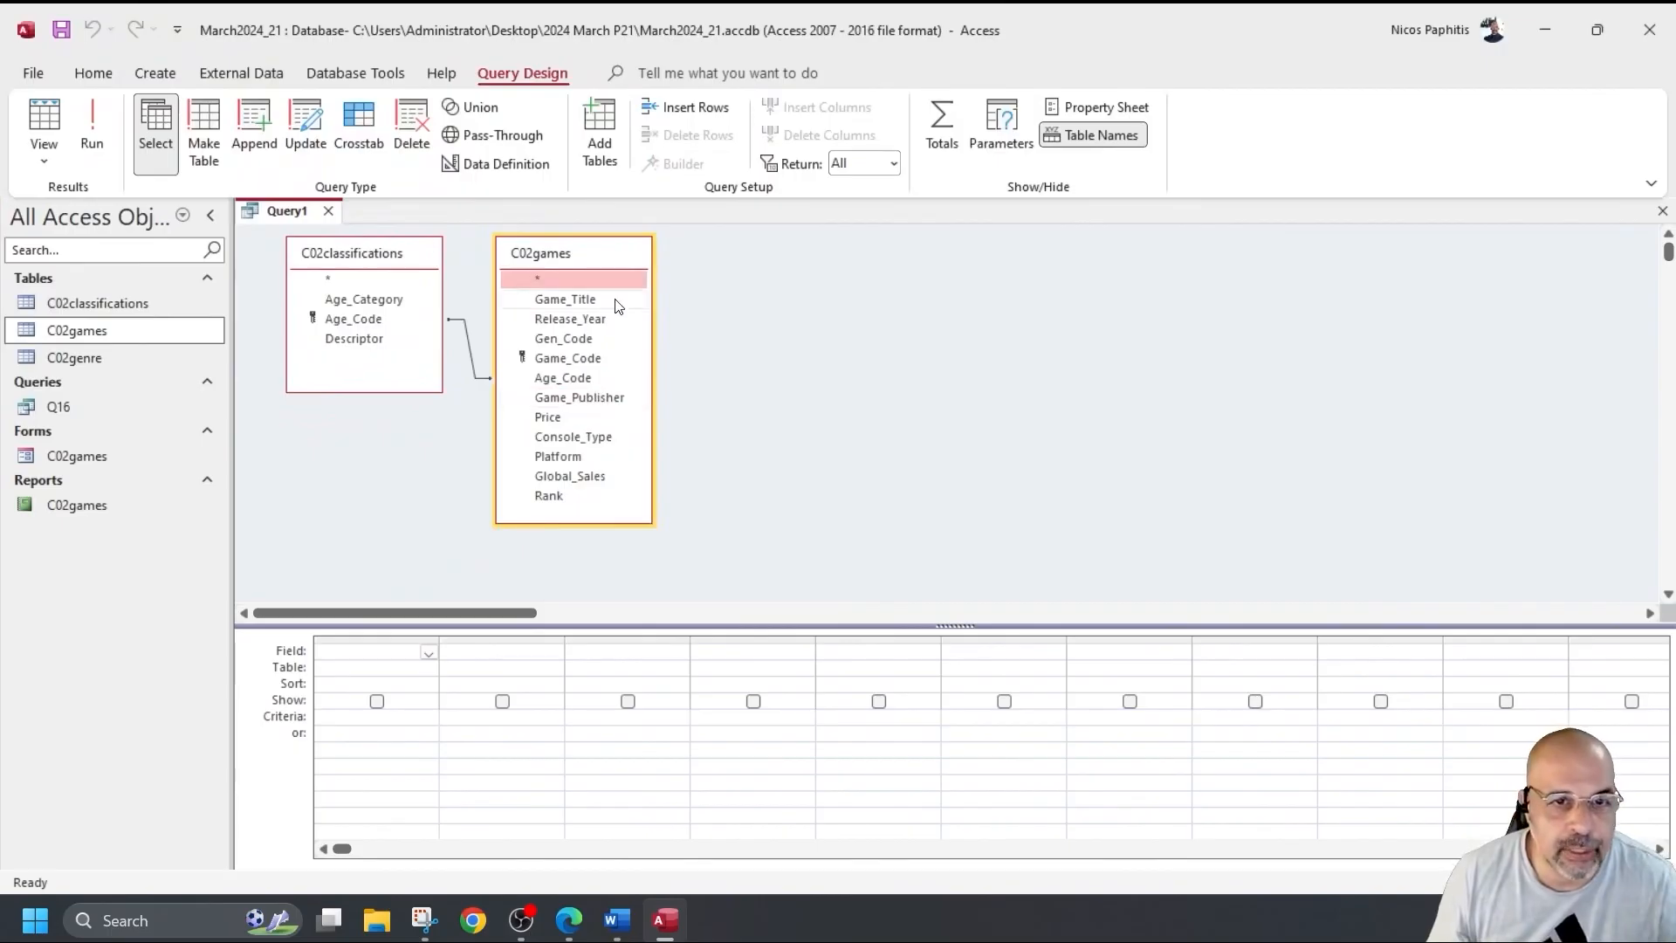
Add Game_Title, Age_Category, Global_Sales, Game_Publisher, Console_Type and Price to the query grid.
double_click(590, 302)
double_click(373, 301)
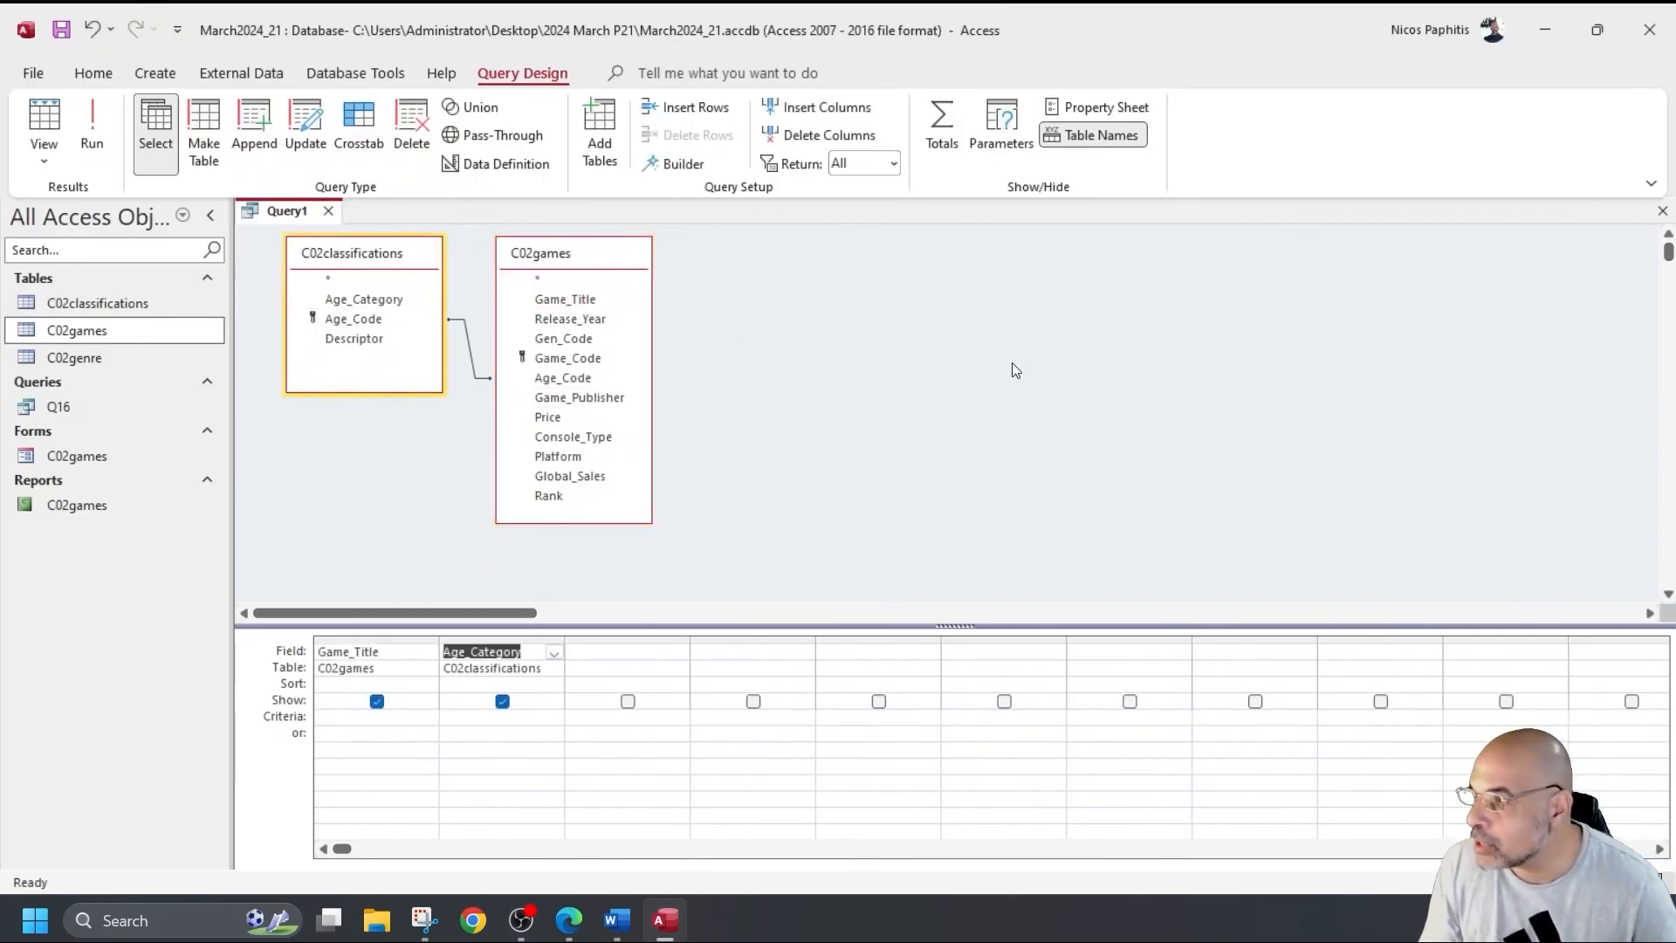
double_click(591, 478)
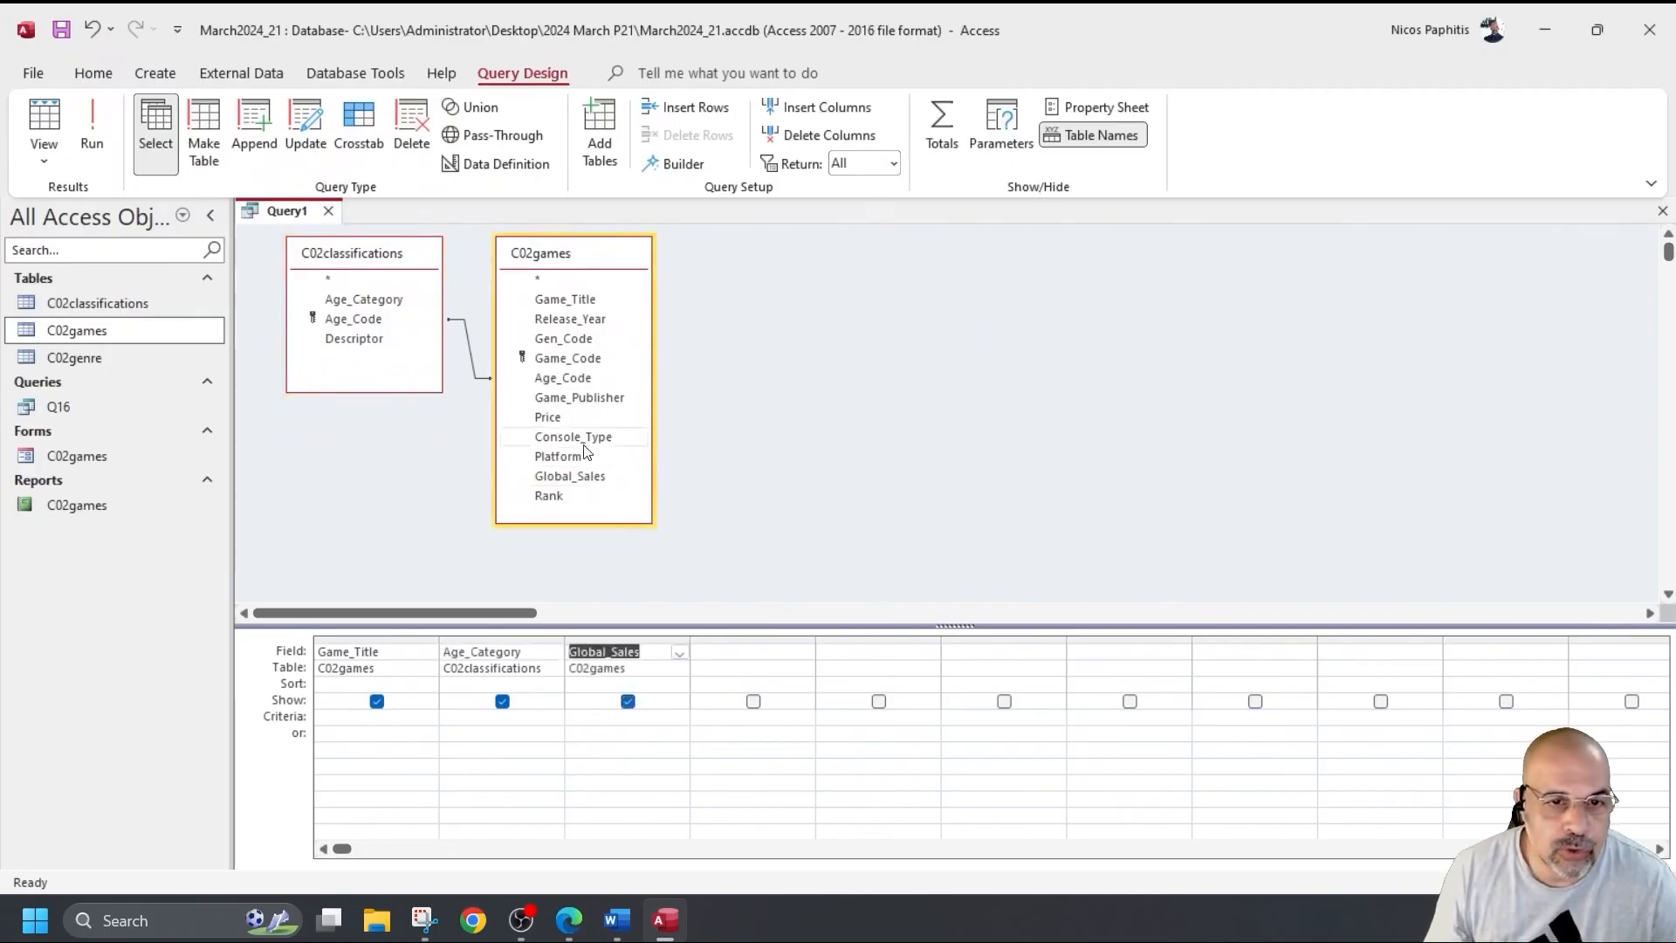
double_click(583, 399)
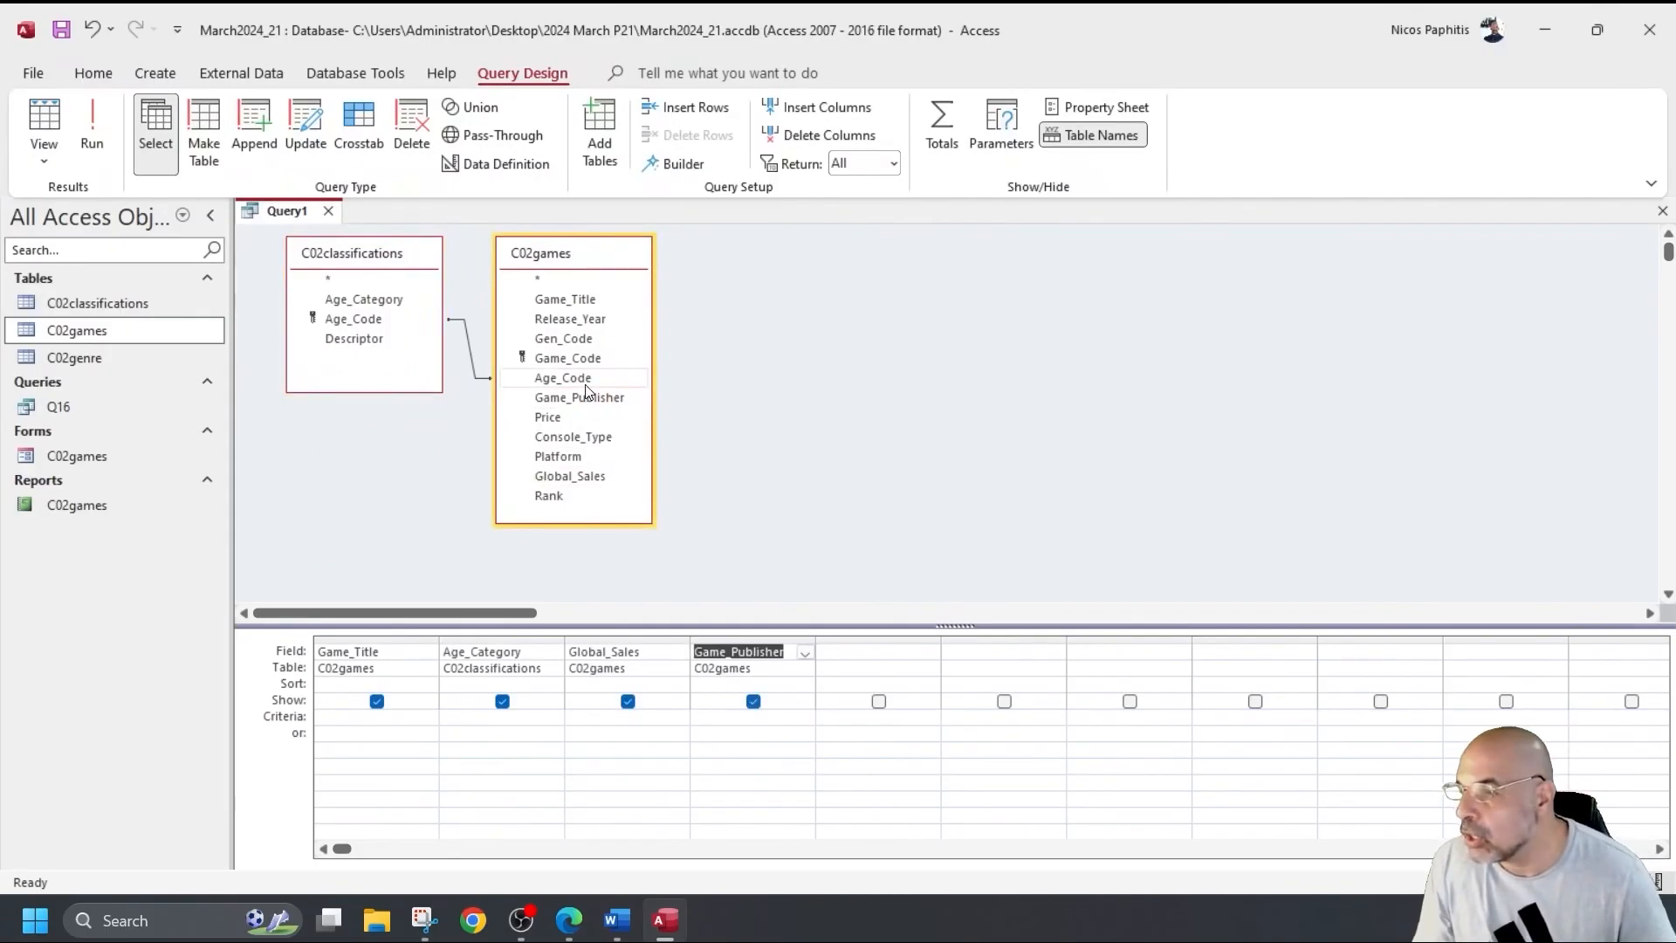
double_click(588, 441)
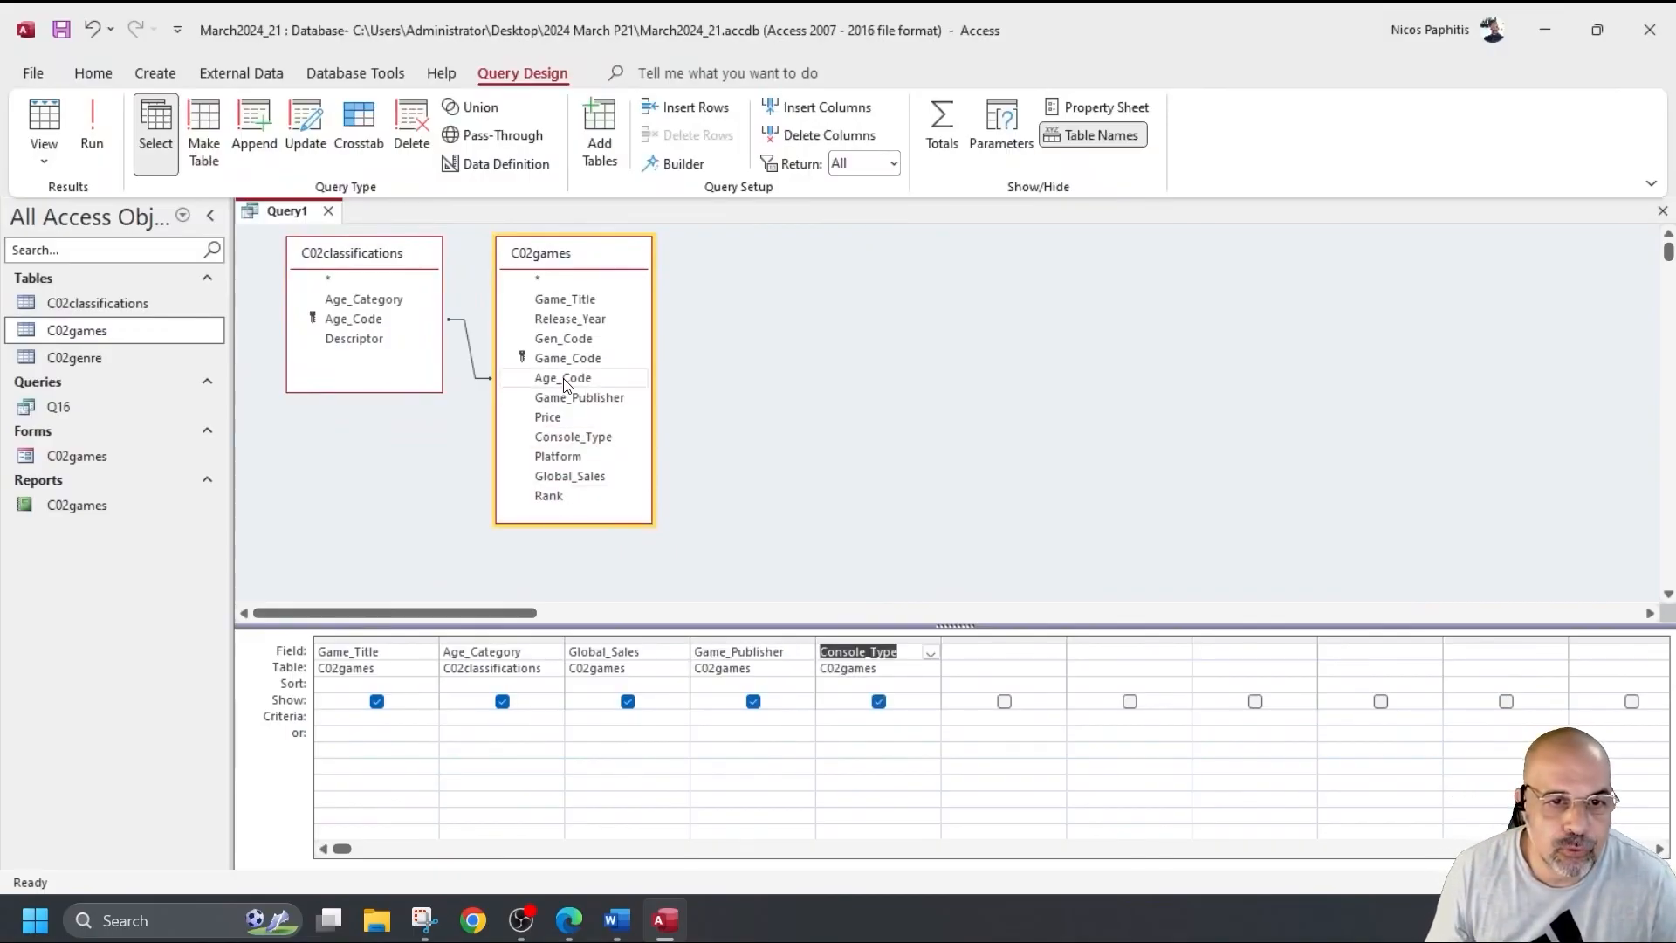
double_click(563, 417)
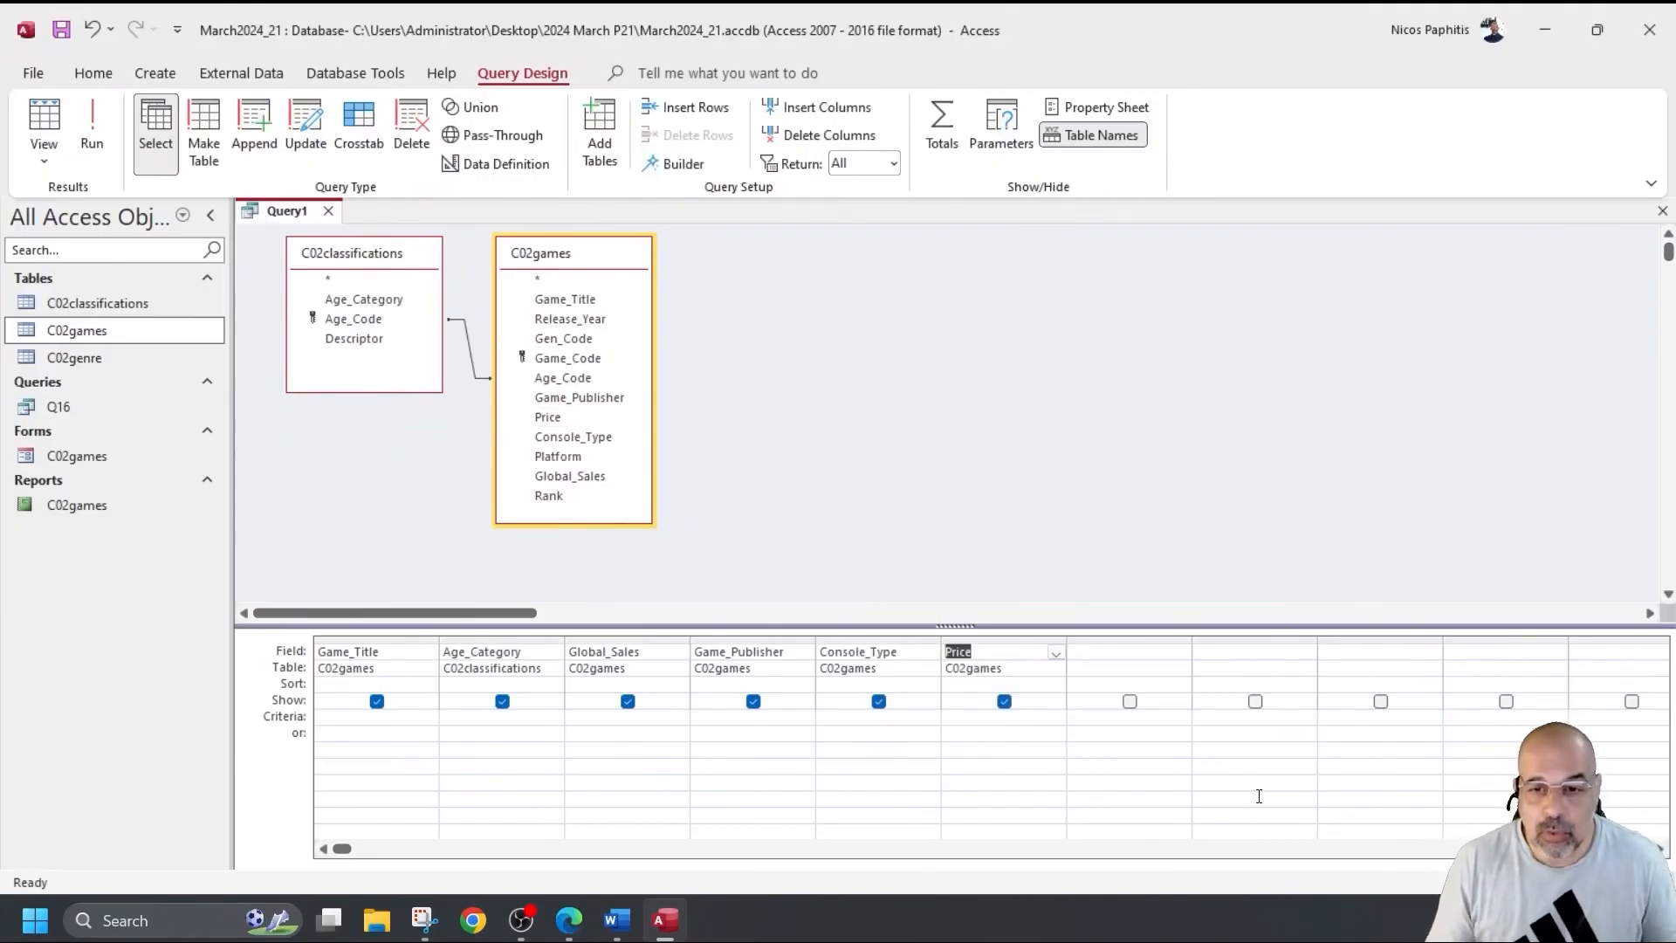
left_click(1168, 649)
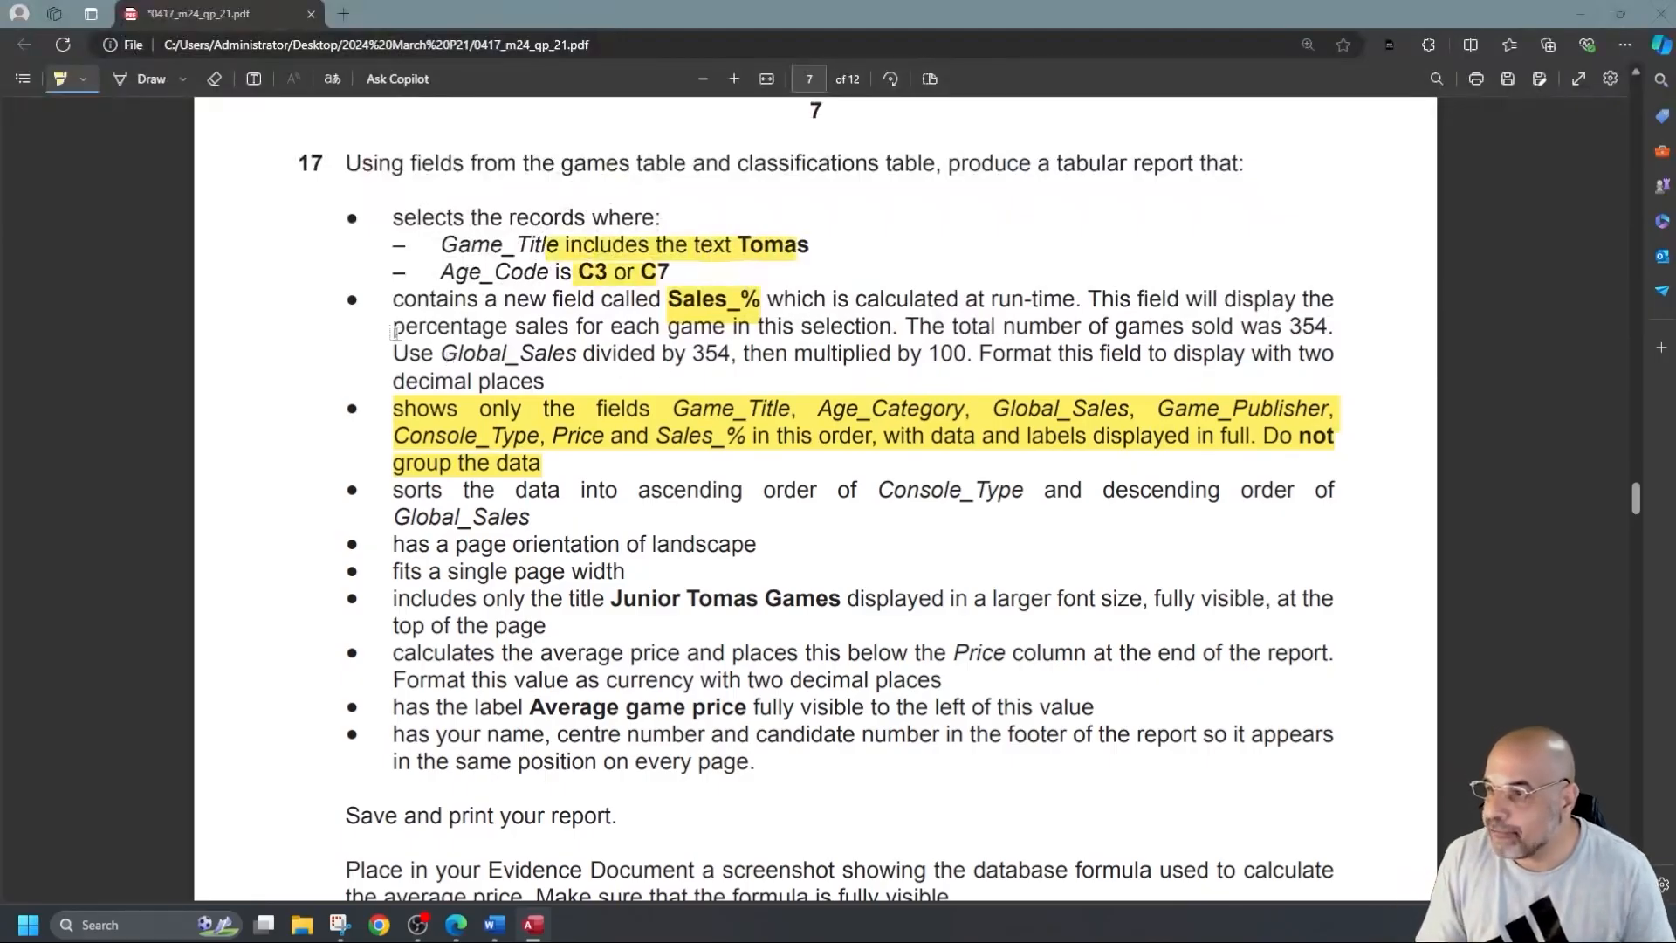
Highlight 'Global_Sales divided by 354, then multiplied by 100' in question 17.
mouse_move(446, 352)
left_mouse_down()
mouse_move(890, 411)
mouse_move(851, 359)
mouse_move(802, 360)
mouse_move(971, 361)
left_mouse_up()
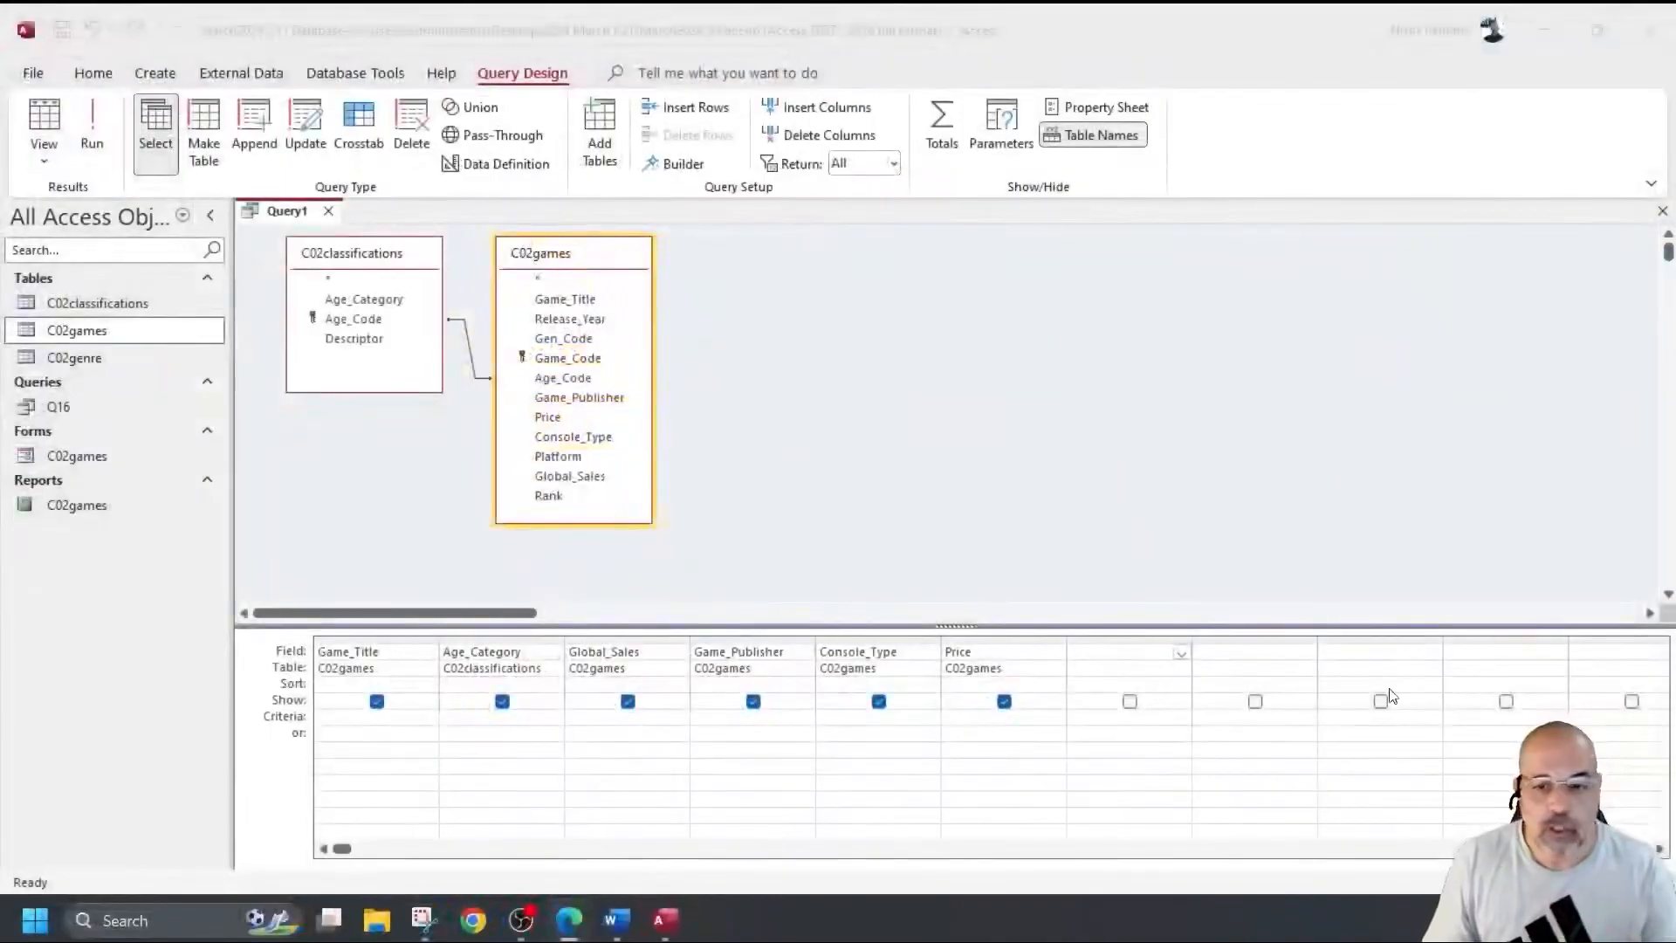
Build the seventh column as [C02games]![Global_Sales]/354*100 in the Expression Builder.
left_click(1109, 657)
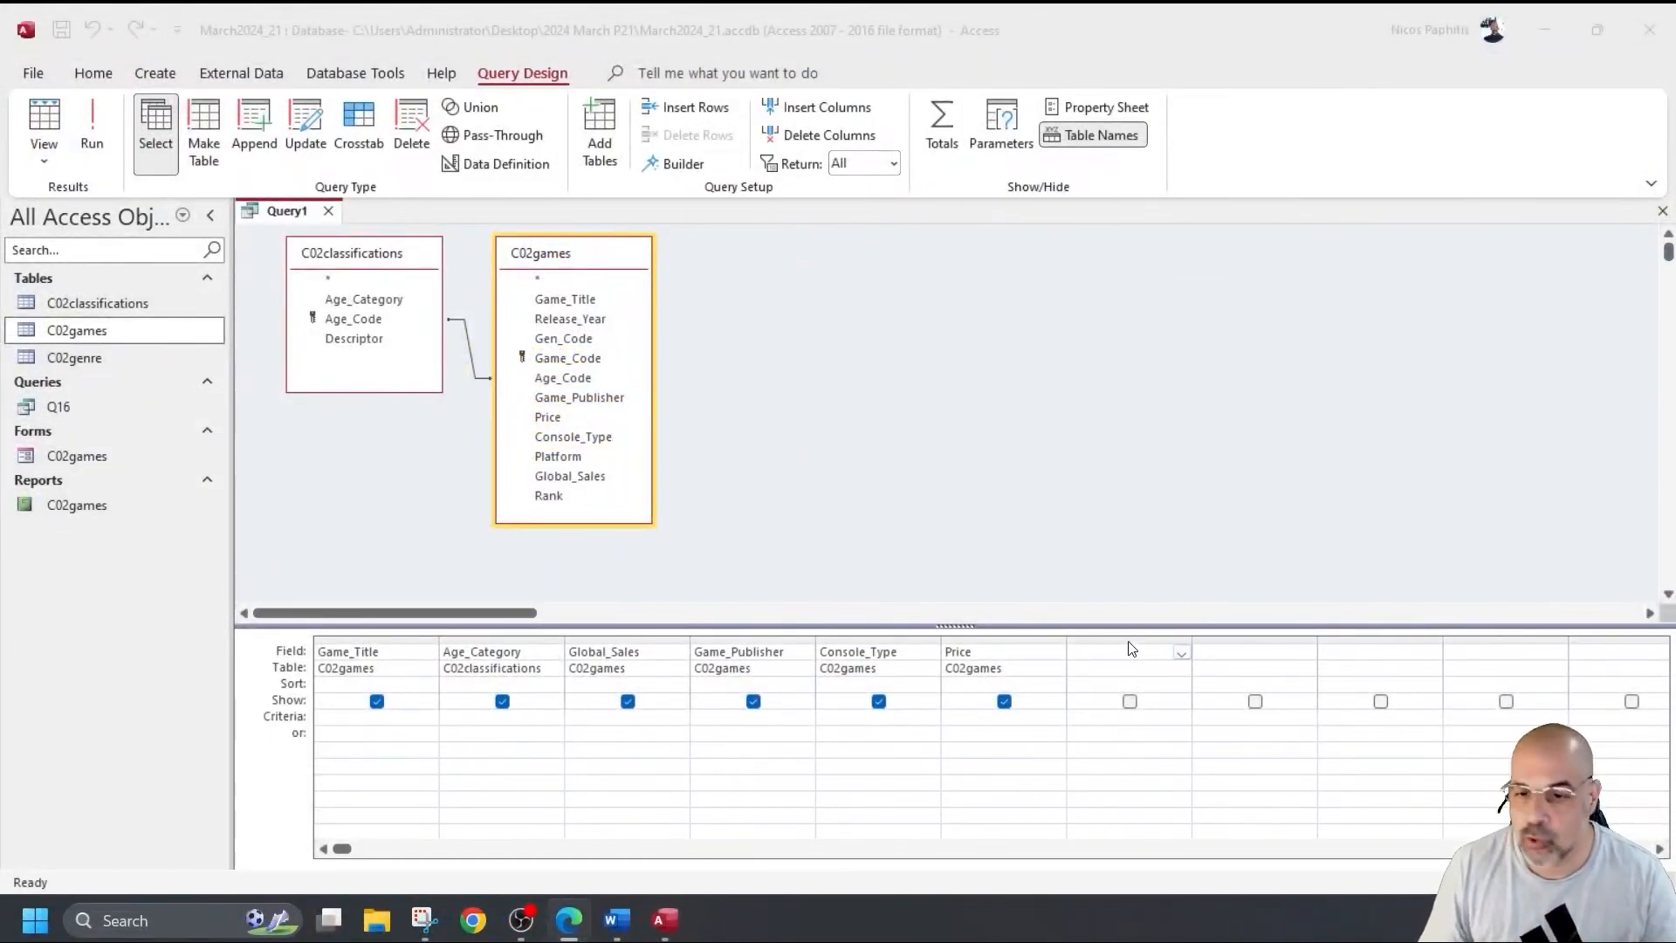
right_click(1113, 658)
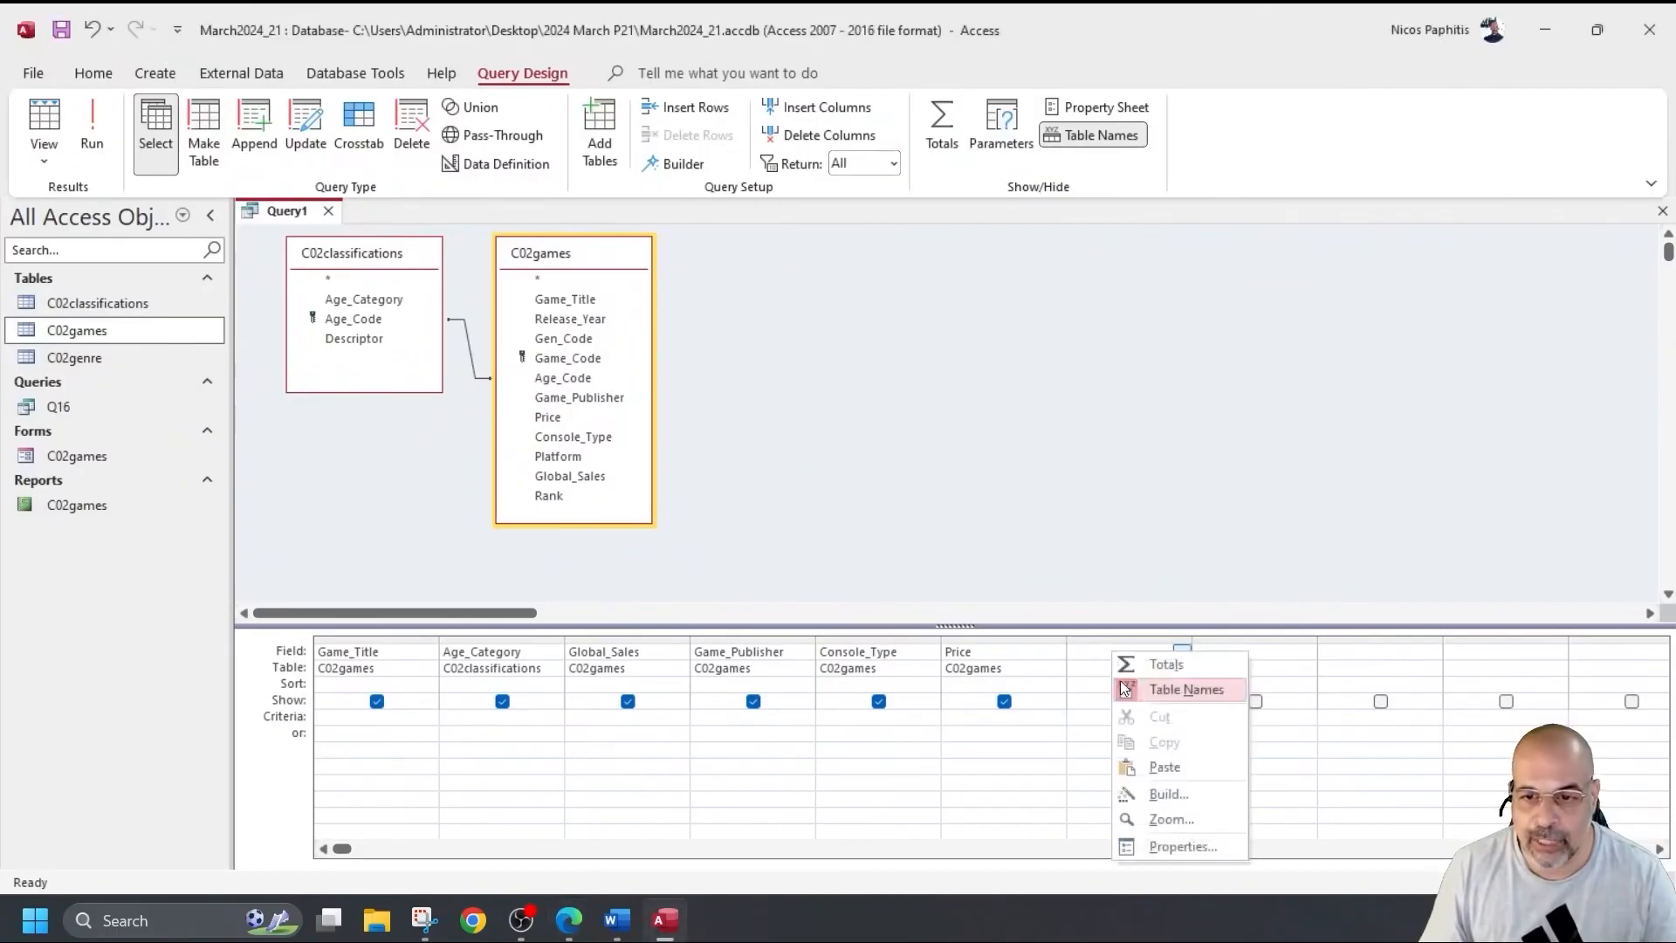
left_click(1166, 793)
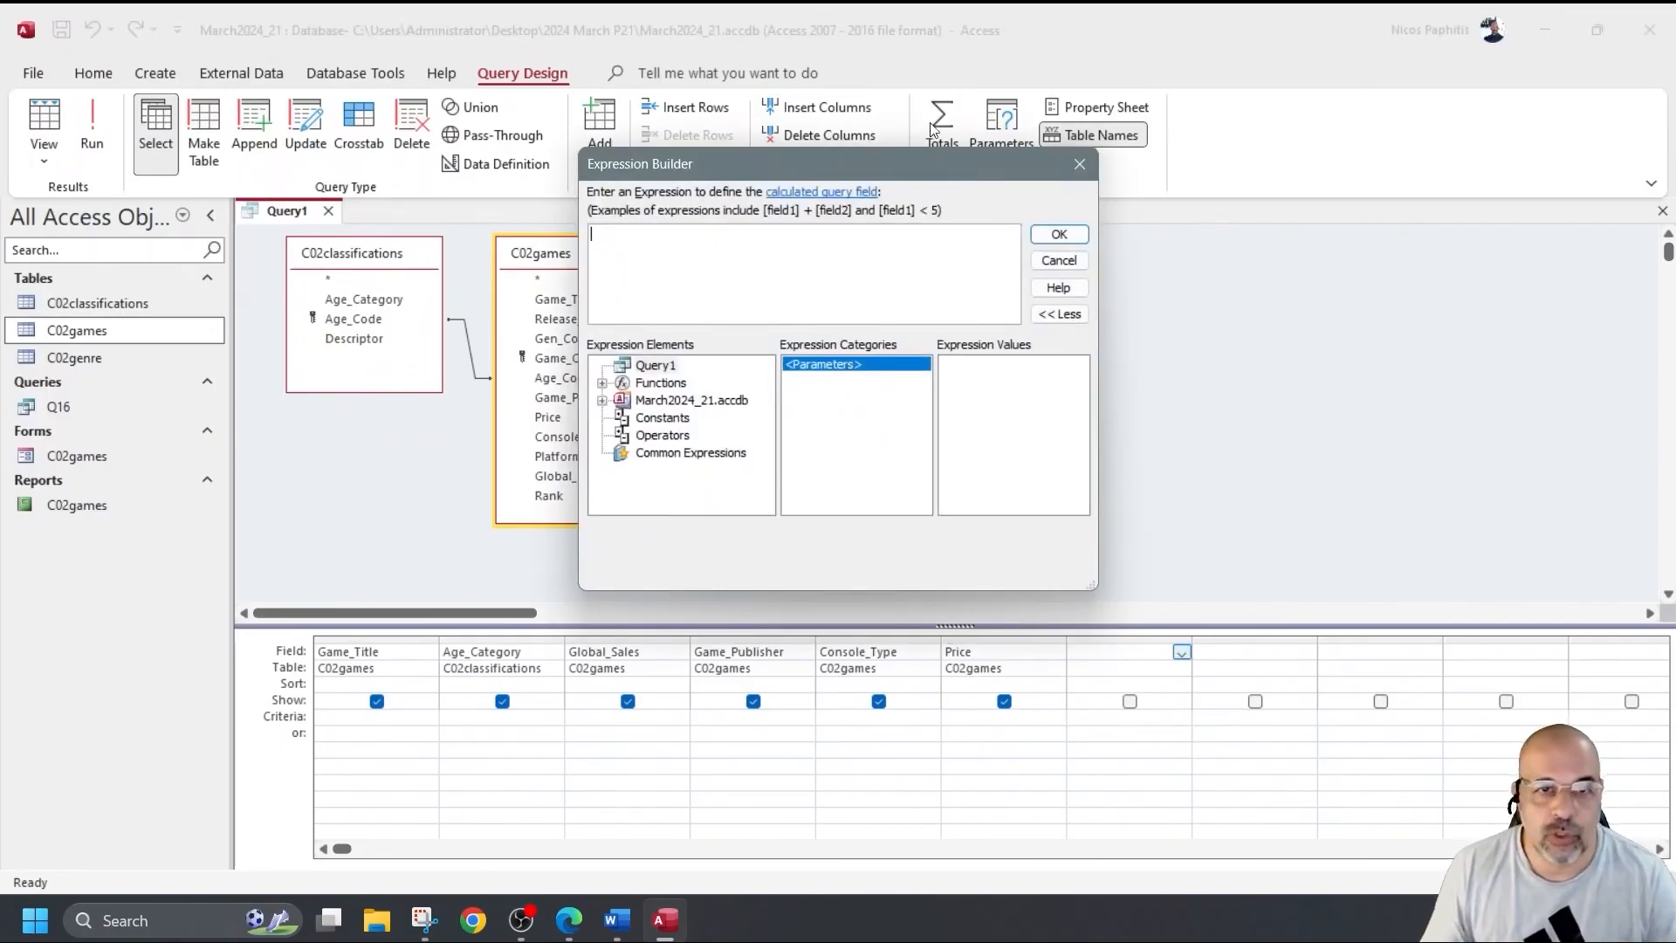
left_click_drag(866, 161, 1086, 160)
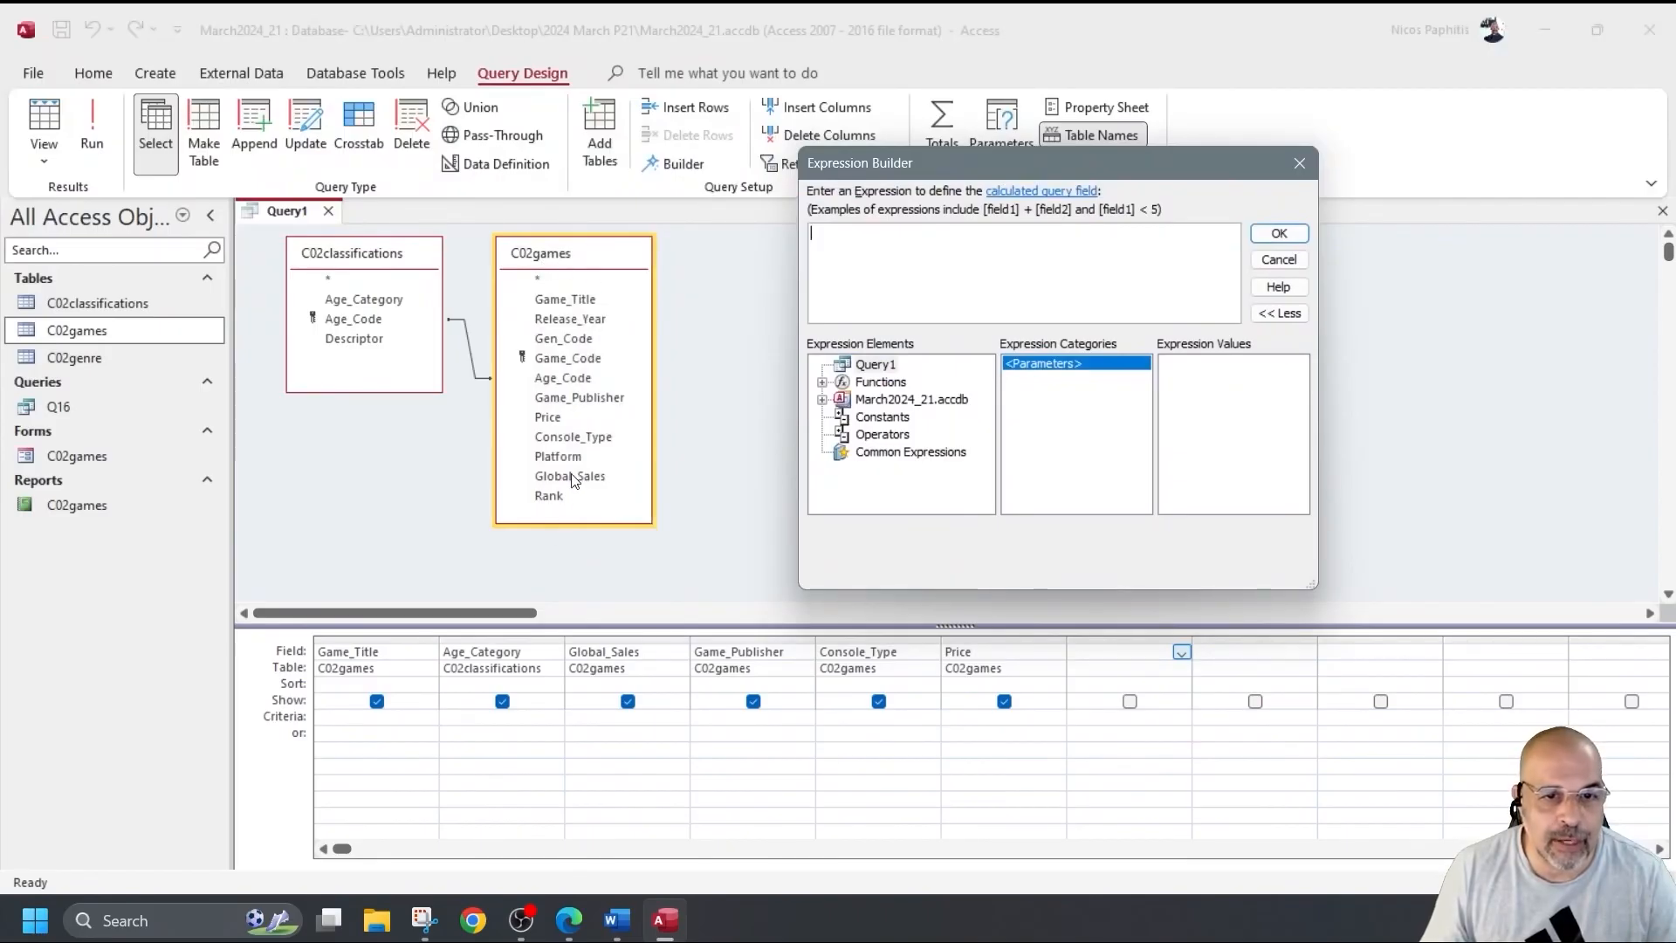
left_click(823, 400)
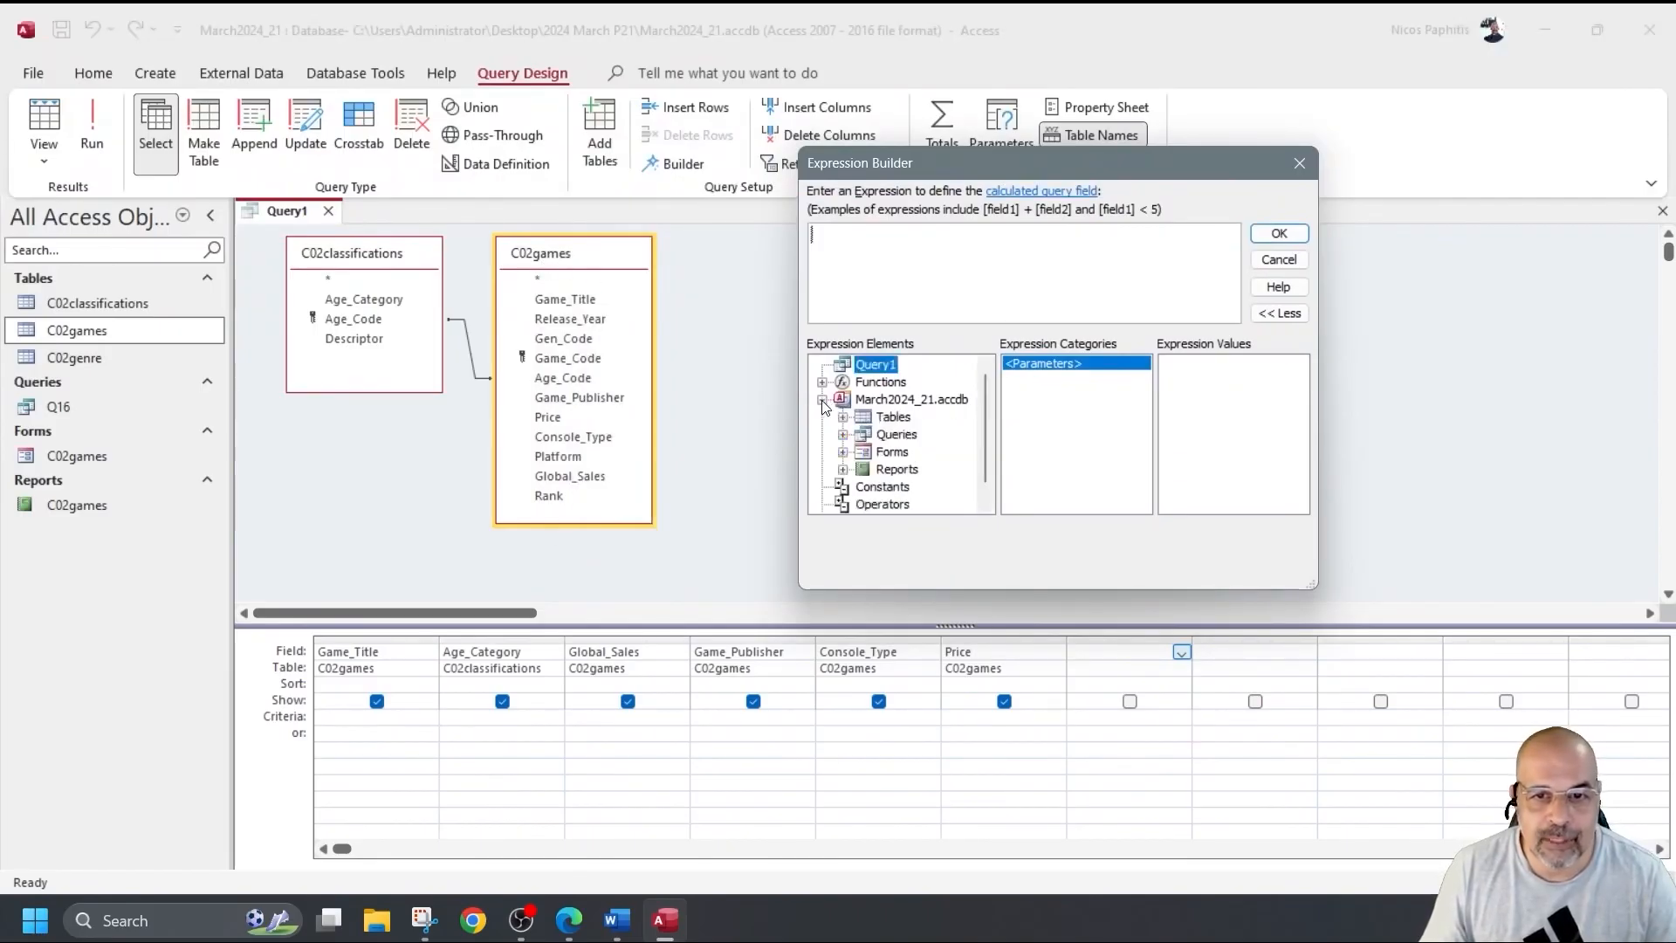
left_click(844, 417)
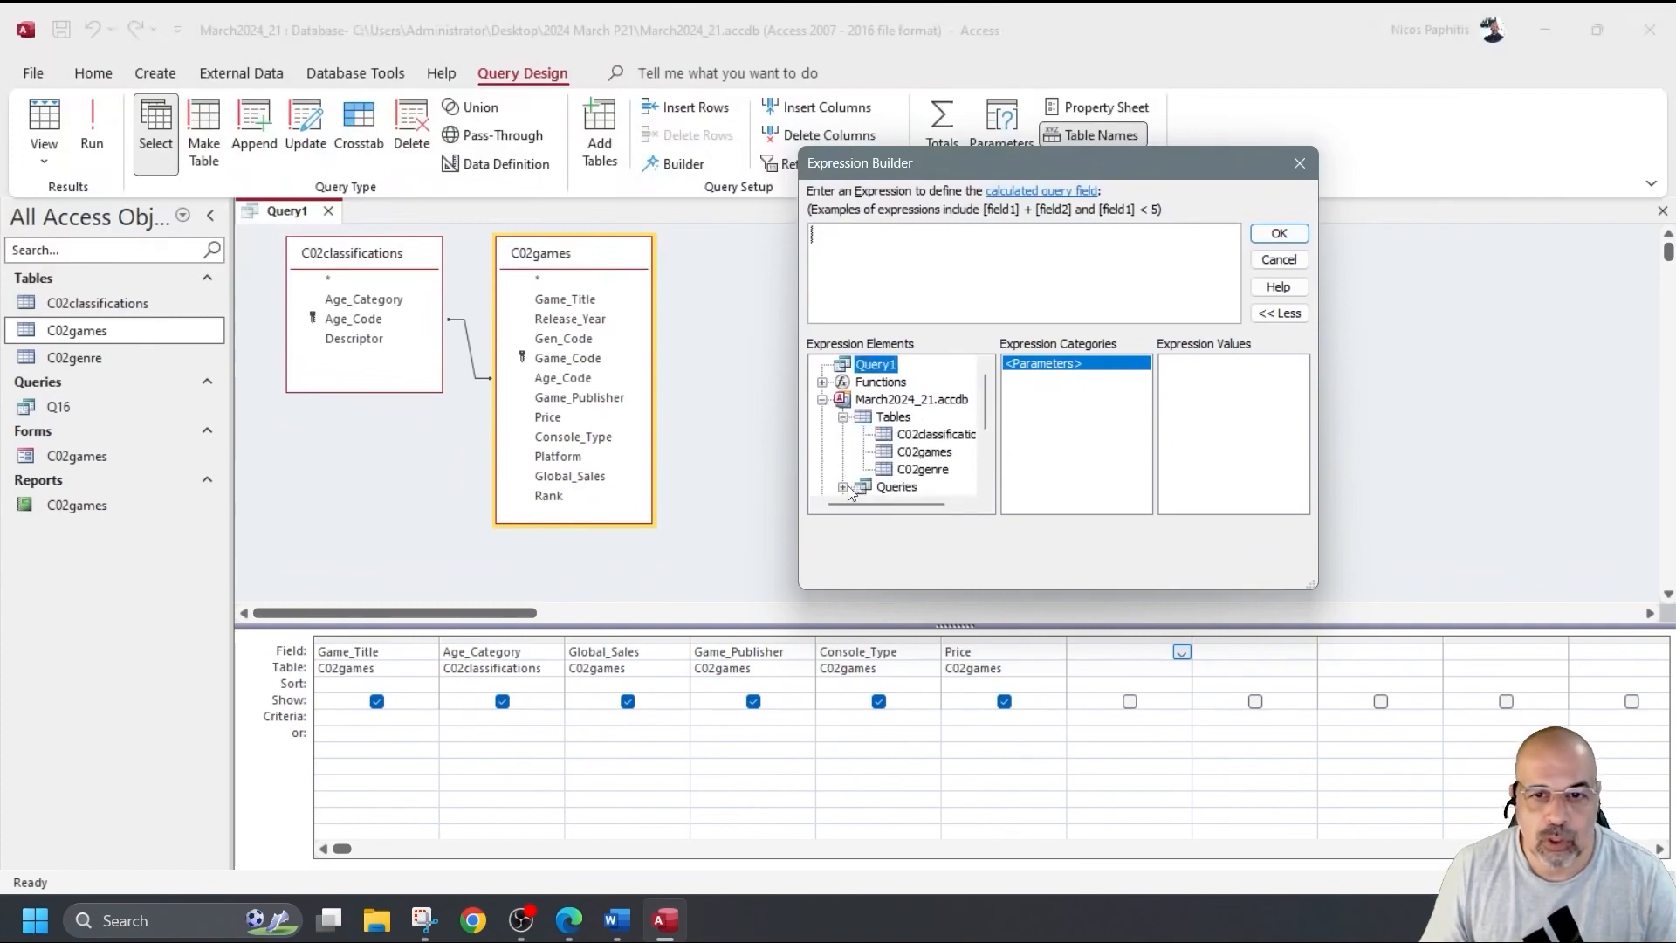
left_click(934, 453)
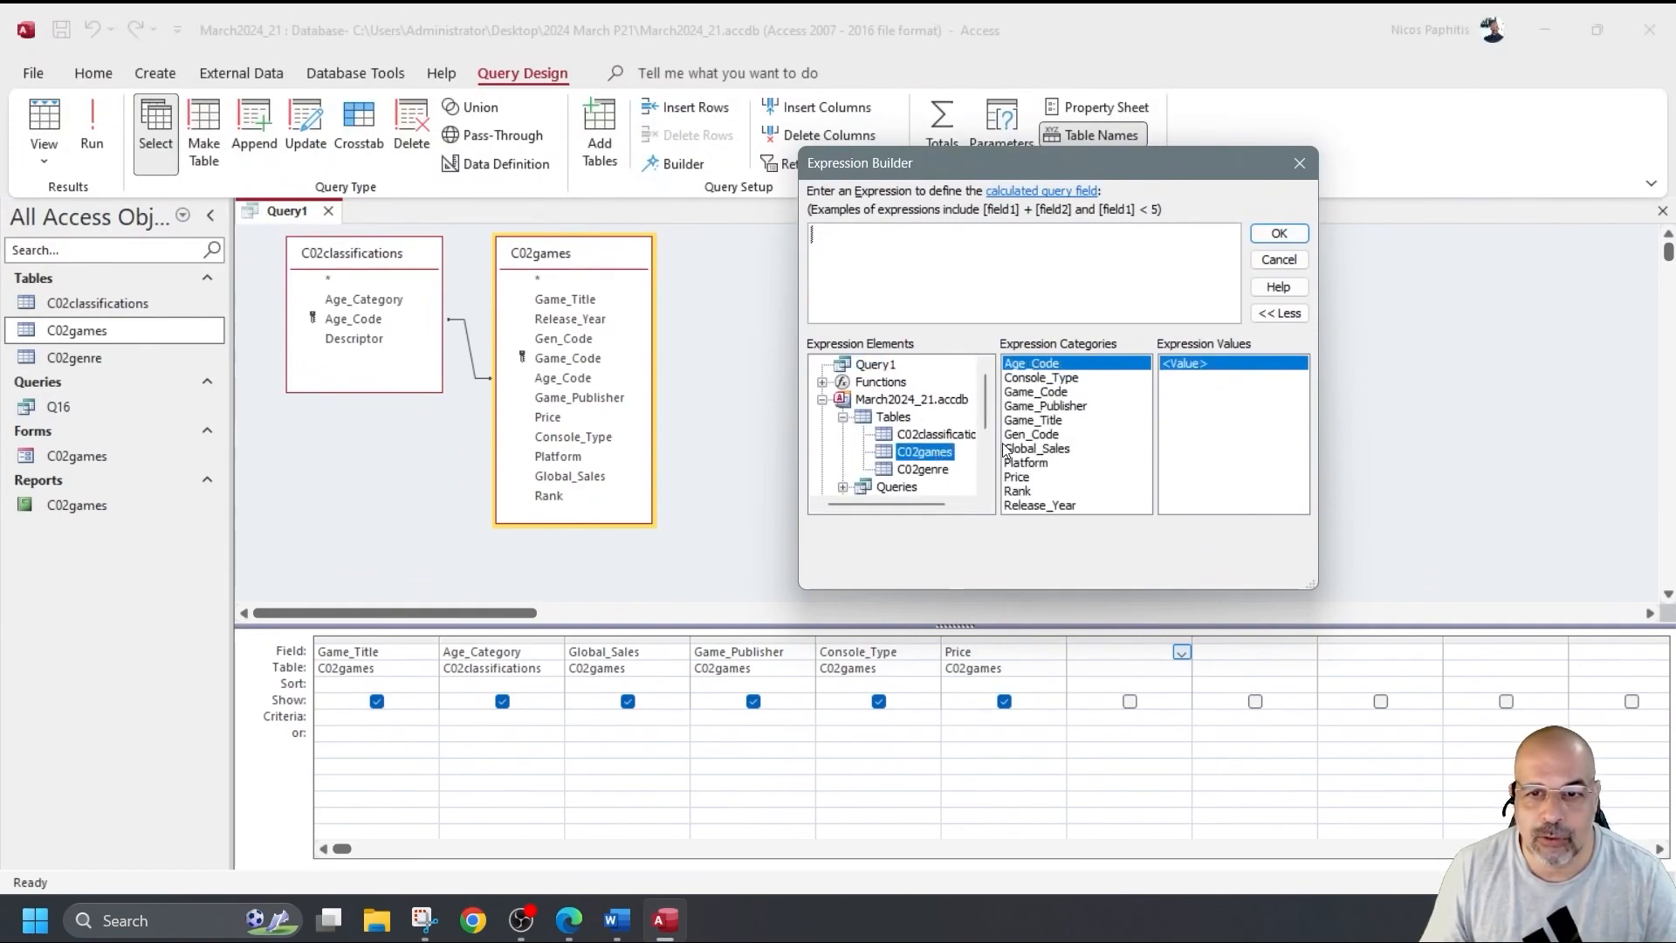
double_click(1039, 449)
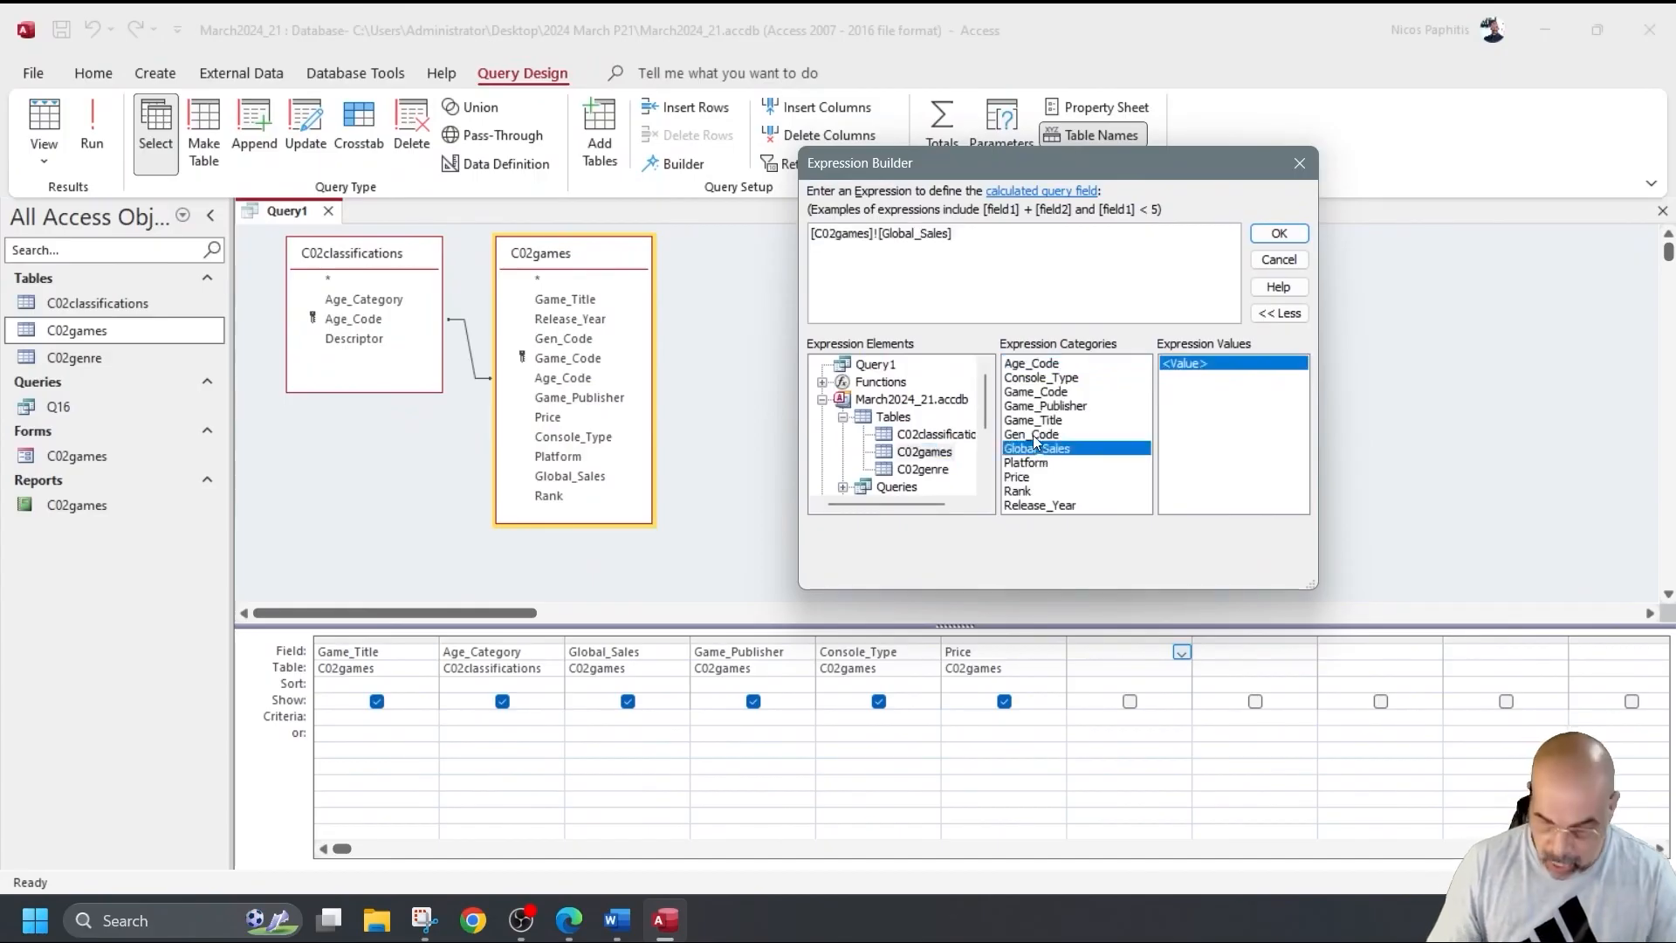
type("/")
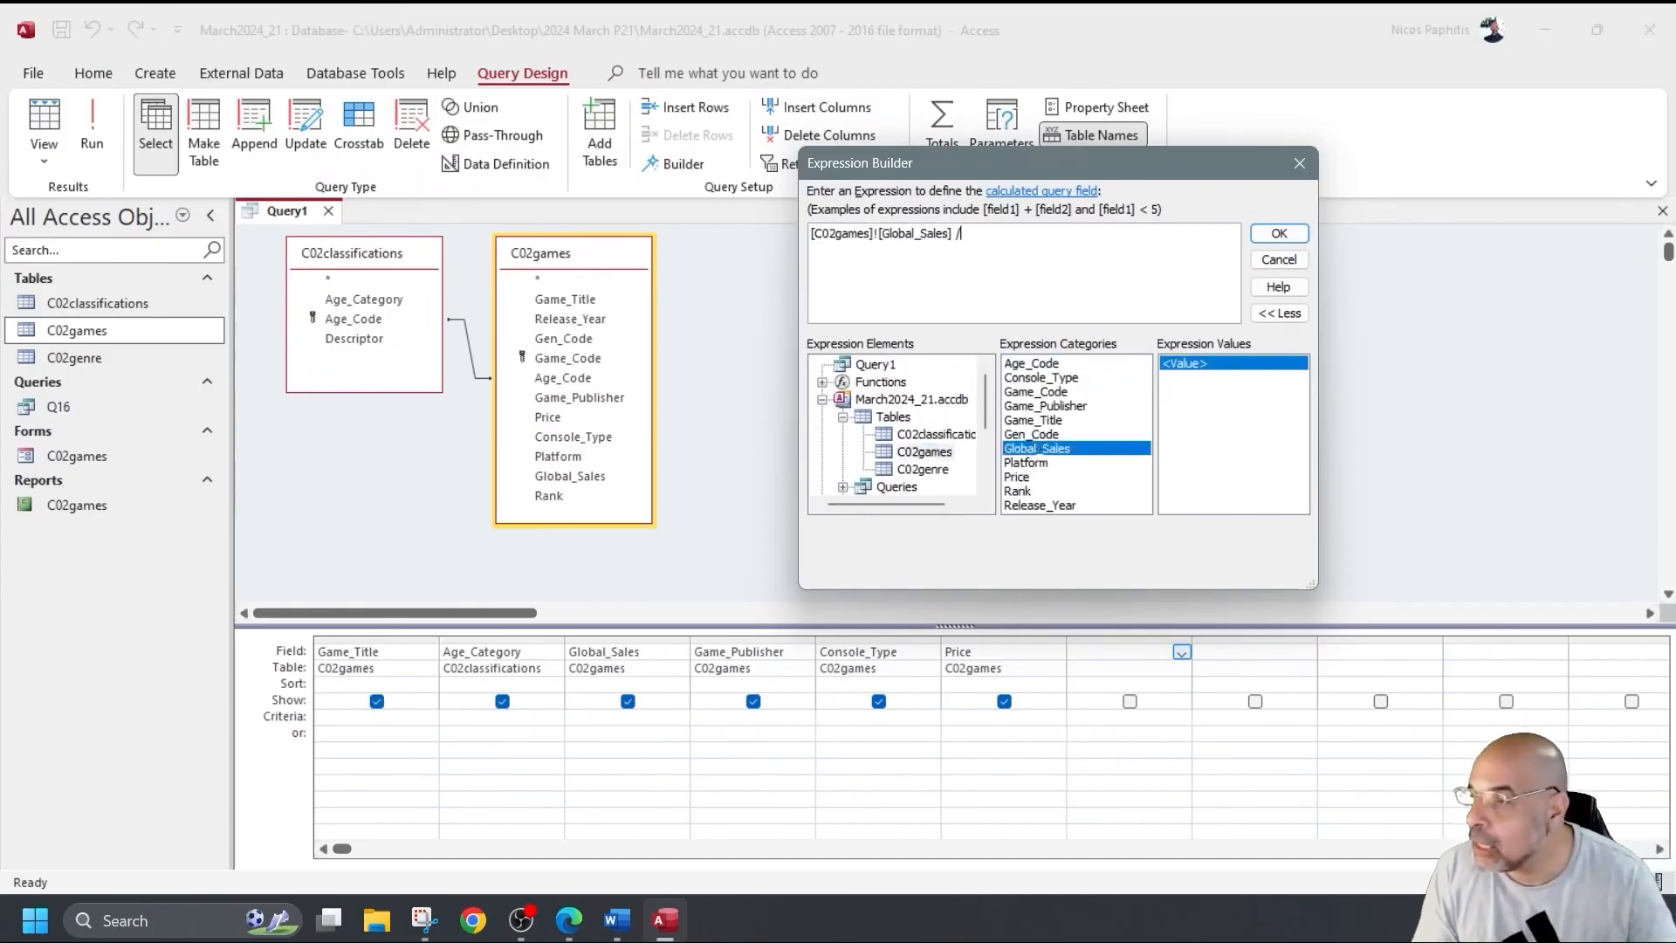
type("354*100")
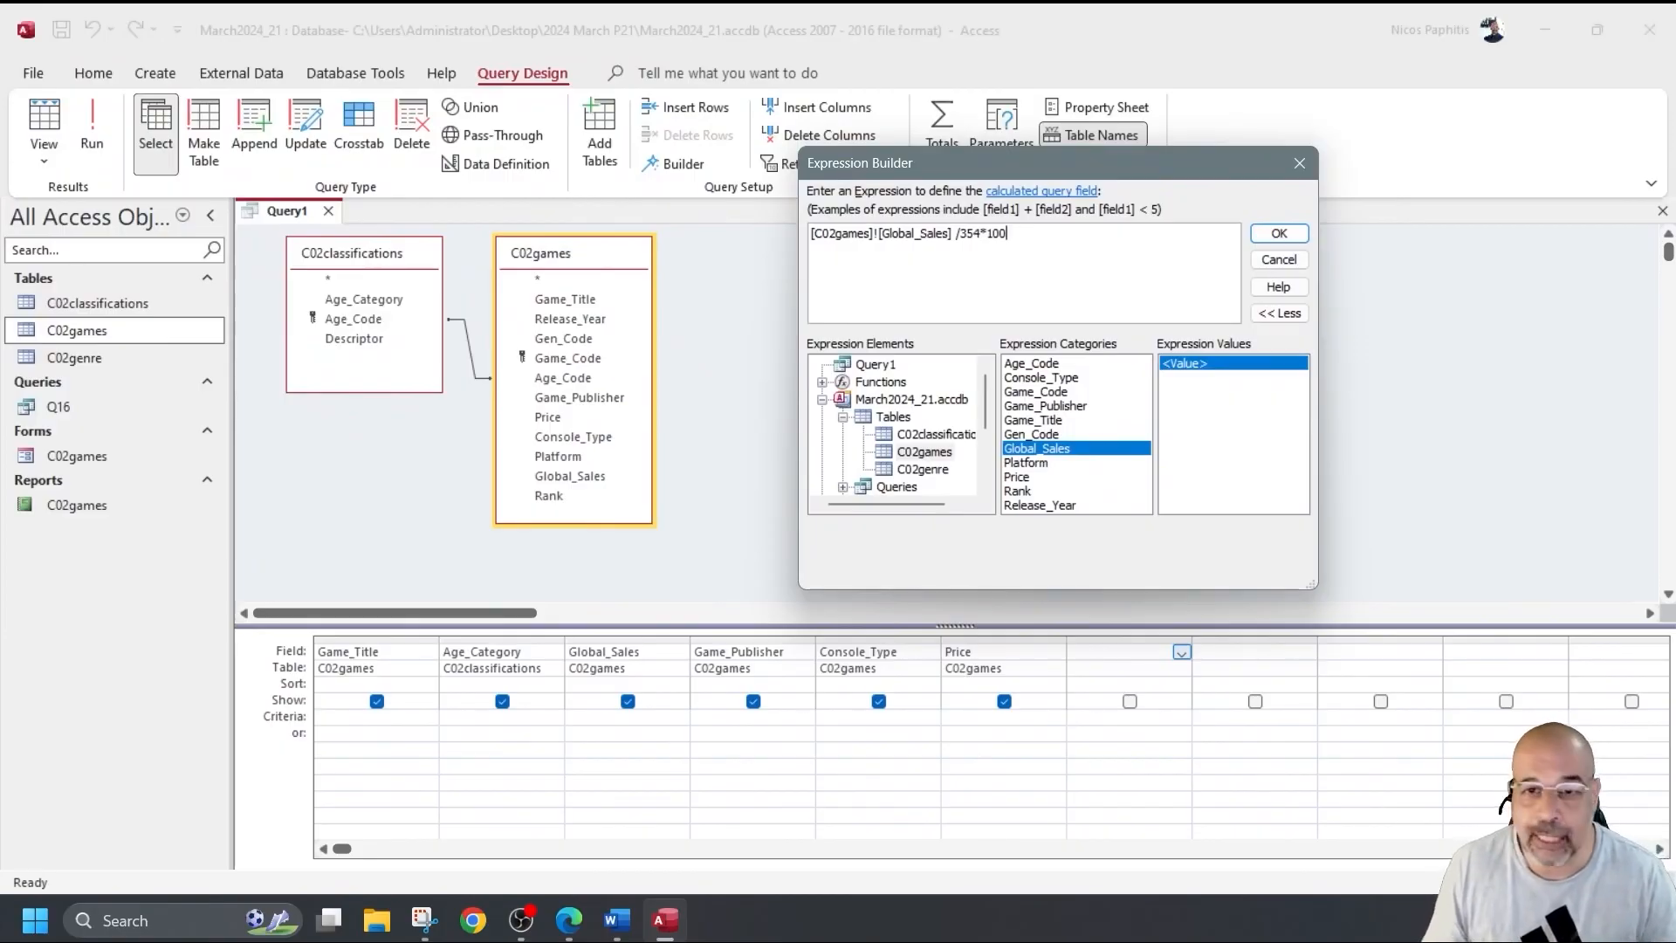
left_click(1280, 234)
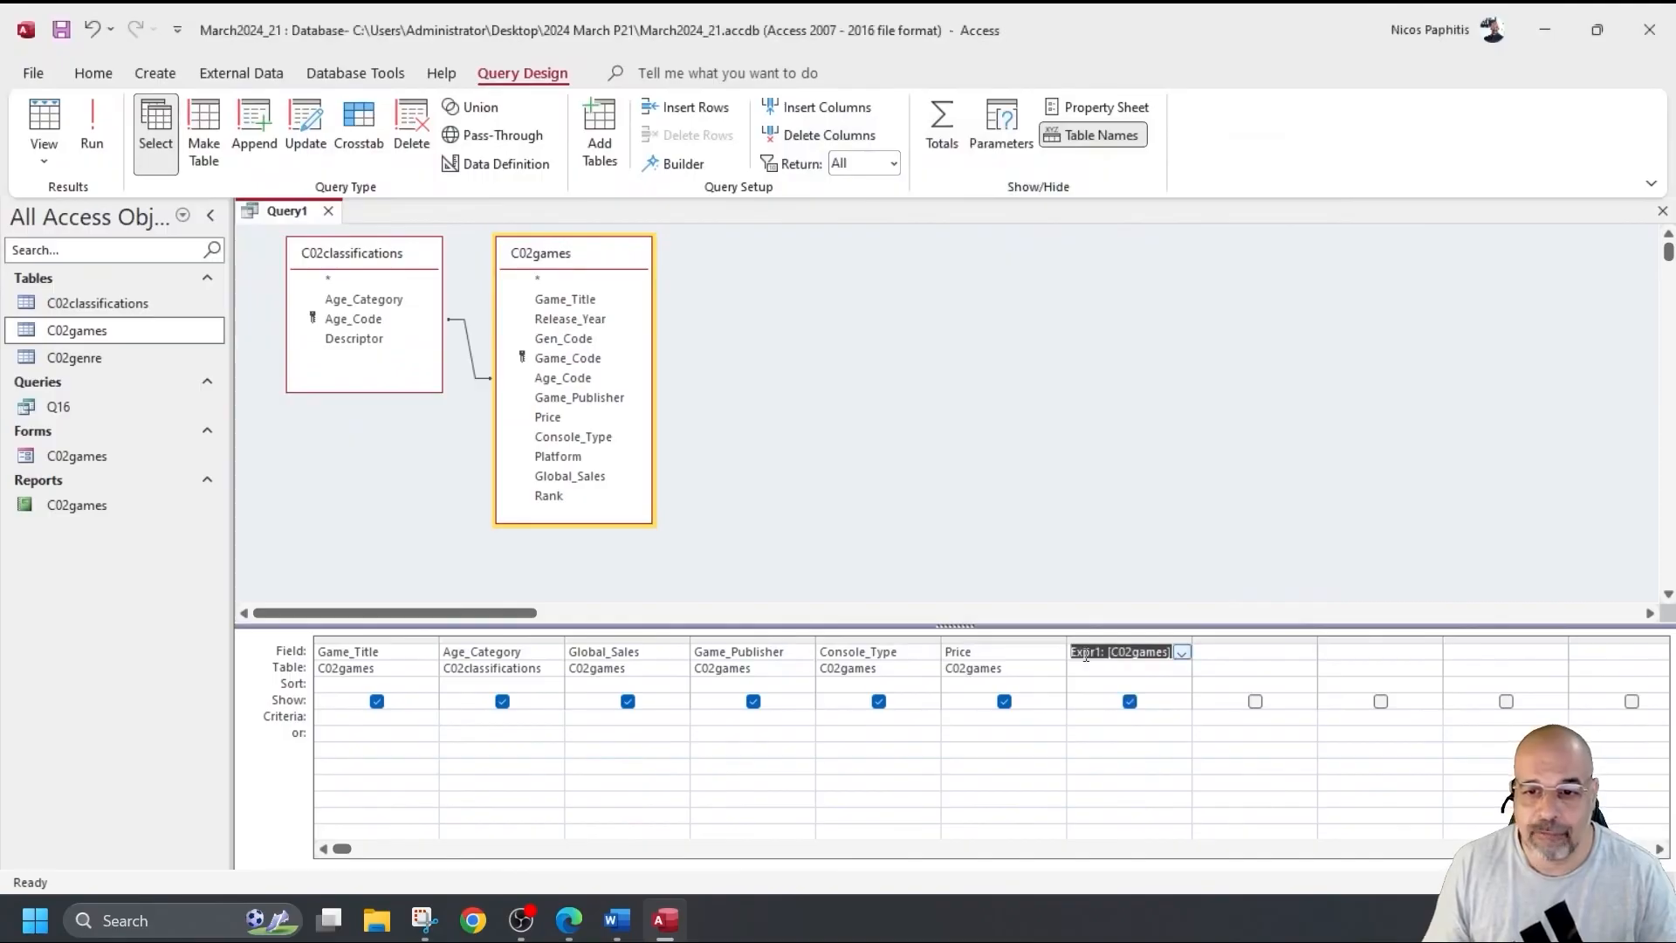
Run the query, widen the Expr1 column to show its long decimals, and return to design.
left_click(102, 112)
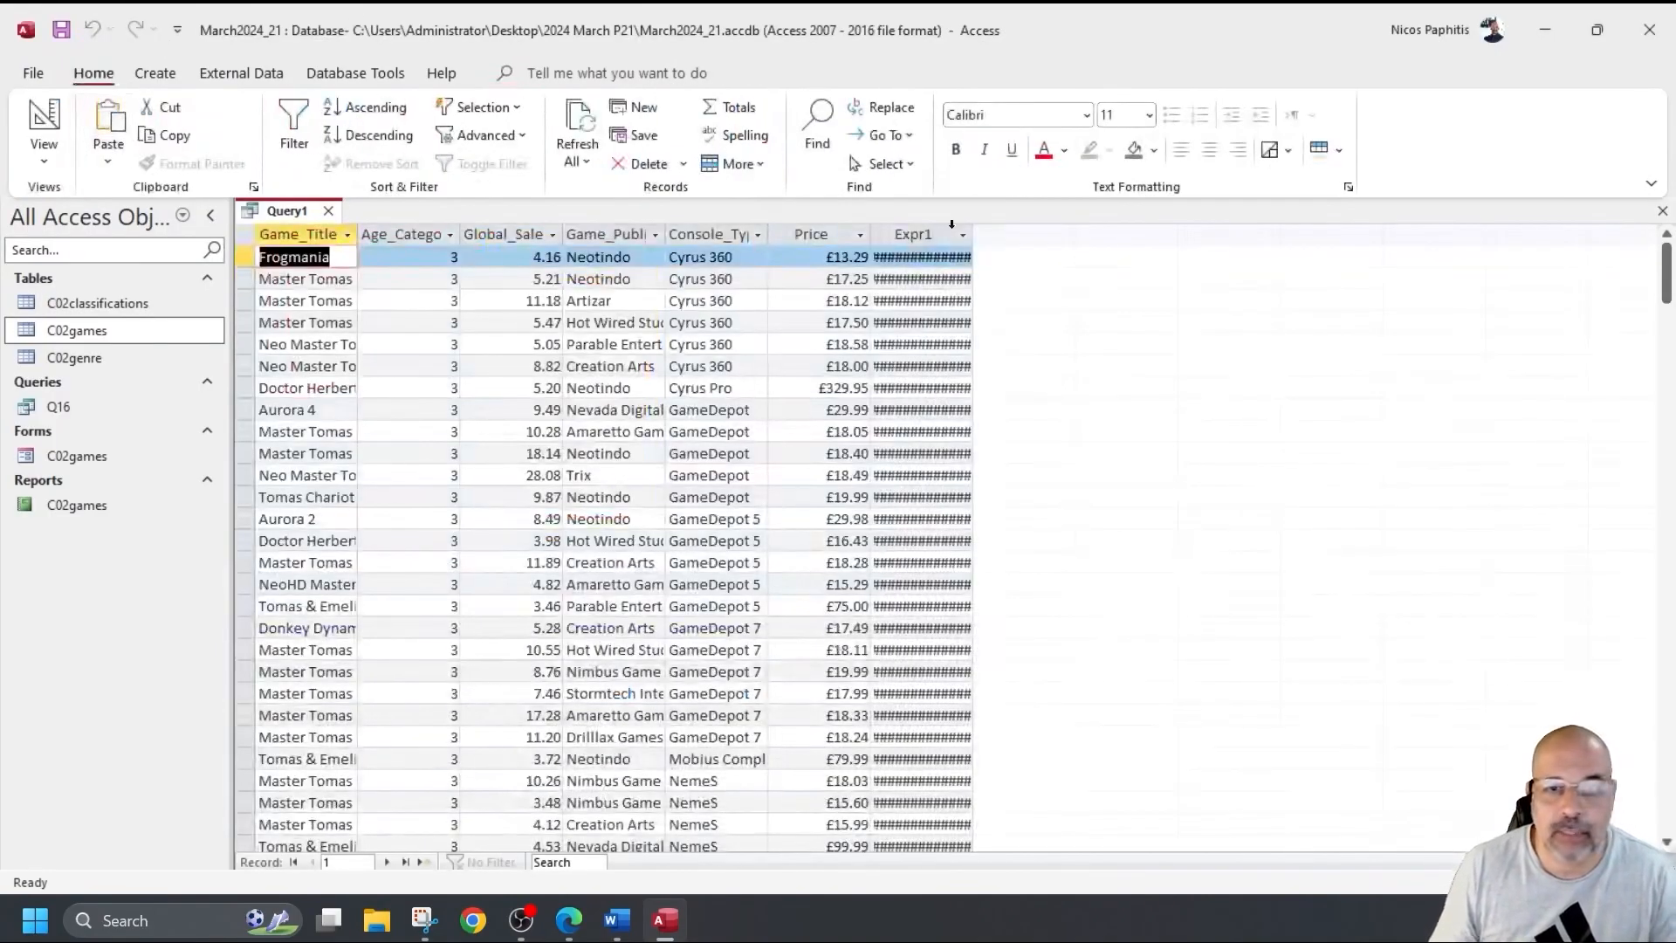
left_click_drag(974, 232, 1130, 232)
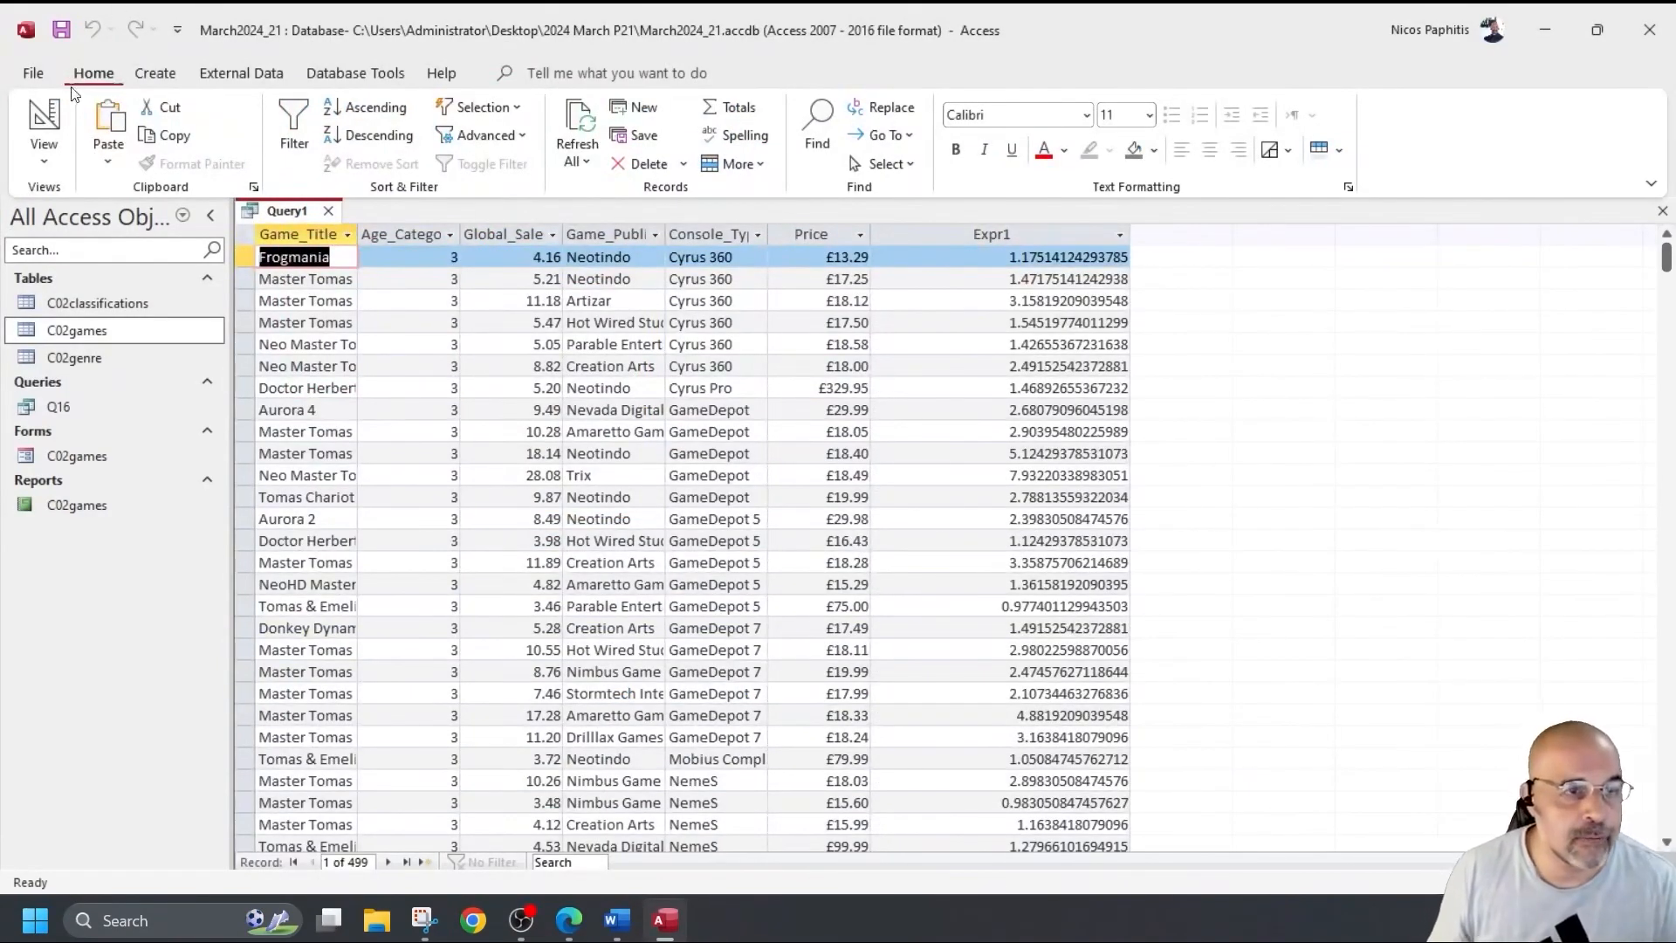
left_click(44, 118)
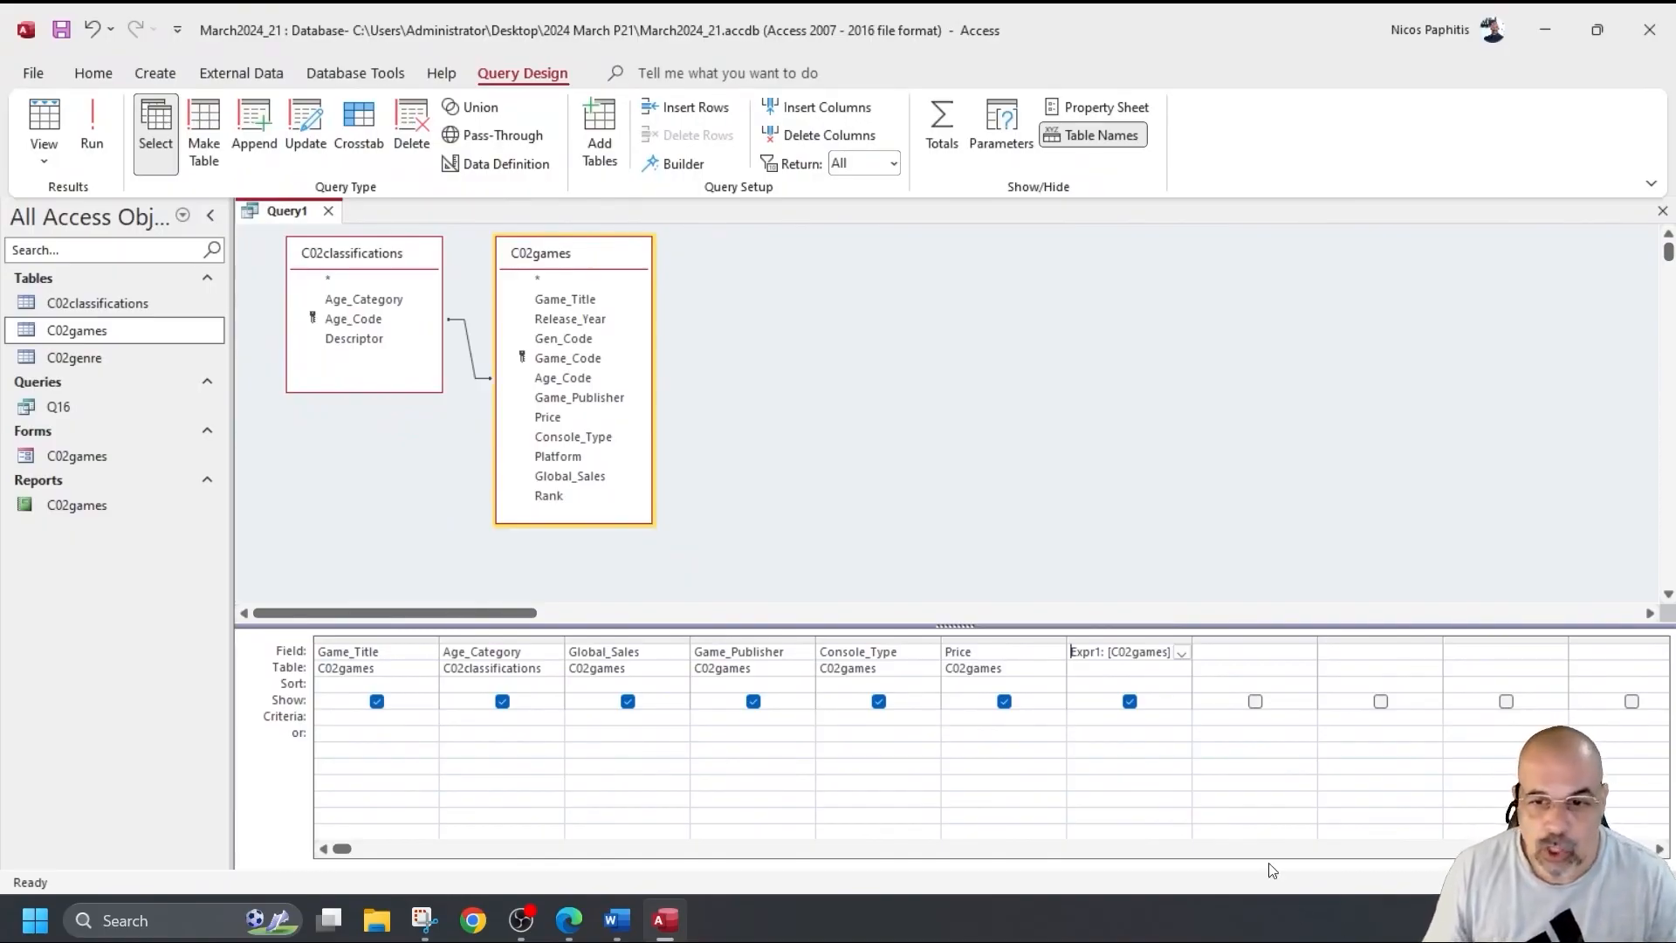
Give the Expr1 field Fixed format with 2 decimal places in its properties.
right_click(1098, 685)
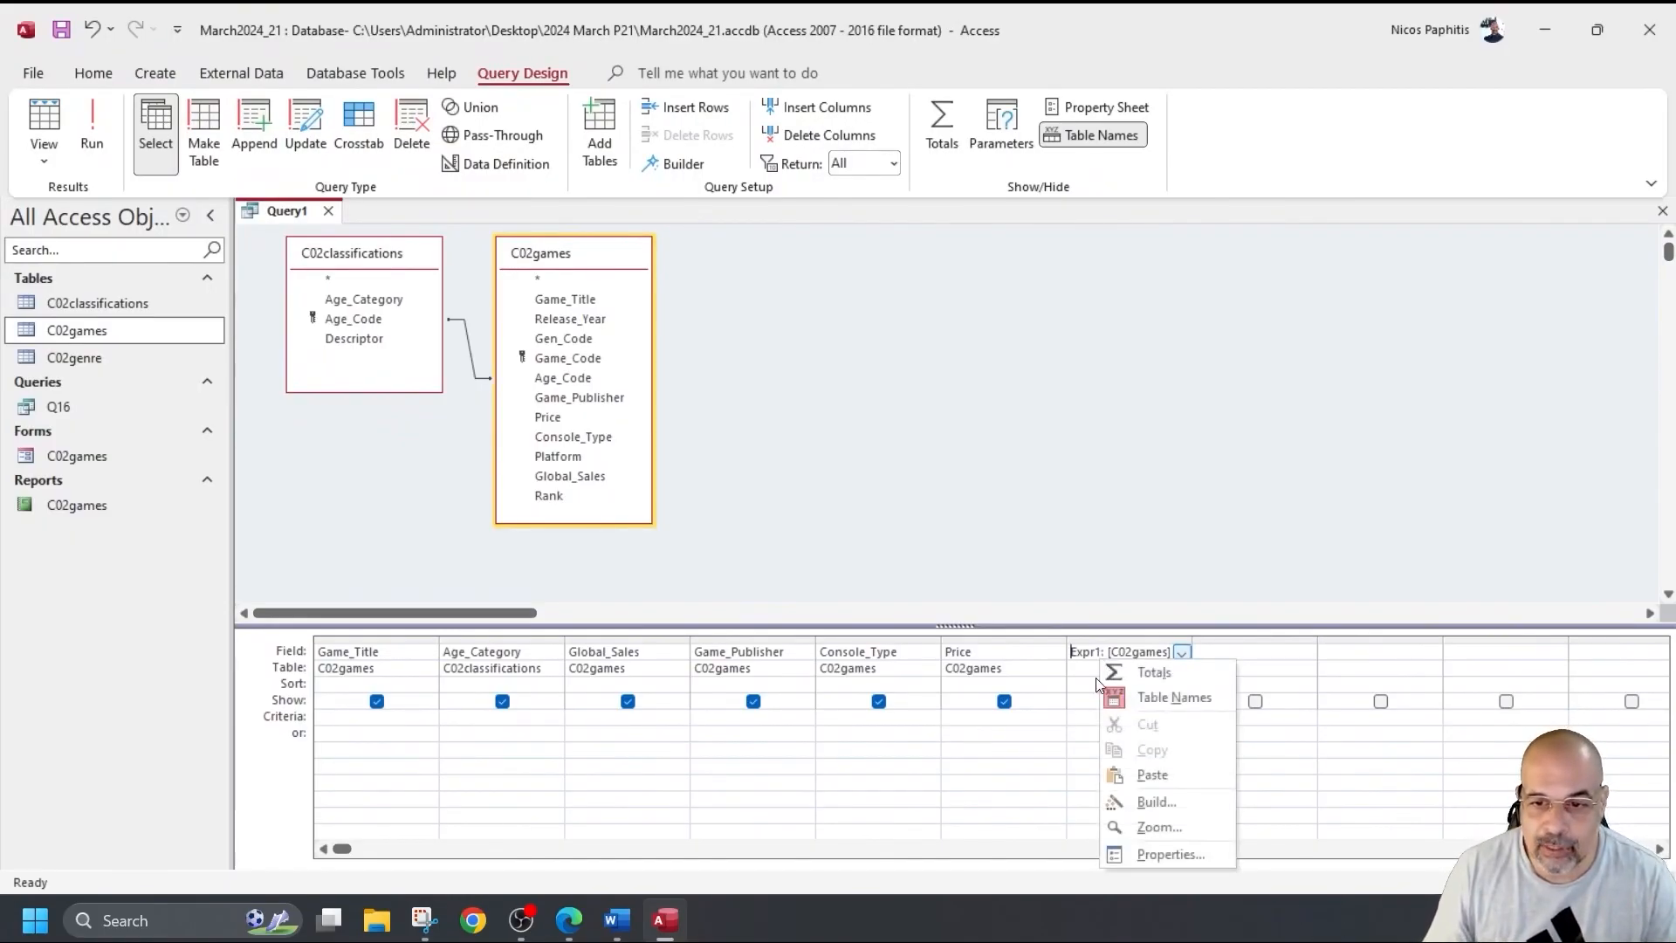
left_click(1171, 854)
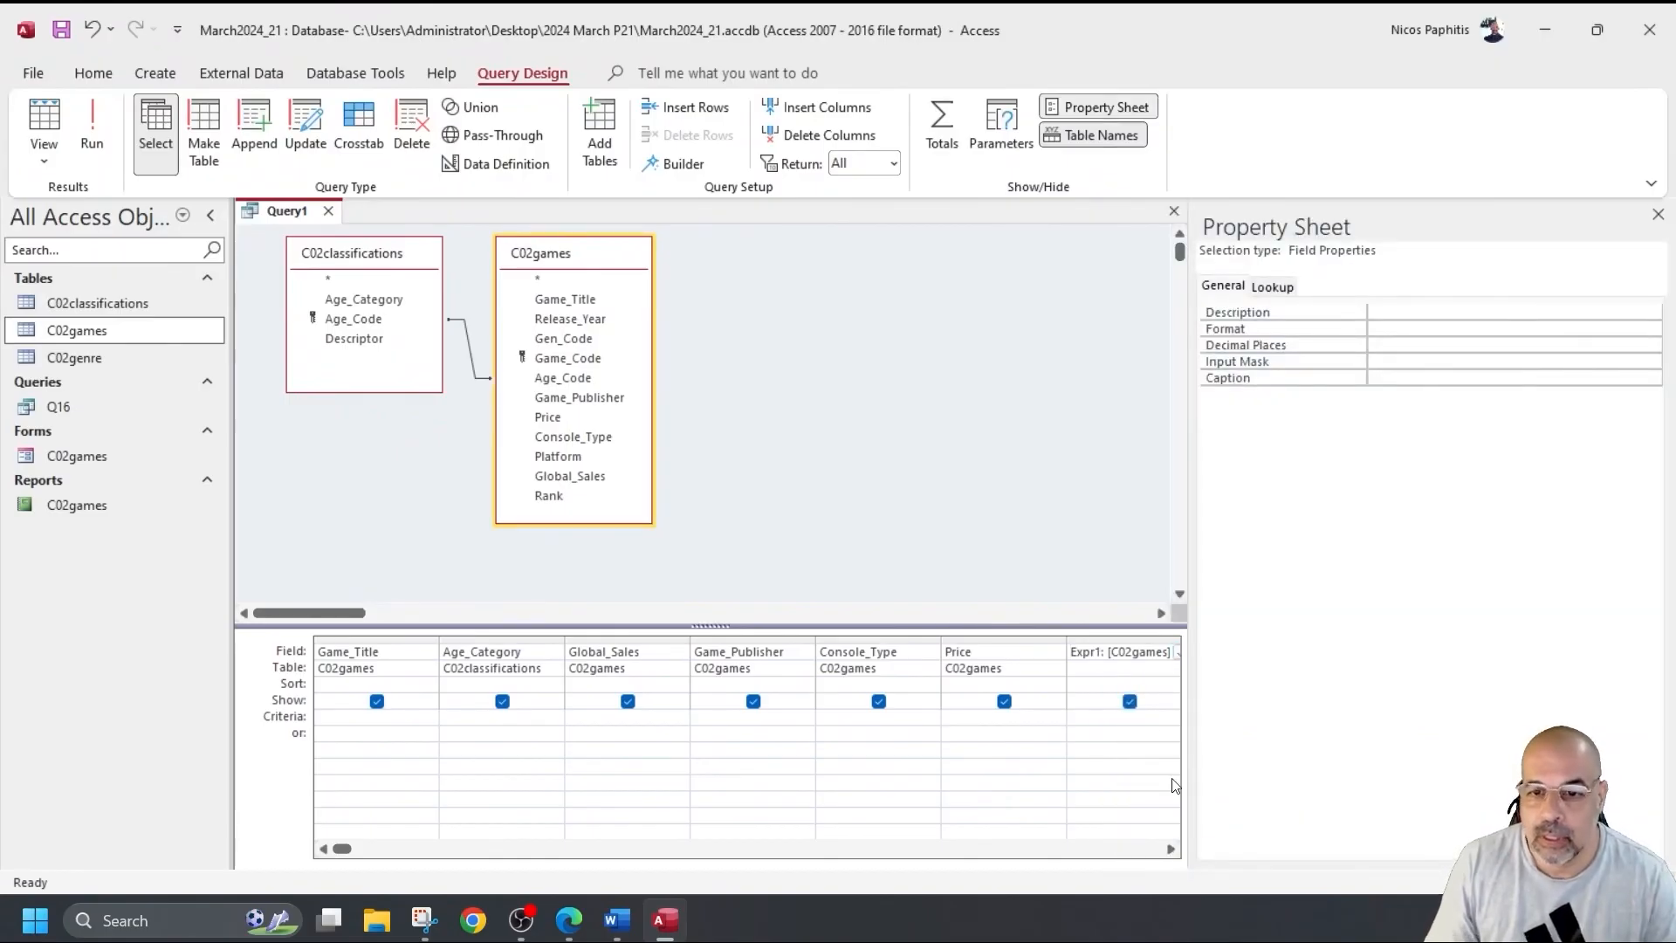
left_click(1432, 324)
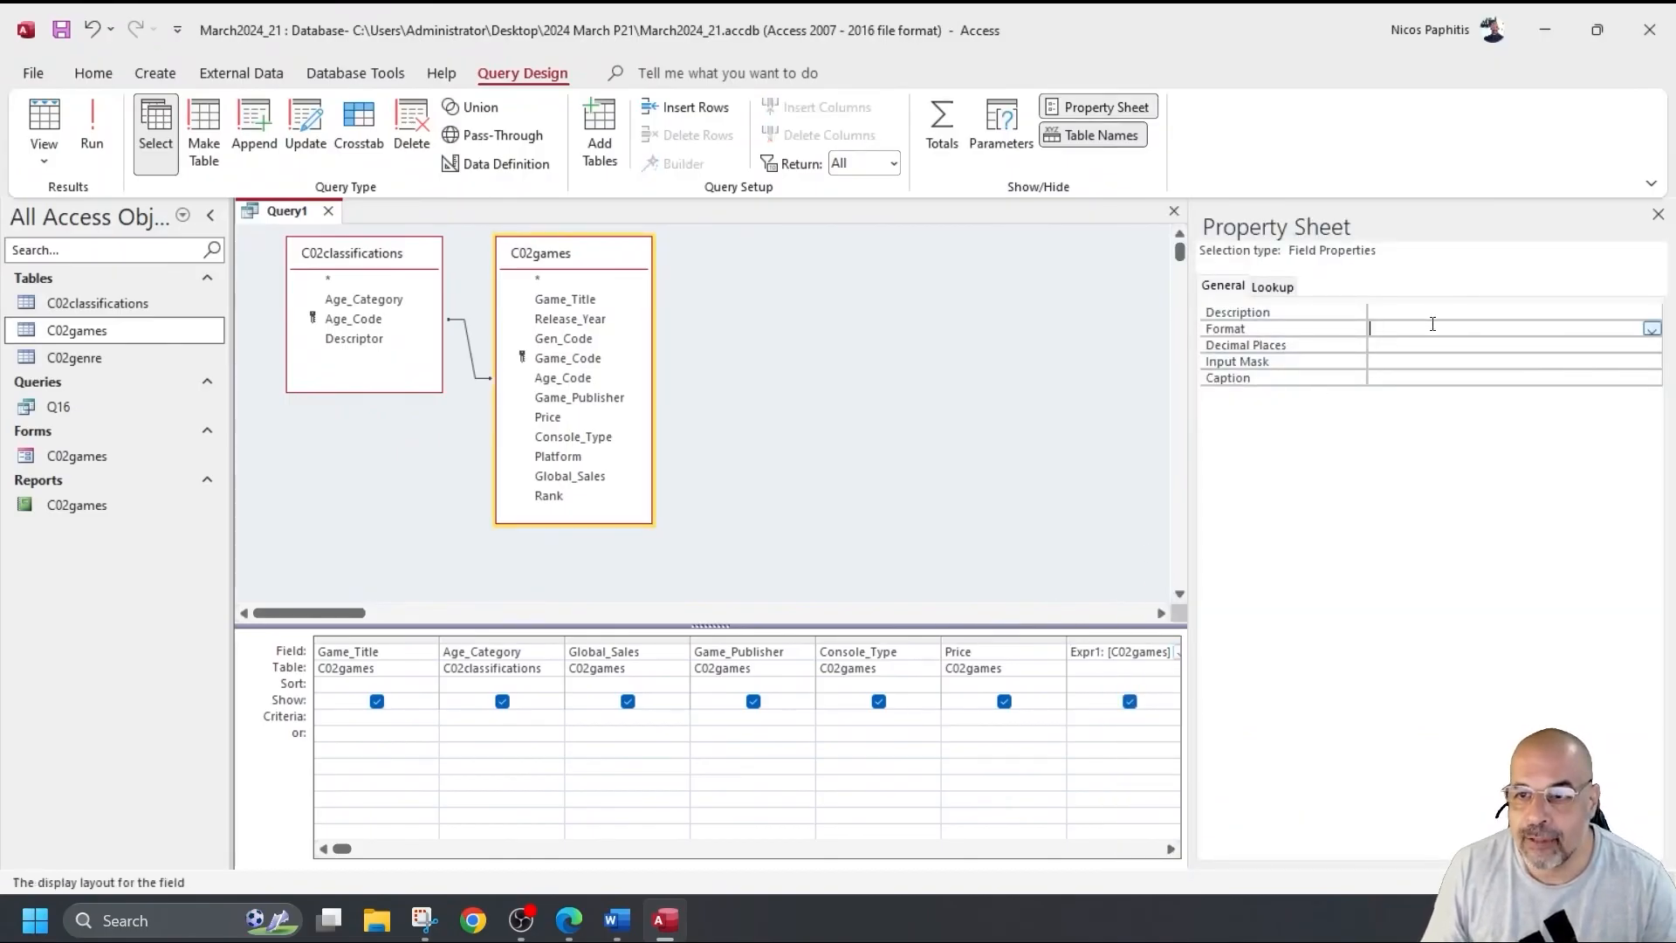
left_click(1652, 328)
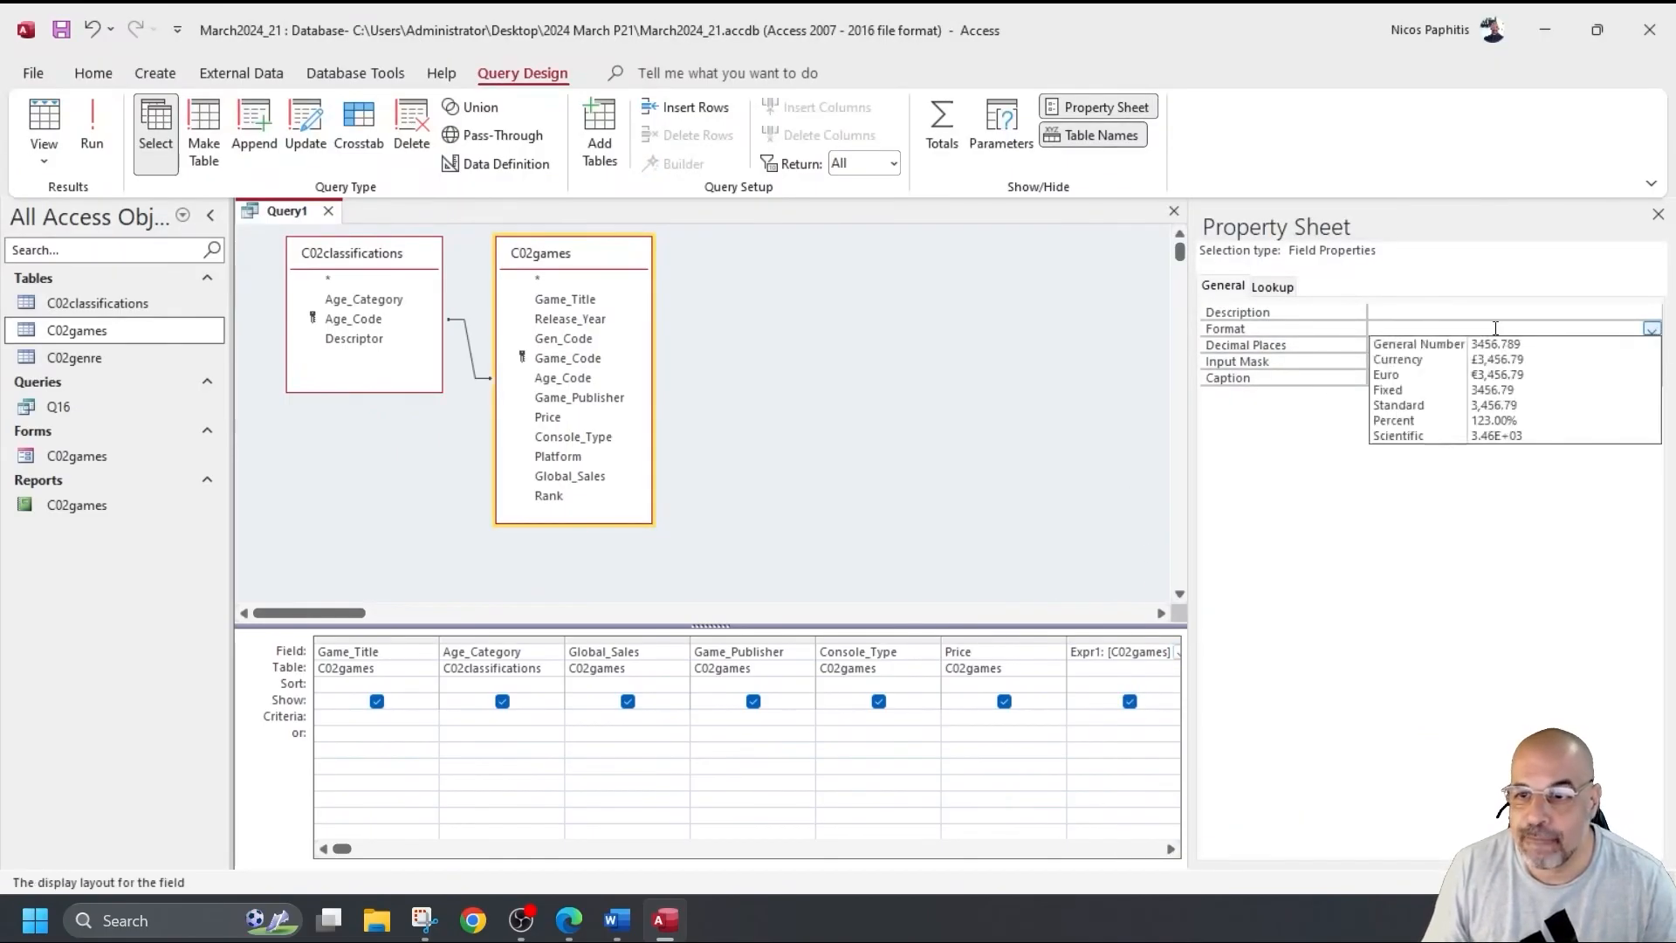
left_click(1368, 391)
key("Return")
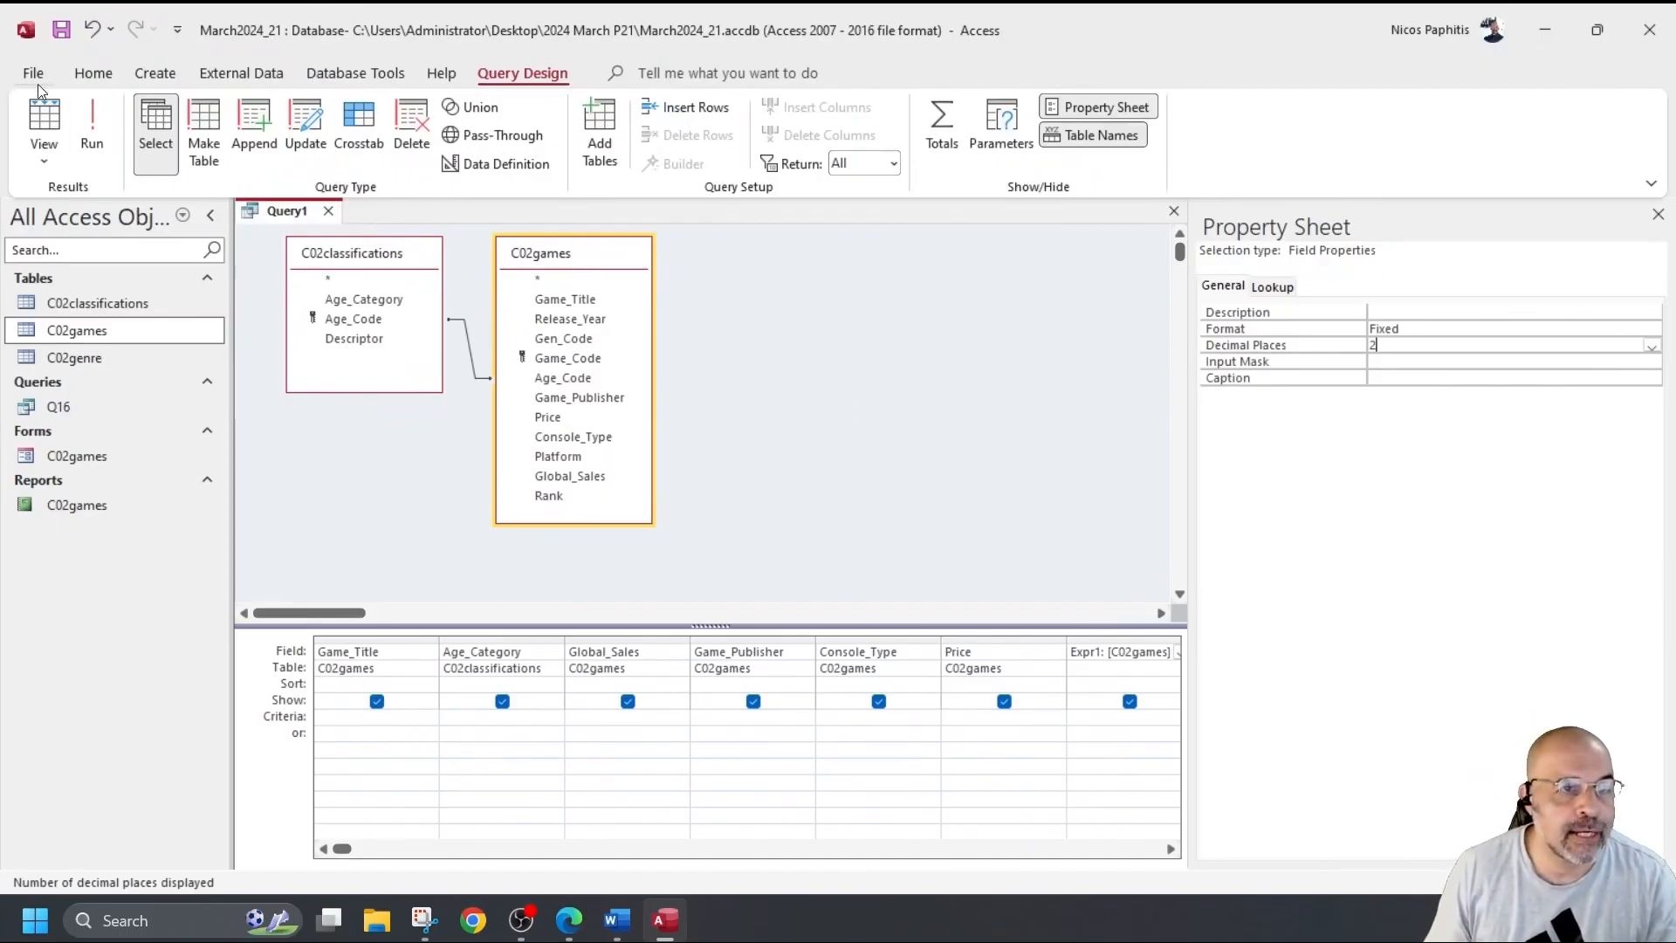
Run the query, fit the Expr1 column to values like 1.18, and return to design.
left_click(91, 122)
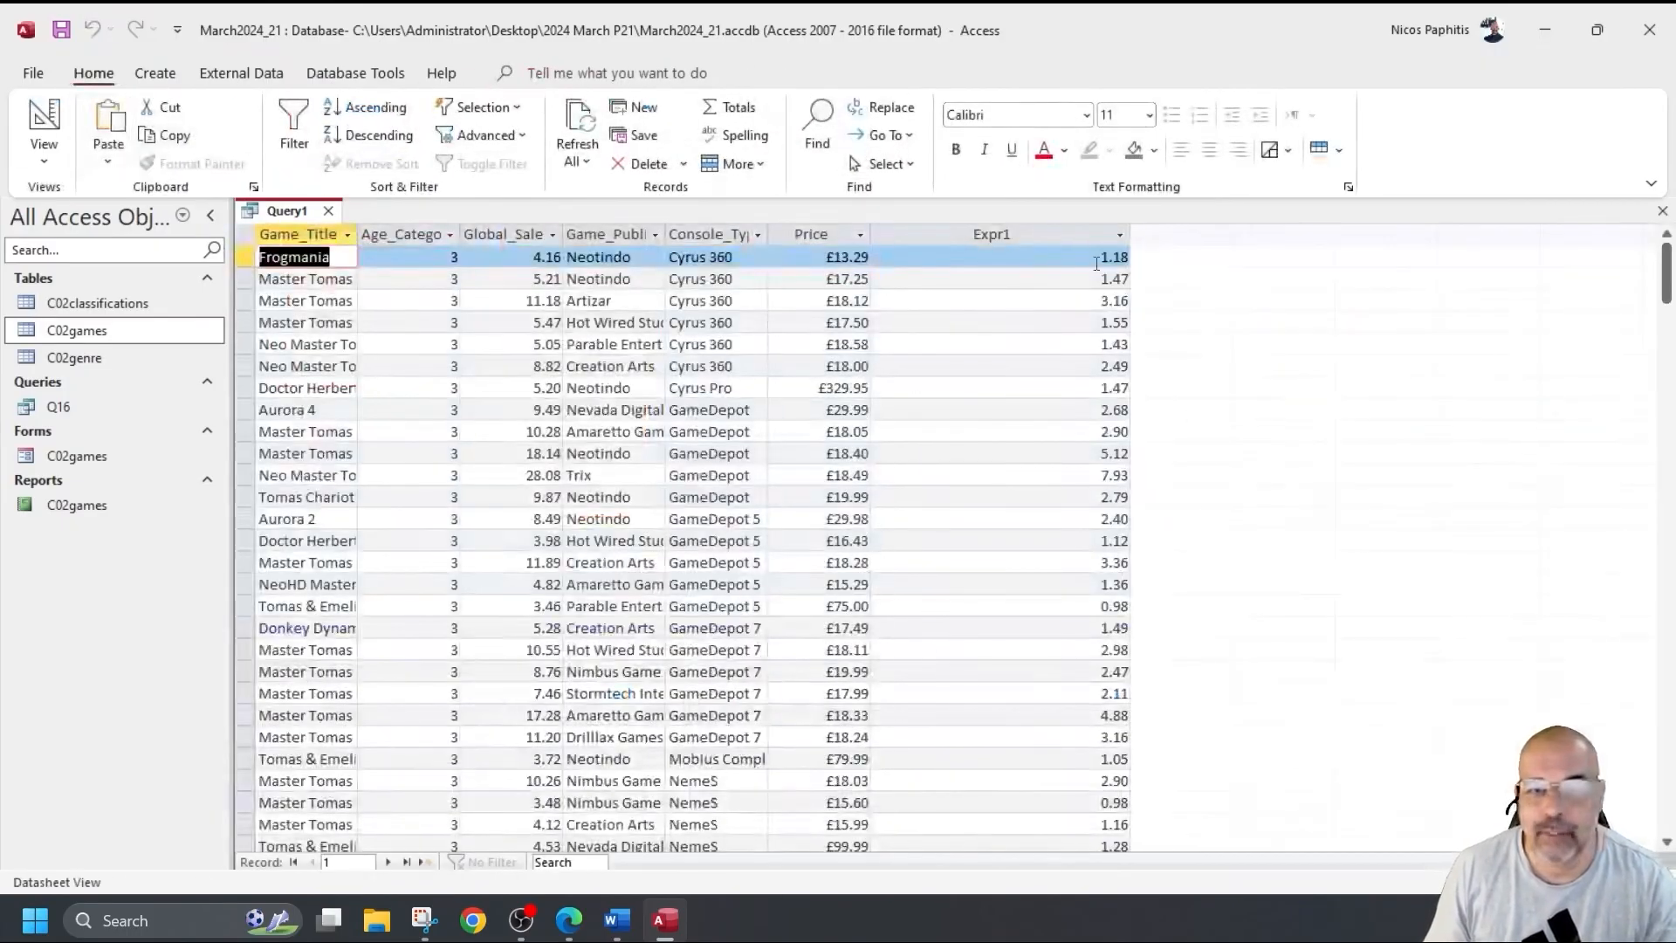
left_click(1067, 232)
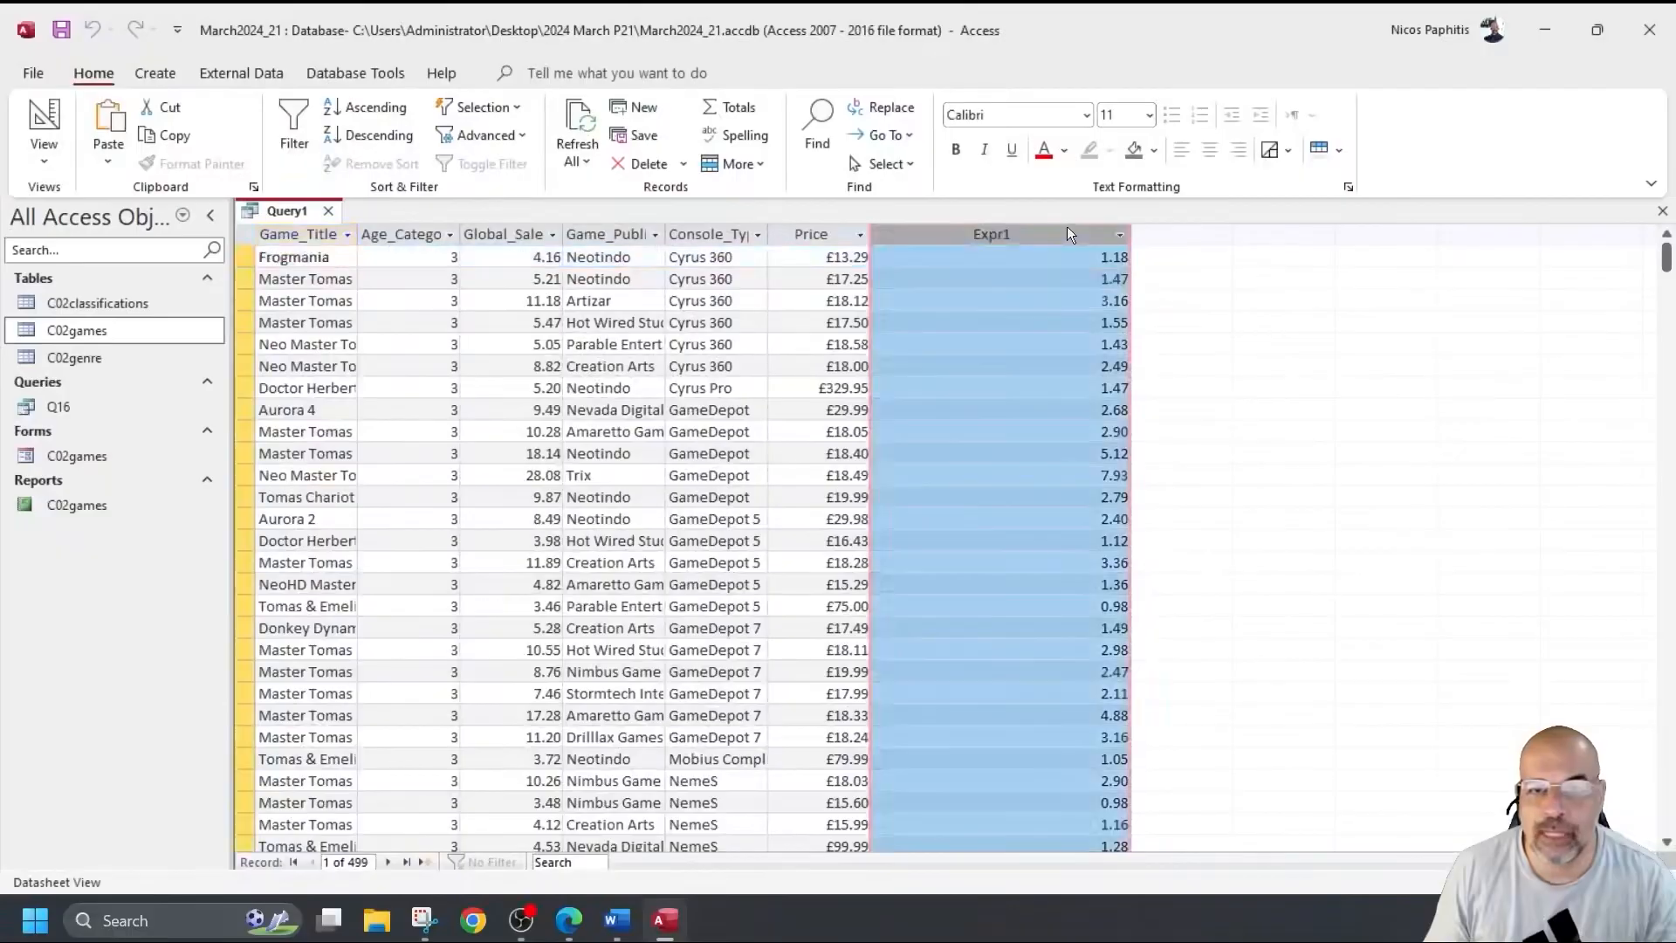
left_click_drag(1131, 234, 973, 237)
double_click(975, 233)
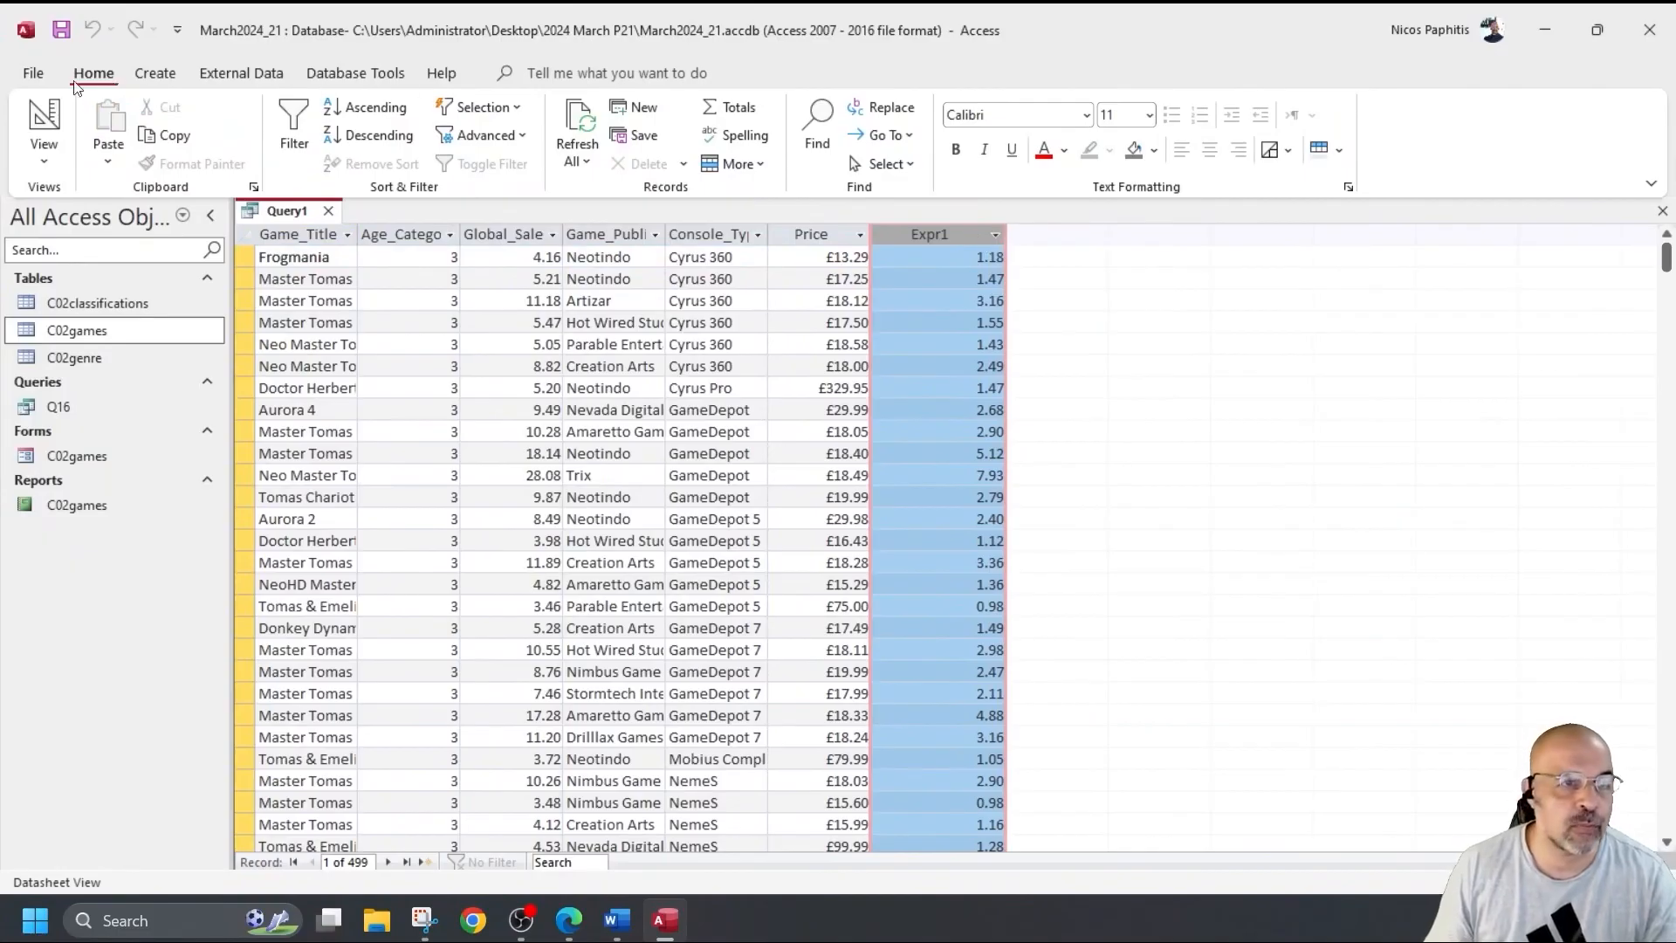
left_click(43, 118)
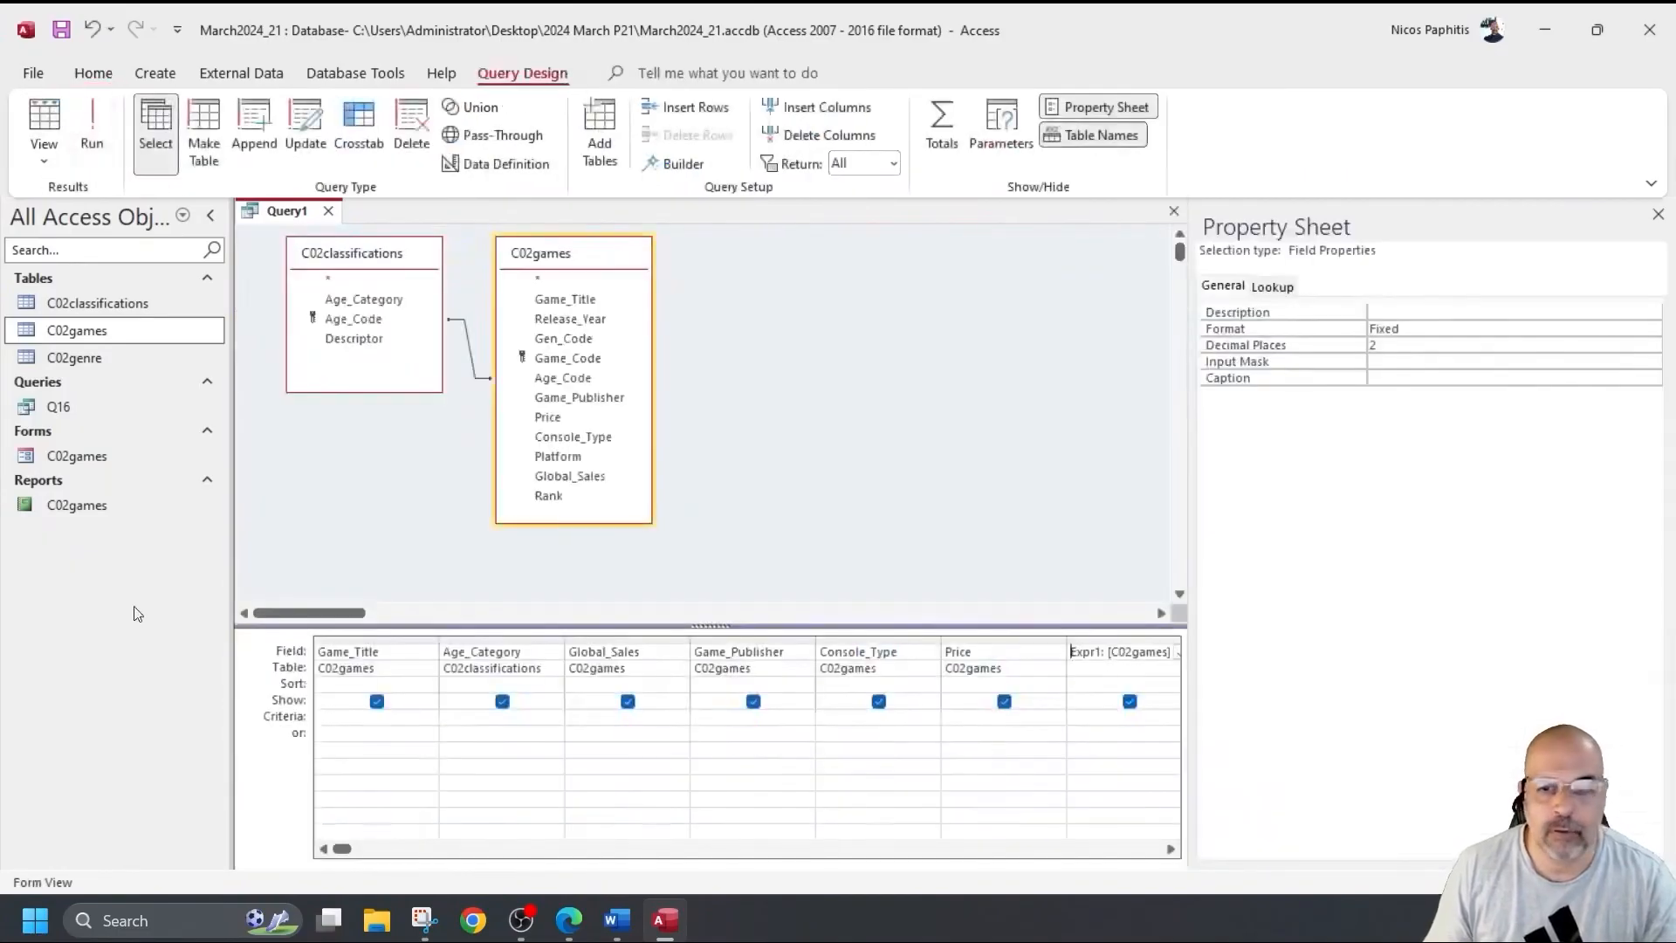
Rename the calculated field label from Expr1 to Sales_%.
left_click(1103, 651)
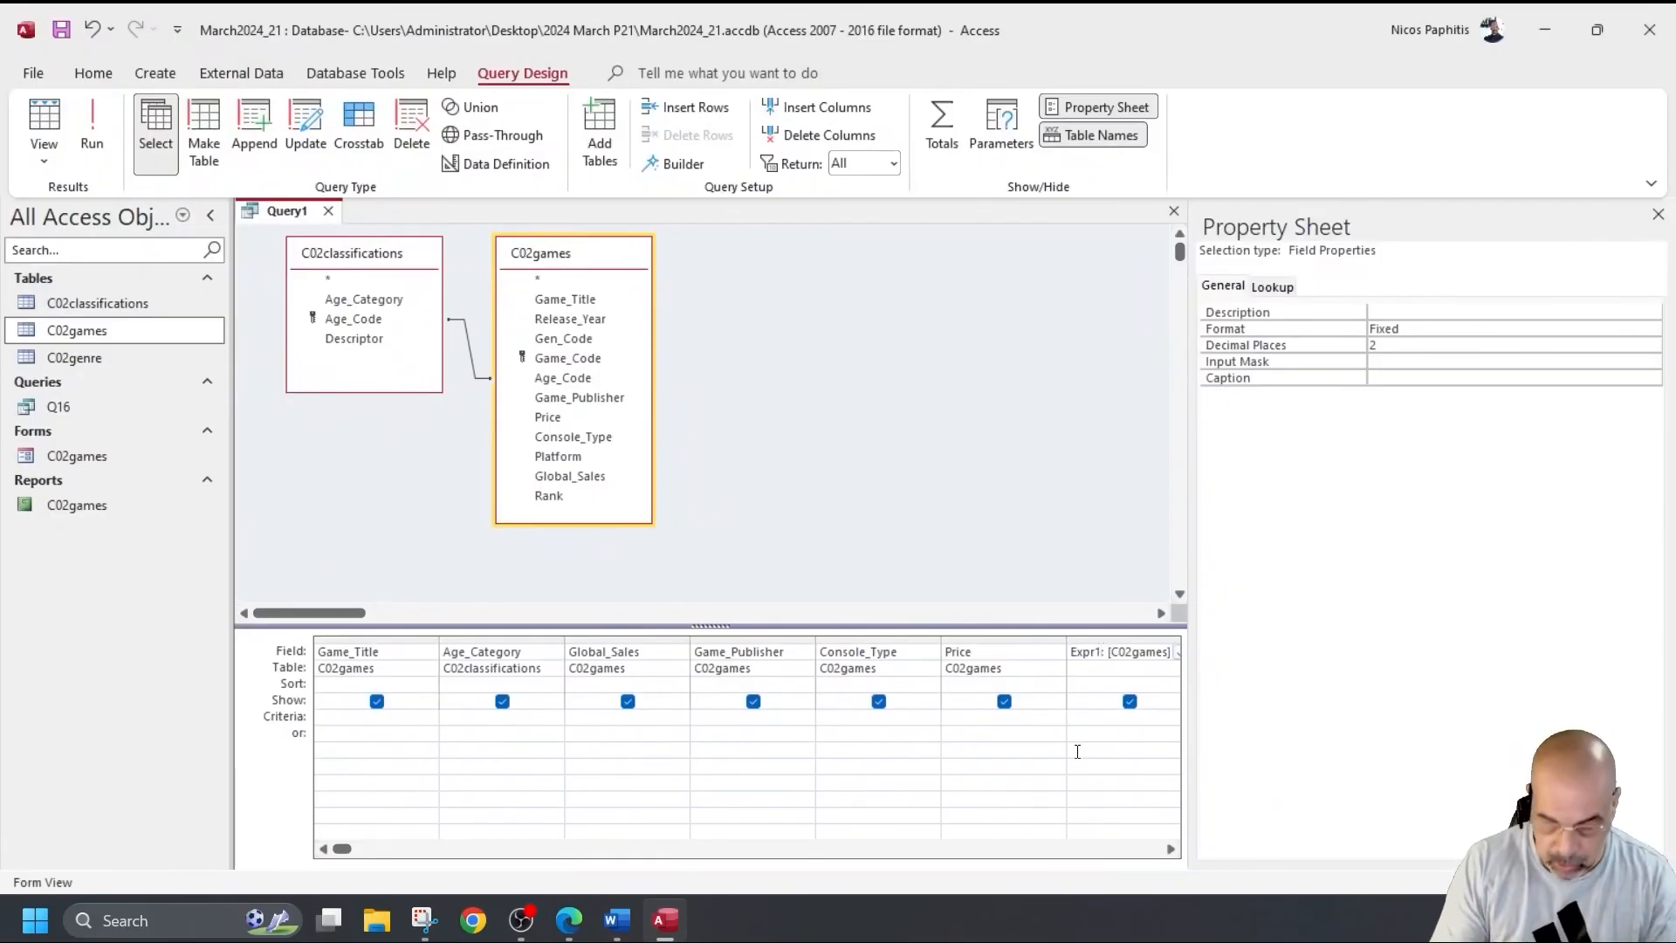
key("BackSpace")
key("BackSpace")
key("BackSpace")
key("BackSpace")
key("BackSpace")
key("BackSpace")
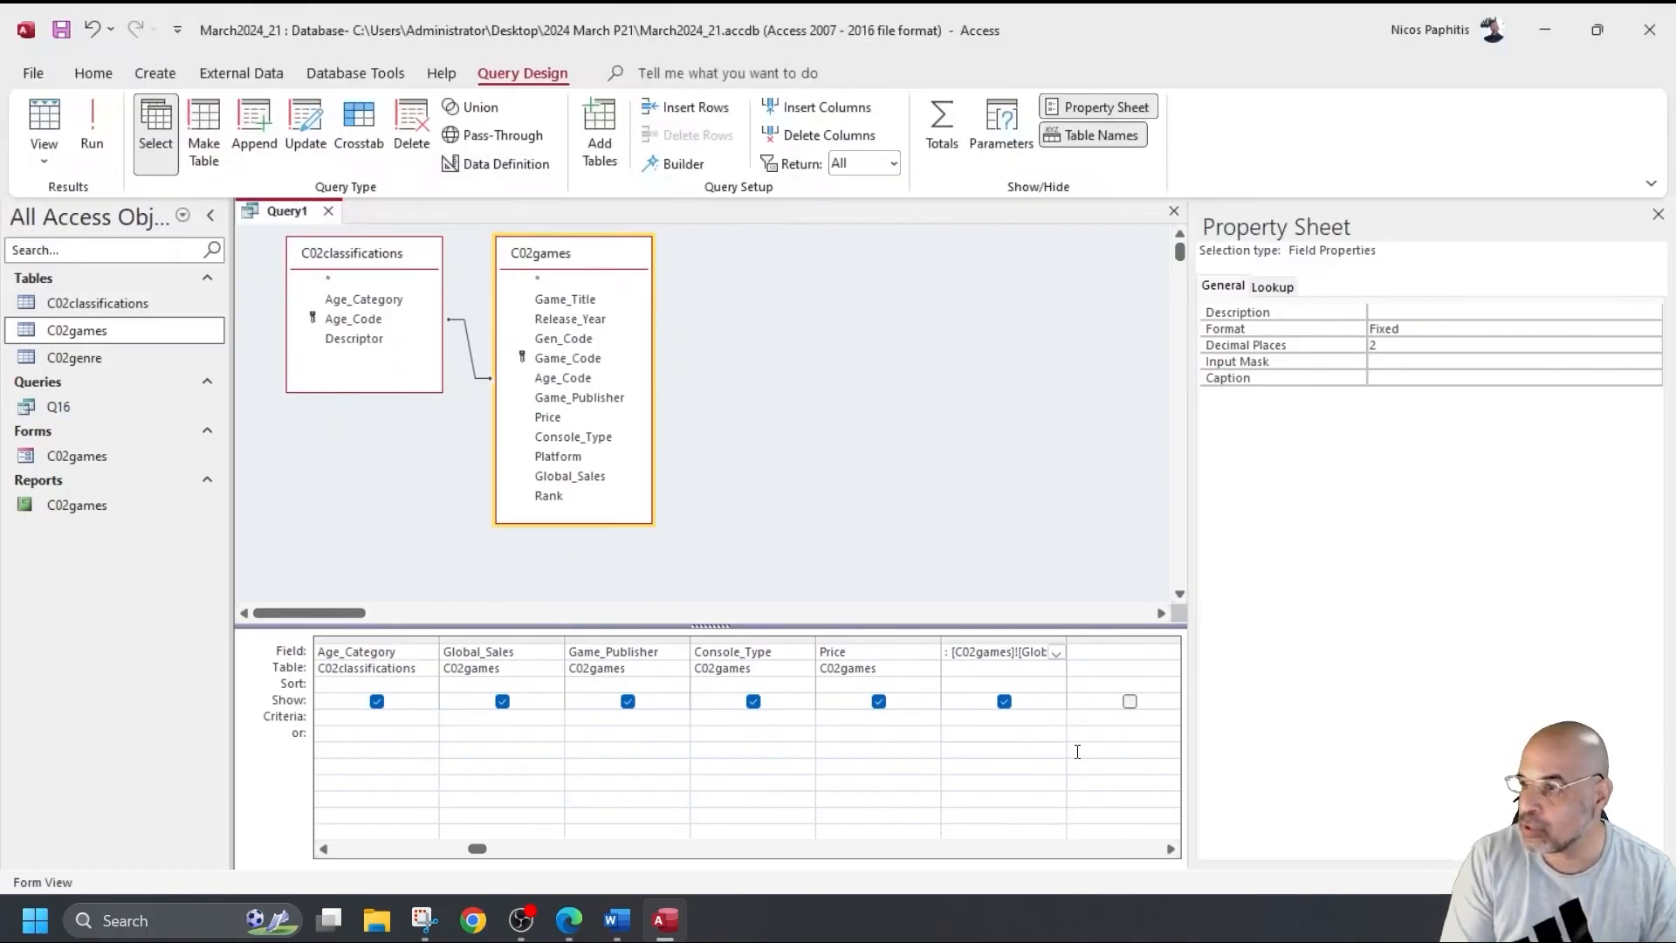
type("Swale")
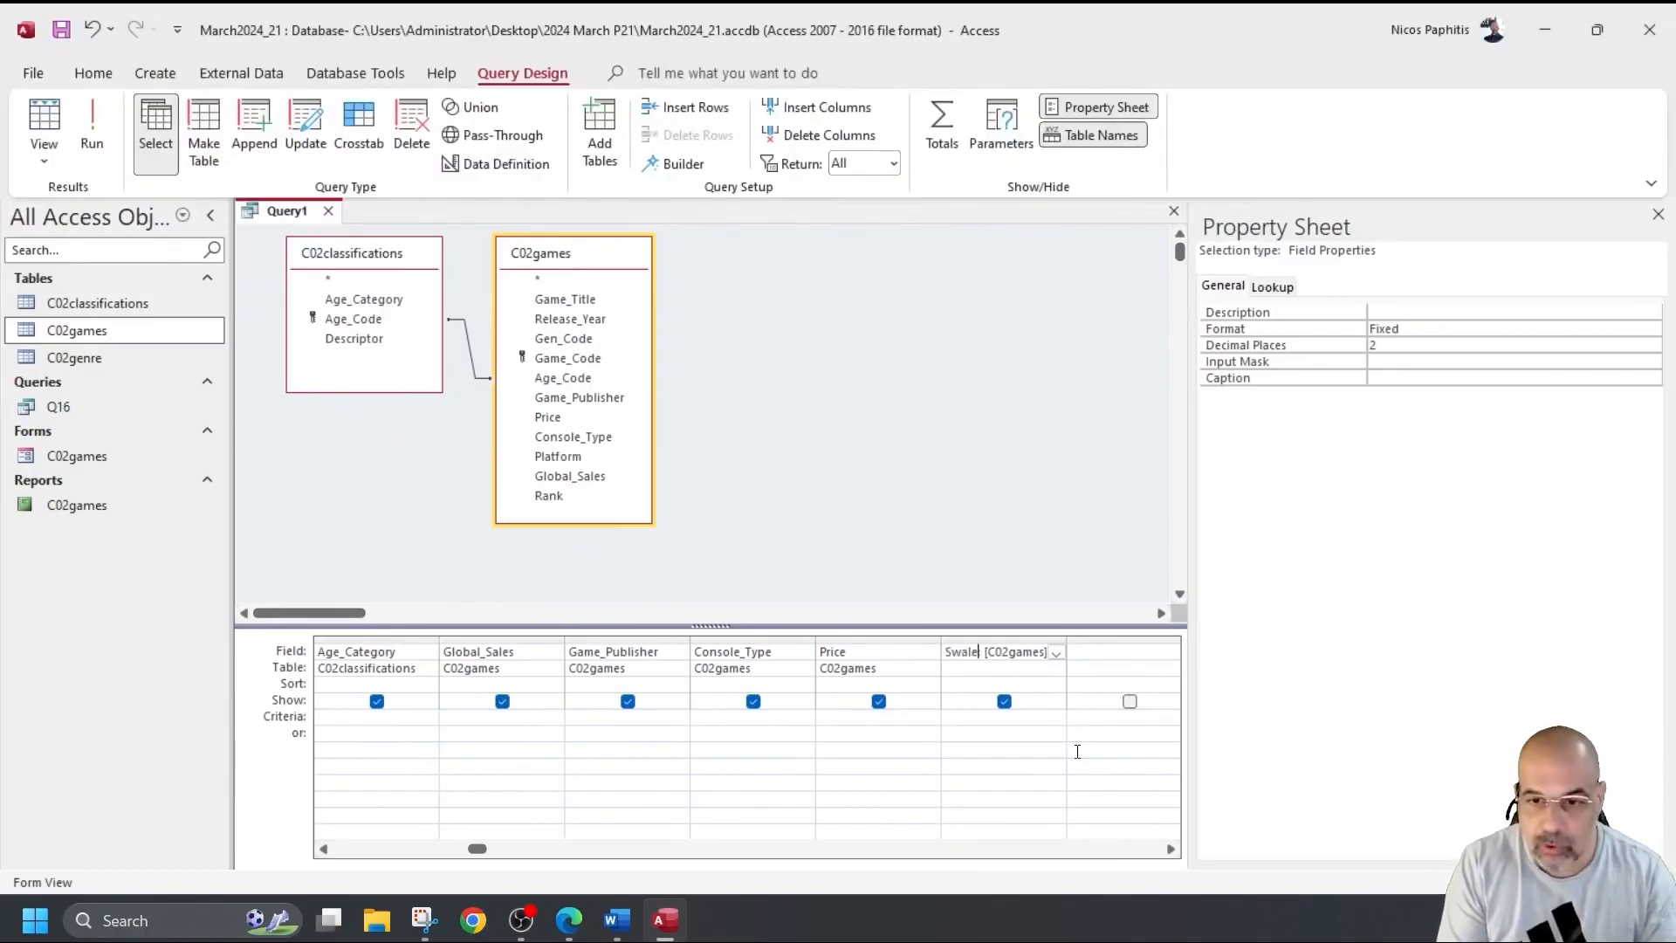
key("BackSpace")
key("BackSpace")
key("BackSpace")
key("BackSpace")
key("BackSpace")
key("BackSpace")
type("Sales")
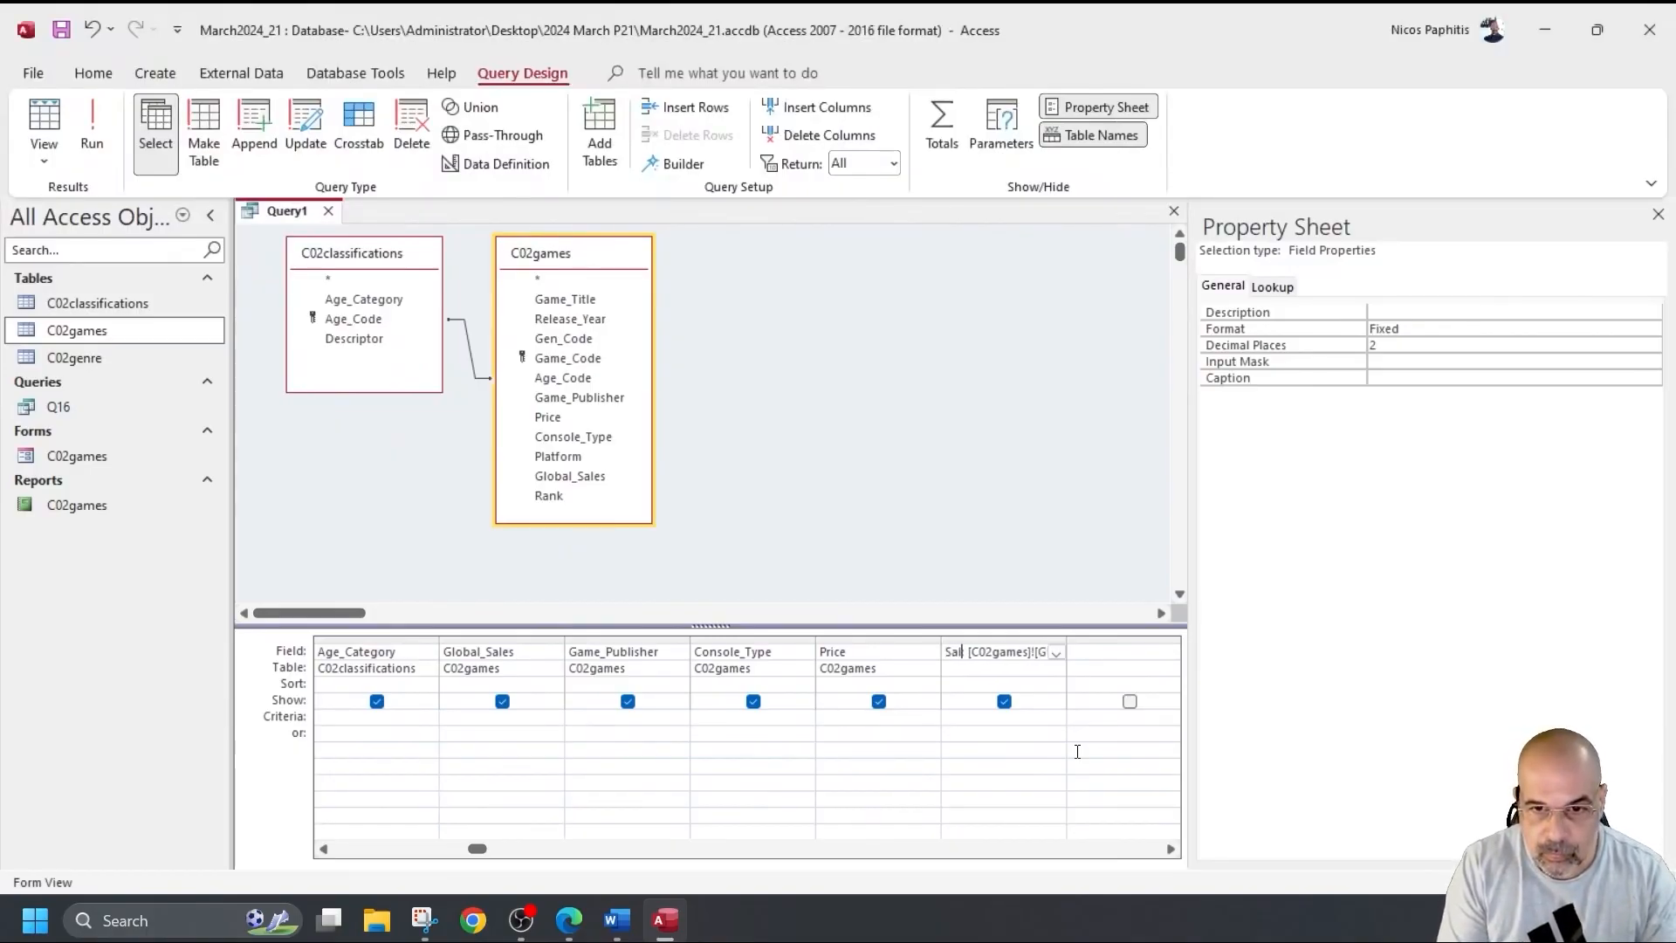
type("_")
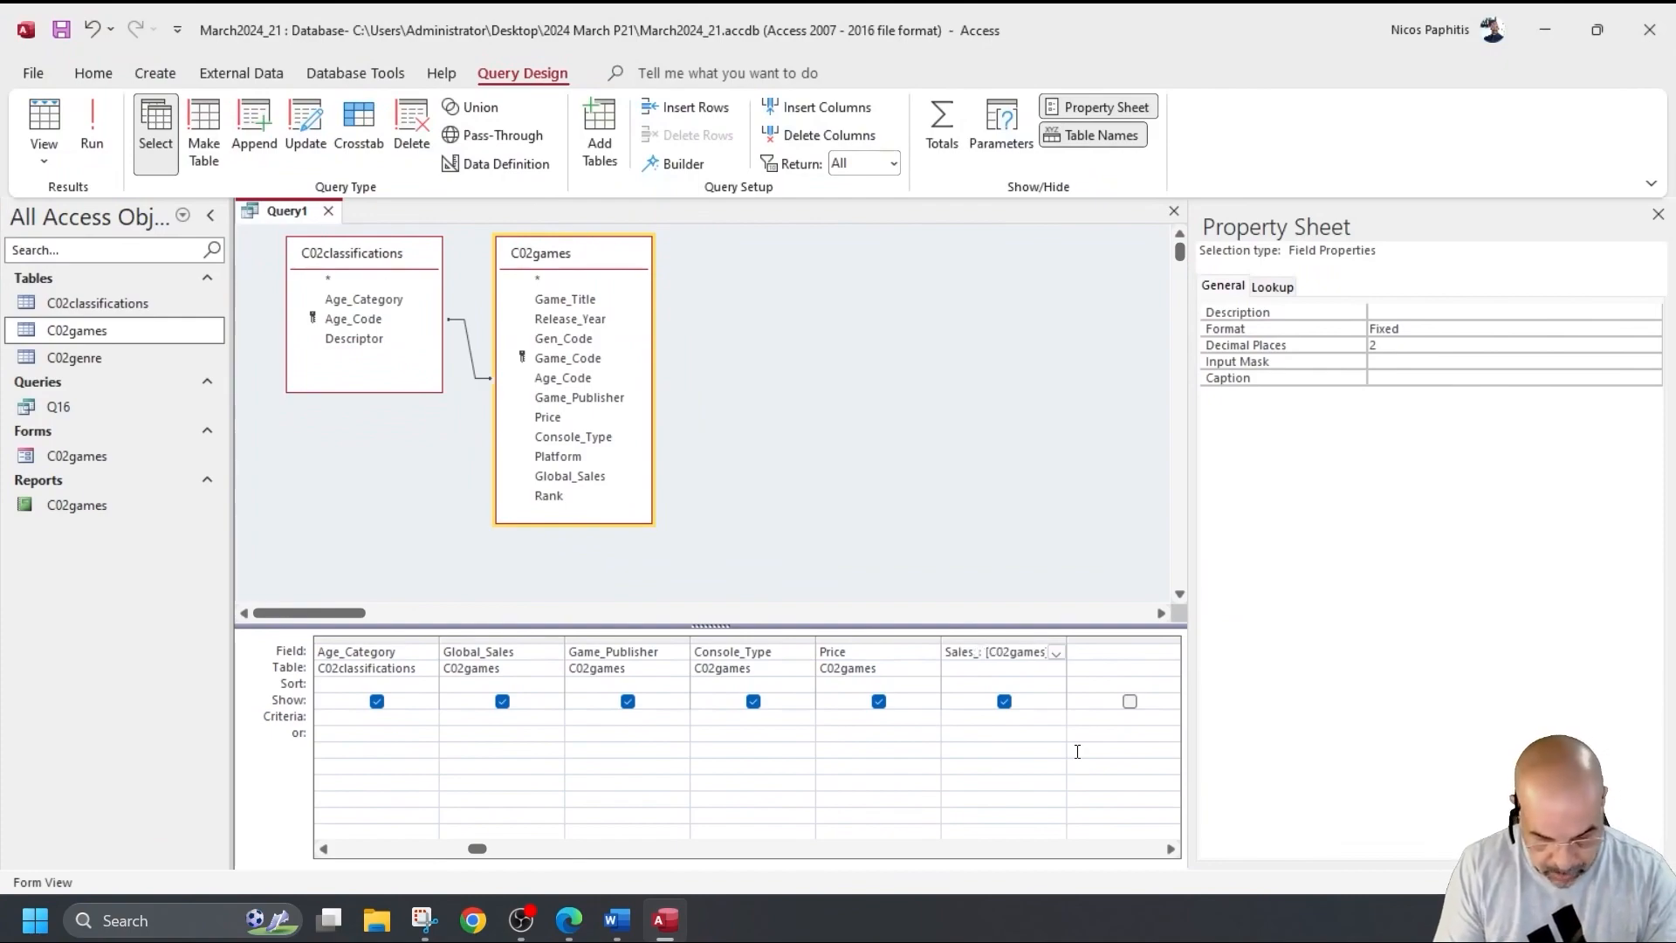
type("%")
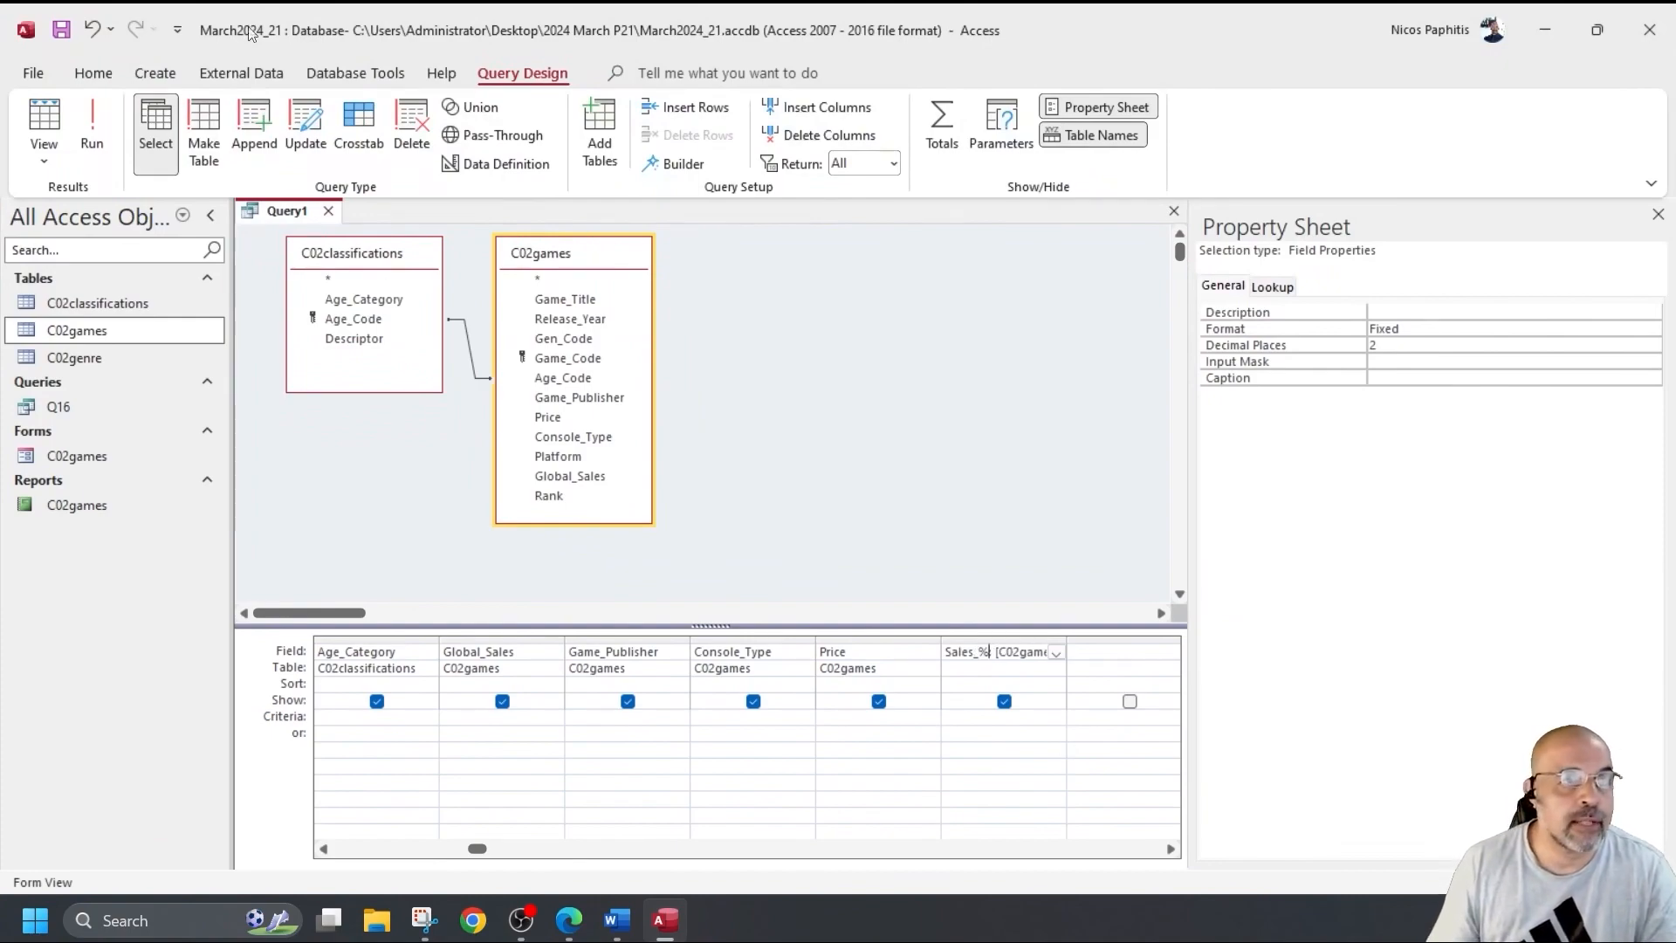
Run the query, save it as Q17, and return to its design.
left_click(92, 119)
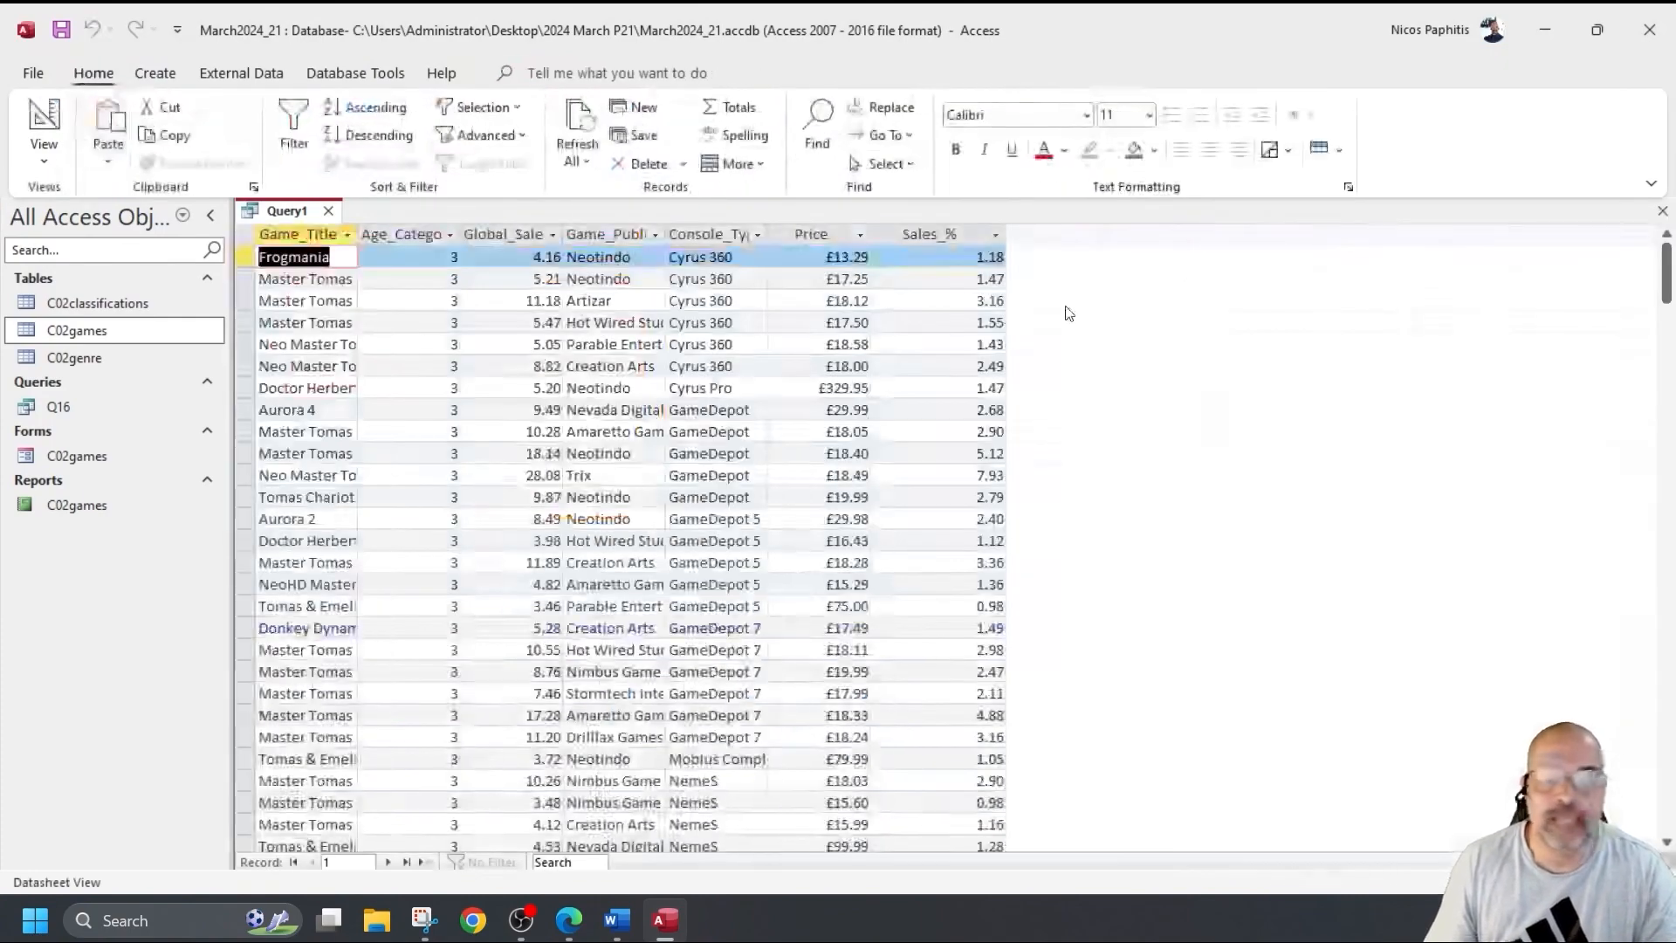
left_click(943, 228)
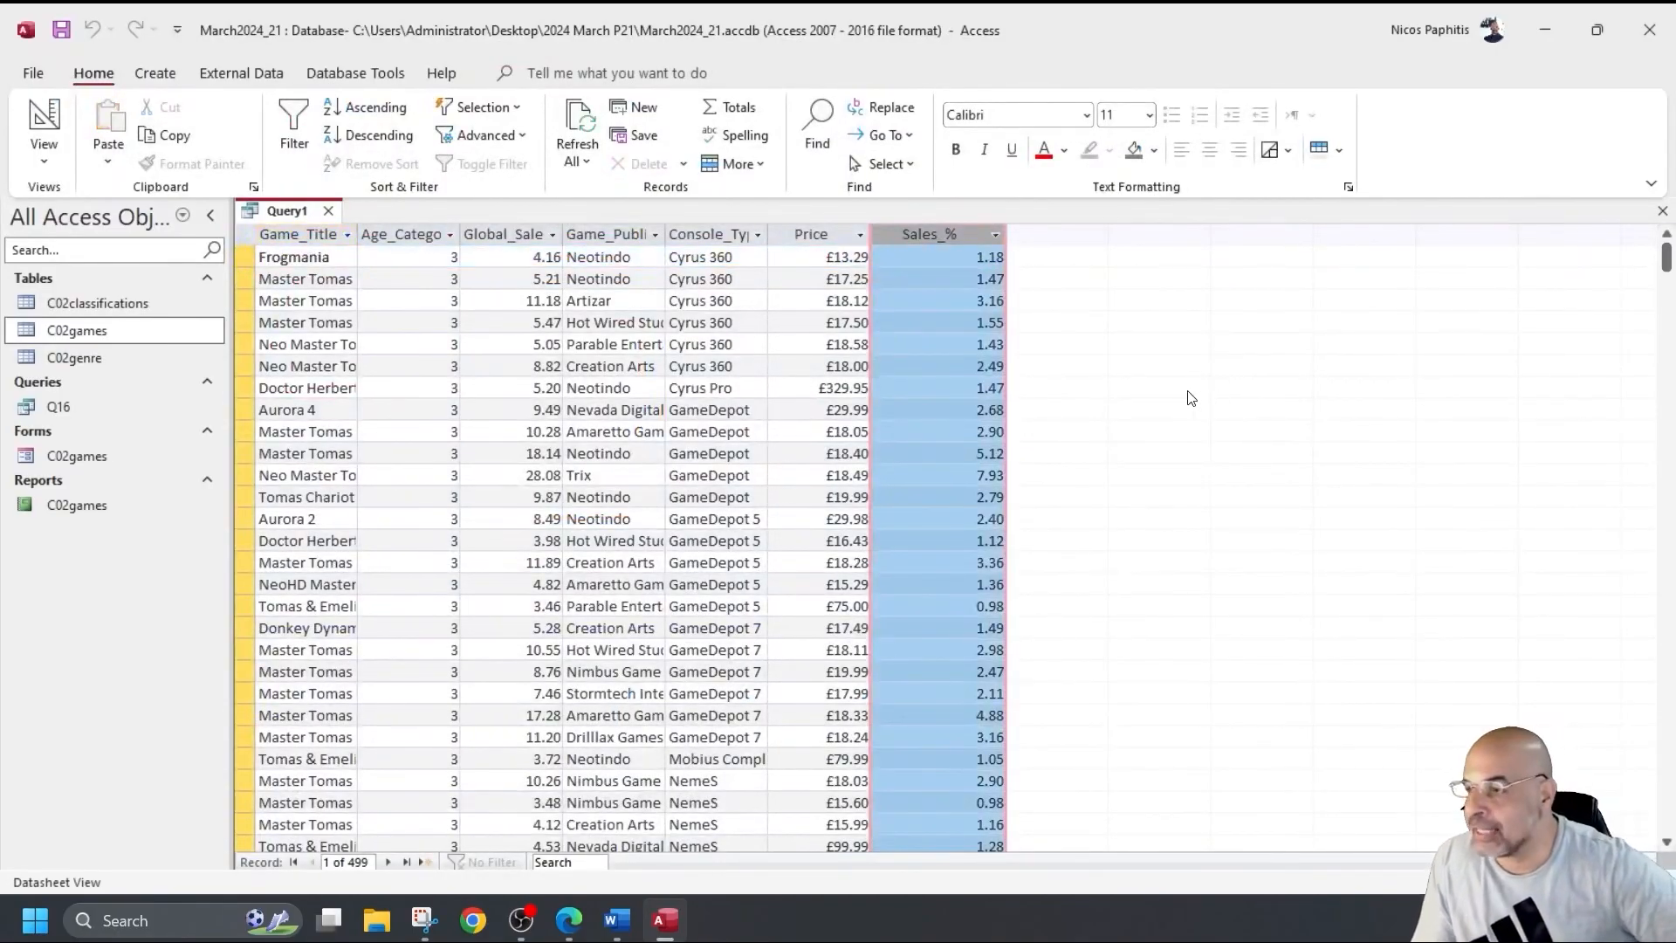
left_click(62, 30)
type("Q1")
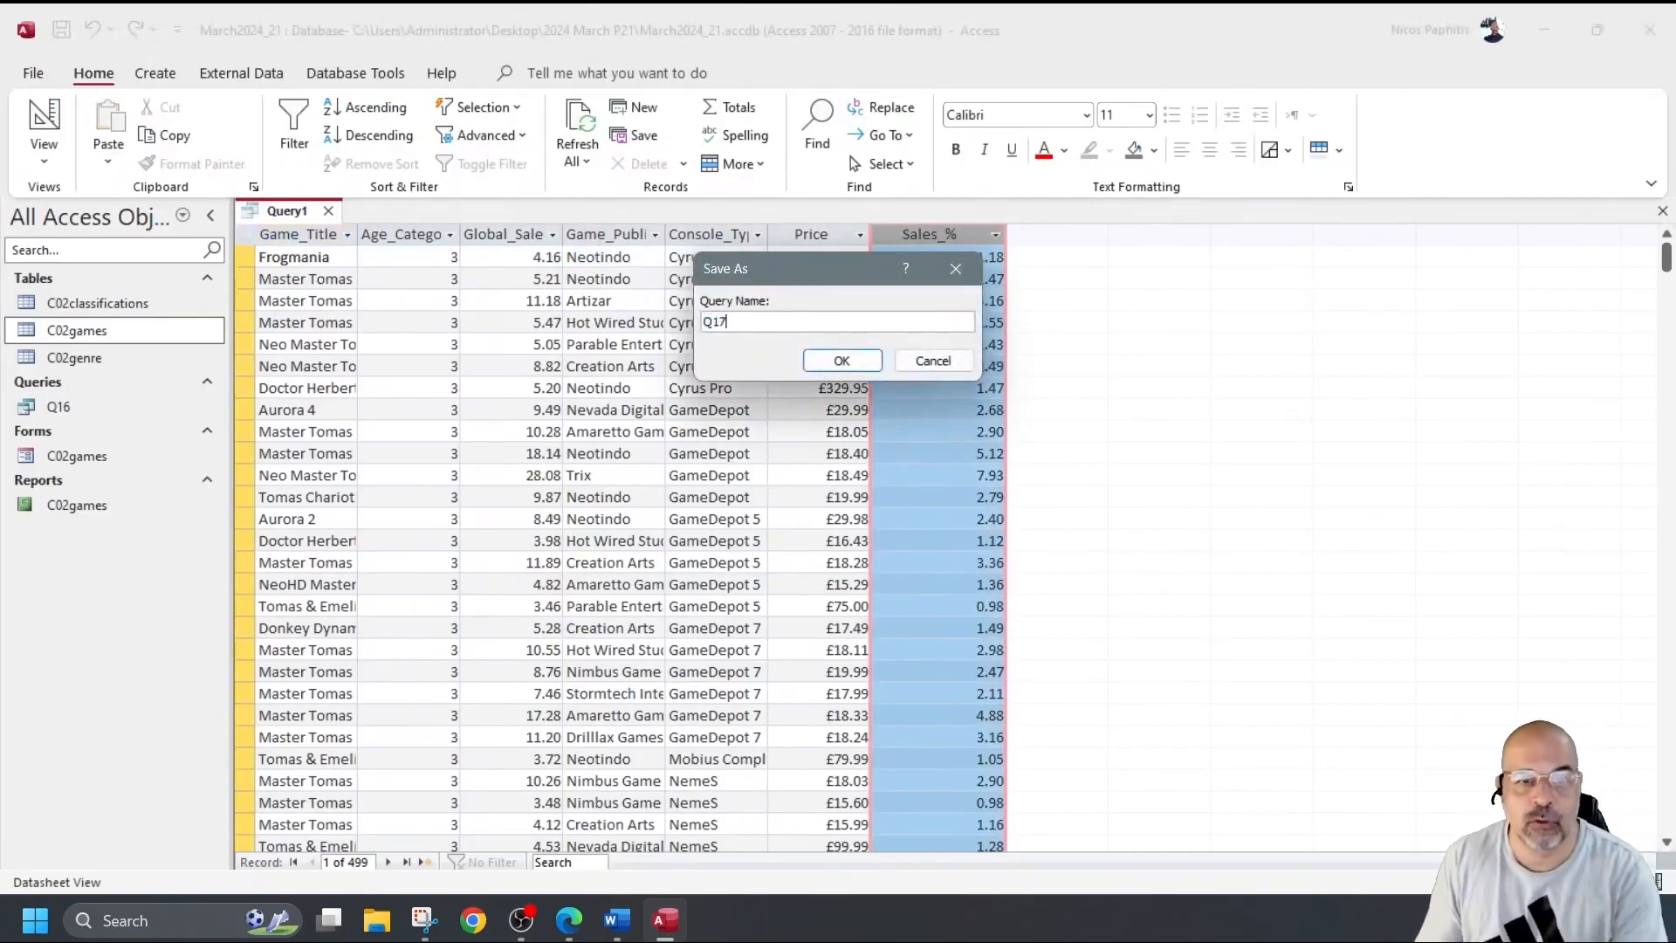
type("7")
left_click(841, 361)
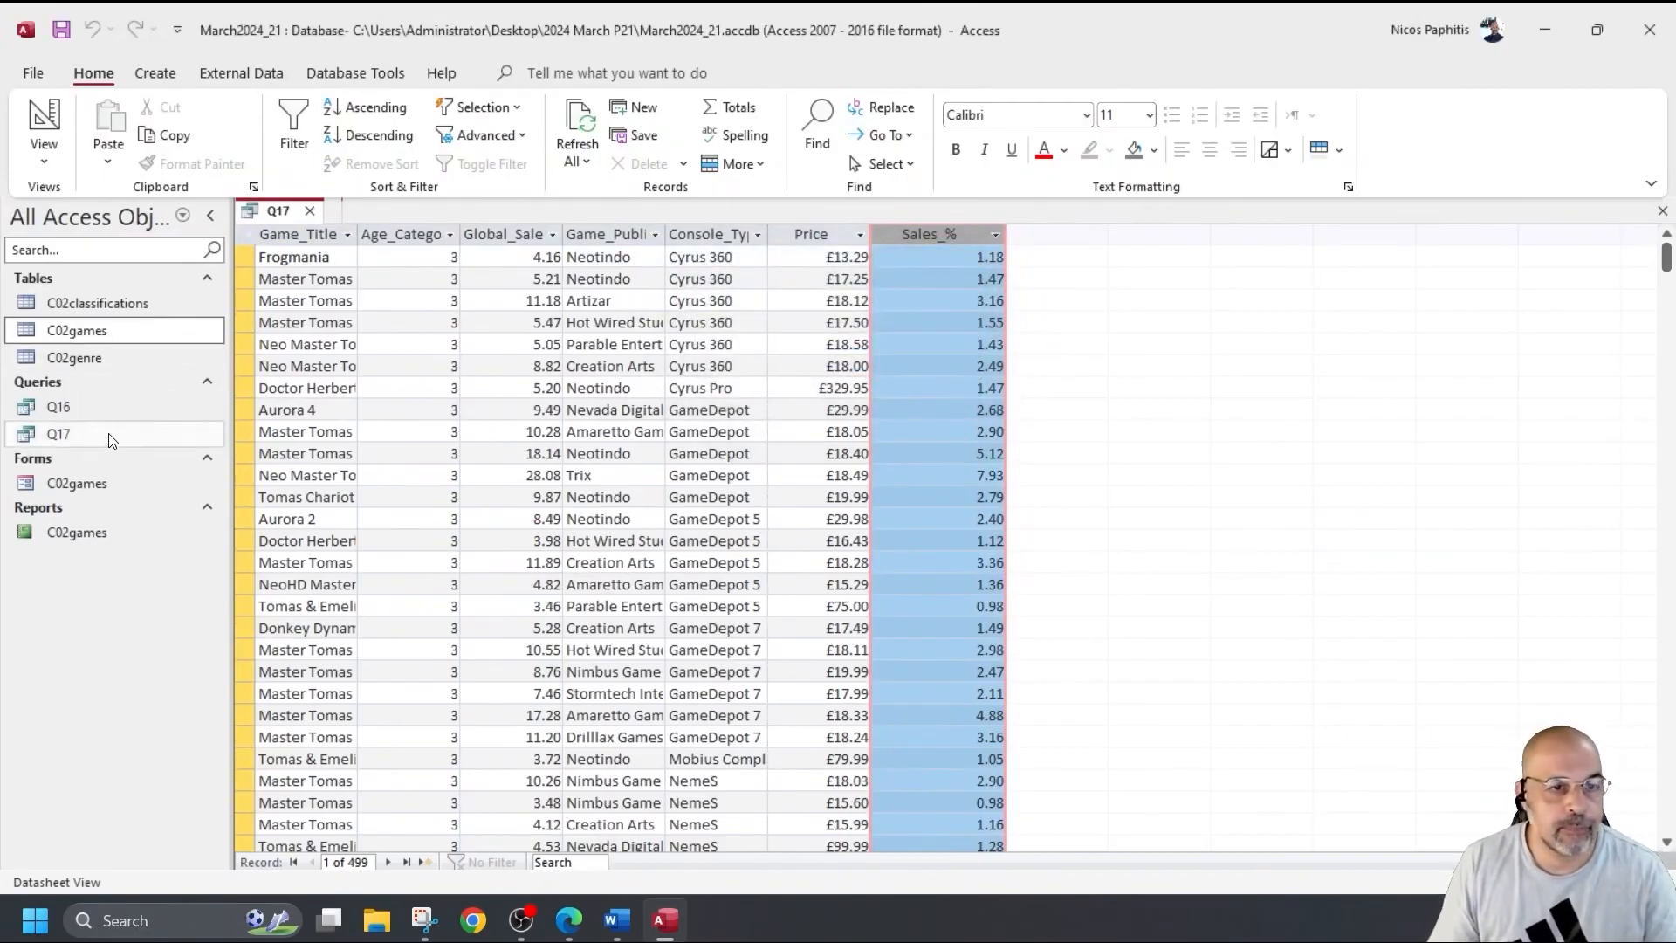
left_click(44, 127)
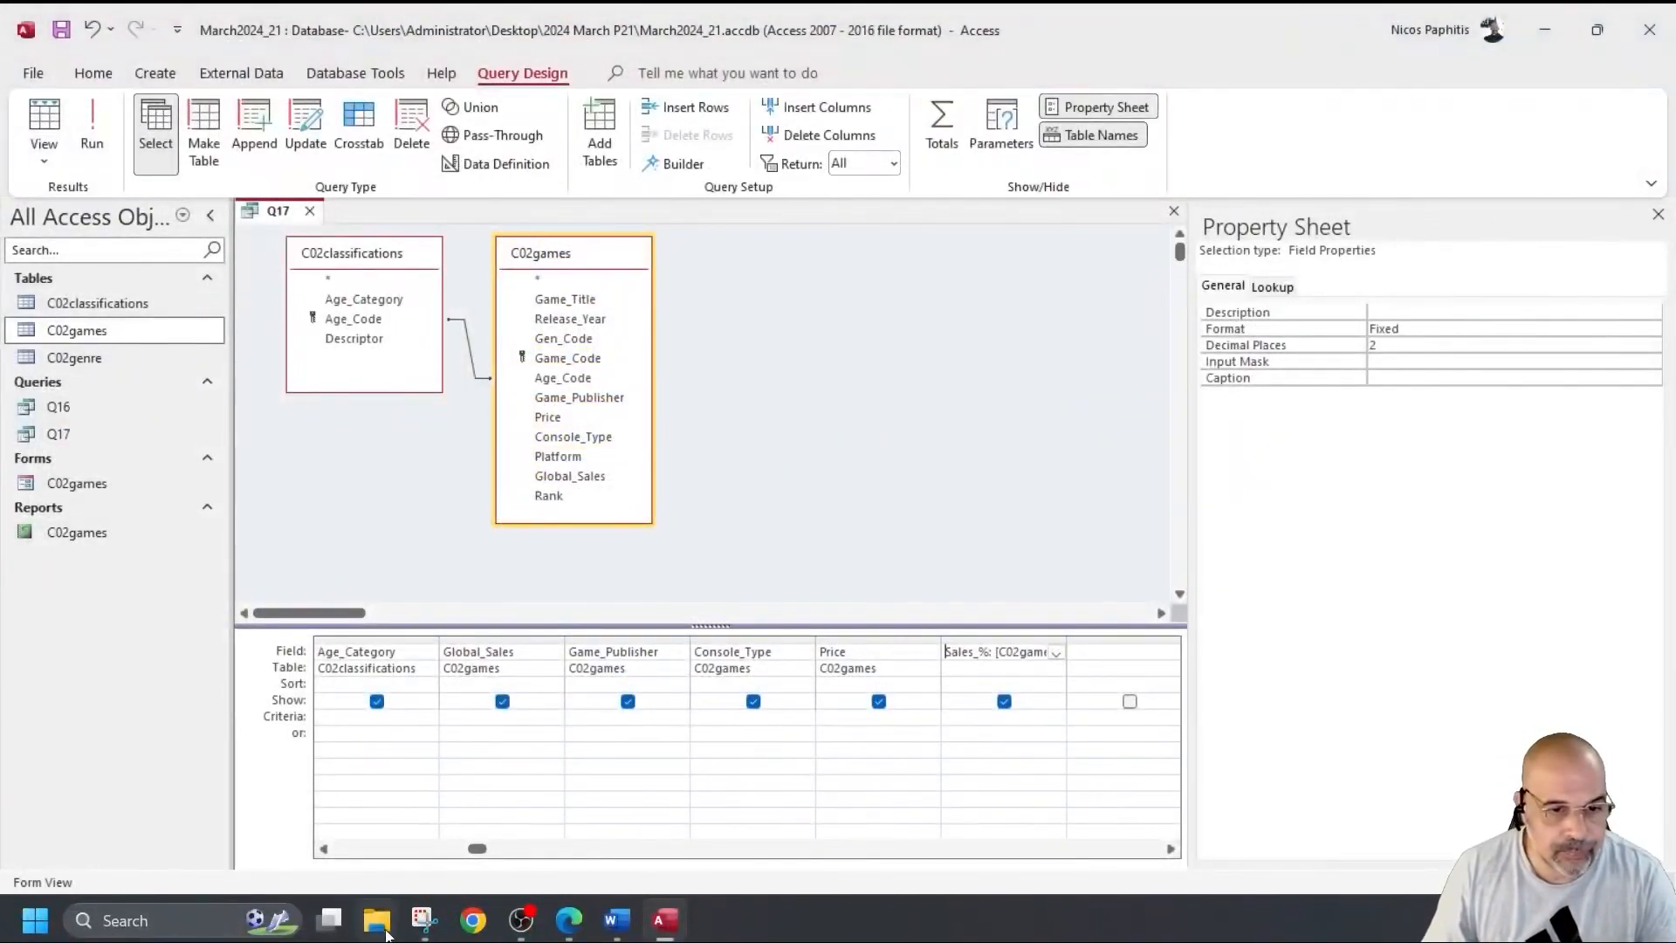
Filter Game_Title with Like "*Tomas*" and run the query, returning 55 records.
left_click(402, 849)
left_click(357, 724)
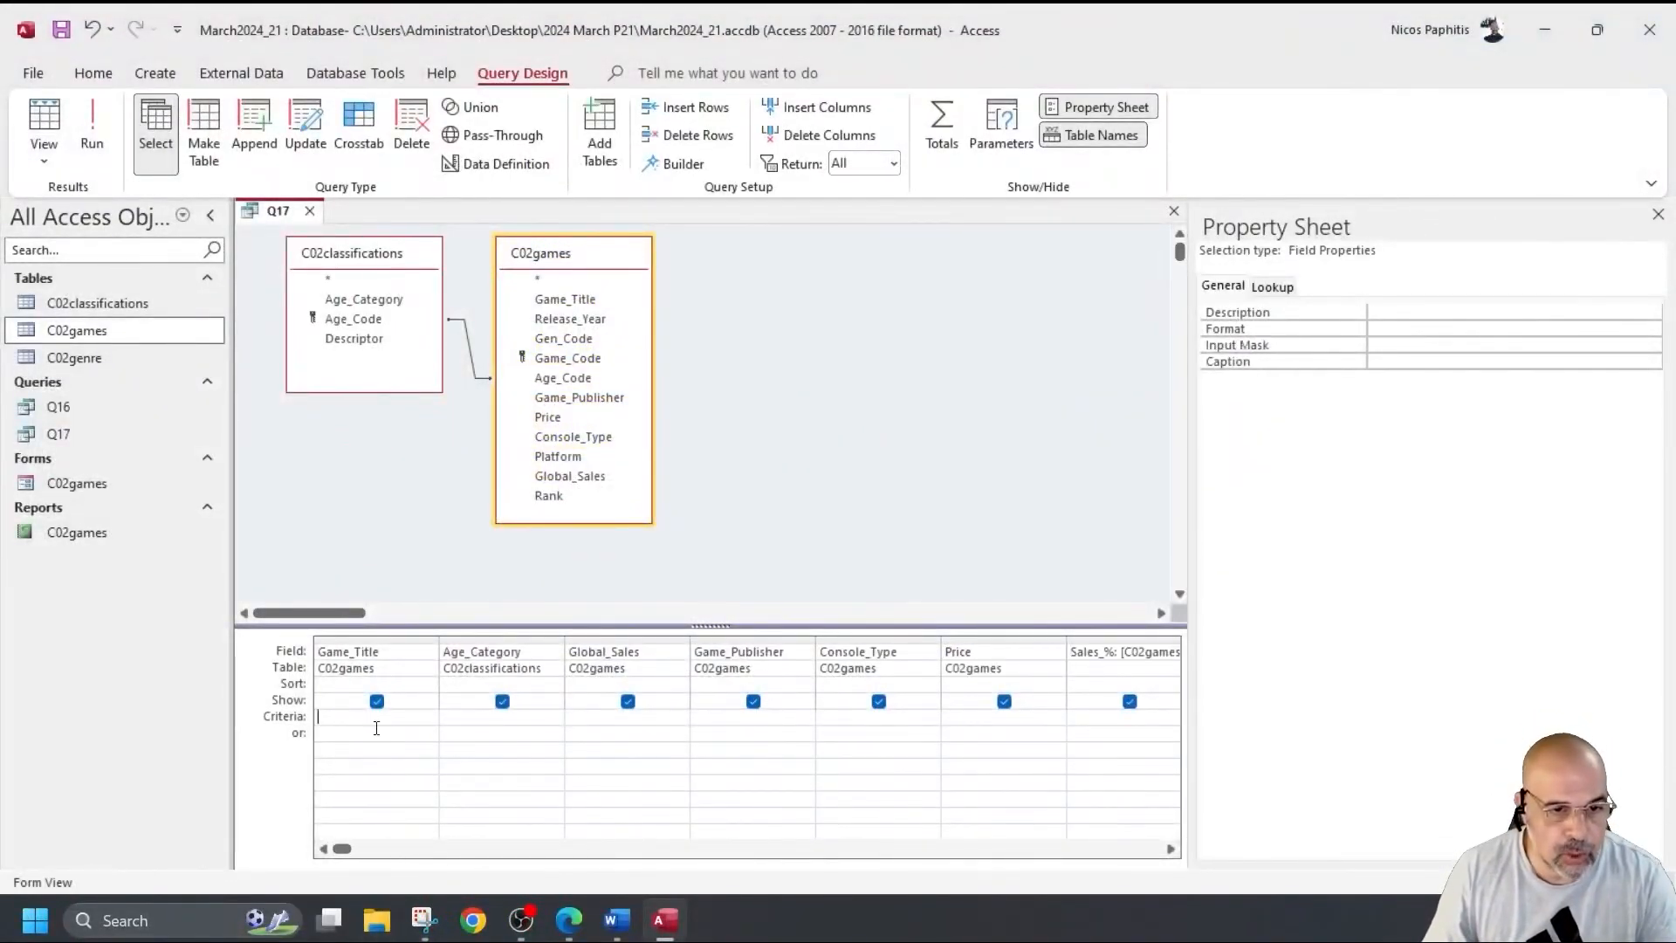
type("Like ")
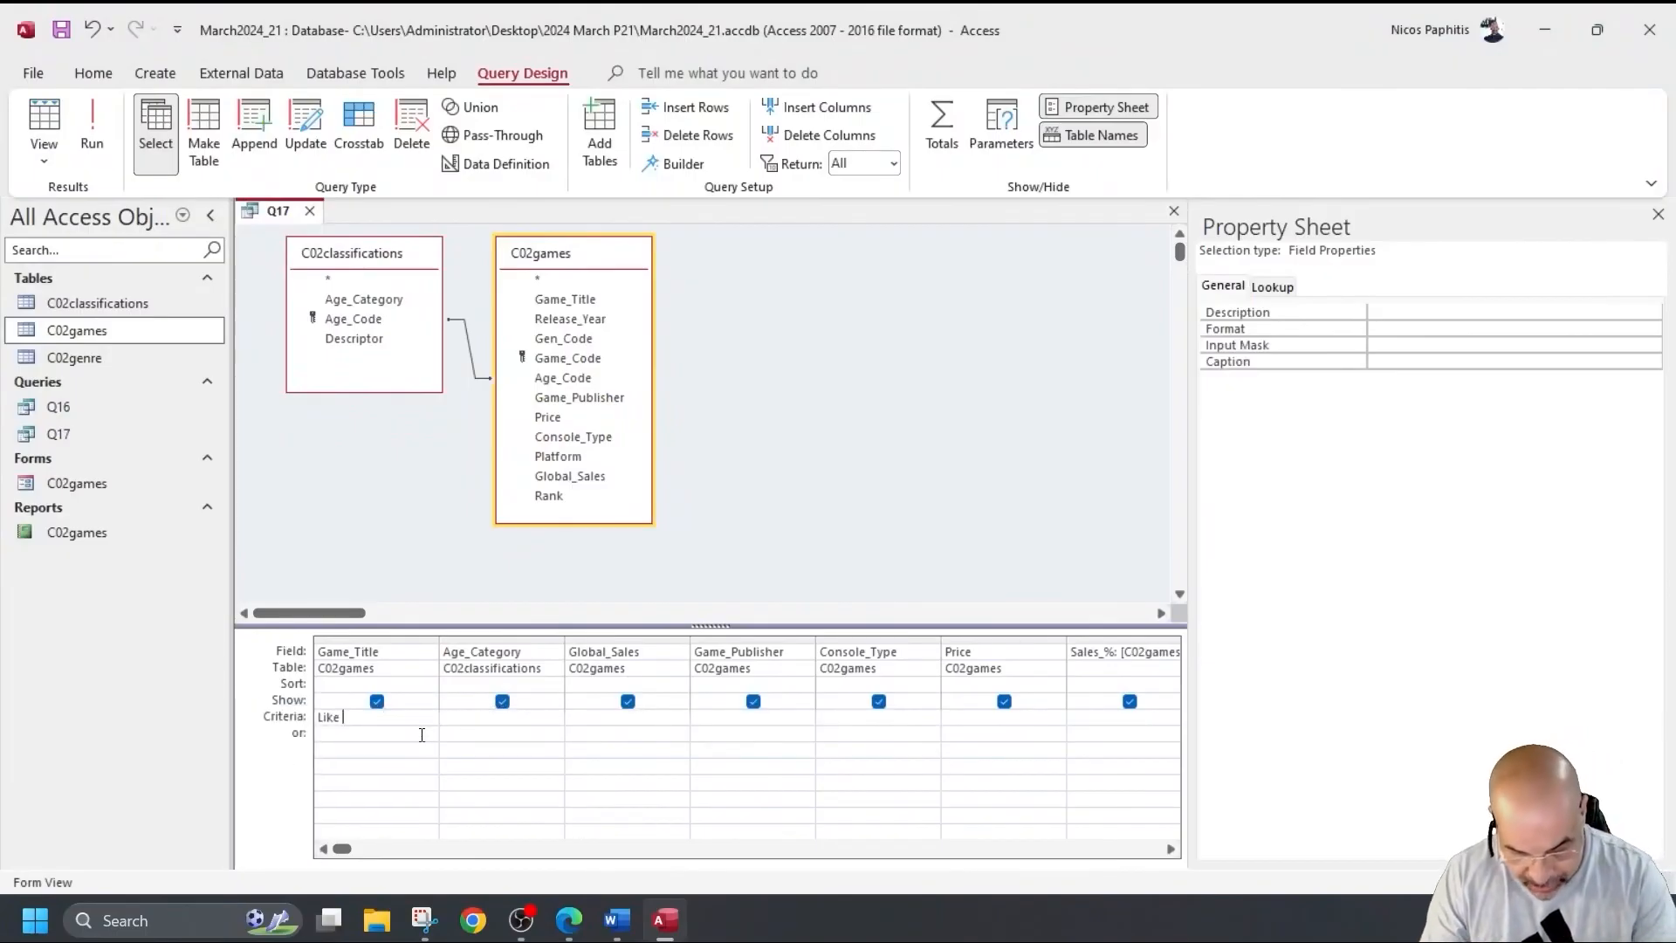
type("*Tomas*")
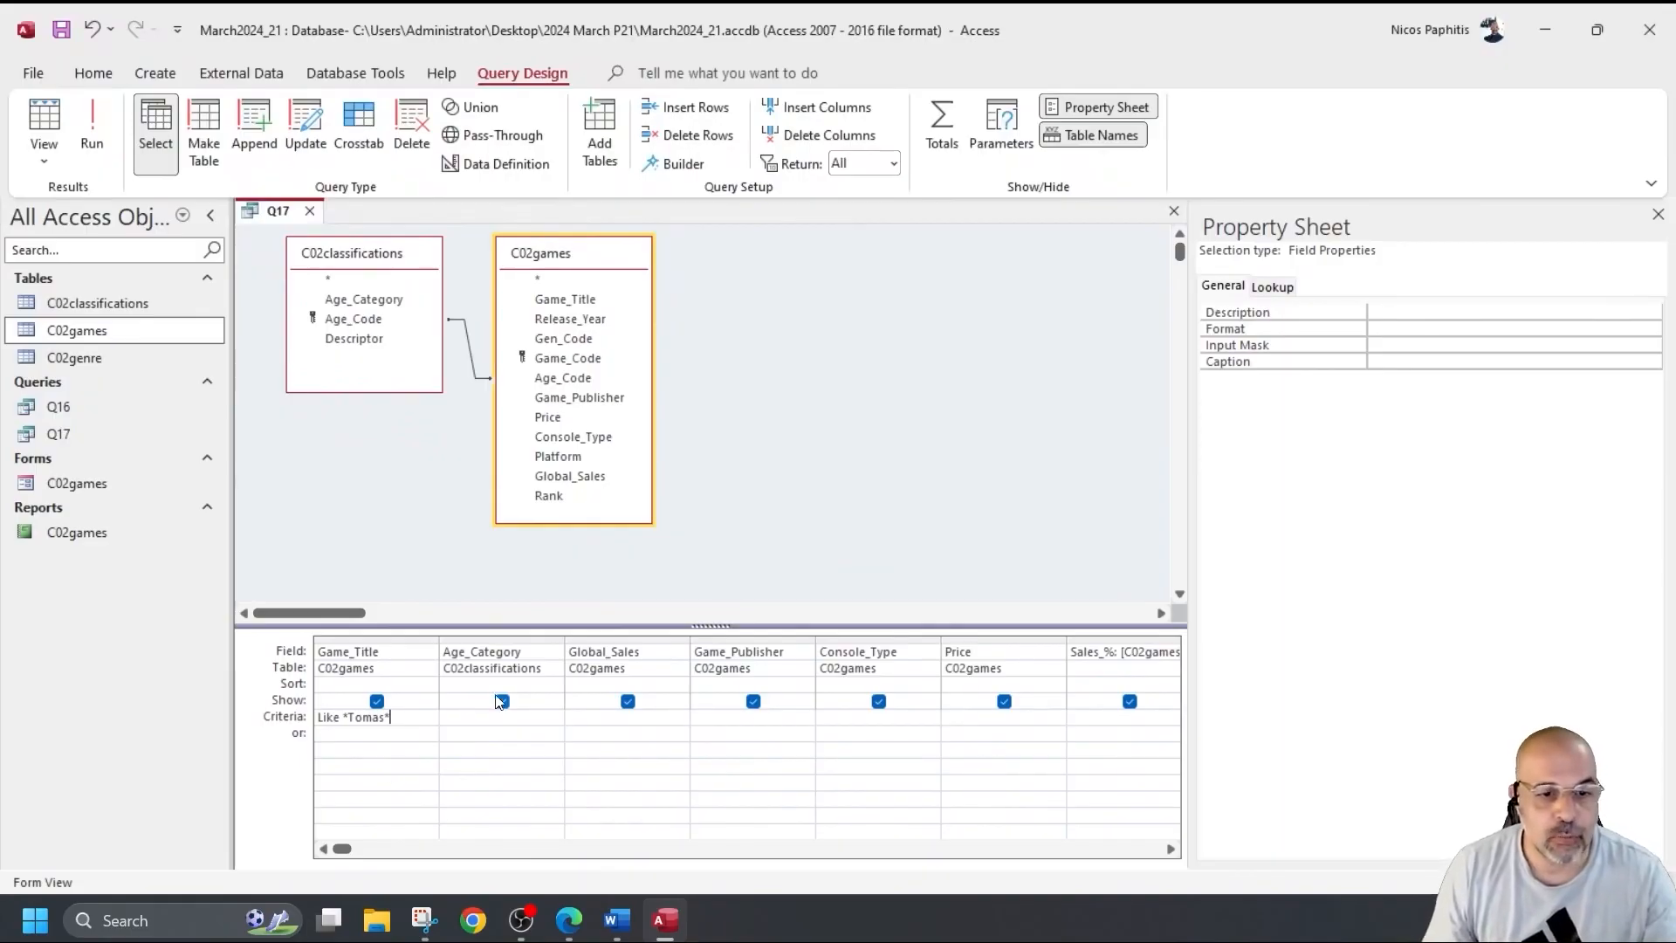
left_click(94, 118)
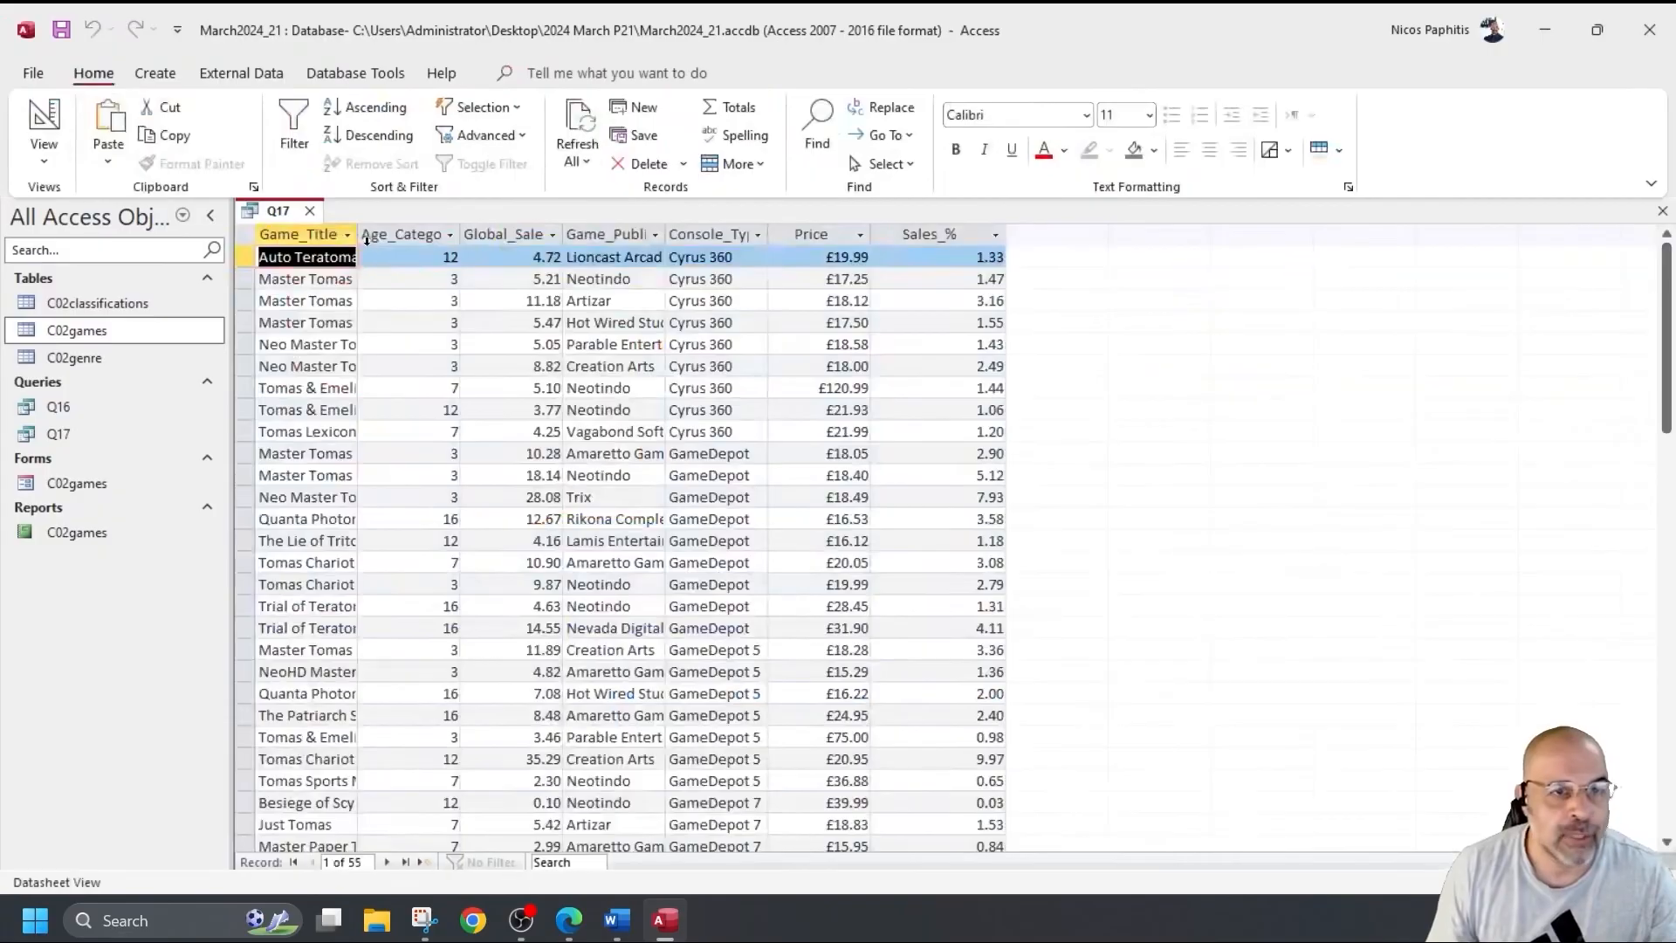
Widen the Game_Title results column to show full titles, then return to design.
left_click_drag(358, 234, 536, 258)
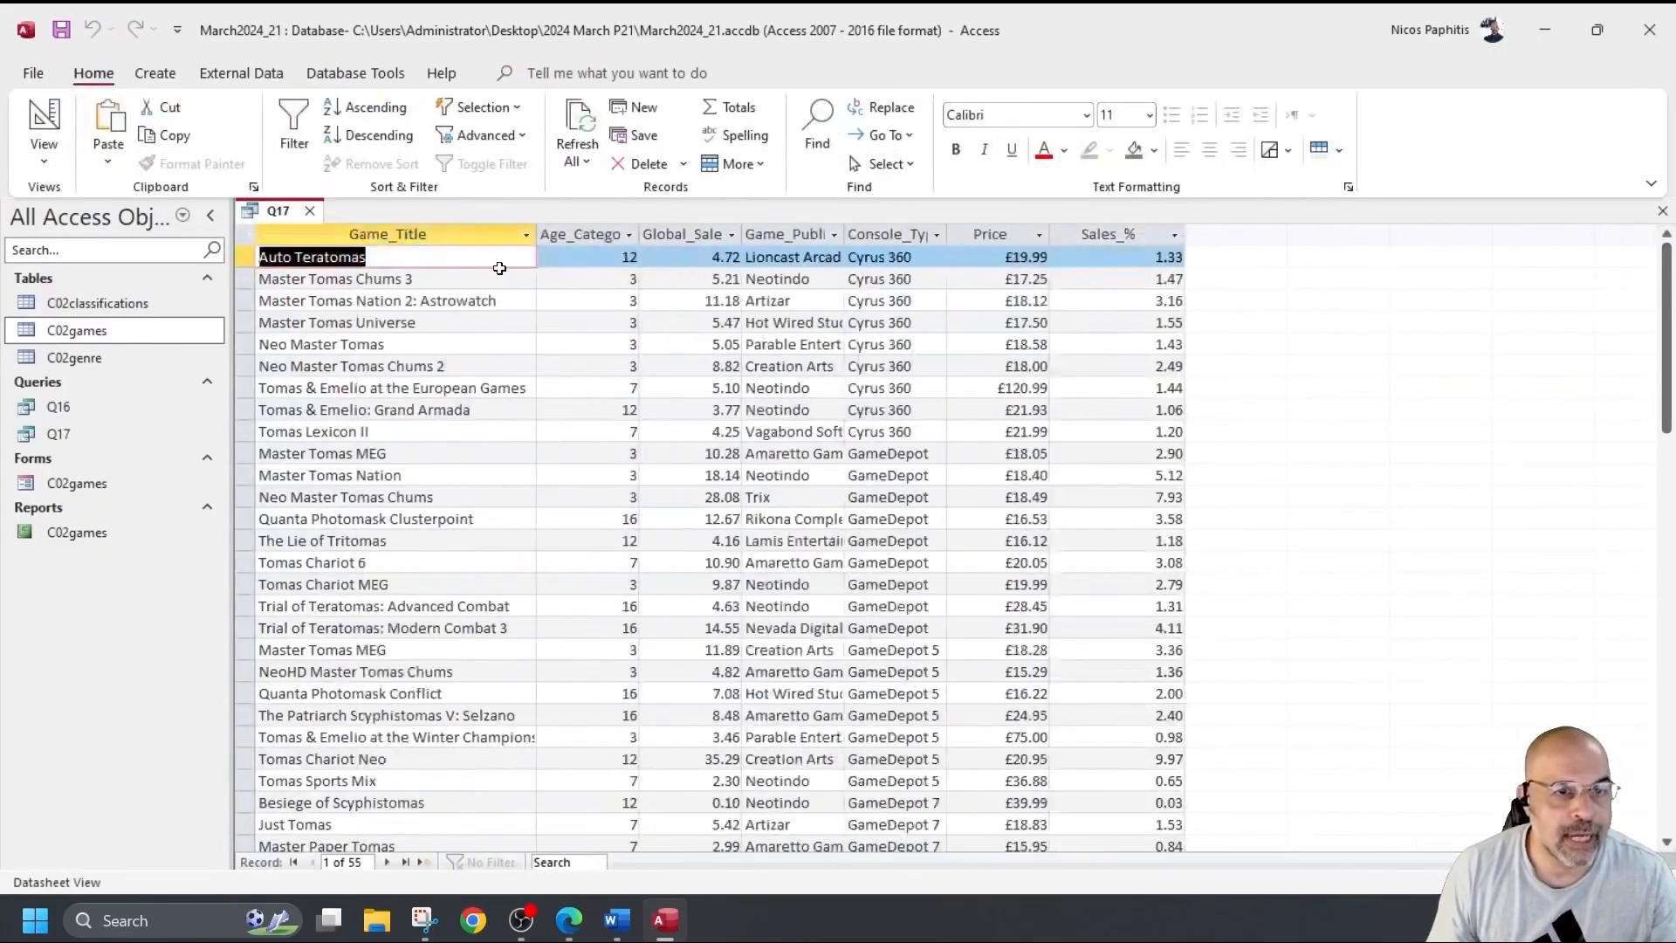
left_click(324, 256)
left_click_drag(325, 255, 353, 280)
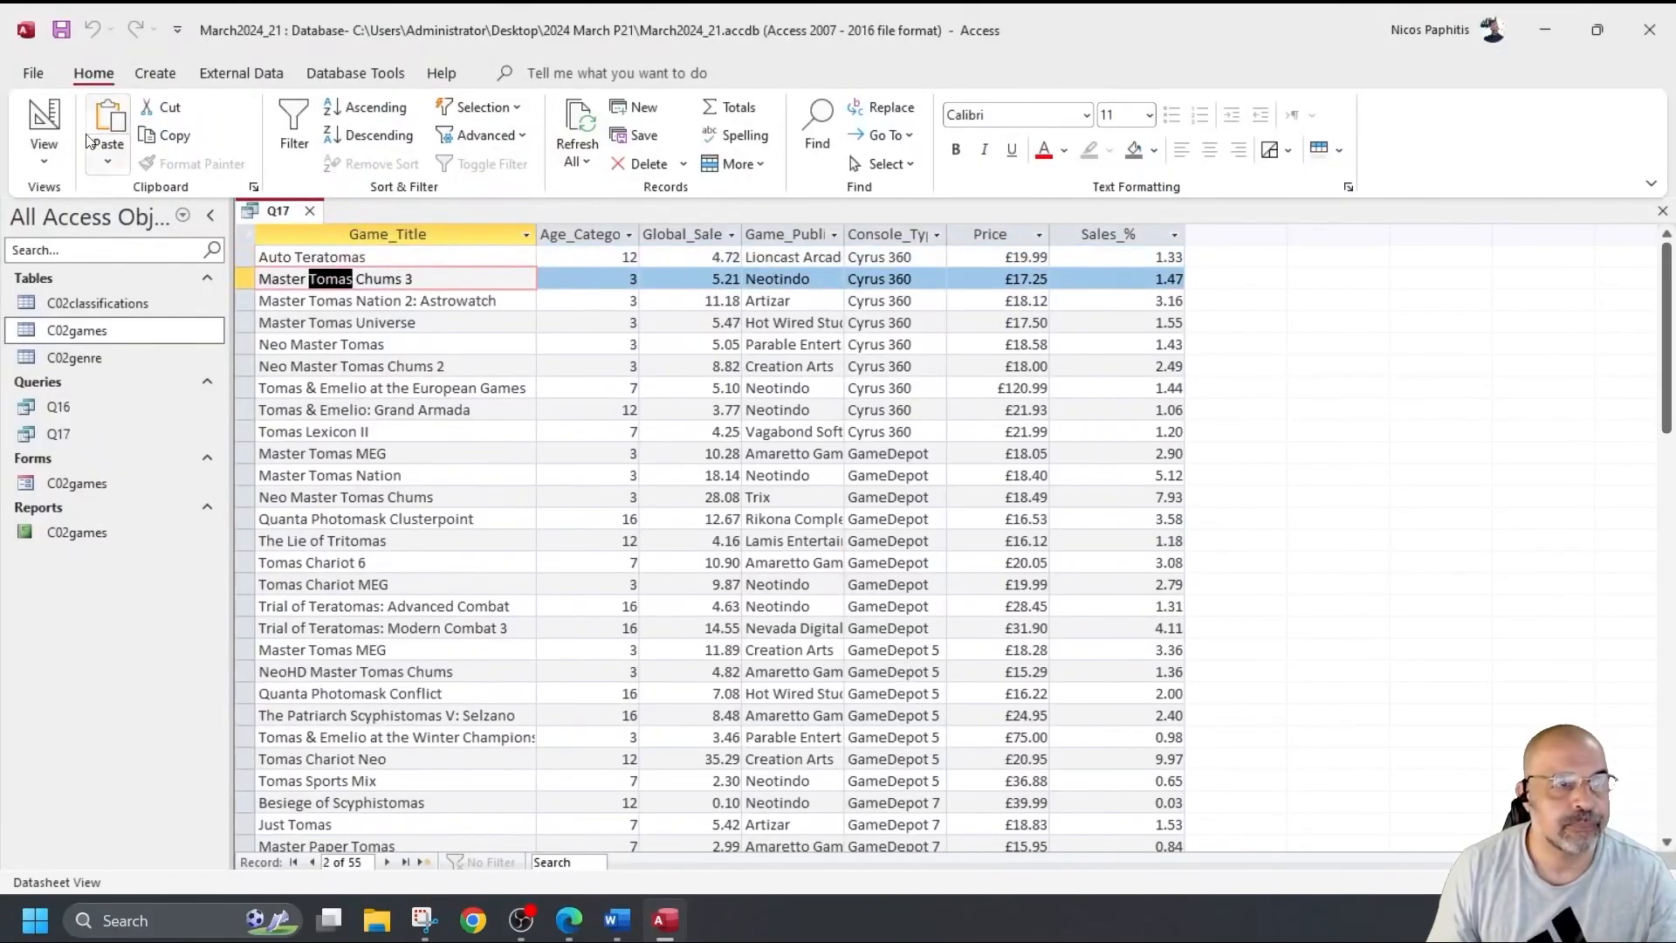
left_click(58, 115)
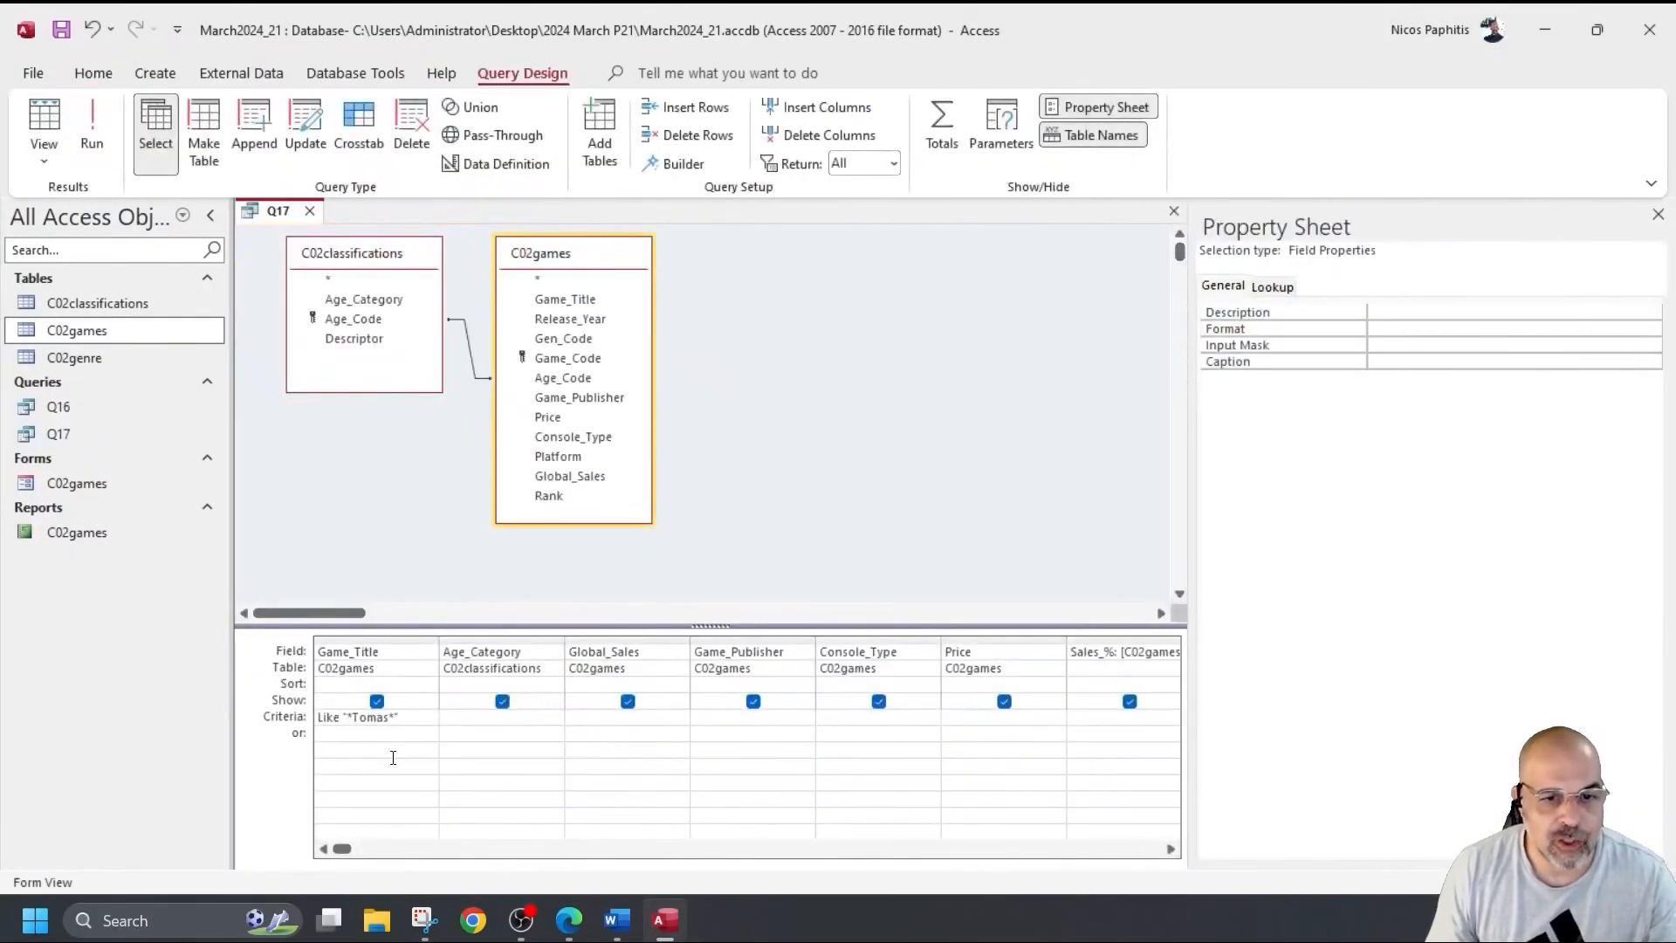
left_click(494, 721)
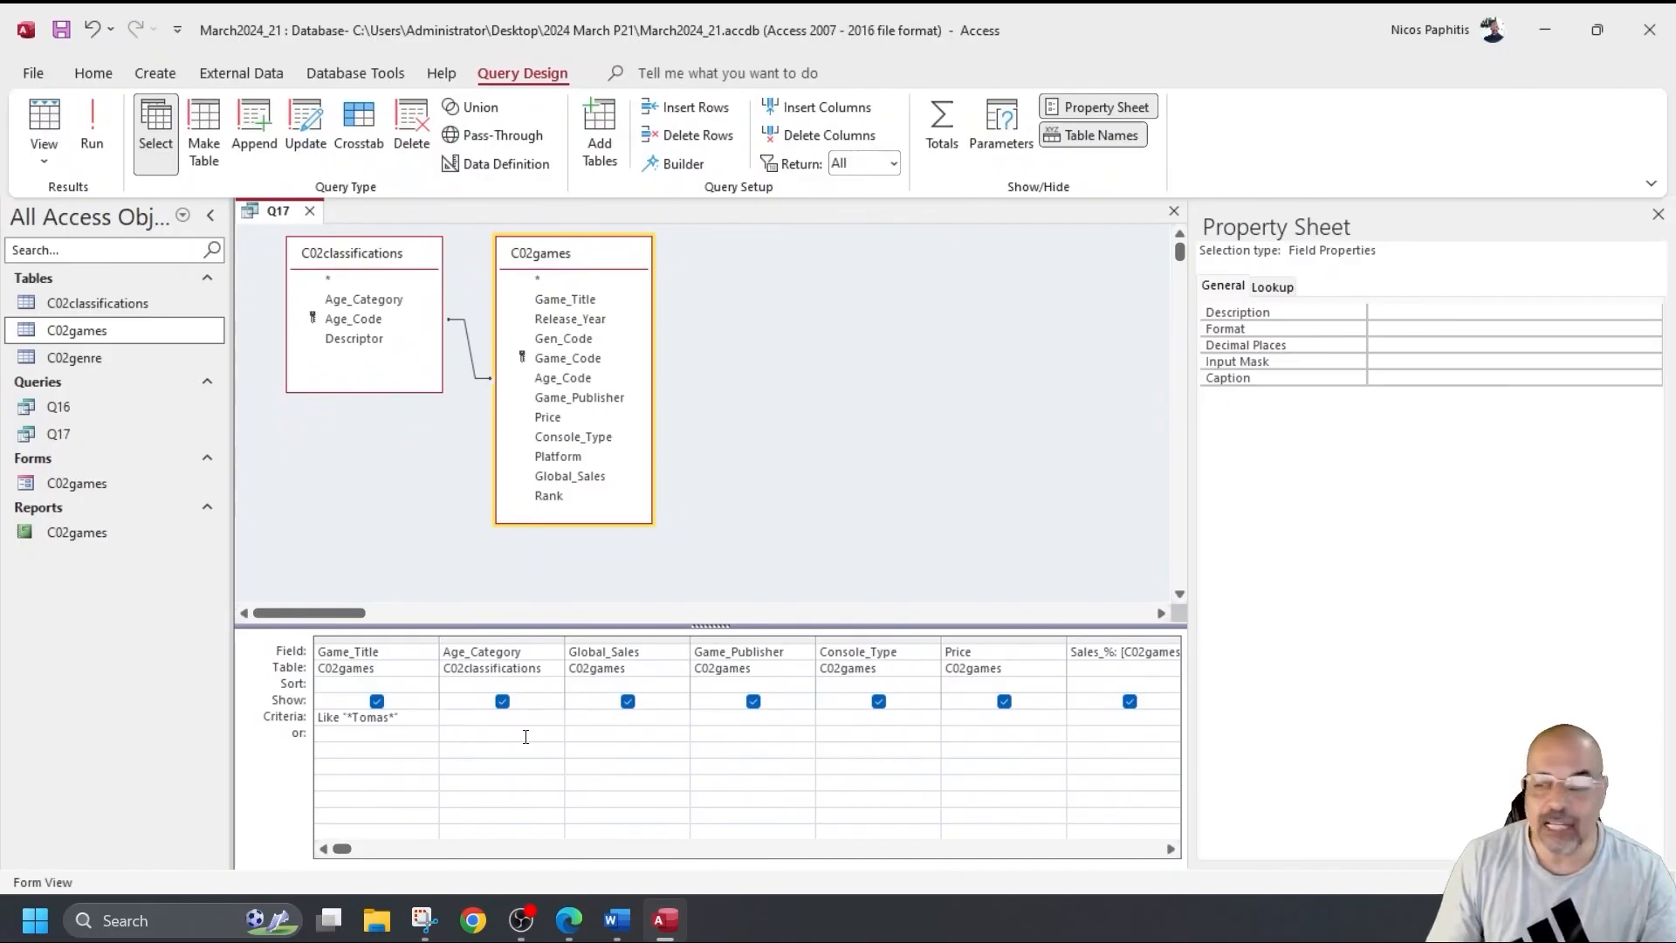
left_click(1171, 849)
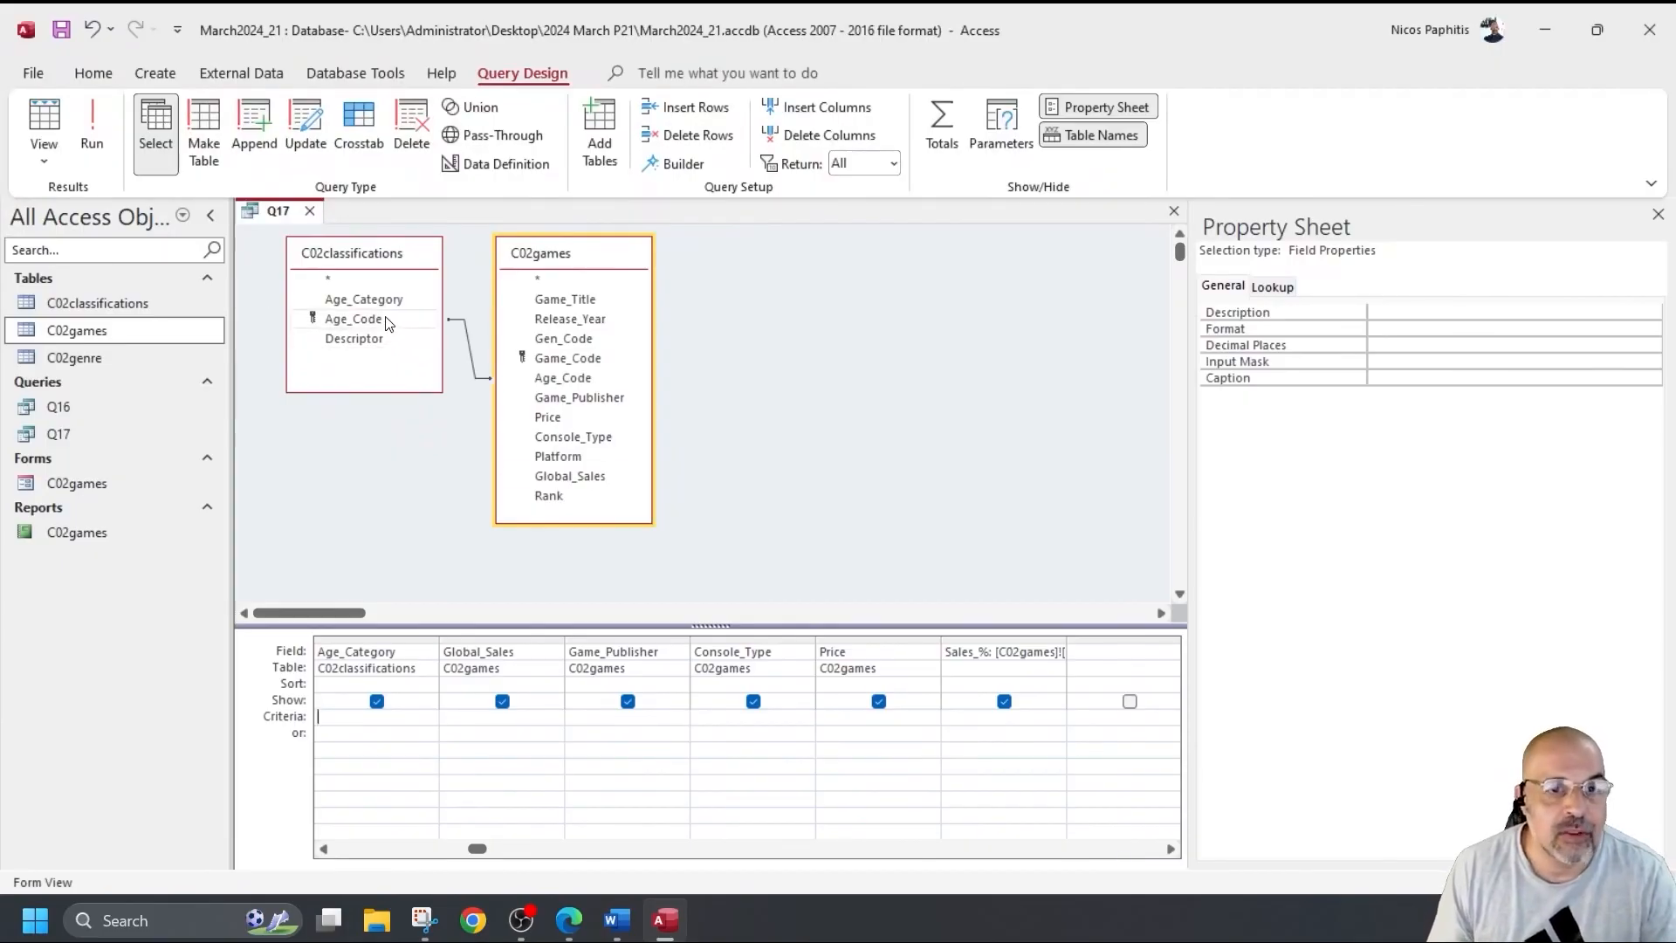
Add the Age_Code field to Q17's grid and test-run the query.
double_click(583, 385)
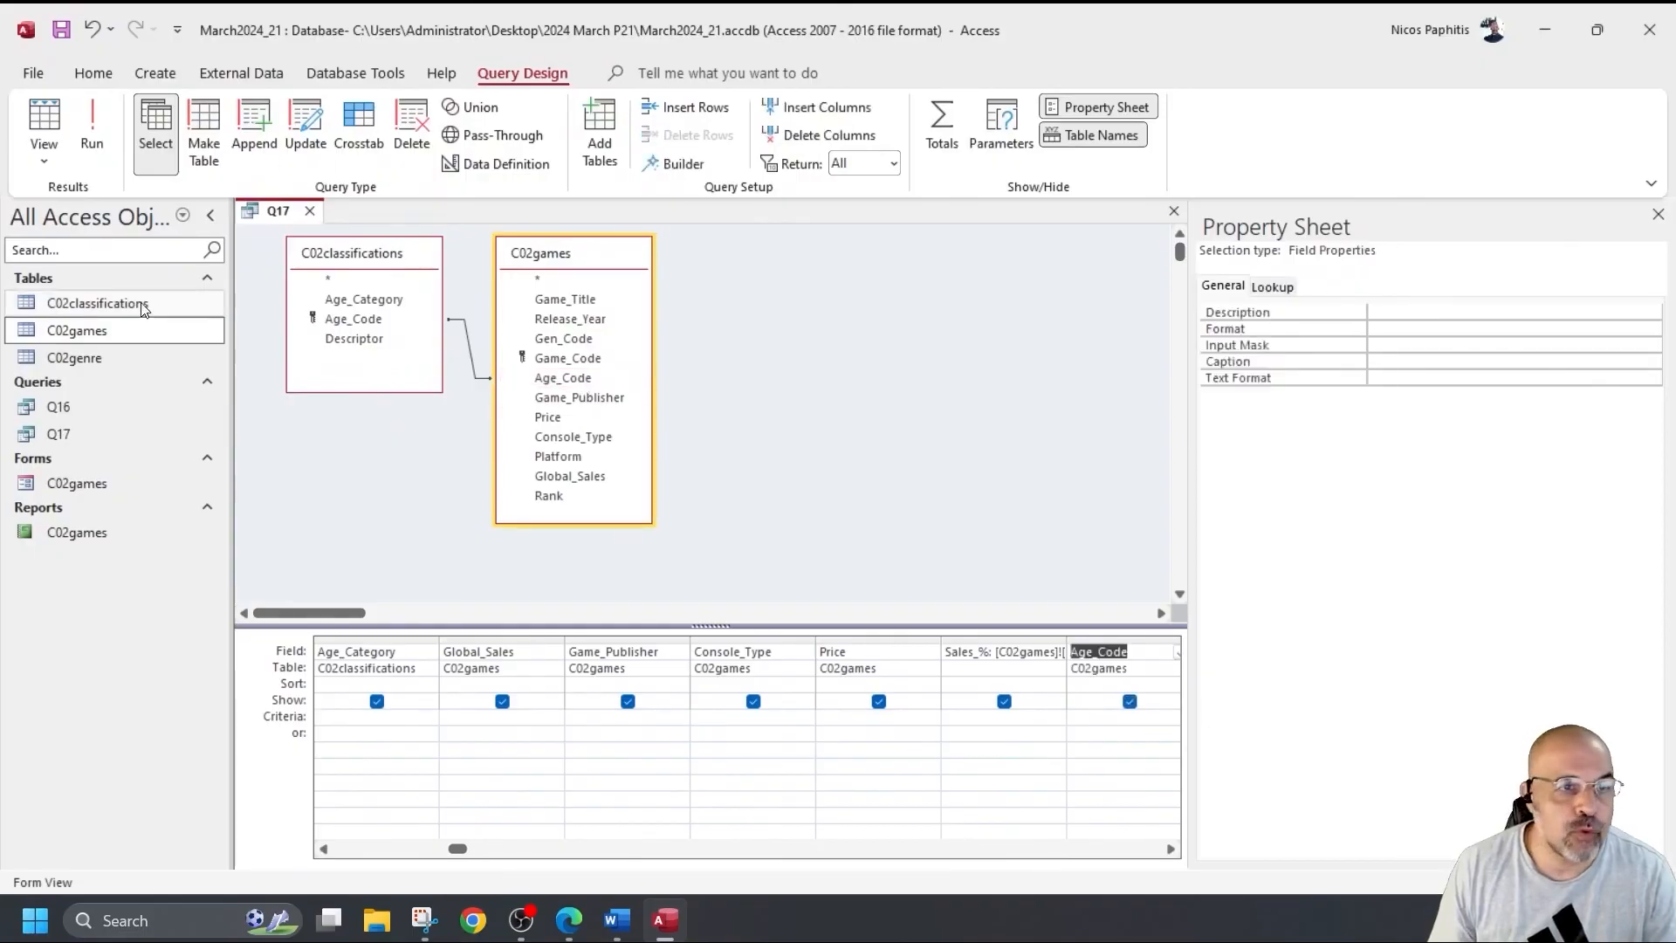
left_click(89, 140)
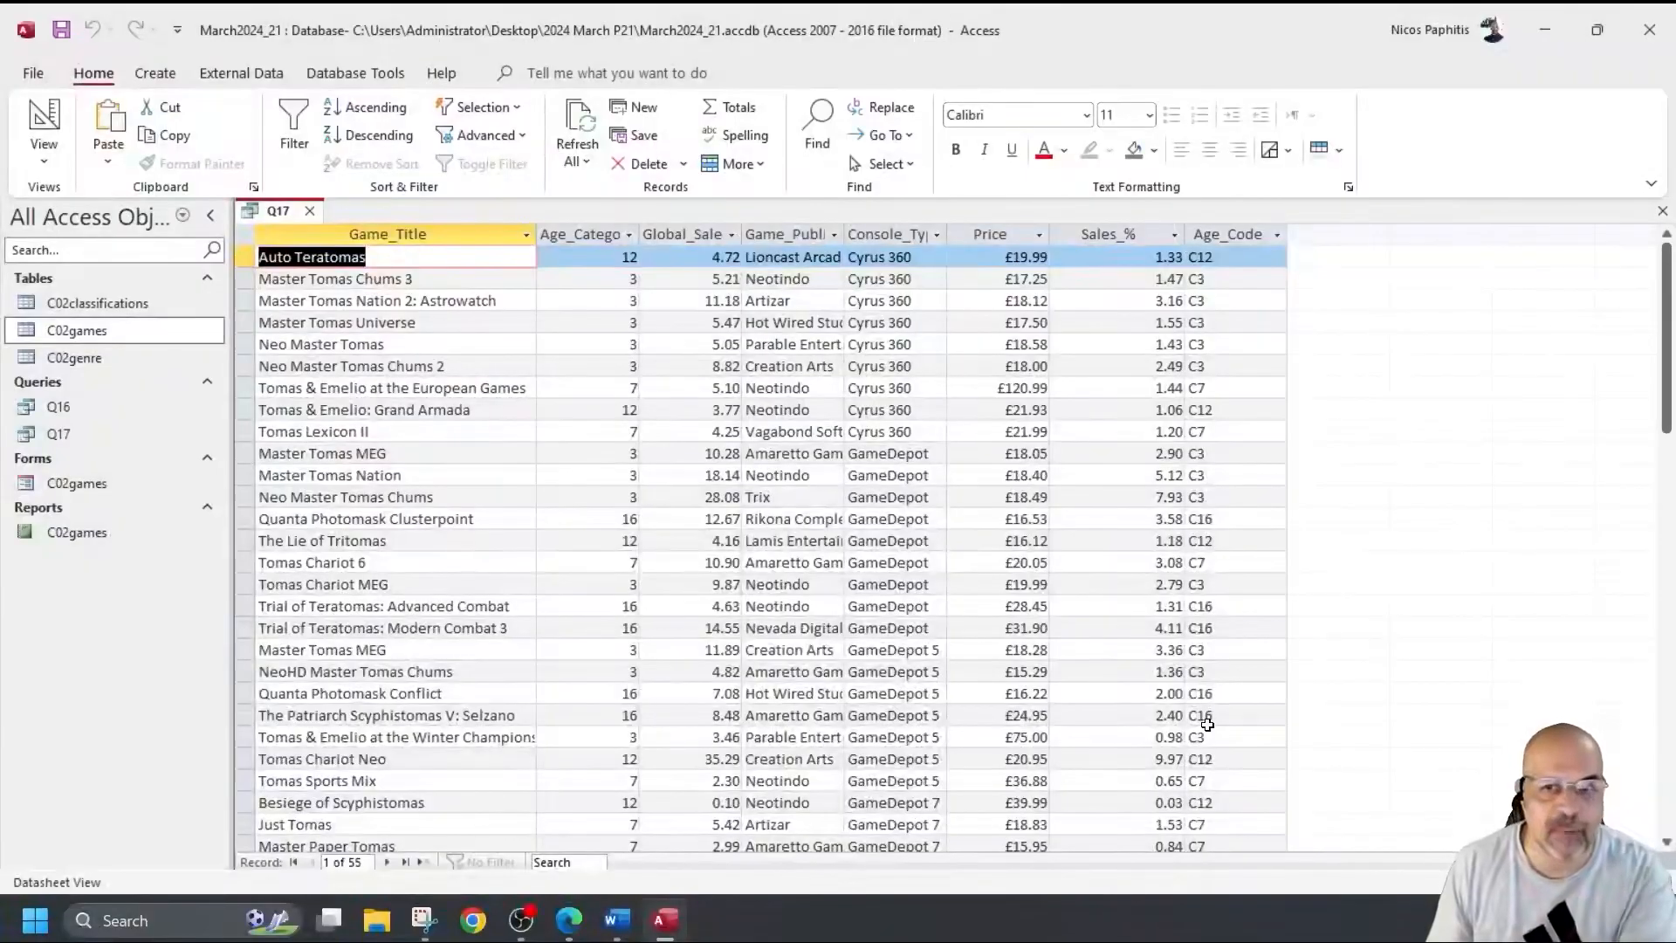
left_click(43, 122)
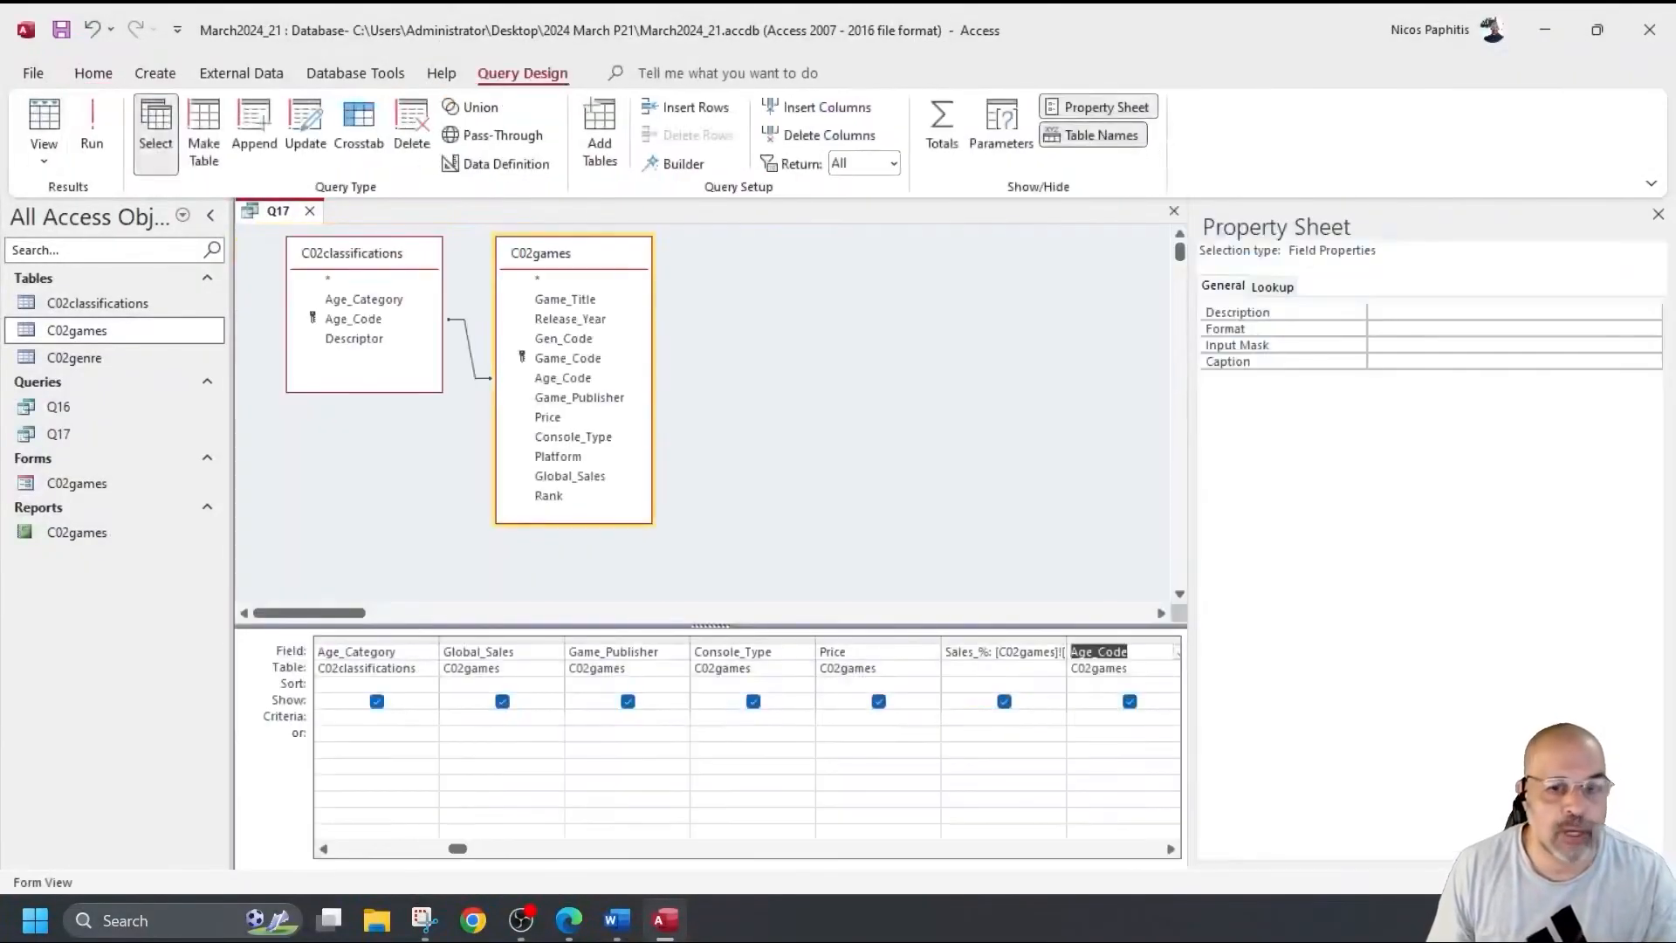
Set the Age_Code criteria to C3 OR C7 and run the query.
left_click(1075, 718)
type("C#")
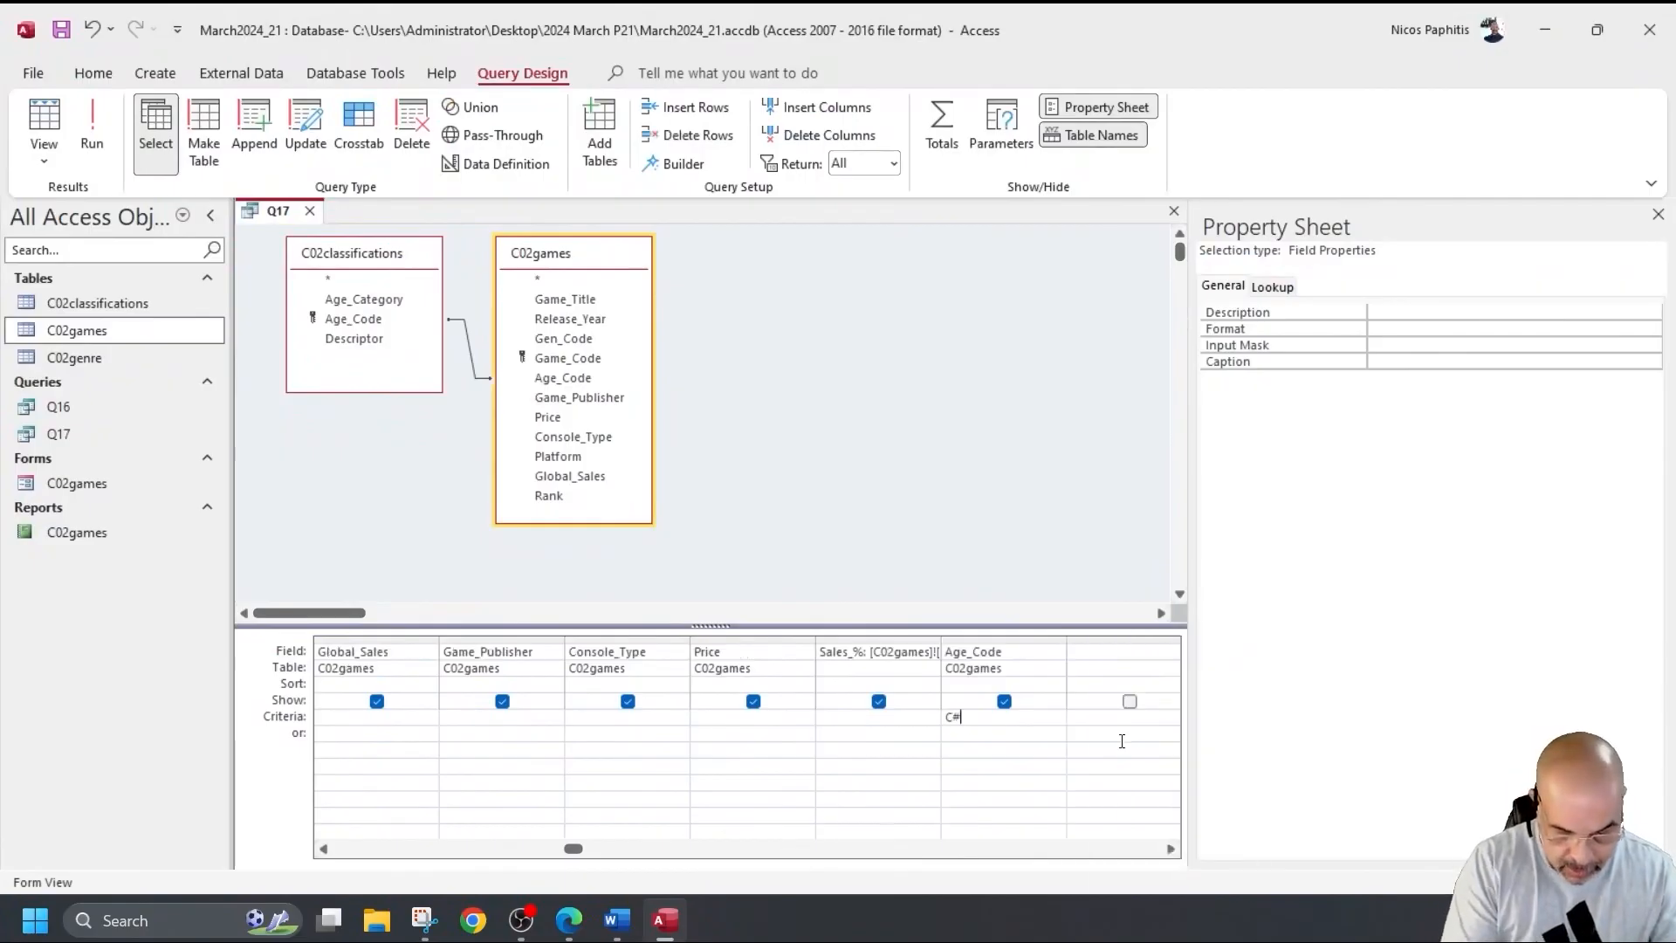
type(" OR C")
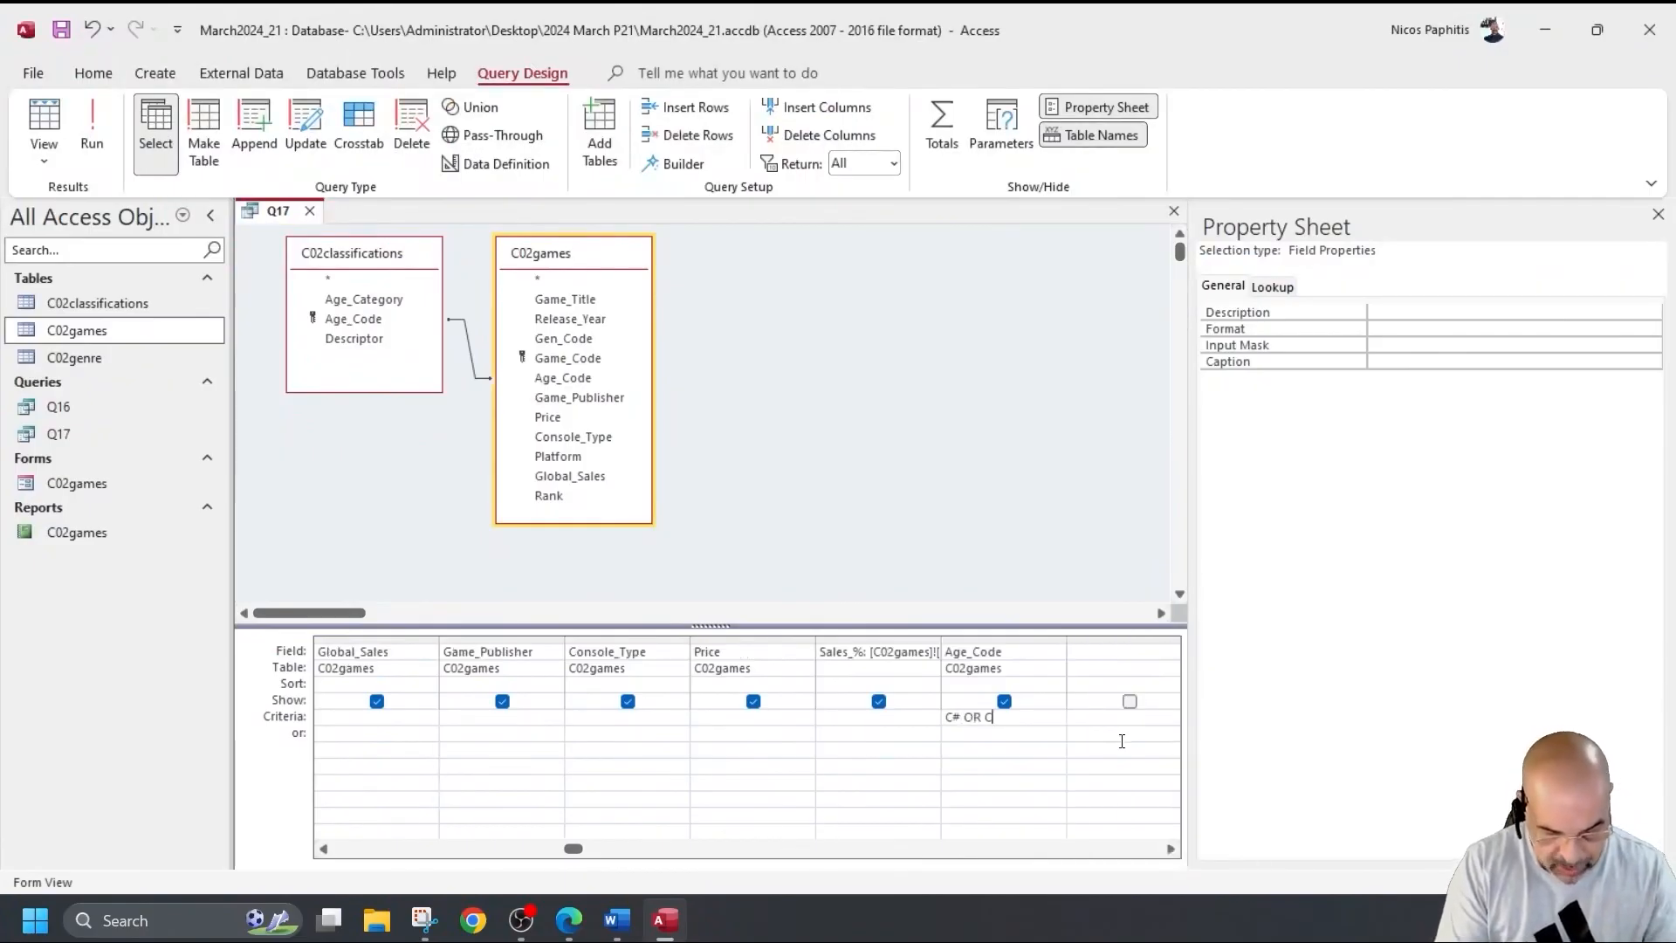
type("&")
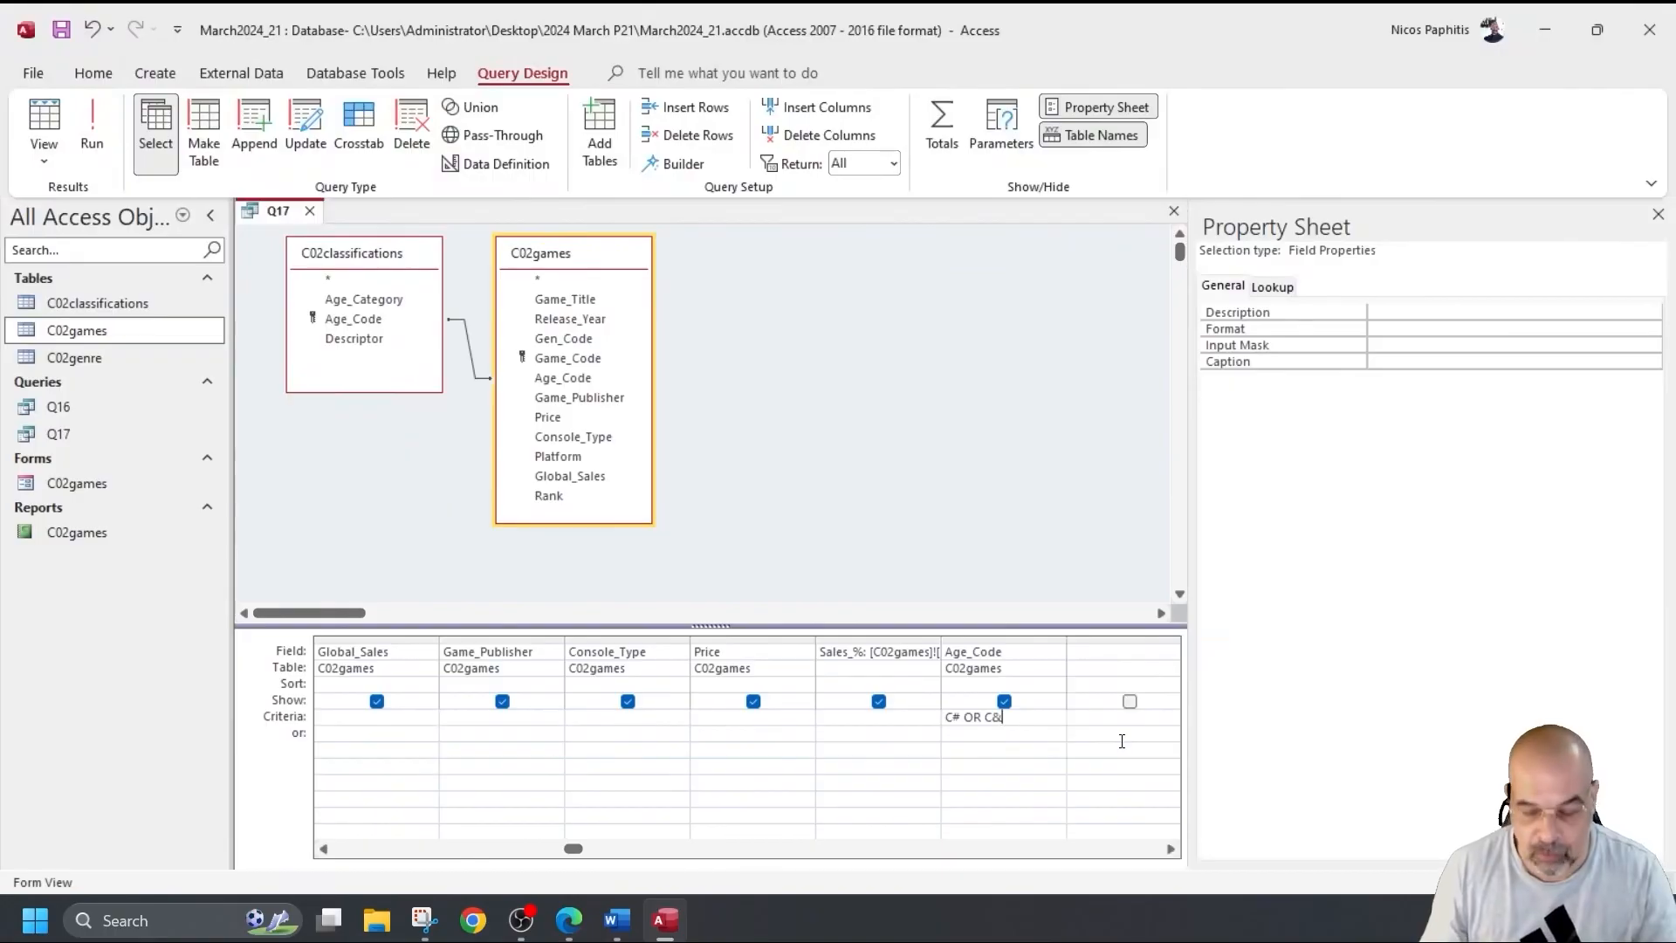
key("BackSpace")
key("BackSpace")
key("BackSpace")
key("BackSpace")
key("BackSpace")
key("BackSpace")
key("BackSpace")
type("3")
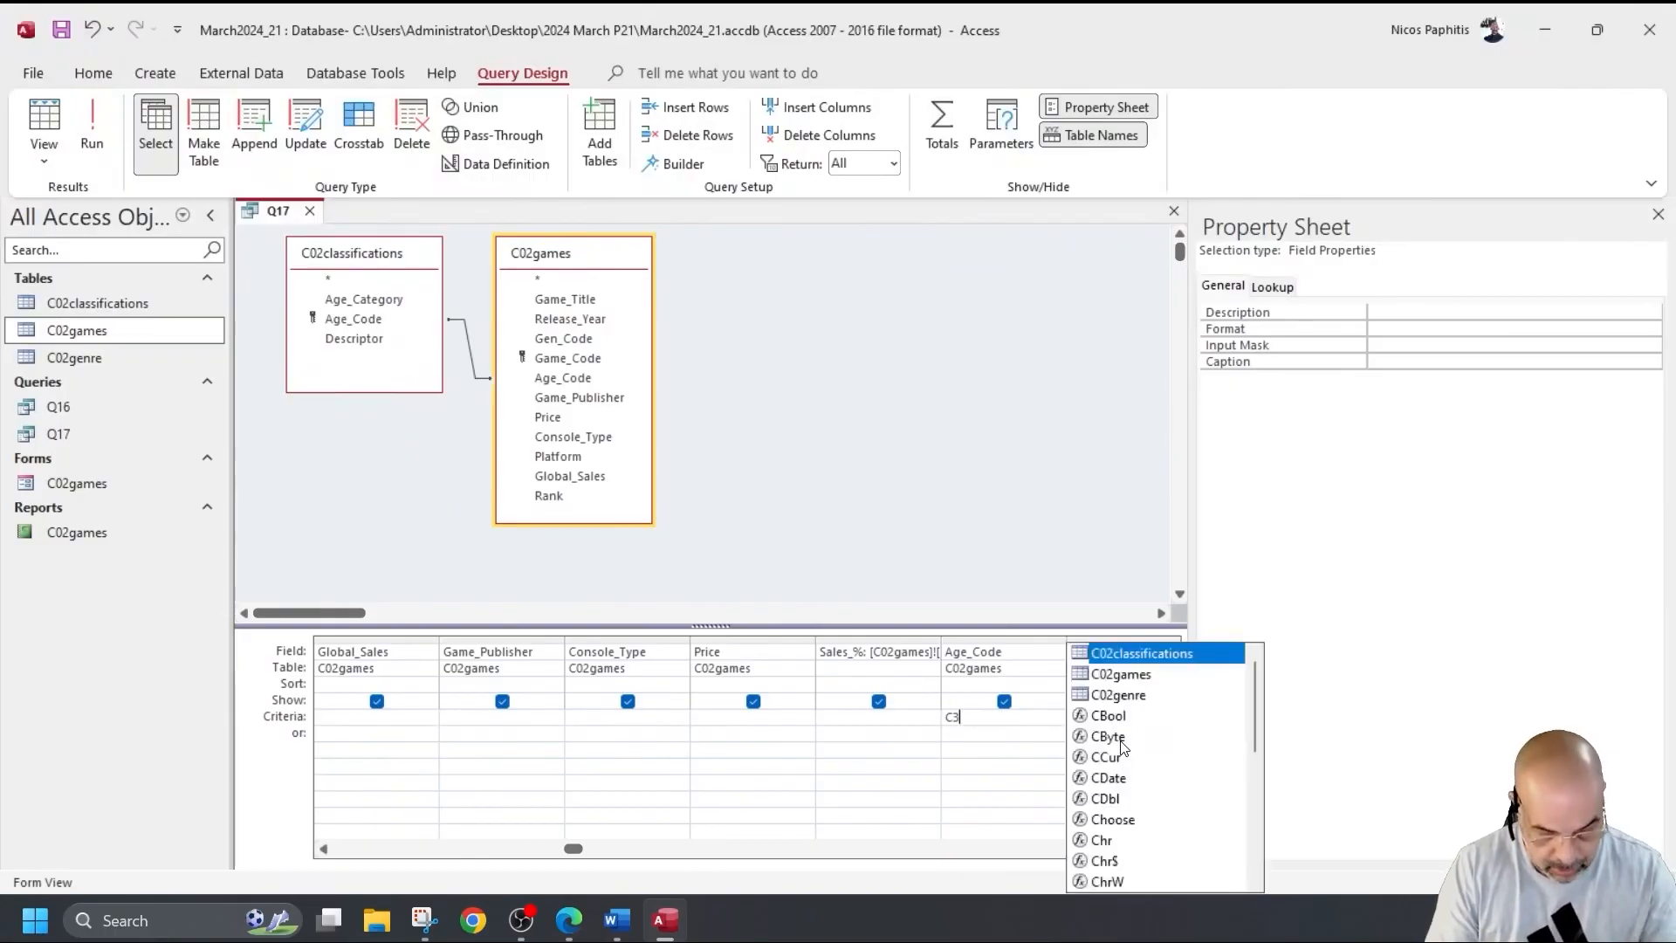
type(" OR C")
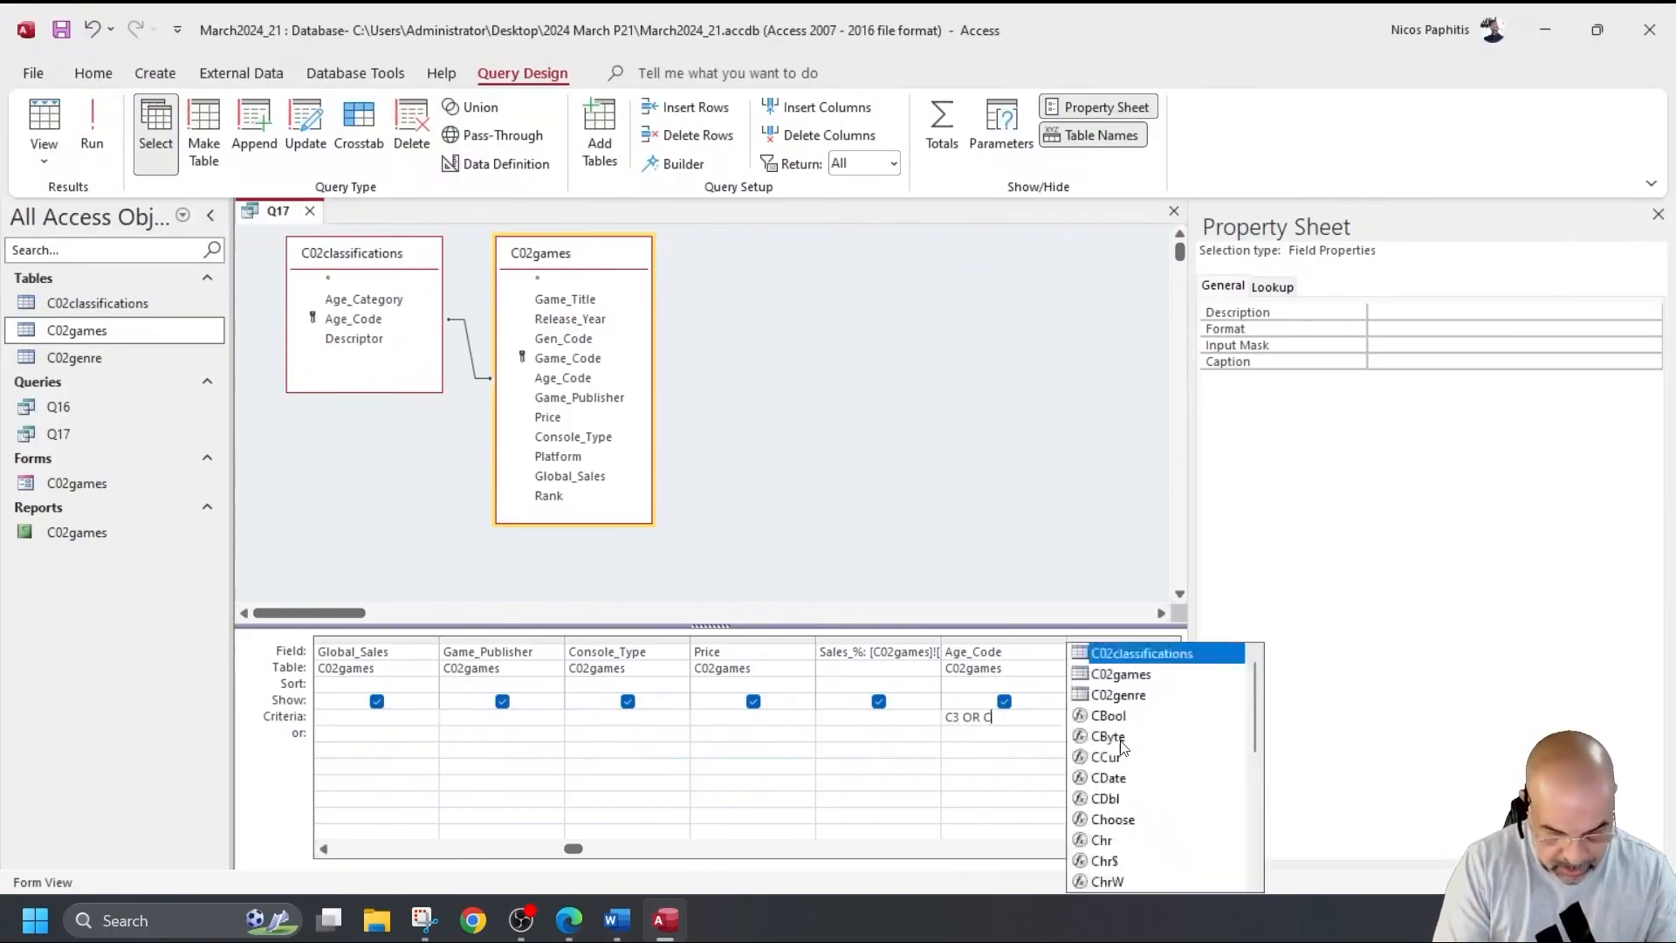
type("7")
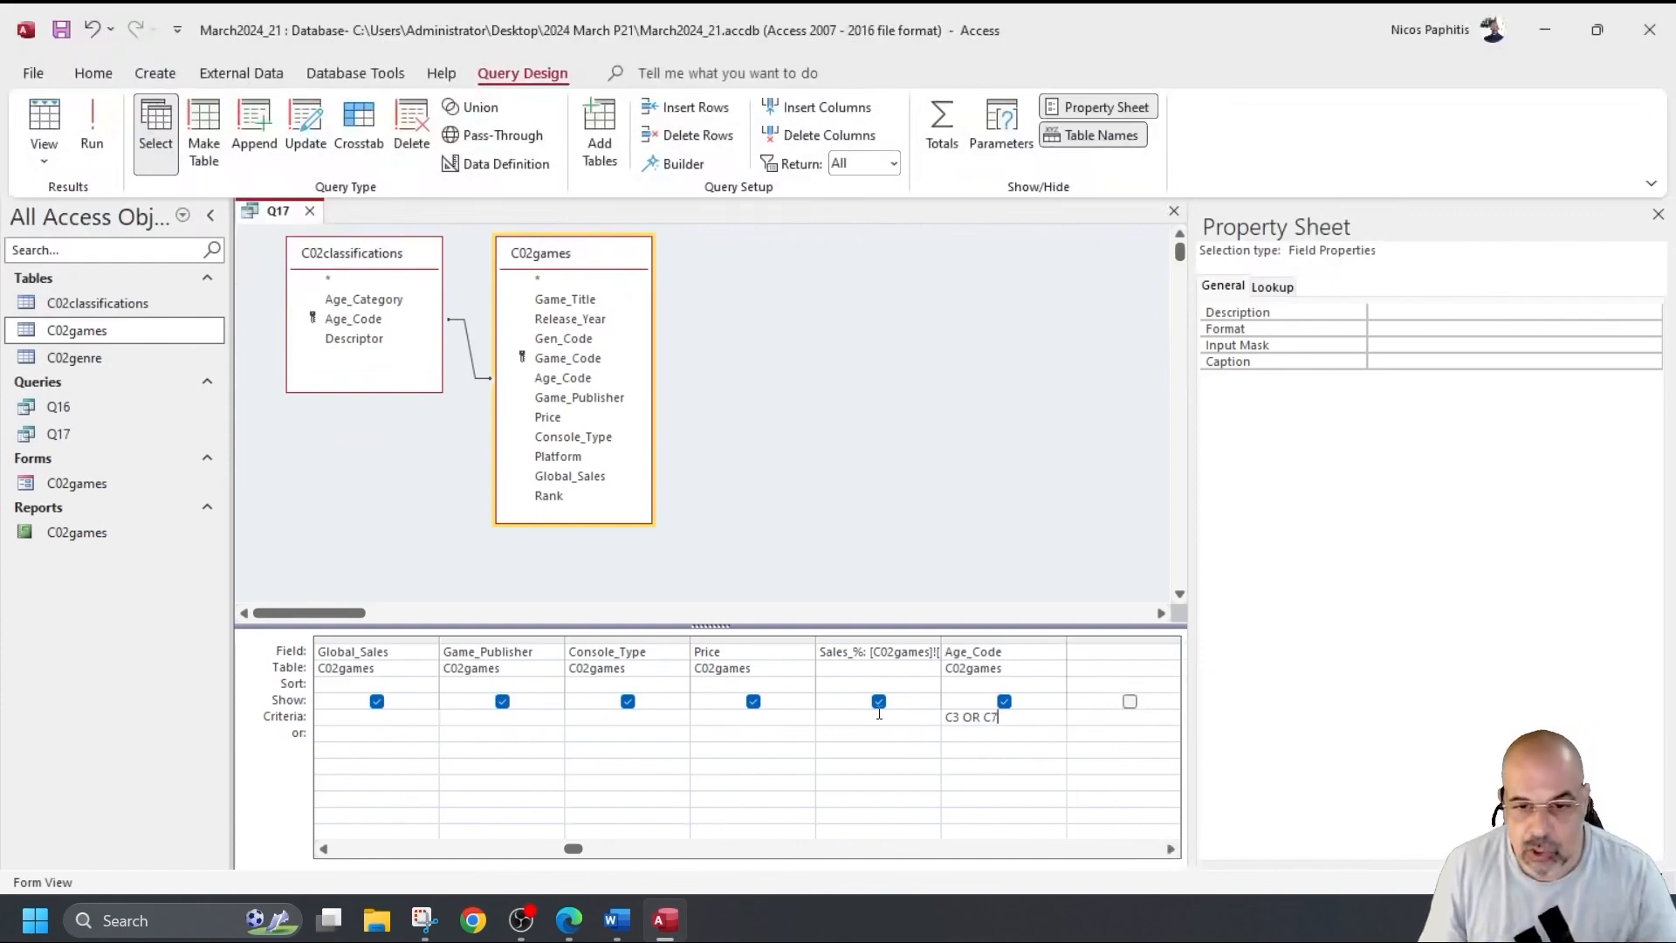
left_click(901, 721)
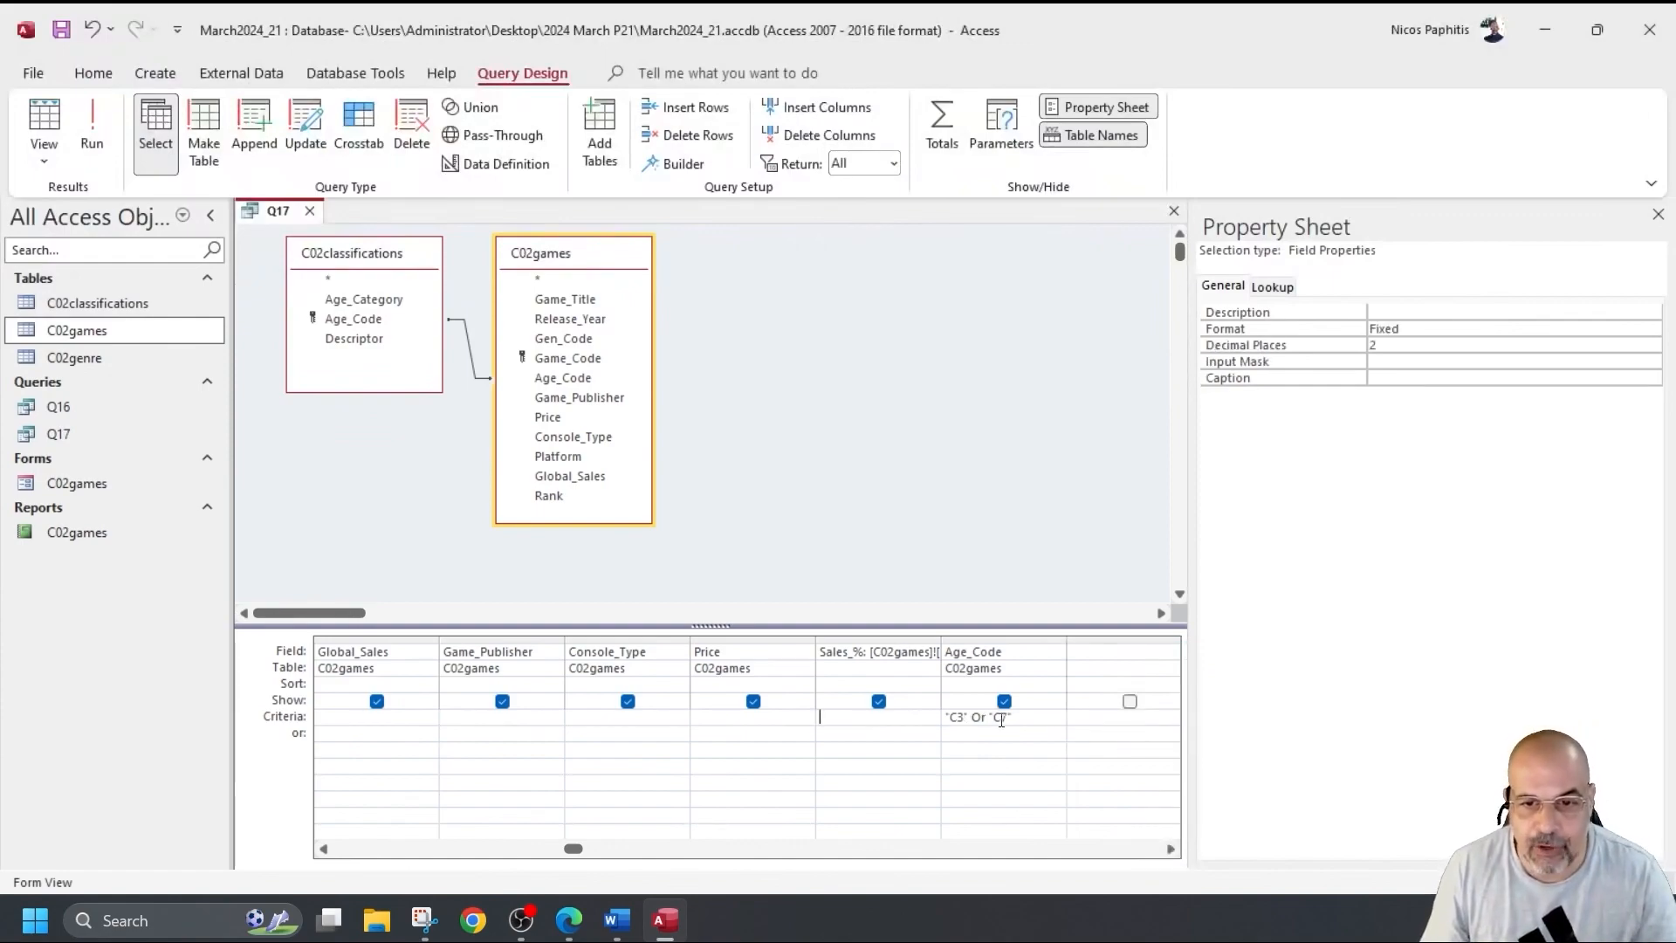
double_click(987, 718)
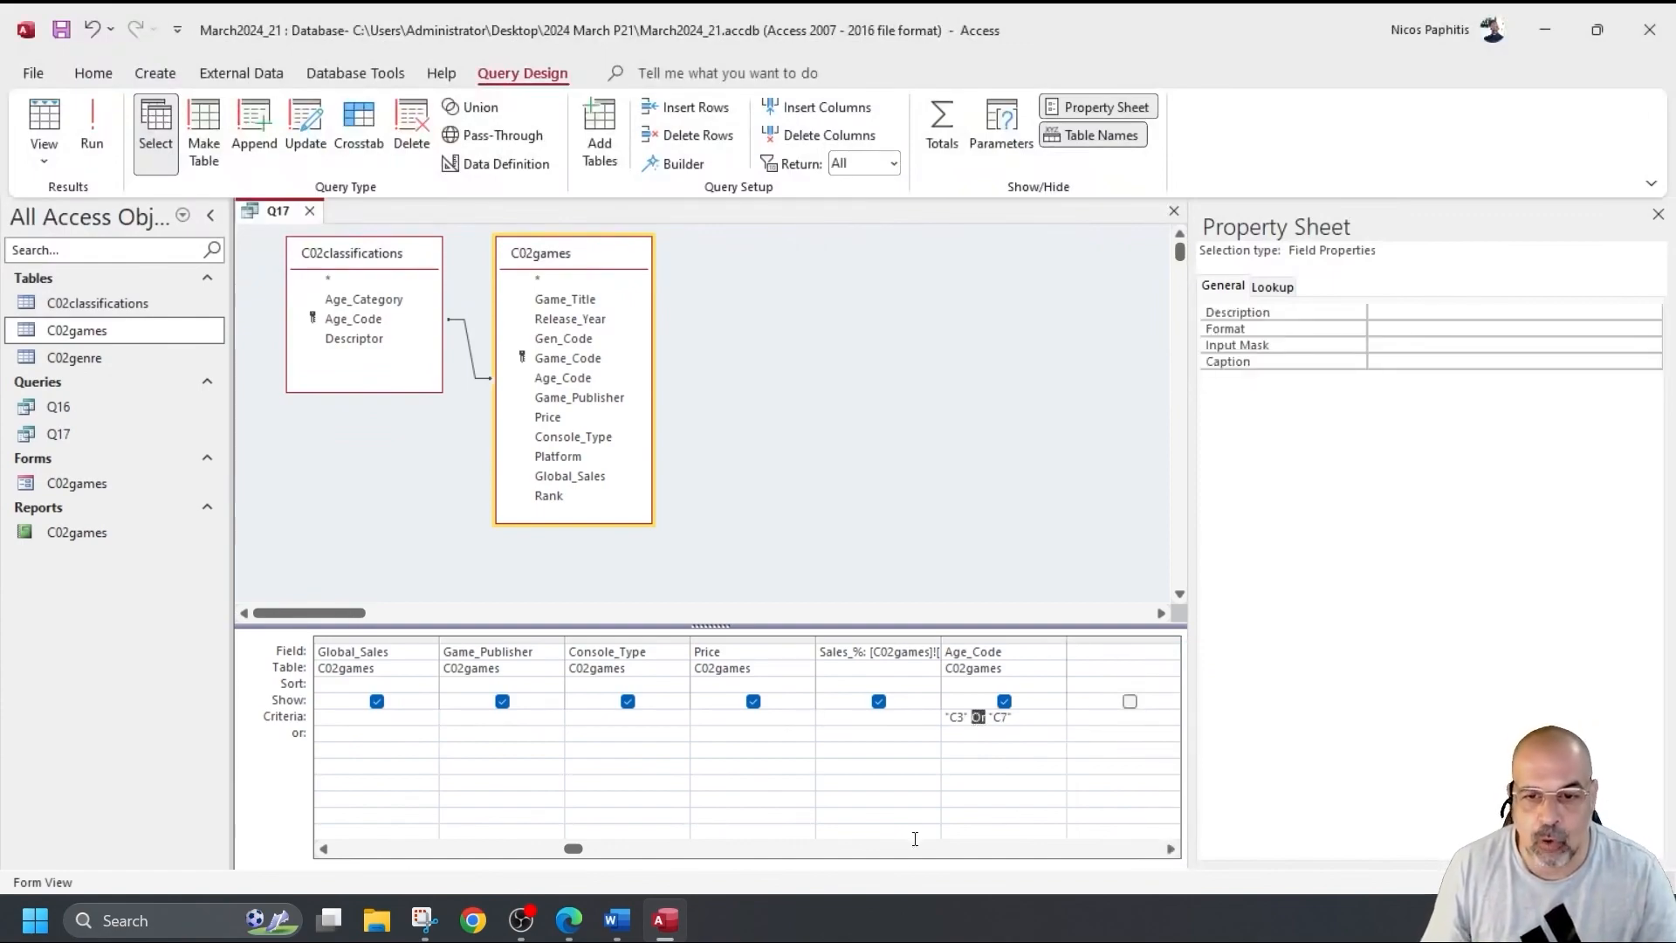
left_click(91, 126)
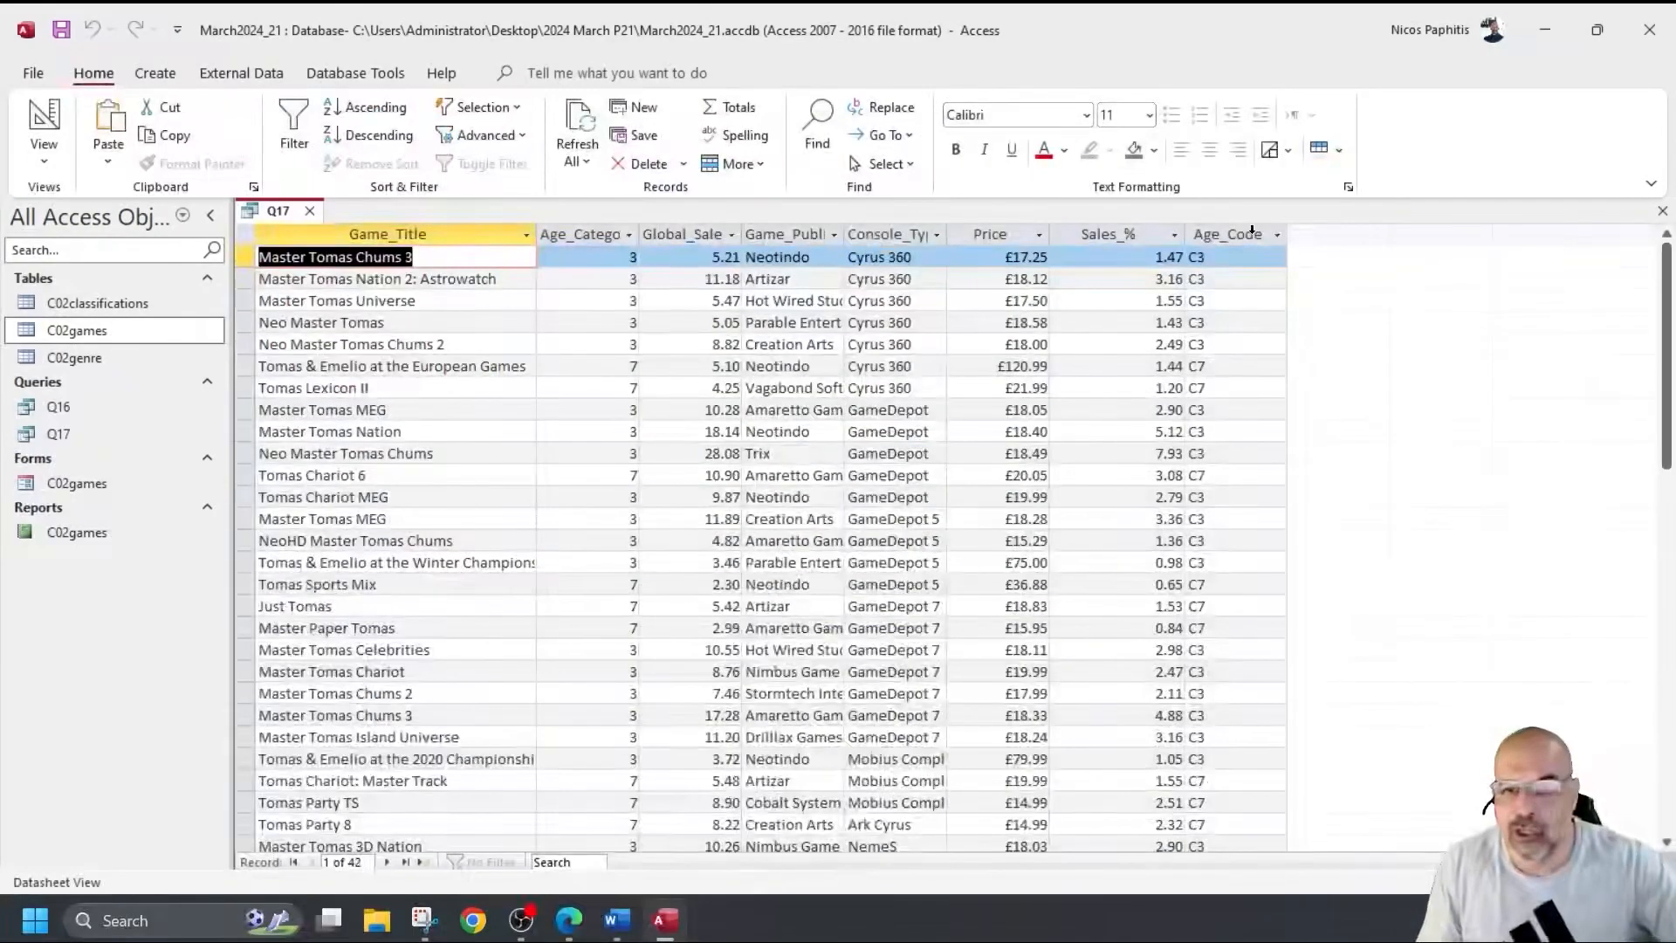
Untick Show for Age_Code, confirm the 42 rows lack that column, and return to design.
scroll(1187, 425, "down", 5)
scroll(1200, 454, "up", 5)
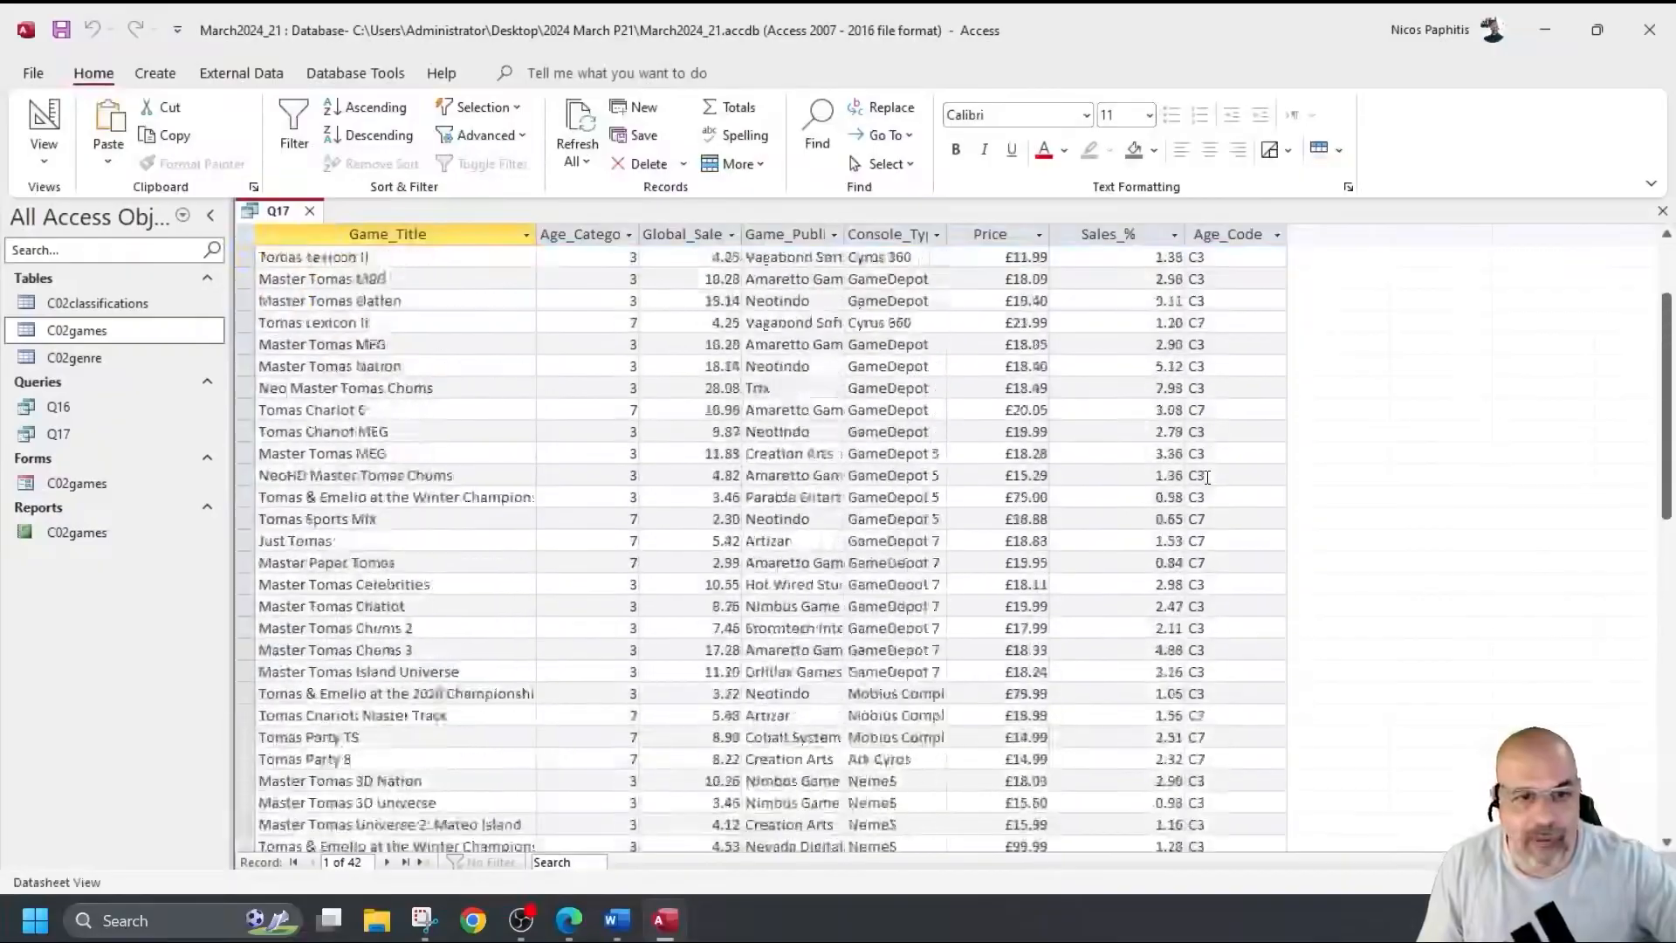
scroll(413, 328, "down", 7)
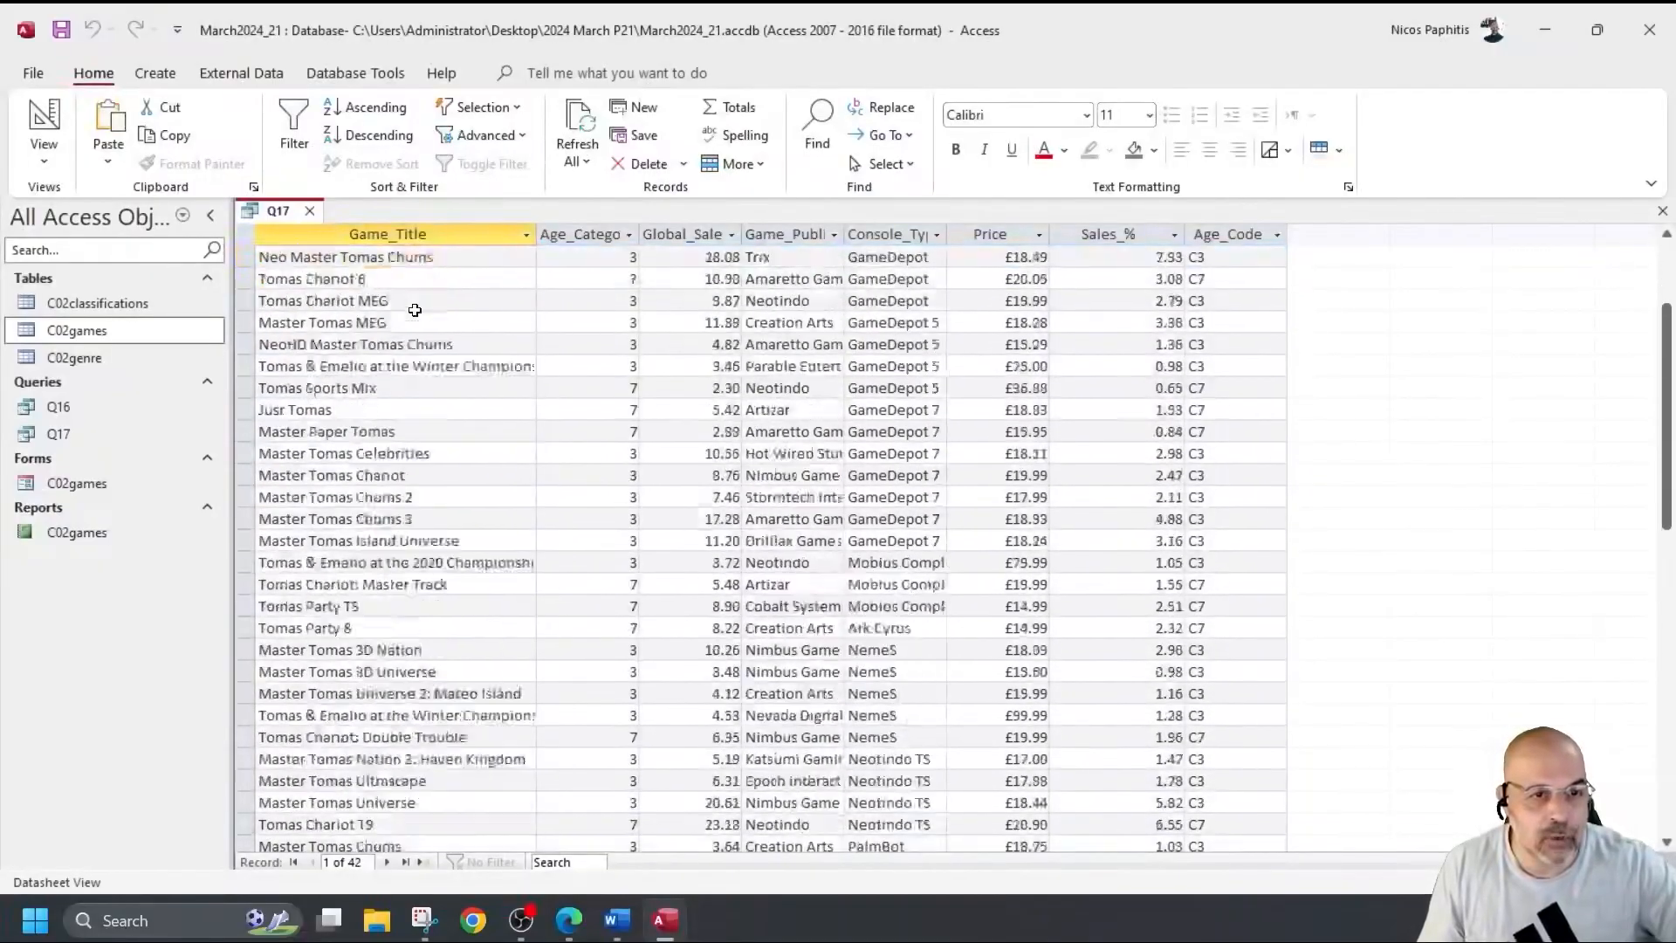
scroll(412, 331, "up", 7)
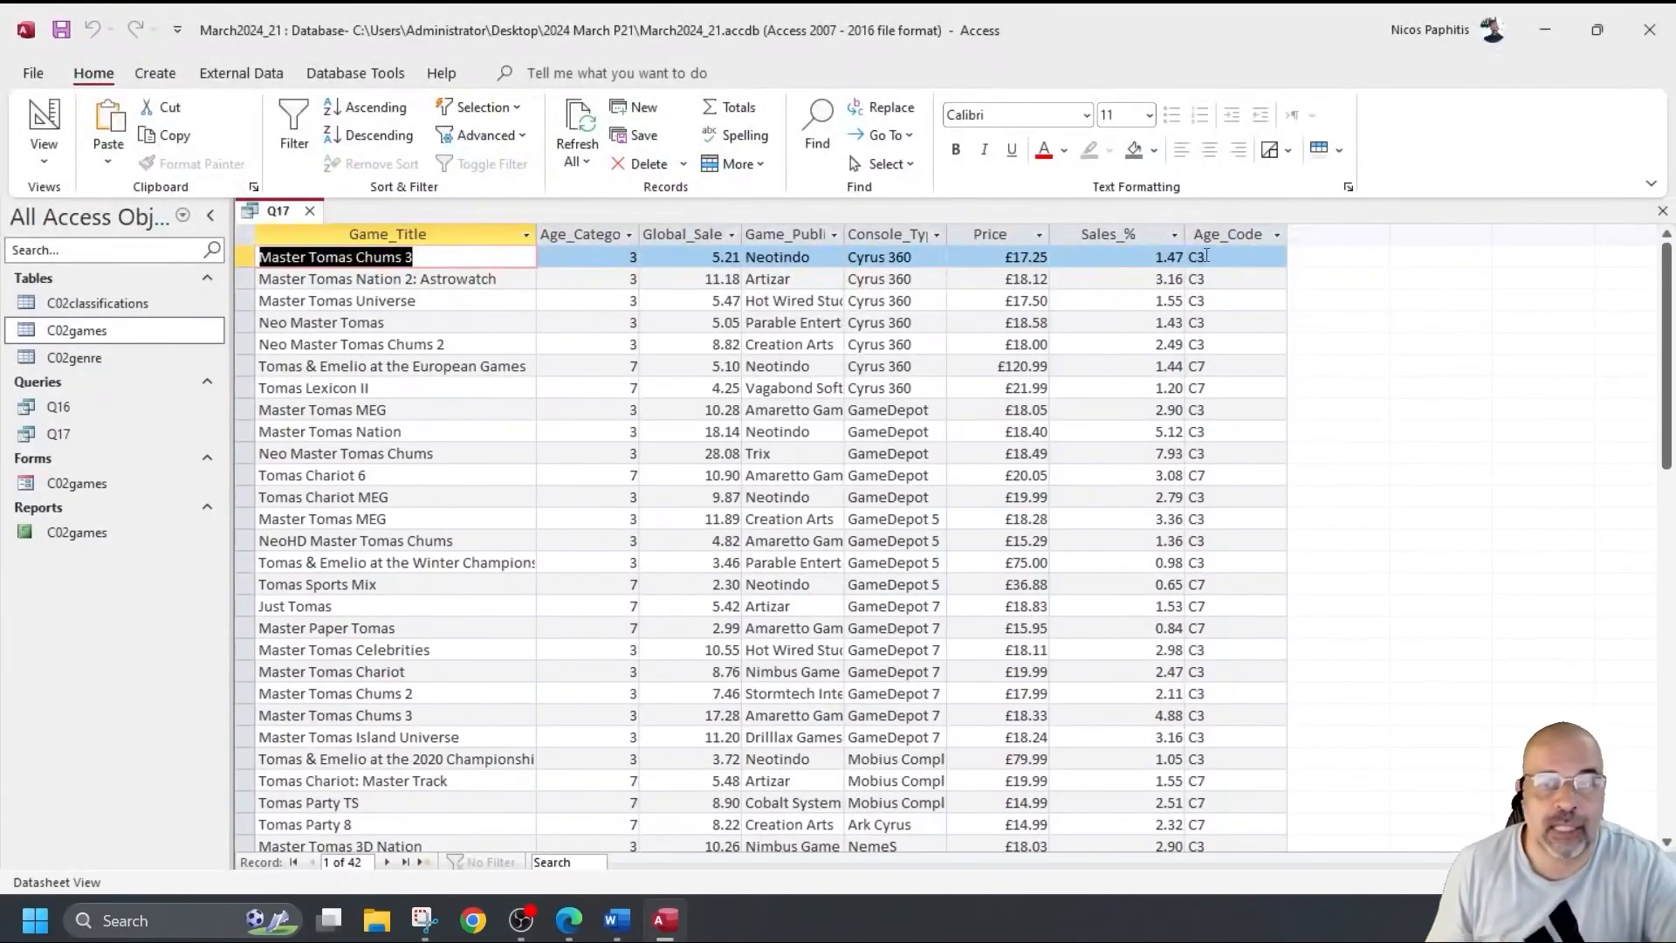
left_click(44, 122)
left_click(1004, 701)
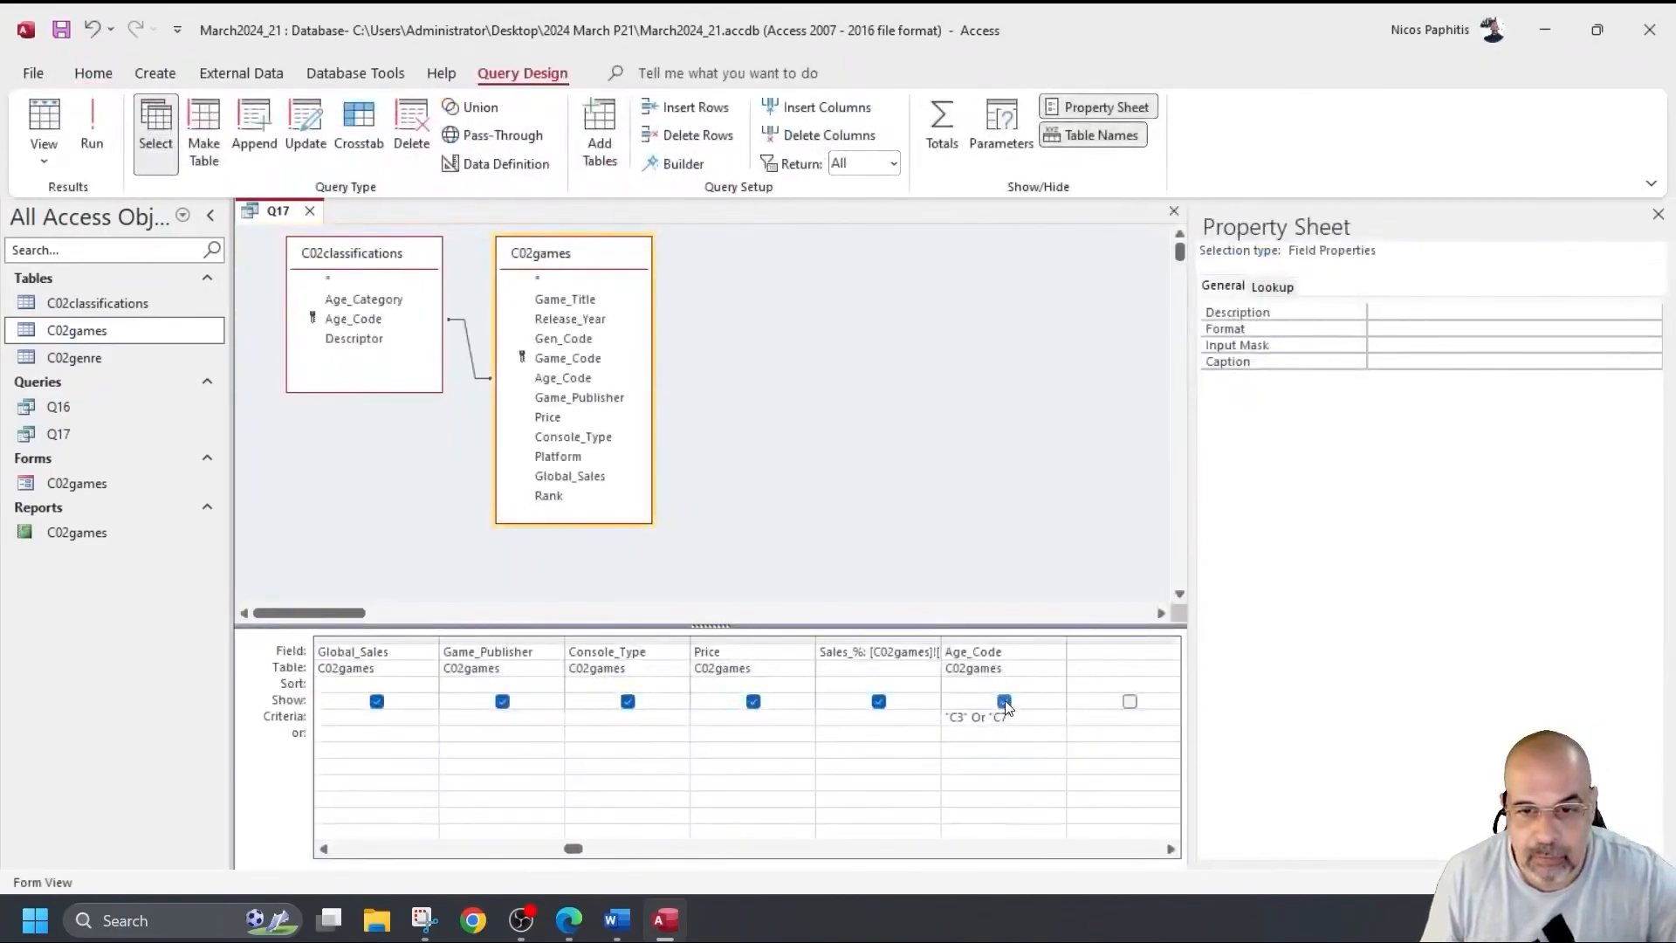
left_click(92, 126)
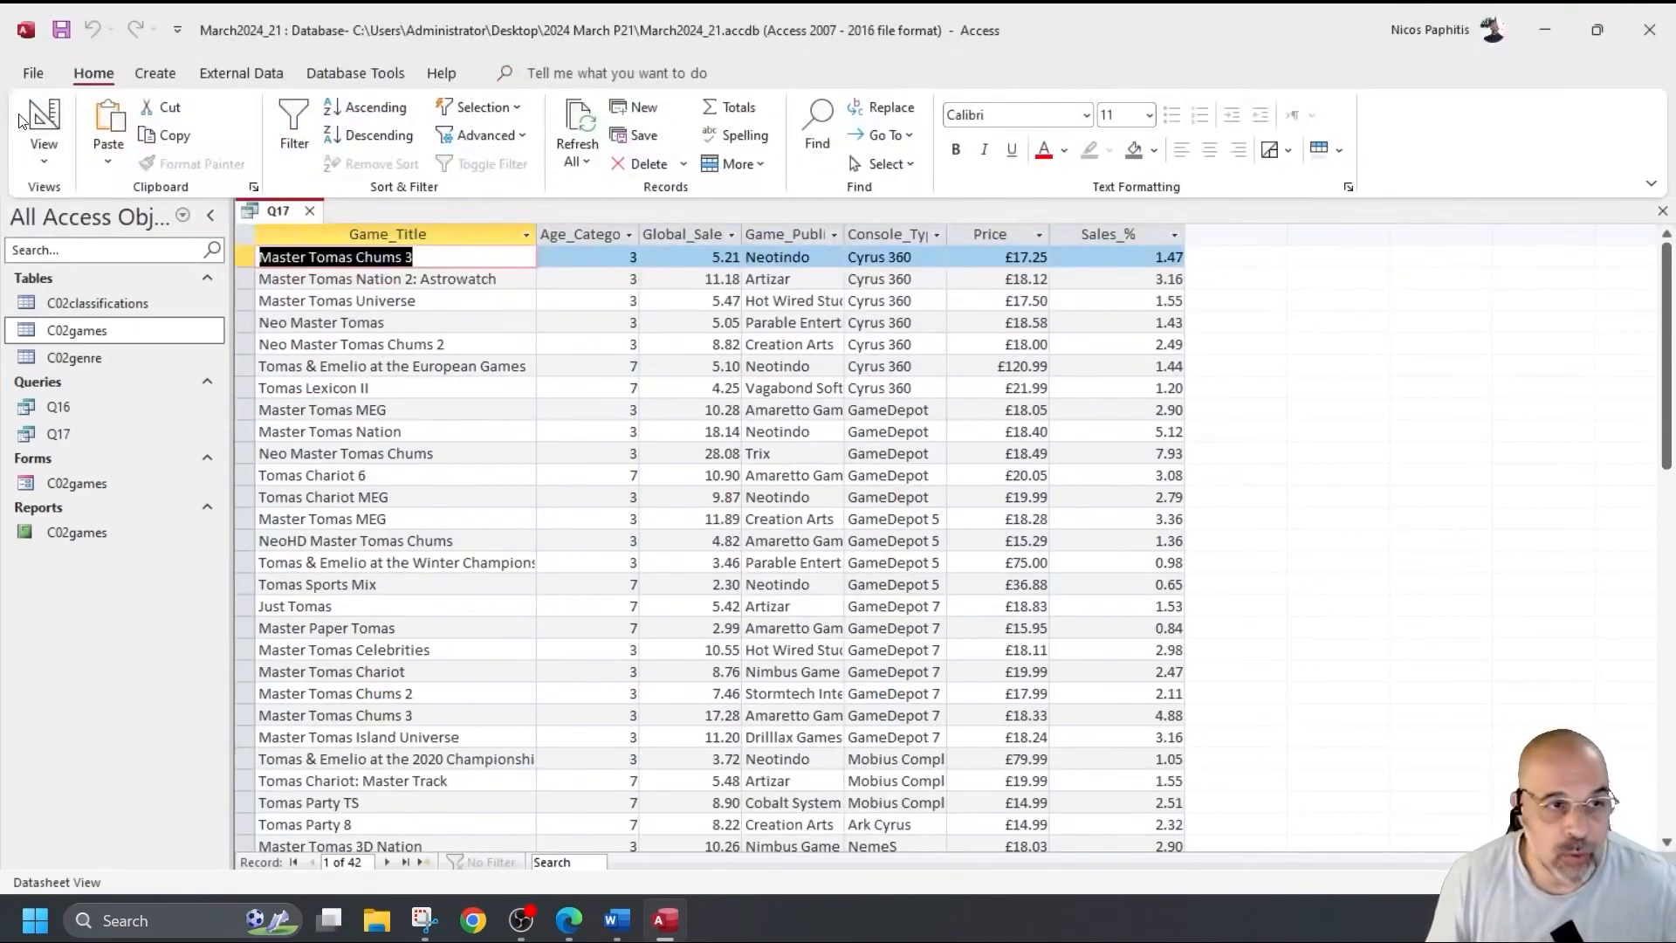
left_click(44, 118)
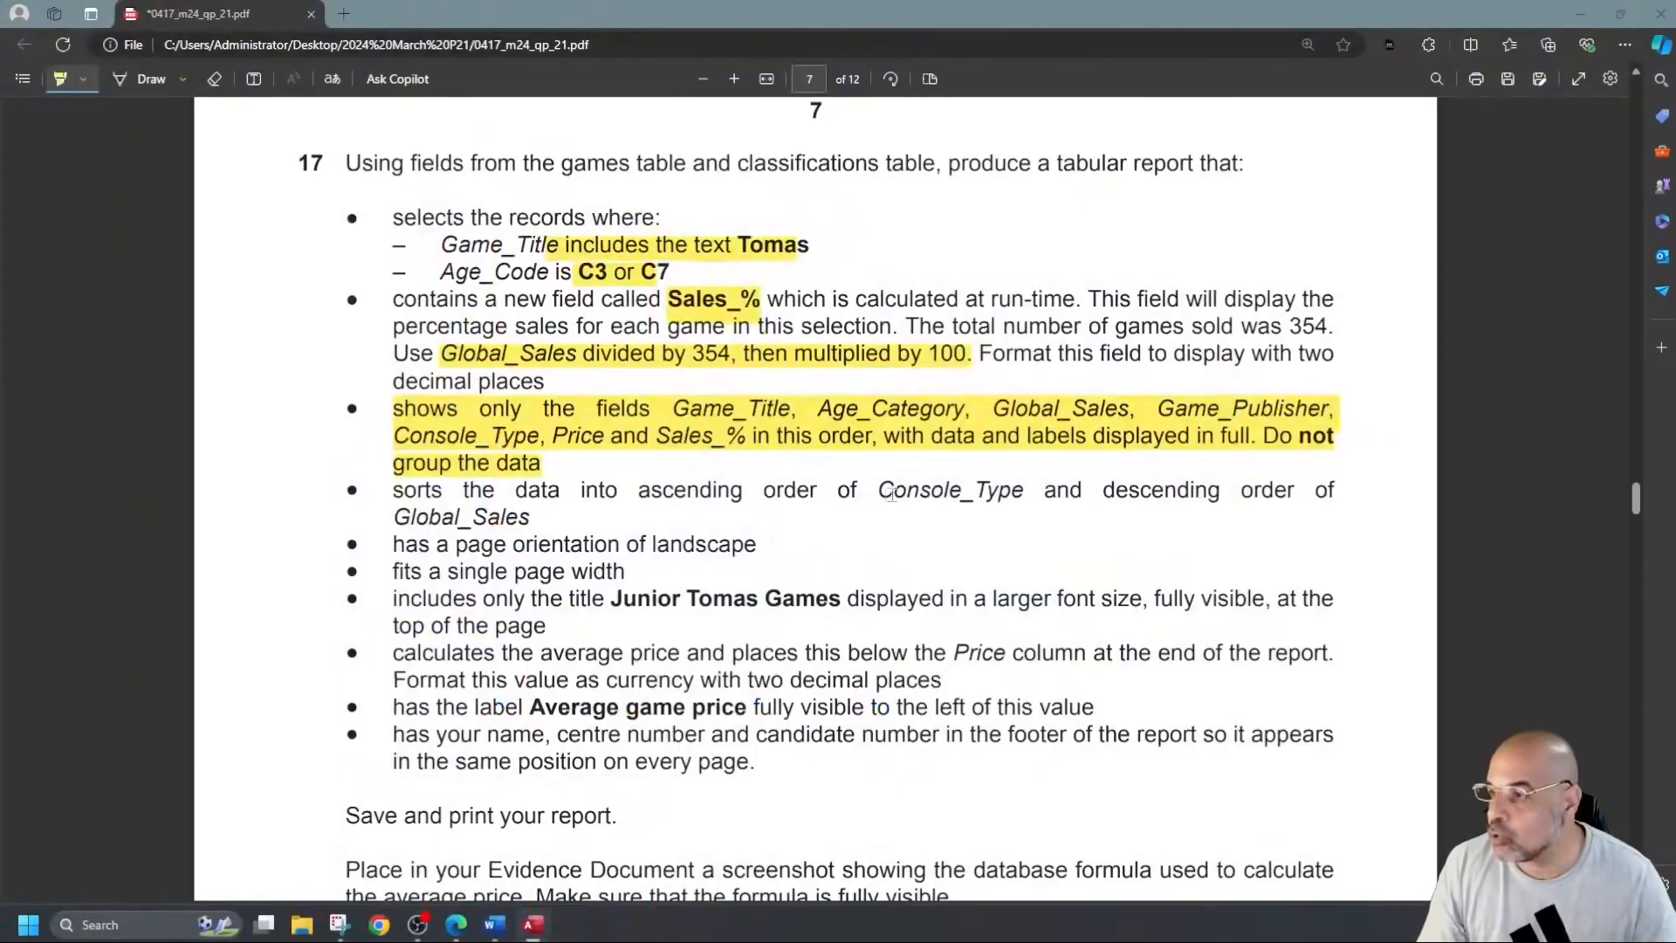
mouse_move(522, 545)
left_mouse_down()
mouse_move(756, 546)
mouse_move(856, 573)
left_mouse_up()
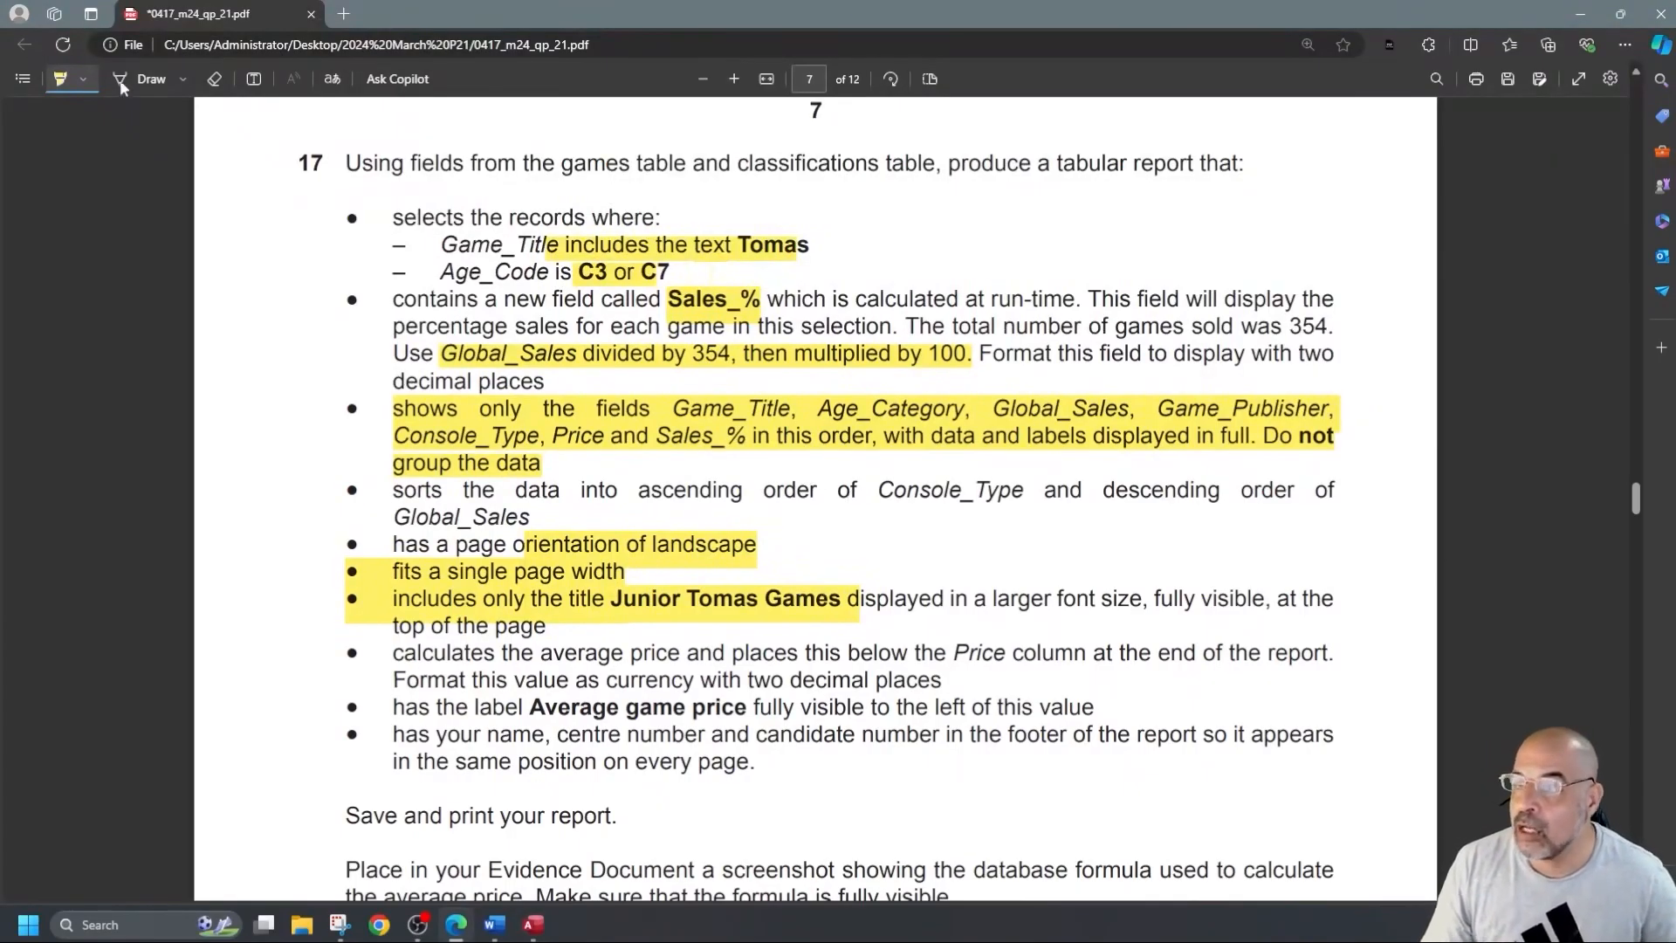
left_click(214, 78)
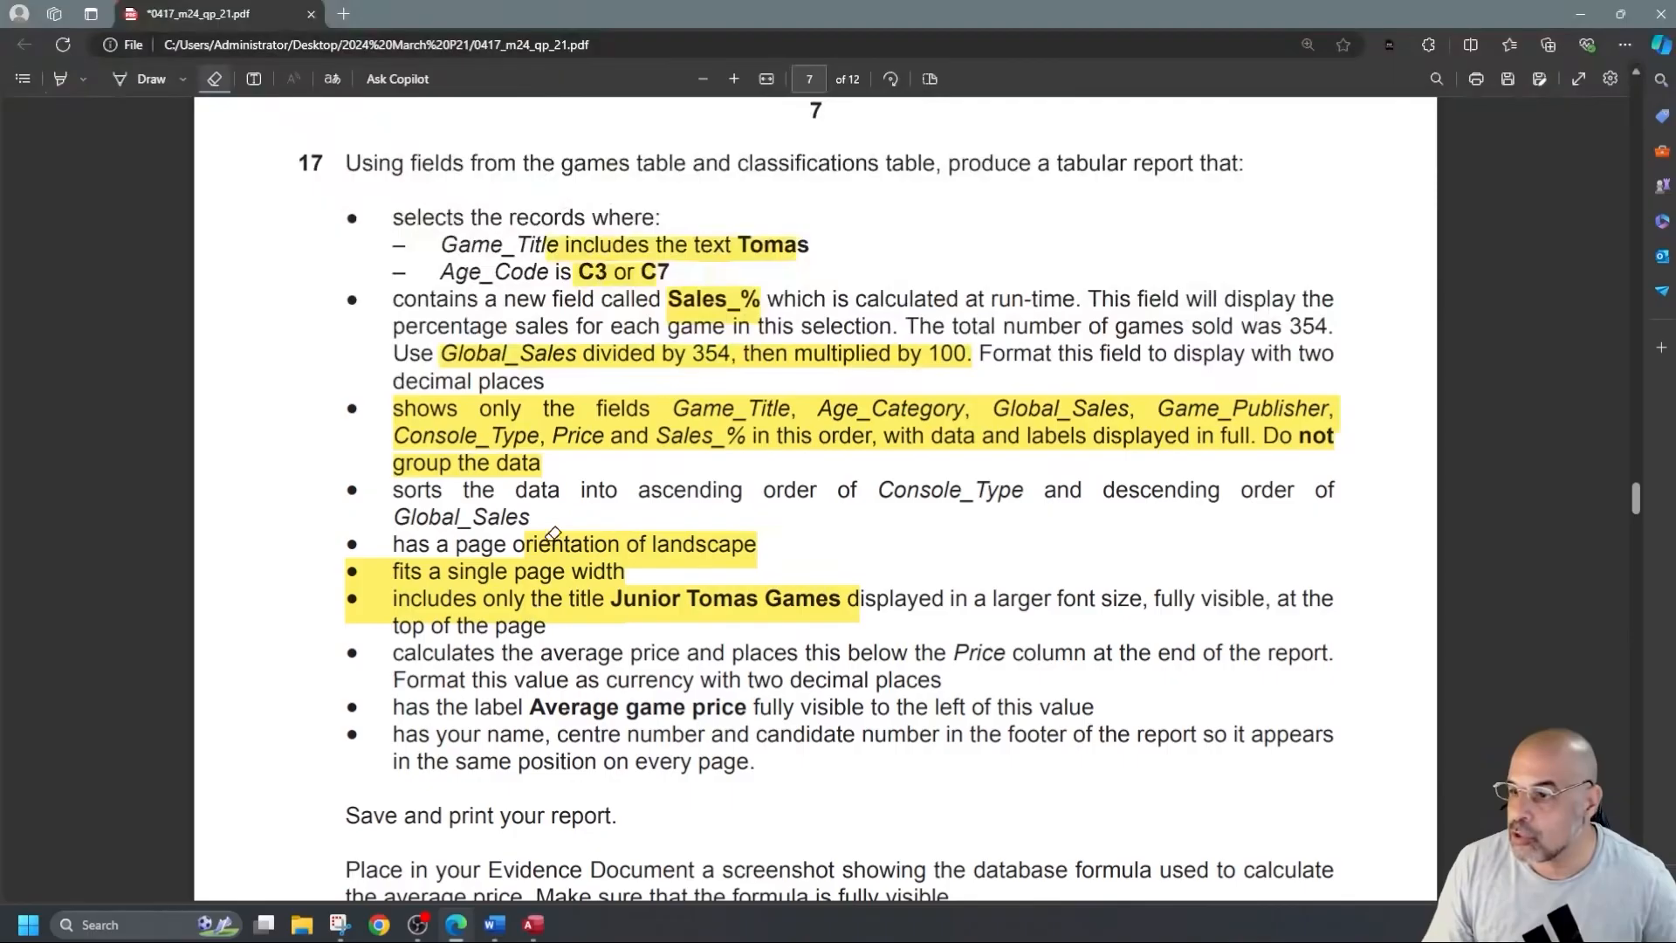
left_click_drag(552, 534, 546, 619)
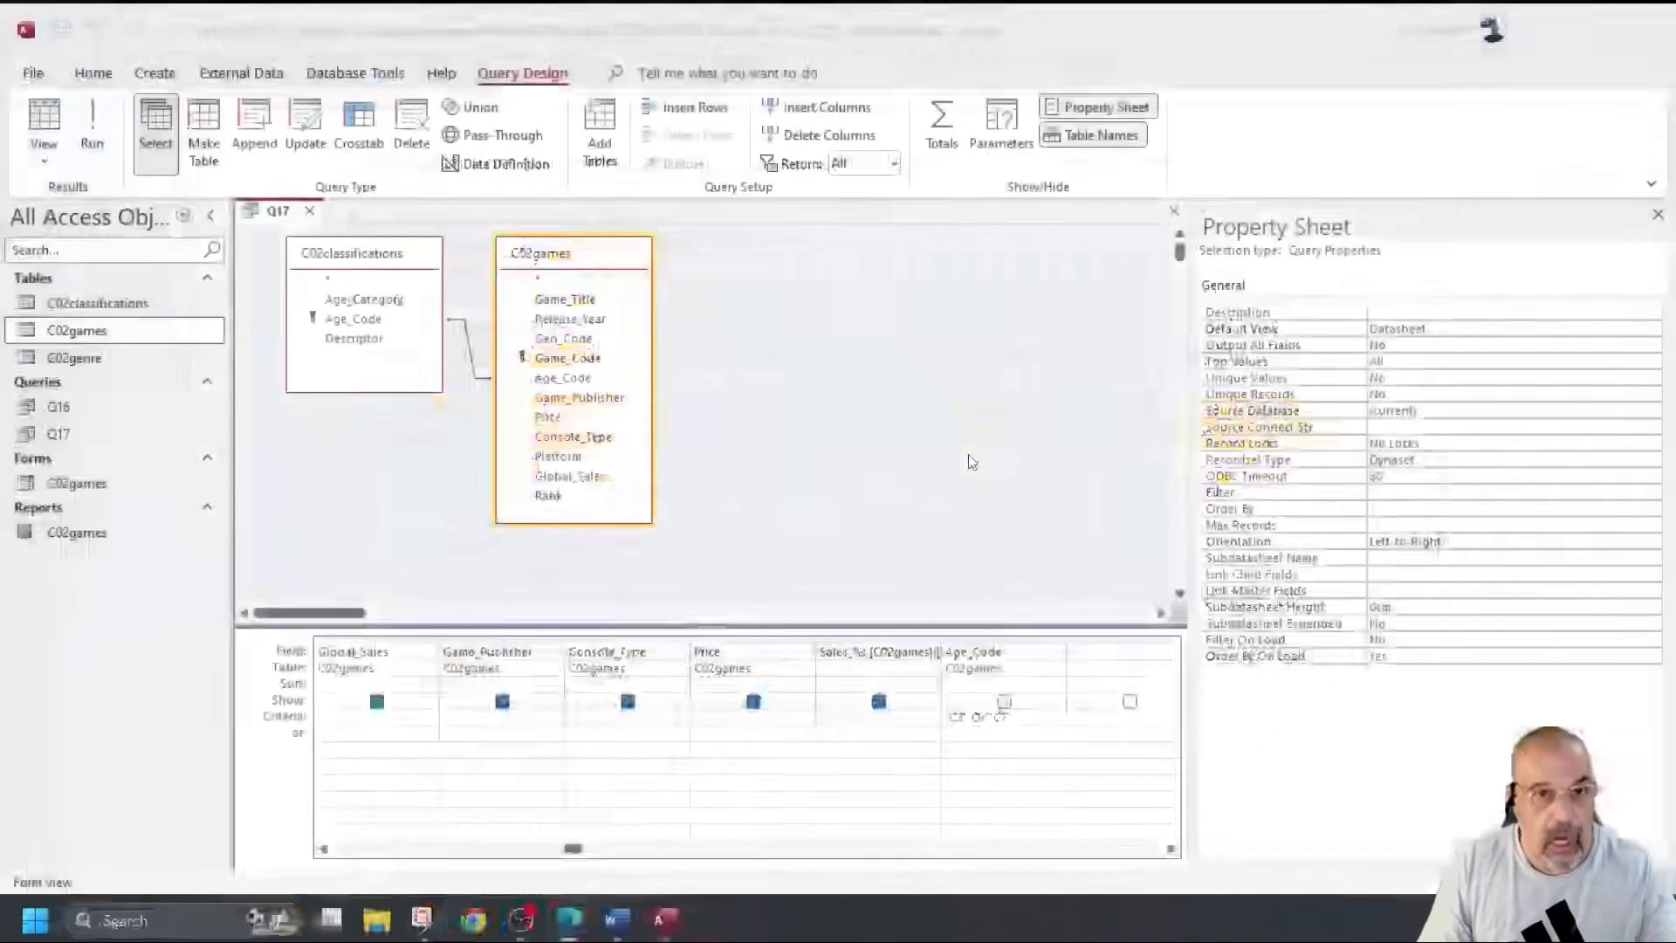
Close Q17 and start a Report Wizard based on query Q17.
left_click(310, 211)
left_click(155, 73)
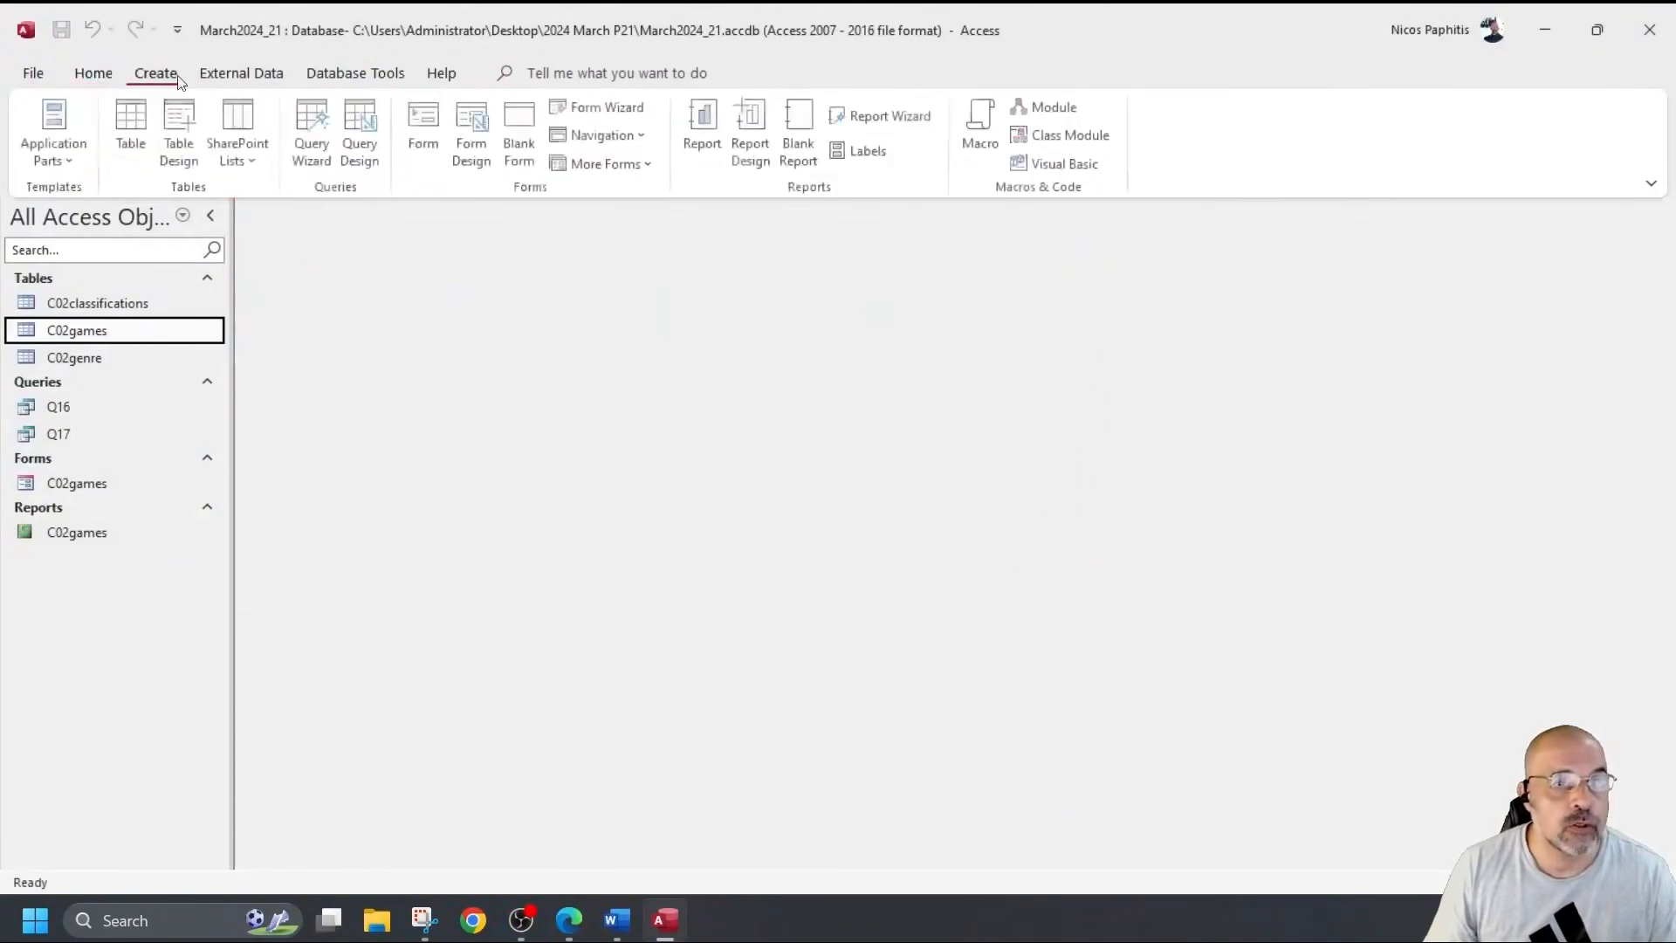
left_click(887, 116)
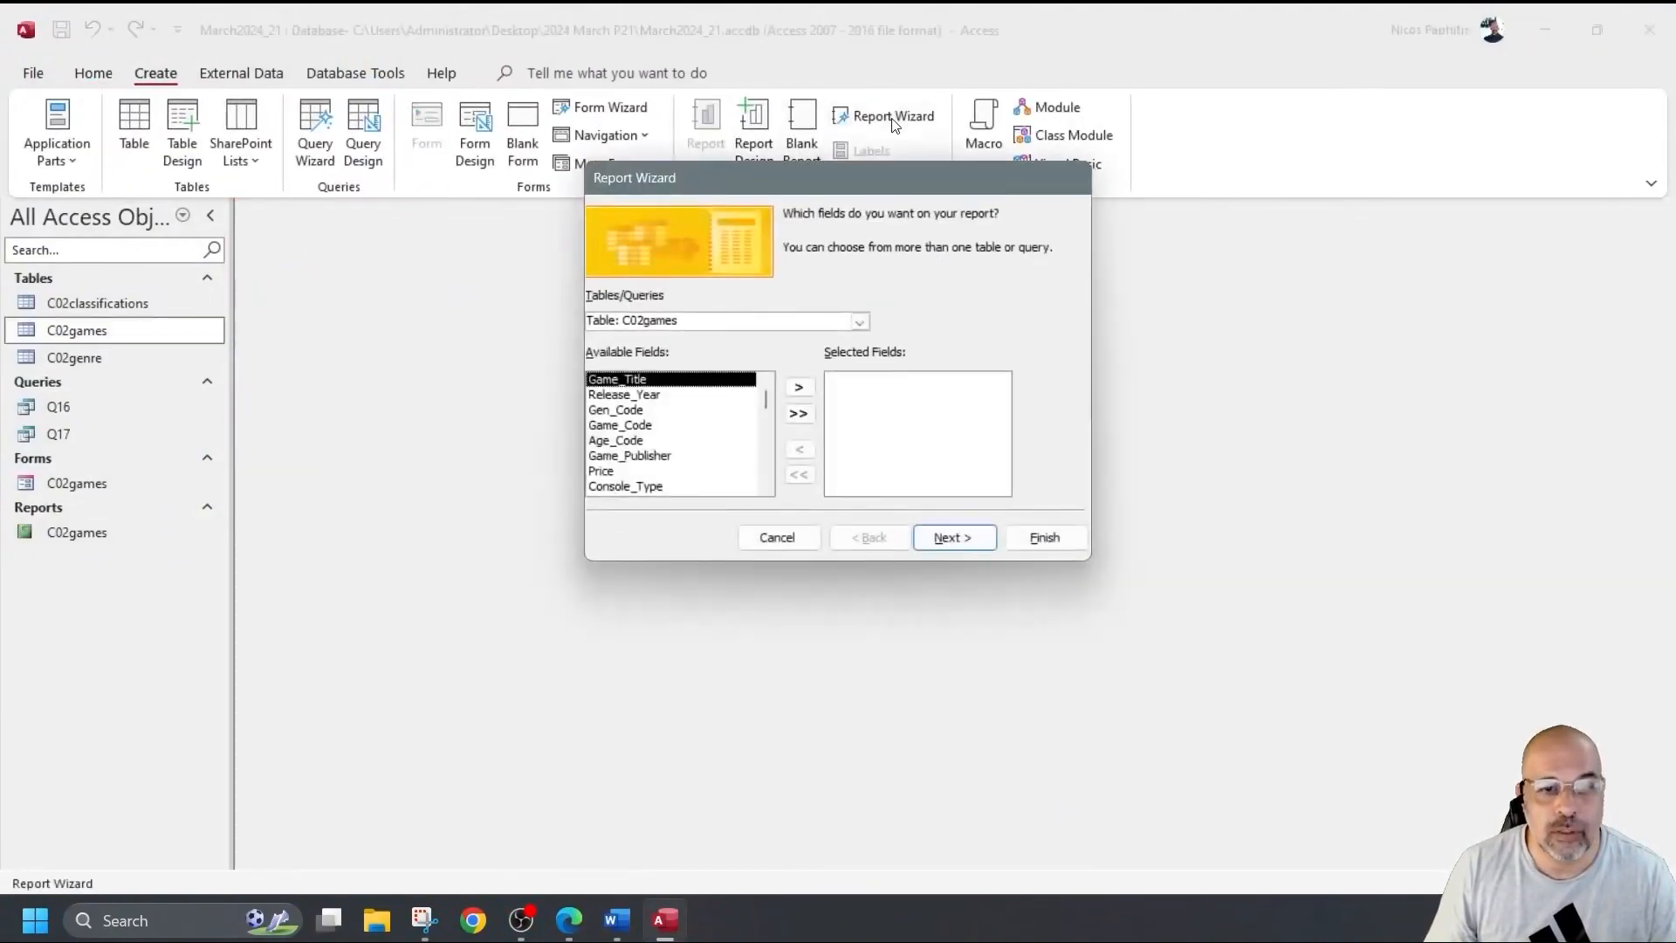
left_click(862, 321)
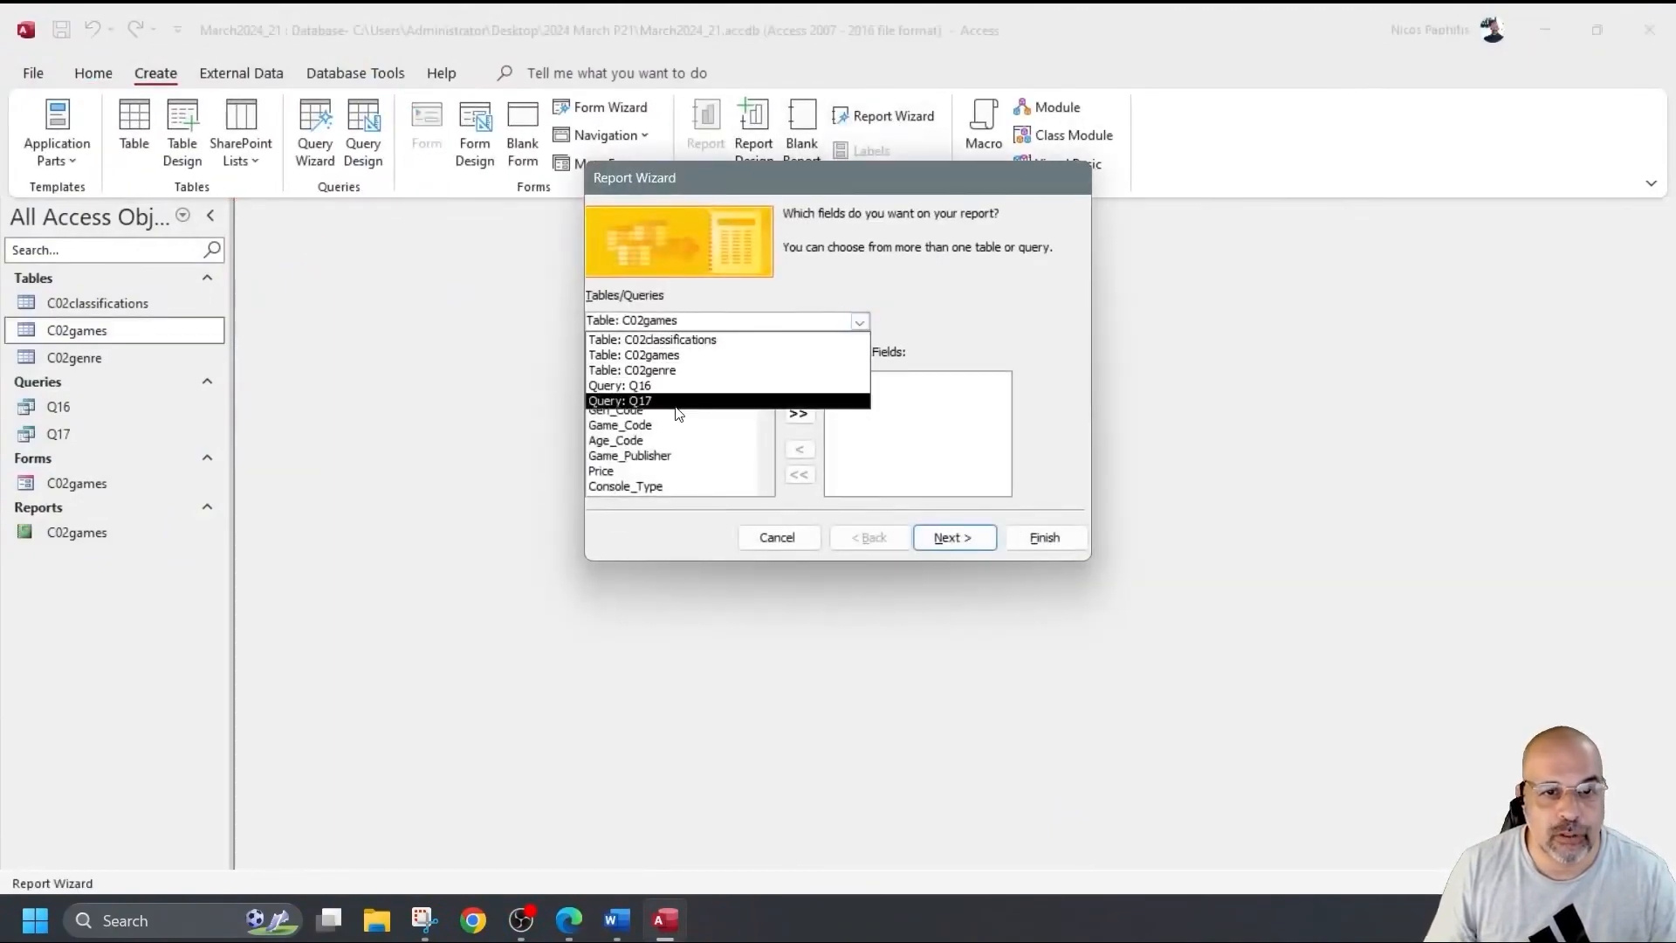
left_click(620, 395)
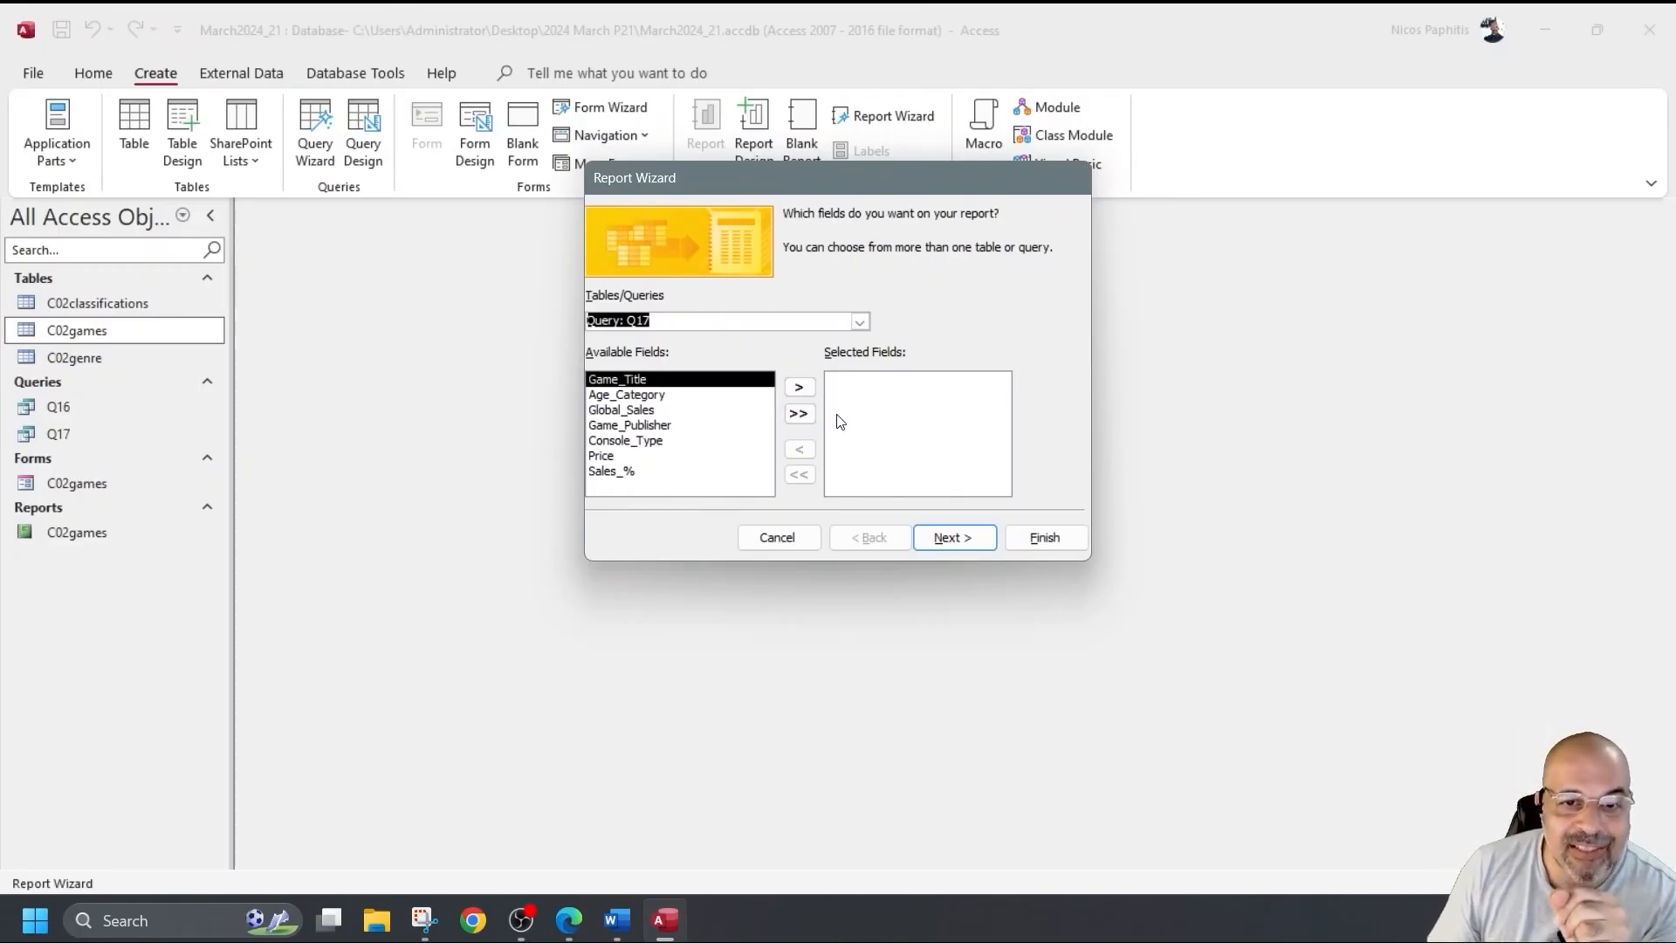
Add all seven Q17 fields to the report, with Sales_% last, and continue.
left_click(799, 413)
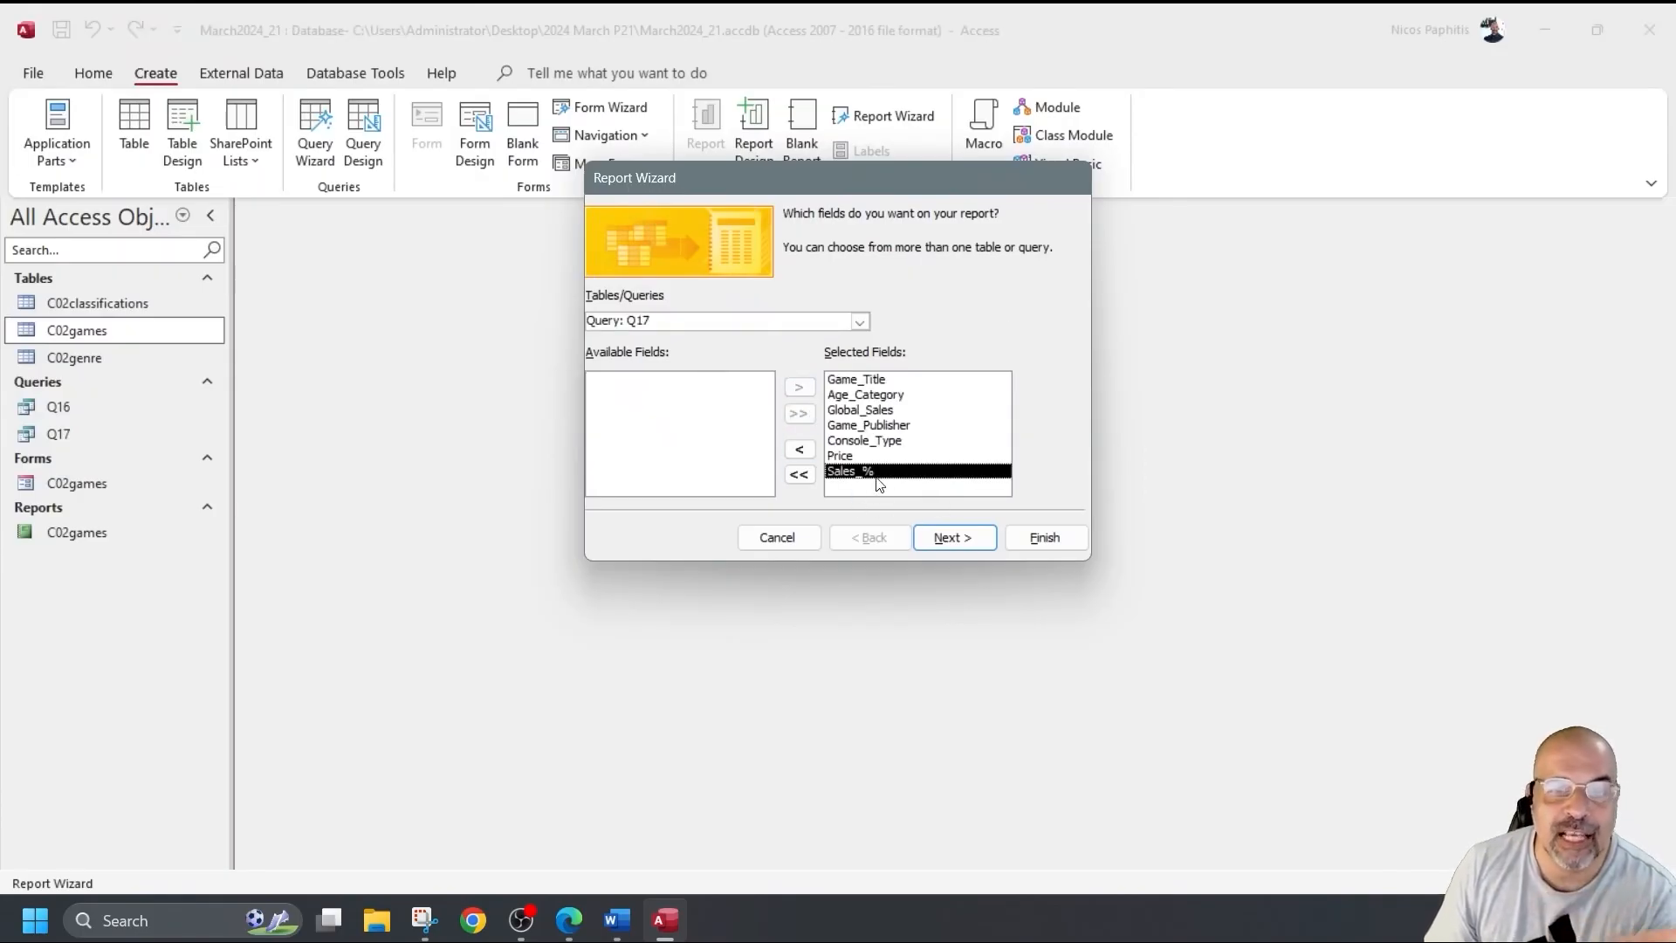
left_click(800, 449)
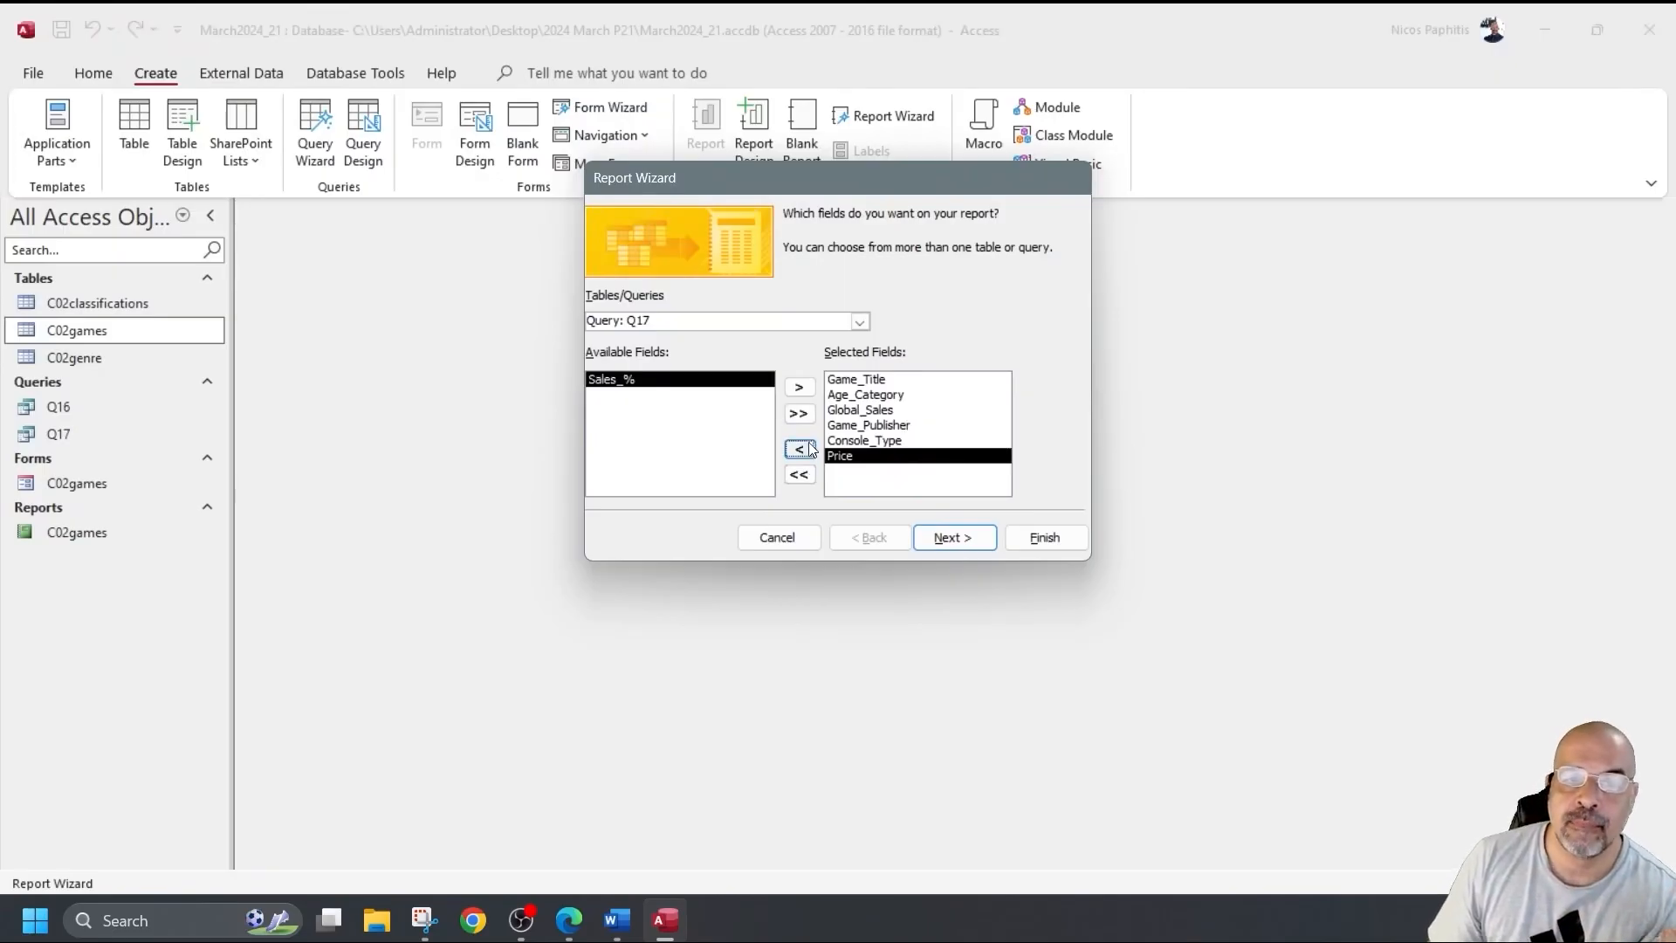
left_click(798, 390)
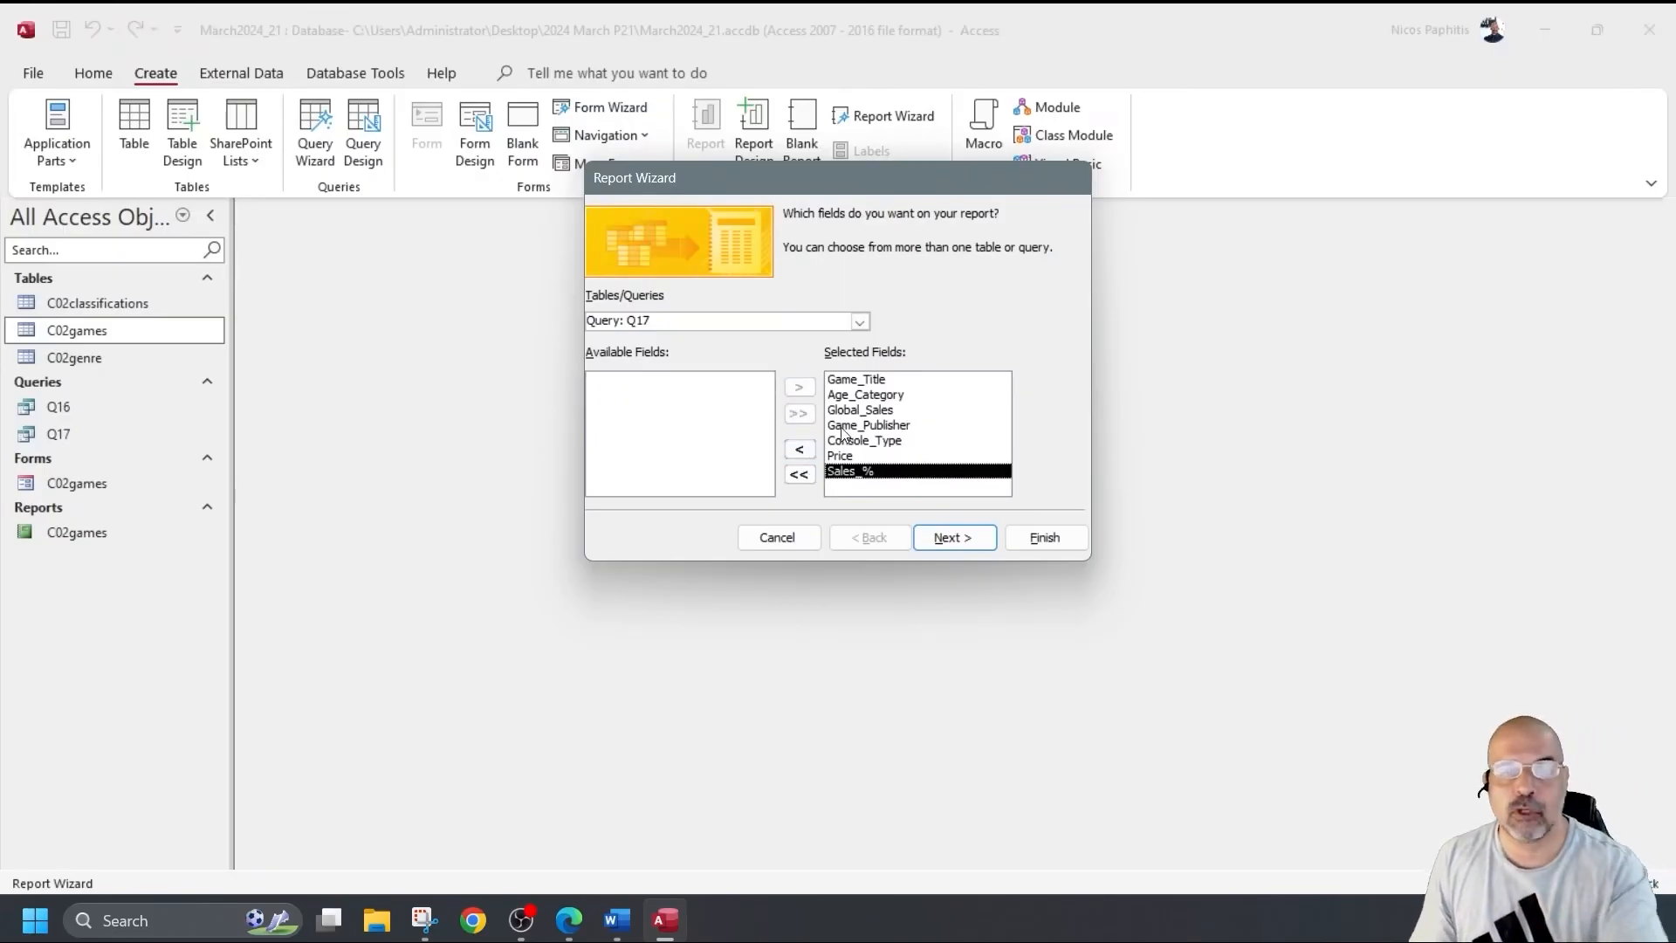
left_click(937, 537)
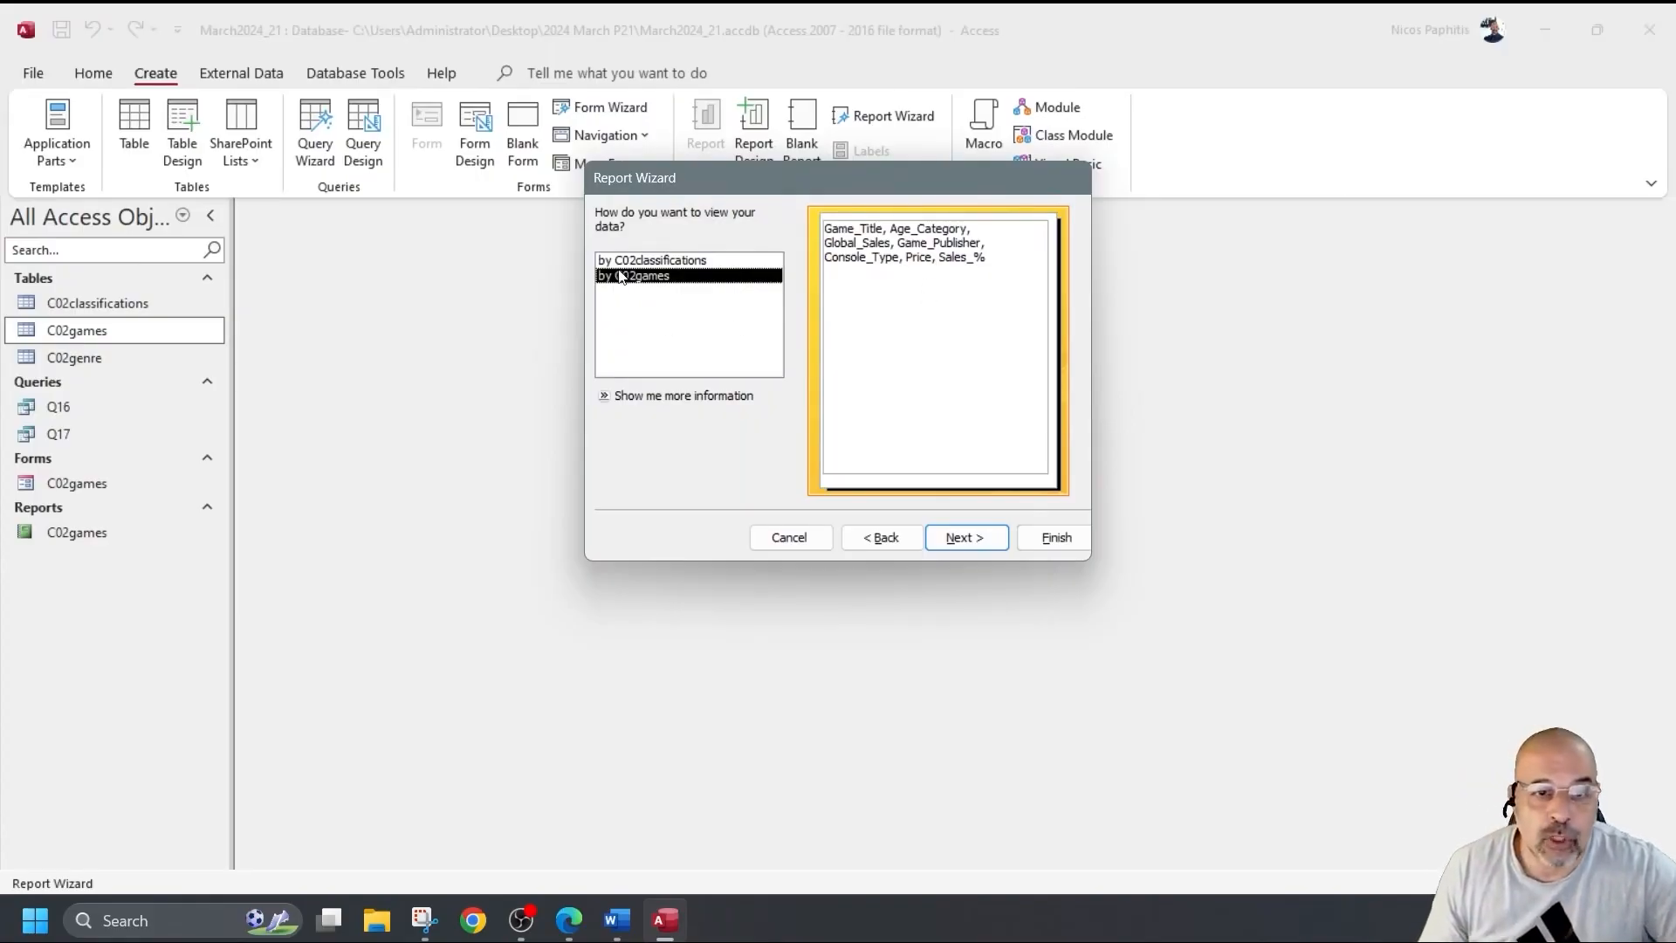
Leave the report data ungrouped, viewed by C02games, and move on to sort order.
left_click(655, 261)
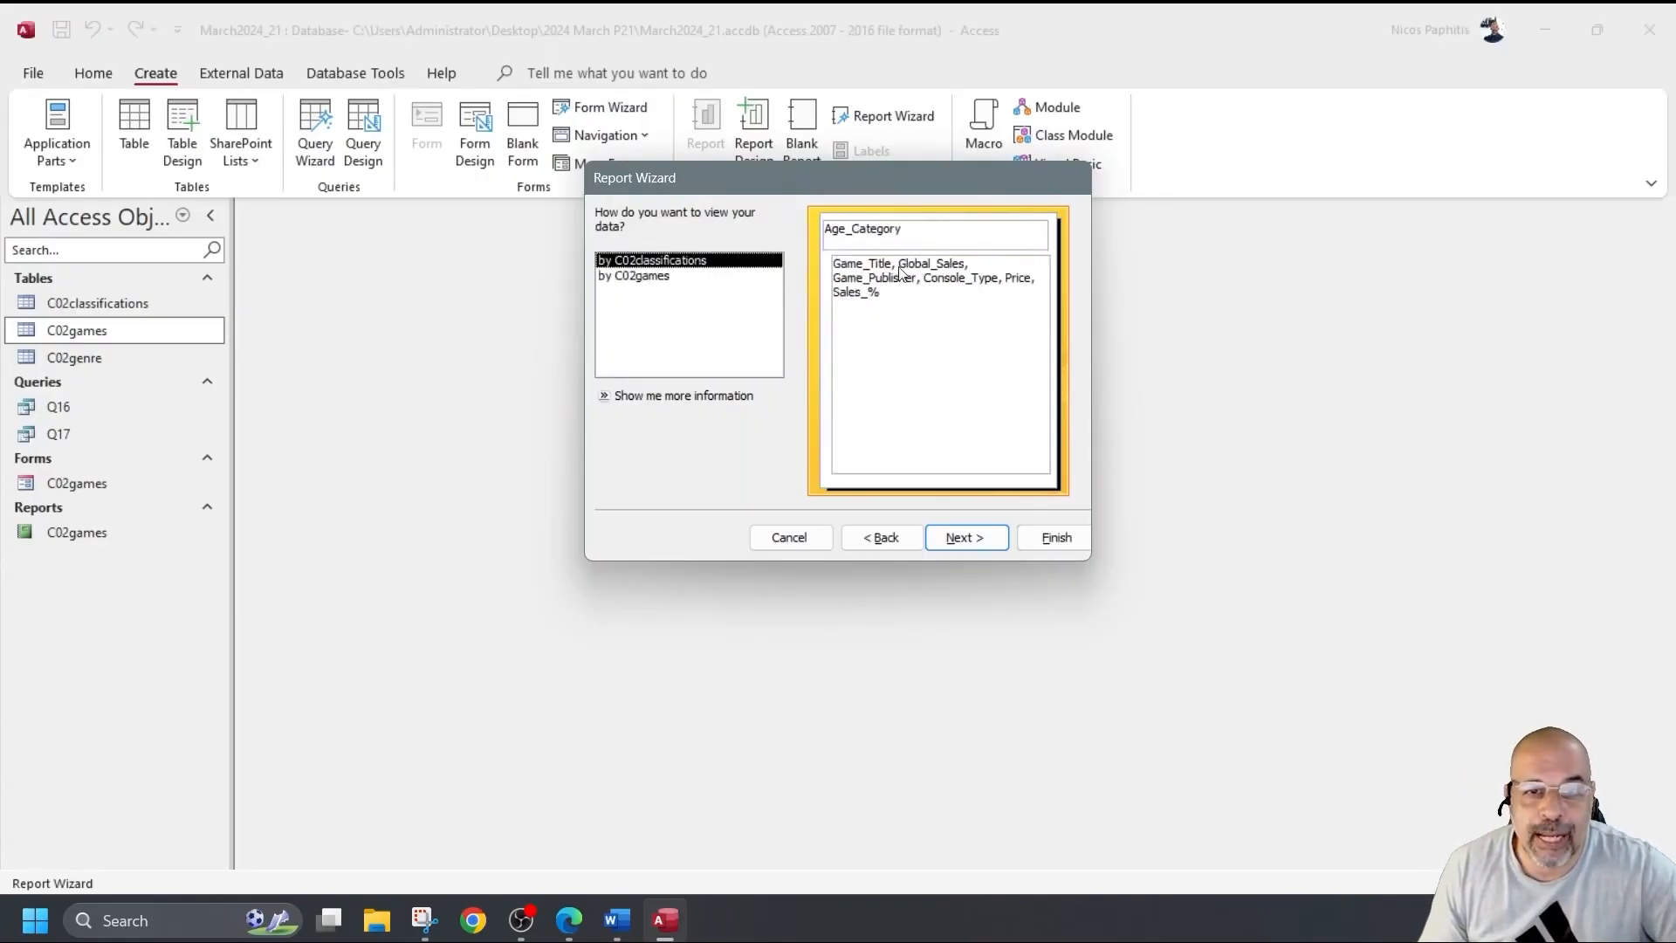
left_click(641, 276)
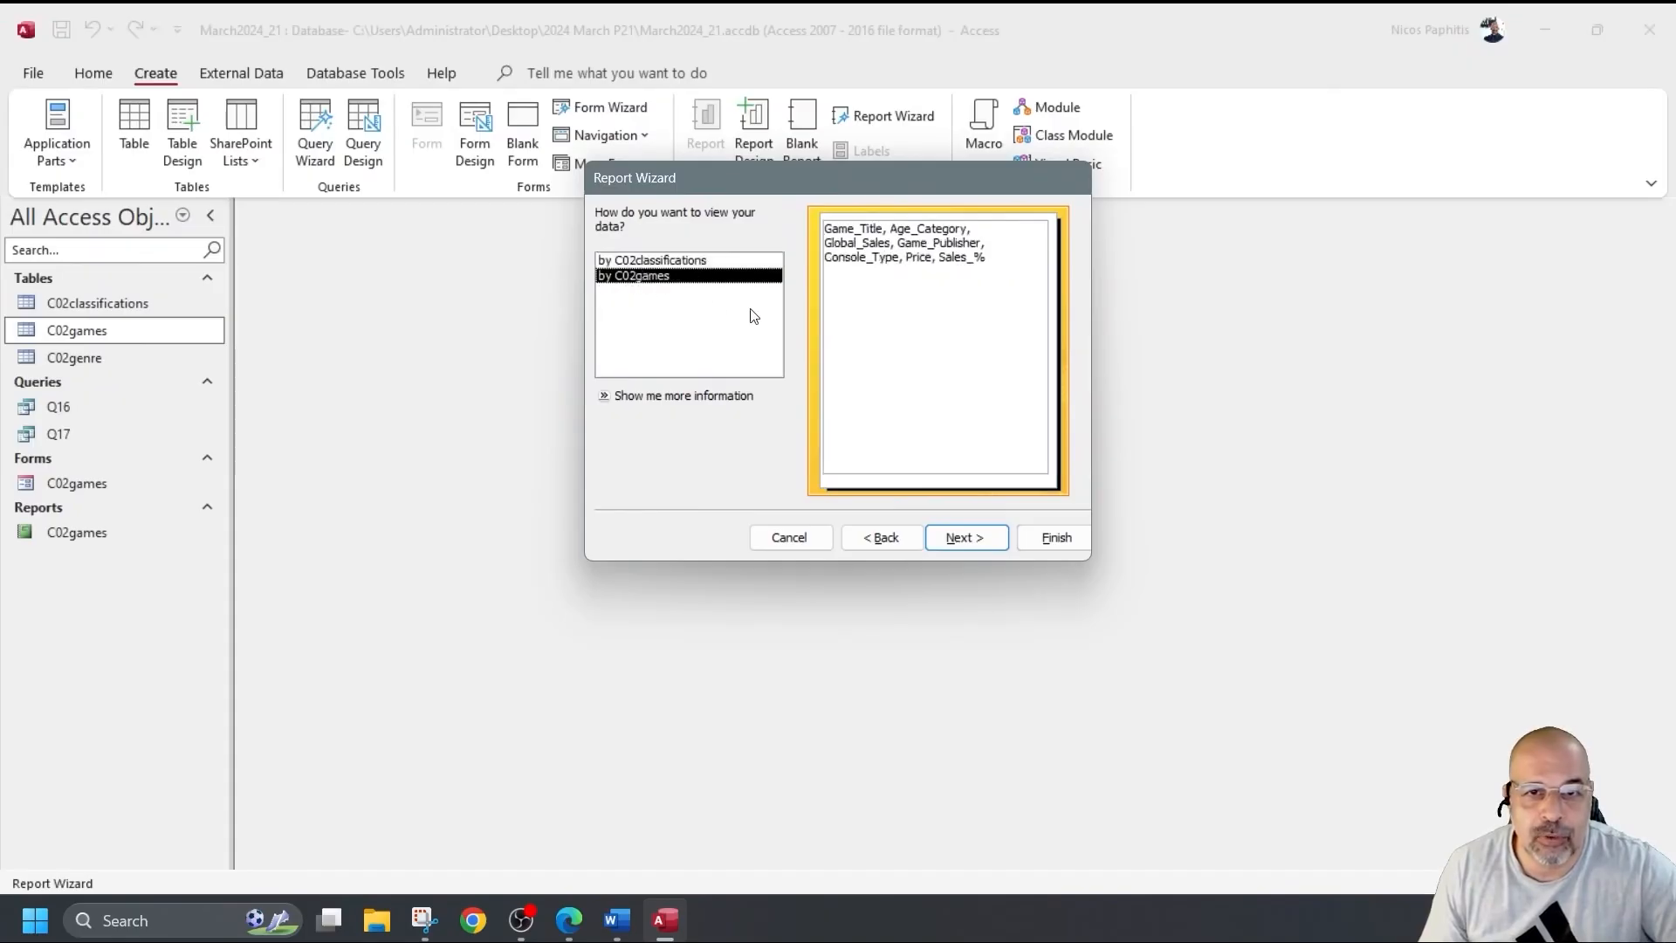
left_click(965, 537)
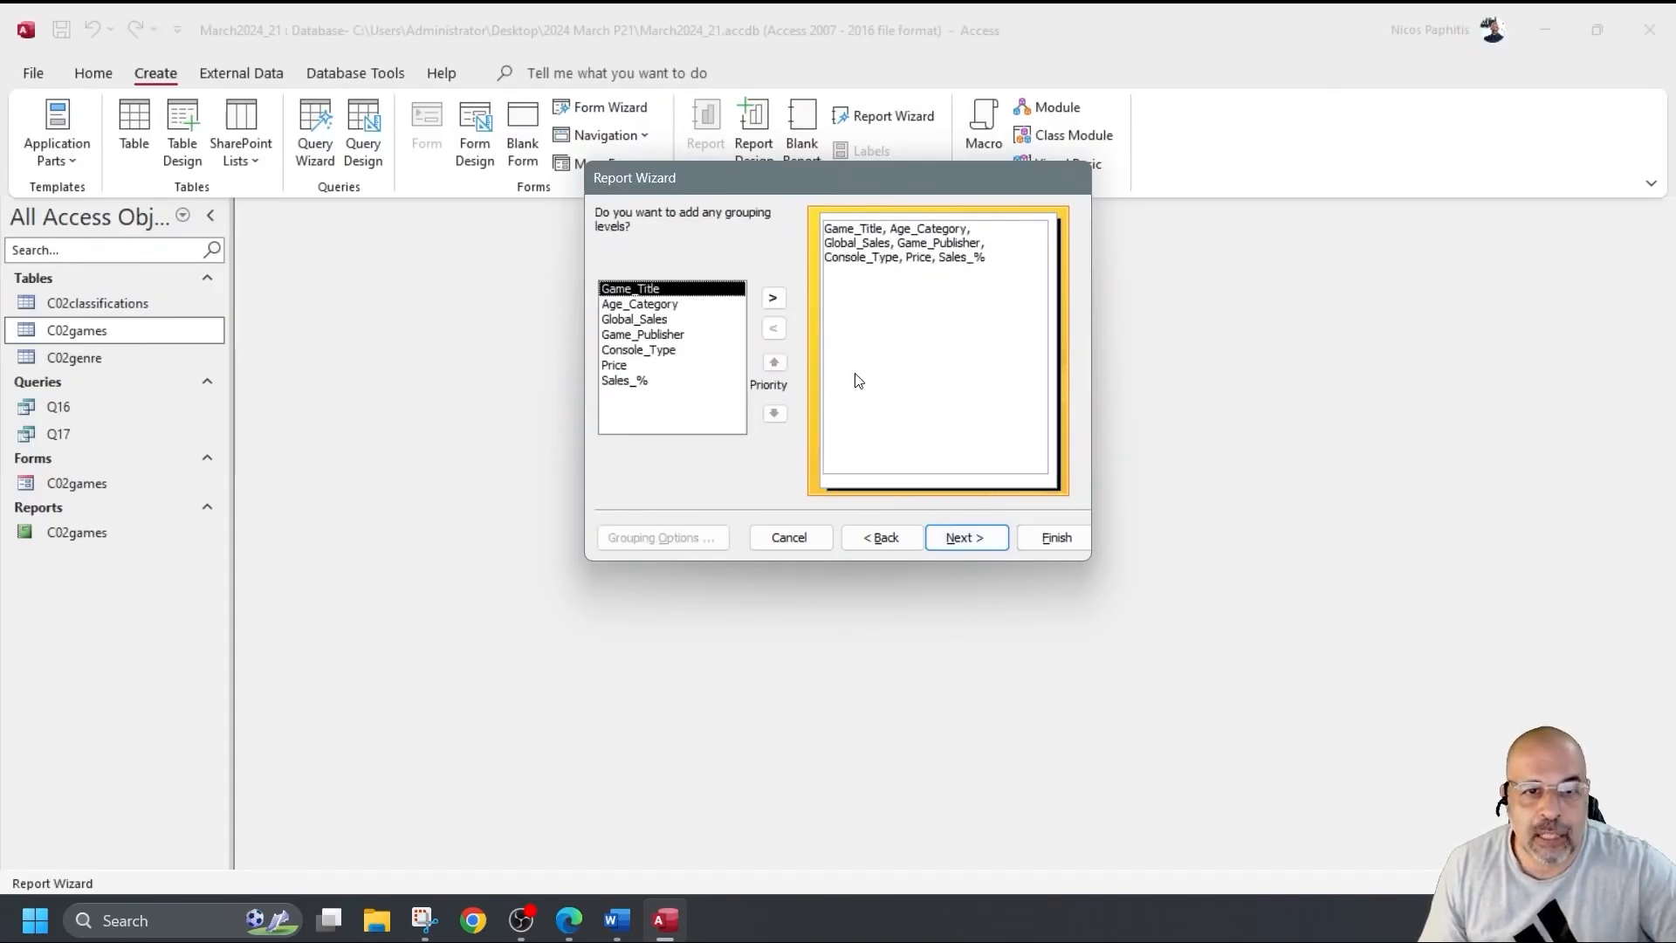
left_click(958, 537)
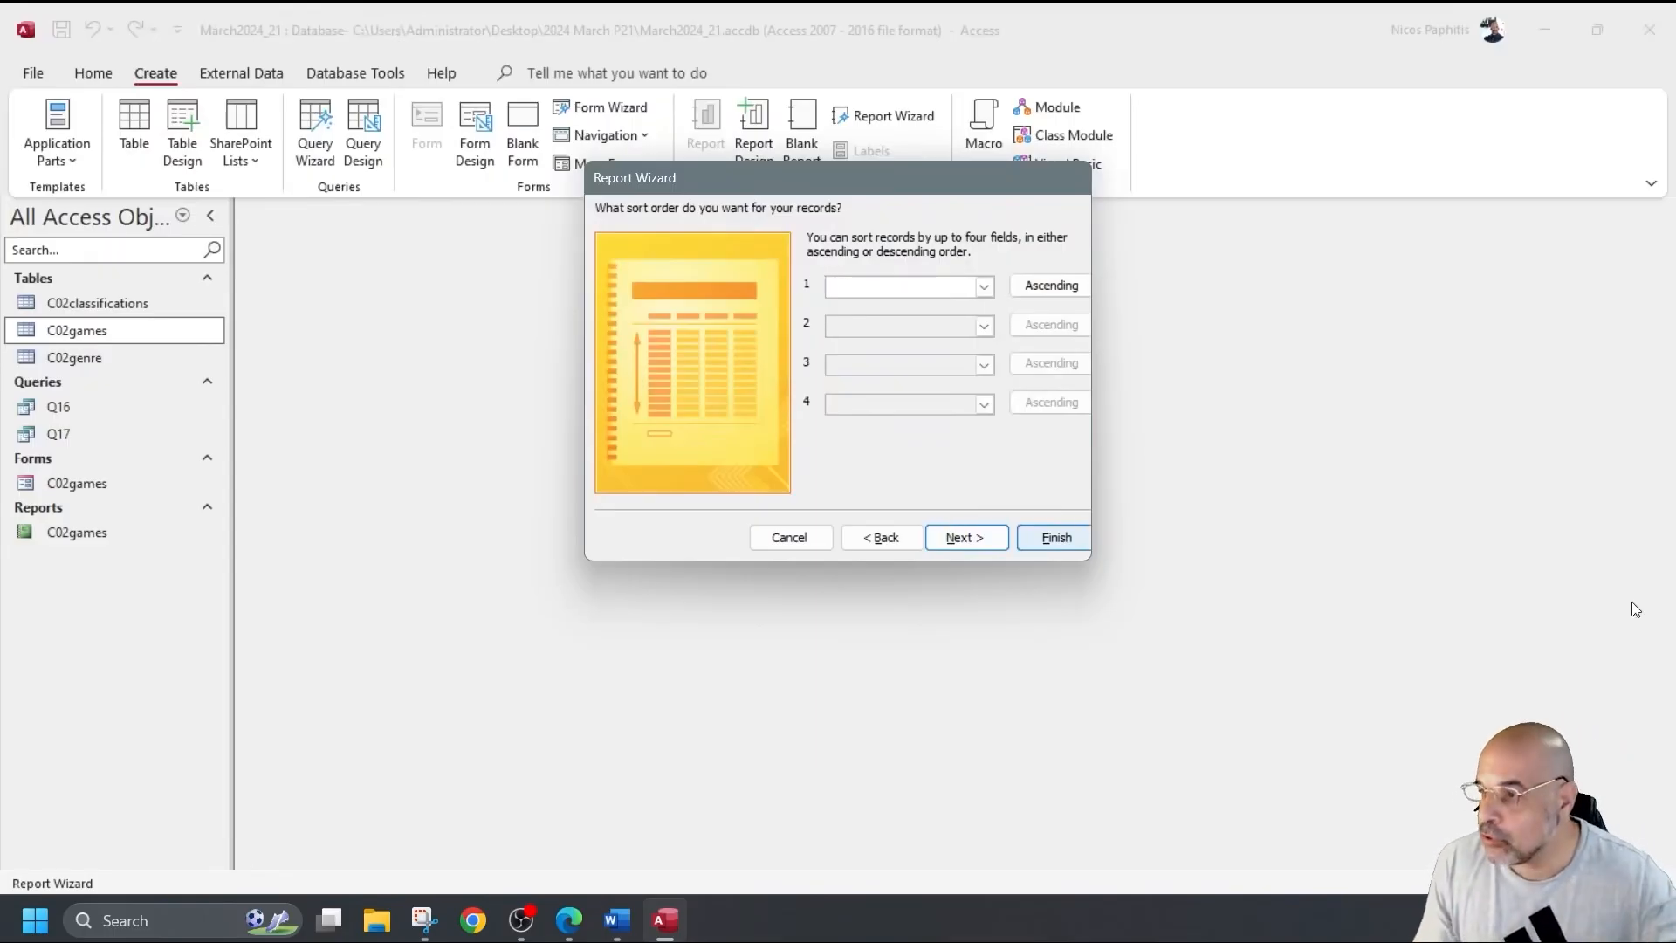
Try sorting by Console_Type then Global_Sales descending, then clear both sort fields.
left_click(984, 288)
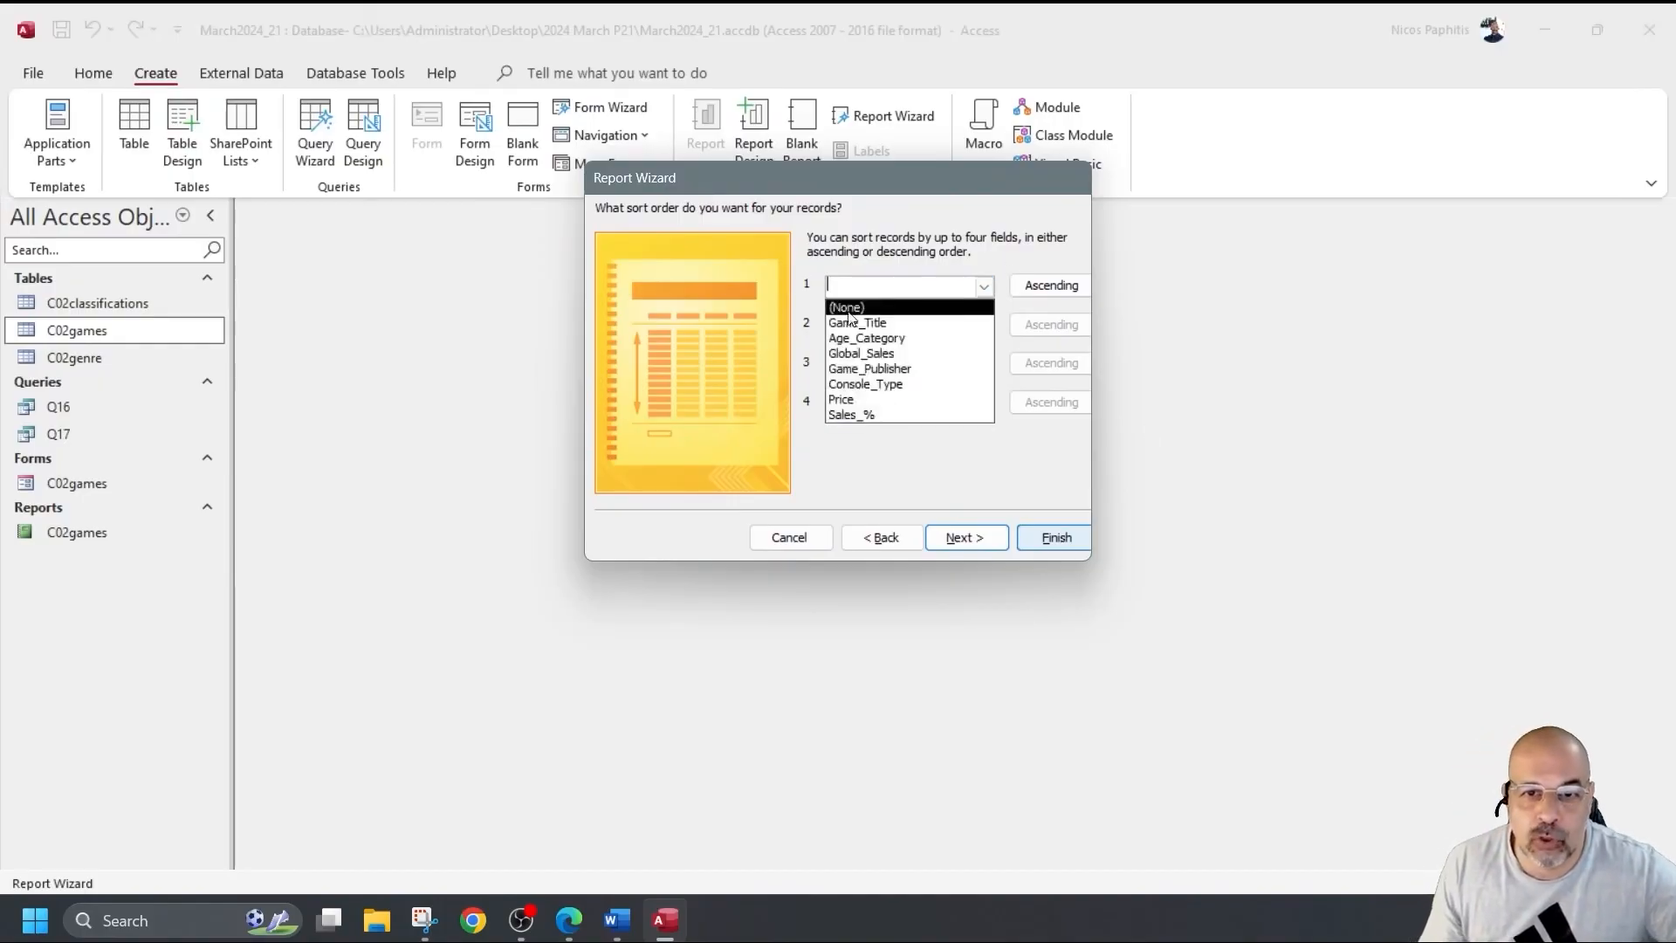
left_click(884, 393)
left_click(1017, 336)
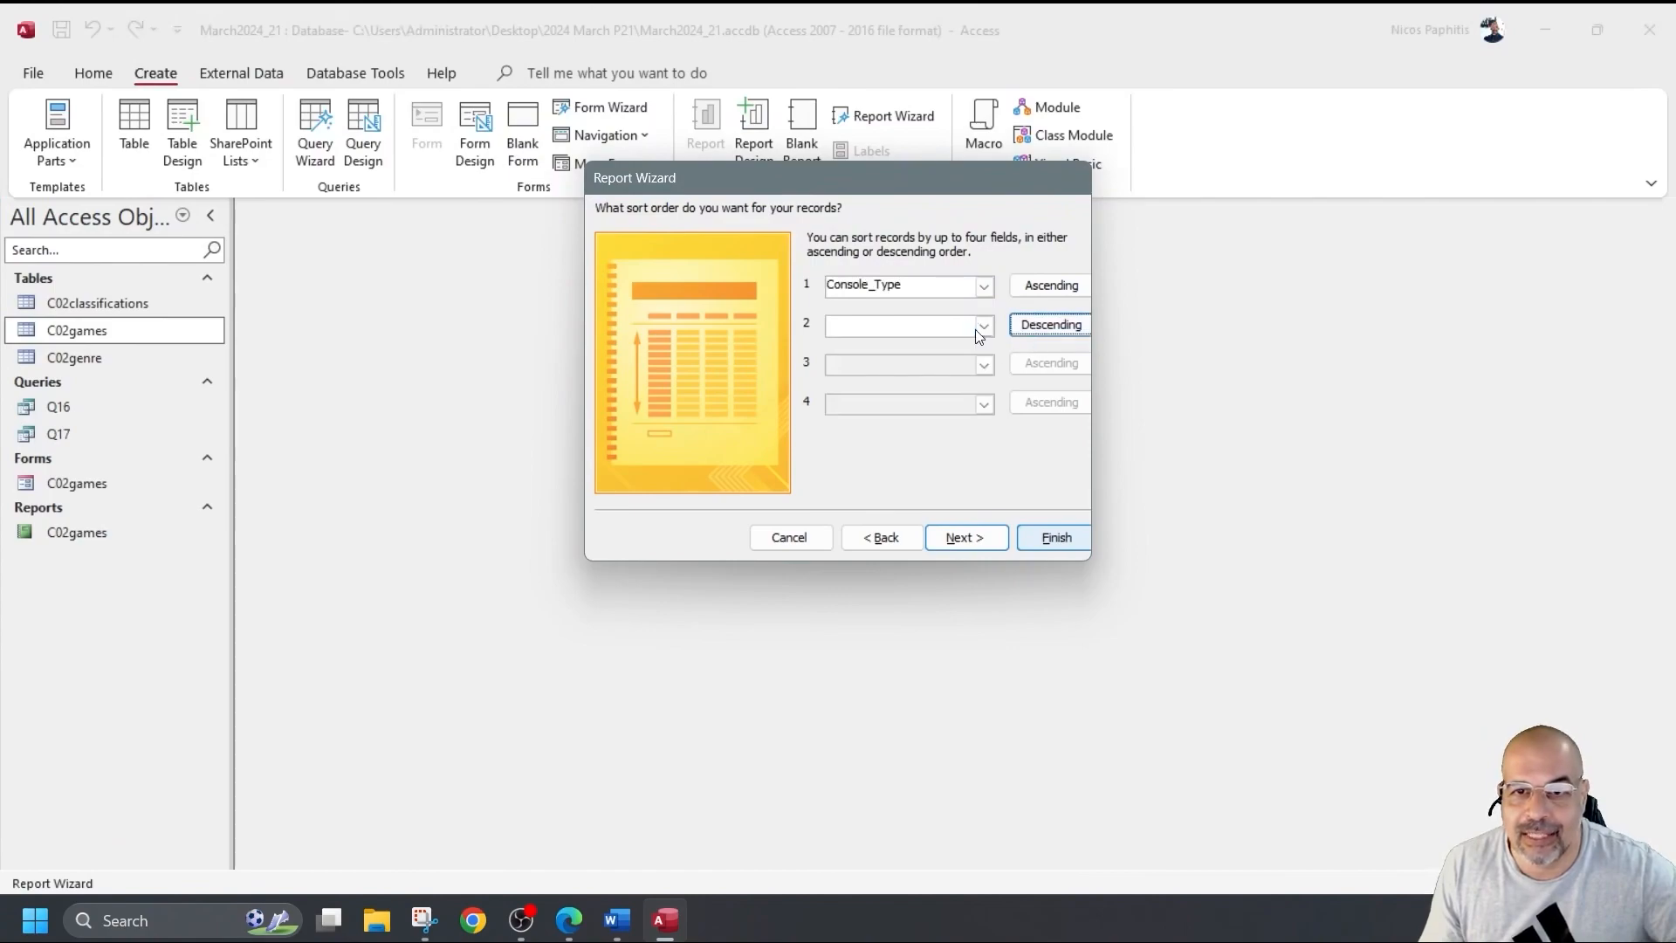
left_click(985, 326)
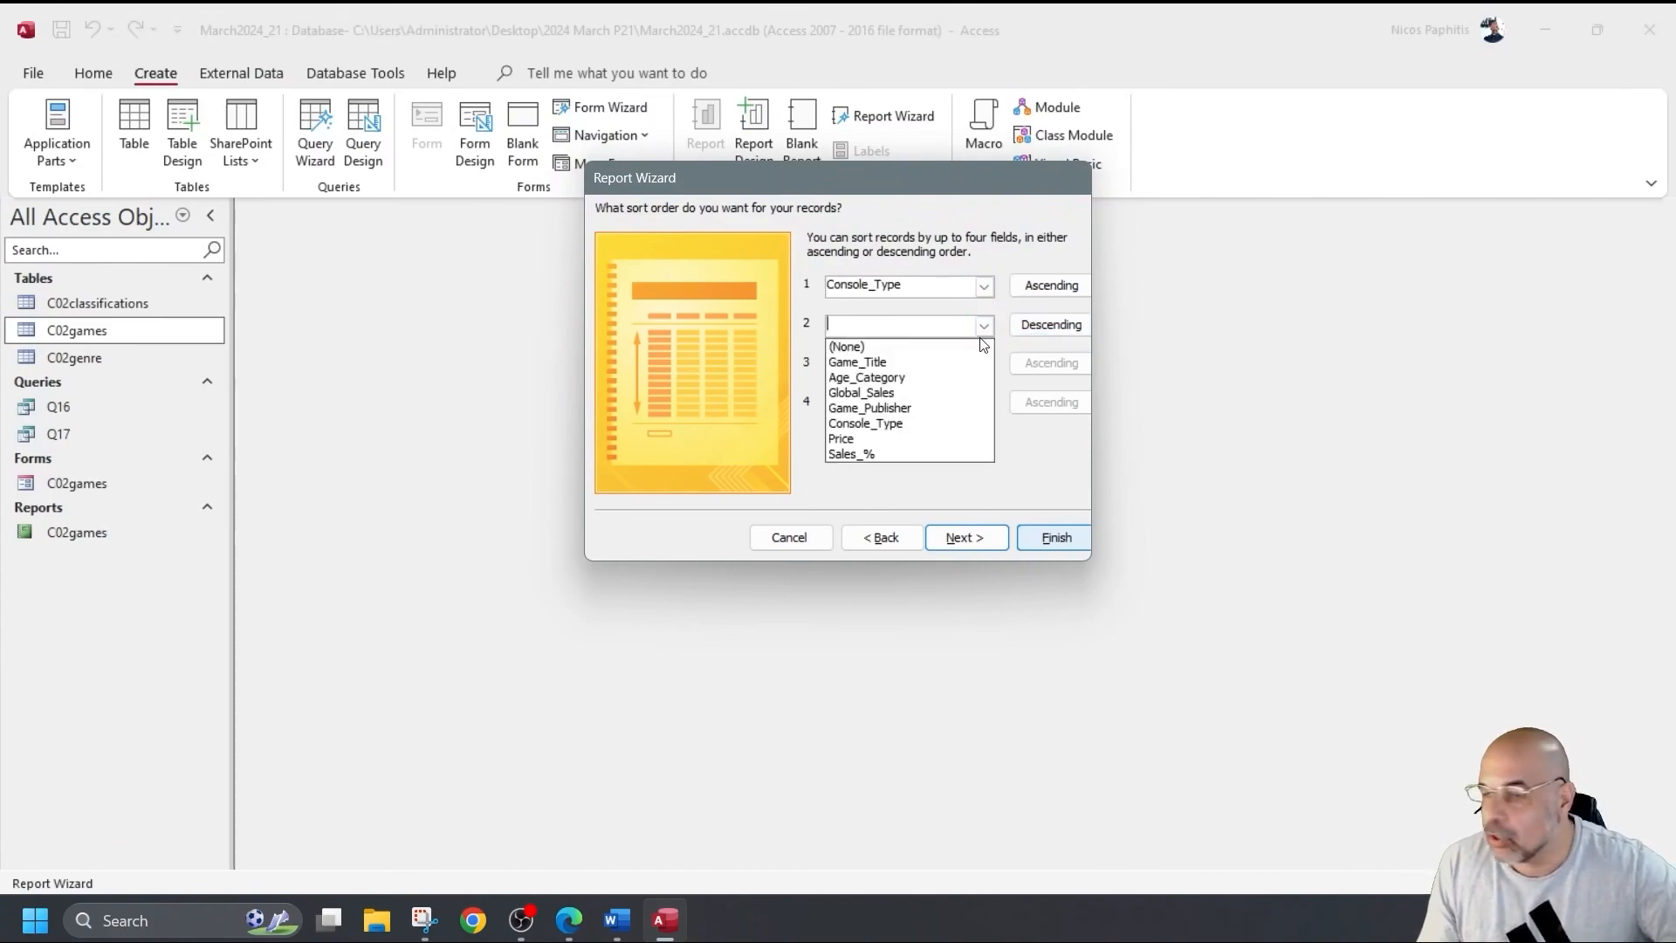
left_click(887, 393)
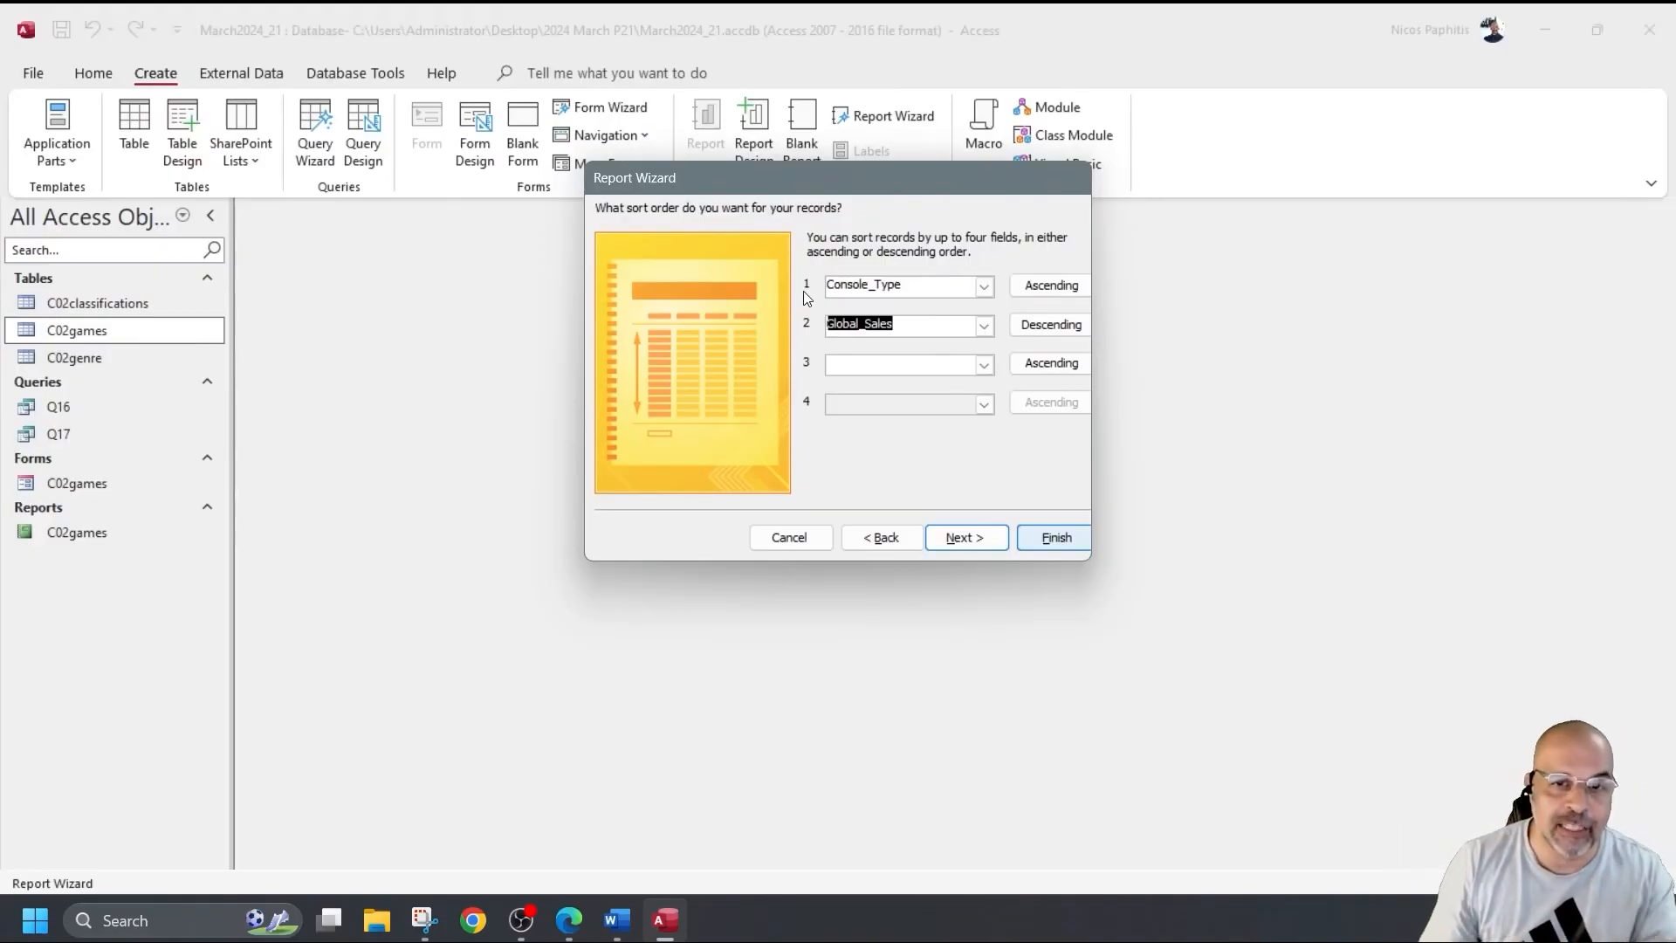
key("Delete")
double_click(944, 284)
key("Delete")
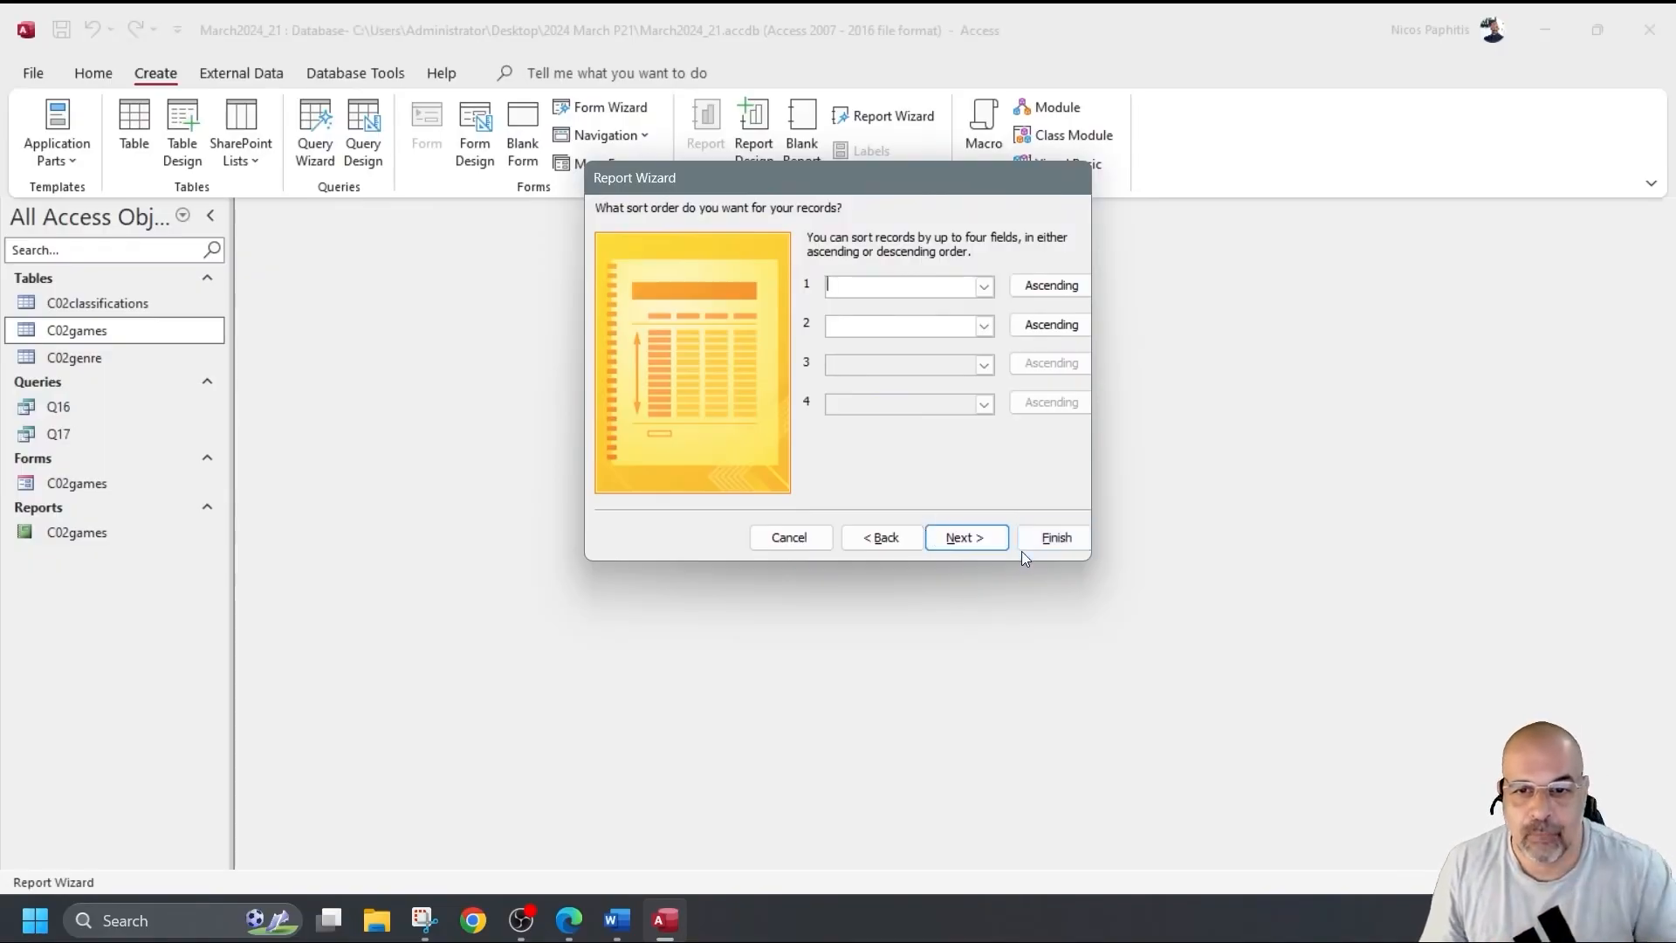
Choose a landscape layout and finish the wizard, previewing report C02games1.
left_click(971, 538)
left_click(1025, 287)
left_click(983, 537)
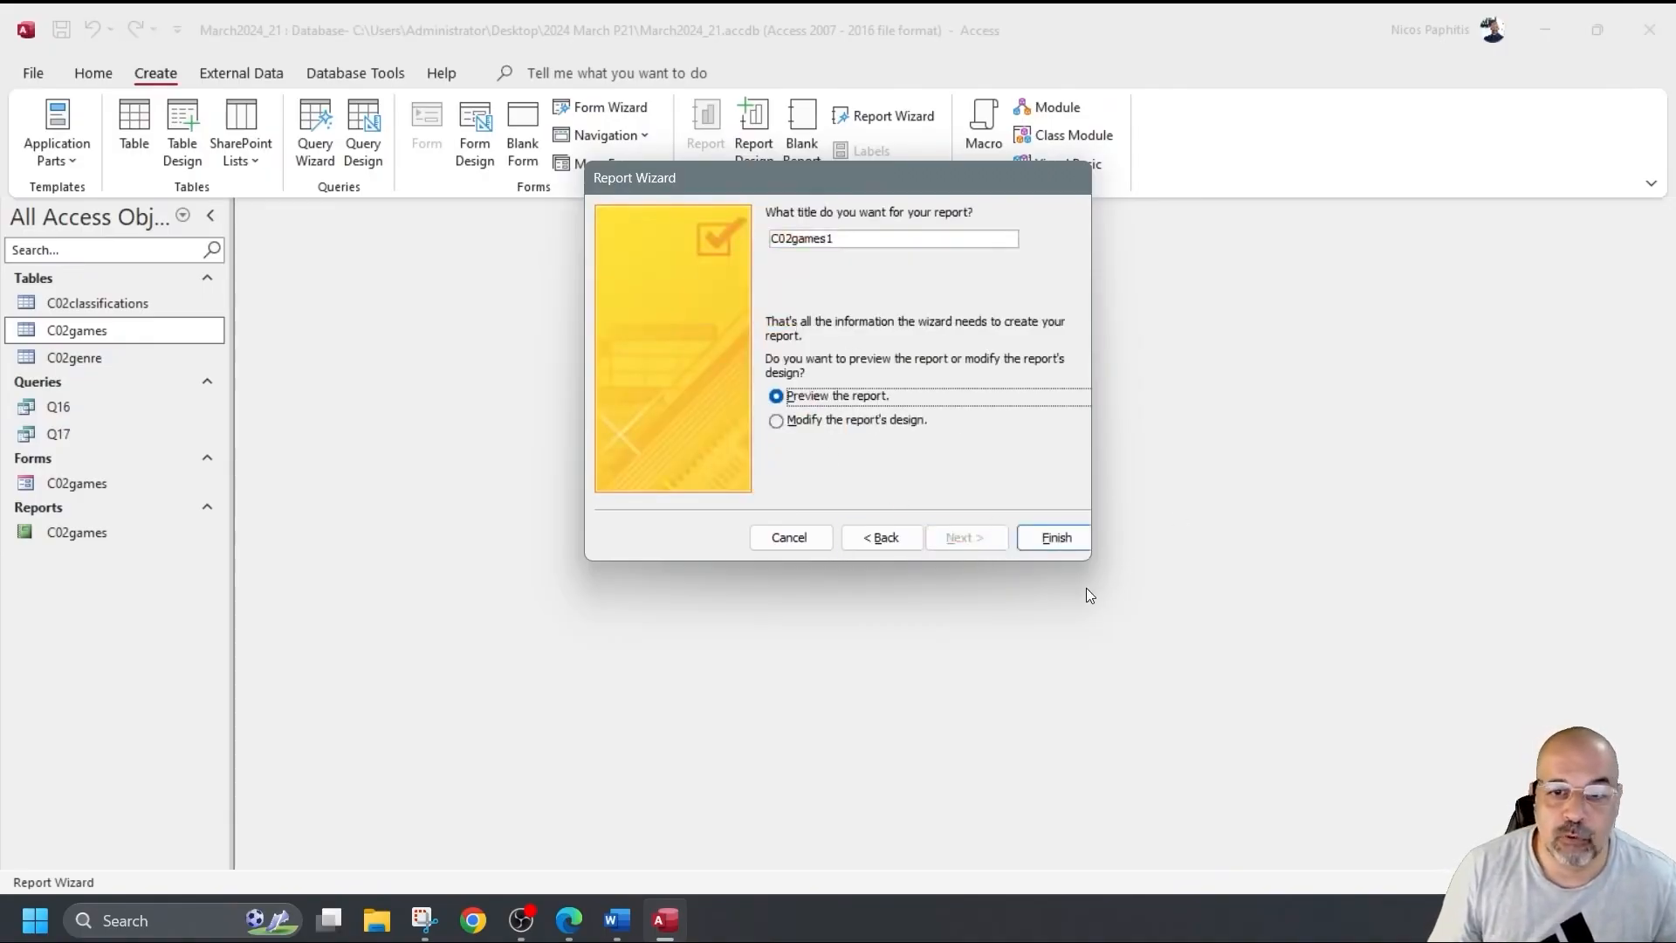
left_click(1079, 541)
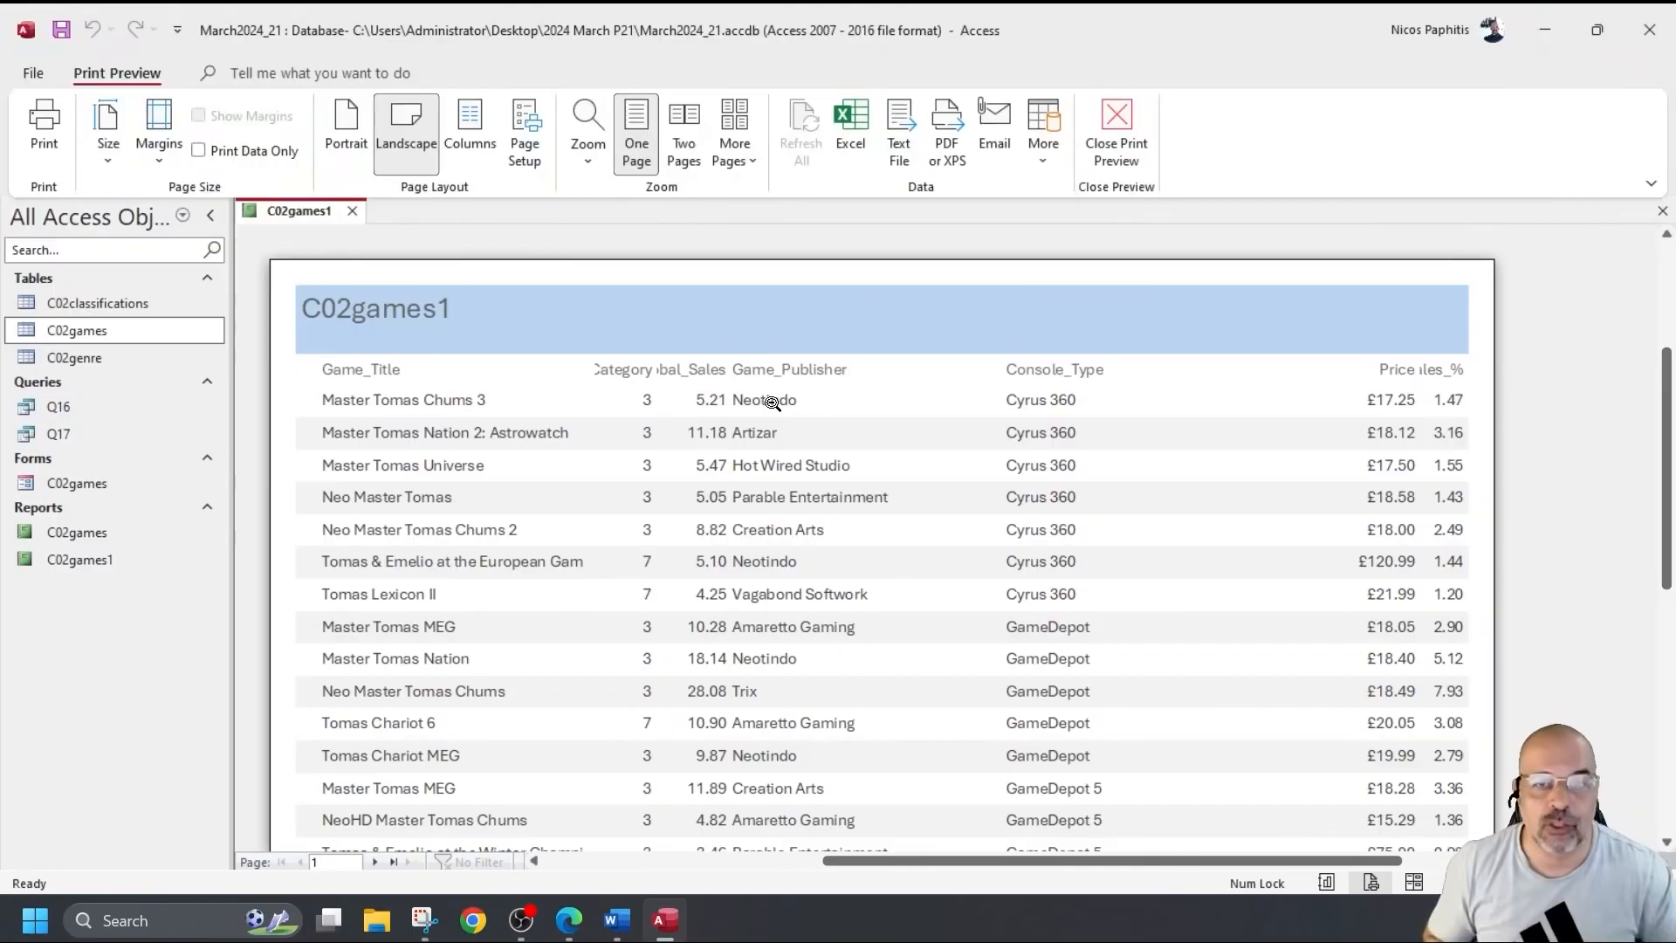
Close Print Preview so C02games1 appears in Design View with its Property Sheet.
left_click(1133, 129)
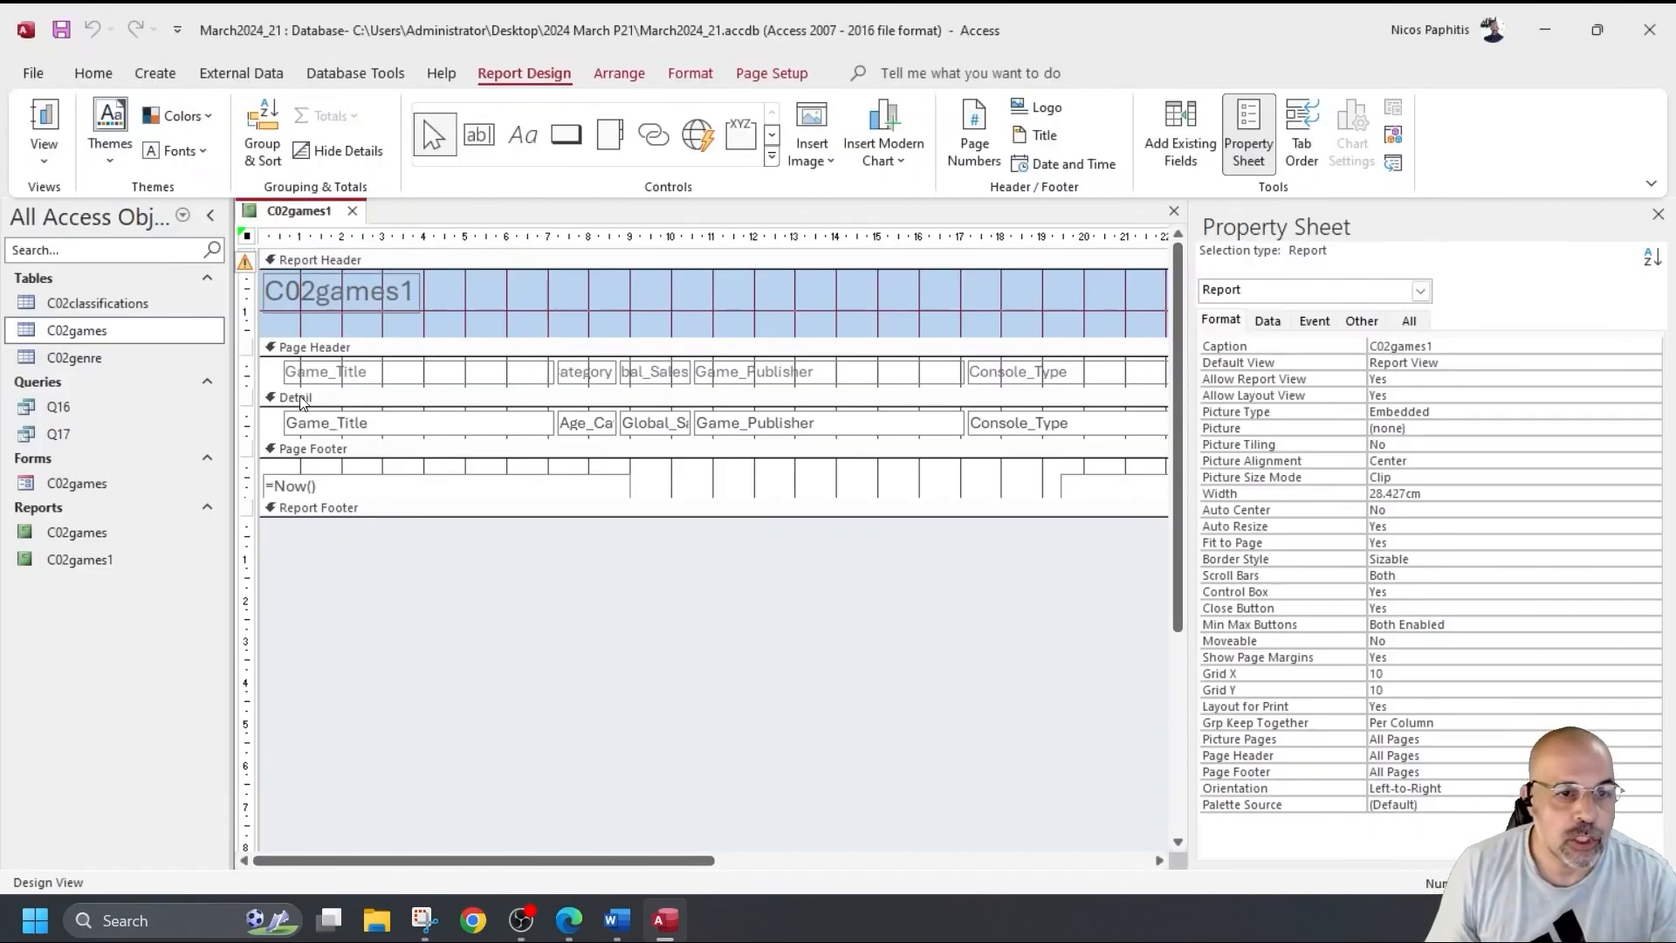
Narrow the Game_Publisher column and shift the Age_Category and Global_Sales columns right.
left_click(37, 112)
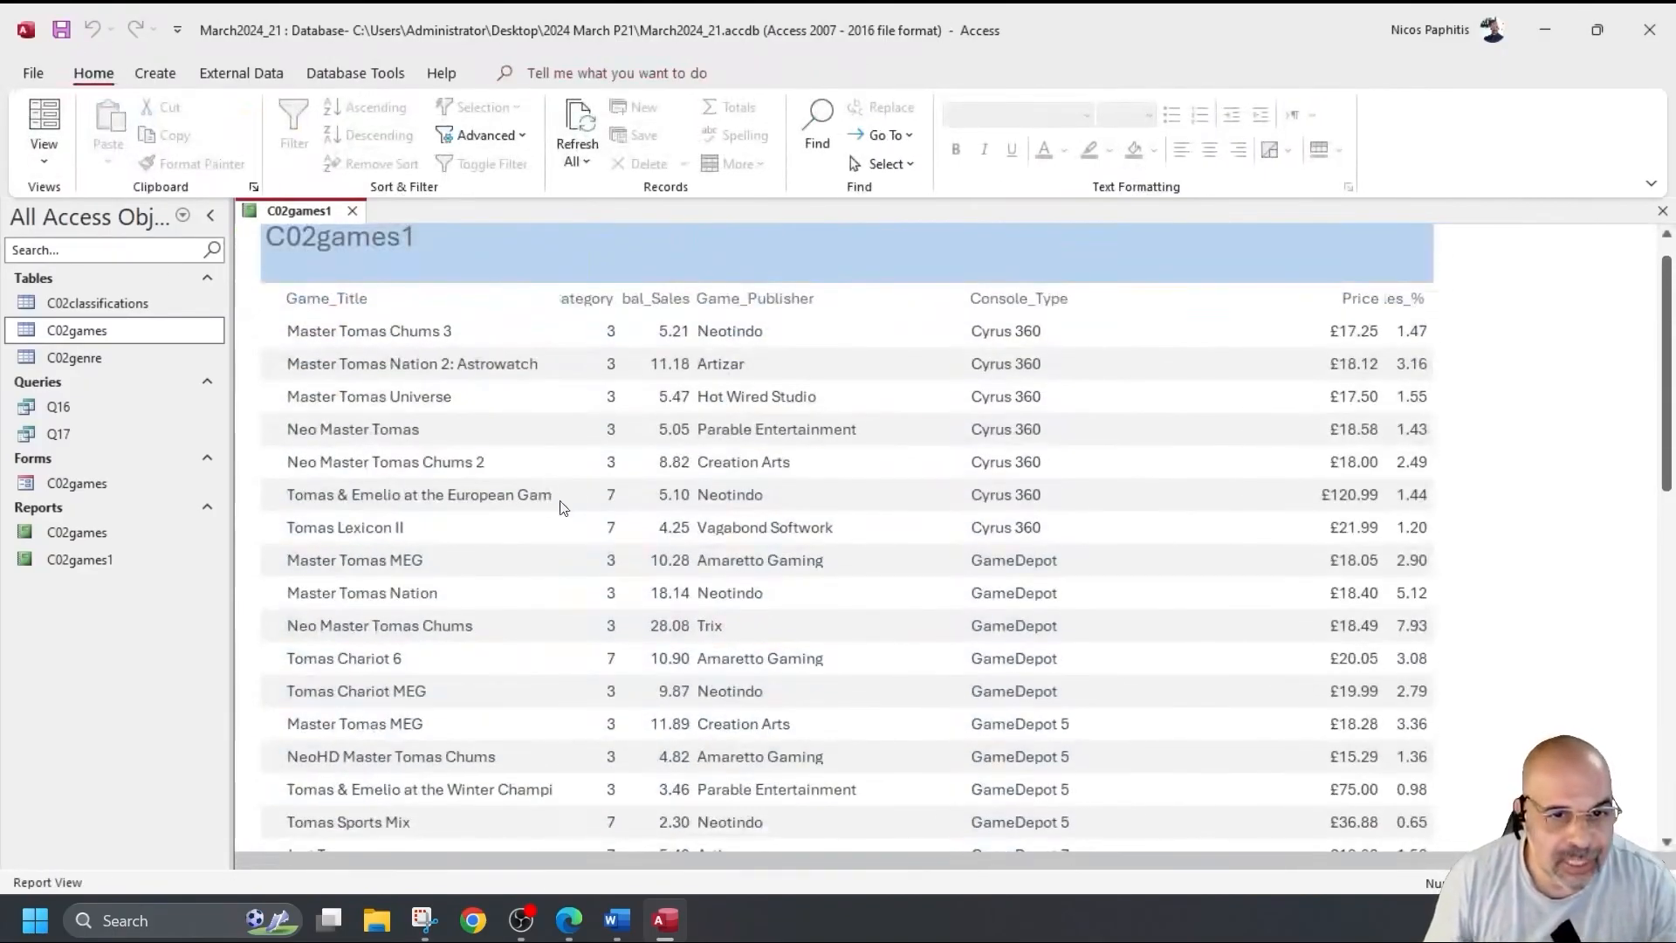
left_click(44, 159)
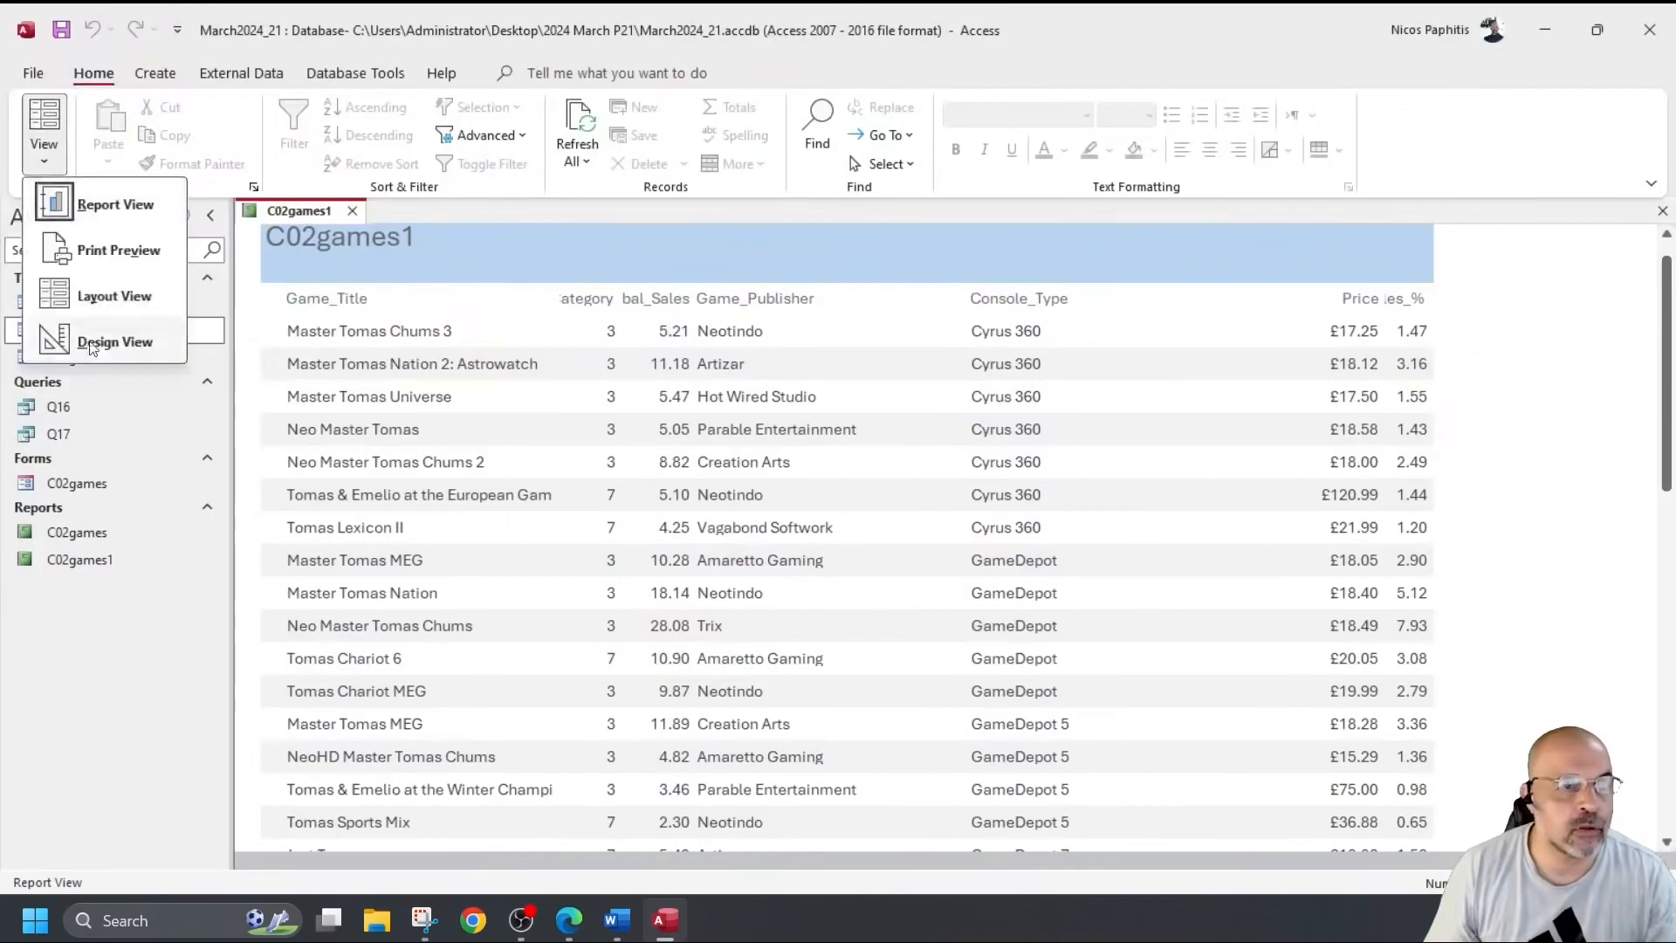
left_click(92, 342)
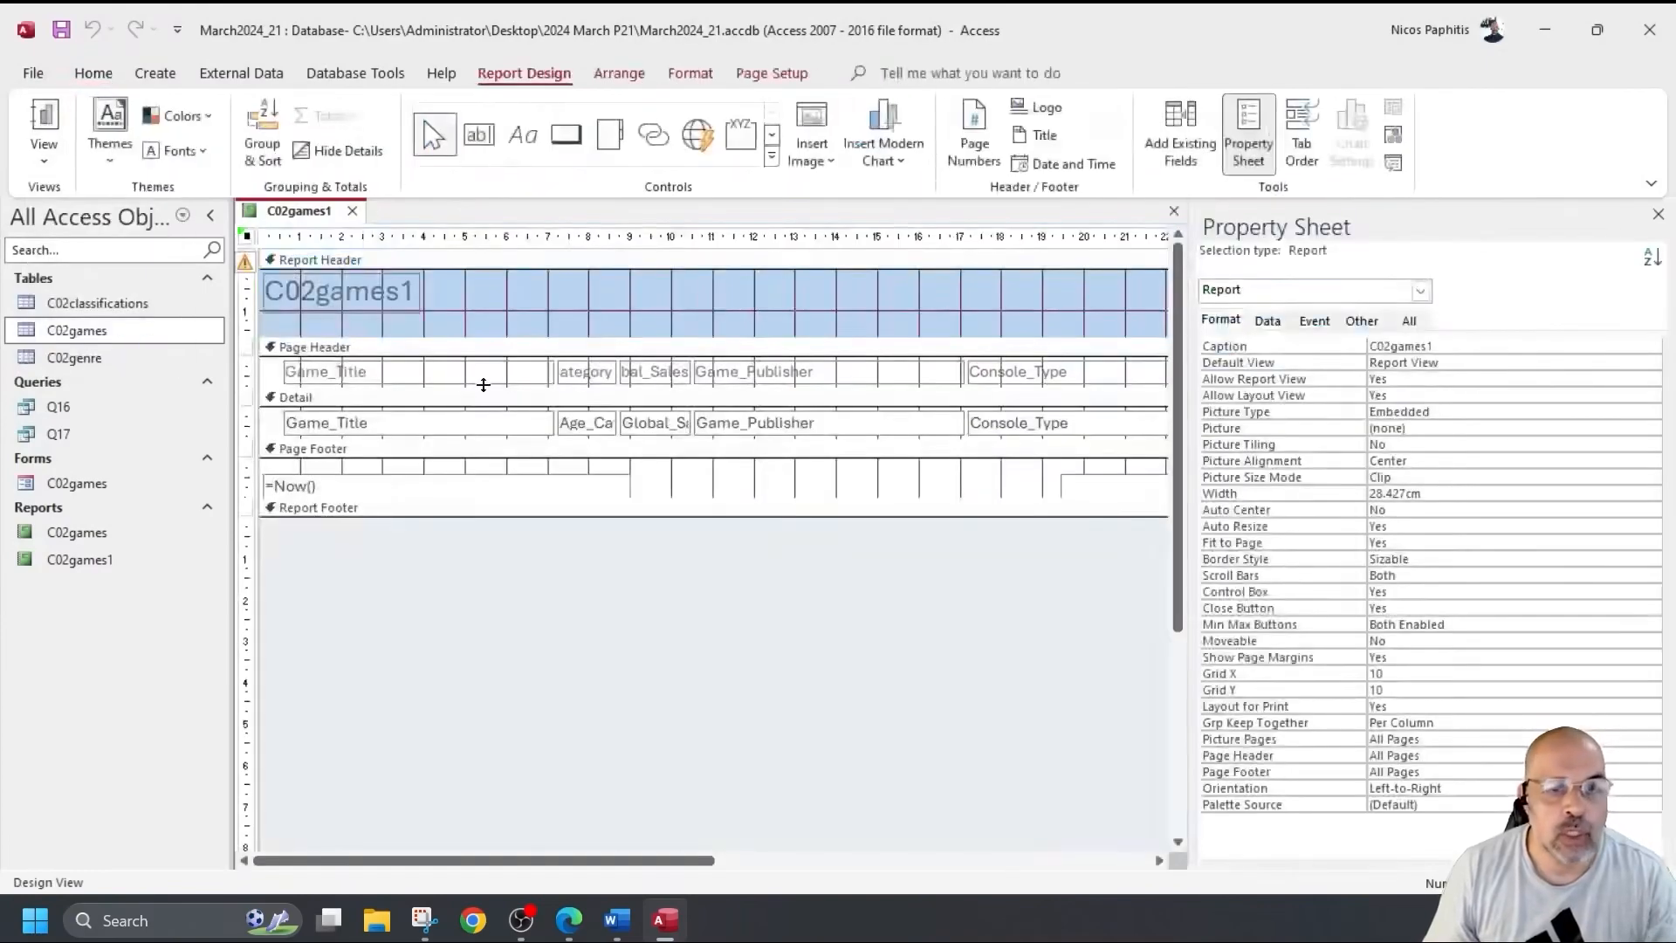
left_click(846, 380)
left_click(826, 429, "shift")
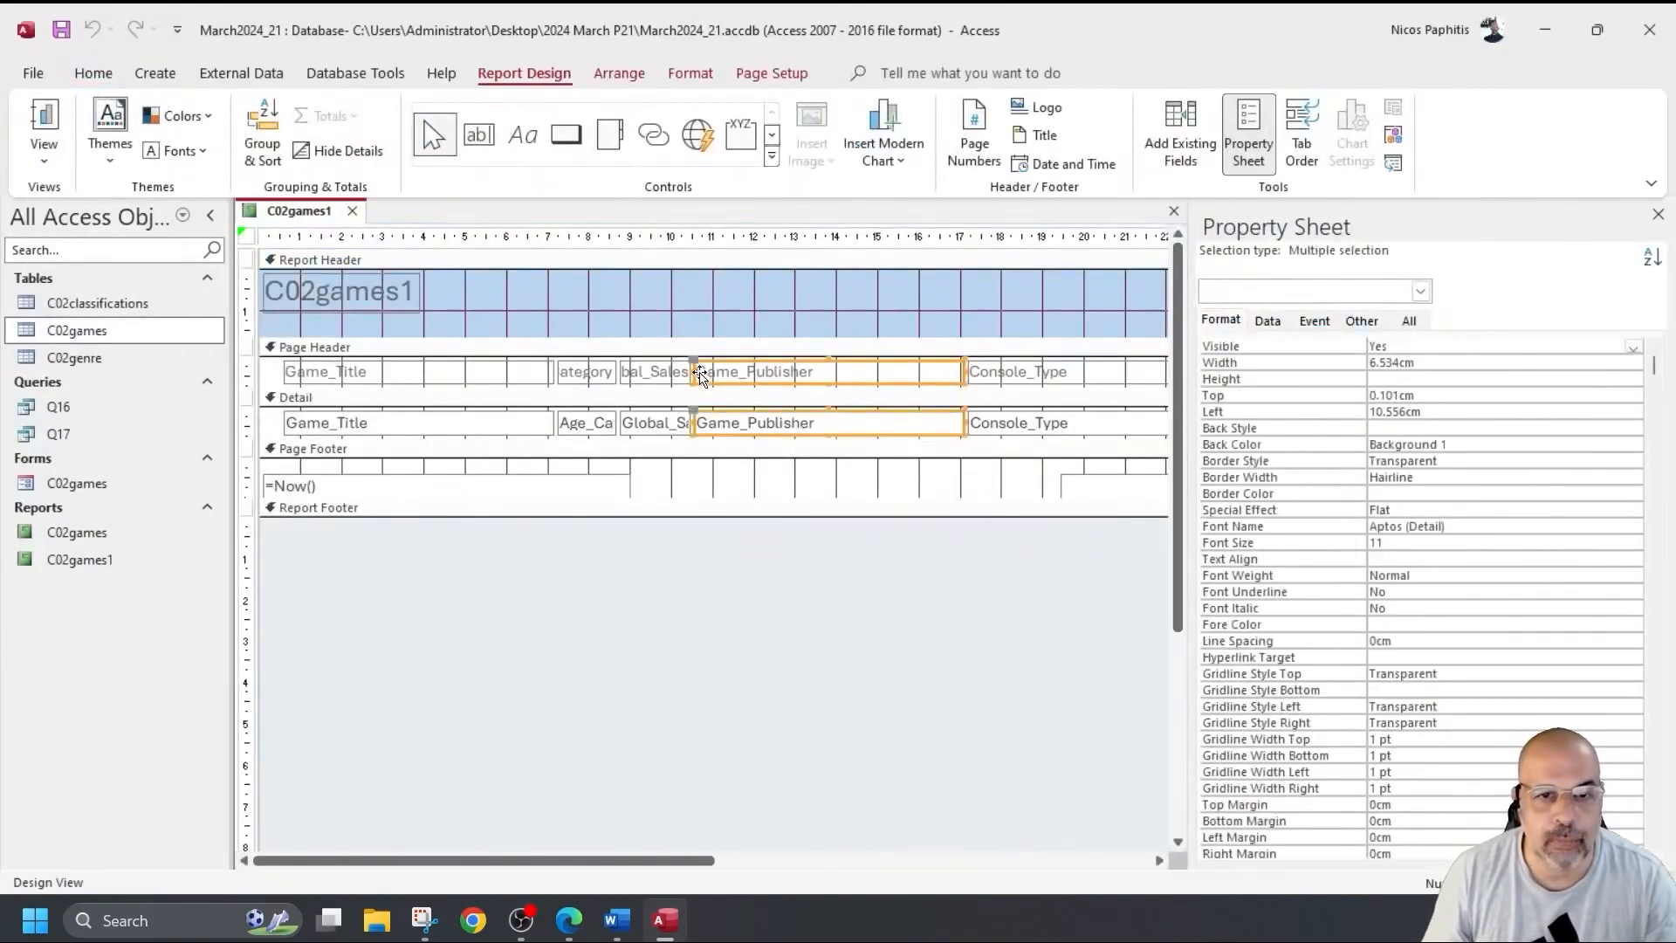
left_click_drag(695, 372, 861, 371)
left_click_drag(773, 423, 567, 370)
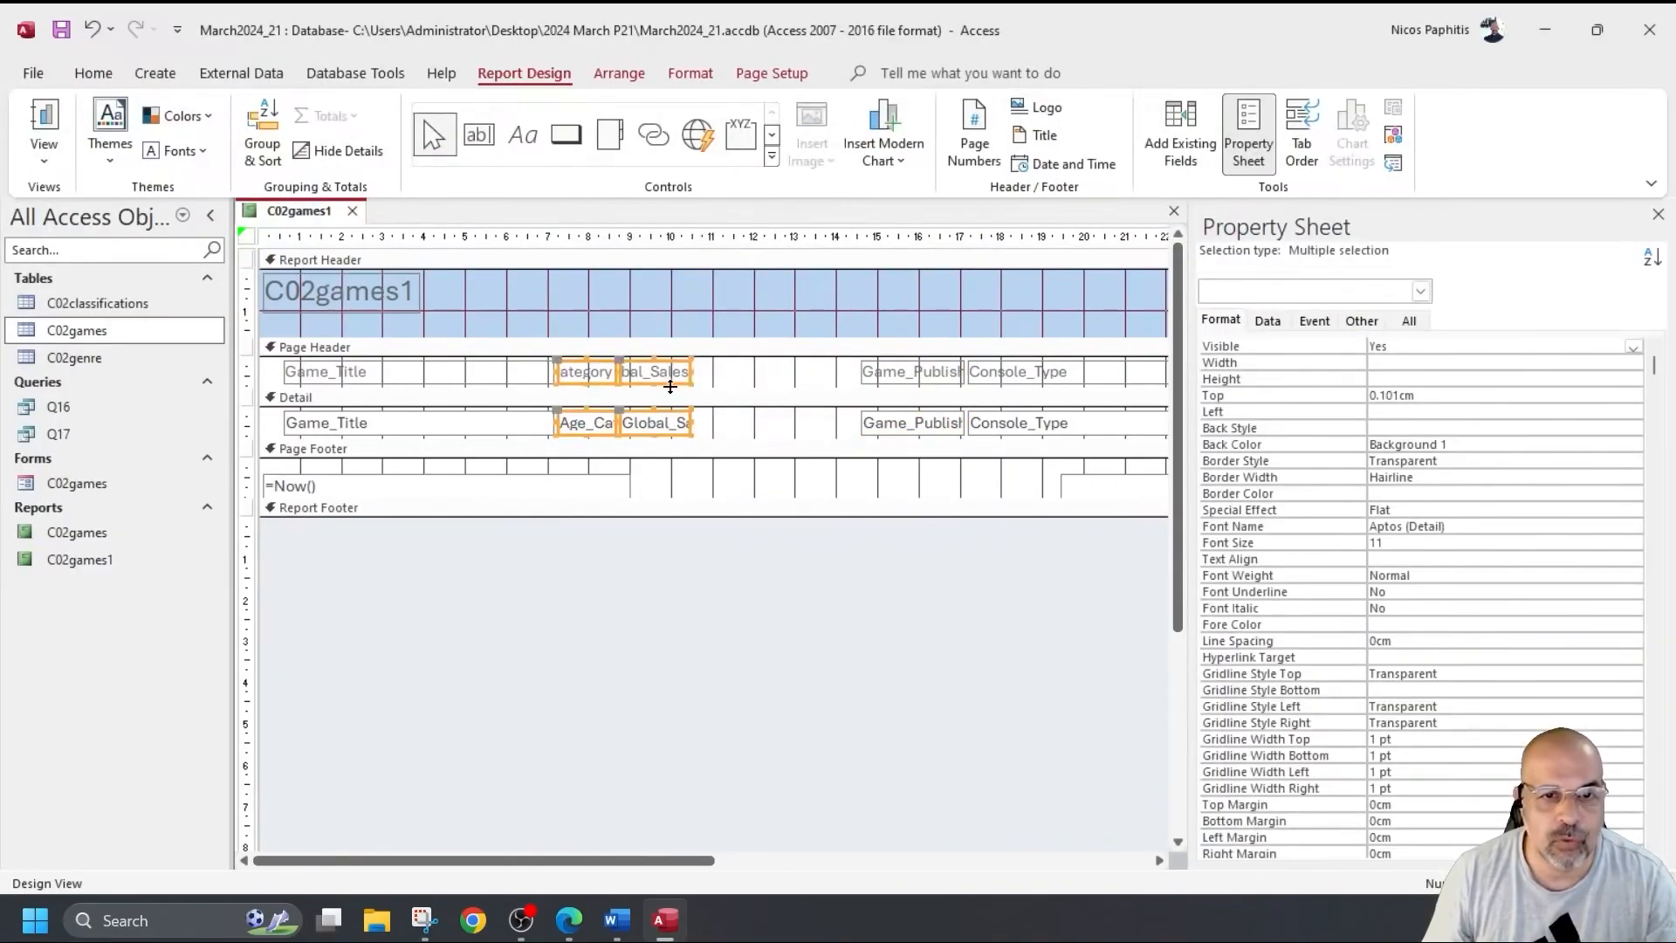
left_click_drag(666, 385, 831, 388)
left_click_drag(616, 420, 610, 372)
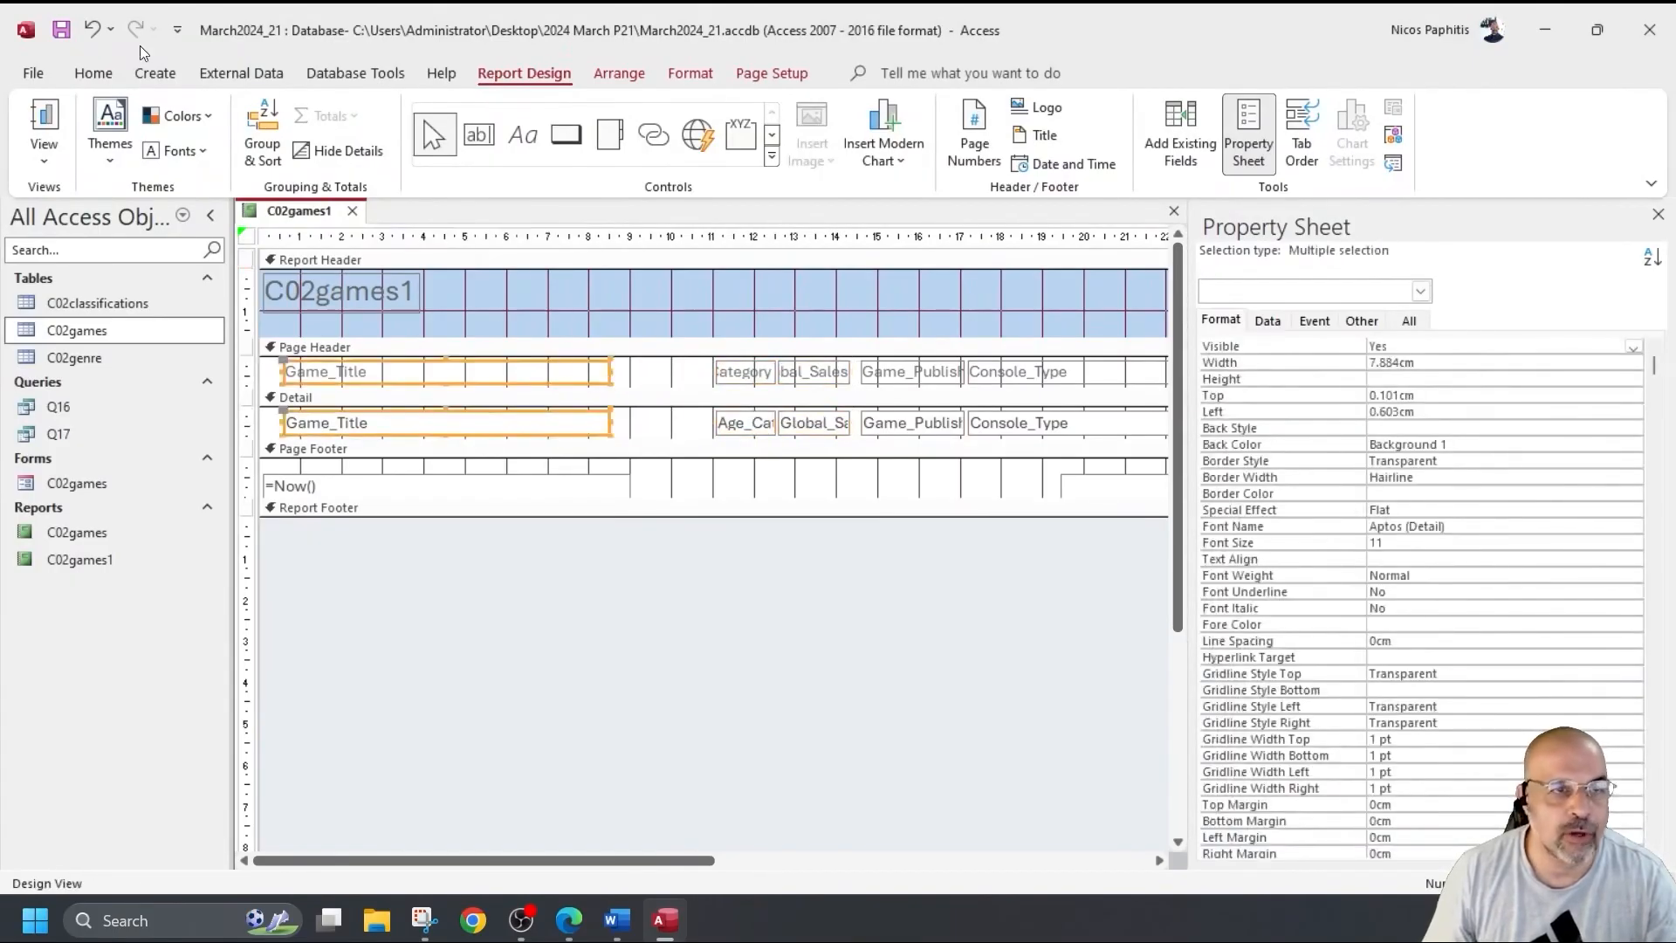
Widen the Age_Category heading and field so its full name fits.
left_click(53, 137)
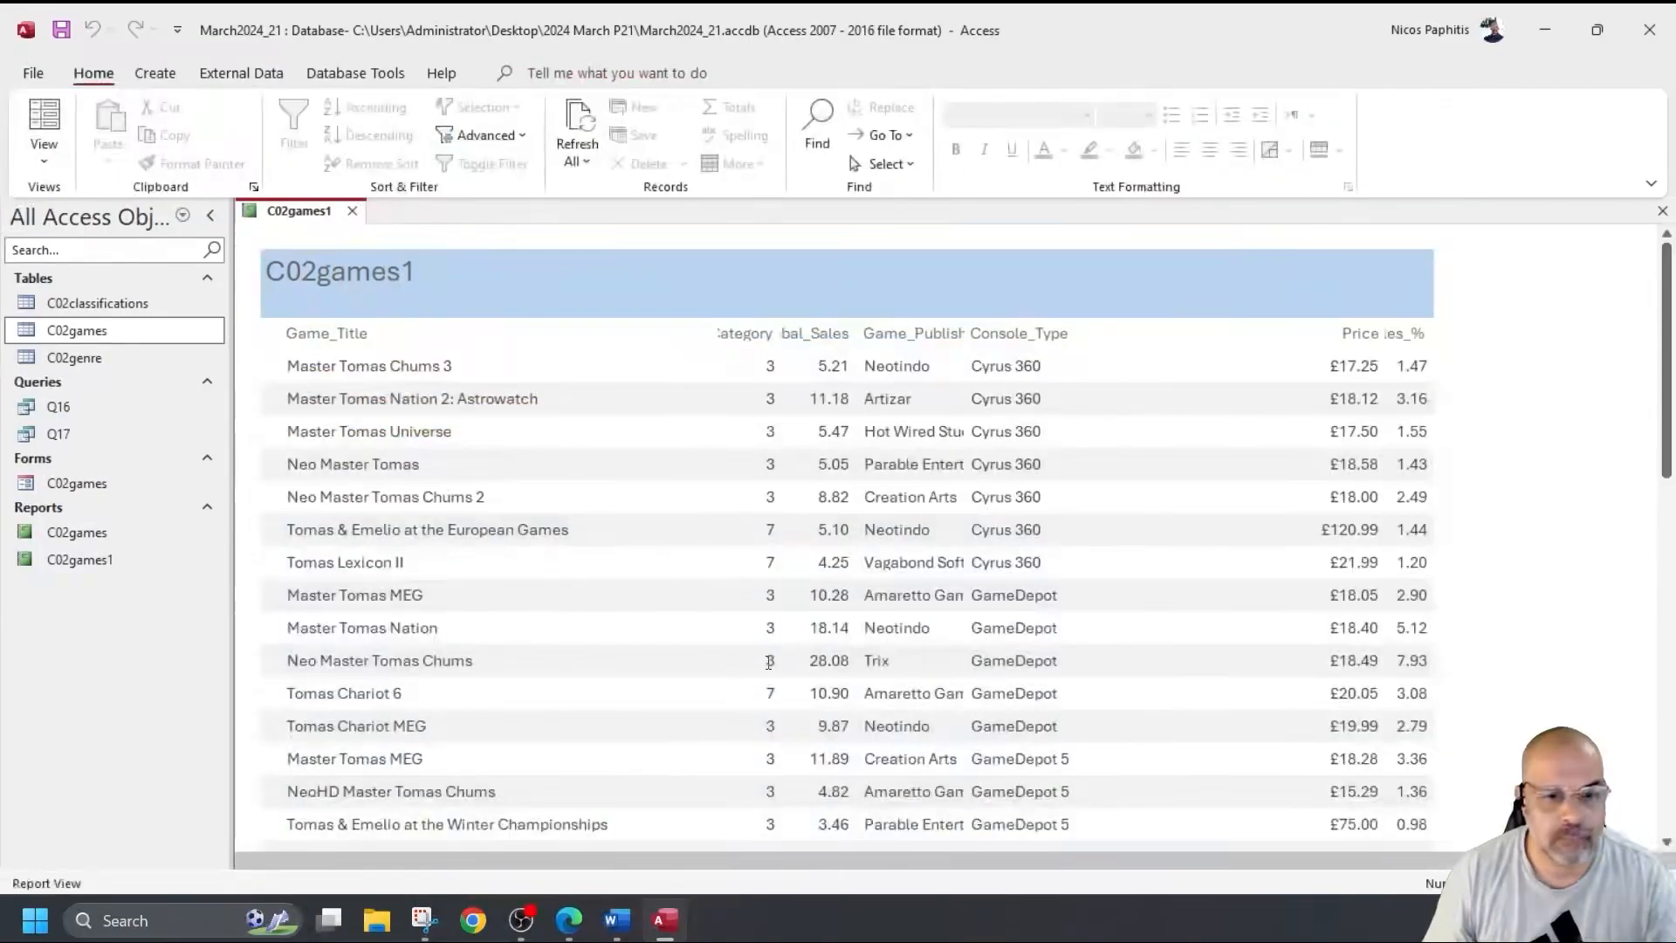
scroll(753, 632, "down", 8)
scroll(753, 632, "down", 3)
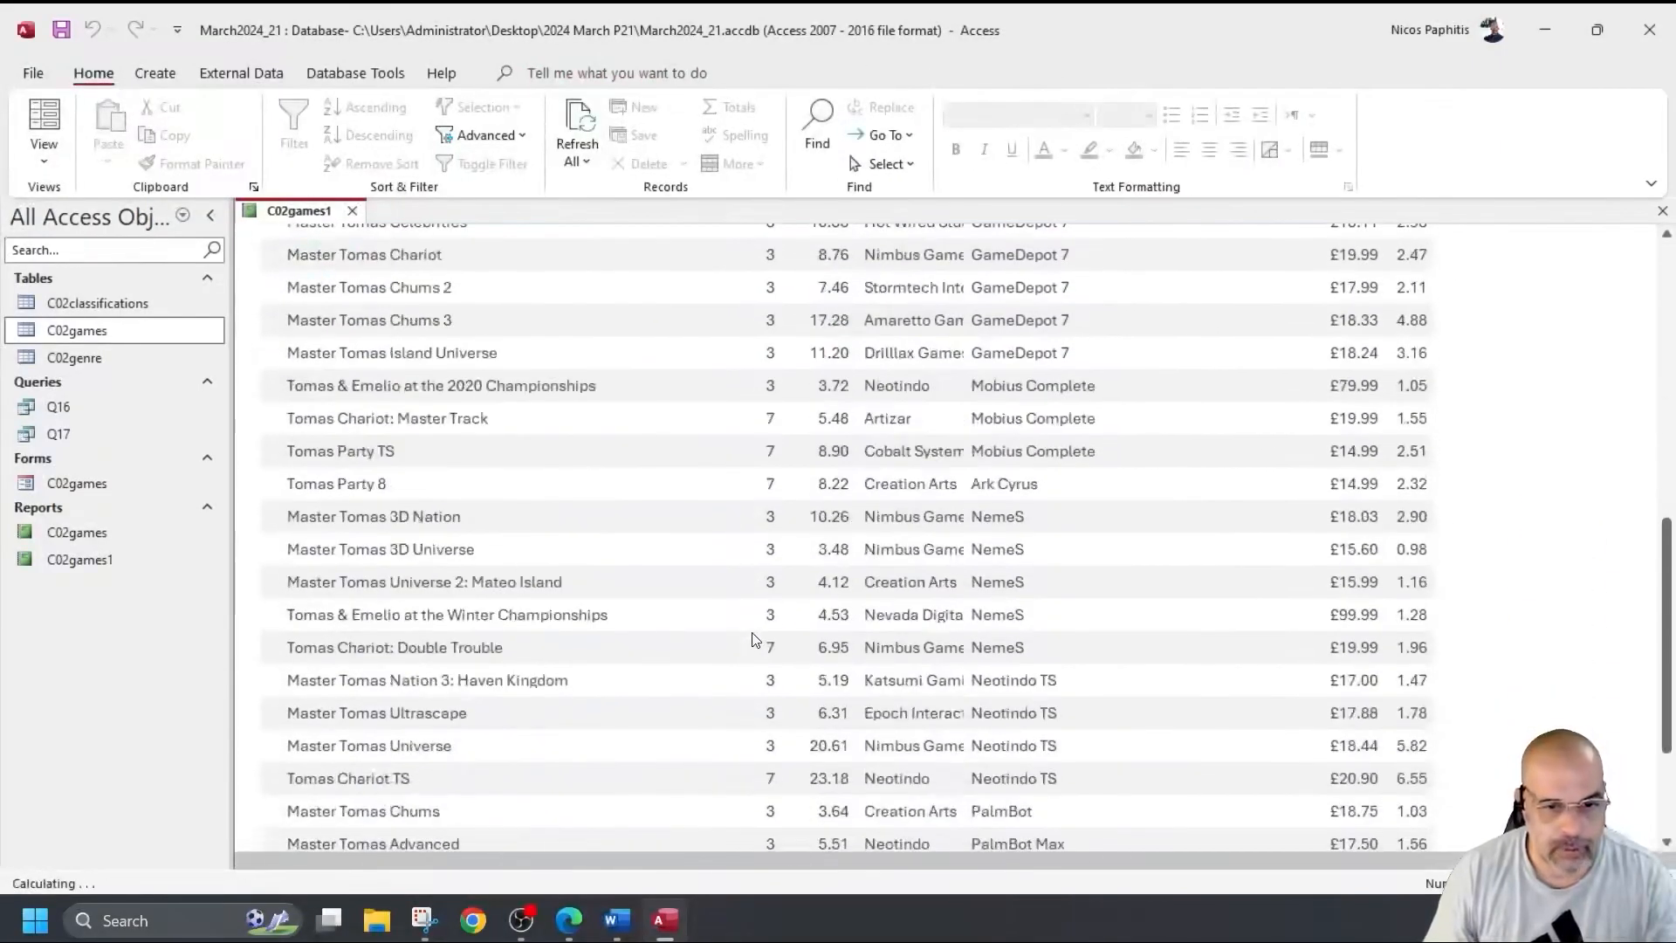
scroll(742, 602, "up", 6)
scroll(732, 569, "up", 1)
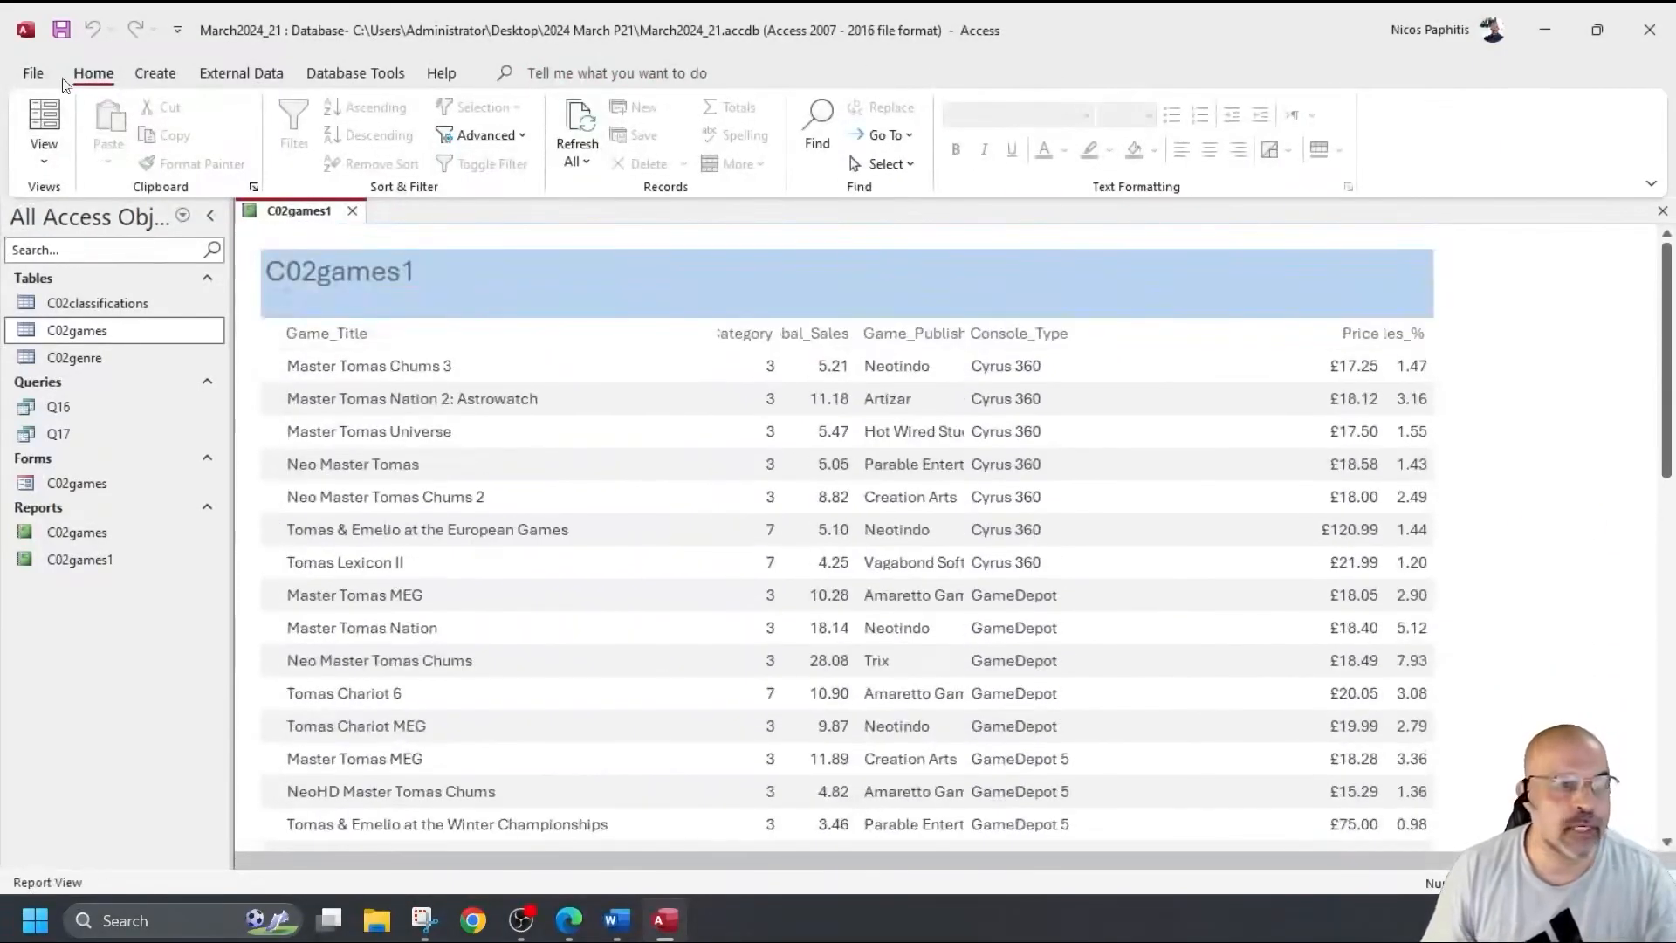
left_click(44, 160)
left_click(96, 341)
left_click_drag(678, 365, 622, 429)
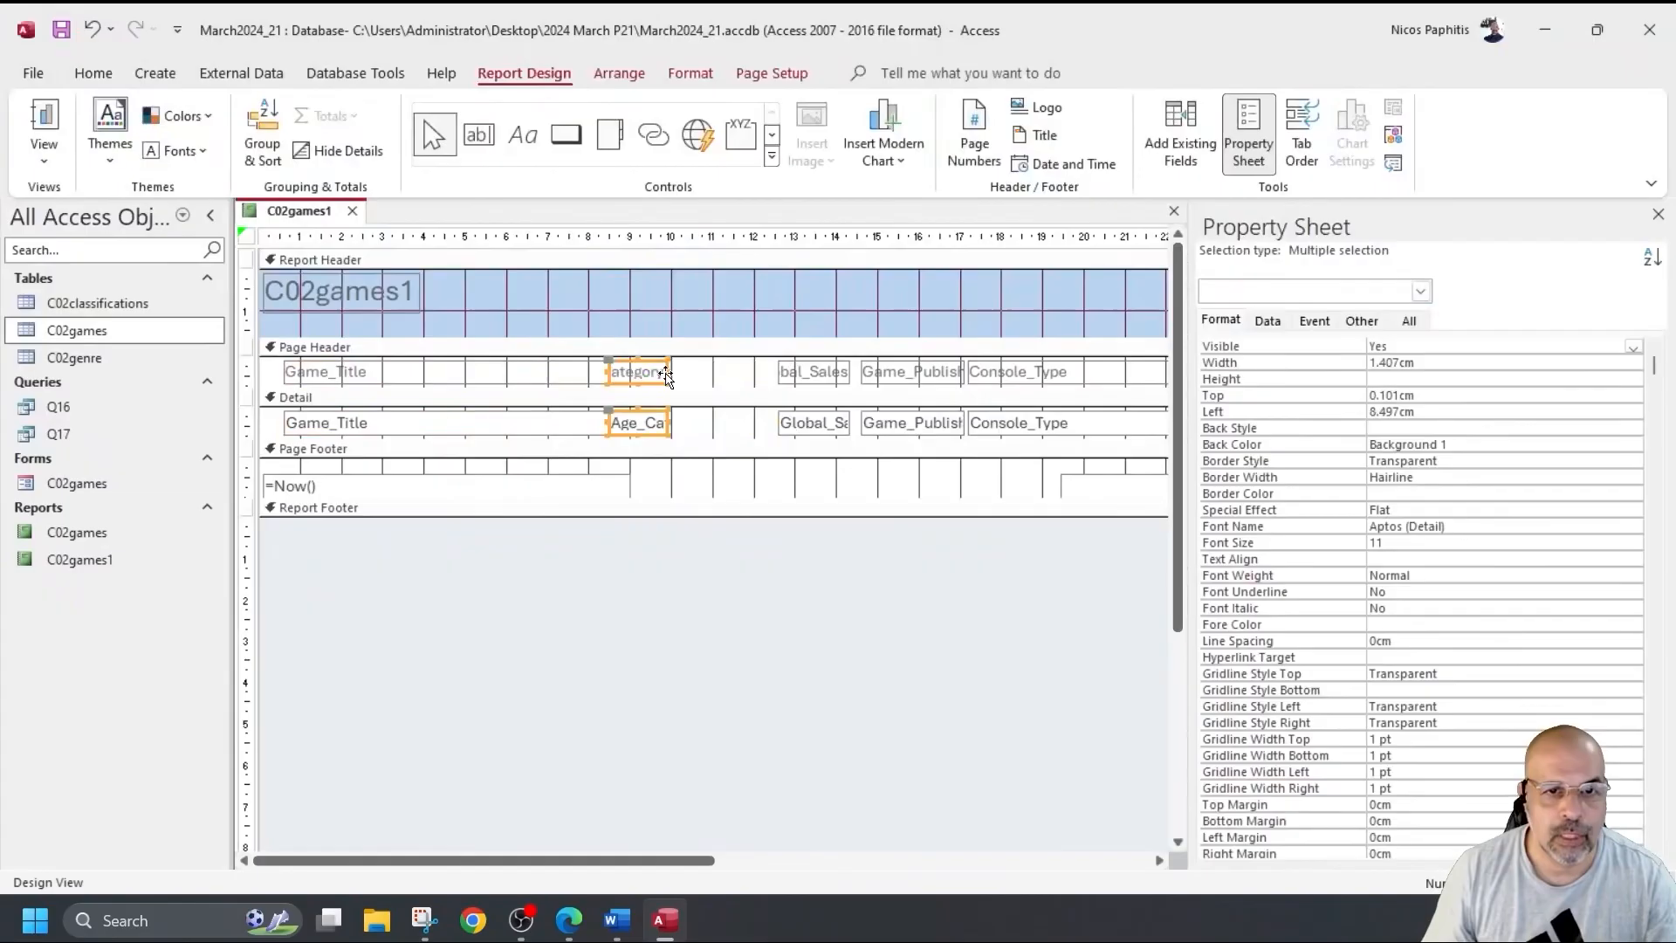
left_click_drag(667, 371, 697, 372)
double_click(697, 372)
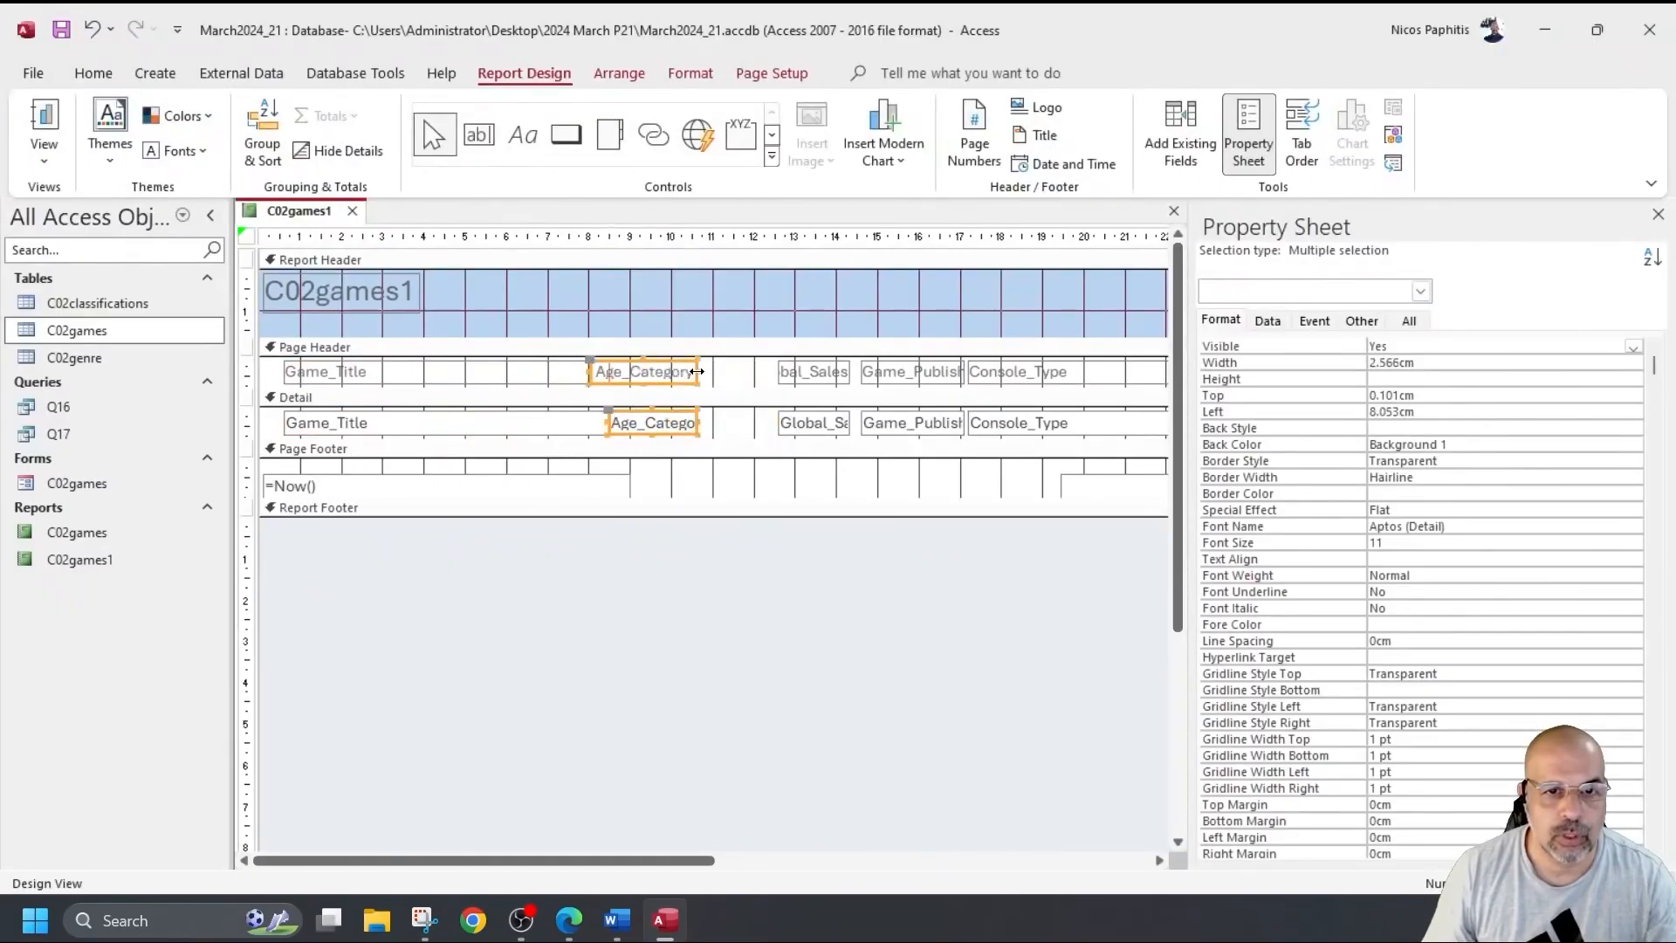
key("ctrl+z")
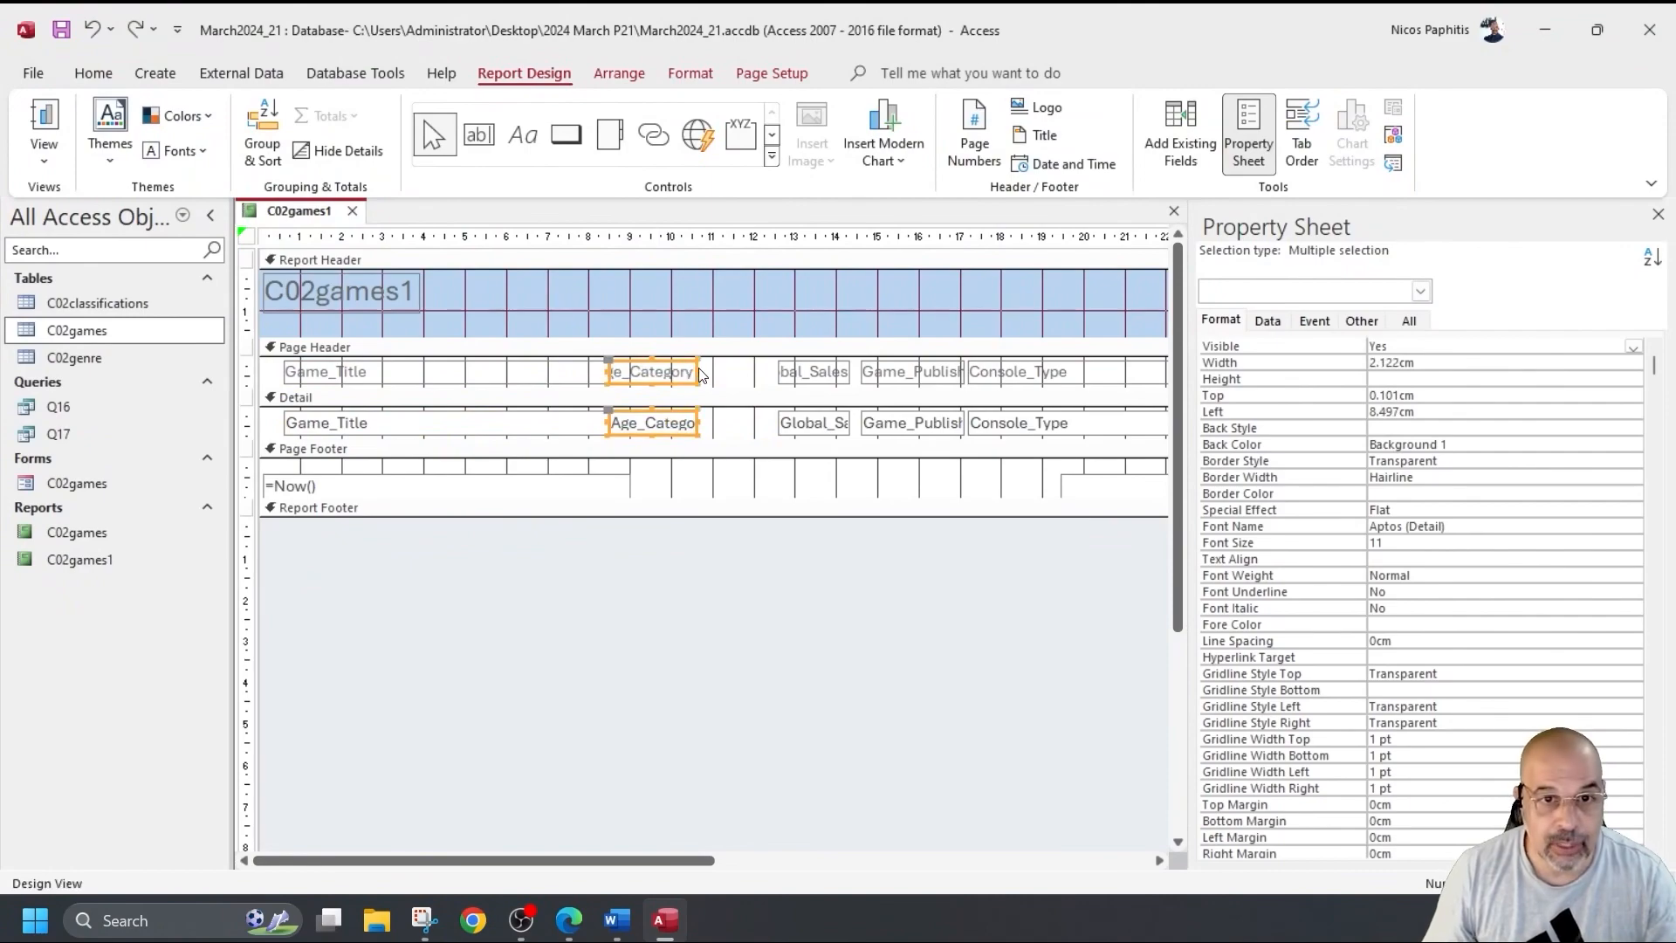
left_click_drag(698, 372, 724, 372)
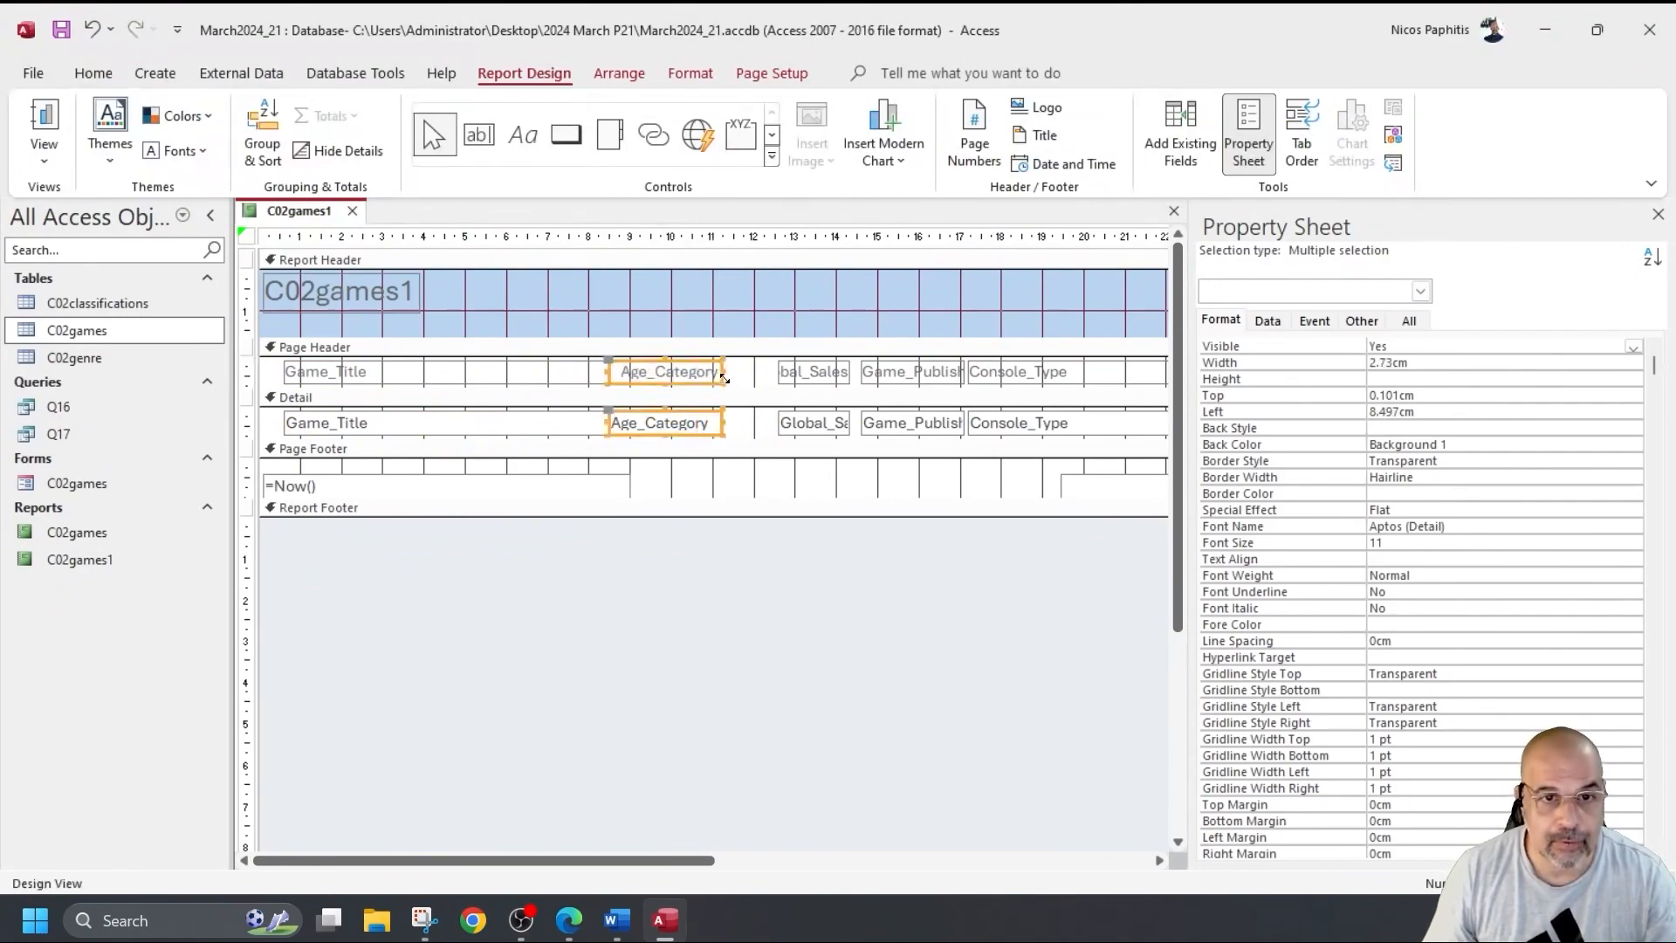
Check Age_Category in Report View, then select Global_Sales and review it with real data.
left_click(48, 117)
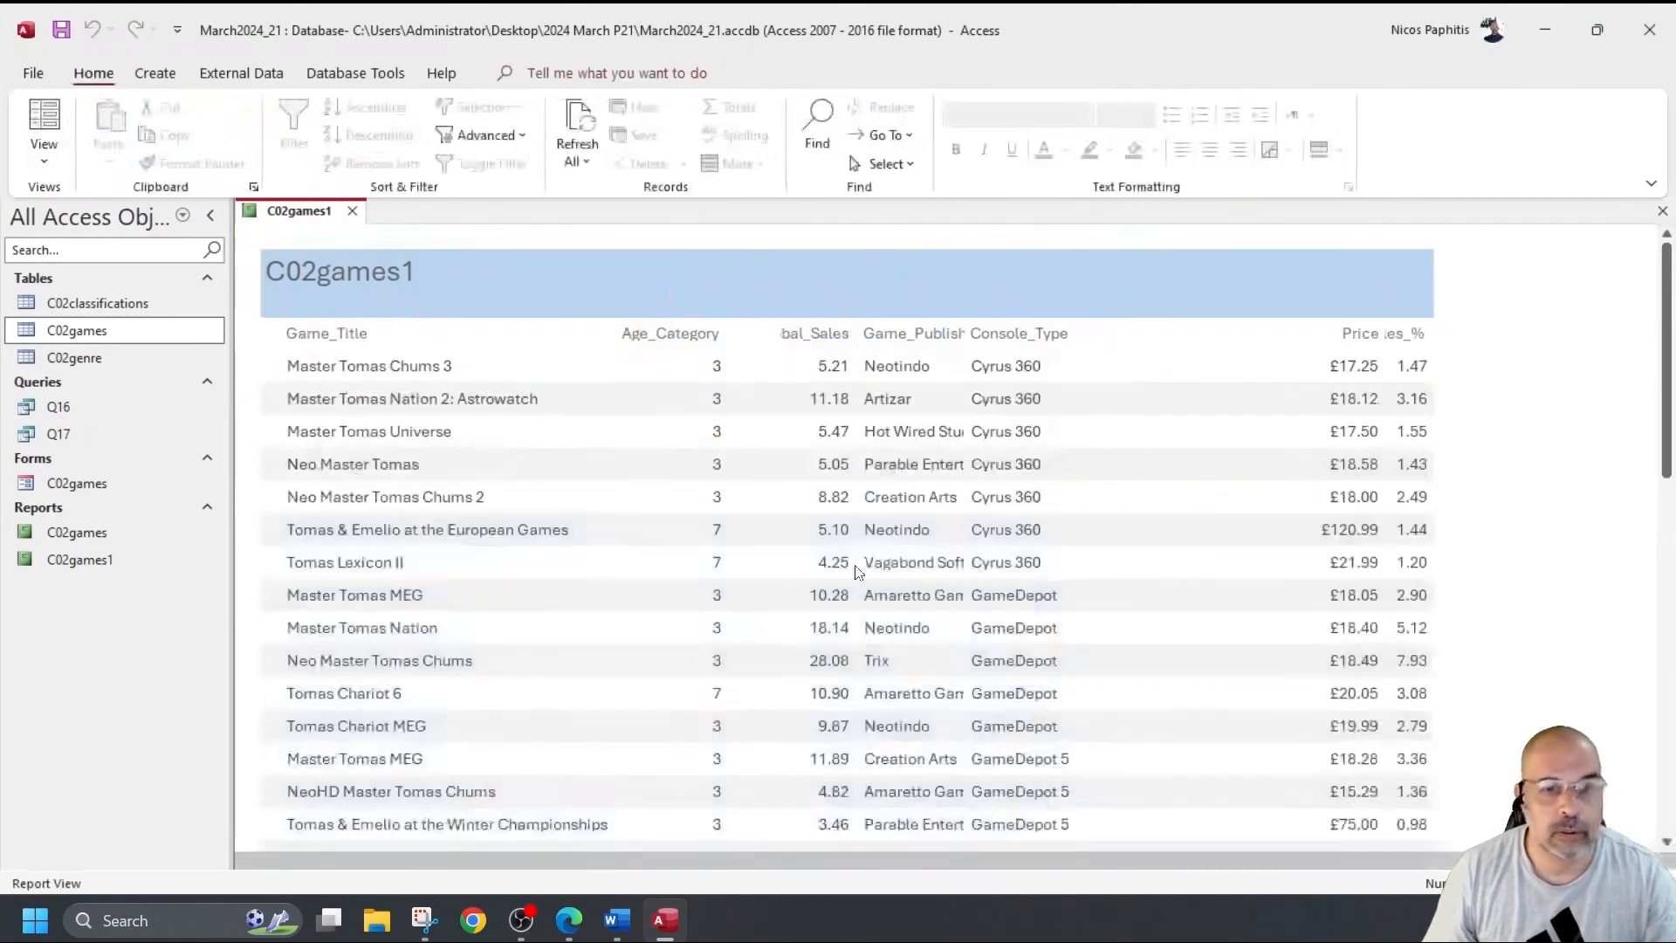
left_click(44, 157)
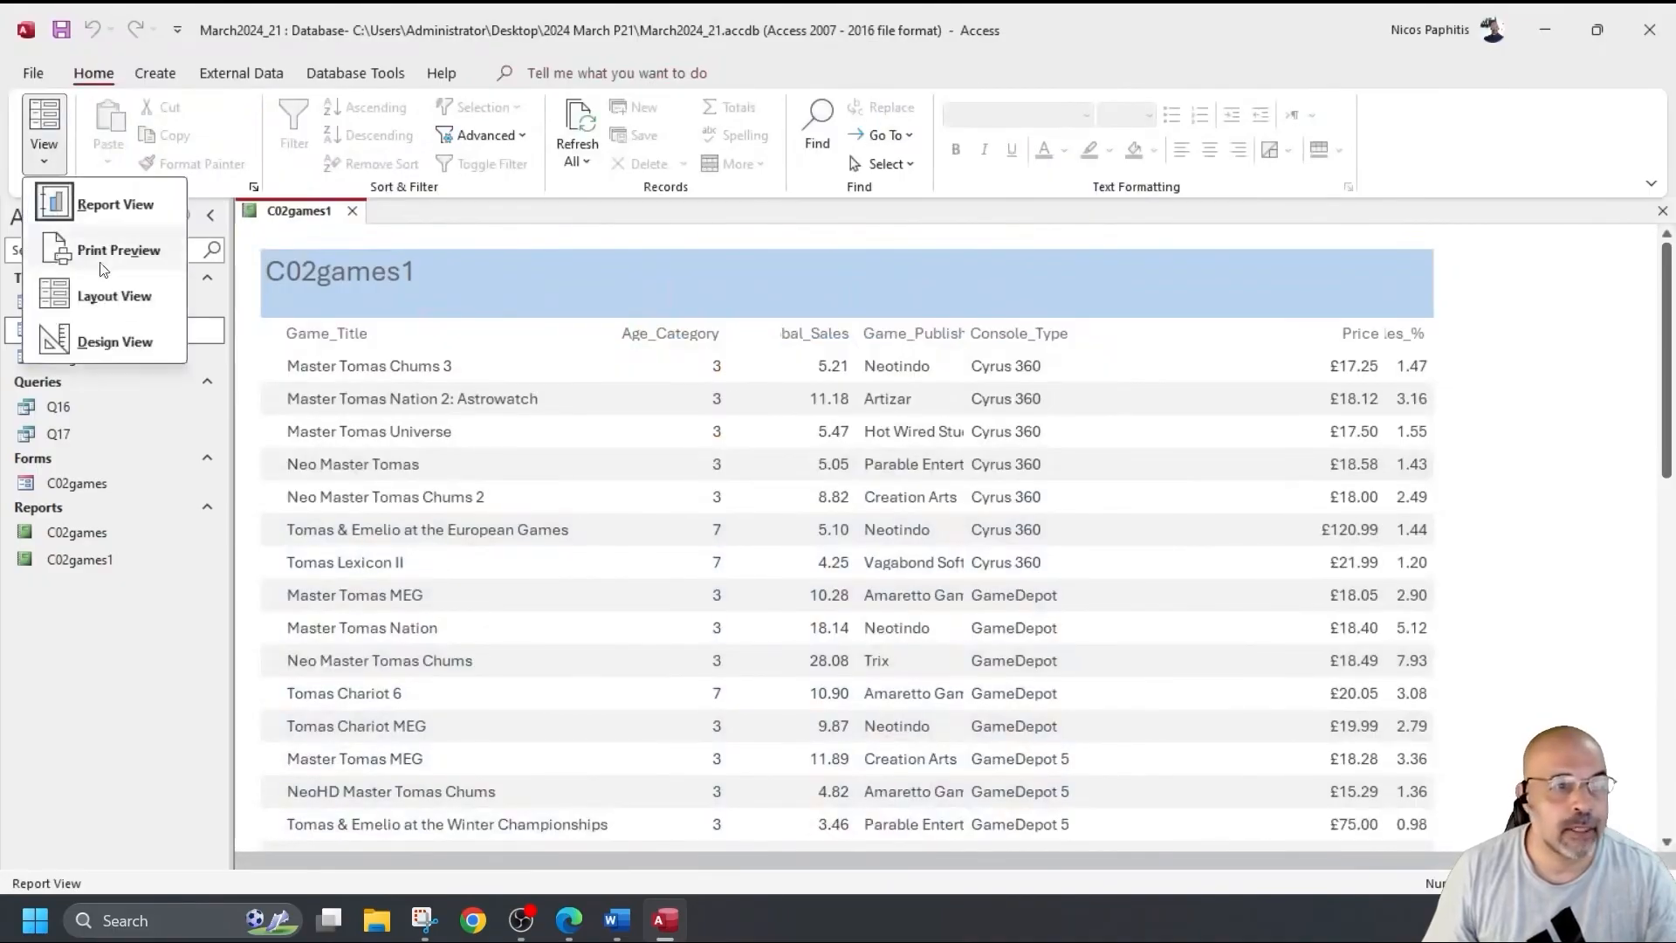
left_click(111, 340)
left_click_drag(748, 381, 819, 372)
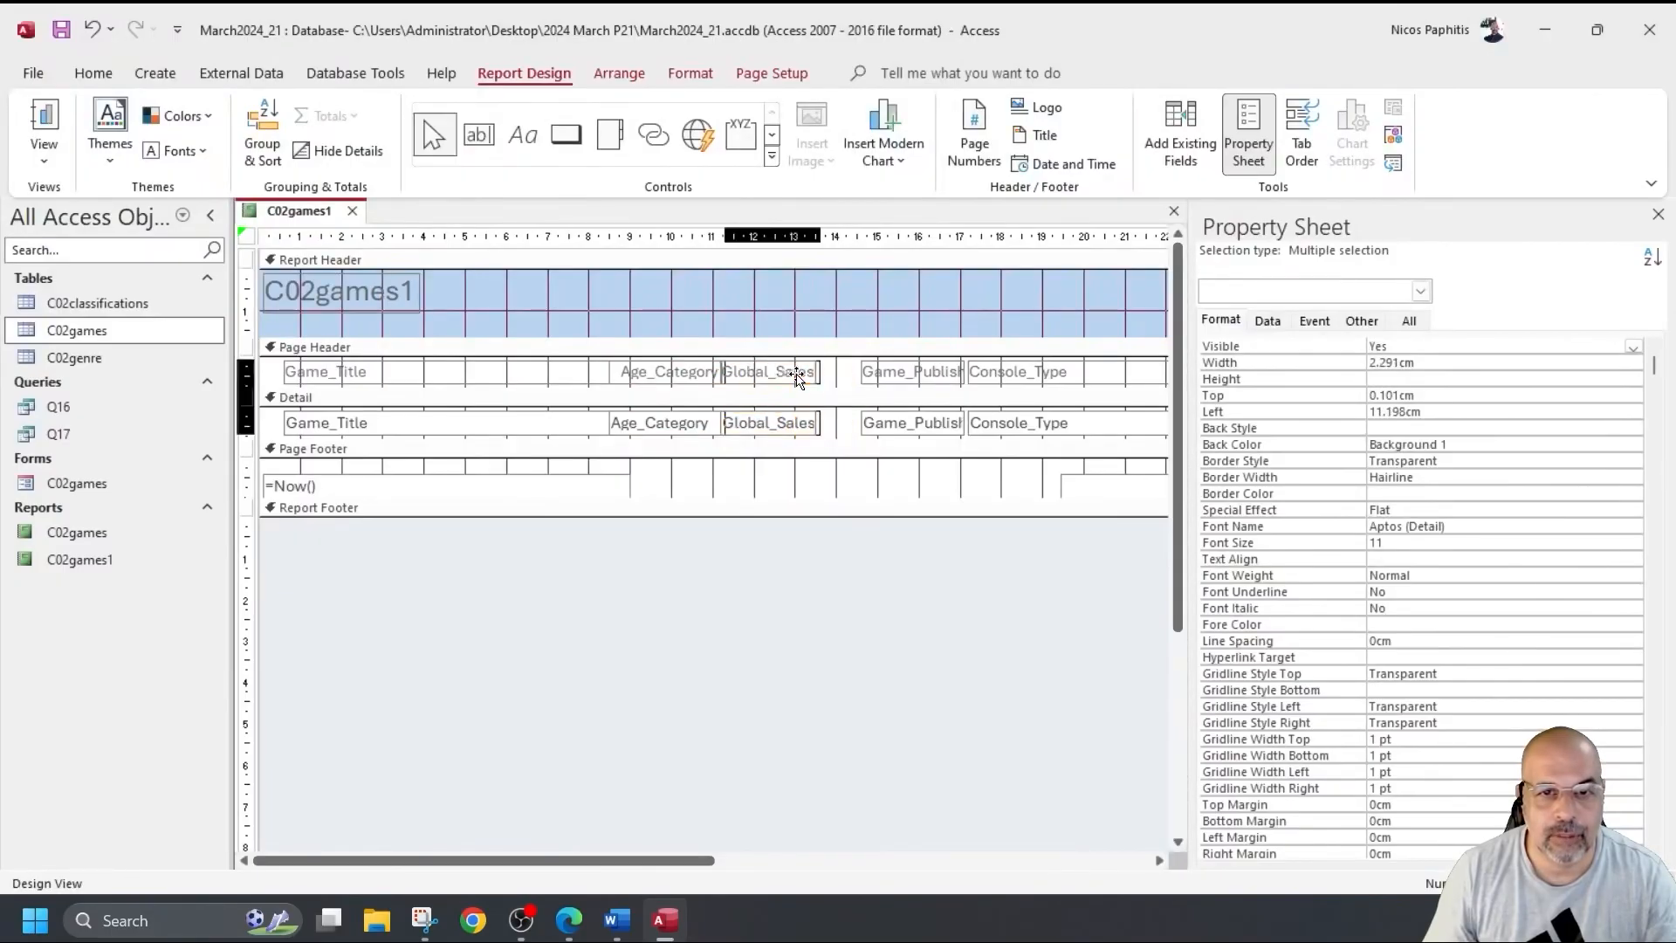
left_click(44, 127)
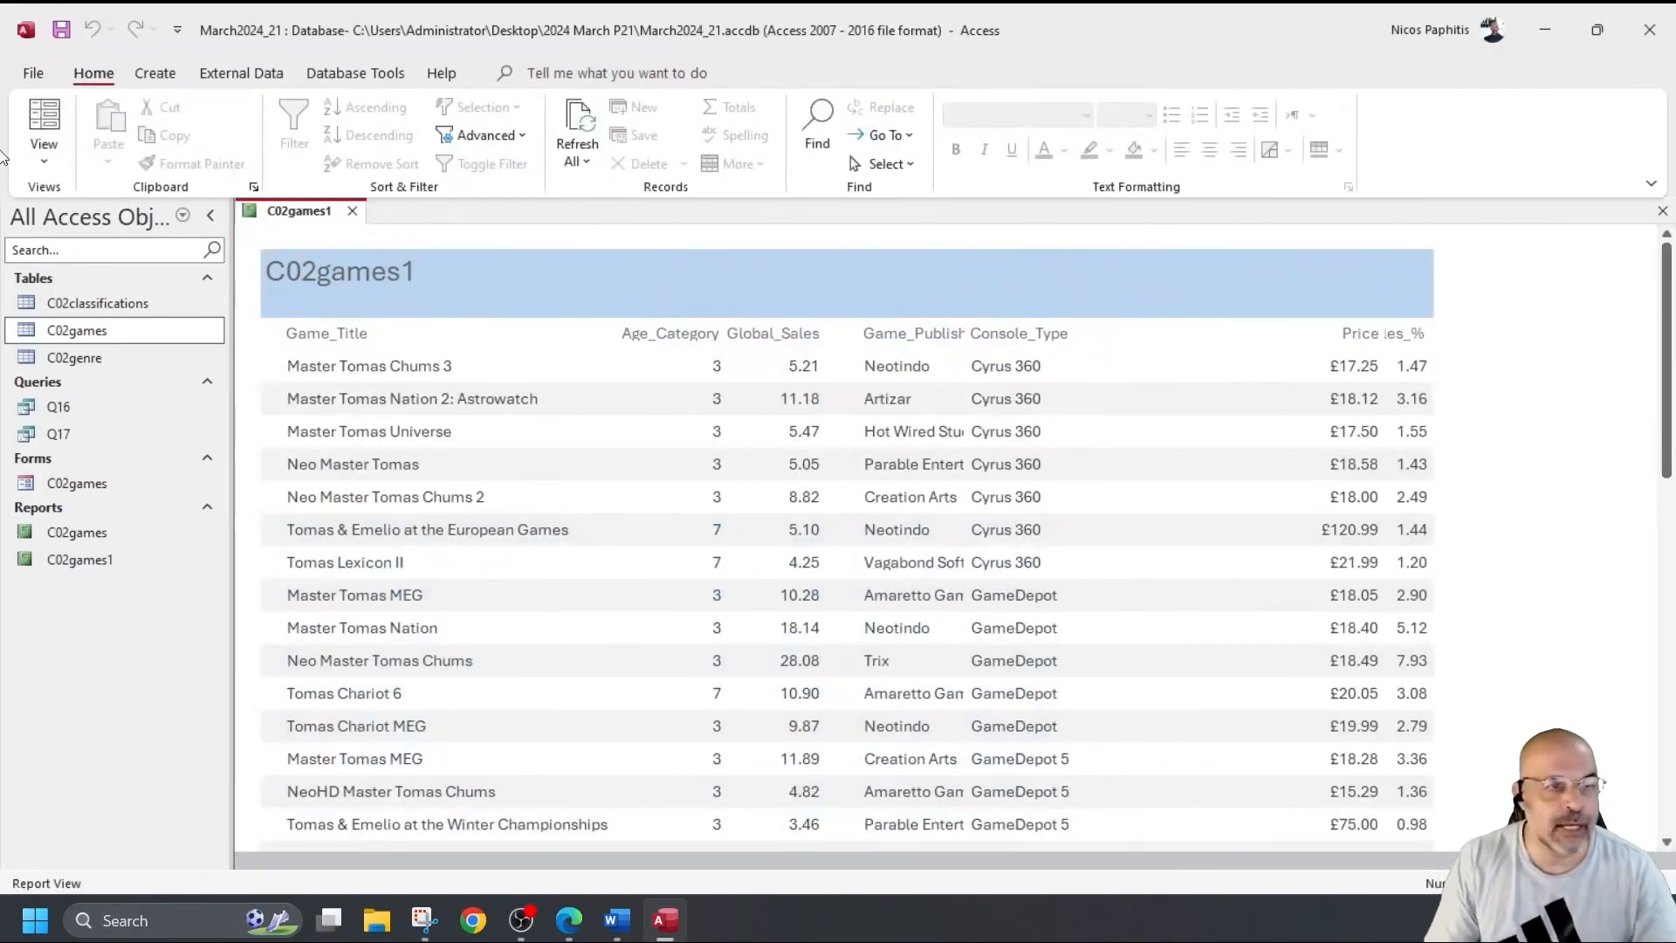
left_click(44, 157)
left_click(74, 344)
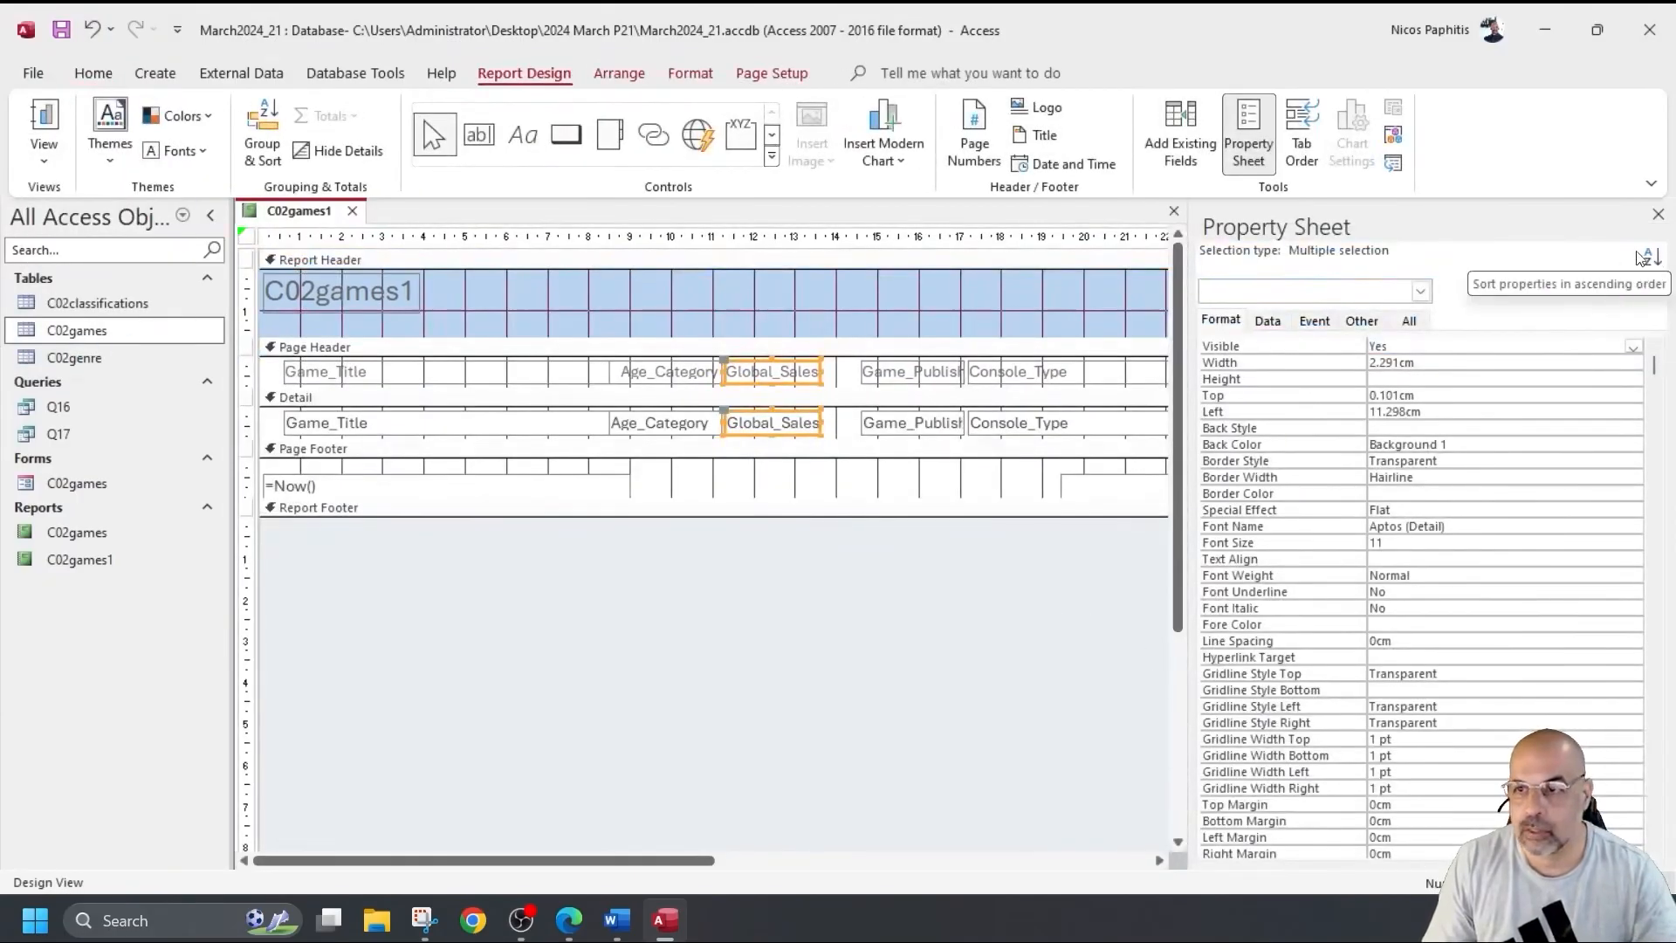
Move Console_Type right and widen Game_Publisher to show names like Parable Entertainment.
left_click(1658, 214)
left_click(1008, 382)
left_click(998, 412, "shift")
left_click_drag(966, 370, 1117, 370)
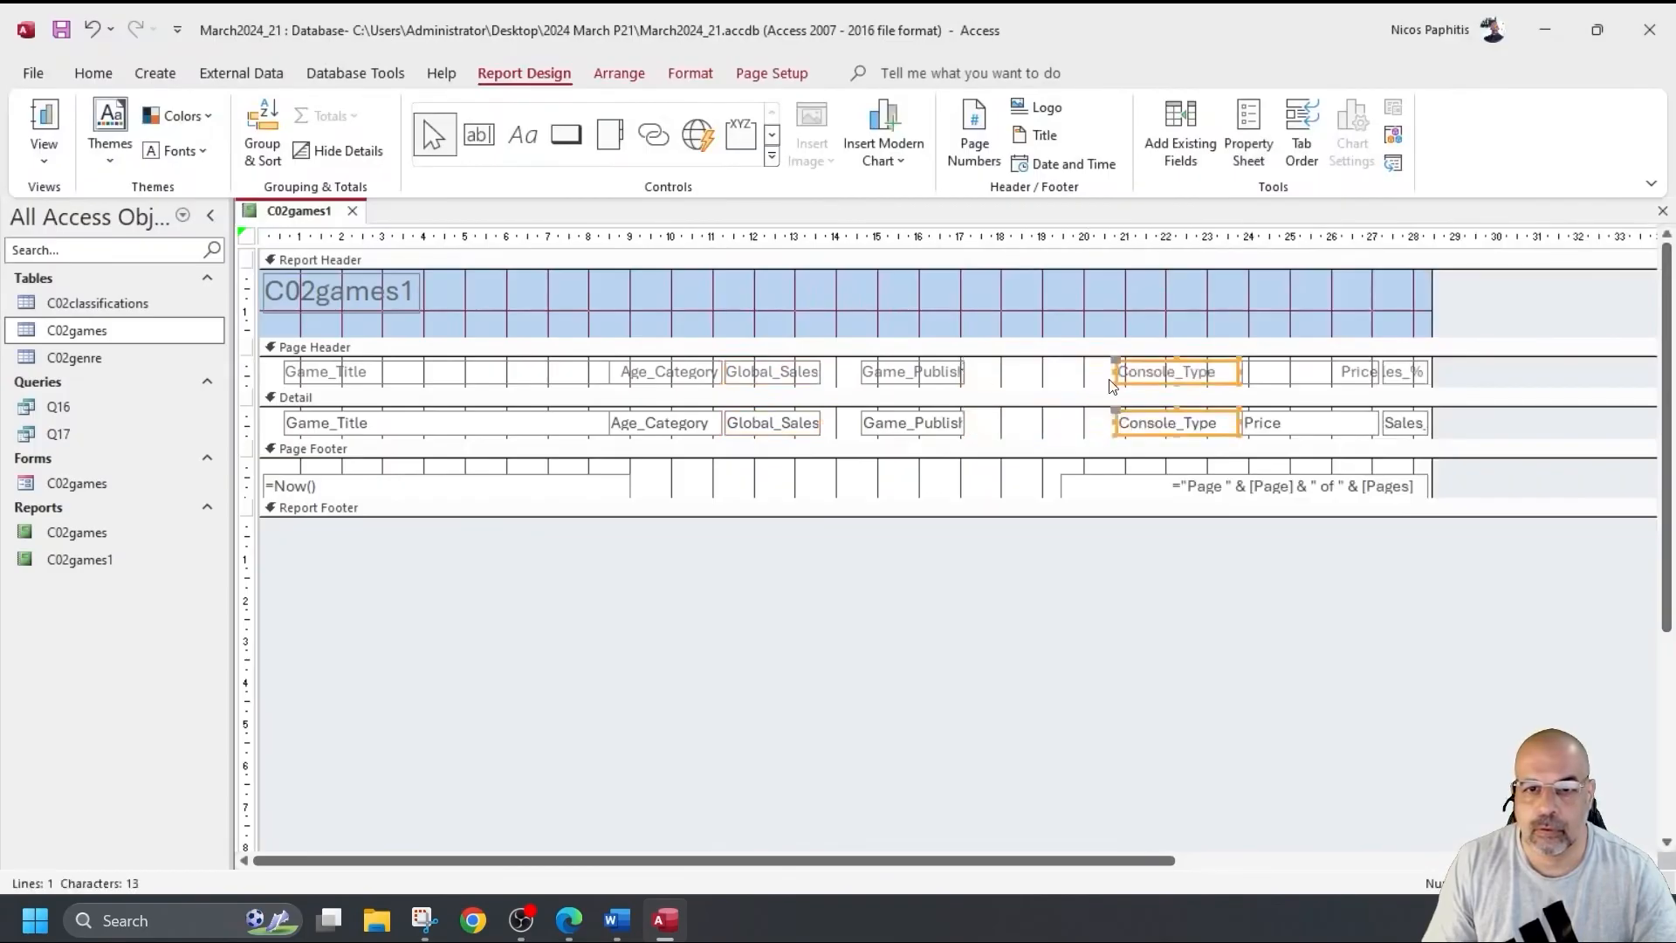
left_click(927, 371)
left_click_drag(927, 371, 969, 373)
left_click(44, 118)
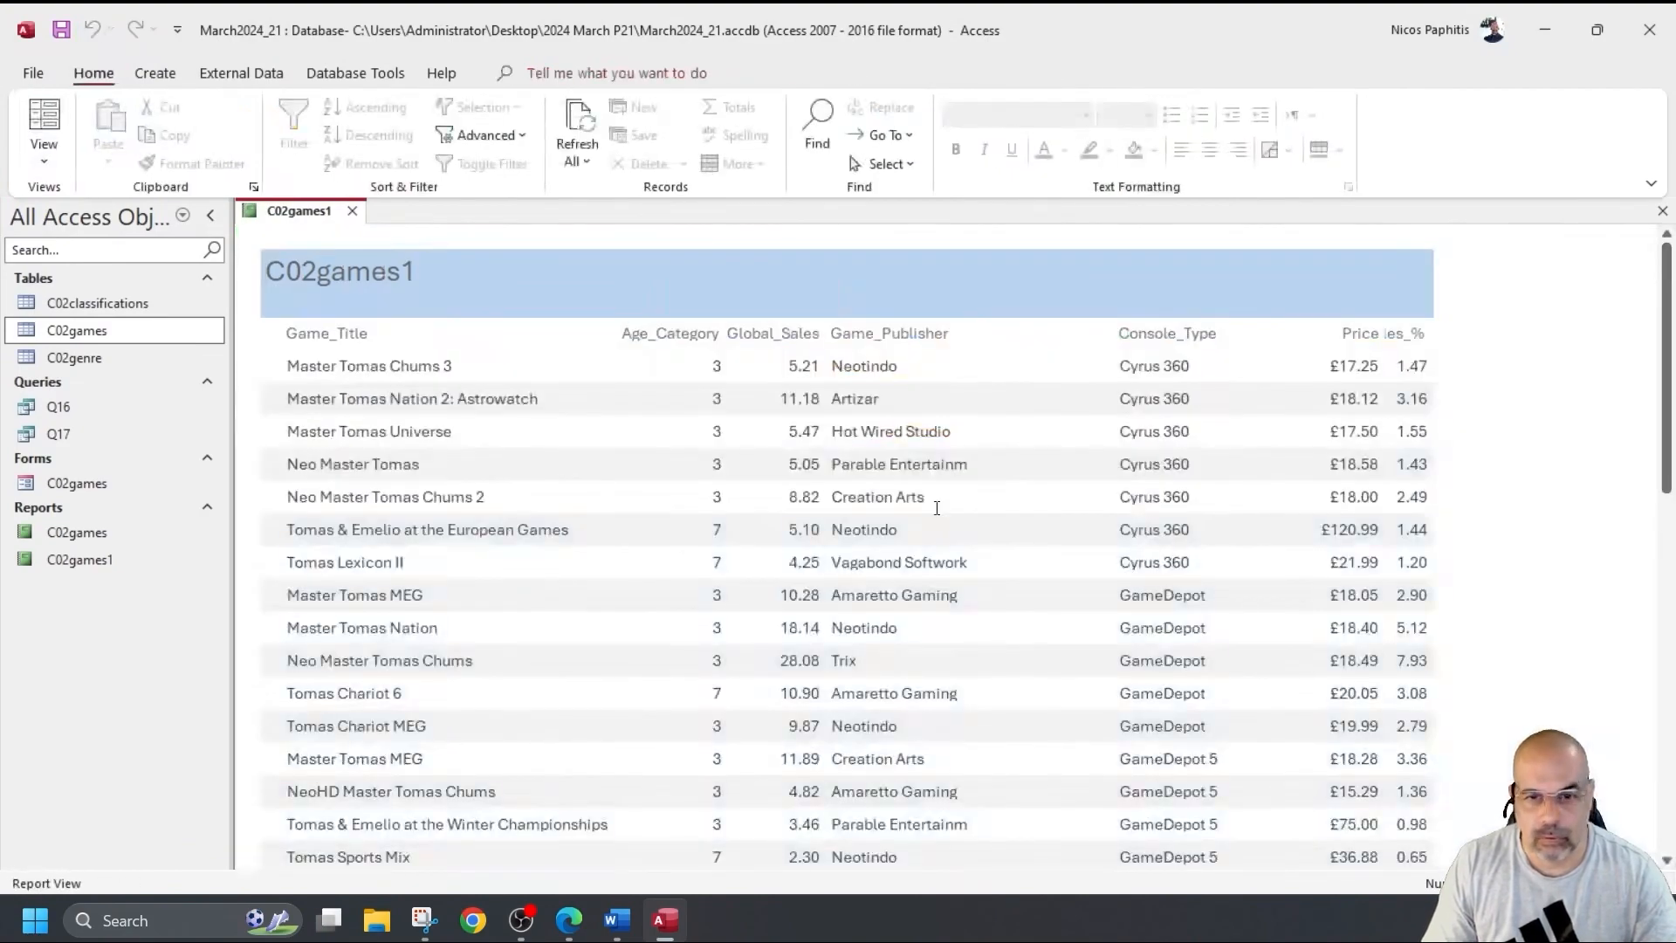
scroll(937, 508, "down", 2)
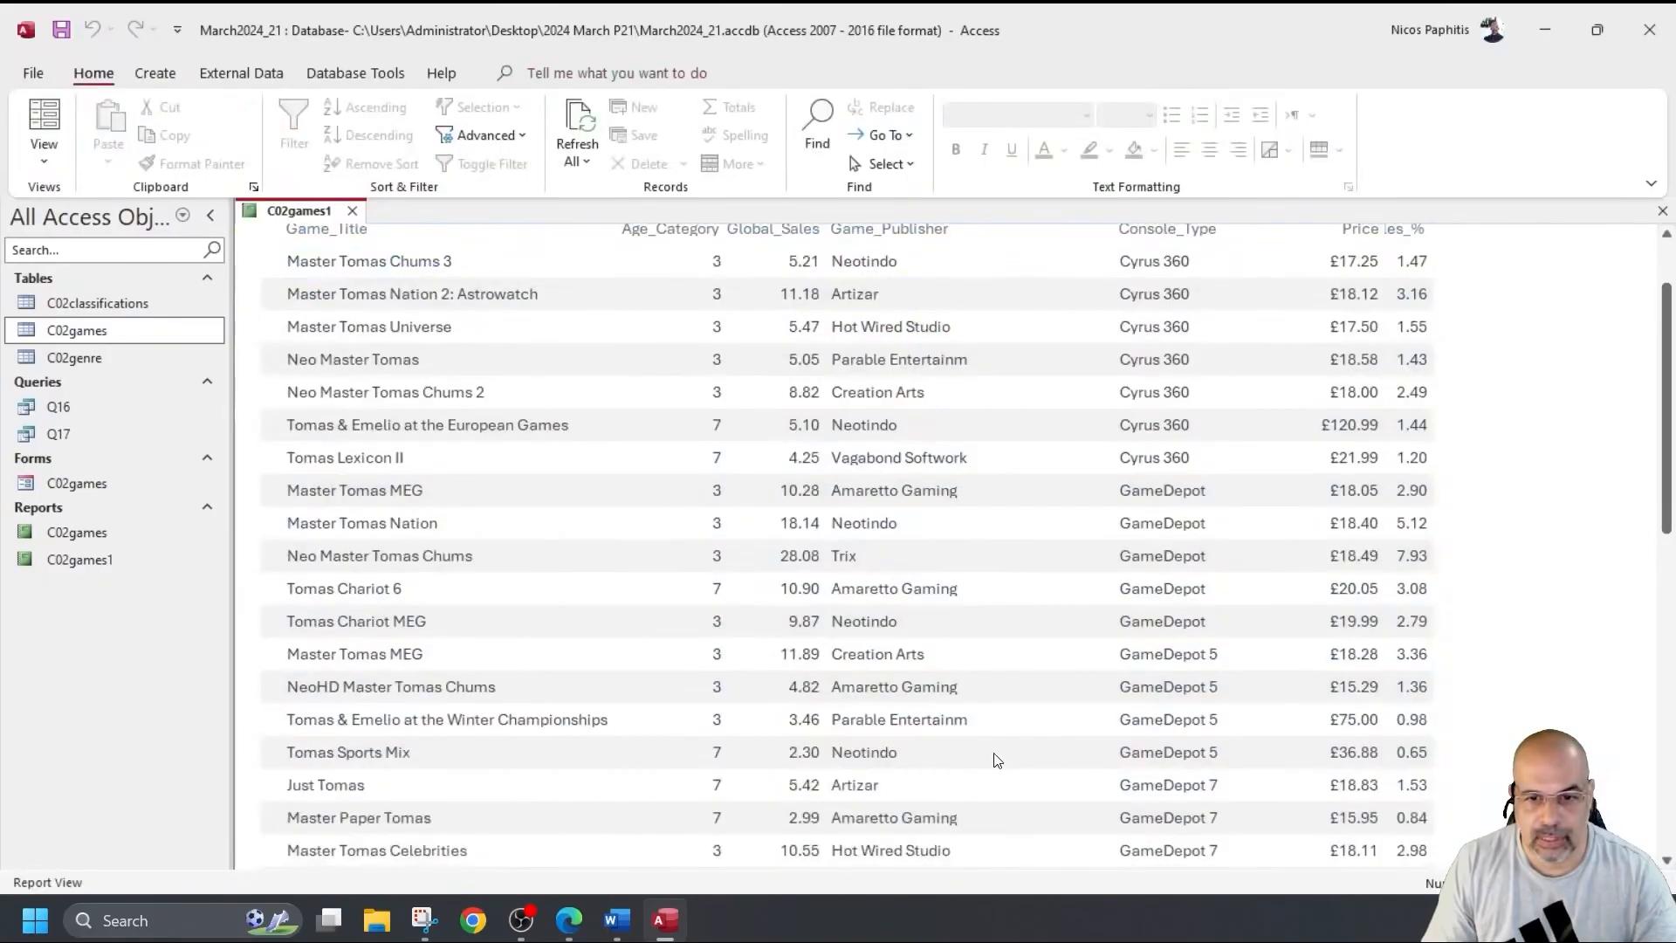
left_click(44, 157)
left_click(104, 340)
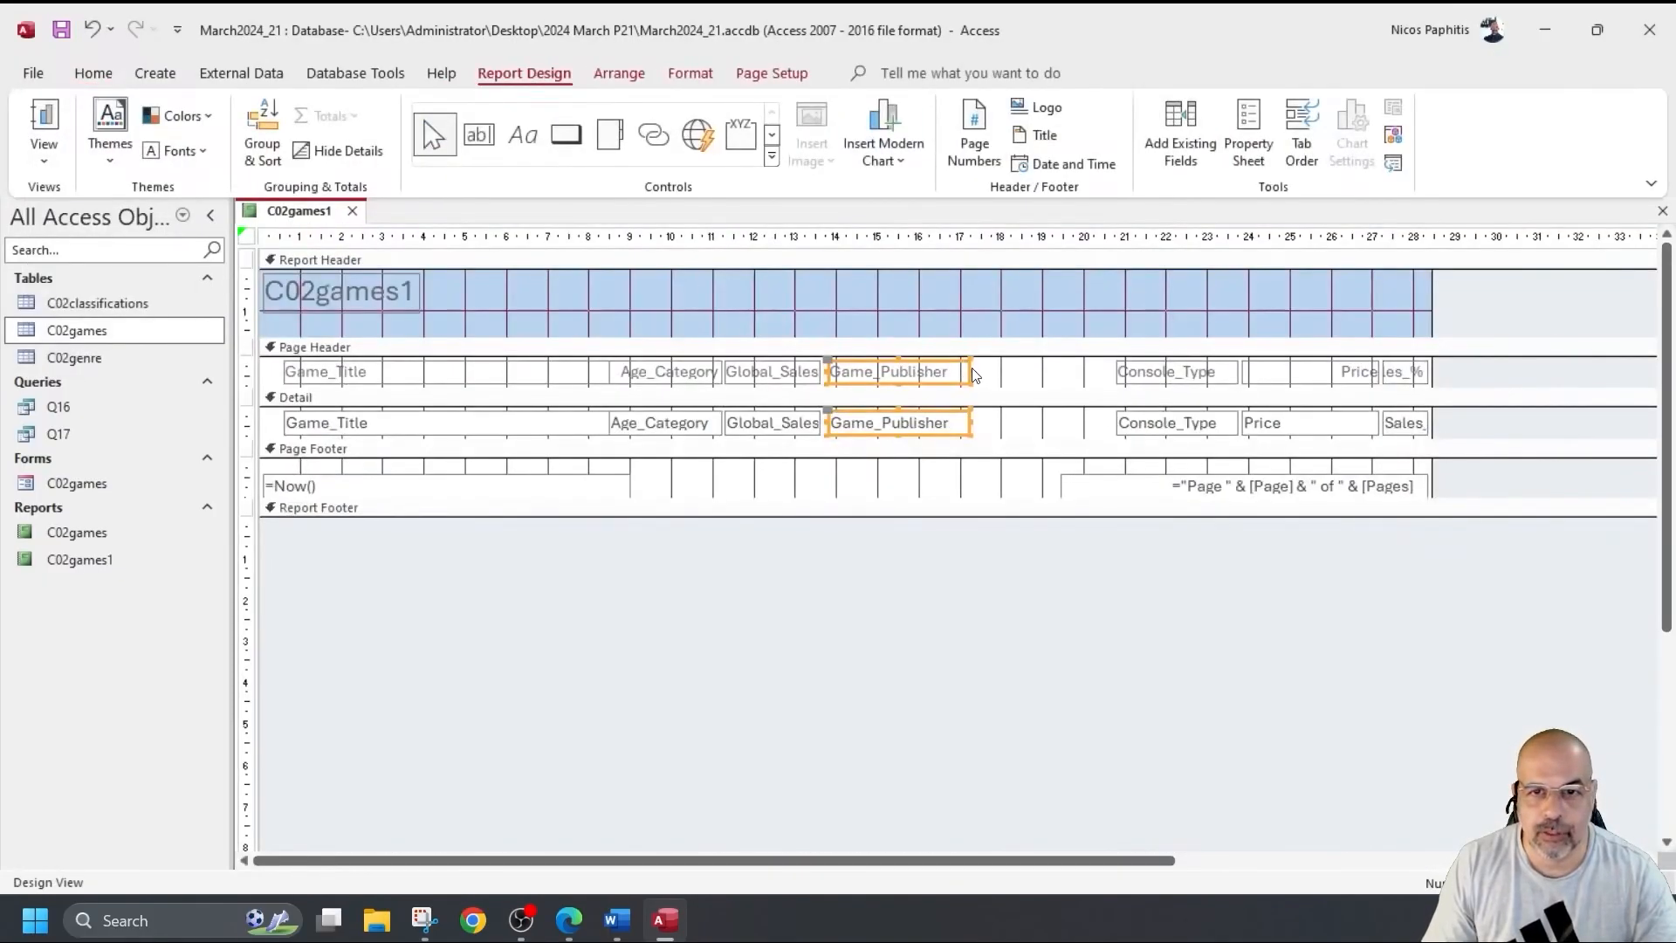
left_click_drag(972, 370, 1015, 370)
left_click(43, 118)
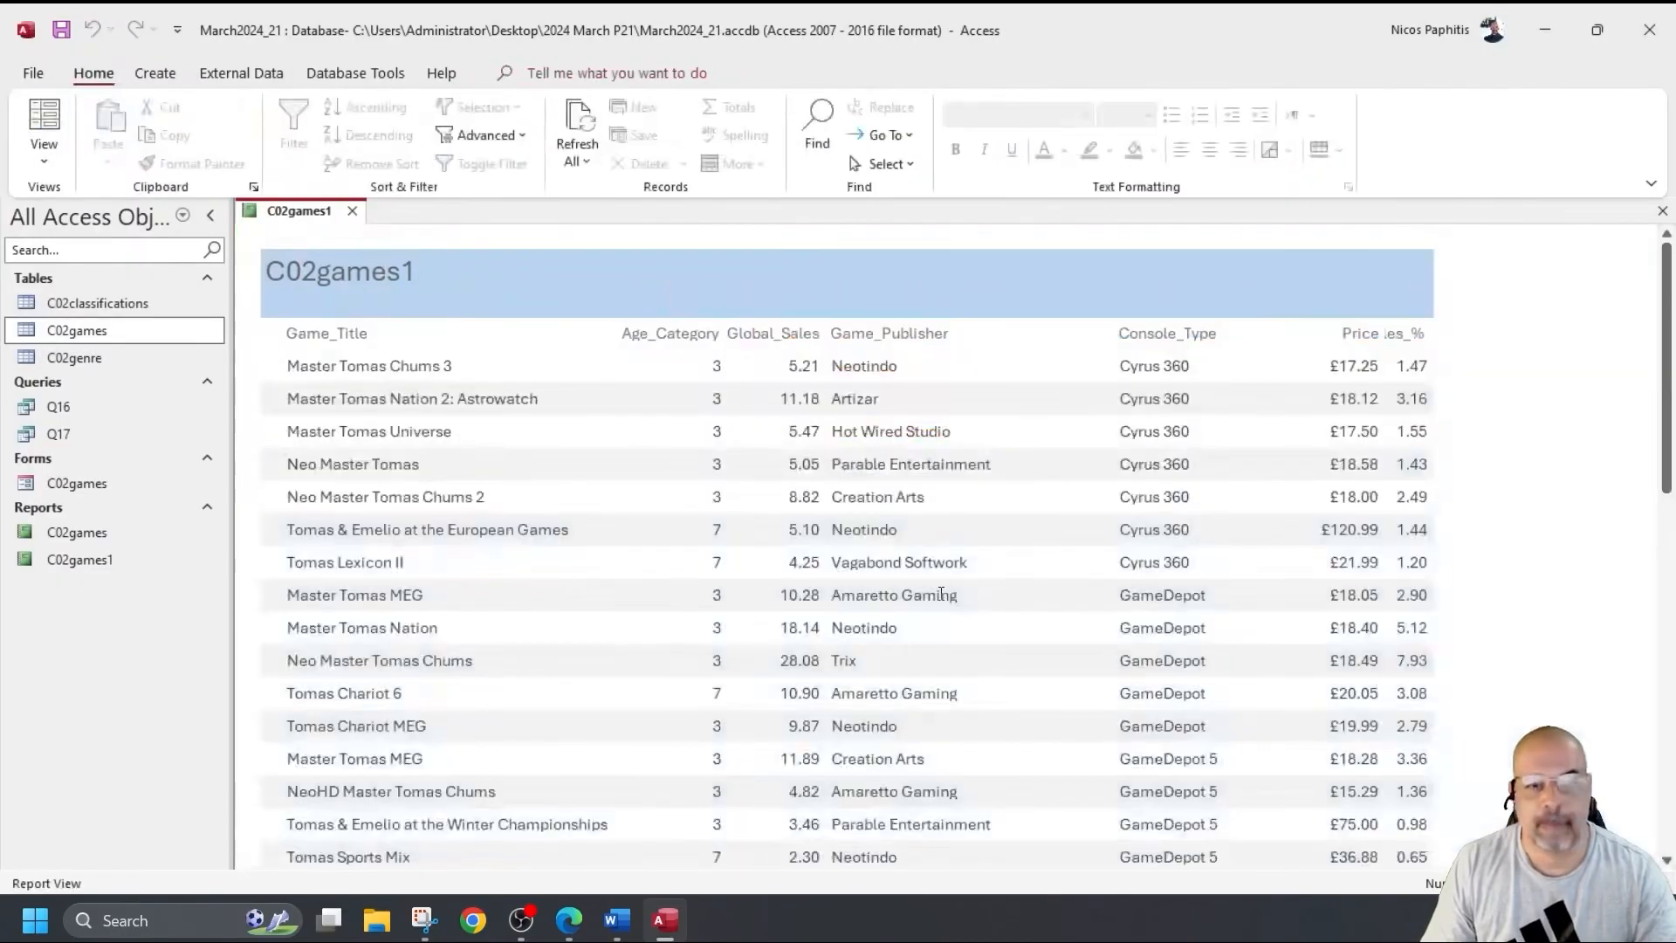
Widen the Game_Publisher column in Design View so publisher names fit, then preview it.
scroll(1004, 611, "down", 3)
scroll(951, 611, "down", 3)
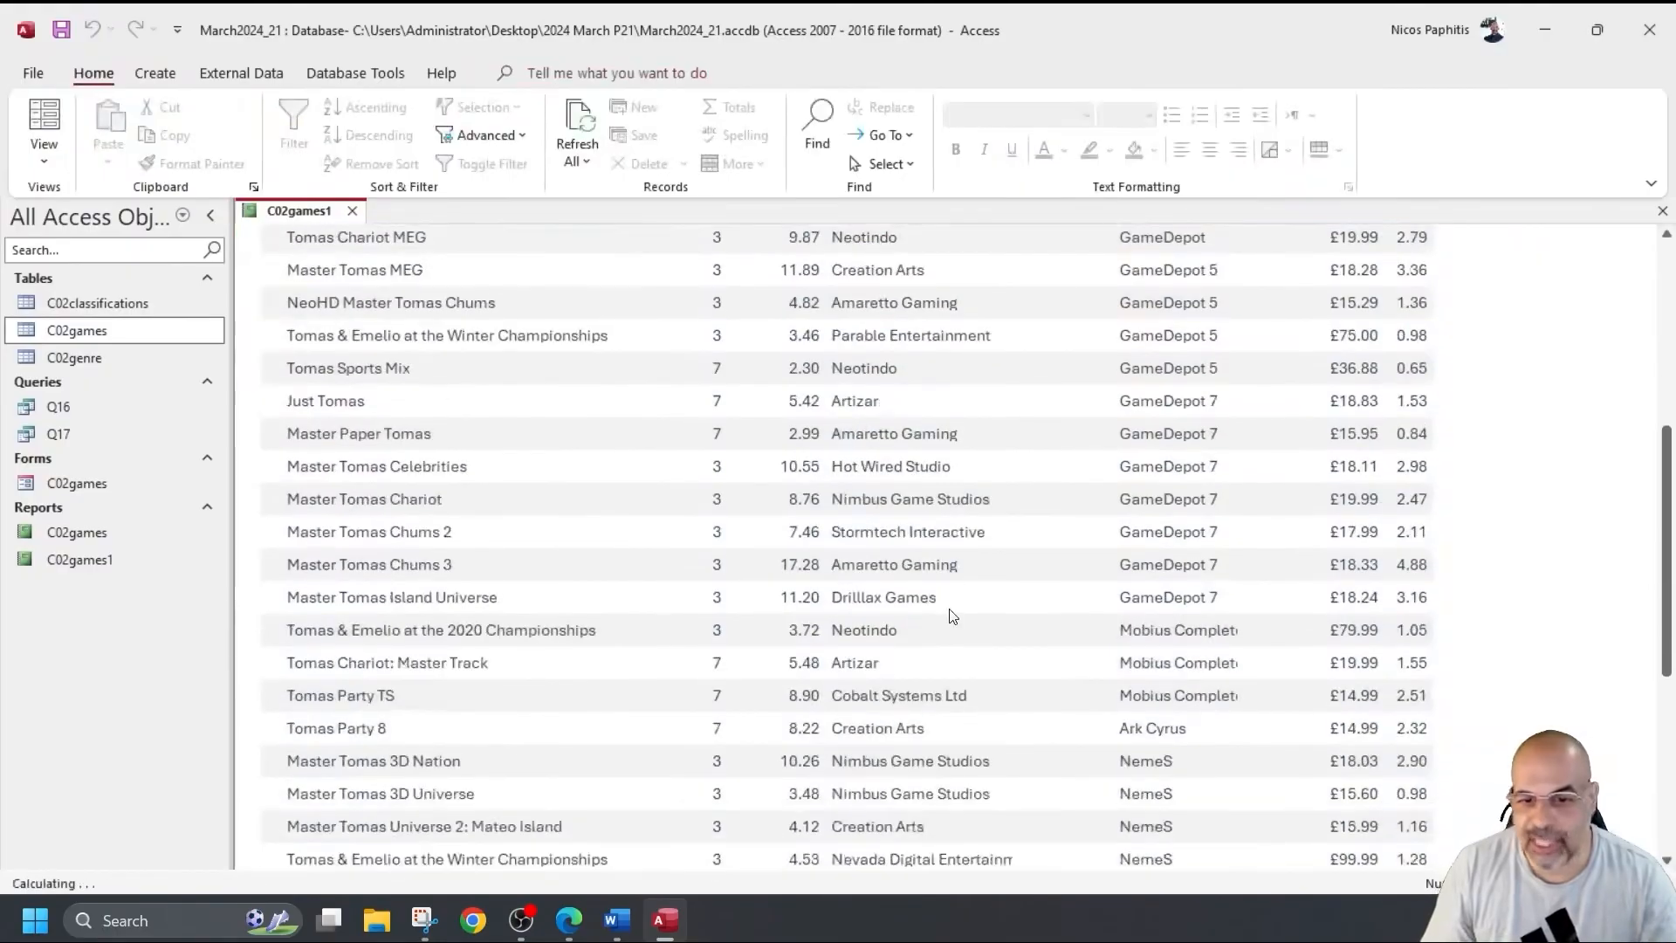
scroll(930, 624, "down", 1)
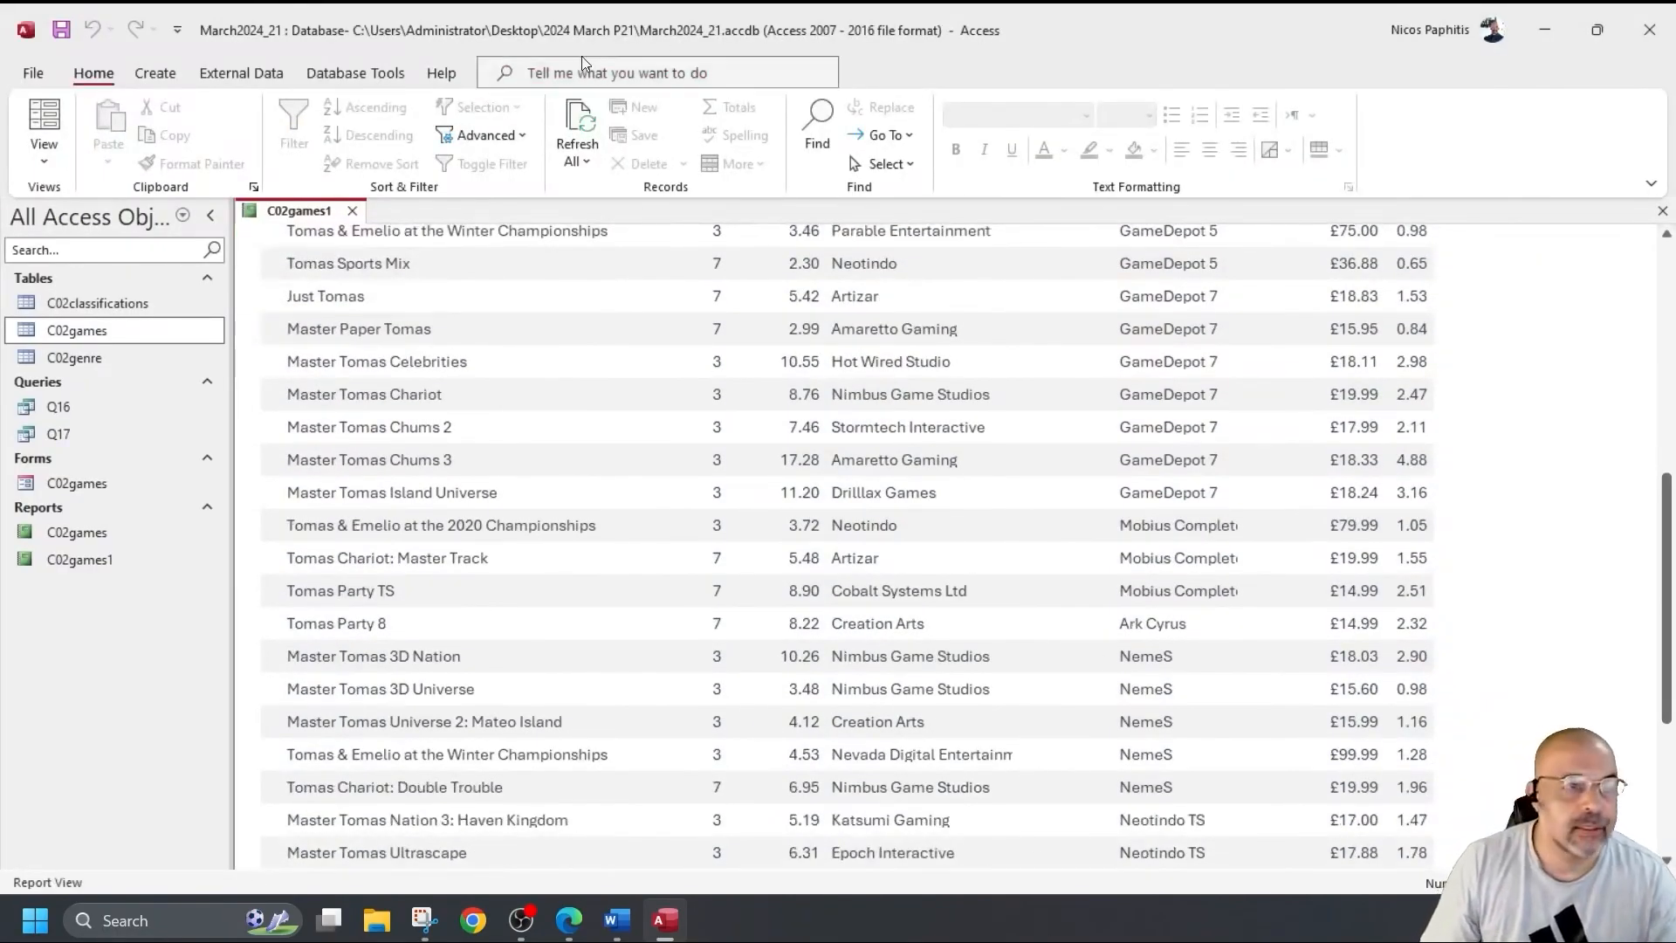
left_click(45, 158)
left_click(105, 340)
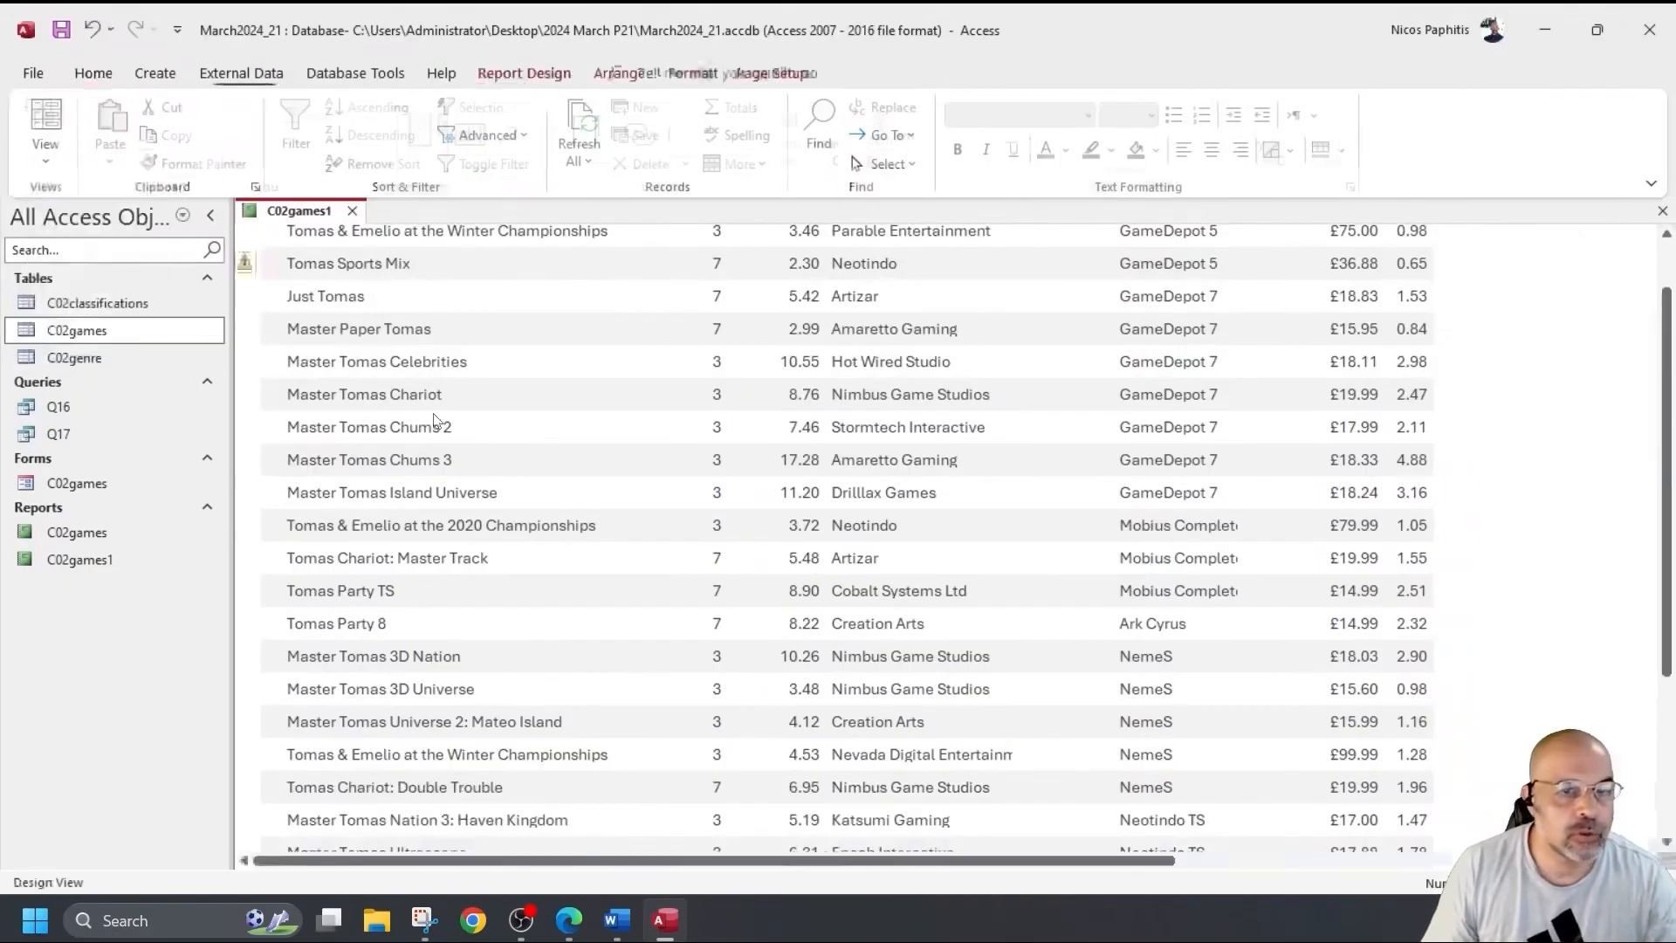
left_click_drag(1013, 370, 1061, 370)
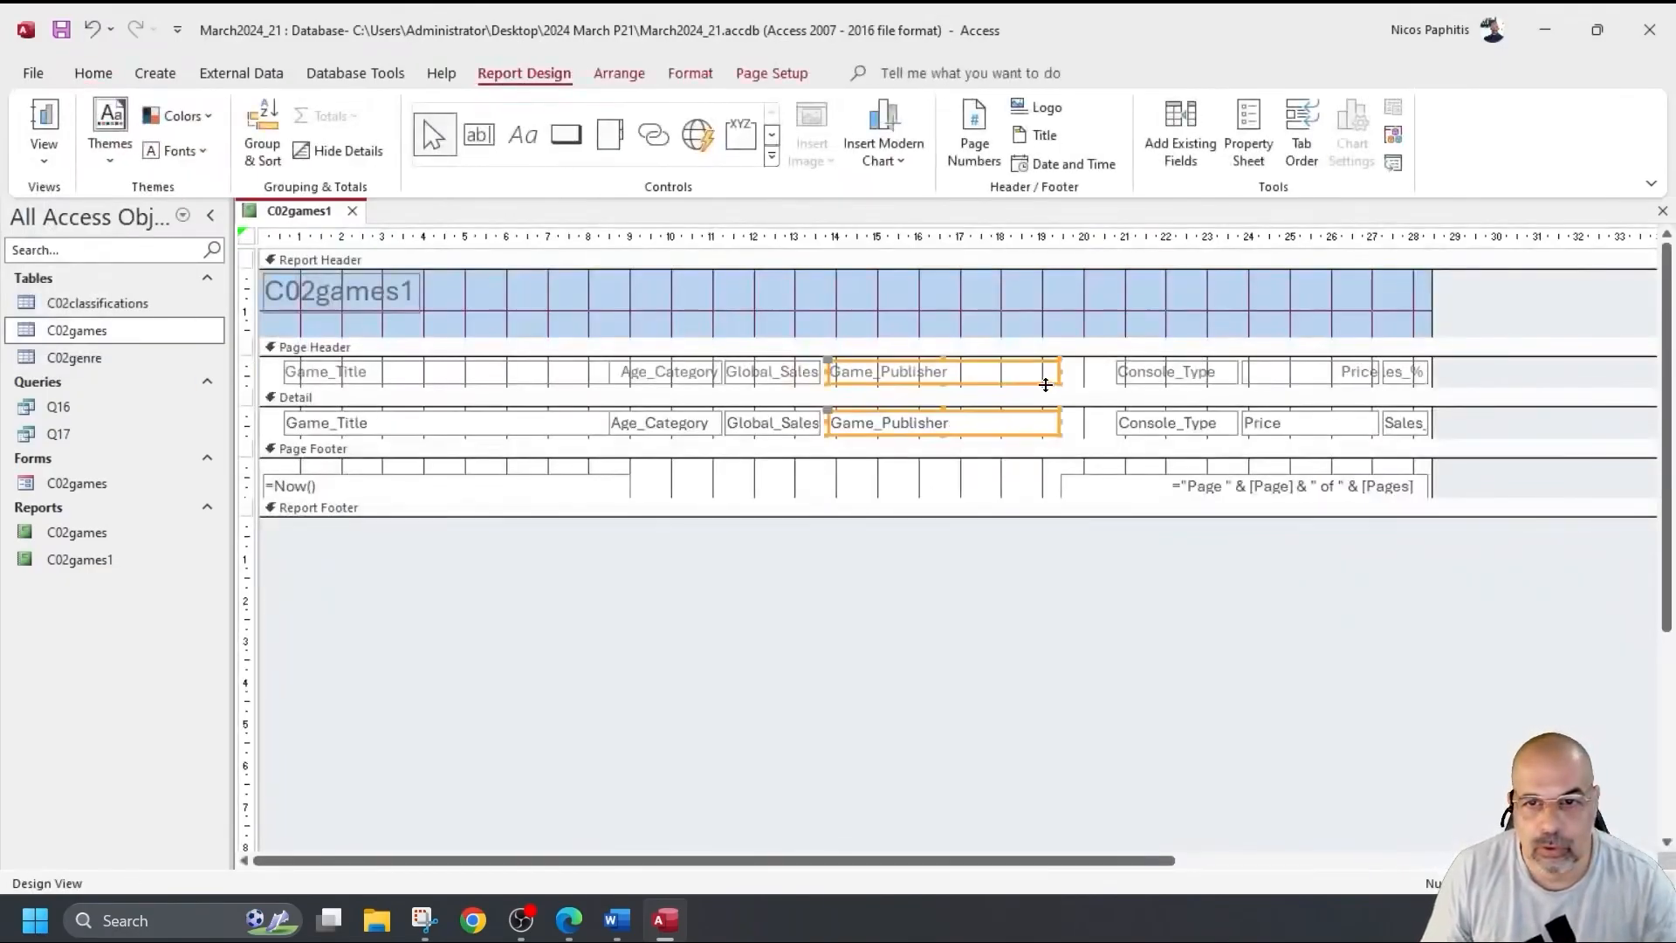
left_click(41, 118)
Shift the Console_Type label and field left, next to the wider Game_Publisher column.
scroll(1059, 606, "down", 5)
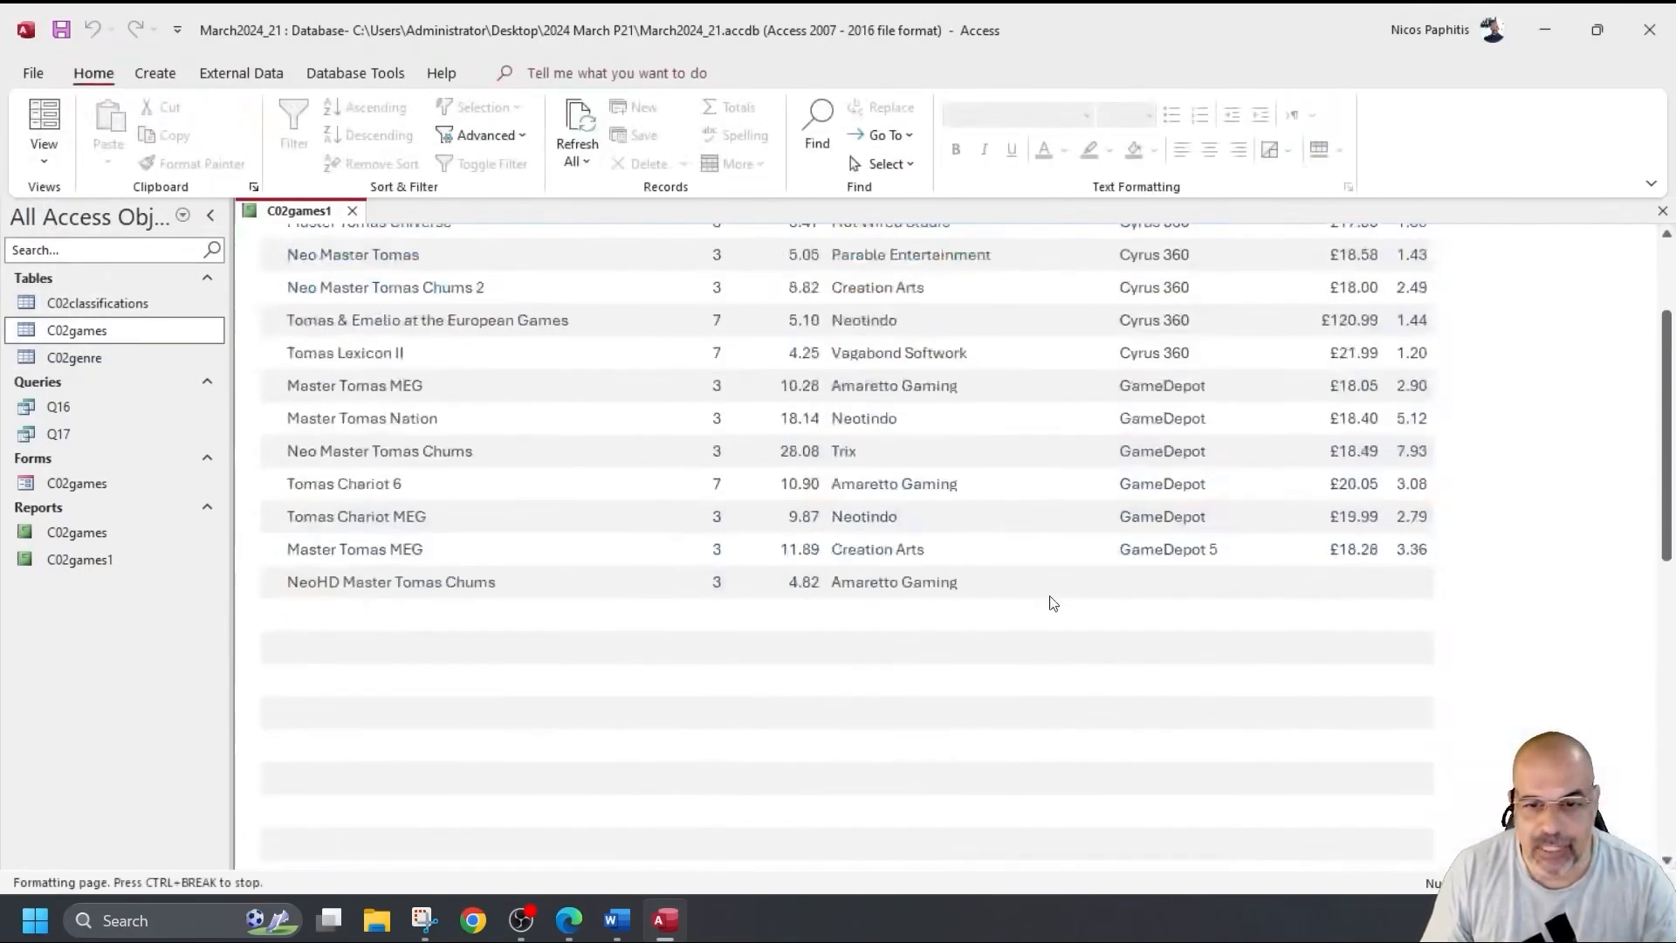
scroll(1036, 557, "down", 5)
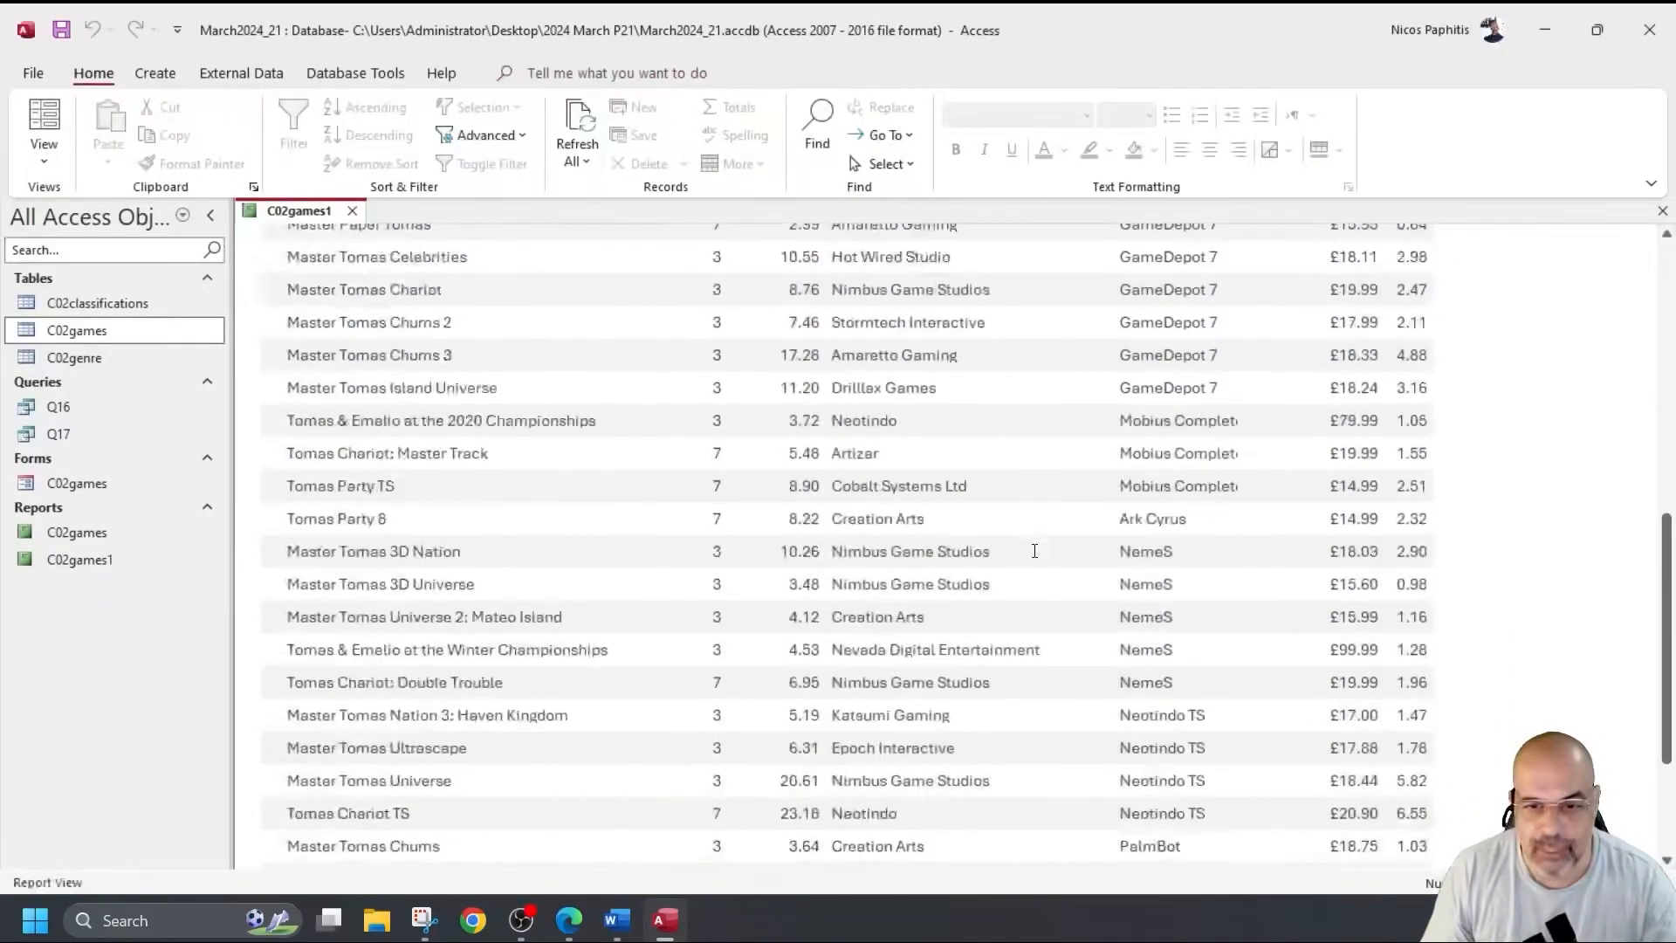
scroll(1023, 417, "up", 3)
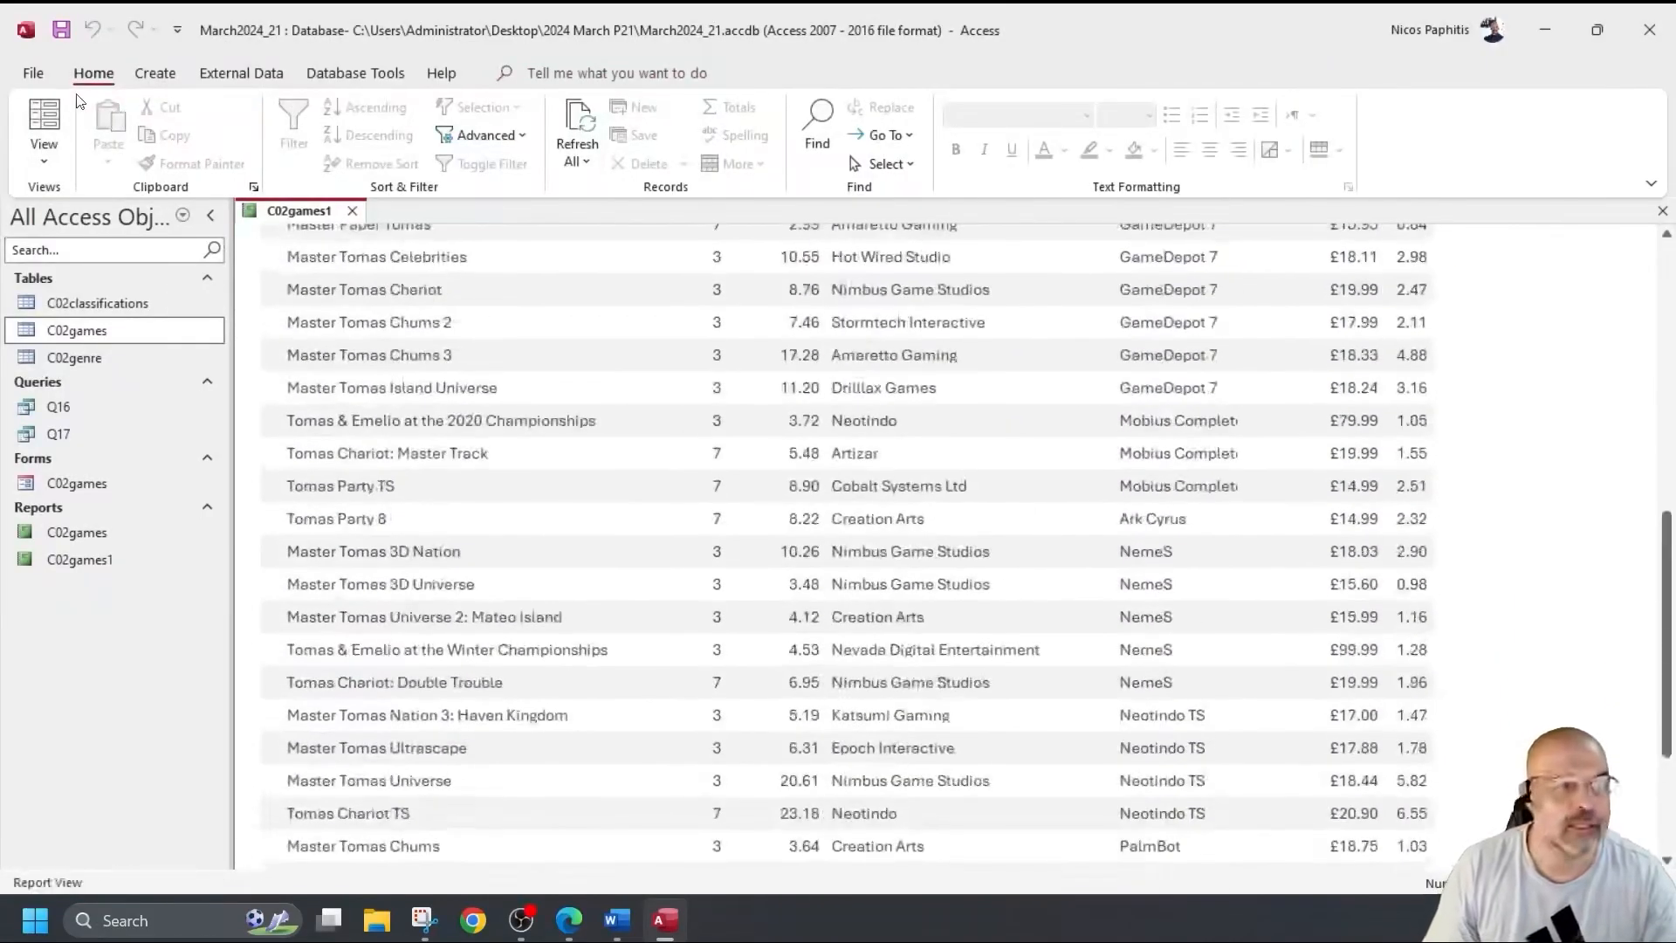
left_click(44, 164)
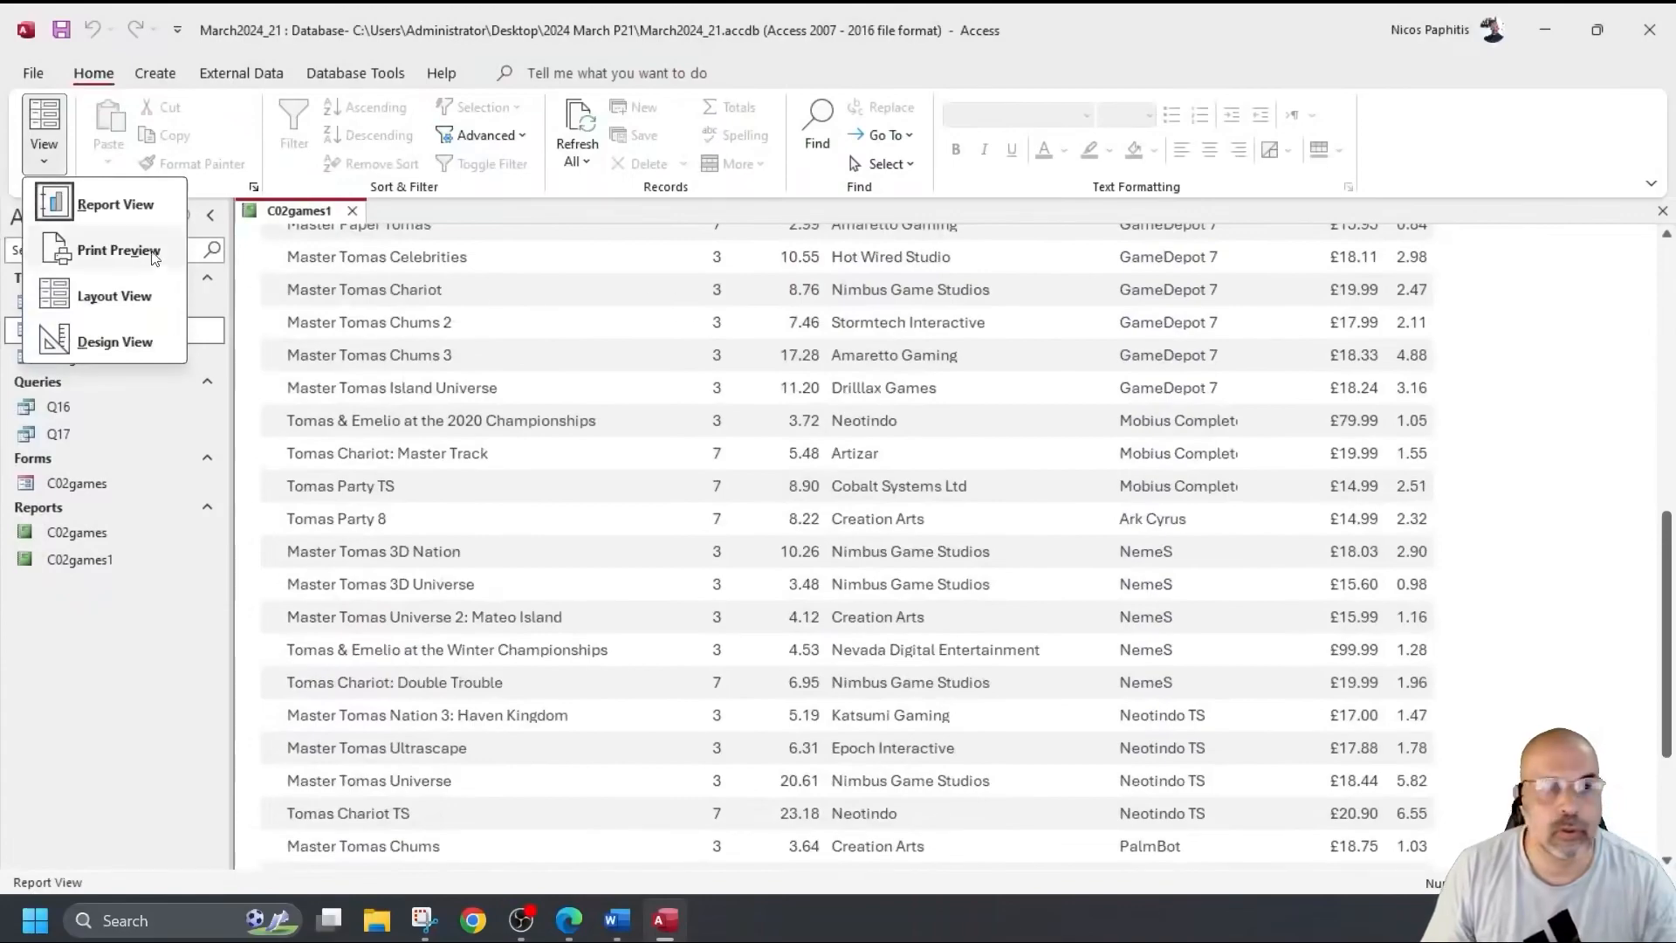
left_click(114, 341)
left_click(1173, 425)
left_click_drag(1173, 425, 1065, 425)
Narrow the Price column from its left side and preview the layout.
left_click(1265, 427)
left_click_drag(1243, 422, 1195, 373)
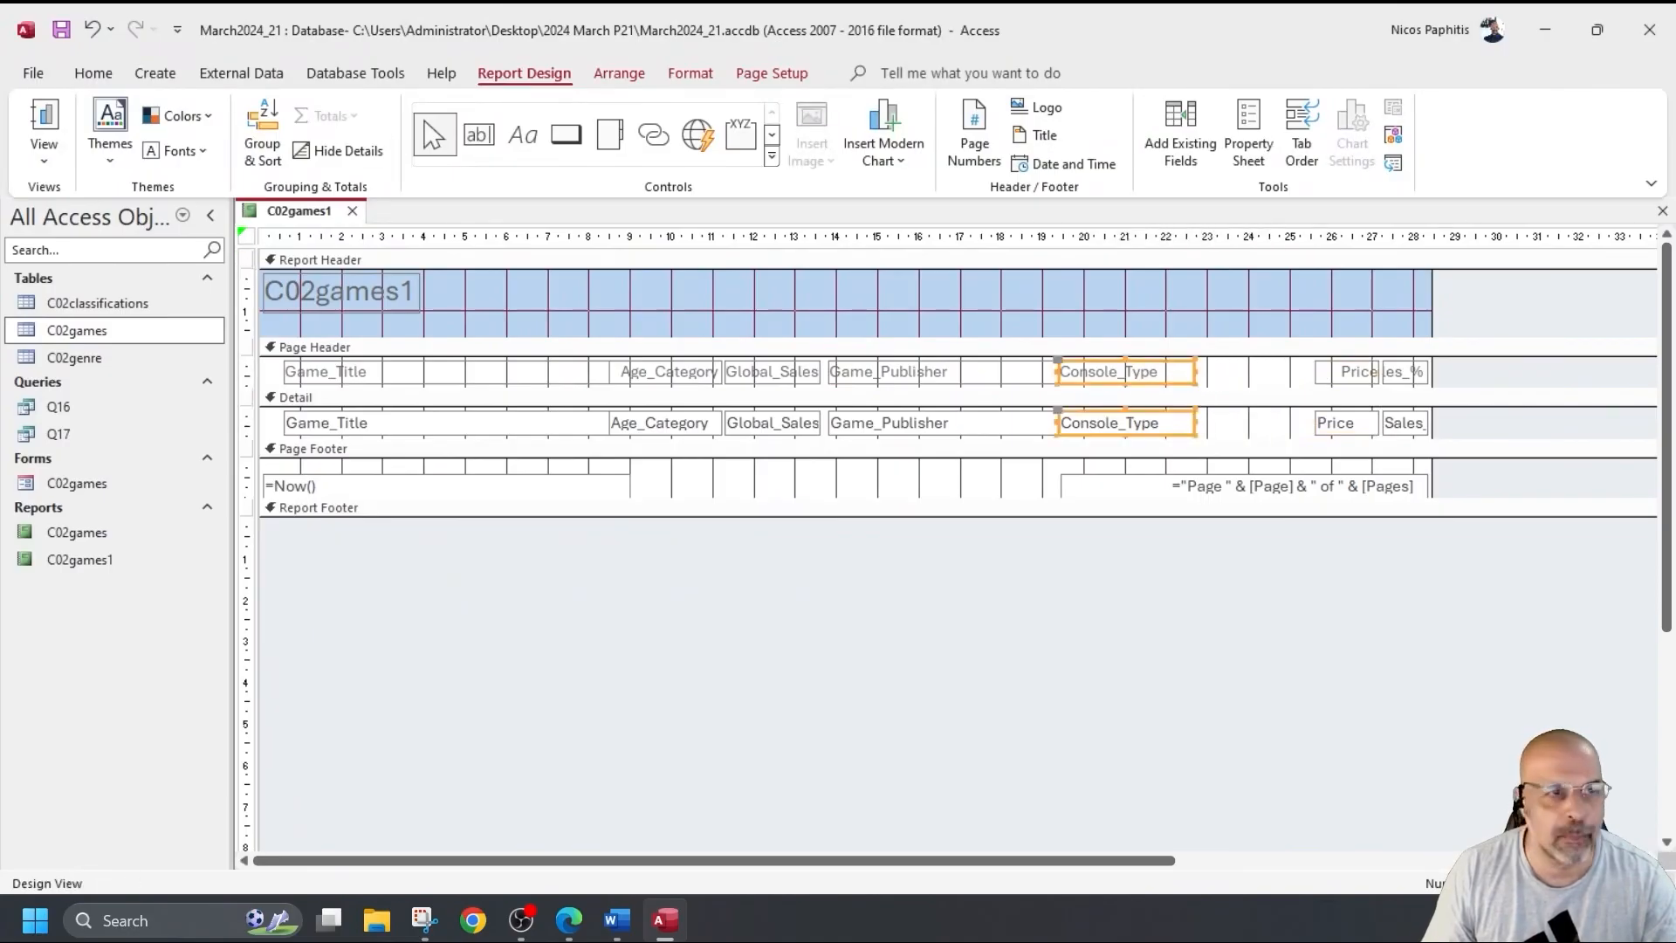
left_click(54, 127)
scroll(933, 445, "down", 10)
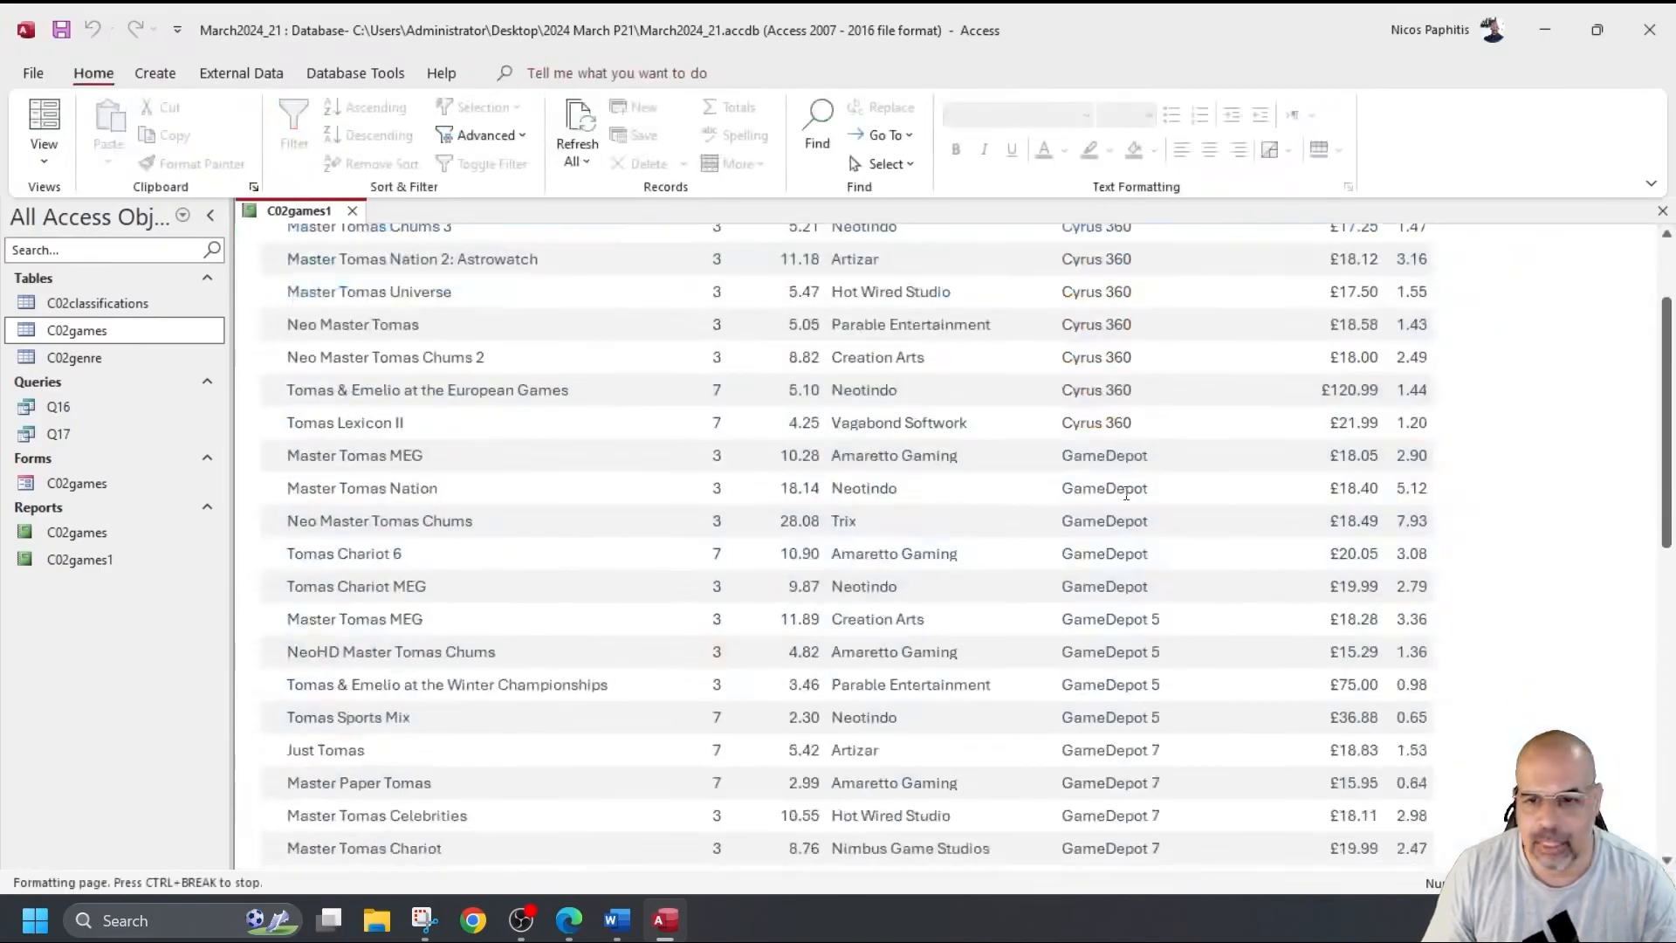
scroll(1106, 481, "down", 3)
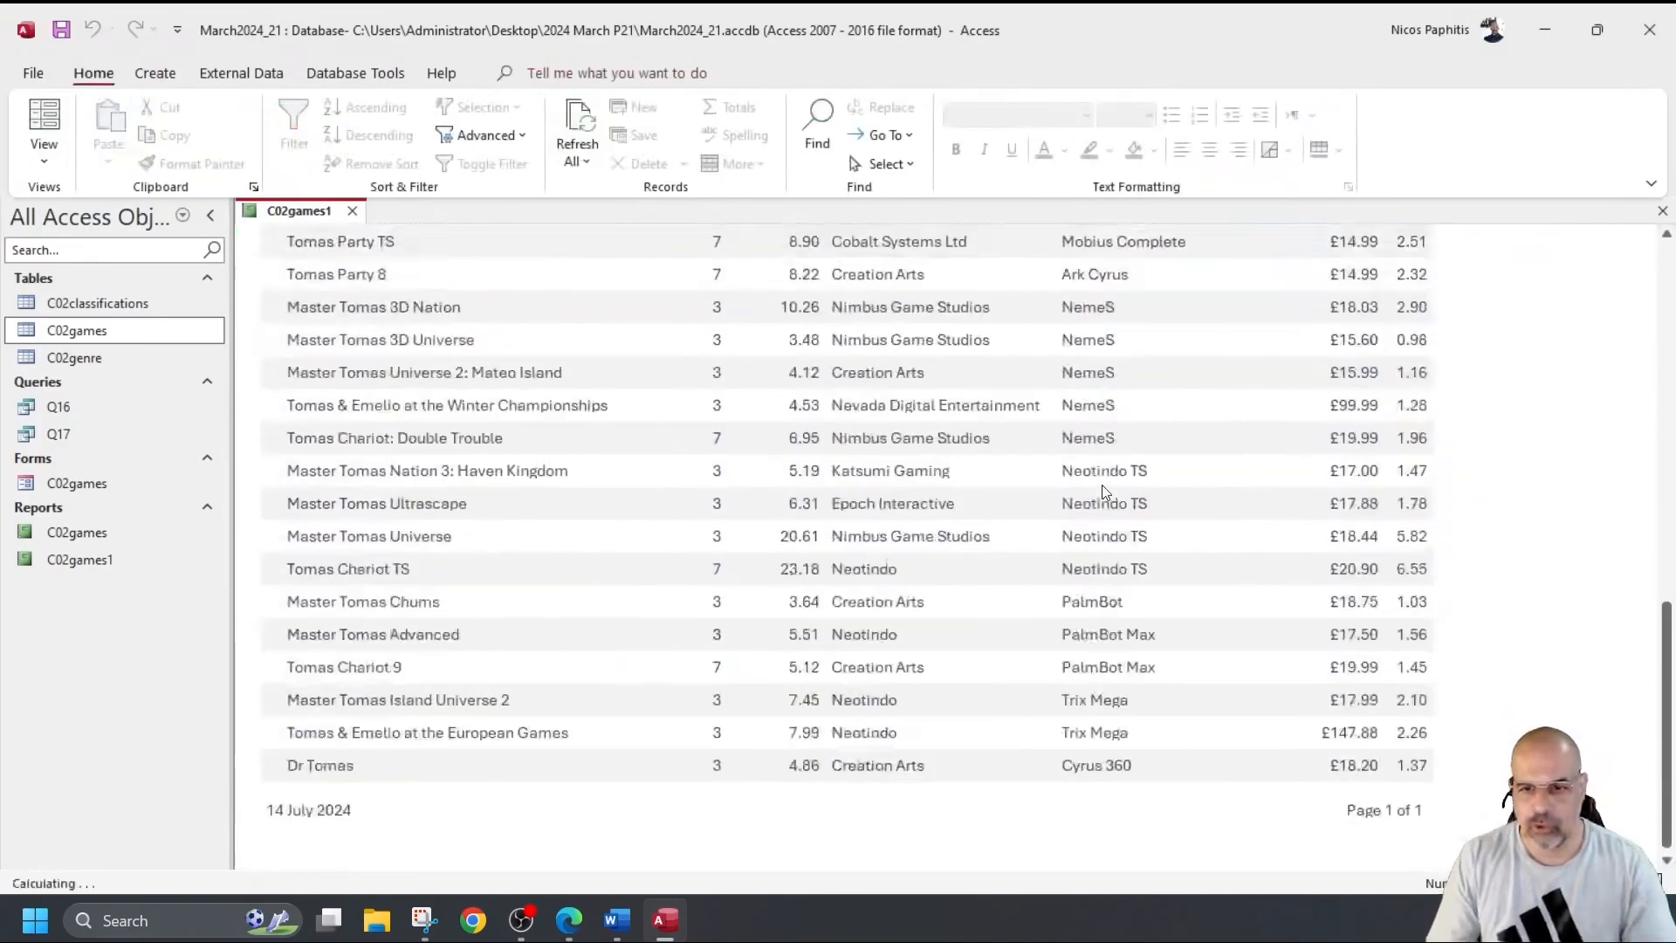
scroll(1106, 481, "up", 8)
Move the Price and Sales_% columns left to close the gap, then preview the report.
left_click(32, 168)
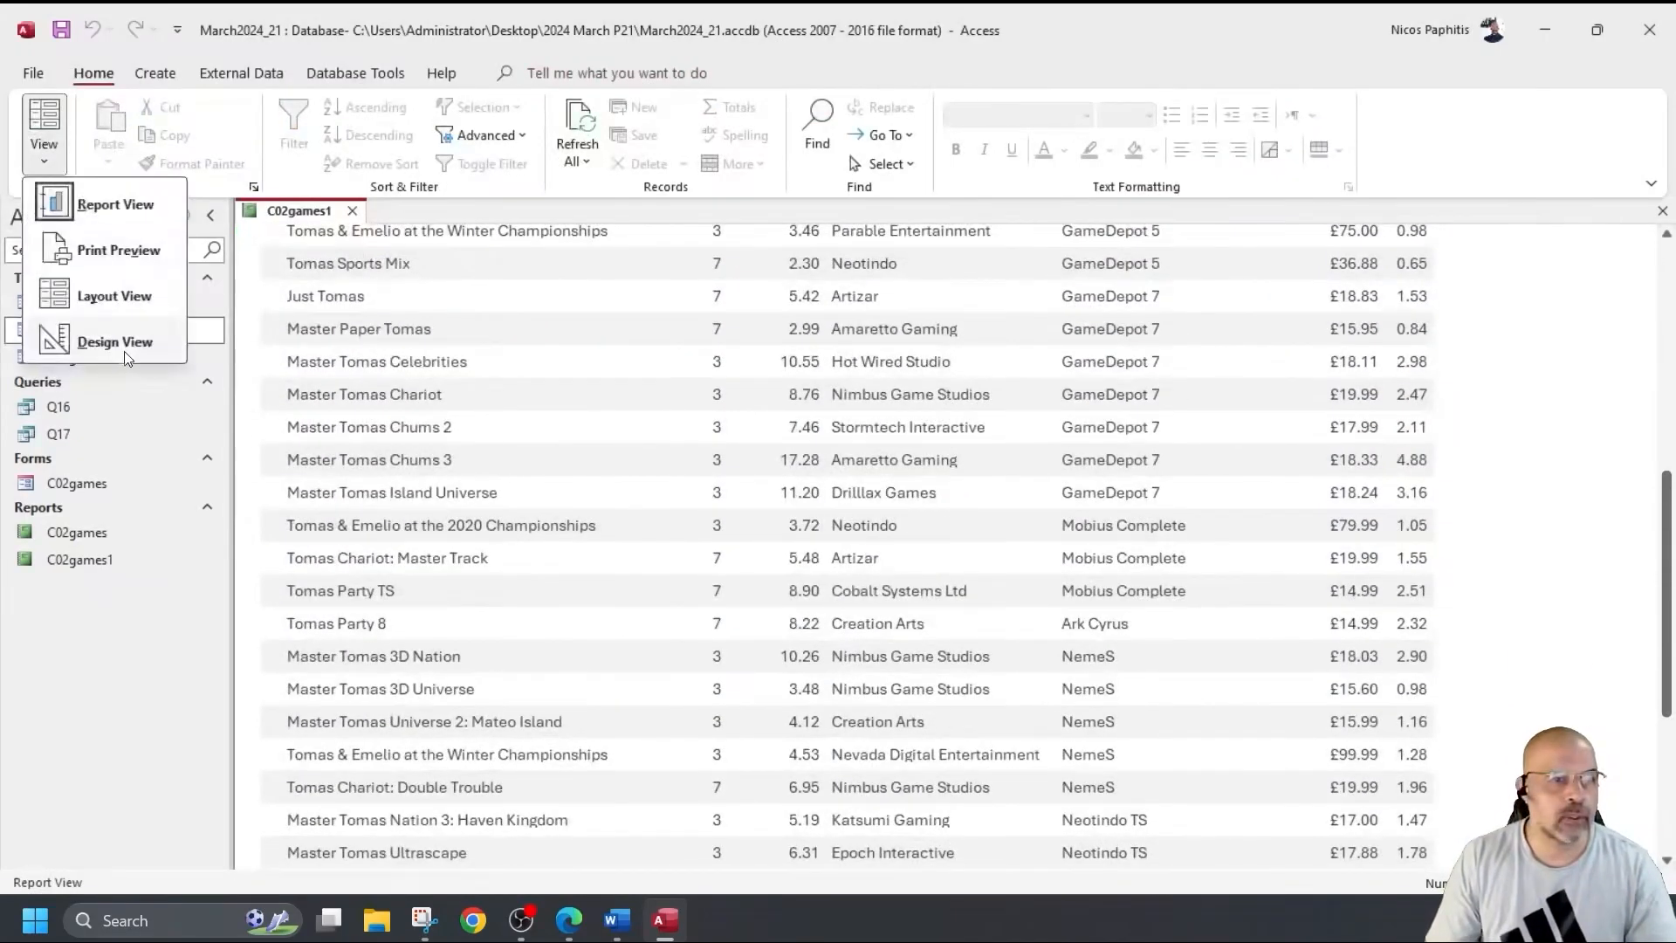
left_click(113, 341)
left_click_drag(1327, 428, 1243, 426)
left_click_drag(1389, 404, 1326, 436)
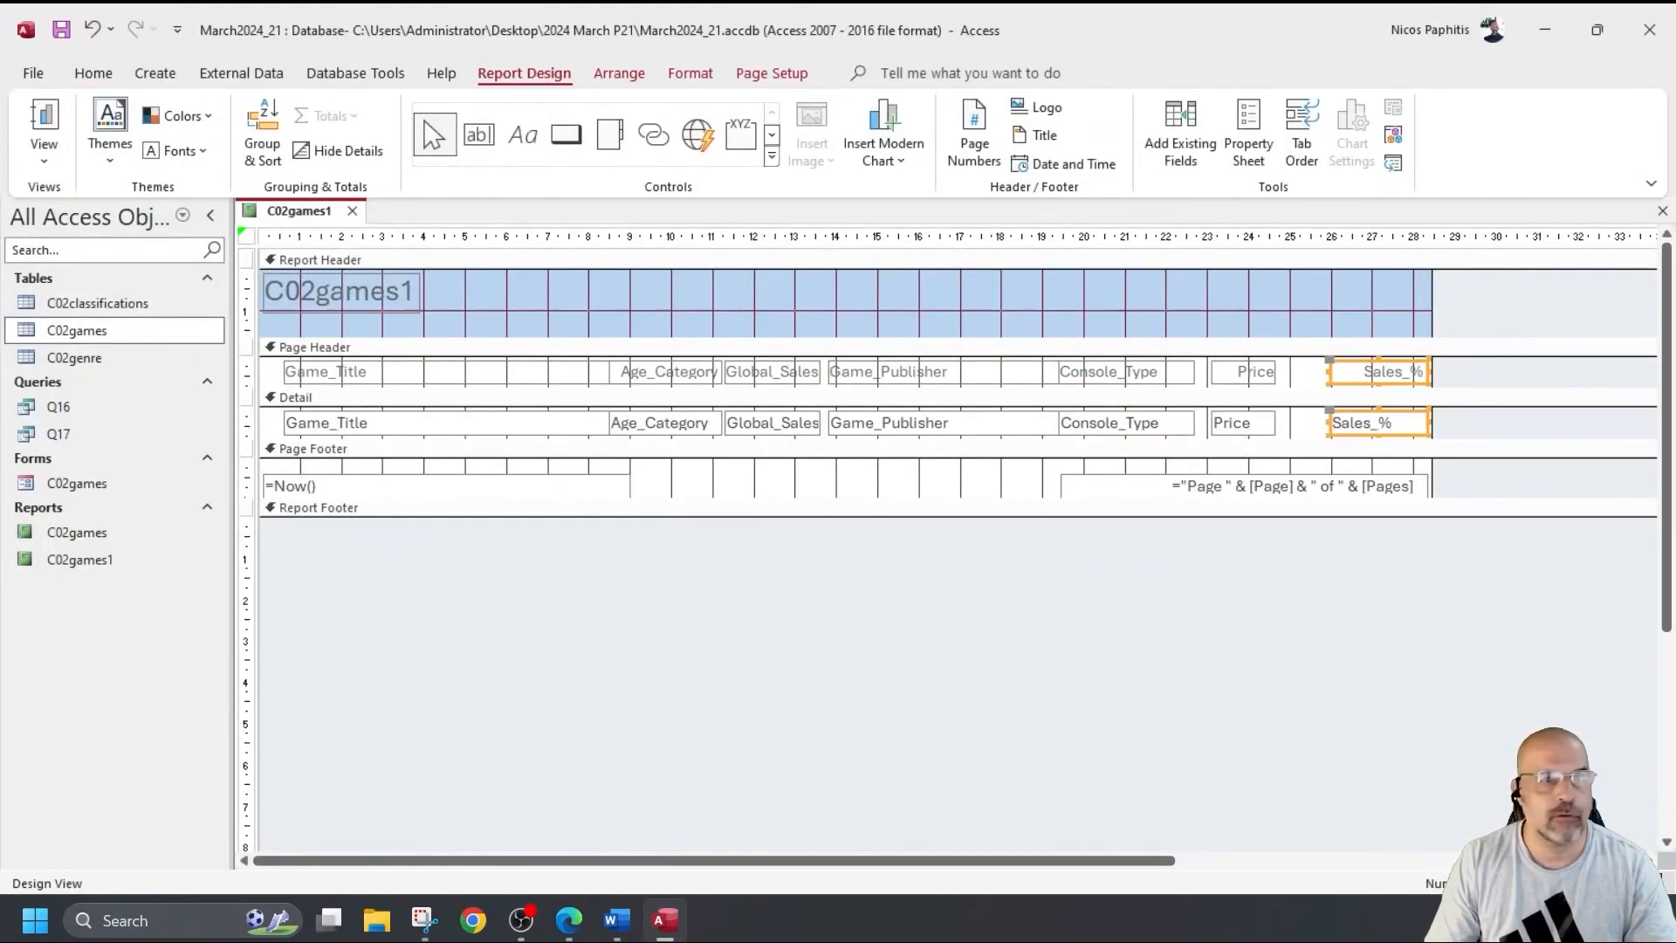
left_click(30, 113)
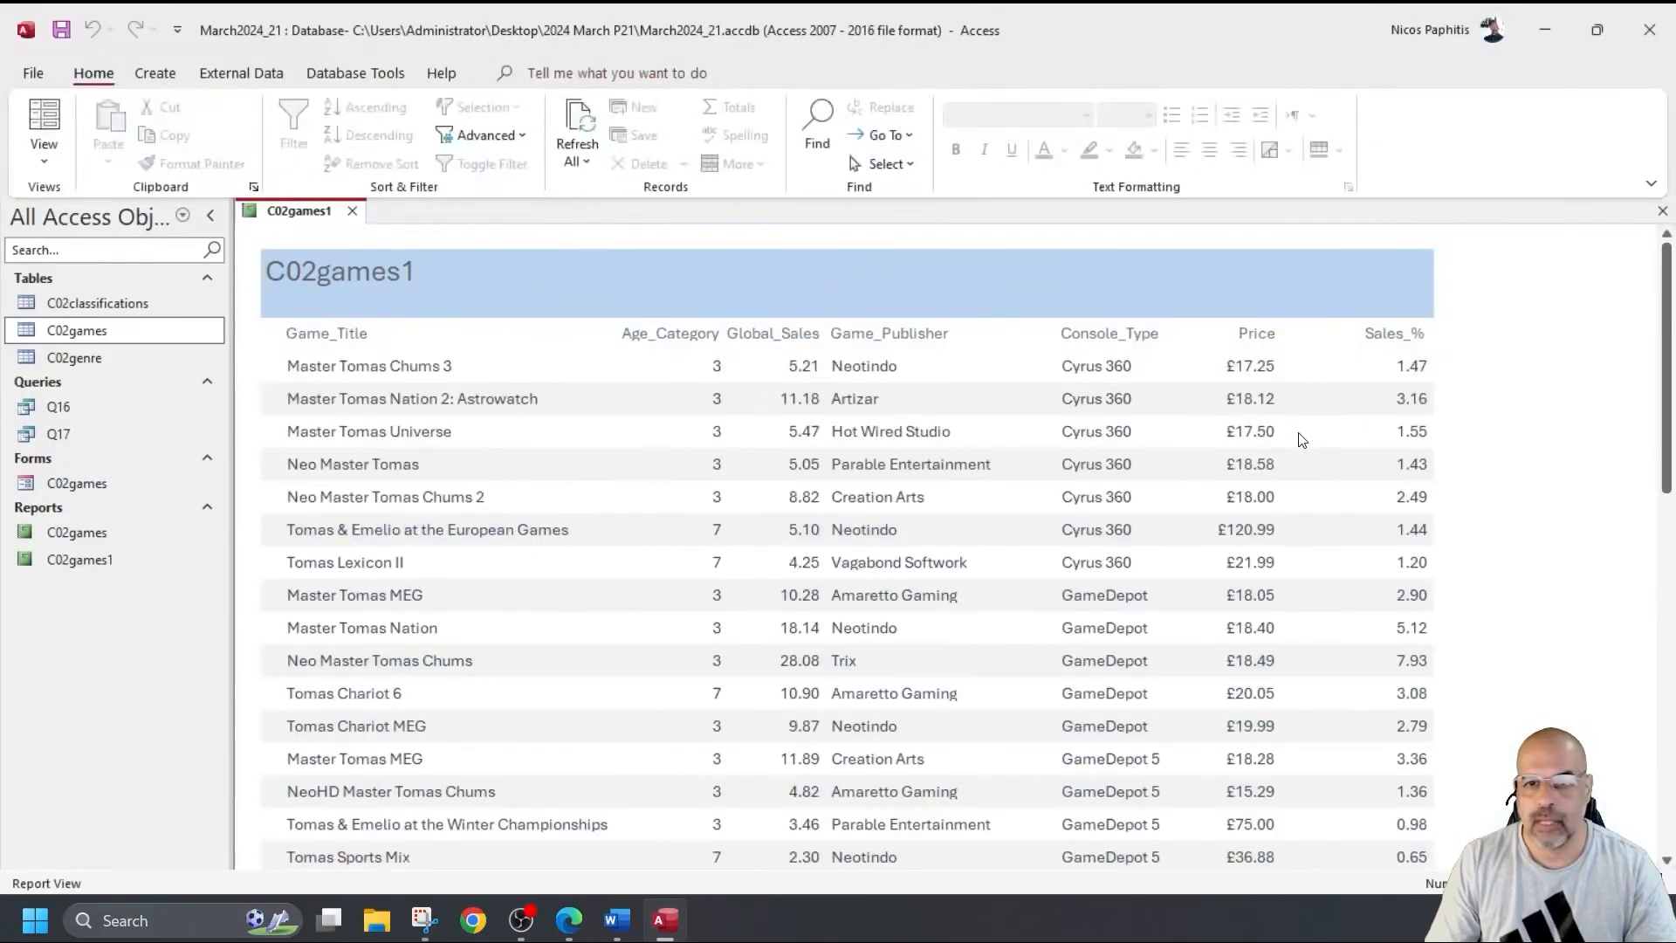
scroll(1257, 421, "down", 10)
scroll(1286, 422, "down", 3)
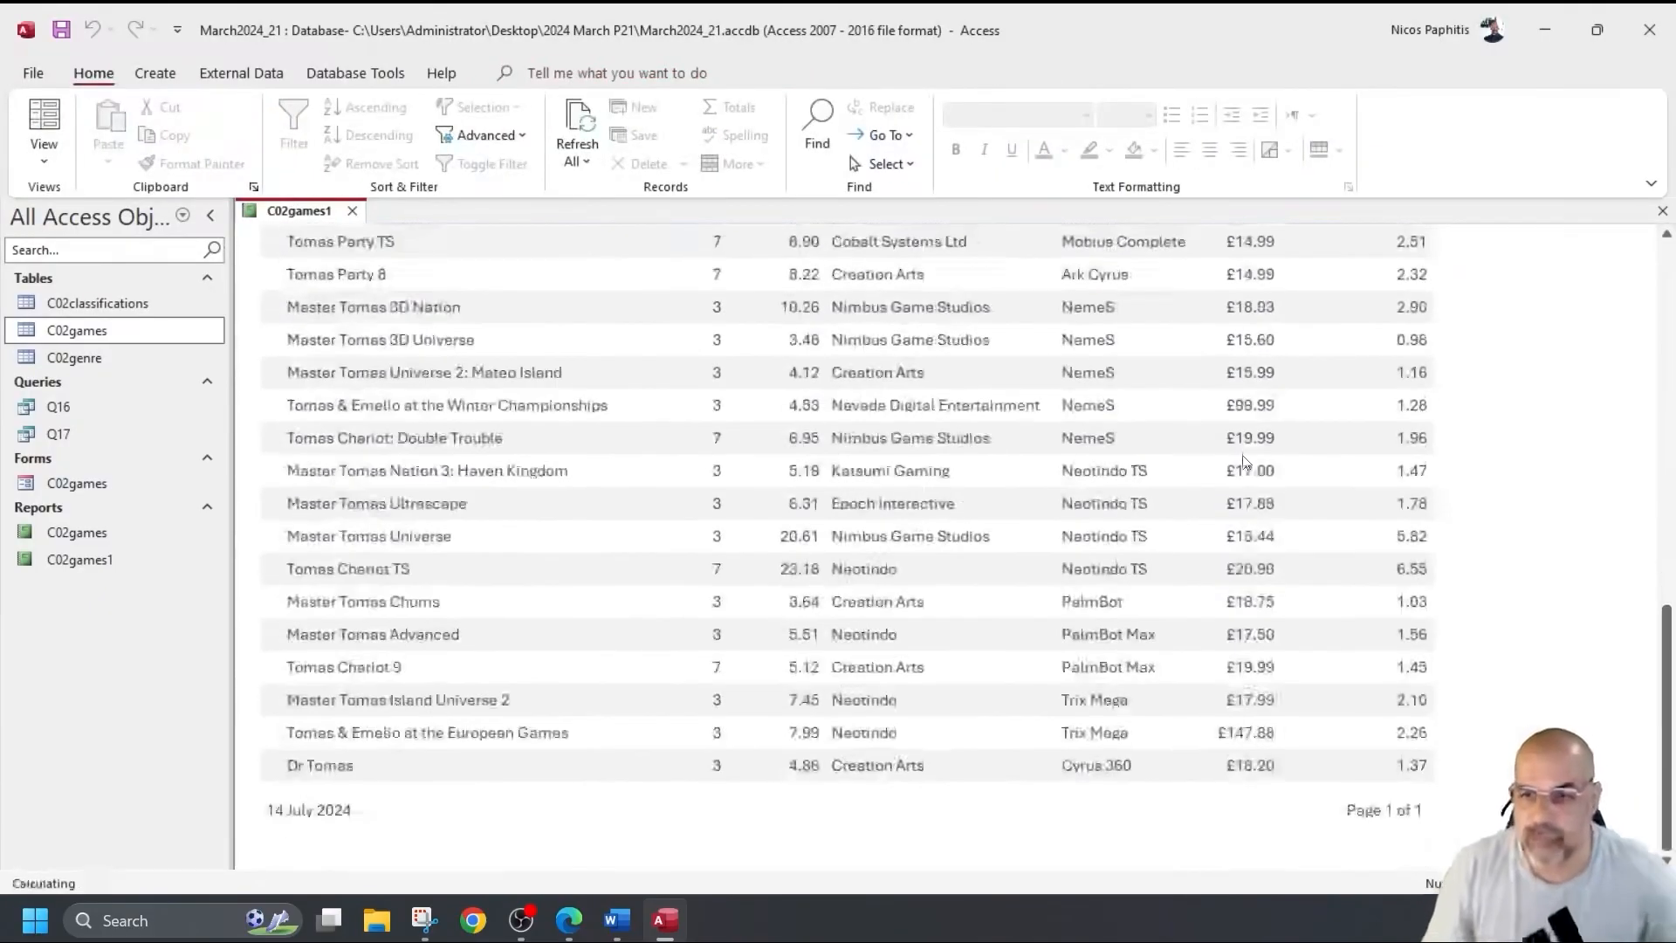
scroll(1054, 484, "up", 15)
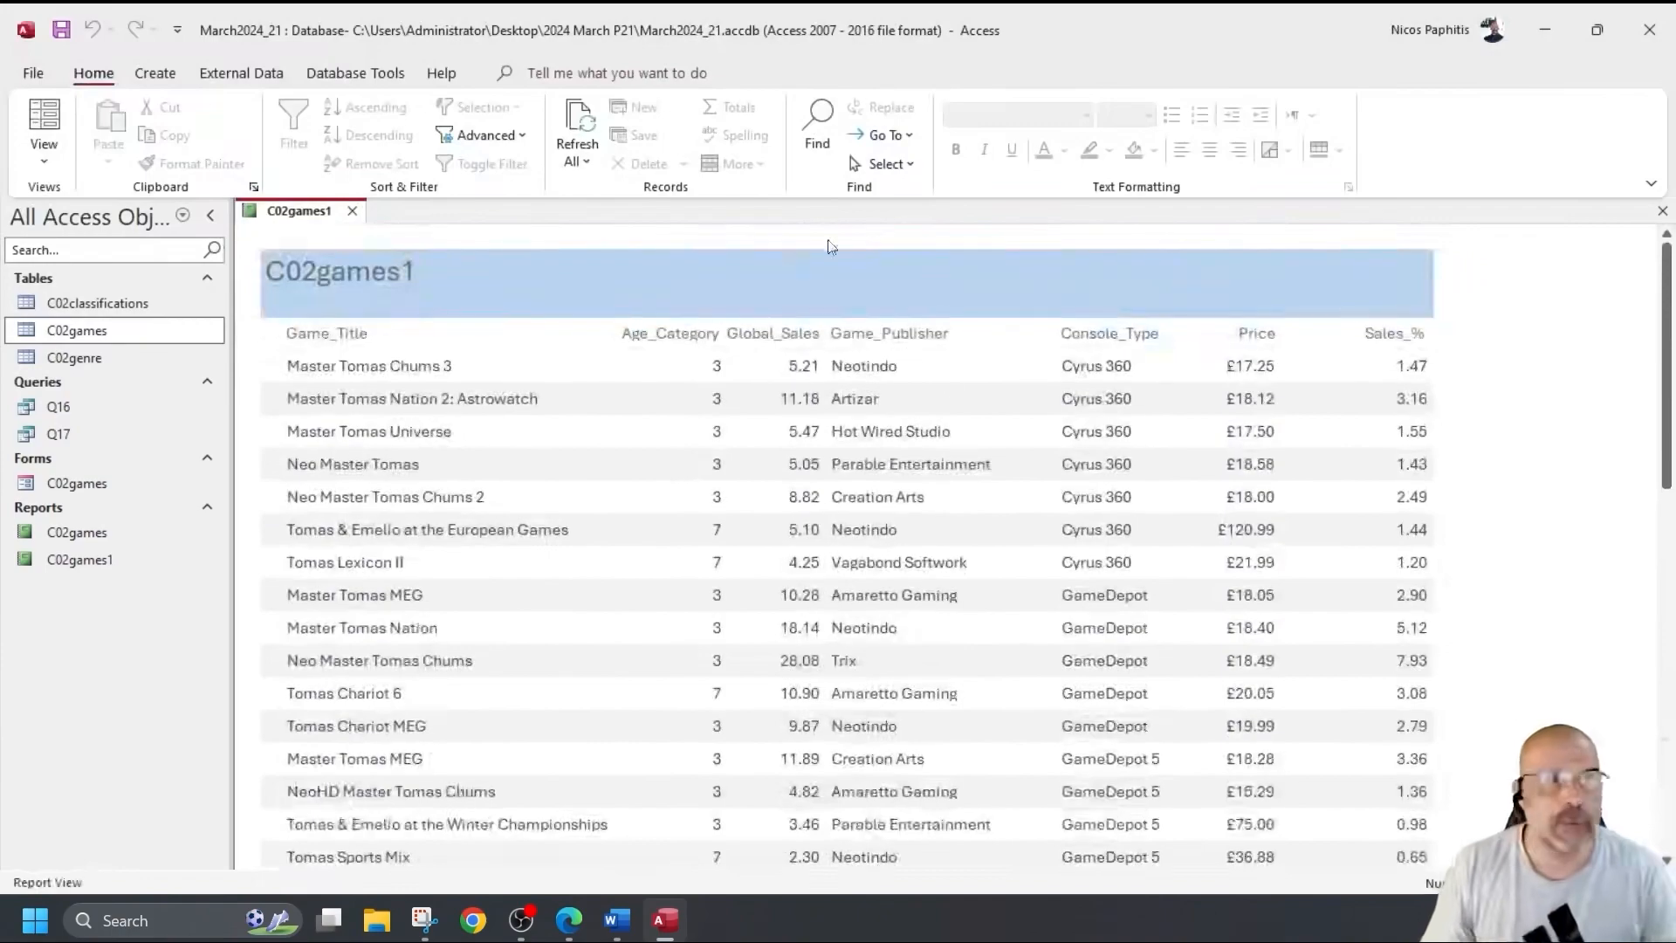
Return the C02games1 report to Design View.
left_click(44, 155)
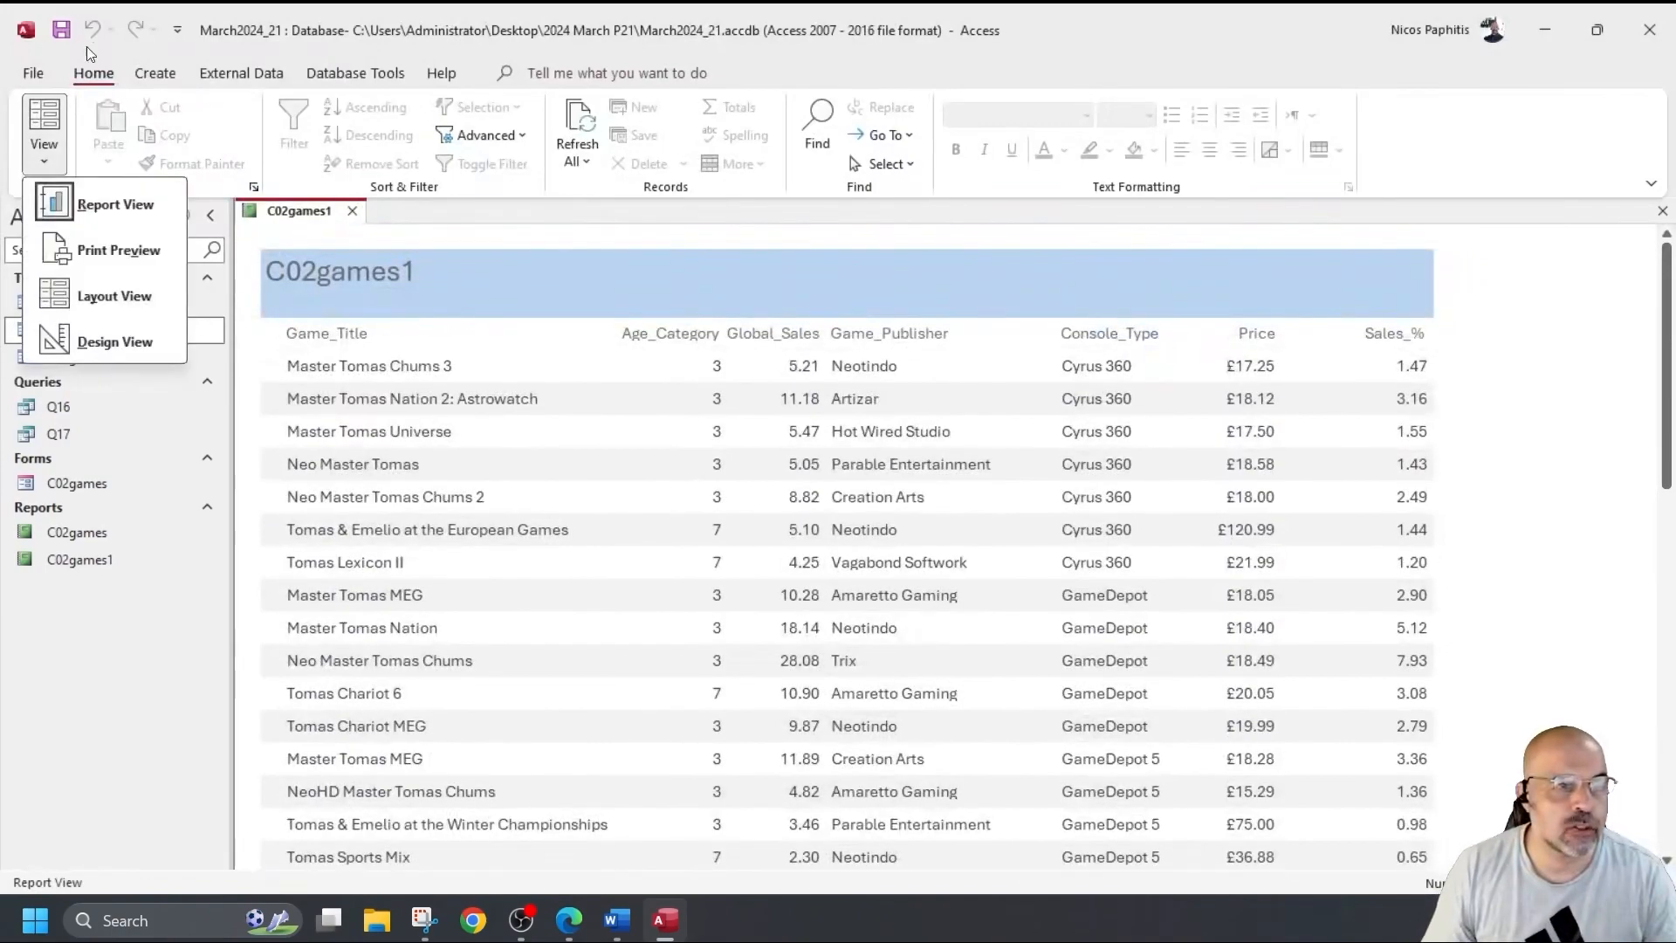
left_click(192, 349)
left_click(43, 155)
left_click(103, 341)
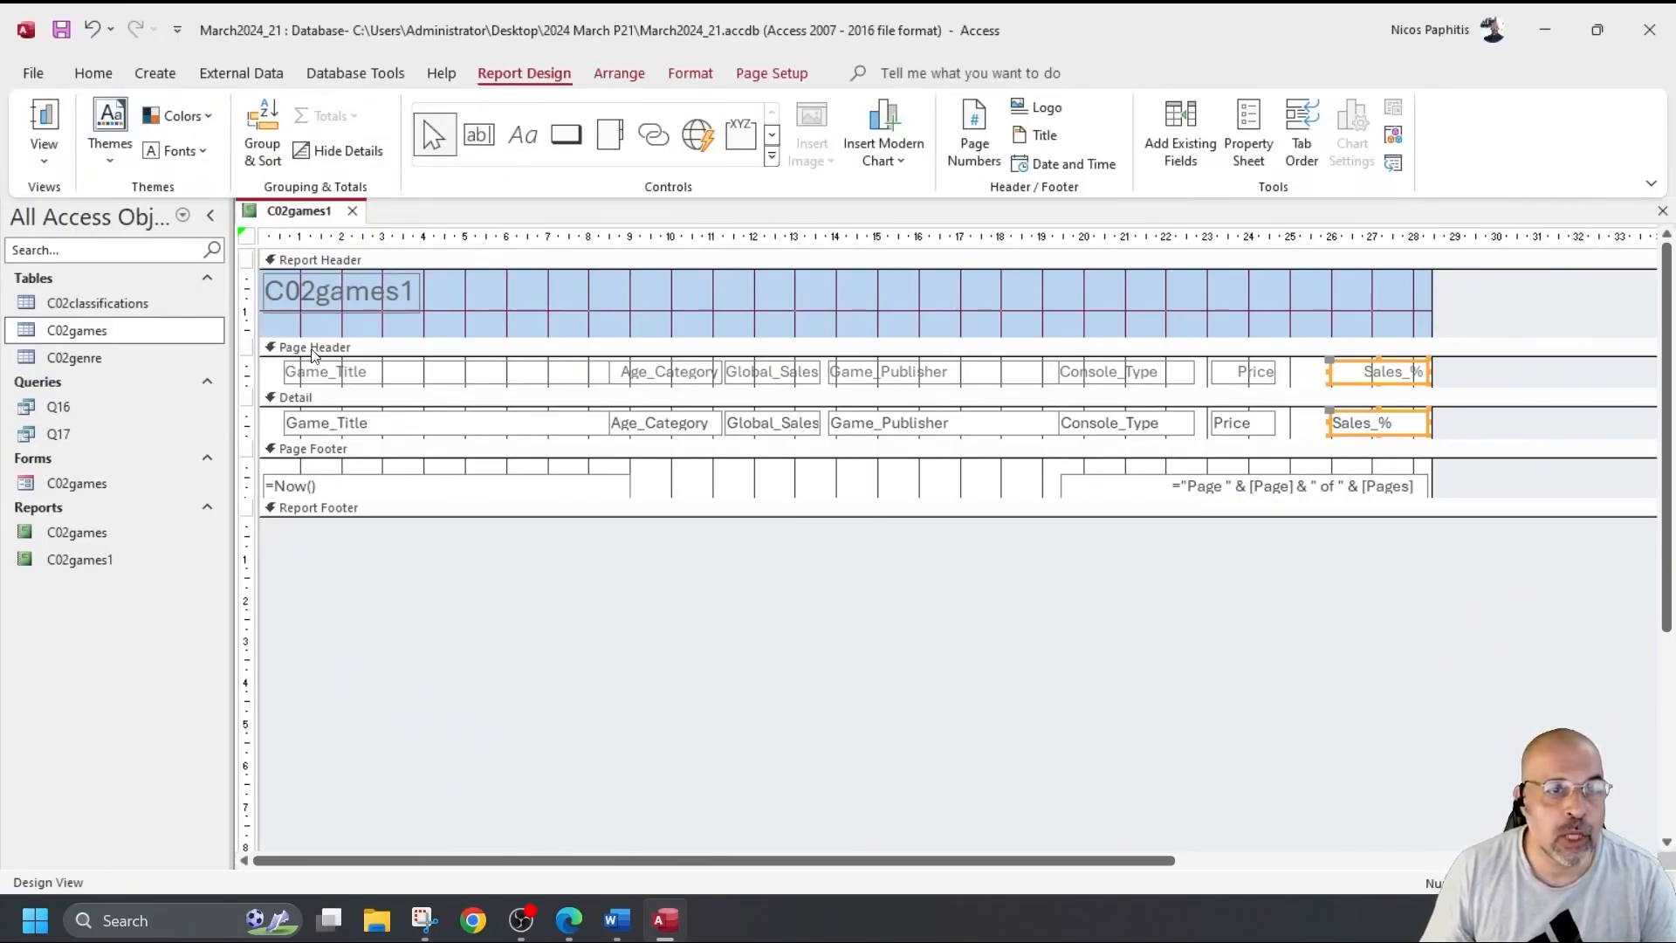
Add a sort on Console_Type in the report's Group, Sort and Total pane.
left_click(260, 120)
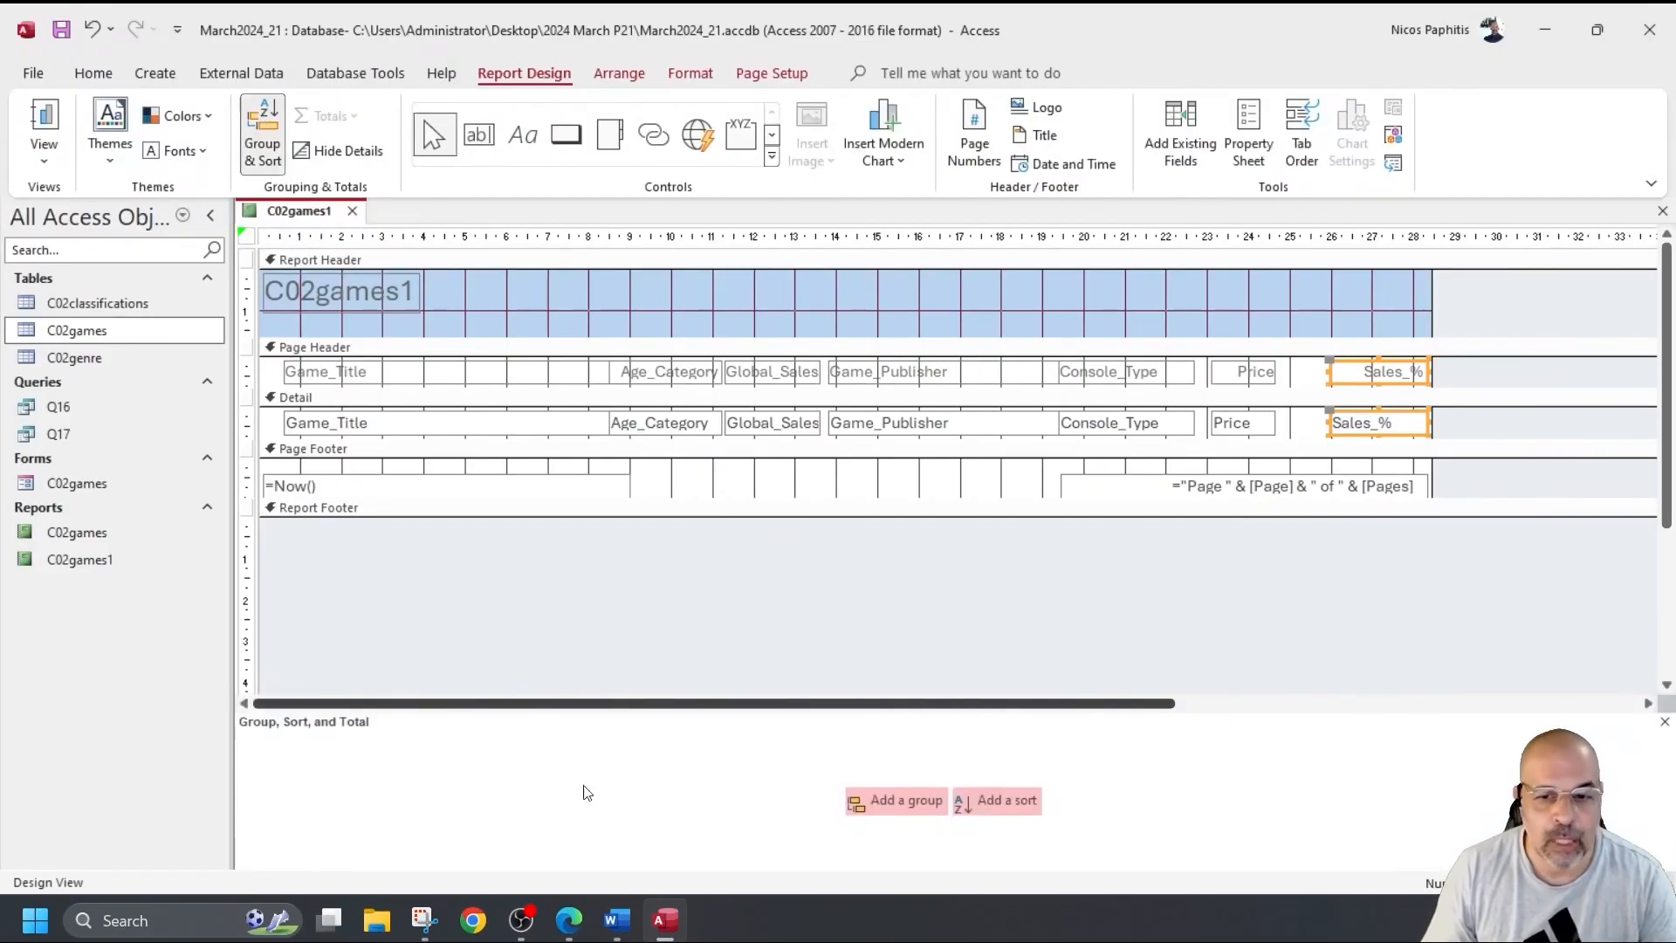
left_click(991, 801)
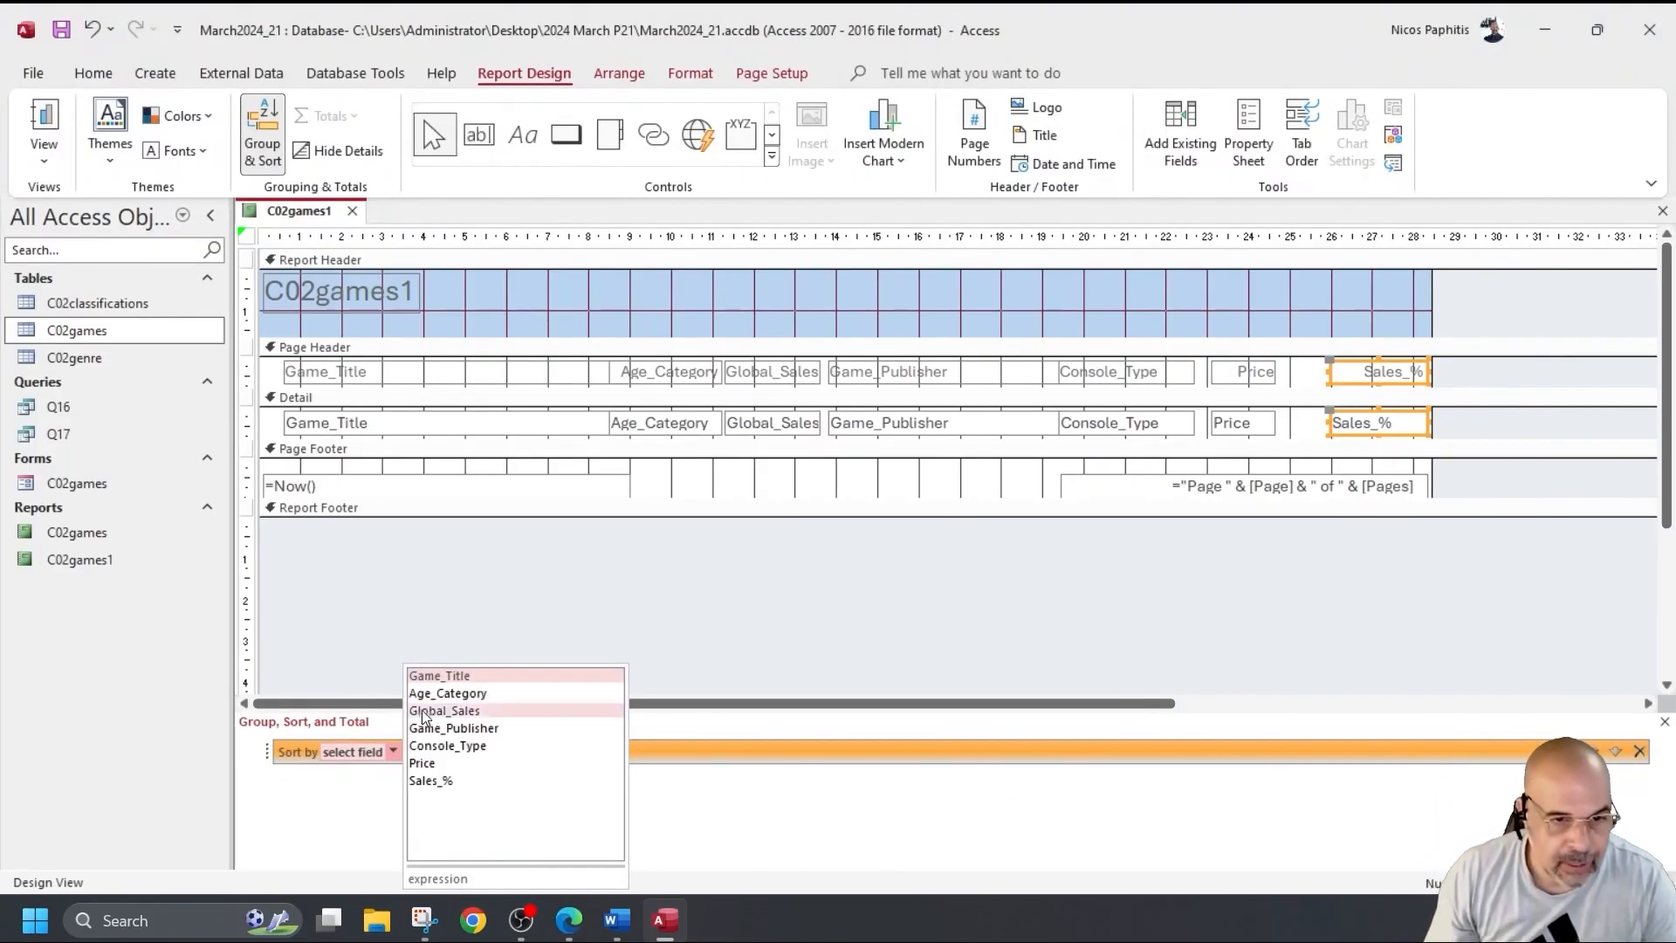
left_click(463, 747)
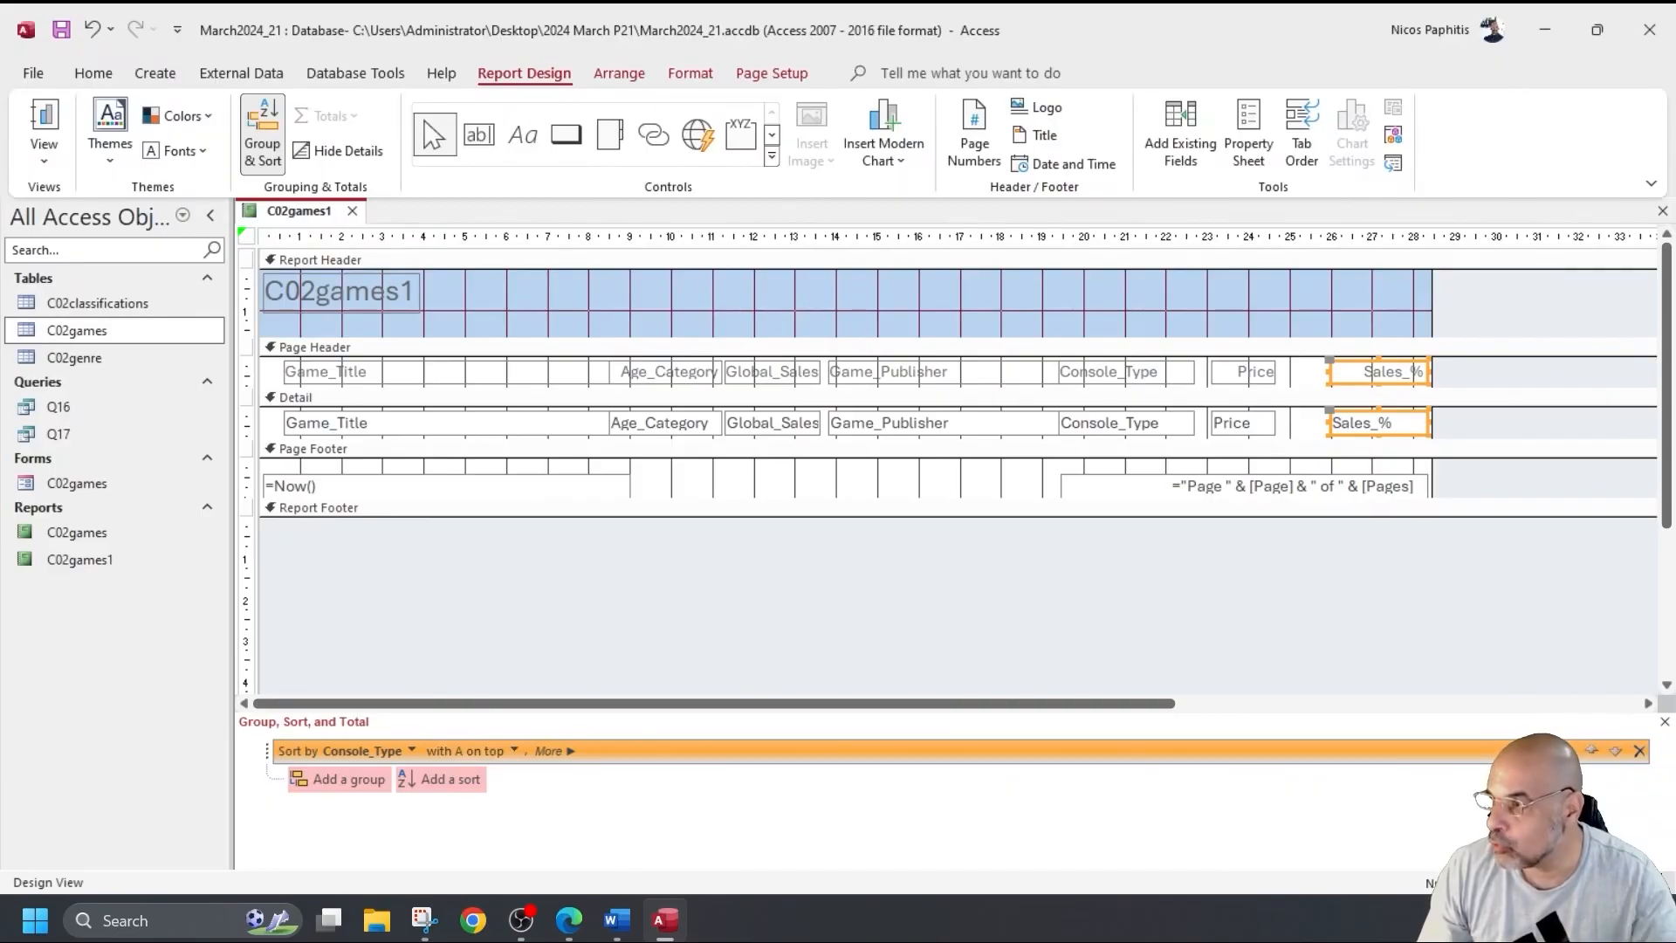
Add a second sort on Global_Sales, ordered from largest to smallest.
left_click(453, 778)
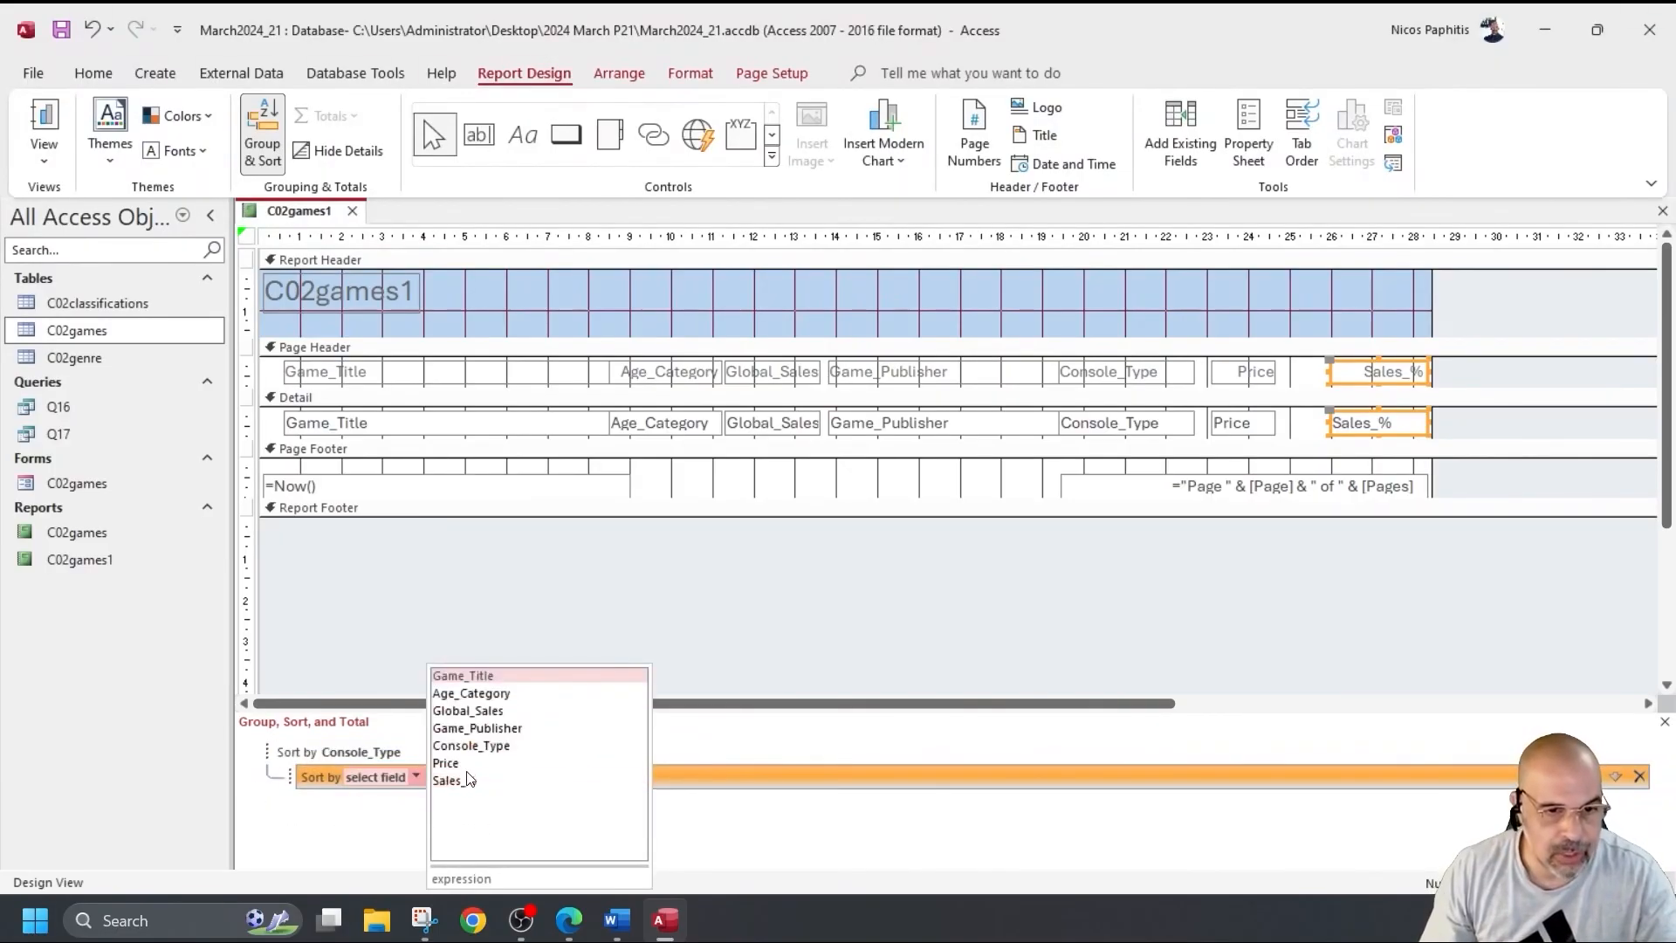
left_click(501, 709)
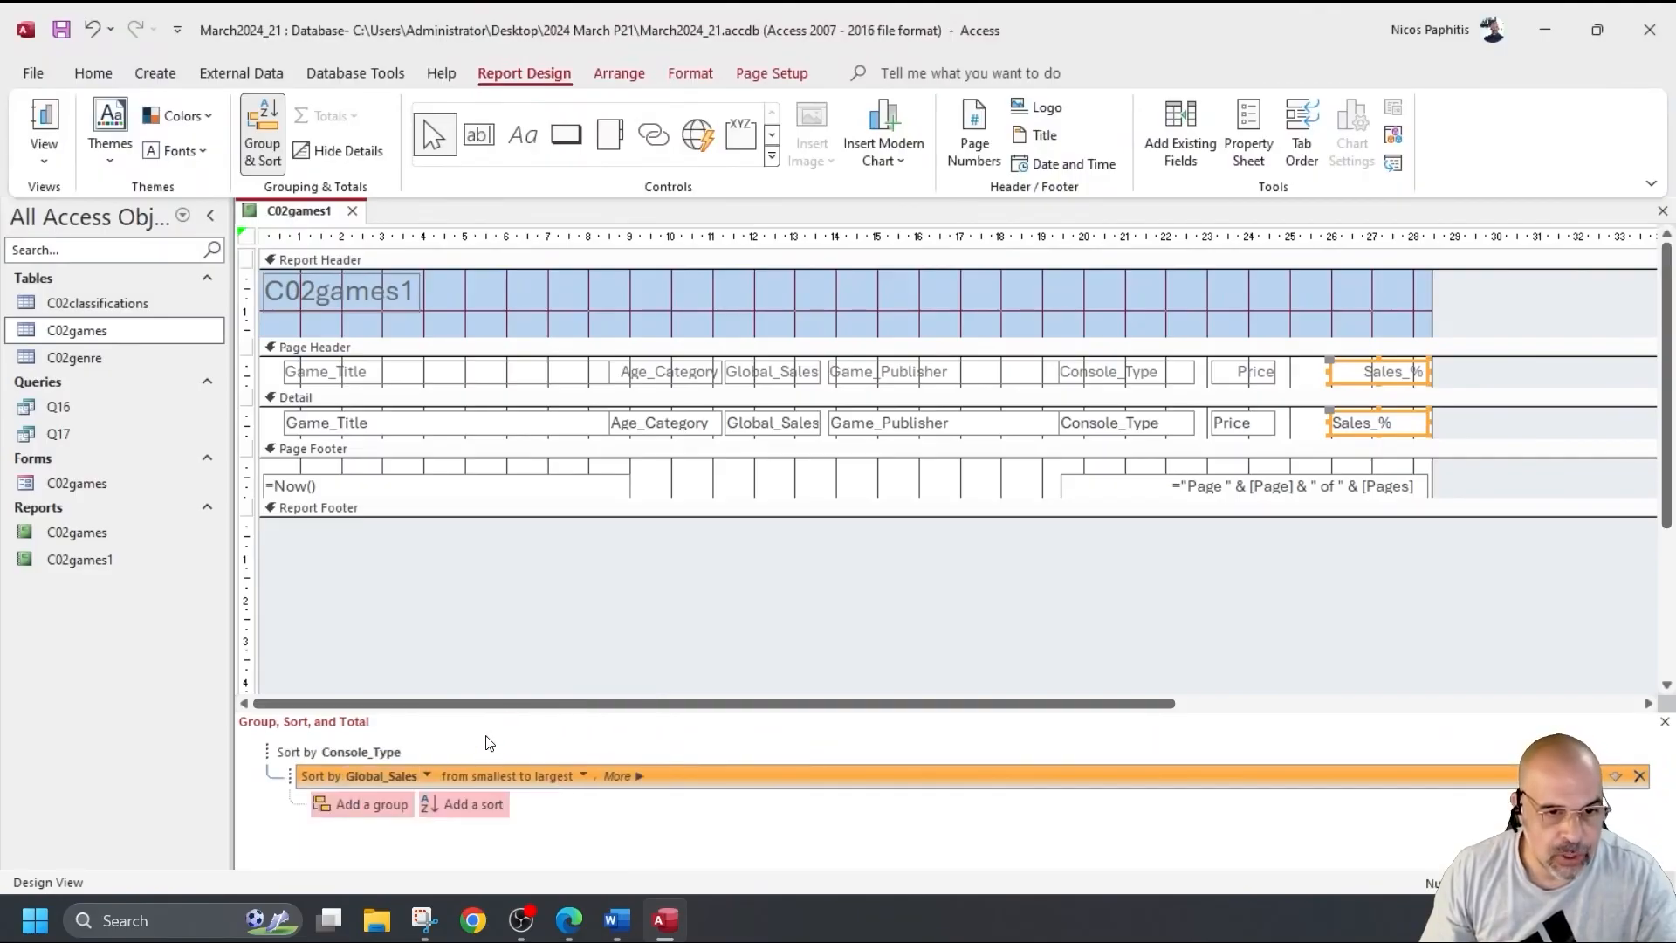
left_click(583, 776)
left_click(529, 813)
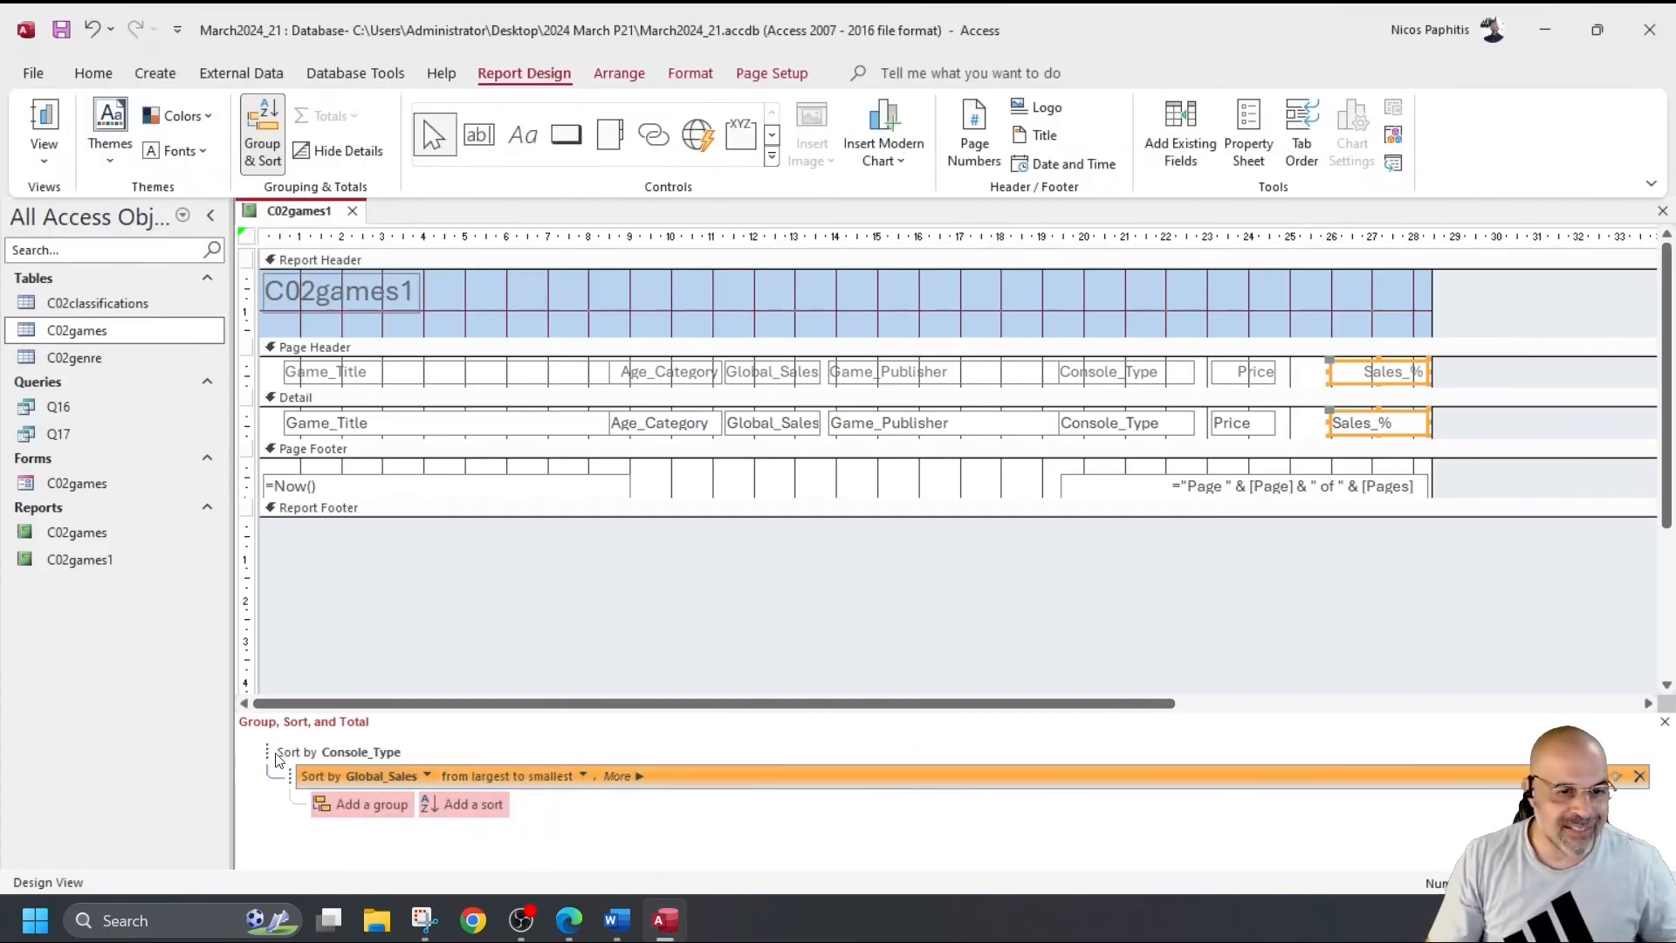
left_click(347, 753)
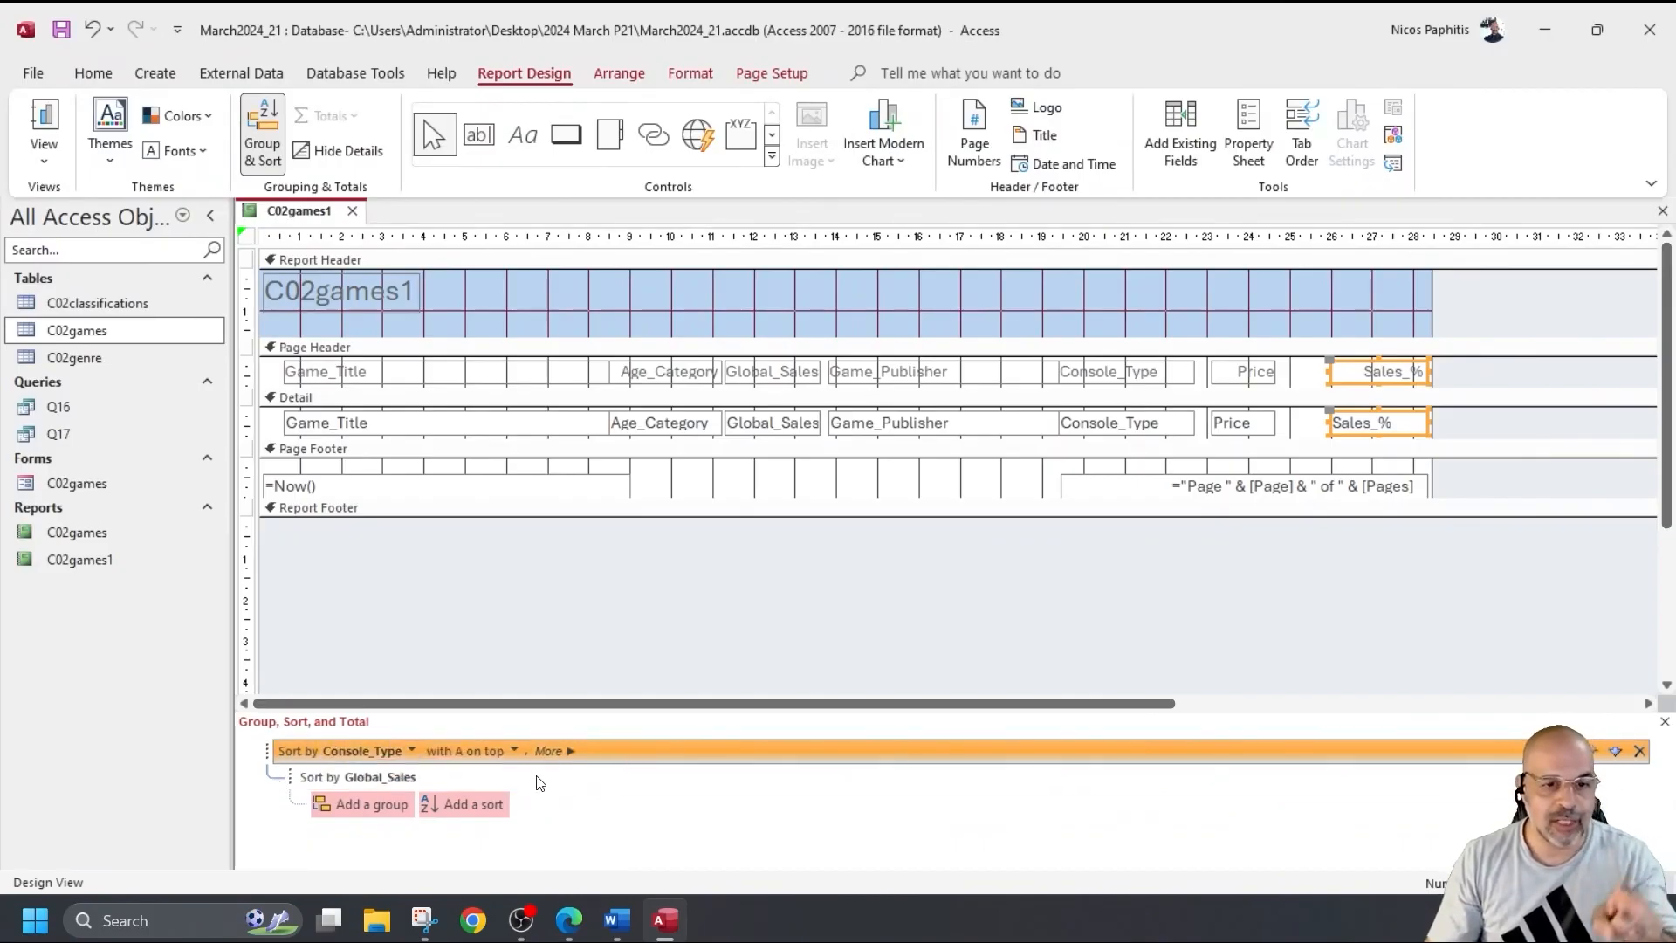
left_click(380, 778)
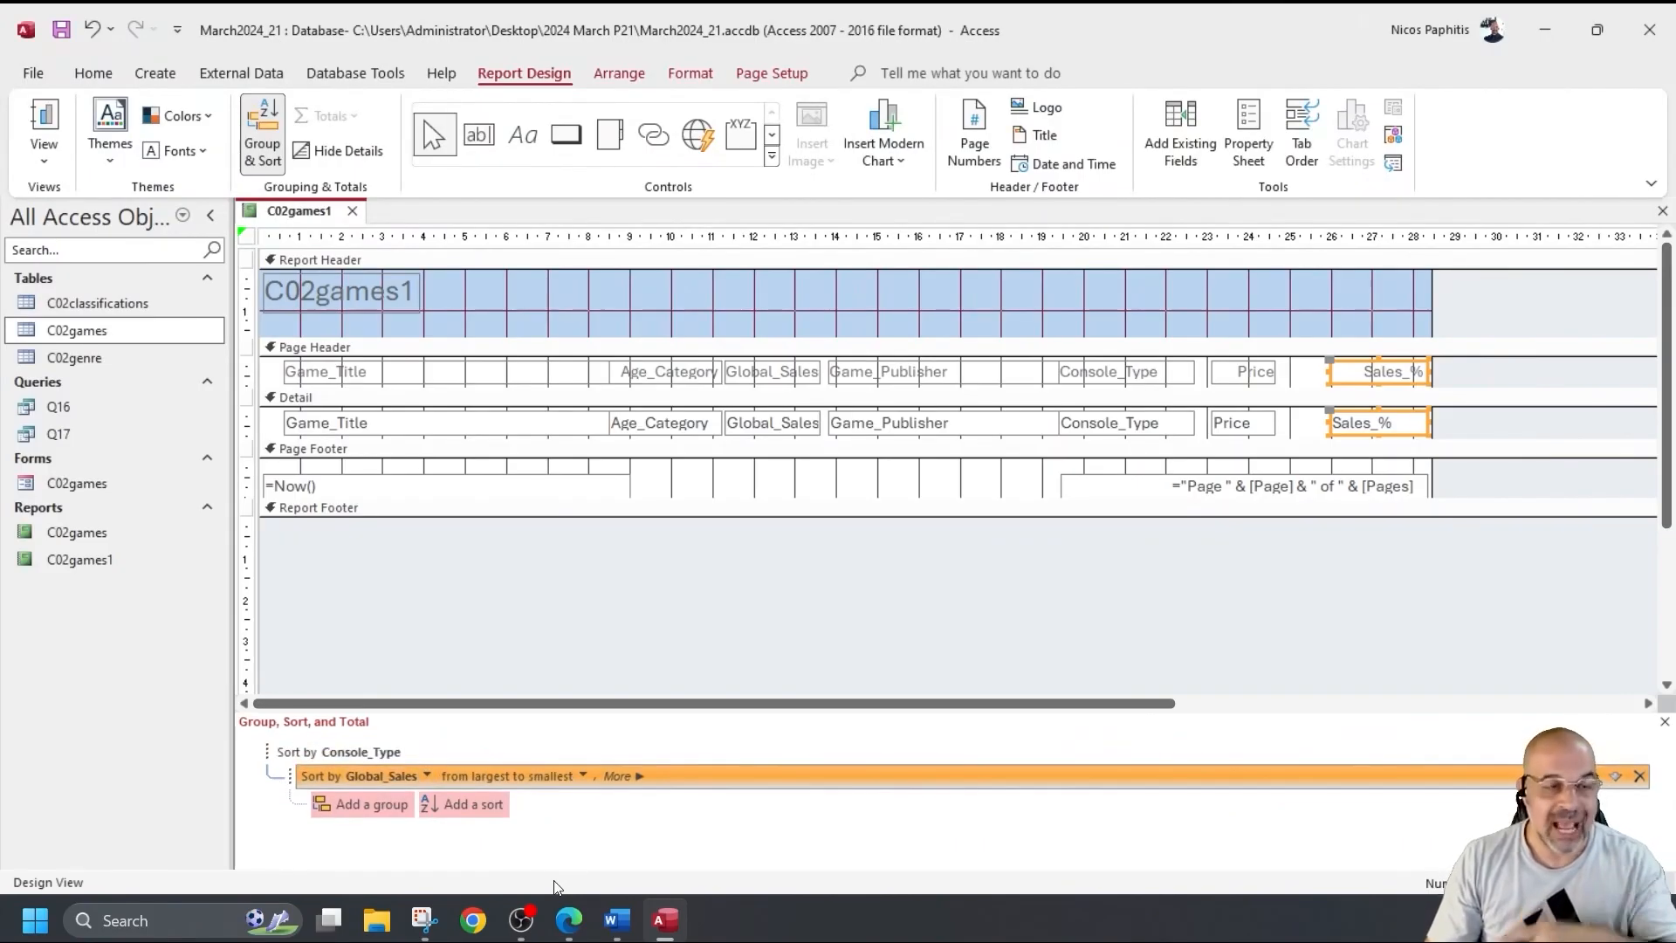
View C02games1 in Report View, with Cyrus 360 games sorted by Global_Sales down from 11.18.
left_click(44, 115)
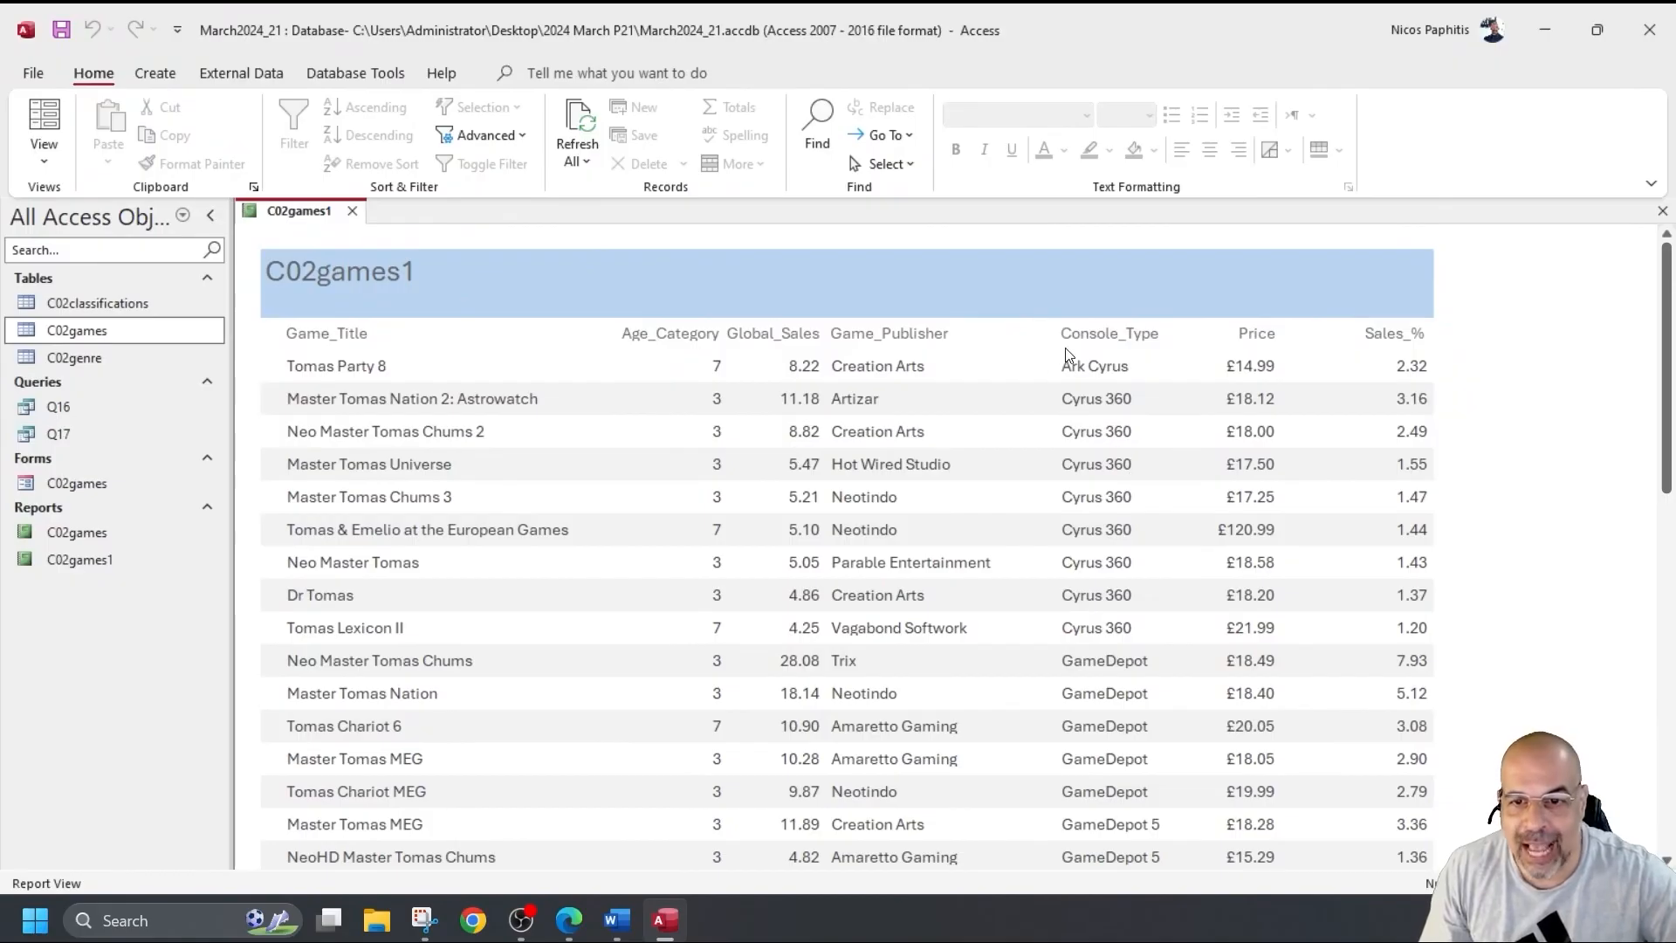
scroll(1085, 684, "down", 1)
scroll(1079, 738, "up", 1)
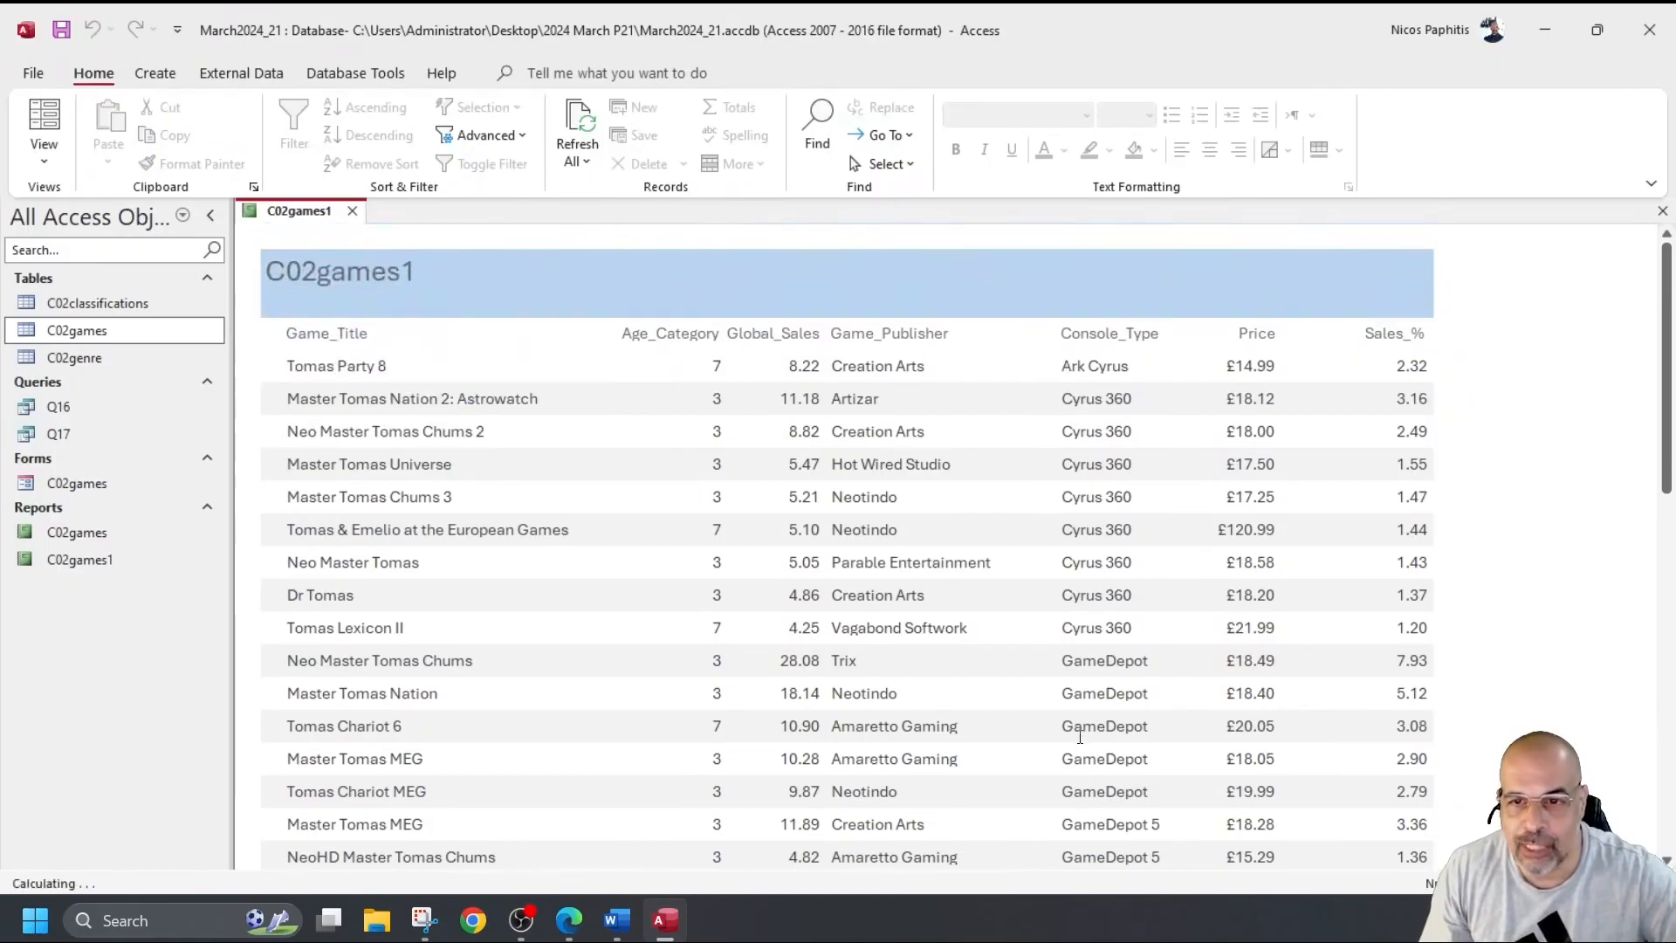
left_click(1063, 397)
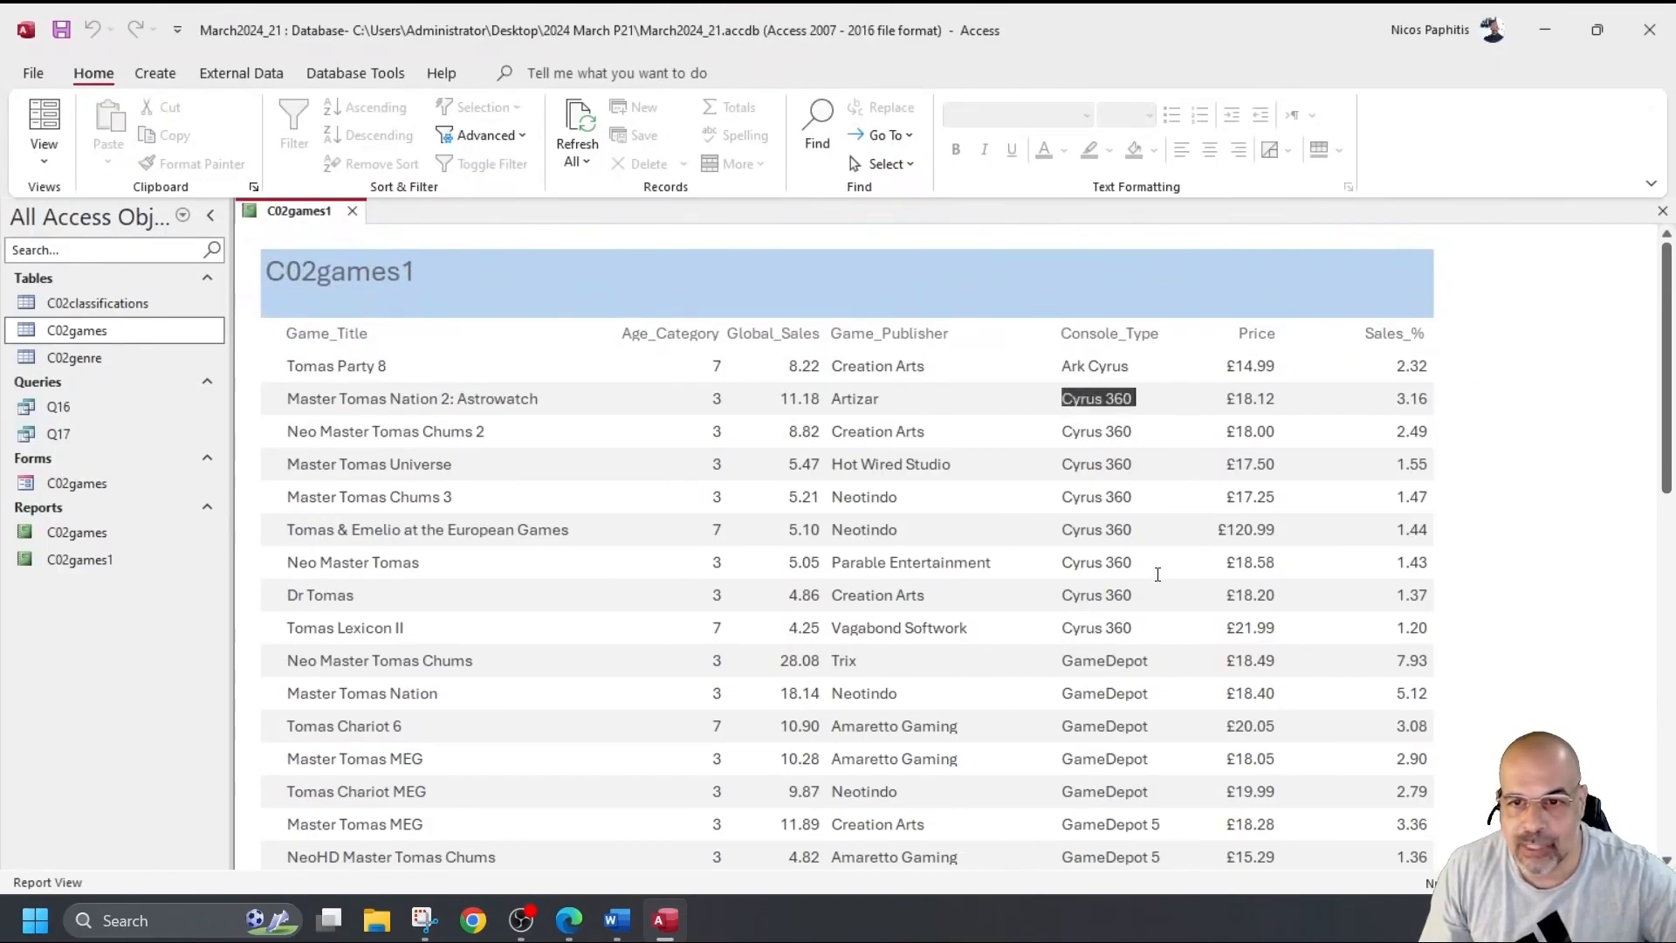
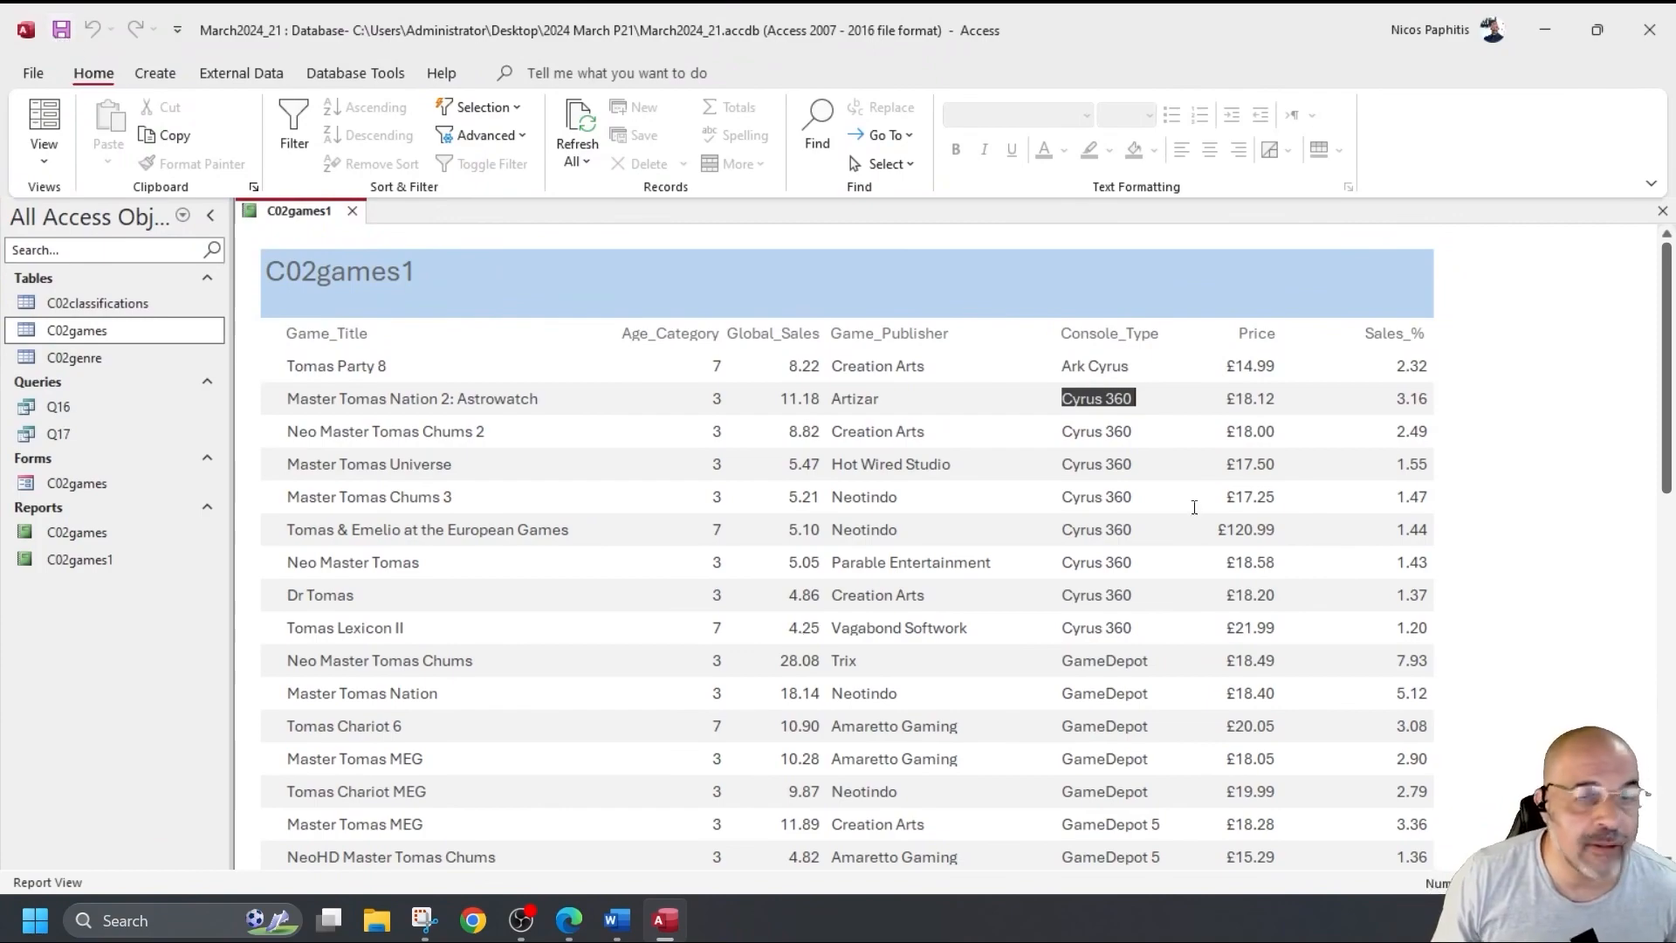
Highlight question 17's Console_Type/Global_Sales sort, landscape and single page width requirements in the PDF.
key("alt+Tab")
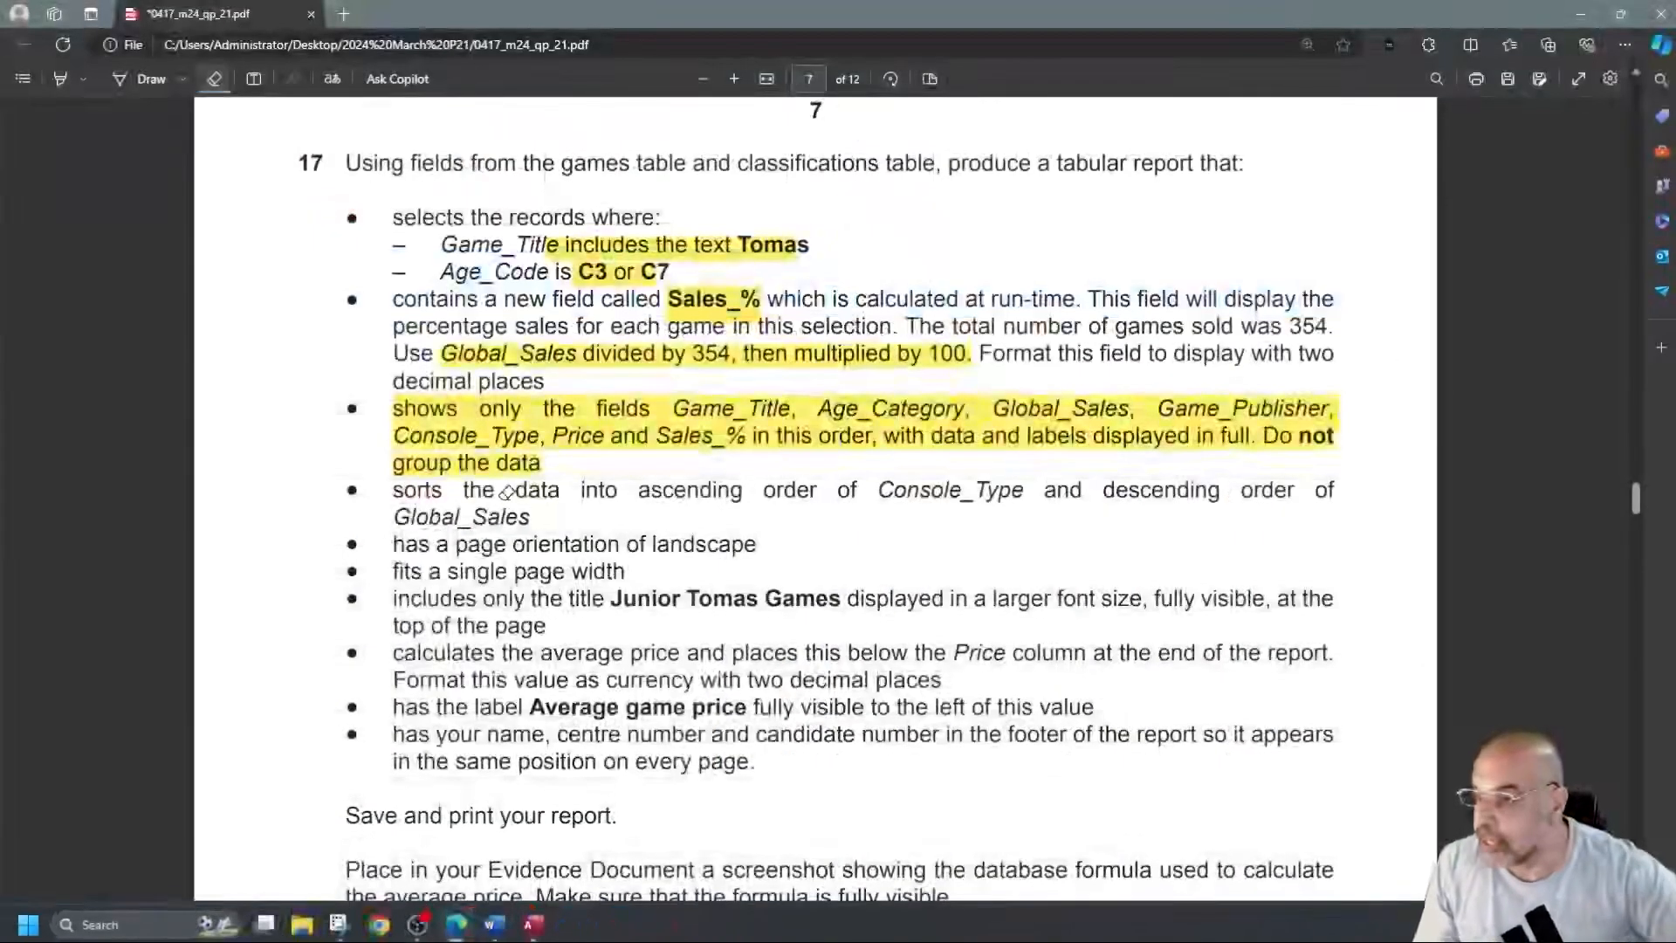
left_click(61, 79)
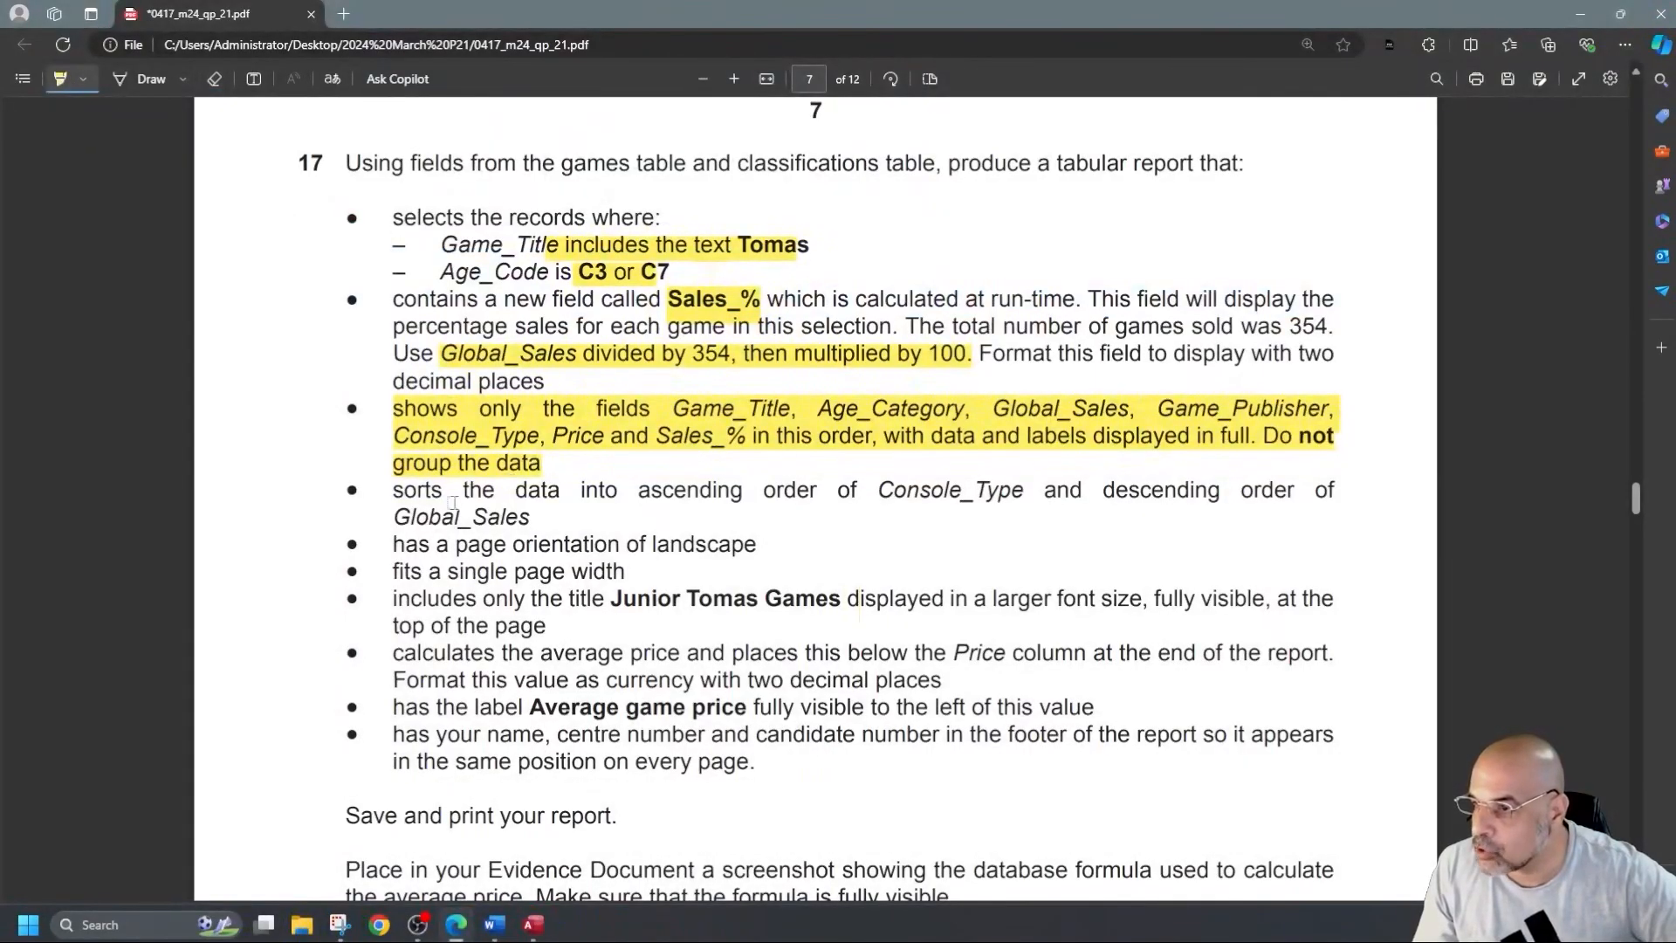
left_click_drag(722, 492, 1423, 491)
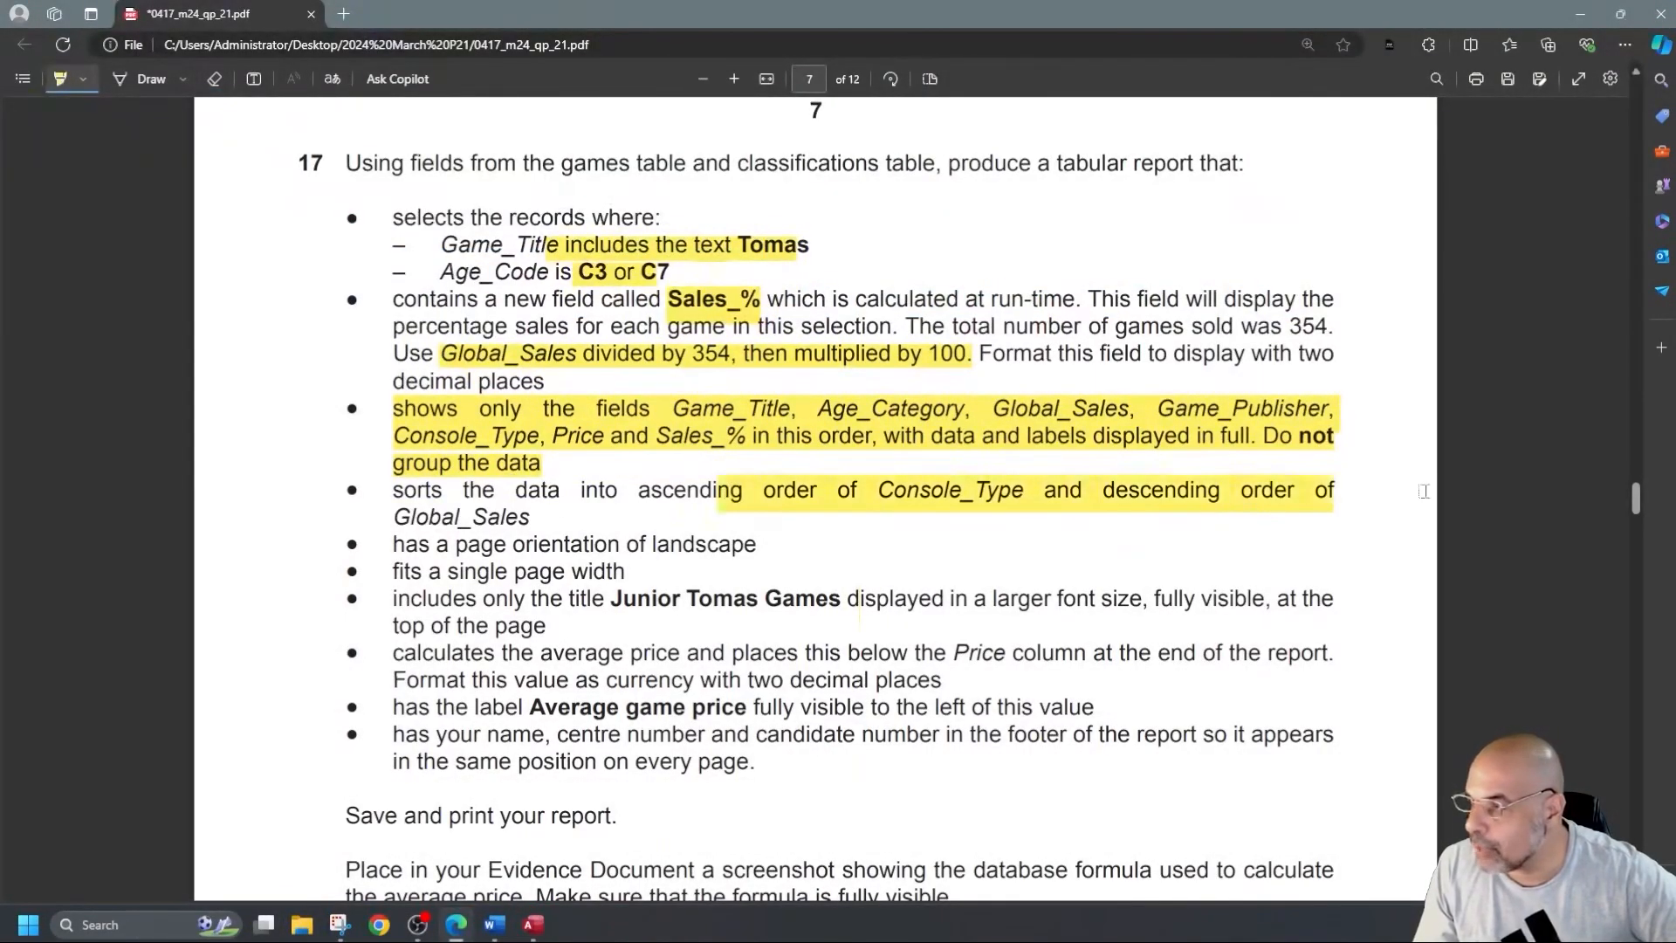
left_click_drag(478, 542, 831, 547)
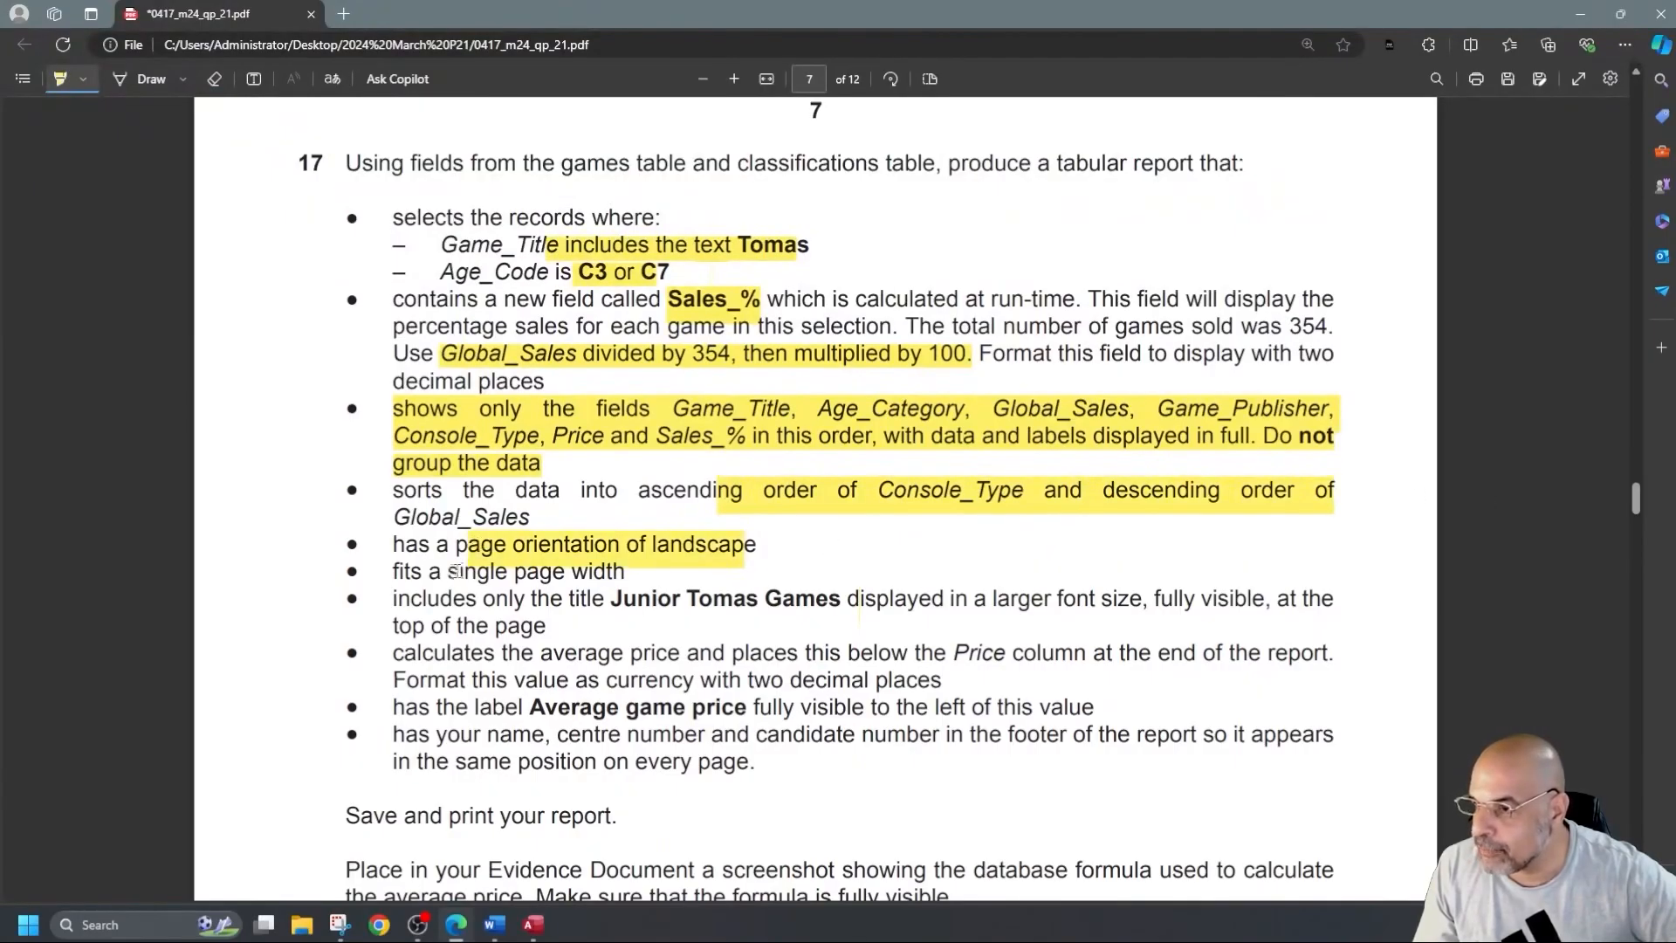
left_click_drag(451, 572, 624, 574)
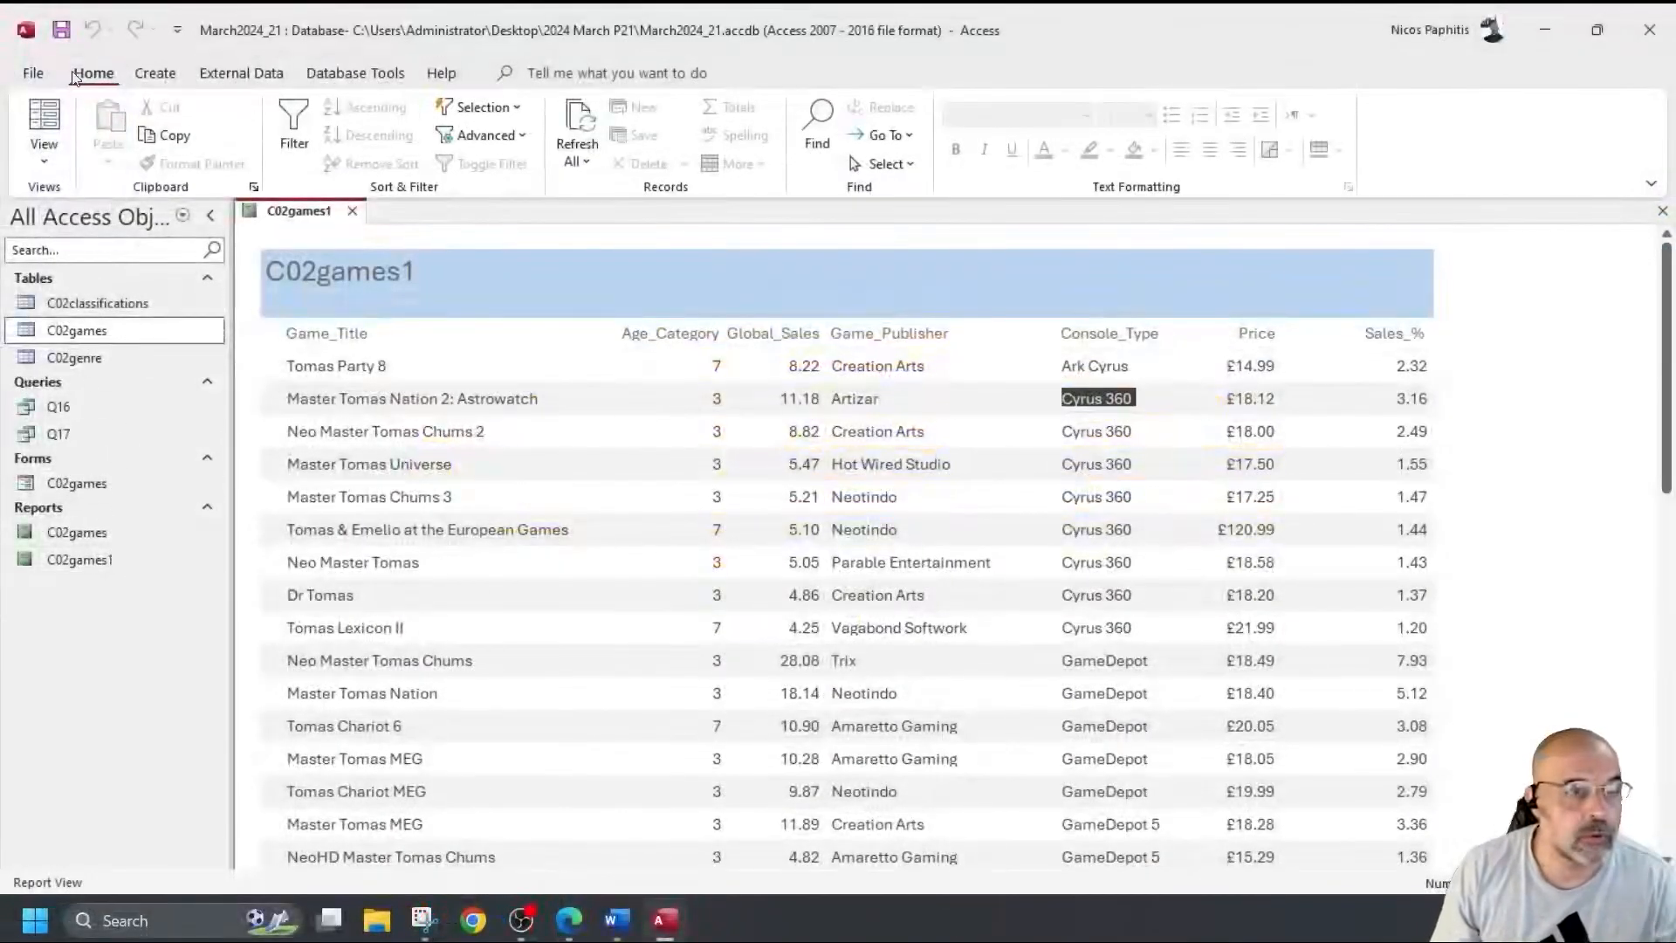
left_click(32, 73)
left_click(62, 407)
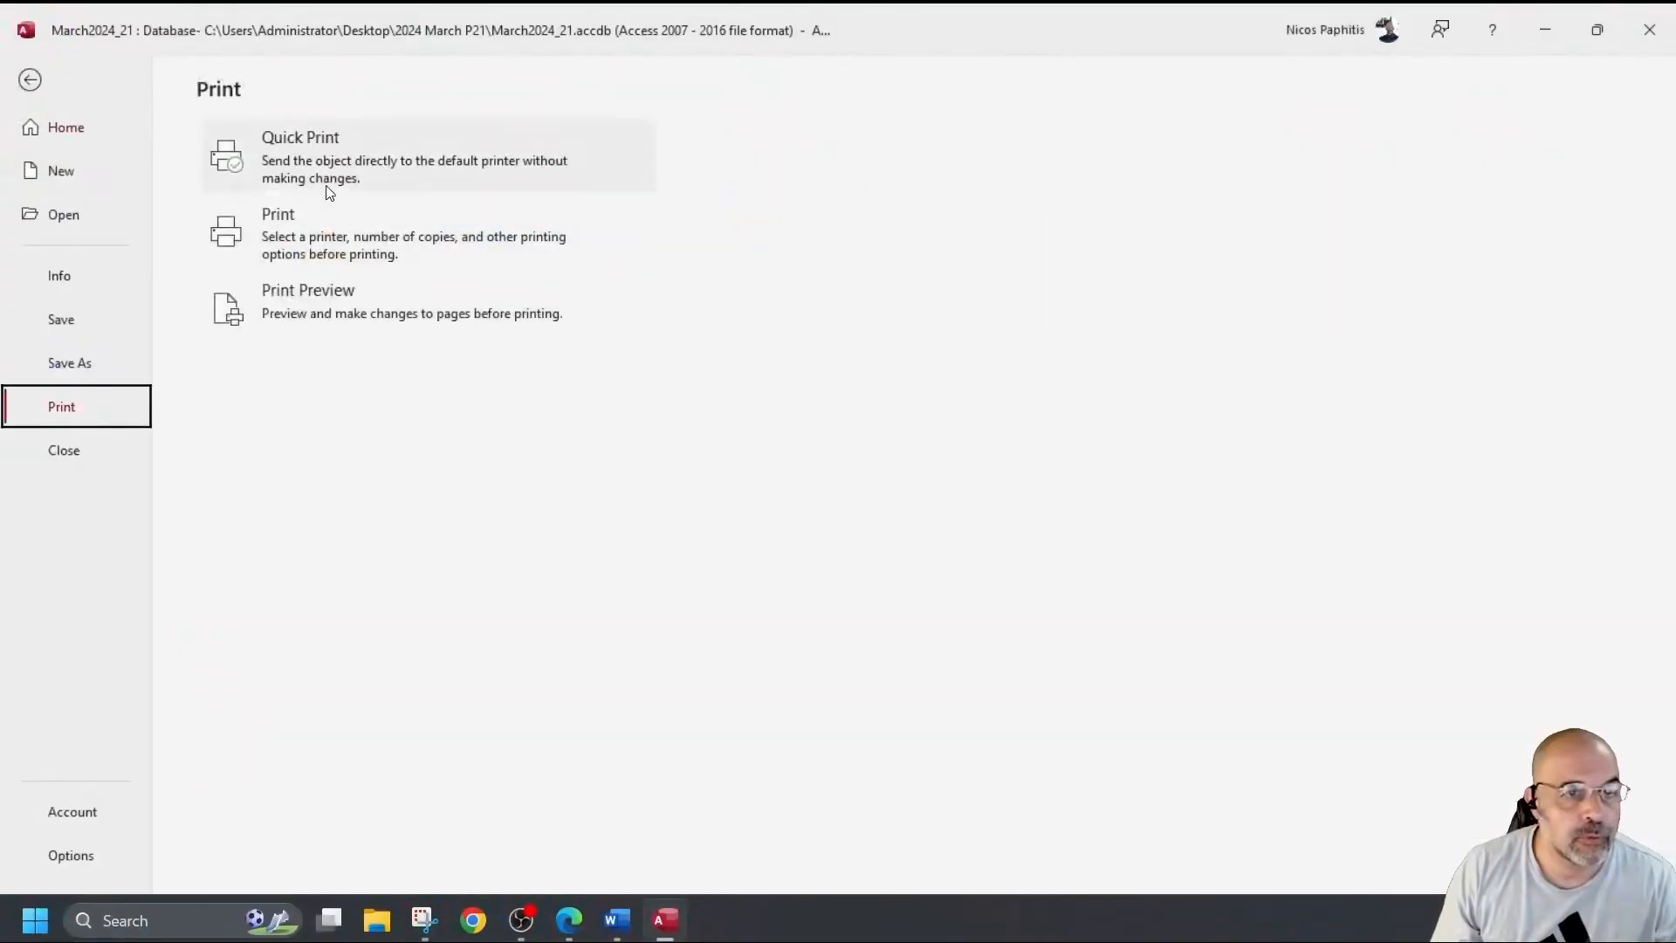
left_click(323, 310)
scroll(1033, 502, "down", 8)
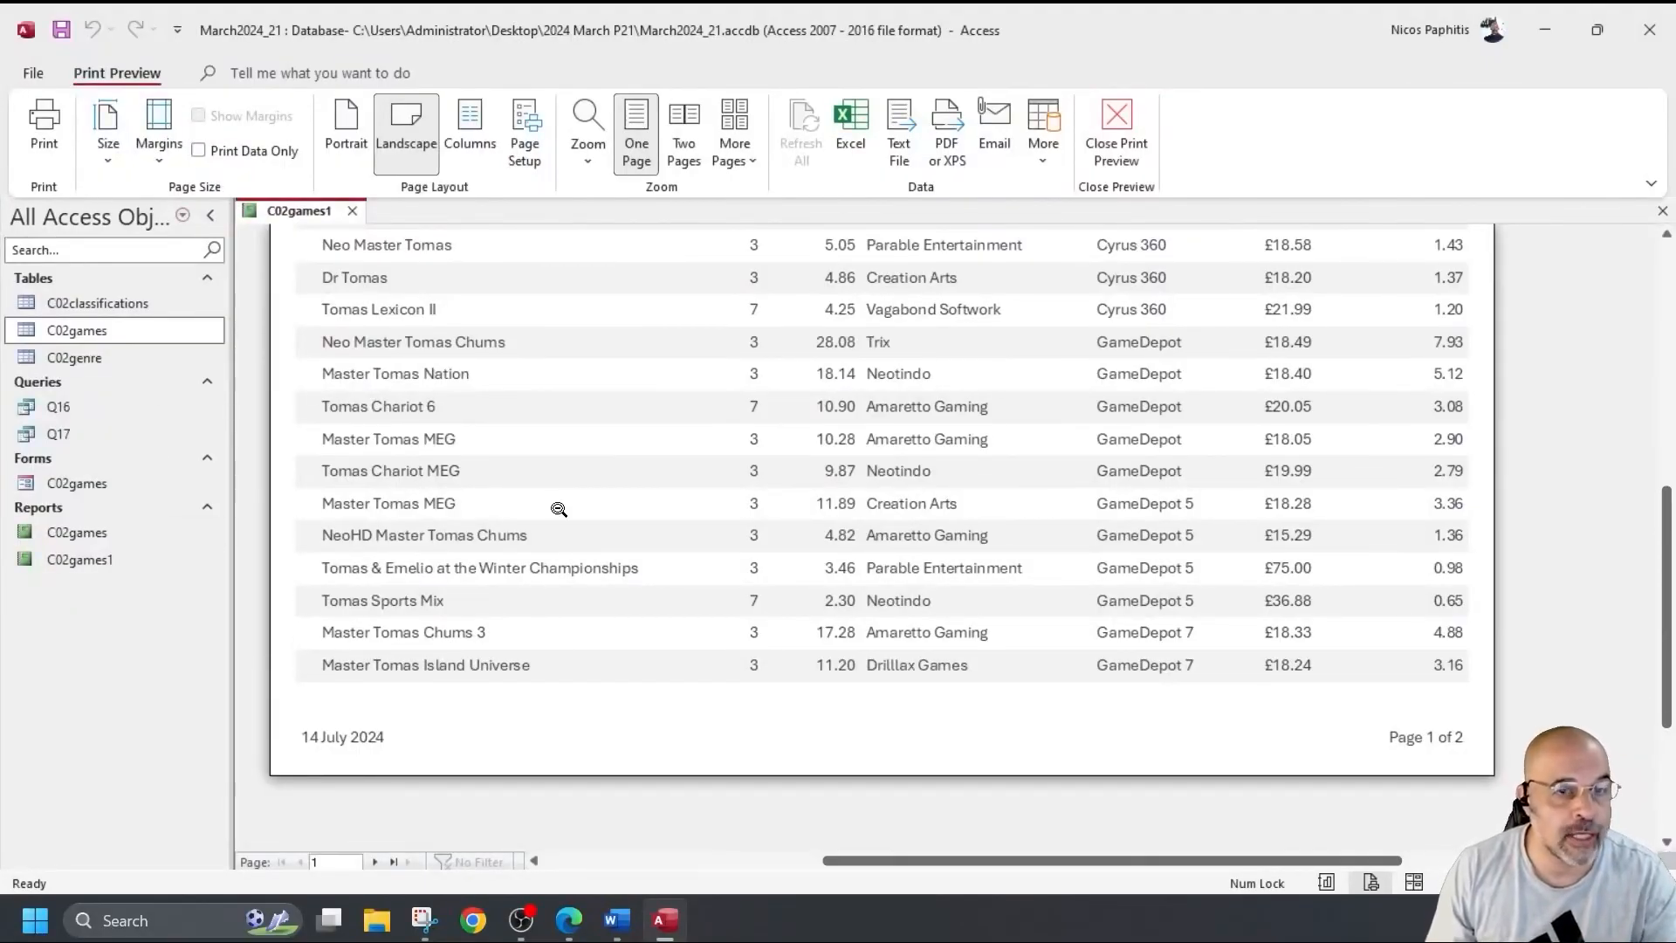
left_click(1117, 131)
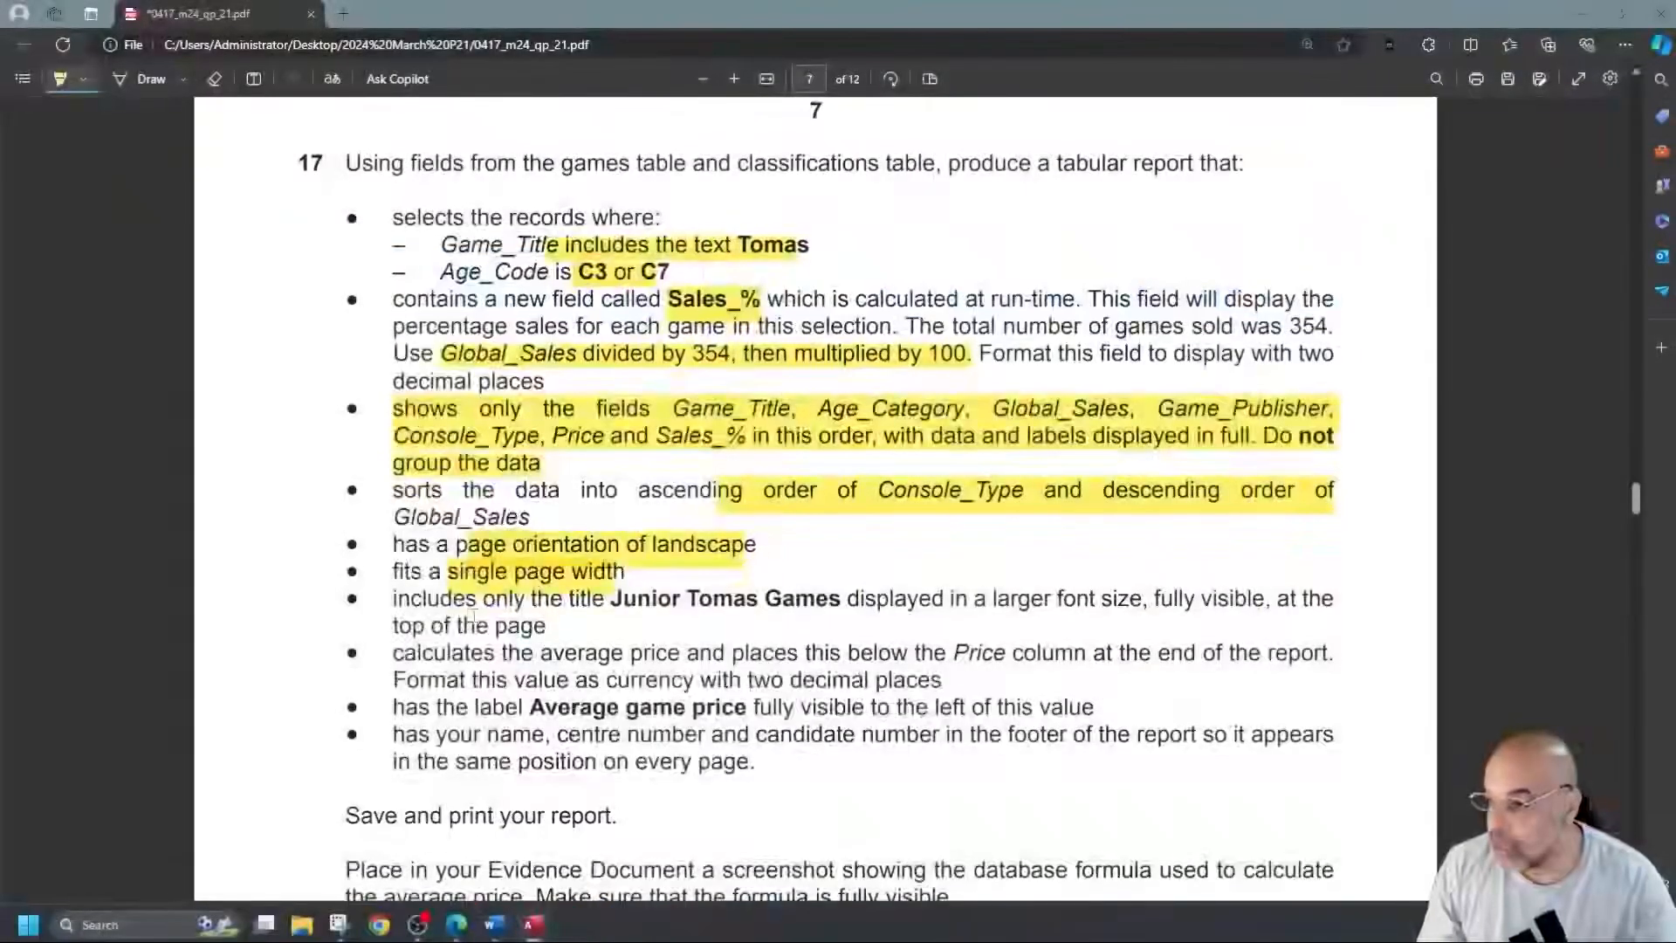
Copy the title text 'Junior Tomas Games' from question 17 in the PDF.
left_click(70, 78)
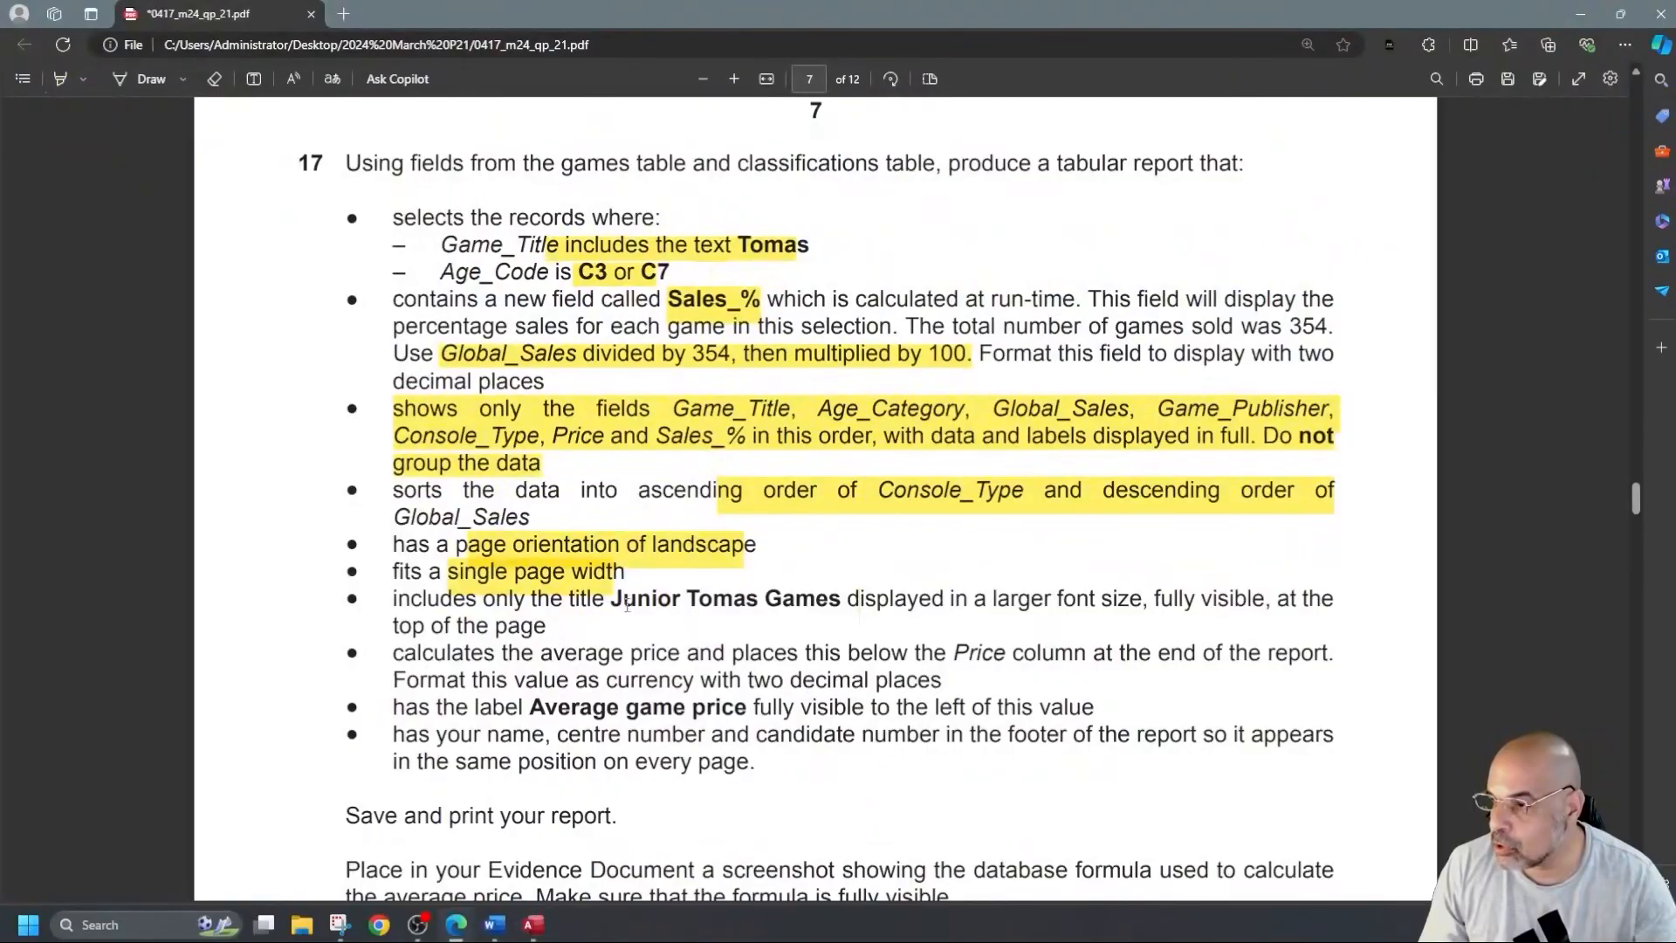
left_click_drag(612, 601, 836, 601)
key("ctrl+c")
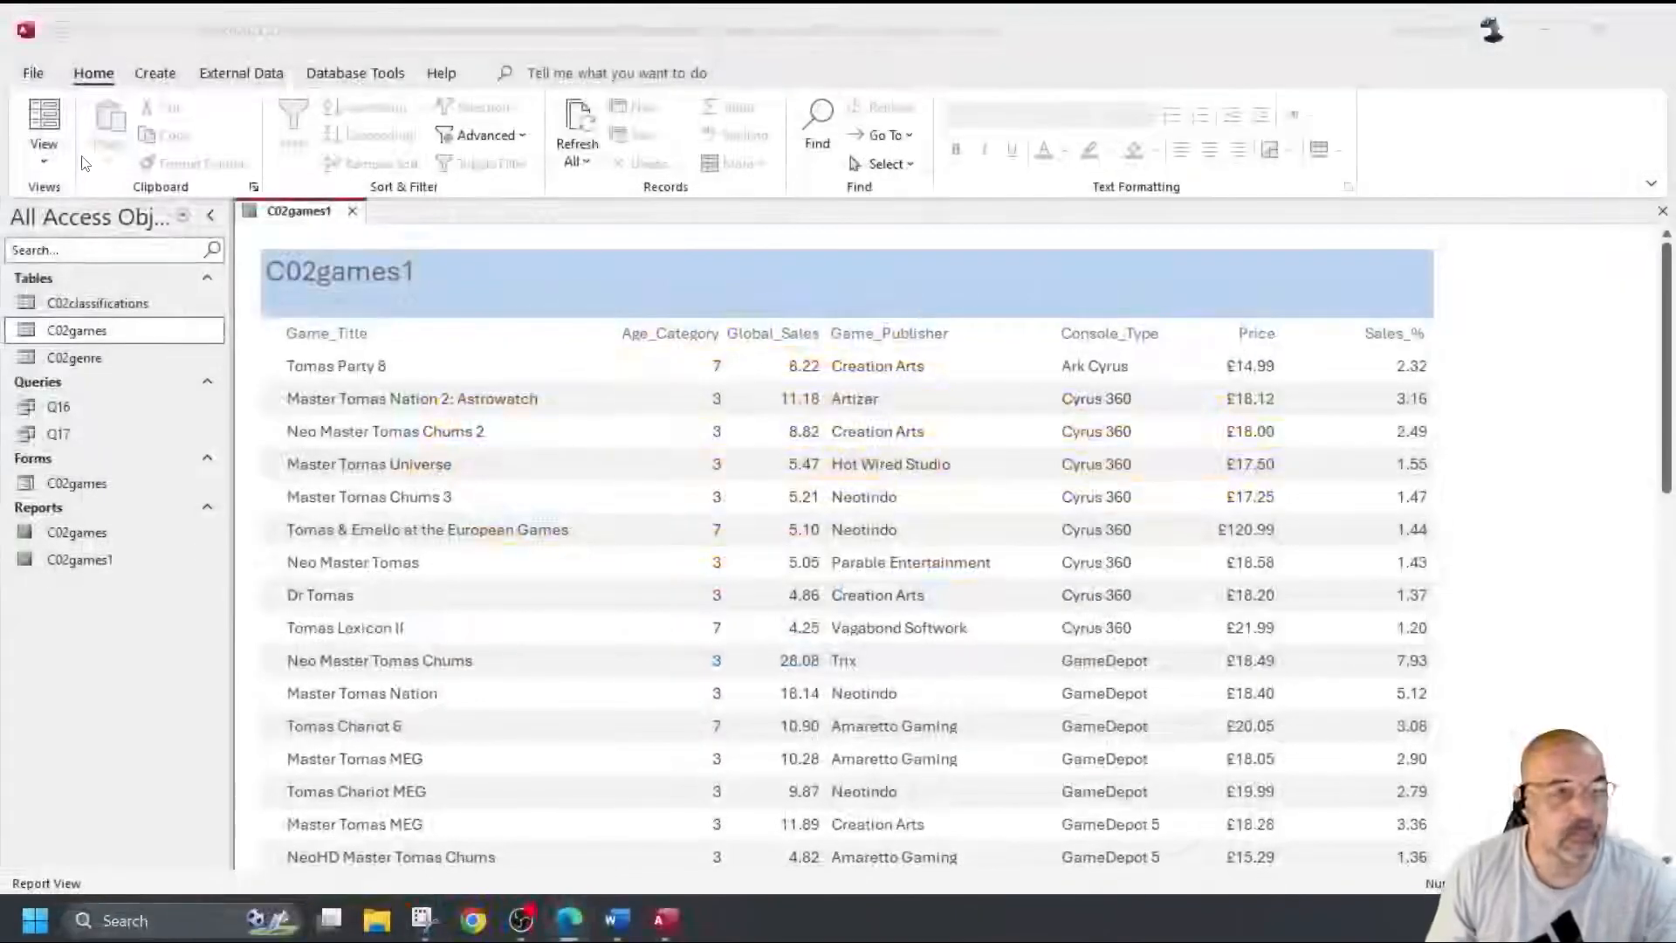
Paste 'Junior Tomas Games' over the C02games1 report title in Design View and view the result.
left_click(43, 157)
left_click(113, 338)
double_click(342, 295)
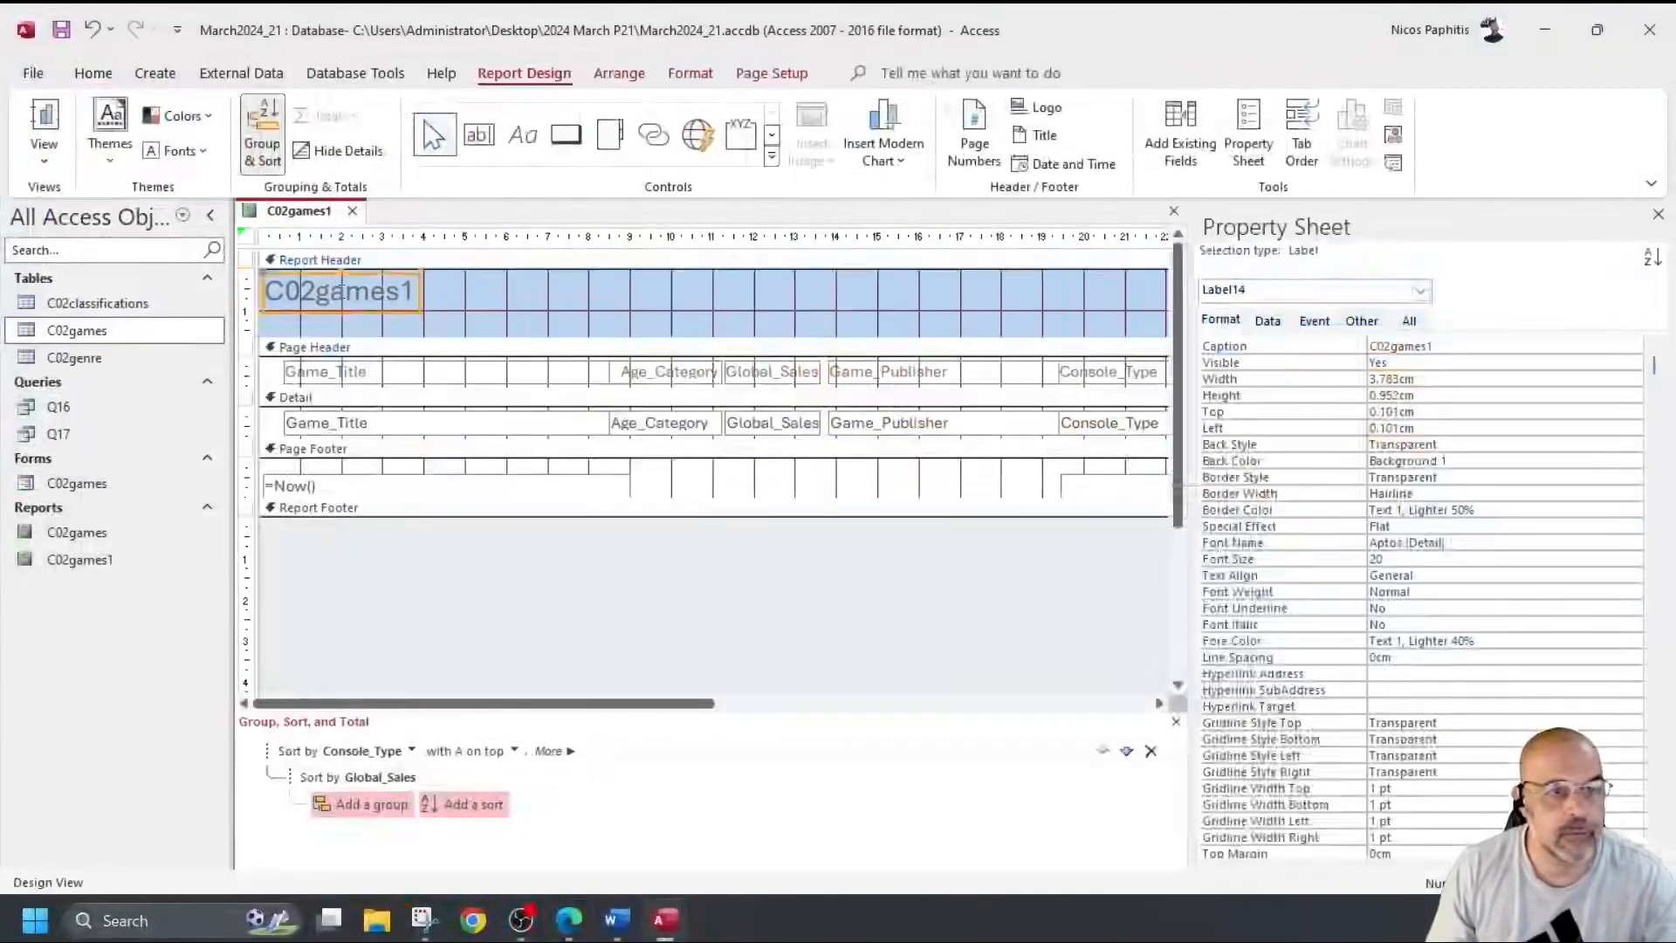
key("ctrl+v")
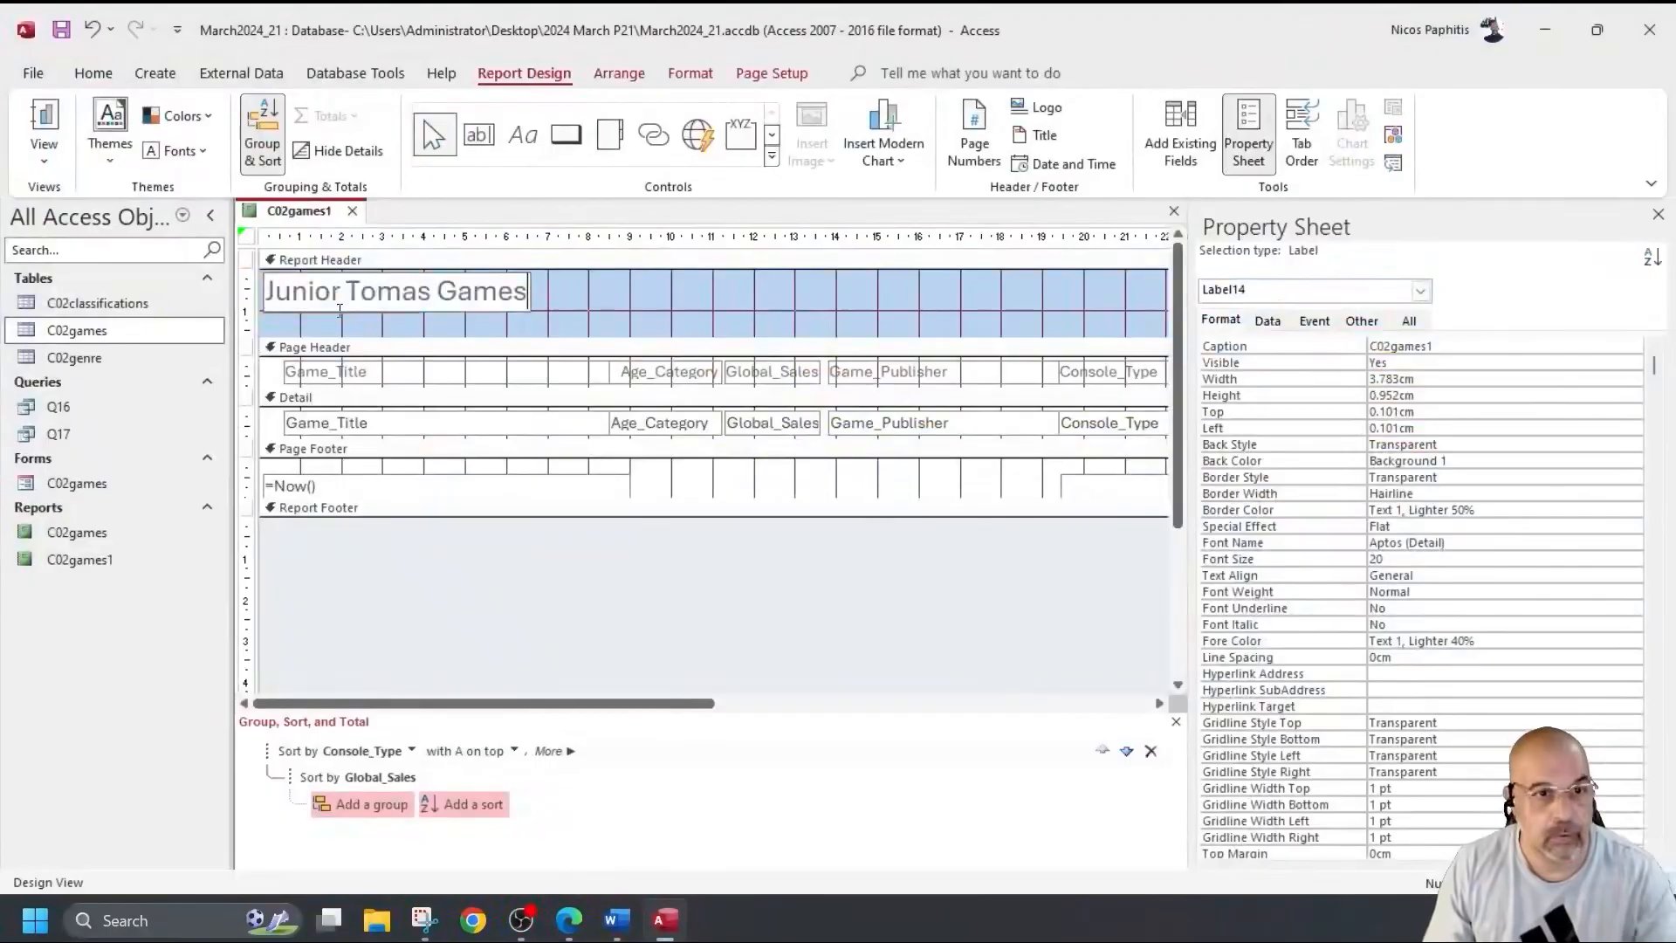
left_click(43, 127)
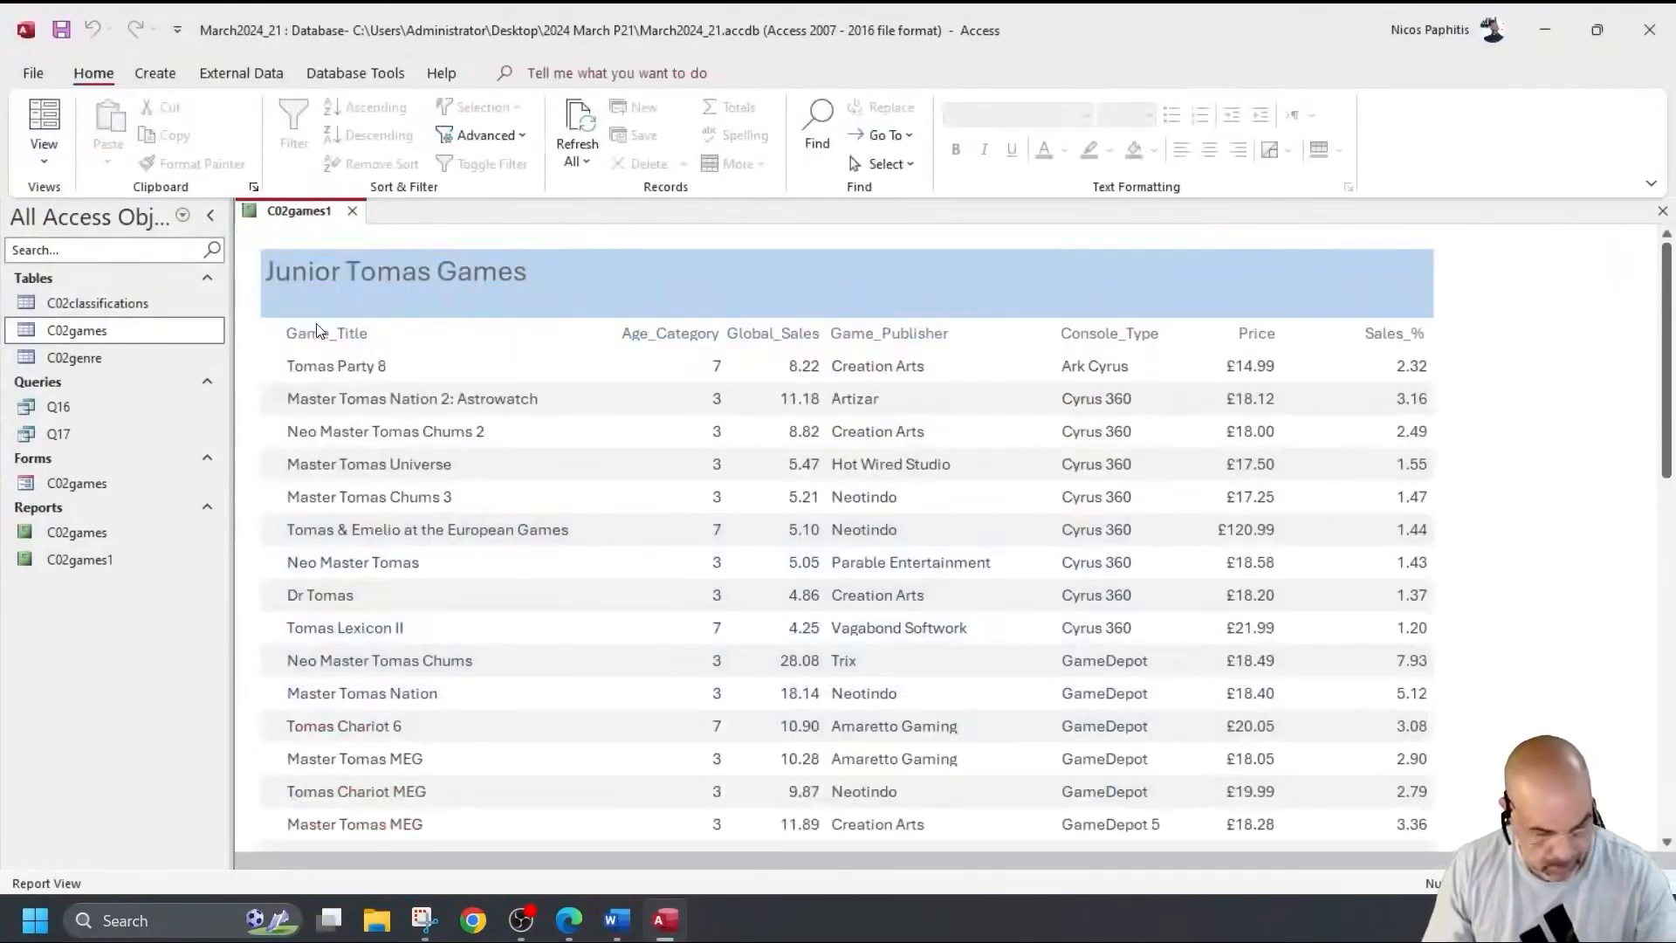
key("alt+Tab")
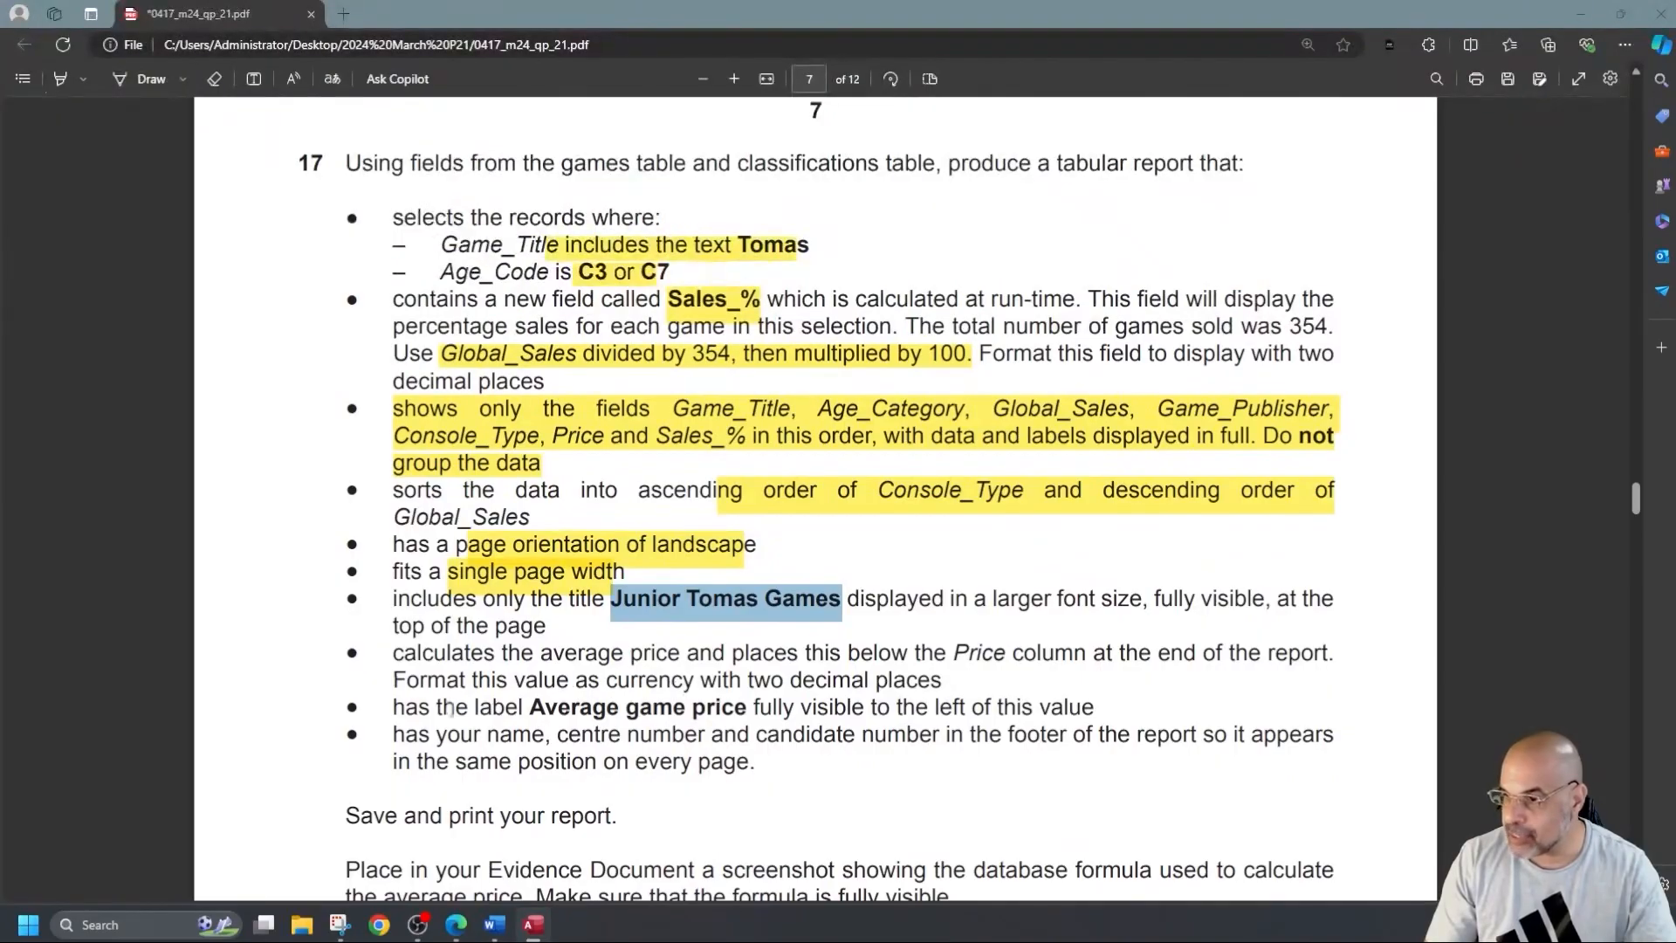
Copy the label text 'Average game price' from question 17 in the PDF.
left_click_drag(530, 709, 750, 723)
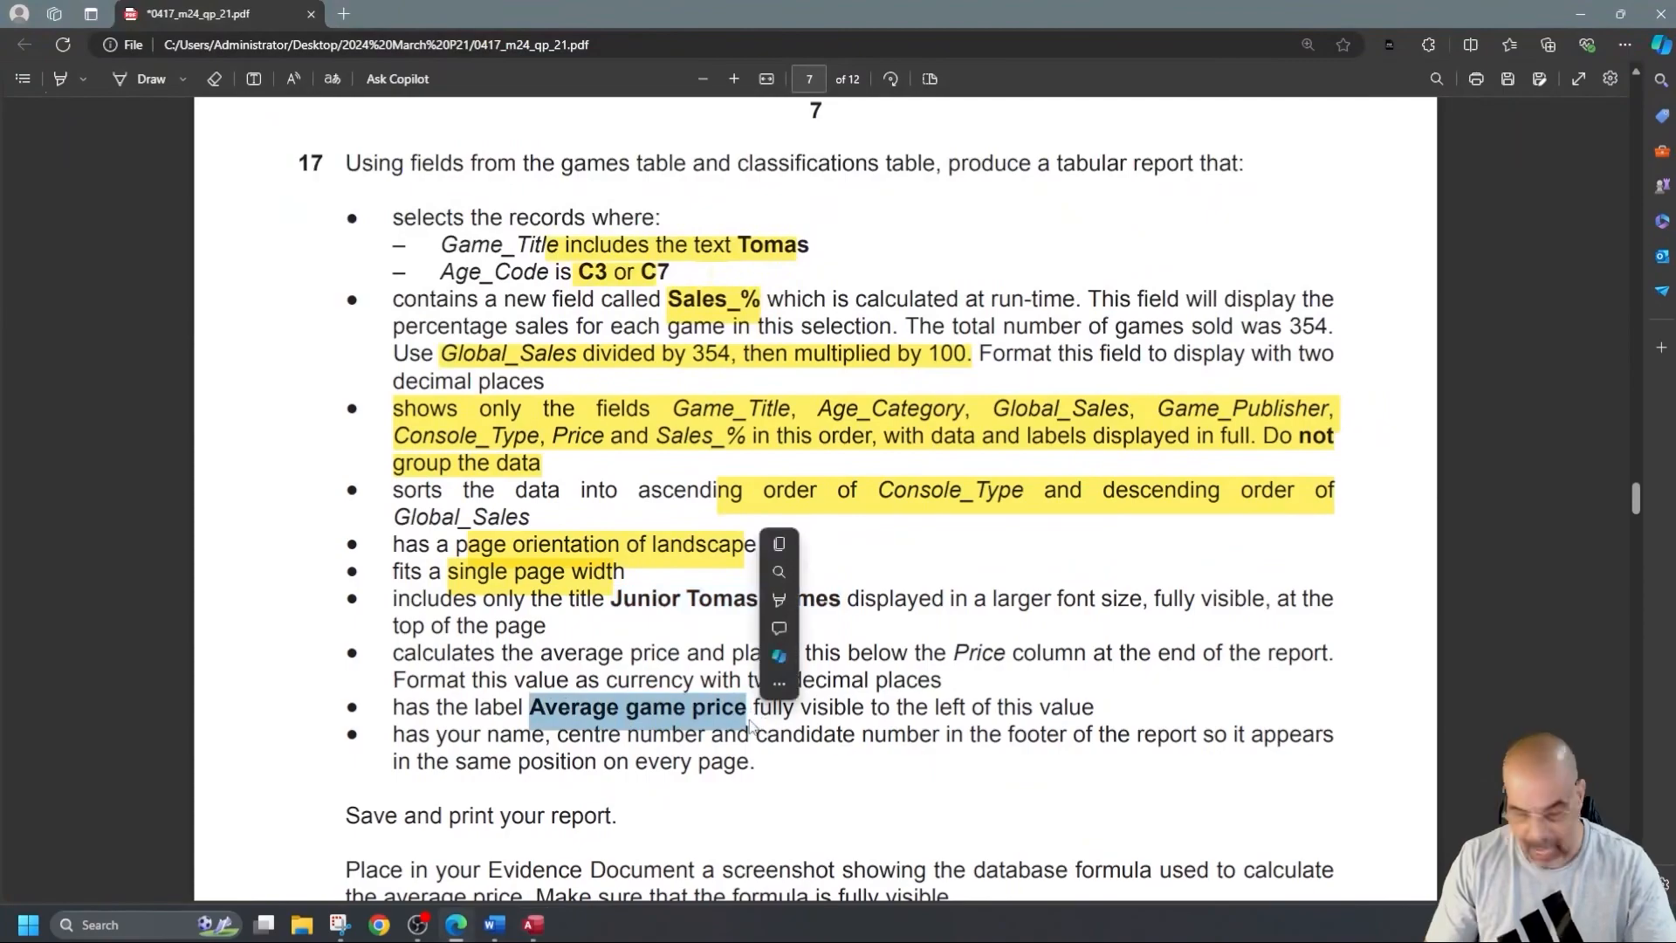
key("ctrl+c")
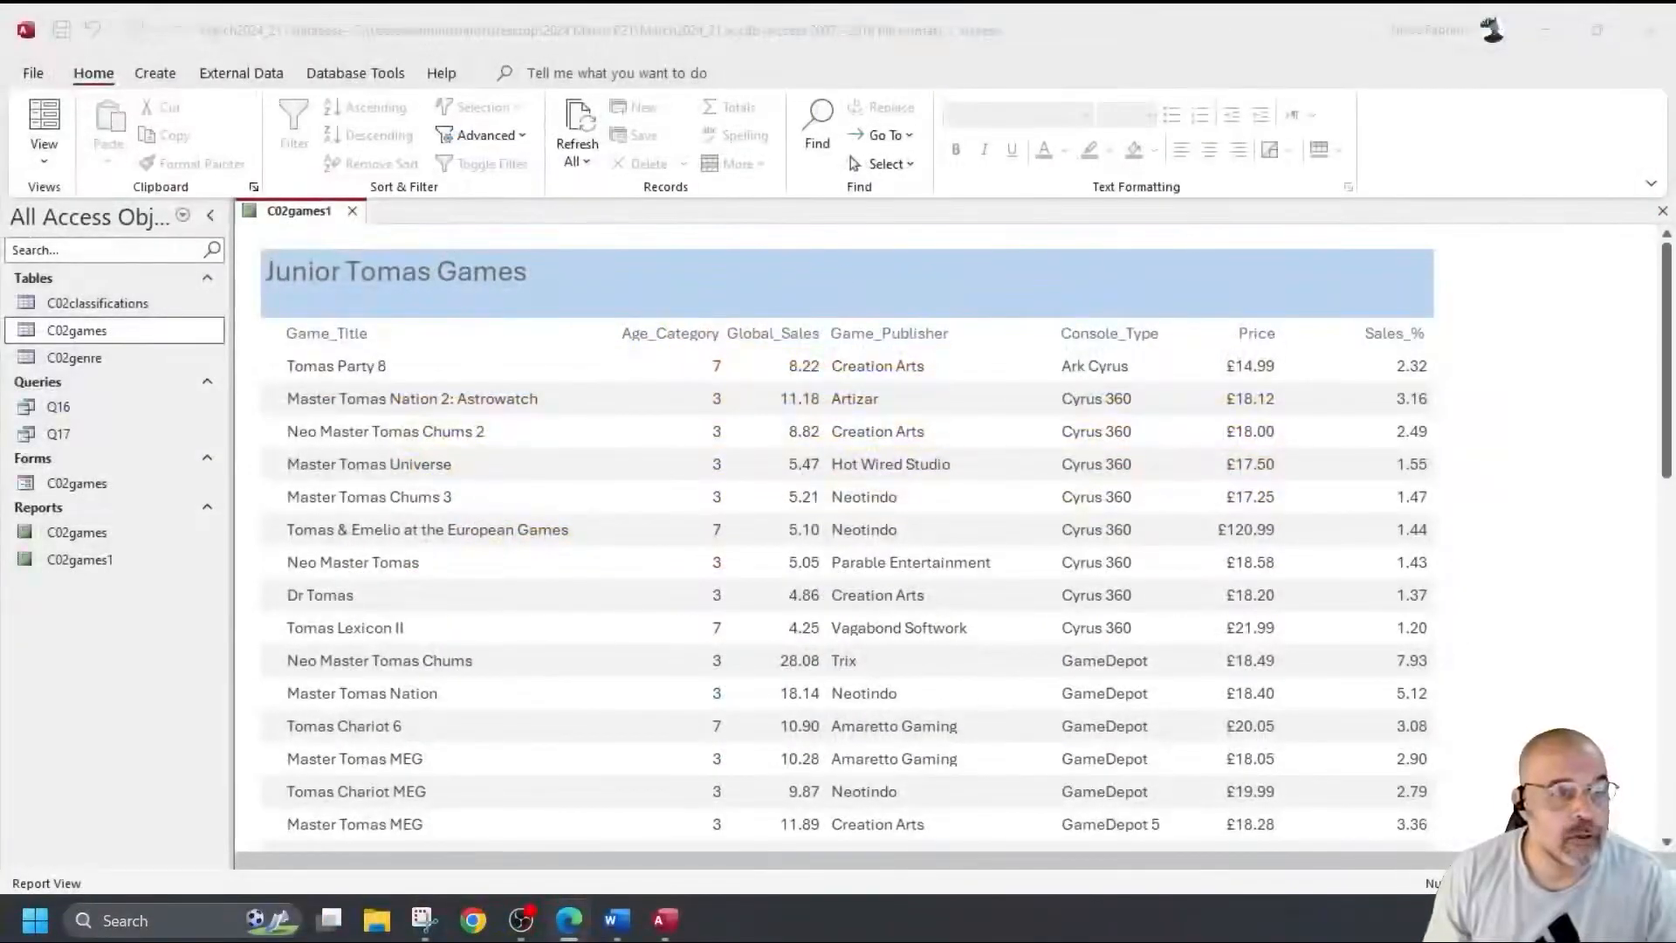
Add an average total of the Price field to the report footer in Design View.
left_click(45, 159)
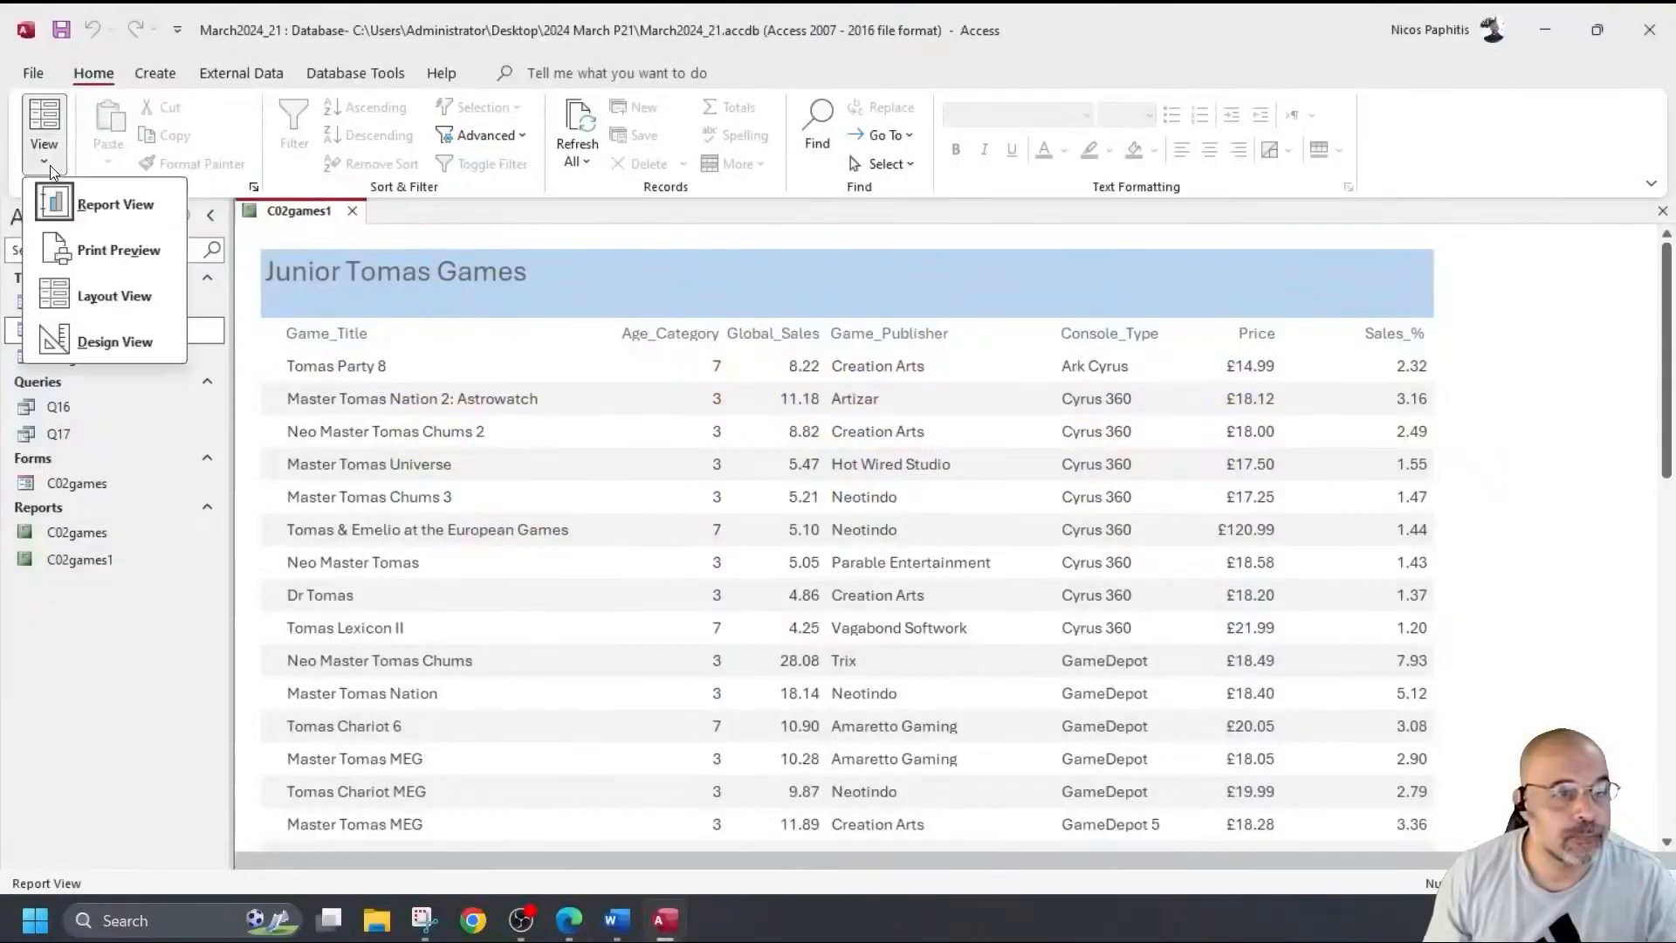
left_click(96, 338)
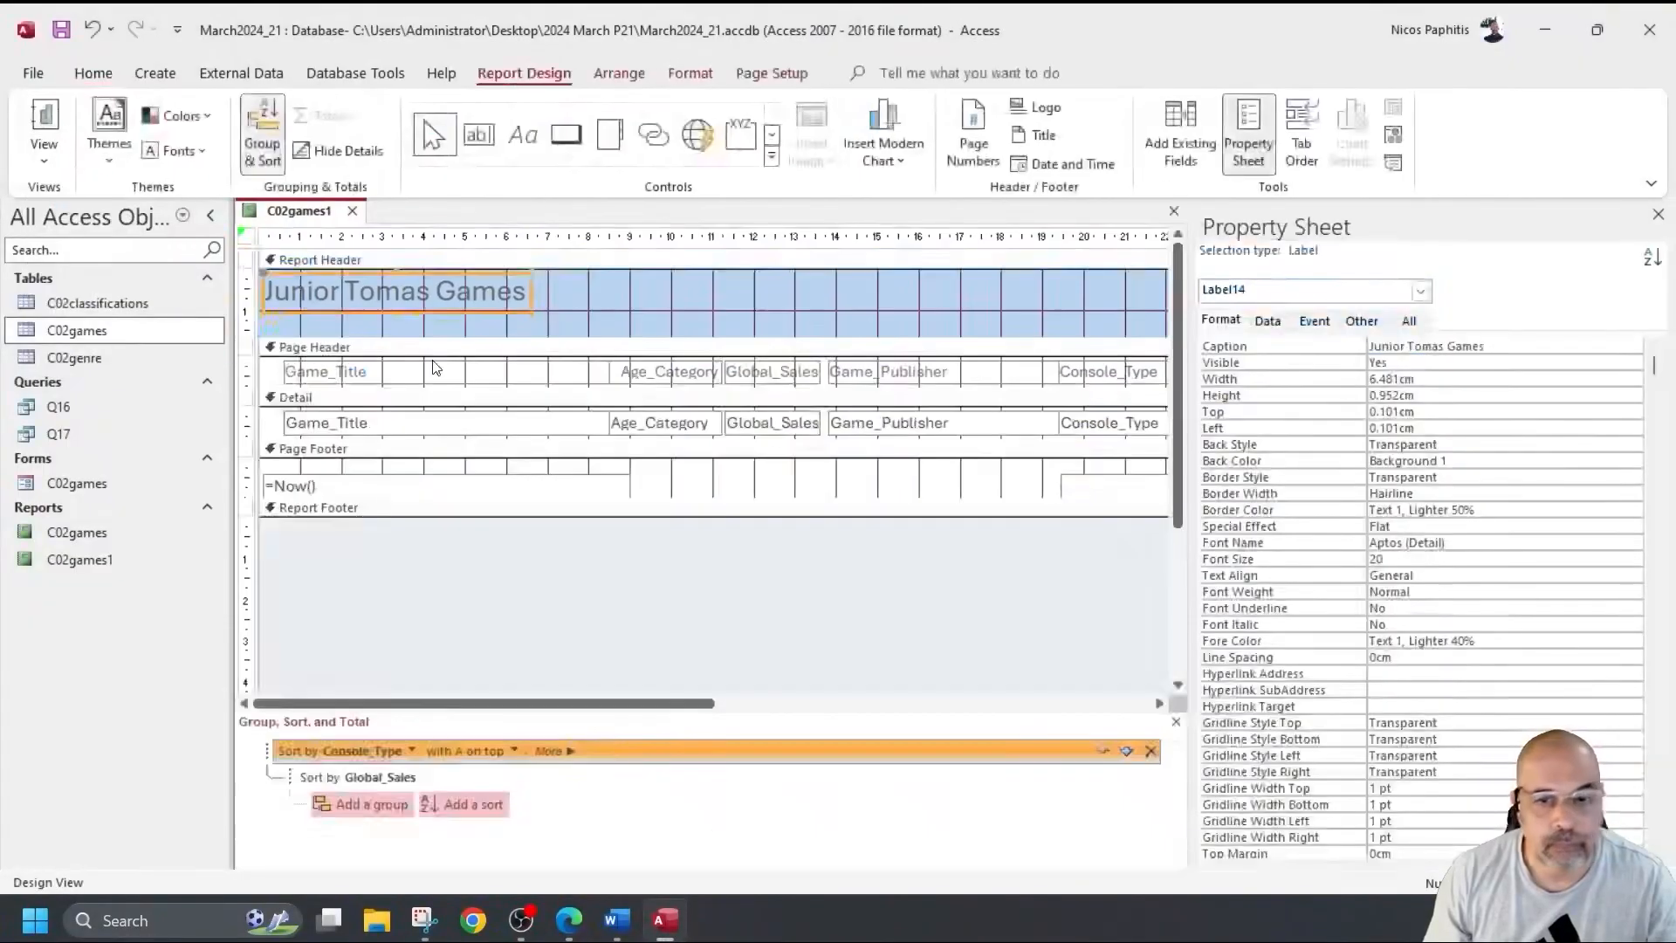
left_click(1661, 214)
left_click(1243, 430)
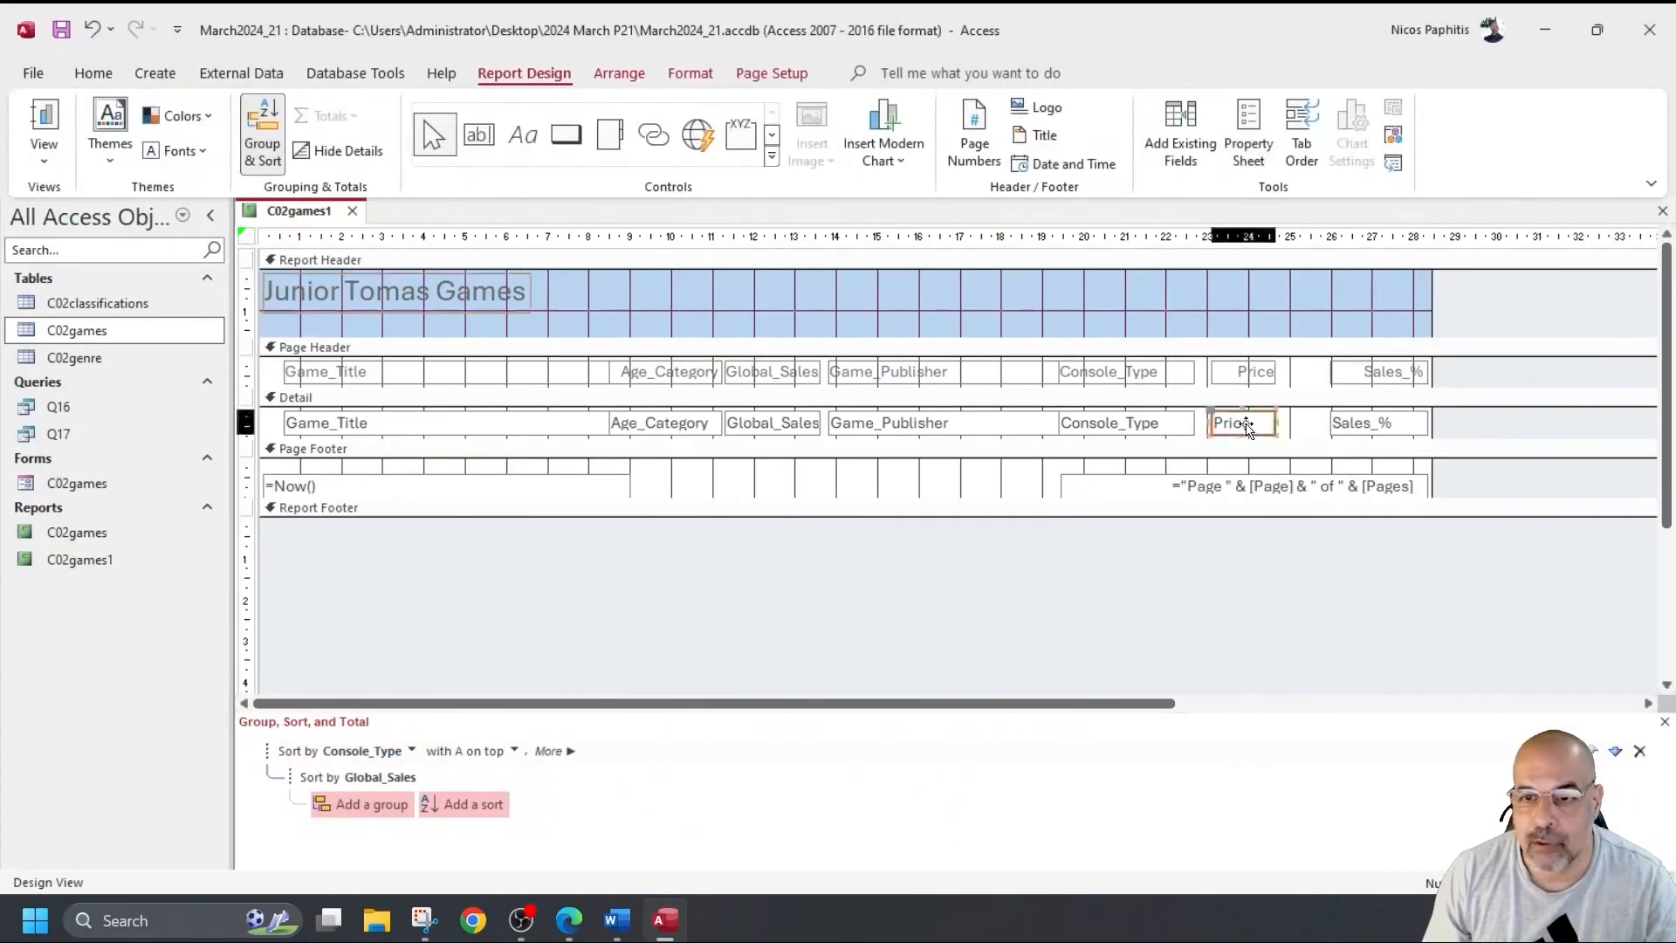
left_click(1259, 379)
left_click(1244, 424)
right_click(1245, 424)
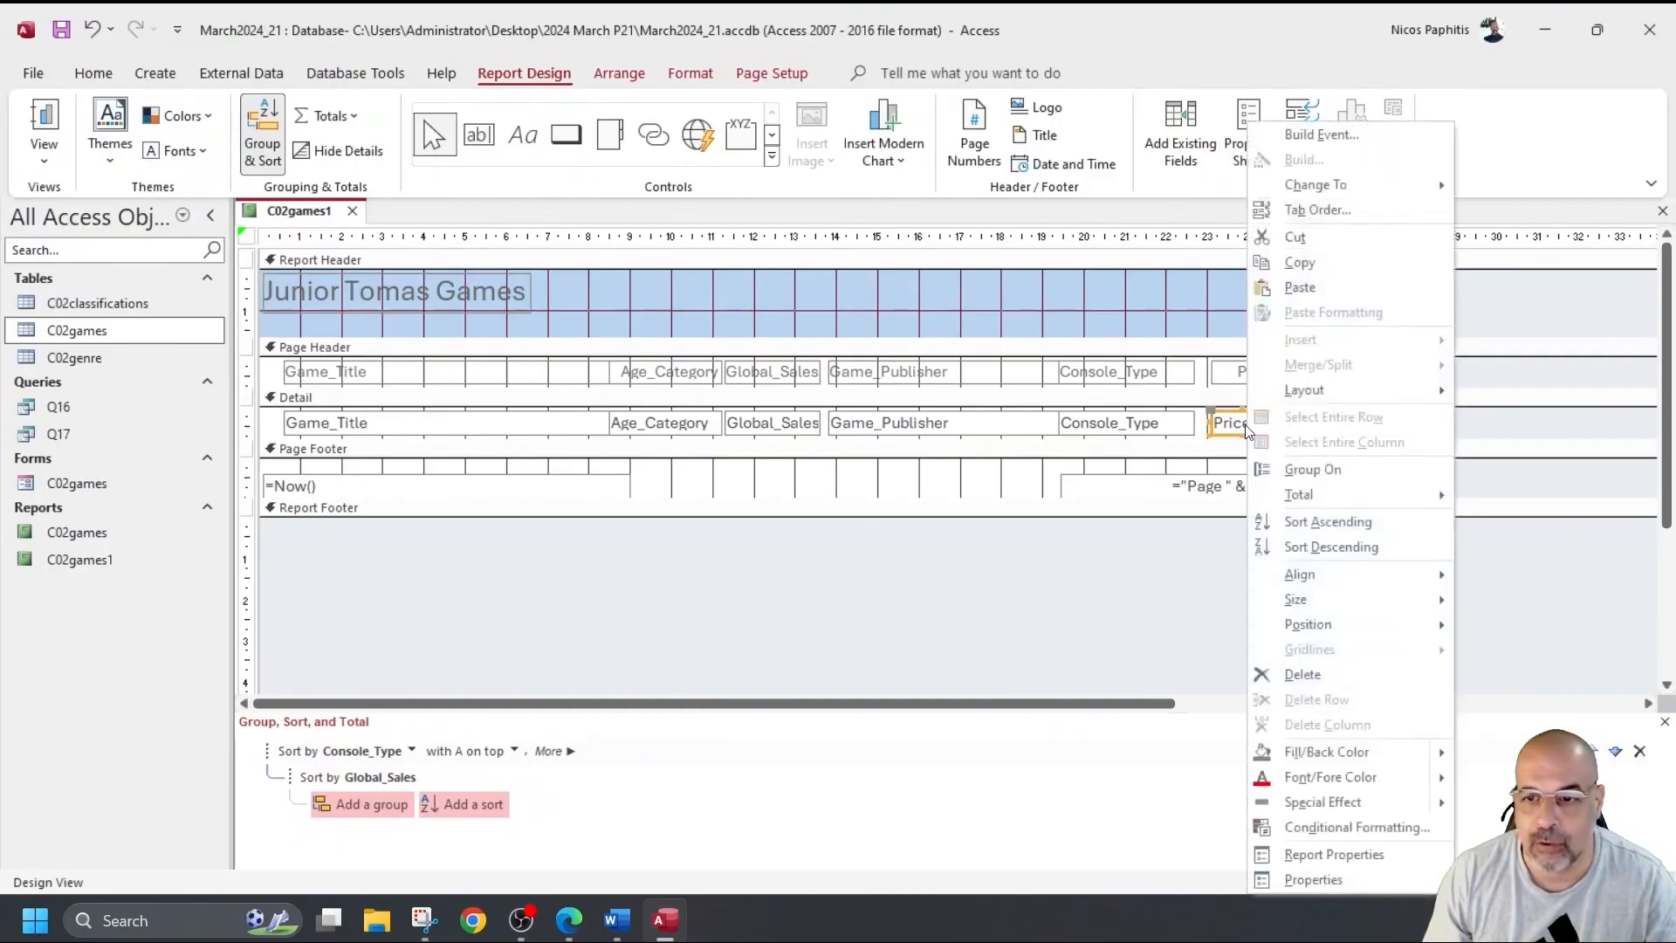
mouse_move(1310, 494)
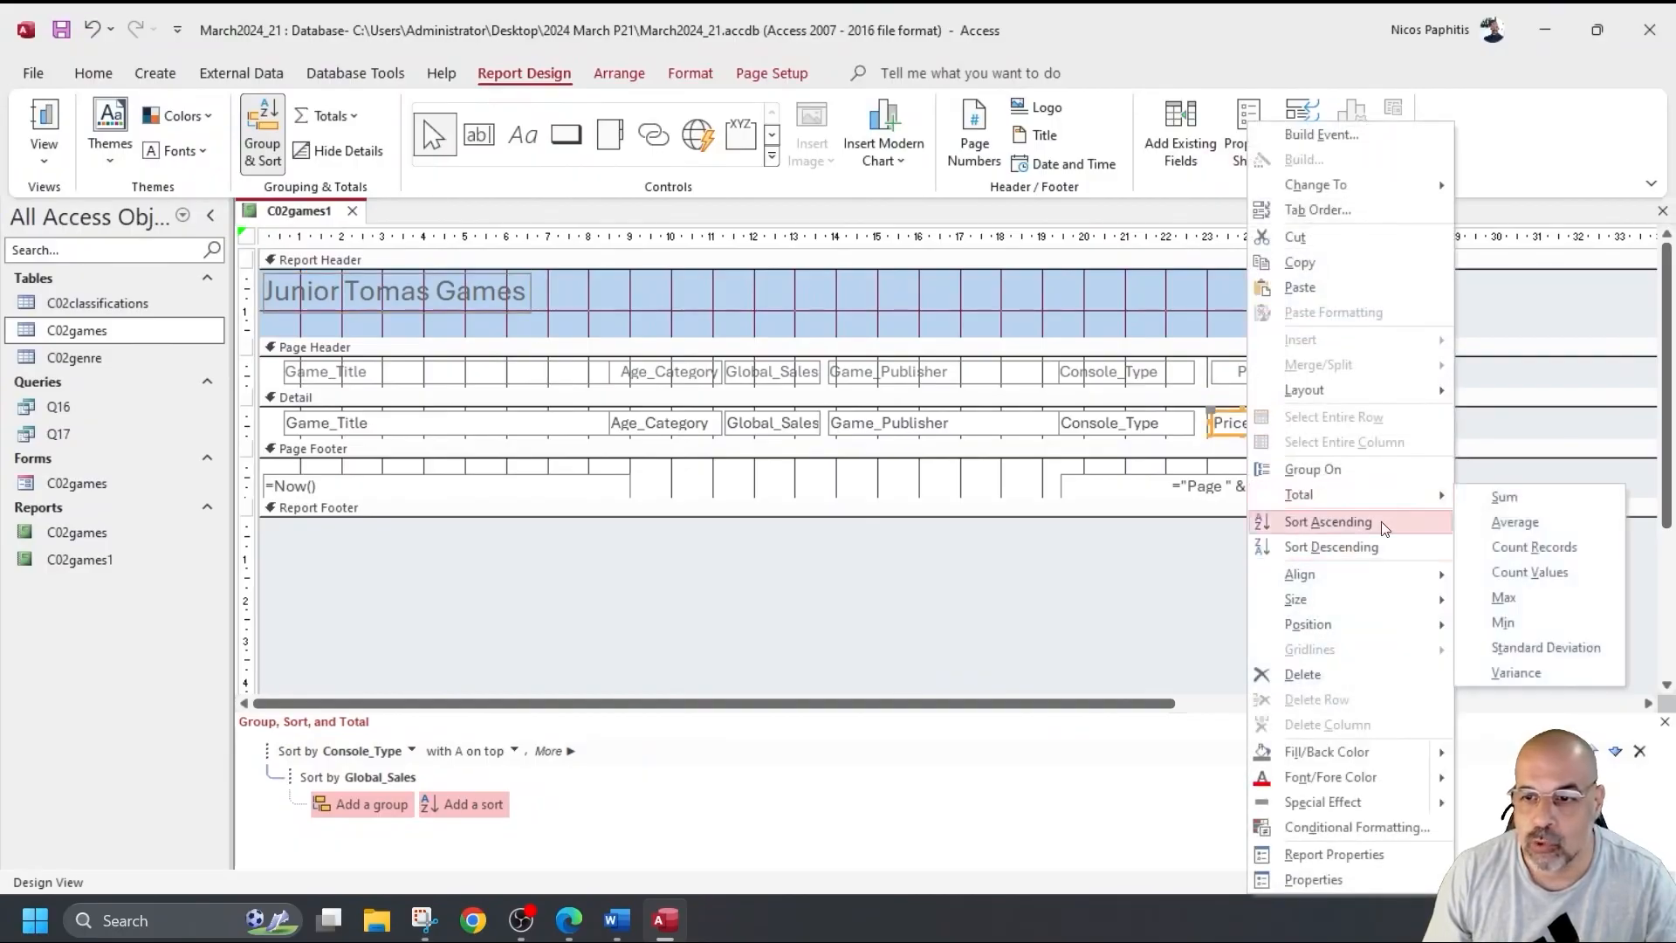
left_click(1558, 527)
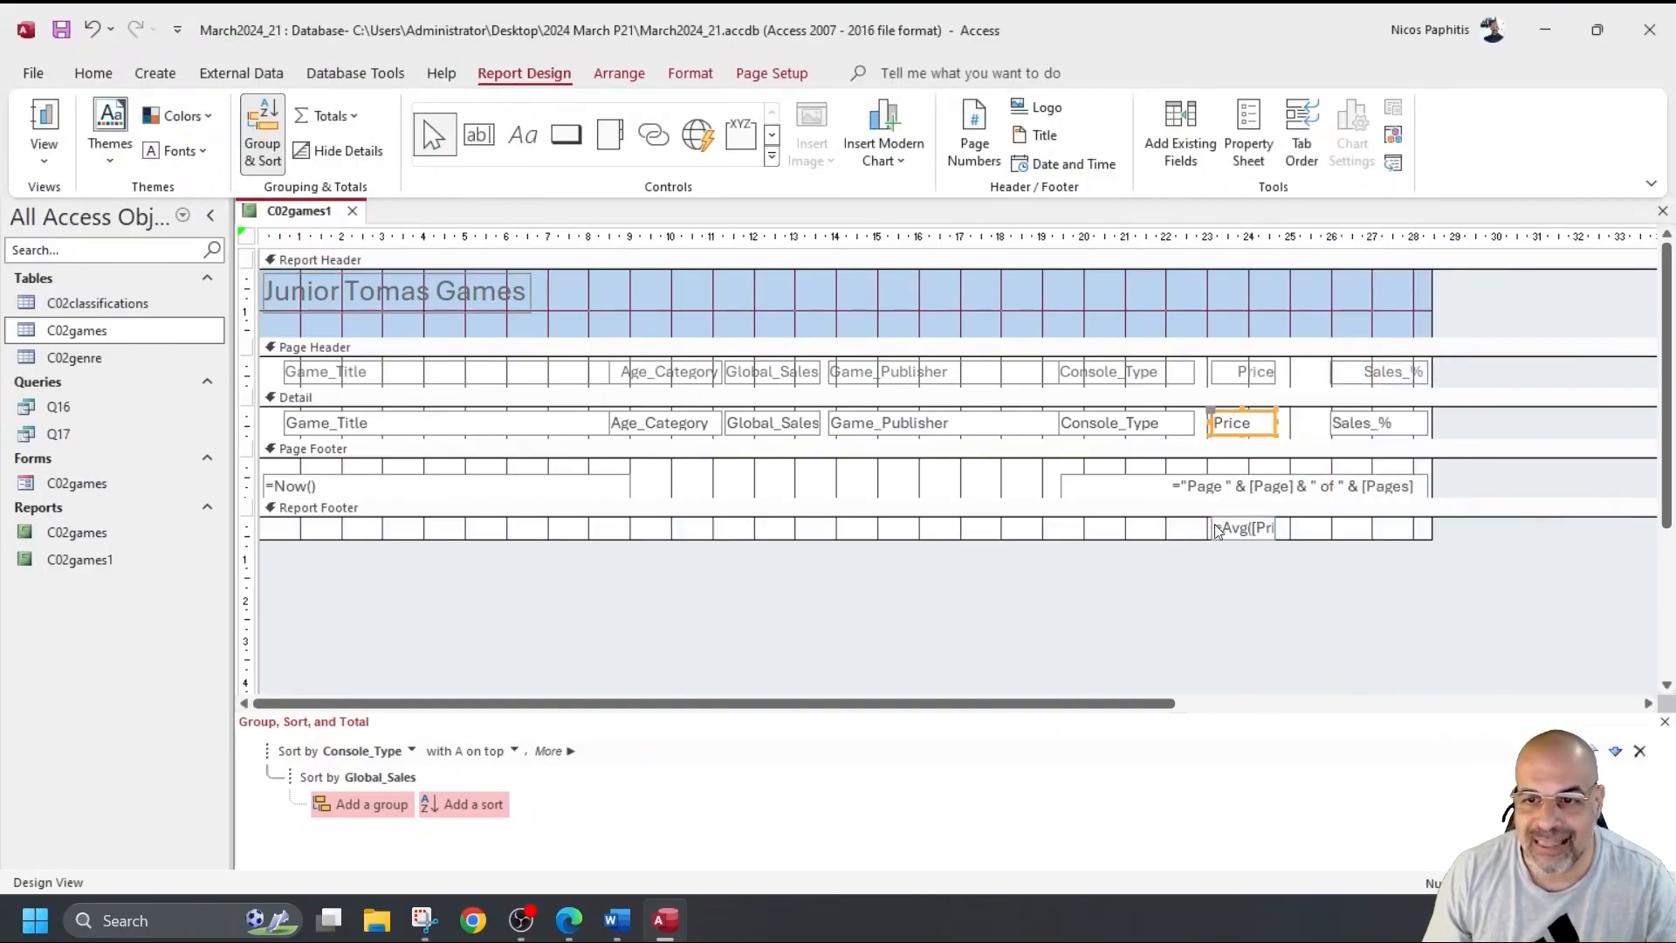
Widen the =Avg([Price]) box and check the 28.914 average in Report View.
left_click(1257, 529)
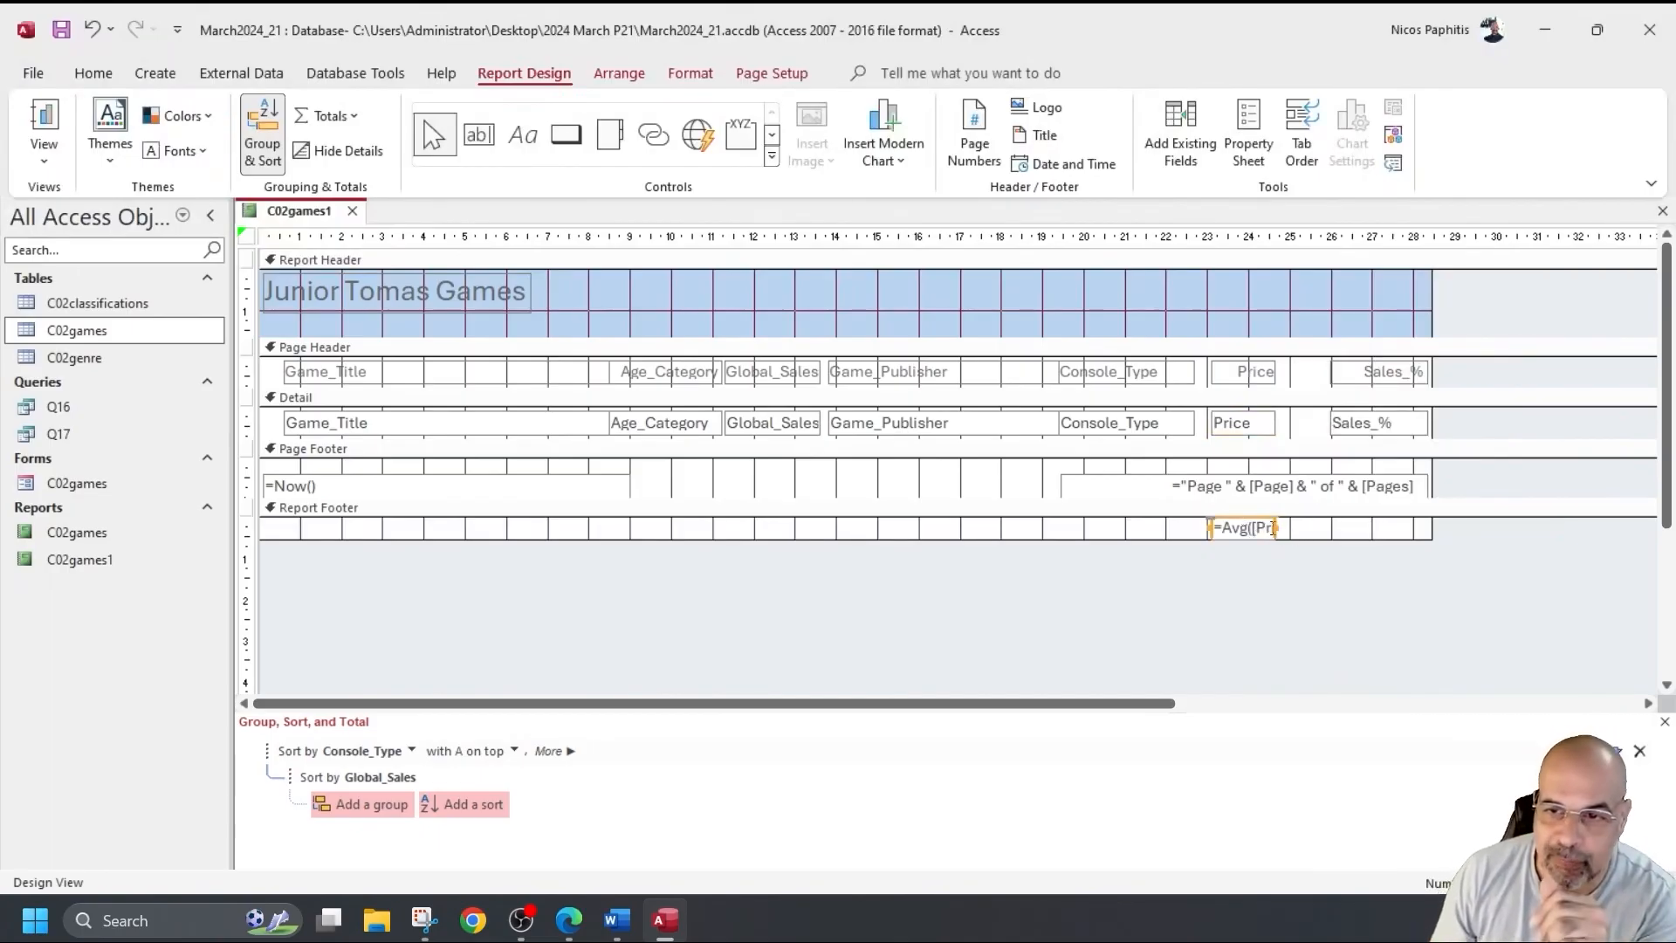
left_click_drag(1274, 527, 1340, 530)
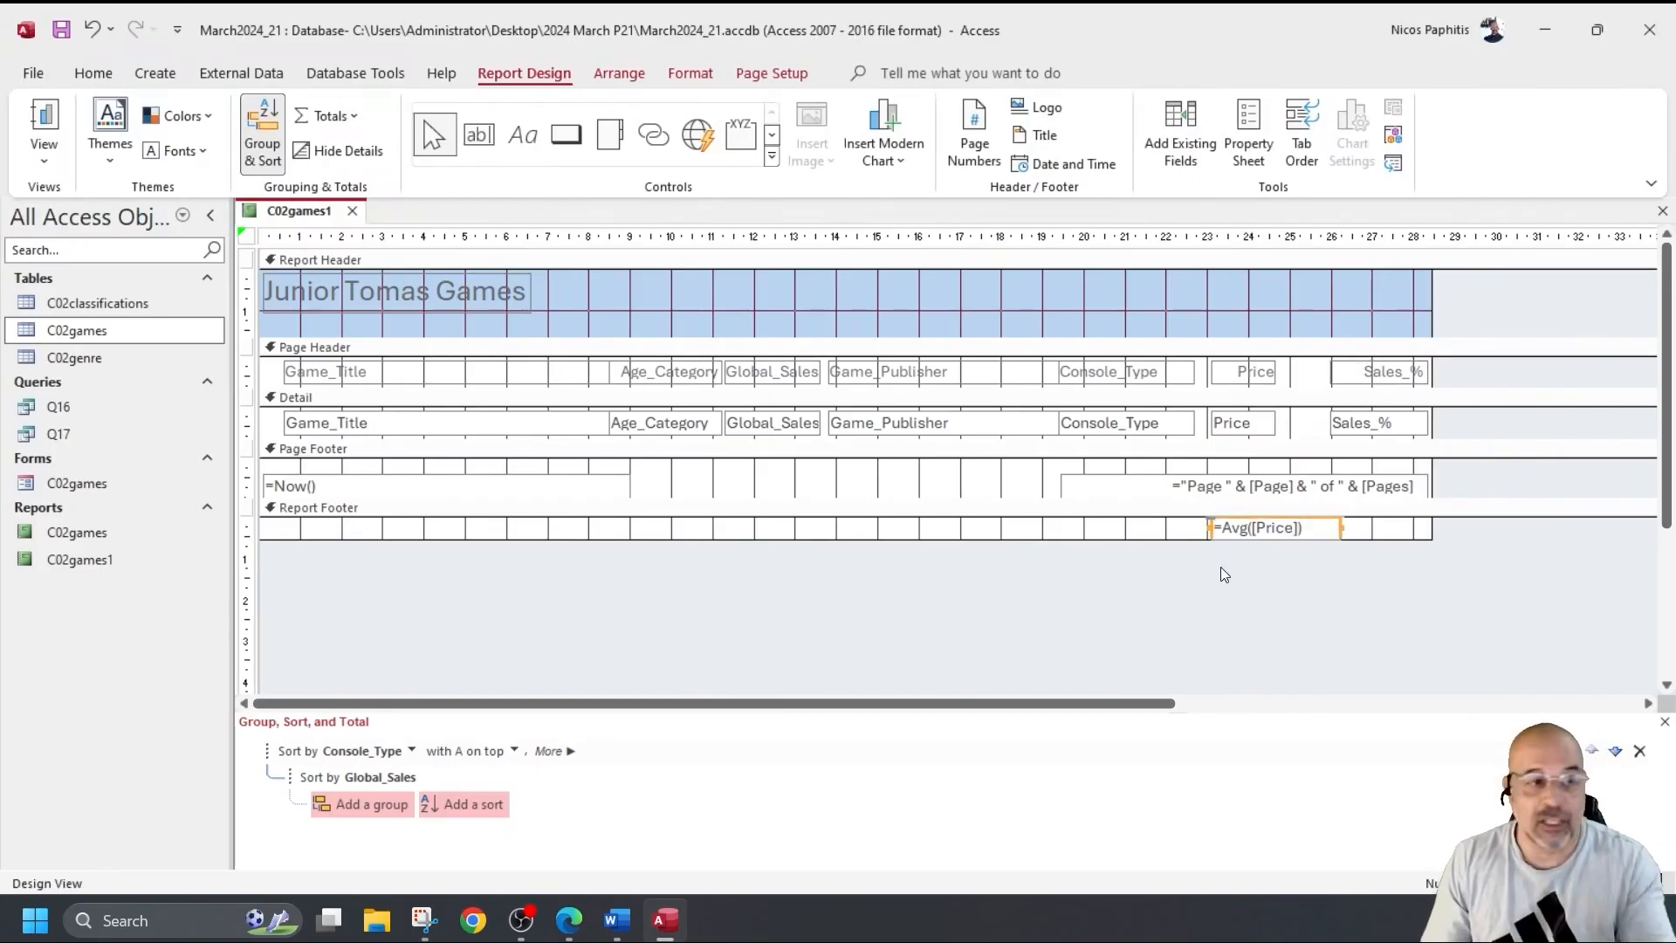
left_click(45, 118)
scroll(1309, 510, "down", 4)
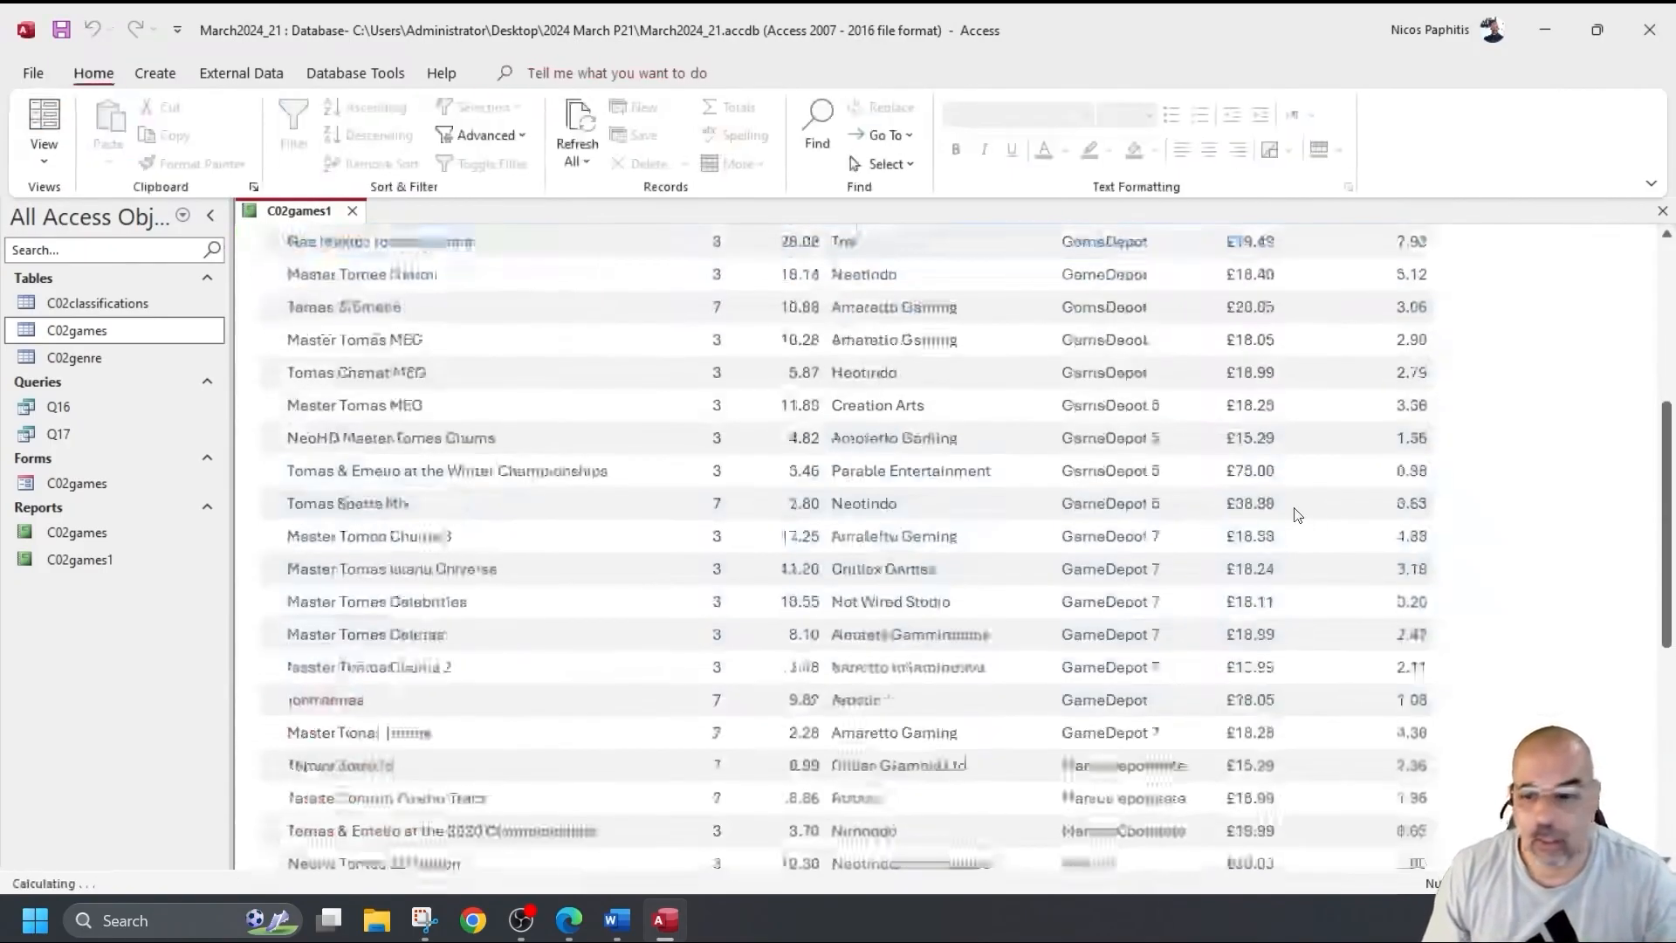
scroll(1309, 516, "down", 8)
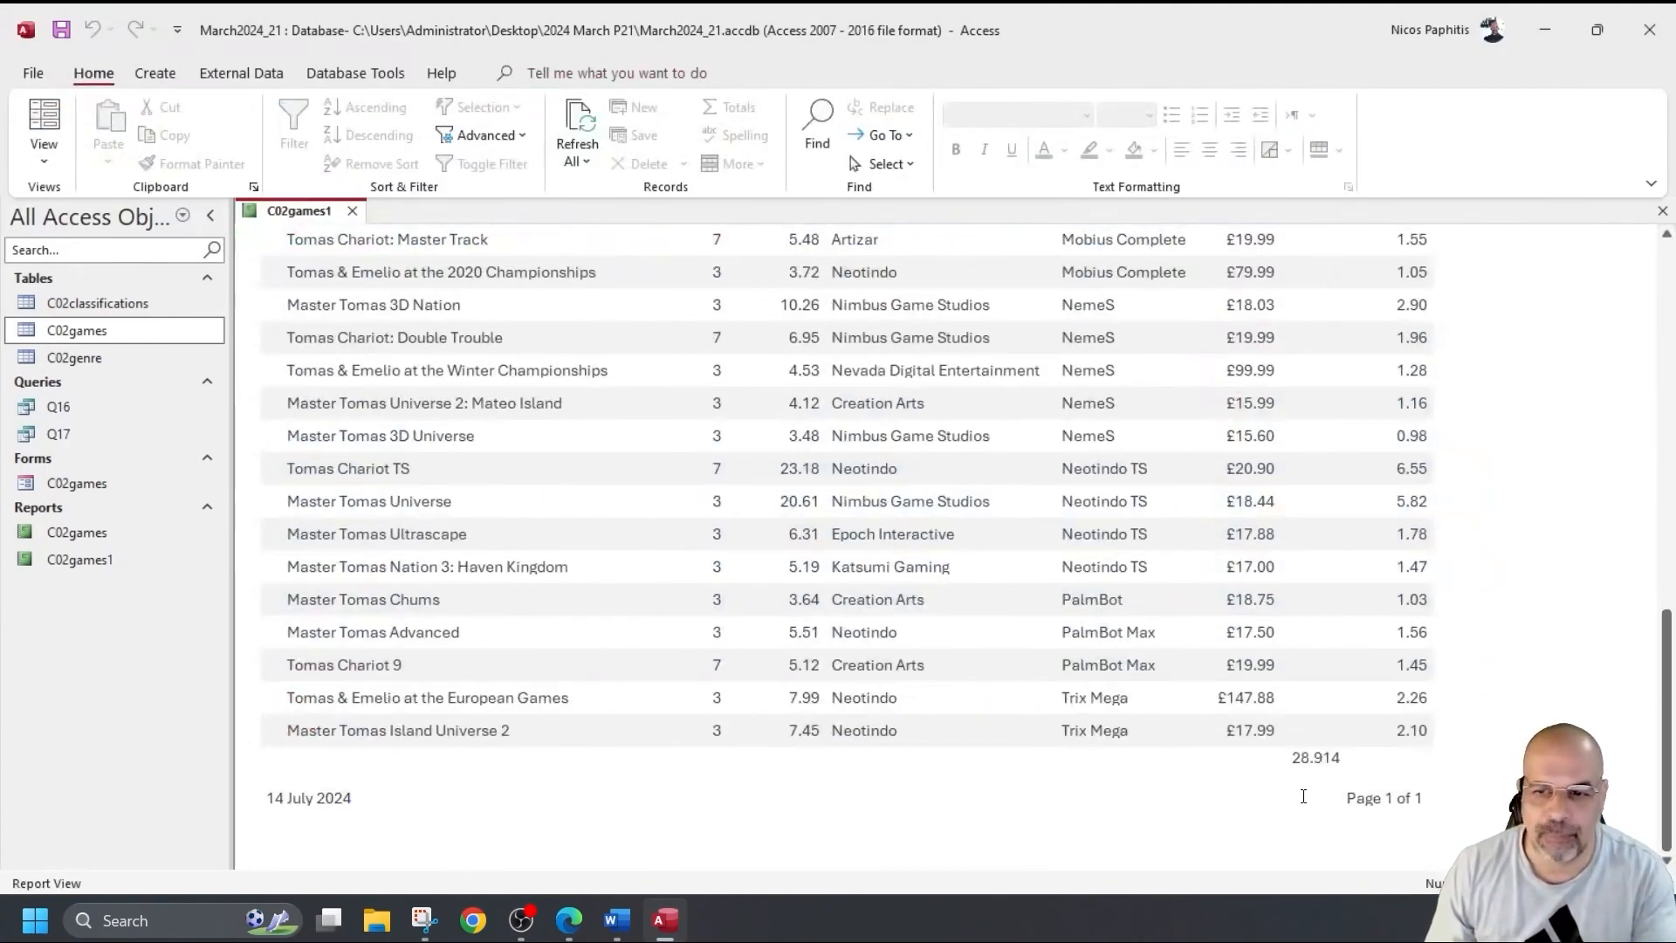
Narrow the =Avg([Price]) box and shift it left under the Price column, checking it in Report View.
left_click(44, 159)
left_click(114, 342)
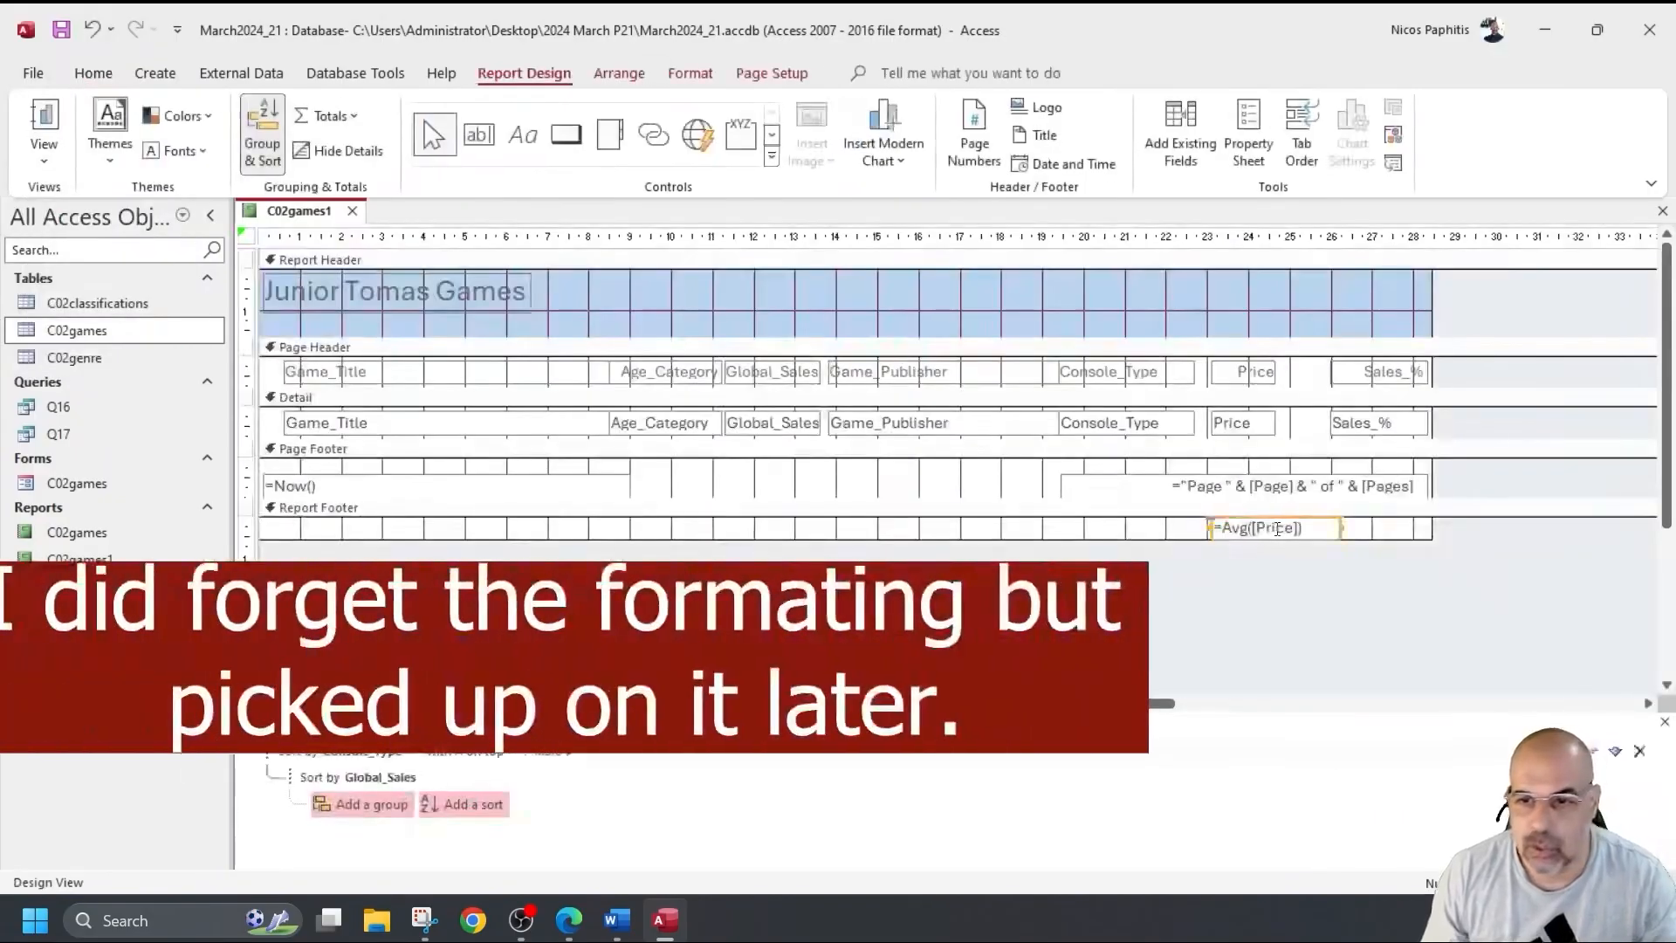
left_click_drag(1343, 527, 1315, 527)
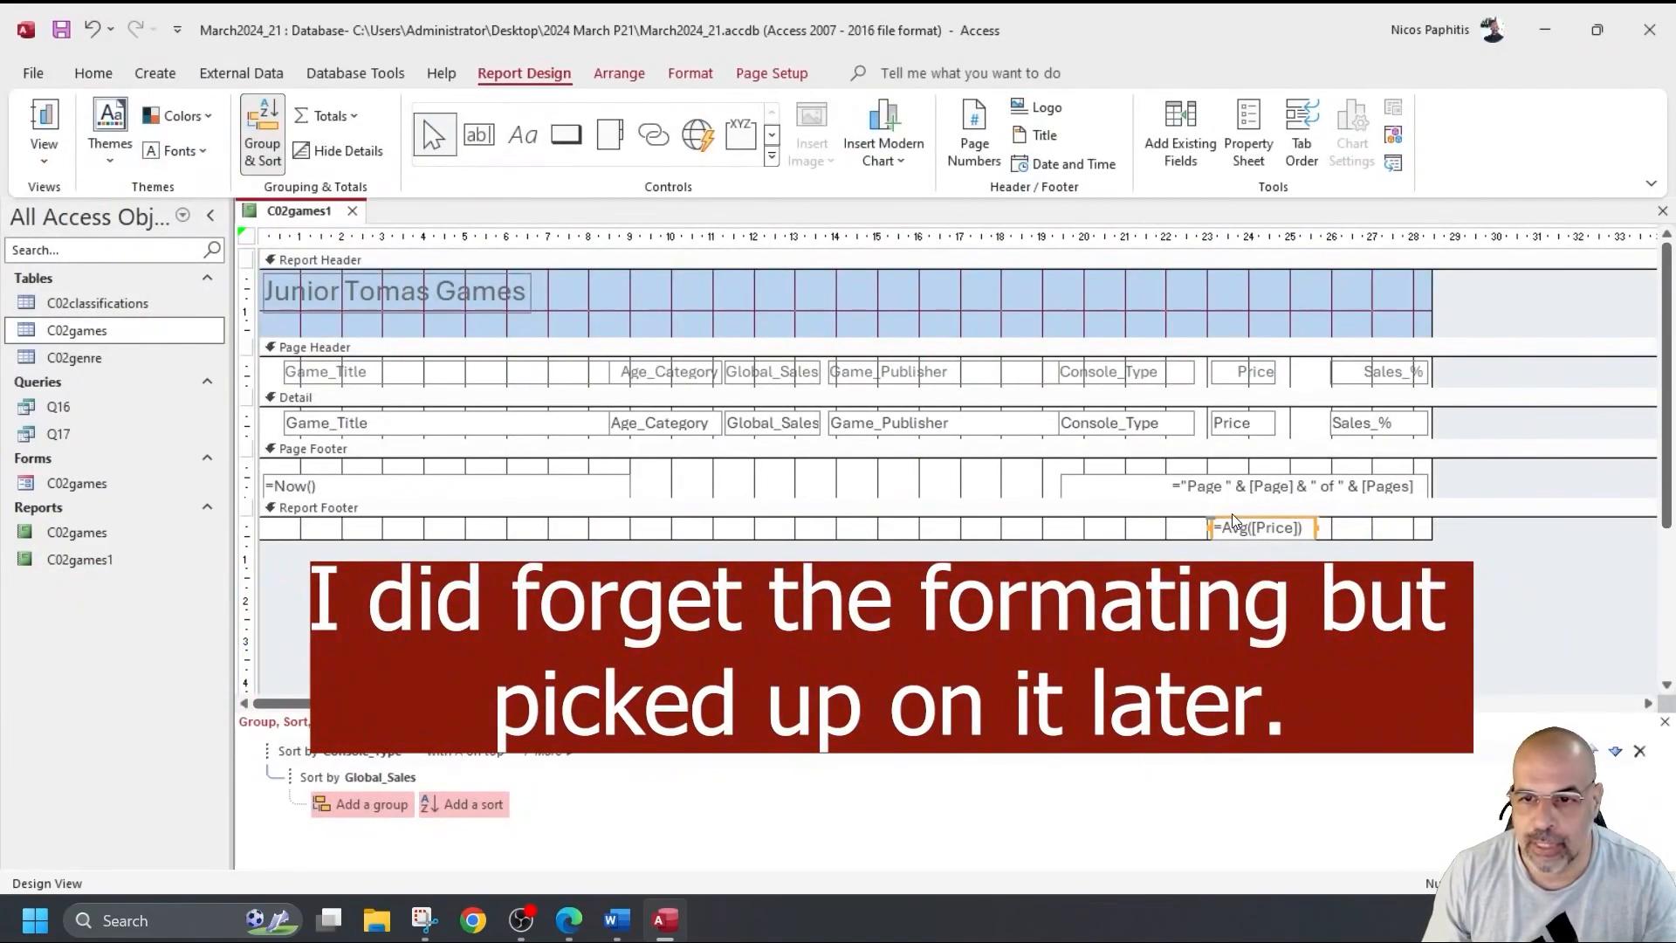
left_click_drag(1233, 517, 1191, 515)
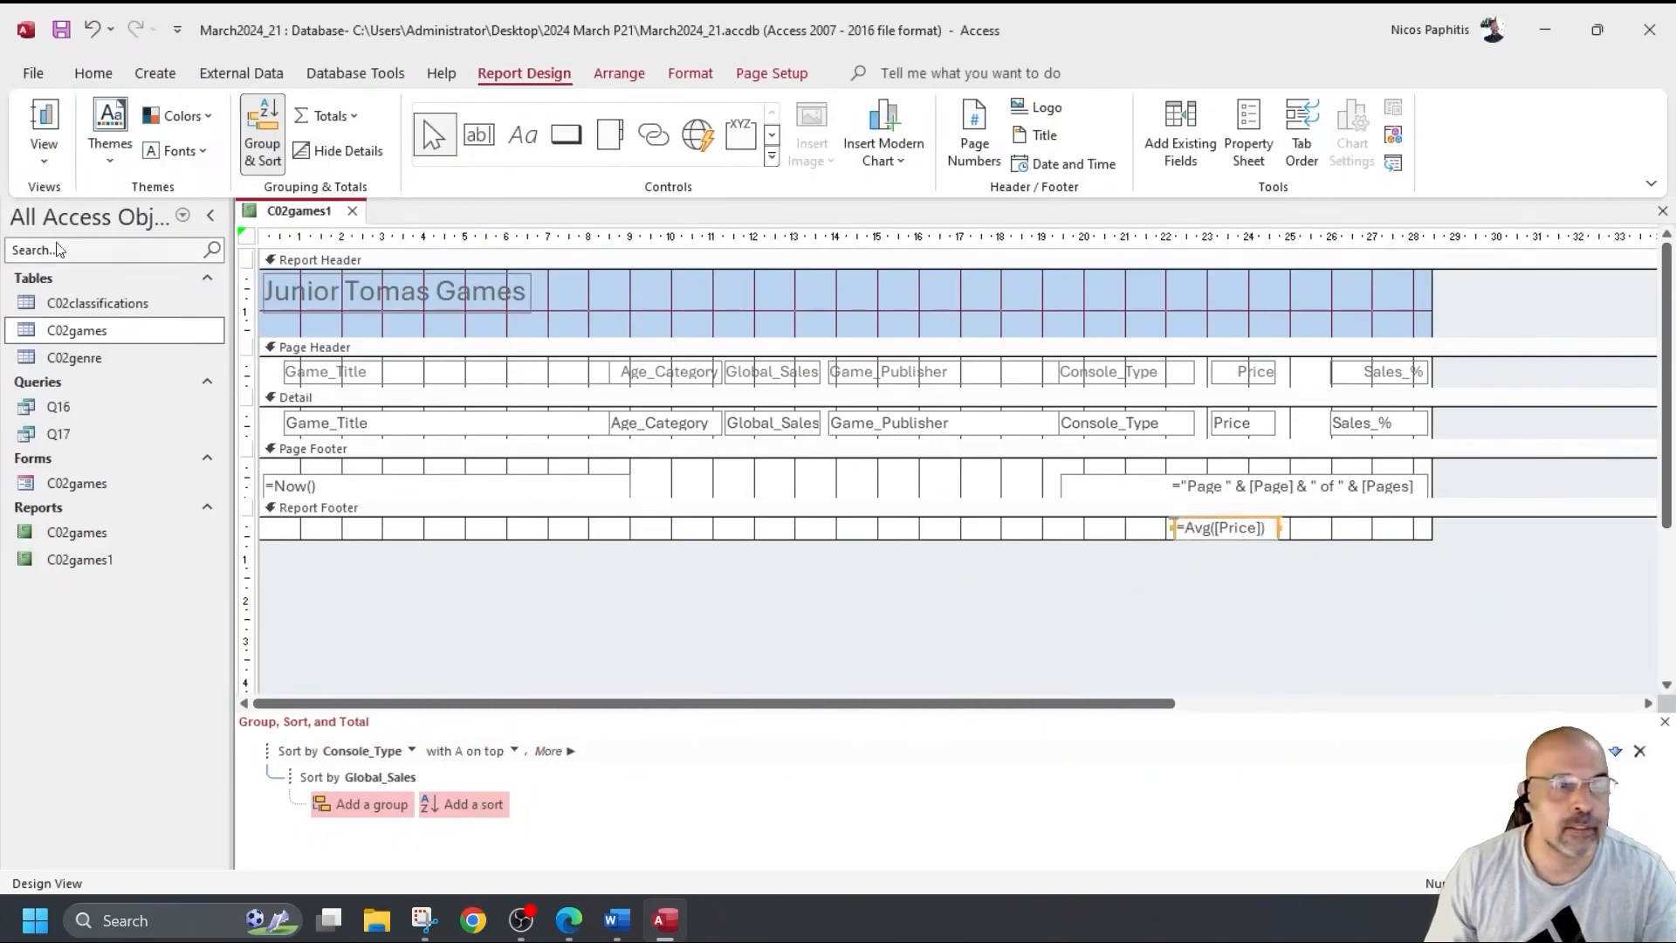
left_click(35, 118)
scroll(983, 577, "down", 10)
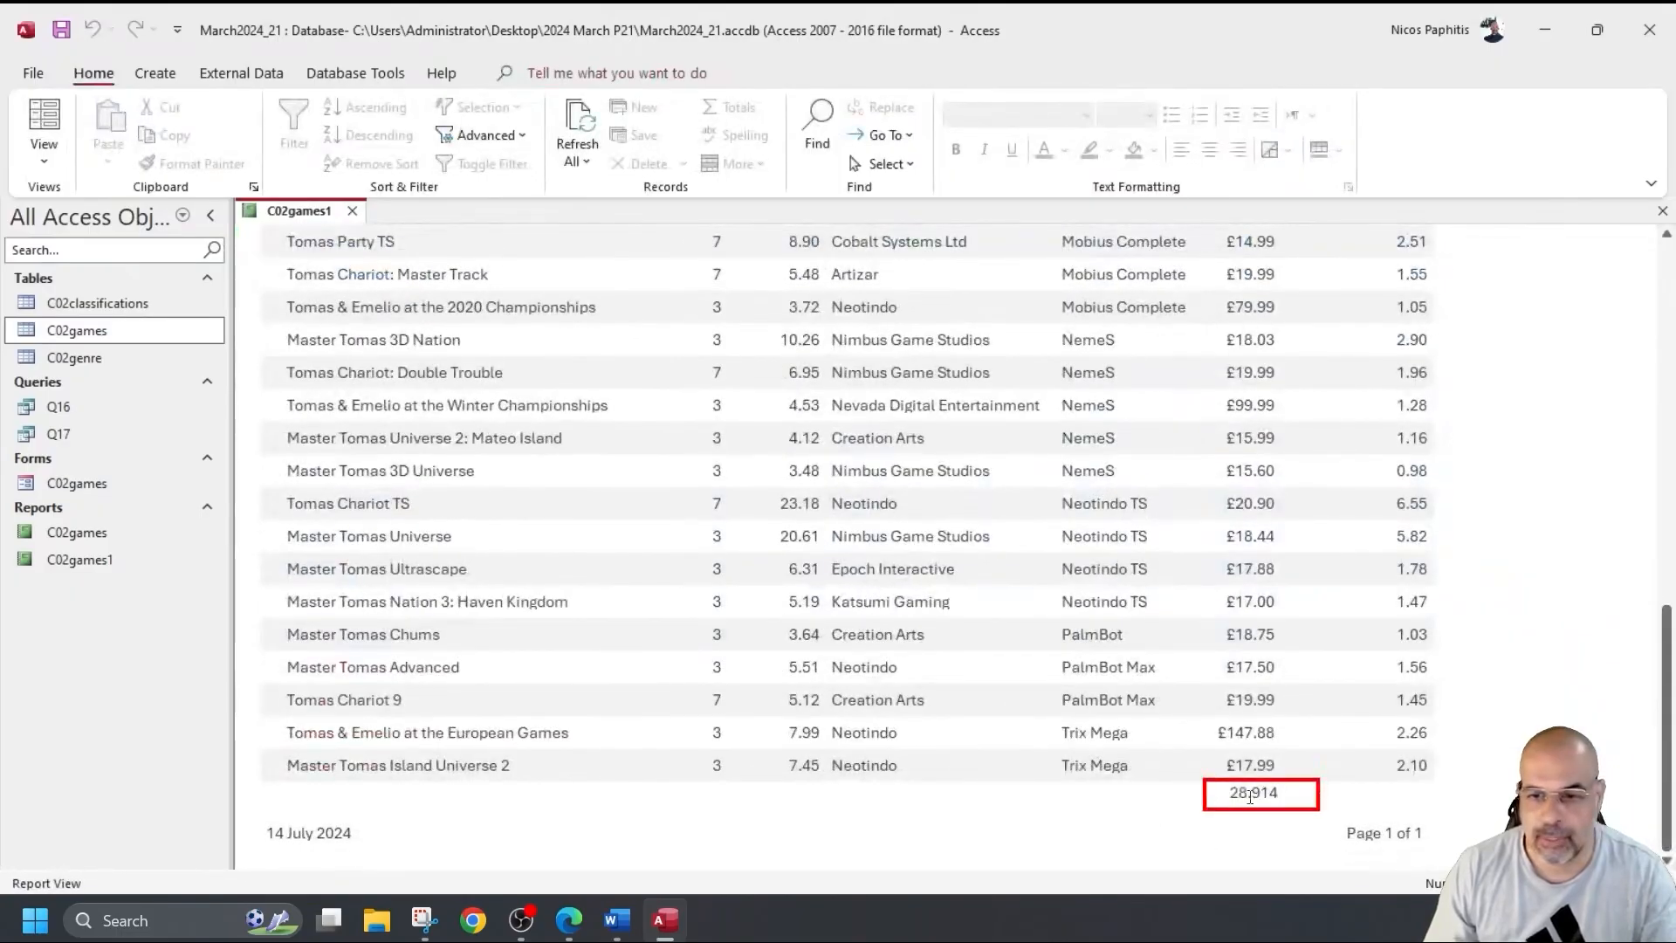
left_click(44, 157)
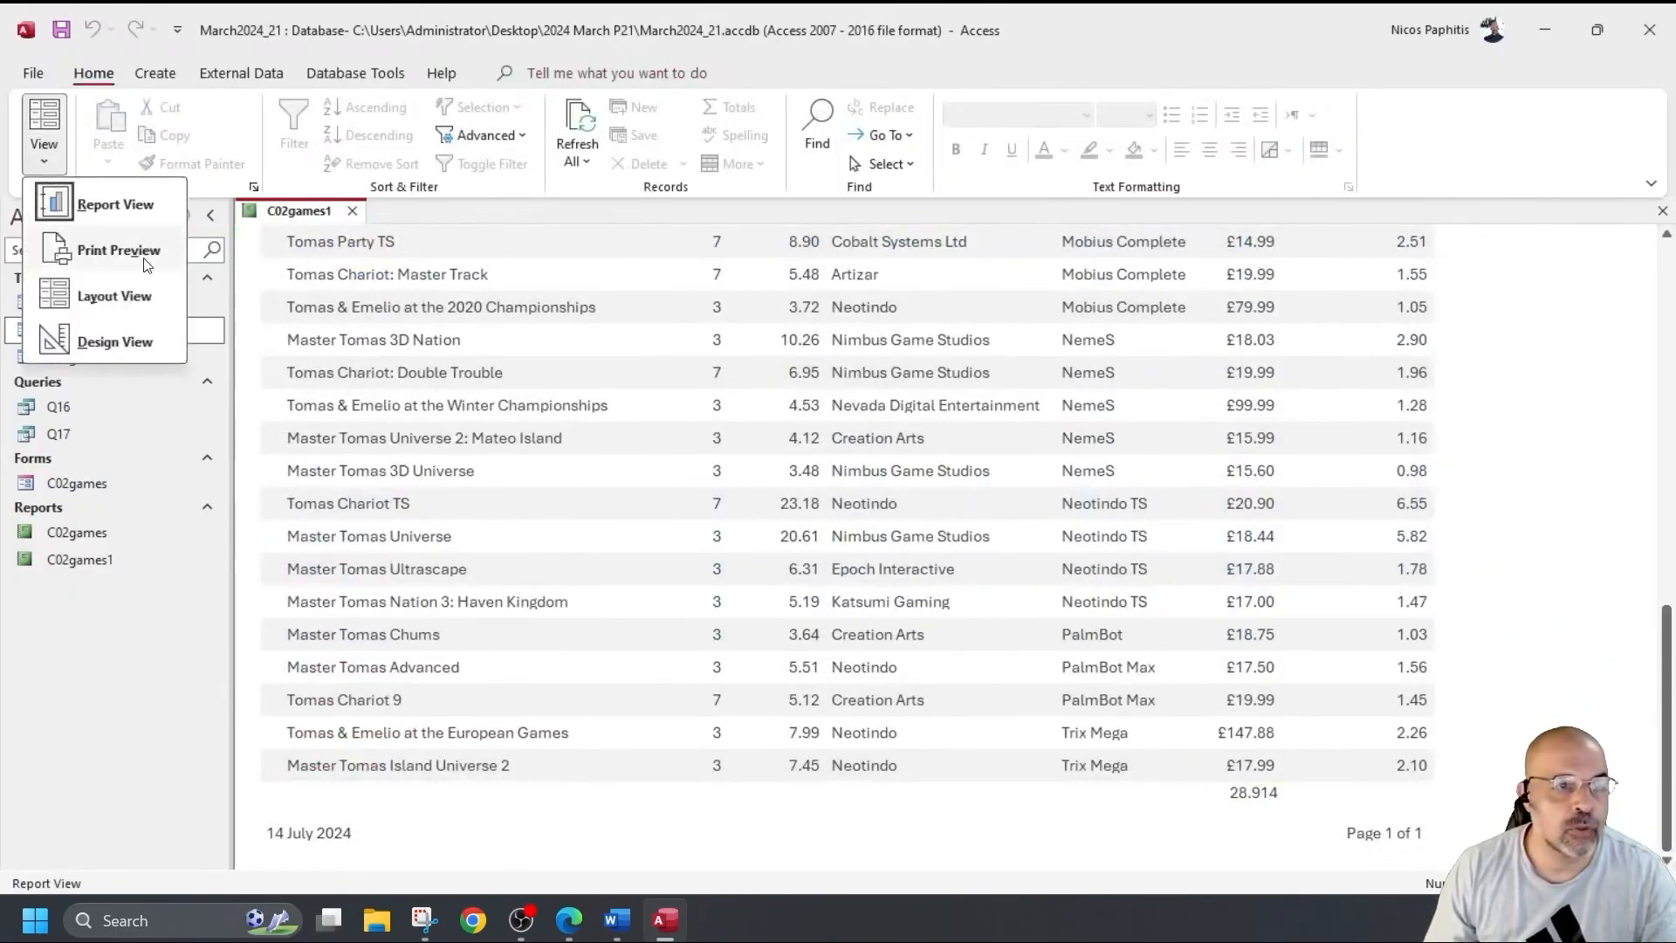
left_click(96, 340)
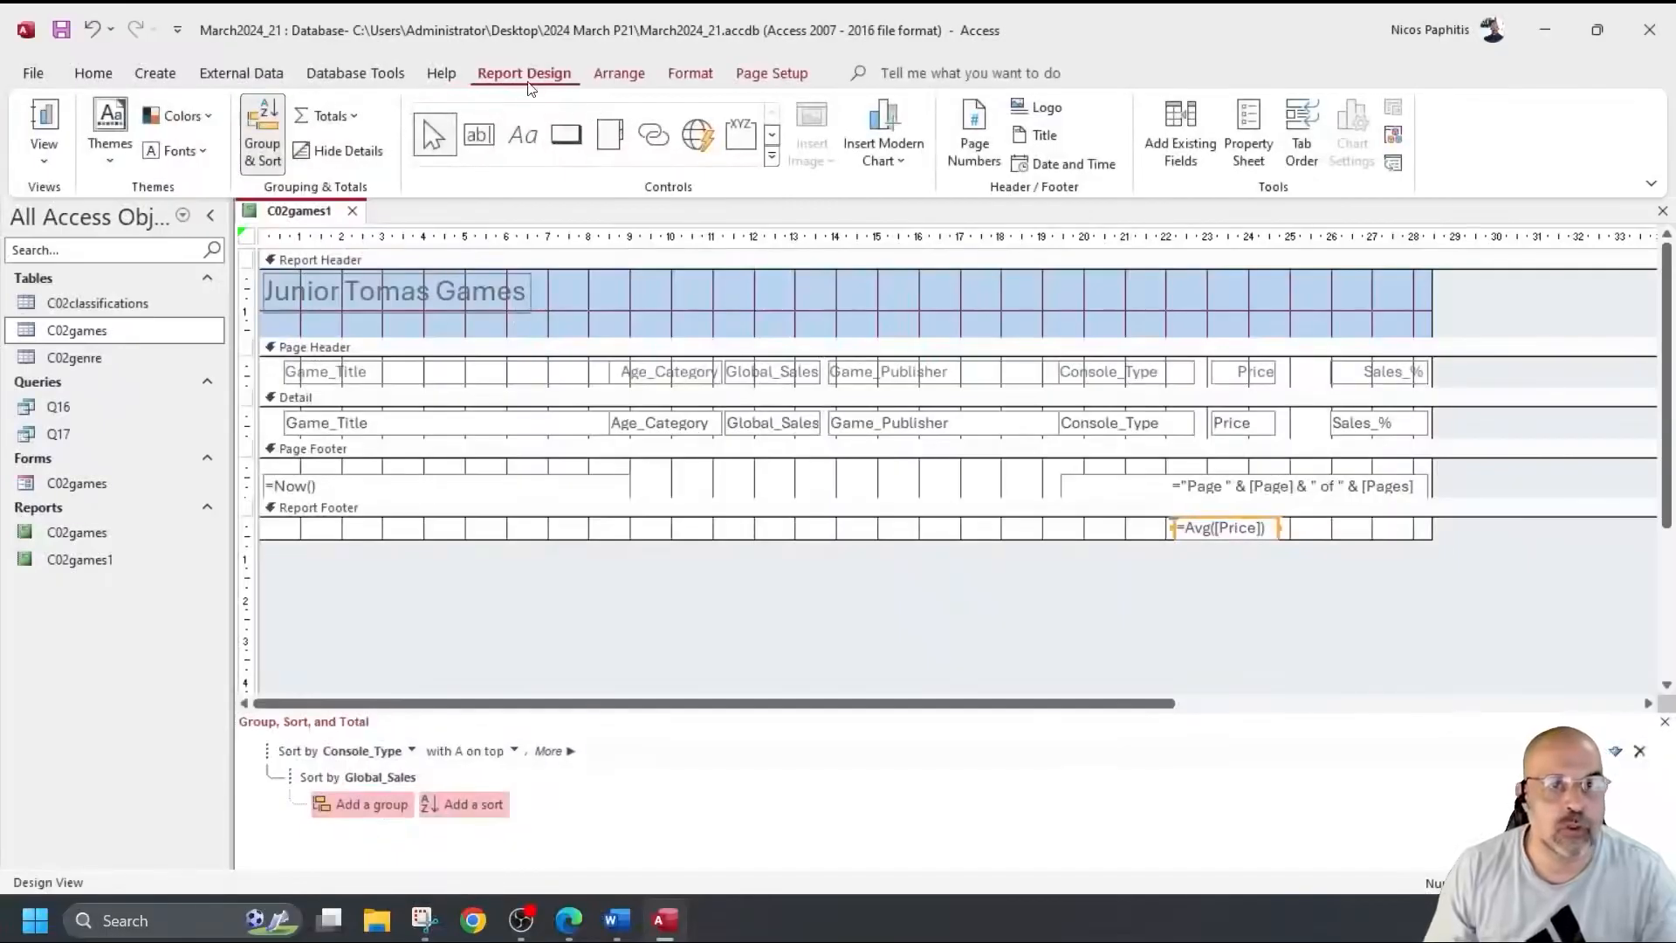
left_click(523, 135)
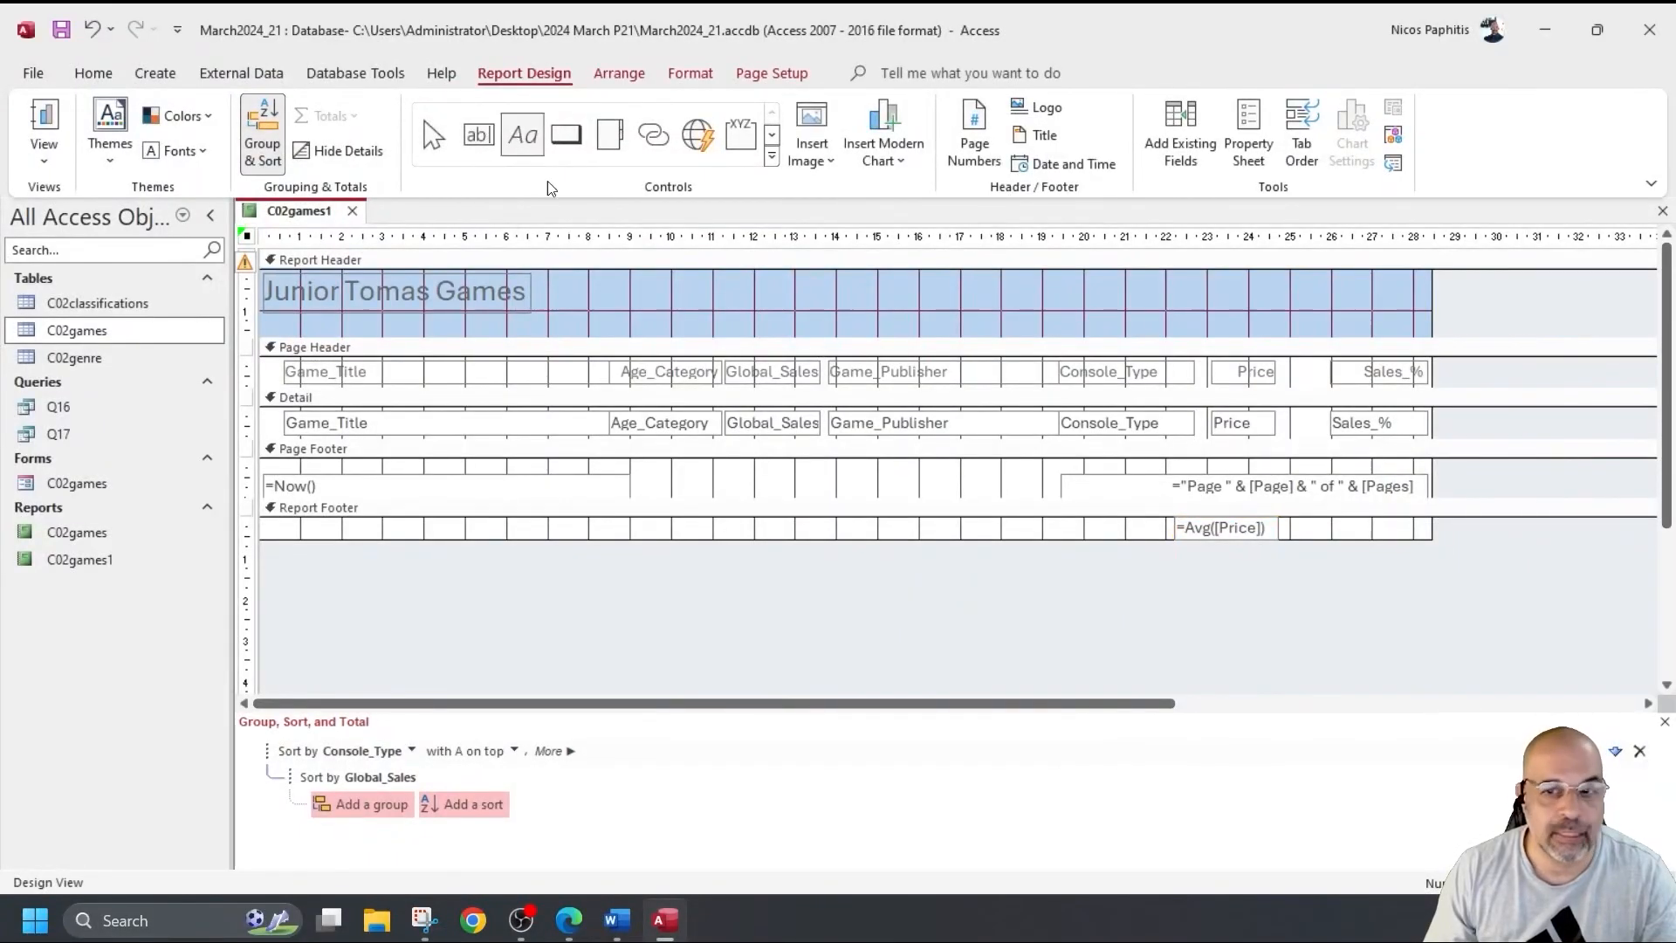
Add a right-aligned 'Average game price' label left of the average in the report footer.
left_click_drag(990, 518, 1166, 541)
type("Average game price")
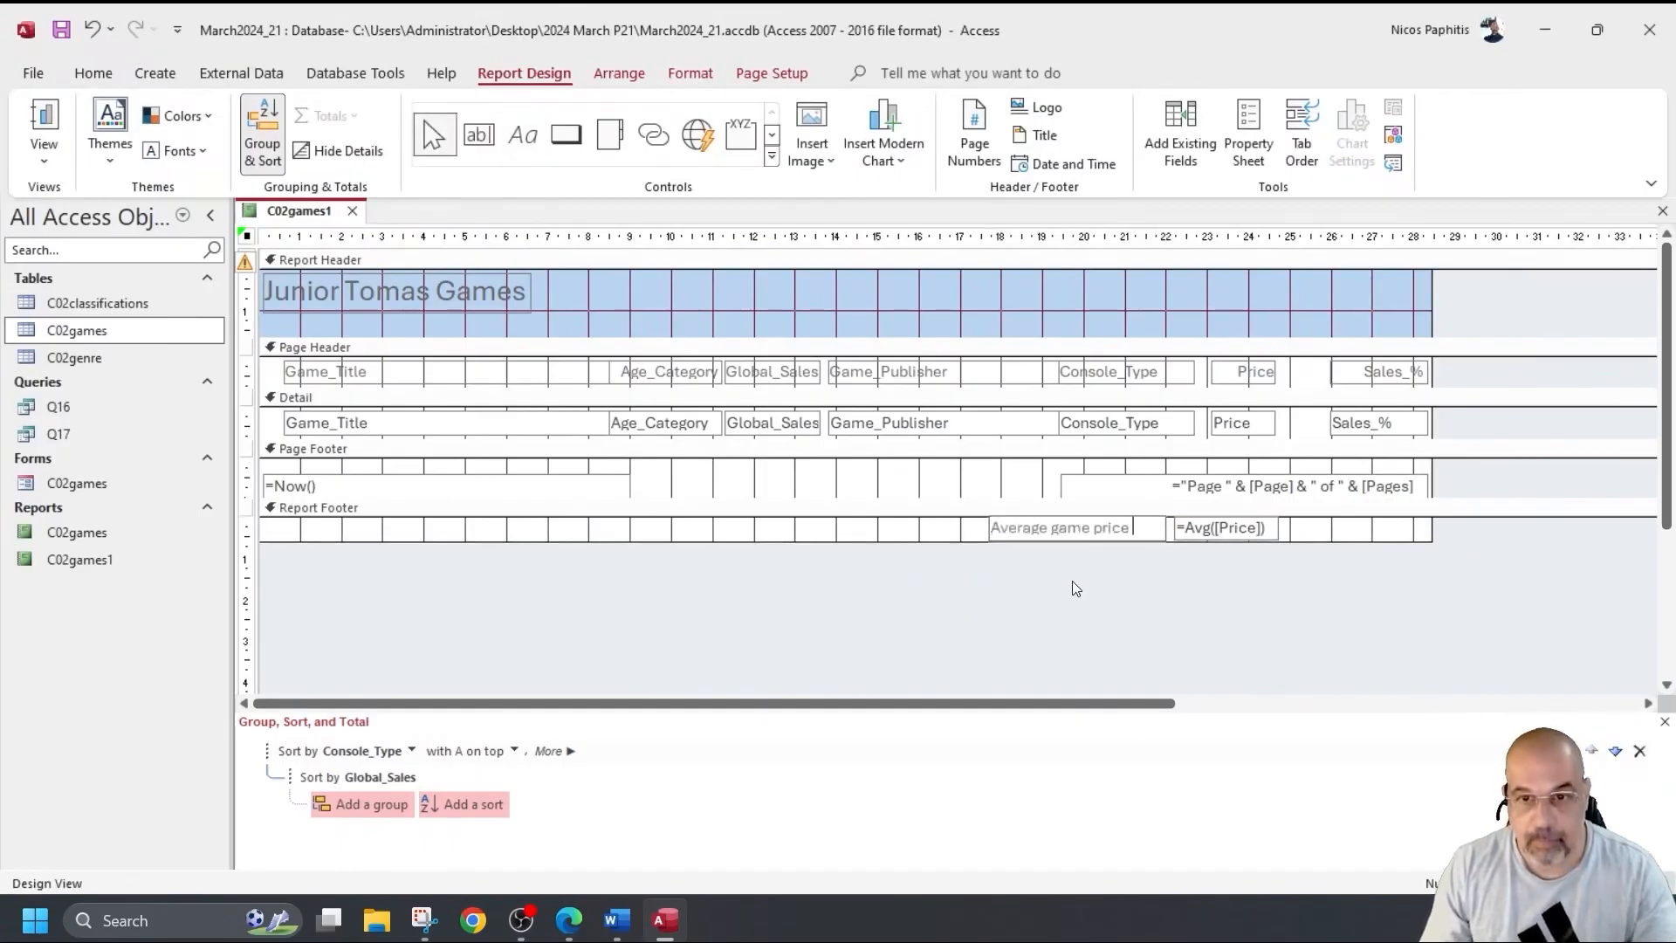
left_click(111, 69)
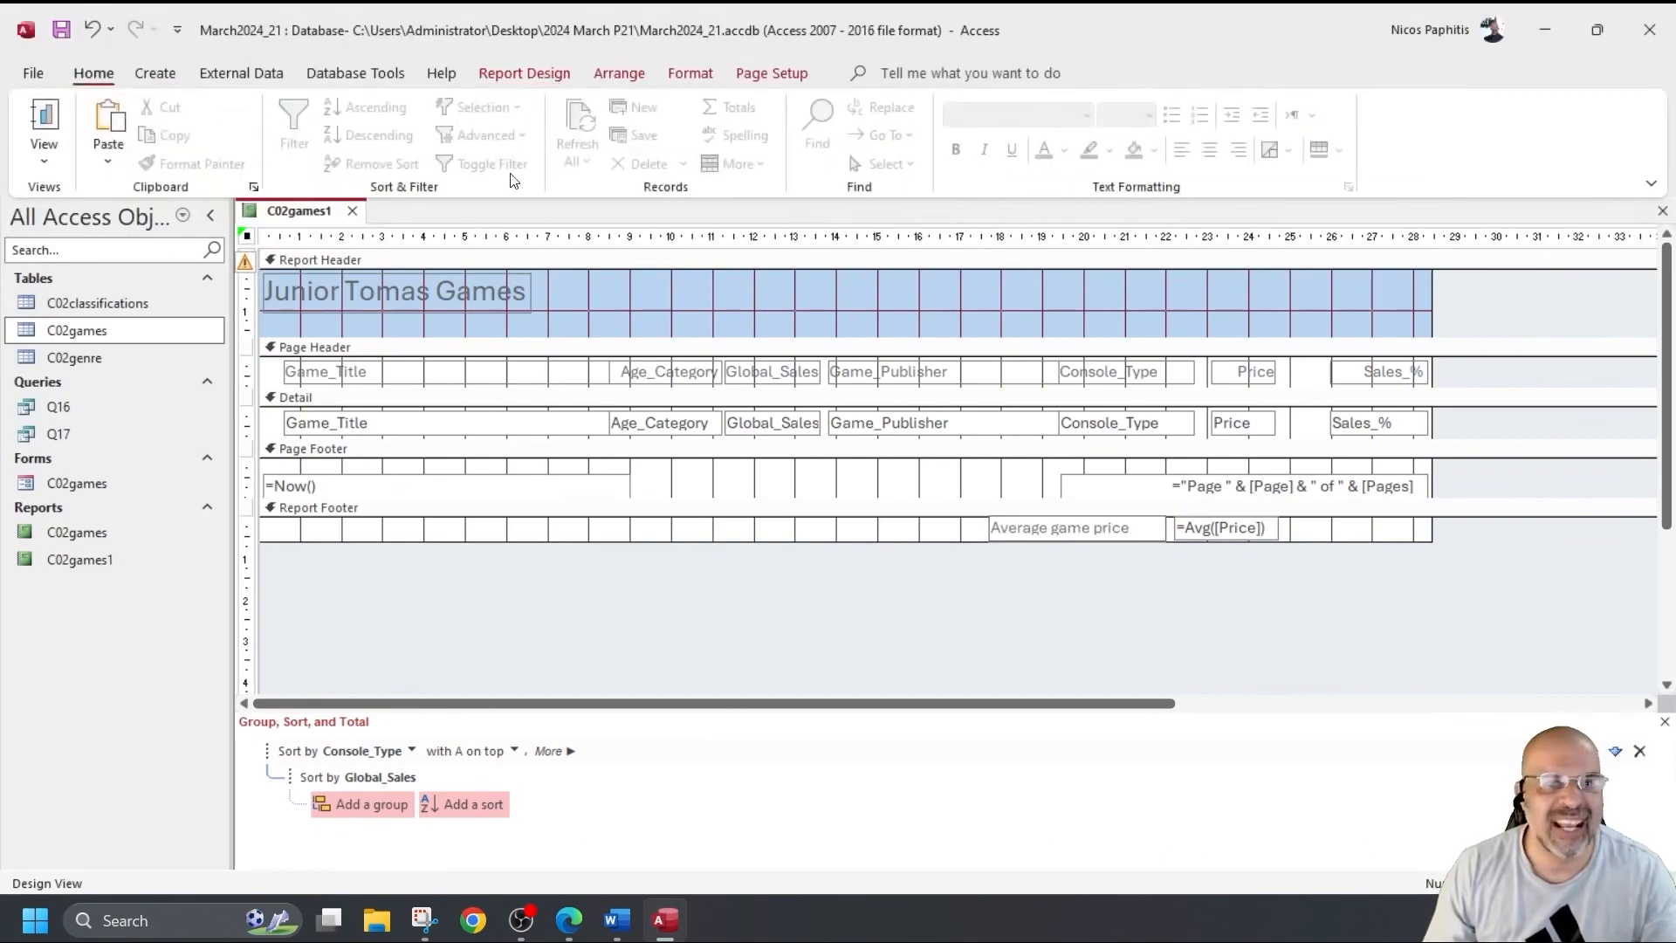
left_click(931, 531)
left_click(1017, 529)
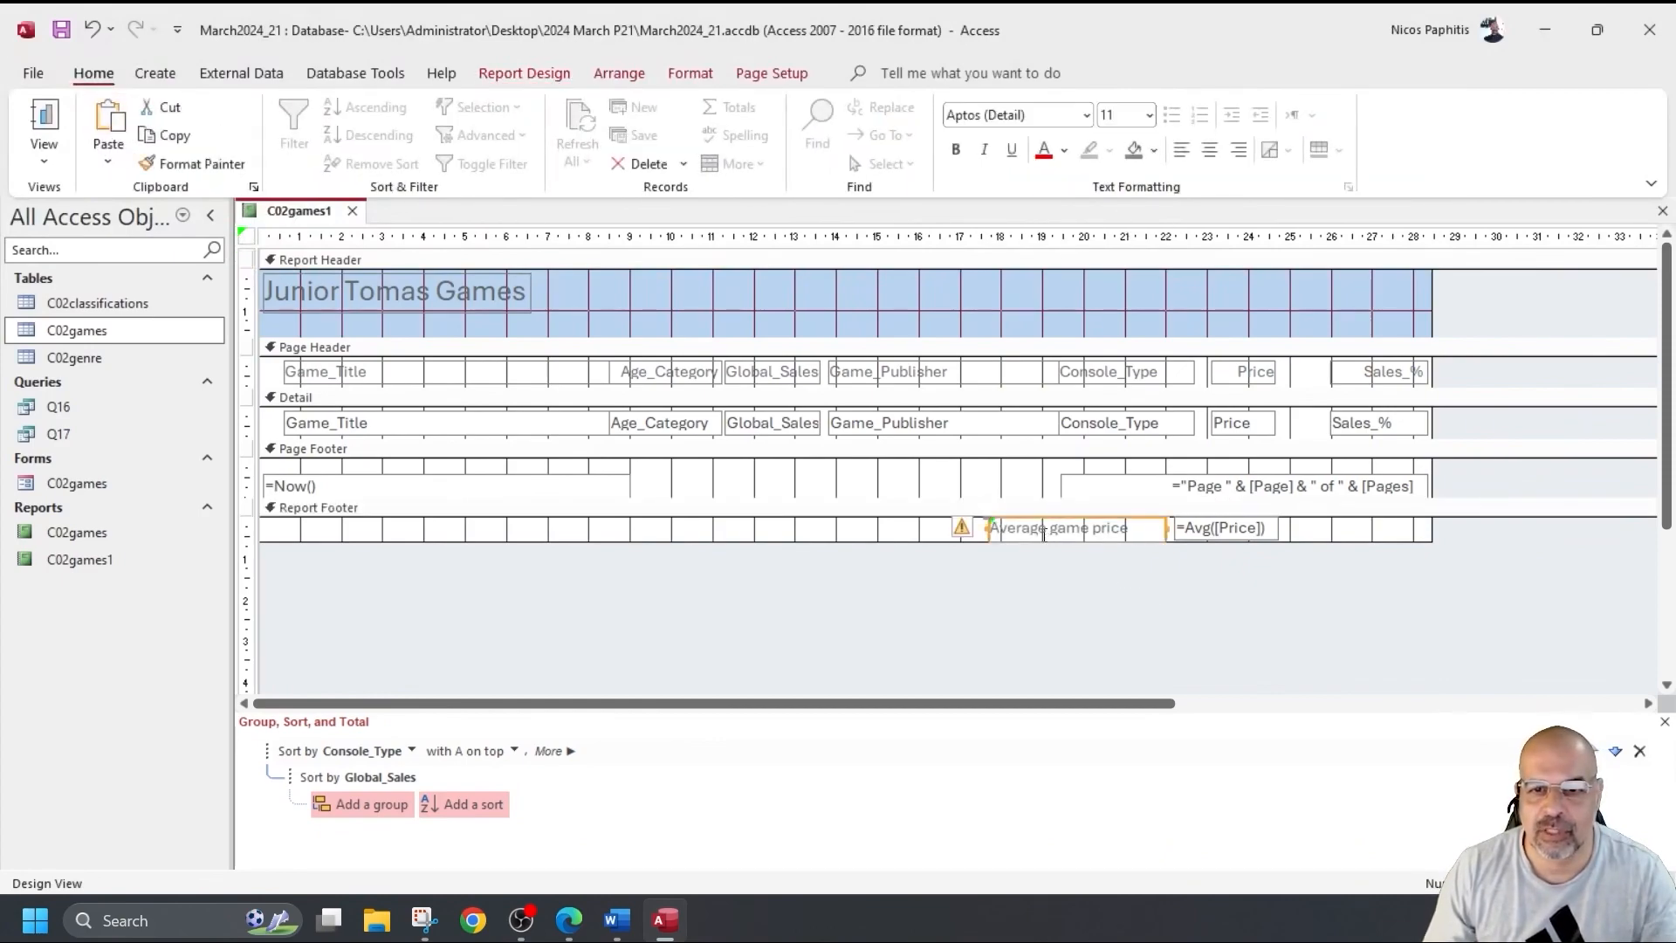
left_click(1240, 150)
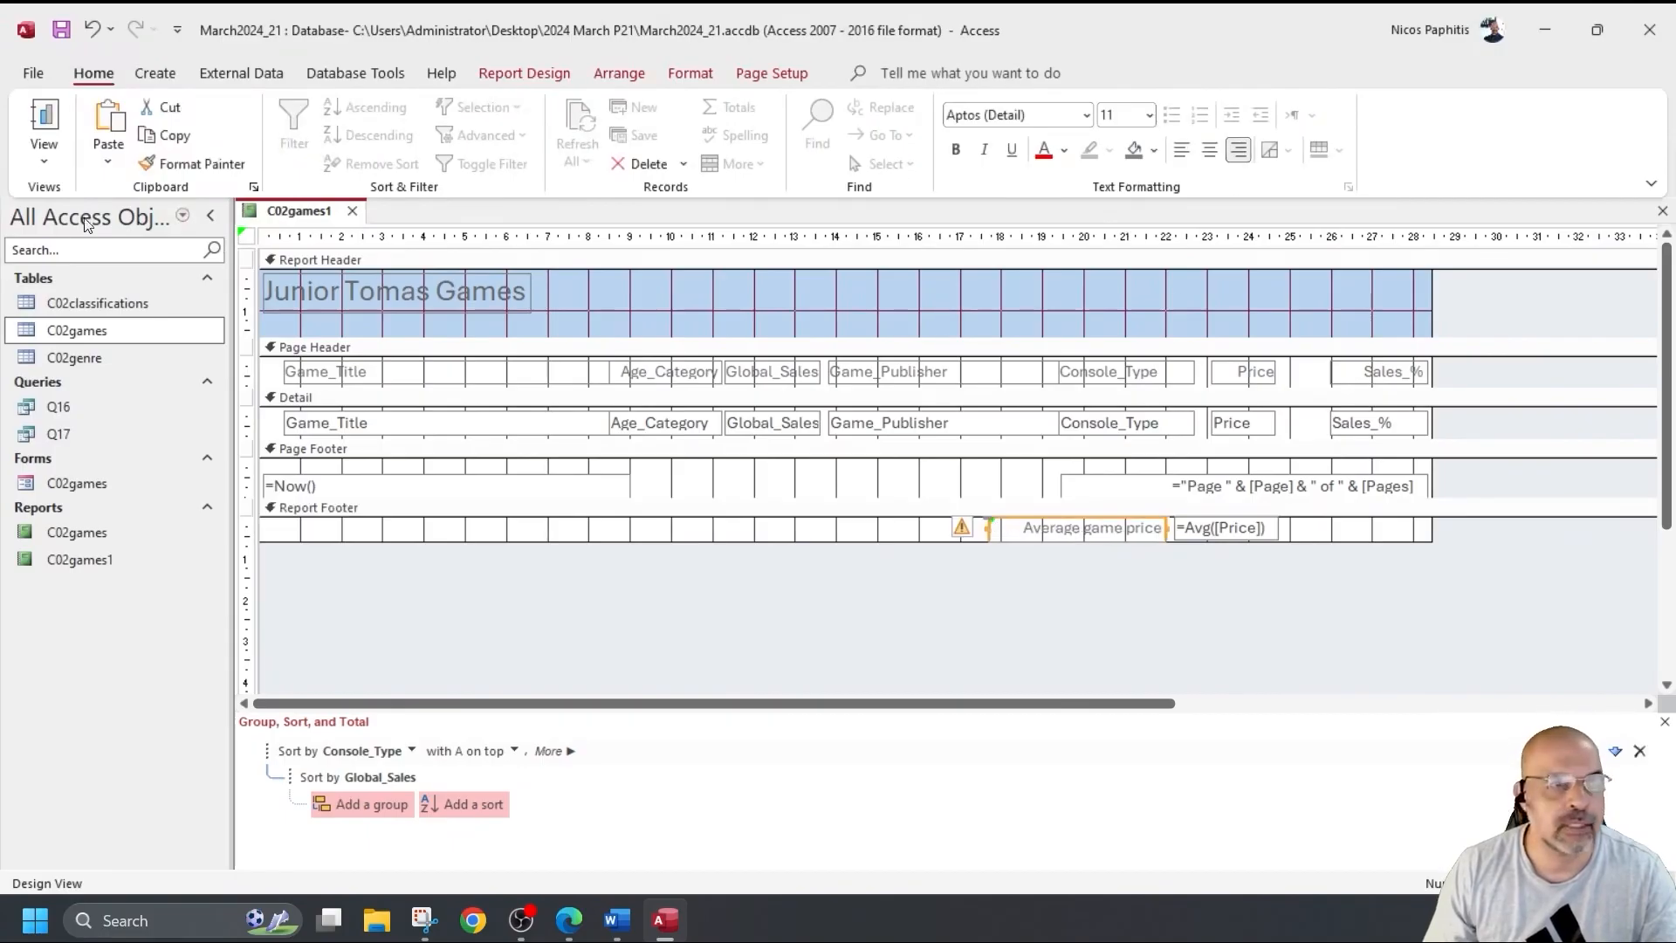
left_click(44, 122)
scroll(1505, 679, "down", 6)
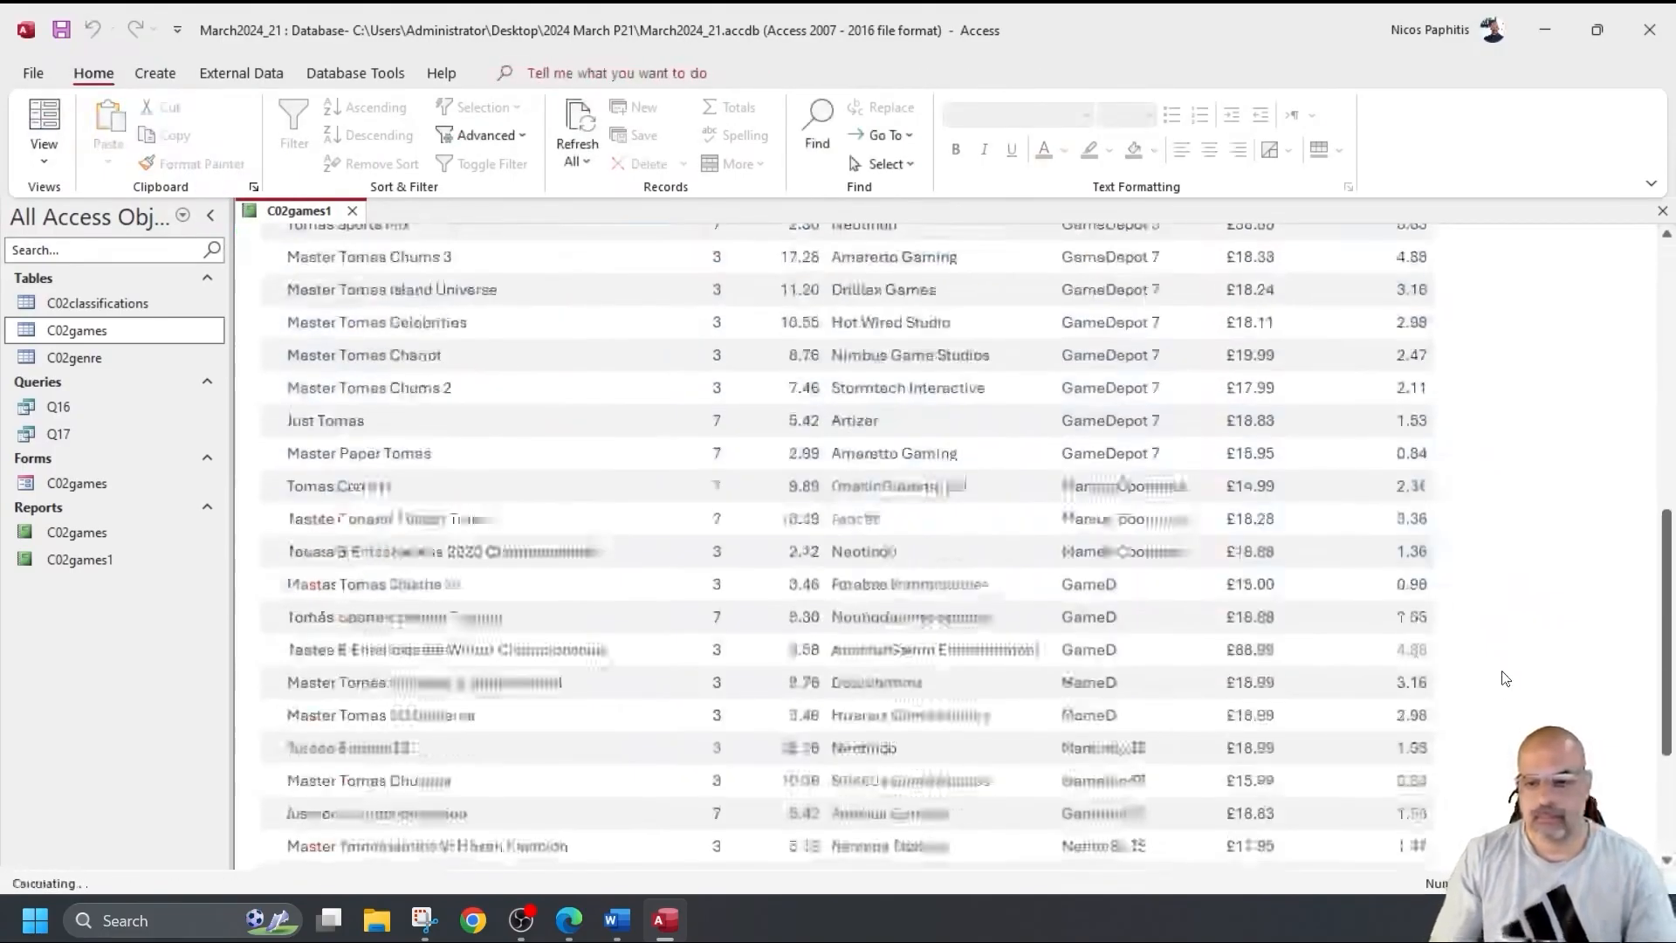
scroll(1505, 678, "down", 3)
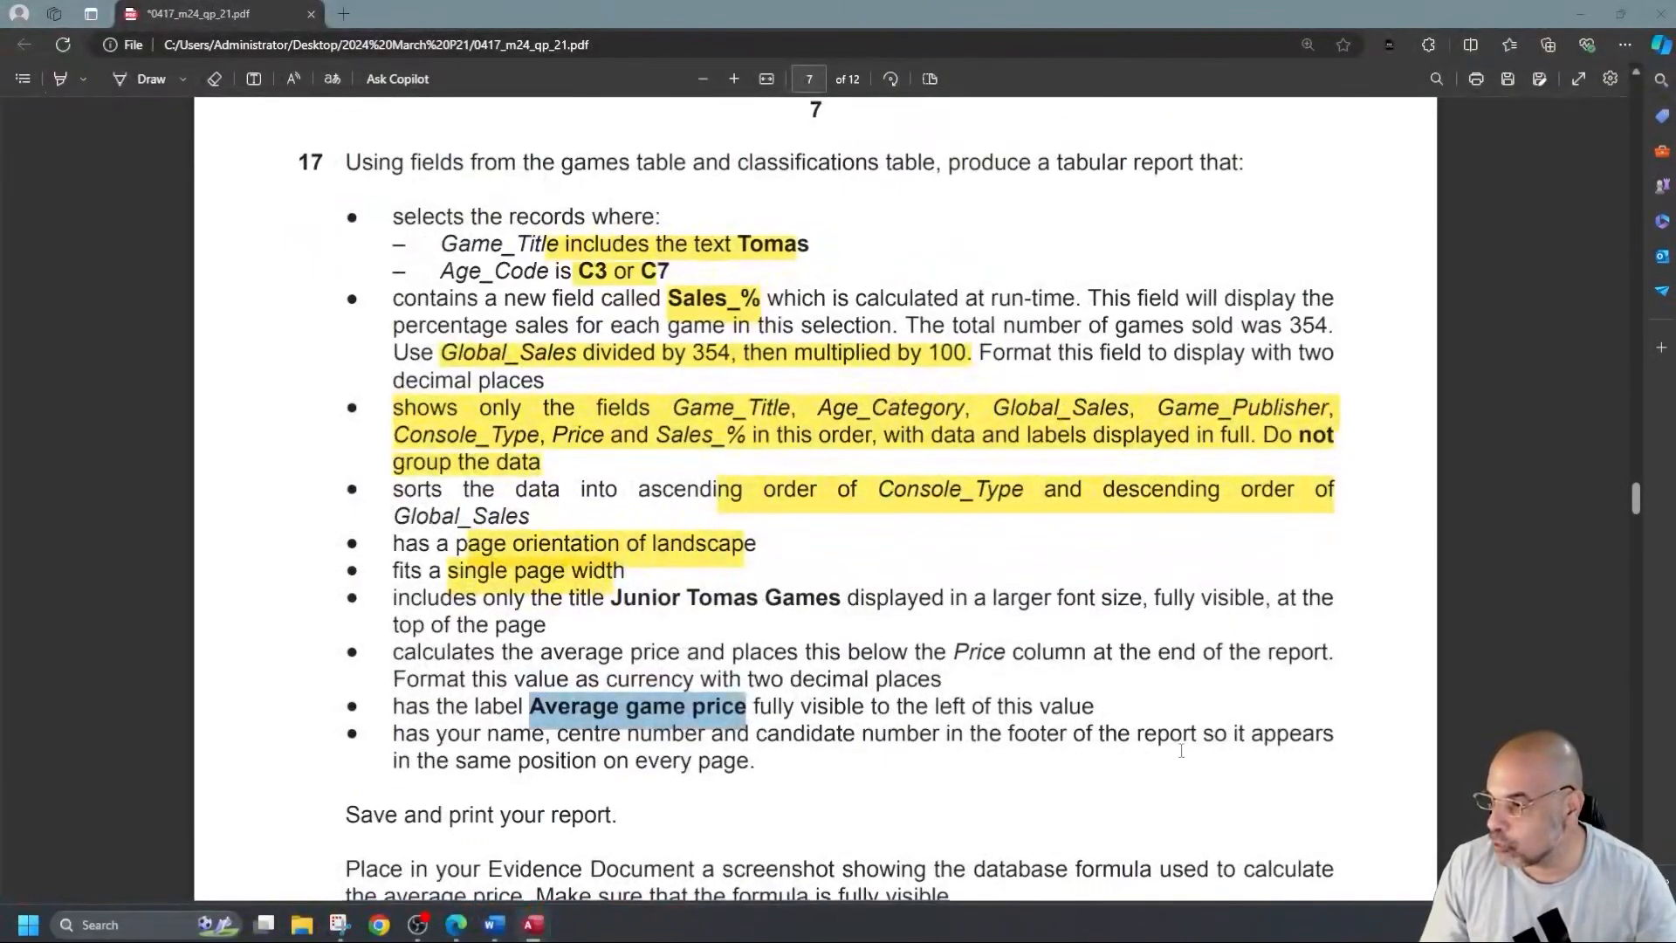
Read the remaining question 17 requirements, then return to the Access report.
scroll(1175, 758, "down", 2)
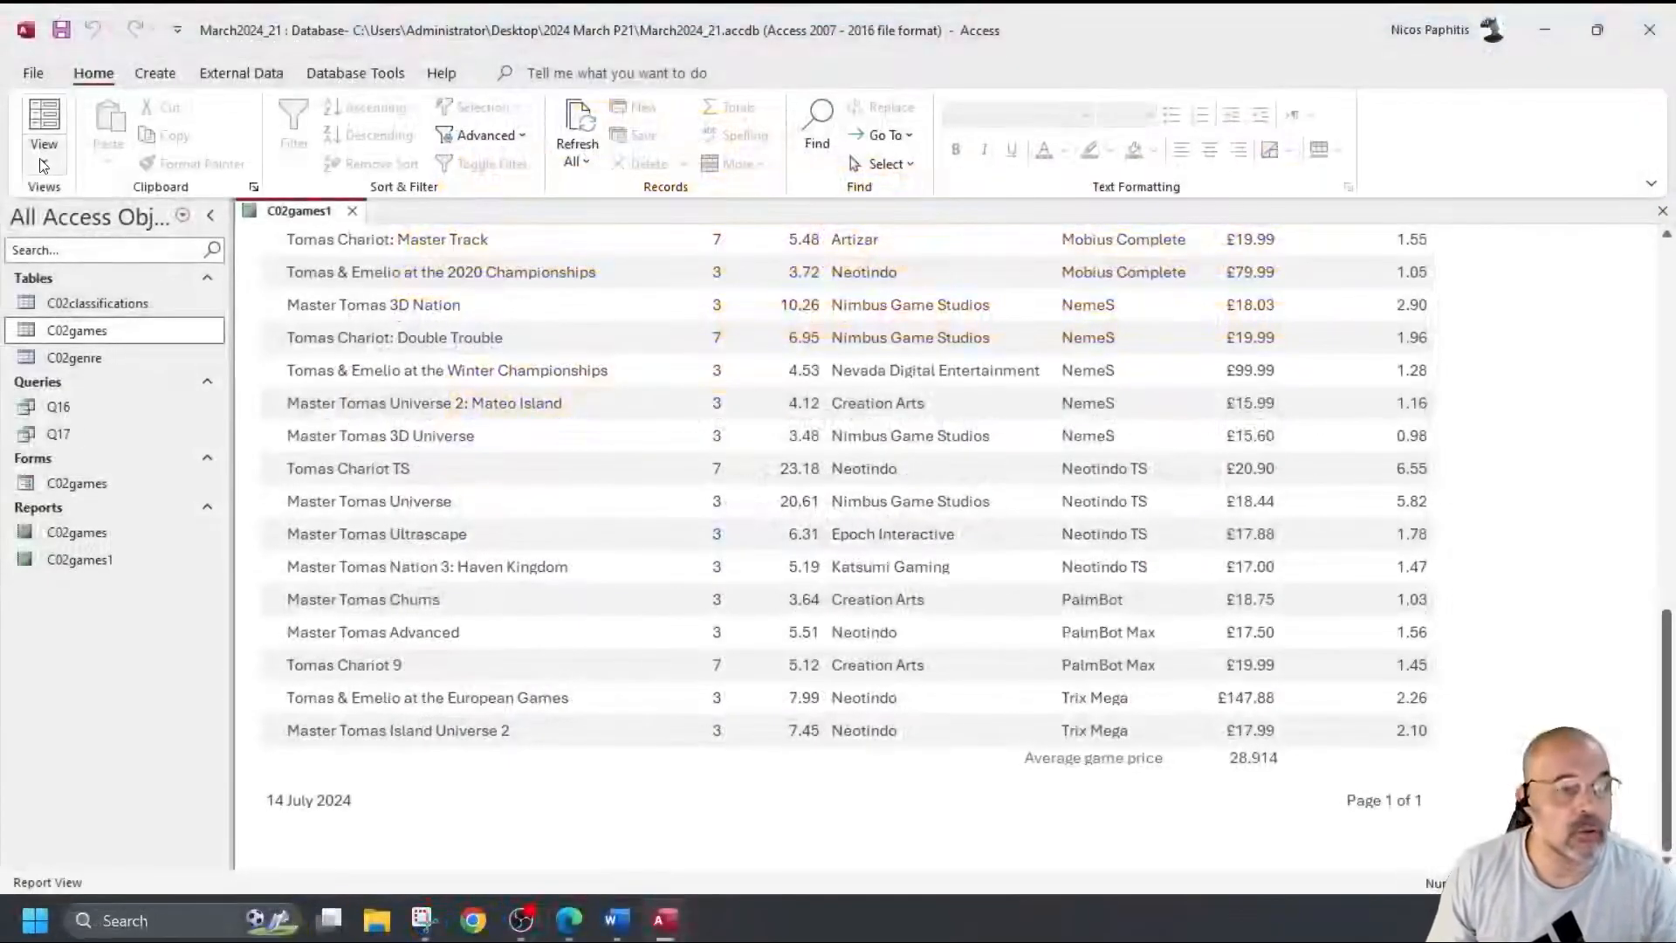
left_click(44, 160)
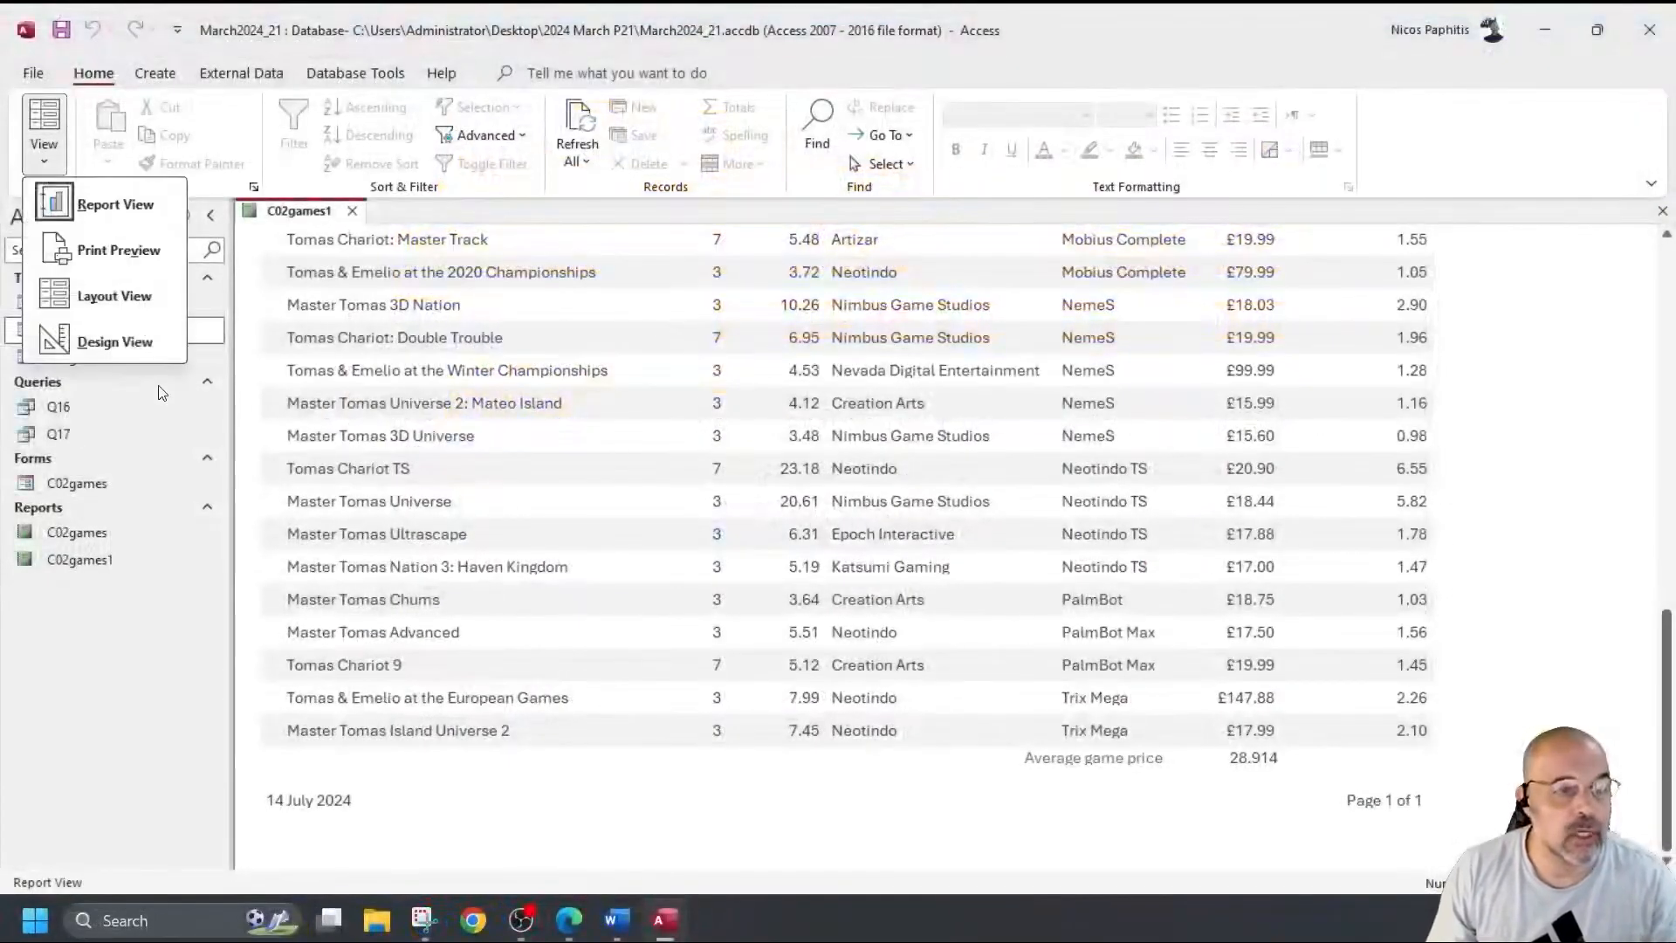
Delete the date and page-number boxes from the report's page footer.
left_click(131, 339)
left_click_drag(354, 469, 1277, 494)
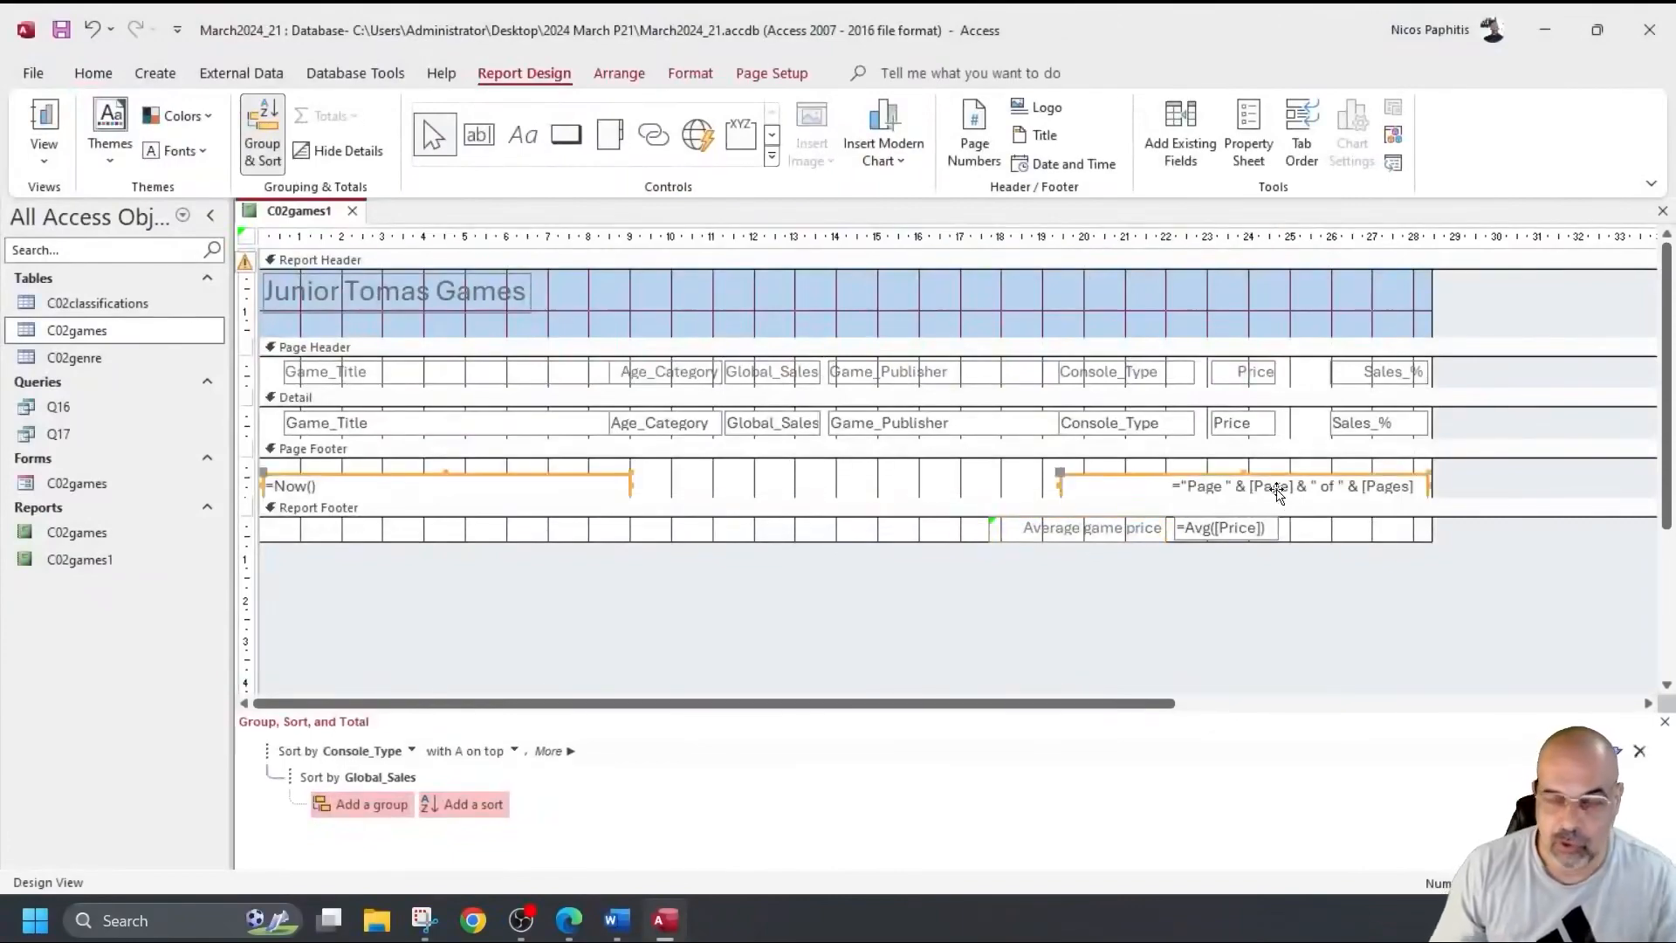
key("Delete")
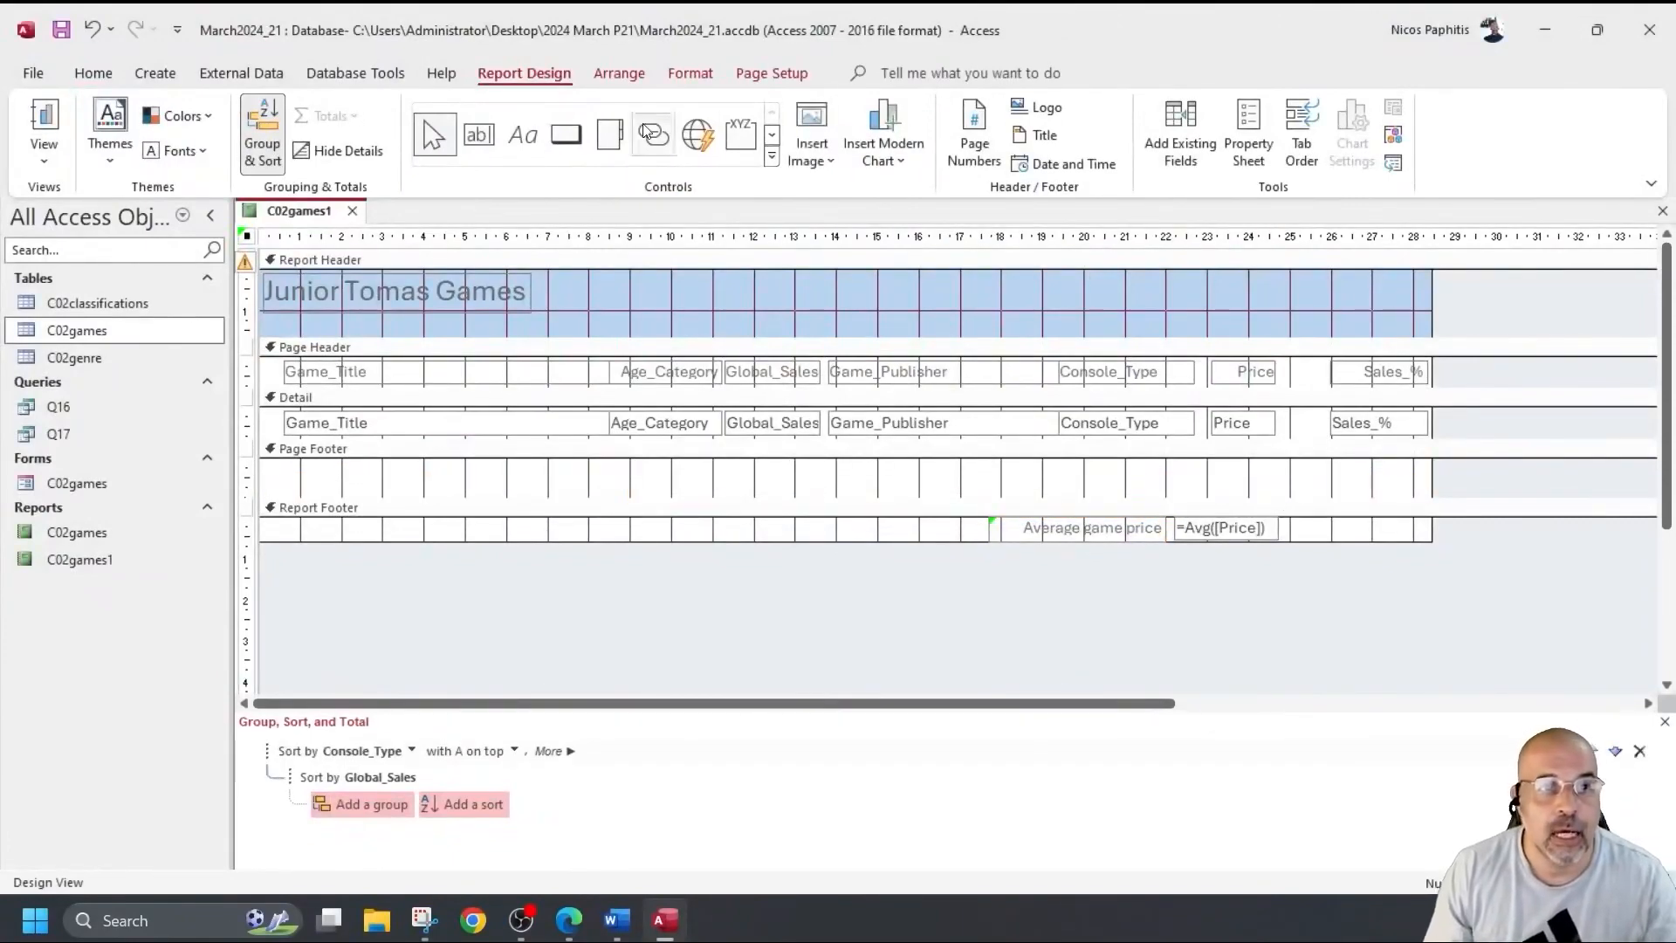
Draw a page-footer label holding the candidate's name, centre number and candidate number.
left_click(522, 133)
left_click_drag(270, 468, 565, 484)
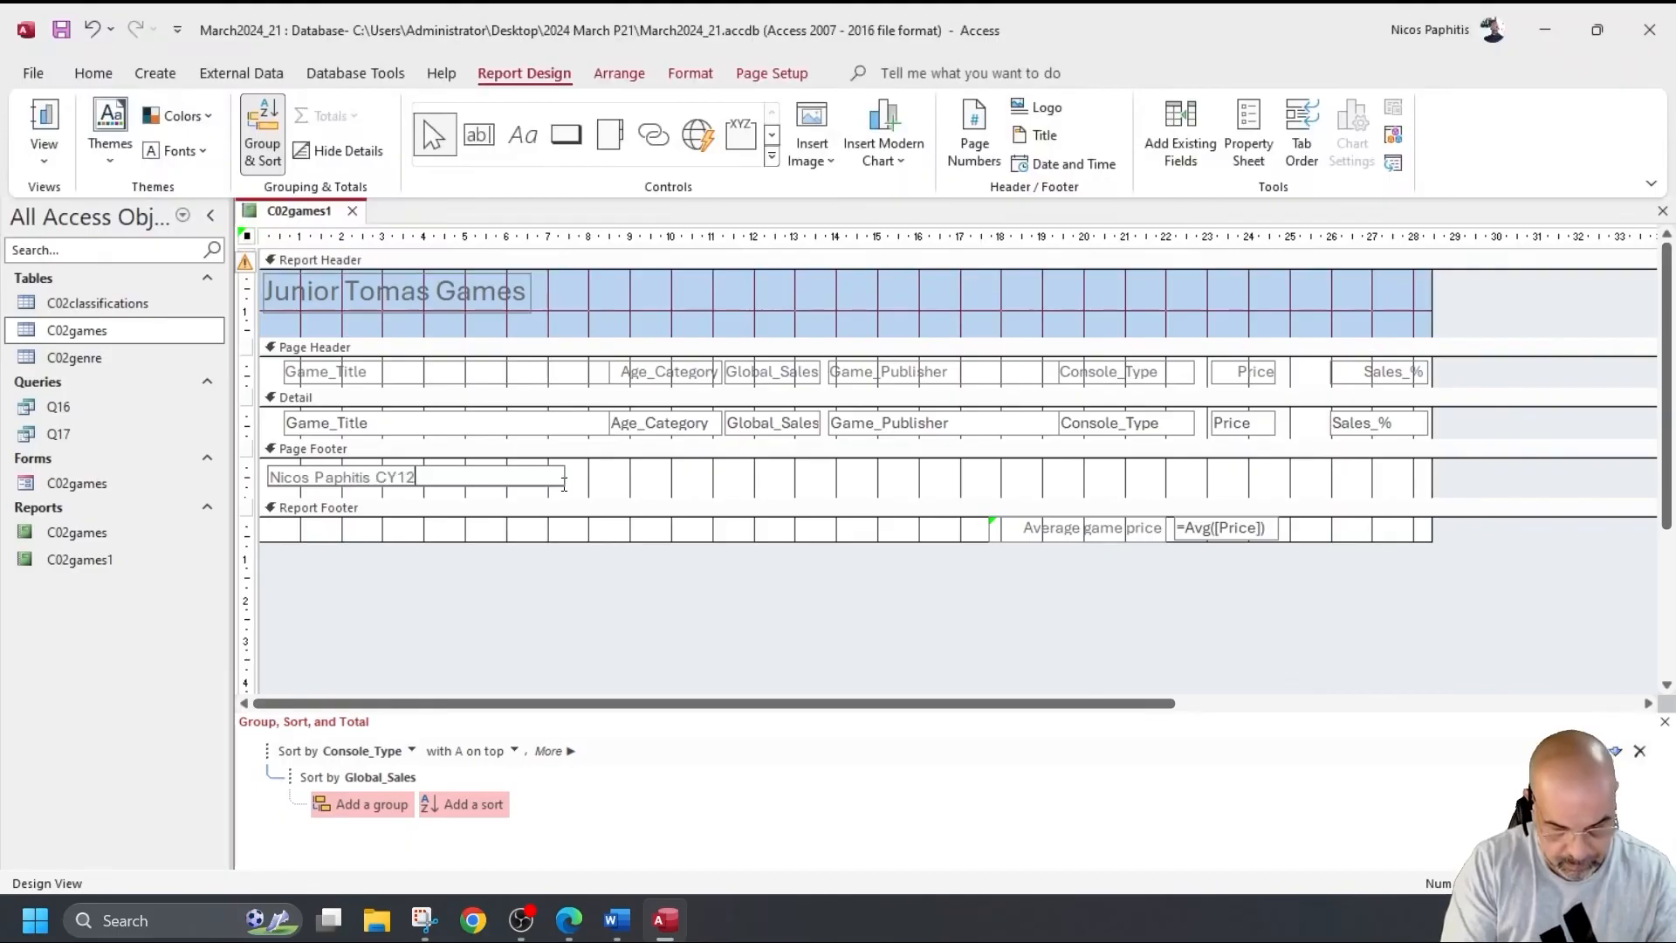
left_click(44, 122)
Check the C02games1 report's pages in Print Preview, zoomed to a whole page, then close it.
left_click(33, 73)
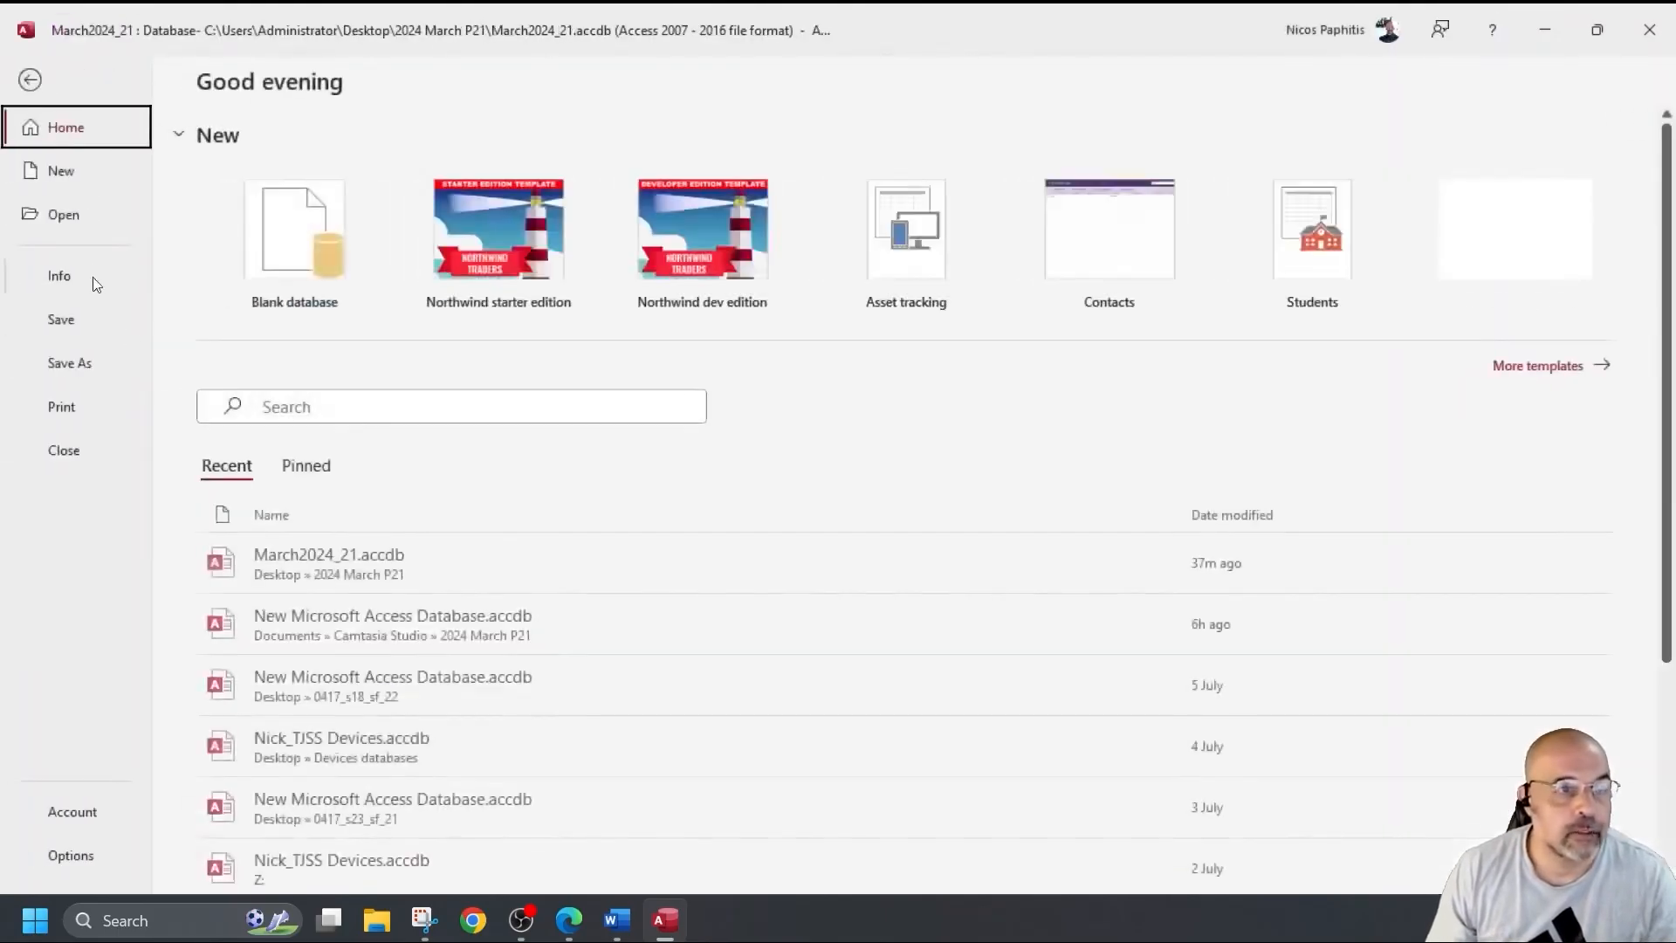
left_click(63, 407)
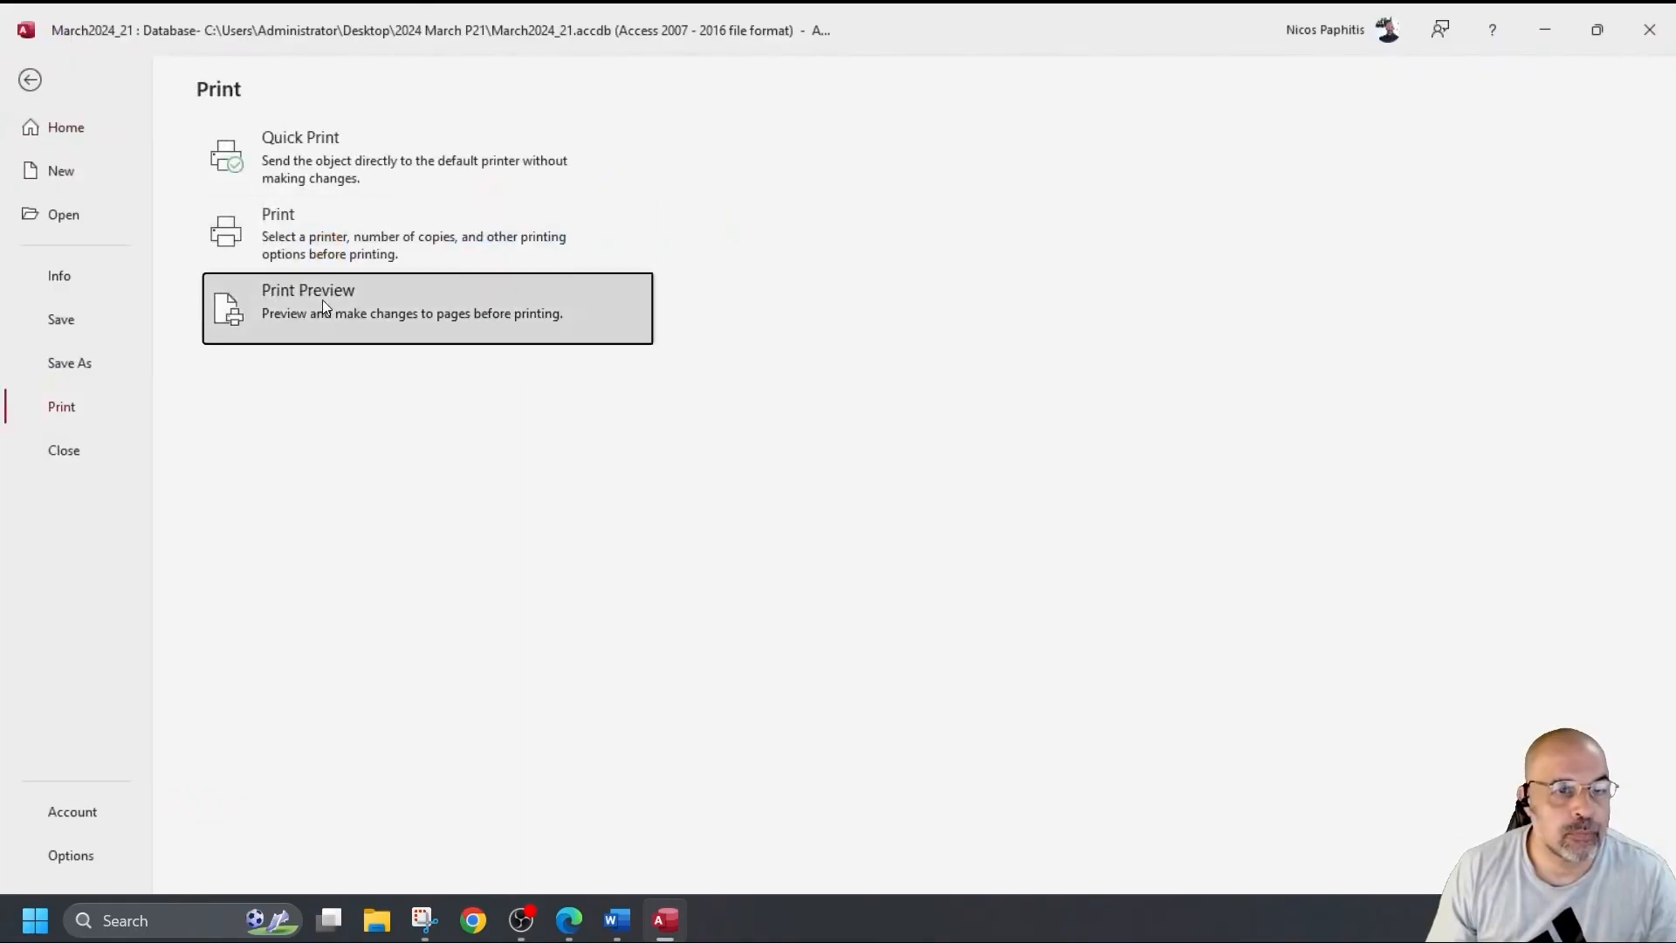
left_click(322, 301)
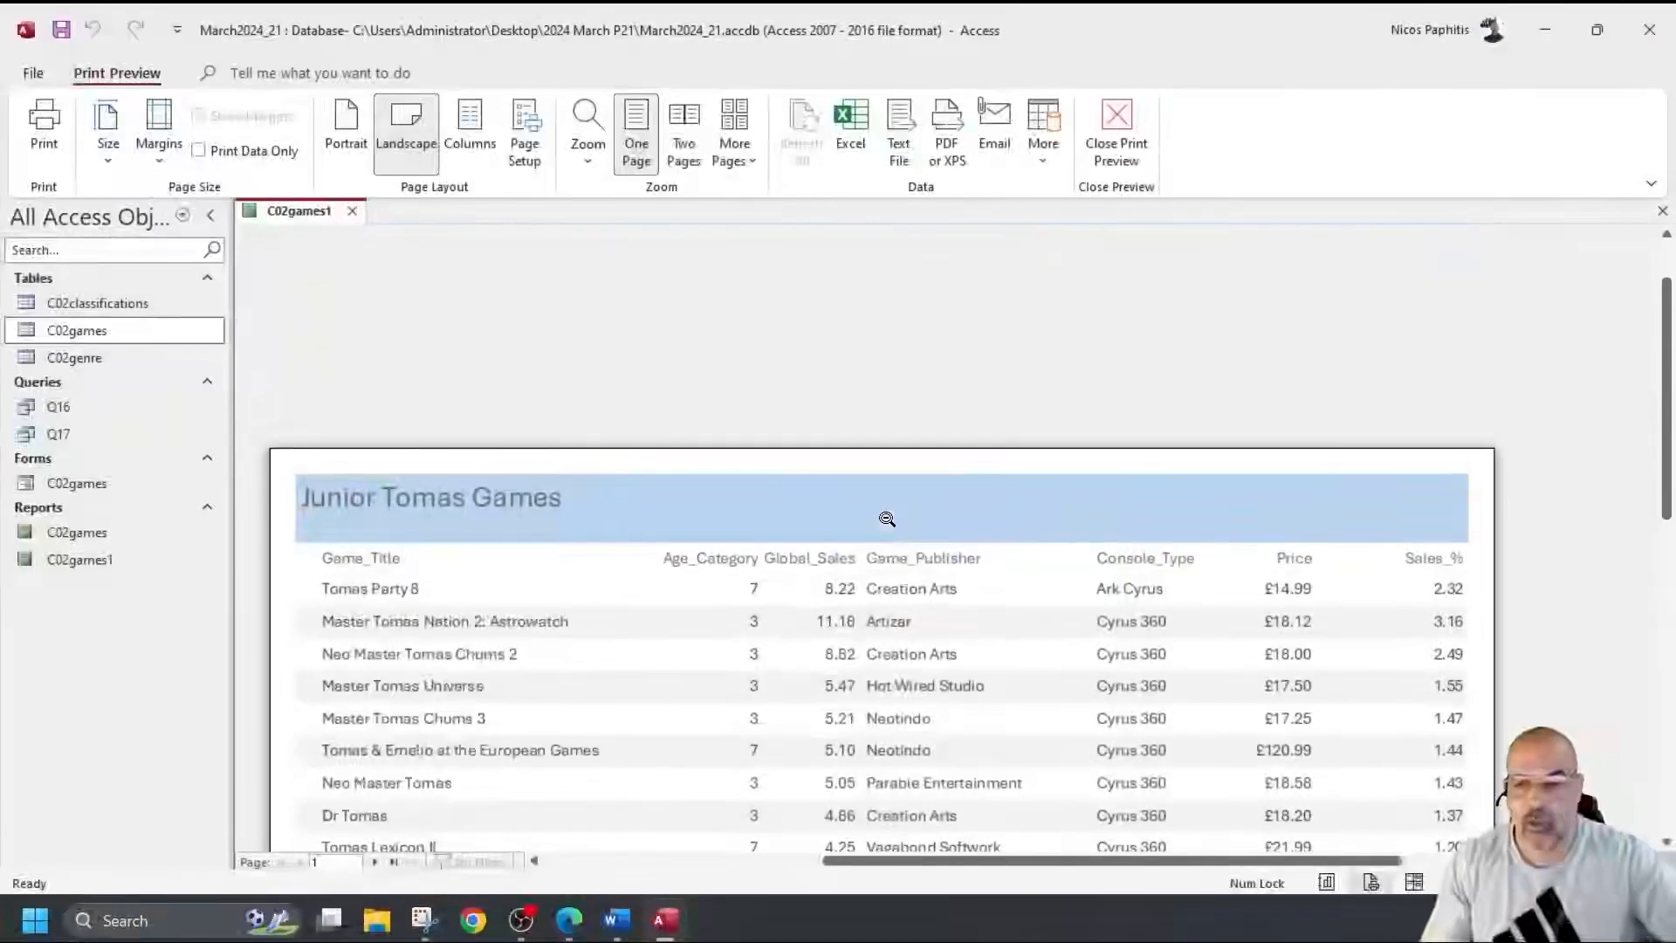
scroll(882, 436, "down", 2)
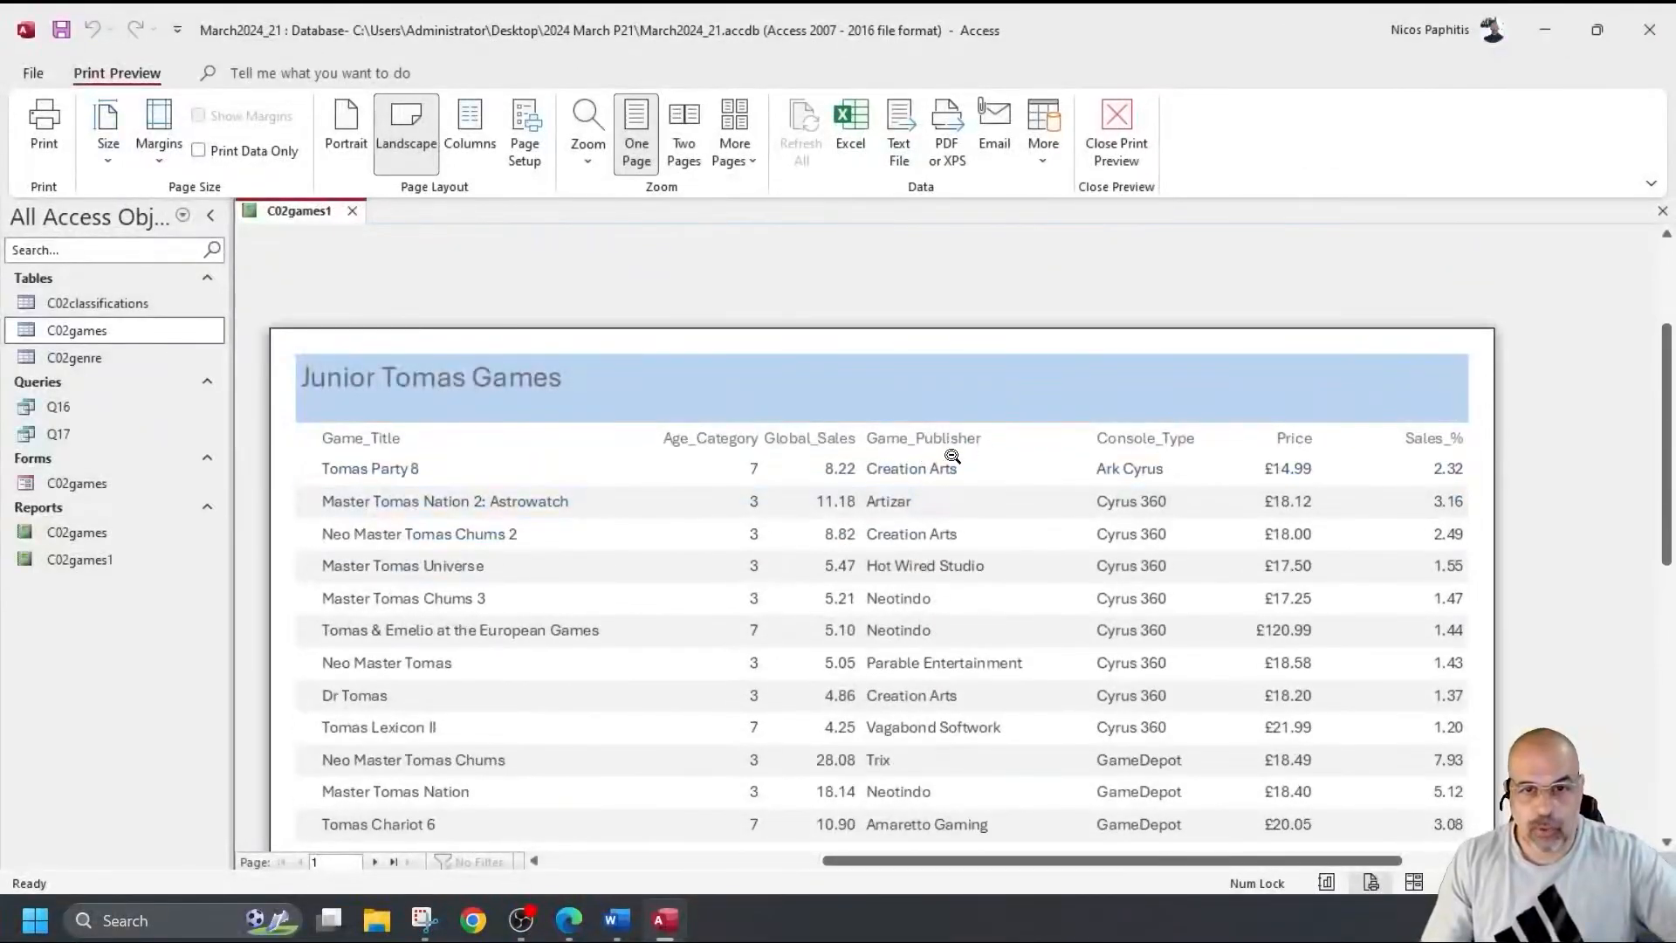
scroll(1476, 471, "down", 7)
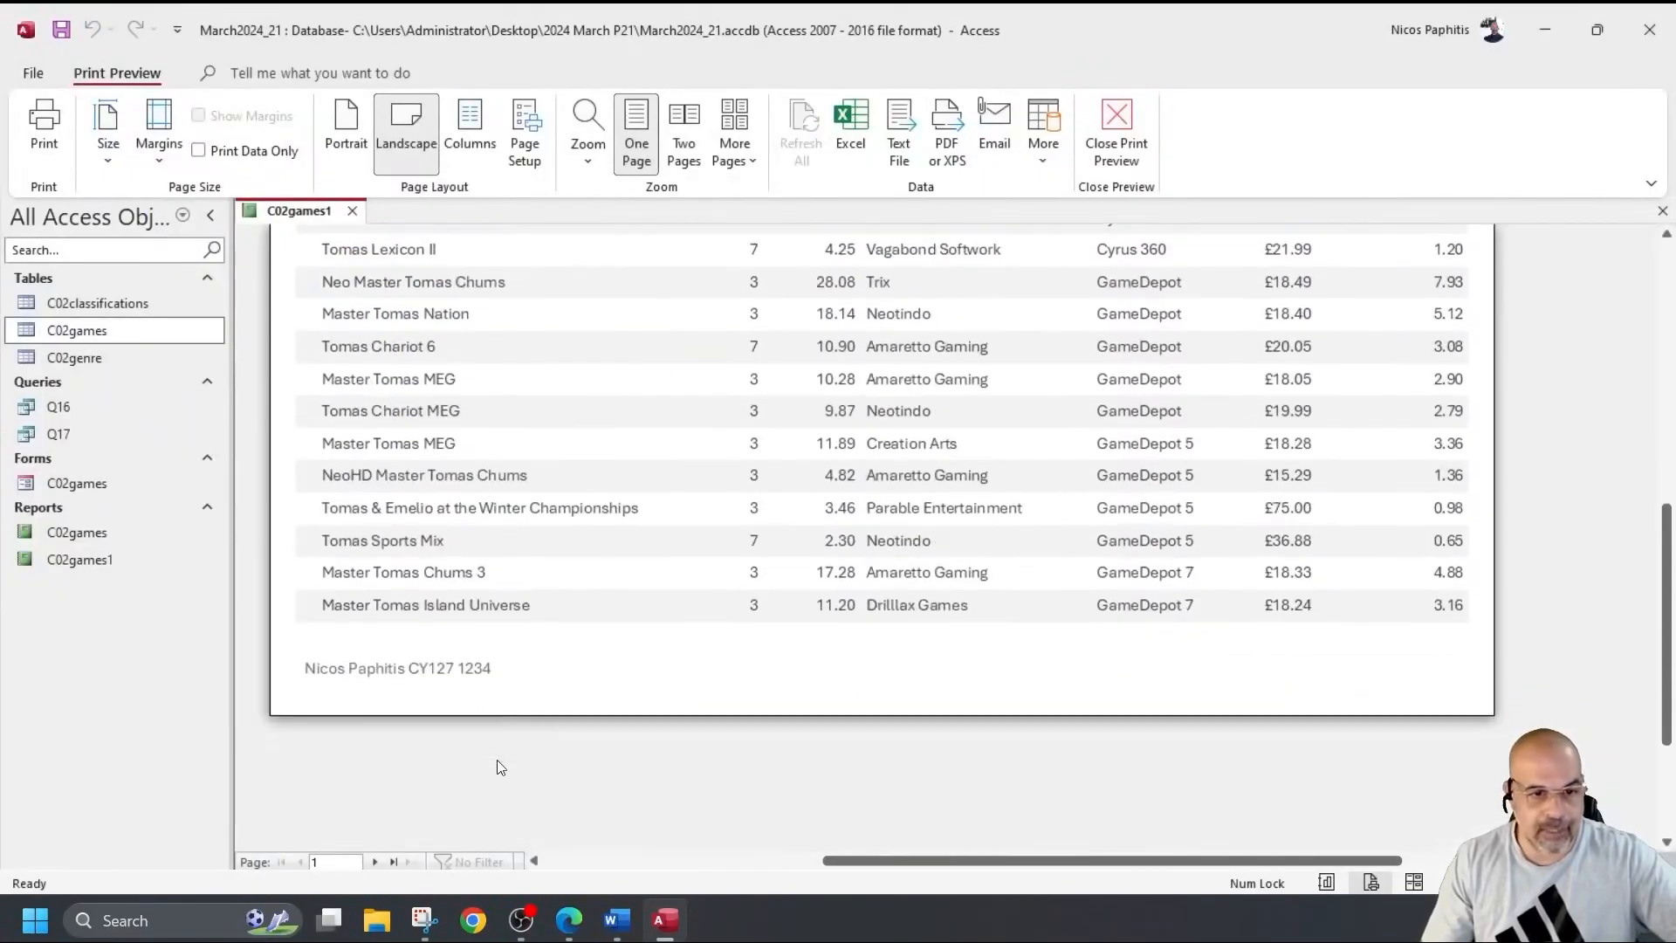
scroll(488, 760, "down", 1)
left_click(381, 859)
scroll(847, 738, "up", 8)
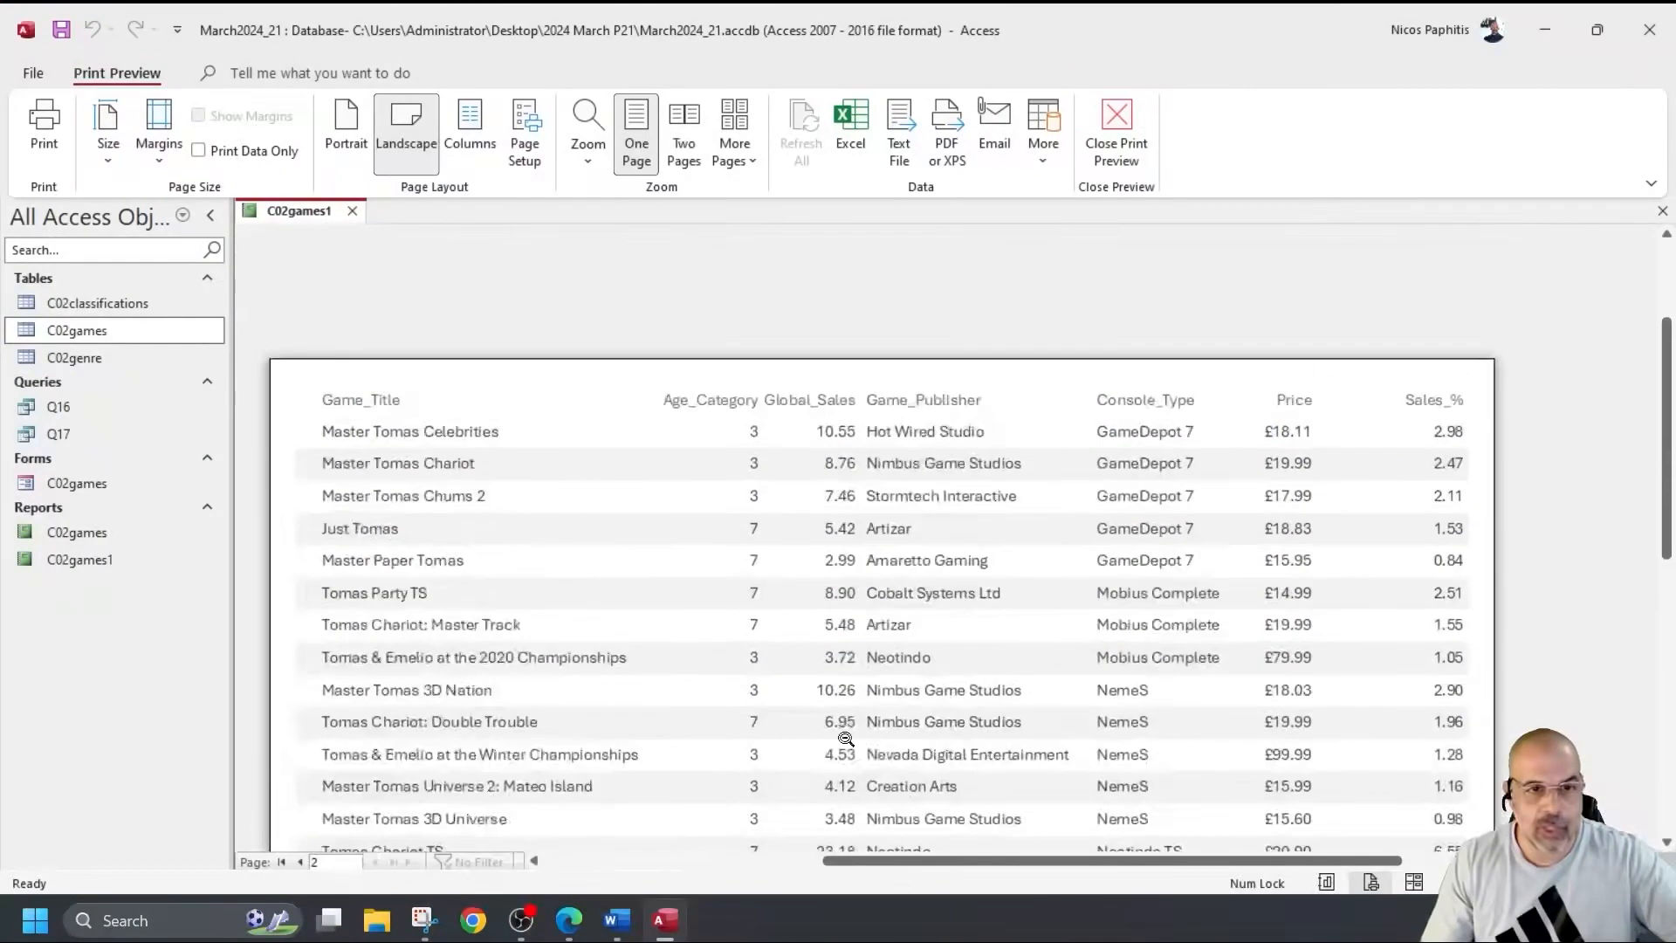
scroll(1484, 369, "down", 1)
scroll(1450, 371, "down", 6)
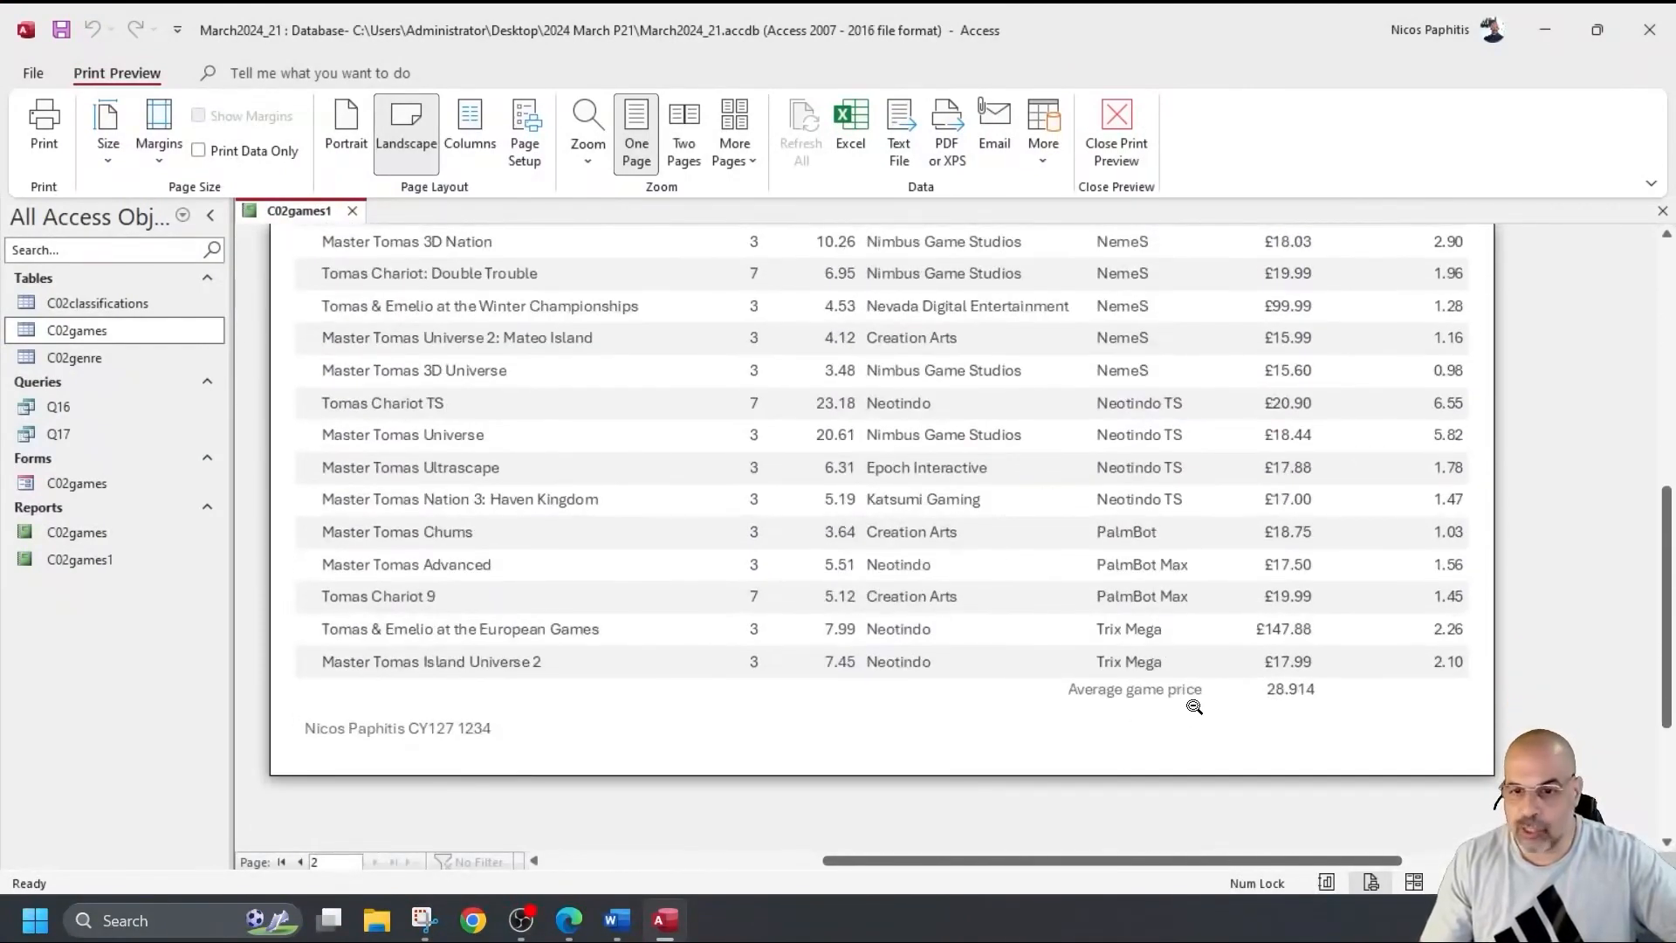
left_click(1103, 694)
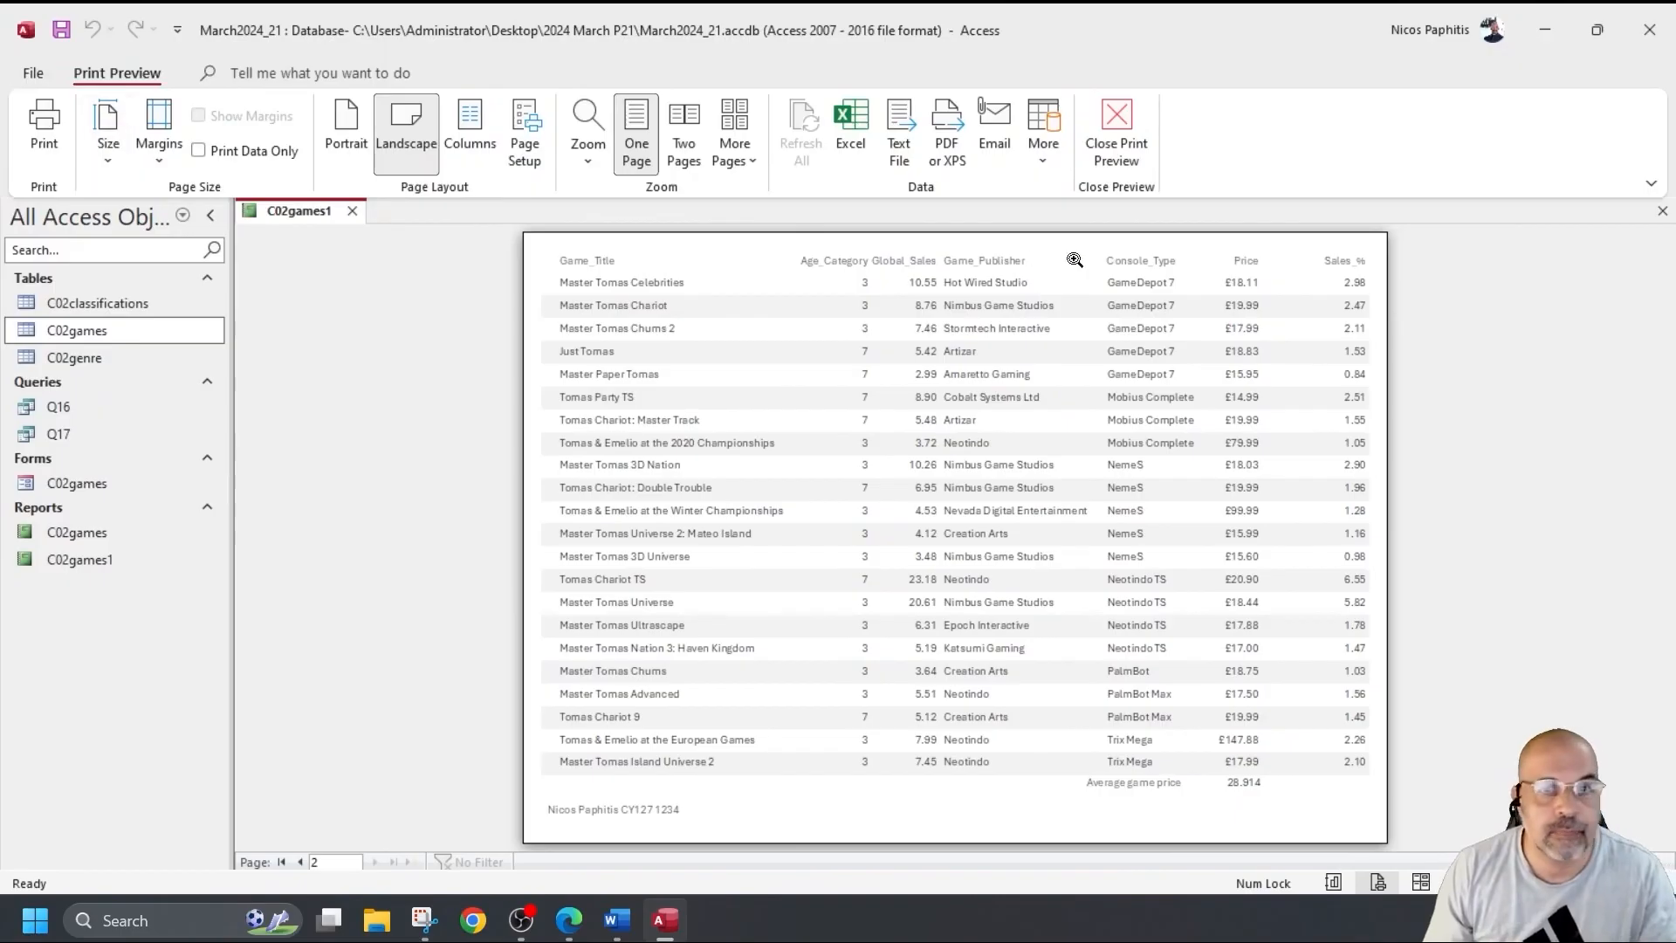
left_click(1117, 133)
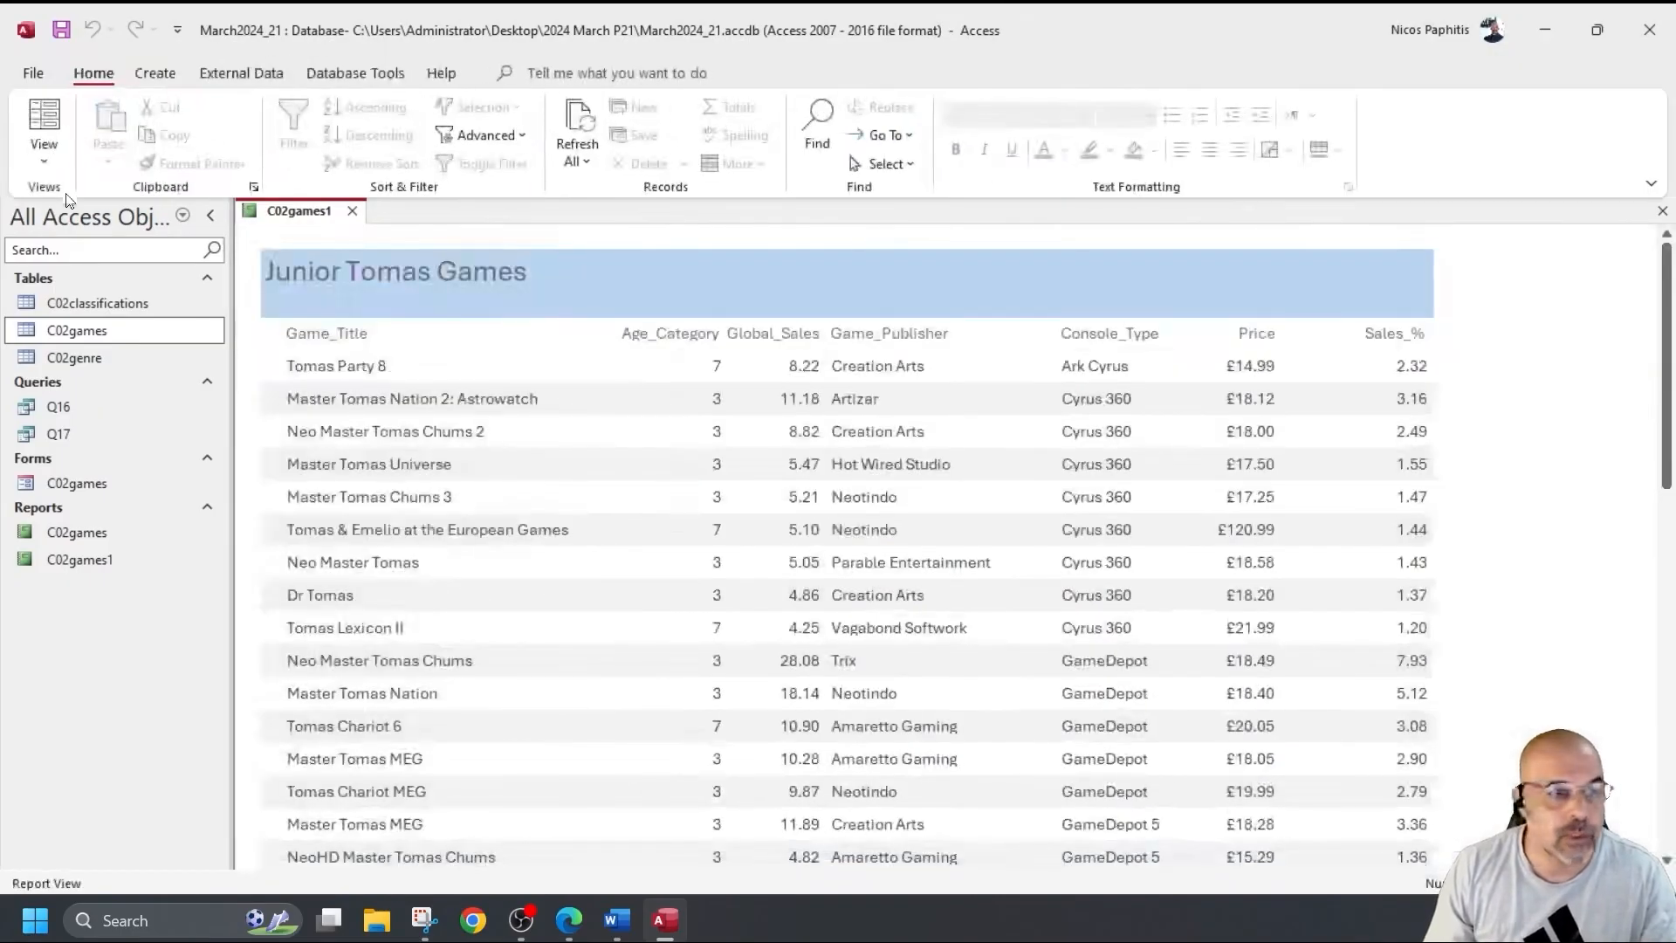
Put C02games1 in Design View and open the properties of the footer's =Avg([Price]) total.
left_click(43, 148)
left_click(114, 341)
left_click(1245, 529)
right_click(1245, 529)
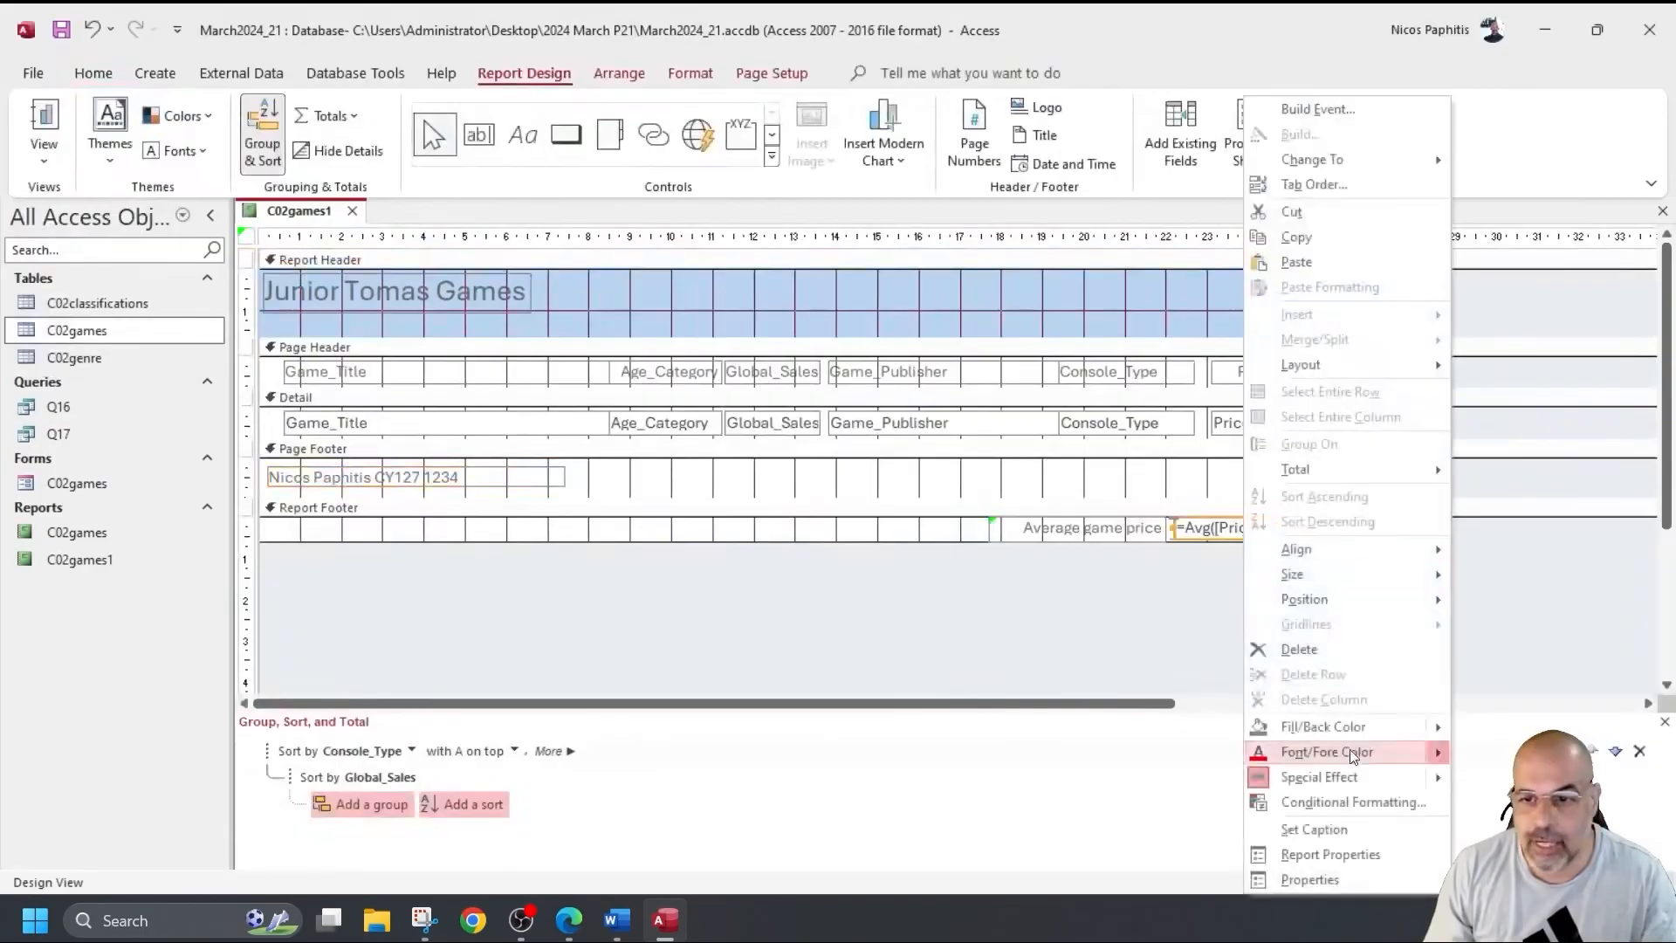
left_click(1362, 884)
Set the average total's Format to Fixed with 2 decimal places, then view the report in Report view.
left_click(1634, 347)
left_click(1634, 346)
left_click(1397, 514)
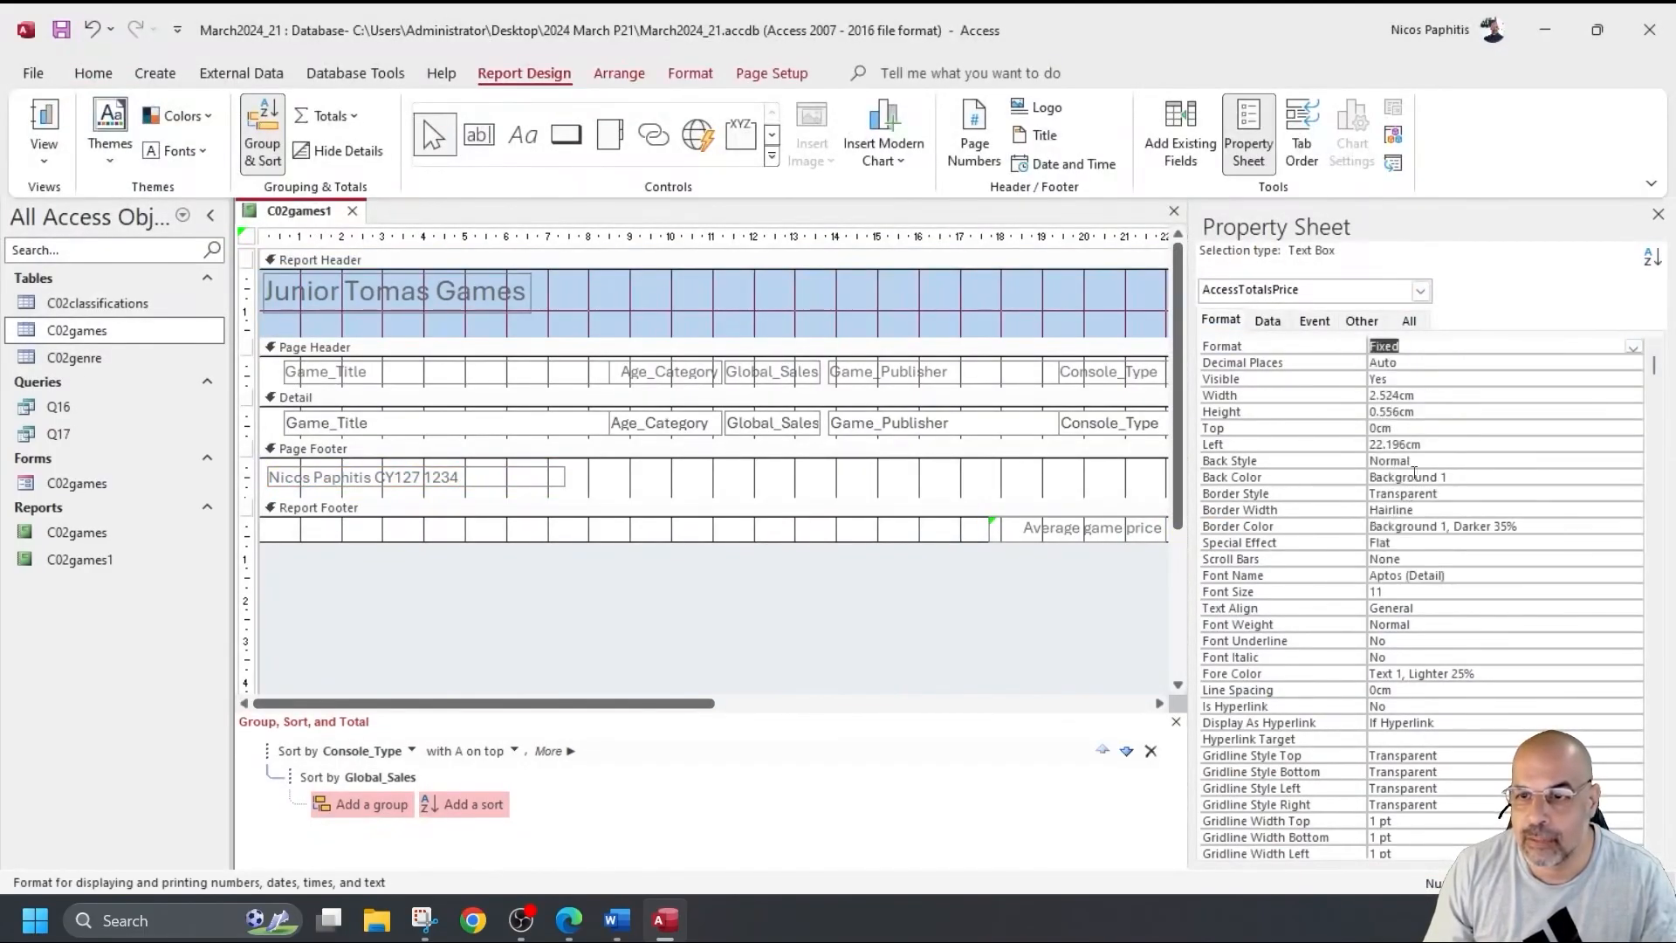
left_click(1439, 361)
left_click(1634, 364)
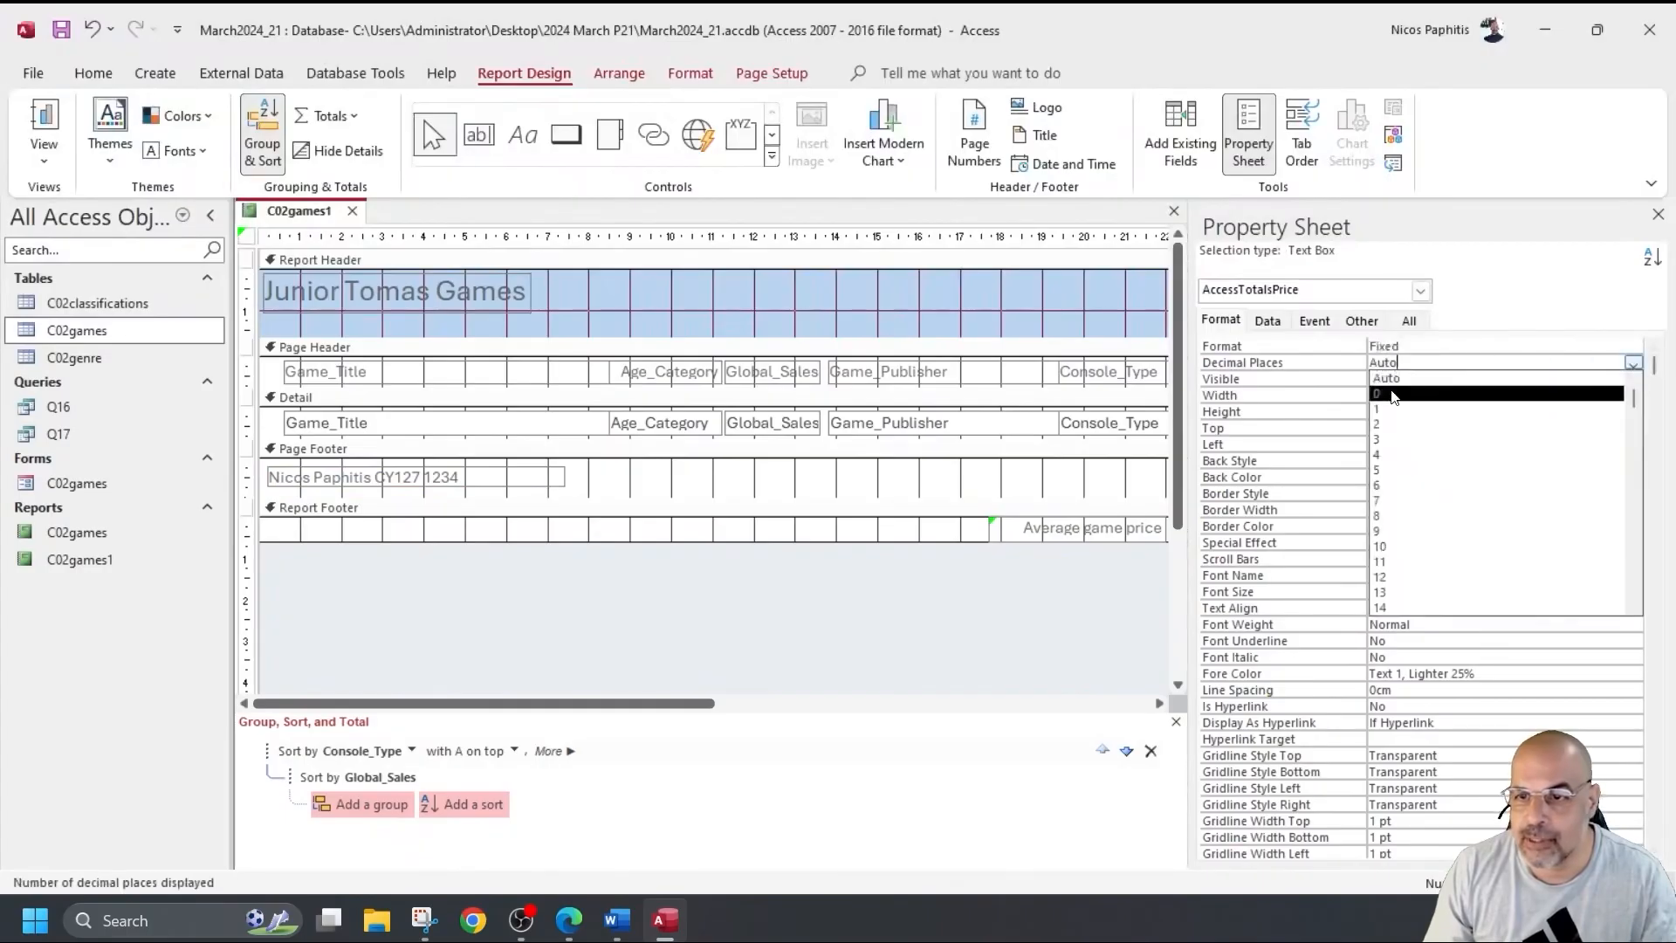
left_click(1467, 427)
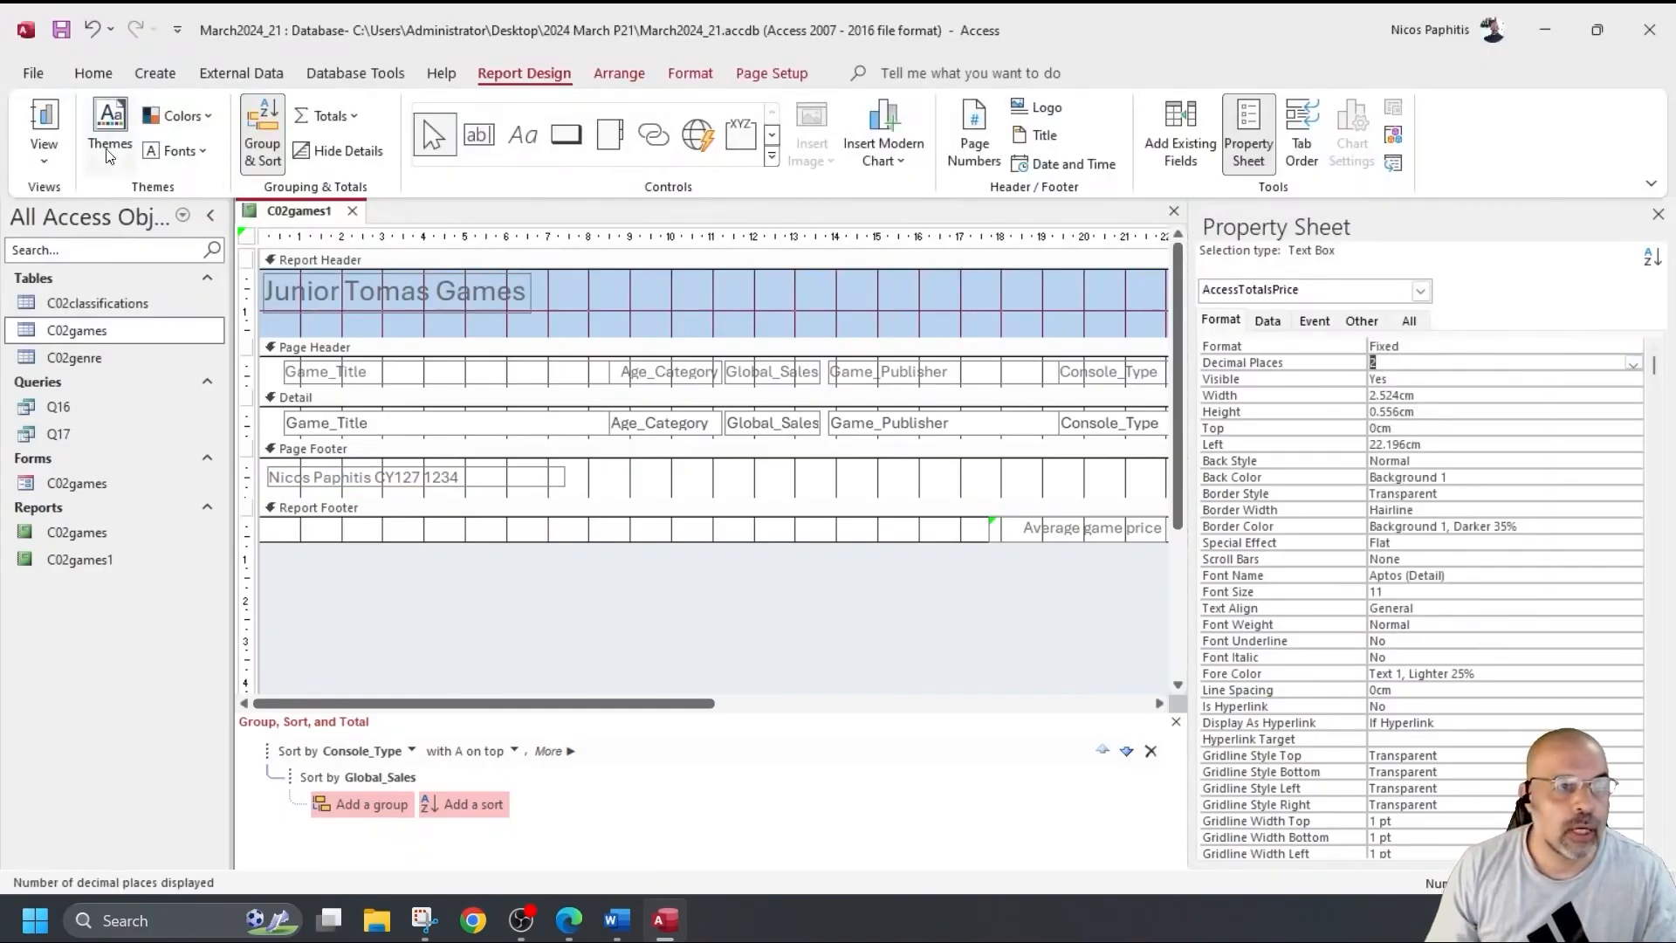
left_click(44, 122)
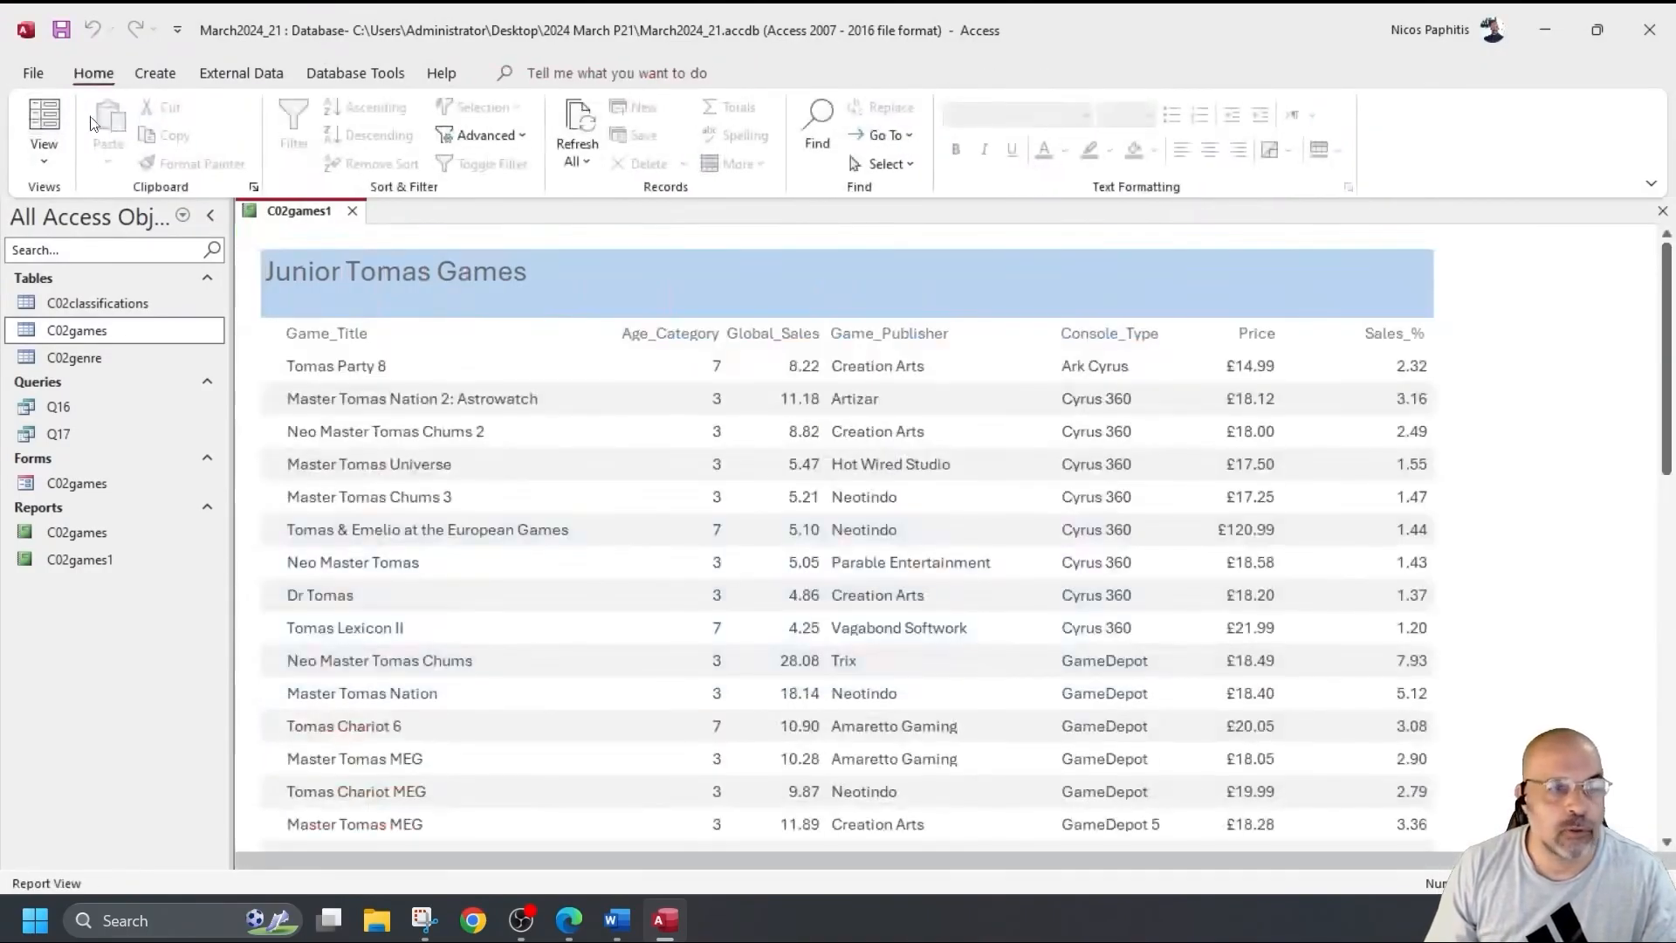
Print-preview the report and check page 2, where the average price shows 28.91.
left_click(35, 74)
left_click(77, 403)
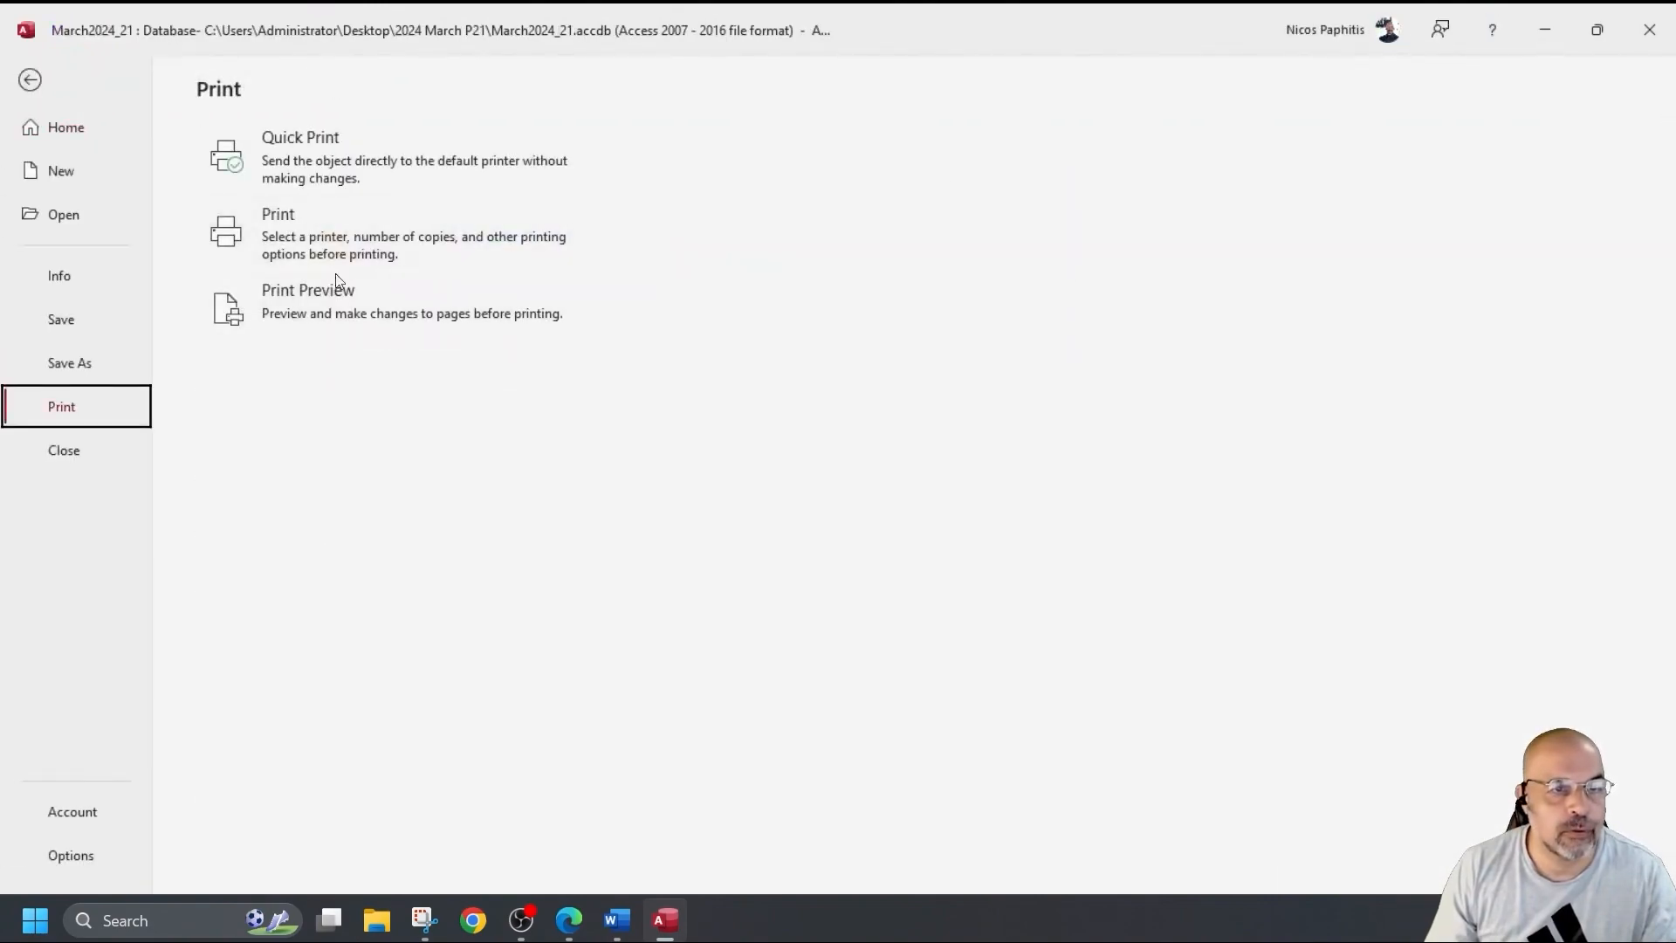
left_click(332, 304)
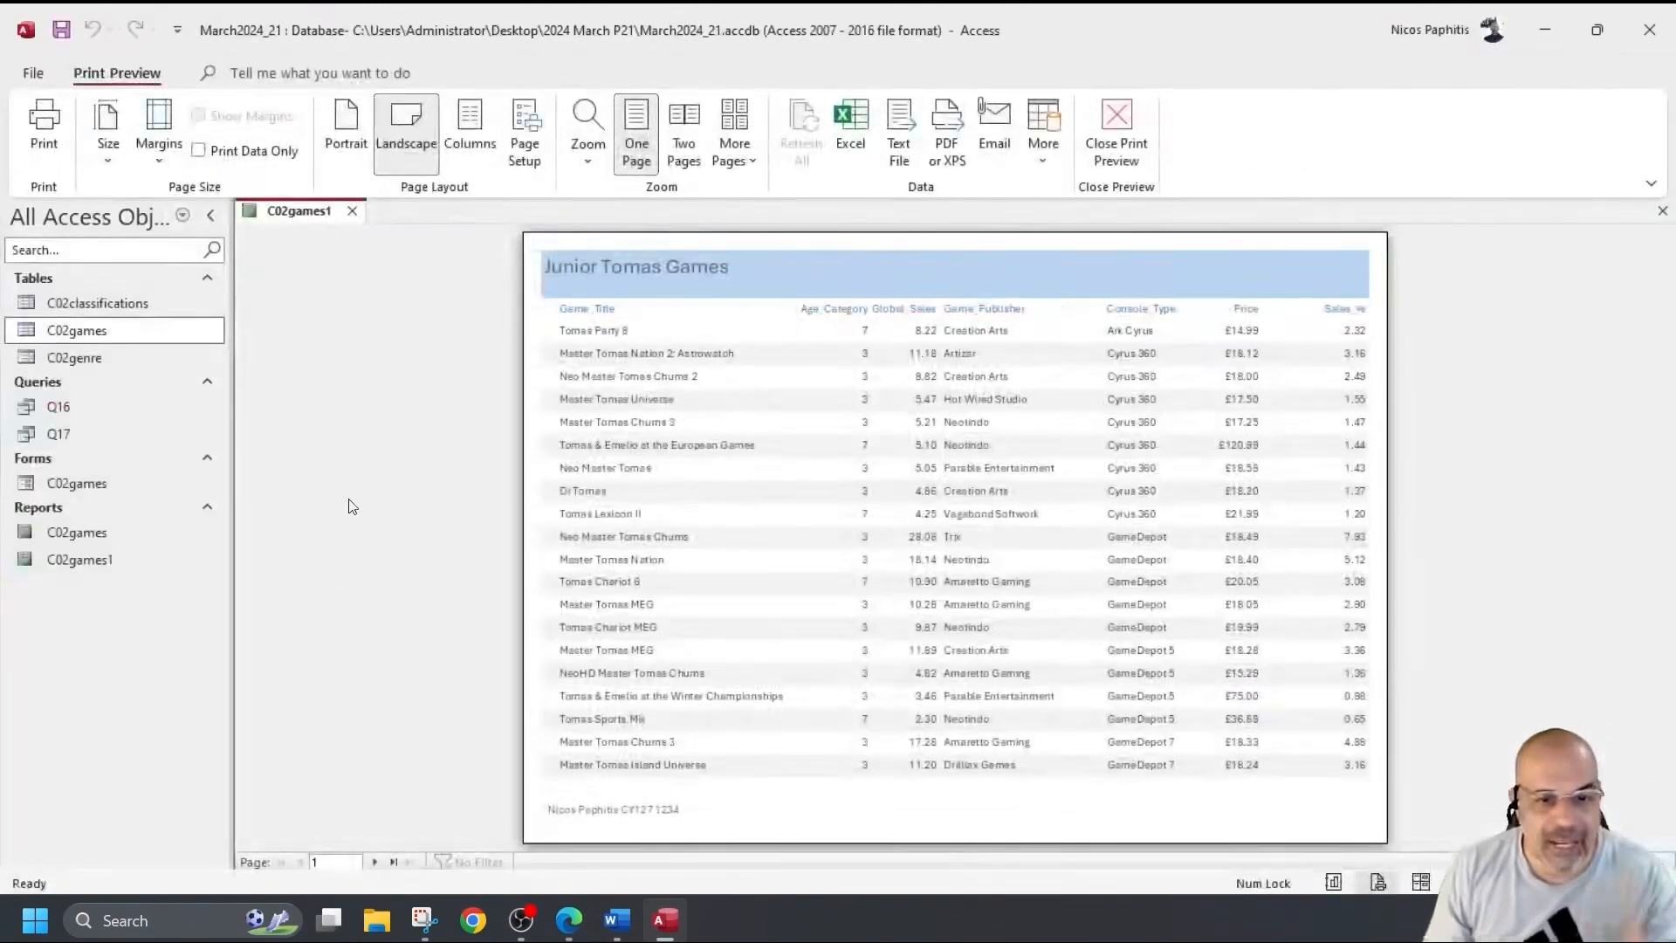
left_click(374, 861)
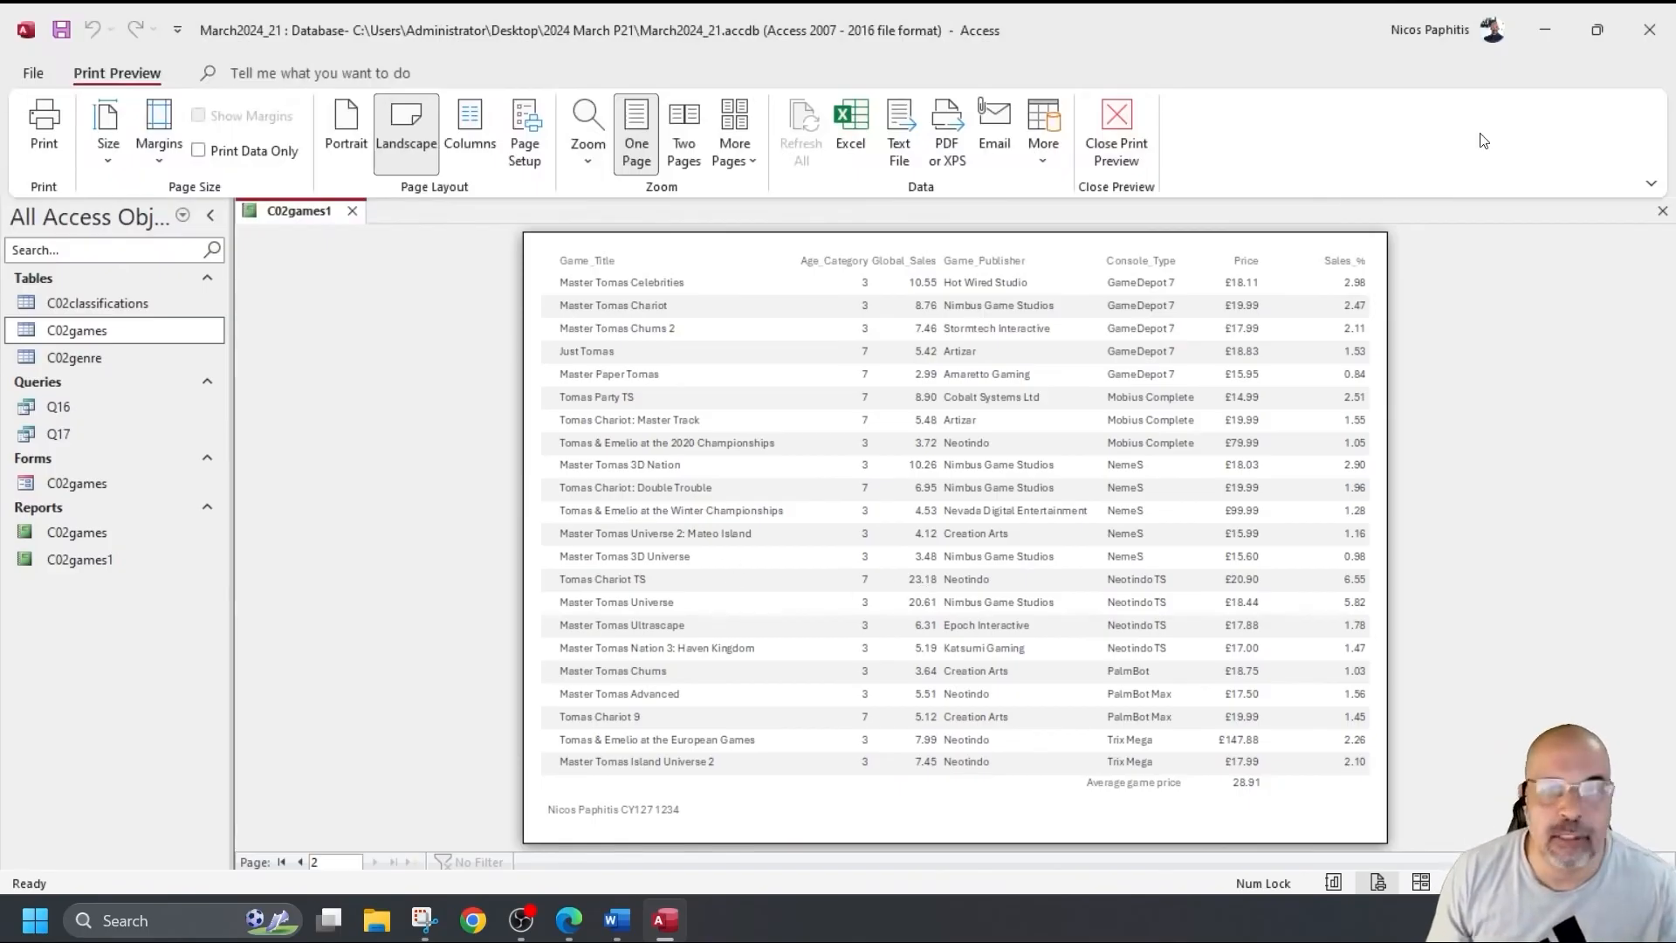
left_click(1117, 131)
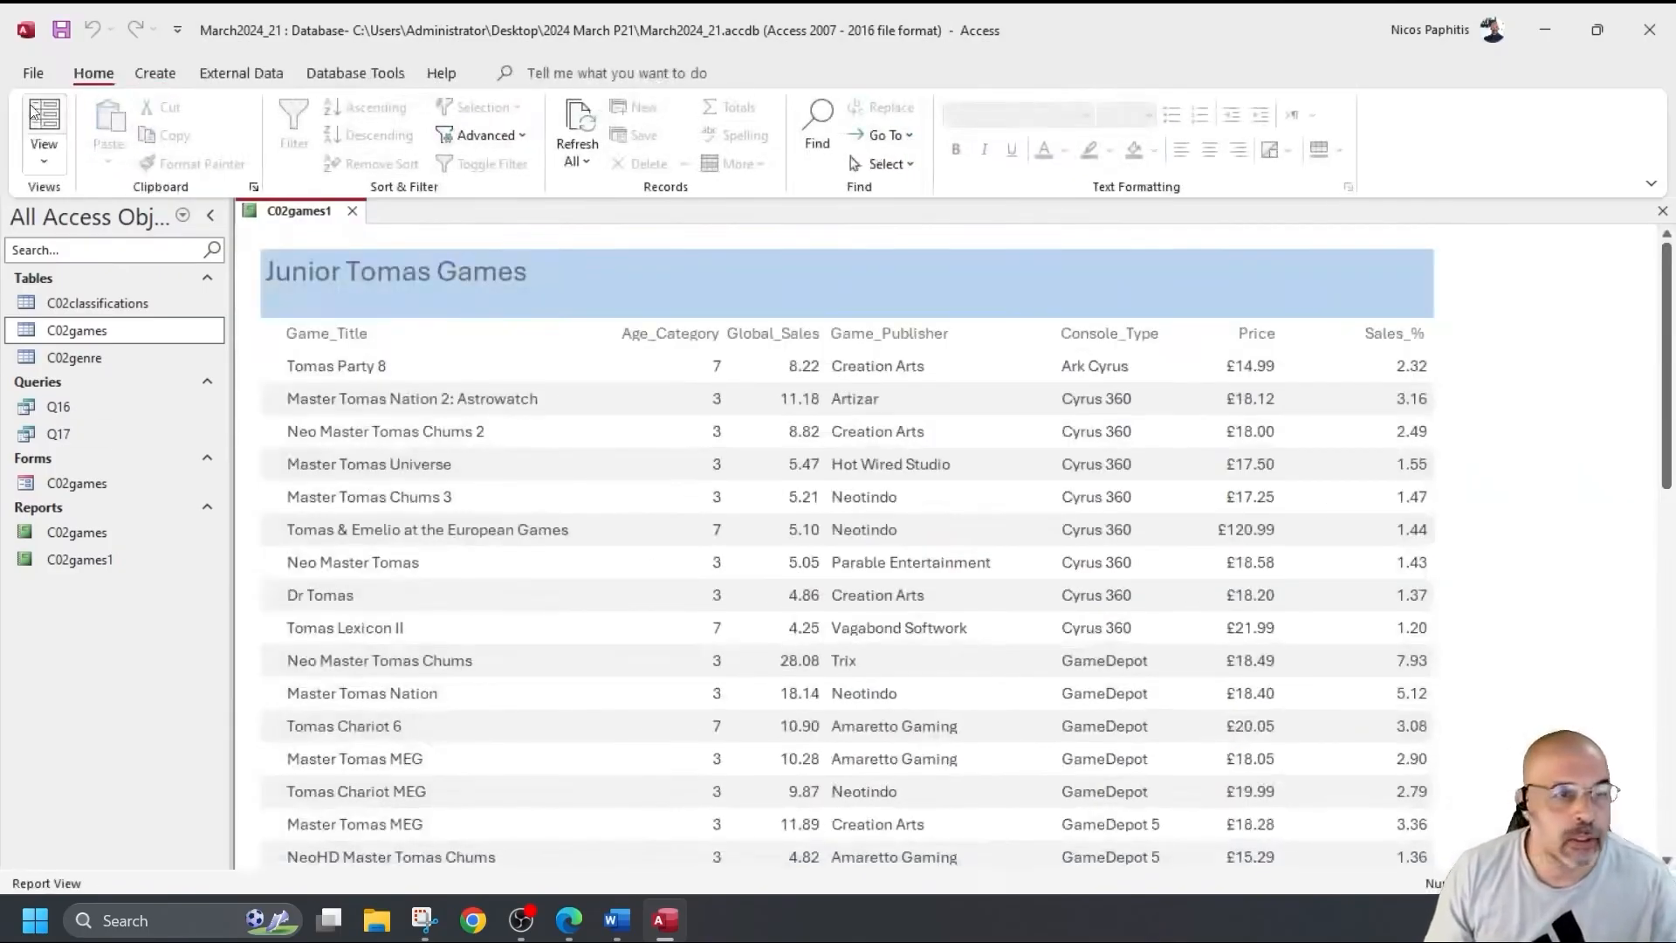
Return C02games1 to Design View and select the footer's =Avg([Price]) text box.
left_click(43, 158)
left_click(98, 340)
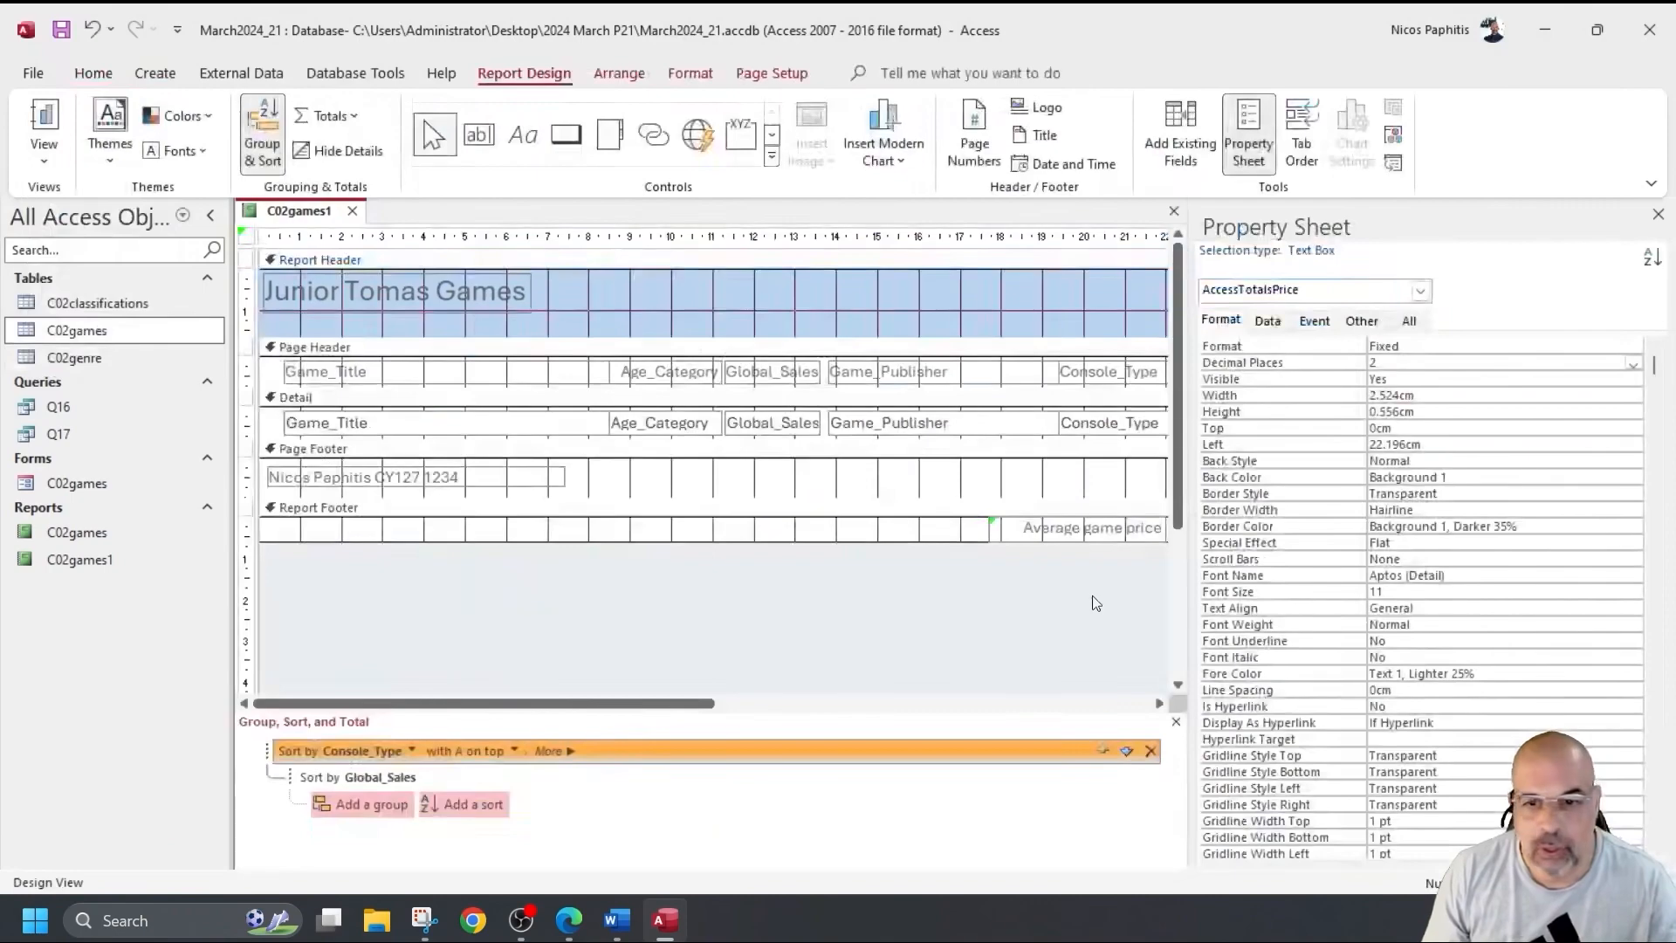
left_click(1093, 530)
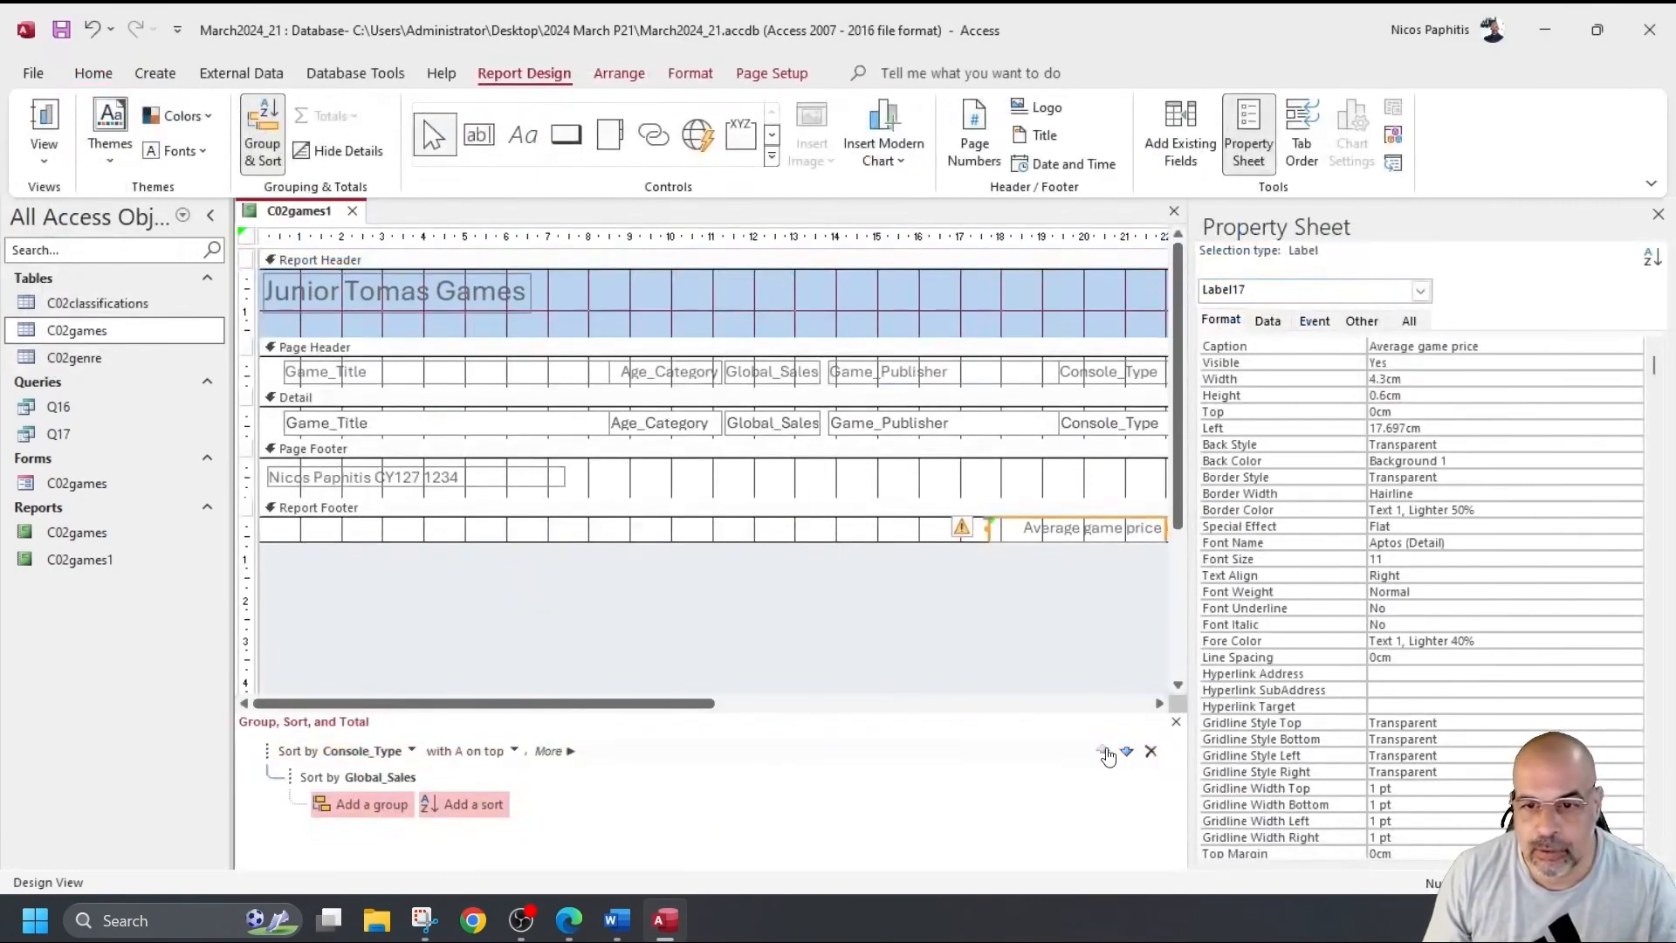
left_click(1159, 704)
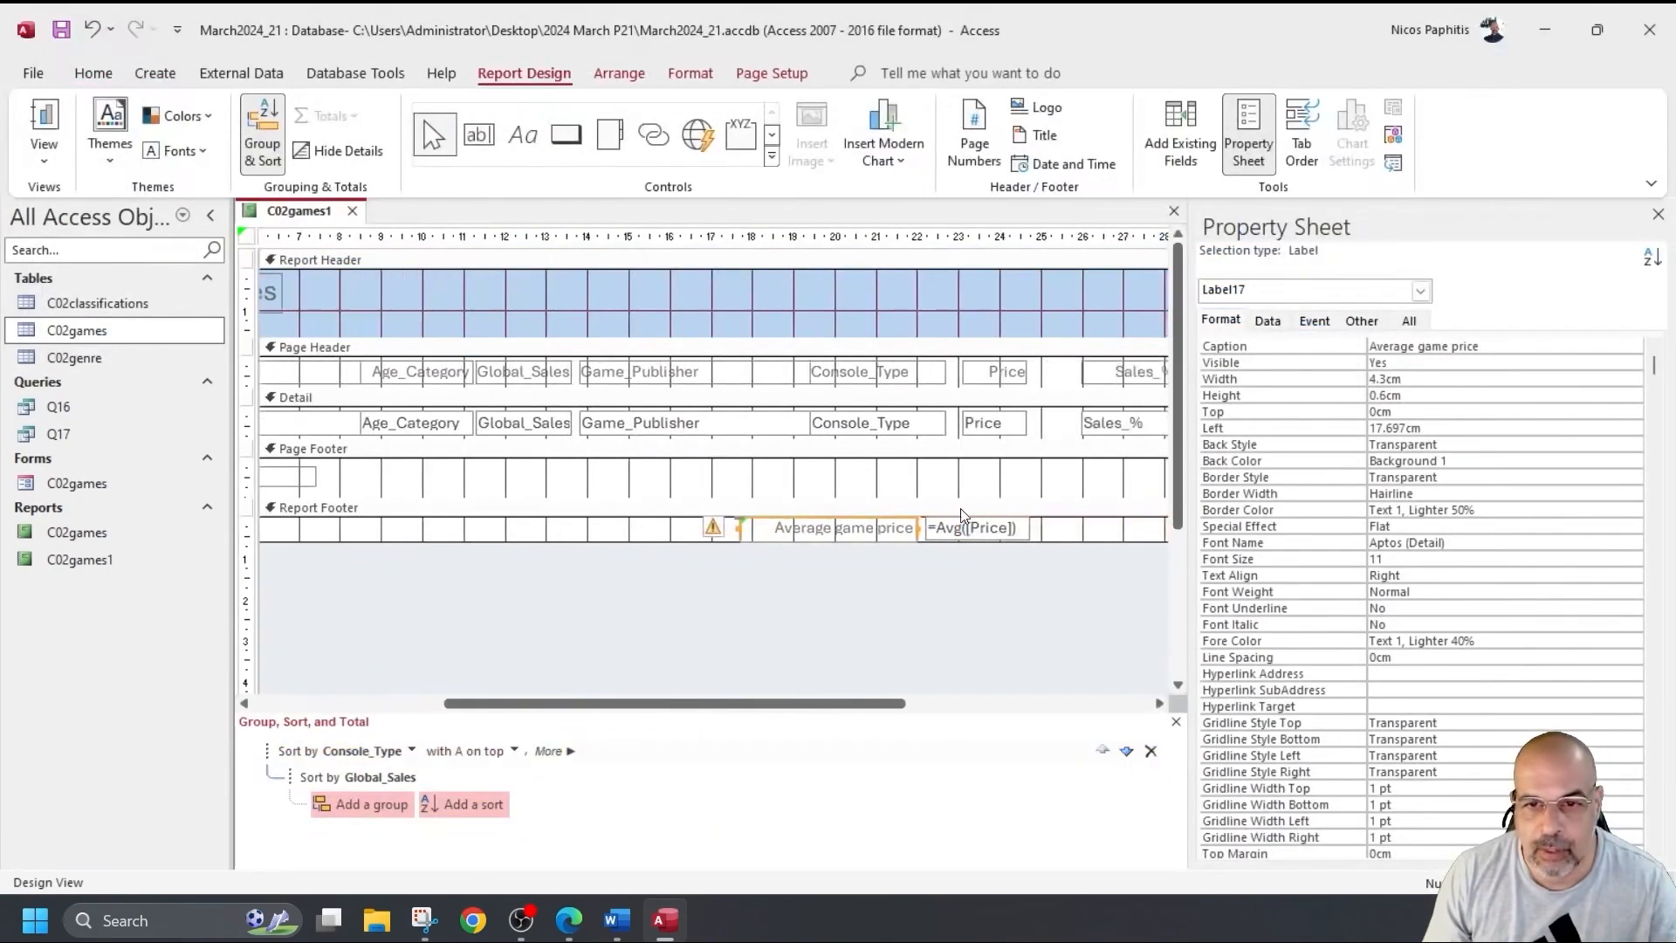
left_click(966, 532)
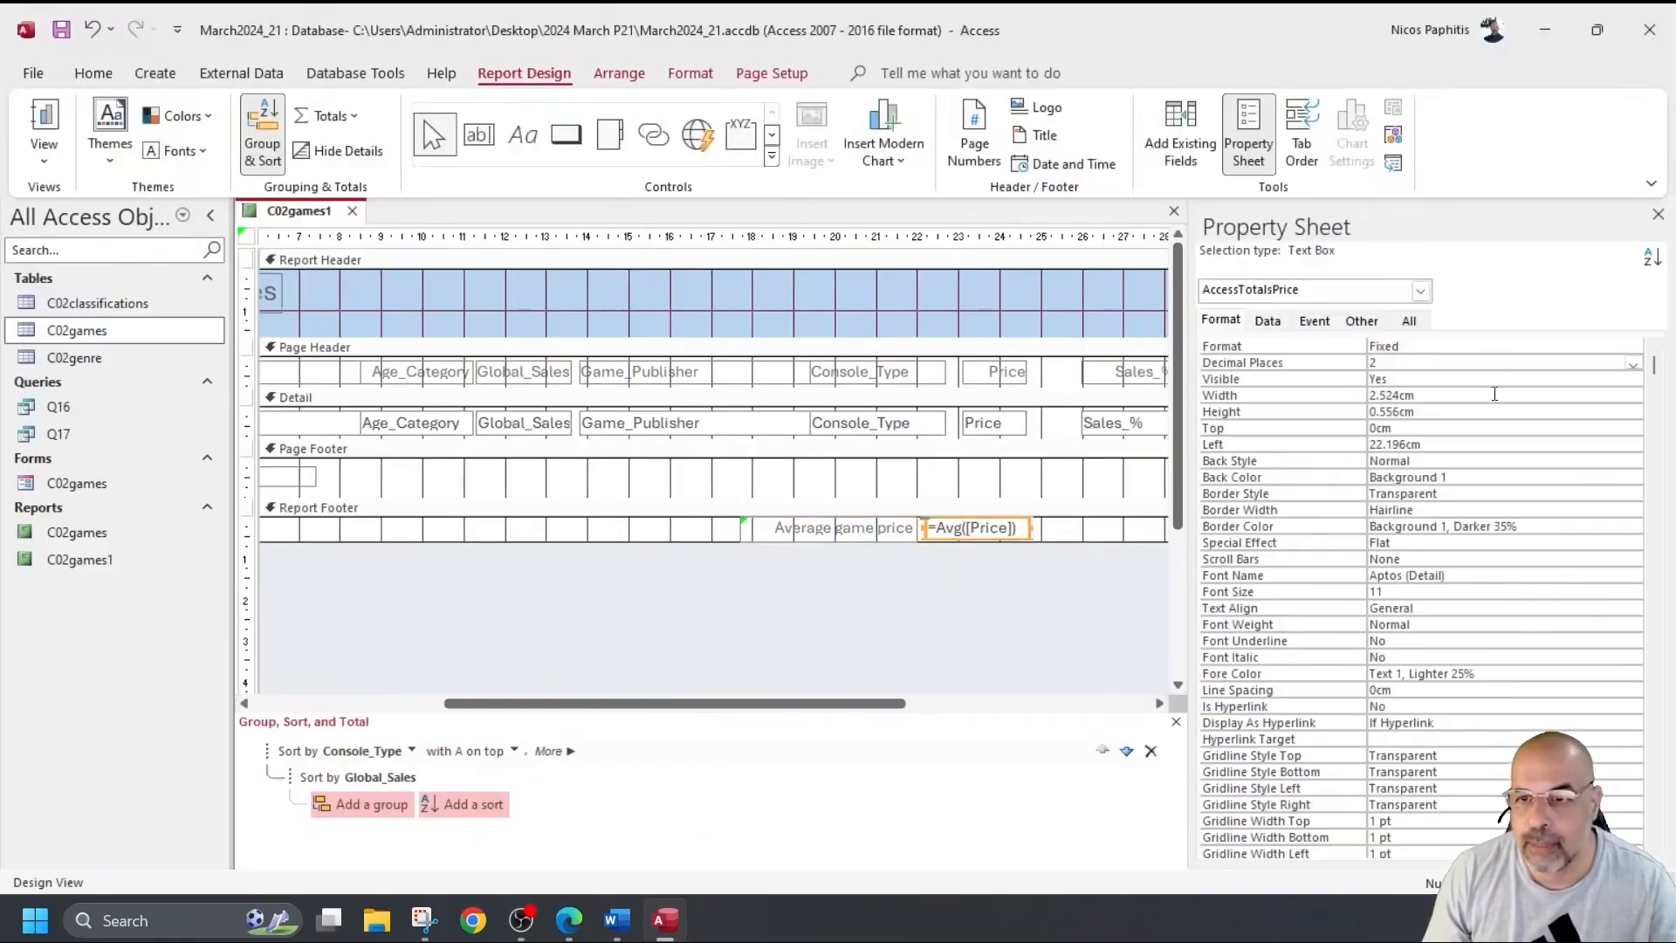
Change the average price total's Format to Currency and show the report in Report view.
left_click(1569, 347)
left_click(1641, 351)
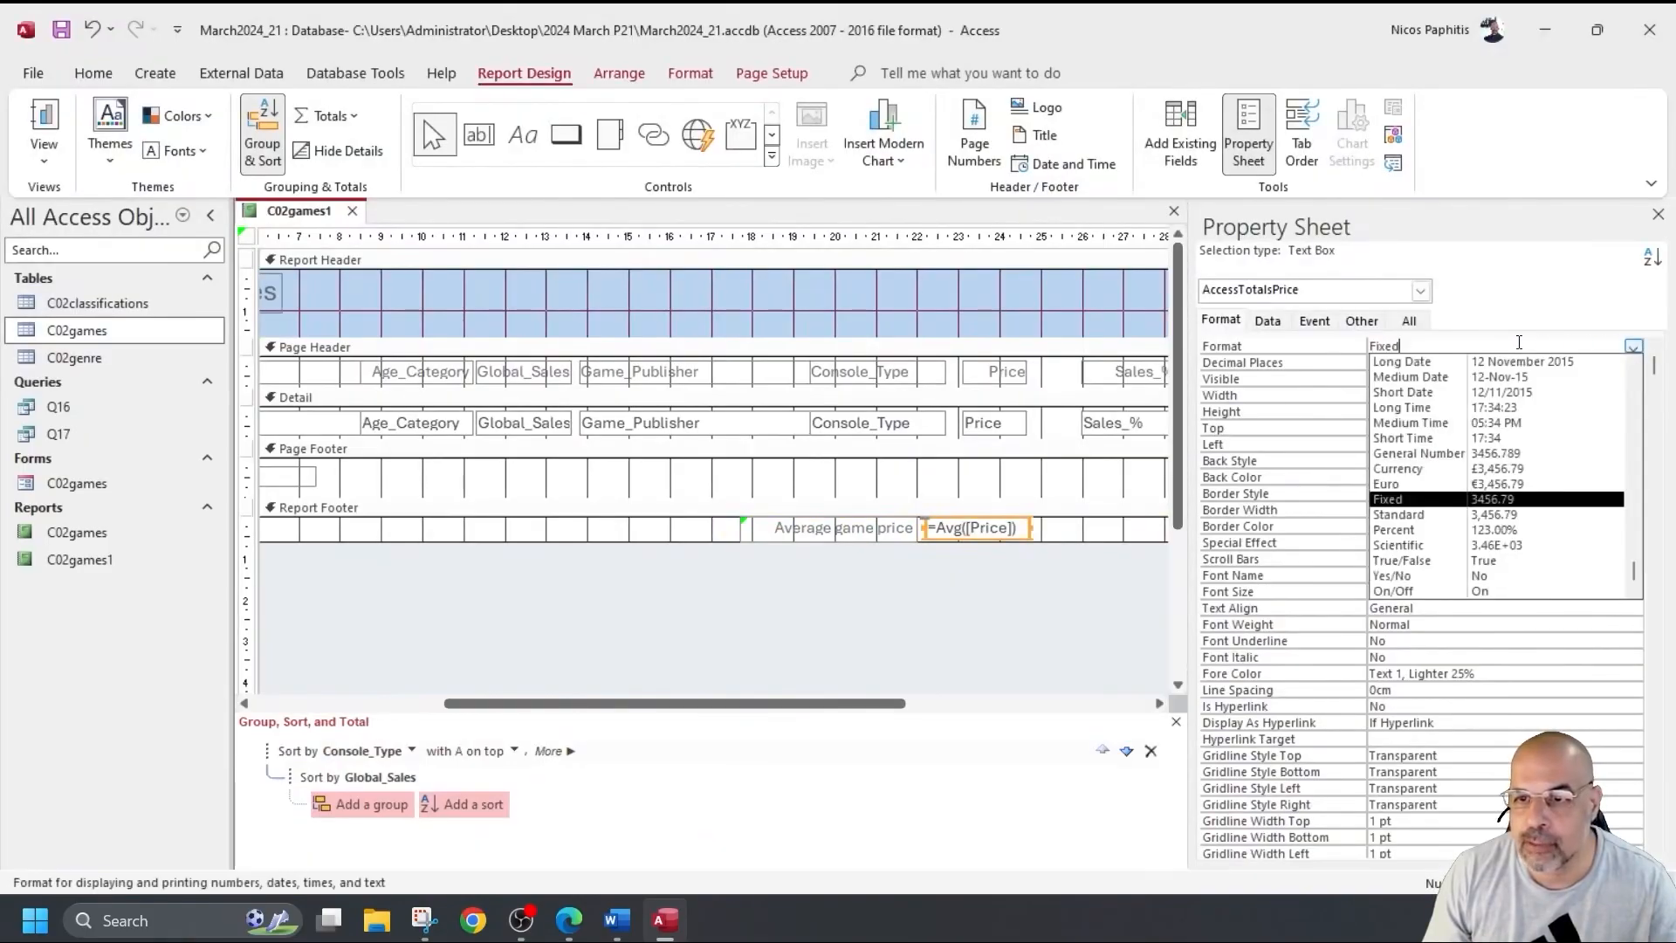
left_click(1432, 468)
left_click(43, 118)
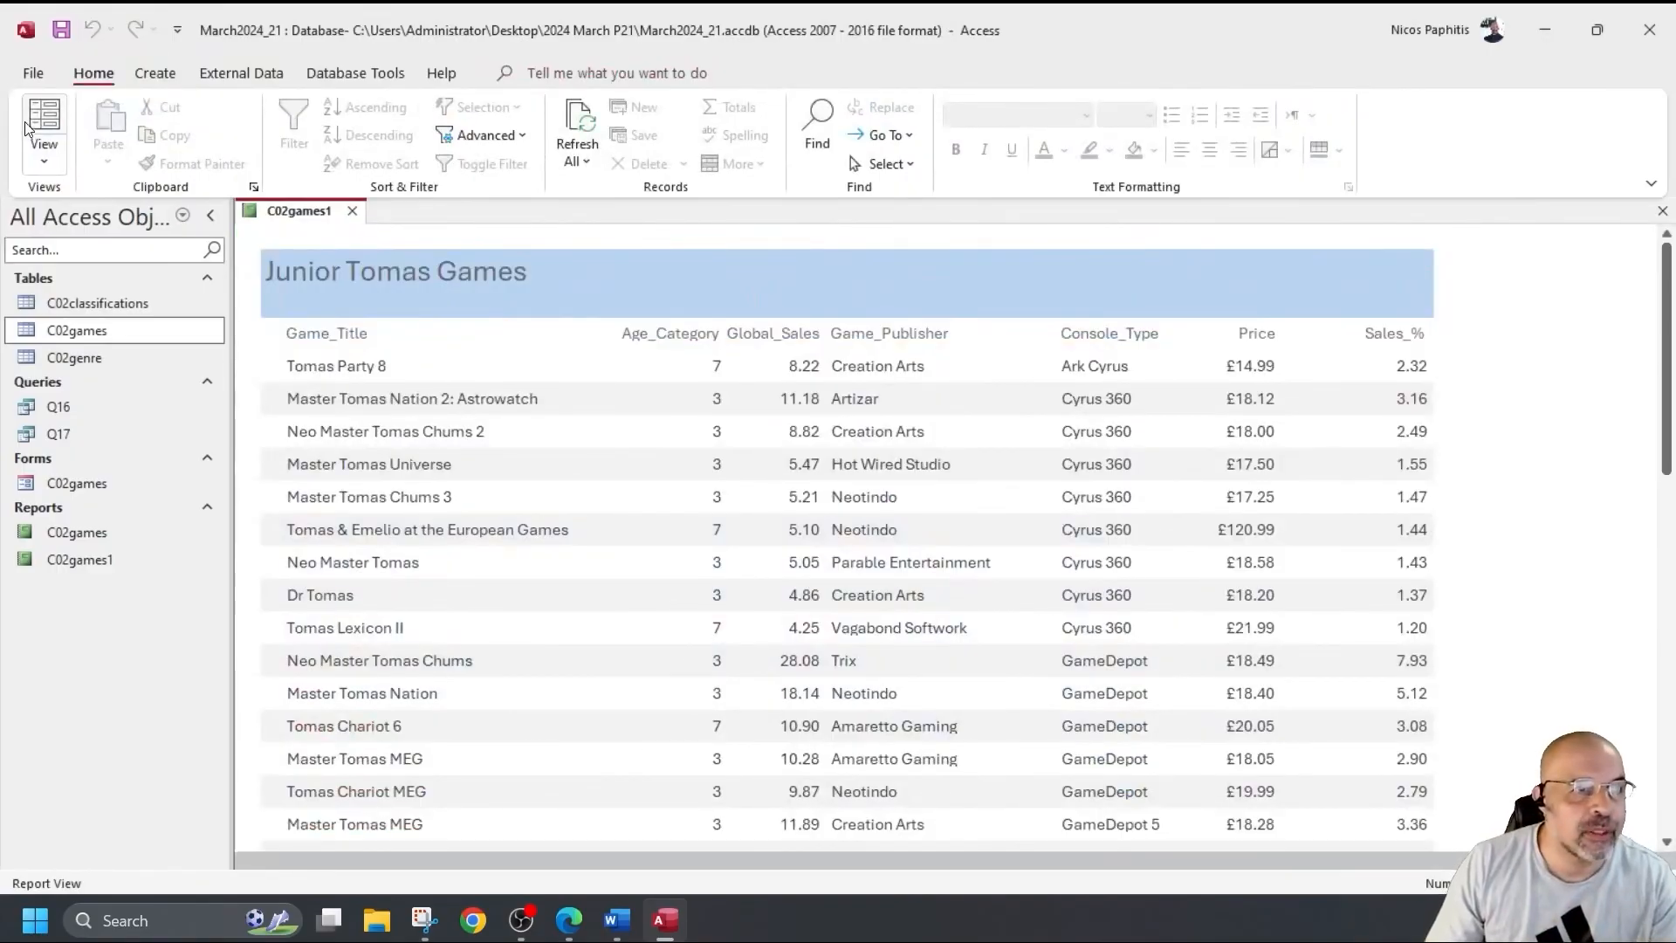
Print-preview the report and zoom in to confirm page 2's average game price reads £28.91.
left_click(31, 73)
left_click(67, 408)
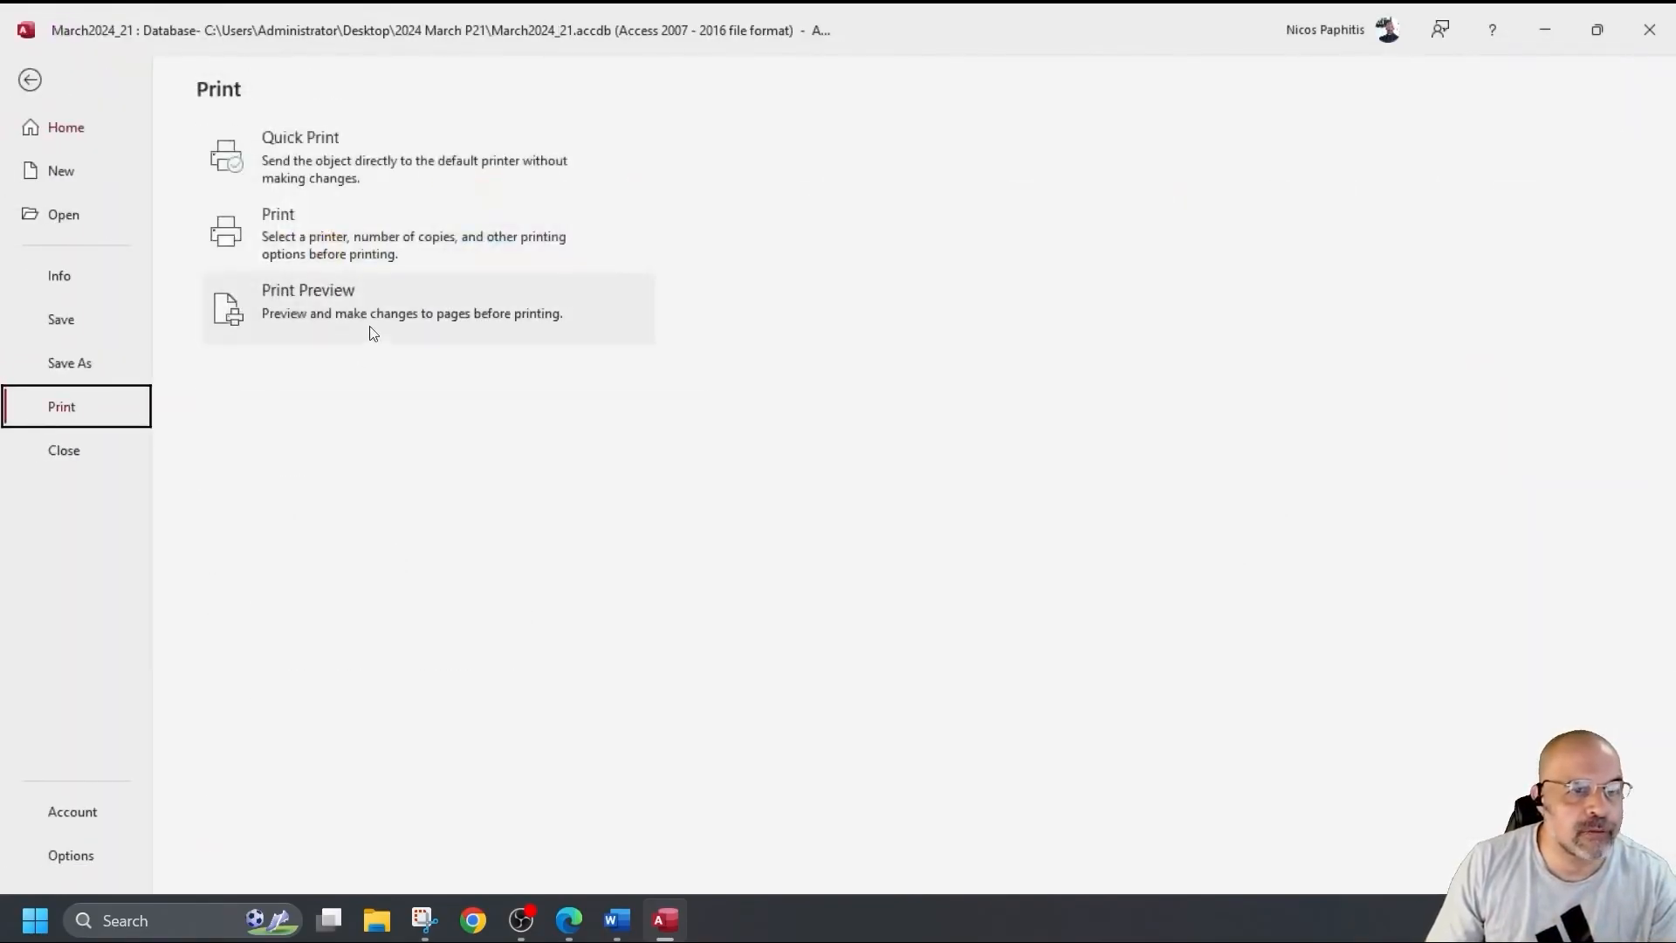
left_click(410, 323)
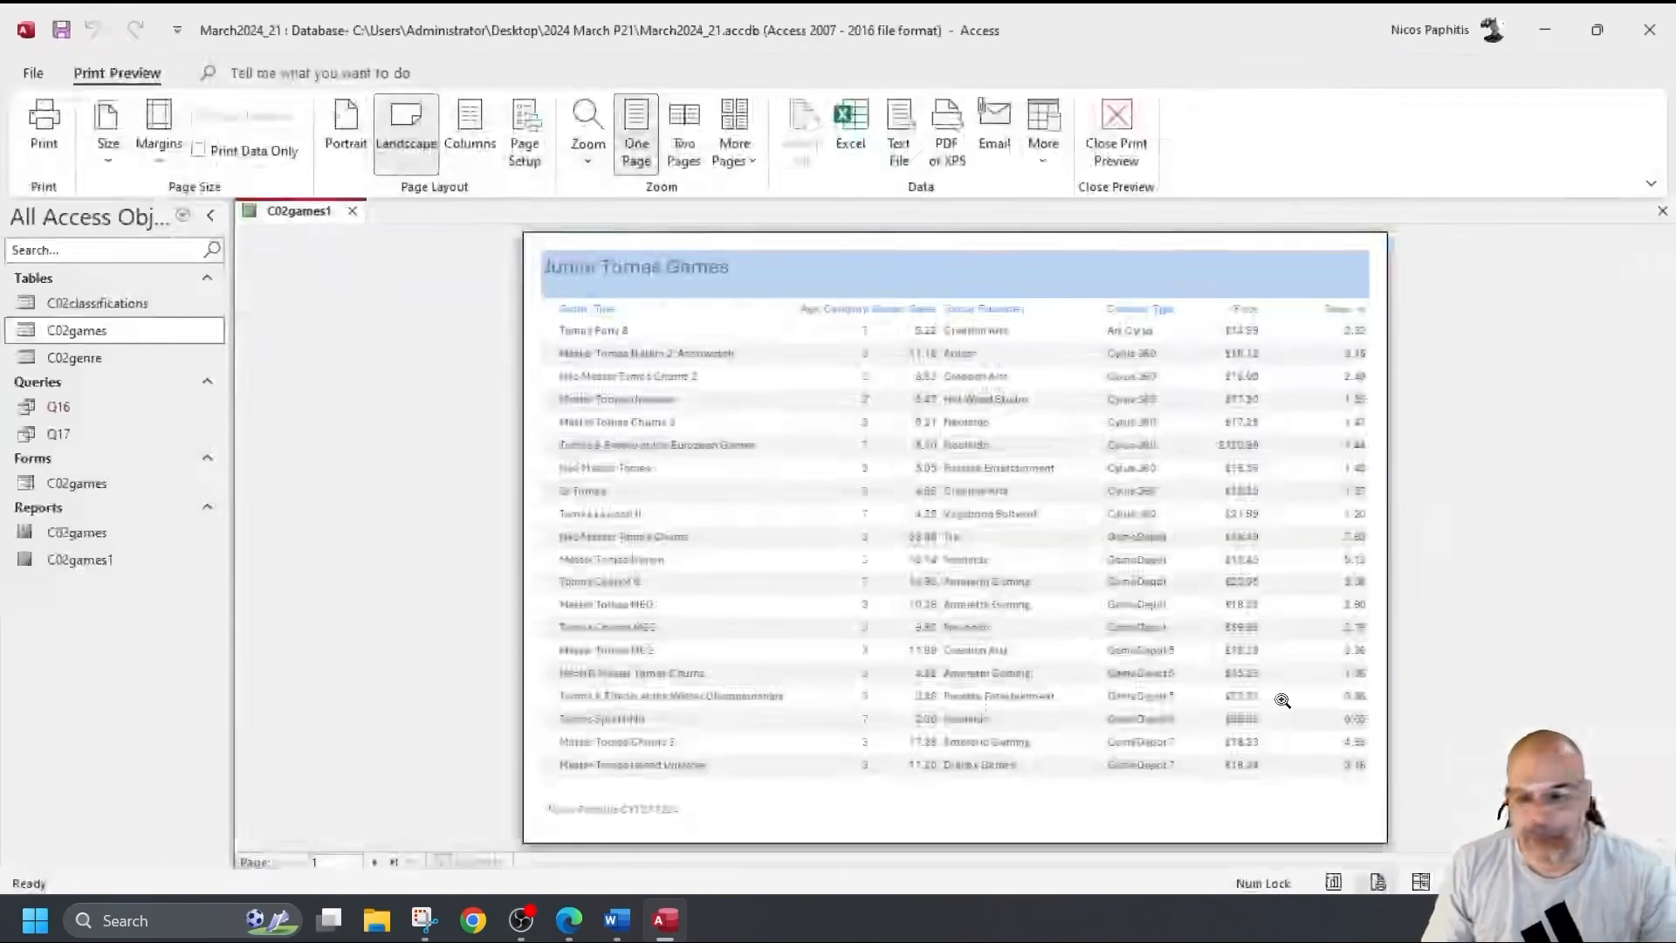
scroll(932, 749, "down", 2)
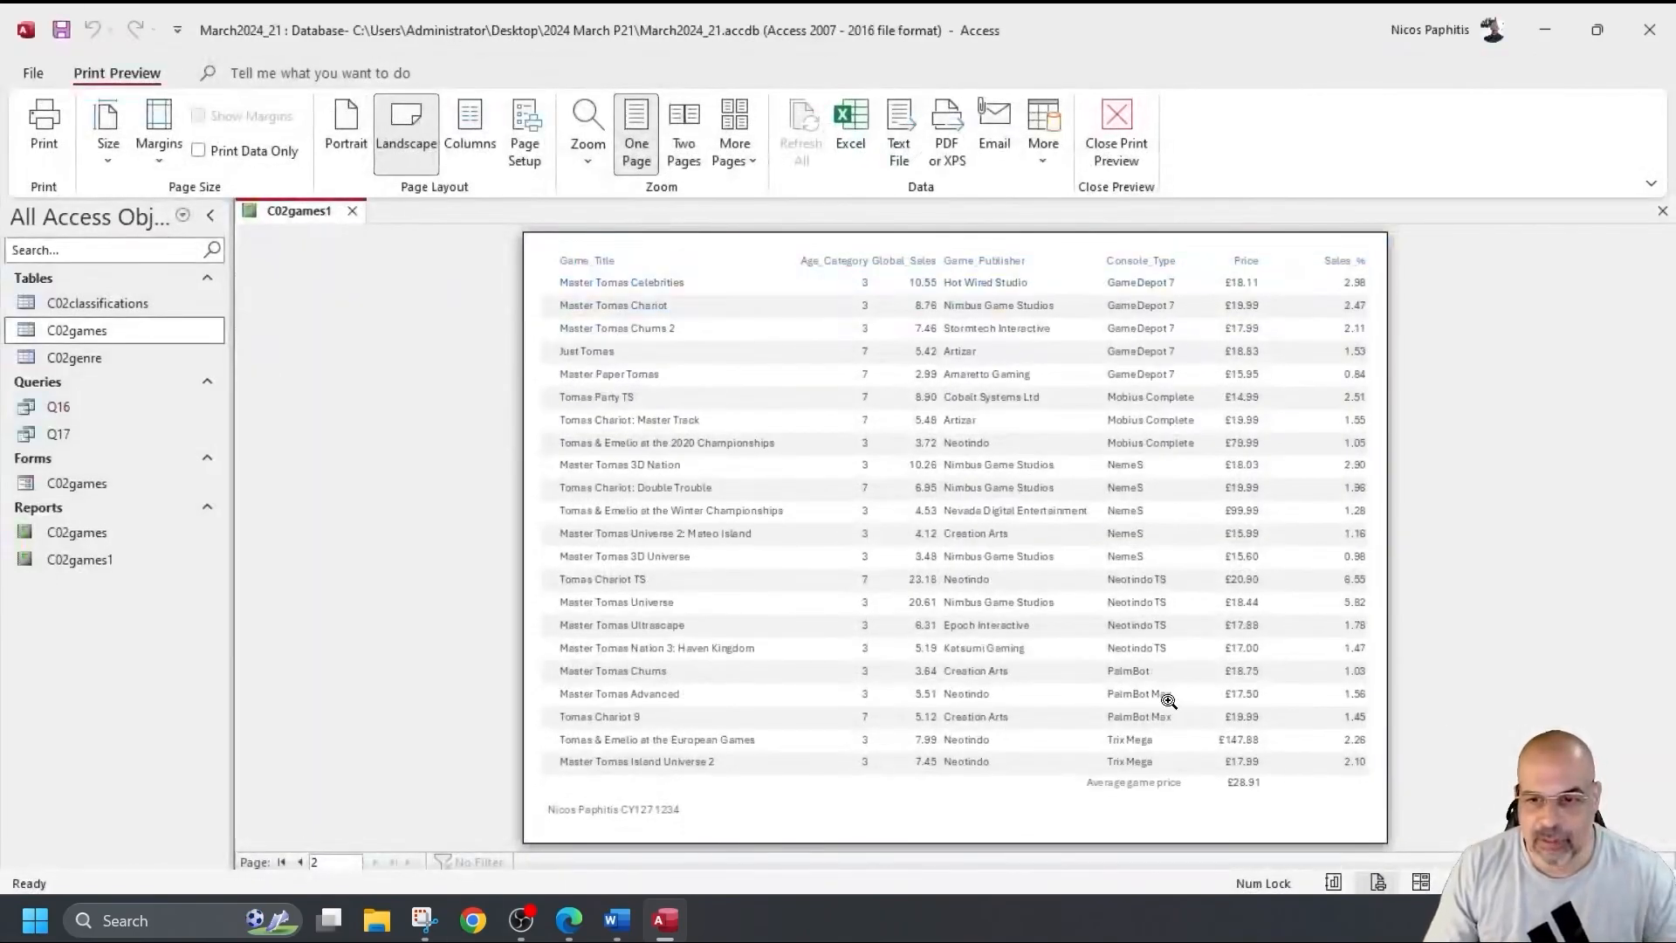
left_click(1225, 800)
scroll(1223, 797, "down", 1)
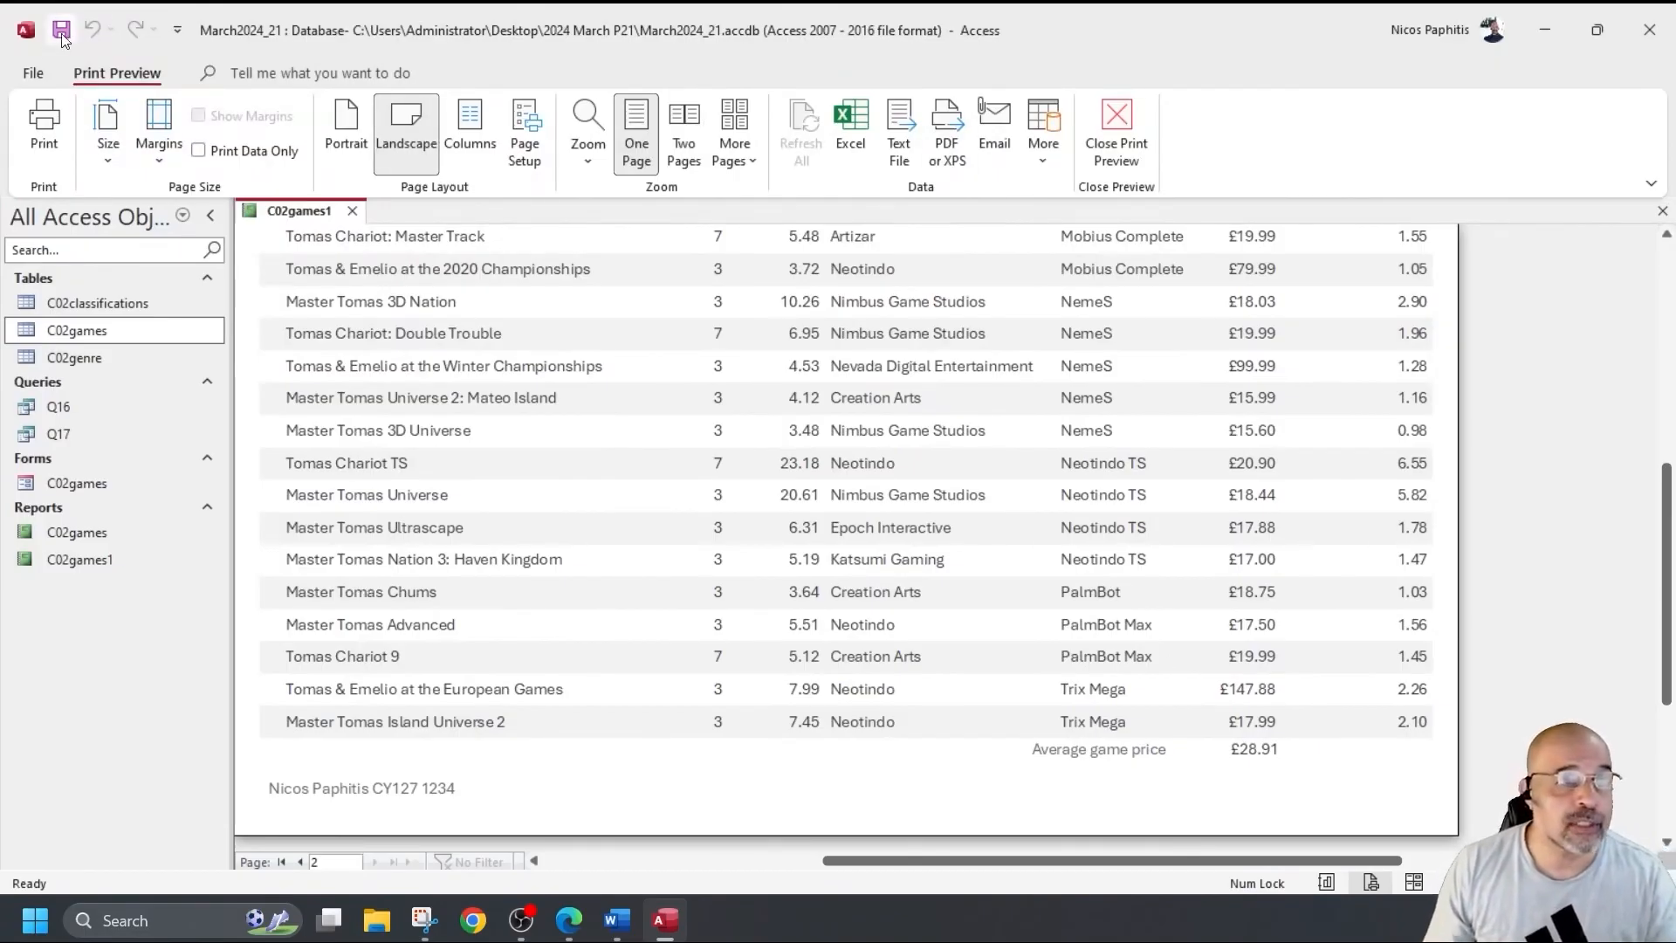
left_click(1116, 131)
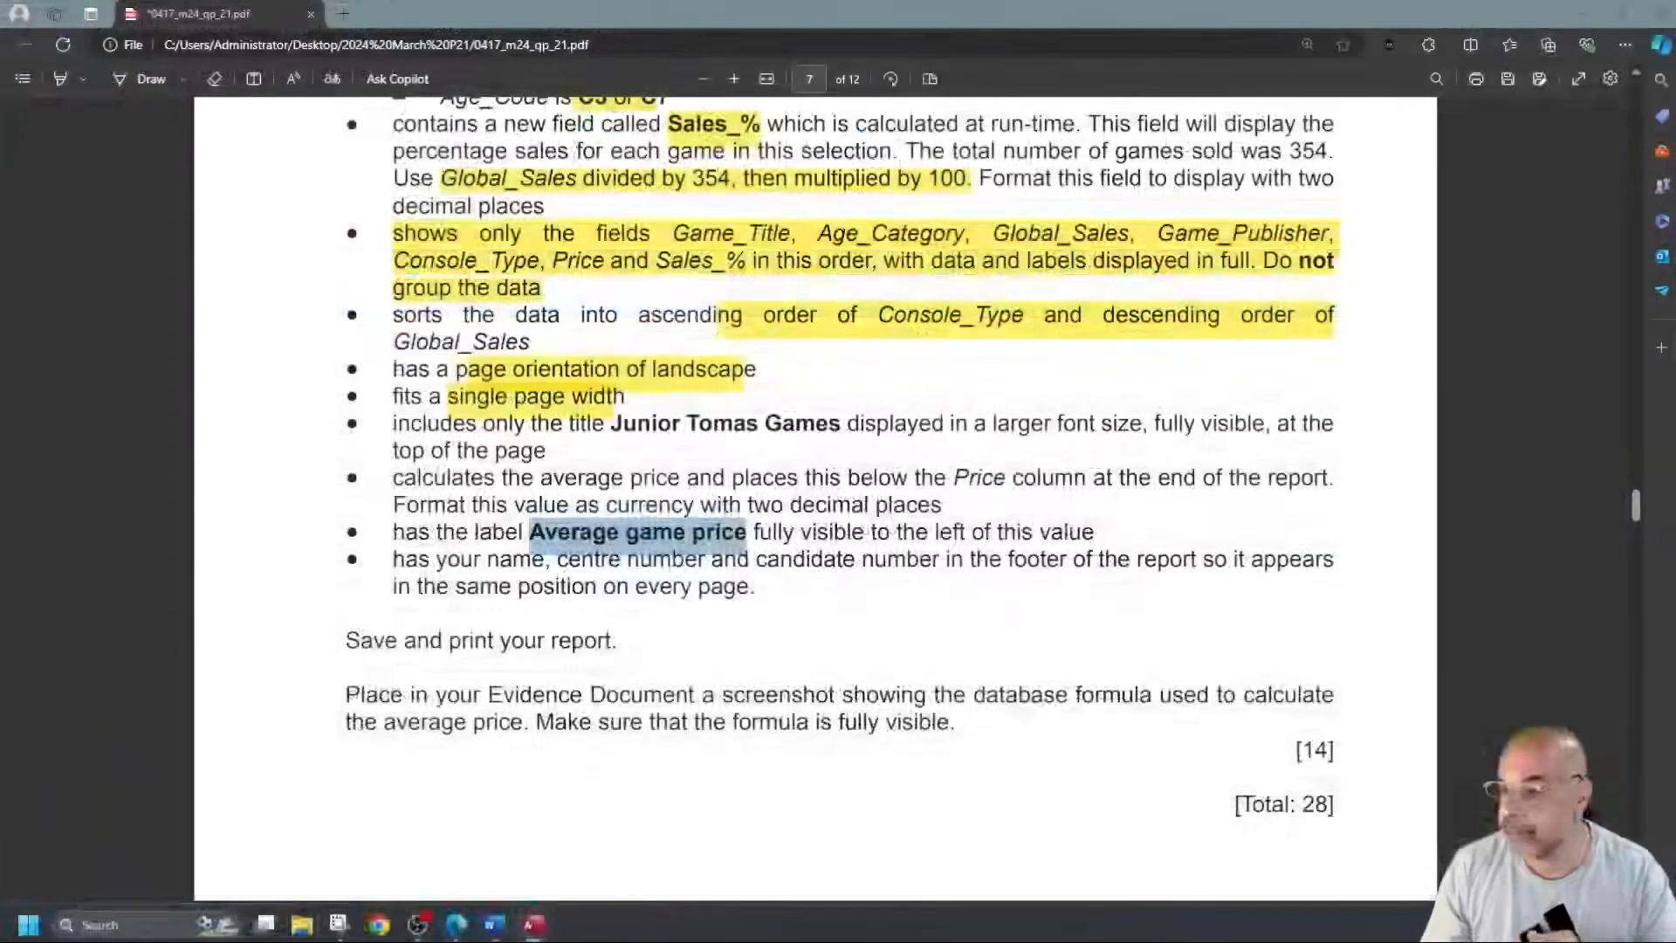
Read the exam paper's instruction about screenshotting the formula for the evidence document.
scroll(630, 563, "down", 3)
scroll(629, 567, "down", 3)
scroll(625, 573, "up", 3)
scroll(625, 573, "down", 1)
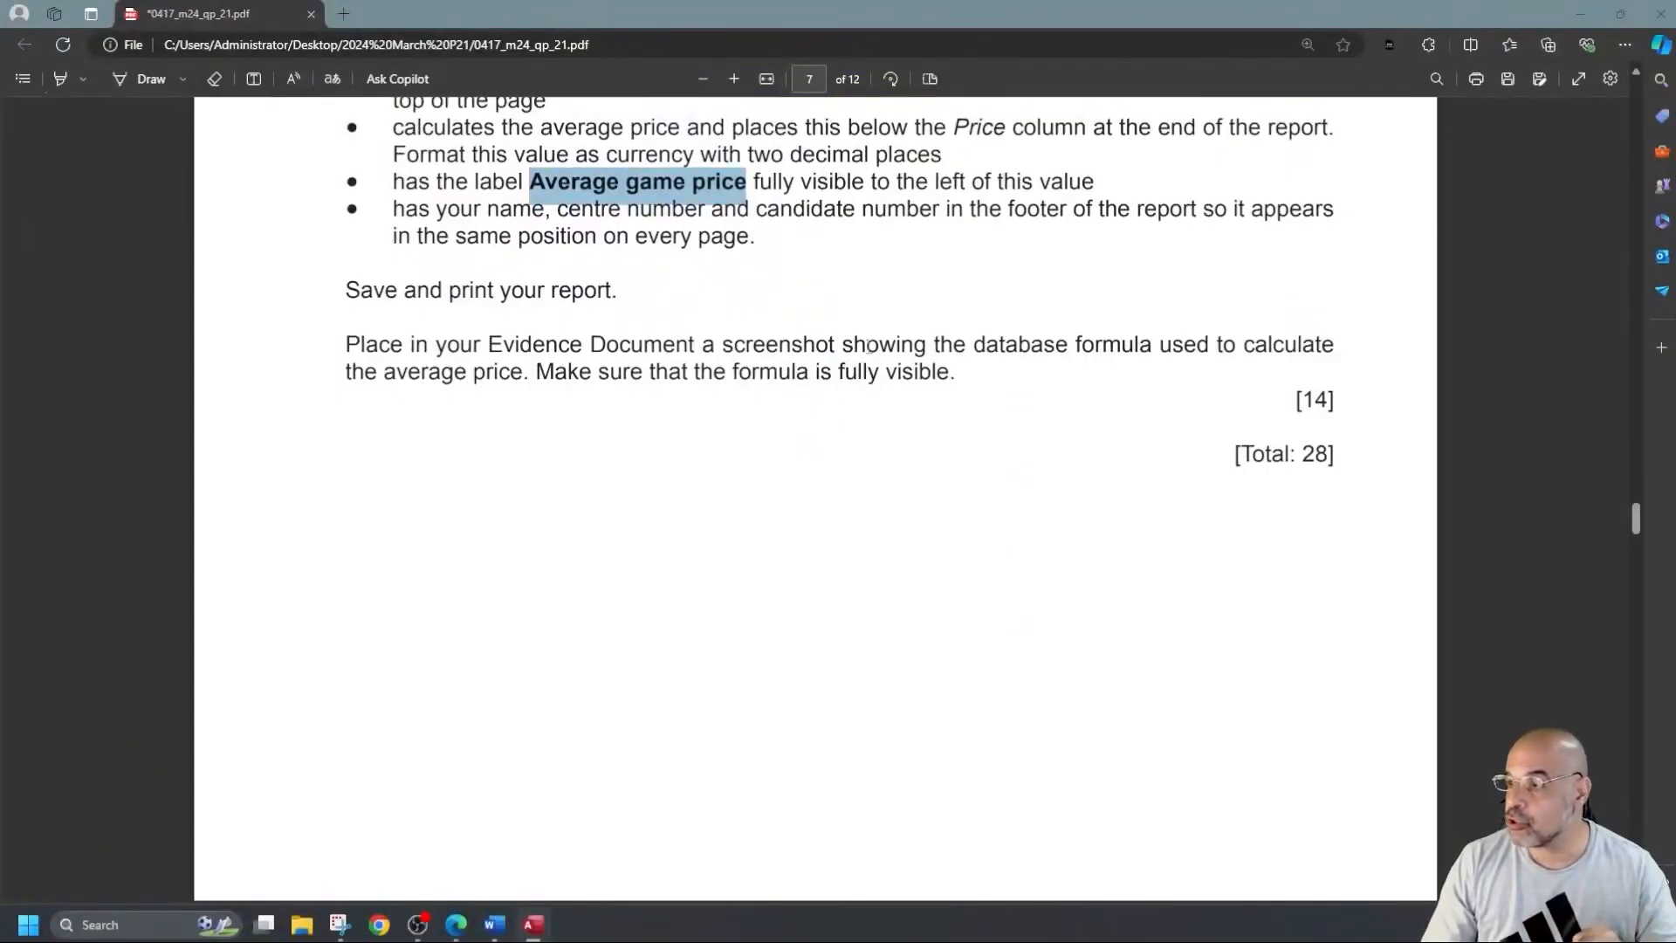
left_click_drag(1097, 344, 1300, 346)
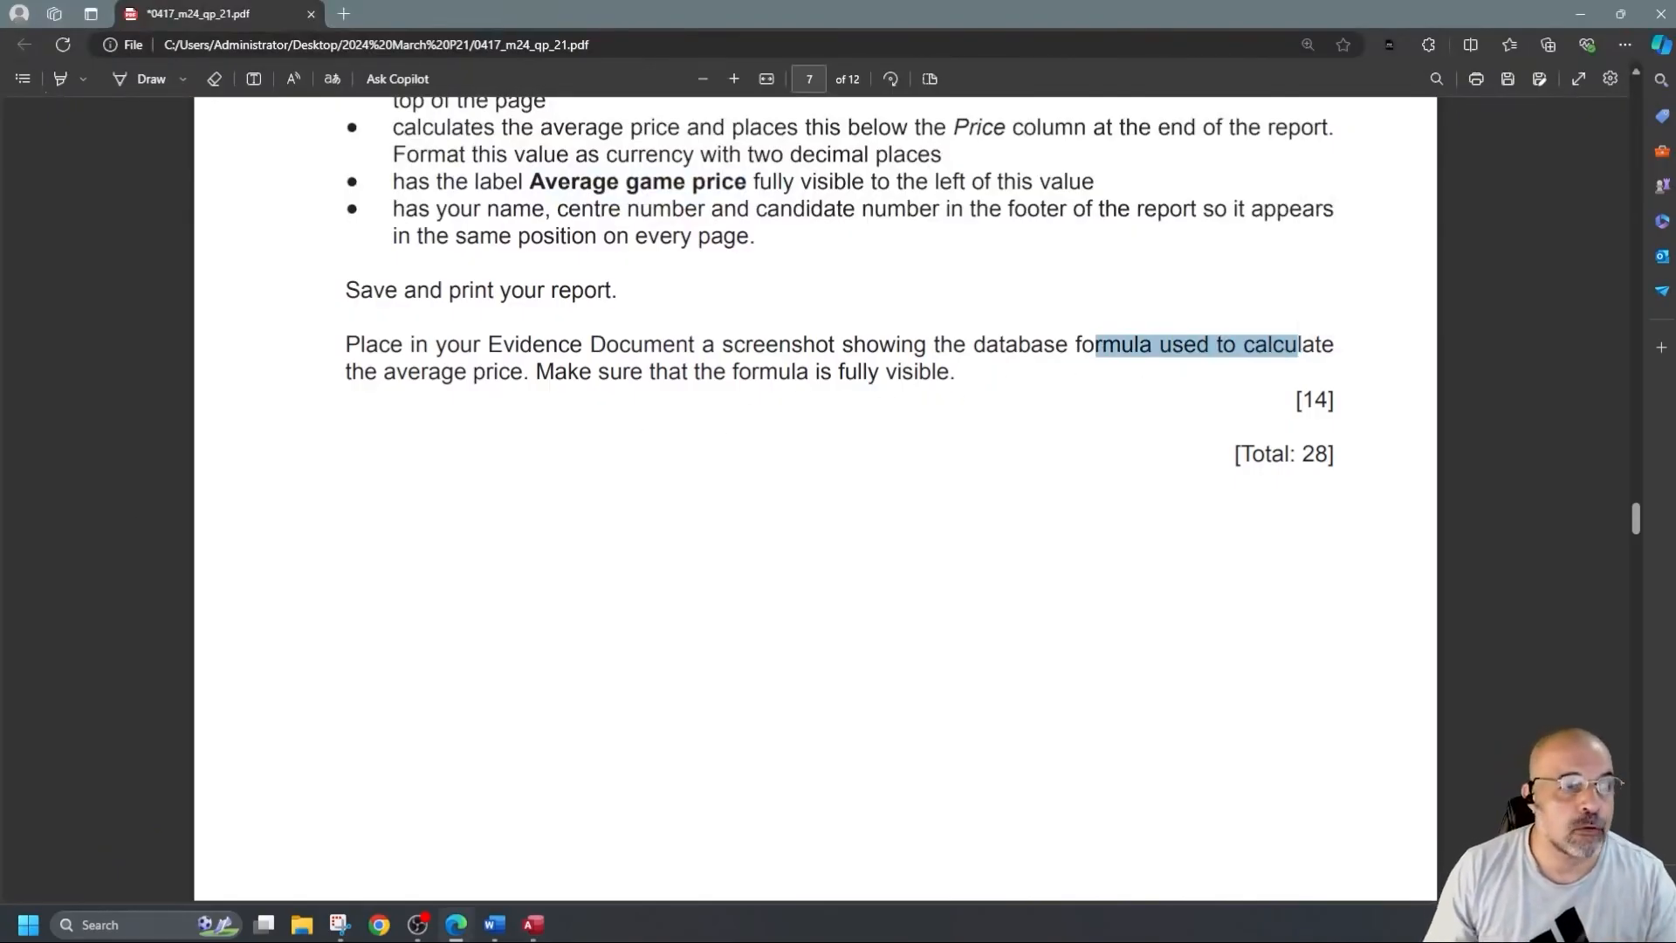
Back in Access, open the C02games1 report in Design View.
key("alt+Tab")
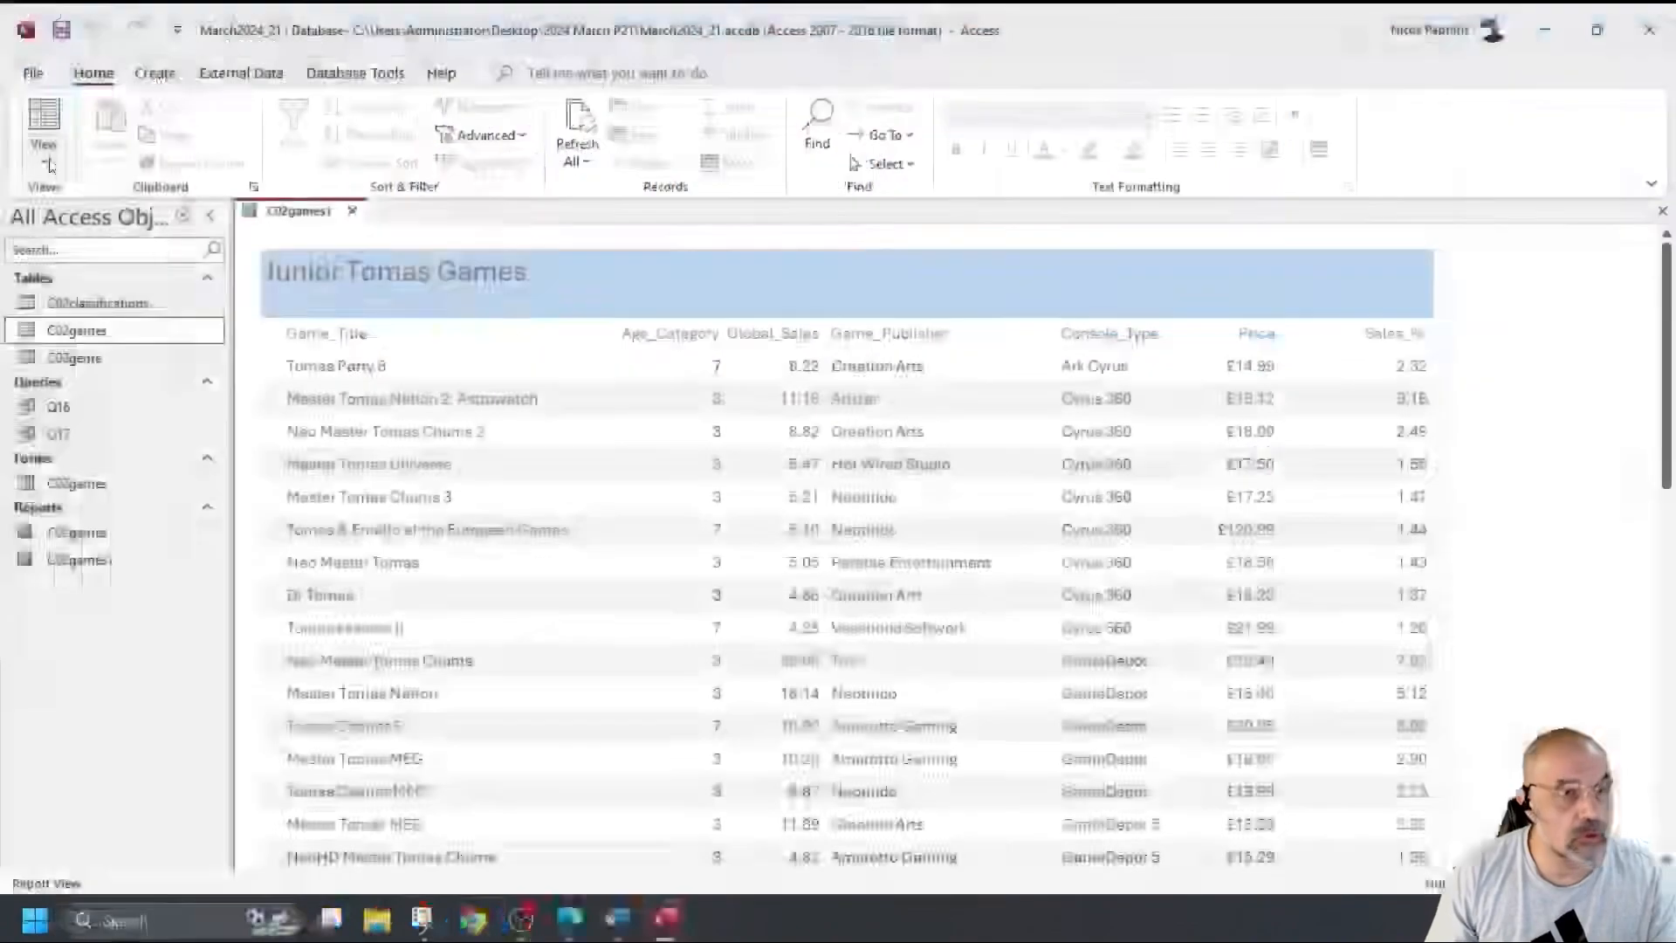
left_click(44, 144)
left_click(105, 341)
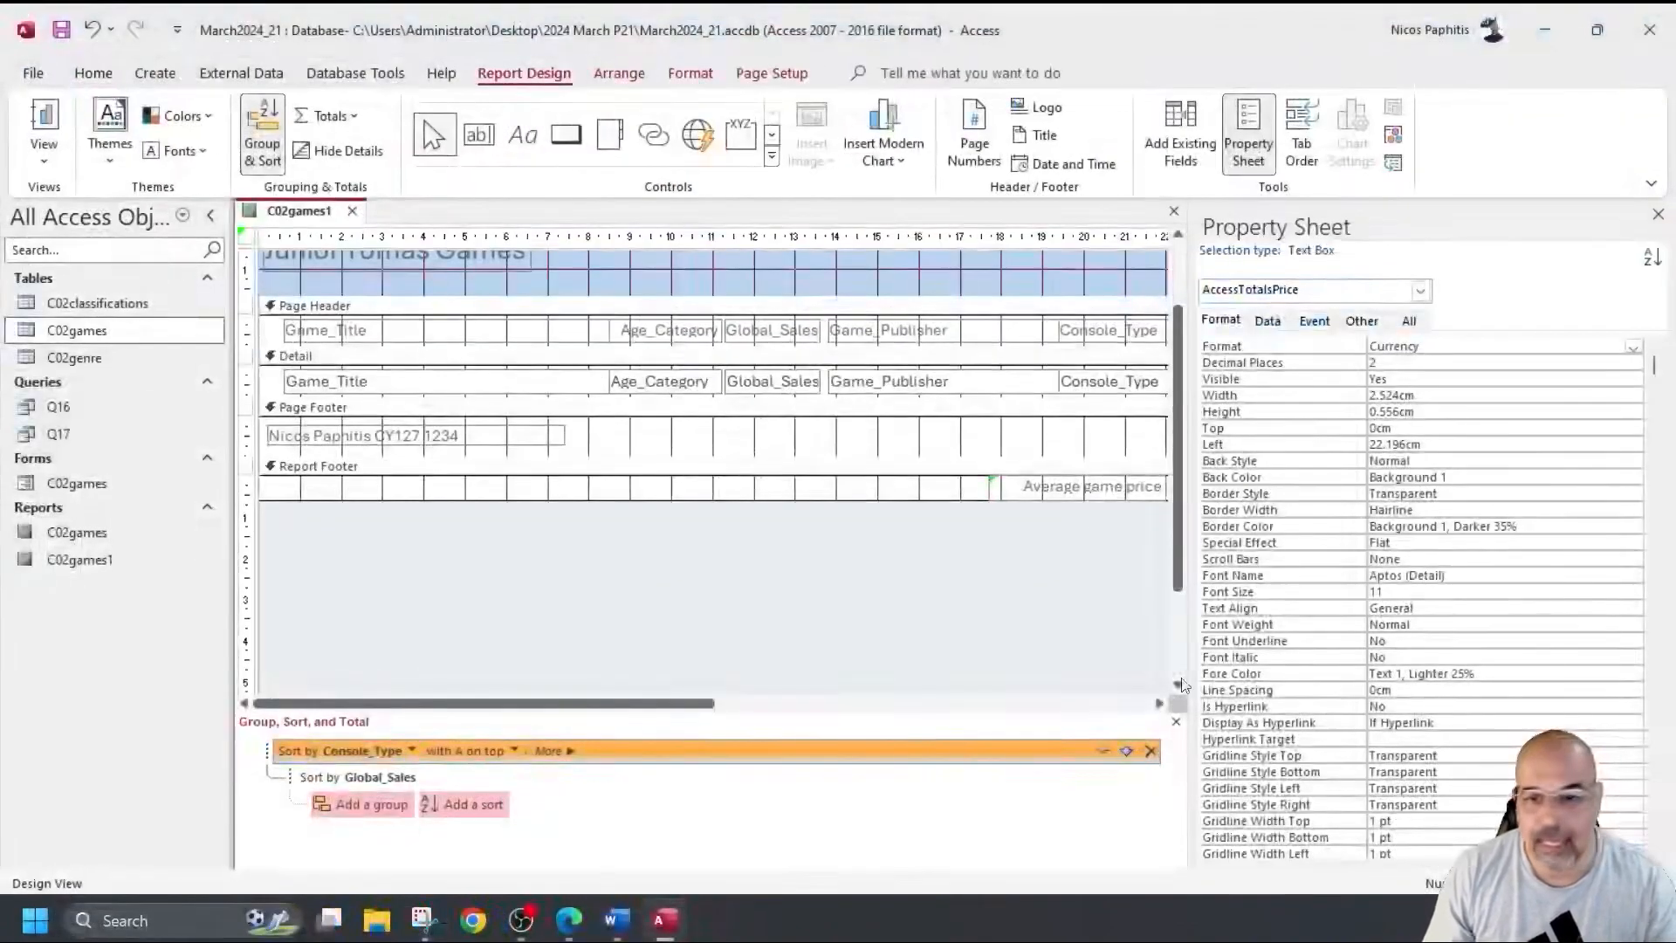
Hide the Property Sheet and snip the Average game price =Avg([Price]) formula area.
left_click(1658, 214)
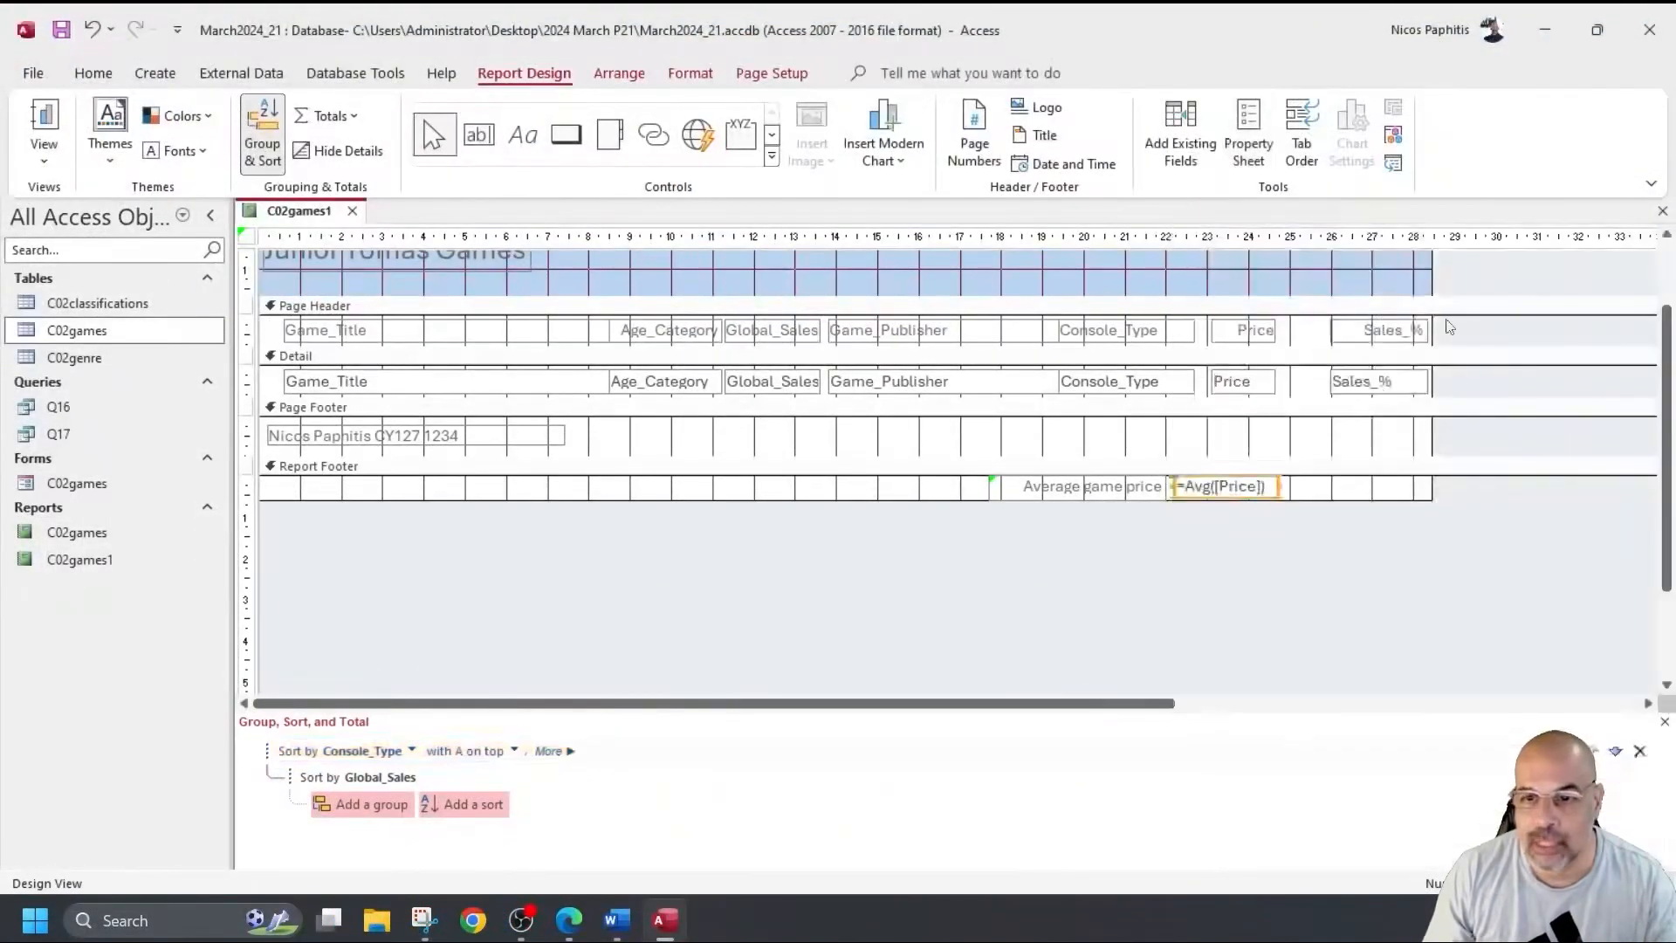
left_click(423, 919)
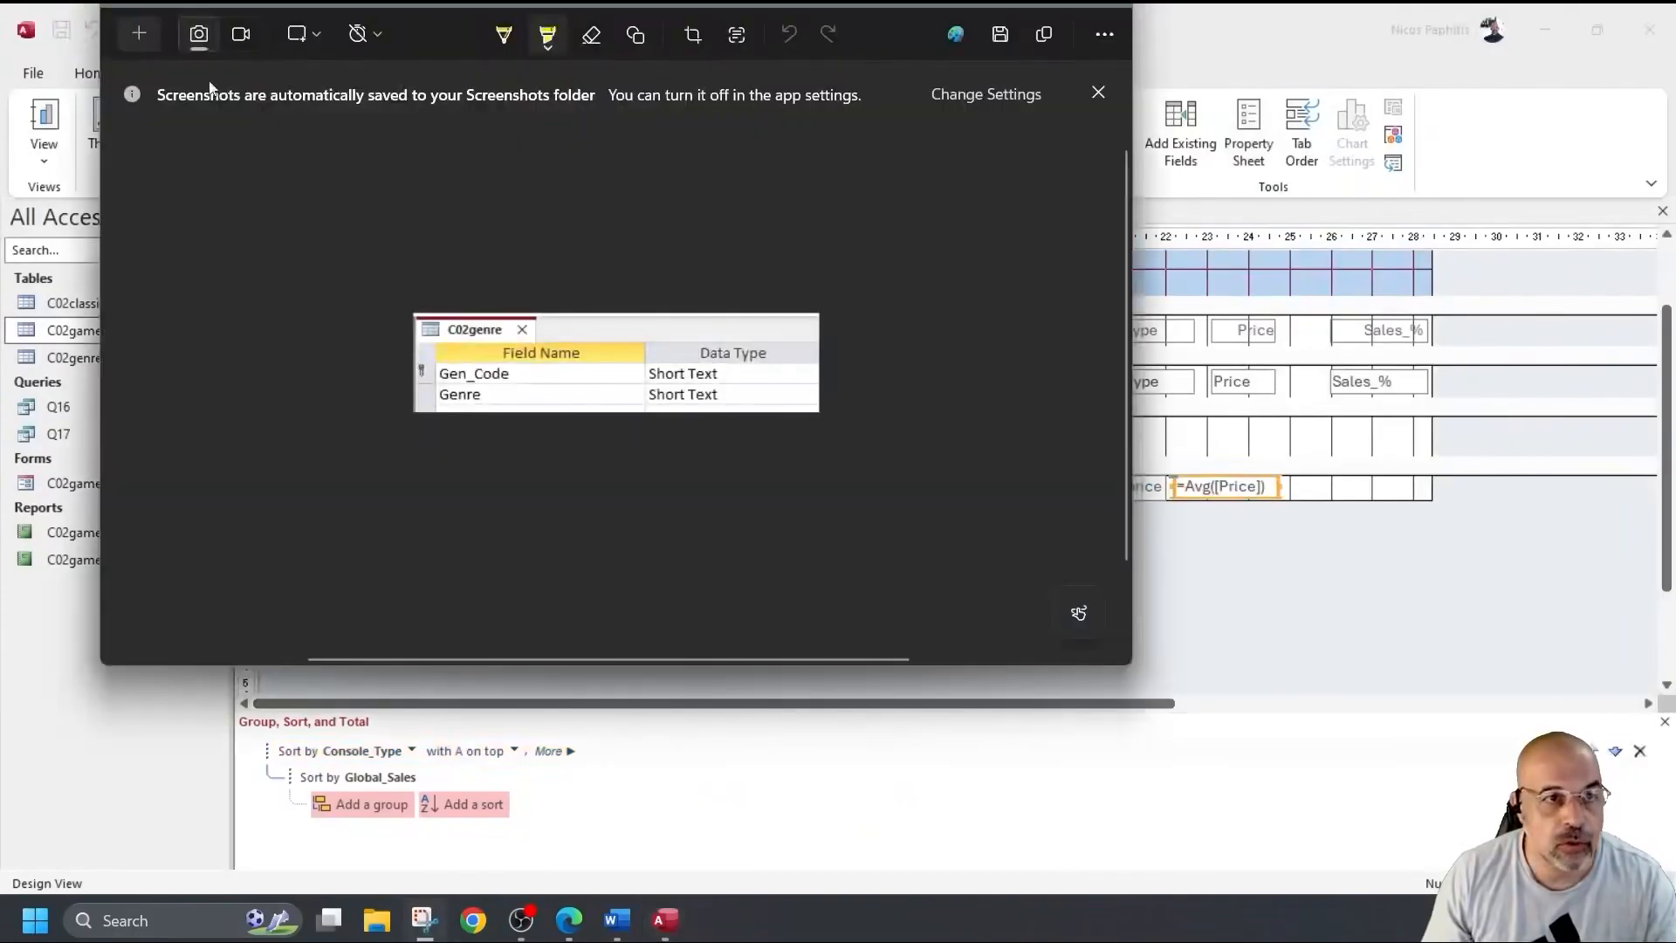
left_click(139, 34)
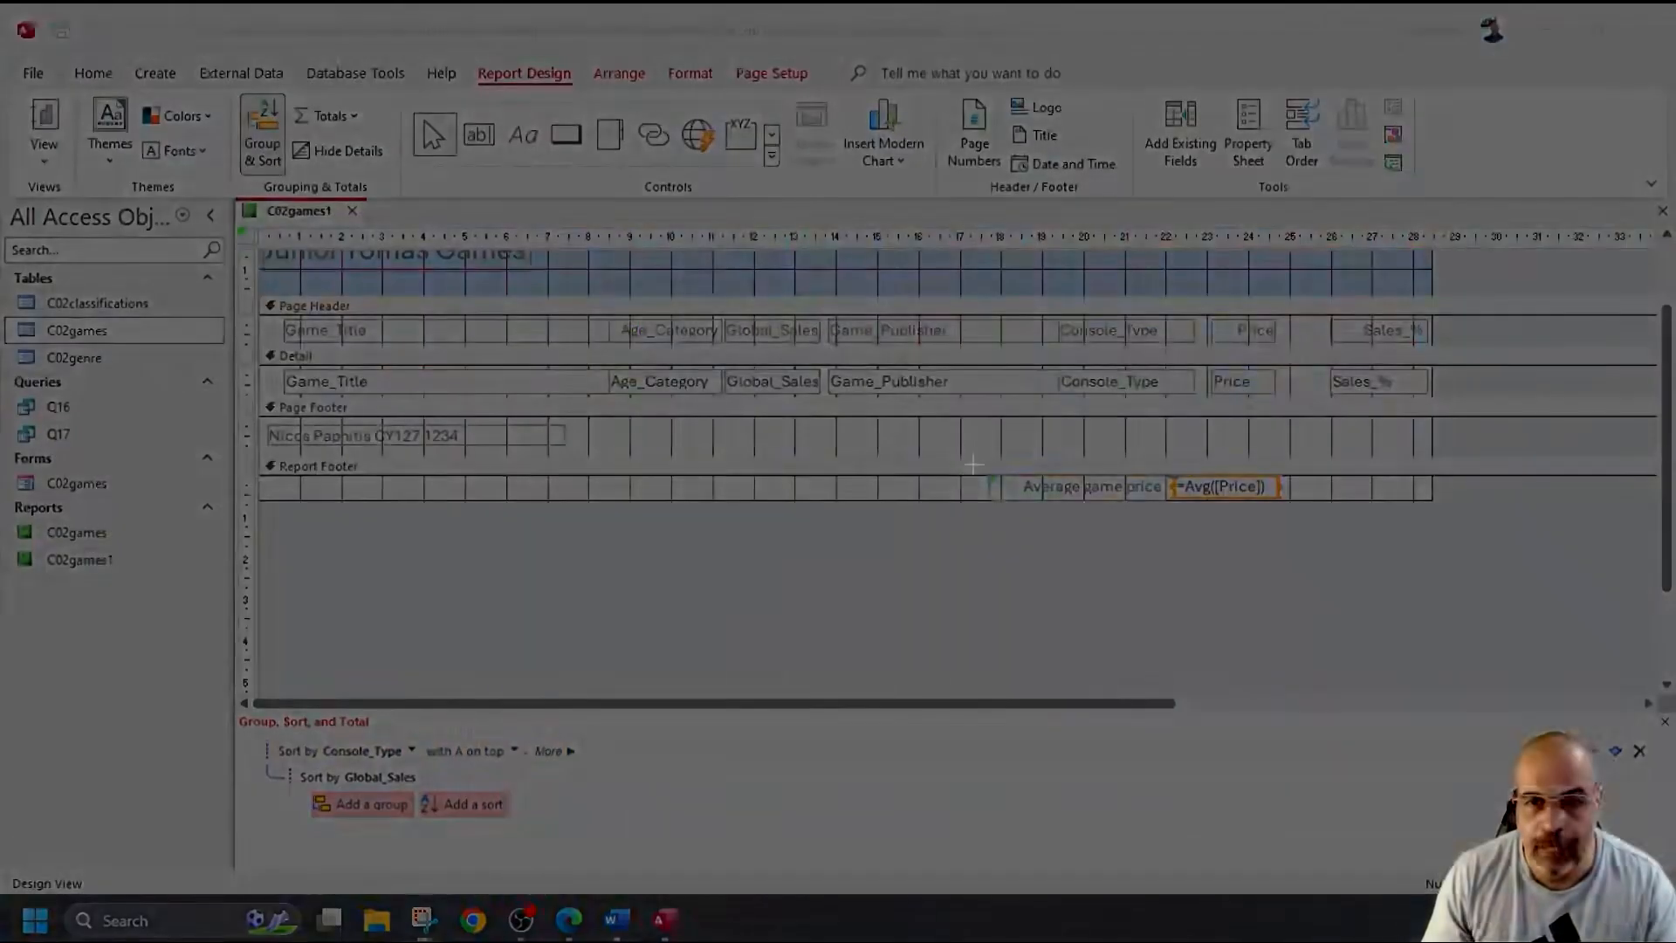
left_click_drag(971, 463, 1310, 504)
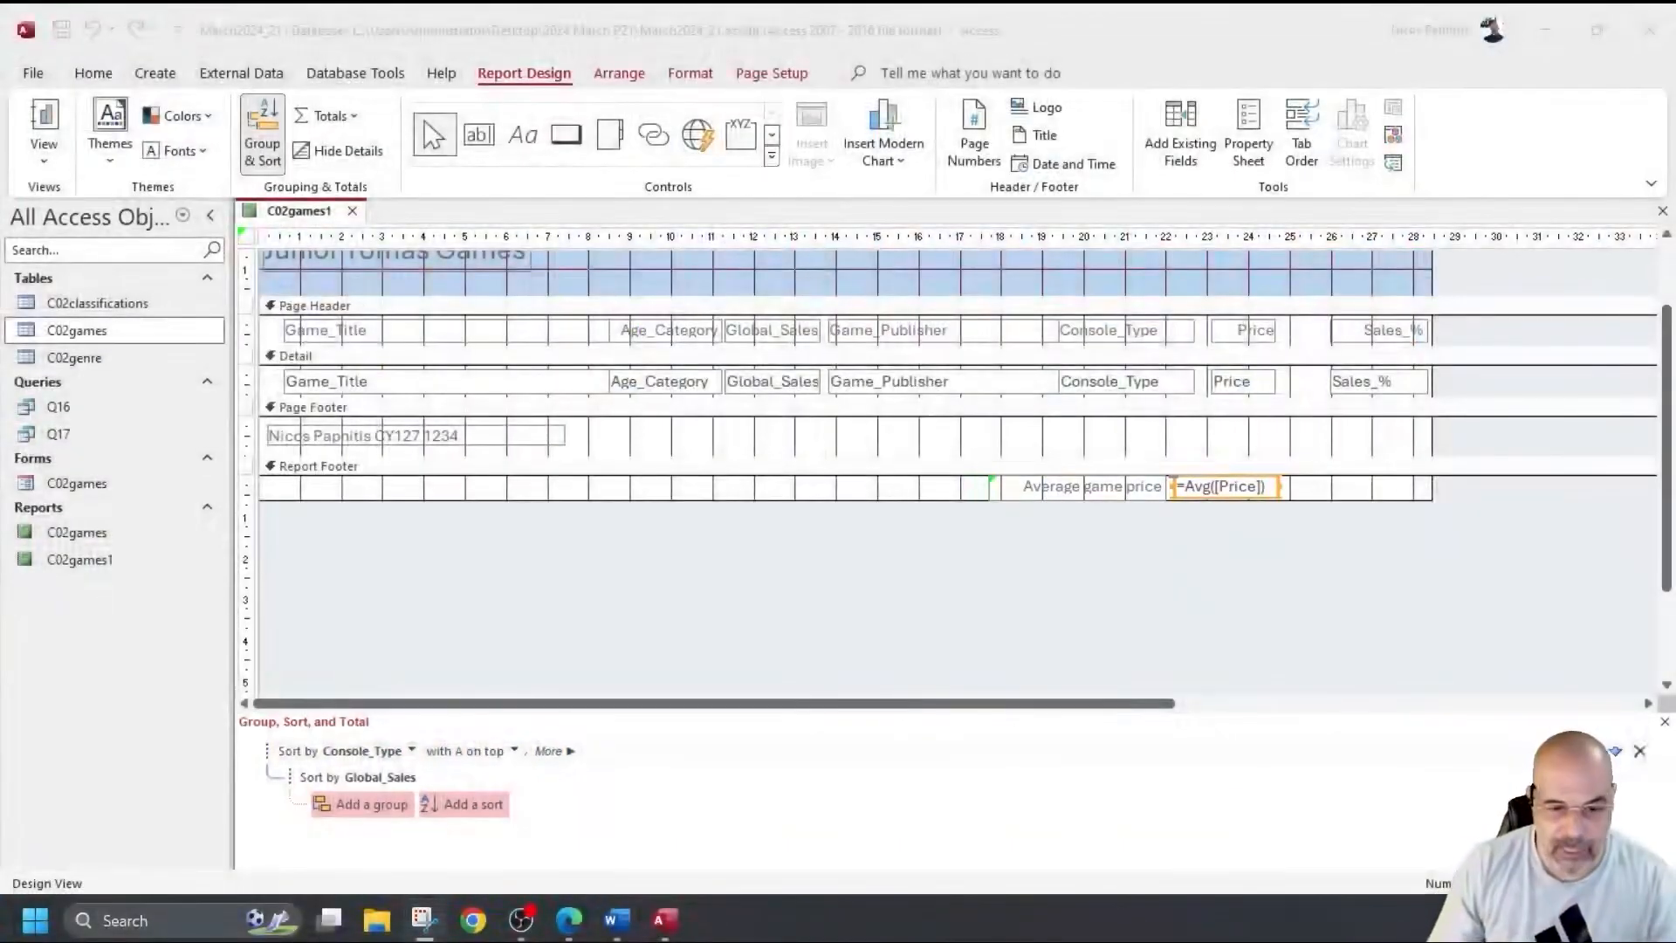
left_click(616, 919)
scroll(455, 602, "down", 3)
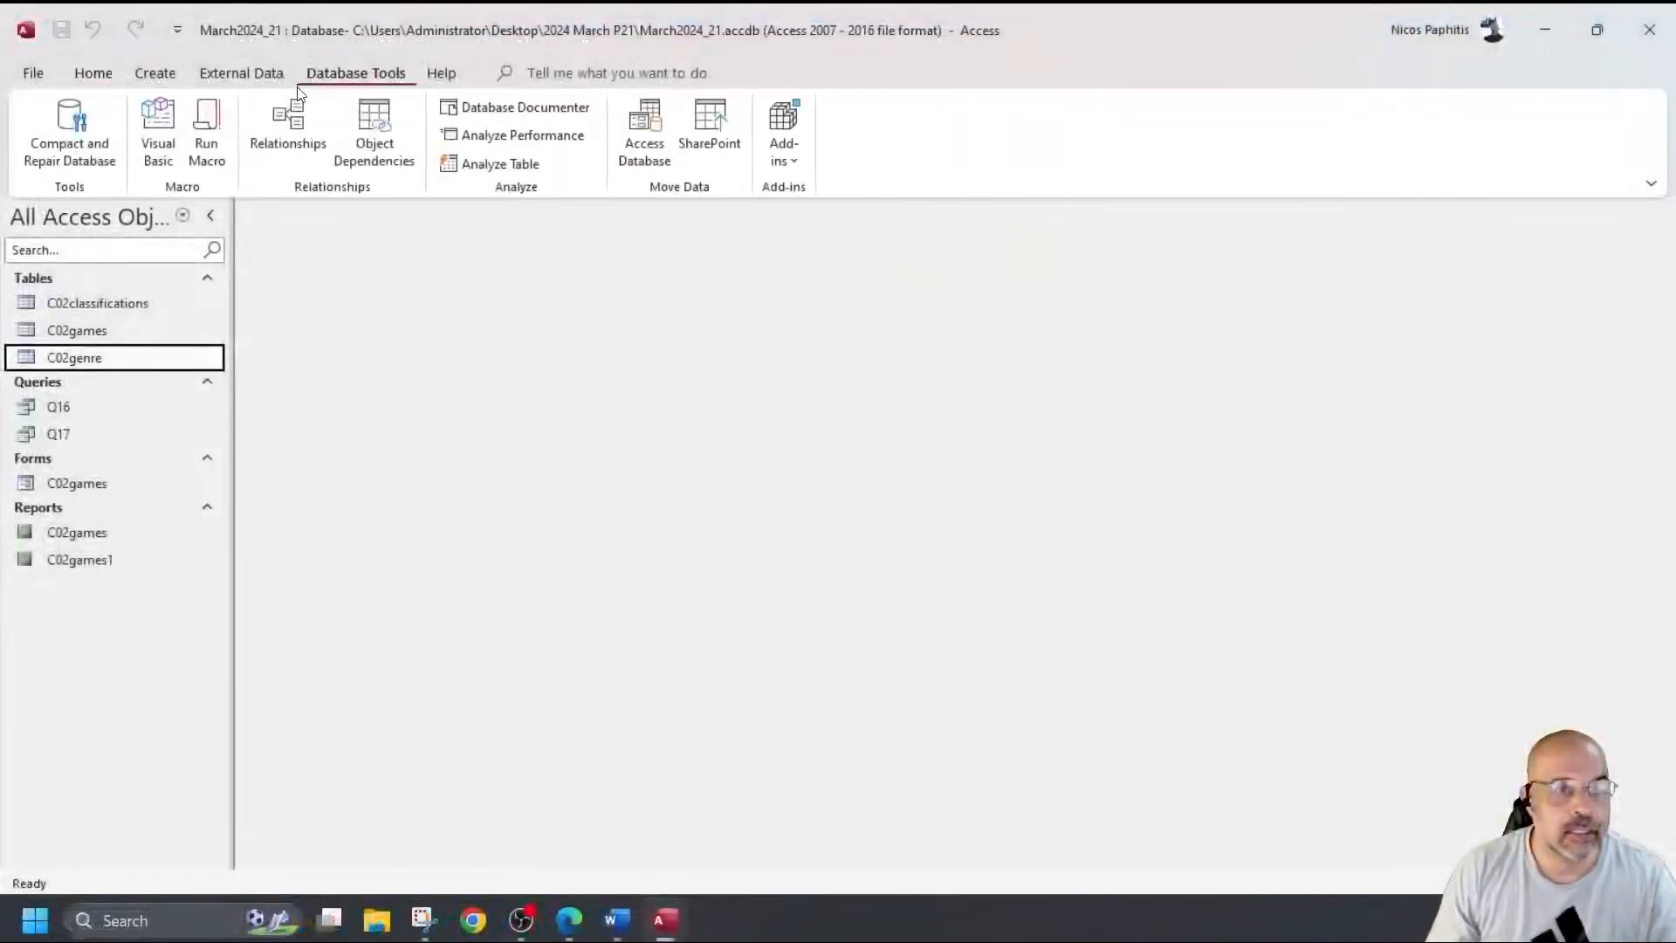
Open the Relationships layout and show the C02genre–C02games Gen_Code relationship details.
left_click(290, 126)
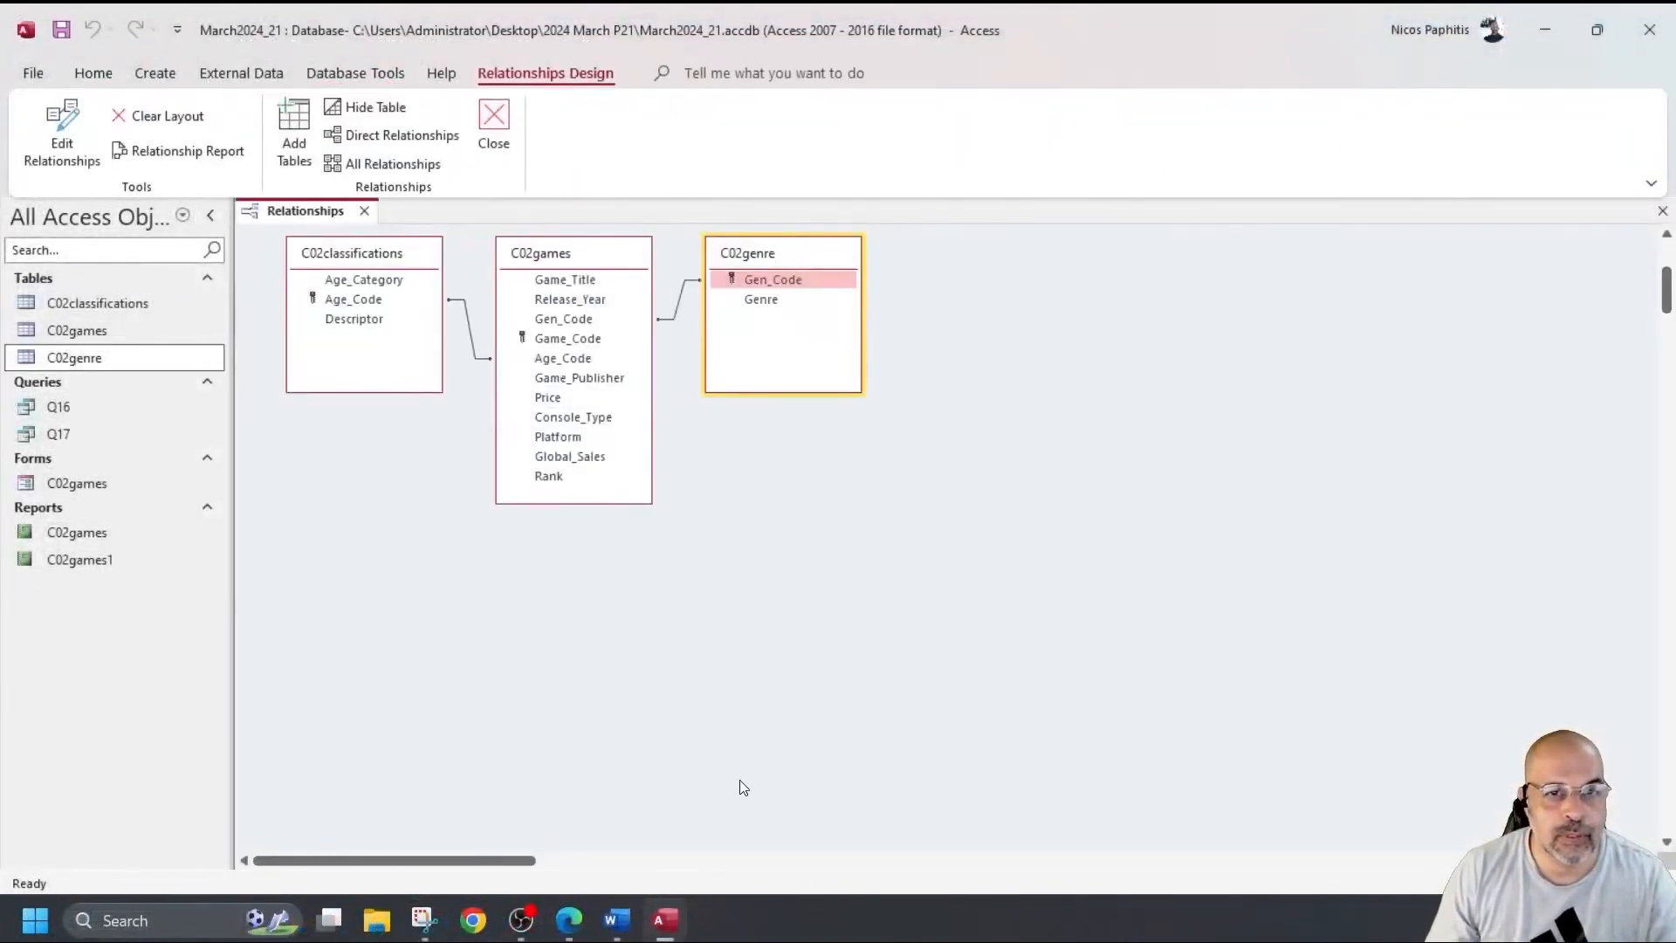
double_click(678, 307)
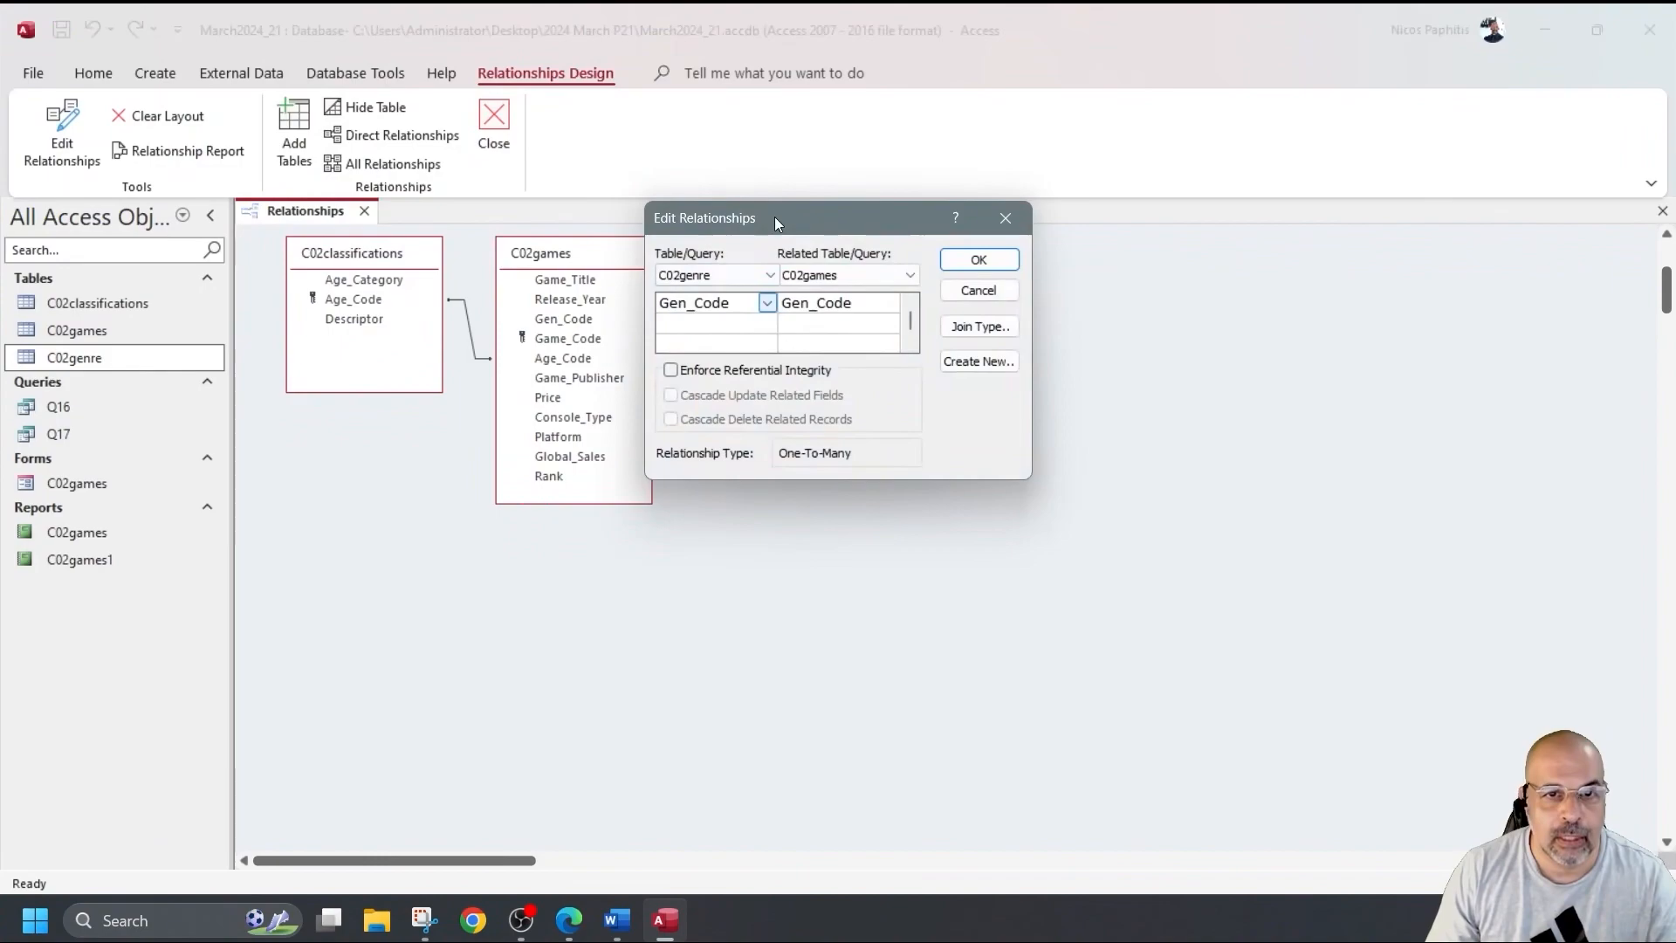
left_click_drag(774, 216, 752, 439)
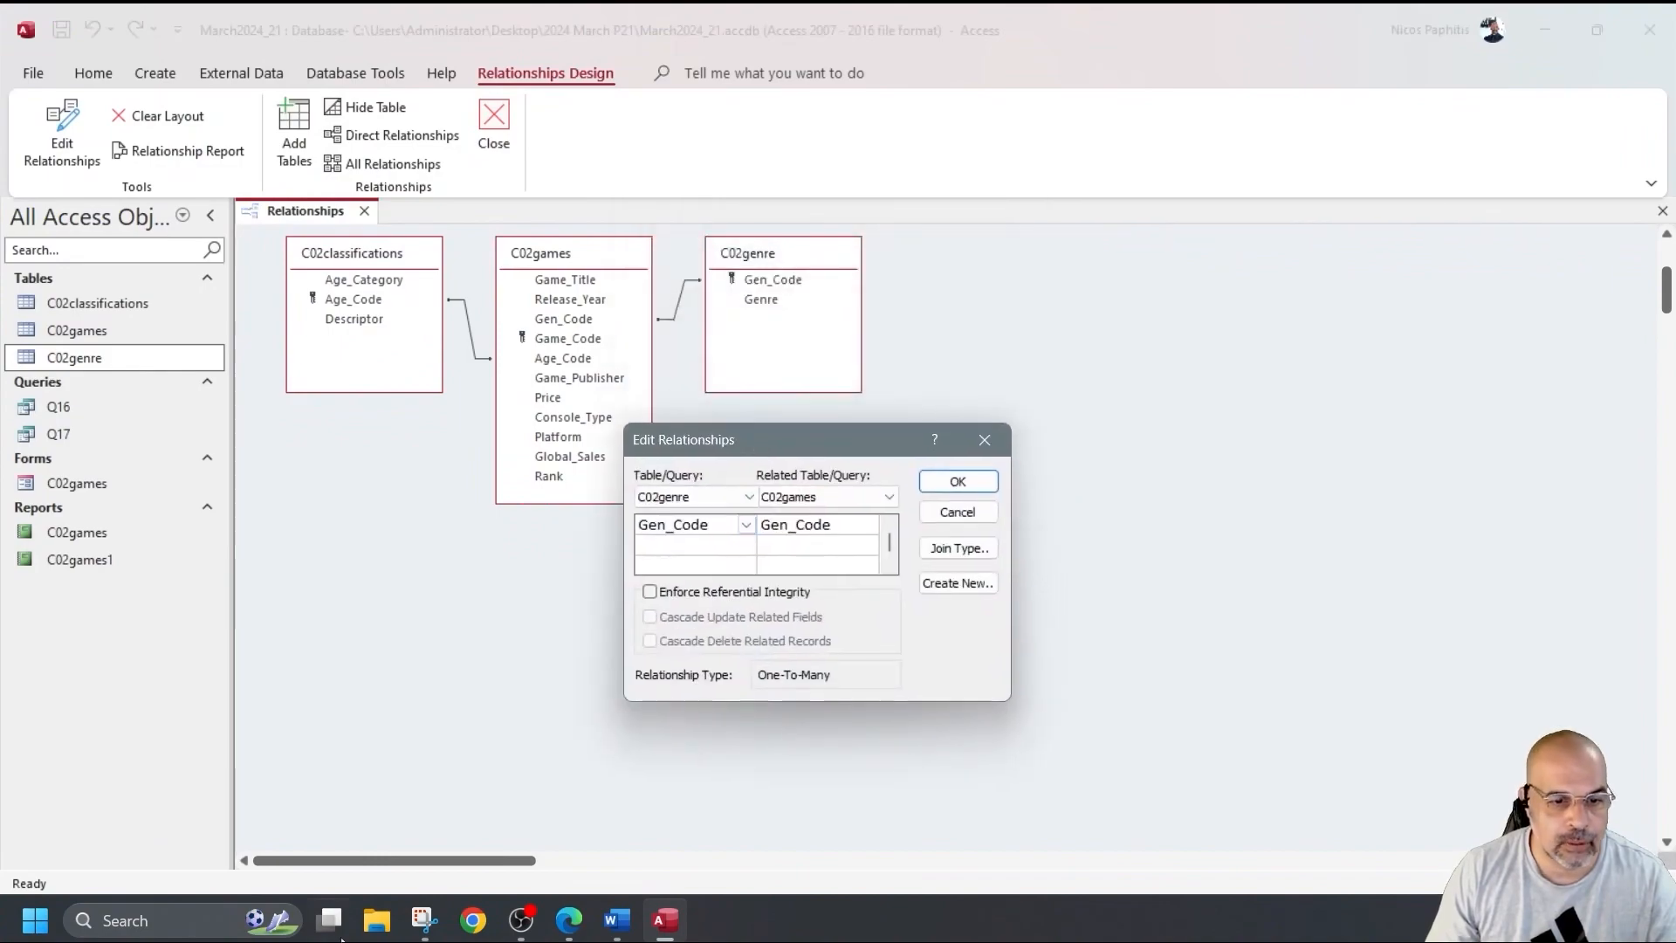
Snip the relationships layout together with the Gen_Code relationship details.
left_click(425, 920)
left_click(300, 38)
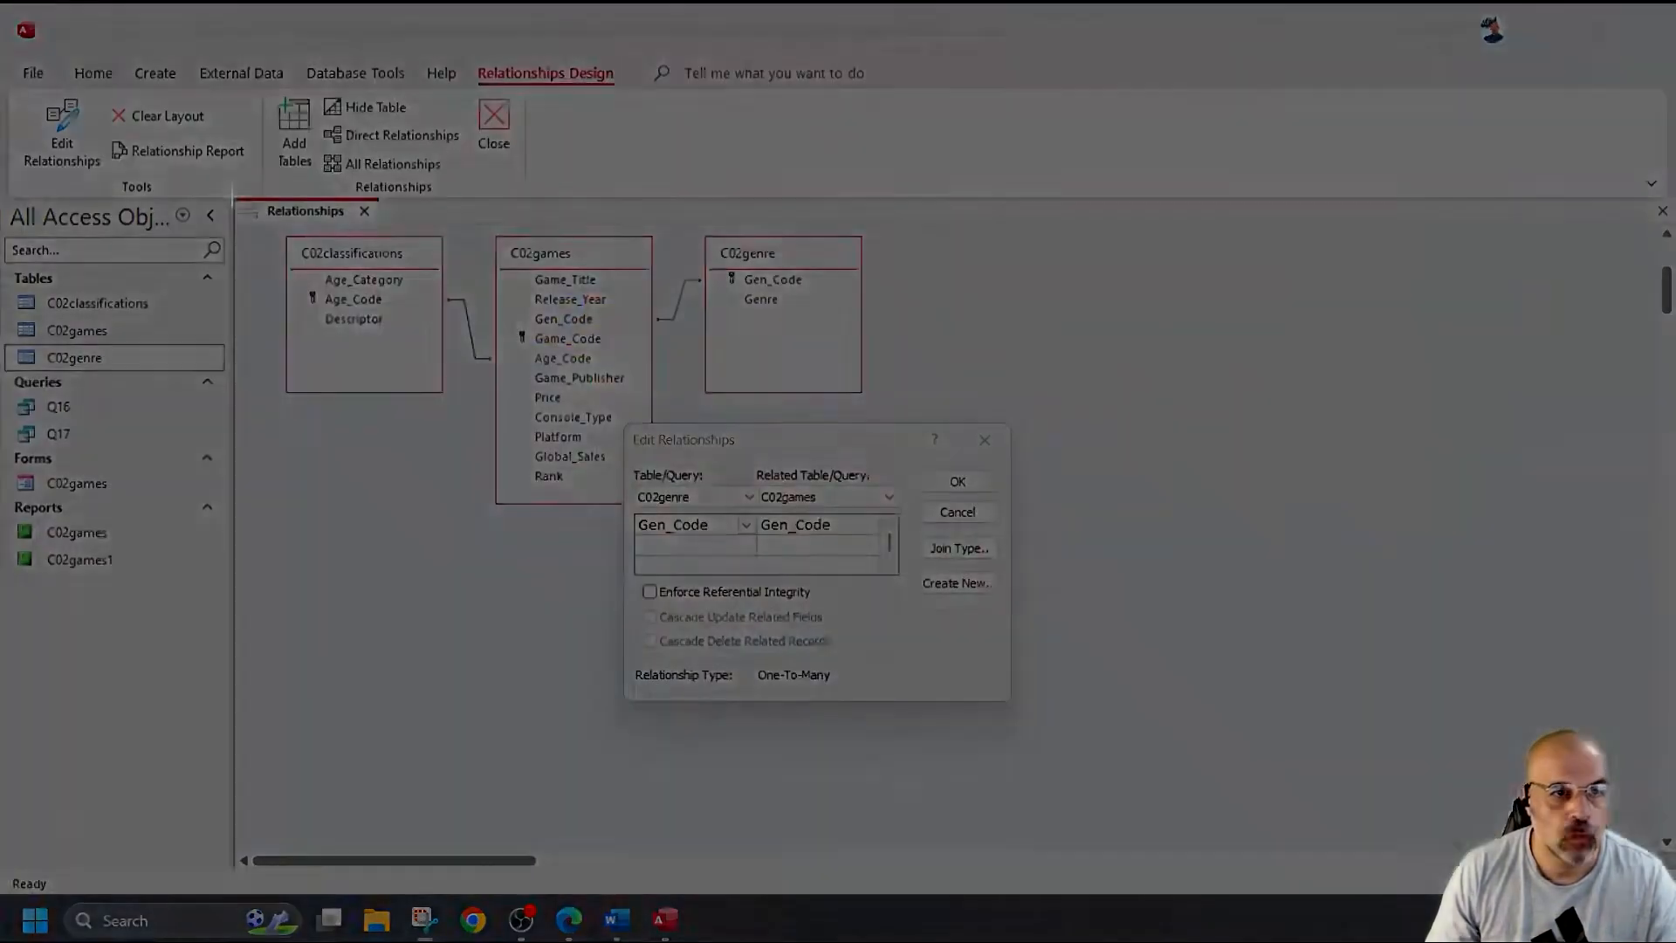
left_click_drag(231, 195, 1032, 717)
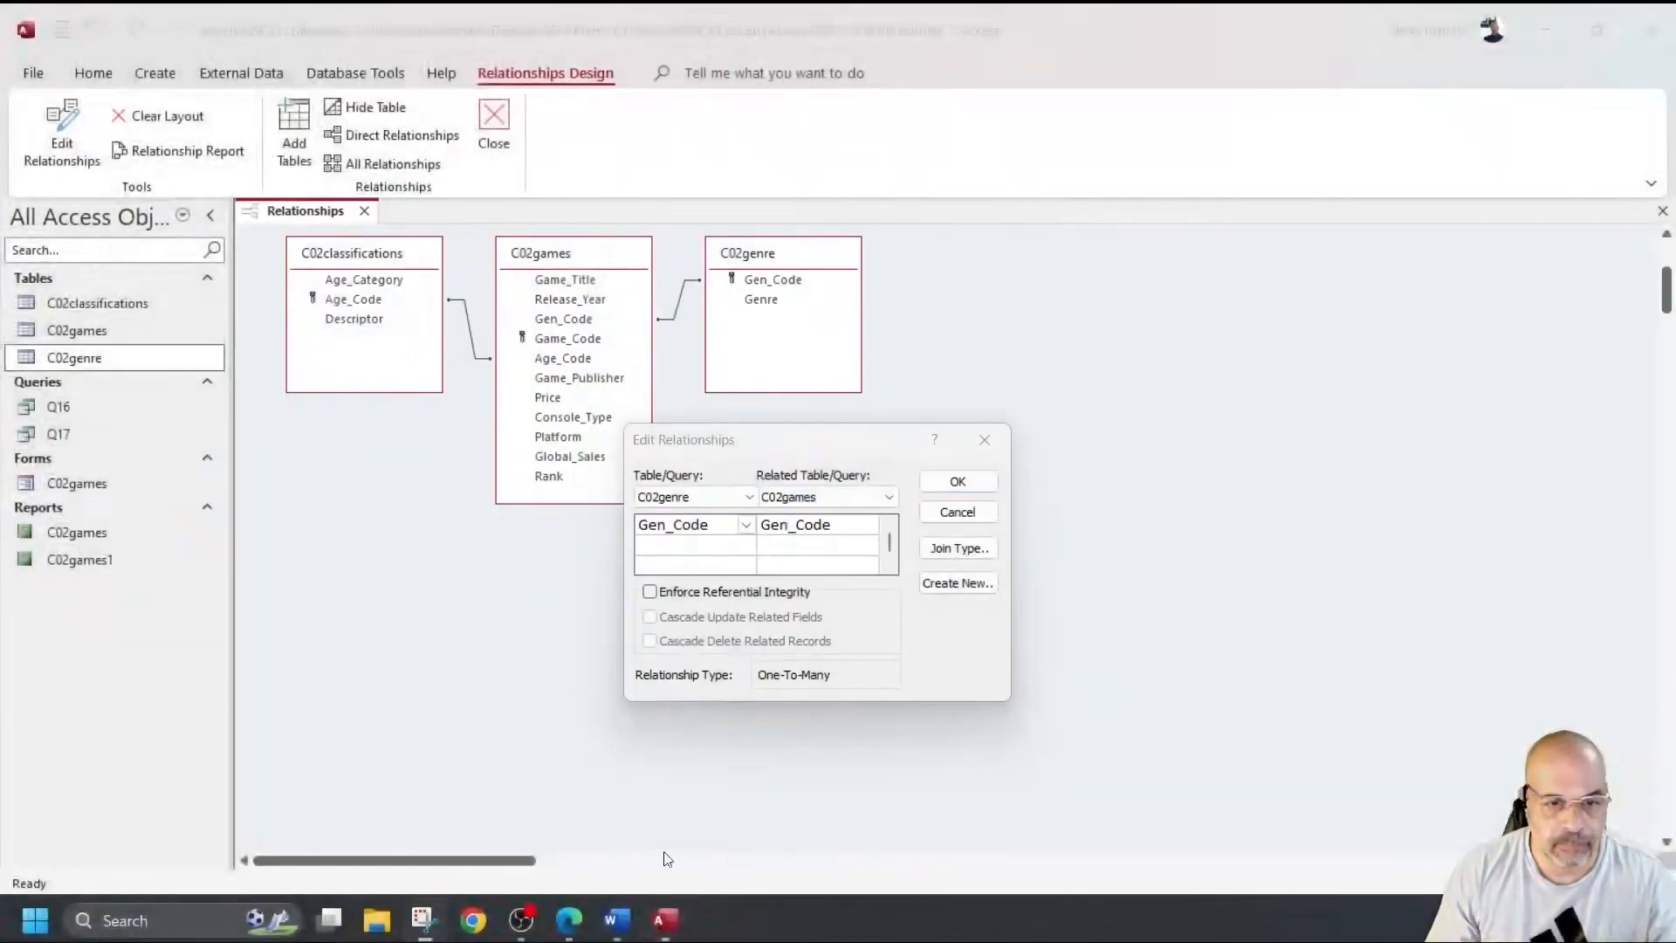
left_click(616, 919)
scroll(491, 618, "down", 2)
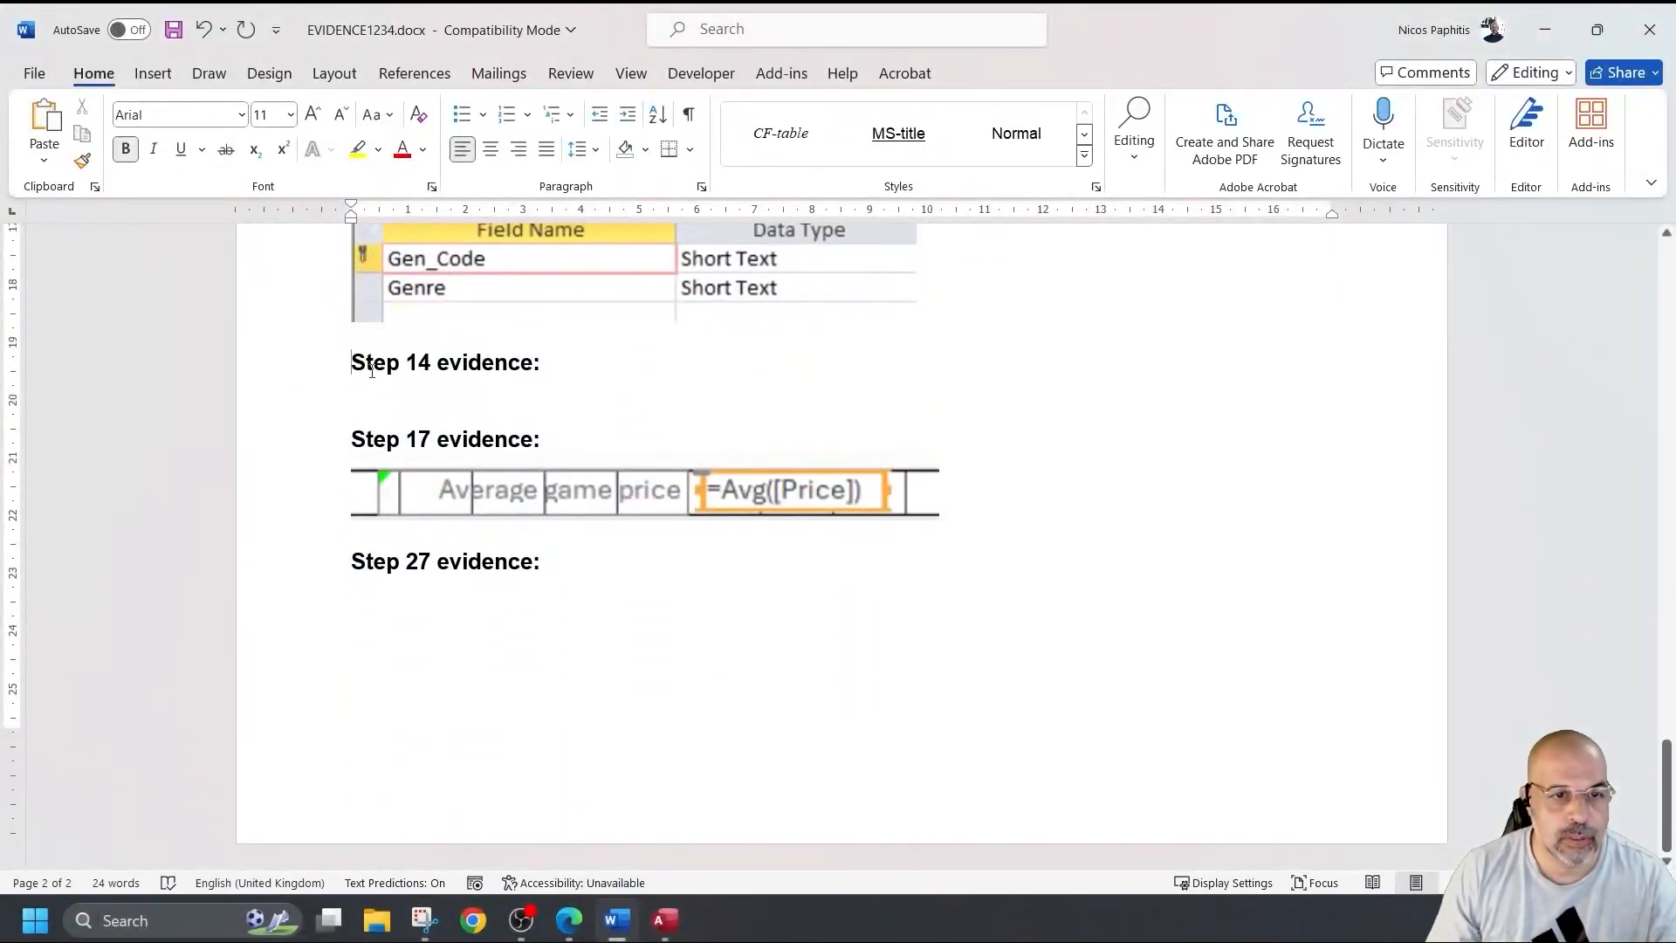
Move Step 14 evidence onto page 3 and paste the relationships screenshot beneath it.
left_click(342, 363)
key("Return")
key("Return")
key("Return")
key("Return")
key("Return")
key("Return")
key("Return")
key("Return")
key("Return")
key("Return")
key("Return")
key("Return")
key("Return")
key("Return")
key("Return")
key("Return")
key("Return")
key("Return")
scroll(412, 474, "down", 5)
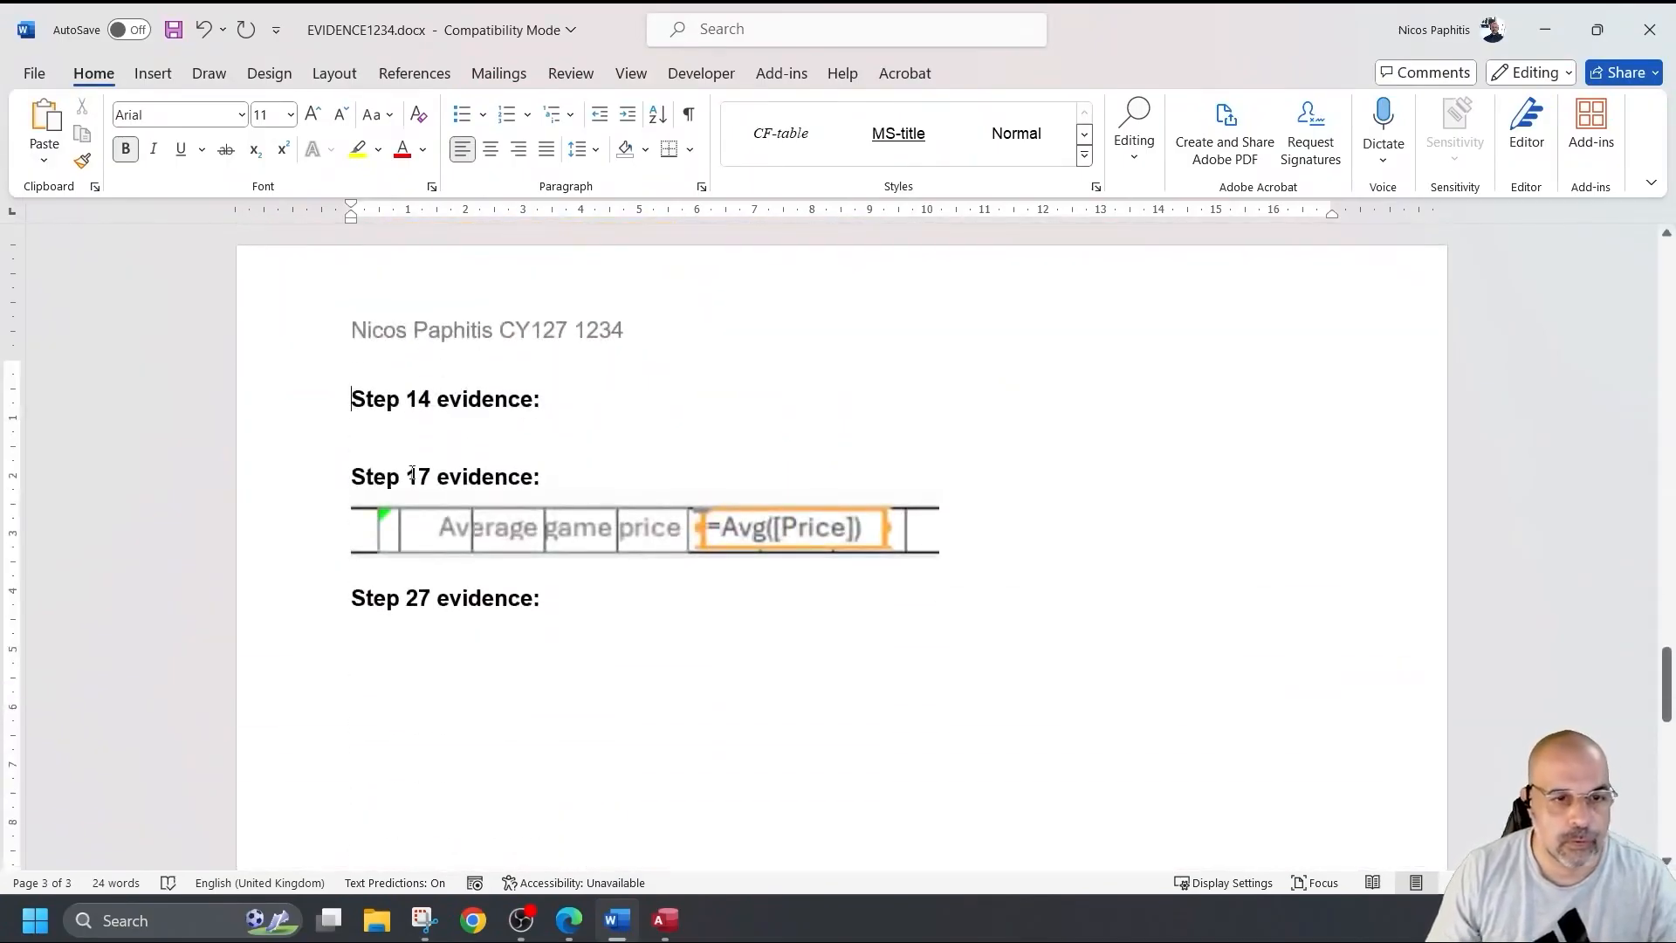
left_click(412, 427)
key("ctrl+v")
Shrink the pasted relationships screenshot and add an empty line below it.
left_click(1323, 807)
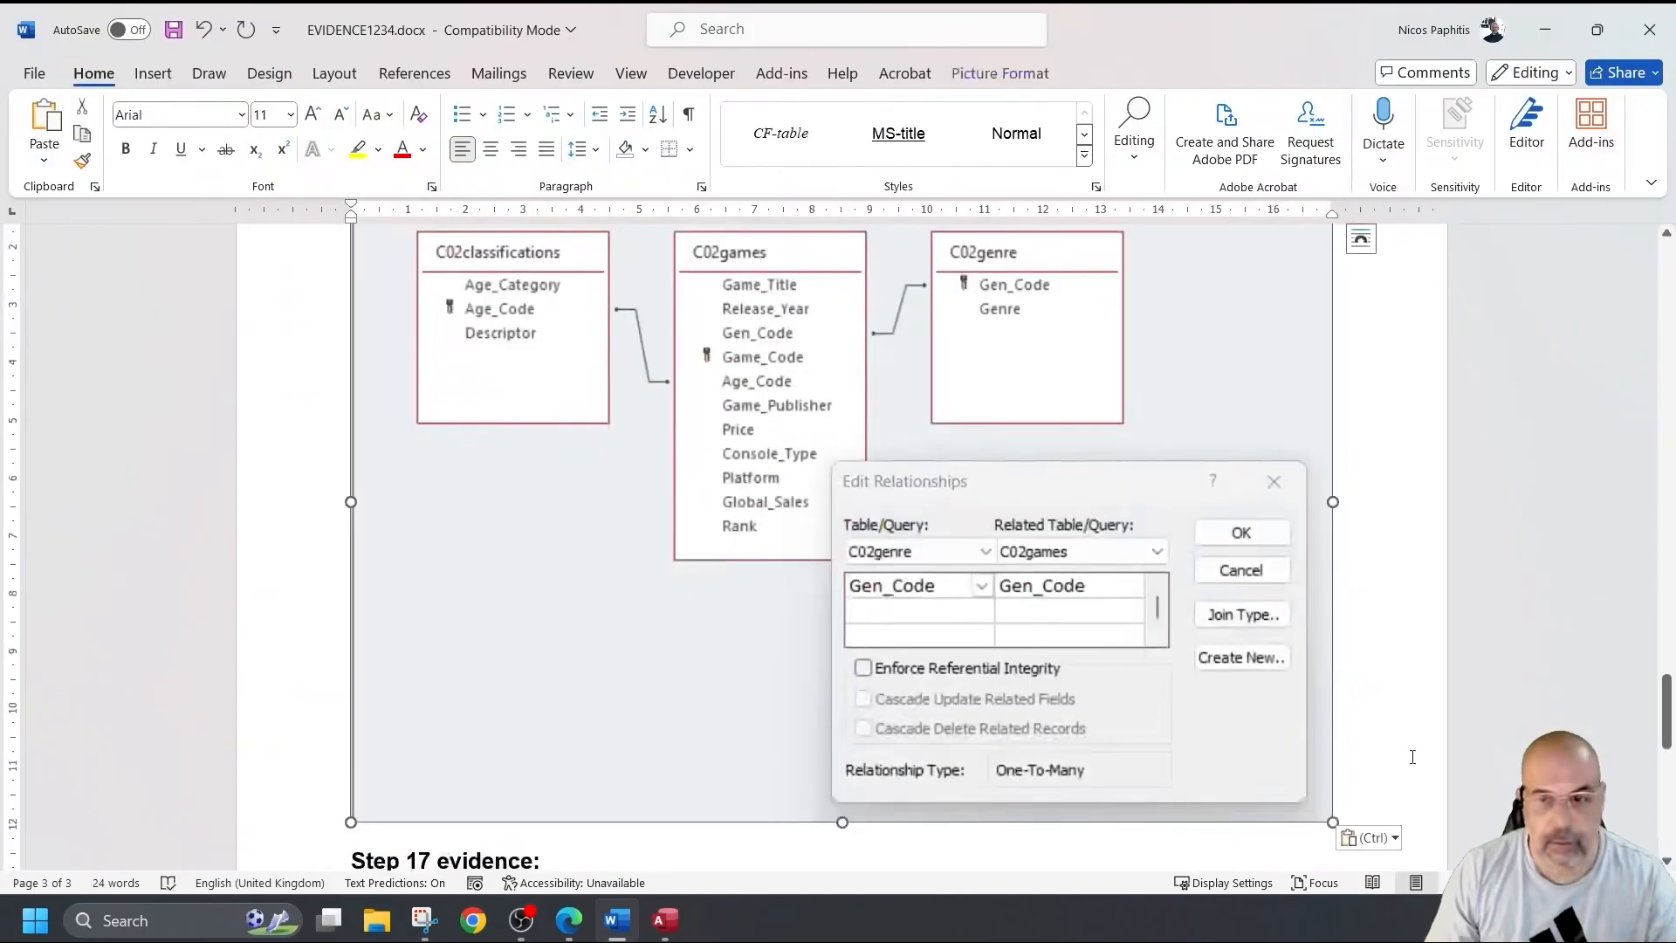
left_click_drag(1327, 817, 1003, 501)
left_click(1078, 600)
key("Return")
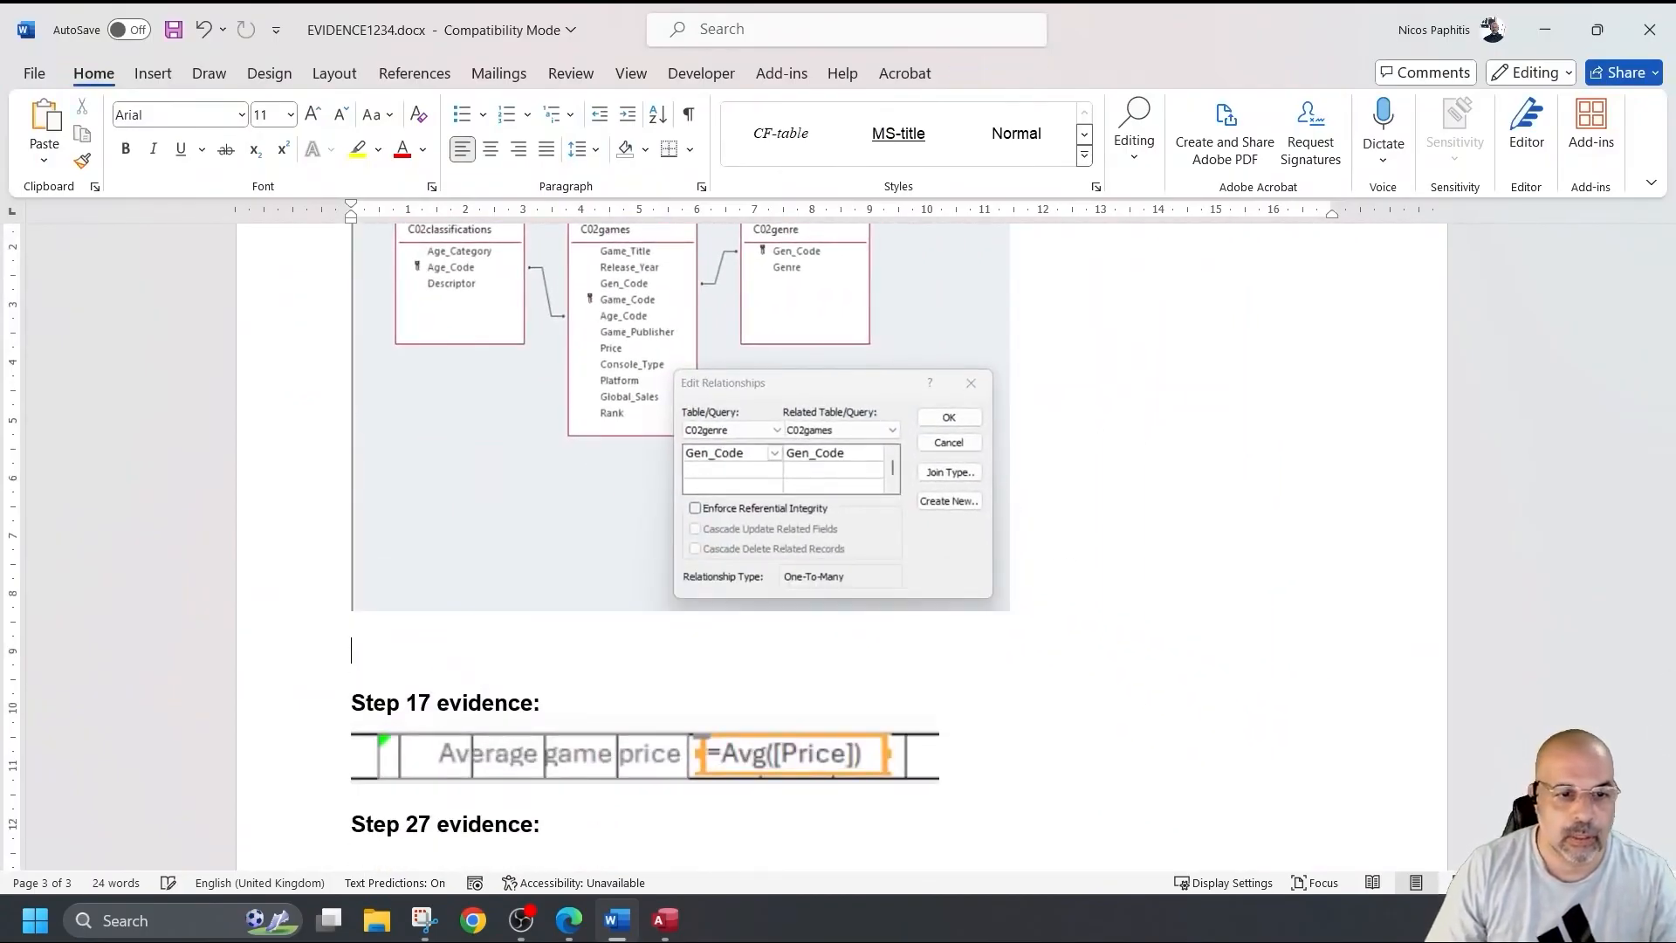
left_click(667, 922)
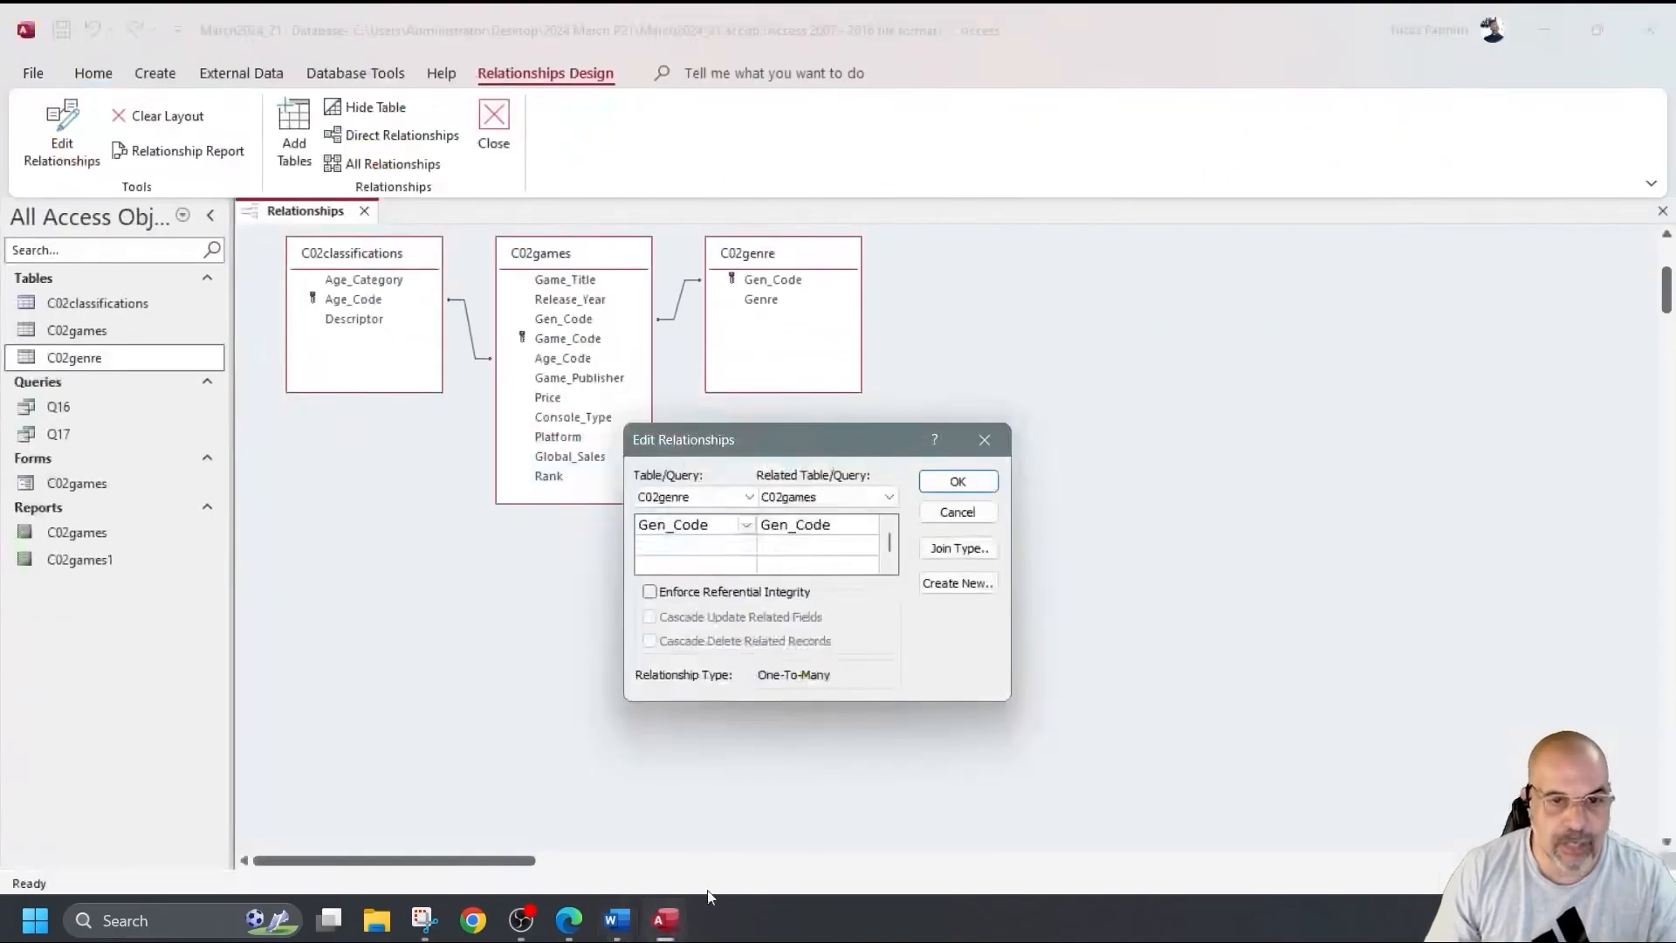
Show the C02classifications–C02games Age_Code relationship details and snip the relationships window.
left_click(984, 440)
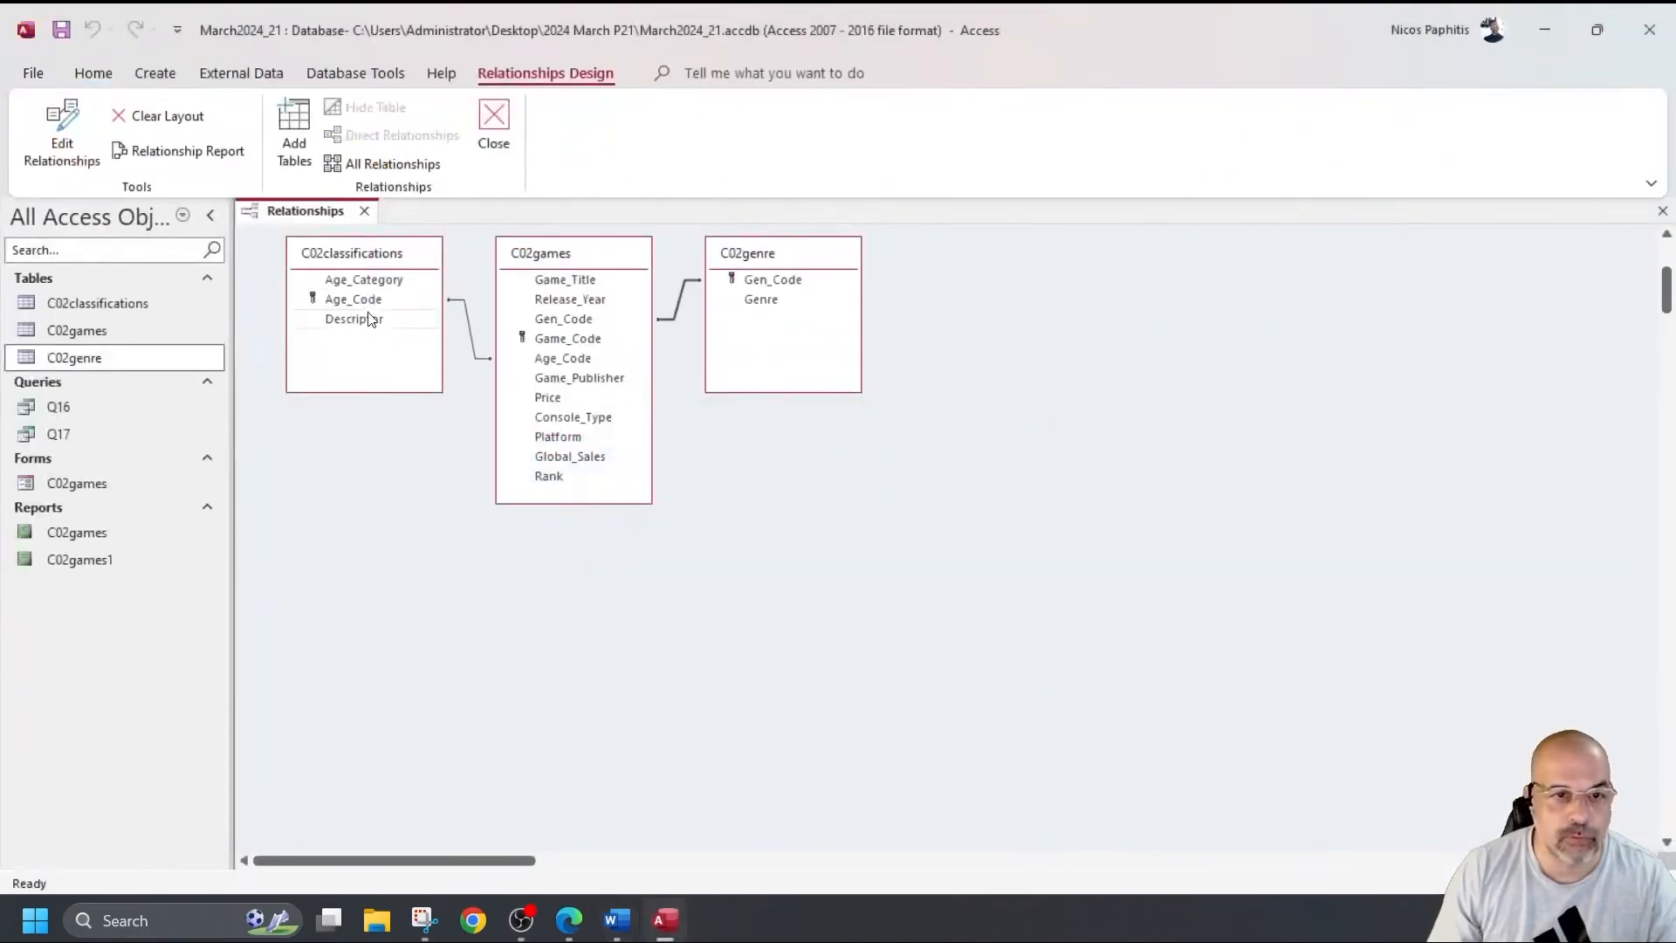
double_click(469, 336)
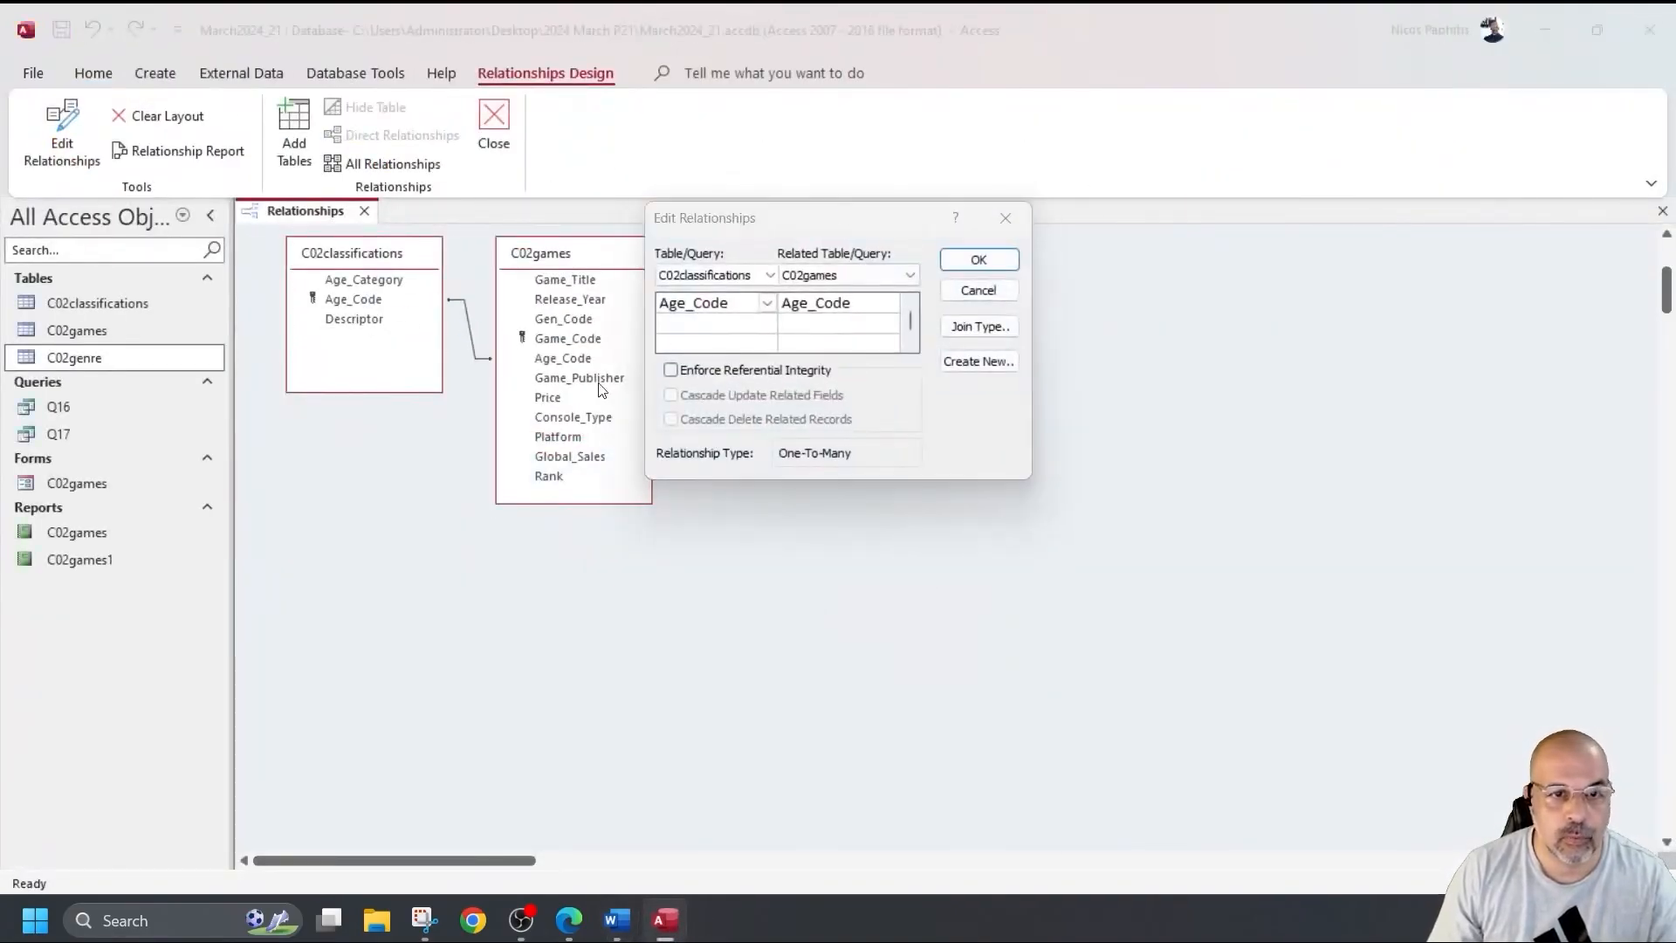
left_click_drag(816, 223, 453, 522)
left_click(424, 921)
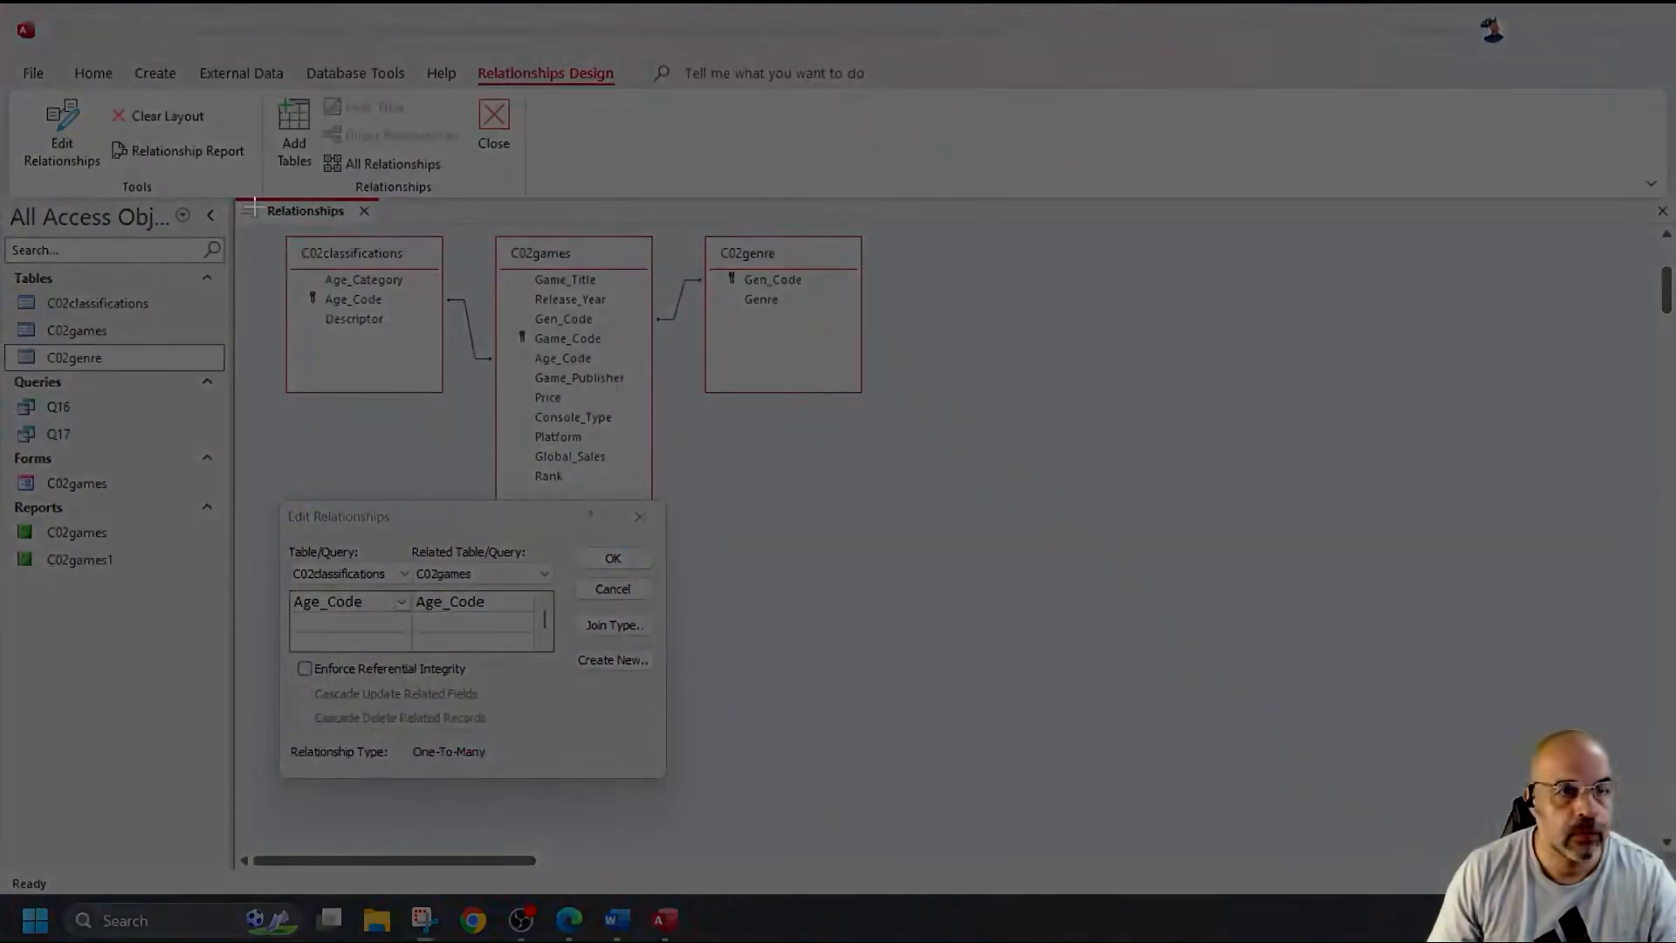
left_click_drag(232, 197, 890, 842)
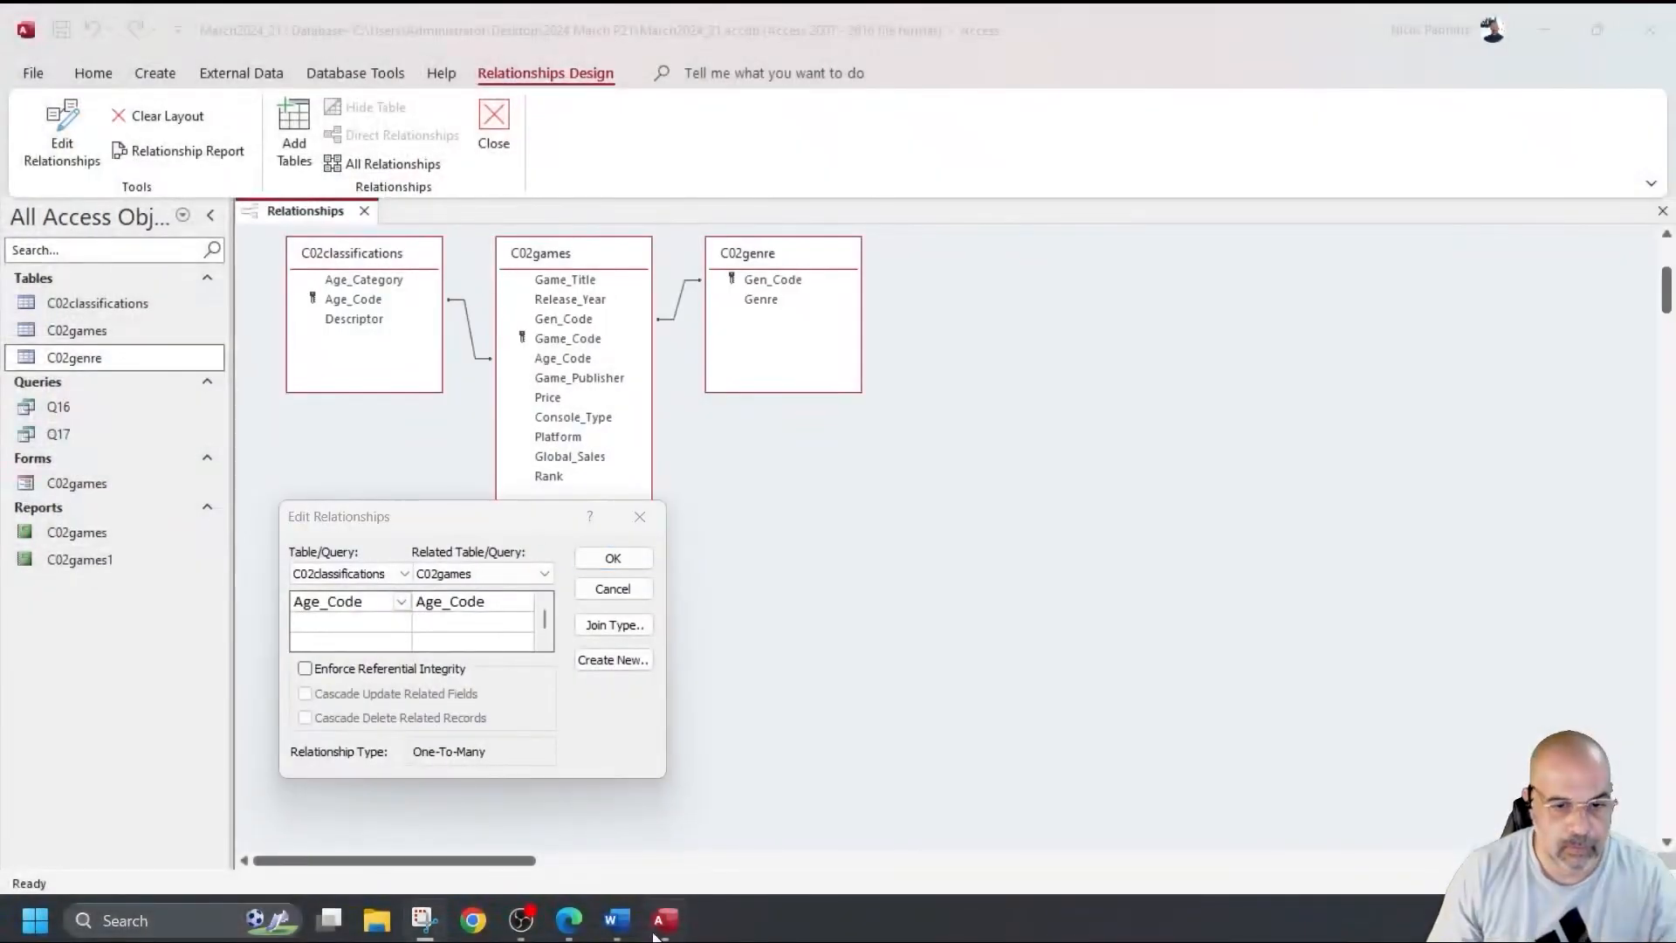
left_click(616, 920)
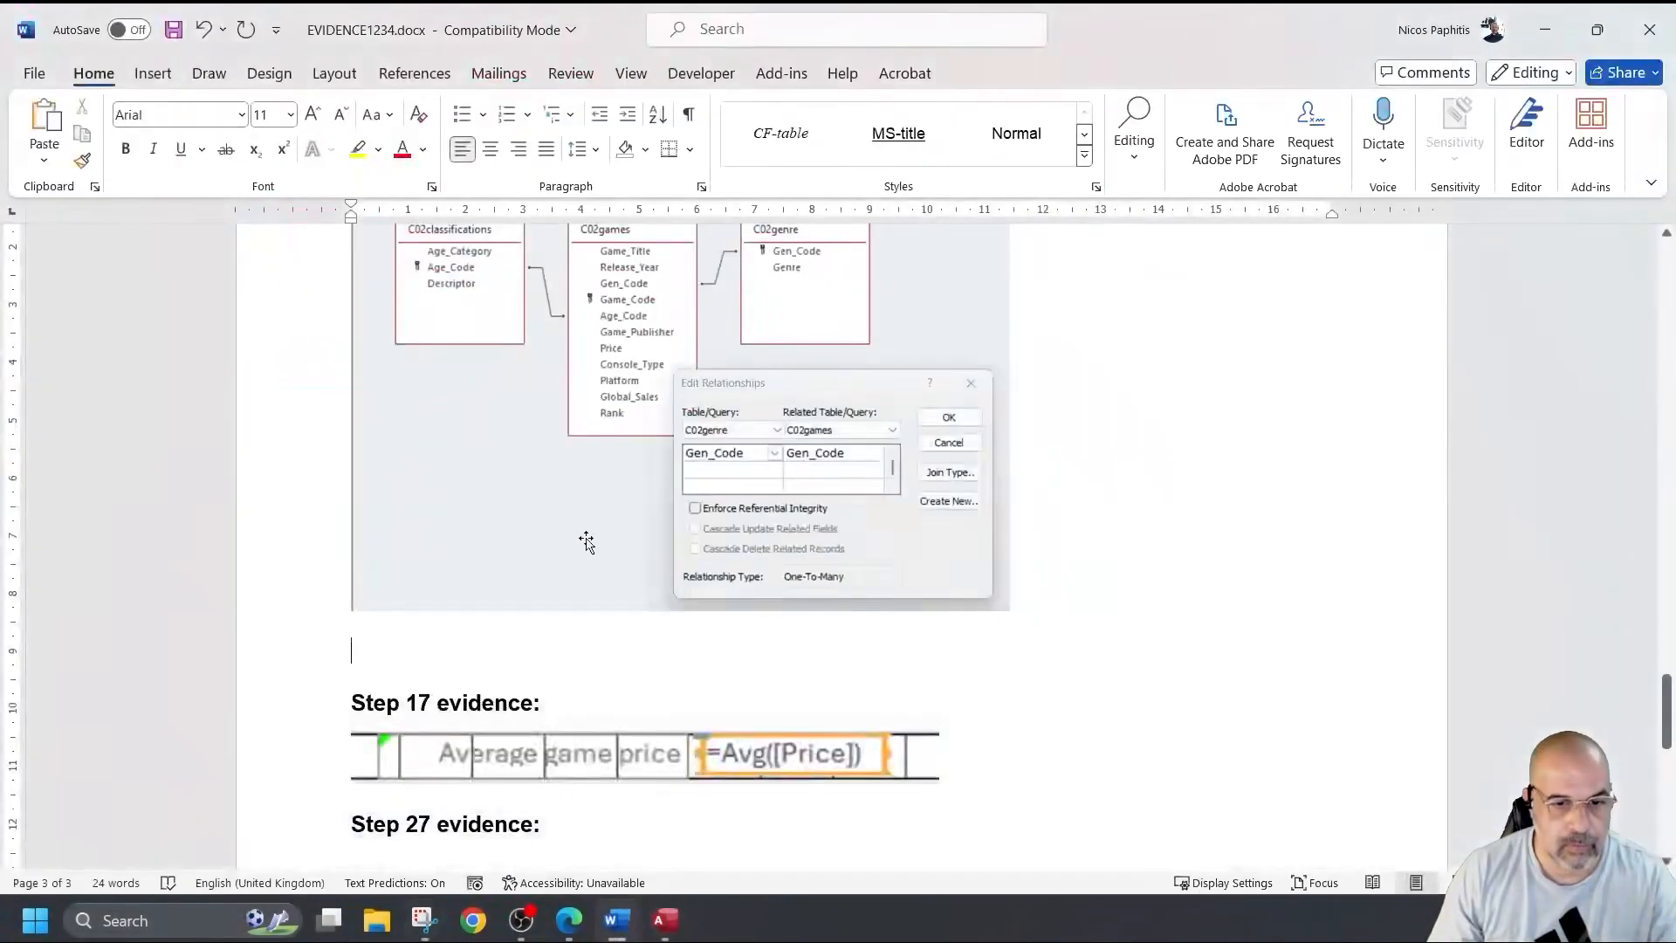
Paste the Age_Code relationship screenshot below the first, shrink it, and save EVIDENCE1234.docx.
scroll(583, 537, "down", 3)
scroll(601, 444, "up", 1)
key("ctrl+v")
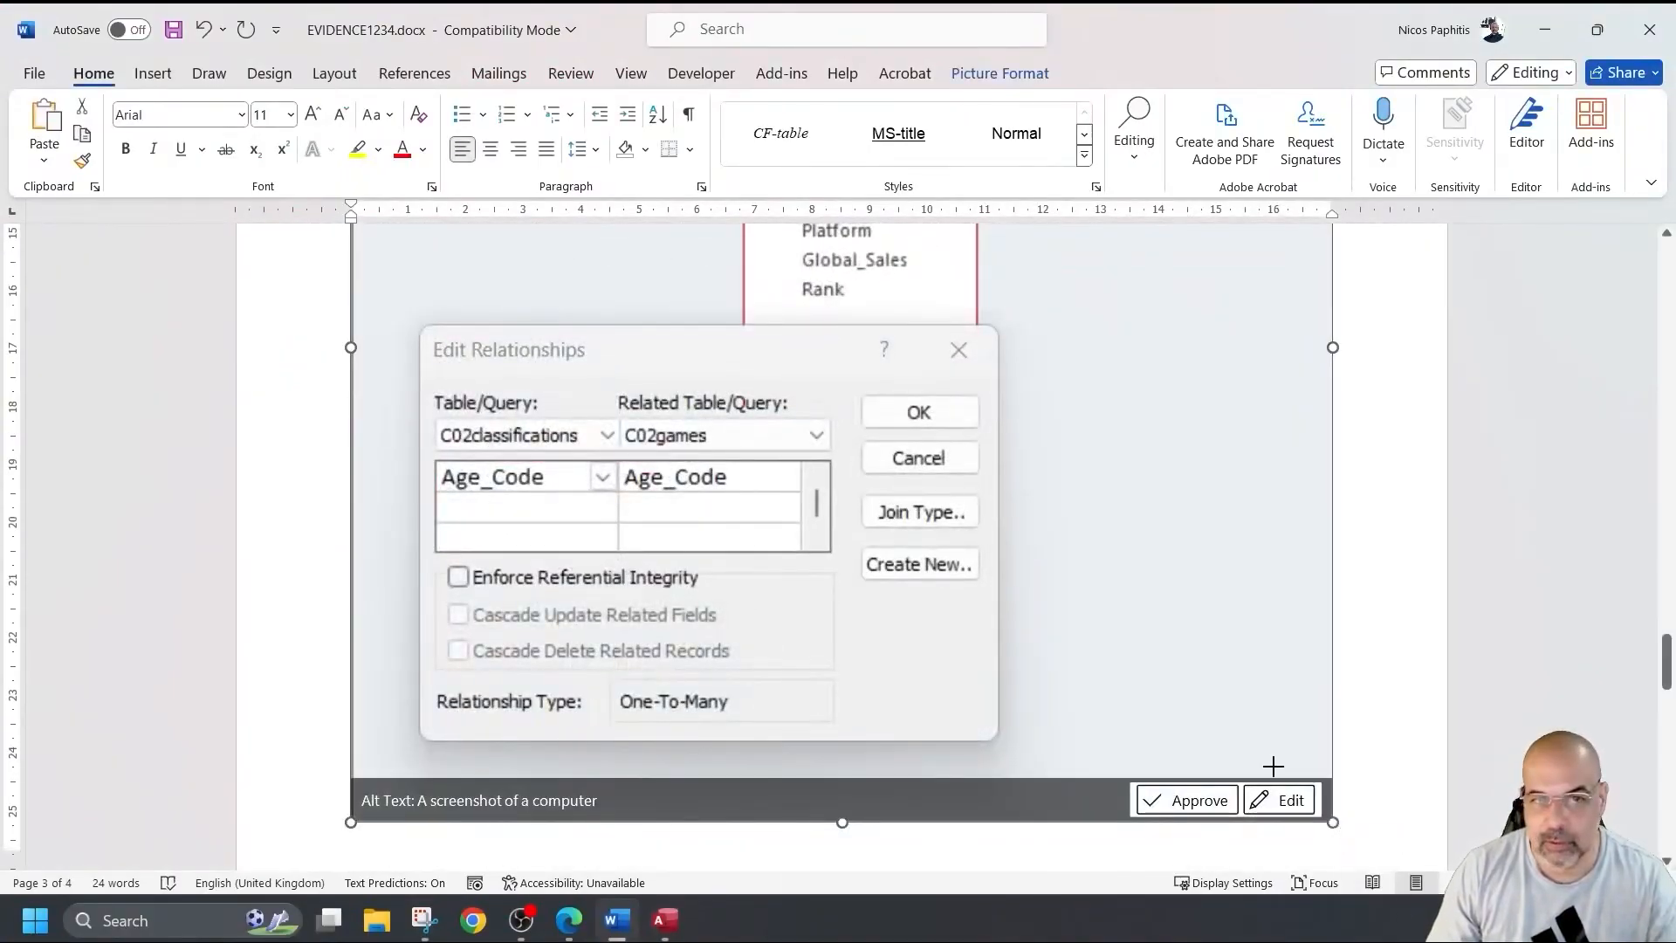
left_click_drag(1333, 822, 1046, 544)
scroll(981, 615, "up", 3)
scroll(981, 615, "up", 1)
scroll(483, 651, "down", 3)
left_click(454, 697)
scroll(885, 700, "down", 1)
left_click(685, 646)
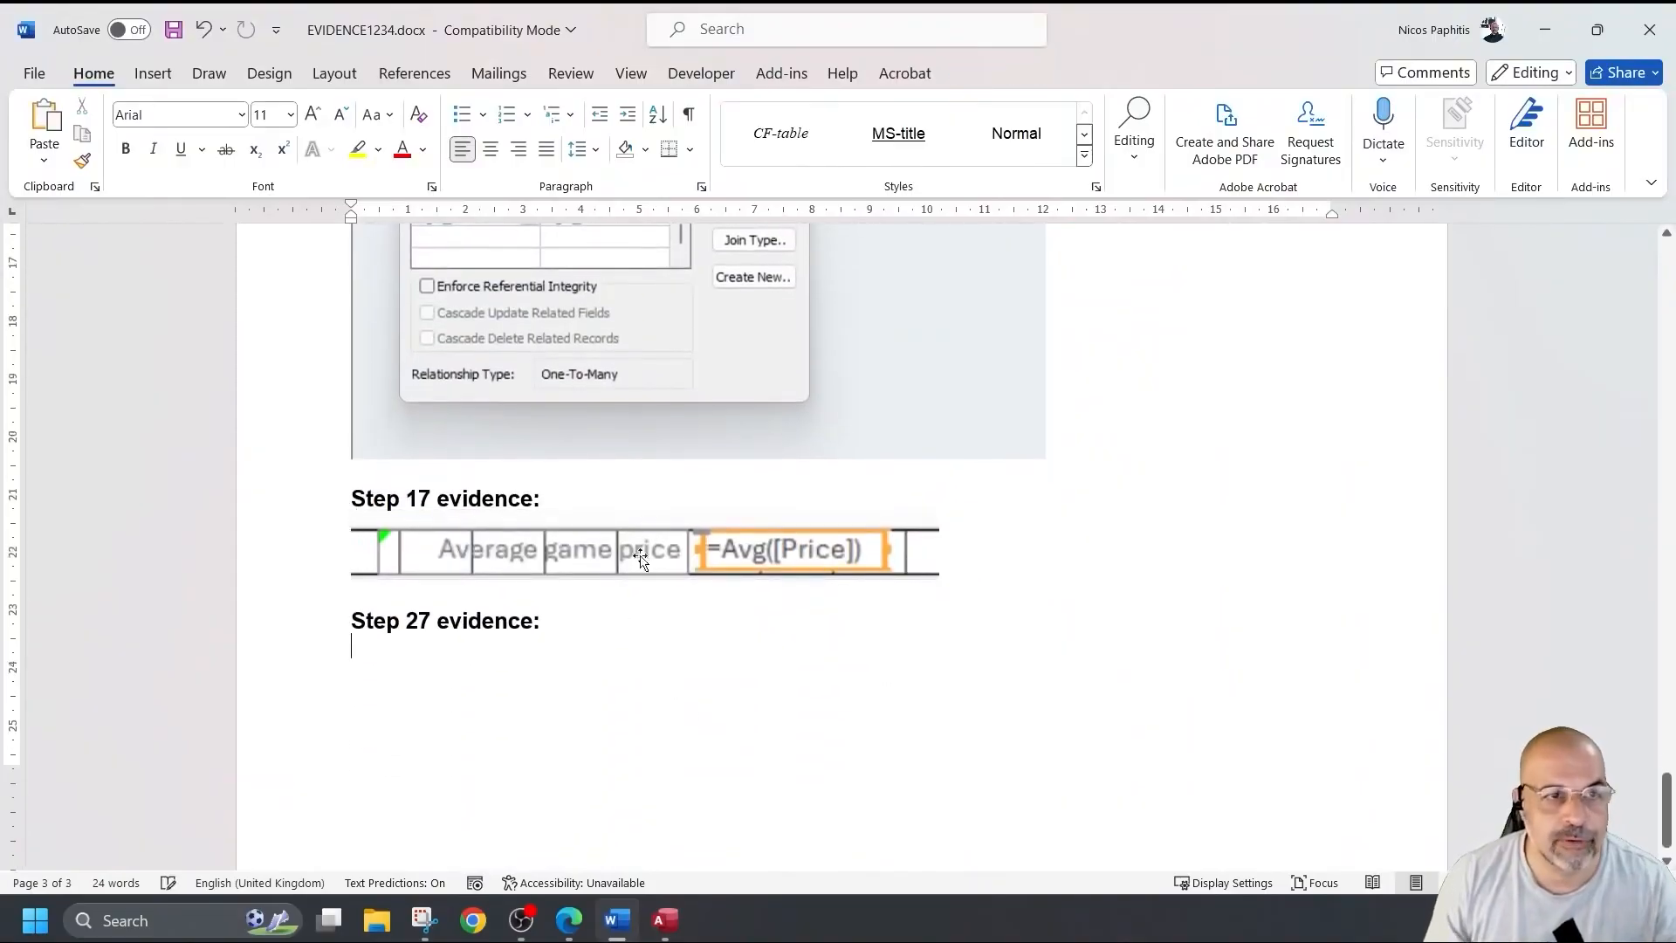
left_click(179, 30)
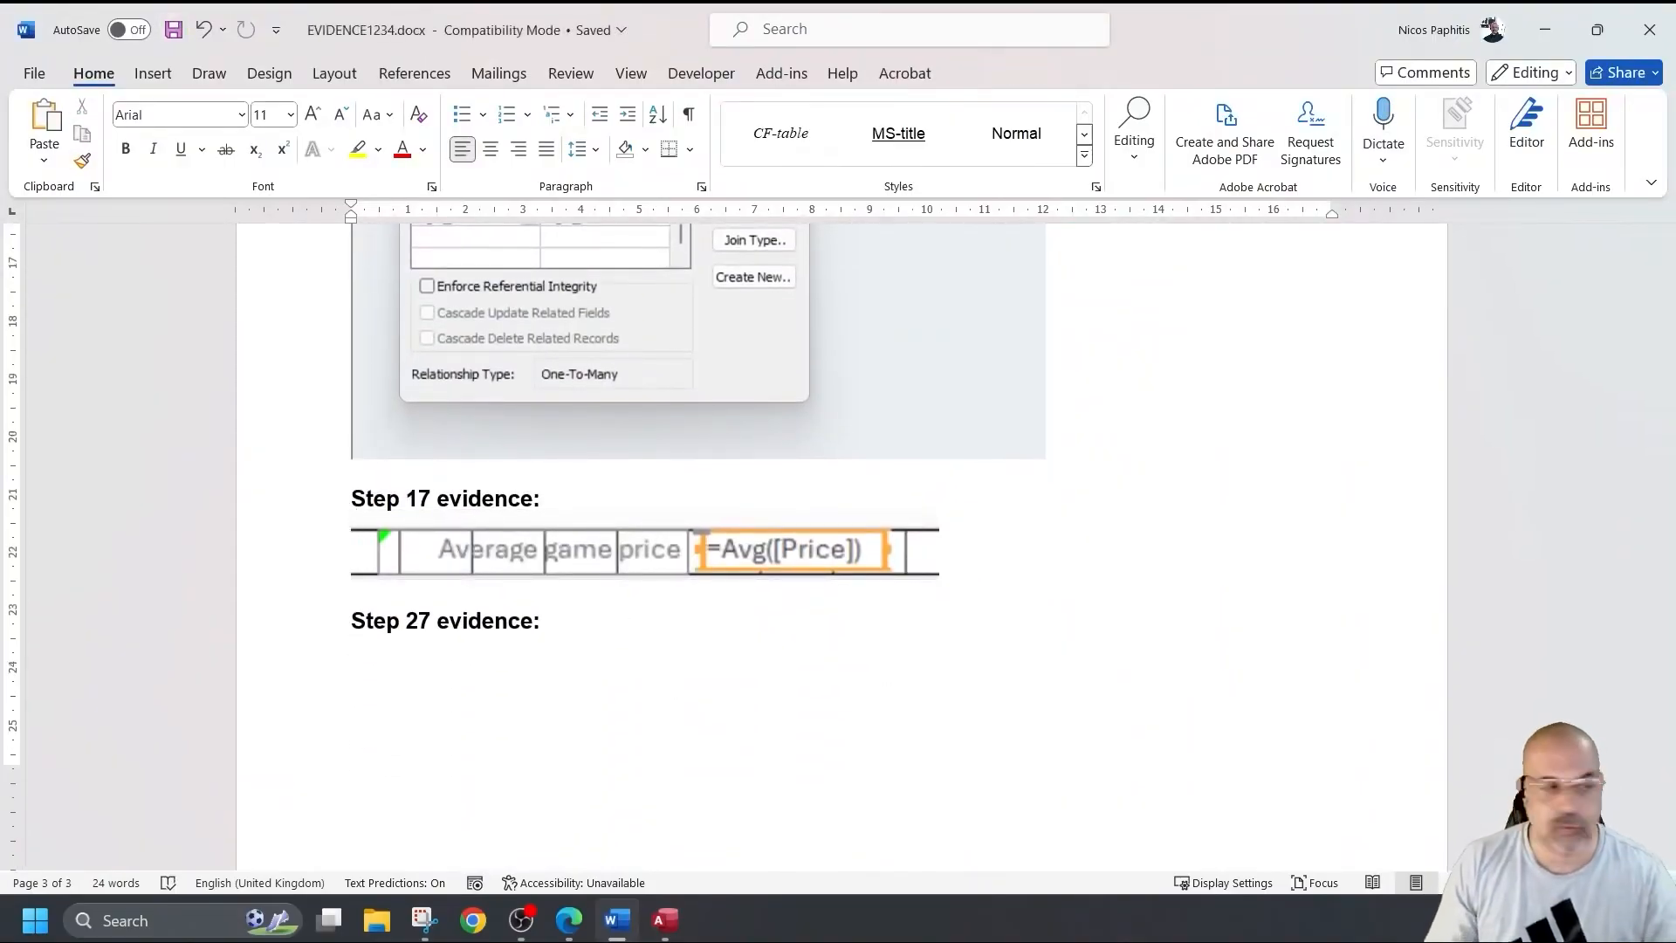